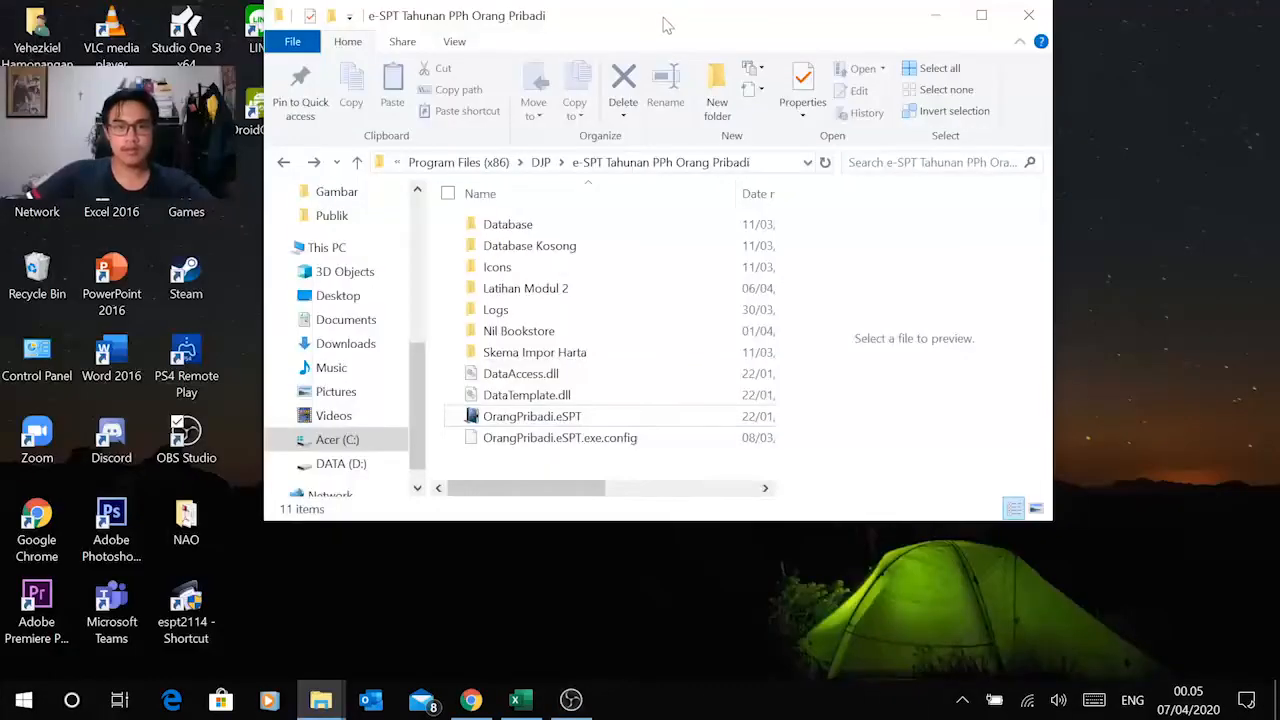
# Step: Create a folder named "Modul 2" inside the e-SPT Tahunan PPh Orang Pribadi program folder
pyautogui.moveTo(666, 24); pyautogui.dragTo(668, 95)
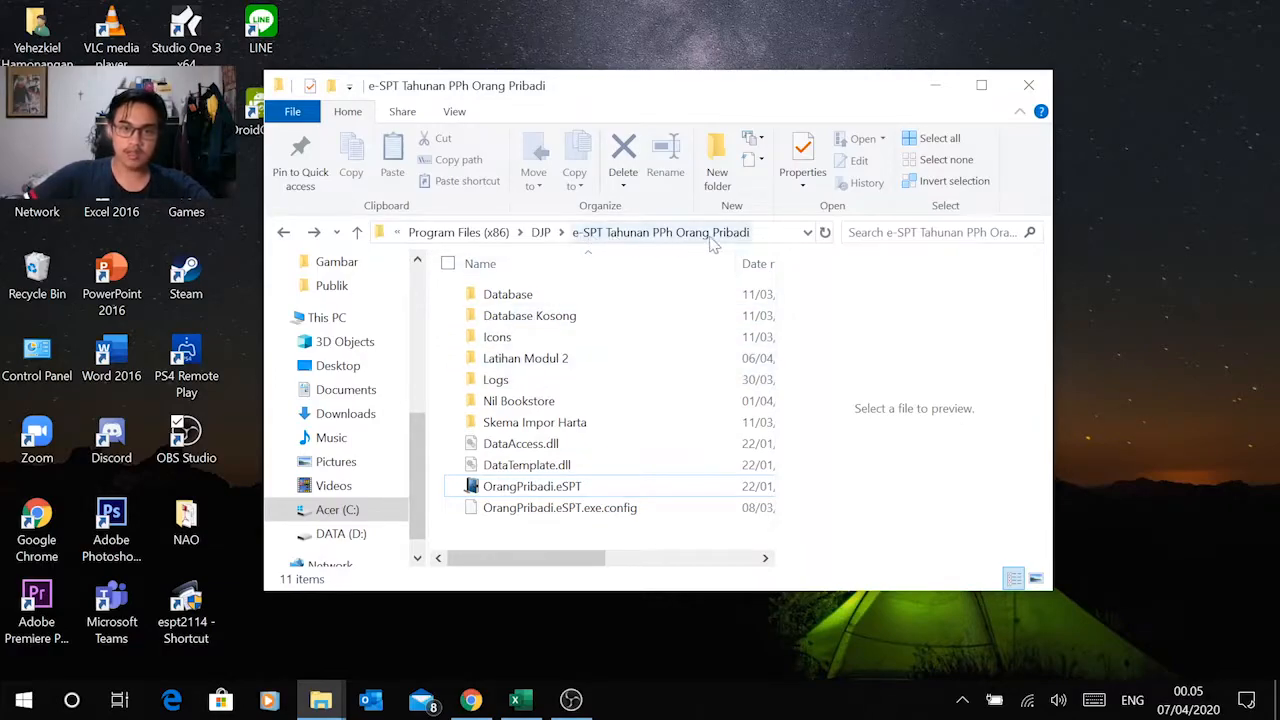
pyautogui.rightClick(444, 370)
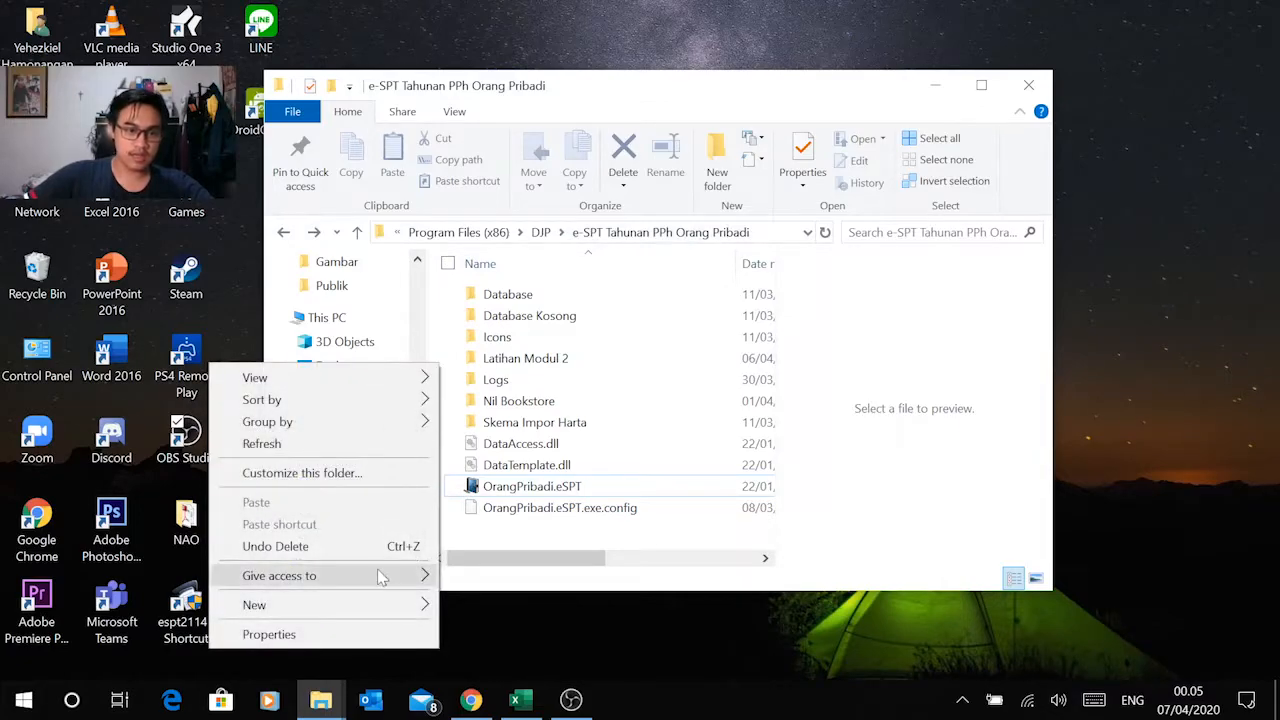
pyautogui.moveTo(422, 605)
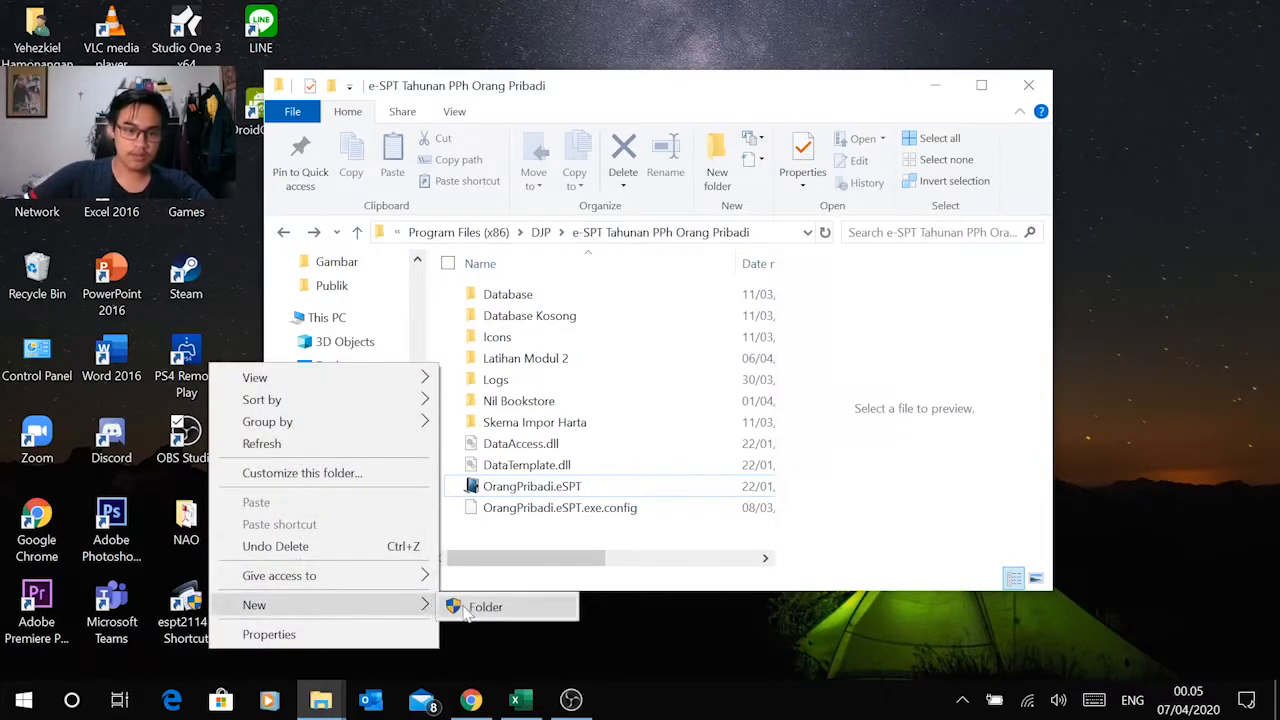
pyautogui.click(470, 605)
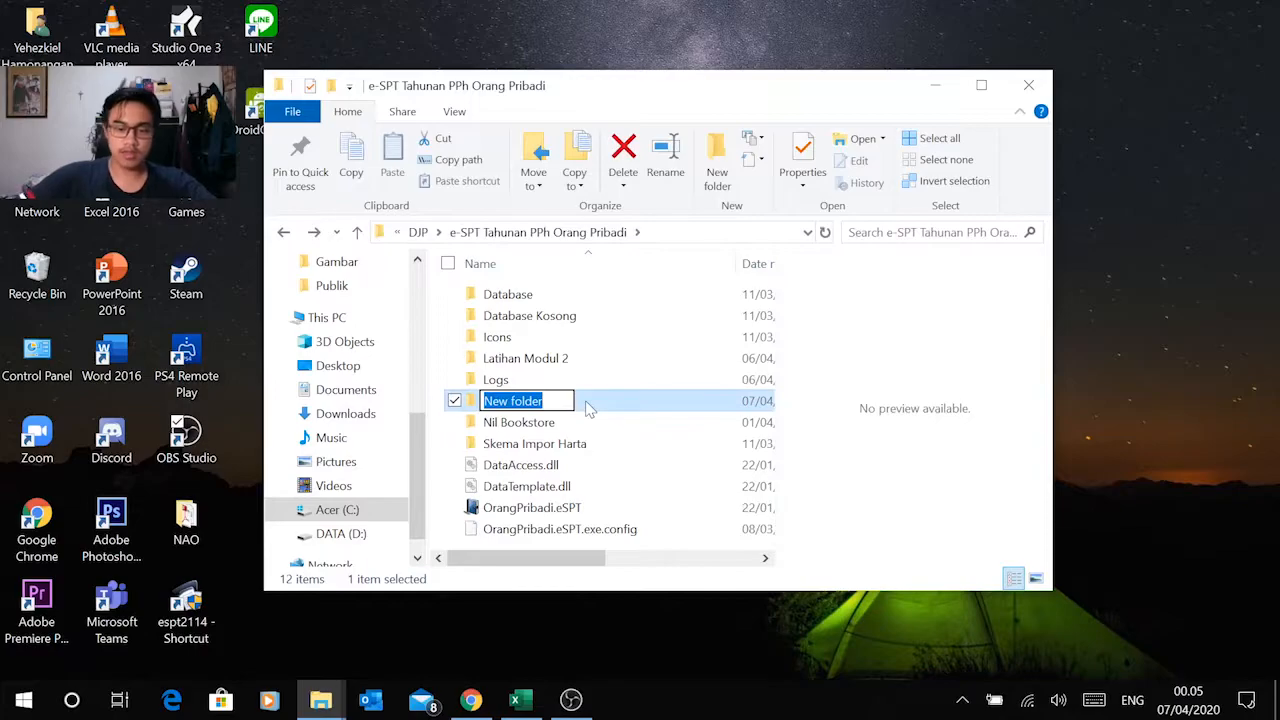
pyautogui.write('Modul 2')
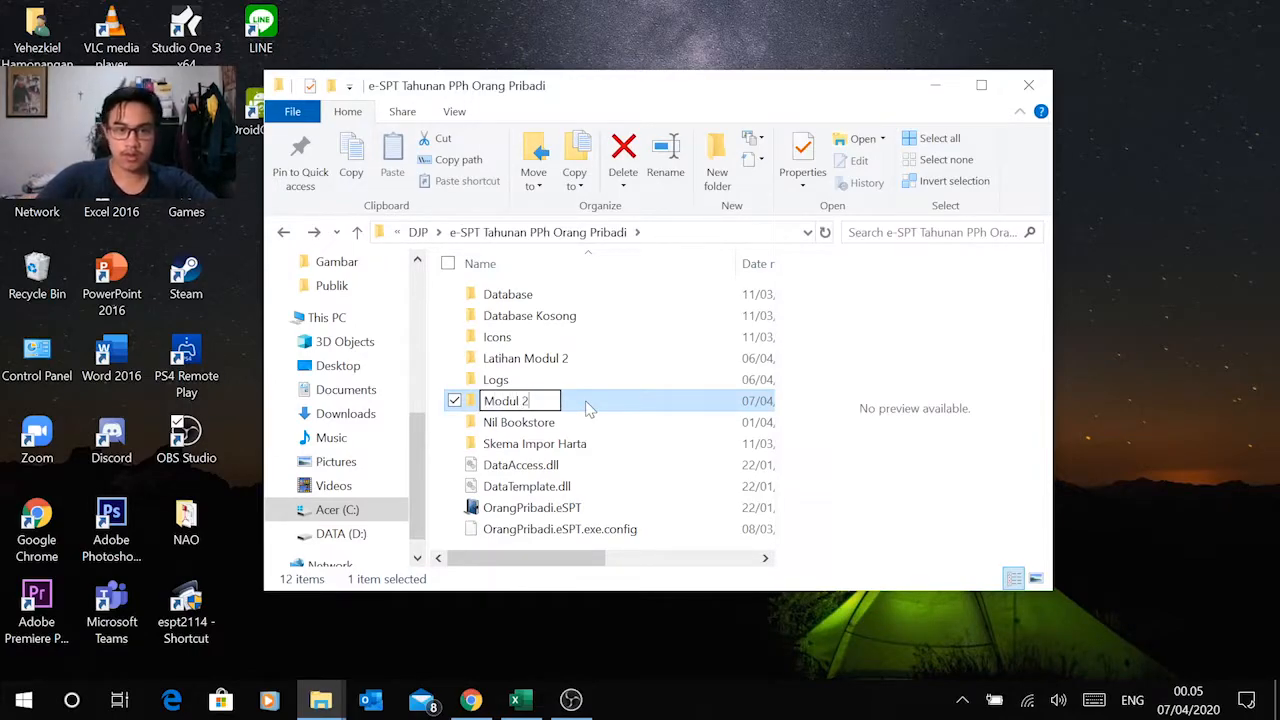
pyautogui.press('Return')
# Step: Copy the data database file from the Database Kosong folder into the Modul 2 folder, granting administrator permission
pyautogui.doubleClick(566, 320)
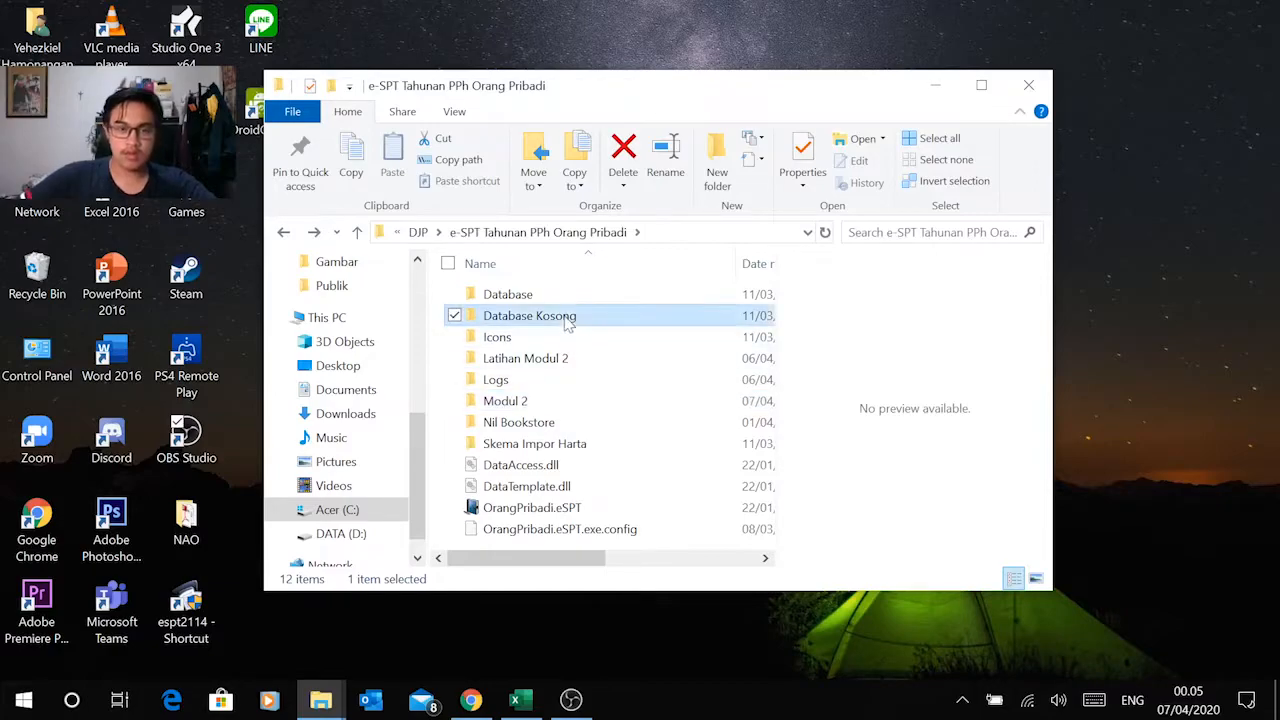
pyautogui.click(505, 297)
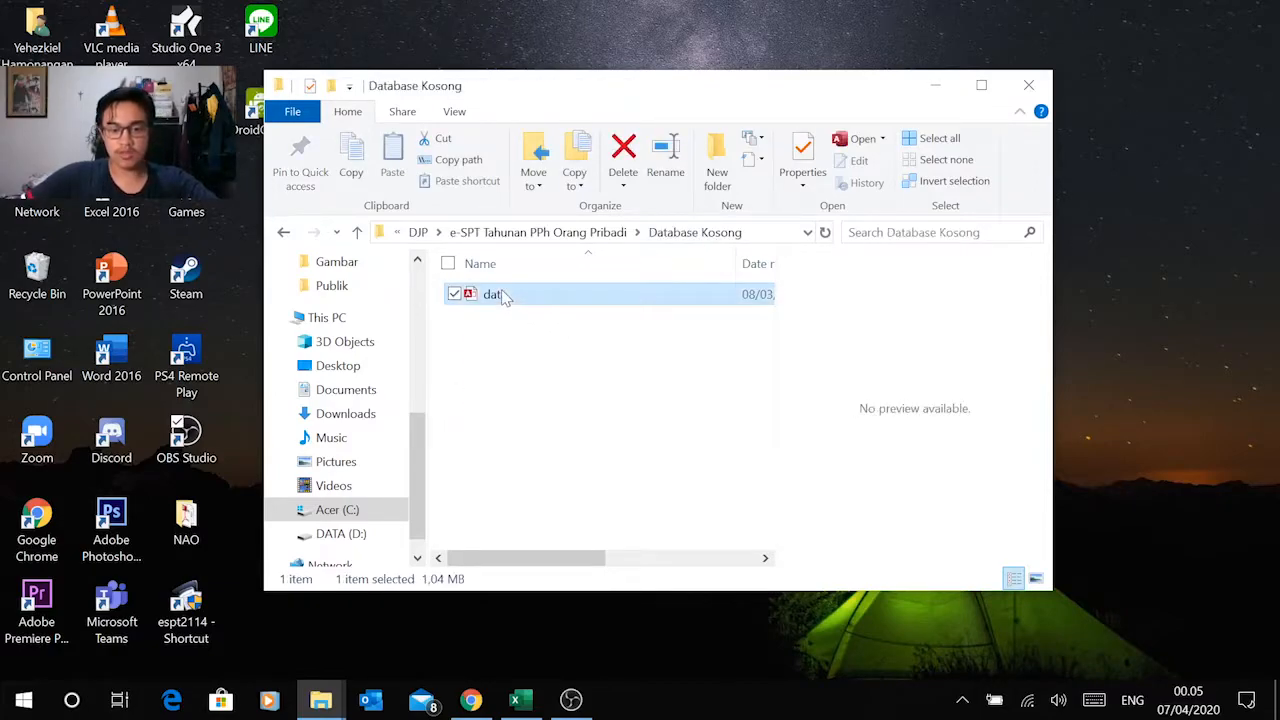
pyautogui.hotkey('ctrl', 'c')
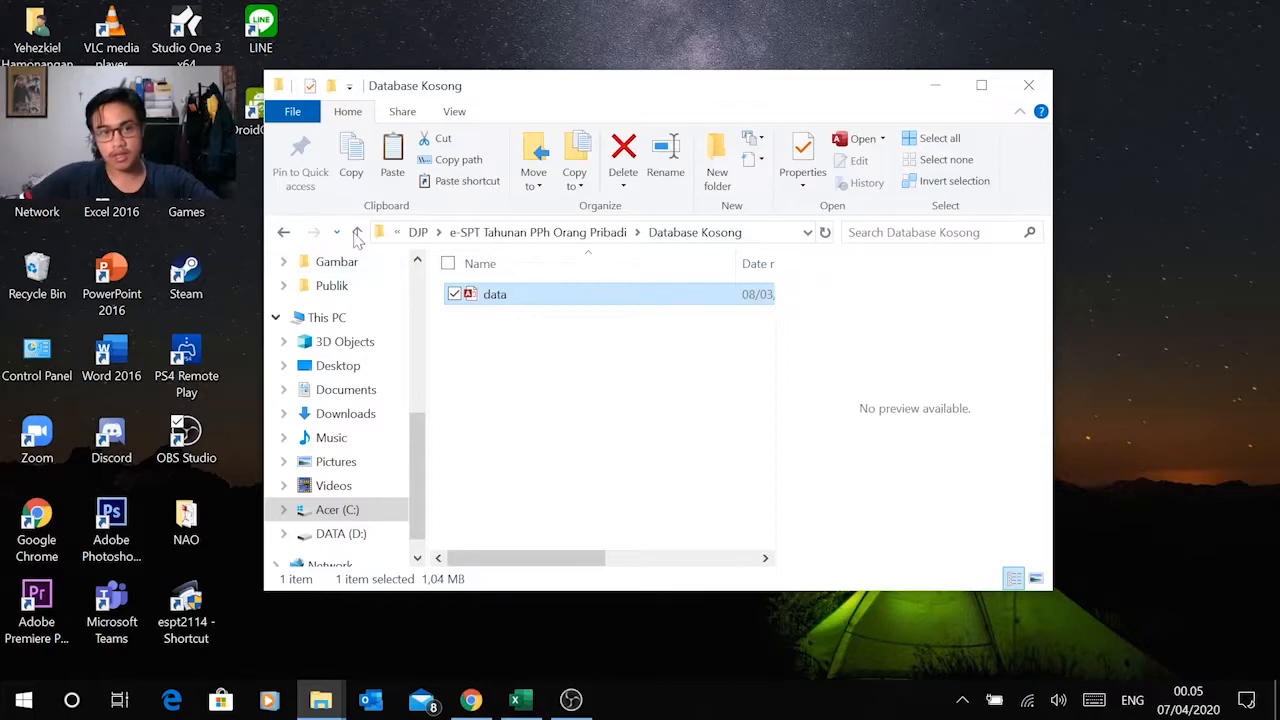
pyautogui.click(357, 234)
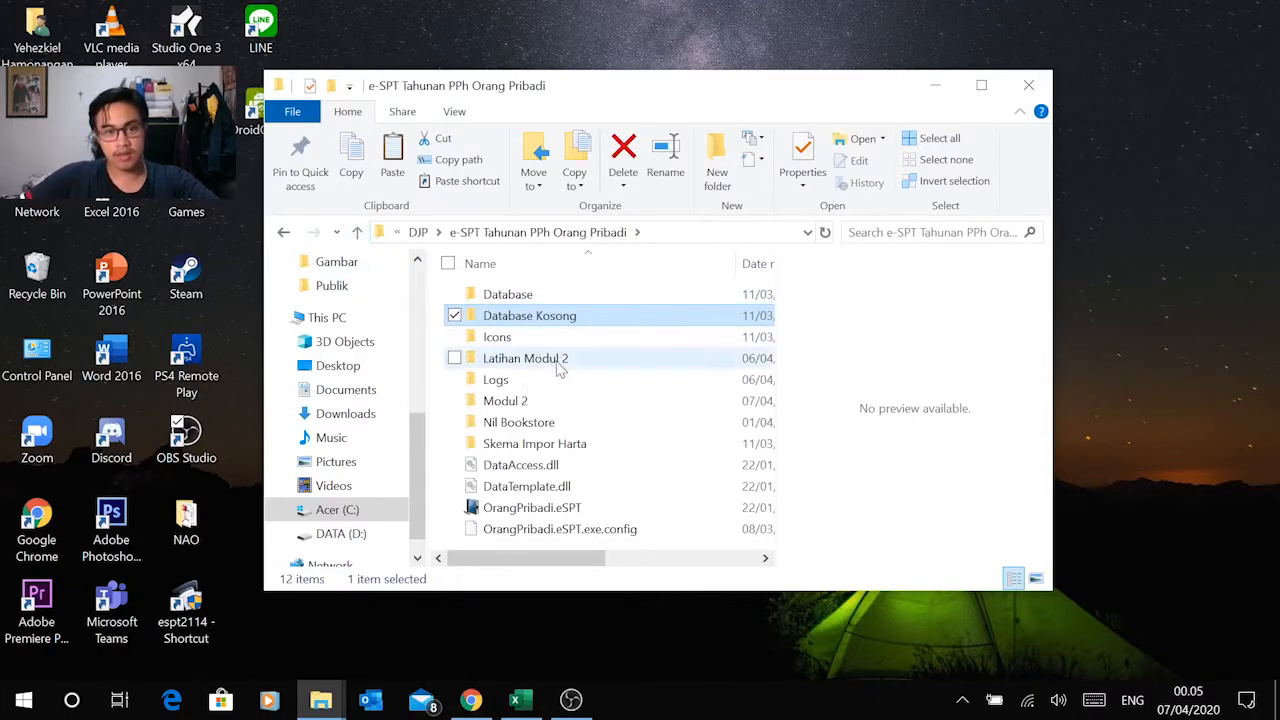
pyautogui.click(560, 367)
pyautogui.doubleClick(540, 402)
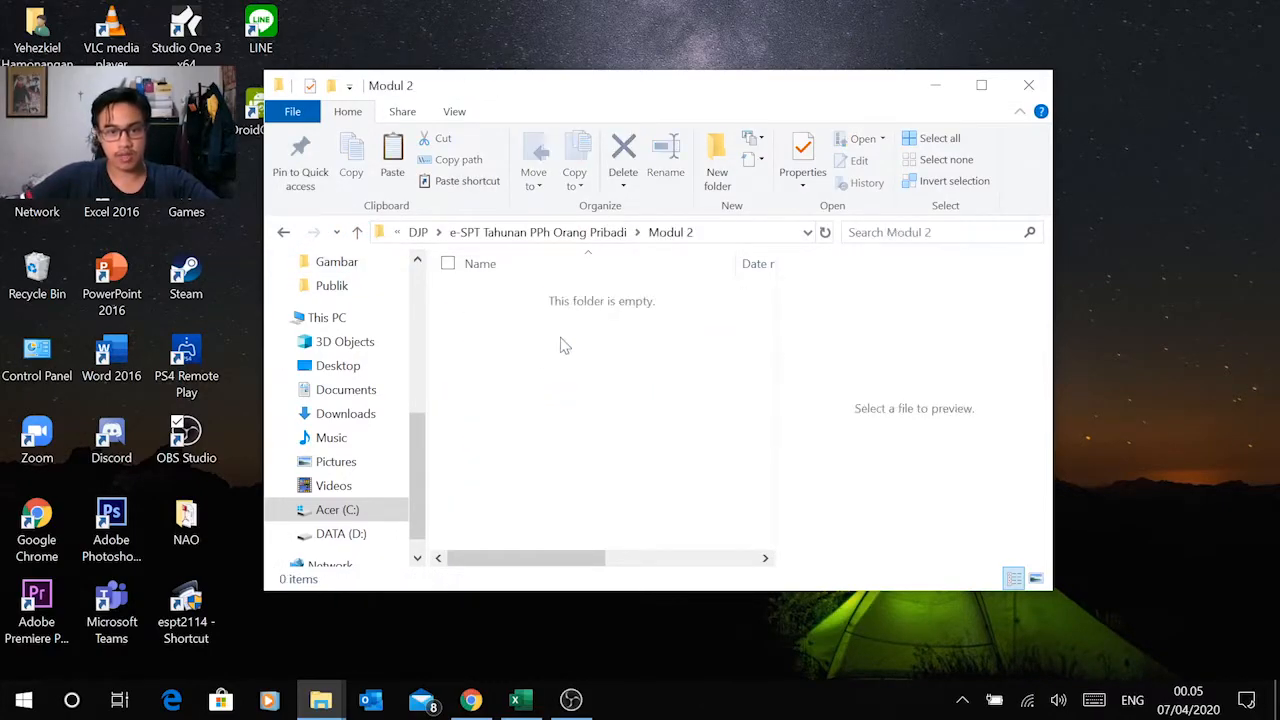
pyautogui.hotkey('ctrl', 'v')
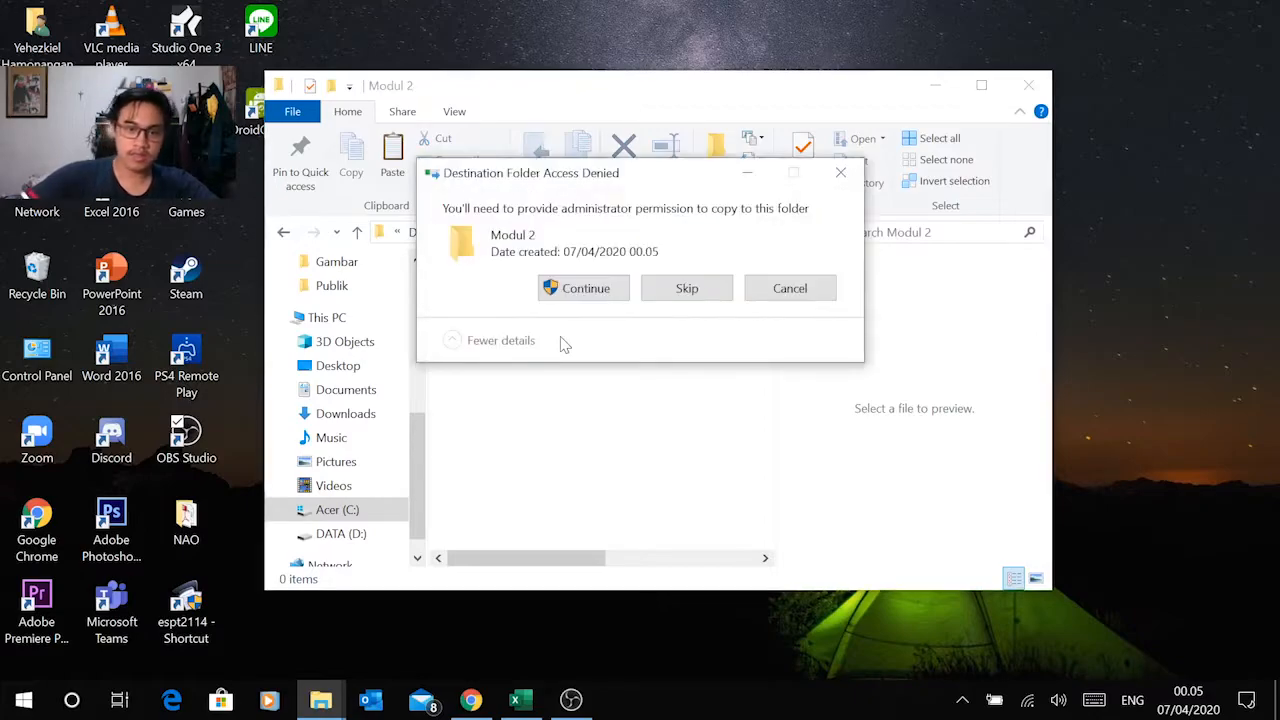
pyautogui.click(586, 289)
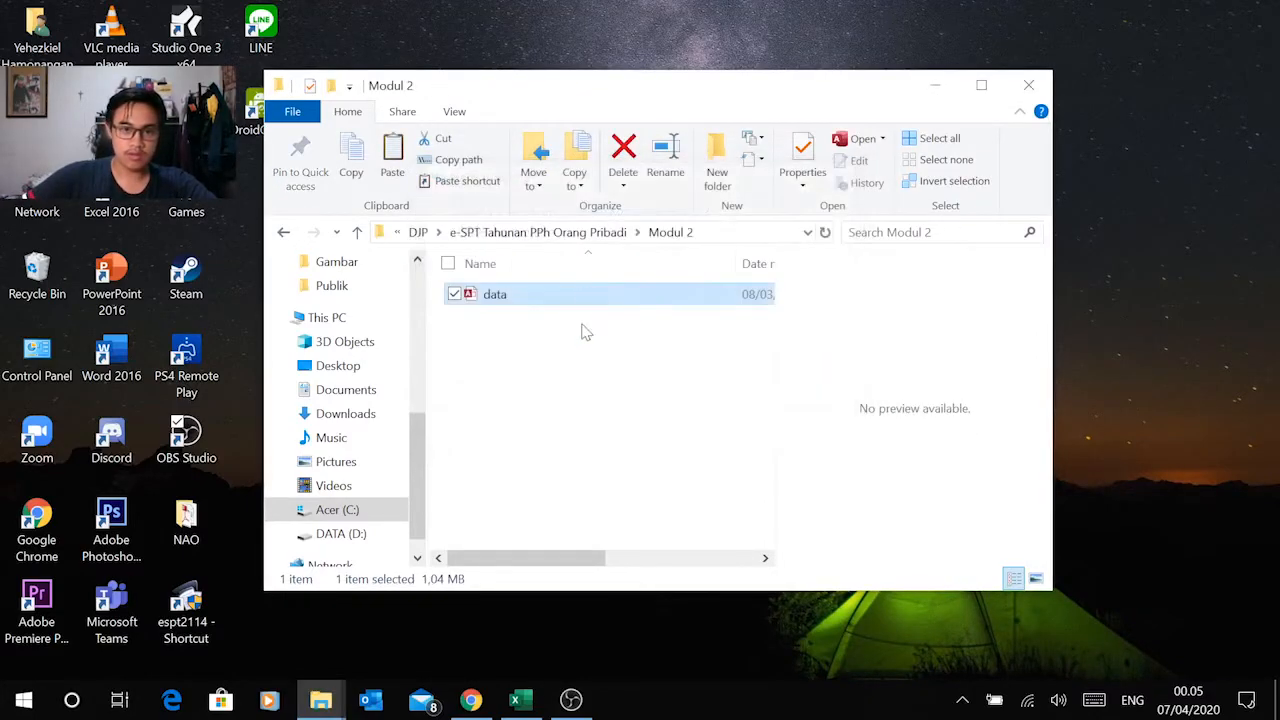
# Step: Rename the copied data file in the Modul 2 folder as "Modul 2"
pyautogui.click(583, 331)
pyautogui.click(505, 296)
pyautogui.rightClick(507, 299)
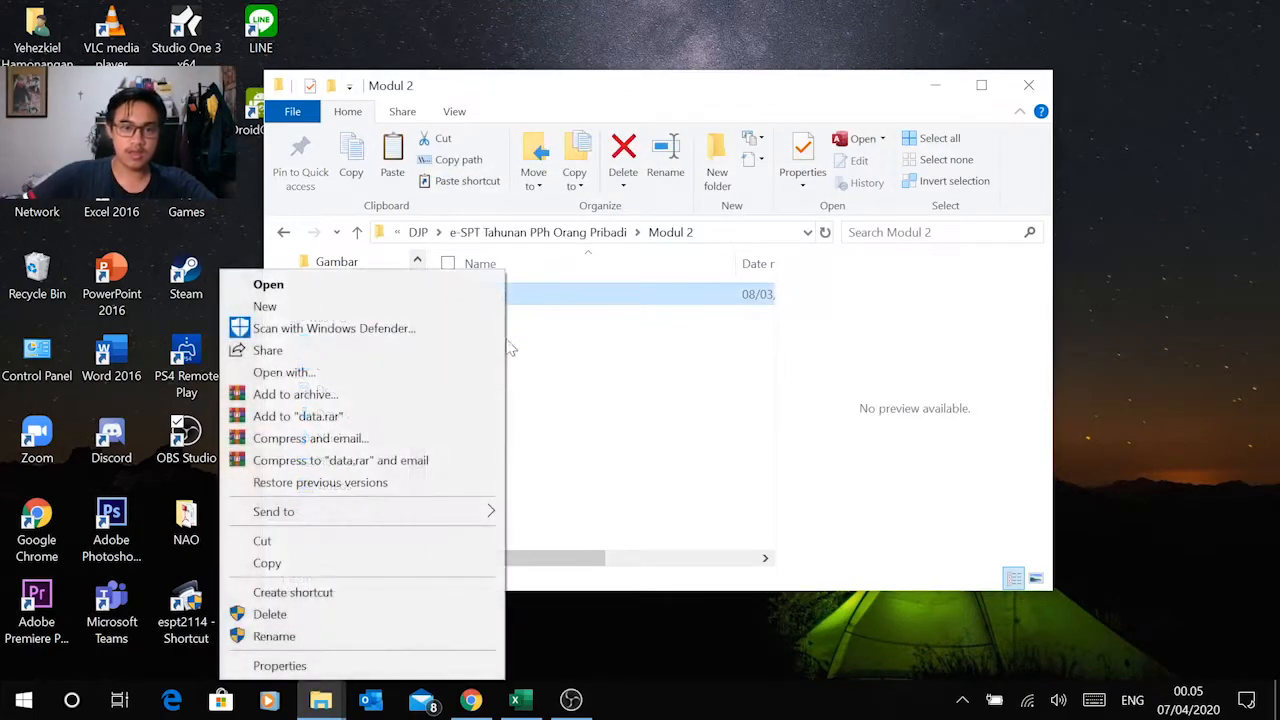
pyautogui.click(390, 634)
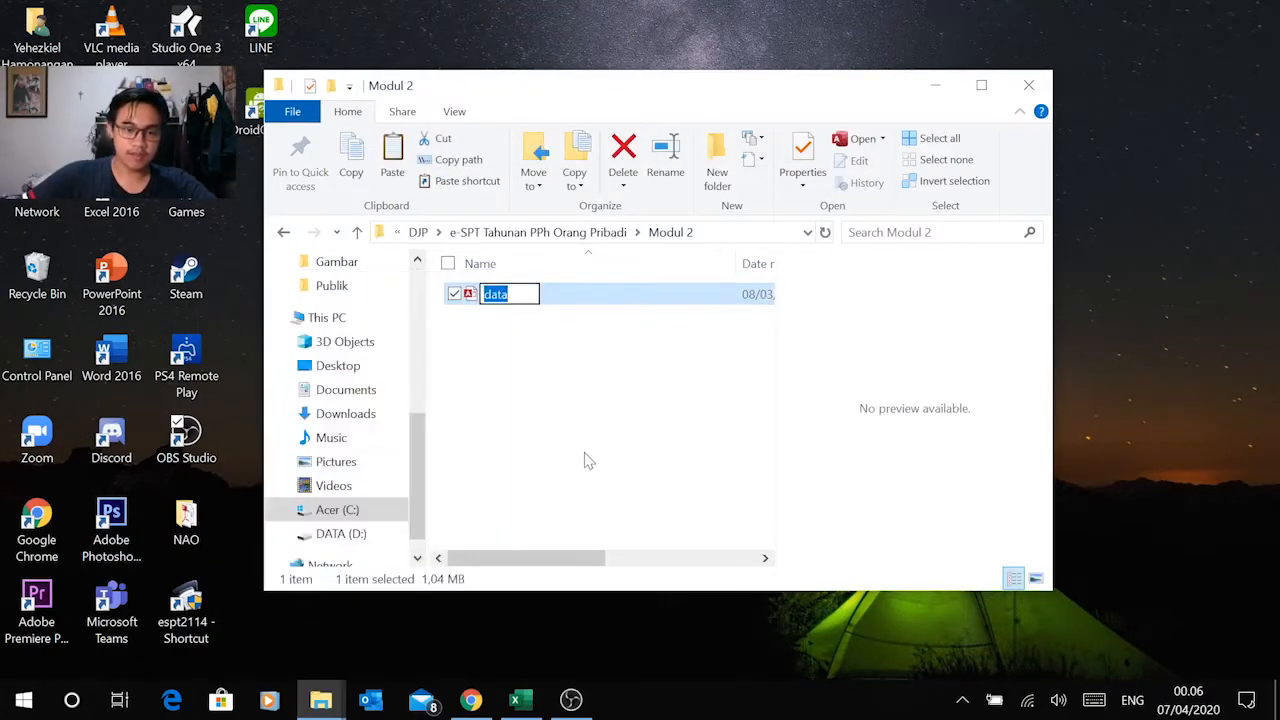
pyautogui.write('Modu')
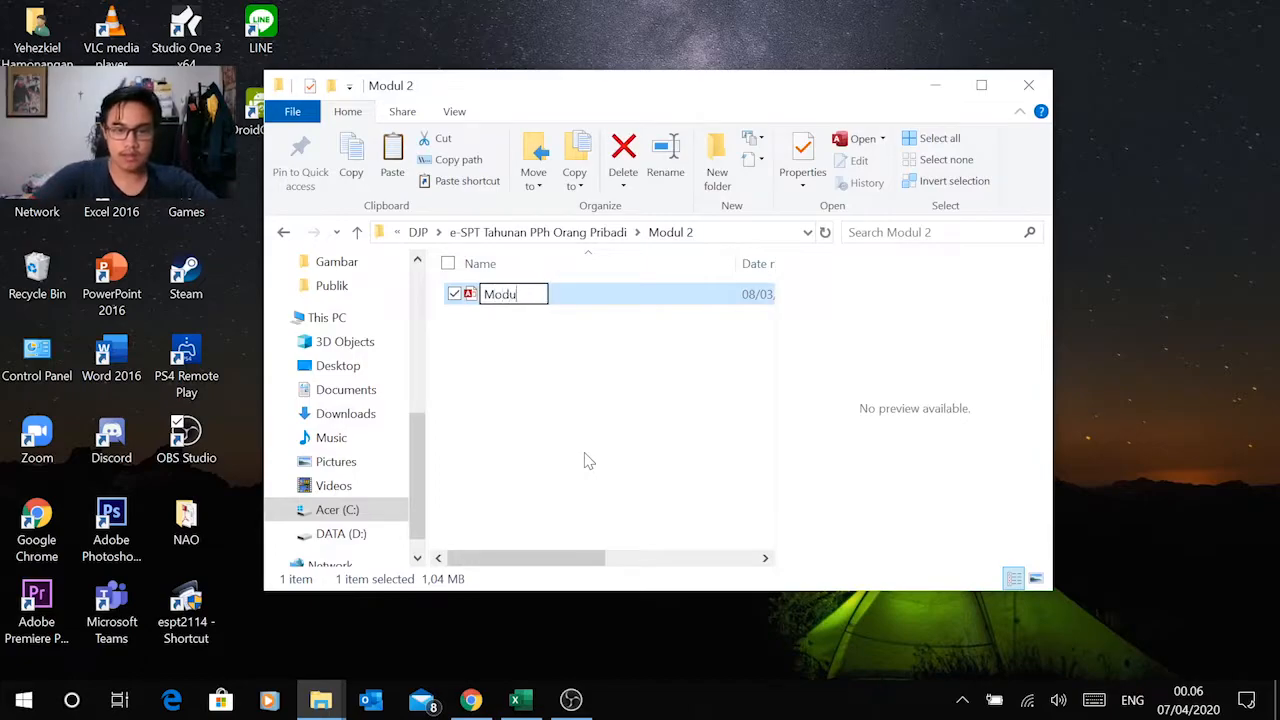
pyautogui.press('Return')
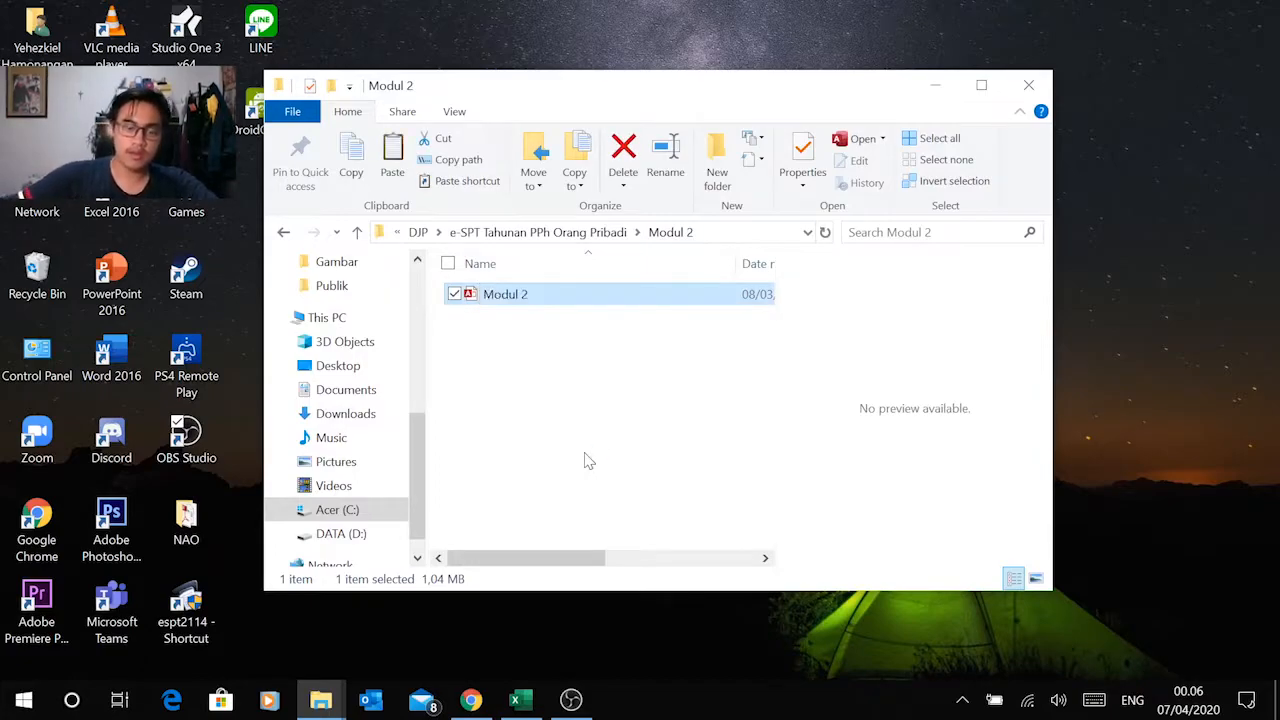
pyautogui.click(586, 459)
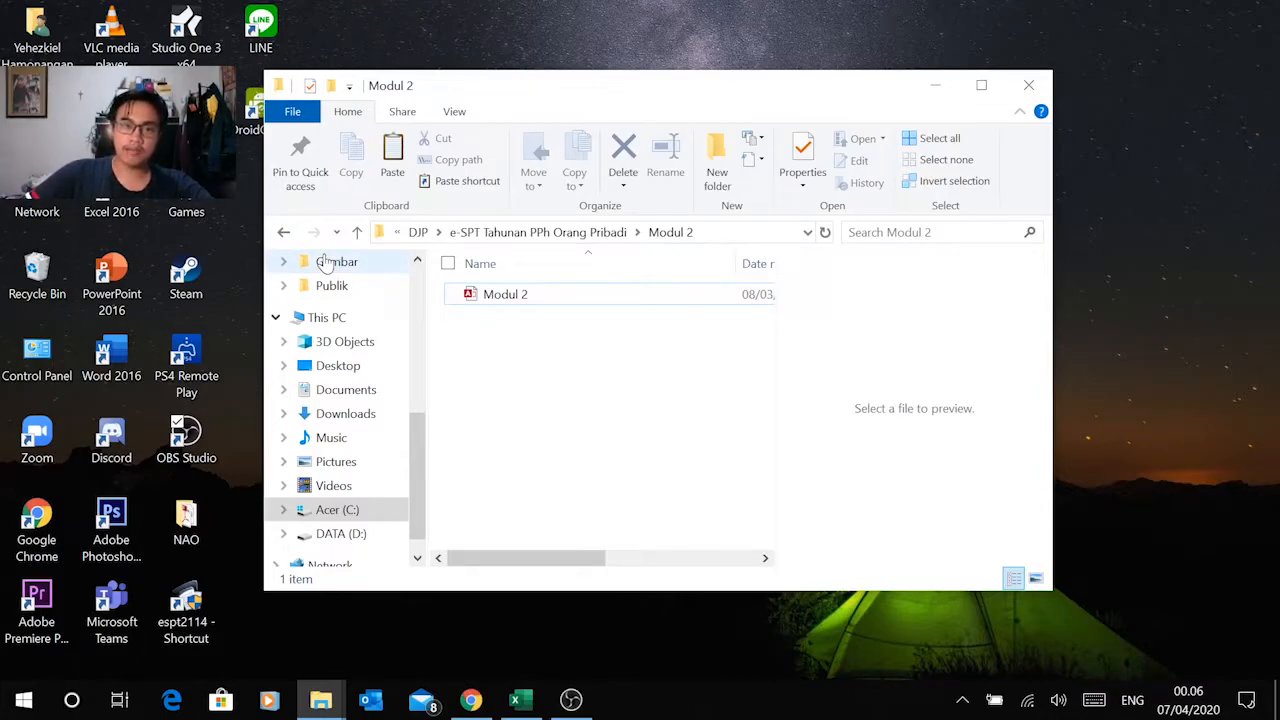
# Step: Return to the e-SPT program folder, run OrangPribadi.eSPT as administrator and maximize its window
pyautogui.click(283, 232)
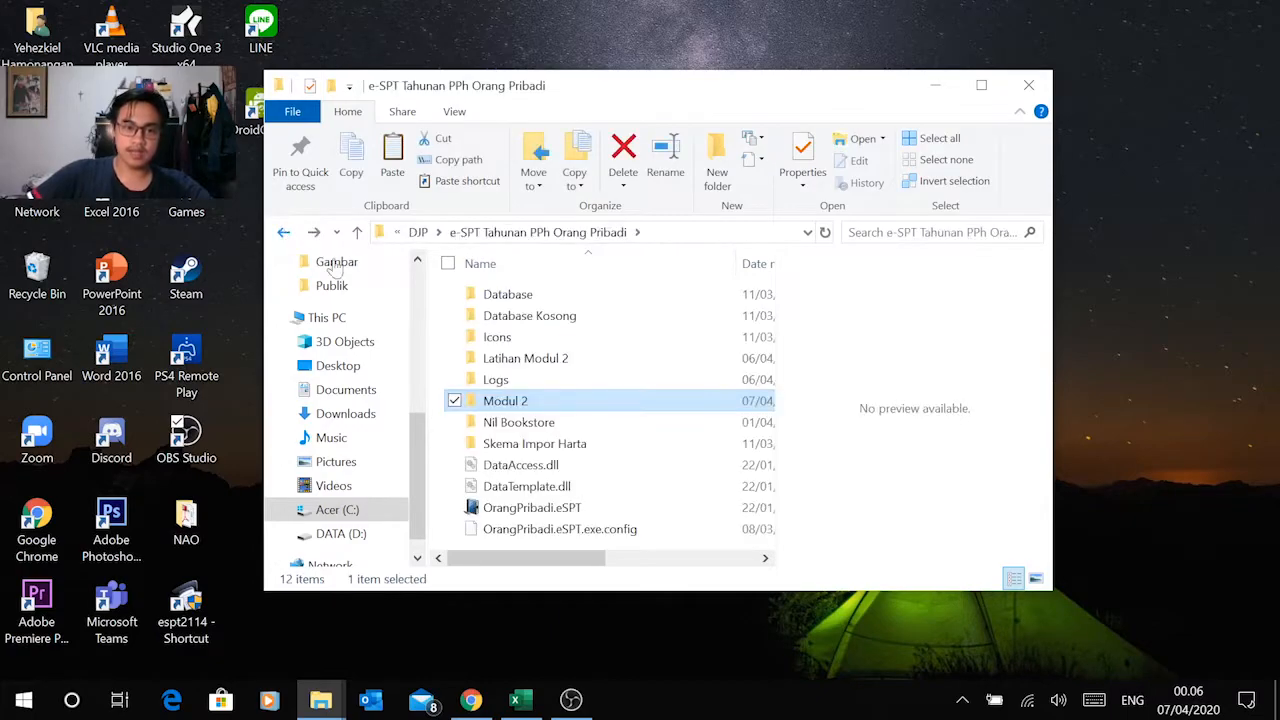
pyautogui.click(541, 507)
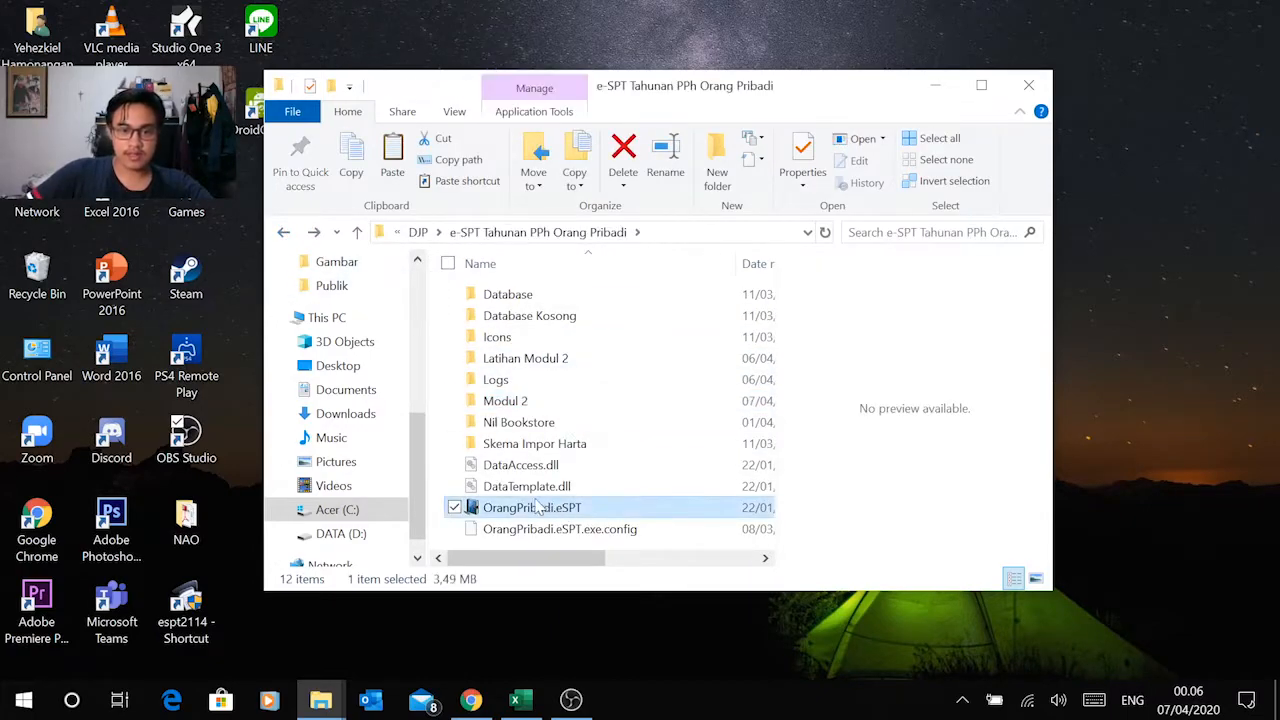
pyautogui.rightClick(521, 507)
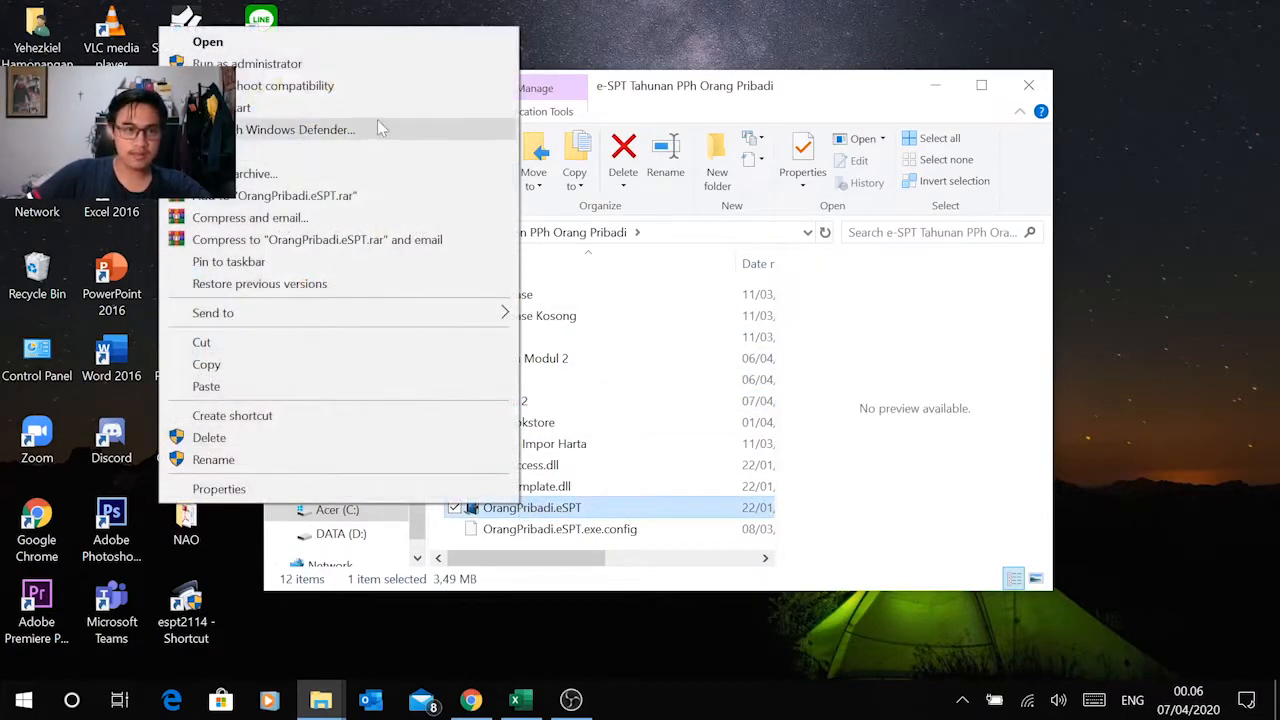
pyautogui.click(382, 68)
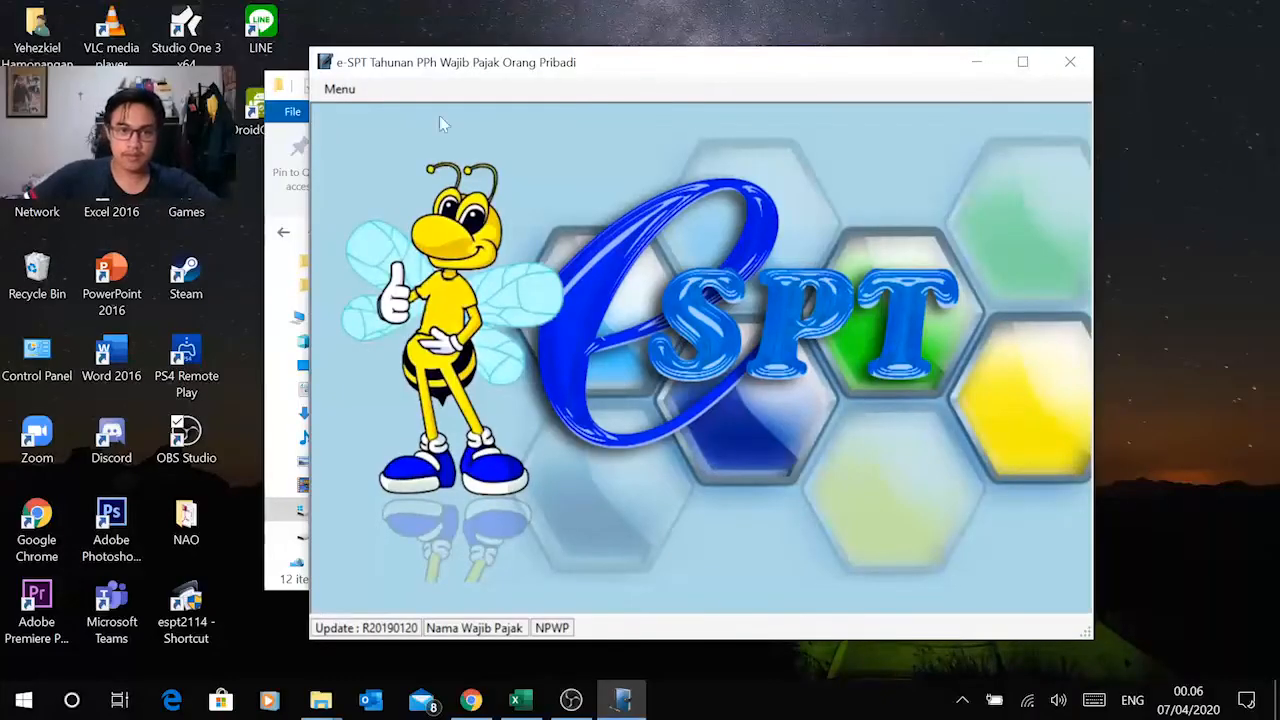
pyautogui.click(1022, 62)
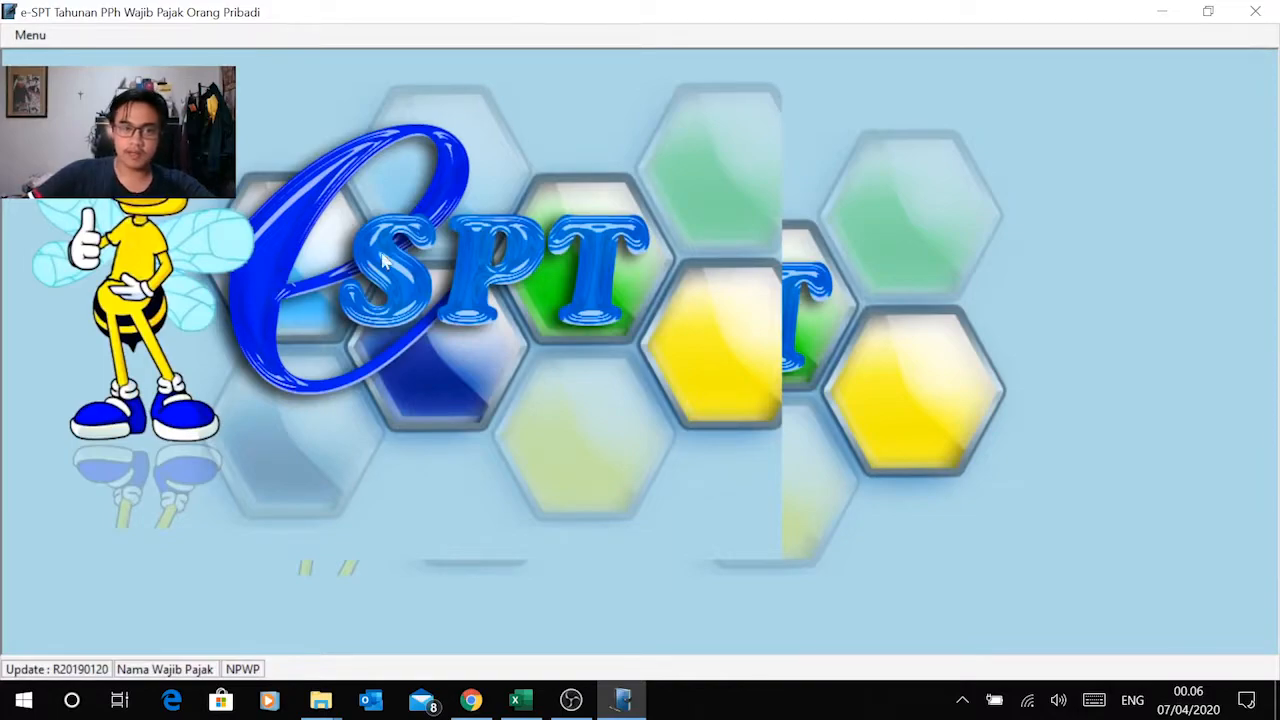
# Step: Connect e-SPT to the Modul 2 database in the Modul 2 folder and log in with the account password
pyautogui.click(42, 37)
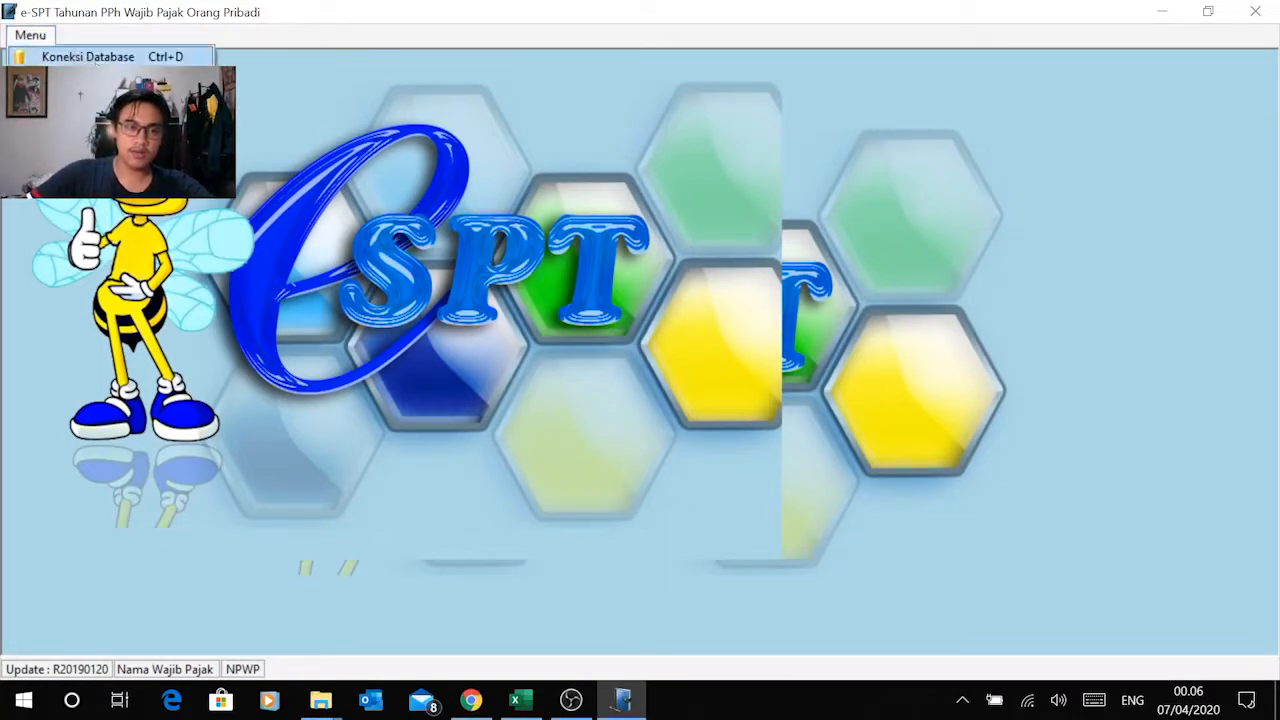
pyautogui.click(94, 58)
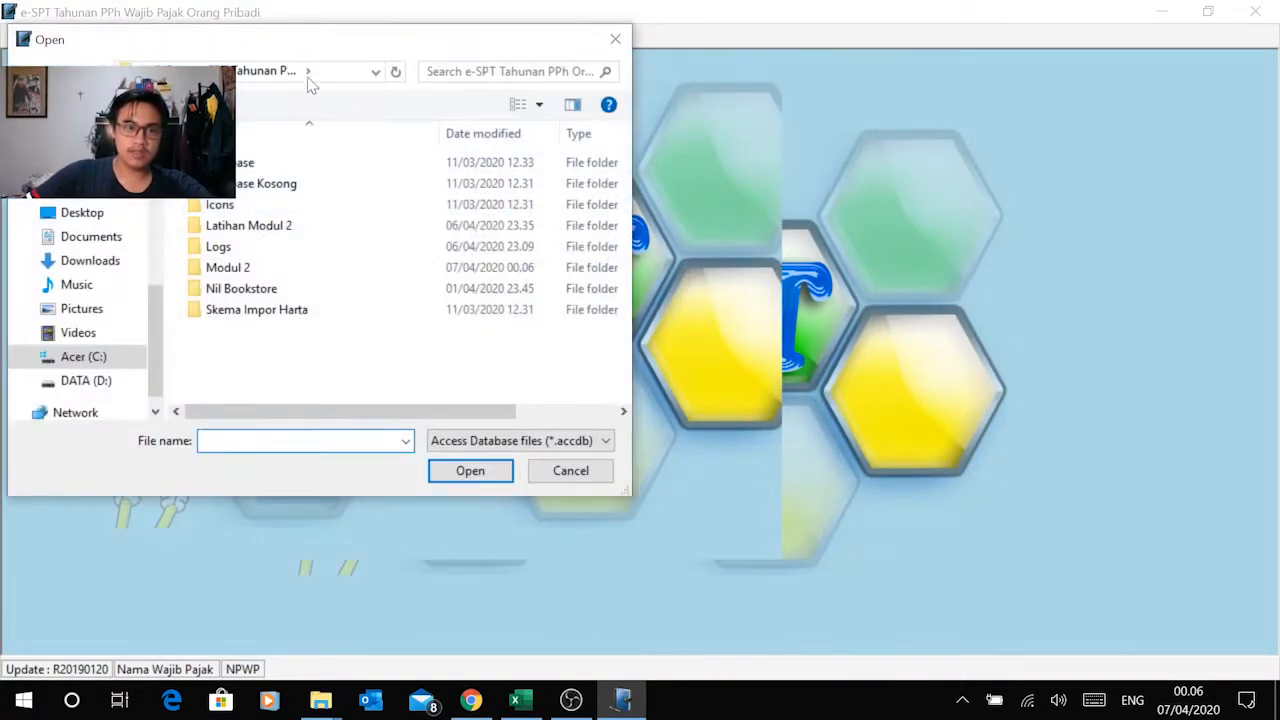
pyautogui.moveTo(330, 44); pyautogui.dragTo(562, 64)
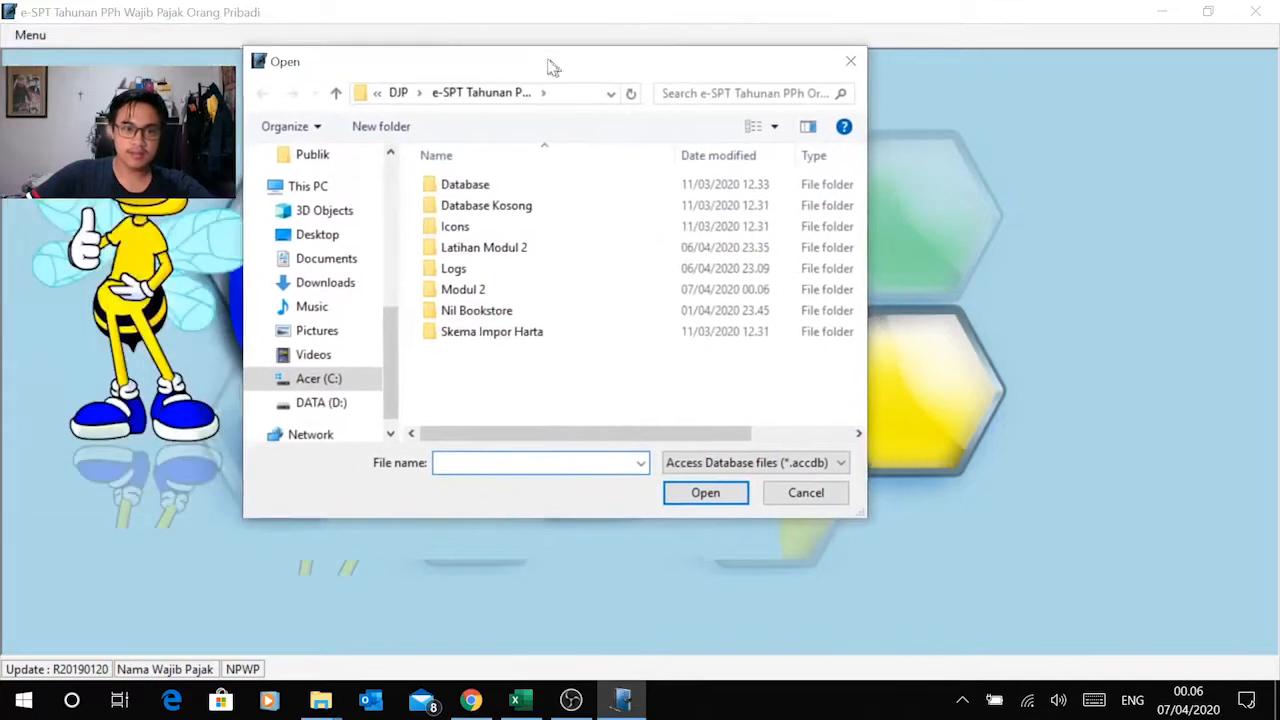
pyautogui.doubleClick(494, 288)
pyautogui.click(490, 186)
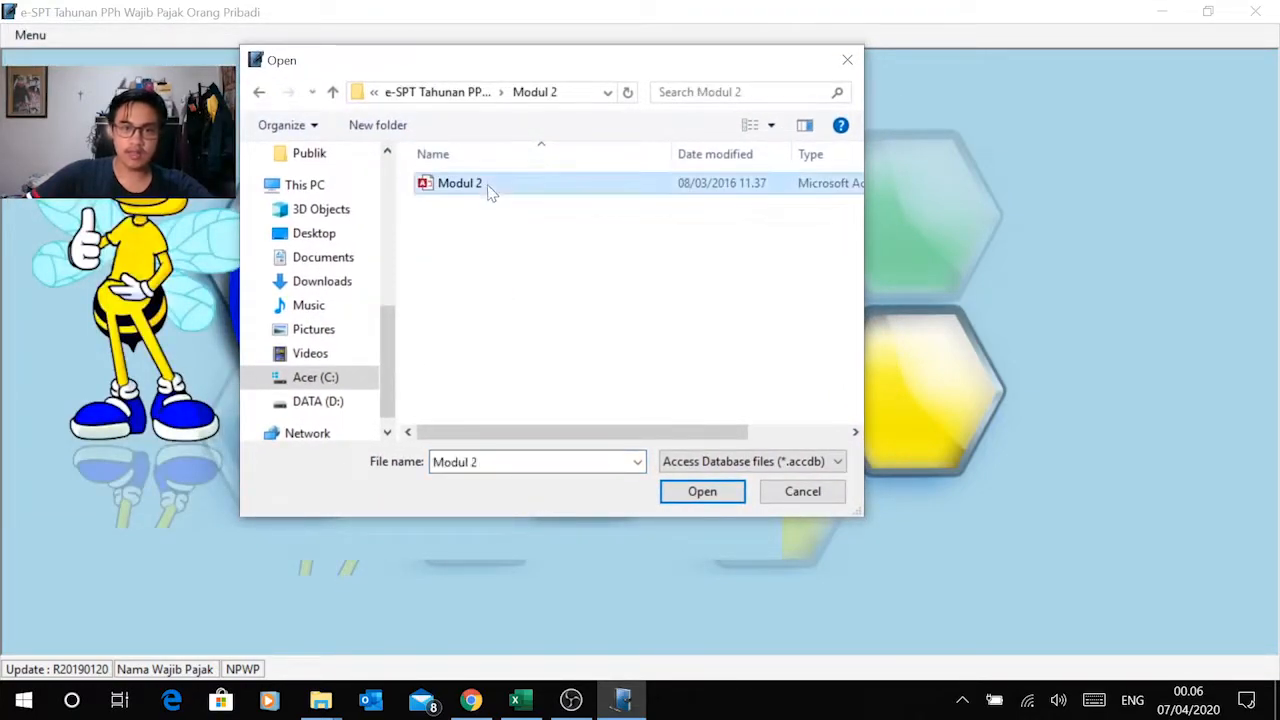
pyautogui.click(700, 492)
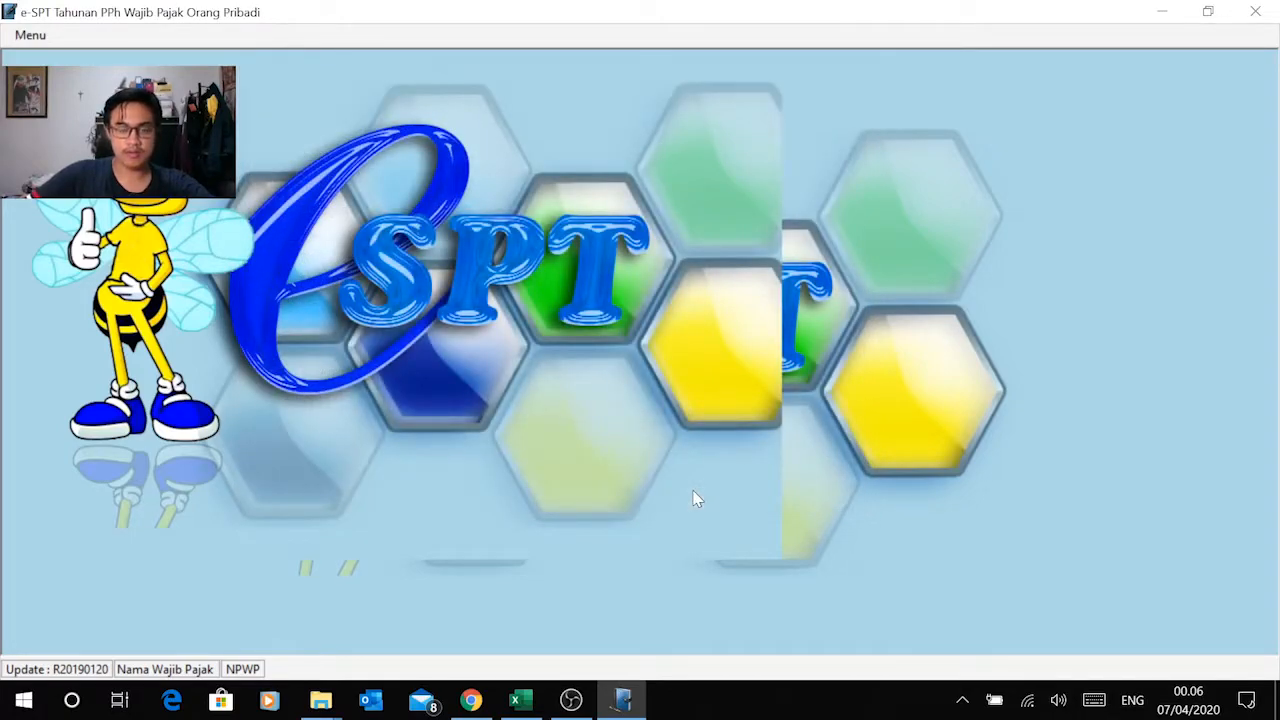
pyautogui.write('123')
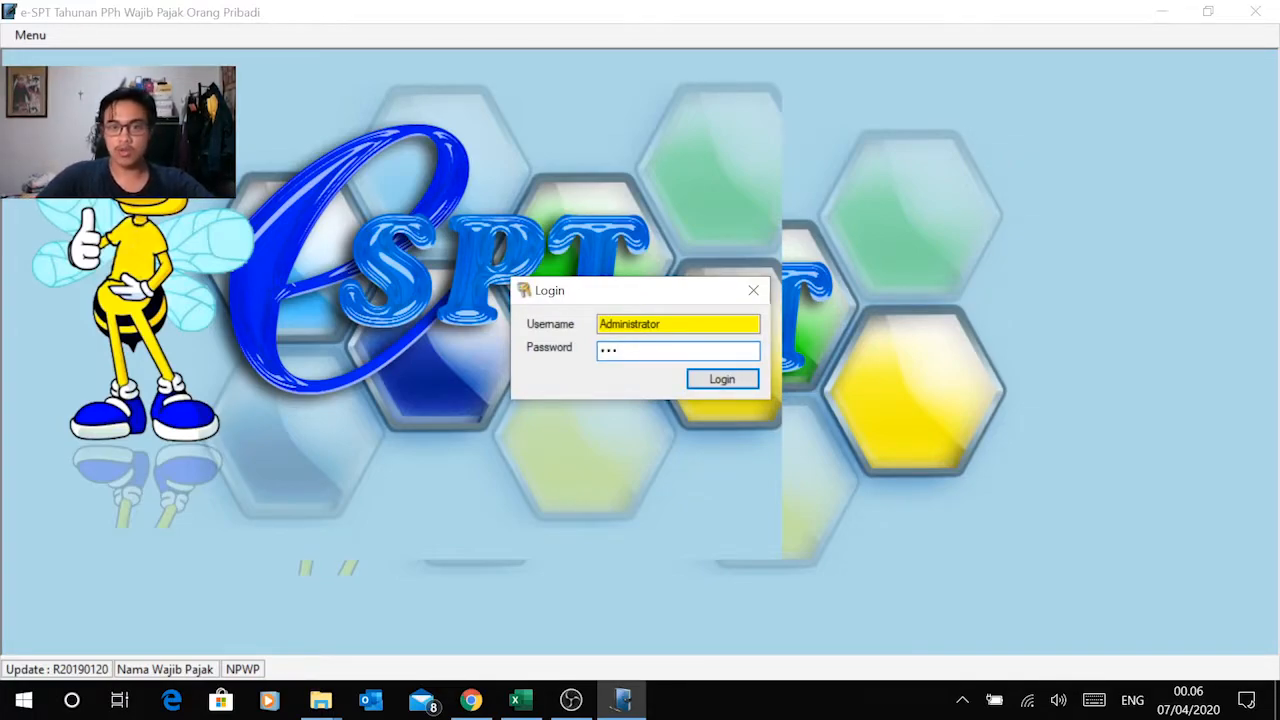
pyautogui.press('Return')
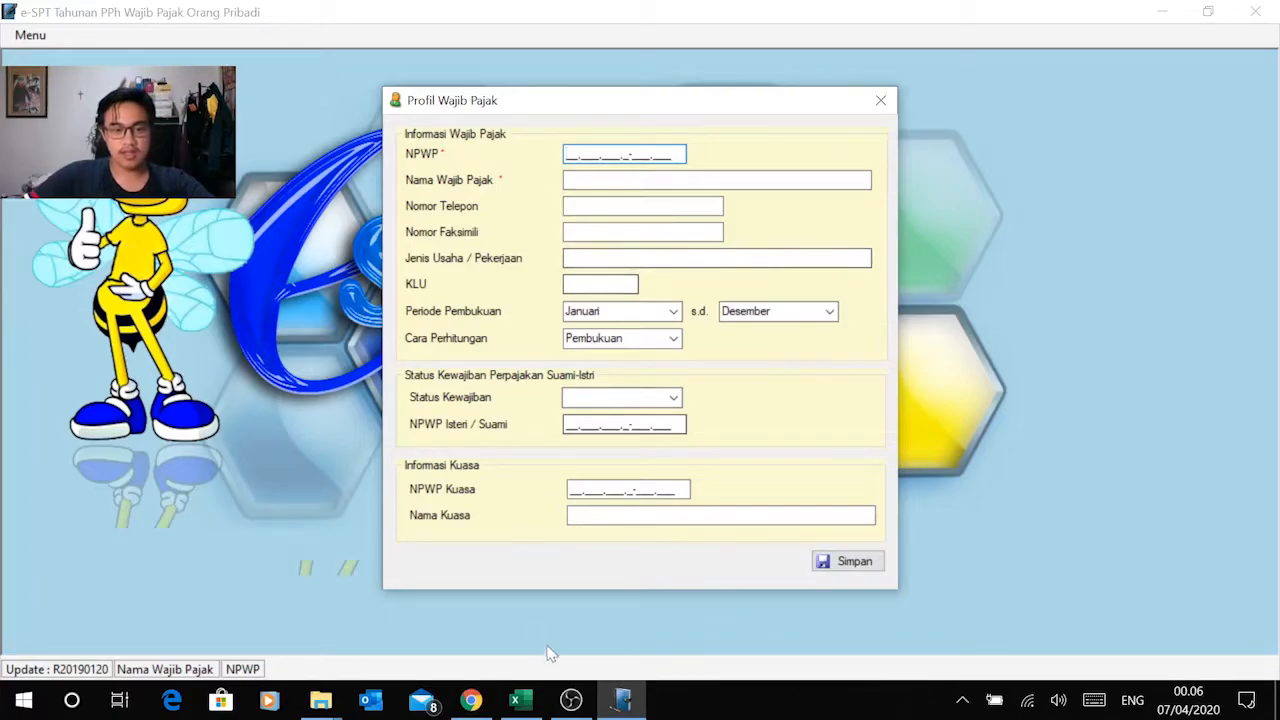
# Step: Switch to Chrome and examine the taxpayer, family, asset, liability and income data in modul_2_PPhOP.pdf
pyautogui.click(471, 700)
pyautogui.scroll(15, 624, 371)
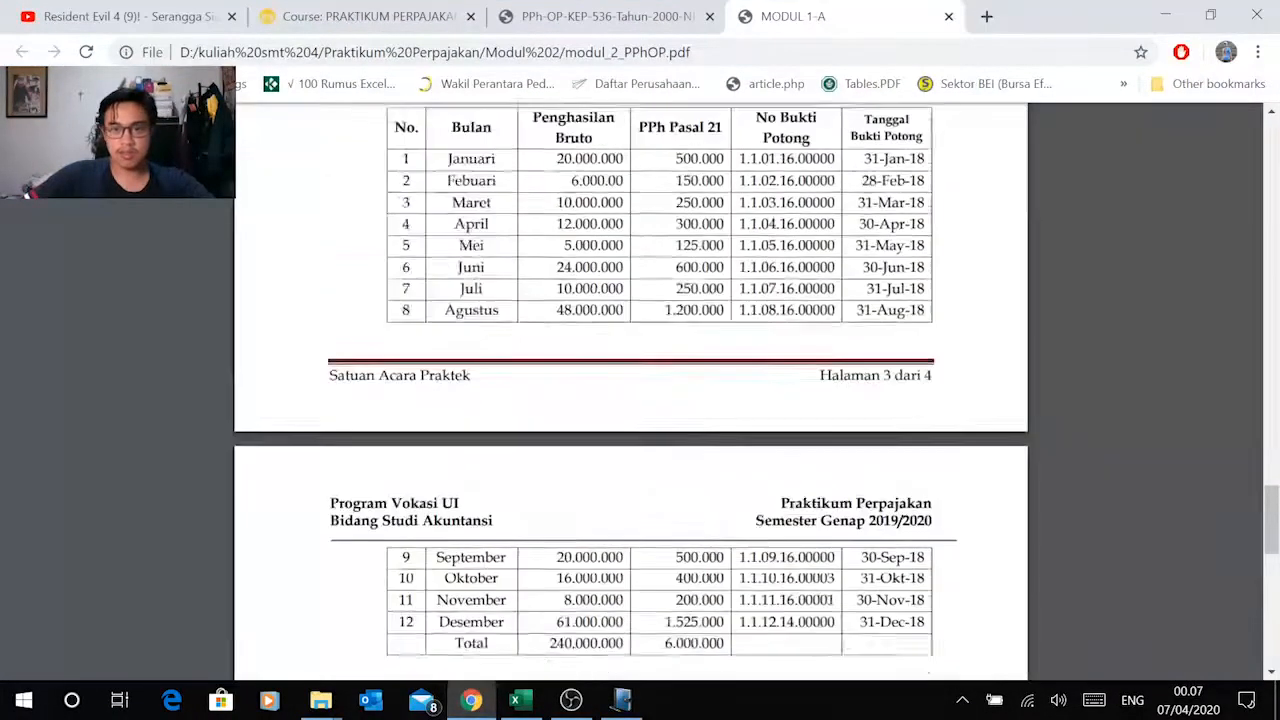
pyautogui.scroll(10, 624, 371)
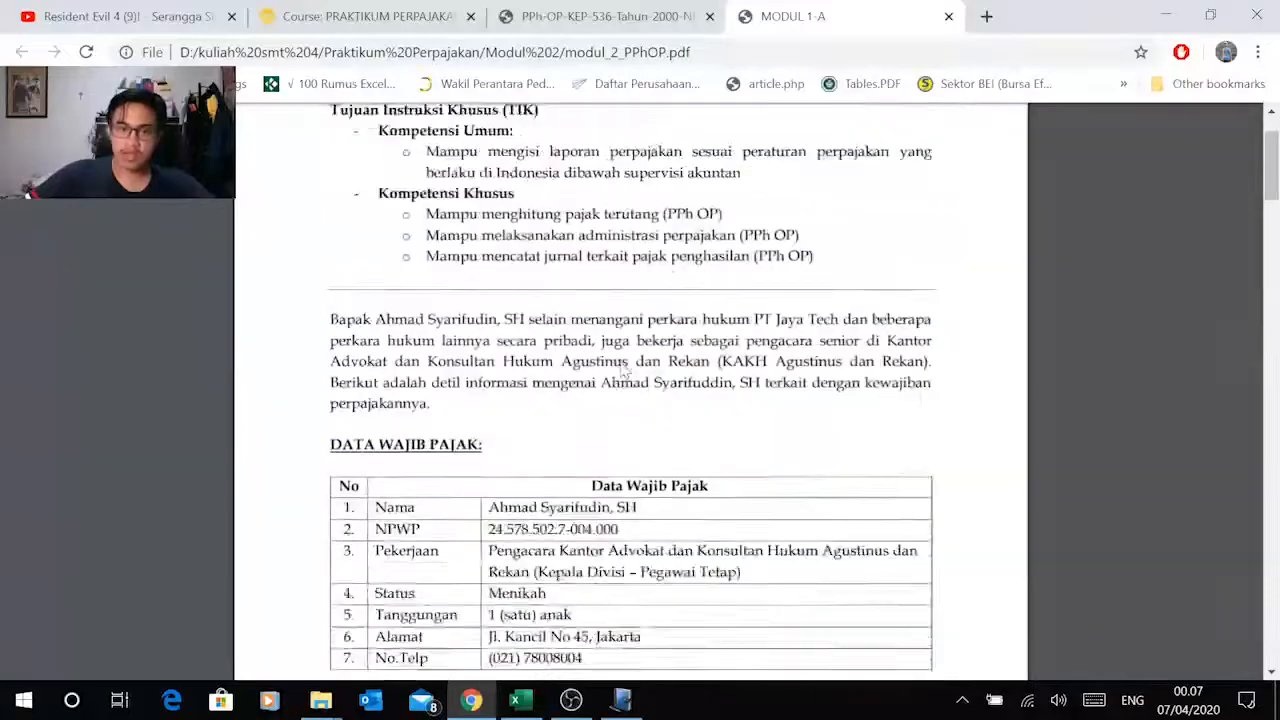
pyautogui.scroll(-5, 624, 371)
pyautogui.scroll(-5, 466, 309)
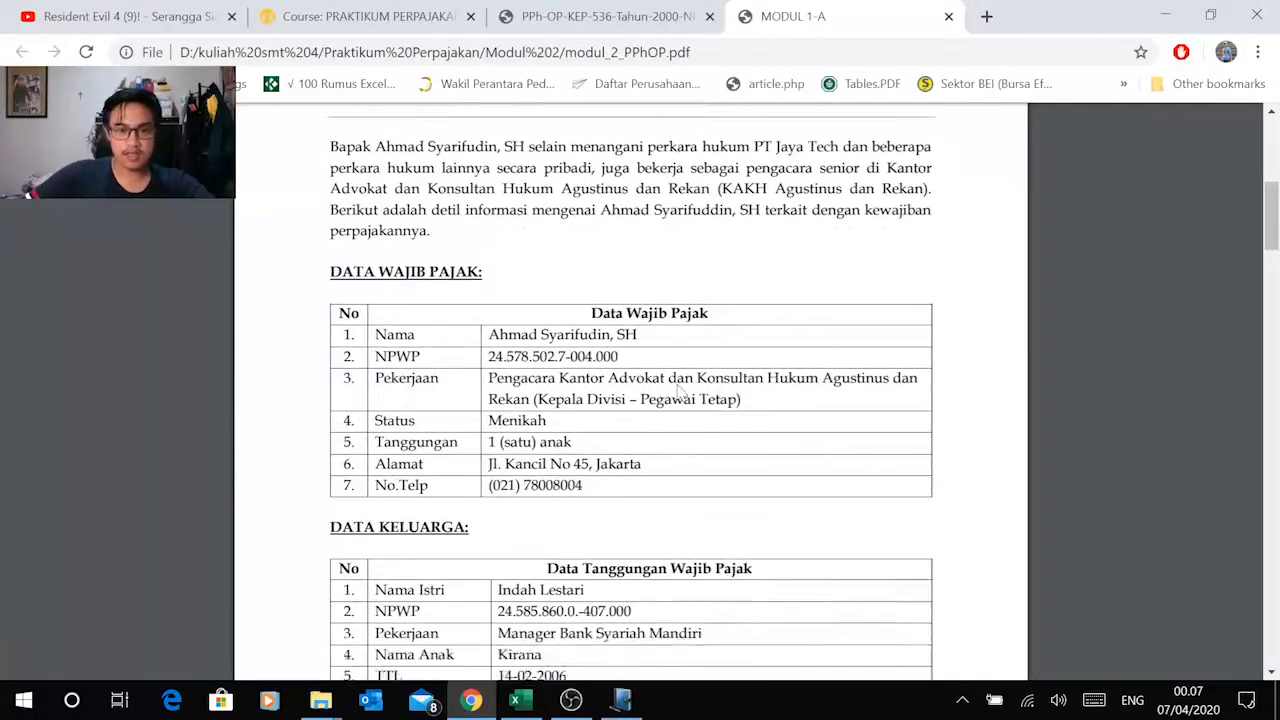
pyautogui.scroll(-4, 466, 309)
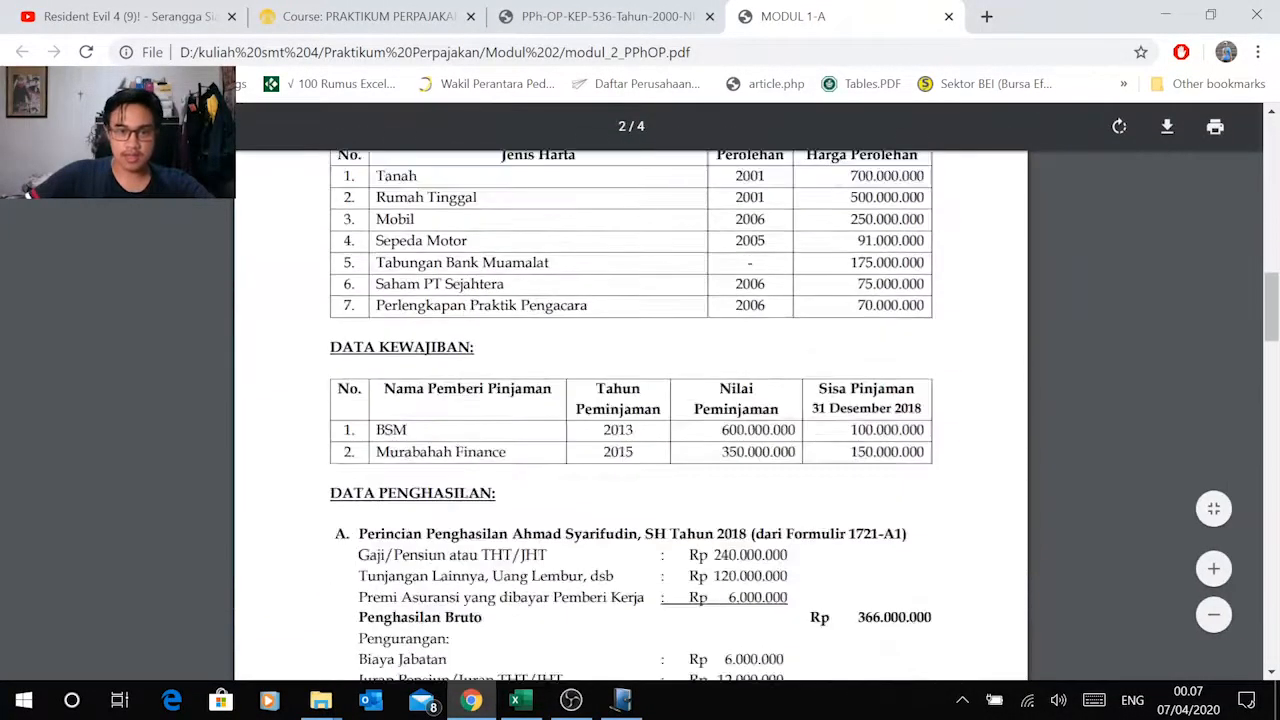
pyautogui.scroll(1, 490, 237)
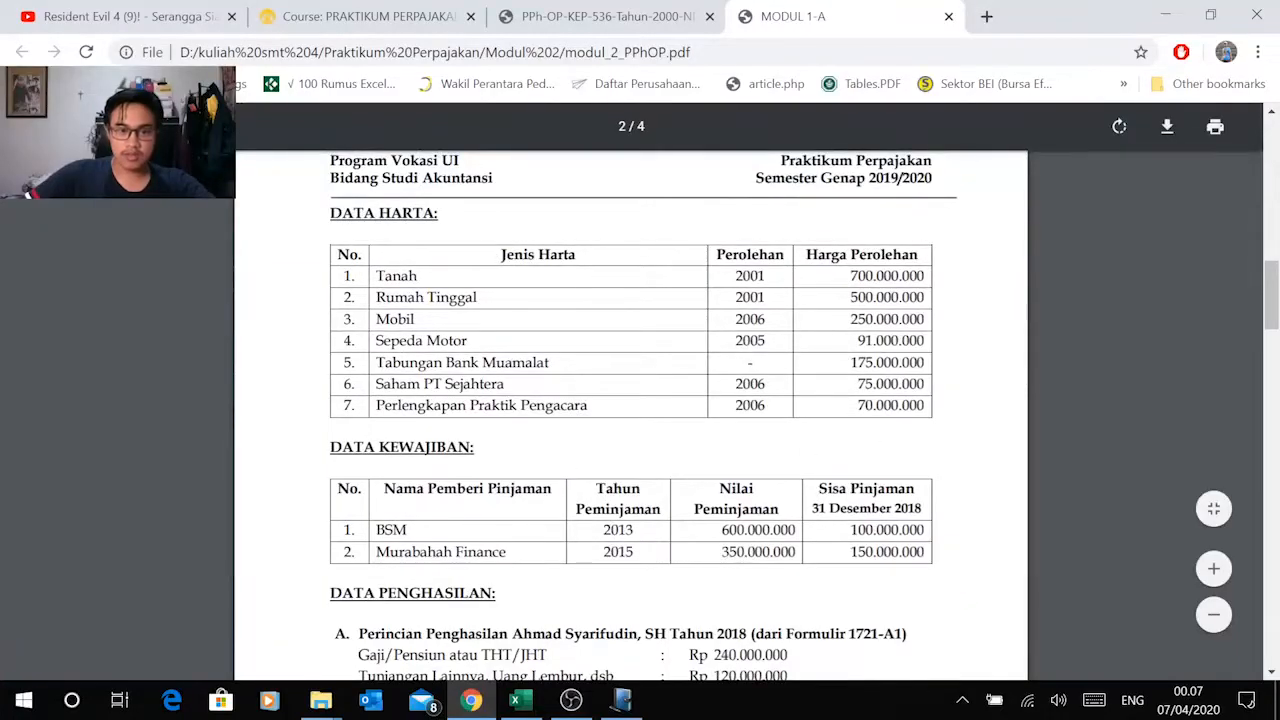
pyautogui.scroll(10, 630, 400)
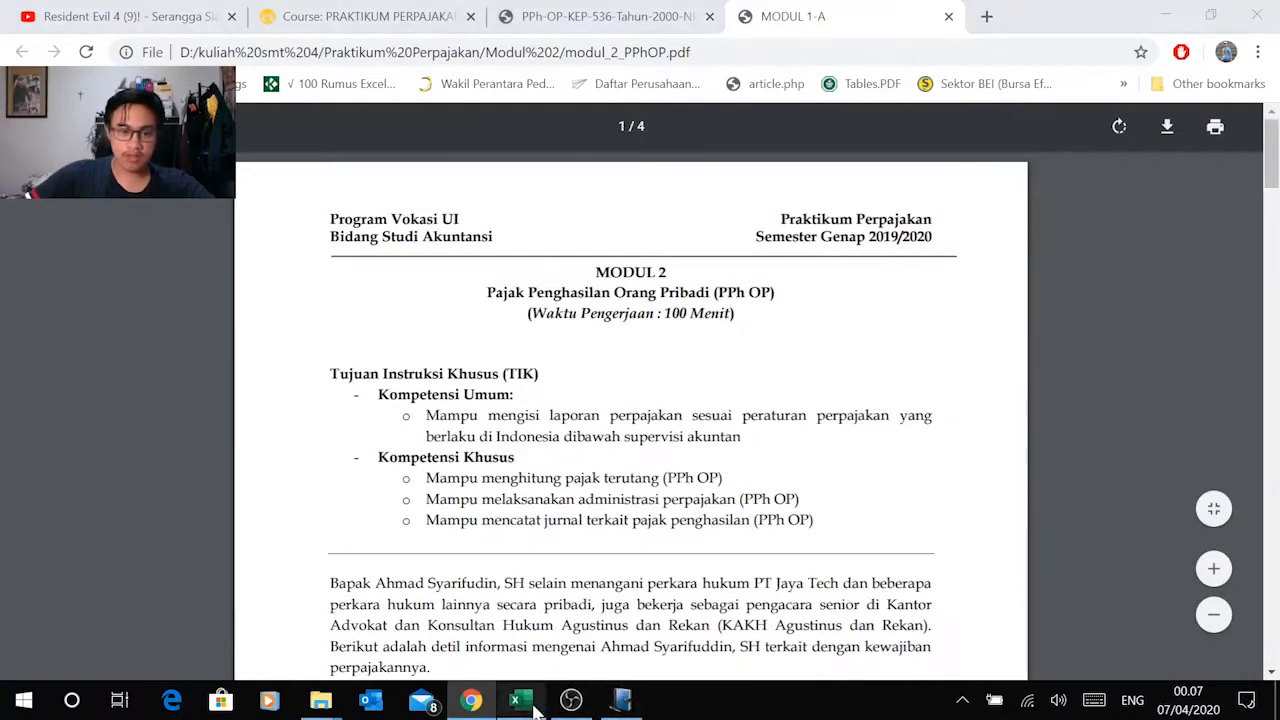
# Step: Switch to the Modul 2 - PPh OP workbook in Excel and examine the taxpayer, family, asset and liability records on the Data sheet
pyautogui.click(521, 700)
pyautogui.scroll(-2, 227, 457)
pyautogui.scroll(2, 227, 457)
pyautogui.scroll(-4, 227, 457)
pyautogui.scroll(4, 227, 457)
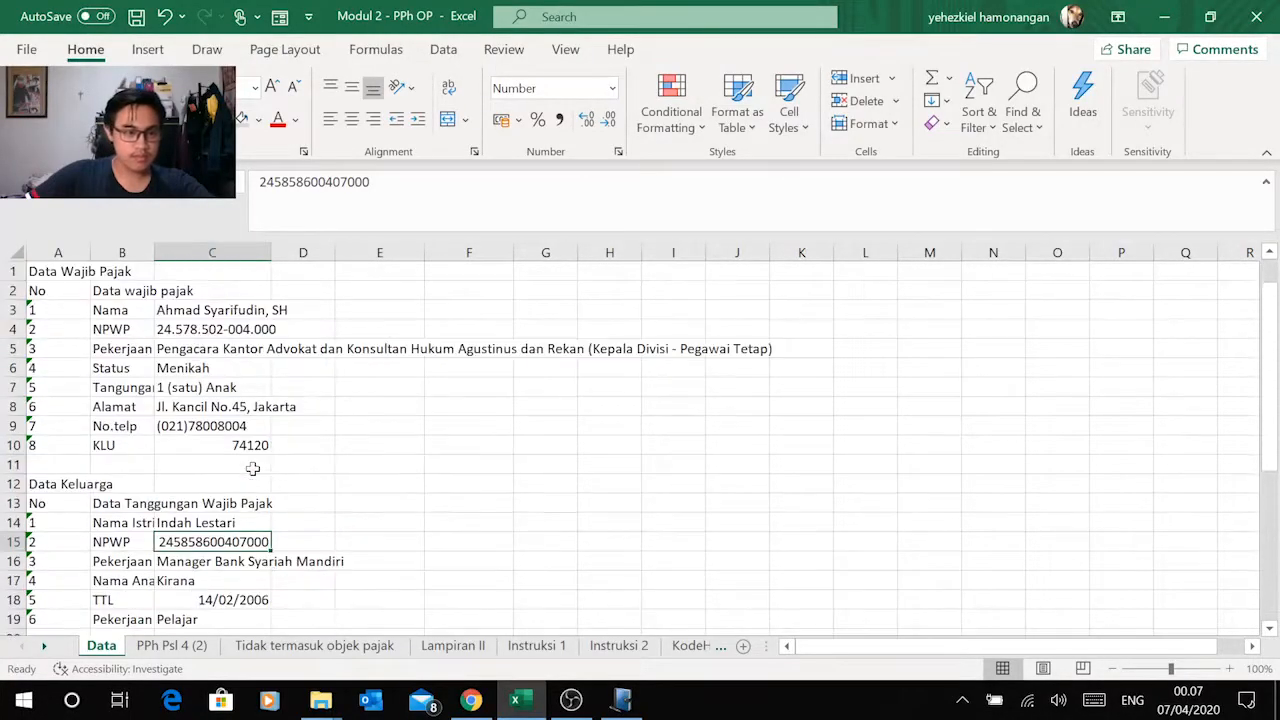
pyautogui.scroll(-6, 245, 450)
pyautogui.scroll(-4, 250, 418)
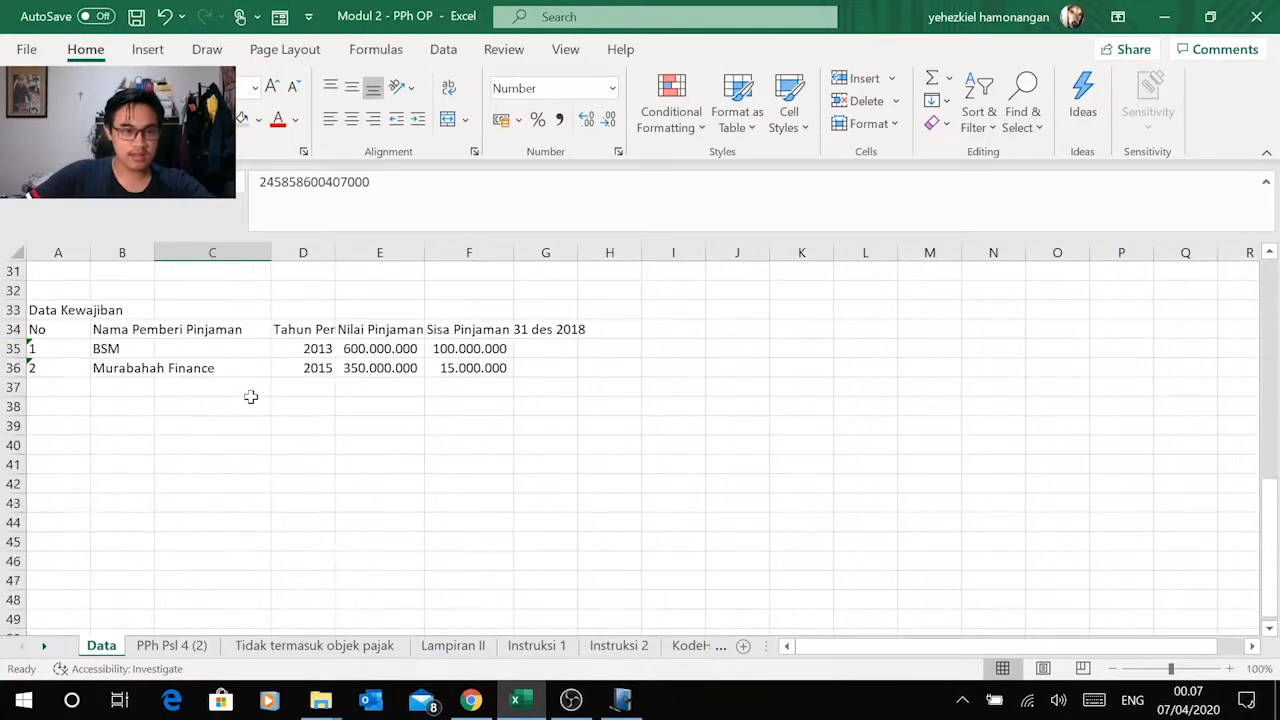
pyautogui.scroll(2, 251, 397)
pyautogui.scroll(3, 320, 516)
pyautogui.scroll(-2, 333, 510)
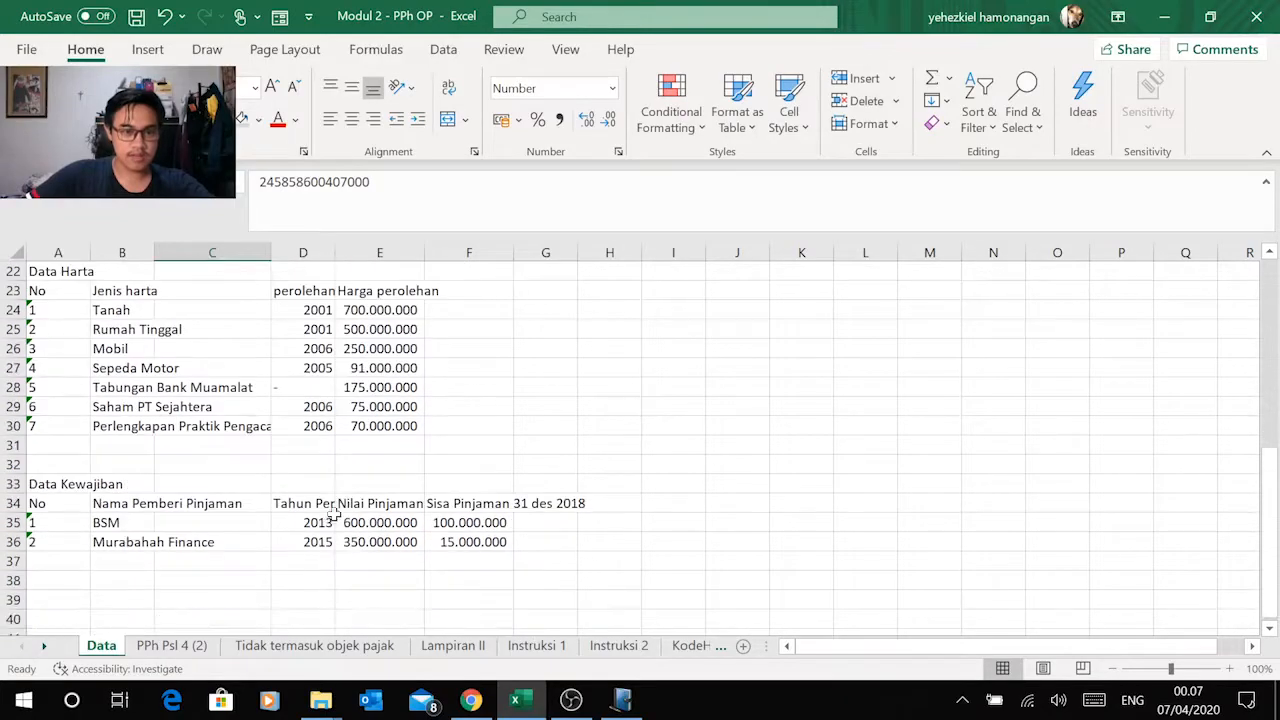
pyautogui.scroll(7, 246, 595)
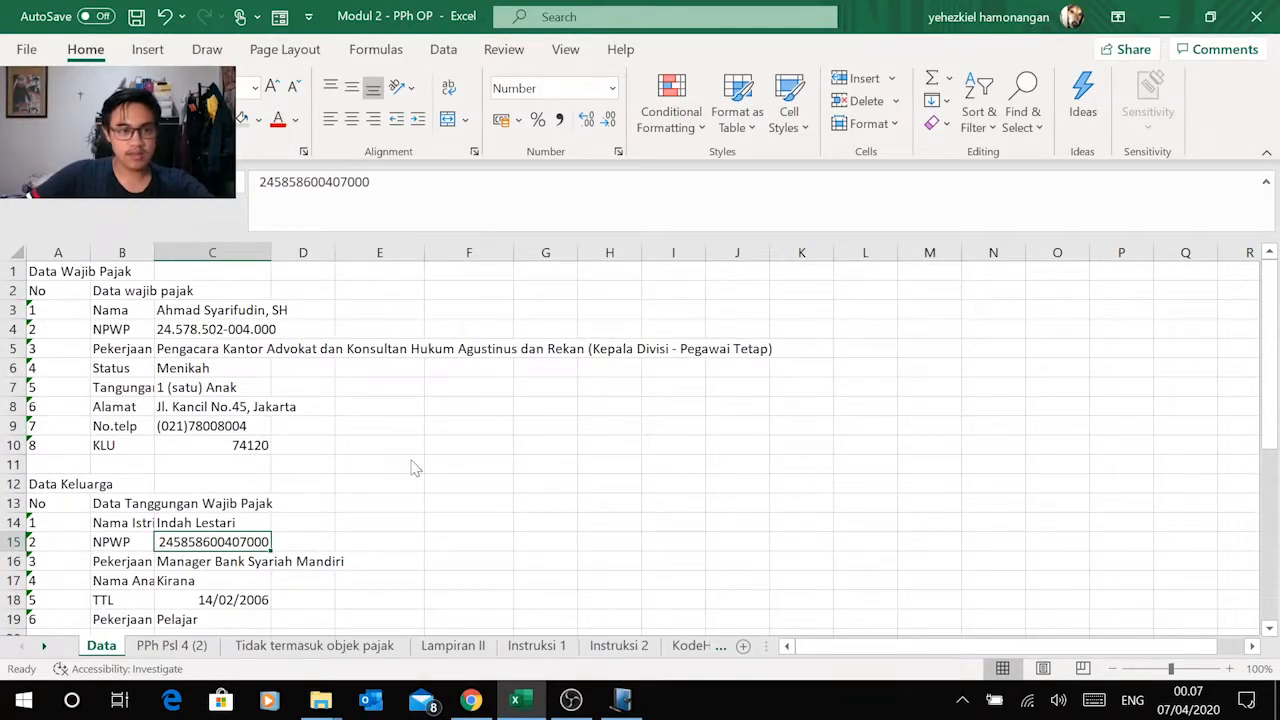
# Step: Copy the taxpayer's NPWP from the Excel Data sheet into the NPWP field of the e-SPT taxpayer profile
pyautogui.hotkey('alt', 'Tab')
pyautogui.hotkey('alt', 'Tab')
pyautogui.press('Tab')
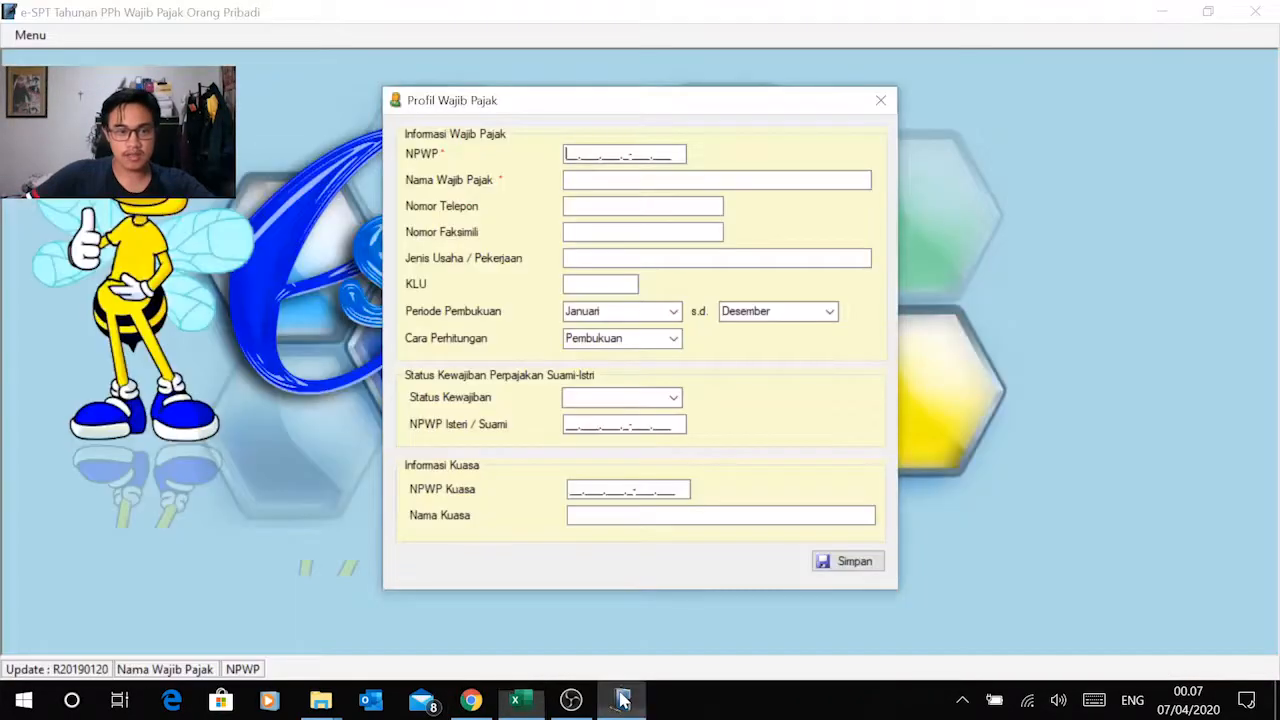
pyautogui.click(470, 700)
pyautogui.hotkey('alt', 'Tab')
pyautogui.click(520, 700)
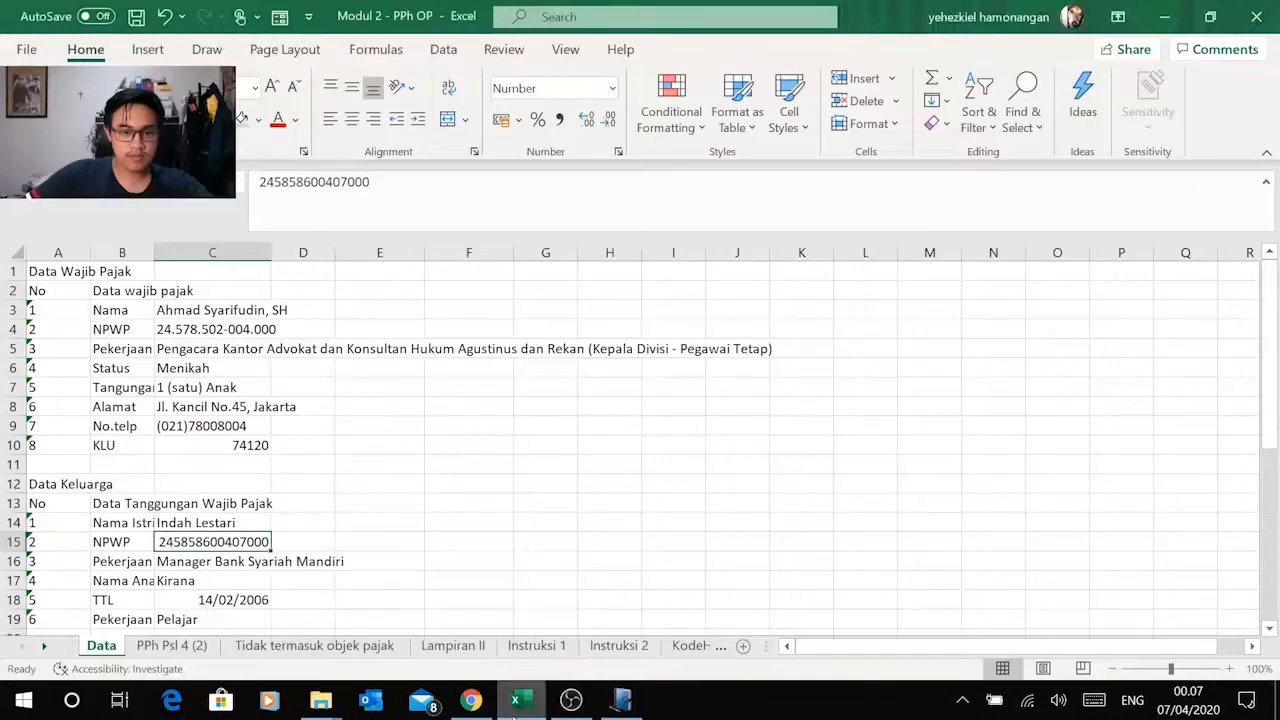
pyautogui.click(170, 330)
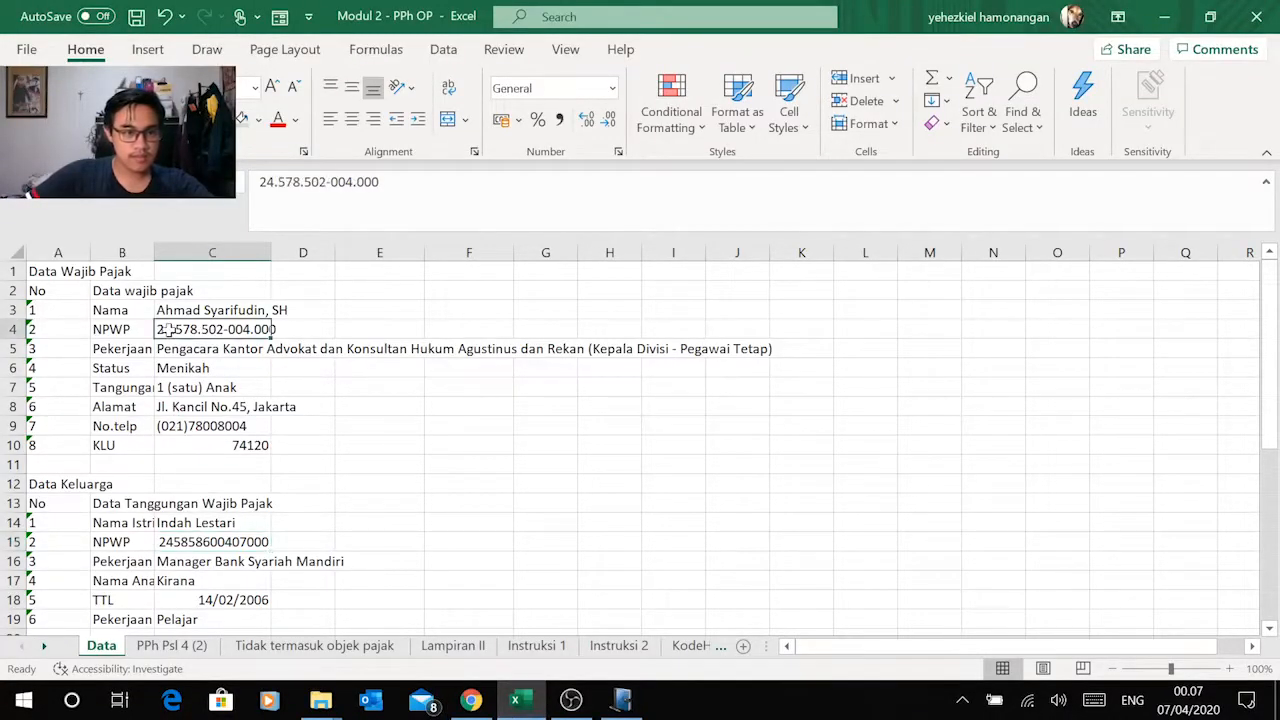
pyautogui.hotkey('ctrl', 'c')
pyautogui.hotkey('alt', 'Tab')
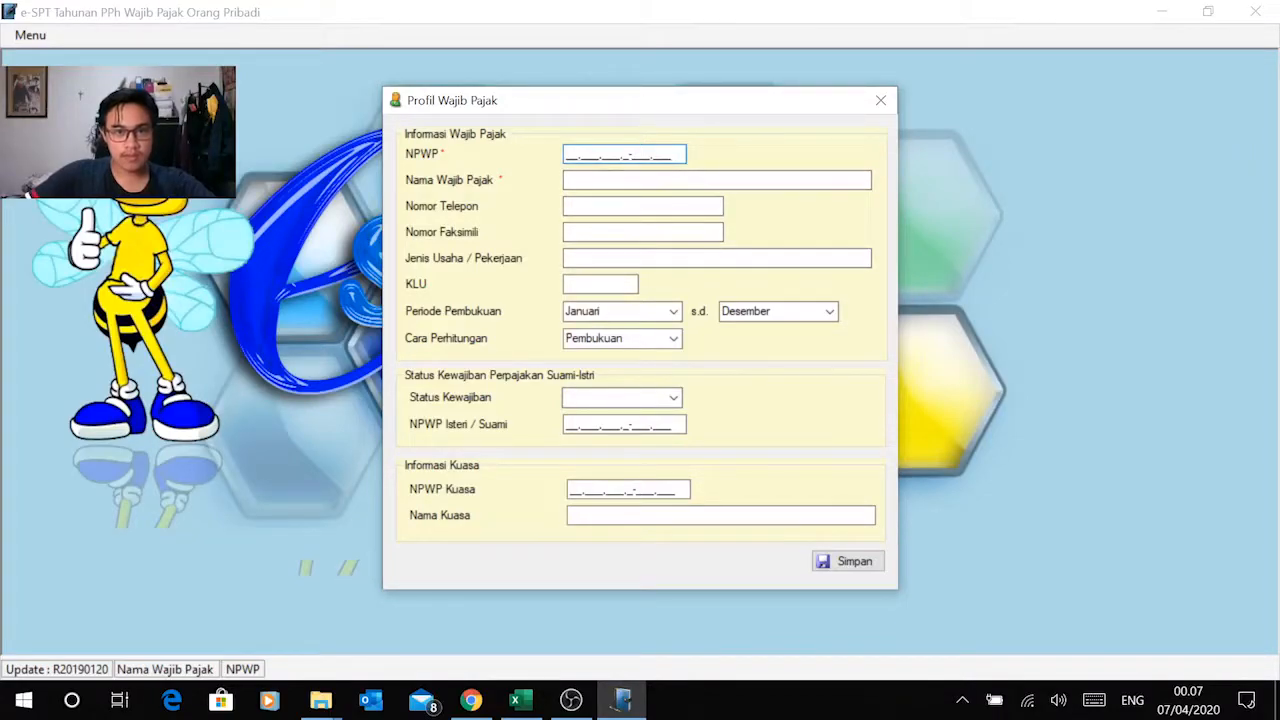
pyautogui.rightClick(565, 152)
pyautogui.click(462, 240)
pyautogui.press('Tab')
# Step: Copy the taxpayer's full name from the Excel Data sheet into Nama Wajib Pajak in the e-SPT profile
pyautogui.hotkey('alt', 'Tab')
pyautogui.click(190, 312)
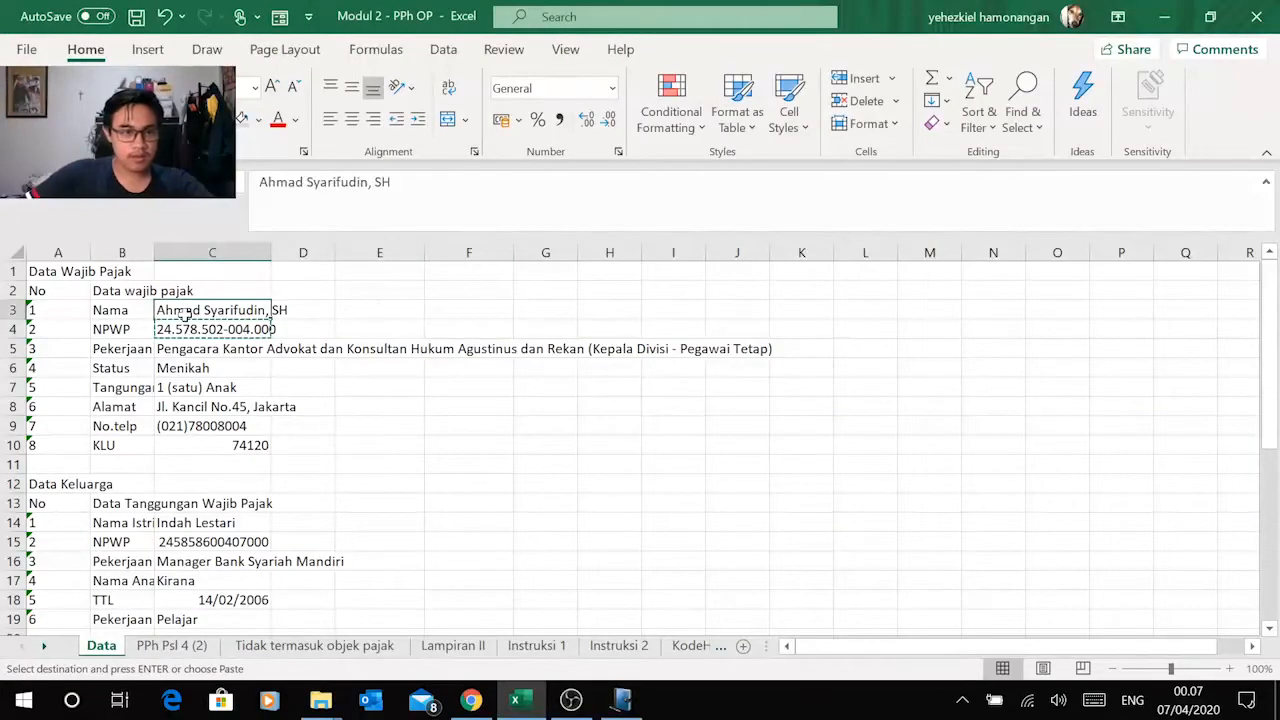
pyautogui.hotkey('ctrl', 'c')
pyautogui.hotkey('alt', 'Tab')
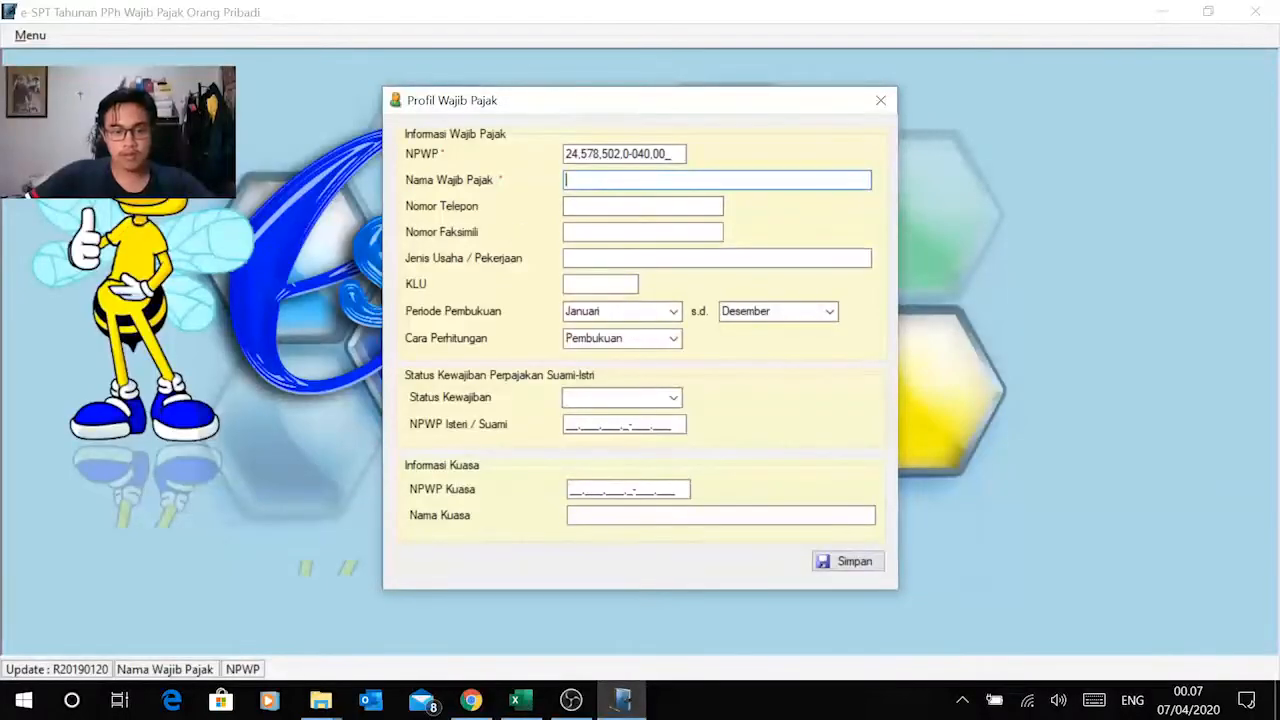
pyautogui.hotkey('ctrl', 'v')
# Step: Copy the taxpayer's phone number from the Excel Data sheet into Nomor Telepon in the e-SPT profile
pyautogui.hotkey('alt', 'Tab')
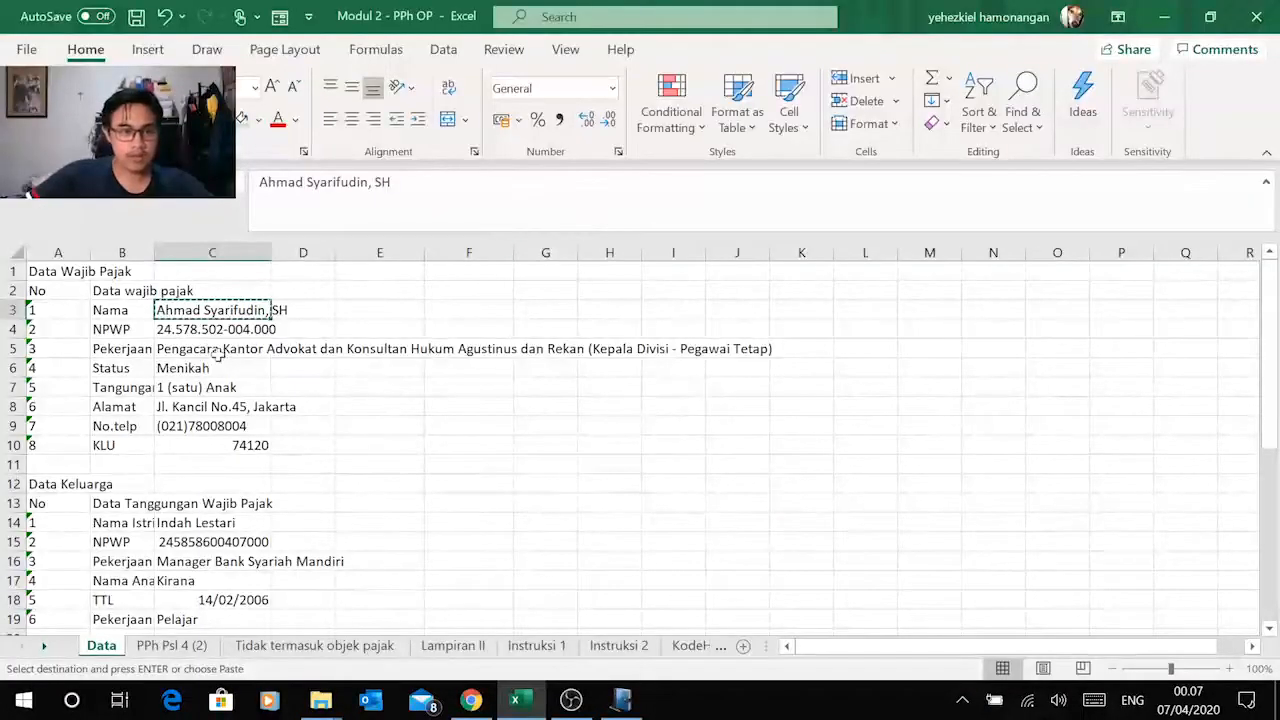
pyautogui.click(200, 426)
pyautogui.hotkey('ctrl', 'c')
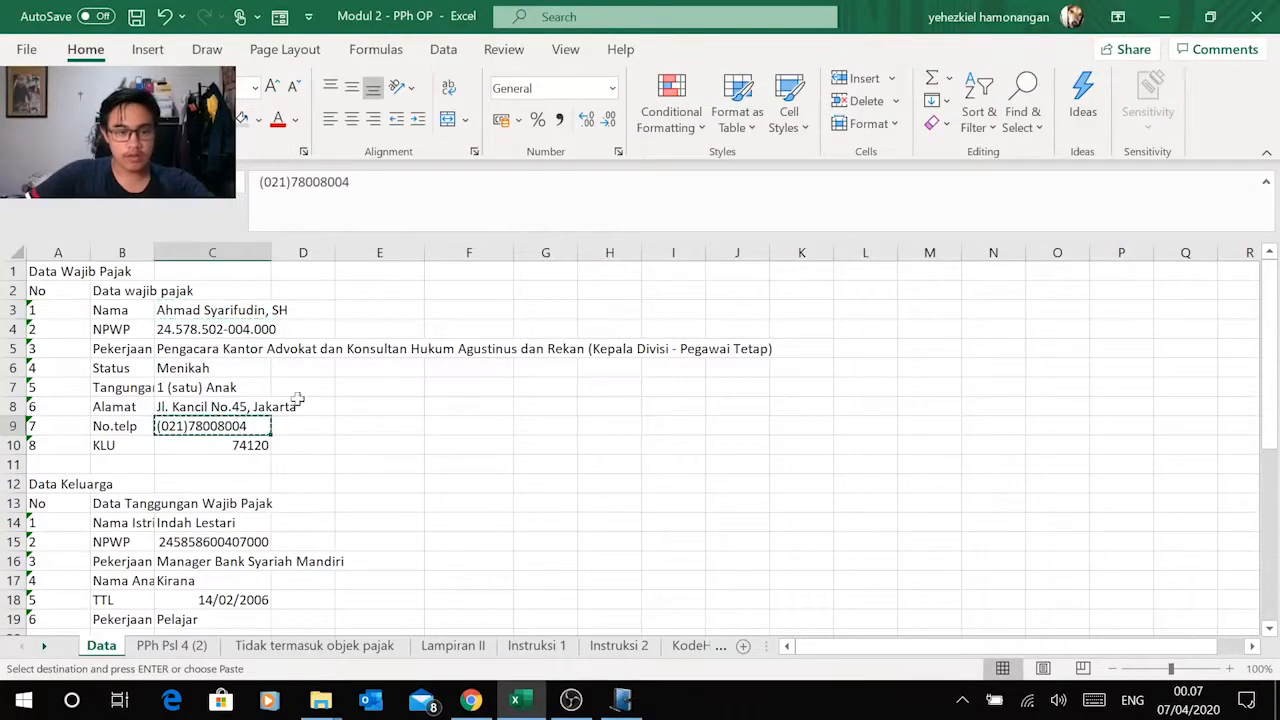
pyautogui.hotkey('alt', 'Tab')
pyautogui.hotkey('ctrl', 'v')
# Step: Copy the taxpayer's occupation from the Excel Data sheet into Jenis Usaha / Pekerjaan in the e-SPT profile, leaving Nomor Faksimili blank
pyautogui.click(620, 232)
pyautogui.click(610, 259)
pyautogui.hotkey('alt', 'Tab')
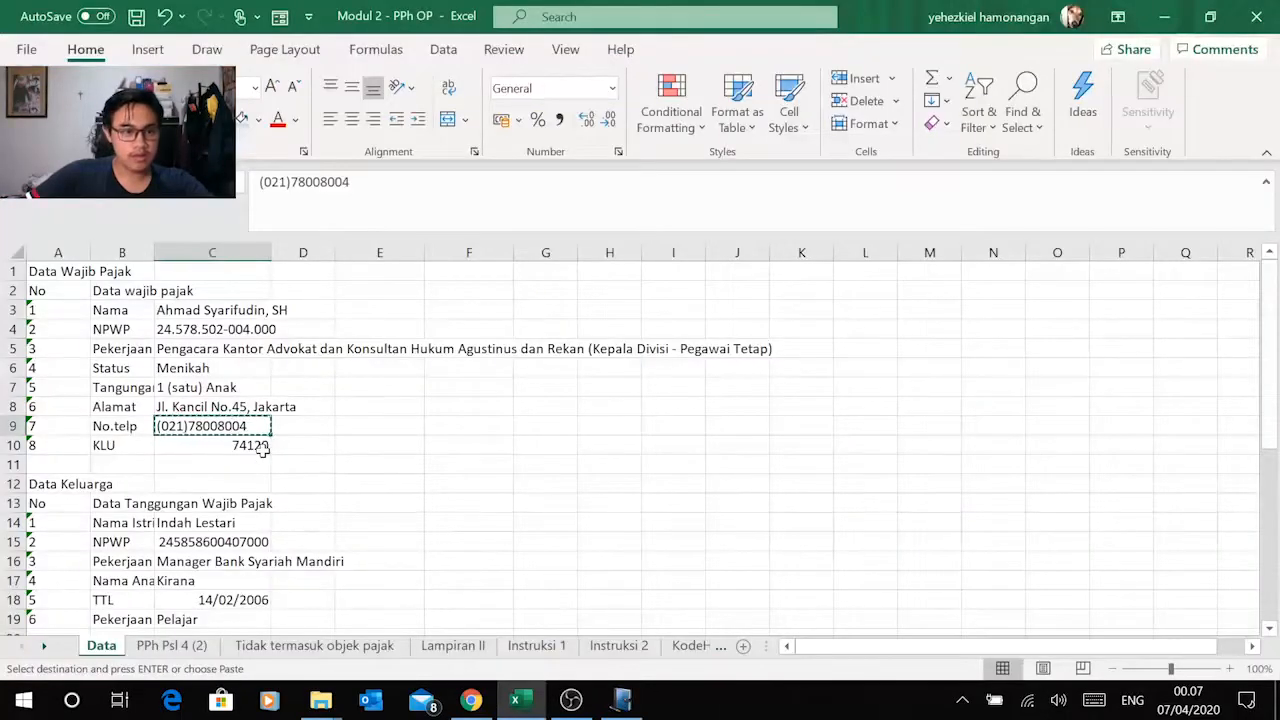
pyautogui.hotkey('alt', 'Tab')
pyautogui.hotkey('alt', 'Tab')
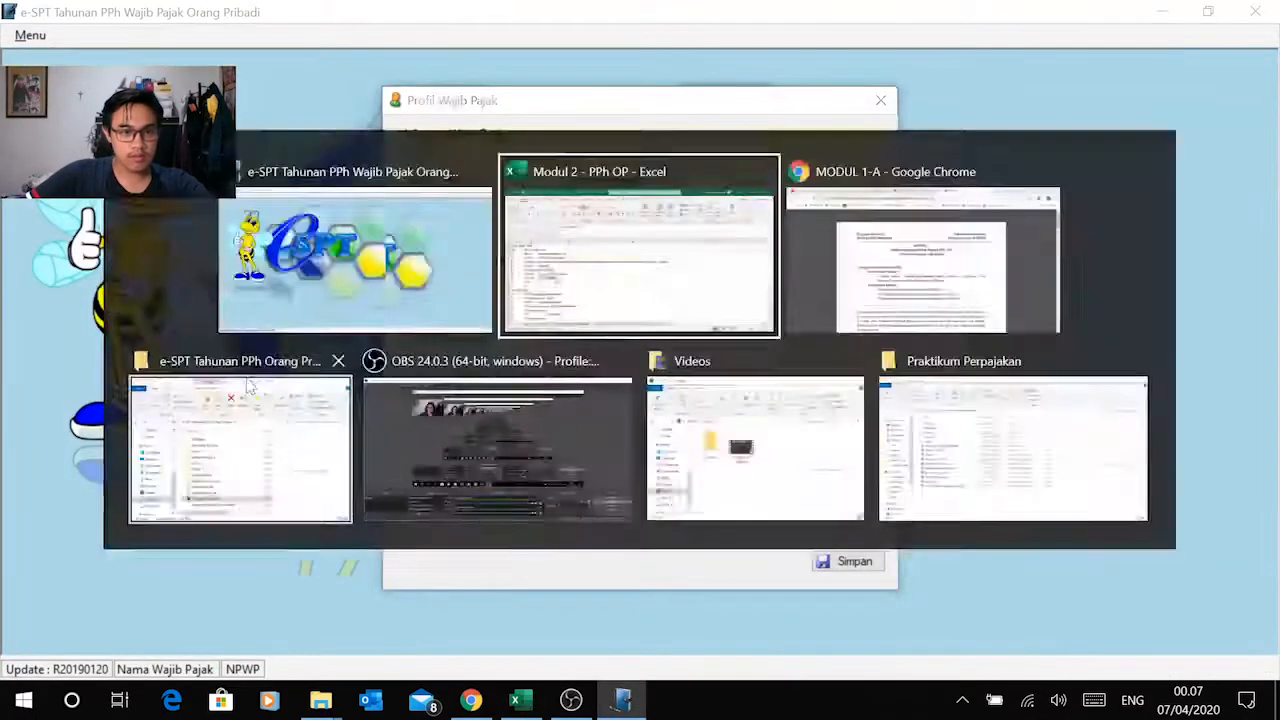
pyautogui.click(202, 349)
pyautogui.hotkey('ctrl', 'c')
pyautogui.hotkey('alt', 'Tab')
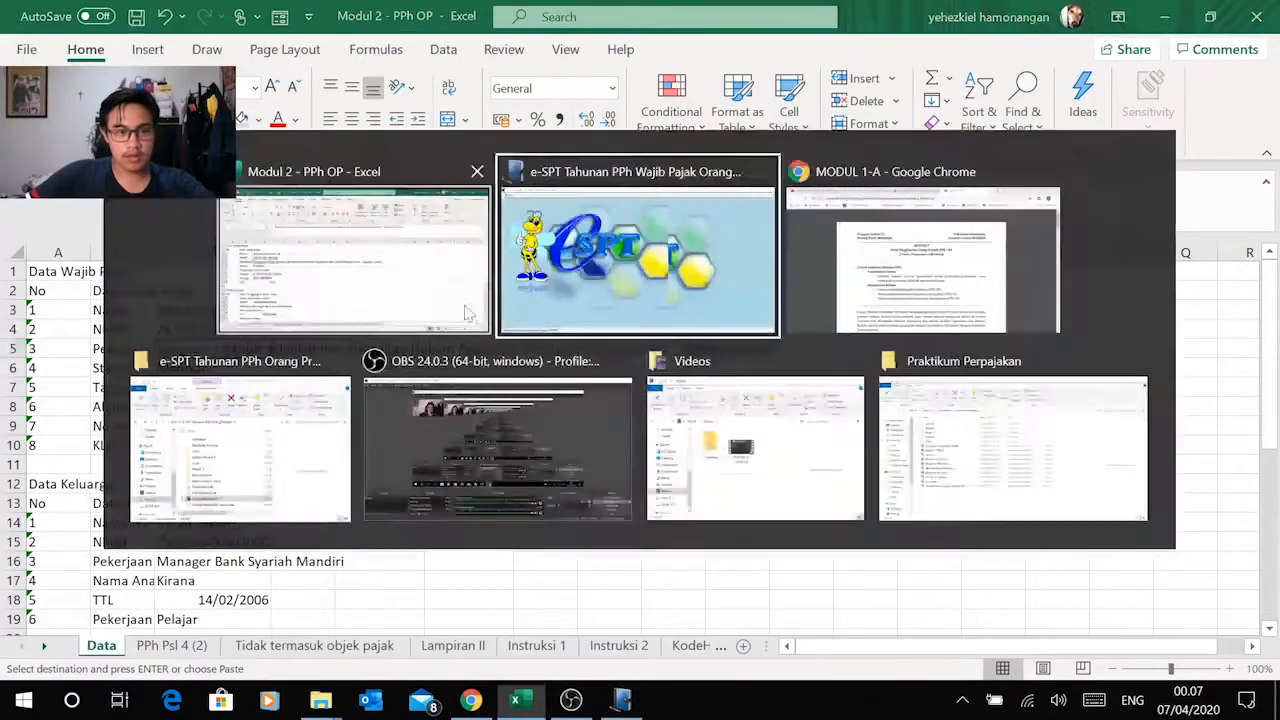
pyautogui.hotkey('ctrl', 'v')
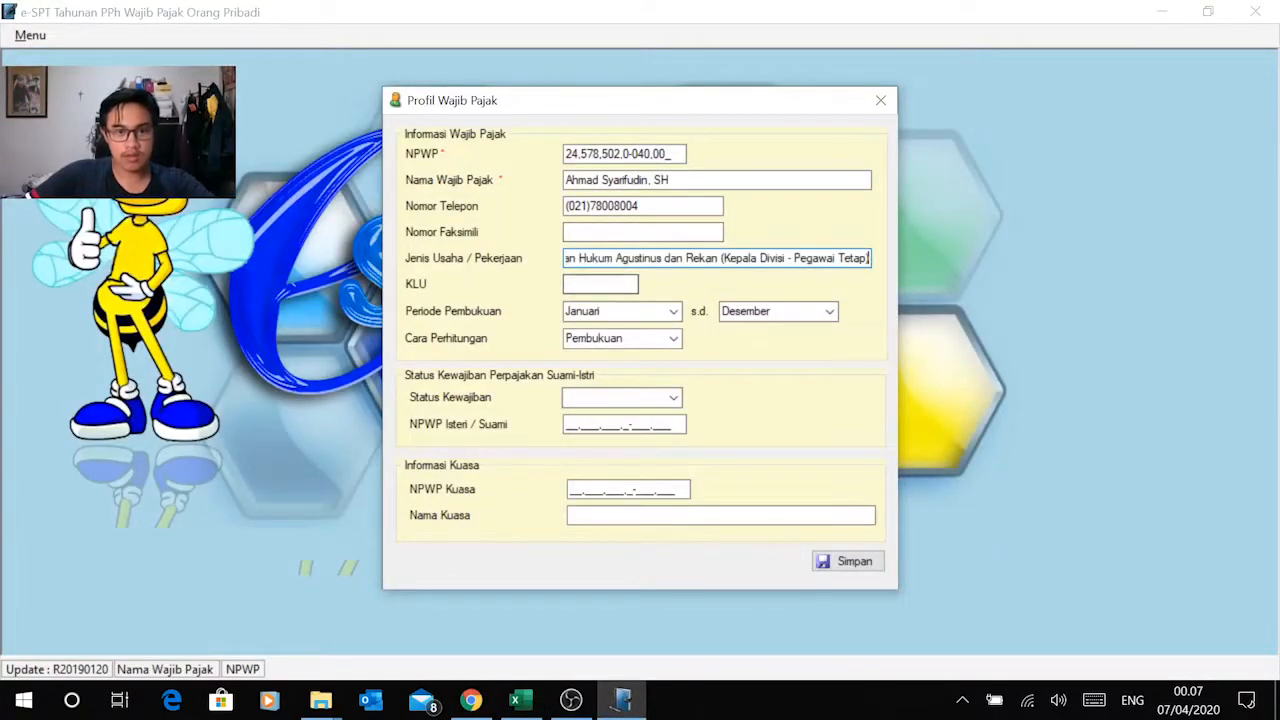
# Step: Copy the KLU code 74120 from the Excel Data sheet into the KLU field of the e-SPT profile
pyautogui.hotkey('alt', 'Tab')
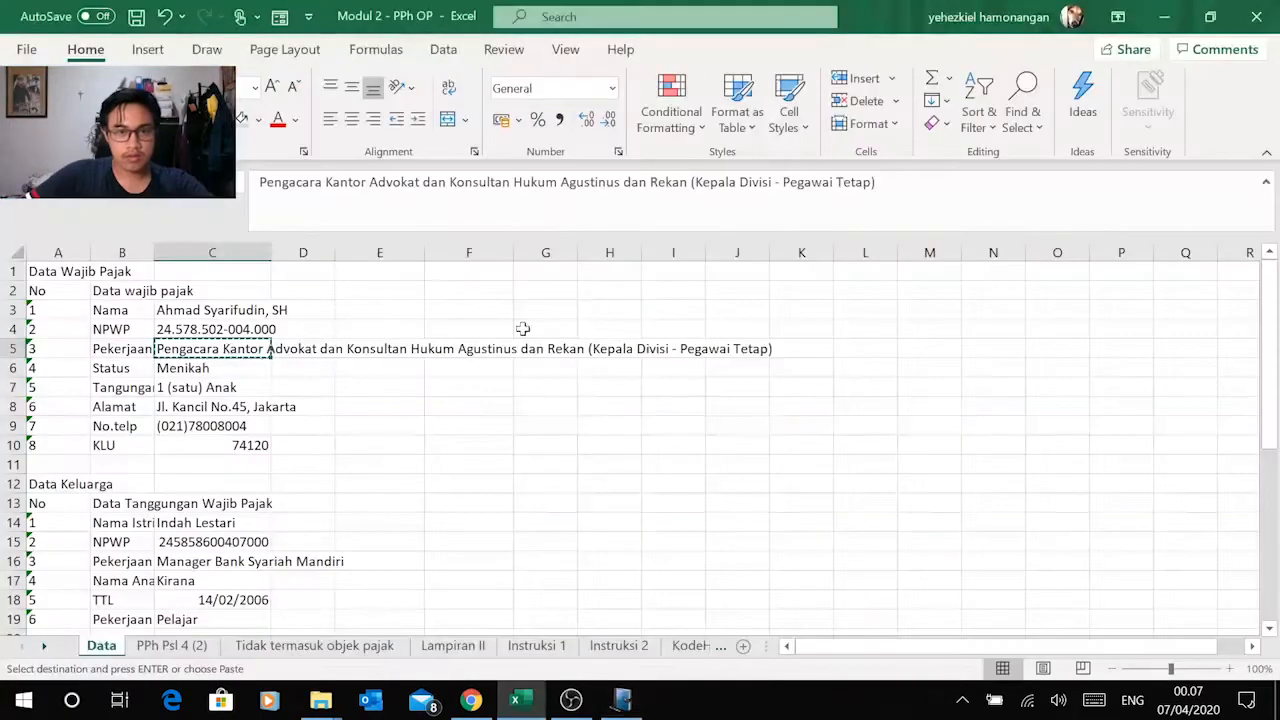
pyautogui.click(266, 443)
pyautogui.hotkey('ctrl', 'c')
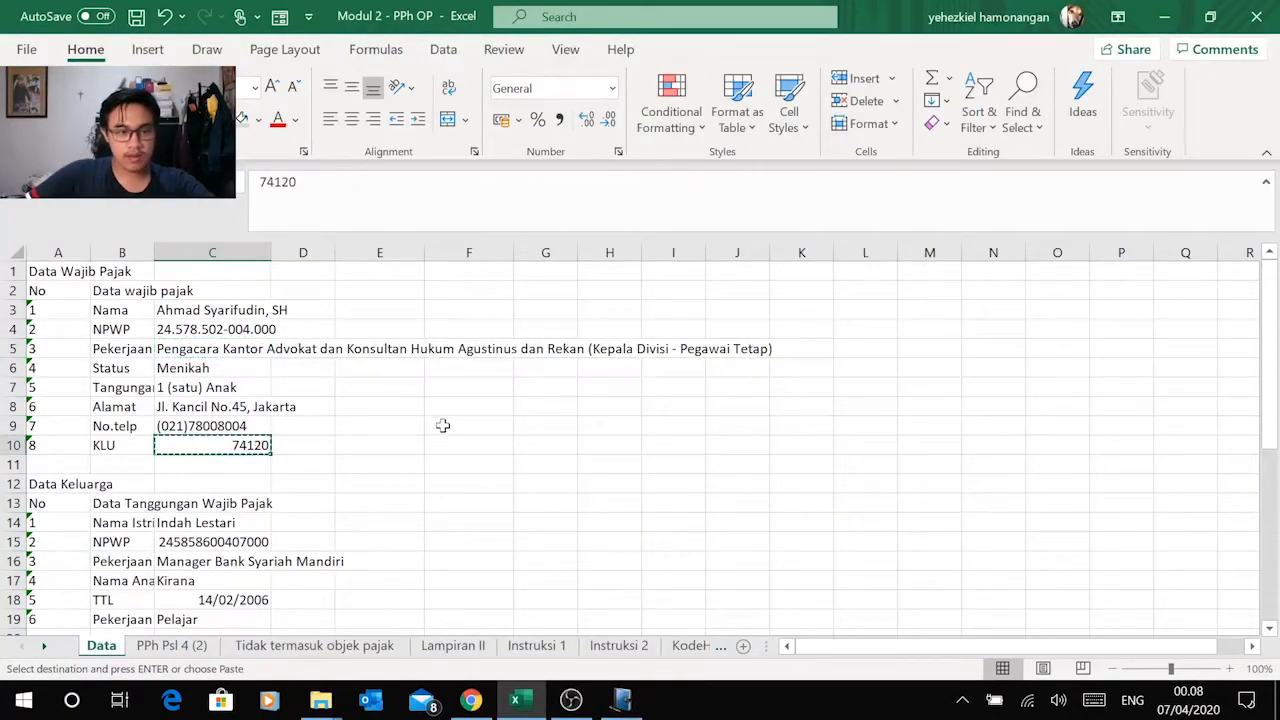
pyautogui.hotkey('alt', 'Tab')
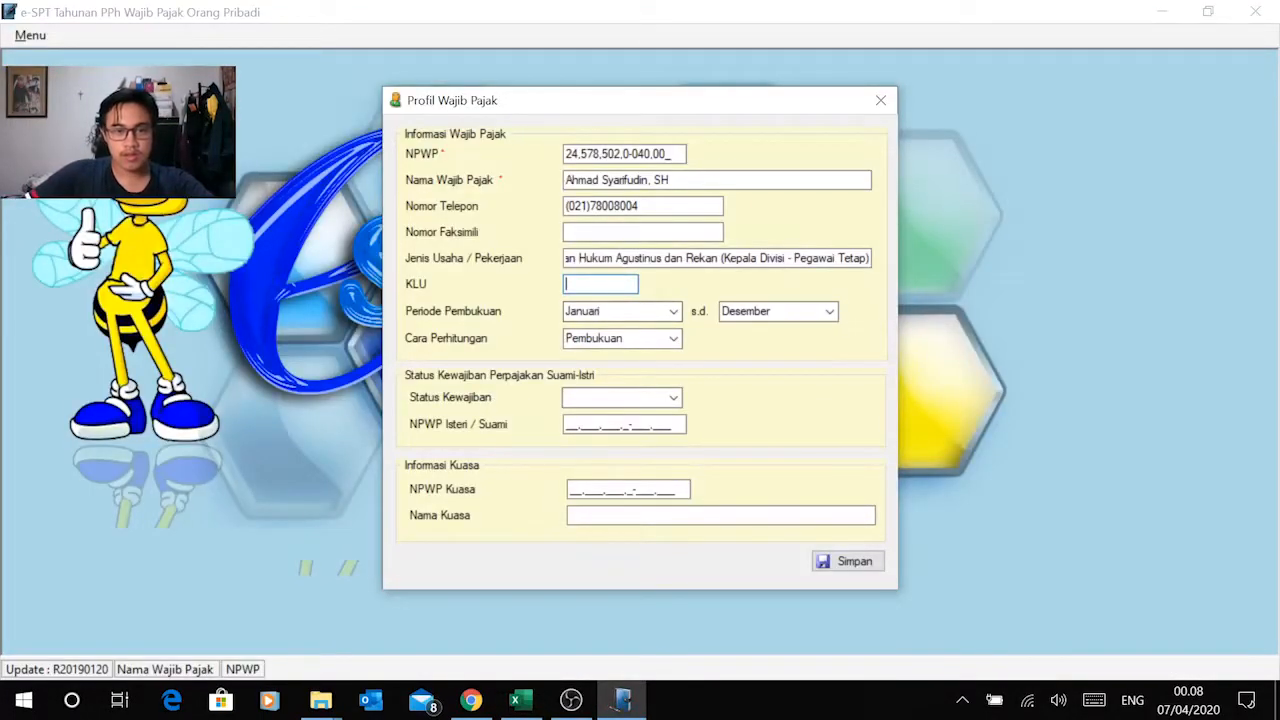
pyautogui.rightClick(591, 285)
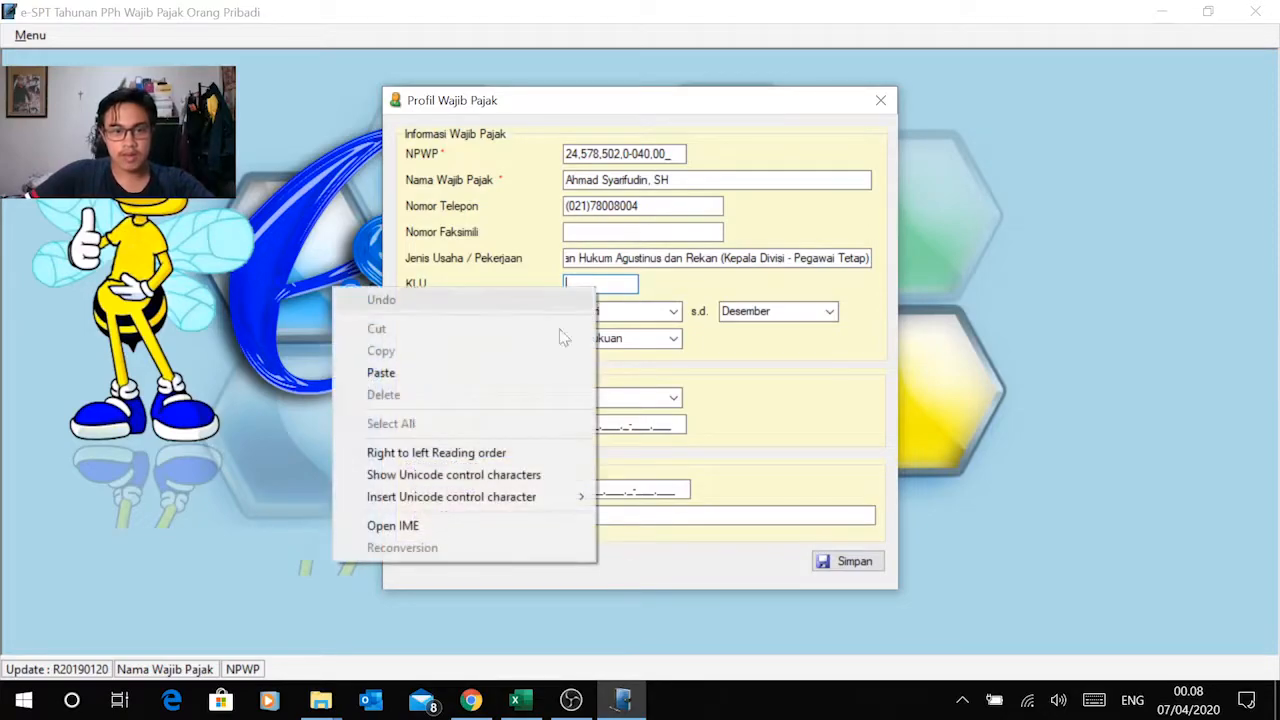
pyautogui.click(466, 367)
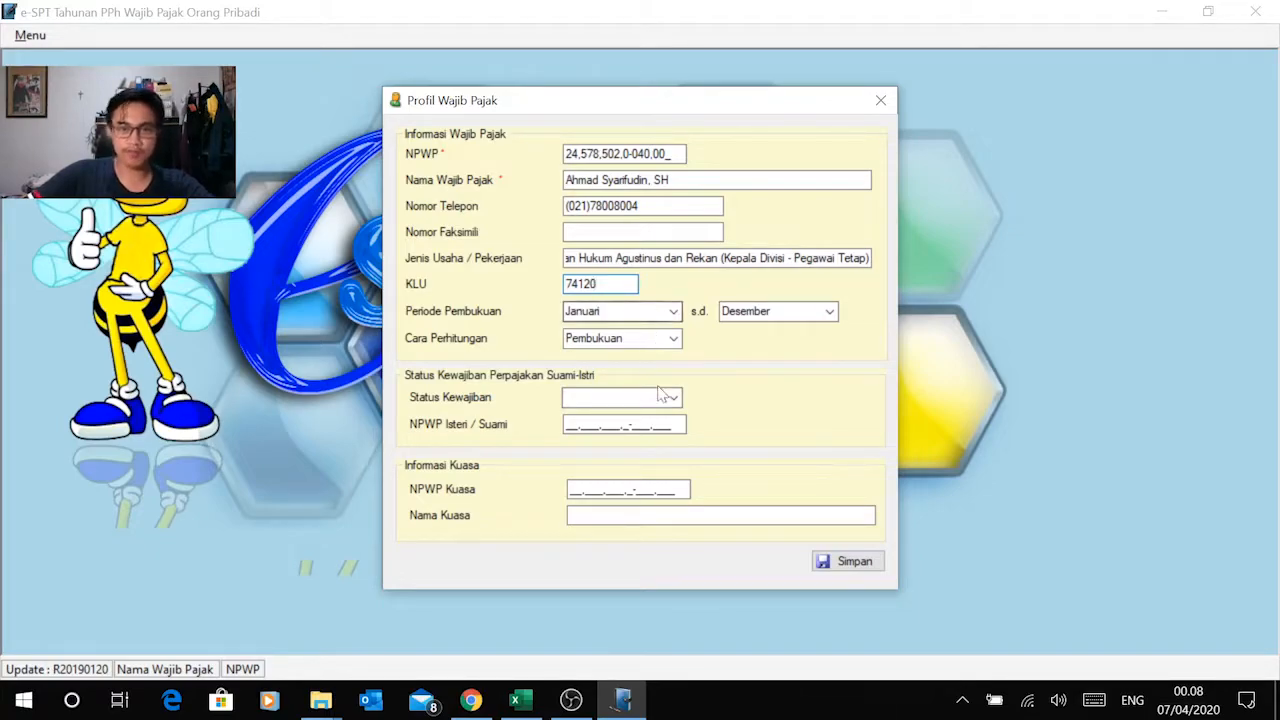
# Step: Set Cara Perhitungan to Pencatatan and the husband-wife Status Kewajiban to KK in the taxpayer profile
pyautogui.click(673, 338)
pyautogui.click(640, 371)
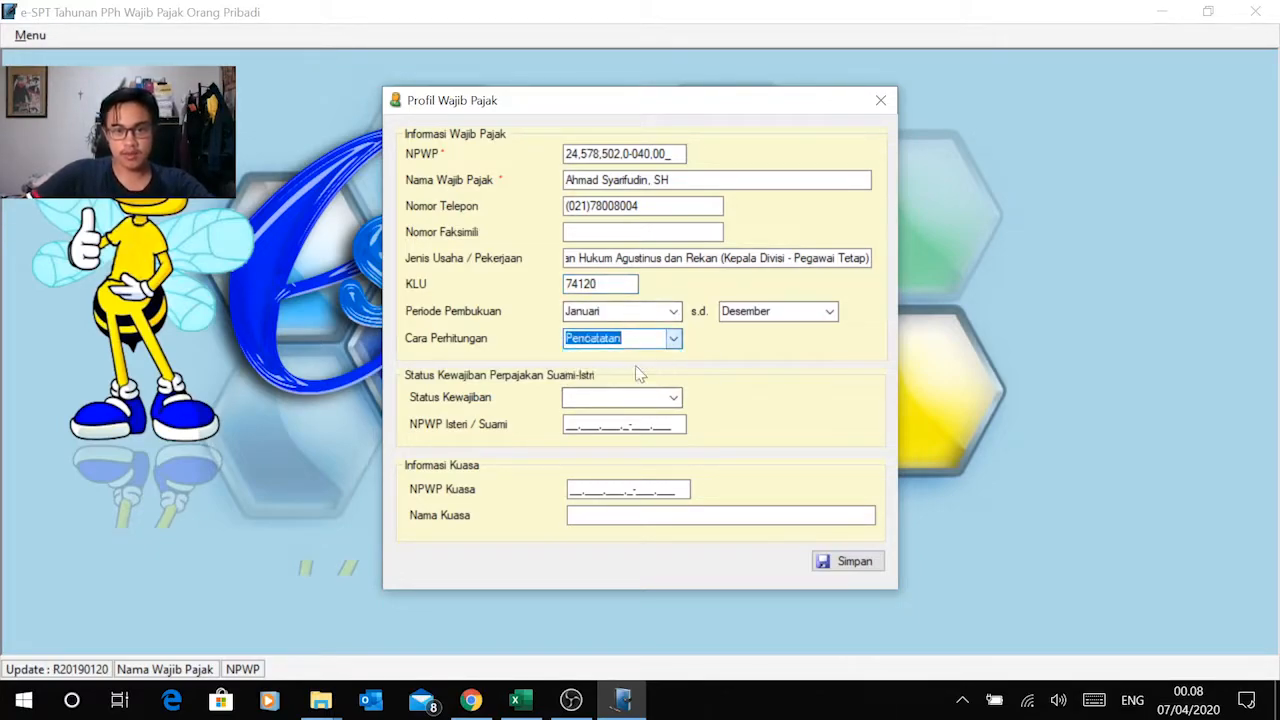
pyautogui.click(640, 397)
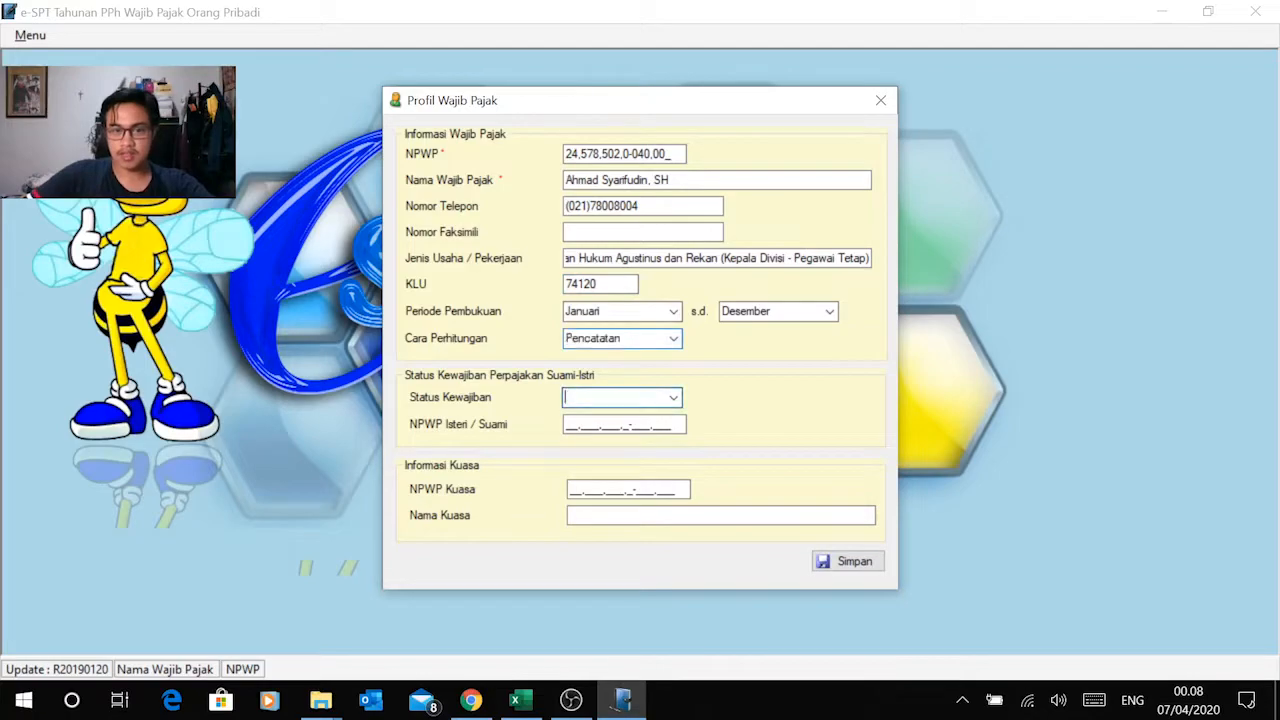
pyautogui.click(673, 398)
pyautogui.hotkey('alt', 'Tab')
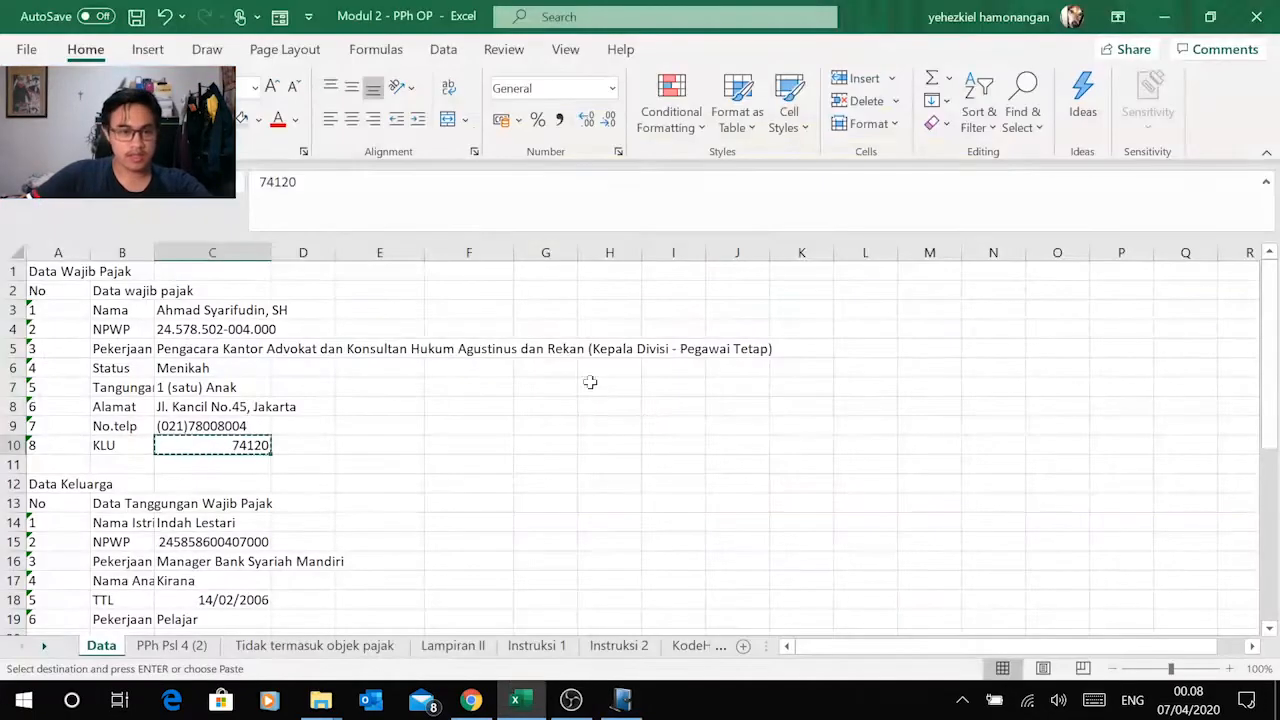
pyautogui.hotkey('alt', 'Tab')
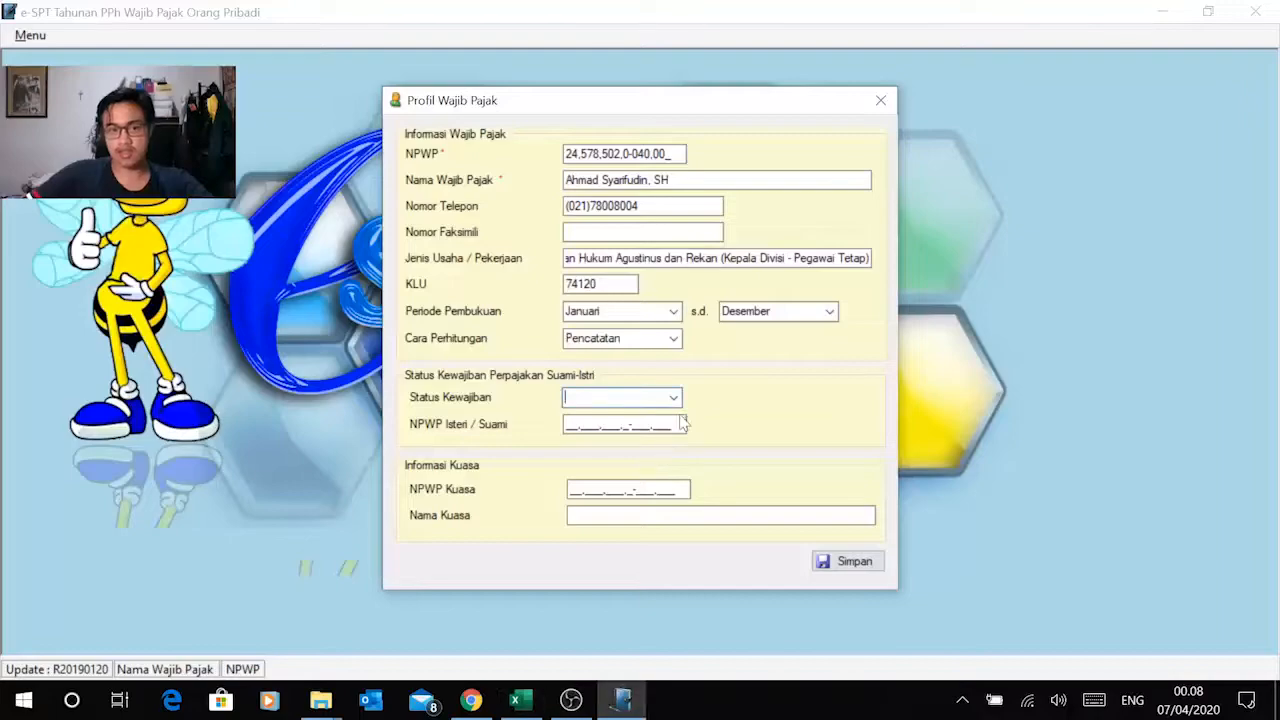
pyautogui.click(674, 398)
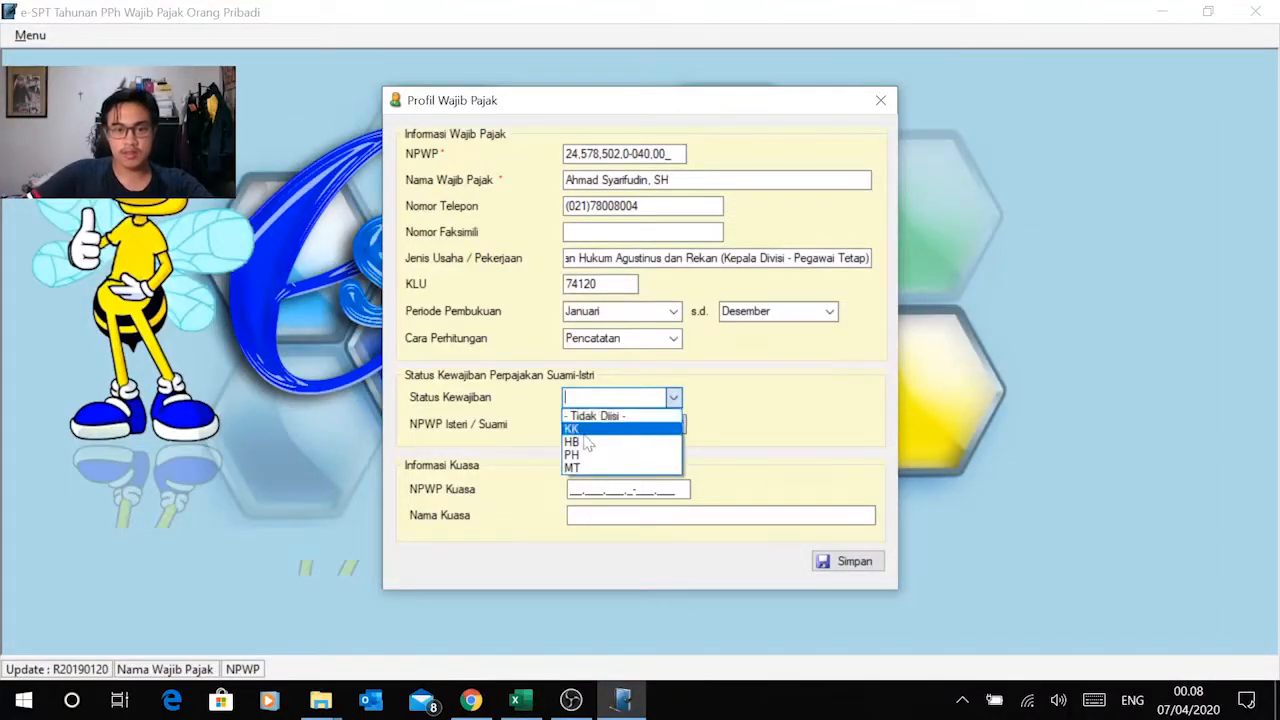
pyautogui.click(580, 429)
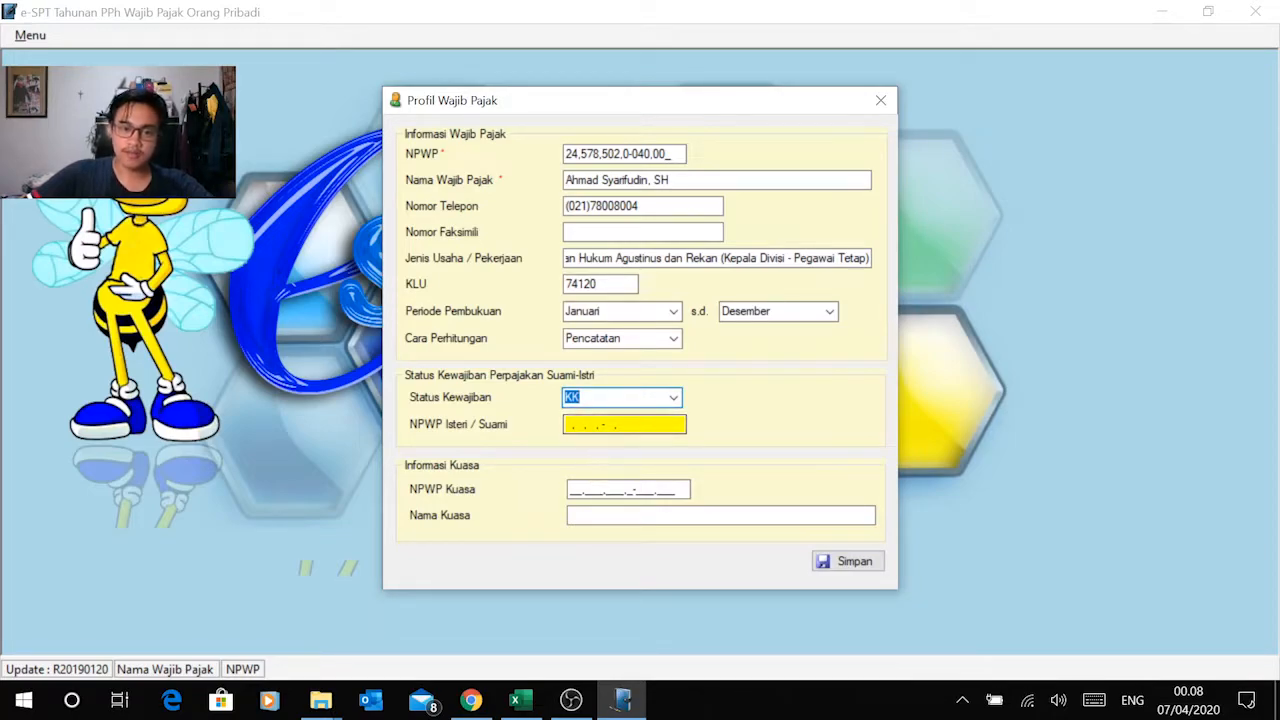
# Step: Correct the taxpayer's incomplete NPWP and save the taxpayer profile
pyautogui.click(627, 421)
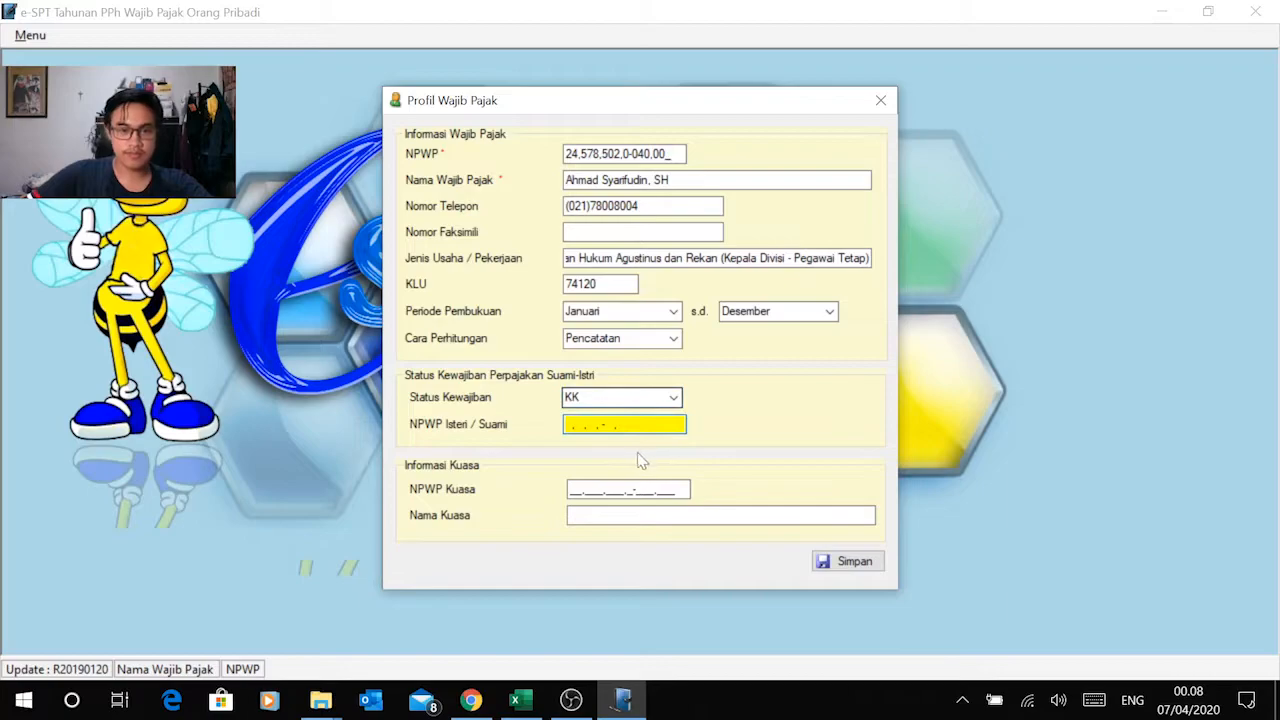
pyautogui.click(855, 563)
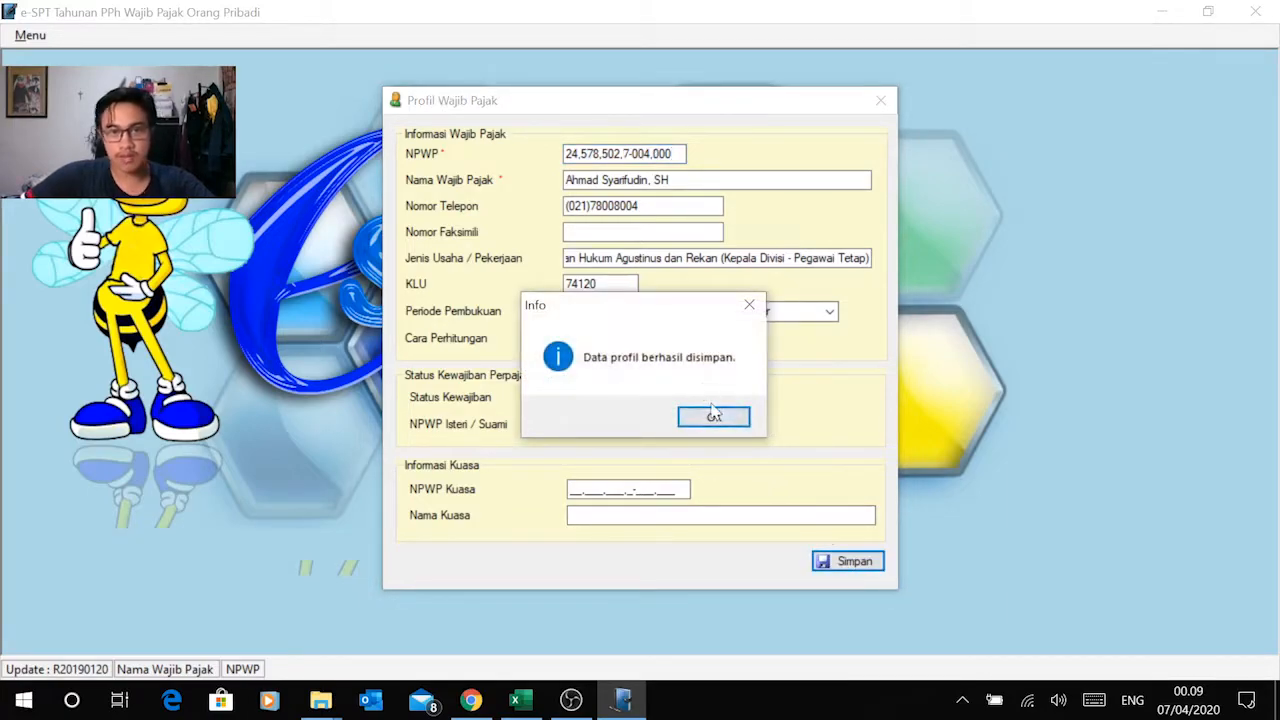
pyautogui.click(714, 418)
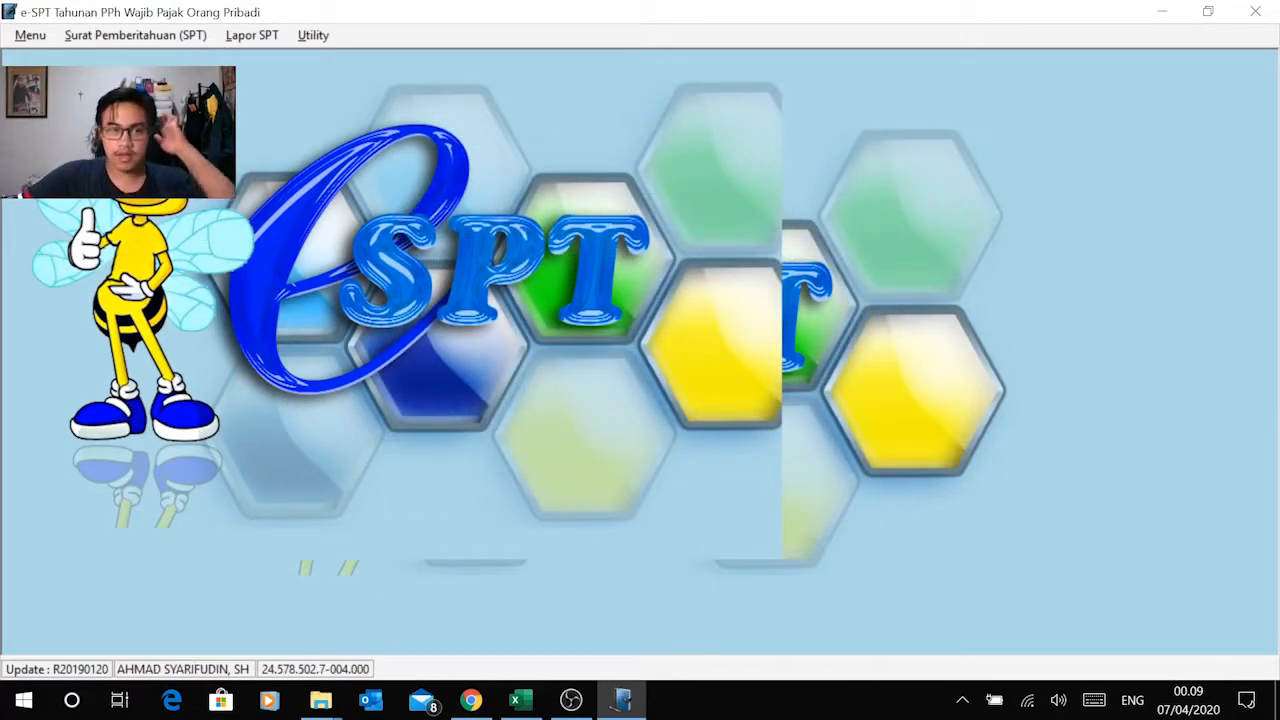
# Step: Start a new SPT of type SPT Tahunan OP 1770 and set Tahun Pajak to 2018
pyautogui.click(152, 36)
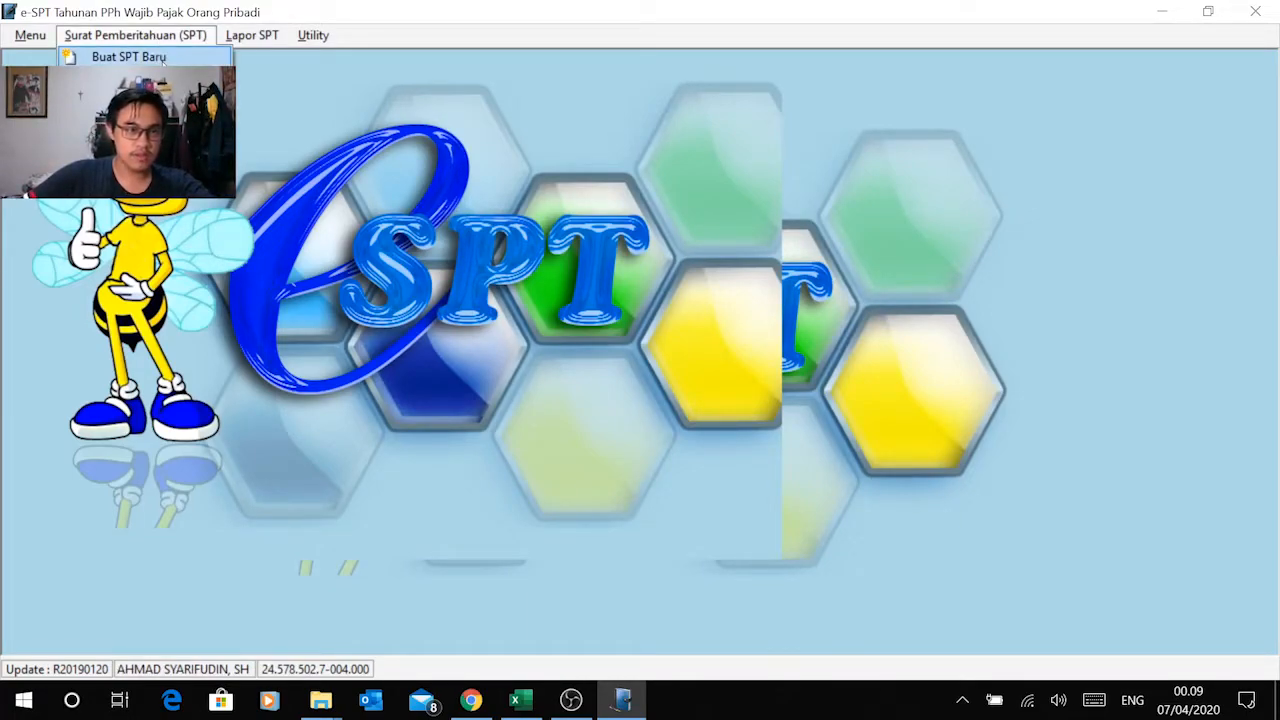
pyautogui.click(128, 57)
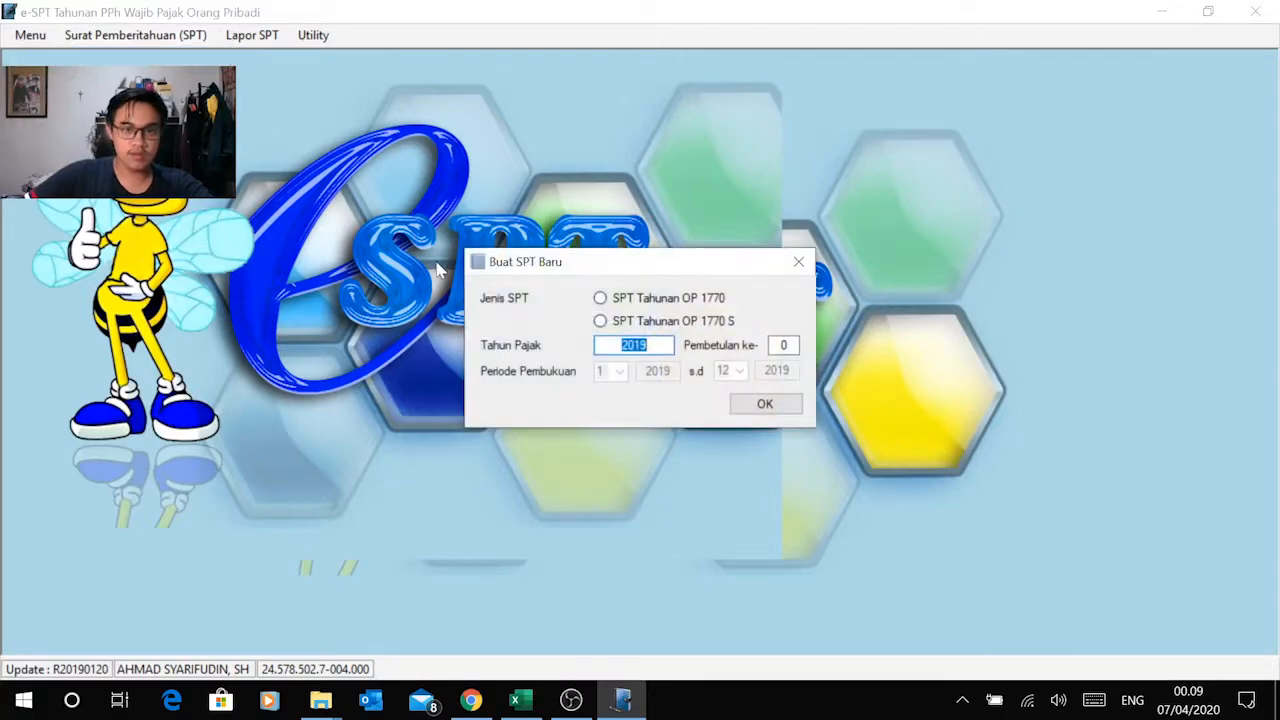
pyautogui.click(602, 299)
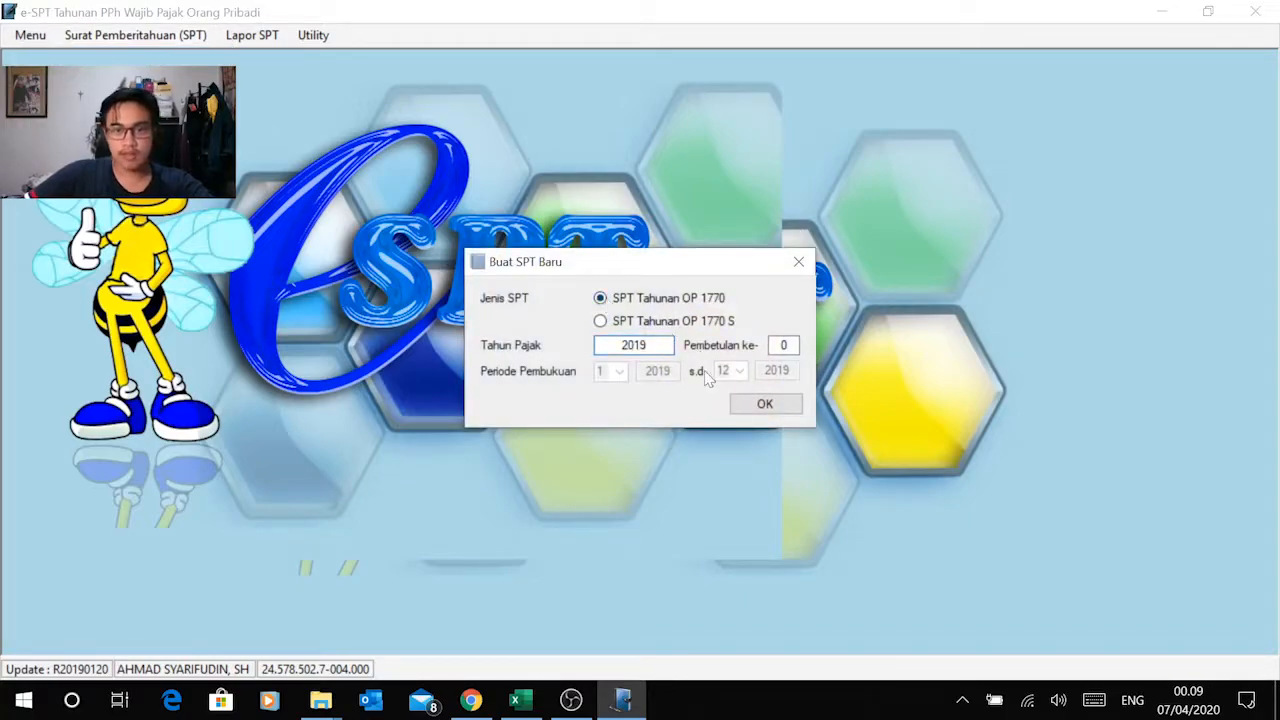
pyautogui.click(655, 345)
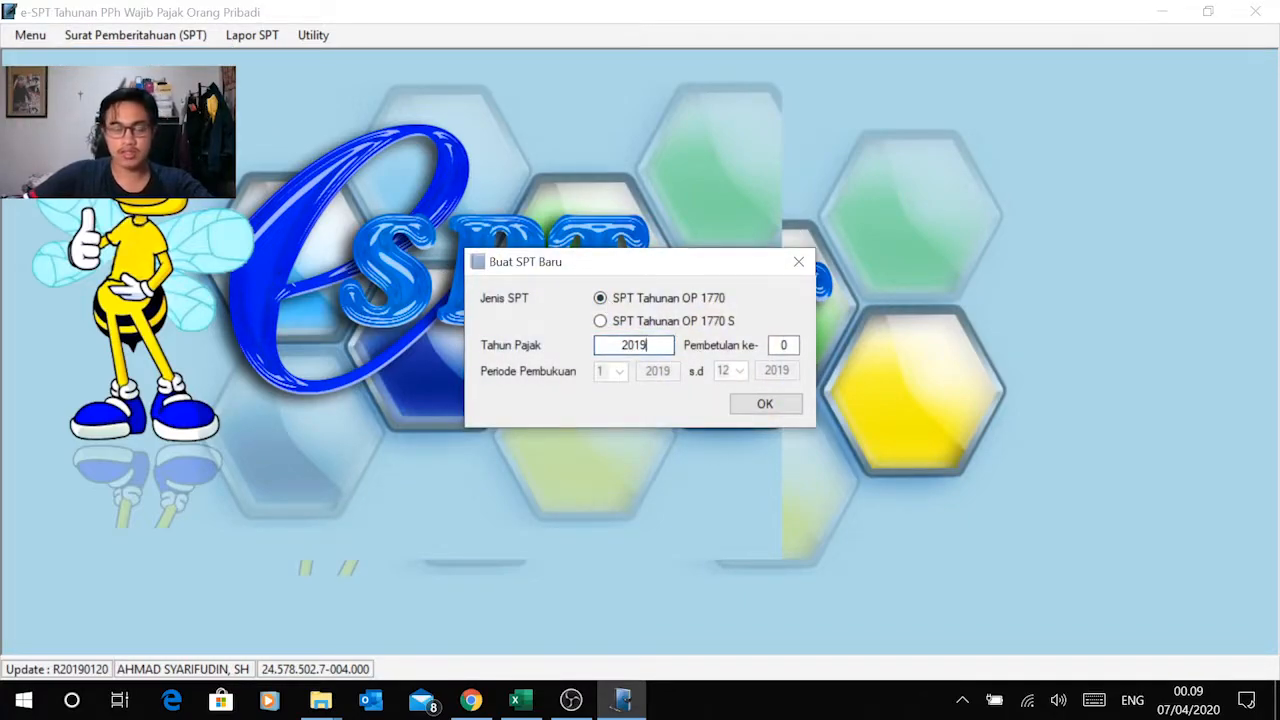
pyautogui.write('8')
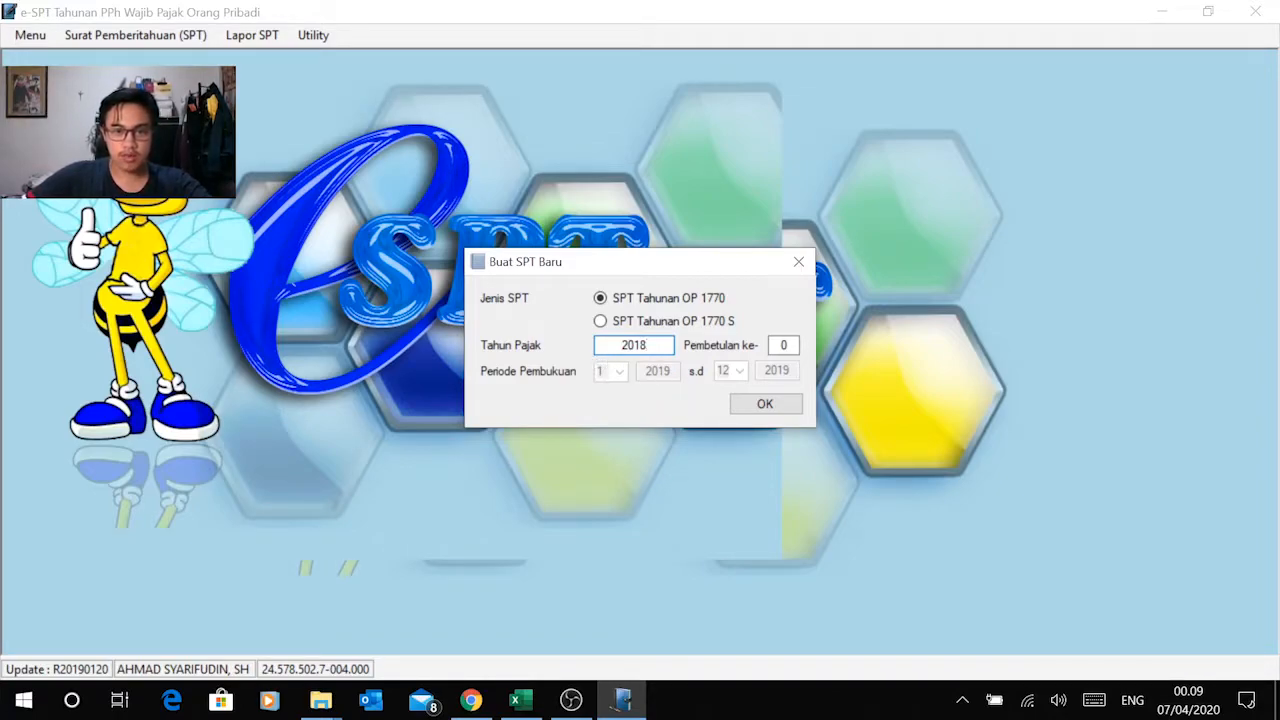
pyautogui.click(783, 345)
# Step: Switch to the Modul 2 exercise PDF in Chrome and review the taxpayer data and PPh 21 calculation, returning to e-SPT
pyautogui.hotkey('alt', 'Tab')
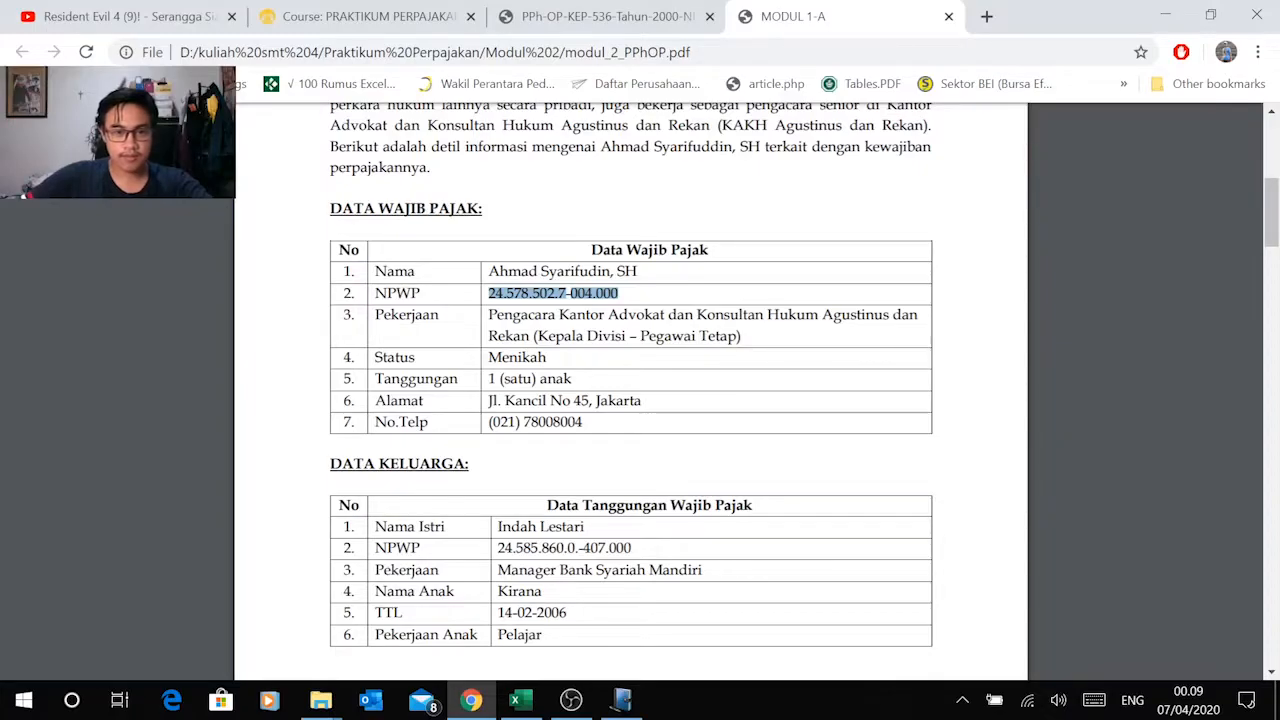
pyautogui.scroll(-15, 577, 391)
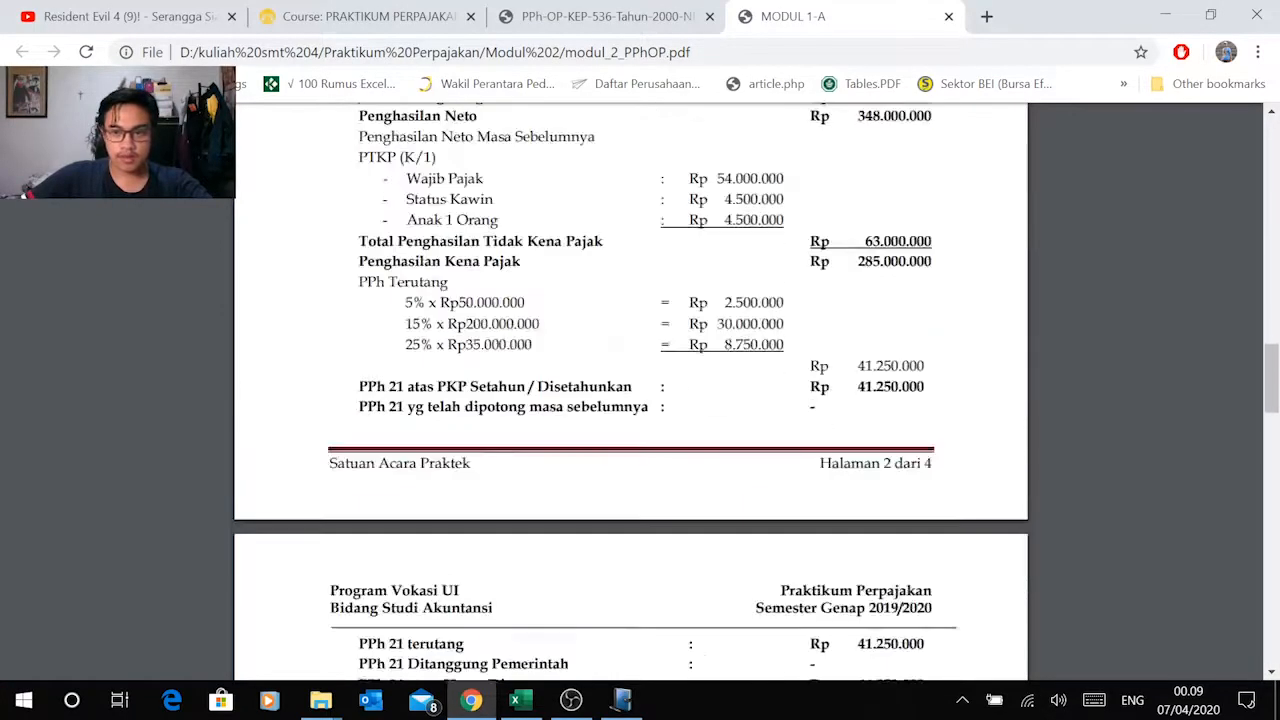
pyautogui.scroll(-10, 631, 390)
pyautogui.scroll(1, 631, 390)
pyautogui.moveTo(855, 268); pyautogui.dragTo(931, 268)
pyautogui.click(934, 280)
pyautogui.scroll(7, 1231, 403)
pyautogui.scroll(1, 1275, 437)
pyautogui.scroll(20, 1275, 437)
pyautogui.hotkey('alt', 'Tab')
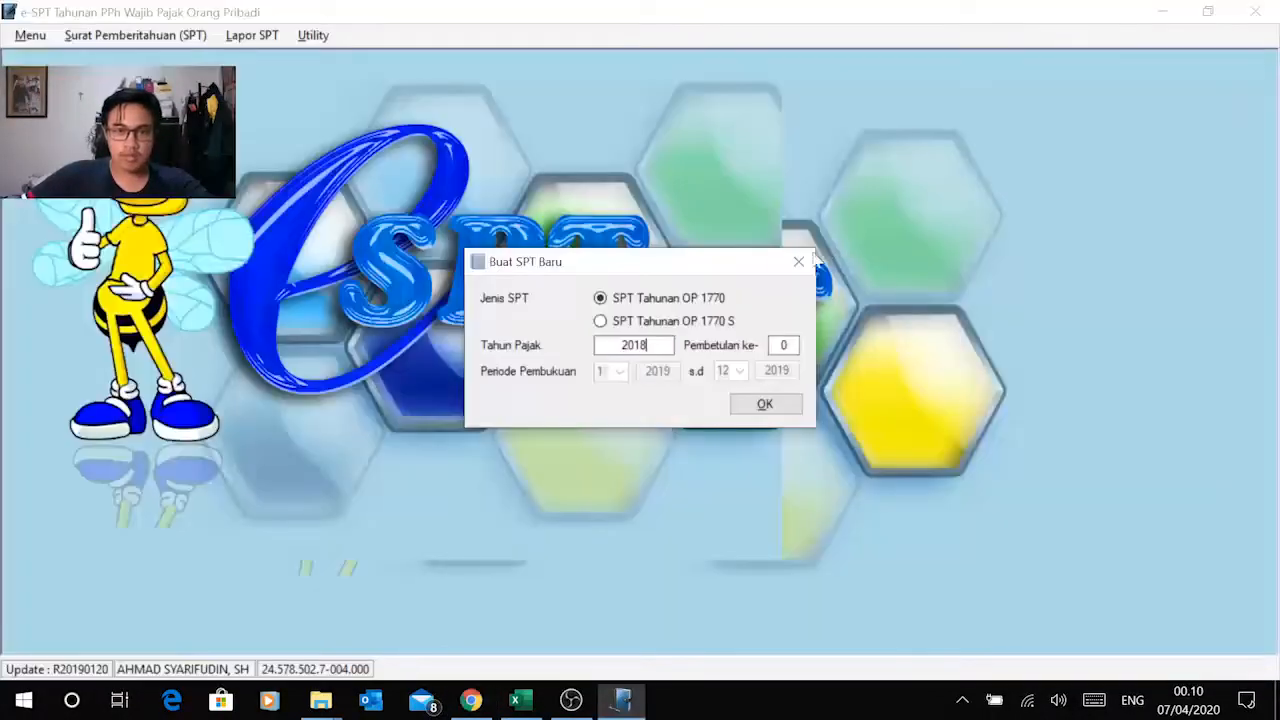
# Step: Try to create the SPT 1770 for tax year 2018 with Pembetulan ke-0
pyautogui.click(786, 345)
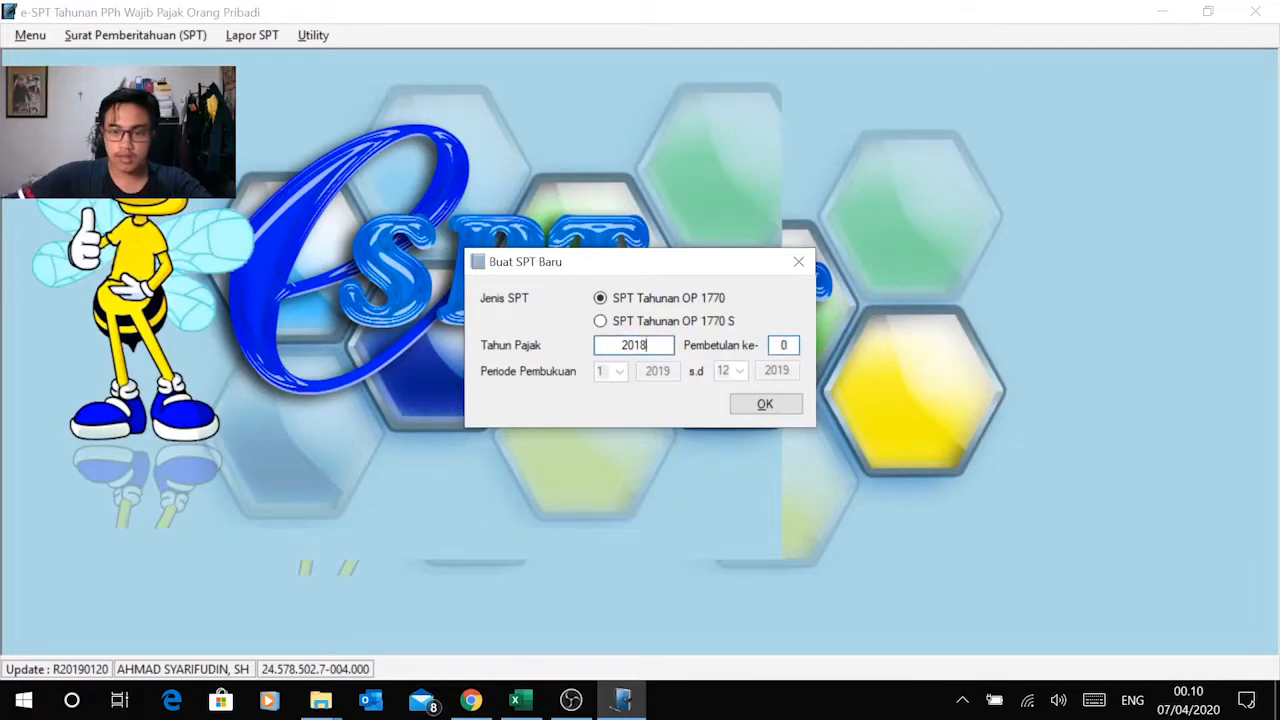
pyautogui.click(765, 404)
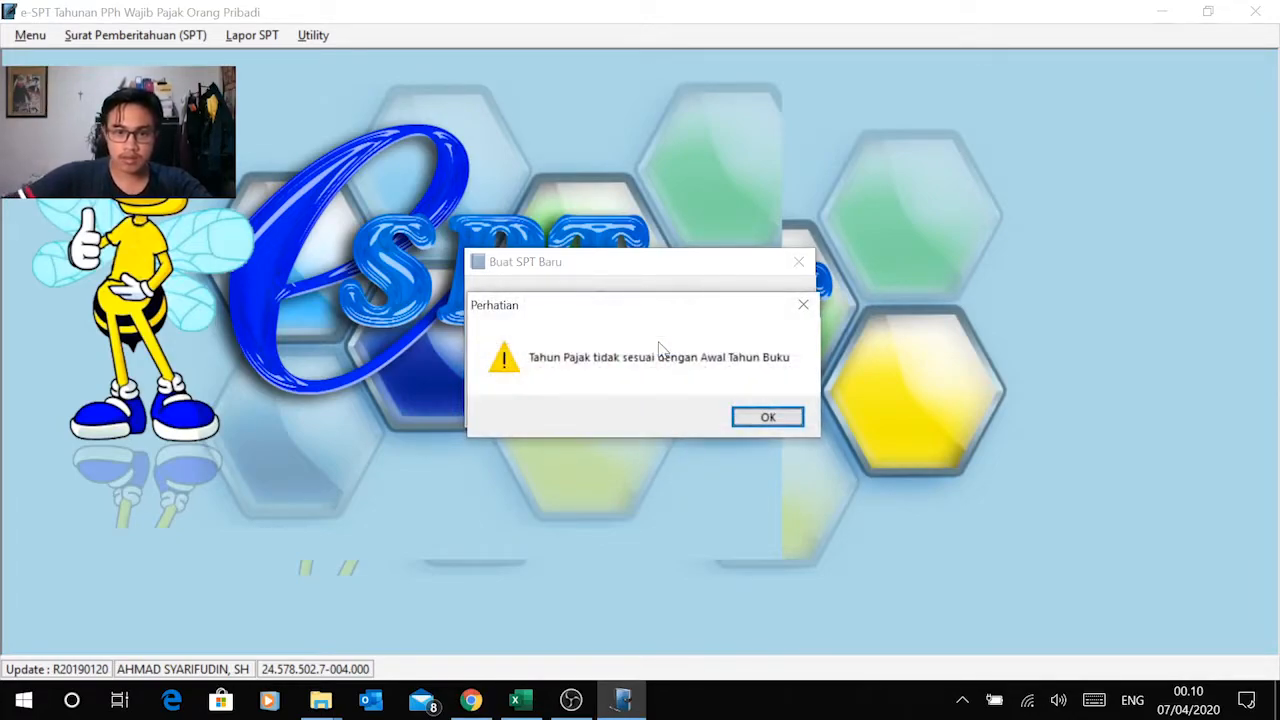
pyautogui.press('Return')
pyautogui.click(649, 345)
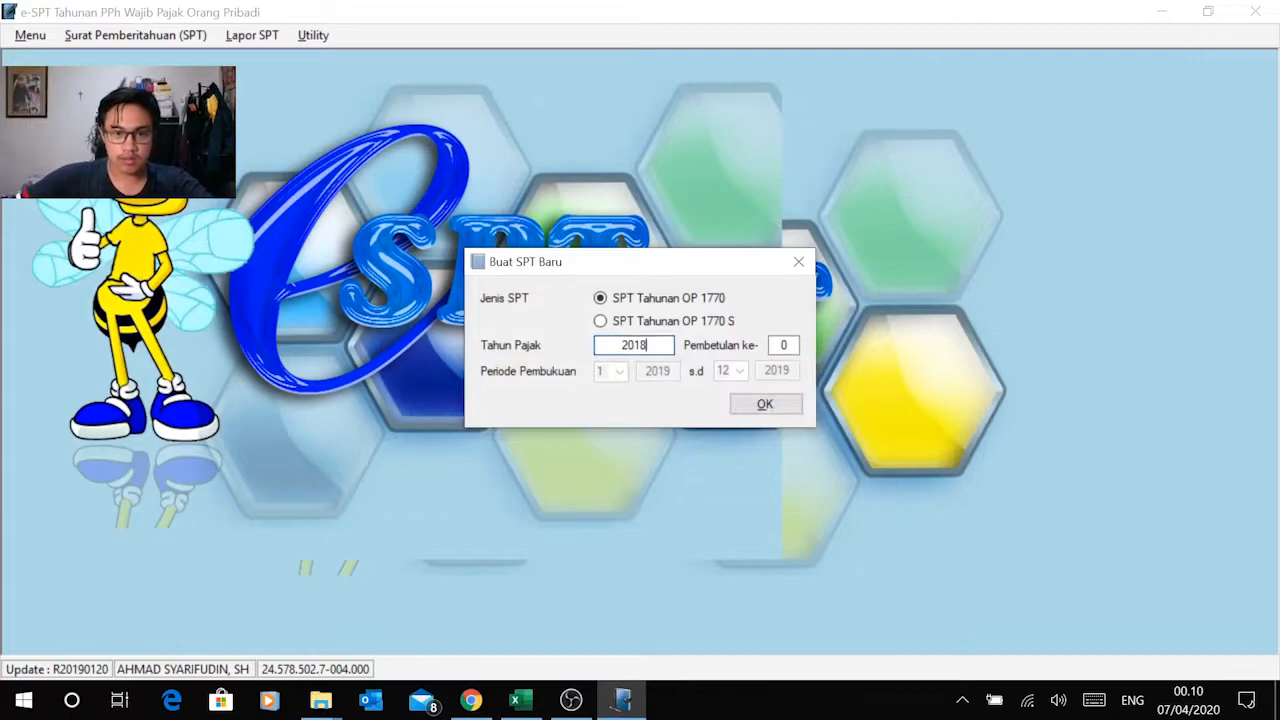
pyautogui.doubleClick(649, 345)
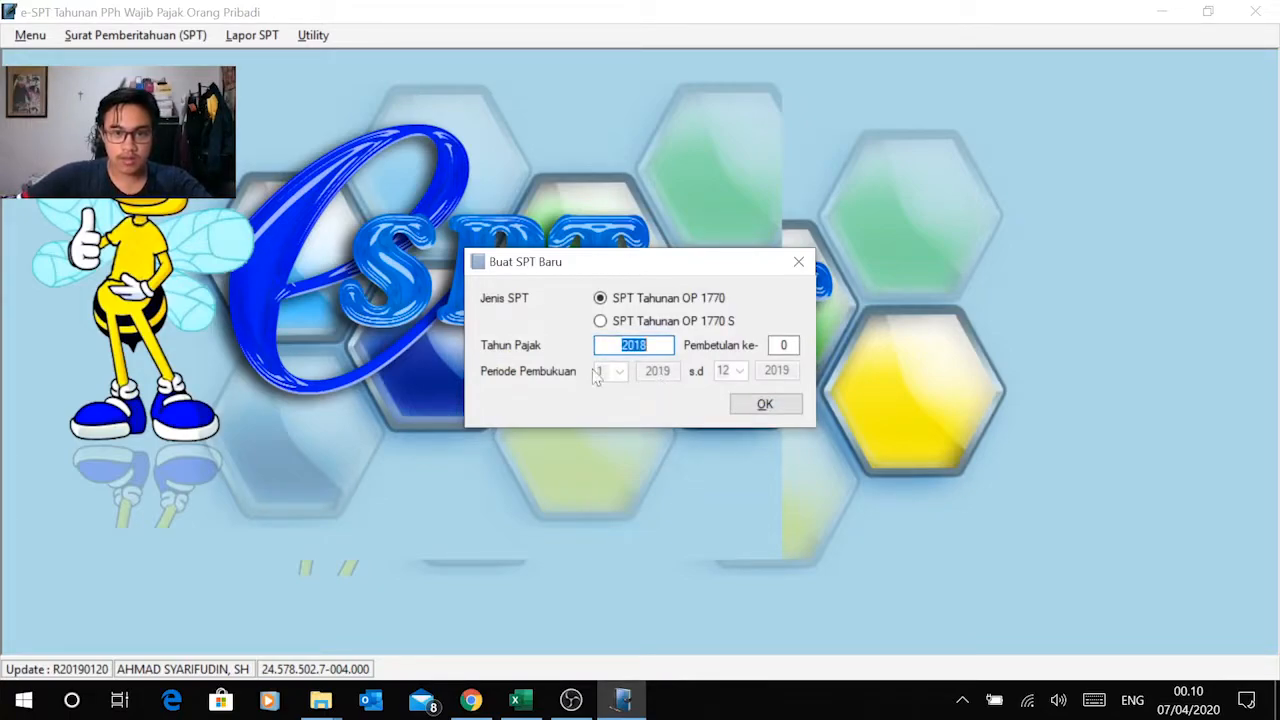
pyautogui.click(626, 345)
pyautogui.press('Tab')
pyautogui.press('Tab')
pyautogui.press('Return')
pyautogui.press('Return')
pyautogui.press('Return')
pyautogui.press('Return')
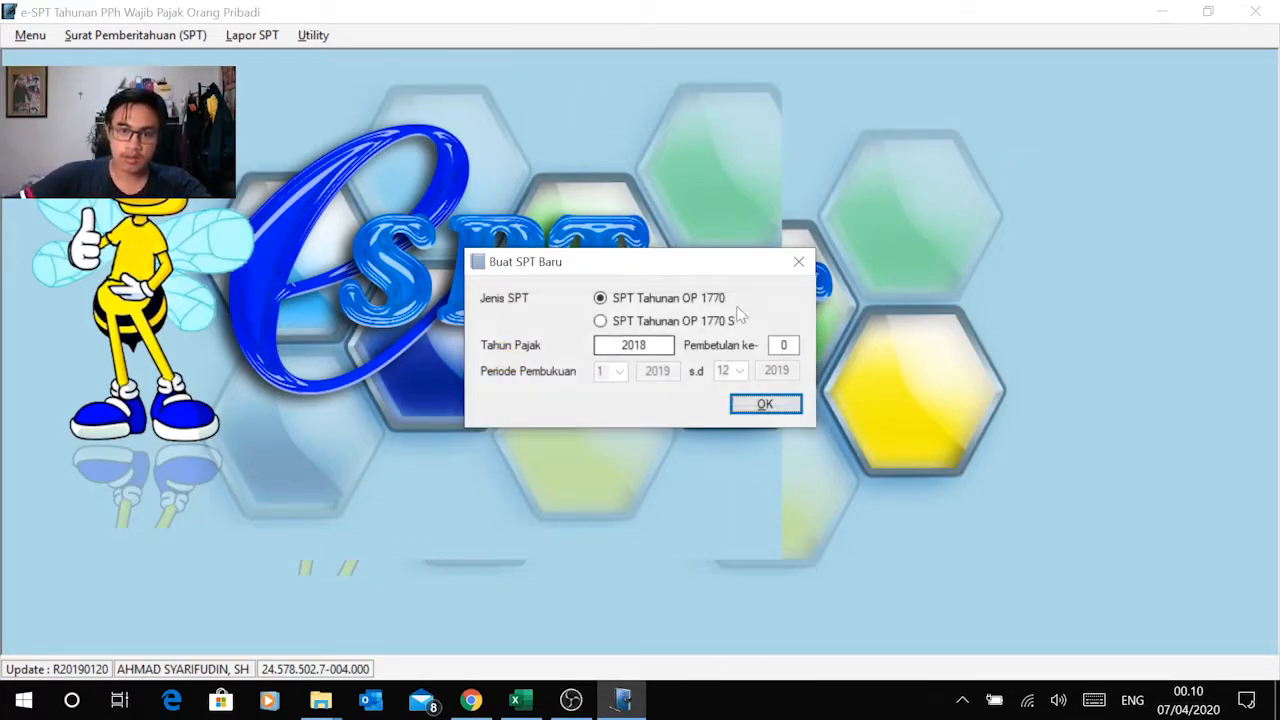
# Step: Reselect SPT Tahunan OP 1770 to refresh the bookkeeping period to 2018, and create the new SPT
pyautogui.click(687, 321)
pyautogui.click(658, 302)
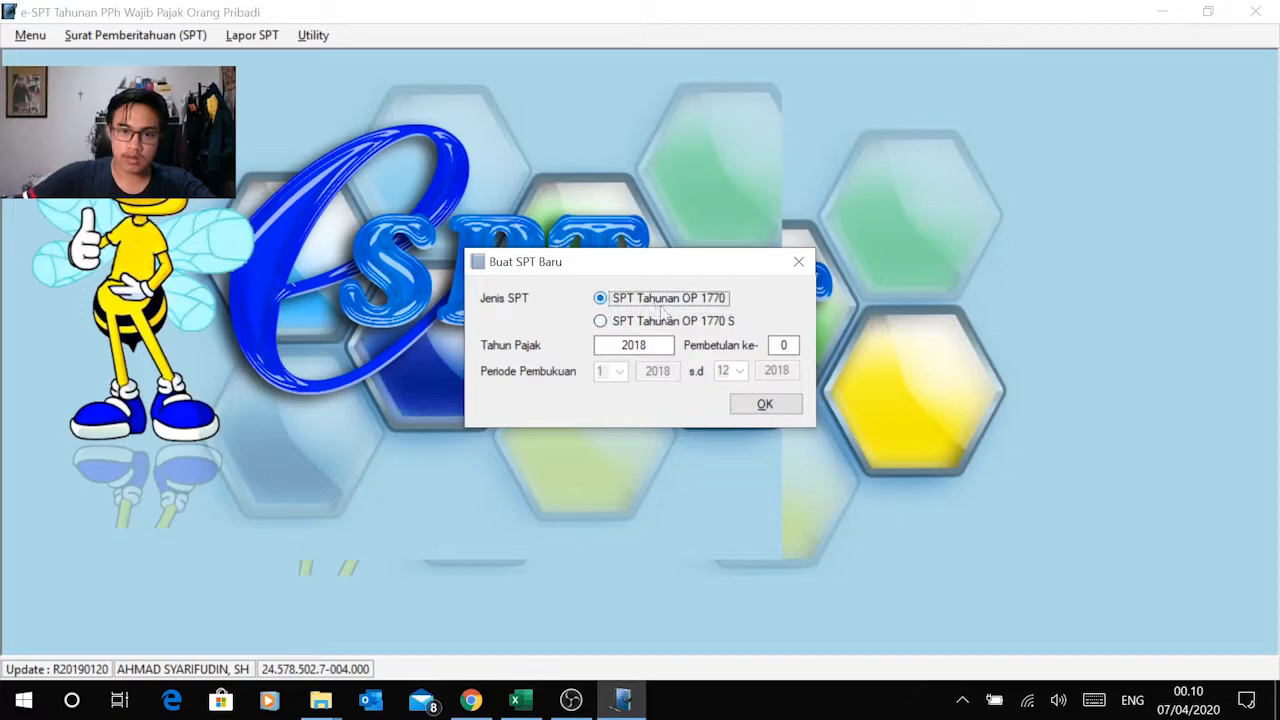
pyautogui.click(667, 346)
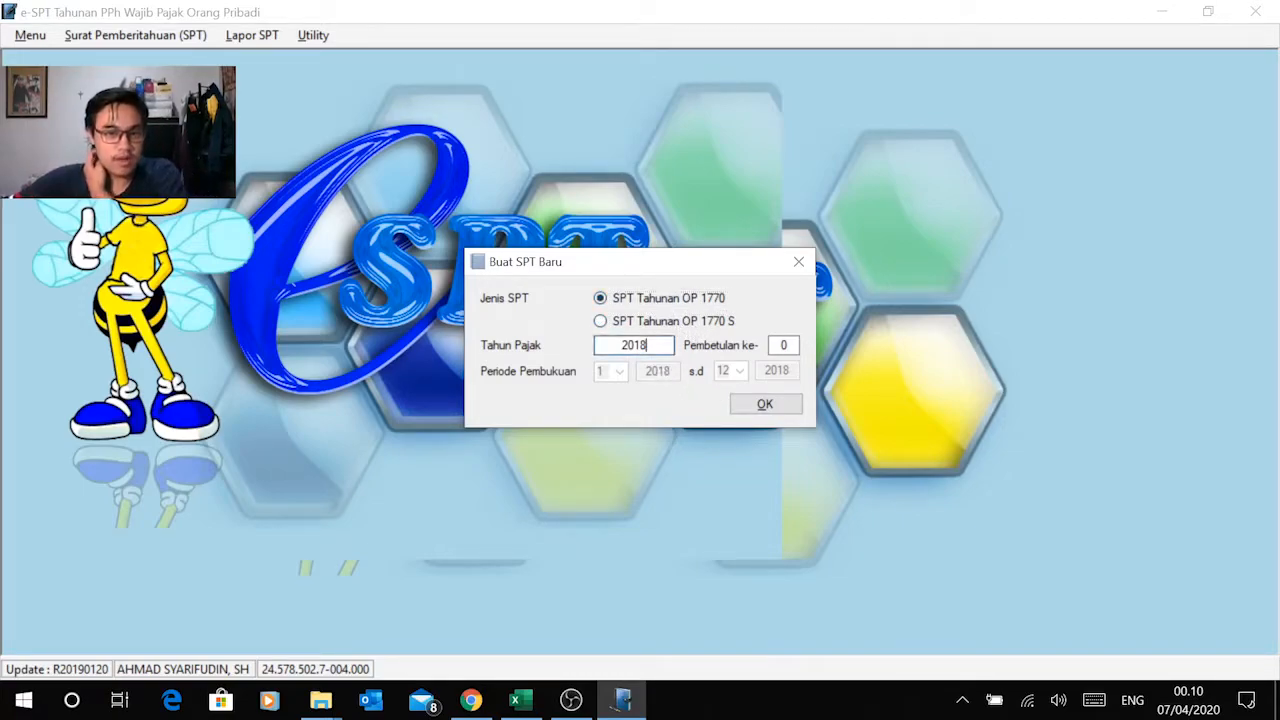
pyautogui.click(765, 404)
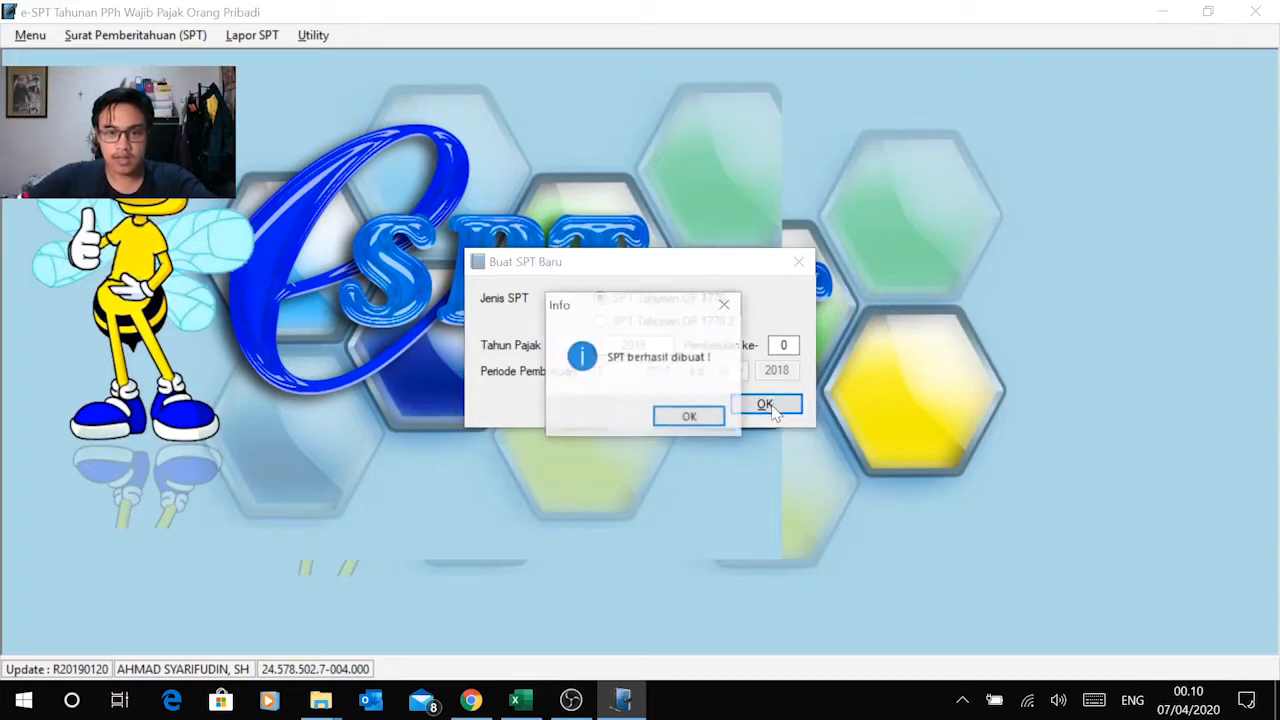
pyautogui.click(694, 419)
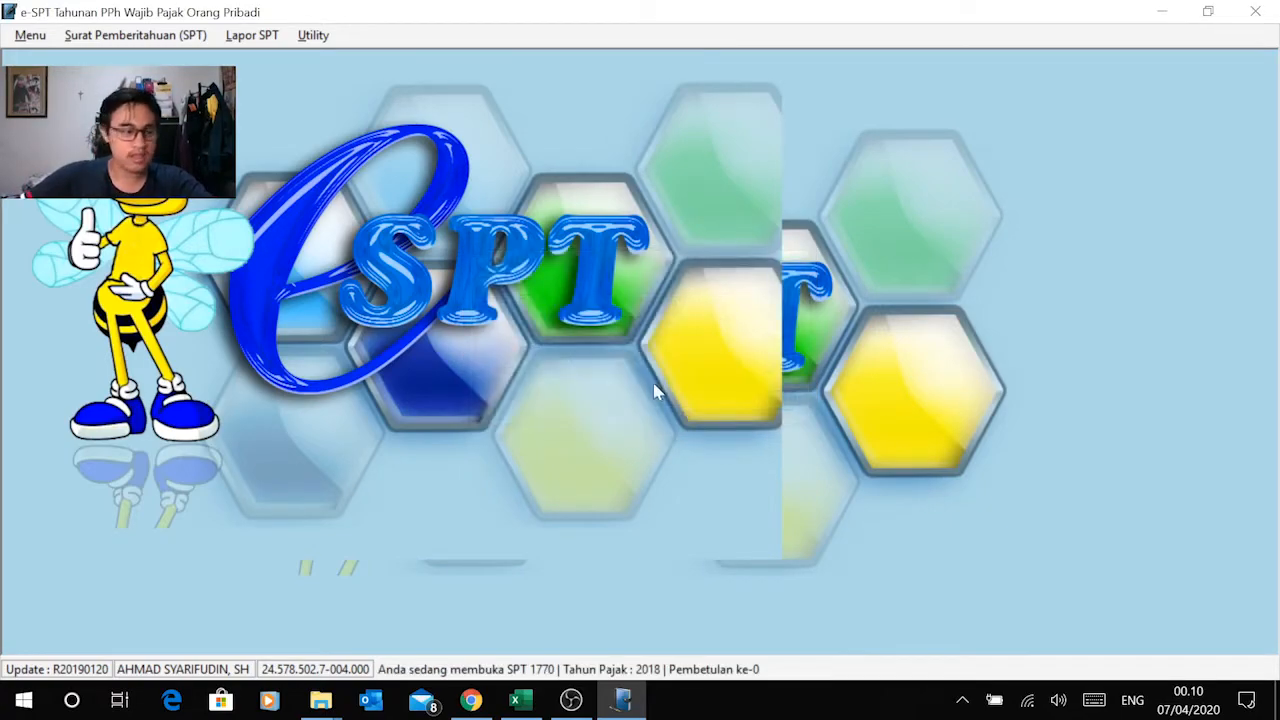
# Step: Examine which attachment forms the SPT 1770 offers and check the introduction of the Modul 2 exercise PDF in Chrome
pyautogui.click(148, 36)
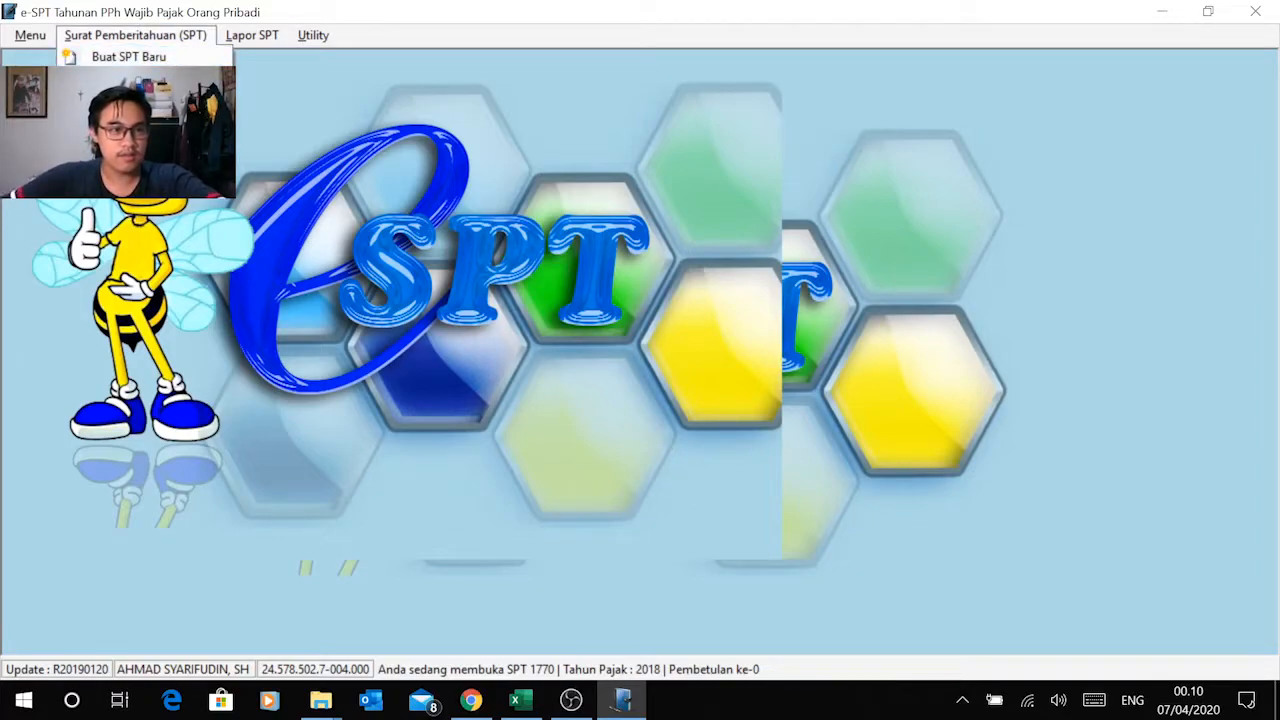
pyautogui.moveTo(145, 130)
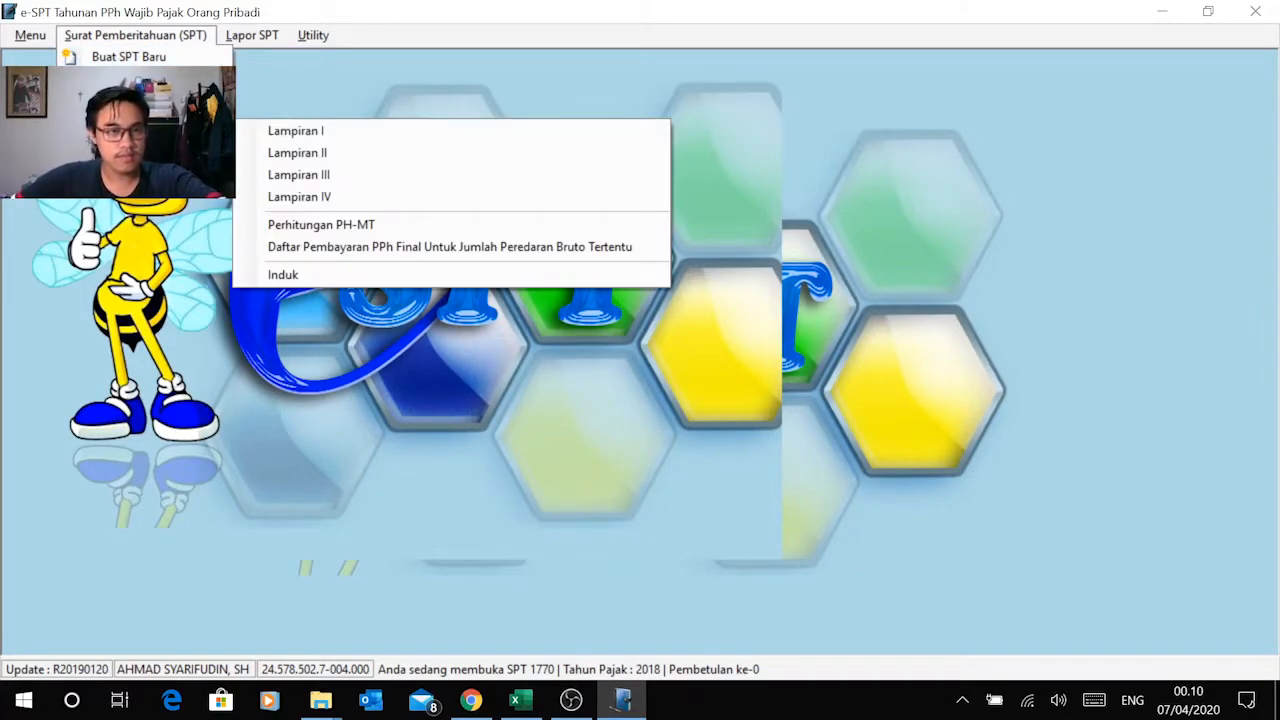
pyautogui.click(344, 78)
pyautogui.click(172, 36)
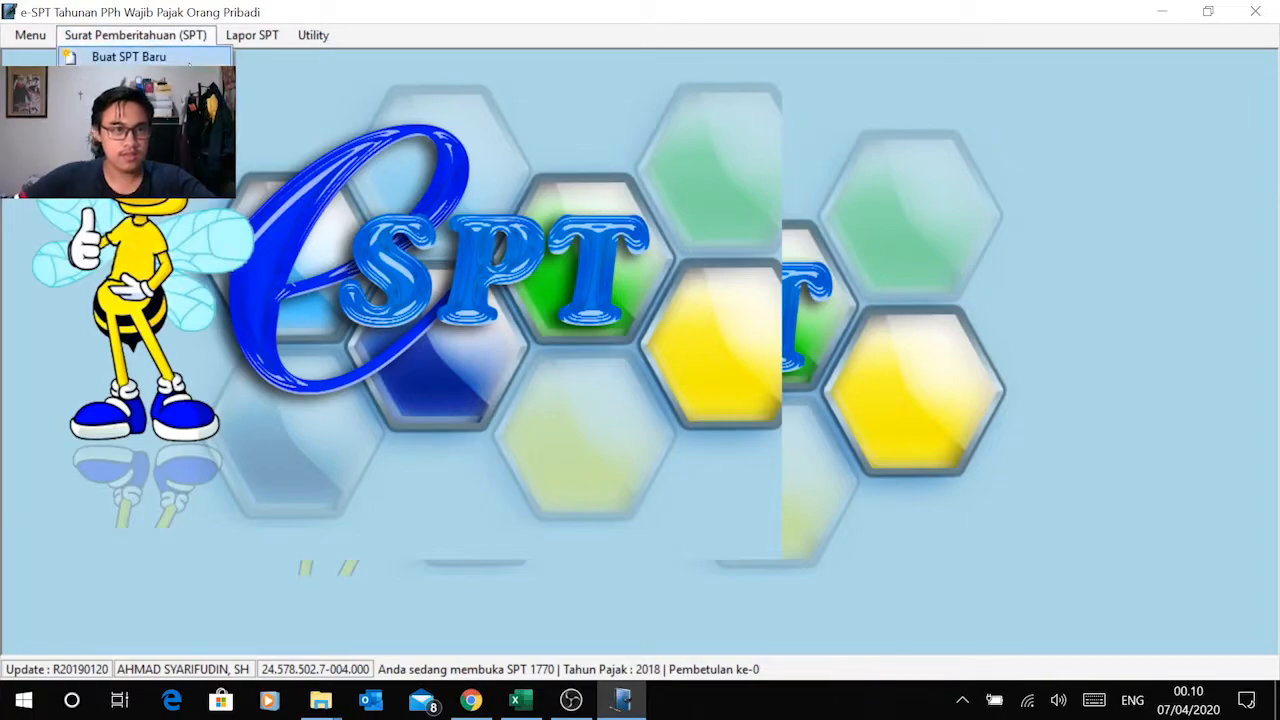
pyautogui.moveTo(145, 130)
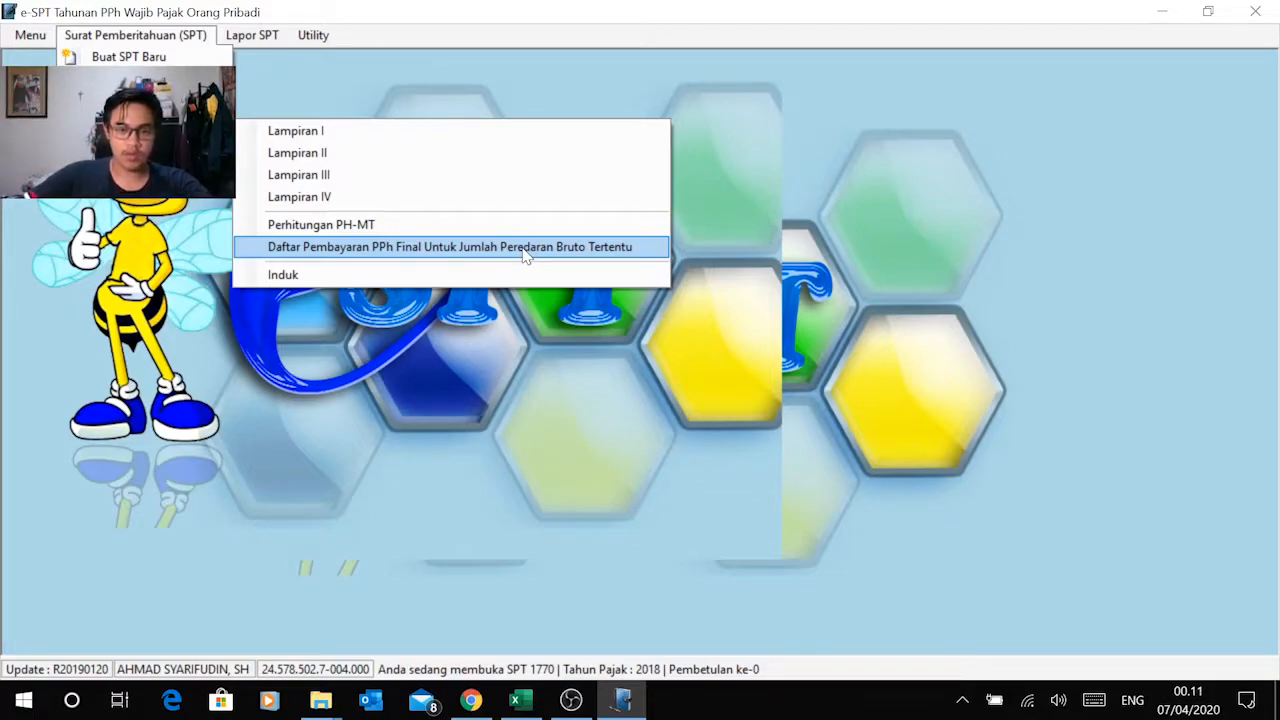
pyautogui.hotkey('alt', 'Tab')
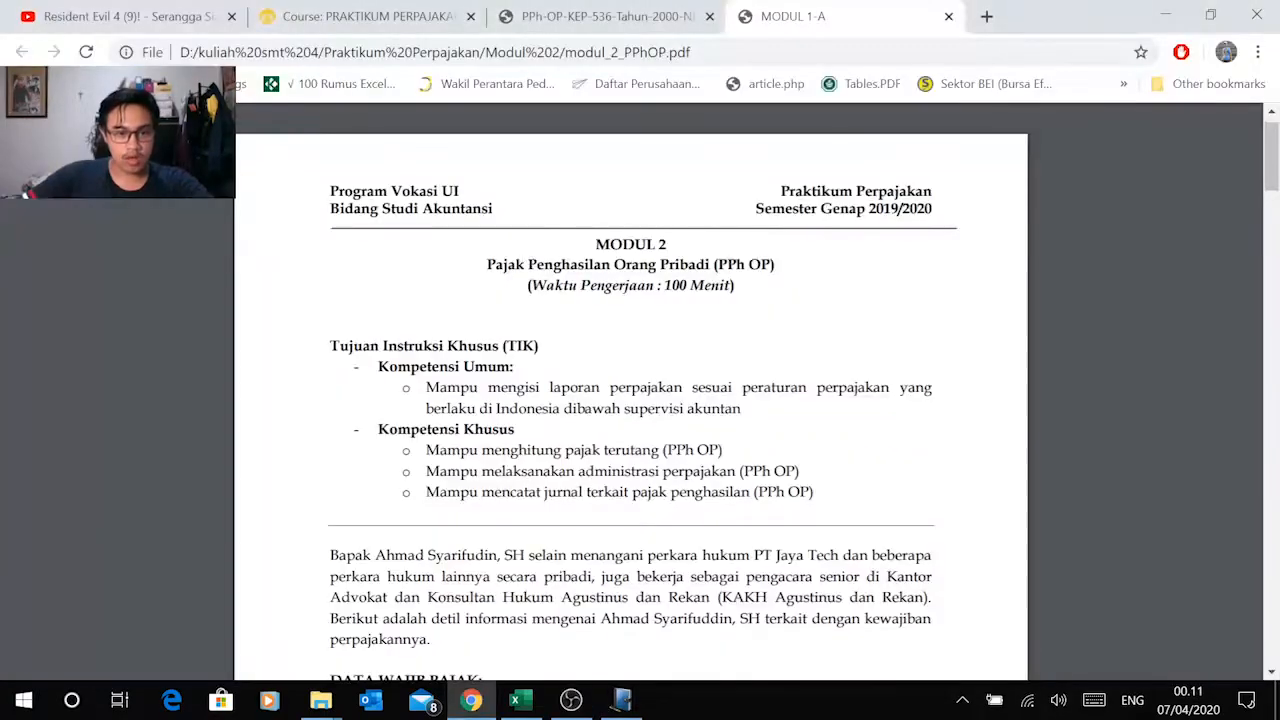
pyautogui.scroll(-8, 630, 380)
pyautogui.scroll(5, 630, 380)
pyautogui.hotkey('alt', 'Tab')
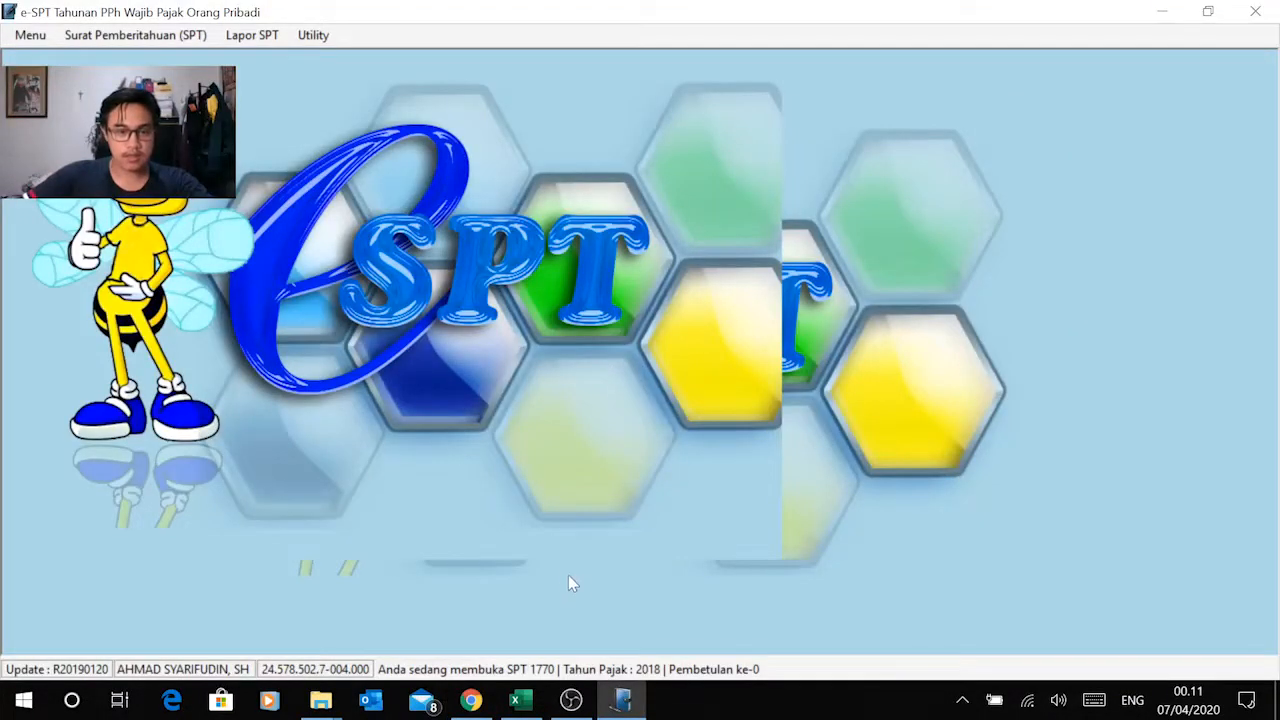
# Step: Inspect Lampiran IV and the Daftar Pembayaran PPh Final form of the SPT 1770, closing each one
pyautogui.click(172, 35)
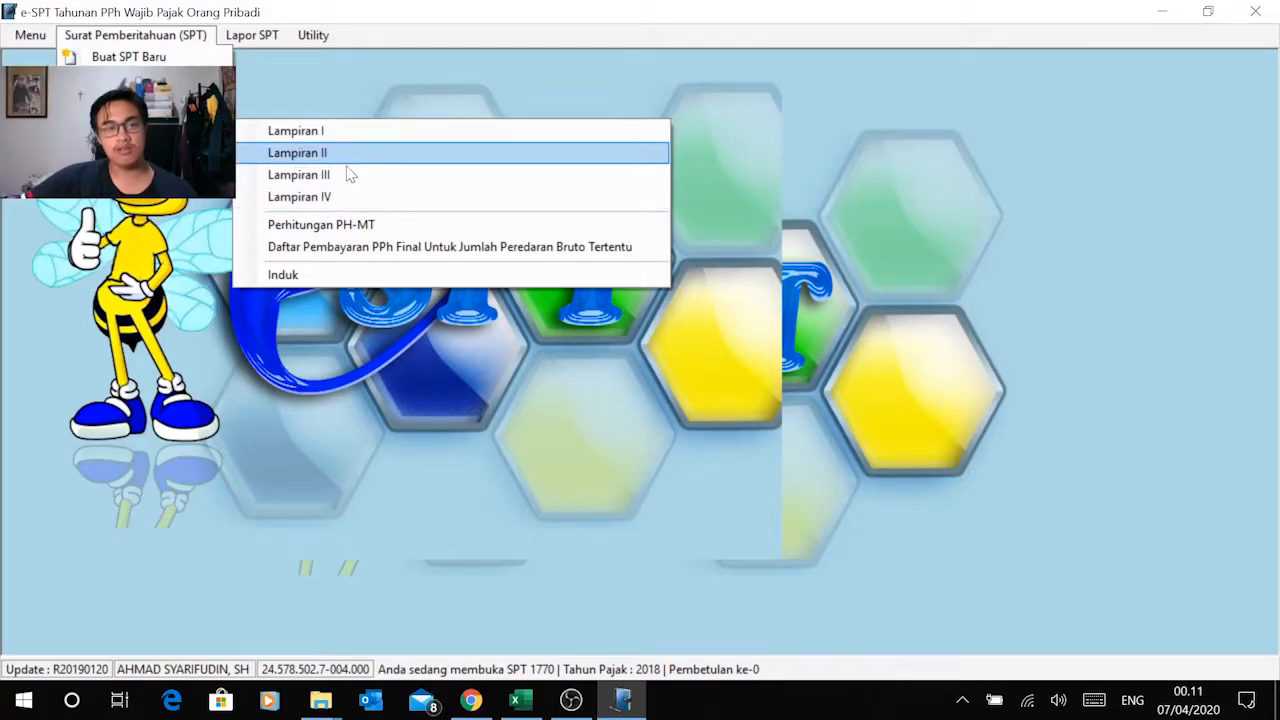
pyautogui.click(343, 198)
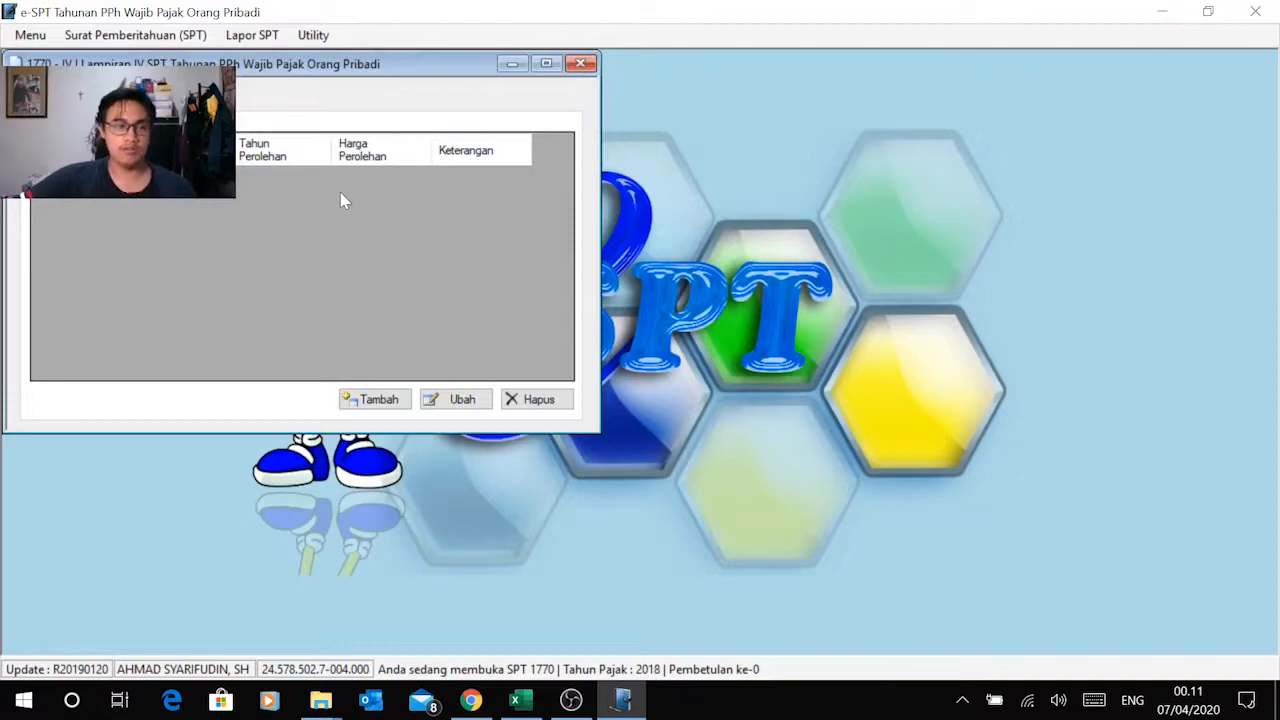
pyautogui.moveTo(362, 76); pyautogui.dragTo(575, 90)
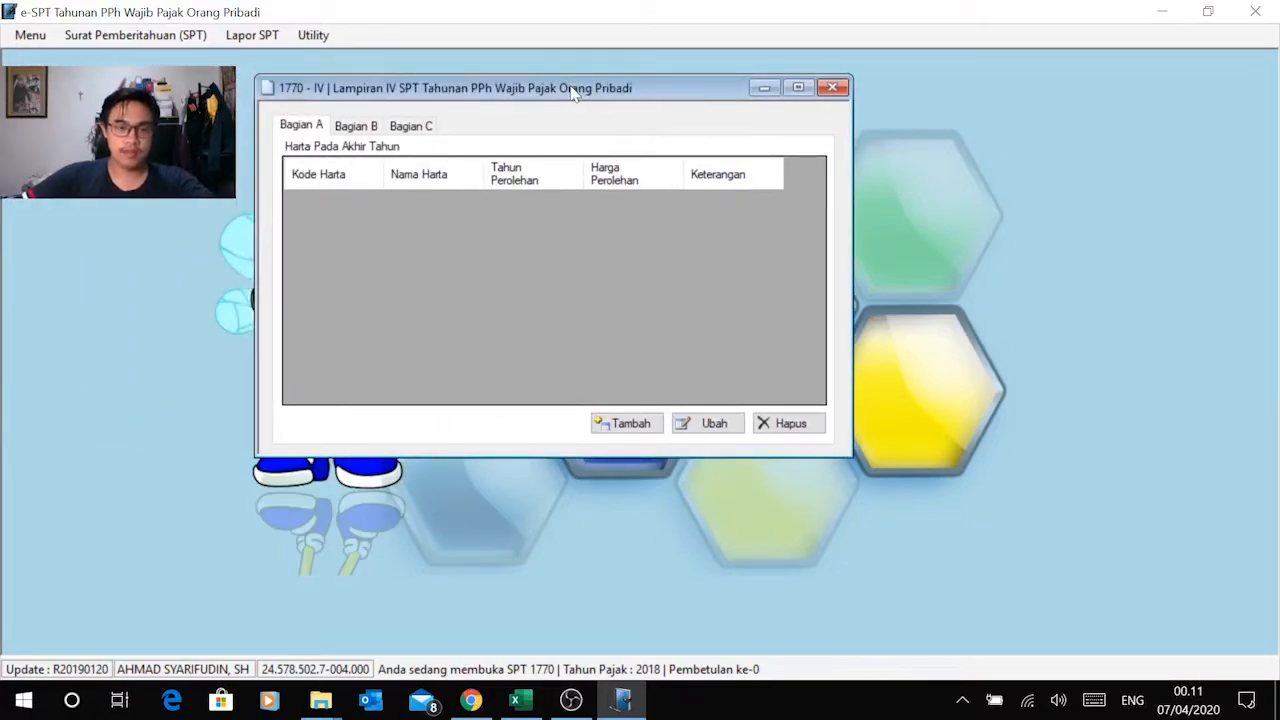
pyautogui.click(835, 89)
pyautogui.click(158, 38)
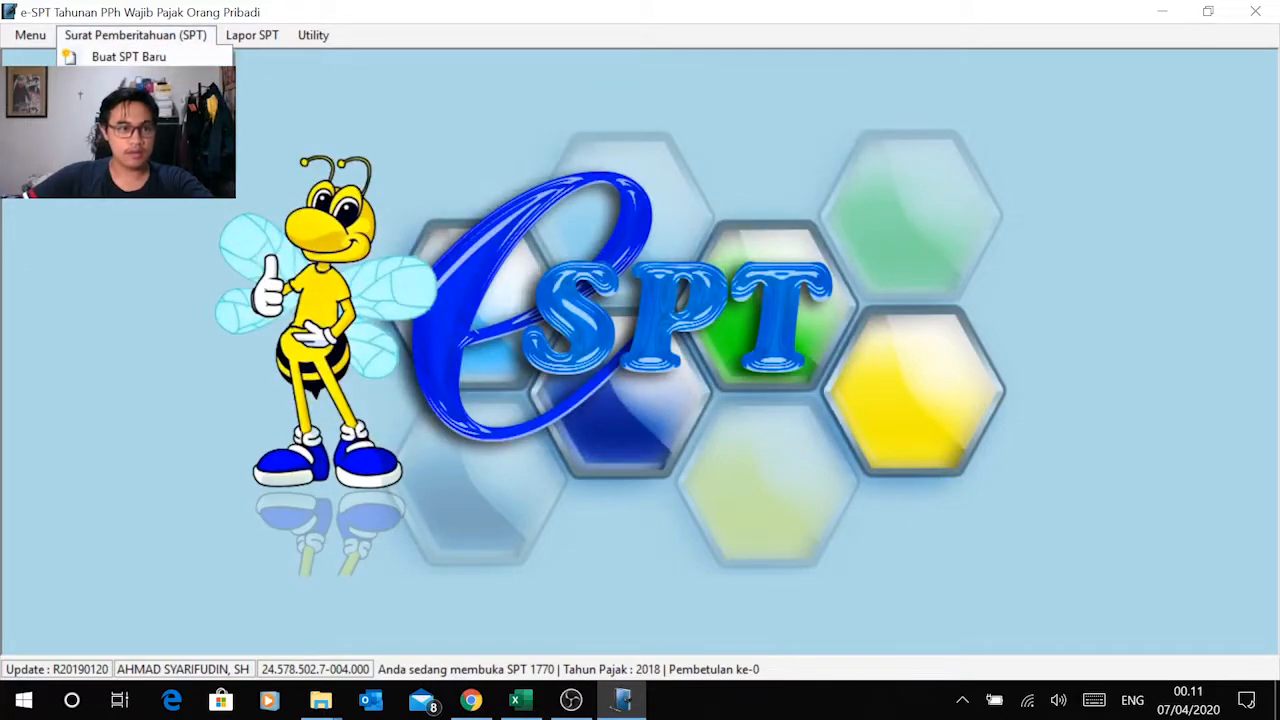
pyautogui.click(422, 250)
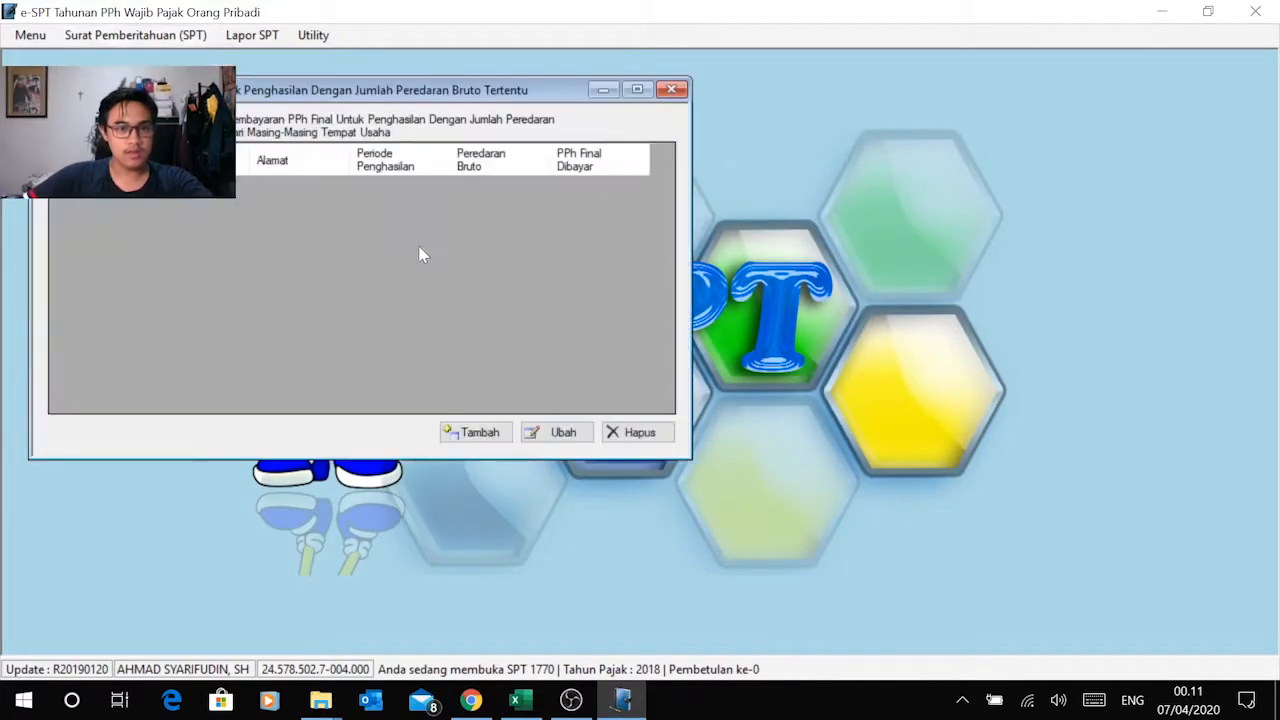
pyautogui.click(671, 89)
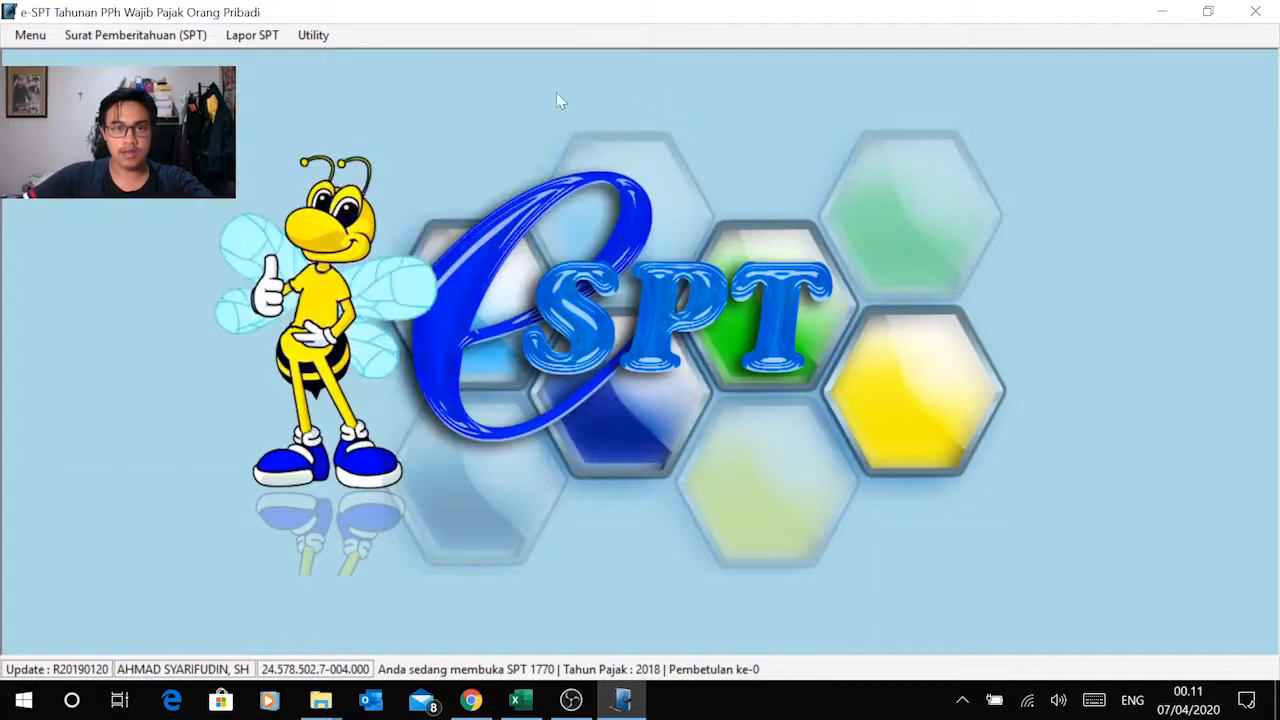
# Step: Check the Excel workbook briefly and open Lampiran IV of the SPT 1770 in e-SPT
pyautogui.hotkey('alt', 'Tab')
pyautogui.hotkey('alt', 'Tab')
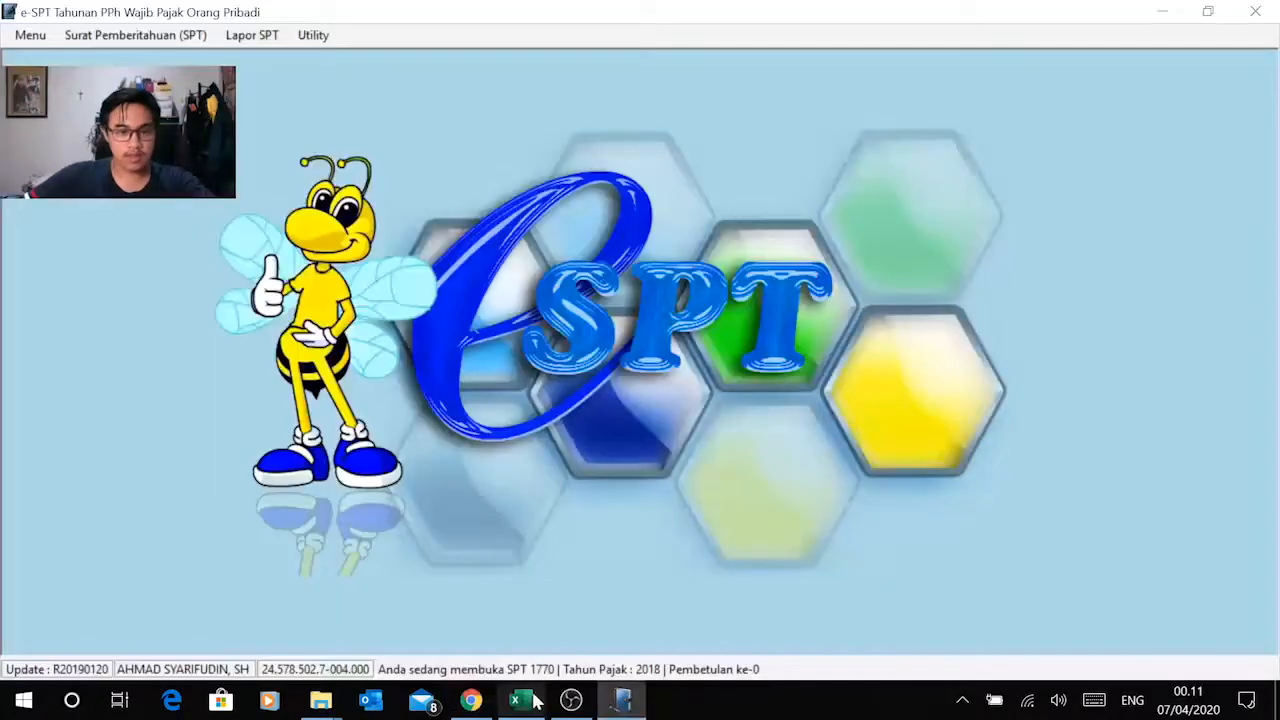
pyautogui.click(528, 701)
pyautogui.scroll(-1, 320, 391)
pyautogui.hotkey('alt', 'Tab')
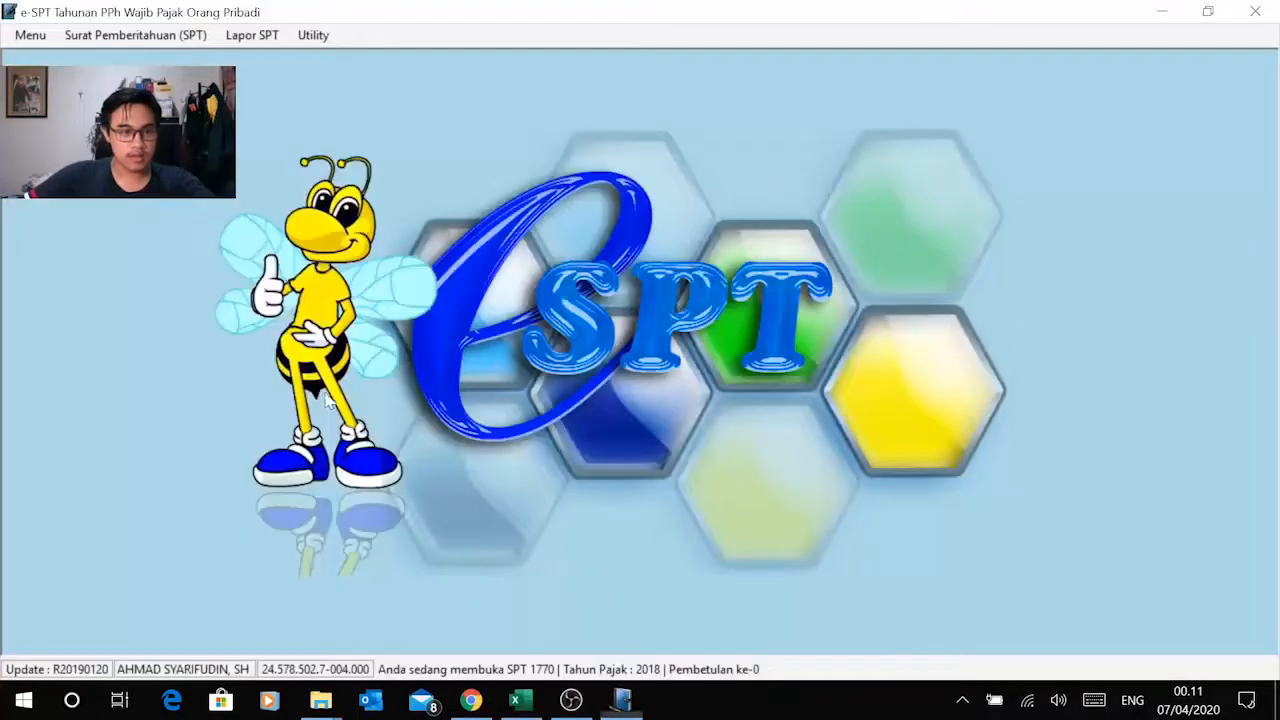
pyautogui.click(145, 35)
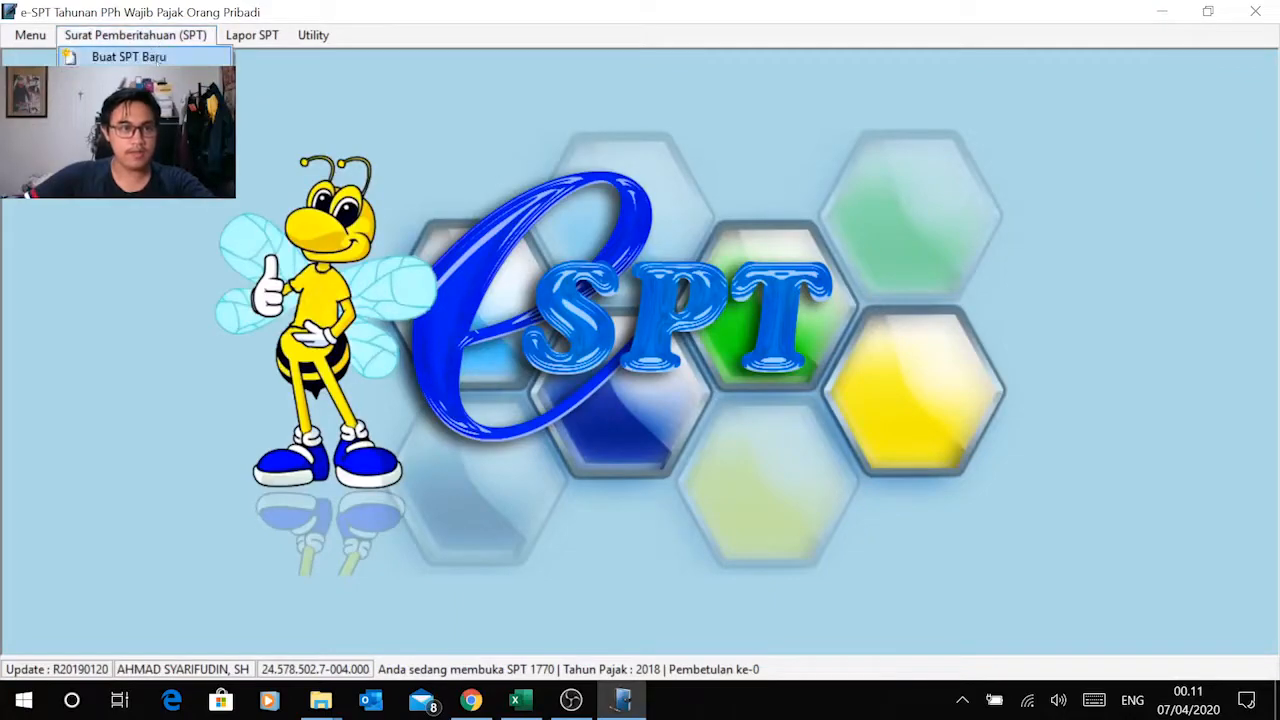
pyautogui.moveTo(200, 122)
pyautogui.click(345, 196)
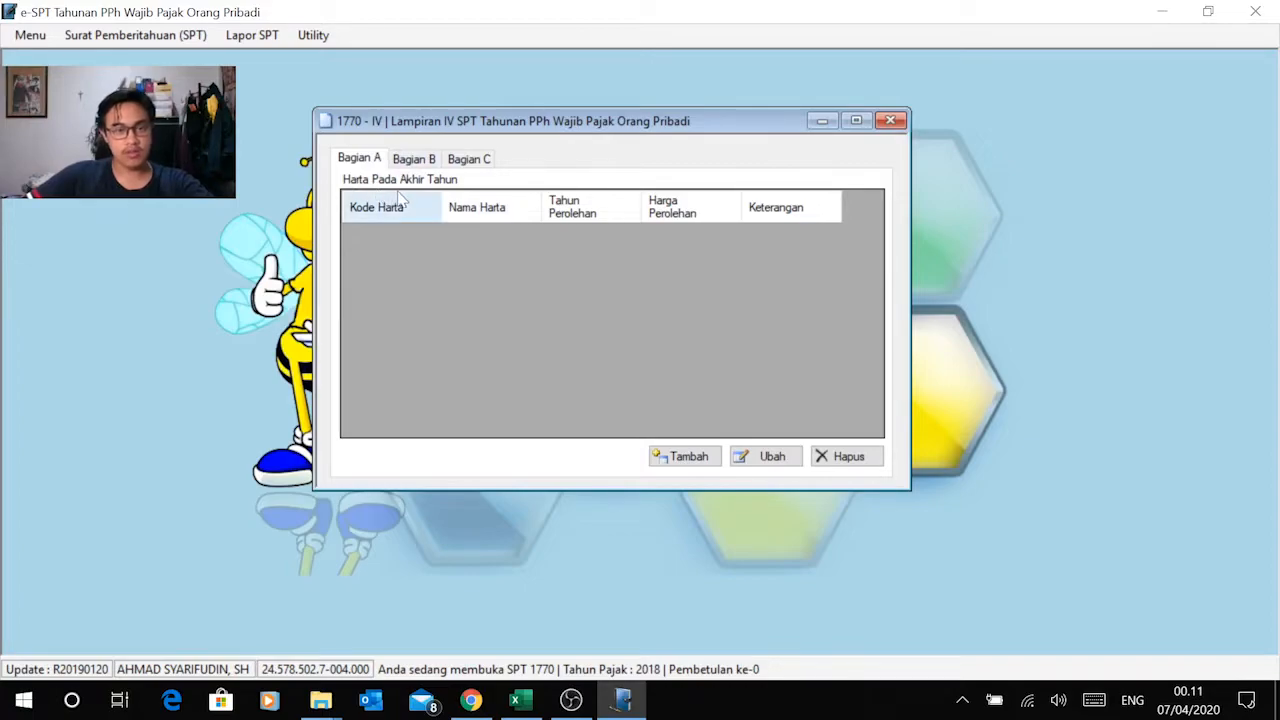
# Step: Review the Data Harta asset list in the Excel workbook's Data sheet and return to Lampiran IV in e-SPT
pyautogui.hotkey('alt', 'Tab')
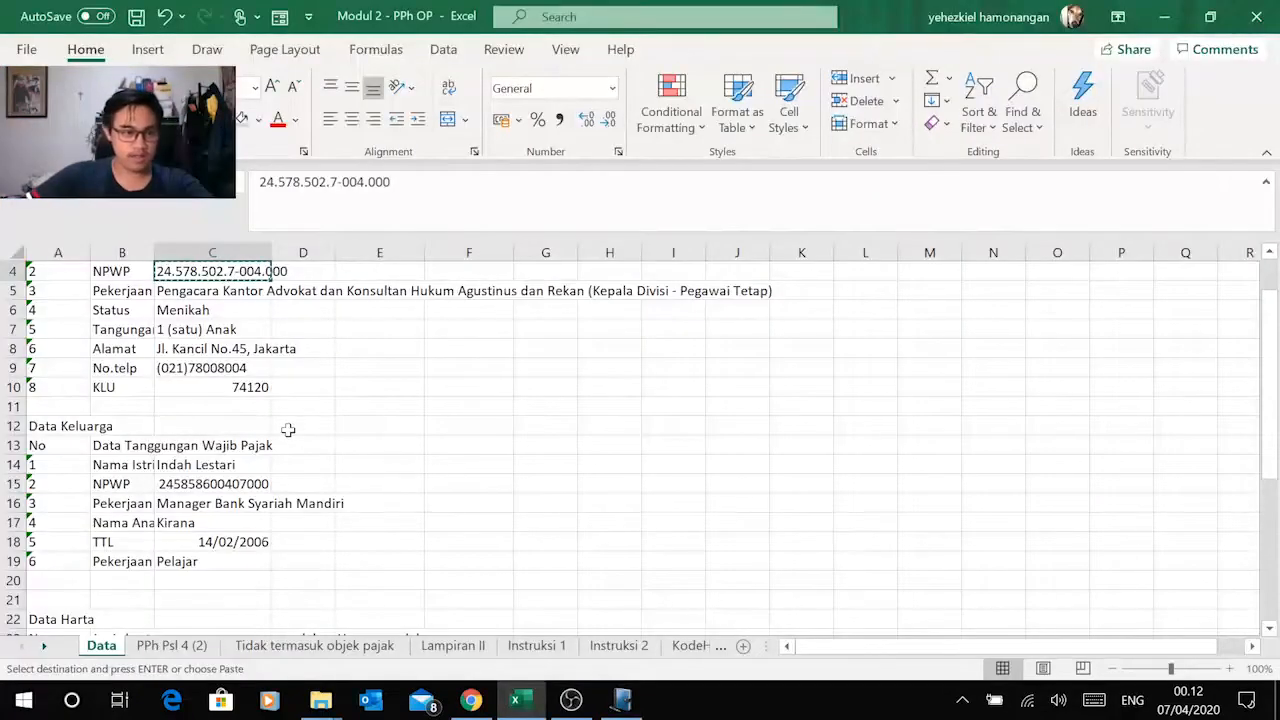
pyautogui.scroll(-8, 288, 430)
pyautogui.scroll(3, 345, 400)
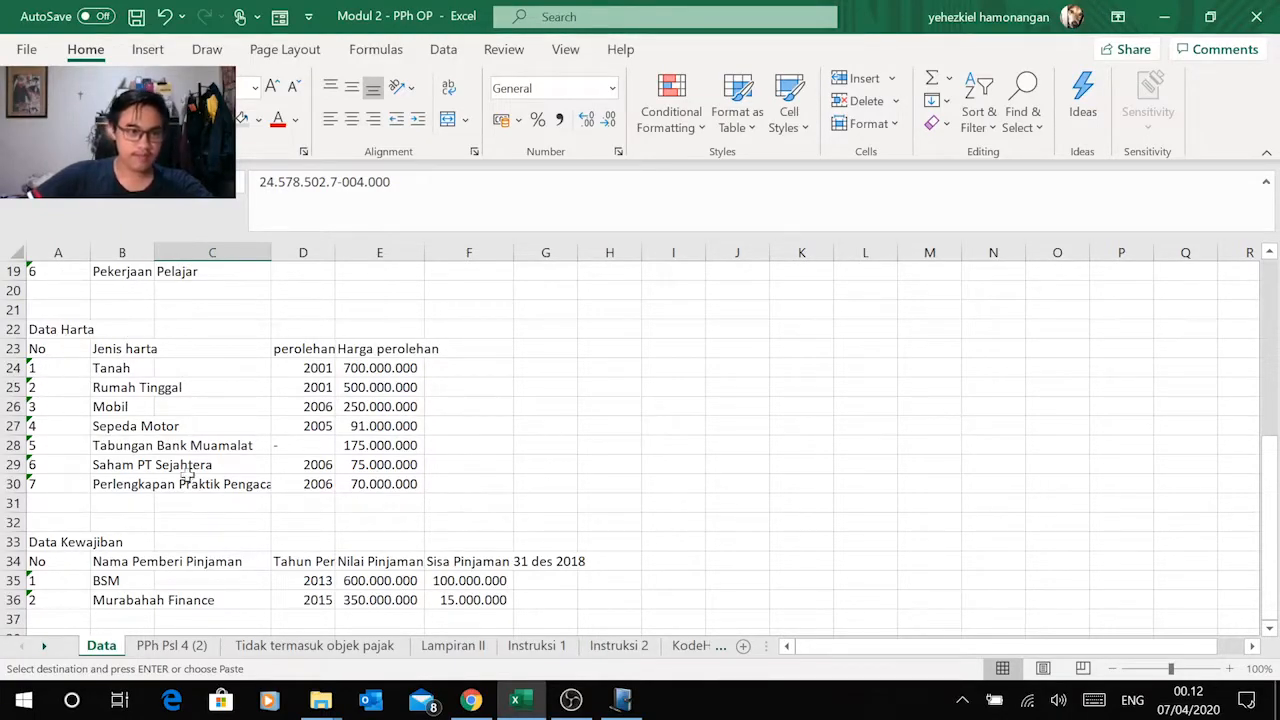
pyautogui.hotkey('alt', 'Tab')
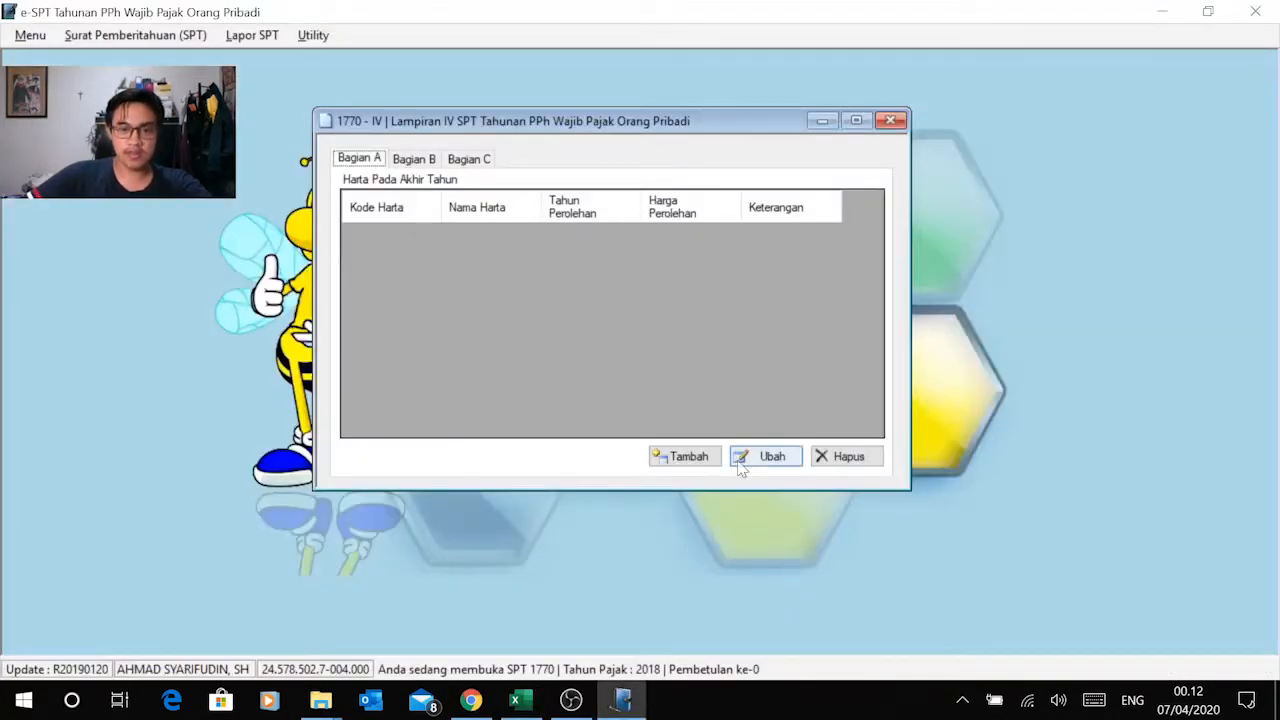
# Step: Add a new year-end asset record in Bagian A for the land, with Kode Harta 061 - Tanah dan/atau Bangunan
pyautogui.click(680, 457)
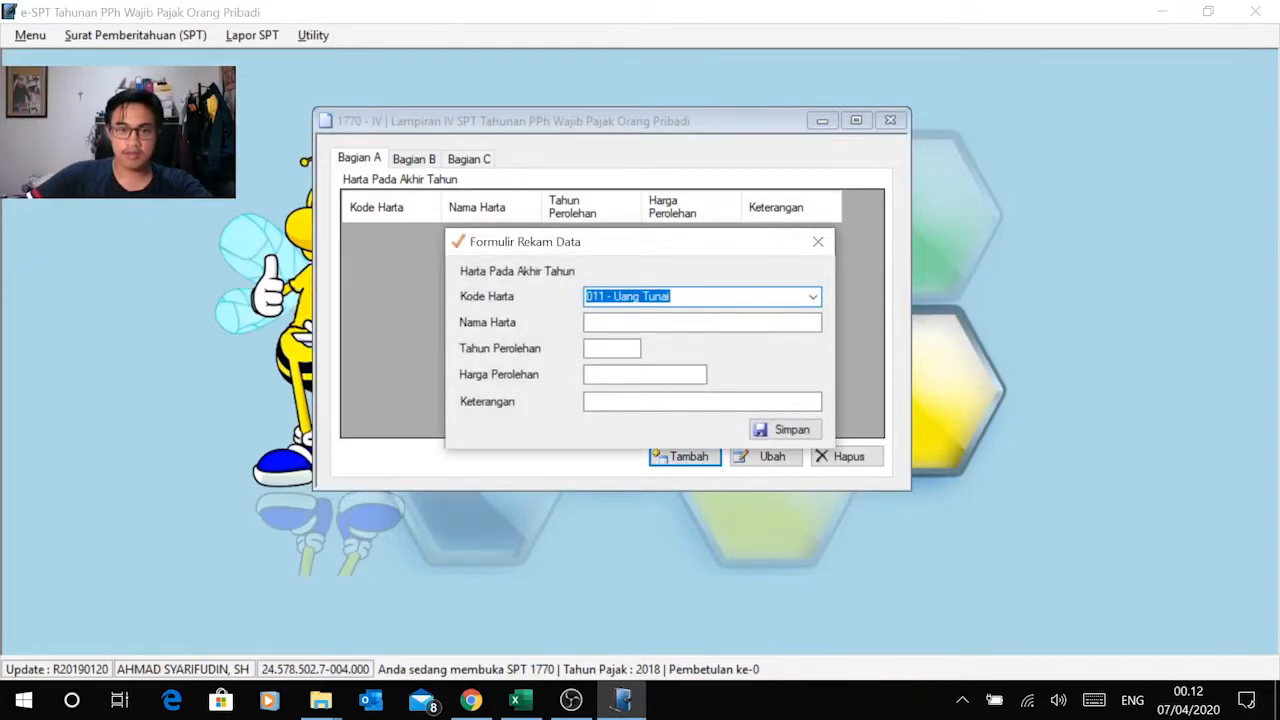
pyautogui.hotkey('alt', 'Tab')
pyautogui.click(120, 366)
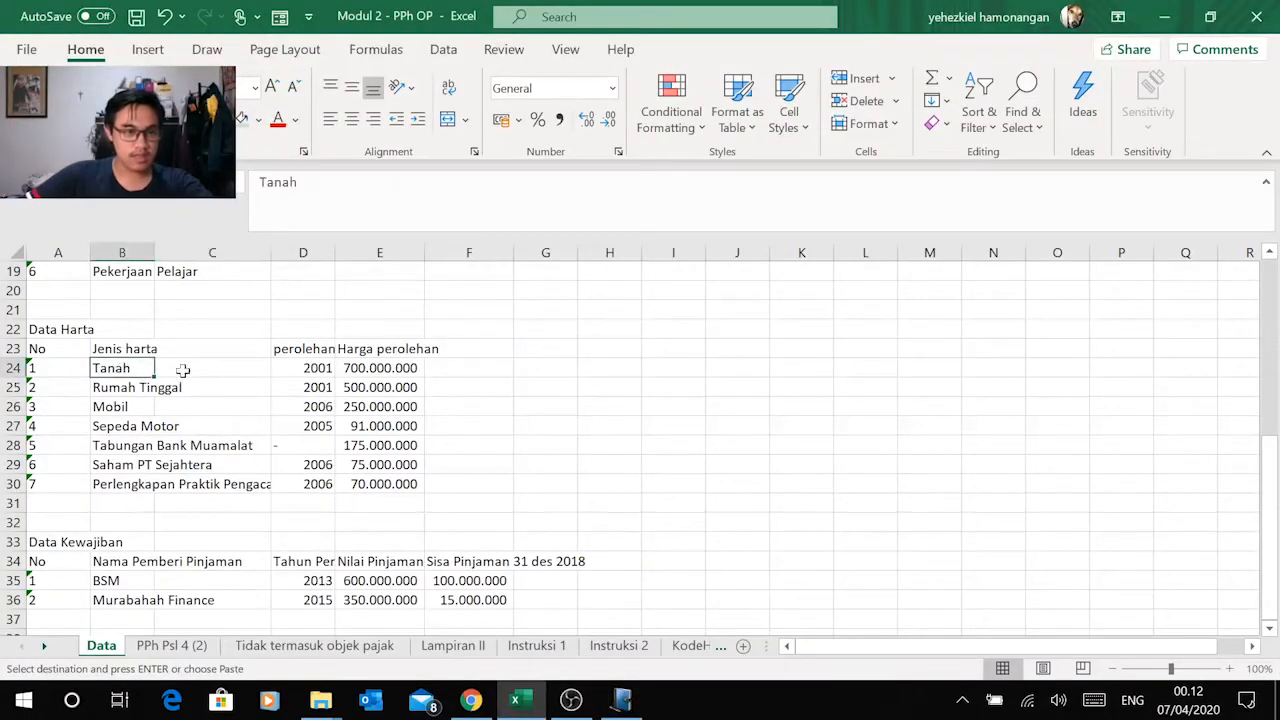
pyautogui.hotkey('alt', 'Tab')
pyautogui.click(813, 296)
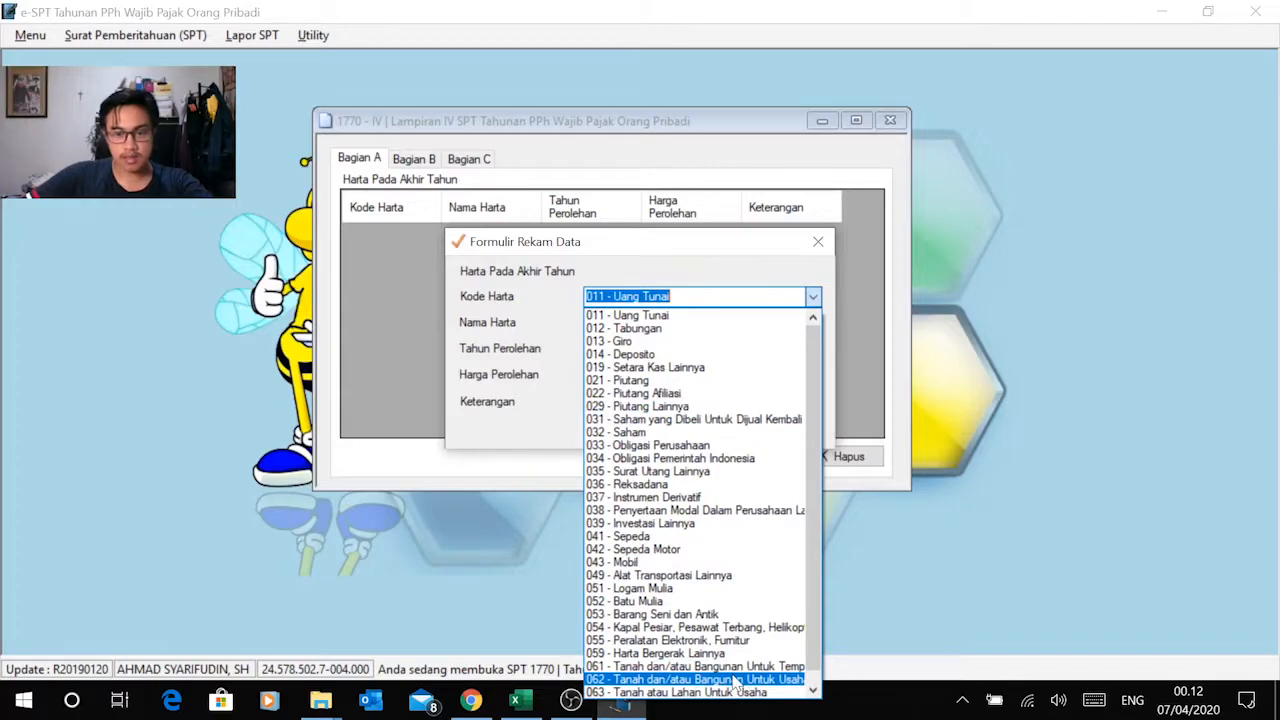
pyautogui.click(705, 666)
pyautogui.press('Tab')
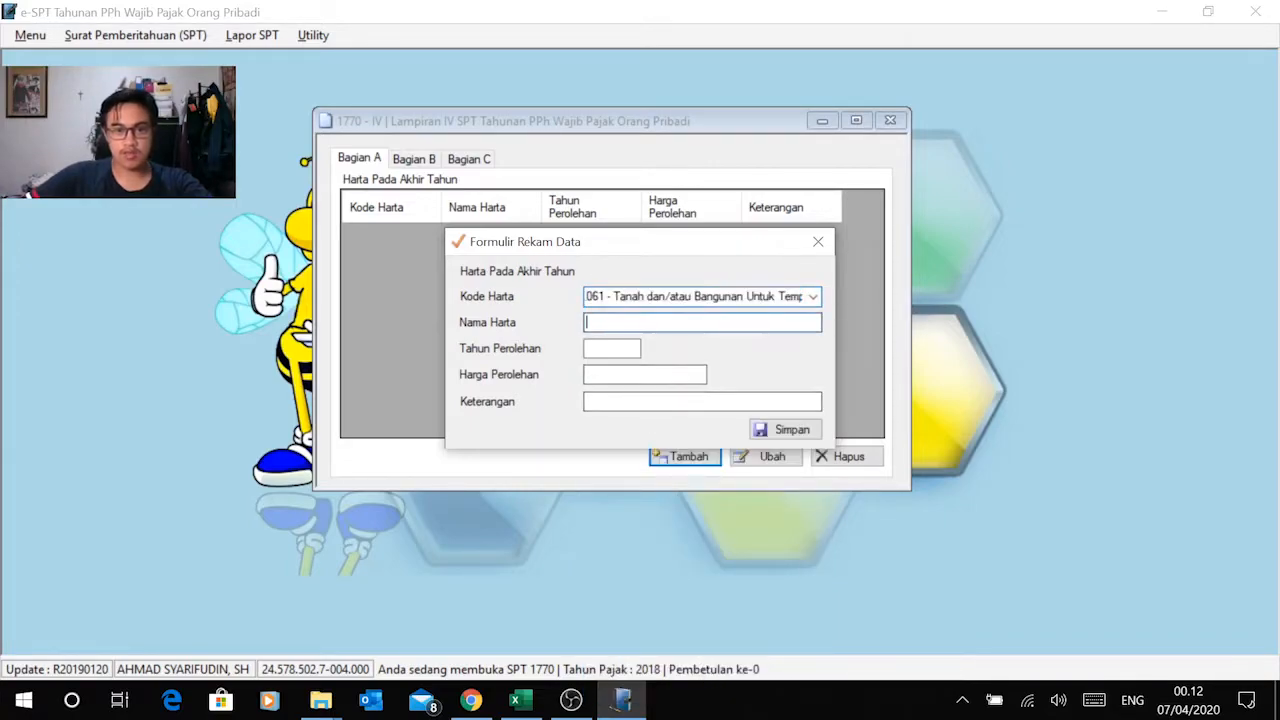
# Step: Copy the asset name Tanah from Data Harta in Excel into the record's Nama Harta in e-SPT
pyautogui.hotkey('alt', 'Tab')
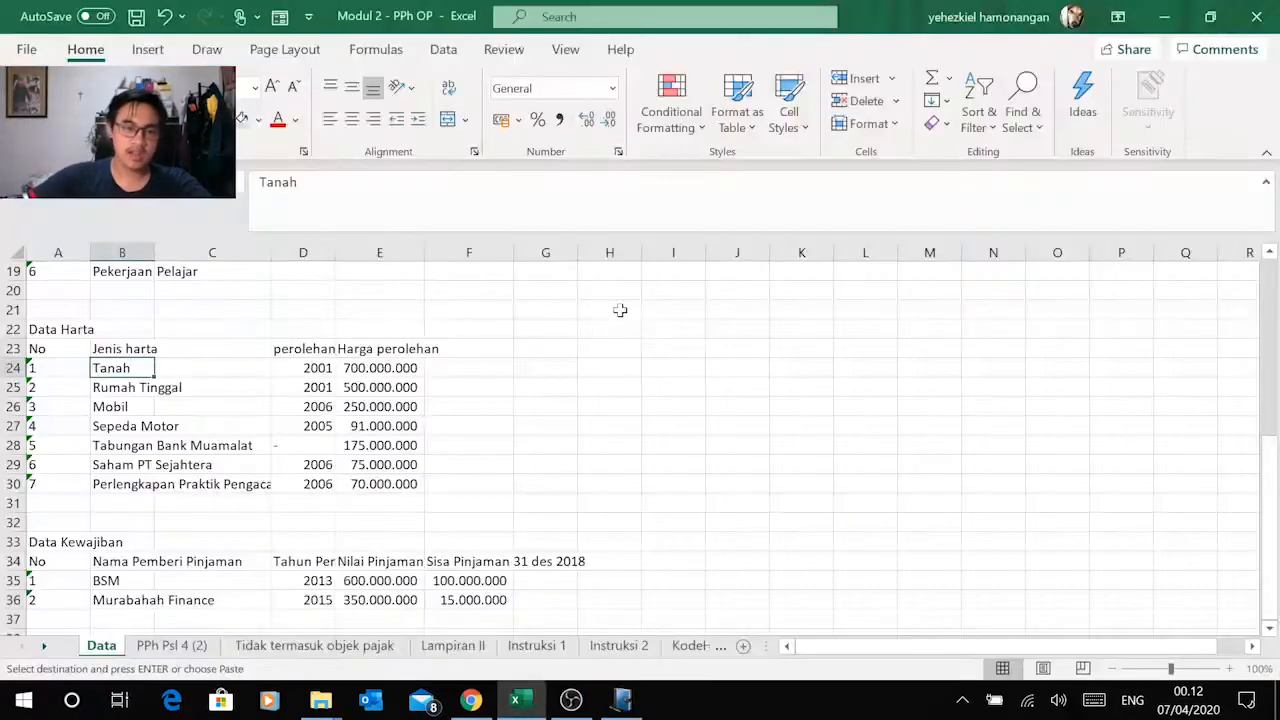
pyautogui.click(316, 370)
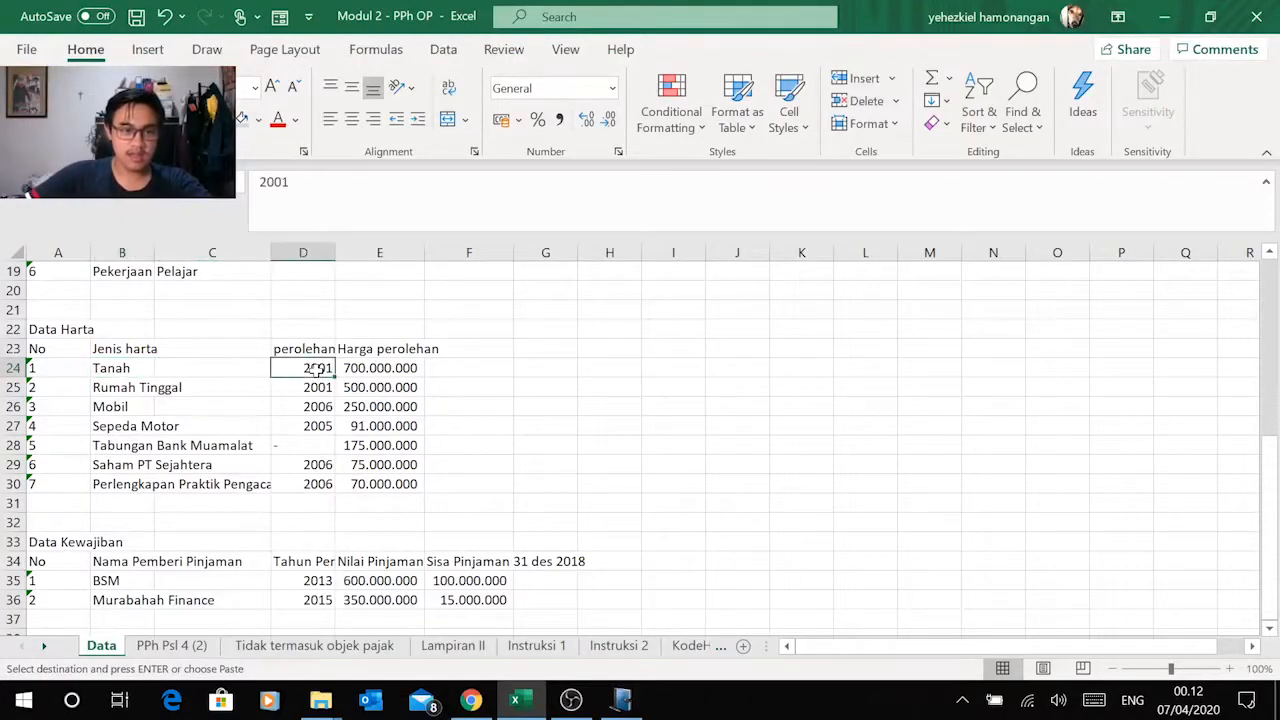
pyautogui.hotkey('alt', 'Tab')
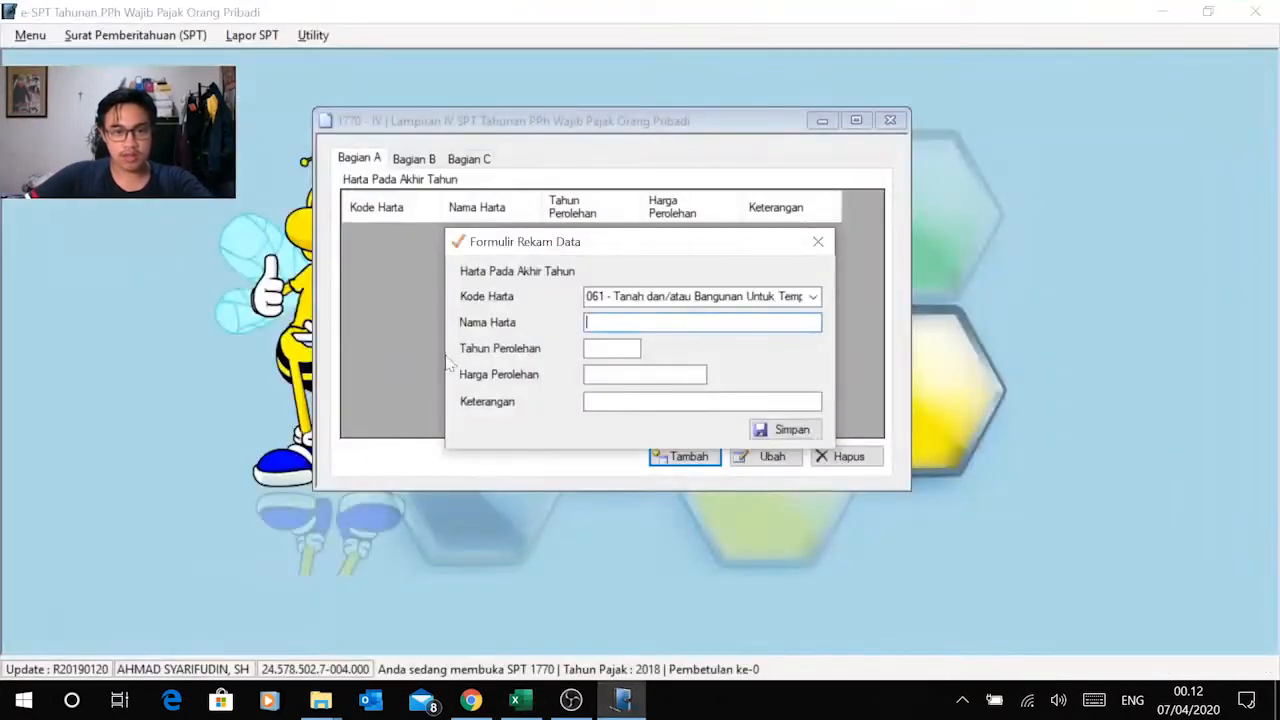
pyautogui.hotkey('alt', 'Tab')
pyautogui.click(143, 368)
pyautogui.hotkey('ctrl', 'c')
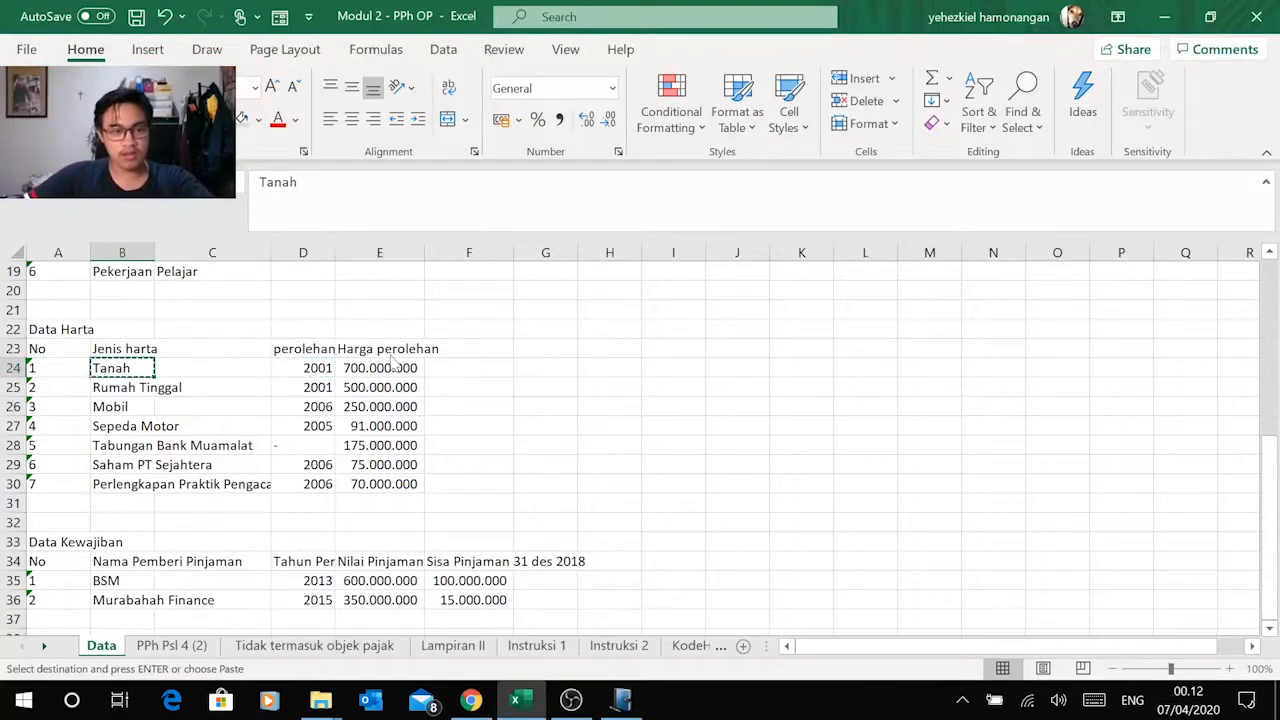
pyautogui.hotkey('alt', 'Tab')
pyautogui.hotkey('ctrl', 'v')
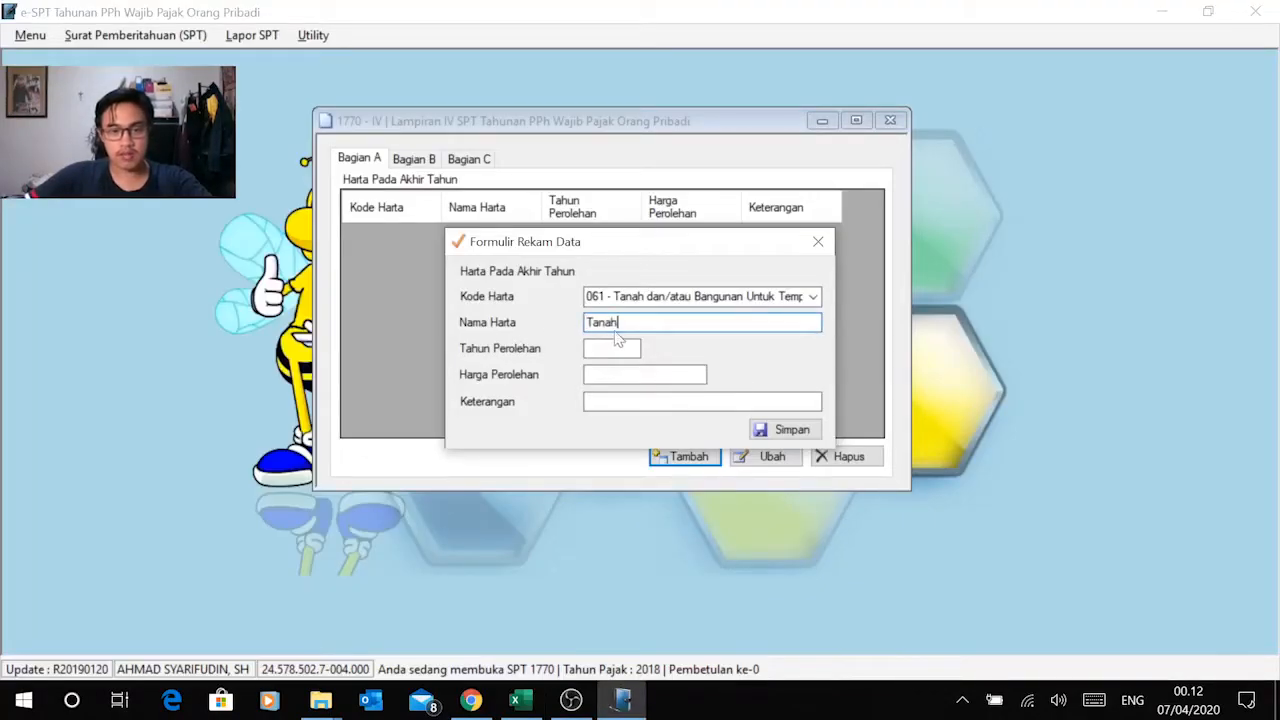
# Step: Copy the land's acquisition year 2001 from Excel into Tahun Perolehan of the e-SPT record
pyautogui.click(620, 347)
pyautogui.hotkey('alt', 'Tab')
pyautogui.click(318, 368)
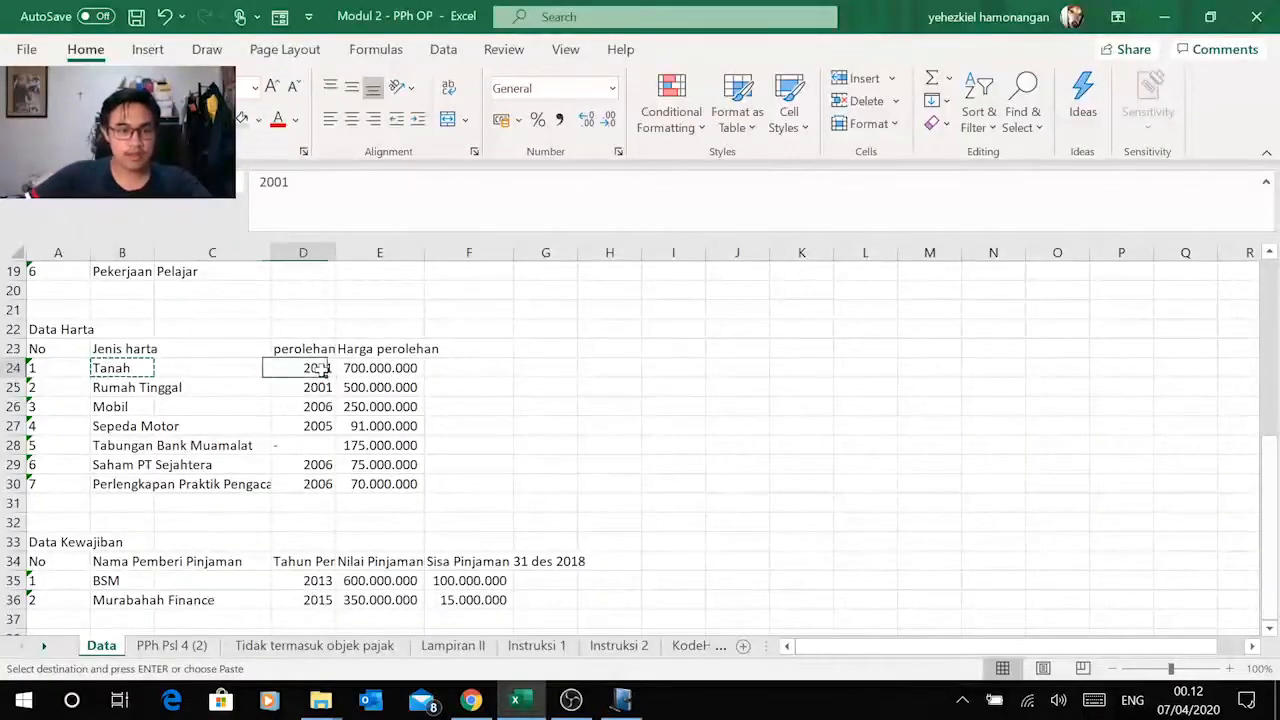
pyautogui.hotkey('ctrl', 'c')
pyautogui.hotkey('alt', 'Tab')
pyautogui.rightClick(605, 348)
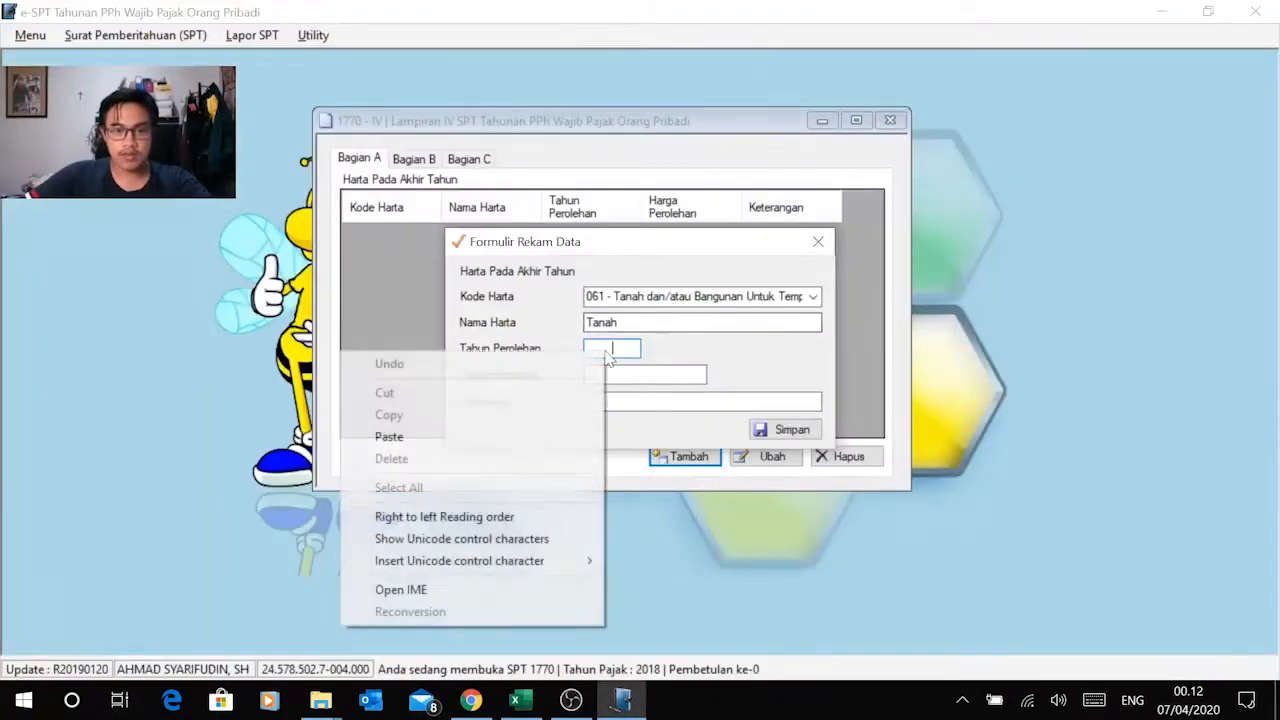
pyautogui.click(492, 436)
pyautogui.press('Tab')
# Step: Copy the land's price 700.000.000 from Excel into Harga Perolehan in e-SPT and save the record without a Keterangan
pyautogui.hotkey('alt', 'Tab')
pyautogui.click(380, 368)
pyautogui.hotkey('ctrl', 'c')
pyautogui.hotkey('alt', 'Tab')
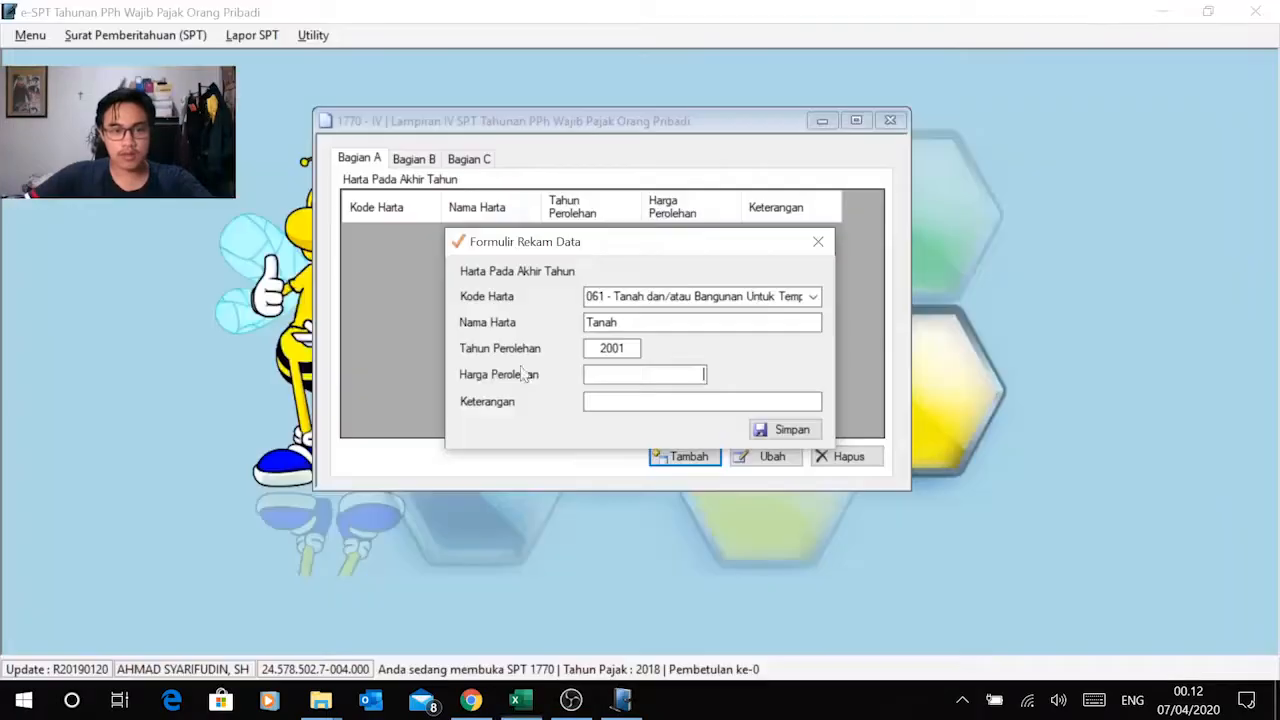
pyautogui.rightClick(660, 374)
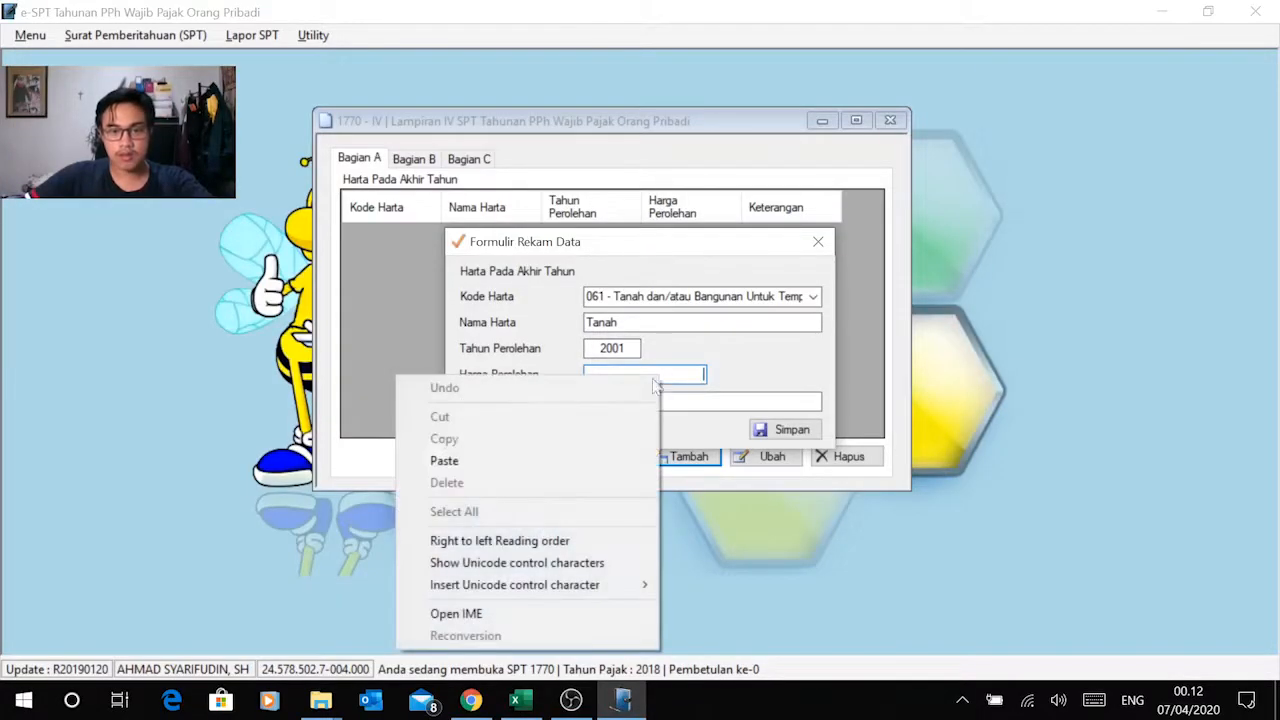
pyautogui.click(562, 455)
pyautogui.click(680, 402)
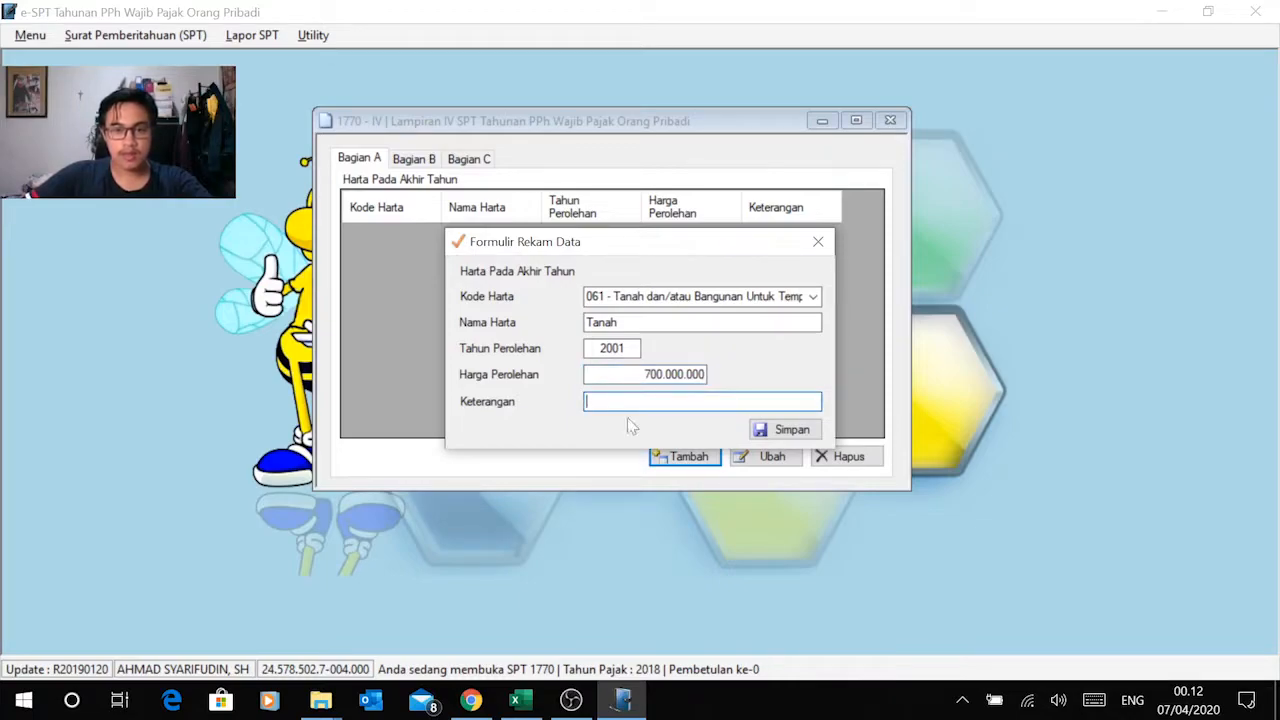
pyautogui.click(783, 430)
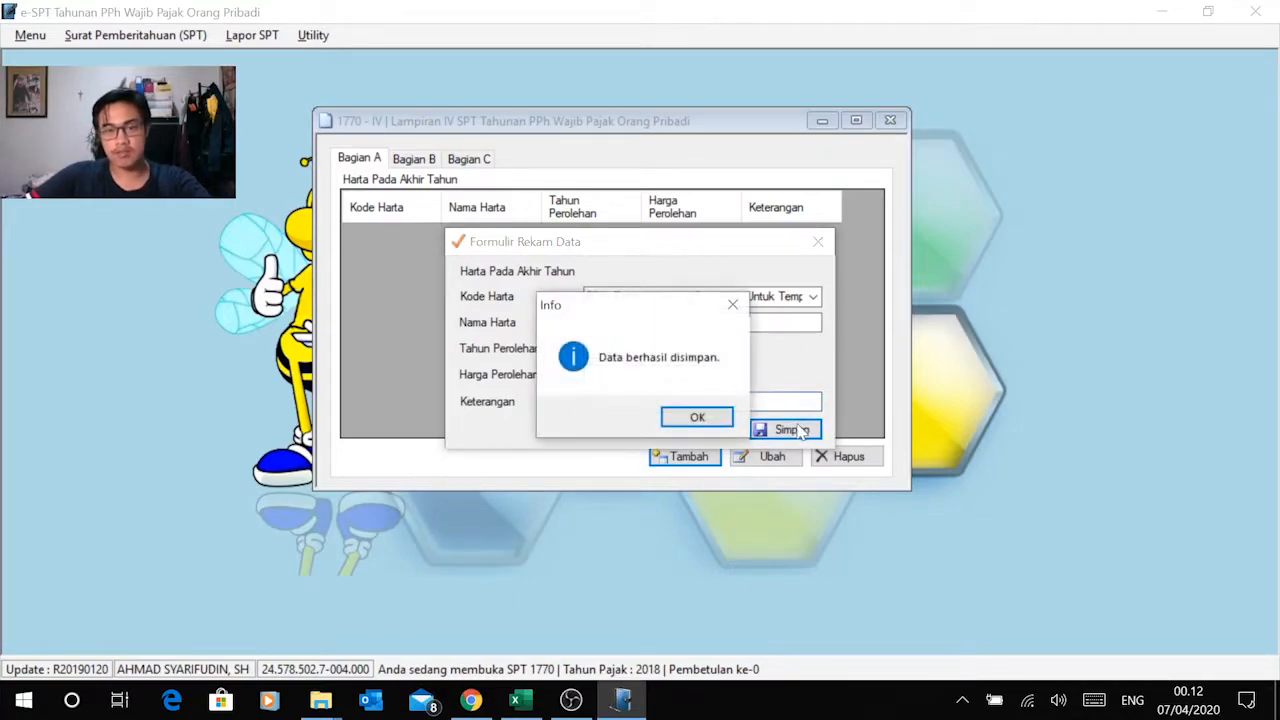
pyautogui.click(700, 418)
pyautogui.click(573, 701)
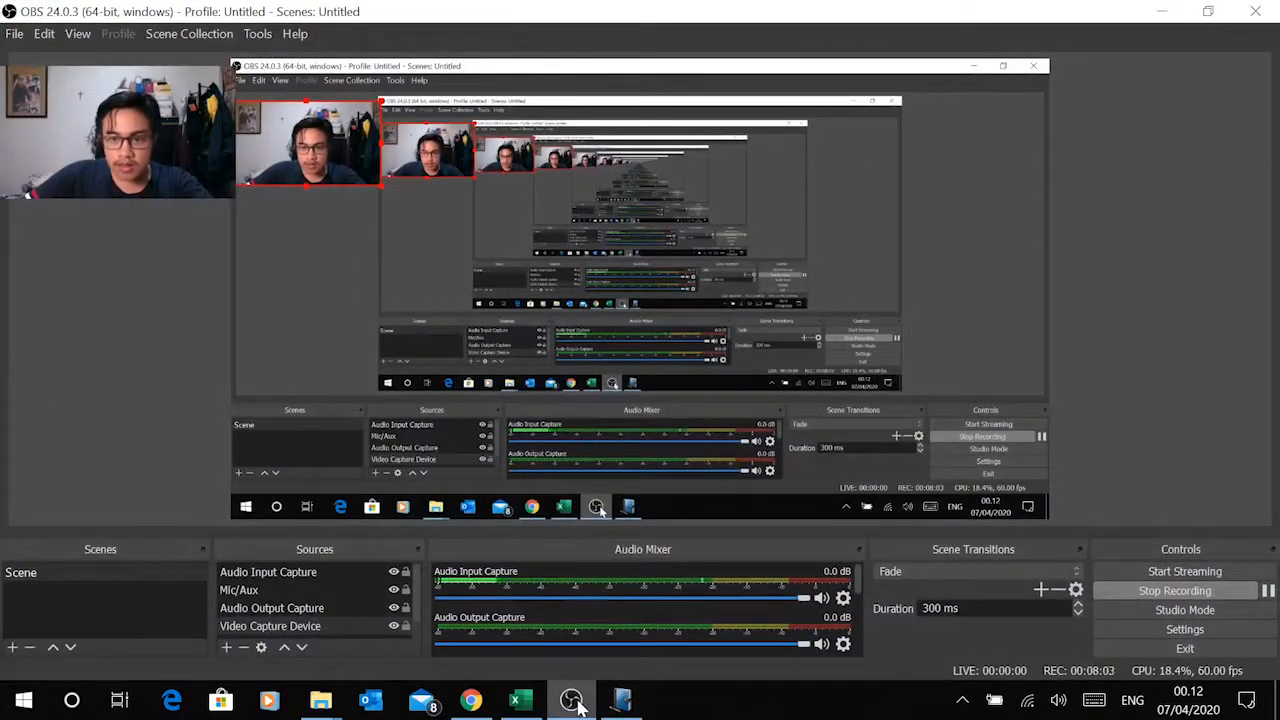
pyautogui.click(573, 702)
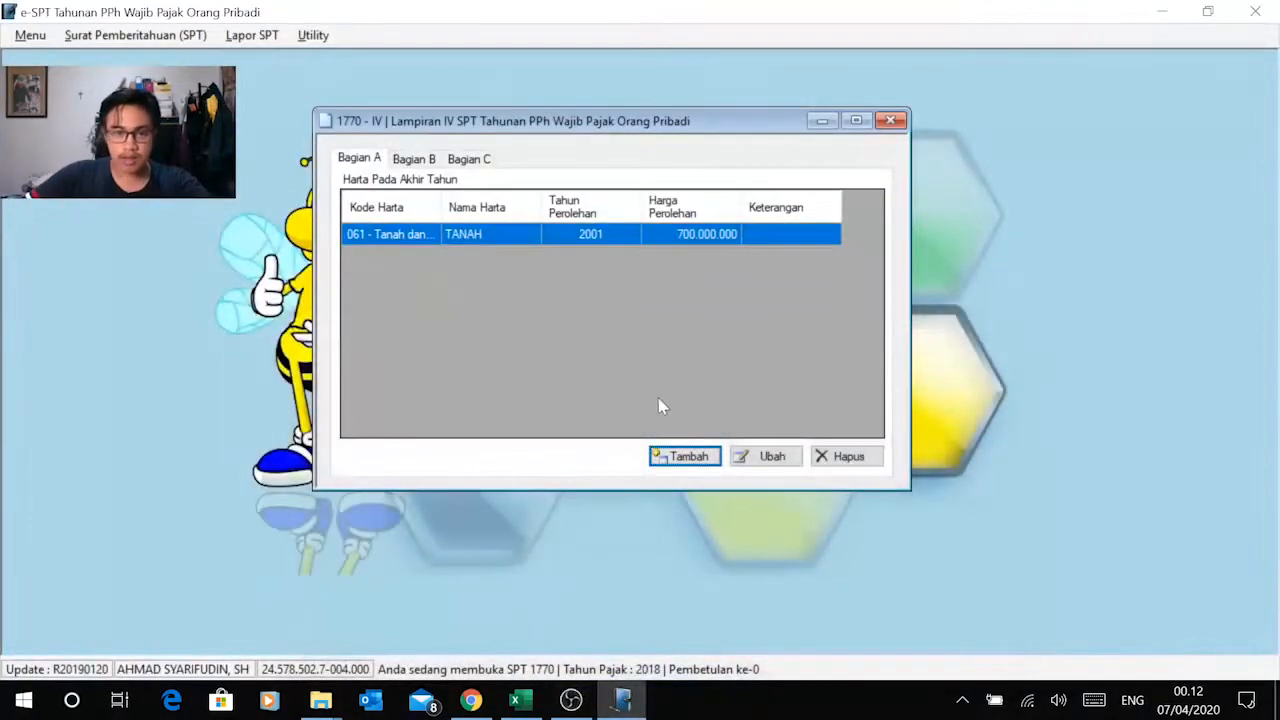
# Step: Add a second asset record with Kode Harta 061 - Tanah dan/atau Bangunan, copying the name Rumah Tinggal from Excel
pyautogui.click(683, 456)
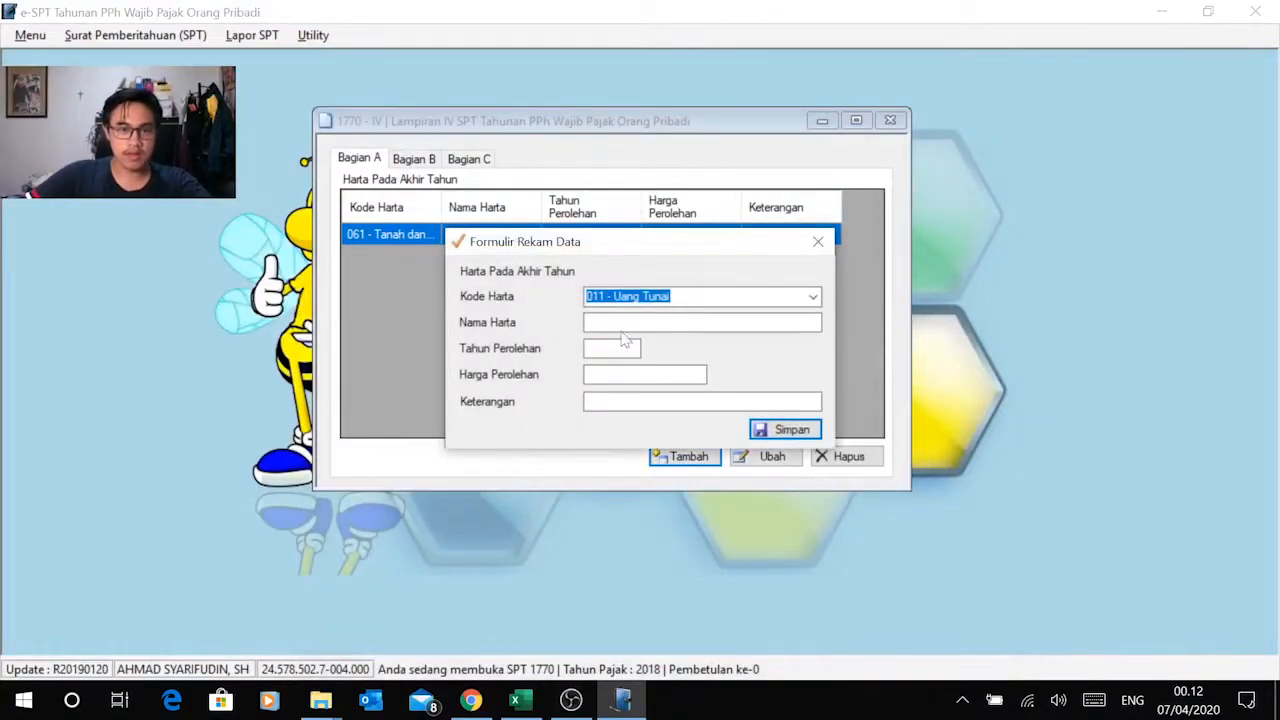
pyautogui.hotkey('alt', 'Tab')
pyautogui.hotkey('alt', 'Tab')
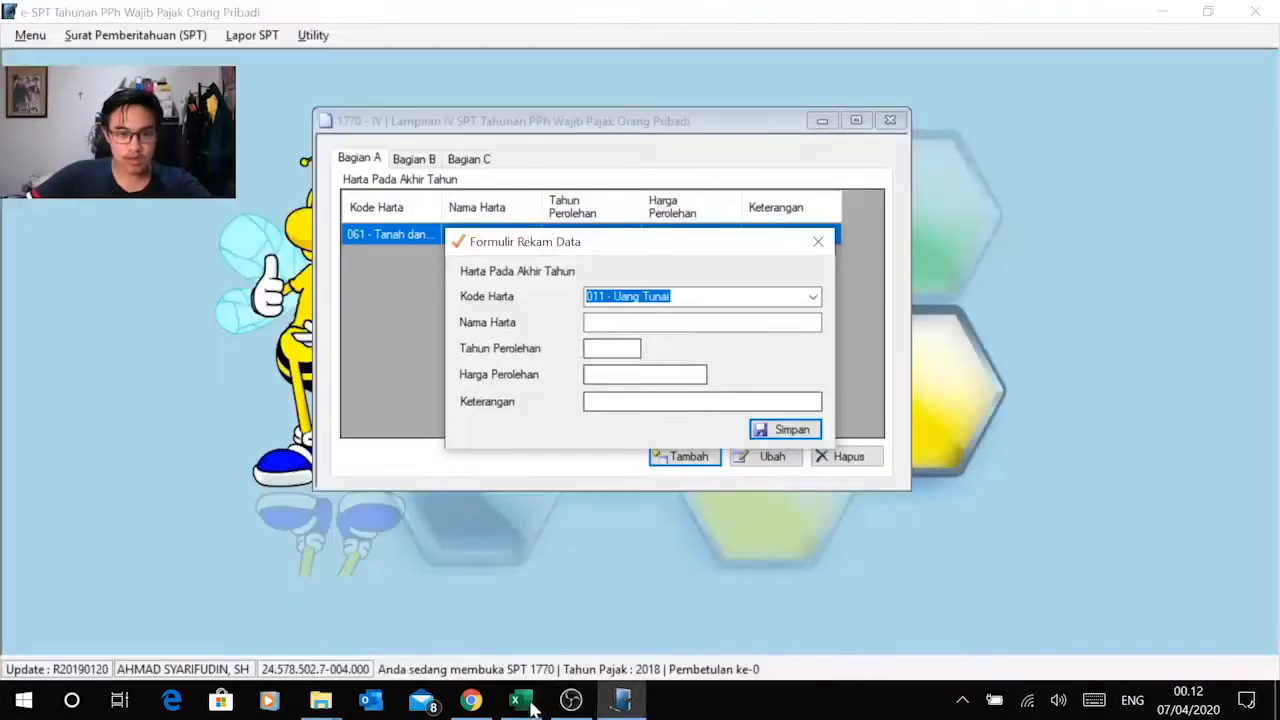
pyautogui.click(526, 700)
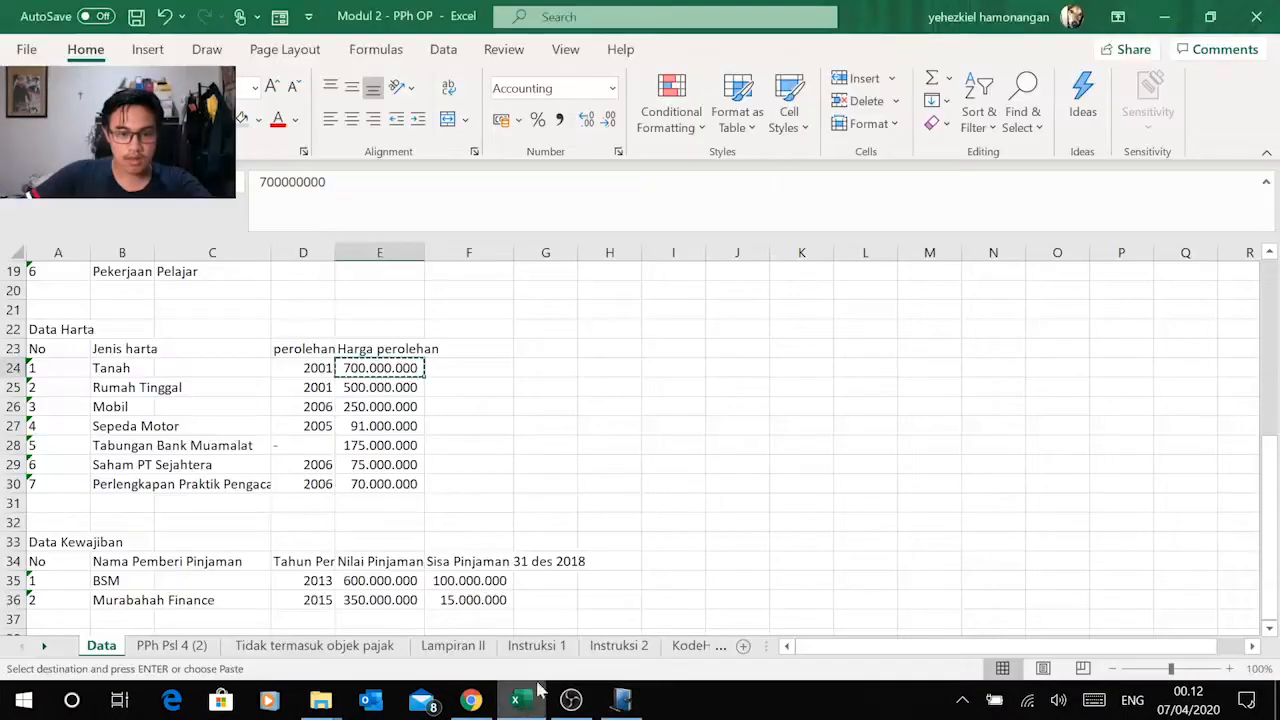
pyautogui.click(160, 388)
pyautogui.click(140, 392)
pyautogui.hotkey('alt', 'Tab')
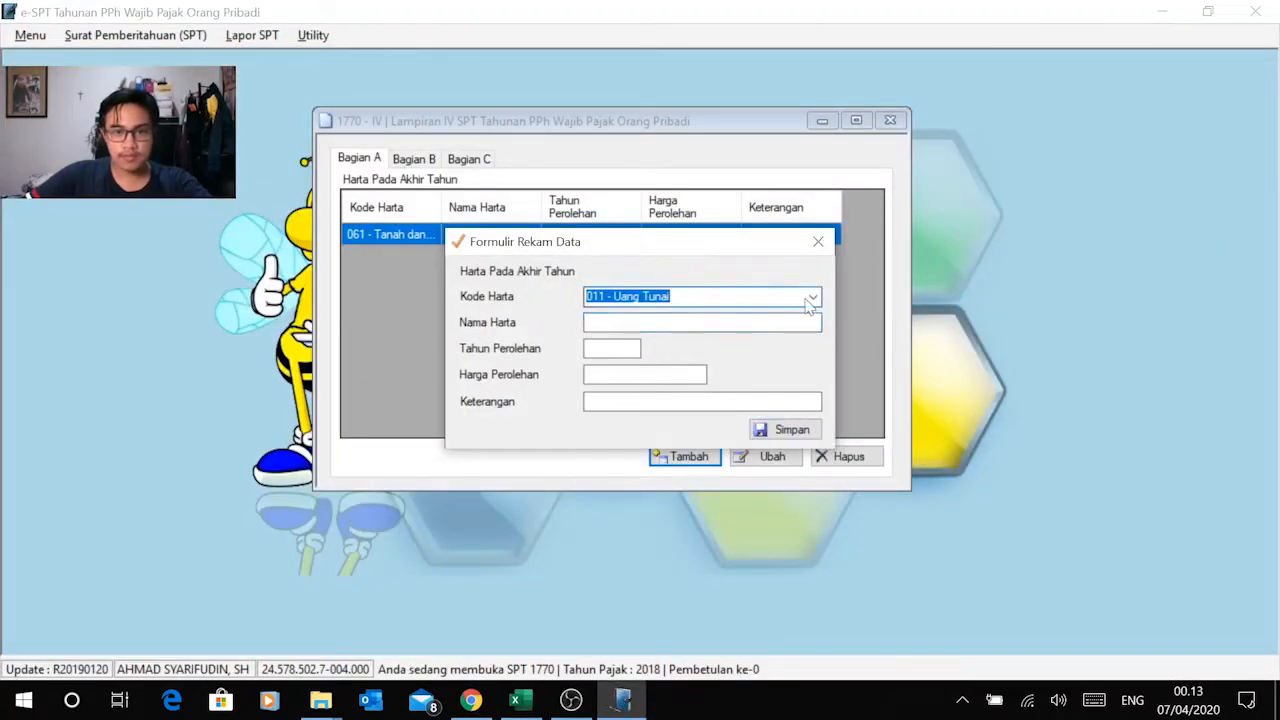
pyautogui.click(809, 298)
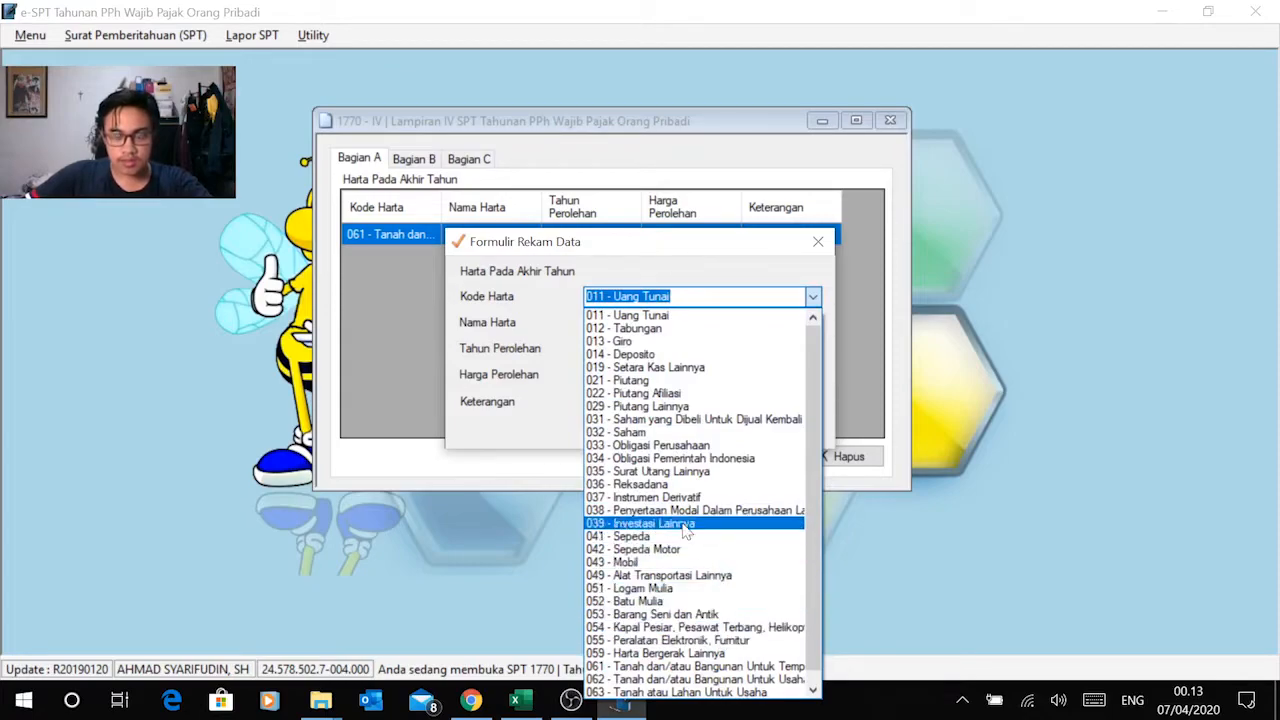
pyautogui.click(722, 666)
pyautogui.press('Tab')
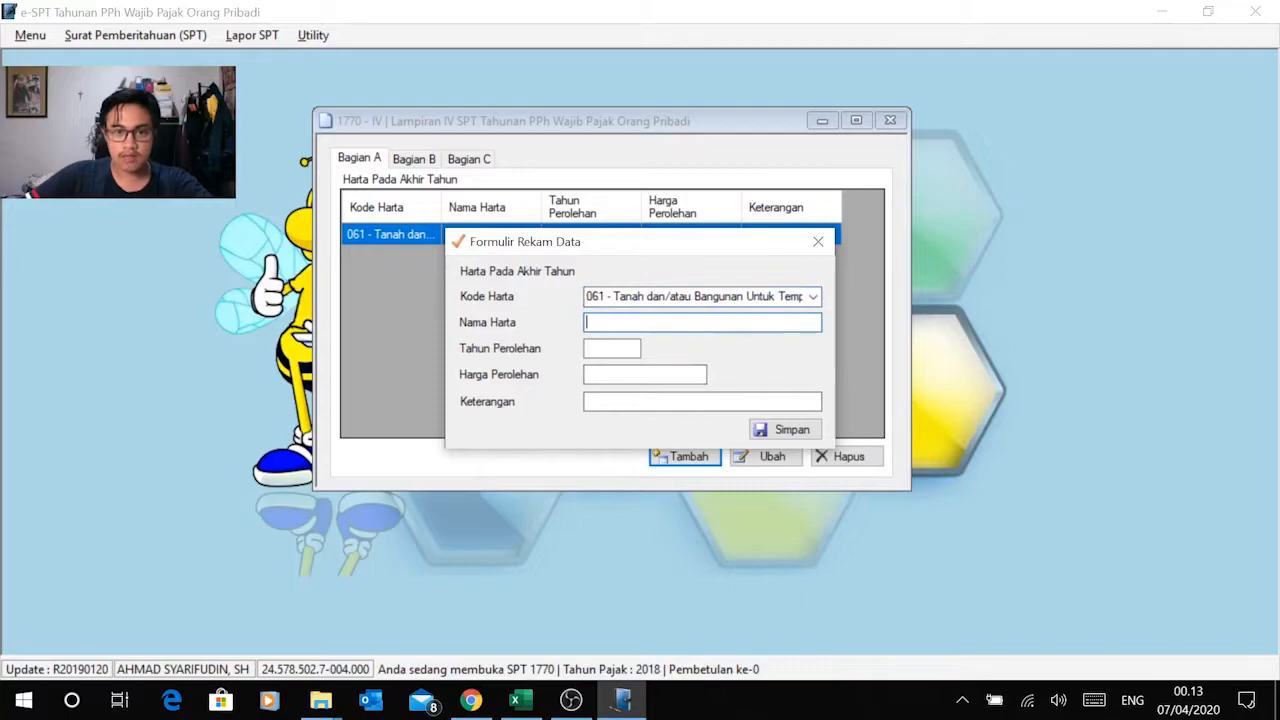
# Step: Fill the record's Nama Harta with Rumah Tinggal and its Tahun Perolehan with 2001, taken from the Excel asset list
pyautogui.hotkey('alt', 'Tab')
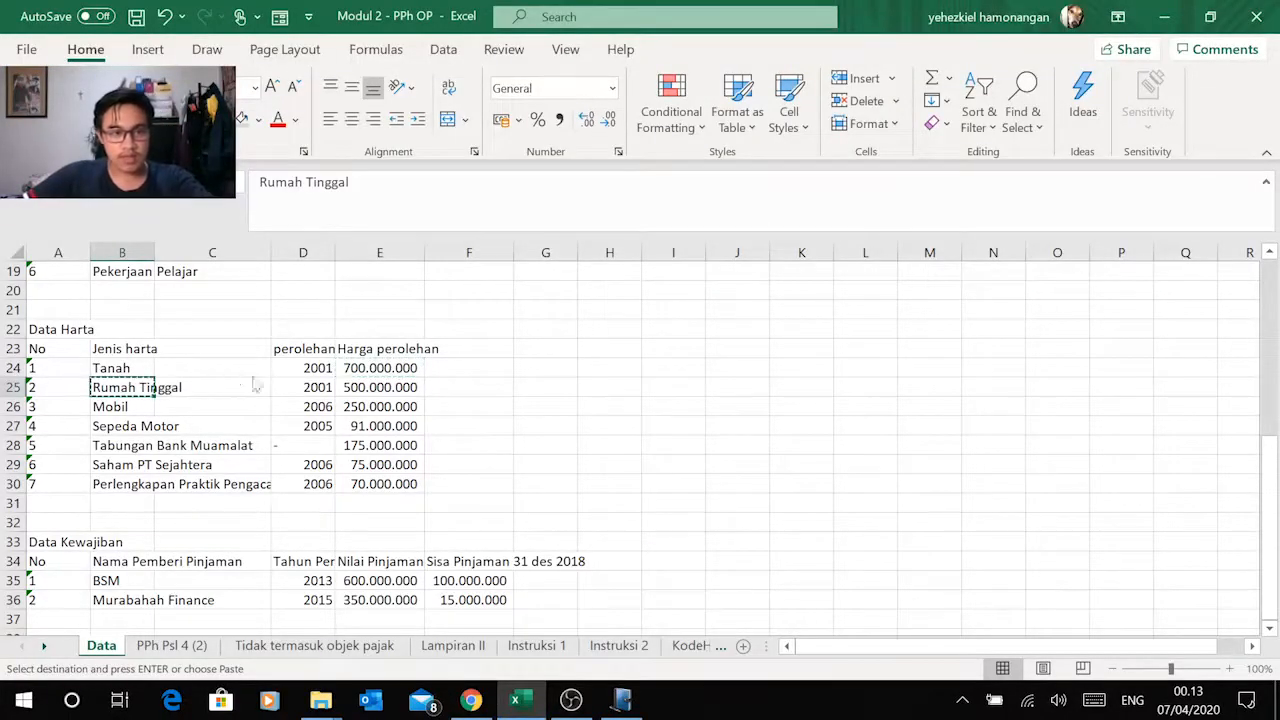
pyautogui.hotkey('alt', 'Tab')
pyautogui.hotkey('ctrl', 'v')
pyautogui.hotkey('alt', 'Tab')
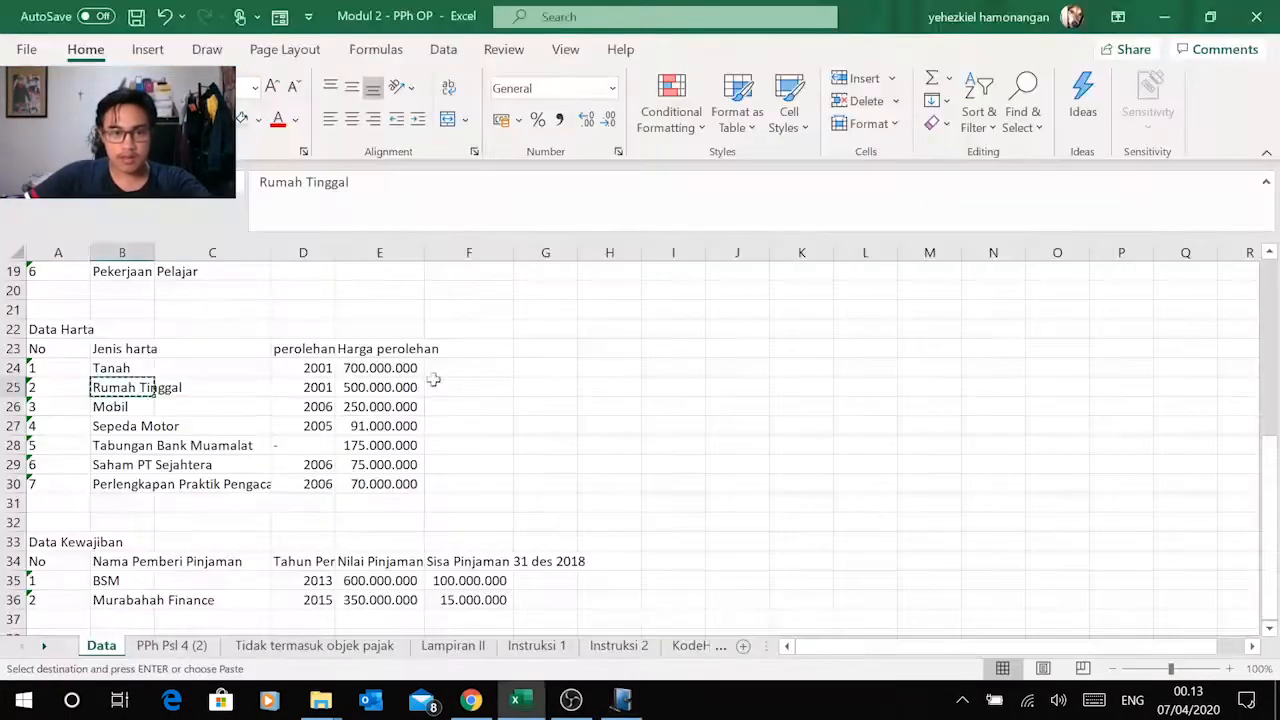
pyautogui.click(305, 388)
pyautogui.hotkey('ctrl', 'c')
pyautogui.hotkey('alt', 'Tab')
pyautogui.press('Tab')
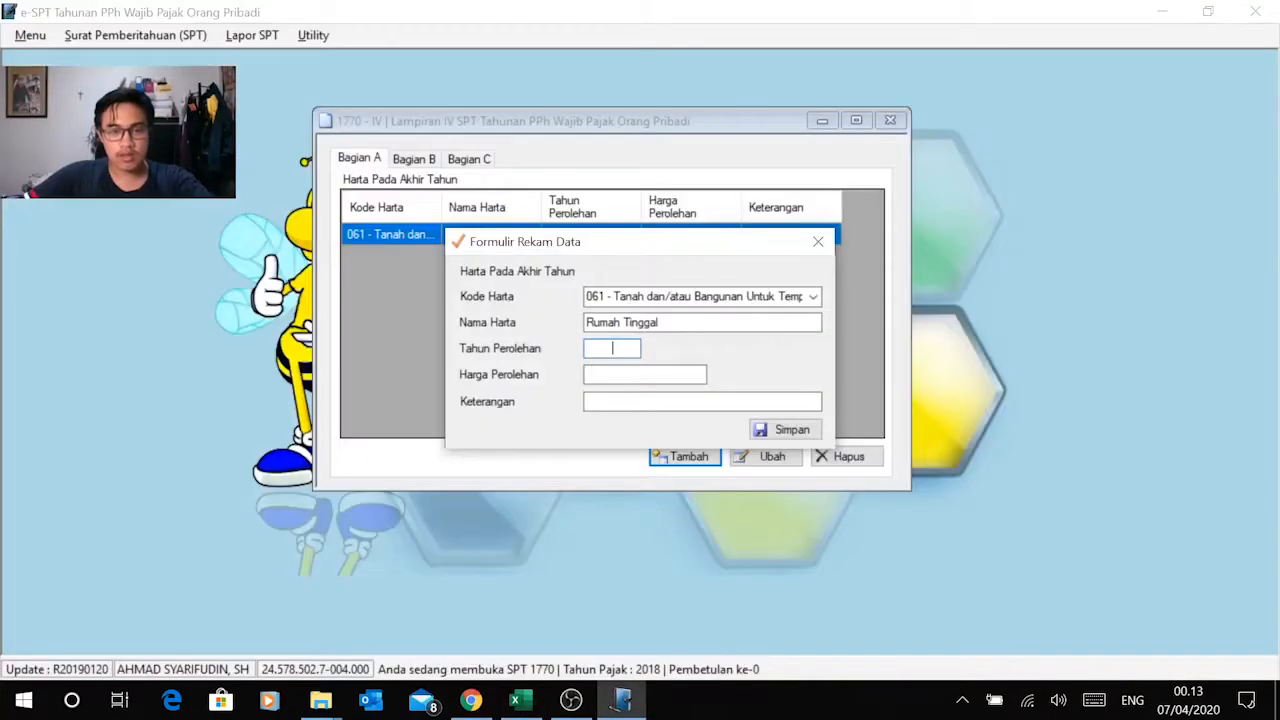
pyautogui.rightClick(620, 347)
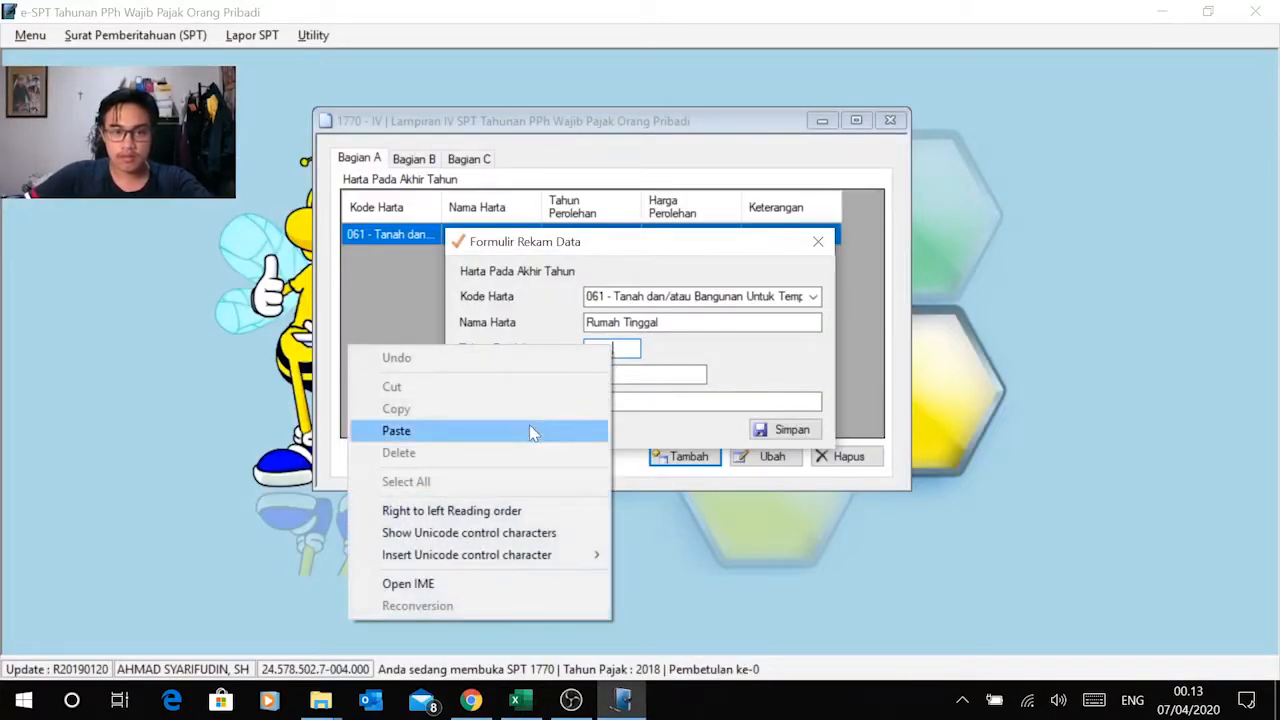
pyautogui.click(531, 432)
pyautogui.press('Tab')
# Step: Copy the house's price 500.000.000 from Excel into Harga Perolehan in e-SPT and save the Rumah Tinggal record
pyautogui.hotkey('alt', 'Tab')
pyautogui.click(379, 387)
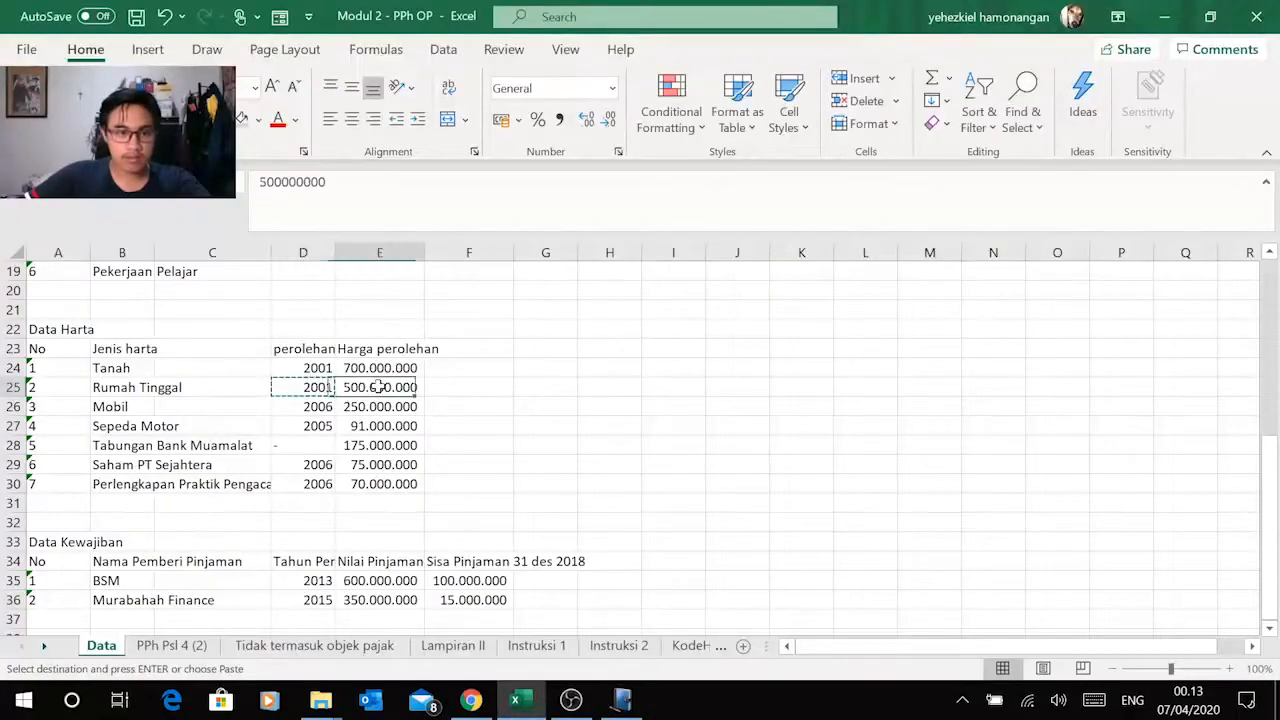
pyautogui.hotkey('ctrl', 'c')
pyautogui.hotkey('alt', 'Tab')
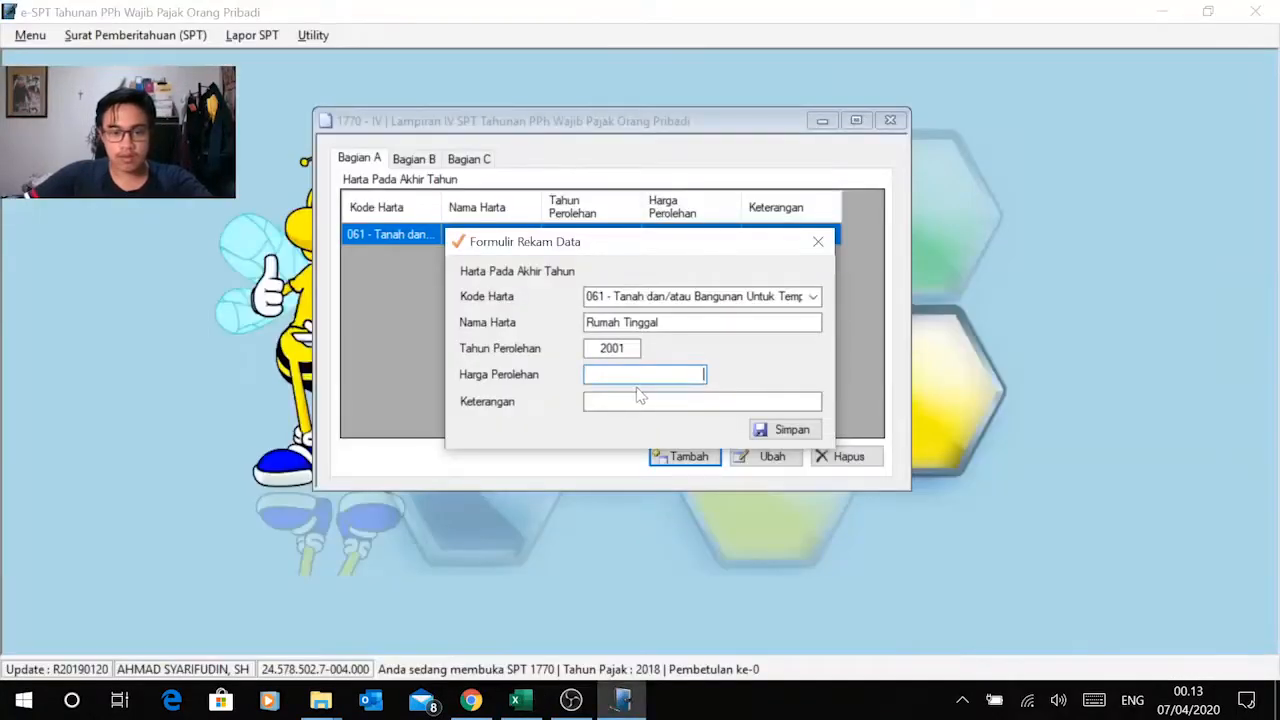
pyautogui.rightClick(680, 374)
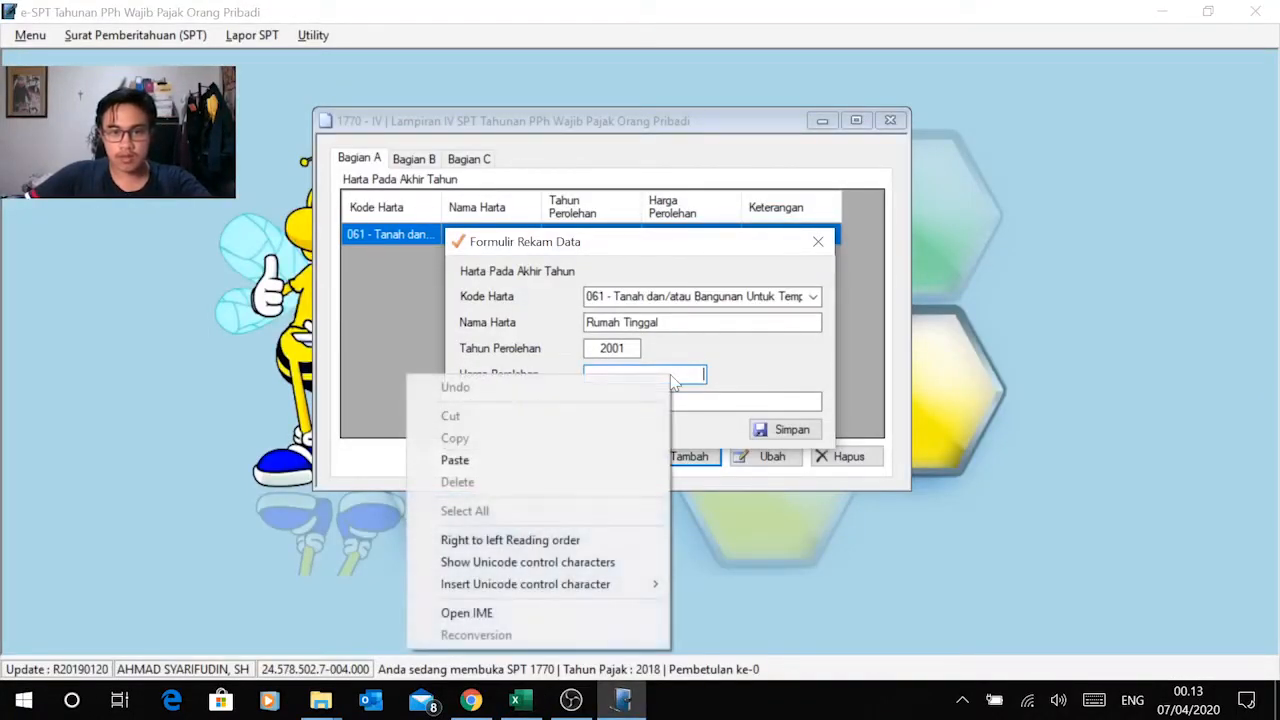
pyautogui.click(576, 462)
pyautogui.press('Tab')
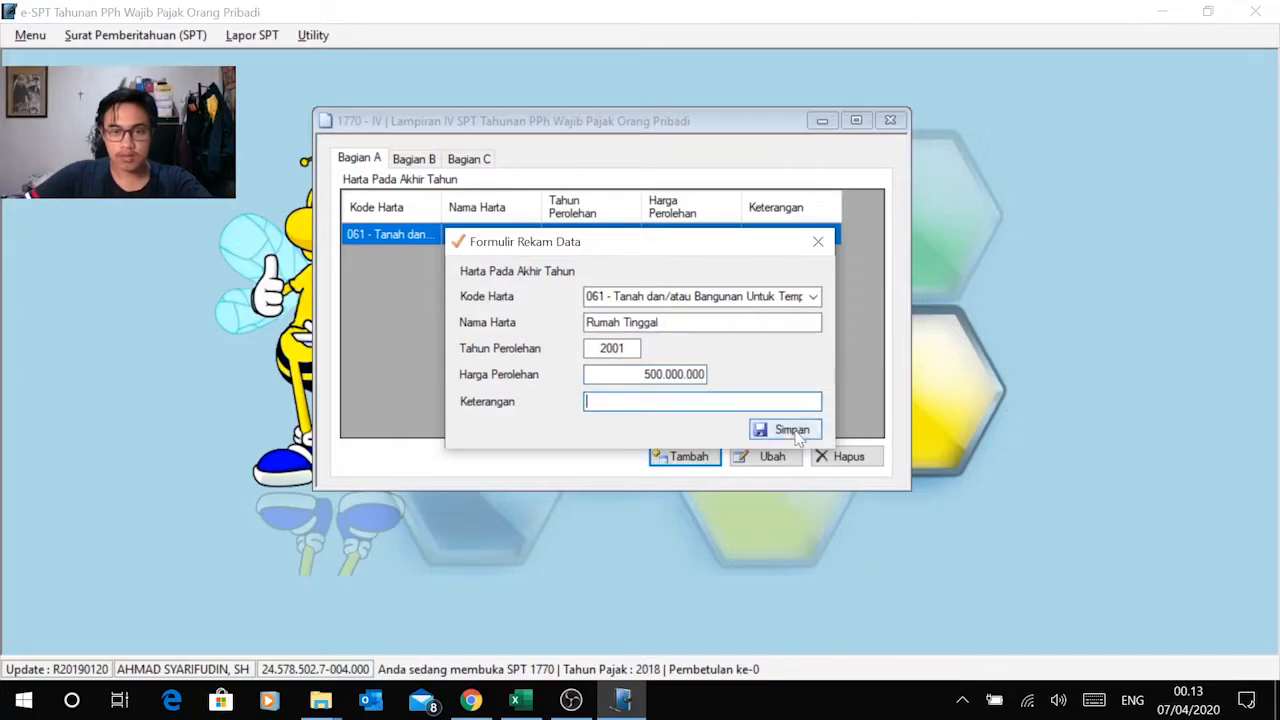
pyautogui.click(792, 430)
pyautogui.click(694, 420)
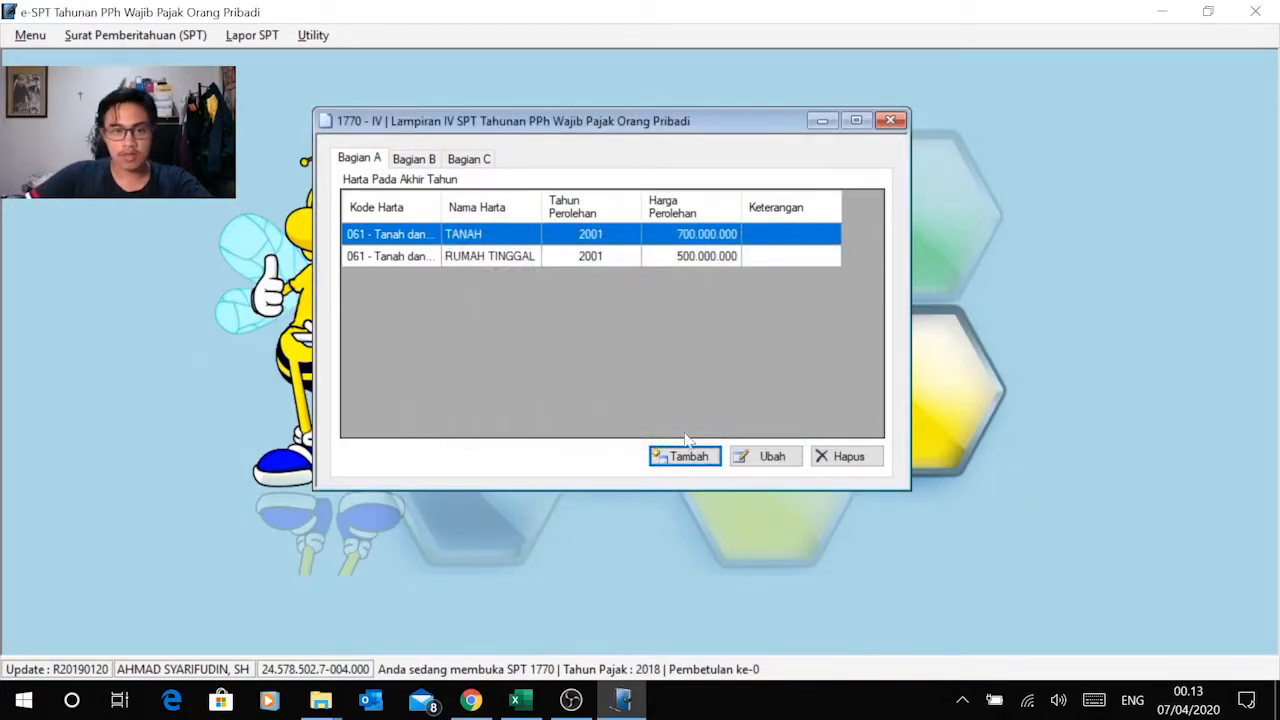
# Step: Add a third asset record in Lampiran IV Bagian A with Kode Harta 043 - Mobil
pyautogui.click(686, 456)
pyautogui.hotkey('alt', 'Tab')
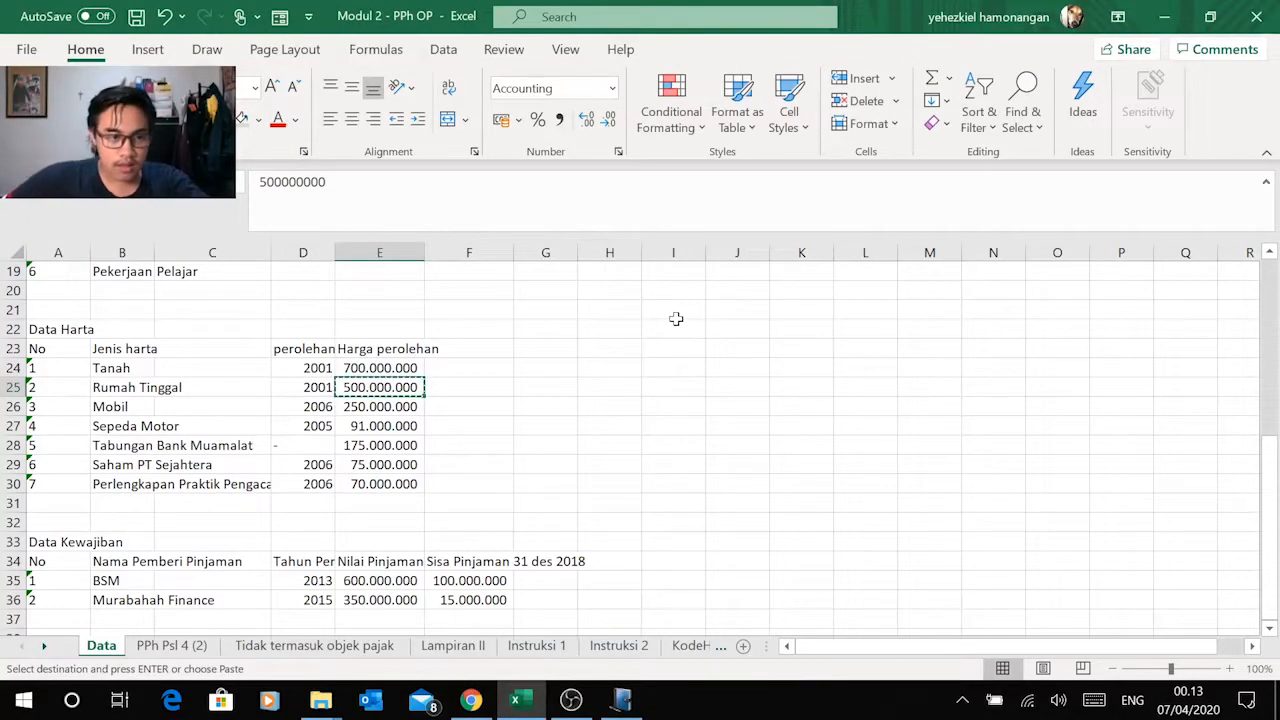
pyautogui.hotkey('alt', 'Tab')
pyautogui.click(813, 296)
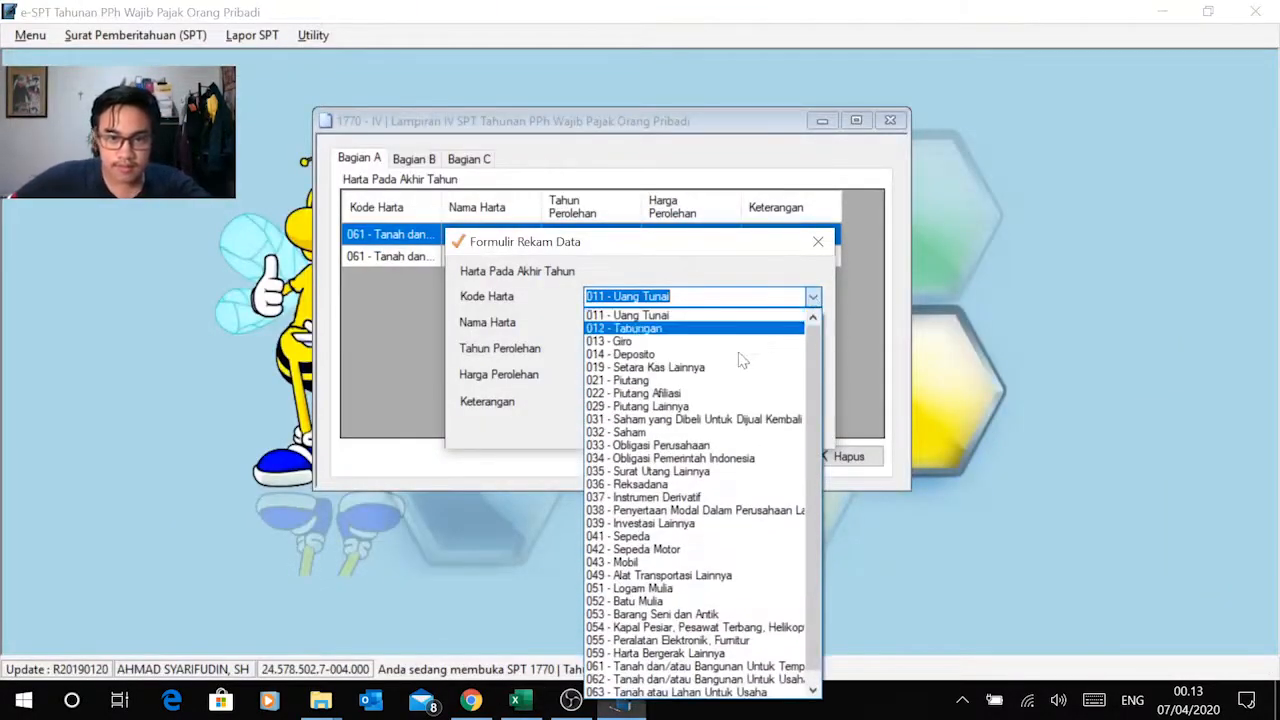
pyautogui.click(660, 562)
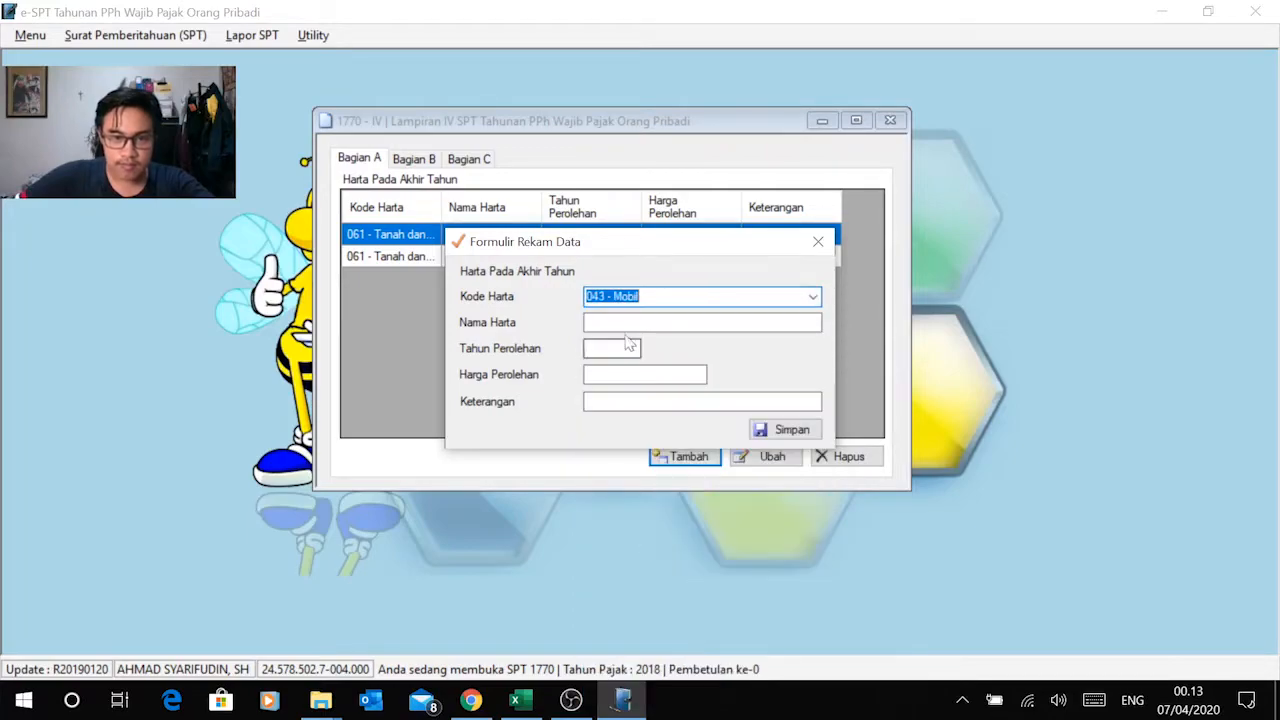
# Step: Copy the car's name Mobil and year 2006 from the Excel asset list into Nama Harta and Tahun Perolehan in e-SPT
pyautogui.hotkey('alt', 'Tab')
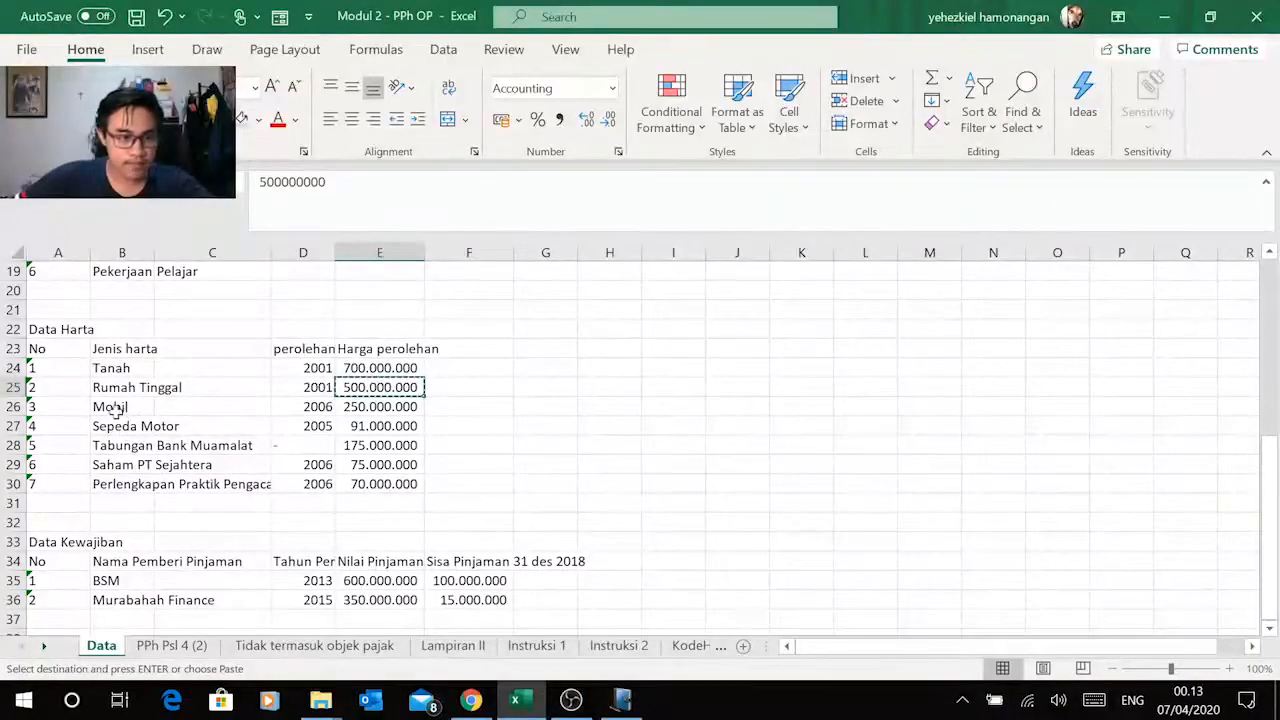
pyautogui.click(110, 407)
pyautogui.hotkey('ctrl', 'c')
pyautogui.hotkey('alt', 'Tab')
pyautogui.hotkey('ctrl', 'v')
pyautogui.hotkey('alt', 'Tab')
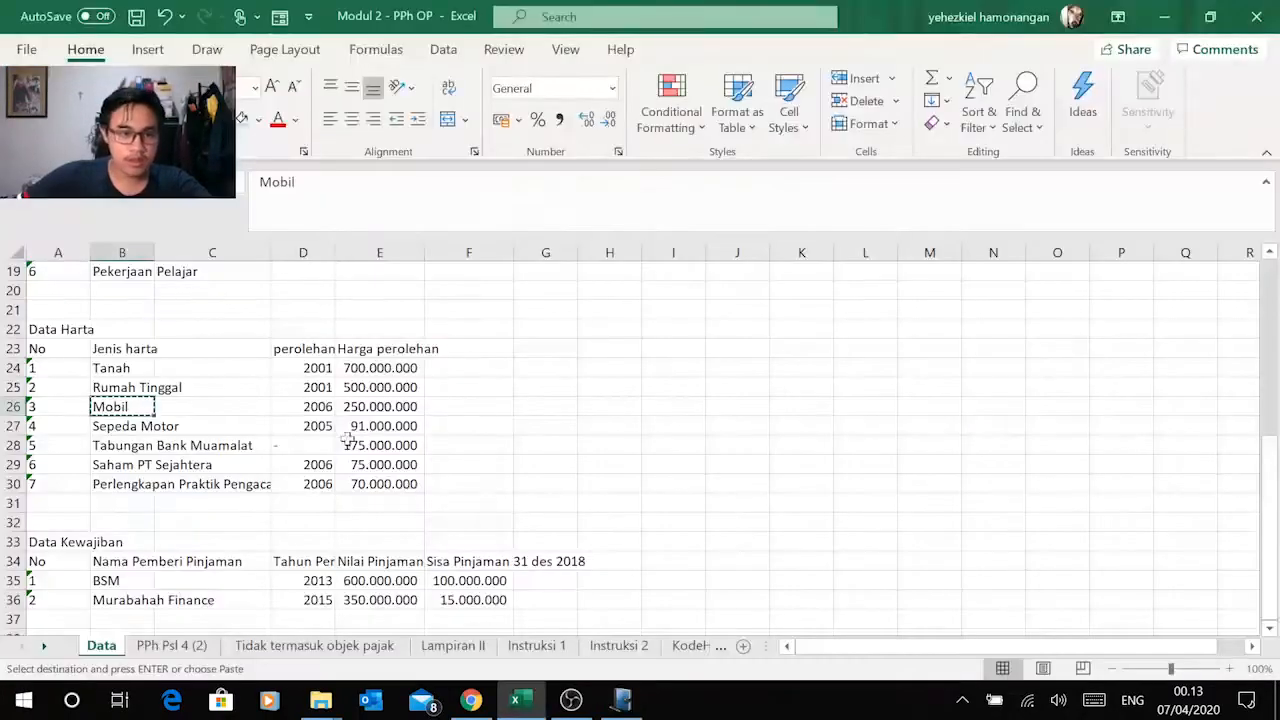
pyautogui.click(318, 406)
pyautogui.hotkey('ctrl', 'c')
pyautogui.hotkey('alt', 'Tab')
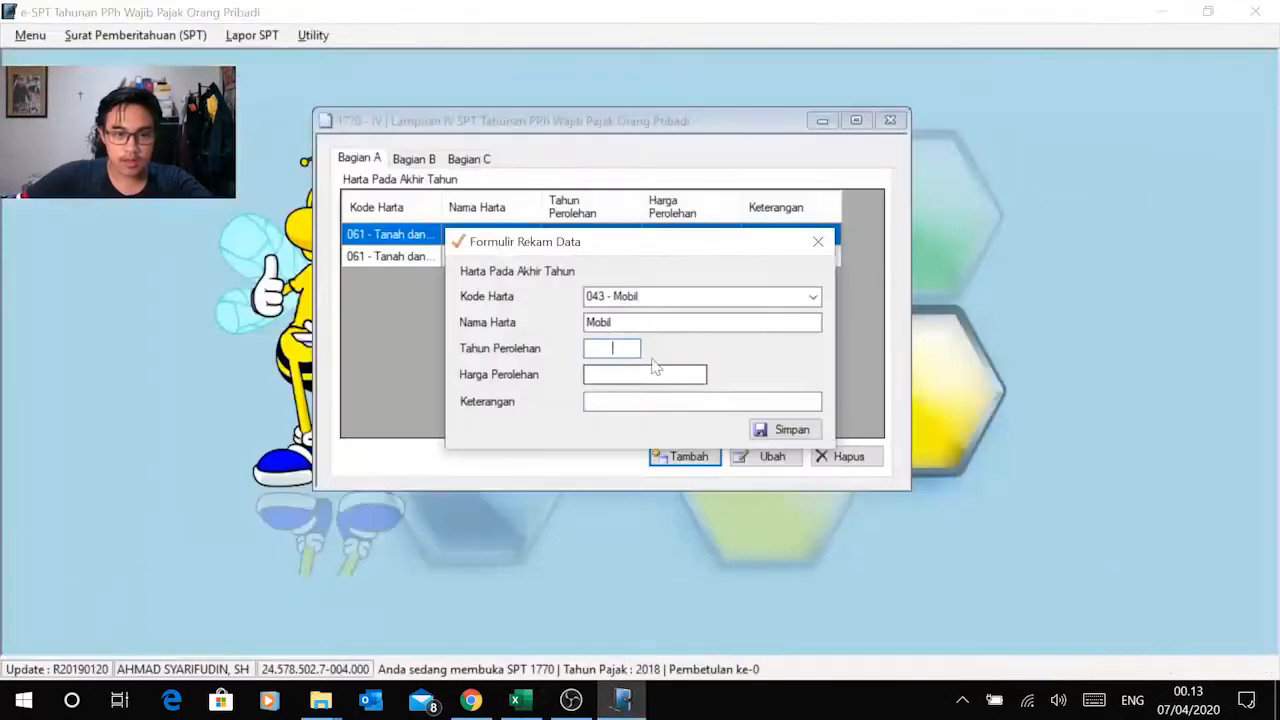
pyautogui.rightClick(622, 344)
pyautogui.click(520, 433)
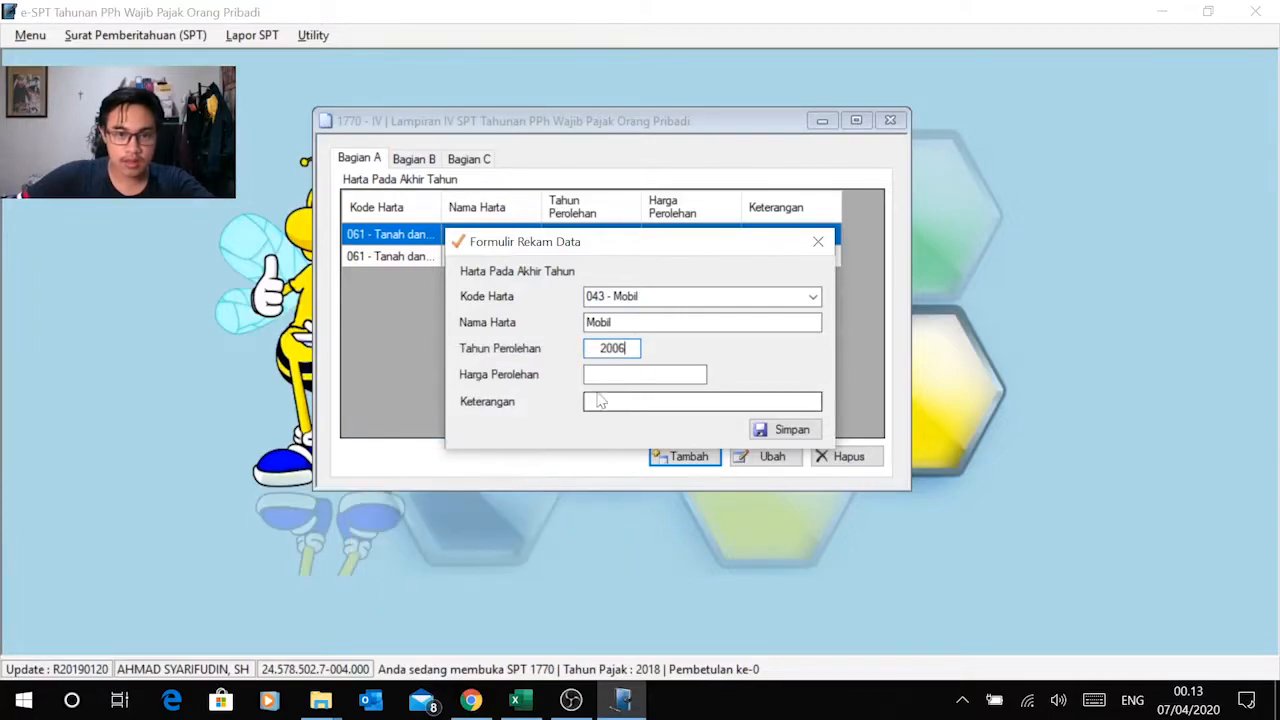
# Step: Copy the car's price 250.000.000 from Excel into Harga Perolehan in e-SPT and save the Mobil record without a Keterangan
pyautogui.hotkey('alt', 'Tab')
pyautogui.click(410, 408)
pyautogui.hotkey('ctrl', 'c')
pyautogui.hotkey('alt', 'Tab')
pyautogui.rightClick(704, 376)
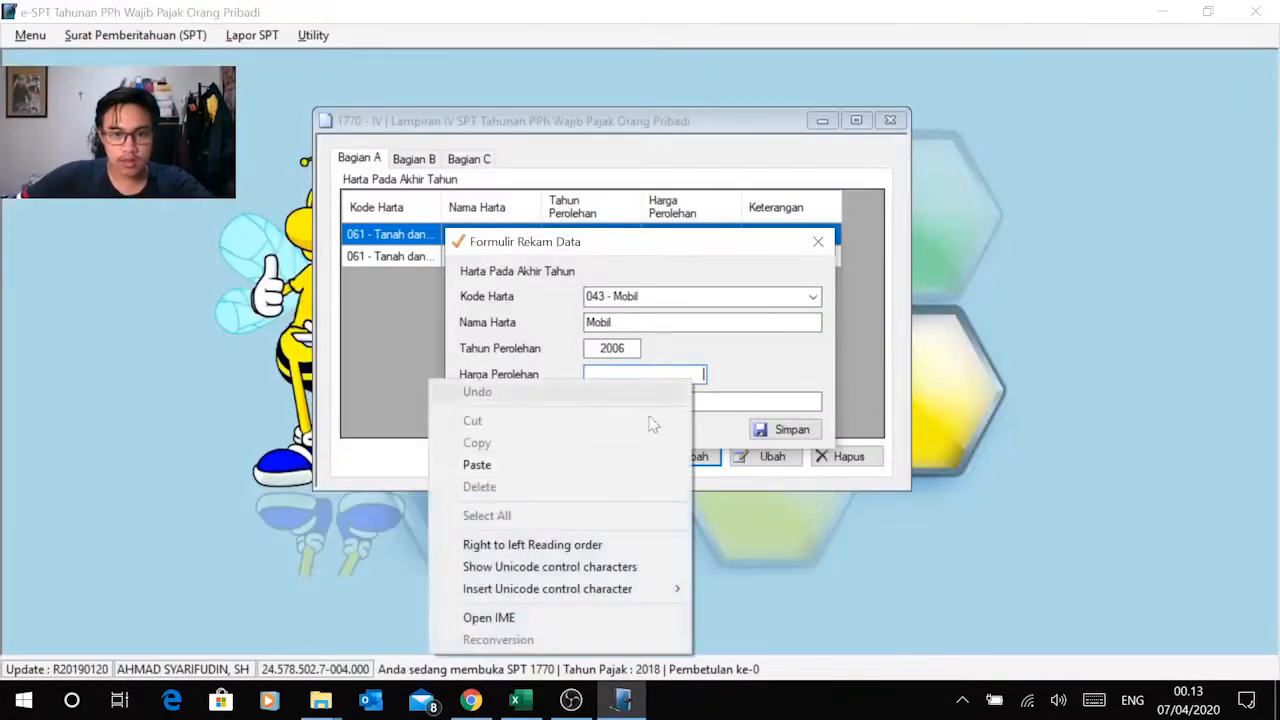
pyautogui.click(583, 466)
pyautogui.click(690, 402)
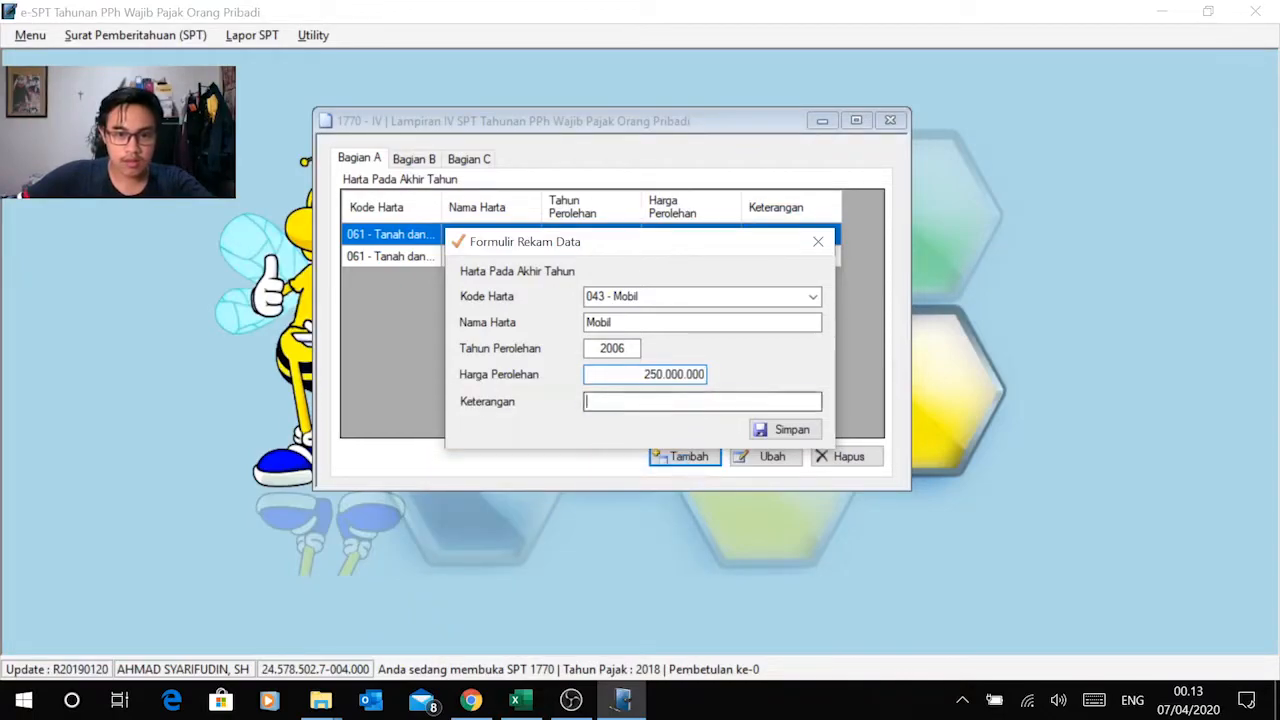
pyautogui.hotkey('alt', 'Tab')
pyautogui.hotkey('alt', 'Tab')
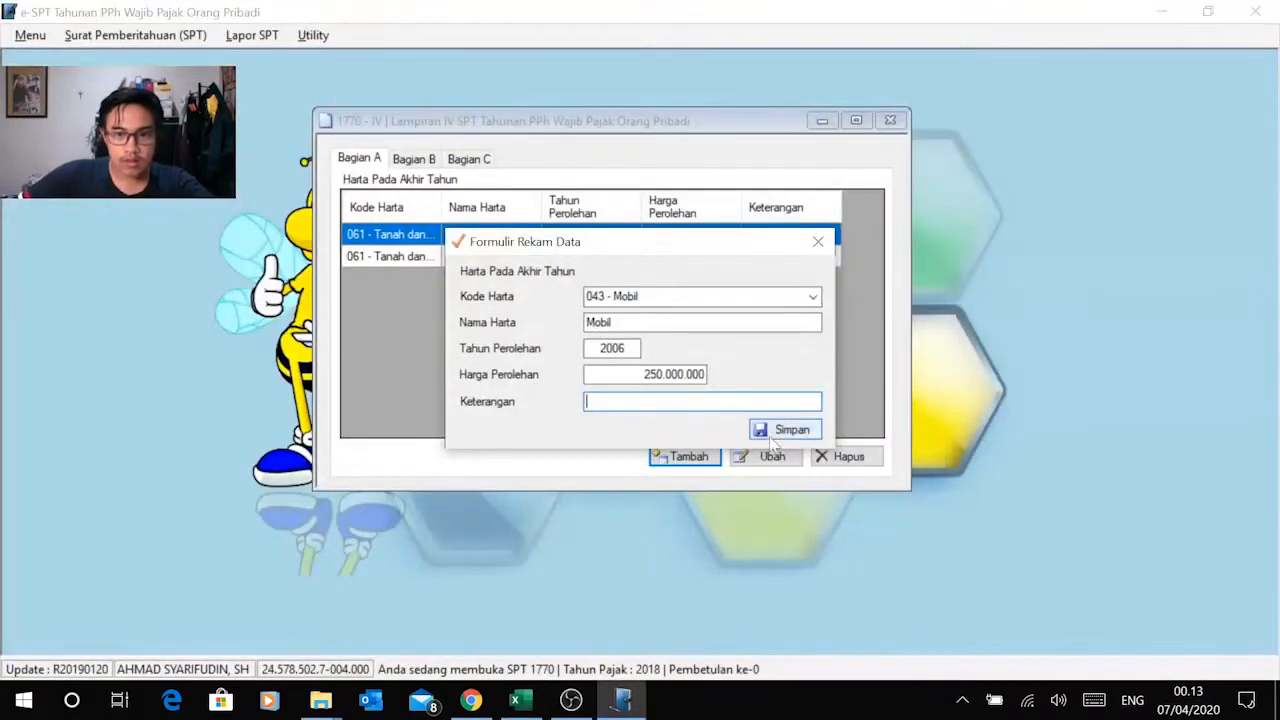
pyautogui.click(785, 430)
pyautogui.click(692, 418)
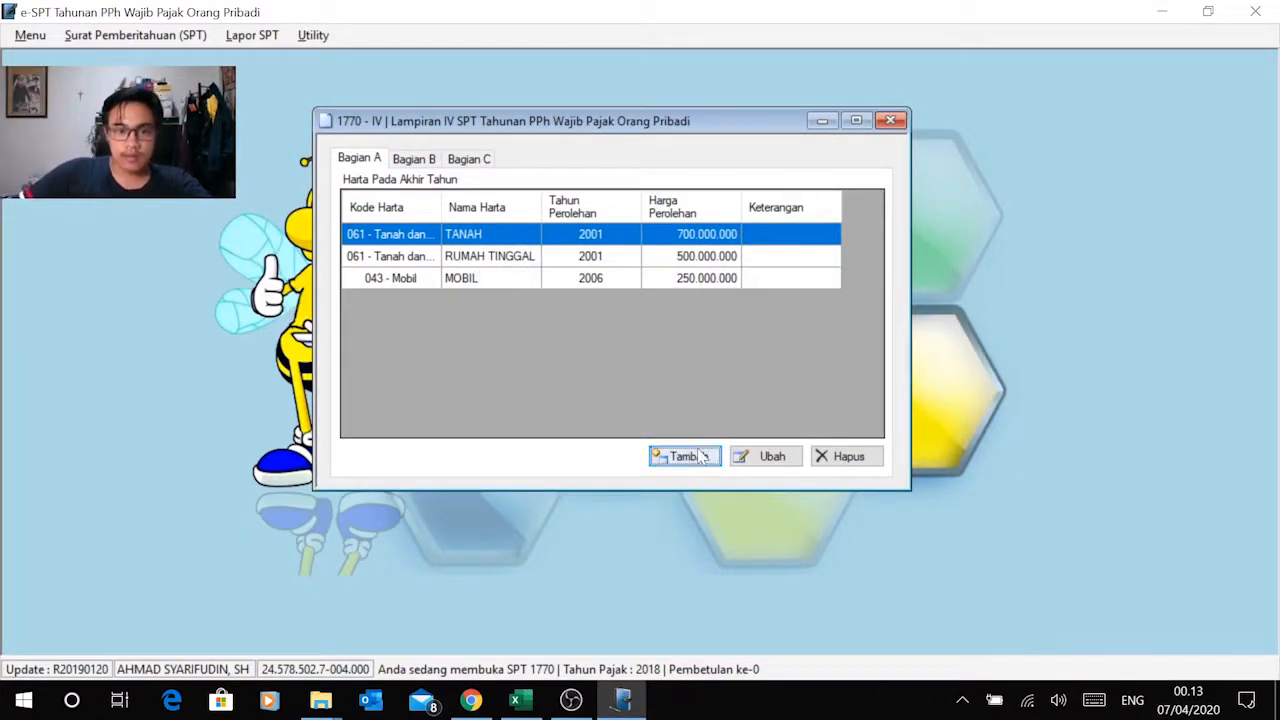
# Step: Add a fourth asset record for the motorcycle in the Excel list, with Kode Harta 042 - Sepeda Motor
pyautogui.click(682, 455)
pyautogui.hotkey('alt', 'Tab')
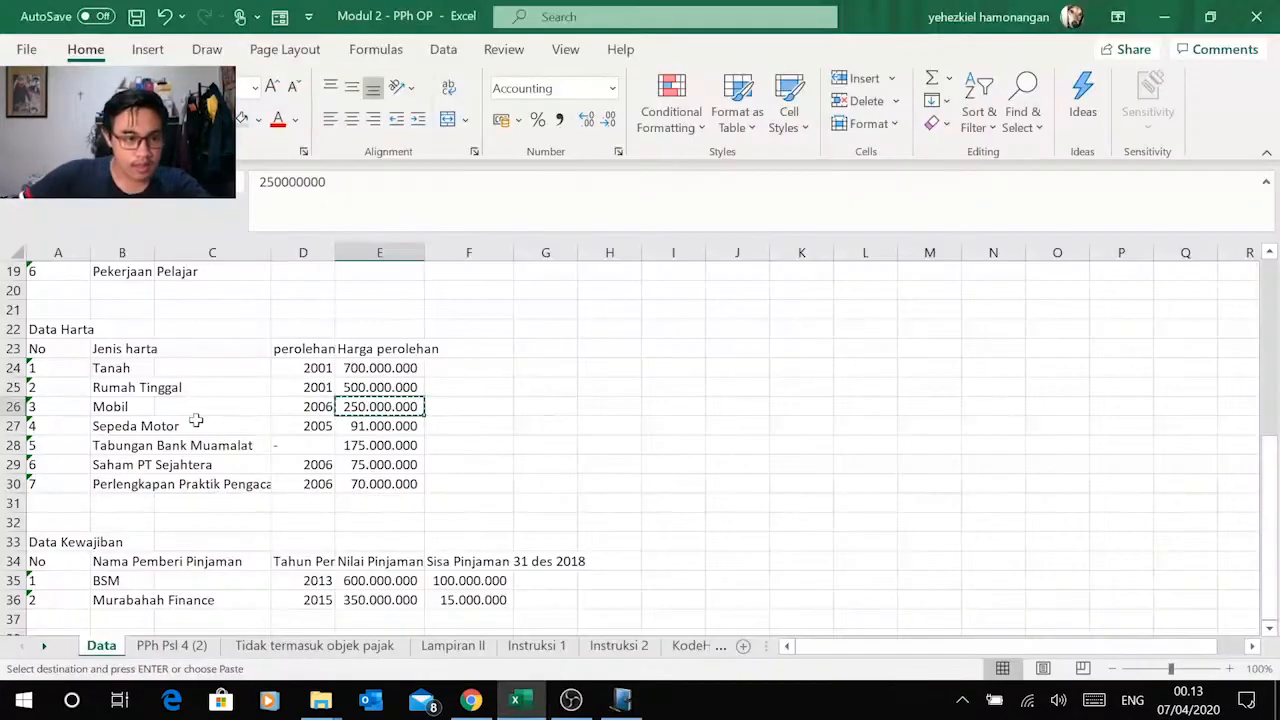
pyautogui.click(108, 430)
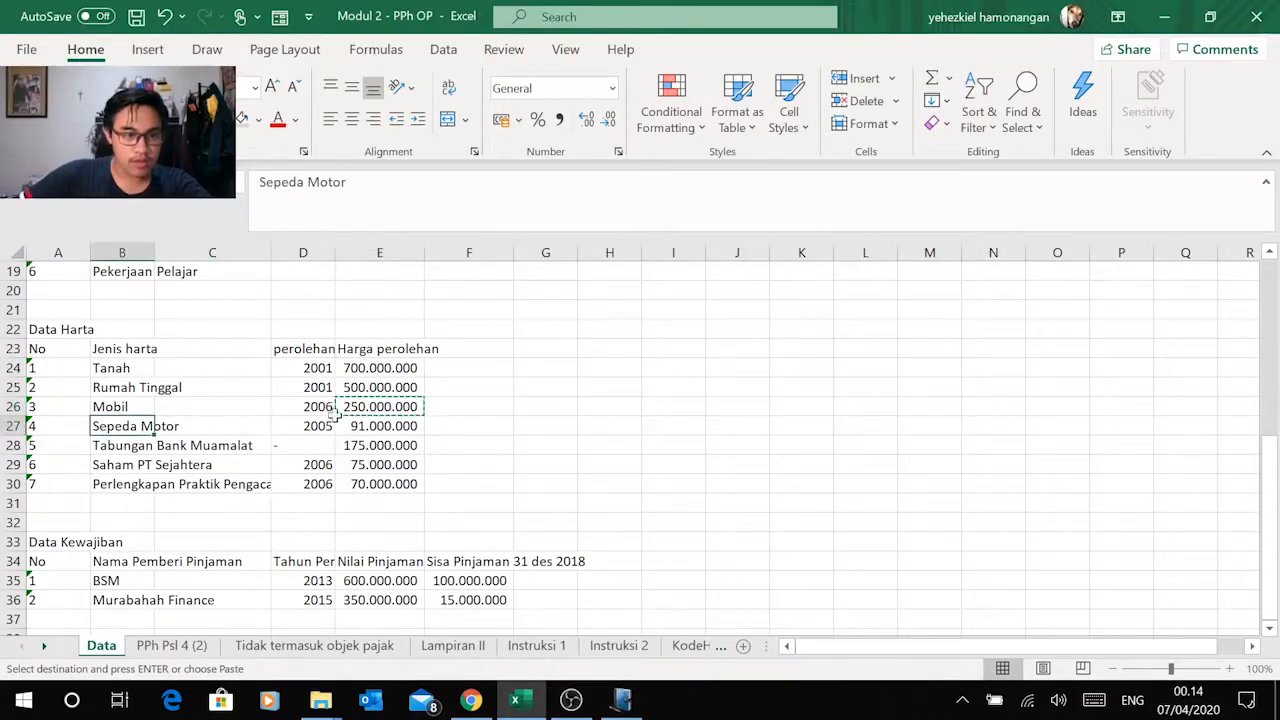
pyautogui.hotkey('alt', 'Tab')
pyautogui.click(813, 297)
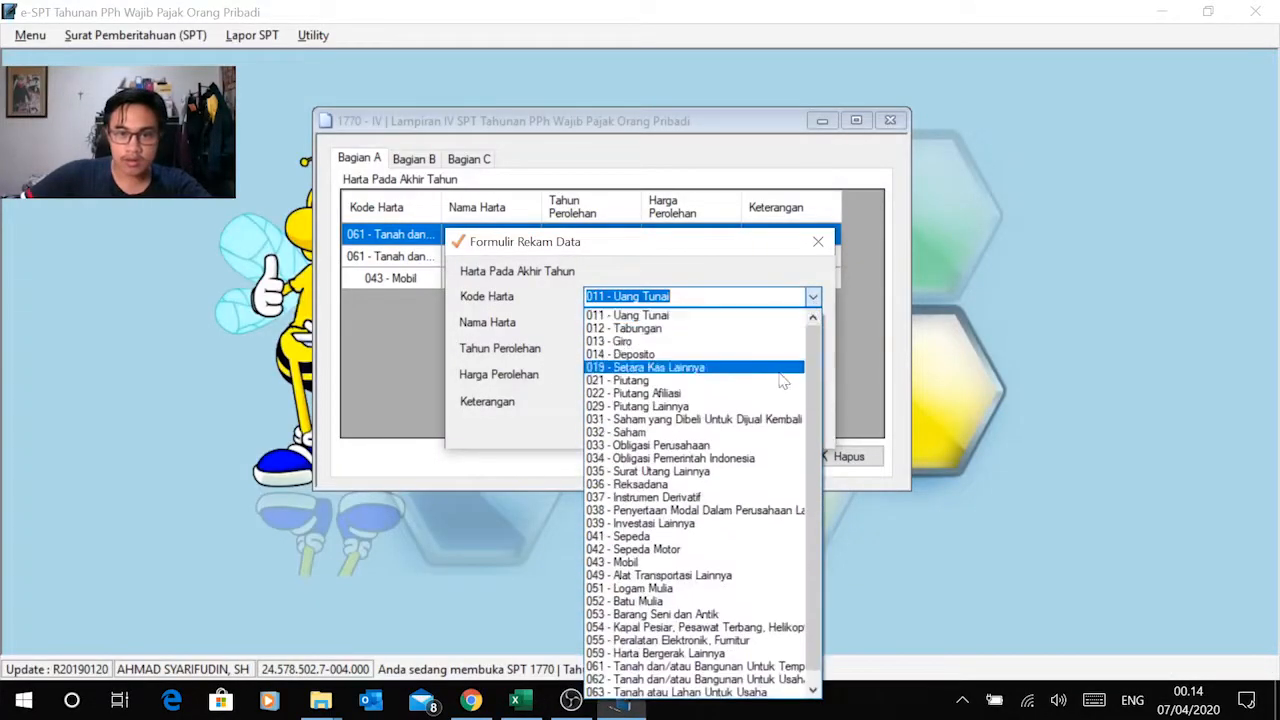
pyautogui.click(731, 548)
# Step: Copy the name Sepeda Motor and year 2005 from Excel into the record's Nama Harta and Tahun Perolehan in e-SPT
pyautogui.hotkey('alt', 'Tab')
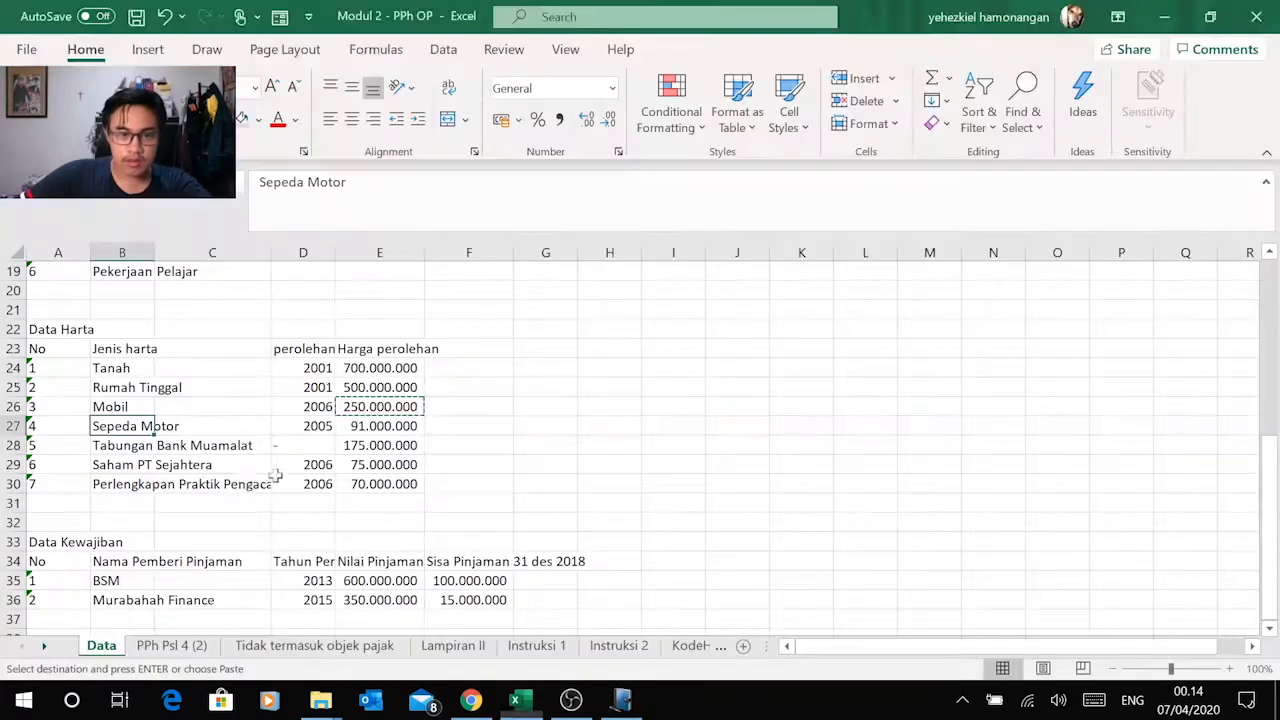
pyautogui.hotkey('ctrl', 'c')
pyautogui.hotkey('alt', 'Tab')
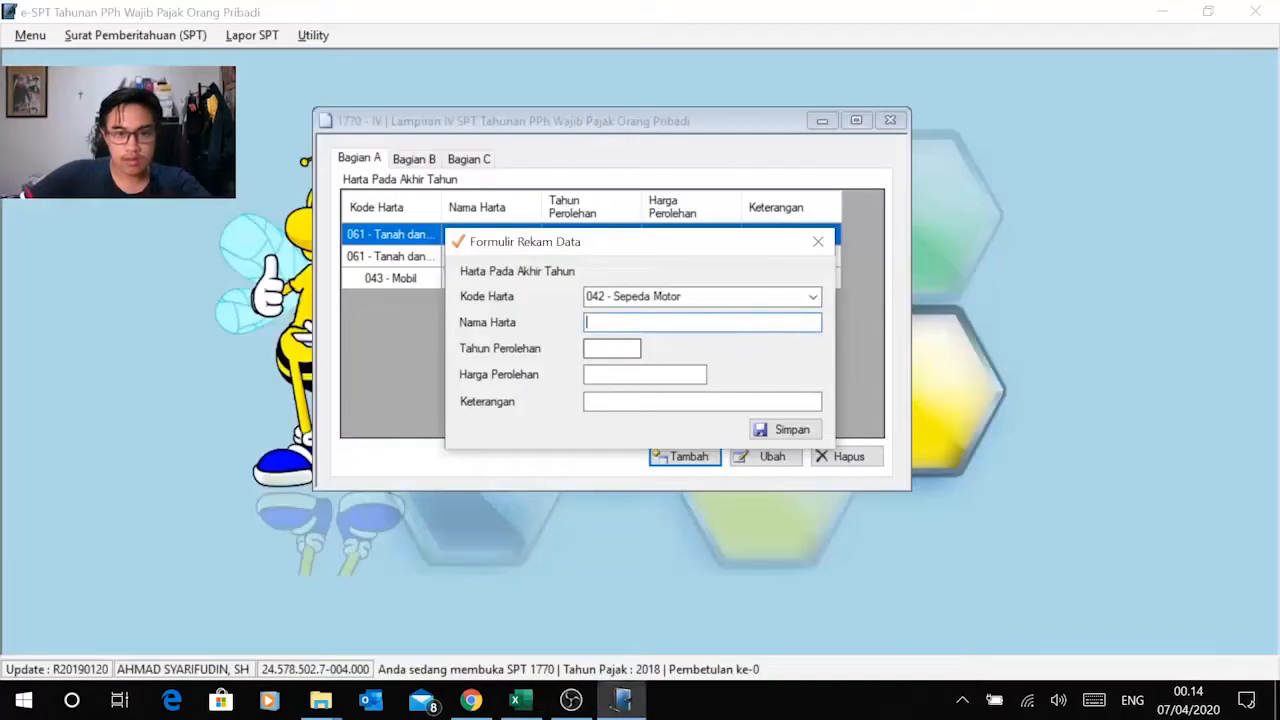
pyautogui.hotkey('ctrl', 'v')
pyautogui.hotkey('alt', 'Tab')
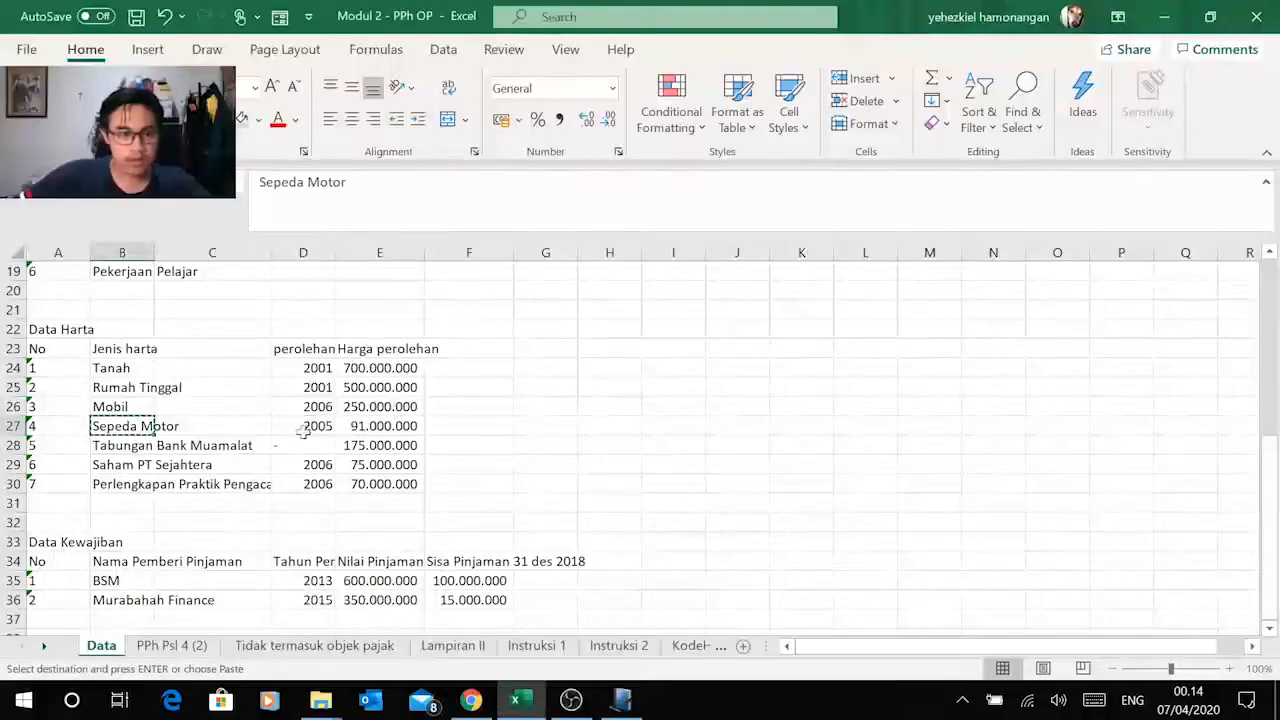
pyautogui.click(325, 426)
pyautogui.hotkey('ctrl', 'c')
pyautogui.hotkey('alt', 'Tab')
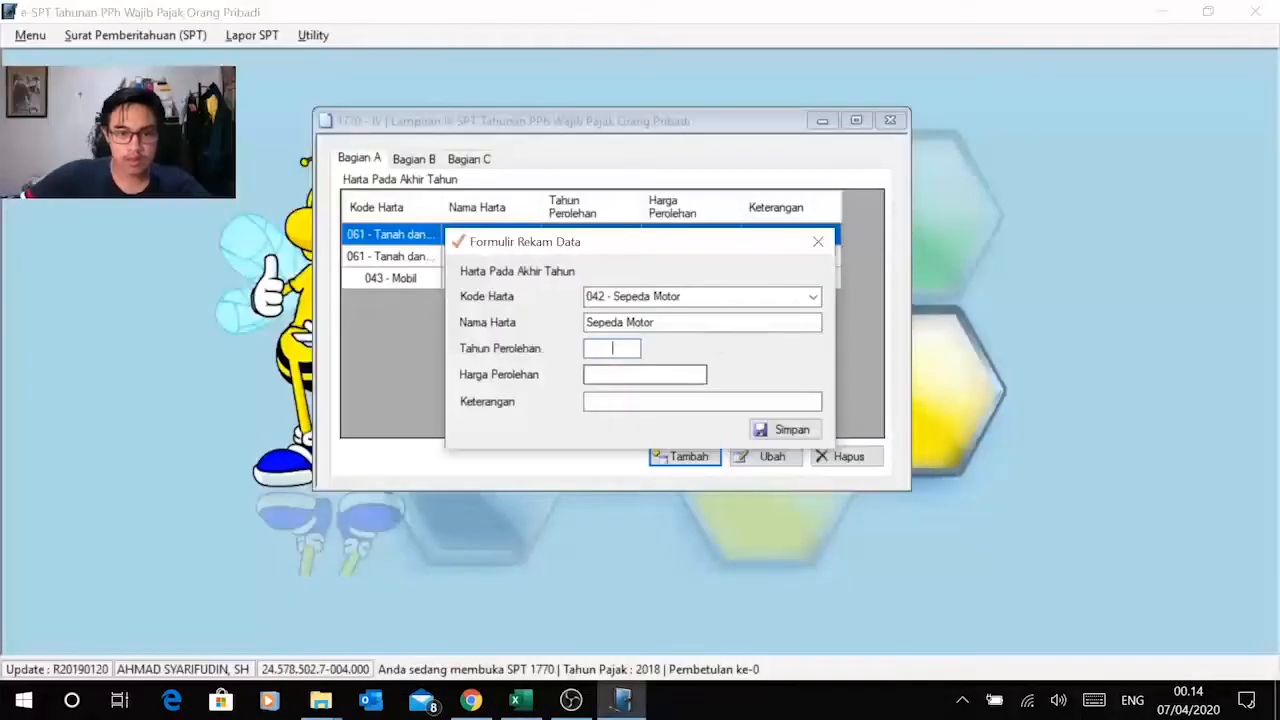
pyautogui.rightClick(617, 360)
pyautogui.click(533, 432)
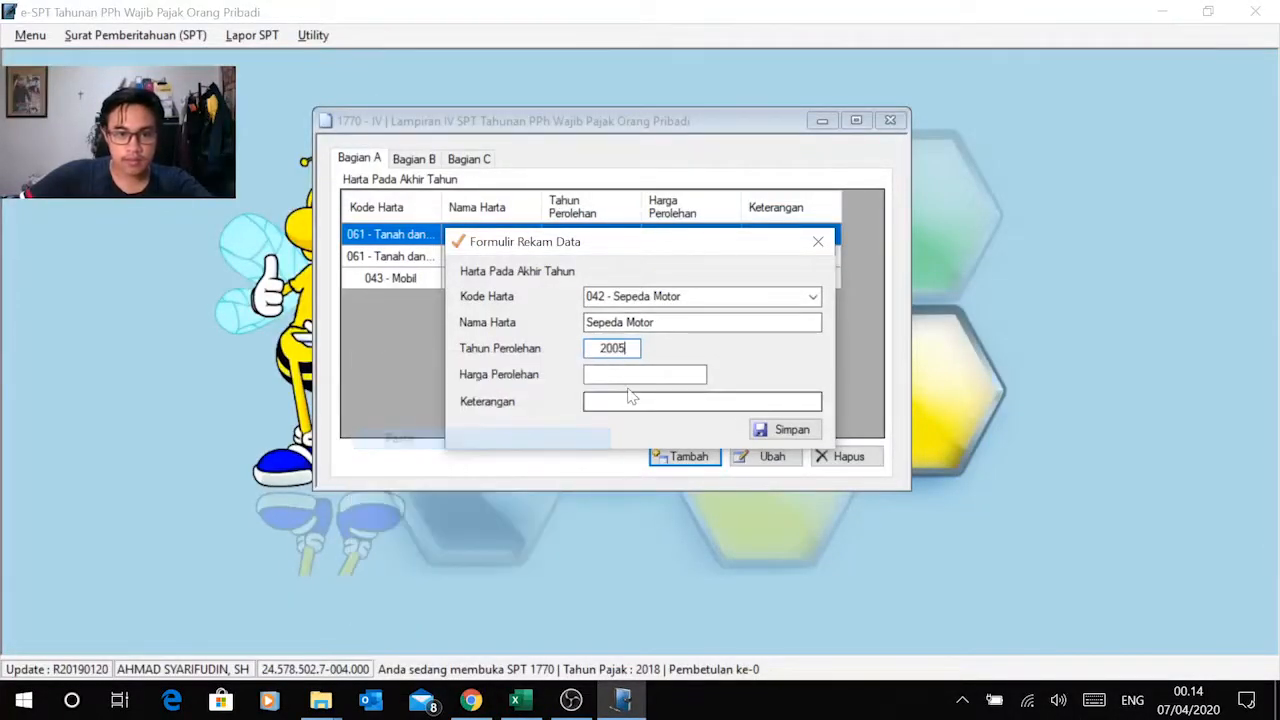
# Step: Copy the motorcycle's price 91.000.000 from Excel into Harga Perolehan in e-SPT and save the Sepeda Motor record
pyautogui.hotkey('alt', 'Tab')
pyautogui.click(410, 427)
pyautogui.hotkey('ctrl', 'c')
pyautogui.hotkey('alt', 'Tab')
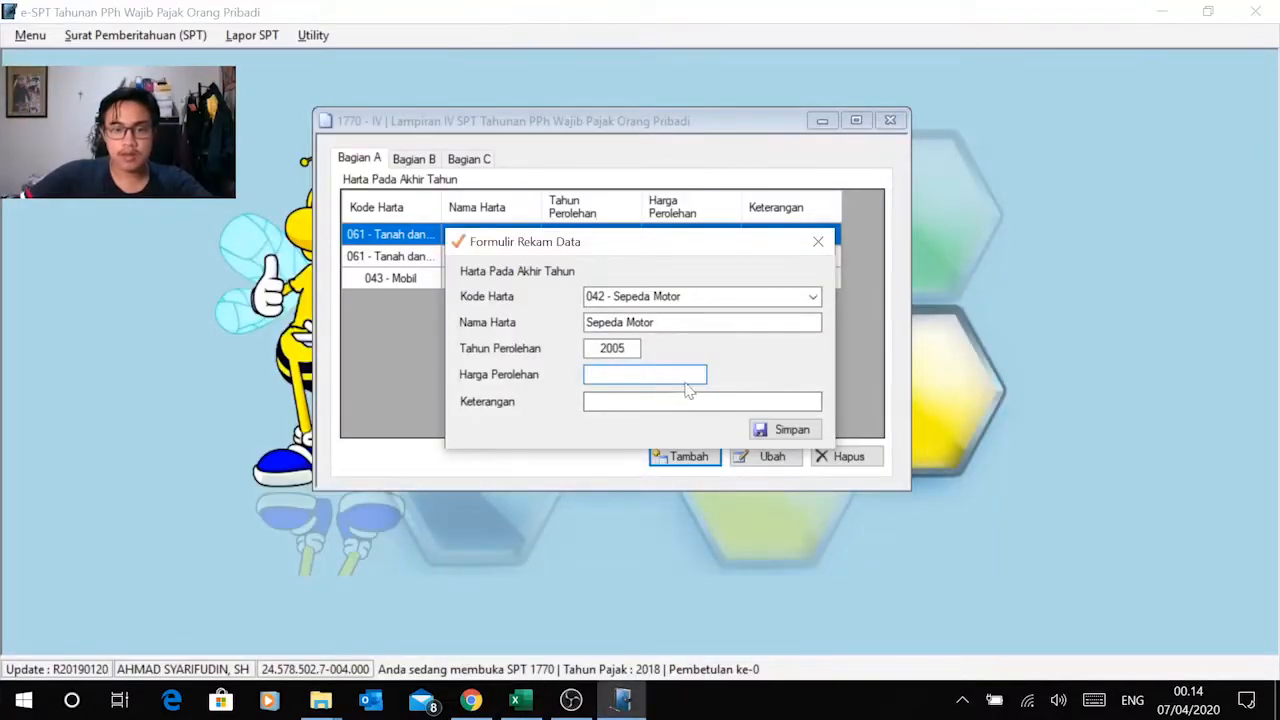
pyautogui.rightClick(600, 375)
pyautogui.click(546, 454)
pyautogui.press('Tab')
pyautogui.click(786, 430)
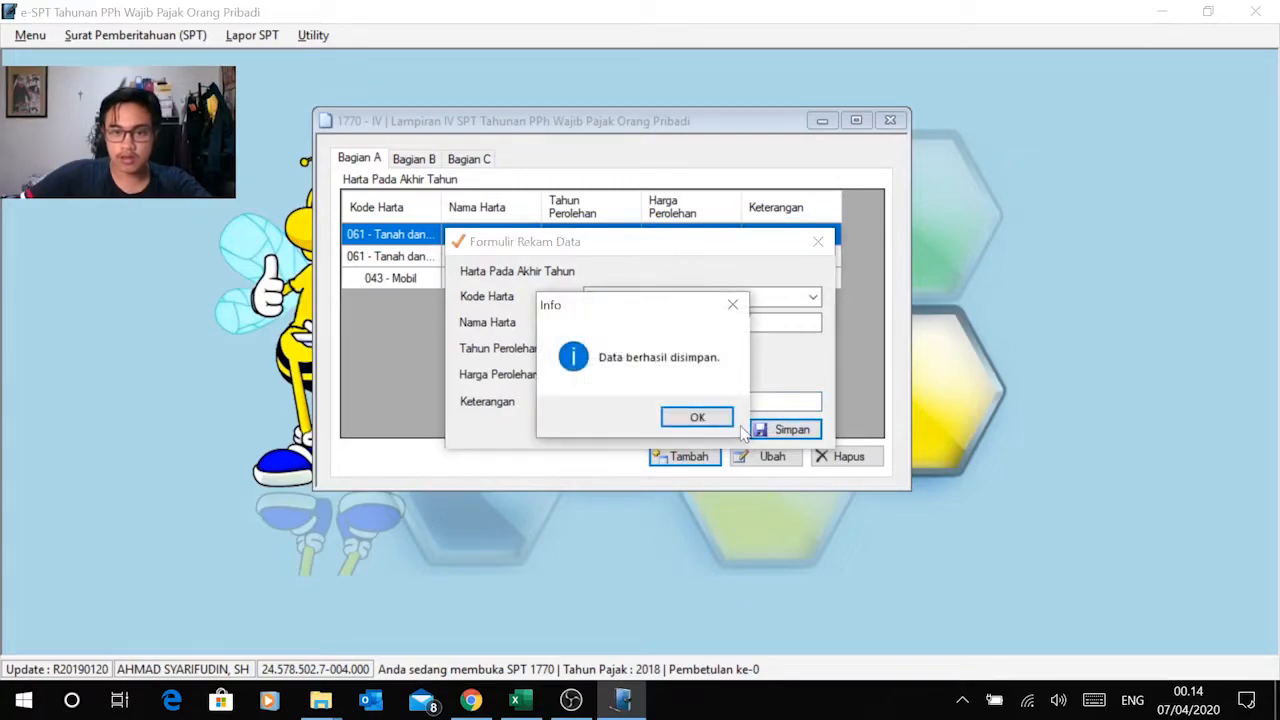
pyautogui.click(678, 422)
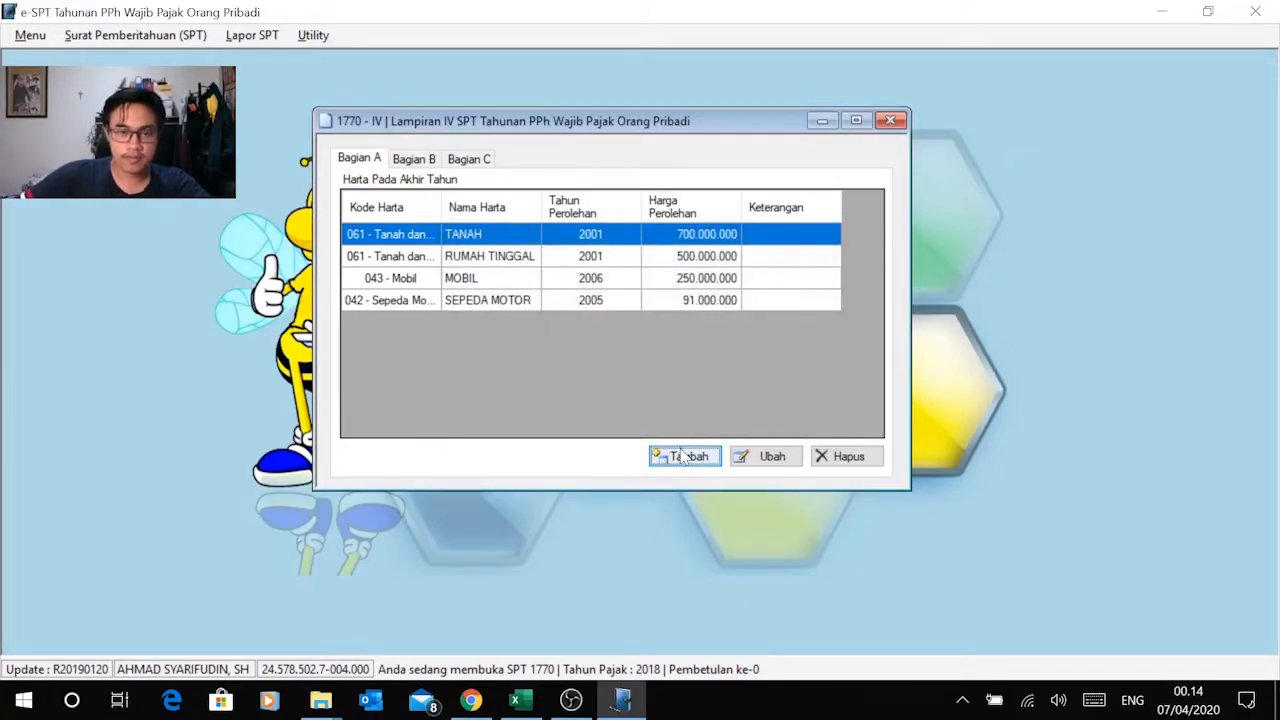
# Step: Add a fifth asset record with Kode Harta 012 - Tabungan for the savings listed in Excel
pyautogui.click(683, 456)
pyautogui.hotkey('alt', 'Tab')
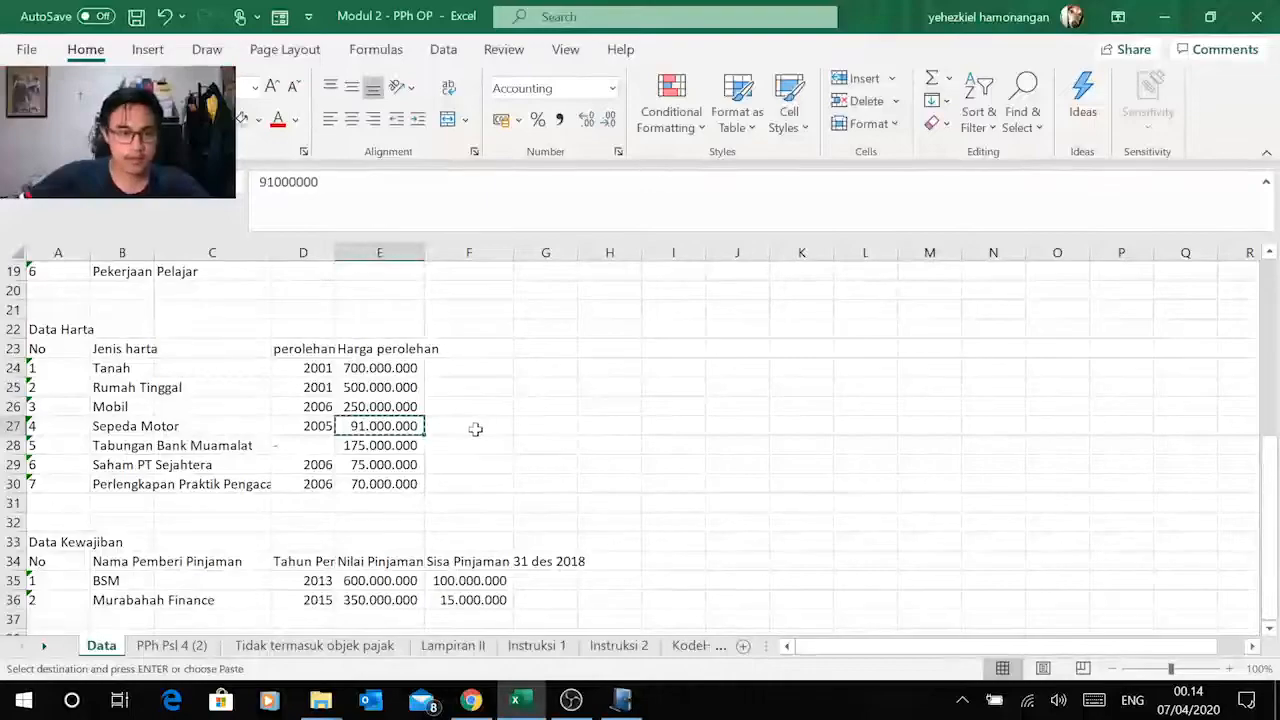
pyautogui.hotkey('alt', 'Tab')
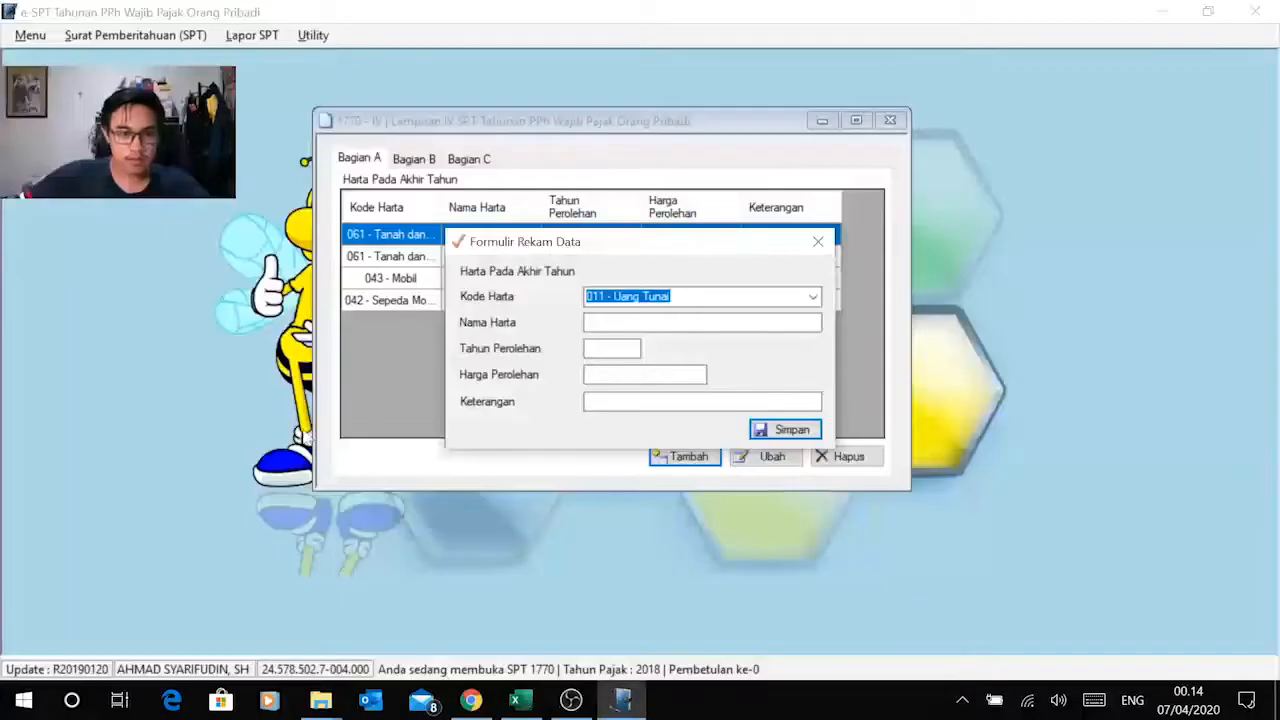
pyautogui.click(811, 297)
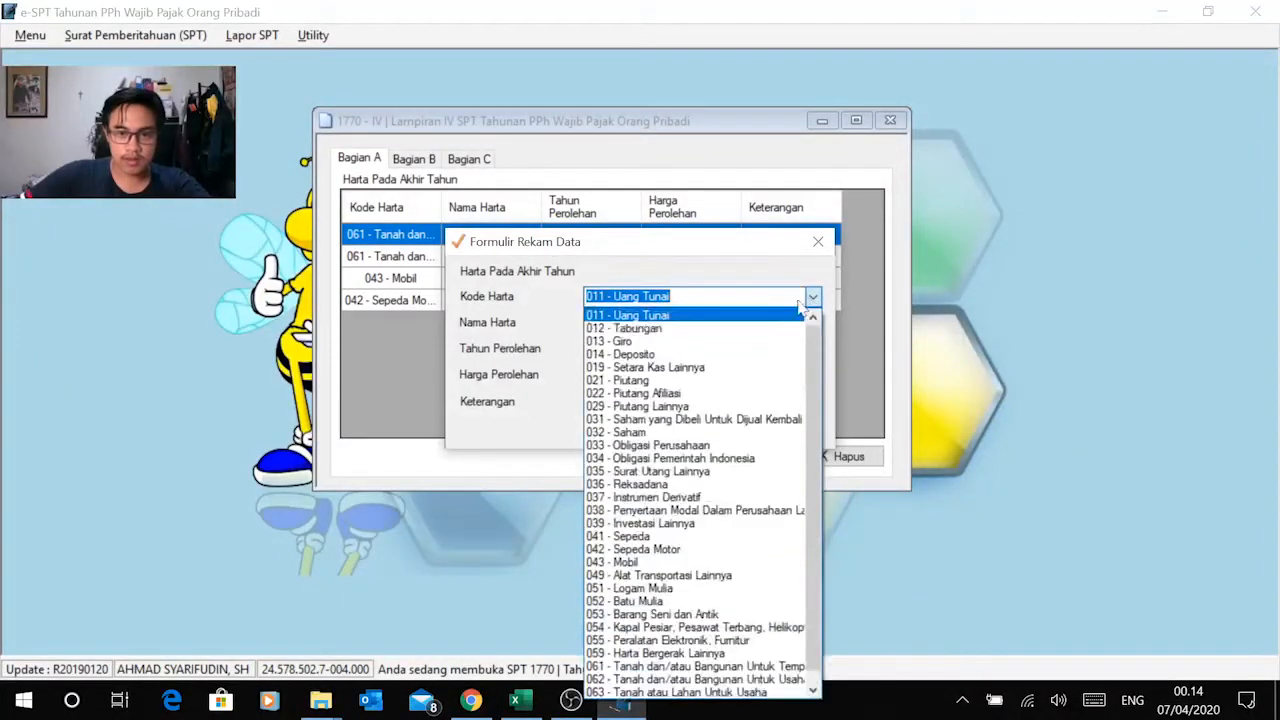
pyautogui.click(705, 329)
pyautogui.press('Tab')
# Step: Copy the name Tabungan Bank Muamalat from the Excel asset list into the record's Nama Harta in e-SPT
pyautogui.hotkey('alt', 'Tab')
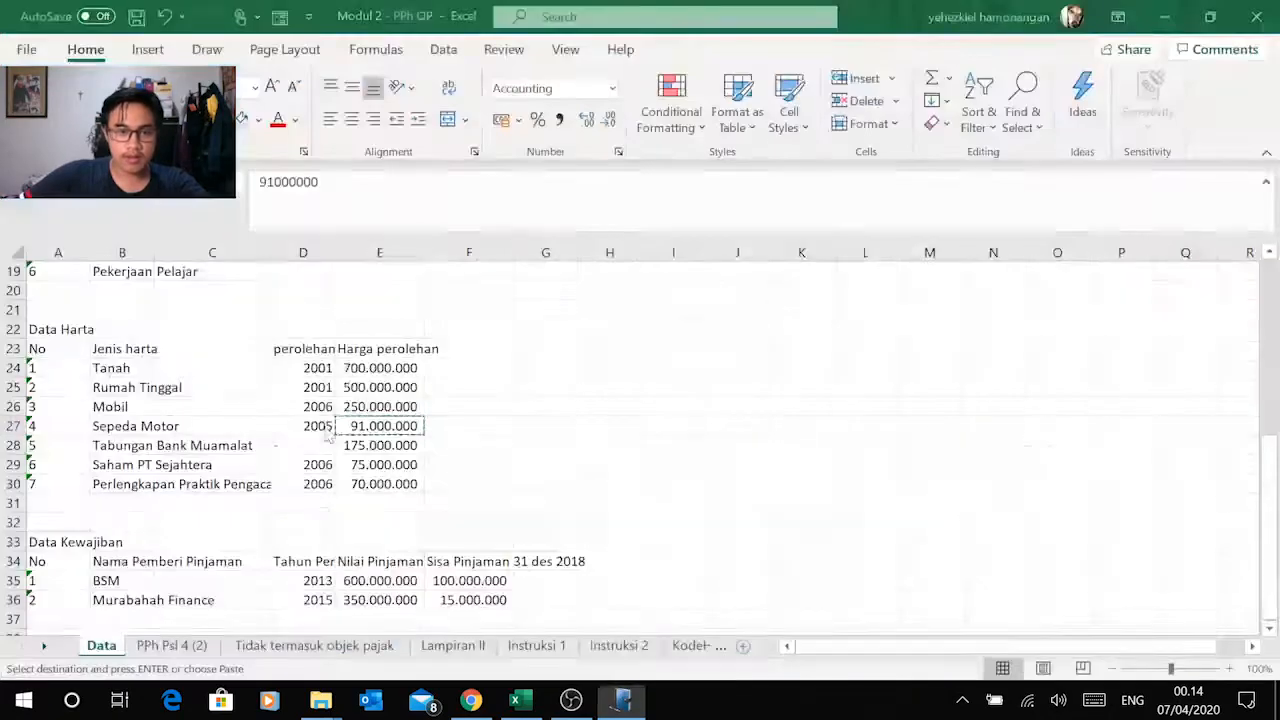
pyautogui.click(150, 446)
pyautogui.hotkey('ctrl', 'c')
pyautogui.hotkey('alt', 'Tab')
pyautogui.hotkey('ctrl', 'v')
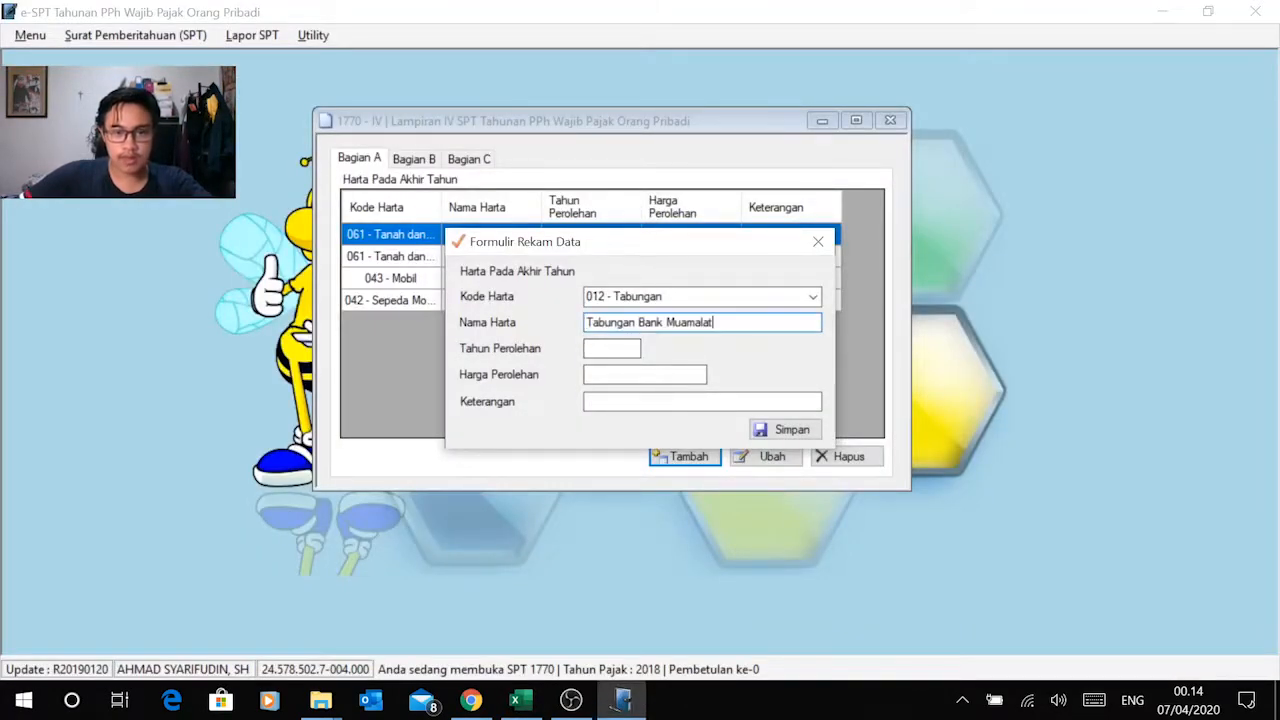
# Step: Check the savings' acquisition year in Excel and set the record's Tahun Perolehan to 2018 in e-SPT
pyautogui.hotkey('alt', 'Tab')
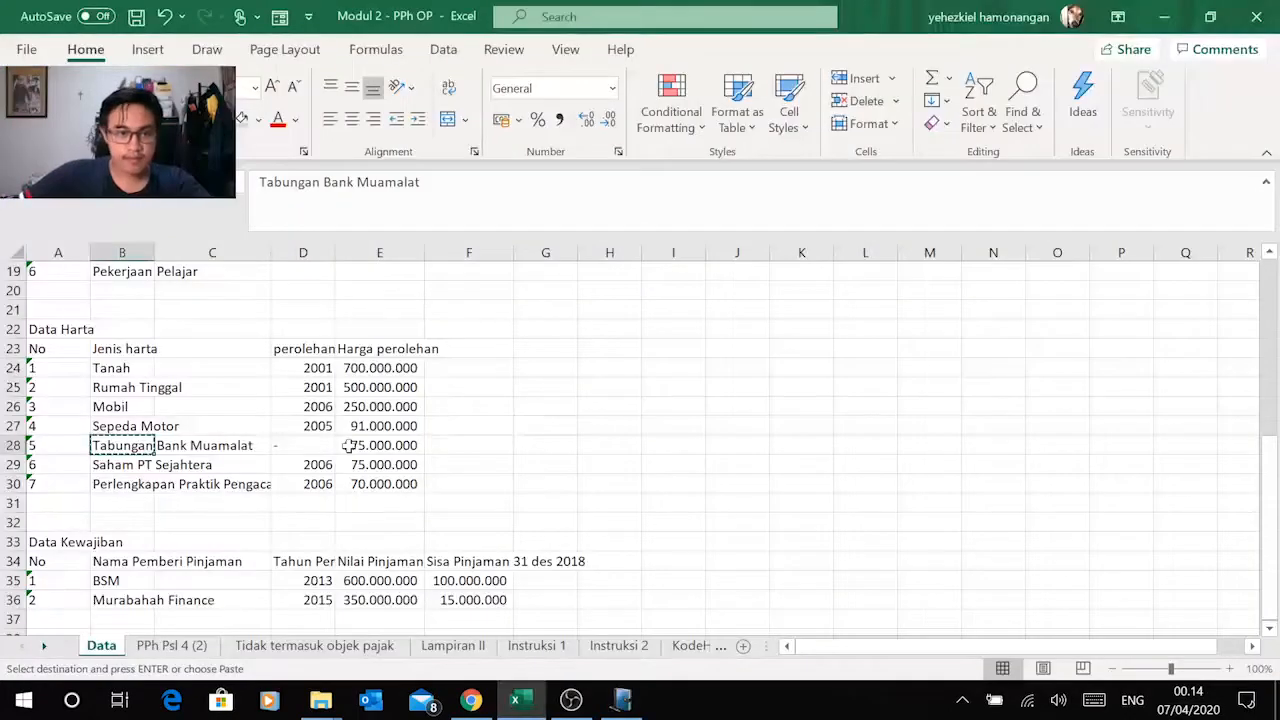
pyautogui.click(318, 445)
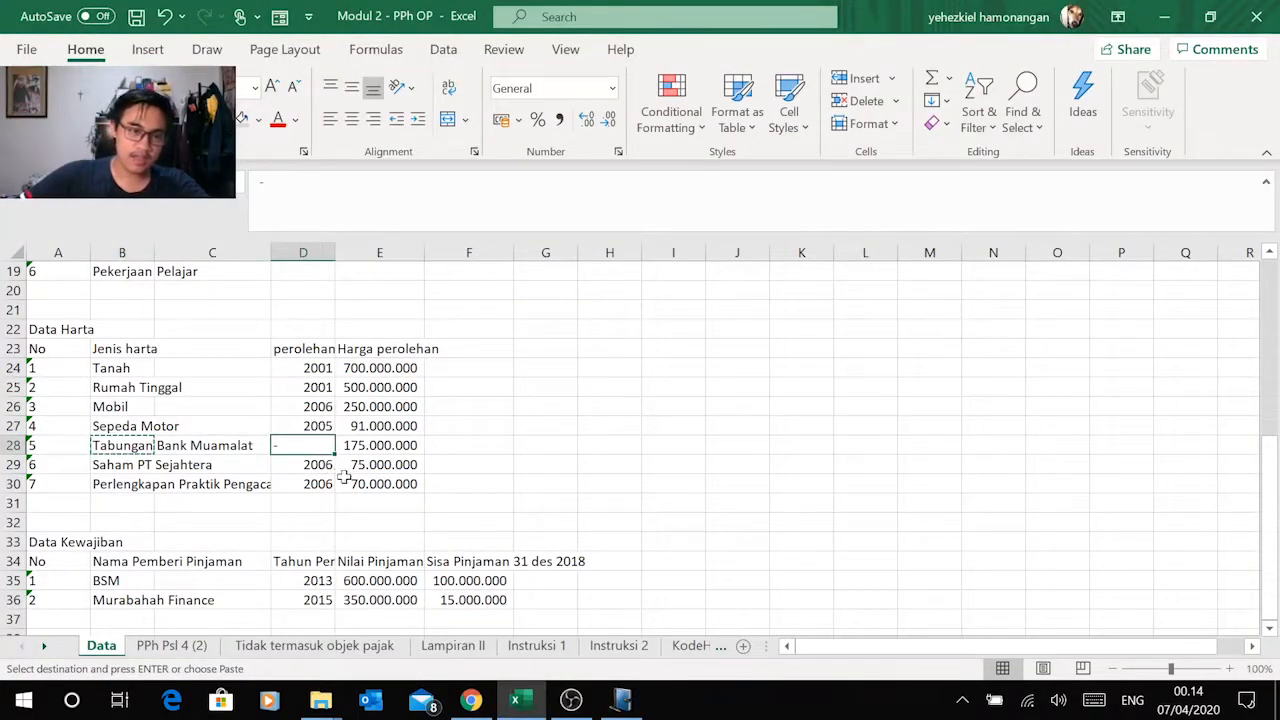
pyautogui.hotkey('alt', 'Tab')
pyautogui.press('Tab')
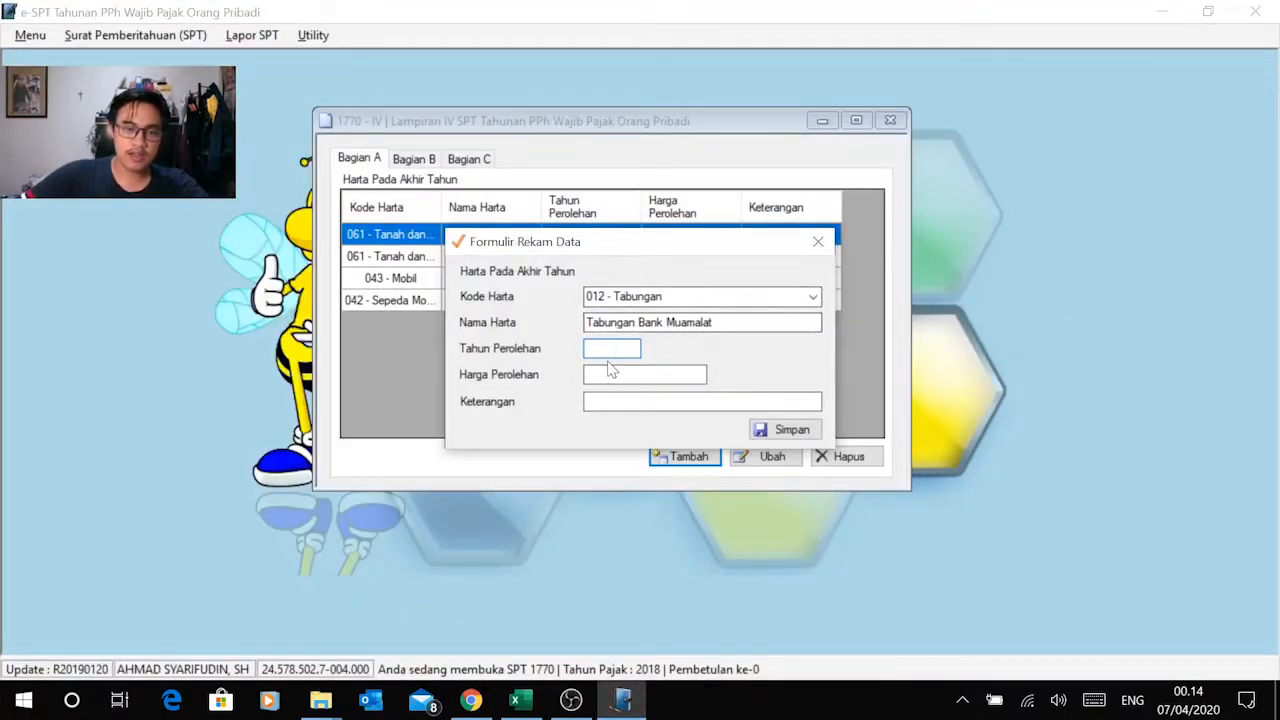
pyautogui.hotkey('alt', 'Tab')
pyautogui.hotkey('alt', 'Tab')
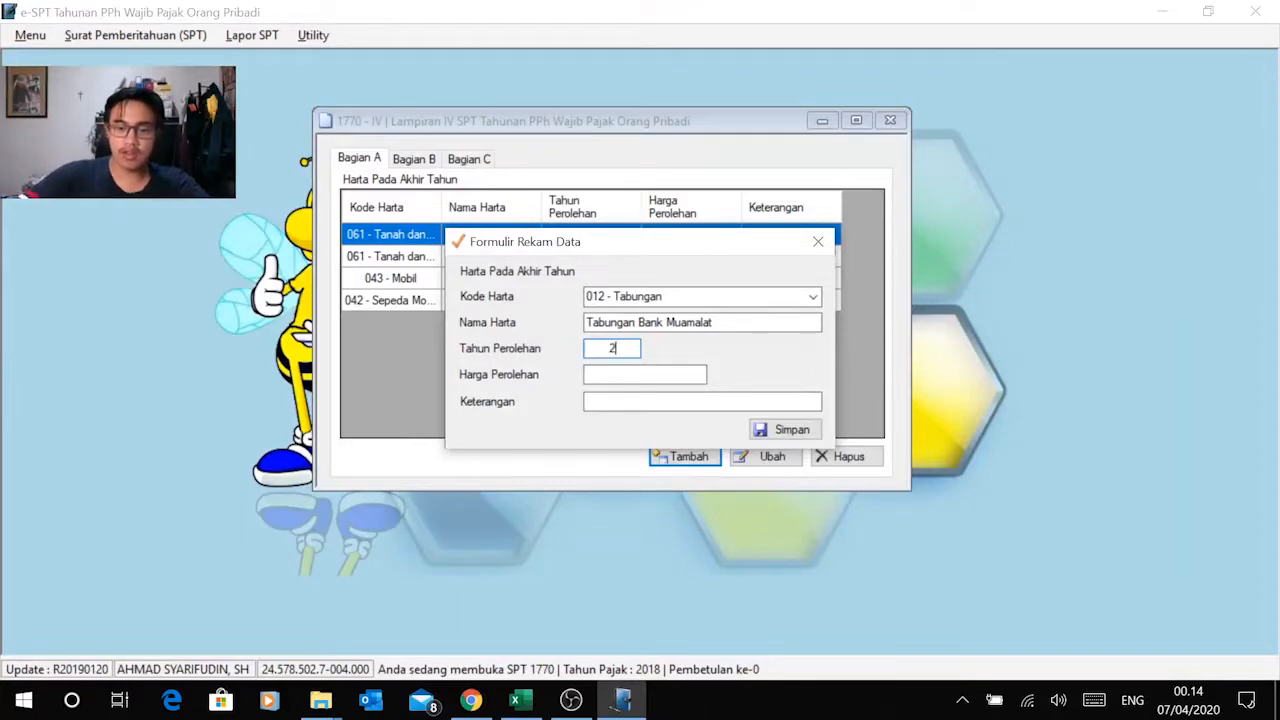
pyautogui.click(667, 377)
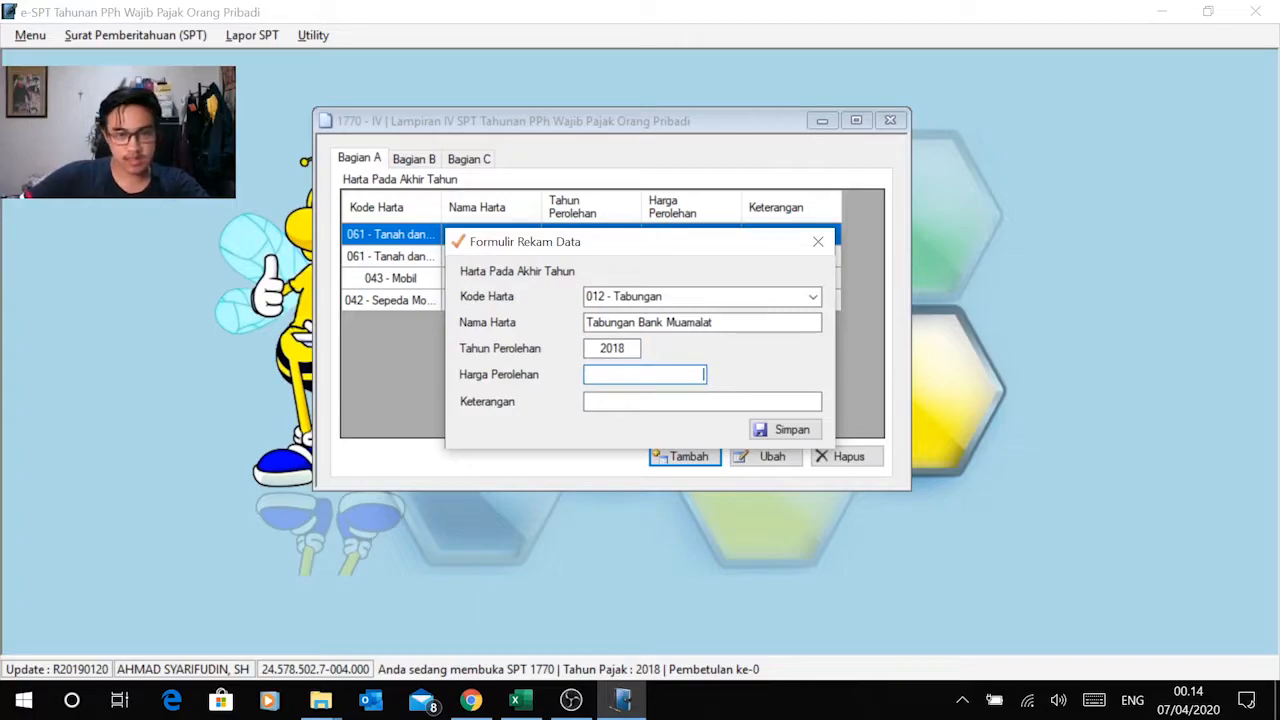
# Step: Copy the savings amount 175.000.000 from Excel into Harga Perolehan in e-SPT and save the Tabungan Bank Muamalat record
pyautogui.hotkey('alt', 'Tab')
pyautogui.click(390, 445)
pyautogui.hotkey('ctrl', 'c')
pyautogui.hotkey('alt', 'Tab')
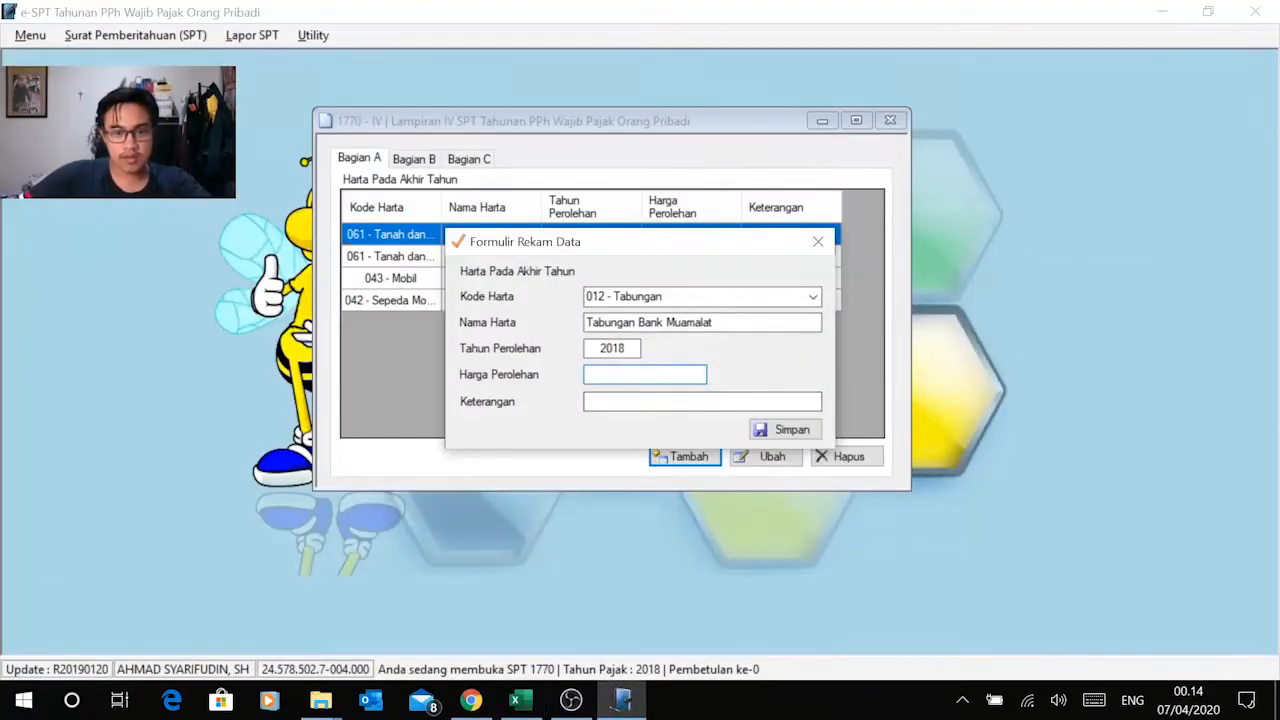
pyautogui.rightClick(686, 375)
pyautogui.click(583, 458)
pyautogui.press('Tab')
pyautogui.click(775, 430)
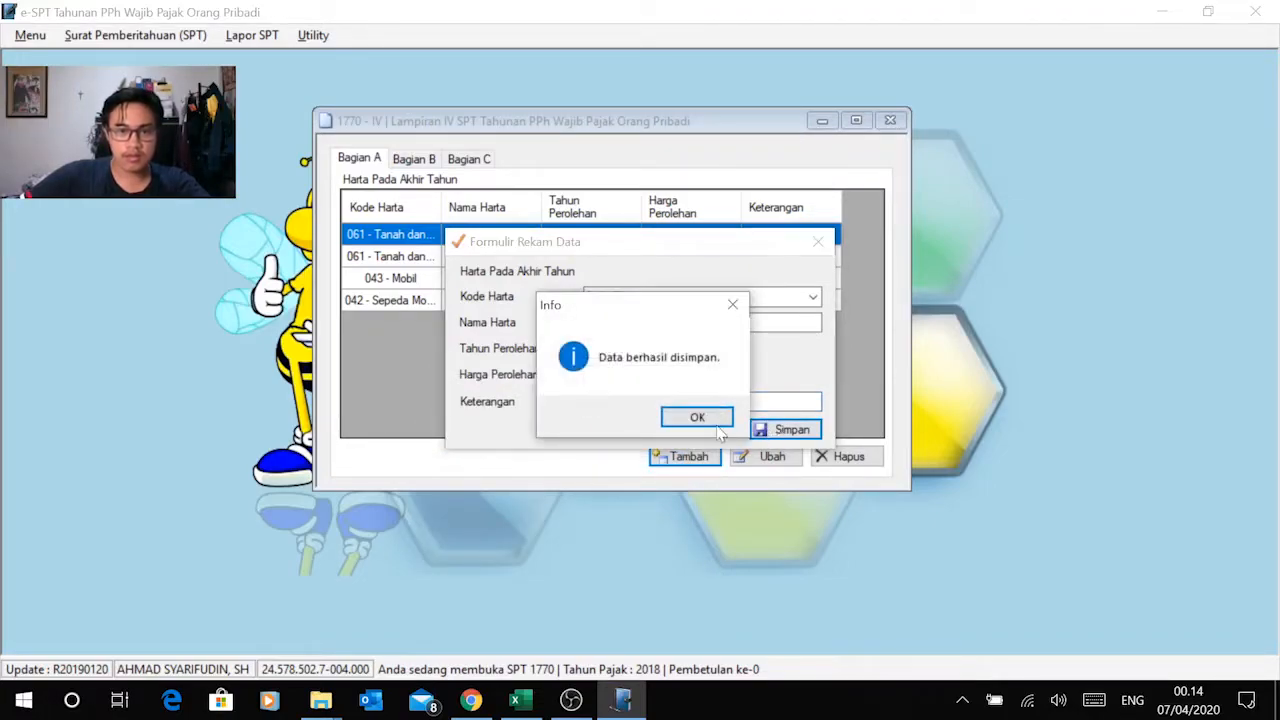
pyautogui.click(688, 418)
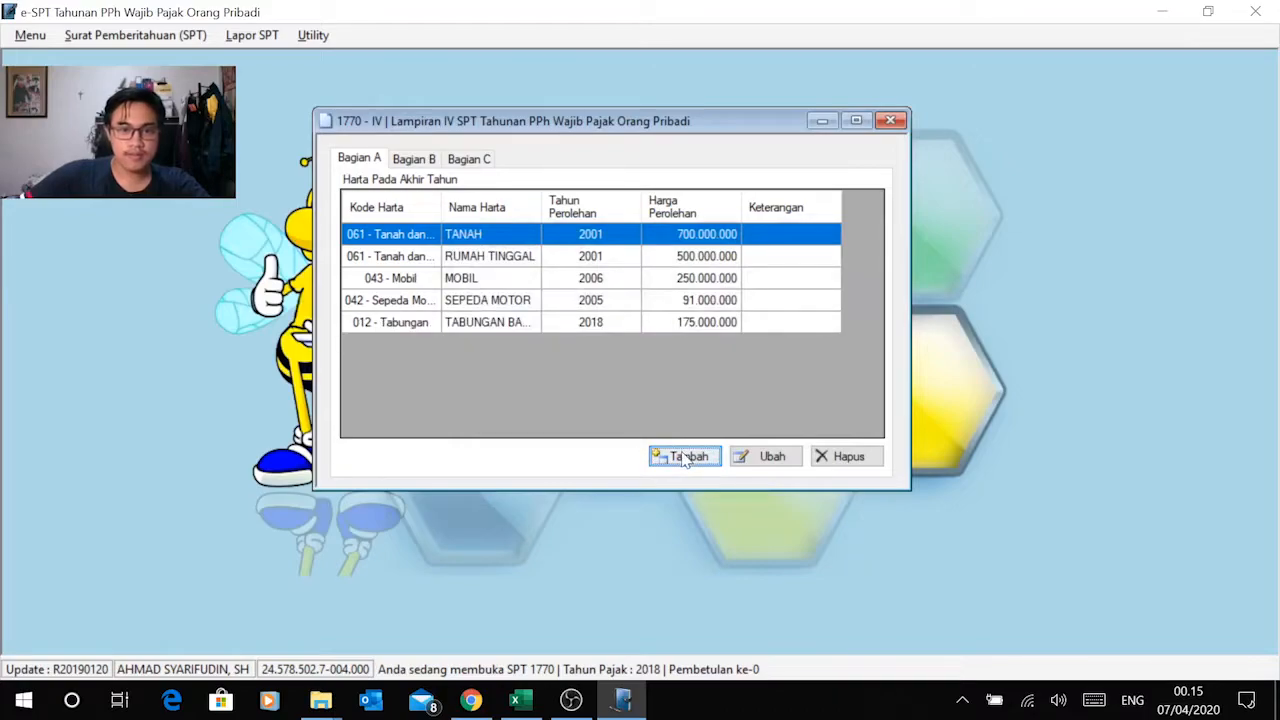
# Step: Add a sixth asset record in e-SPT with Kode Harta 032 - Saham for the shares listed in Excel
pyautogui.click(686, 458)
pyautogui.hotkey('alt', 'Tab')
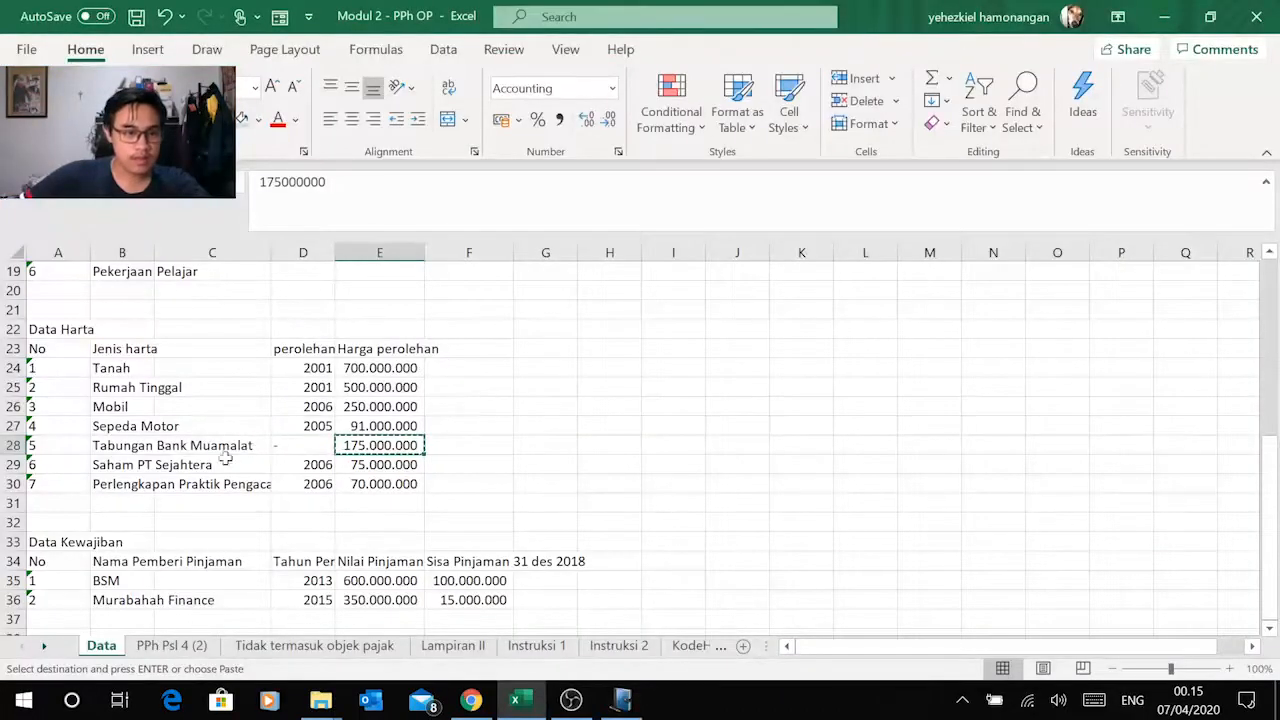
pyautogui.hotkey('alt', 'Tab')
pyautogui.click(813, 297)
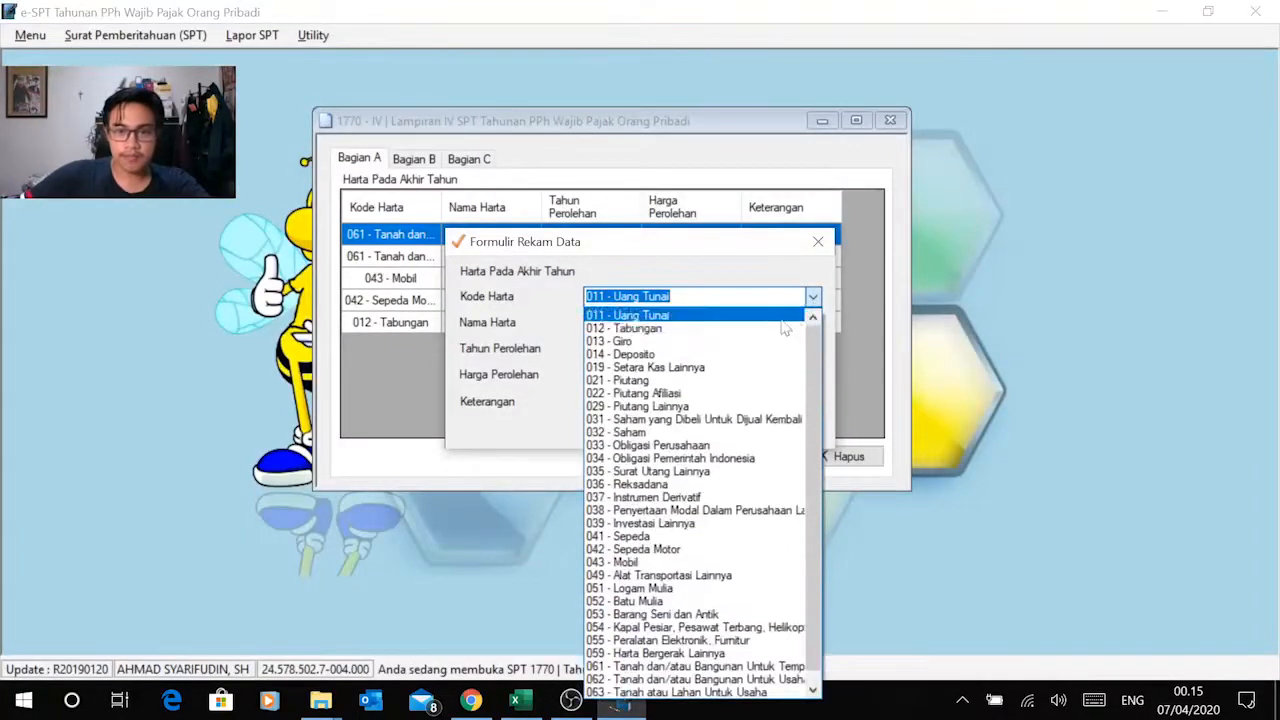
pyautogui.click(693, 433)
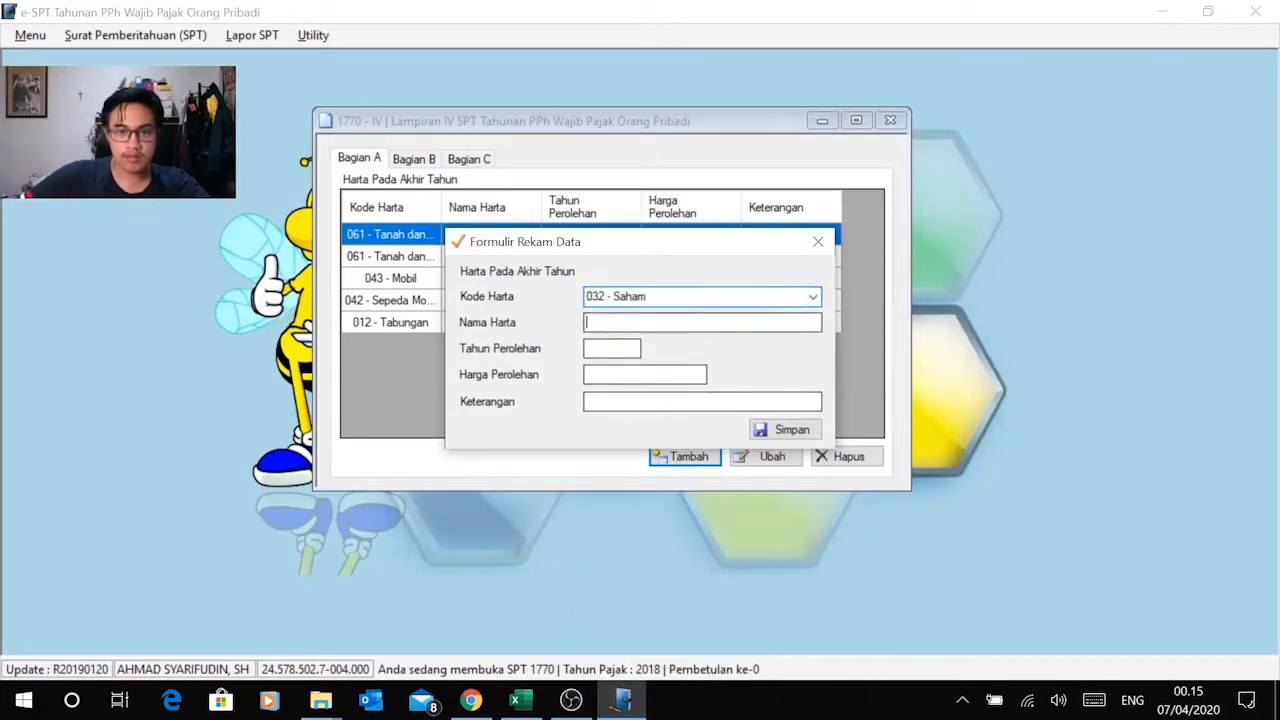
# Step: Copy the name Saham PT Sejahtera from the Excel asset list into the record's Nama Harta in e-SPT
pyautogui.hotkey('alt', 'Tab')
pyautogui.click(250, 462)
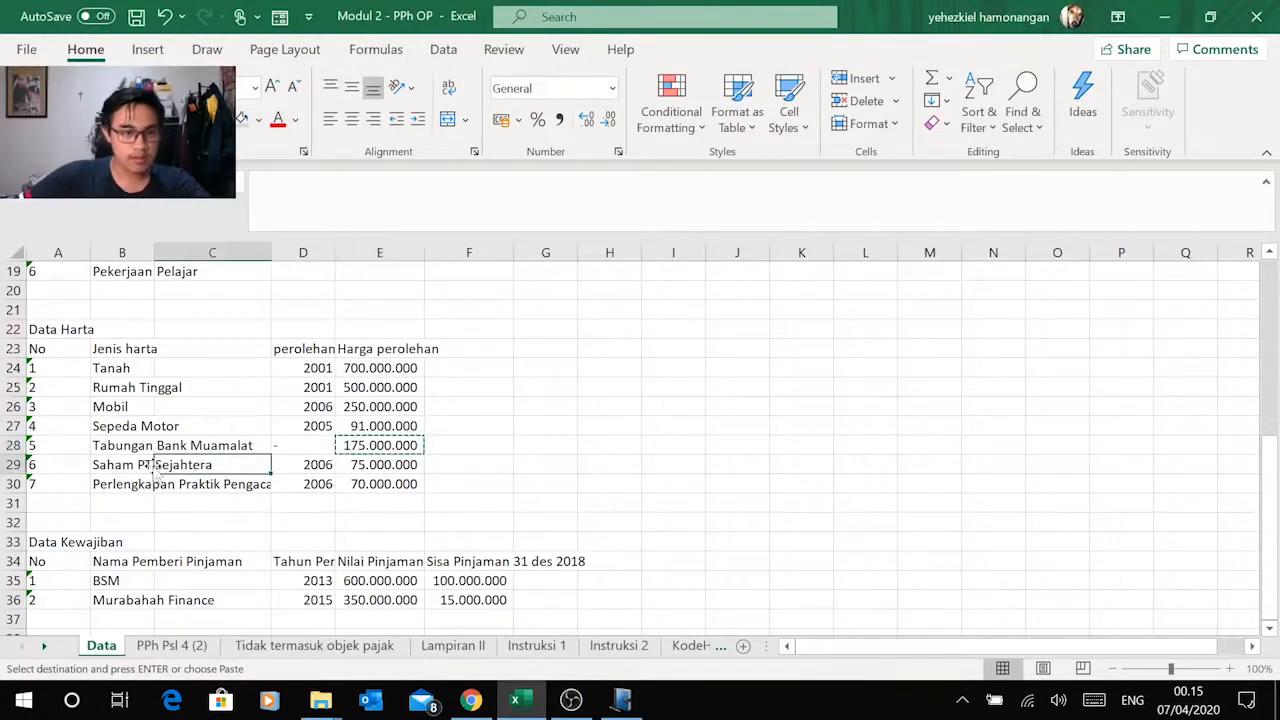
pyautogui.click(145, 464)
pyautogui.hotkey('ctrl', 'c')
pyautogui.hotkey('alt', 'Tab')
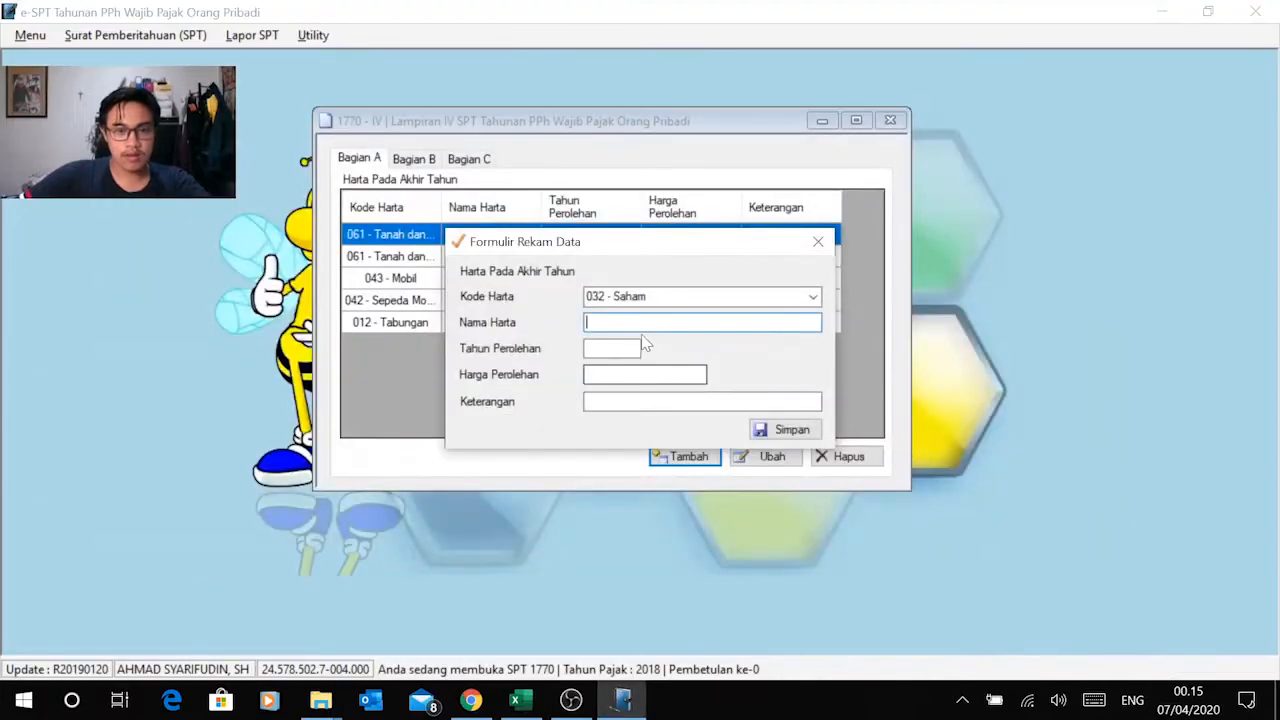
pyautogui.hotkey('ctrl', 'v')
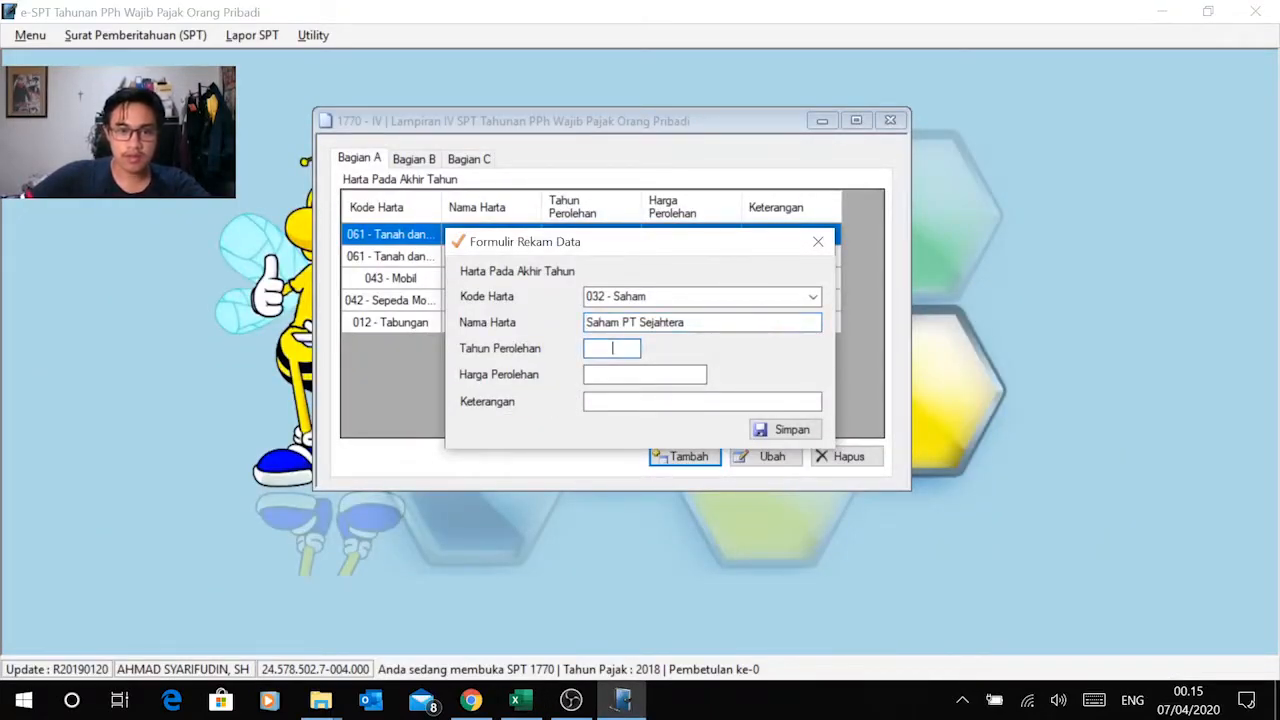
# Step: Copy the shares' acquisition year 2006 from Excel into the record's Tahun Perolehan in e-SPT
pyautogui.hotkey('alt', 'Tab')
pyautogui.click(318, 464)
pyautogui.hotkey('ctrl', 'c')
pyautogui.hotkey('alt', 'Tab')
pyautogui.rightClick(612, 348)
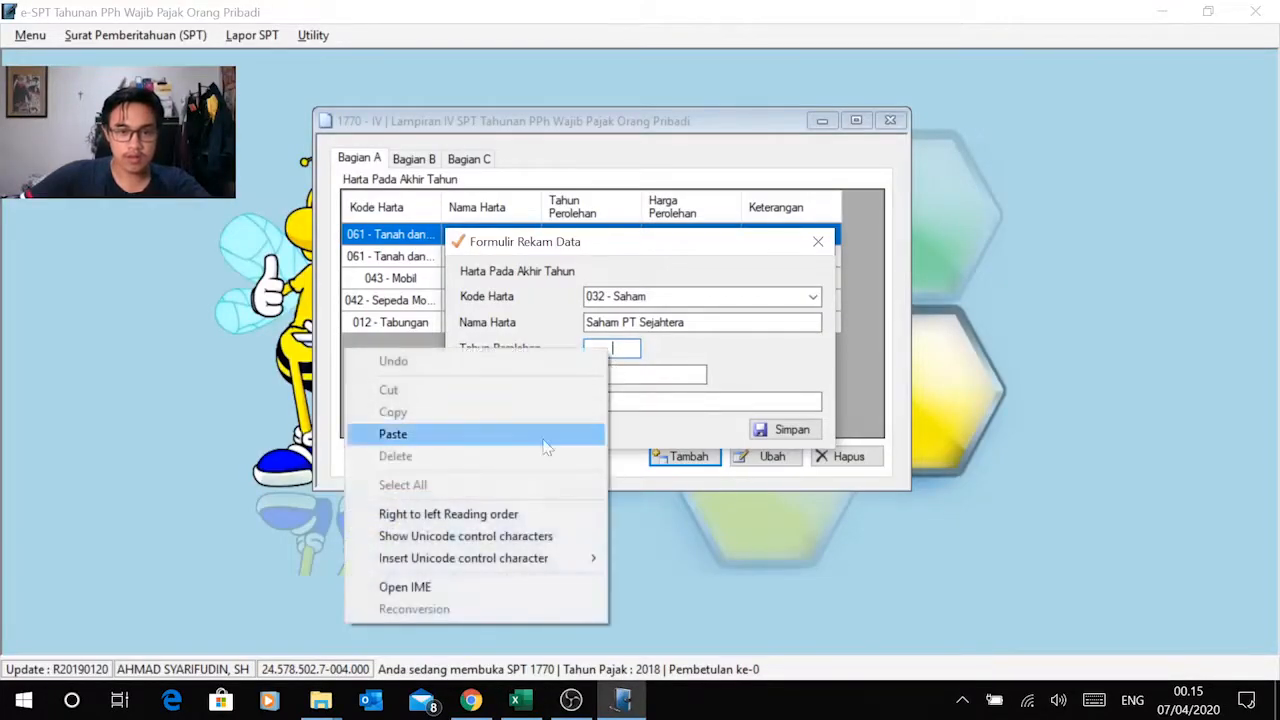
pyautogui.click(500, 434)
# Step: Copy the shares' amount 75.000.000 from Excel into Harga Perolehan in e-SPT and save the Saham PT Sejahtera record
pyautogui.hotkey('alt', 'Tab')
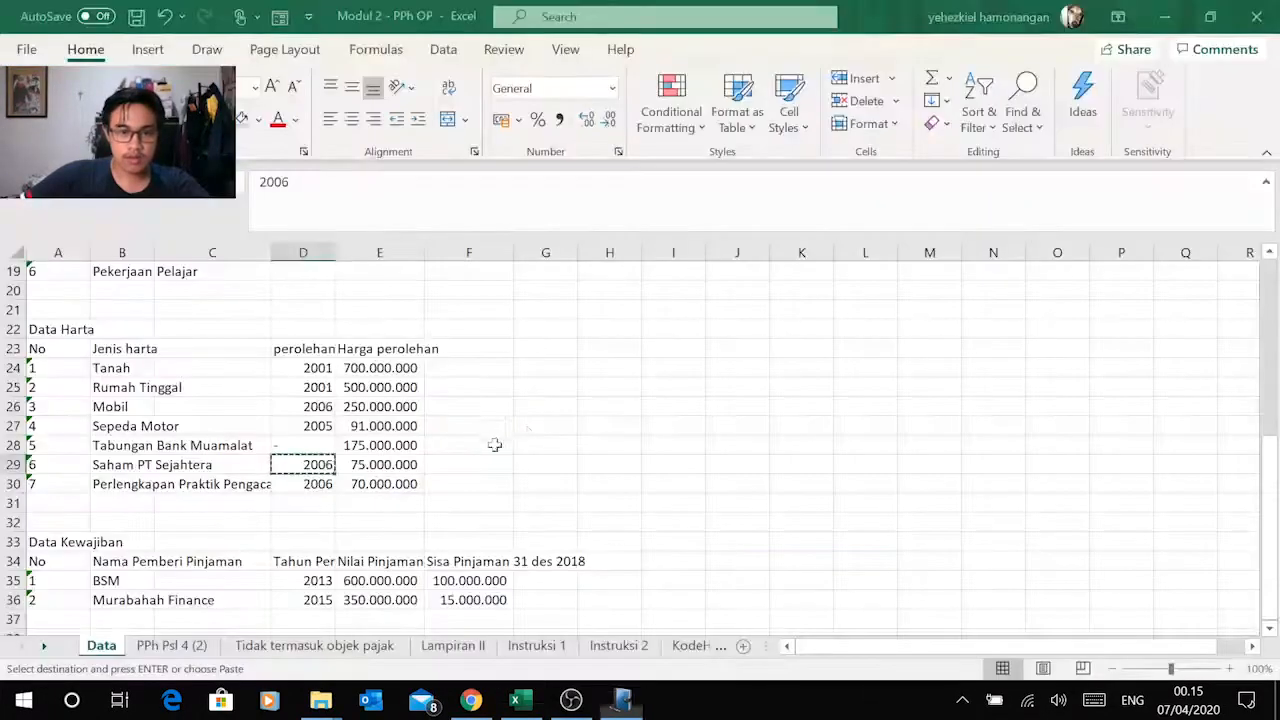
pyautogui.click(405, 464)
pyautogui.hotkey('ctrl', 'c')
pyautogui.hotkey('alt', 'Tab')
pyautogui.click(704, 374)
pyautogui.rightClick(676, 372)
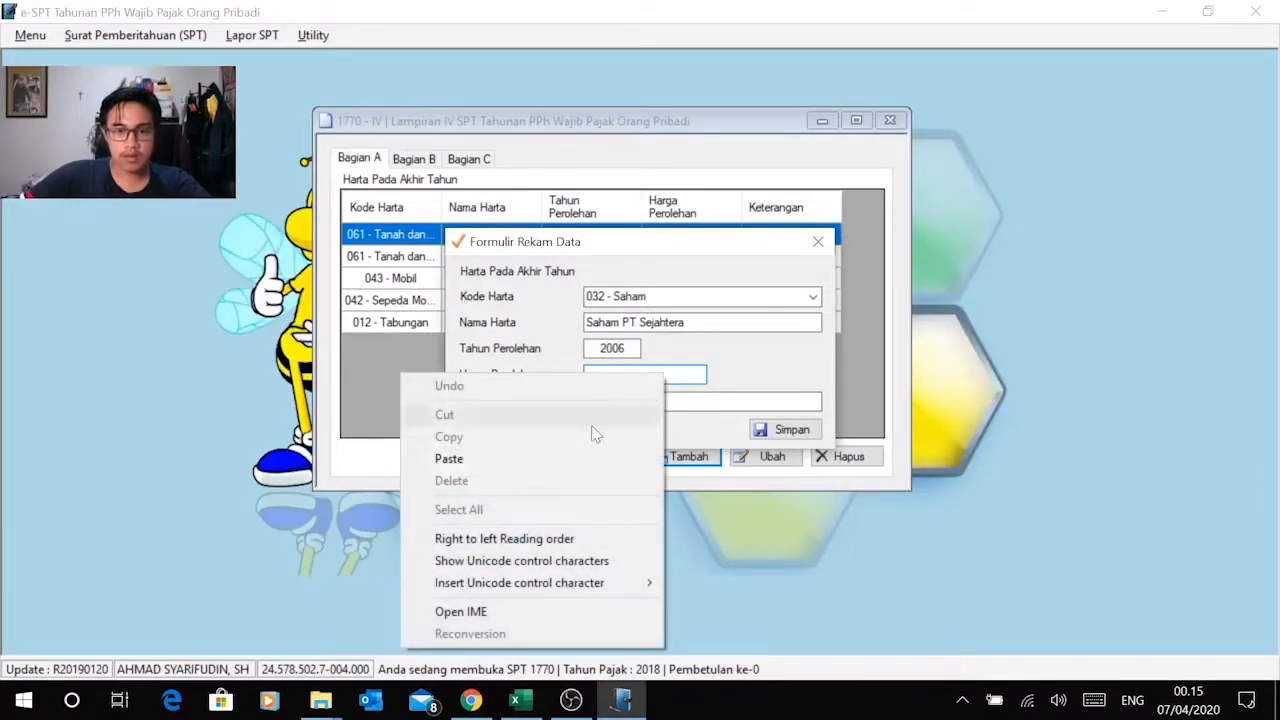
pyautogui.click(544, 453)
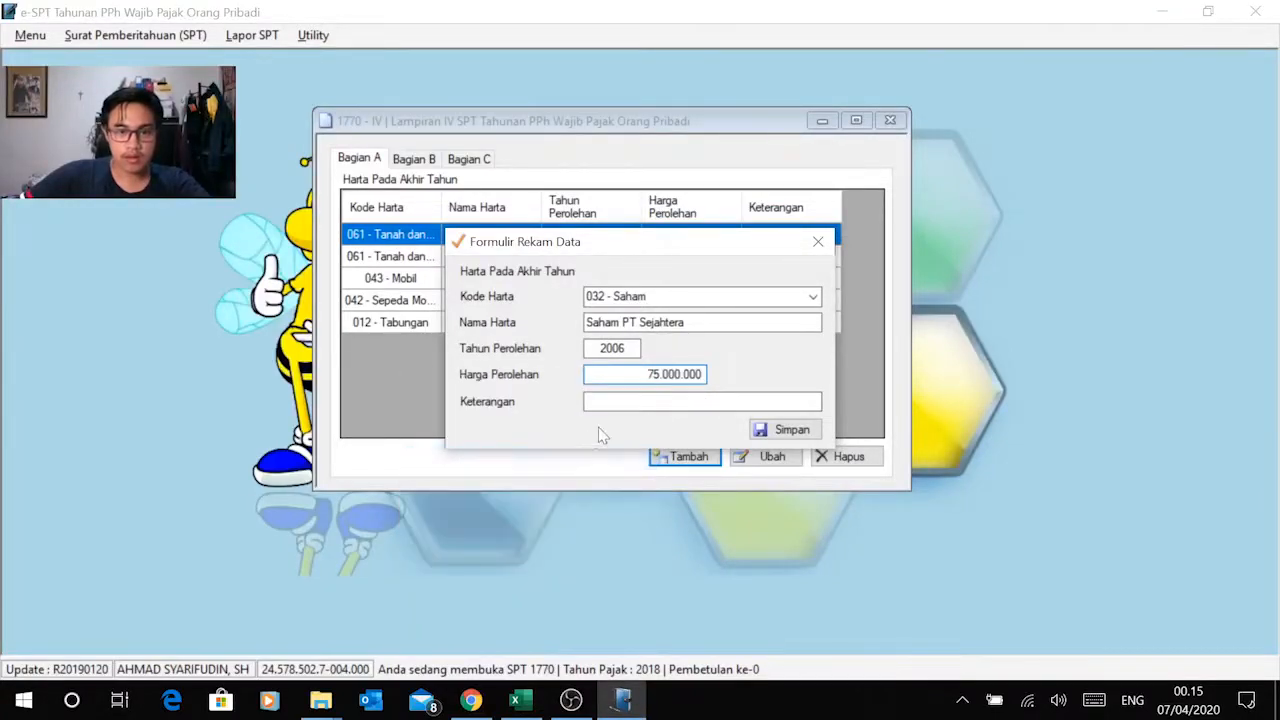
pyautogui.click(768, 429)
pyautogui.click(676, 414)
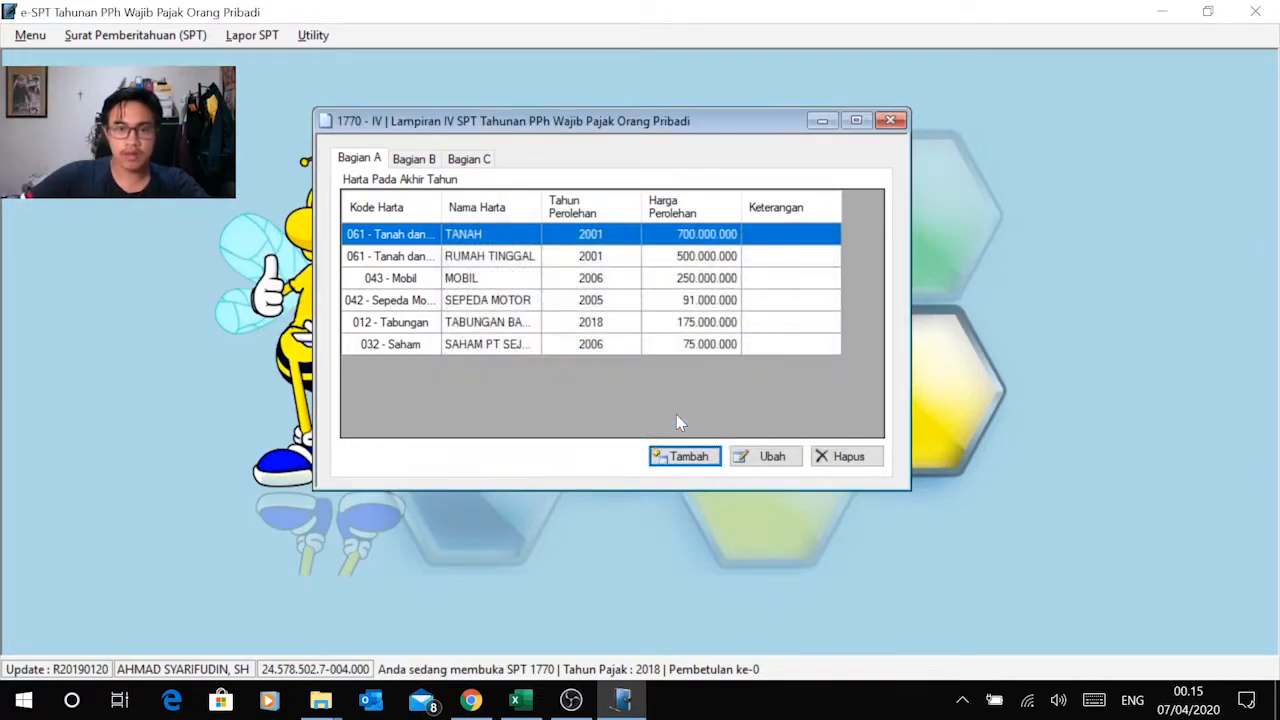
# Step: Add a seventh asset record in e-SPT with Kode Harta 069 - Harta Tidak Gerak Lainnya for the last Excel asset
pyautogui.hotkey('alt', 'Tab')
pyautogui.hotkey('alt', 'Tab')
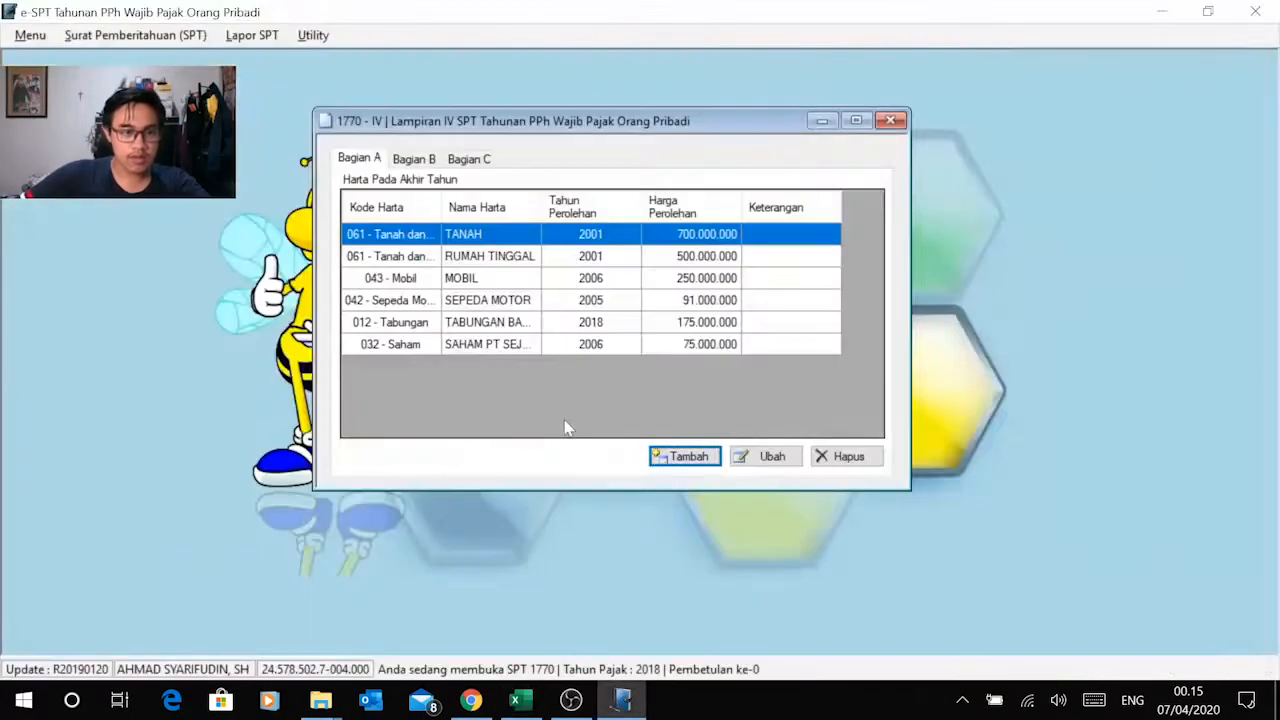
pyautogui.click(700, 456)
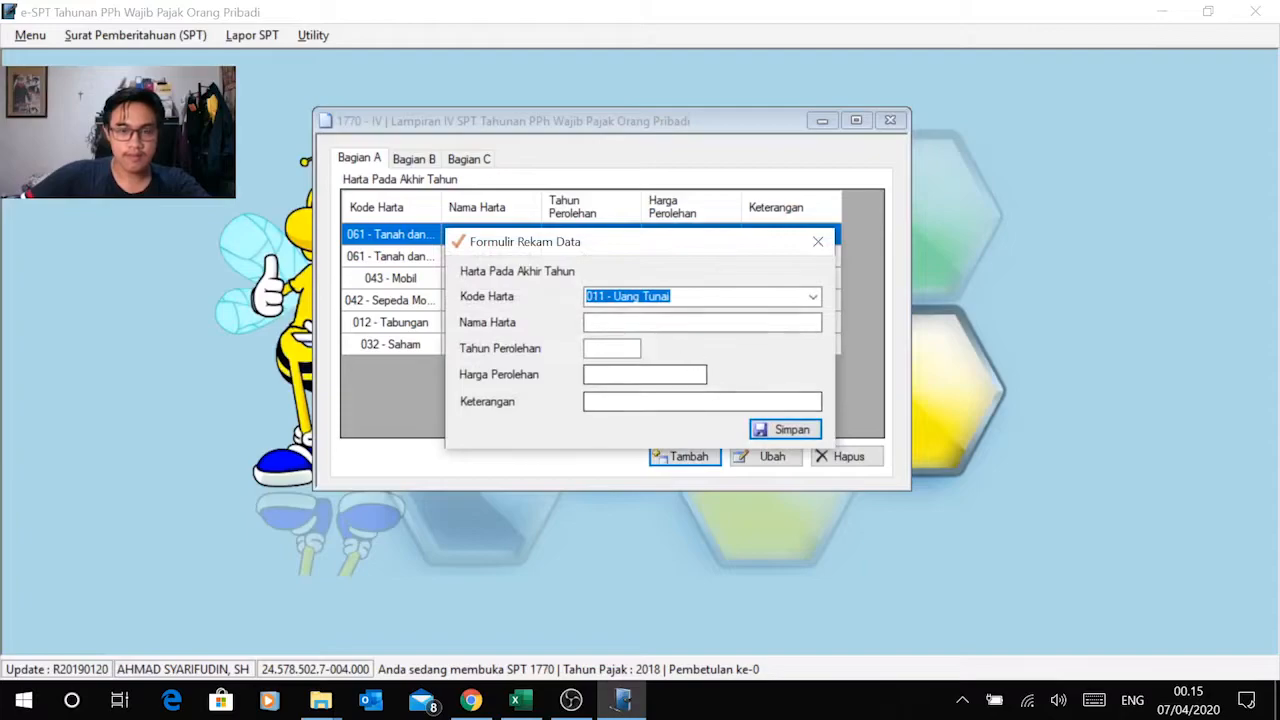
pyautogui.click(813, 297)
pyautogui.scroll(-1, 725, 510)
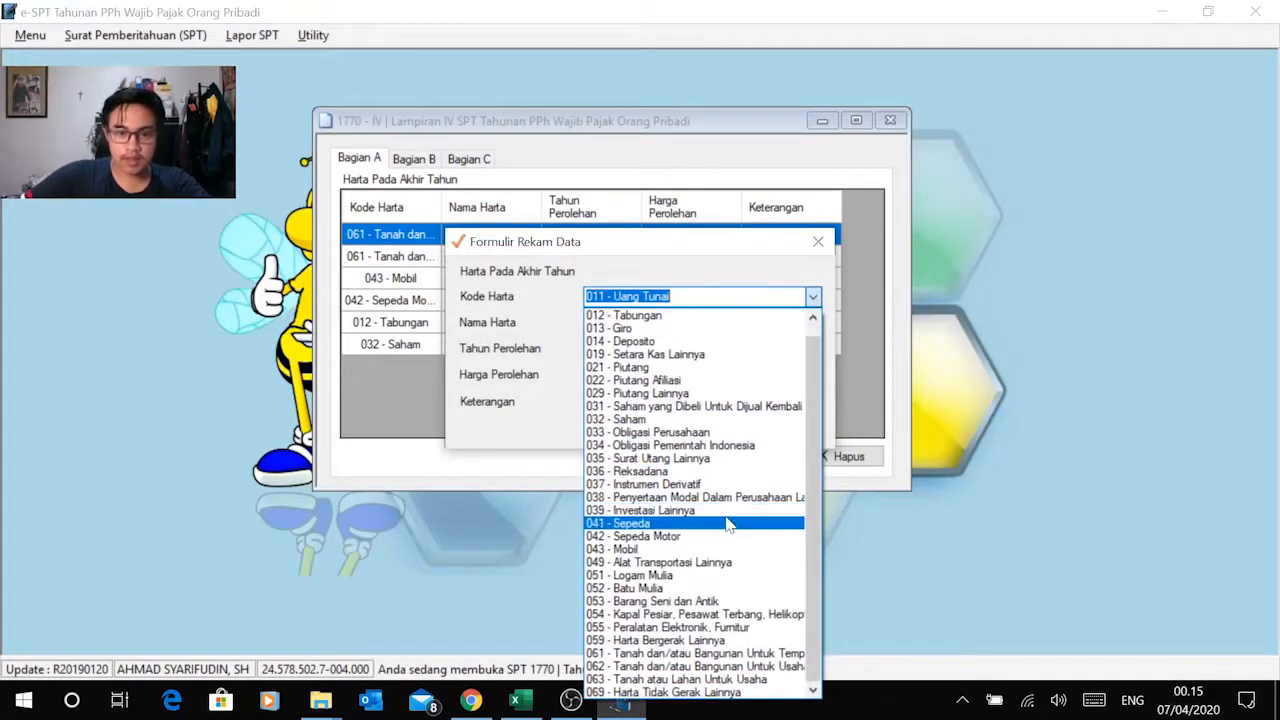
pyautogui.click(659, 693)
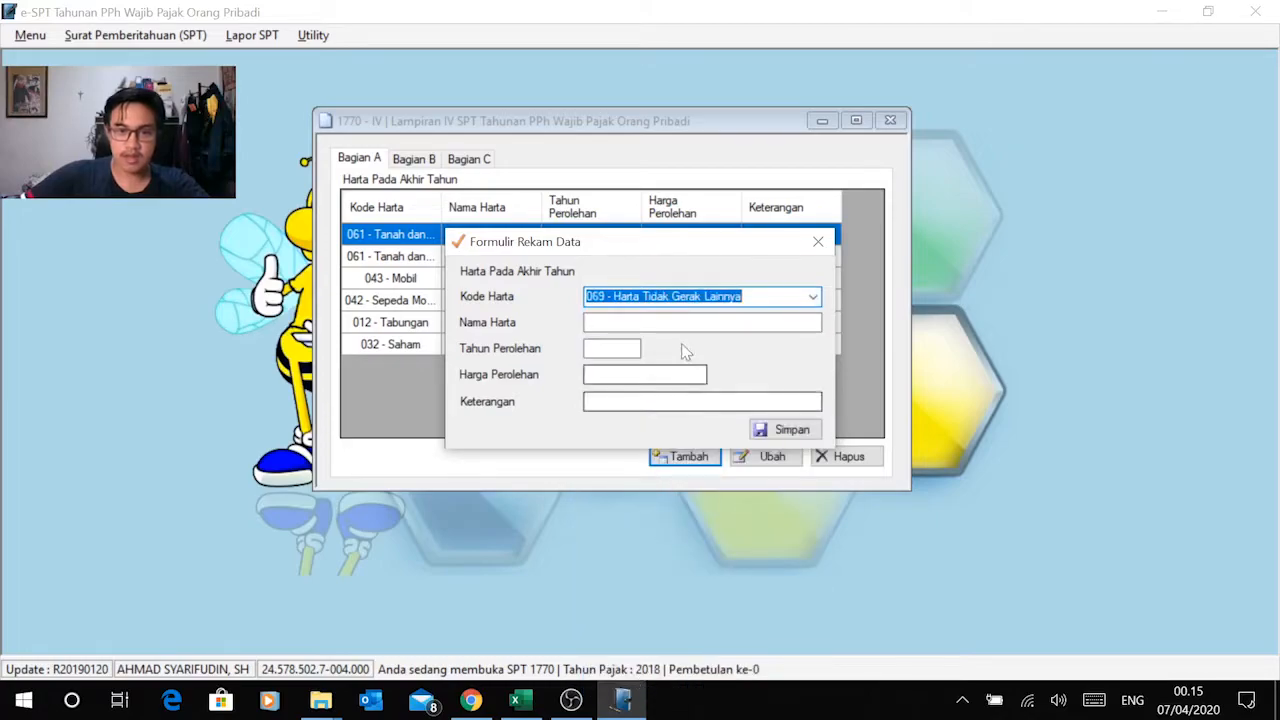
# Step: Copy the name Perlengkapan Praktik Pengacara from the Excel asset list into the record's Nama Harta in e-SPT
pyautogui.hotkey('alt', 'Tab')
pyautogui.click(140, 486)
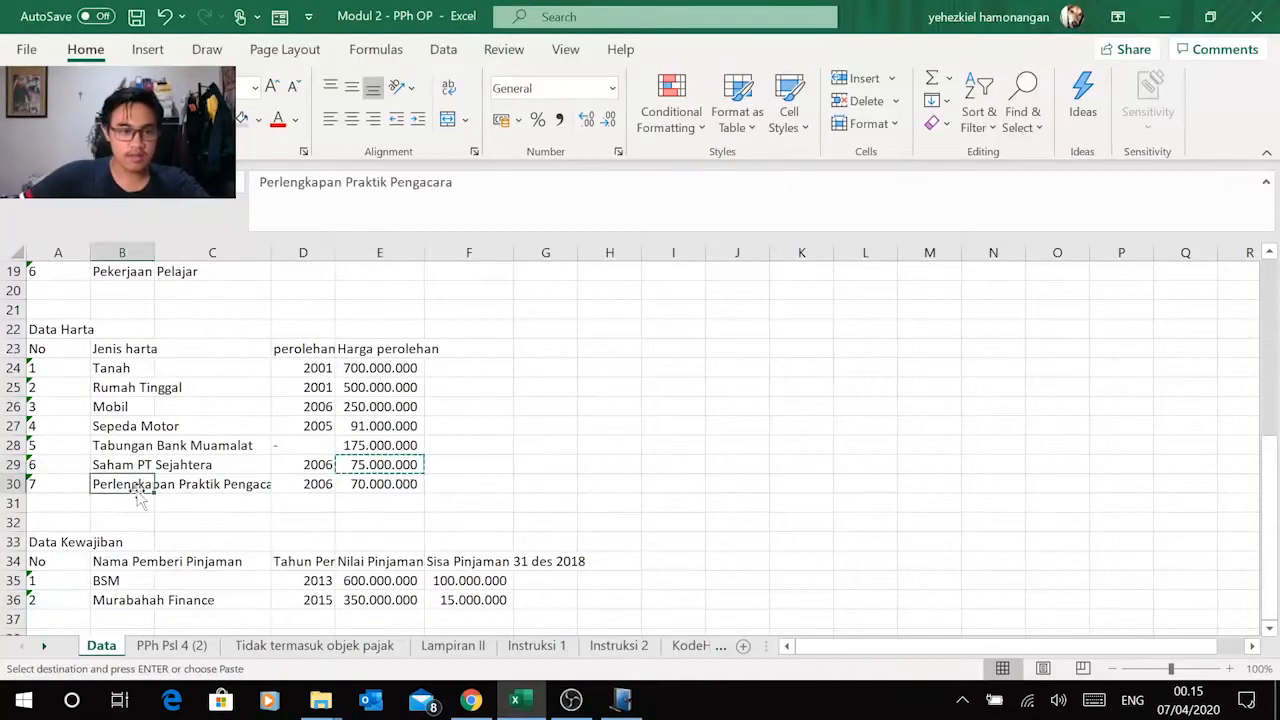
pyautogui.hotkey('ctrl', 'c')
pyautogui.hotkey('alt', 'Tab')
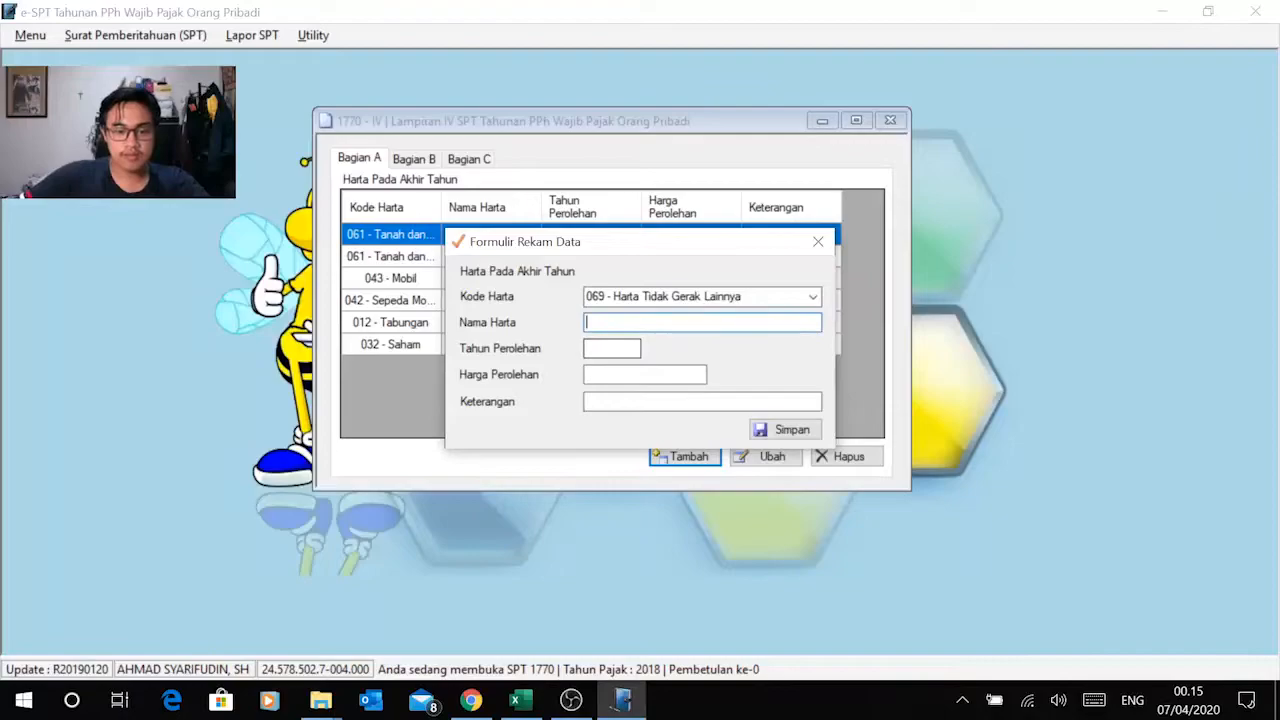
pyautogui.hotkey('ctrl', 'v')
# Step: Copy the acquisition year 2006 of Perlengkapan Praktik Pengacara from Excel into Tahun Perolehan in e-SPT
pyautogui.hotkey('alt', 'Tab')
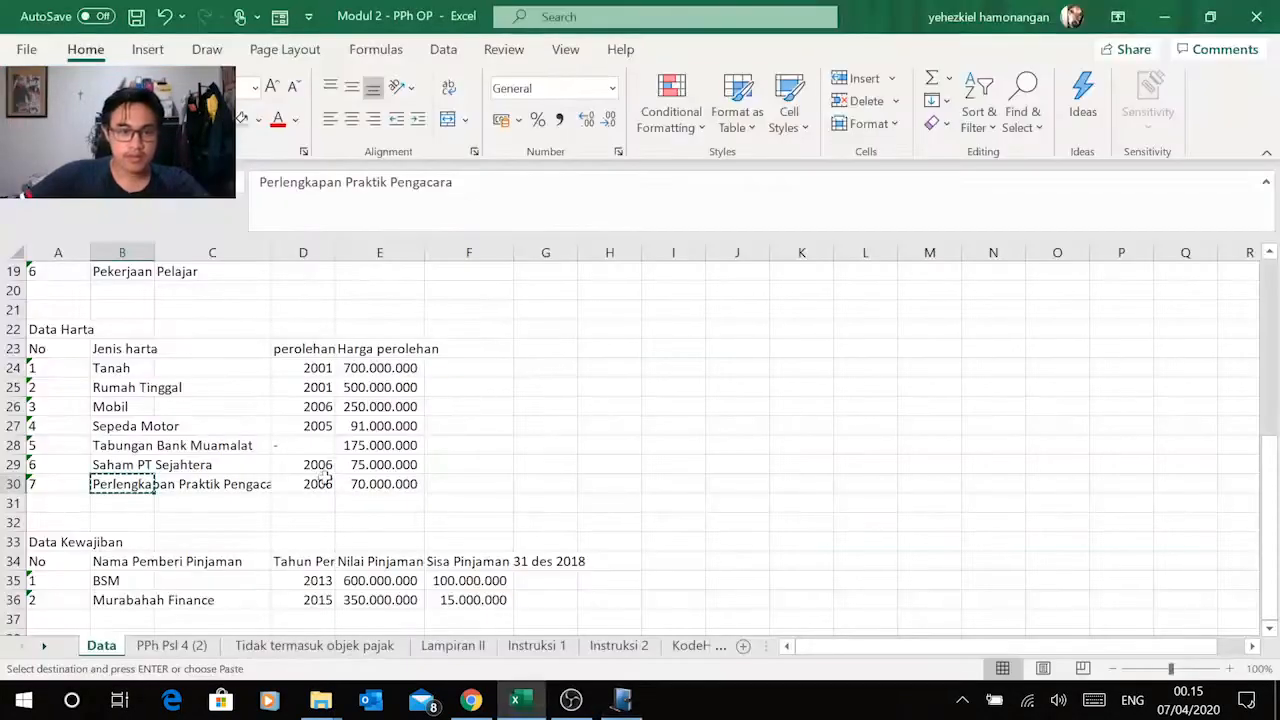
pyautogui.click(310, 484)
pyautogui.hotkey('ctrl', 'c')
pyautogui.hotkey('alt', 'Tab')
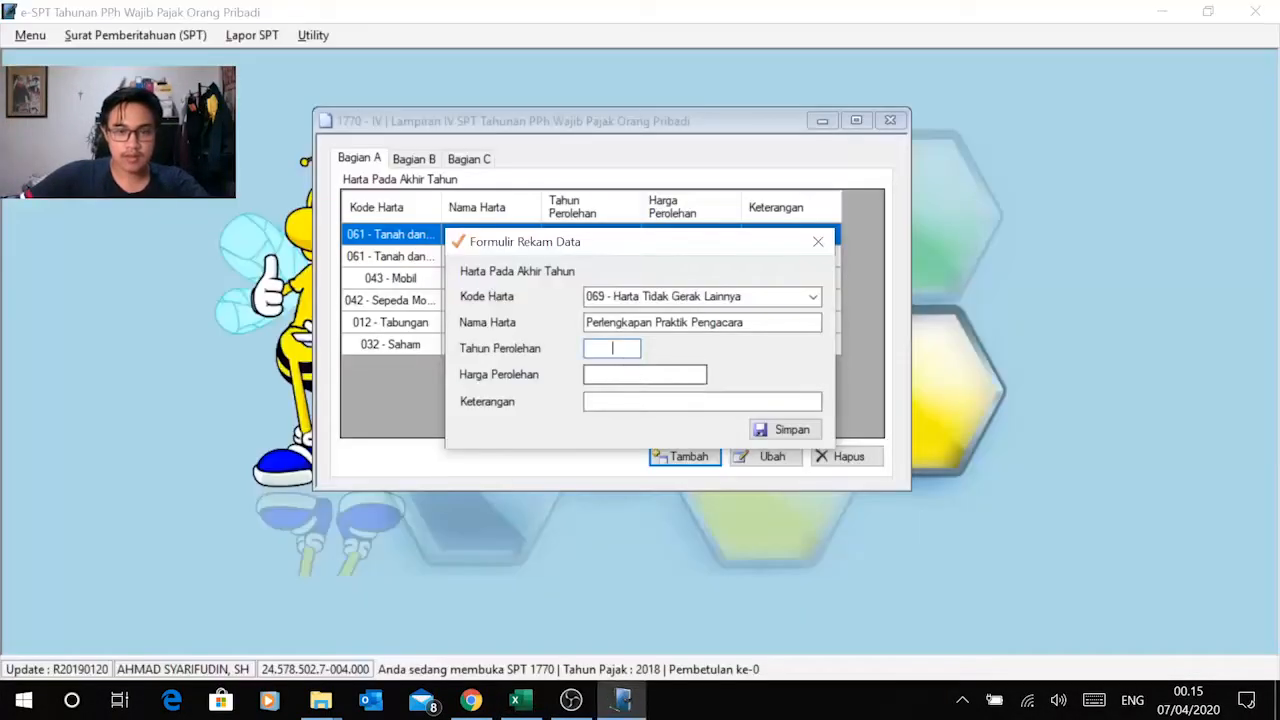
pyautogui.rightClick(612, 348)
pyautogui.click(535, 440)
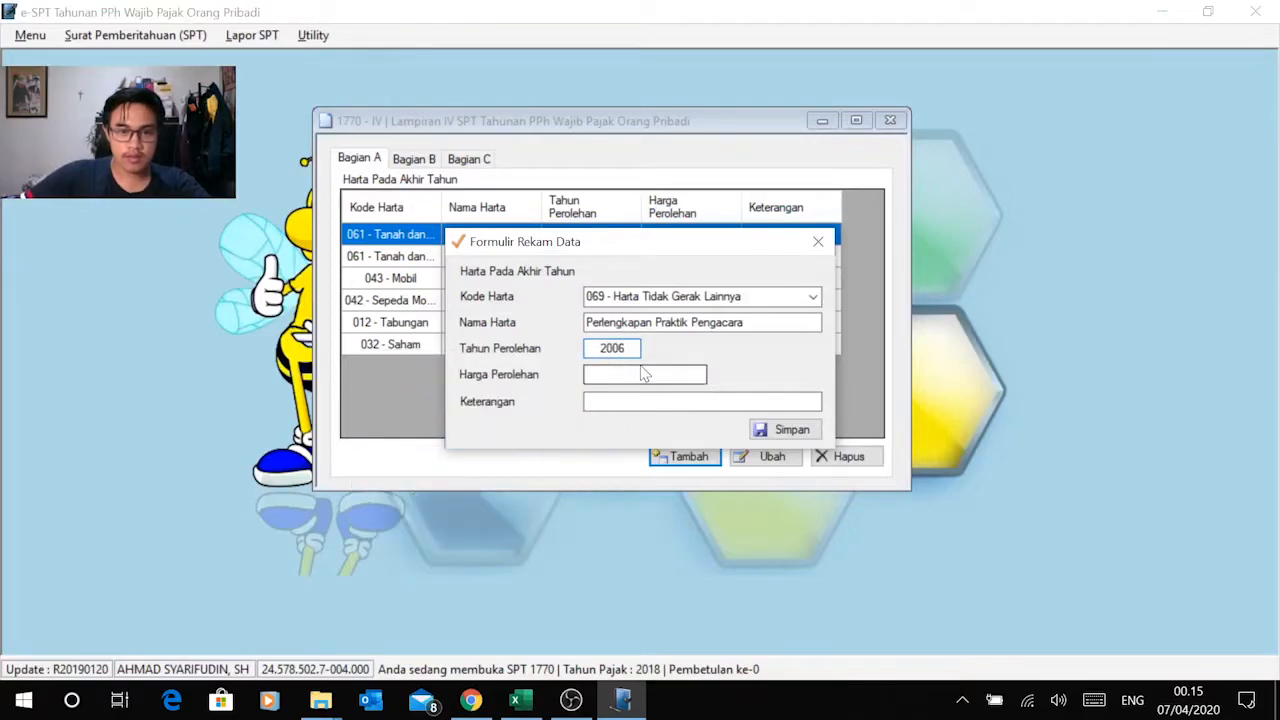
# Step: Copy the amount 70.000.000 from Excel into Harga Perolehan in e-SPT and save the Perlengkapan Praktik Pengacara record
pyautogui.hotkey('alt', 'Tab')
pyautogui.click(385, 484)
pyautogui.hotkey('ctrl', 'c')
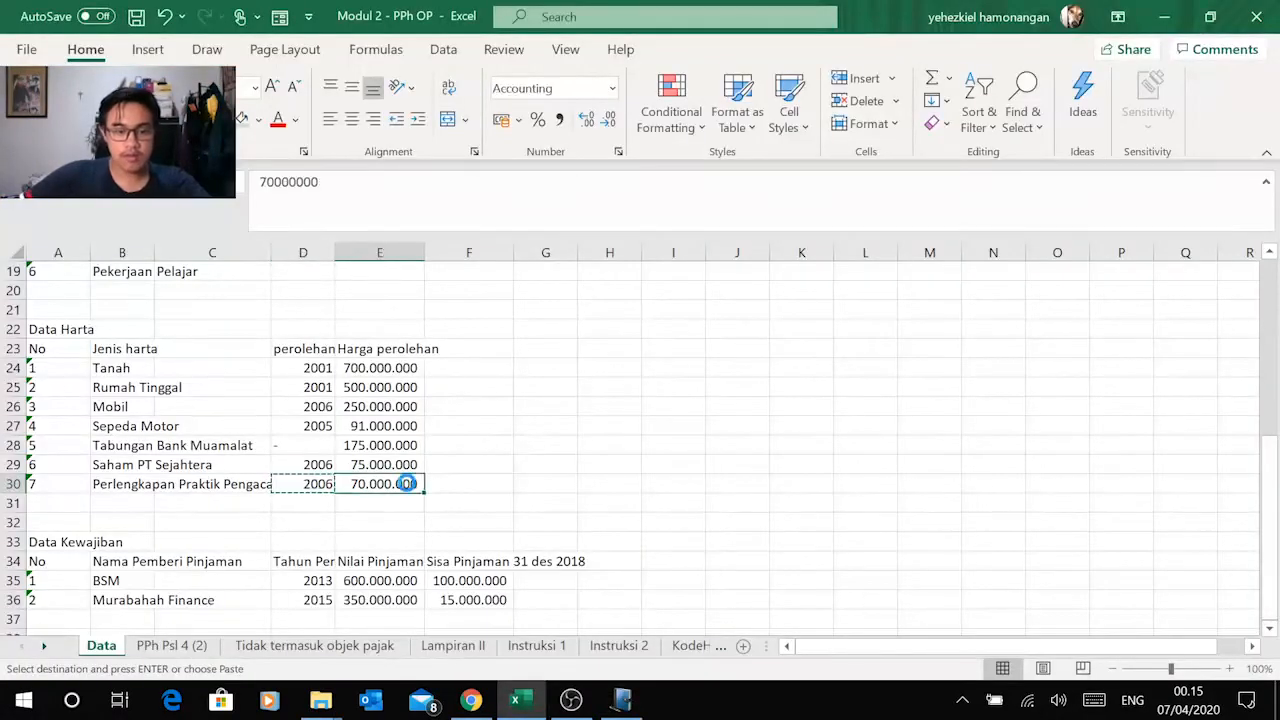
pyautogui.hotkey('alt', 'Tab')
pyautogui.rightClick(660, 375)
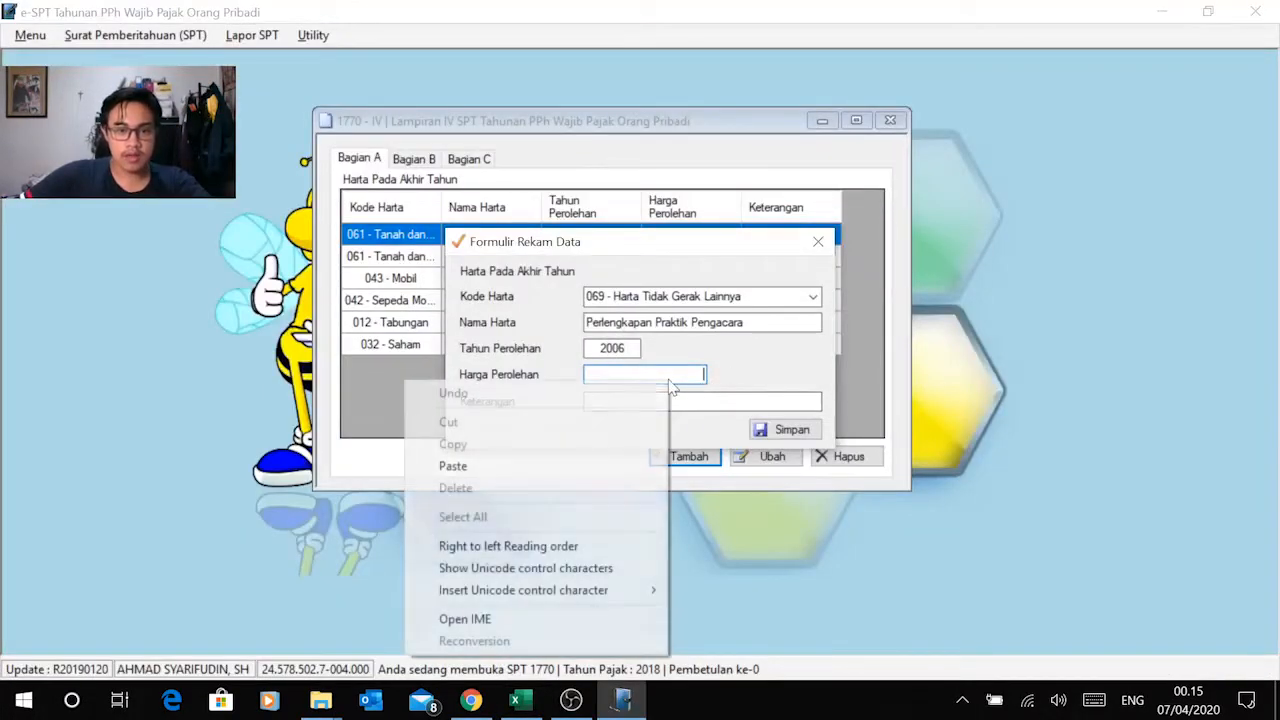
pyautogui.click(574, 471)
pyautogui.press('Tab')
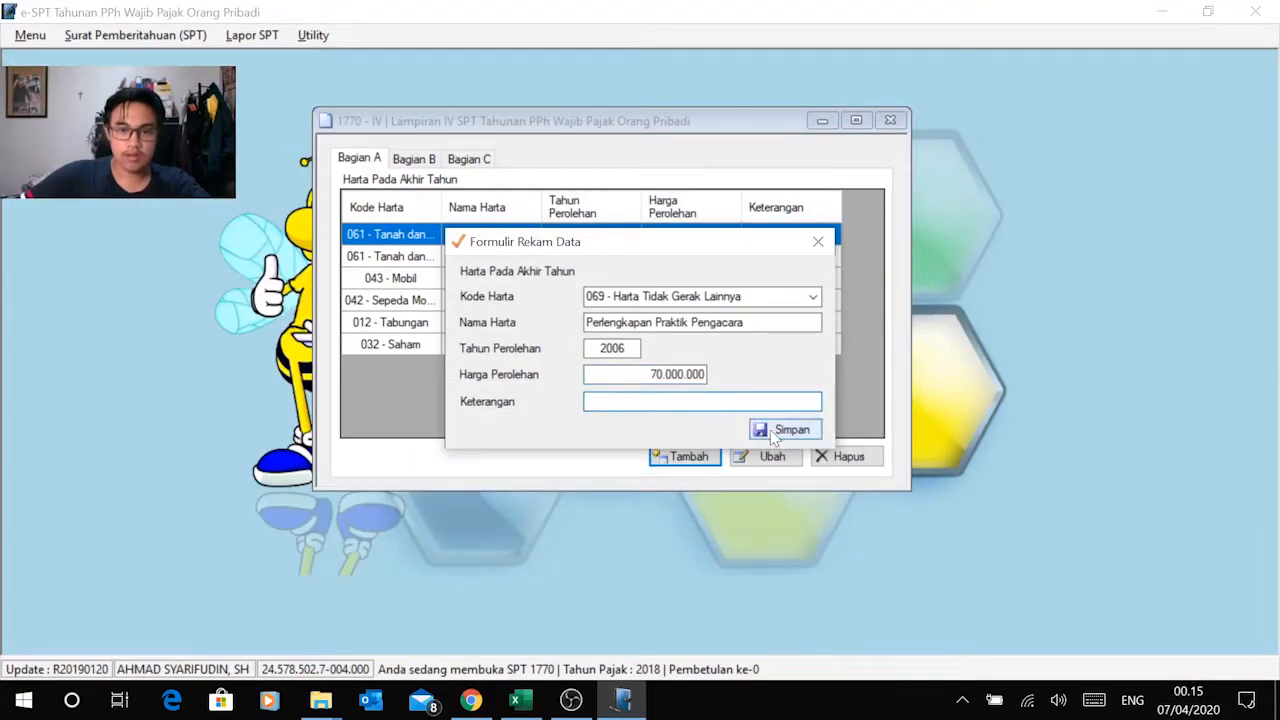
pyautogui.click(778, 430)
pyautogui.click(685, 415)
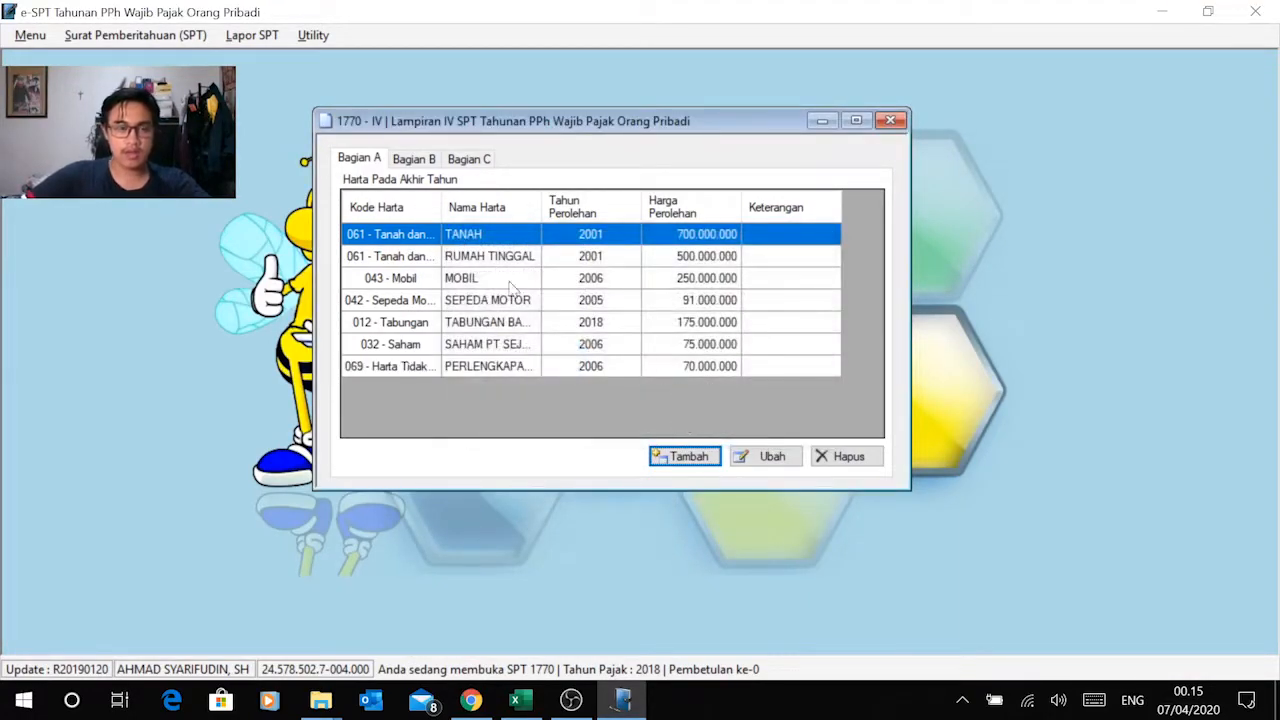
# Step: Compare the asset names, years and prices in e-SPT's Bagian A with the Data Harta list in Excel
pyautogui.hotkey('alt', 'Tab')
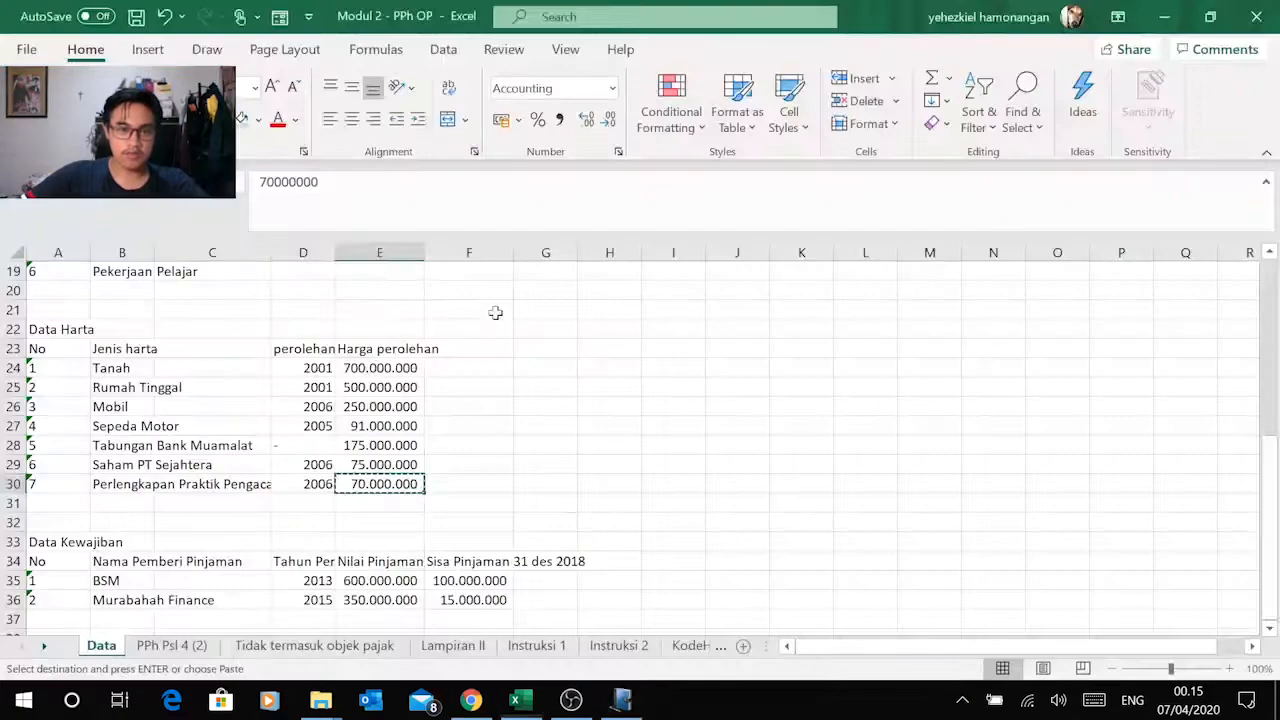
pyautogui.hotkey('alt', 'Tab')
pyautogui.hotkey('alt', 'Tab')
pyautogui.hotkey('alt', 'Tab')
pyautogui.hotkey('alt', 'Tab')
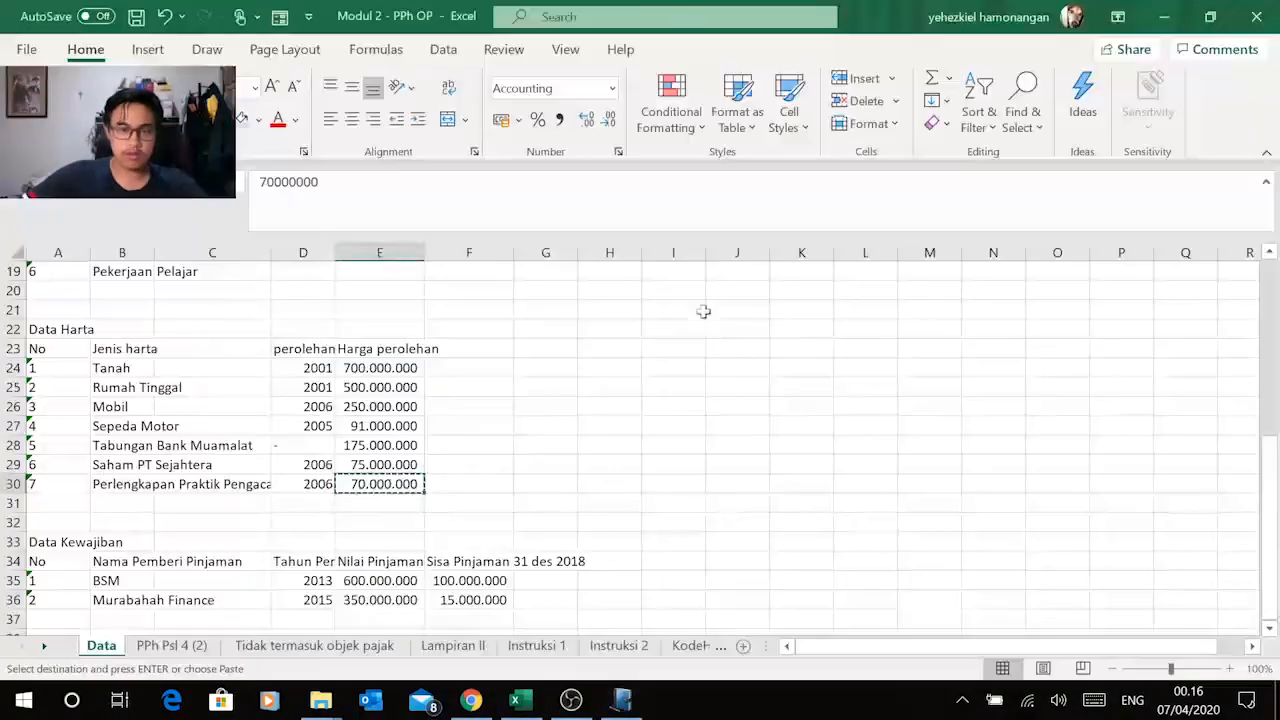
pyautogui.hotkey('alt', 'Tab')
pyautogui.hotkey('alt', 'Tab')
pyautogui.hotkey('alt', 'Tab')
pyautogui.click(690, 368)
pyautogui.hotkey('alt', 'Tab')
pyautogui.hotkey('alt', 'Tab')
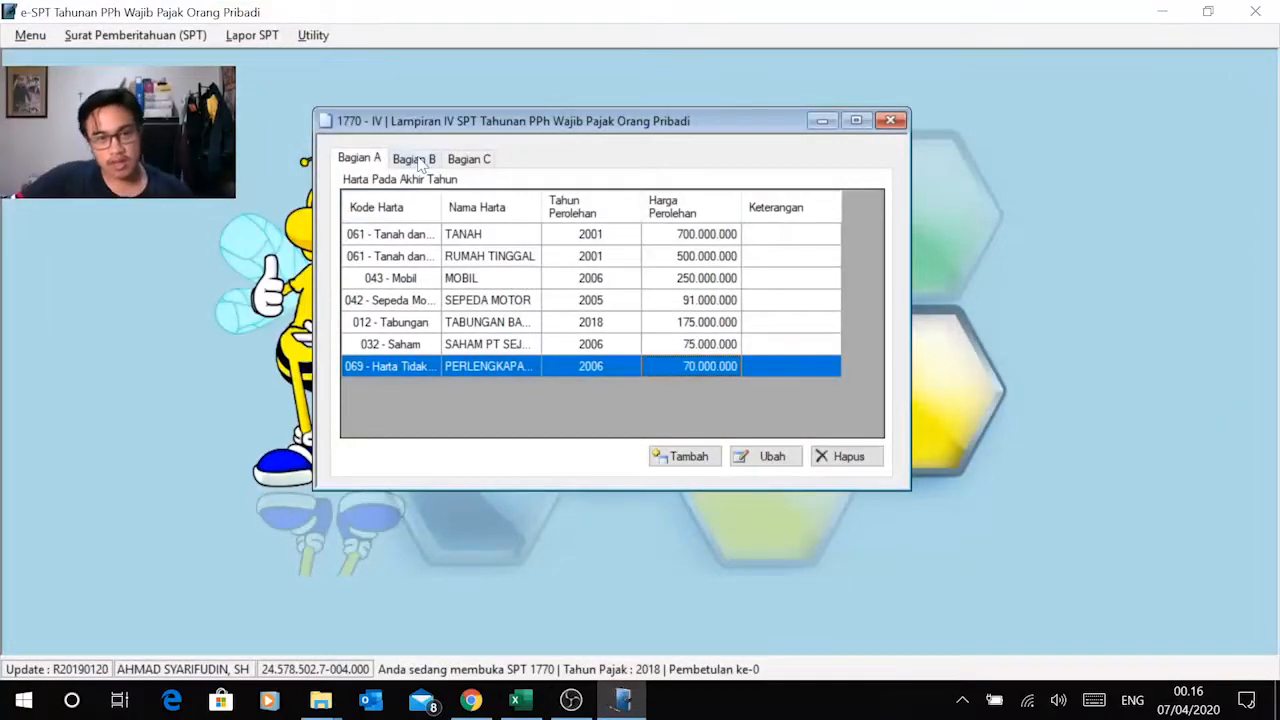
# Step: Open Bagian B of Lampiran IV and compare the Data Kewajiban in Excel with the Modul 2 PDF in Chrome
pyautogui.click(420, 166)
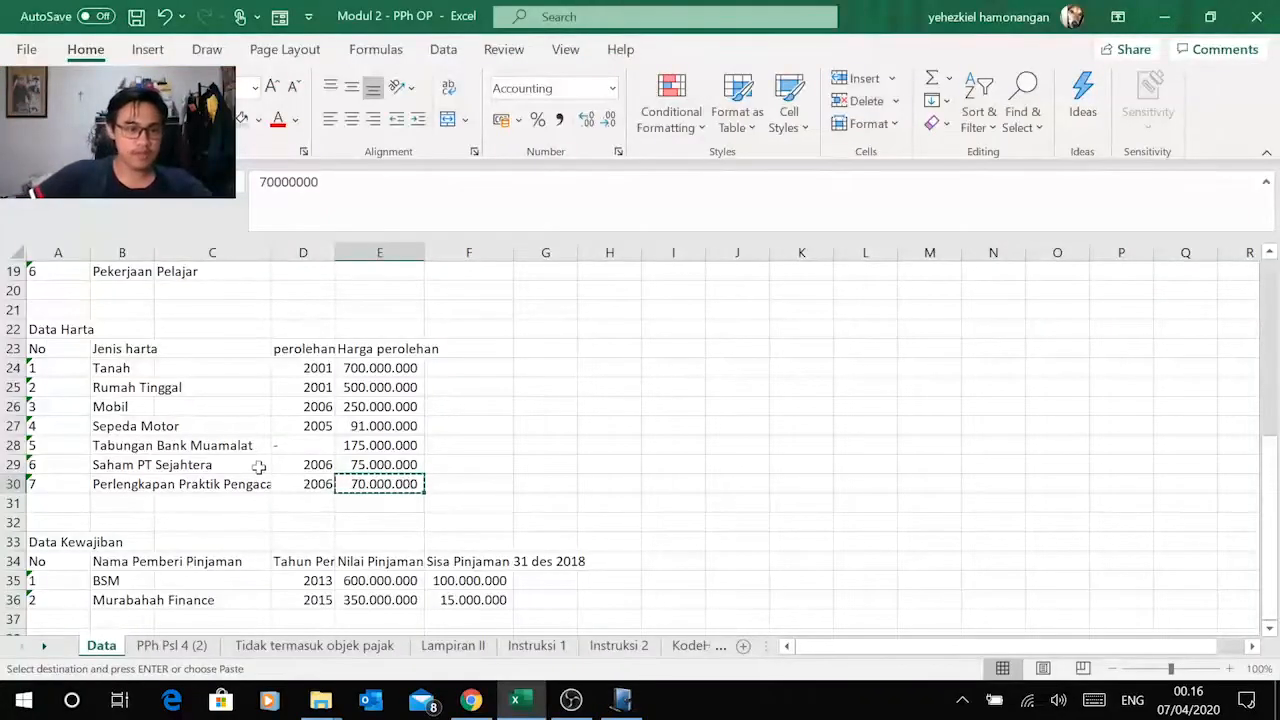
pyautogui.scroll(-3, 257, 466)
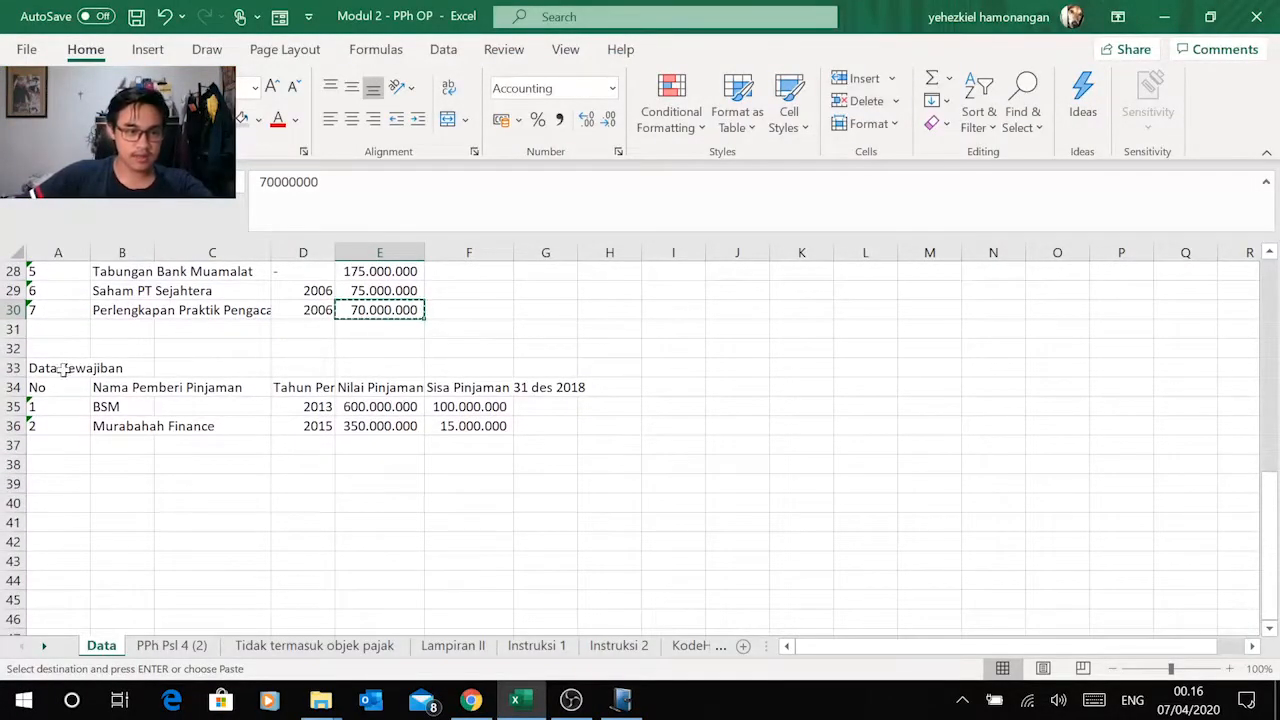
pyautogui.click(470, 700)
pyautogui.scroll(-5, 630, 400)
pyautogui.scroll(-10, 630, 400)
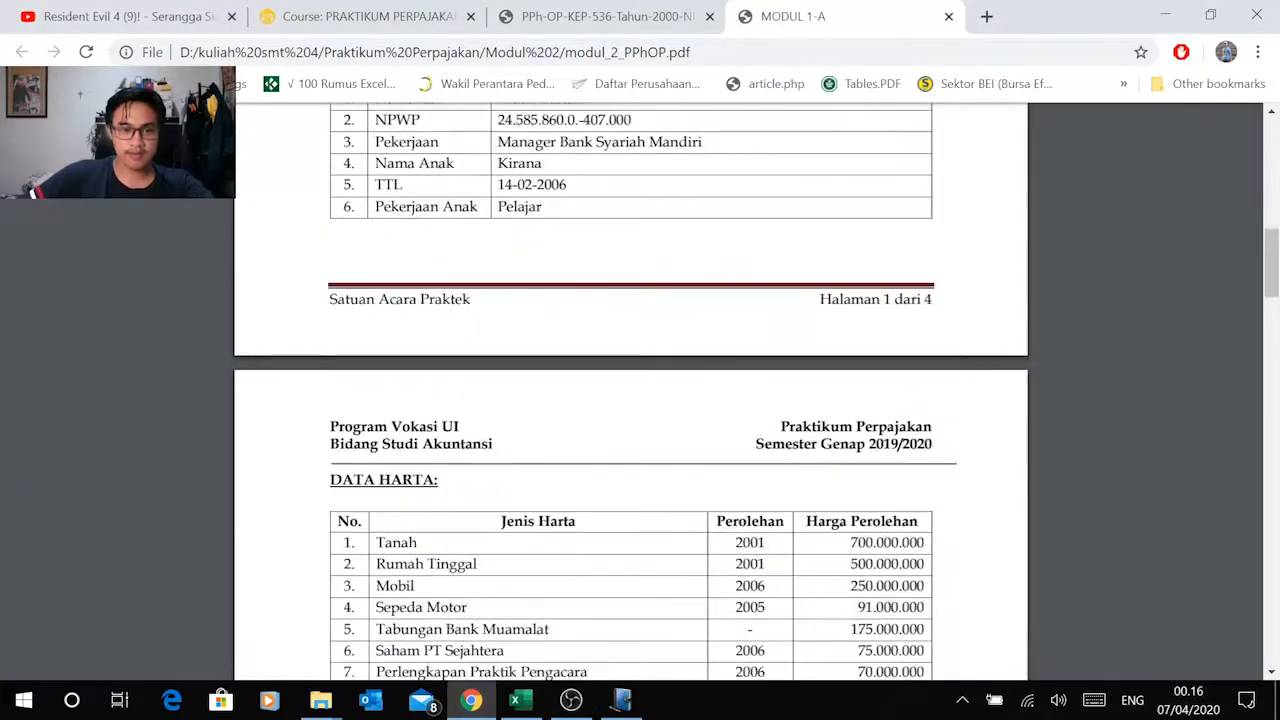
pyautogui.scroll(1, 630, 400)
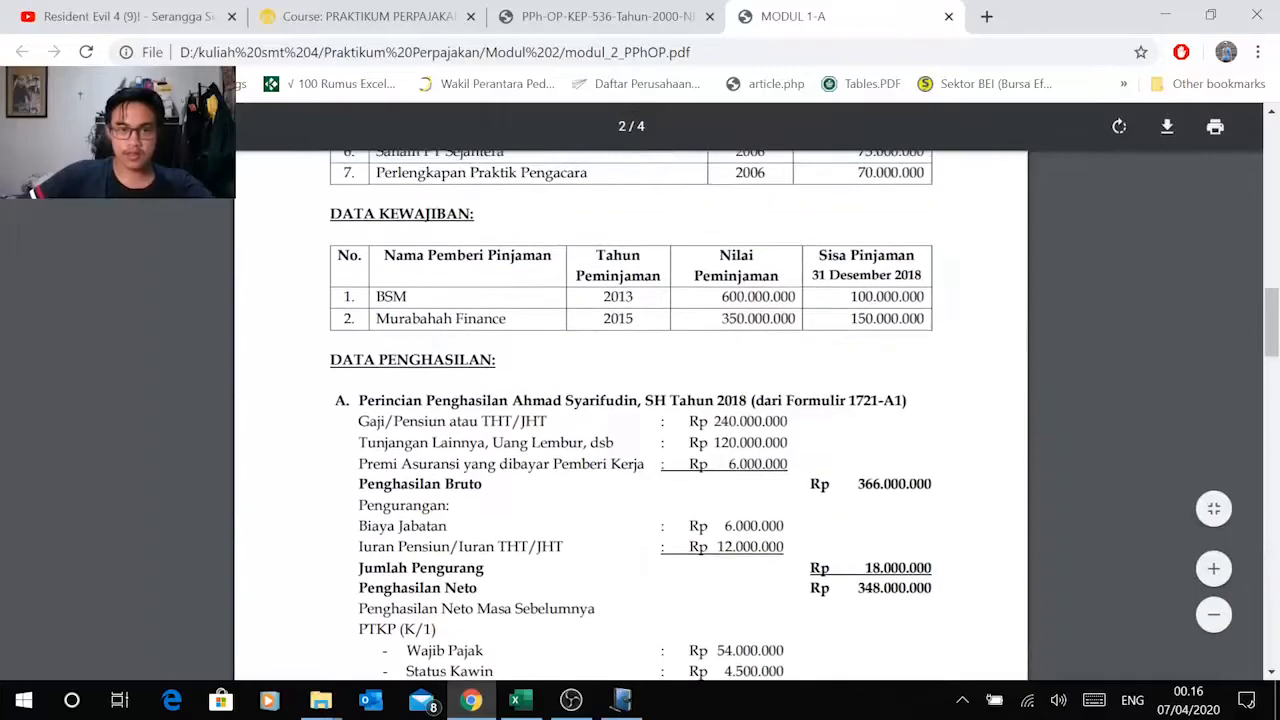
pyautogui.hotkey('alt', 'Tab')
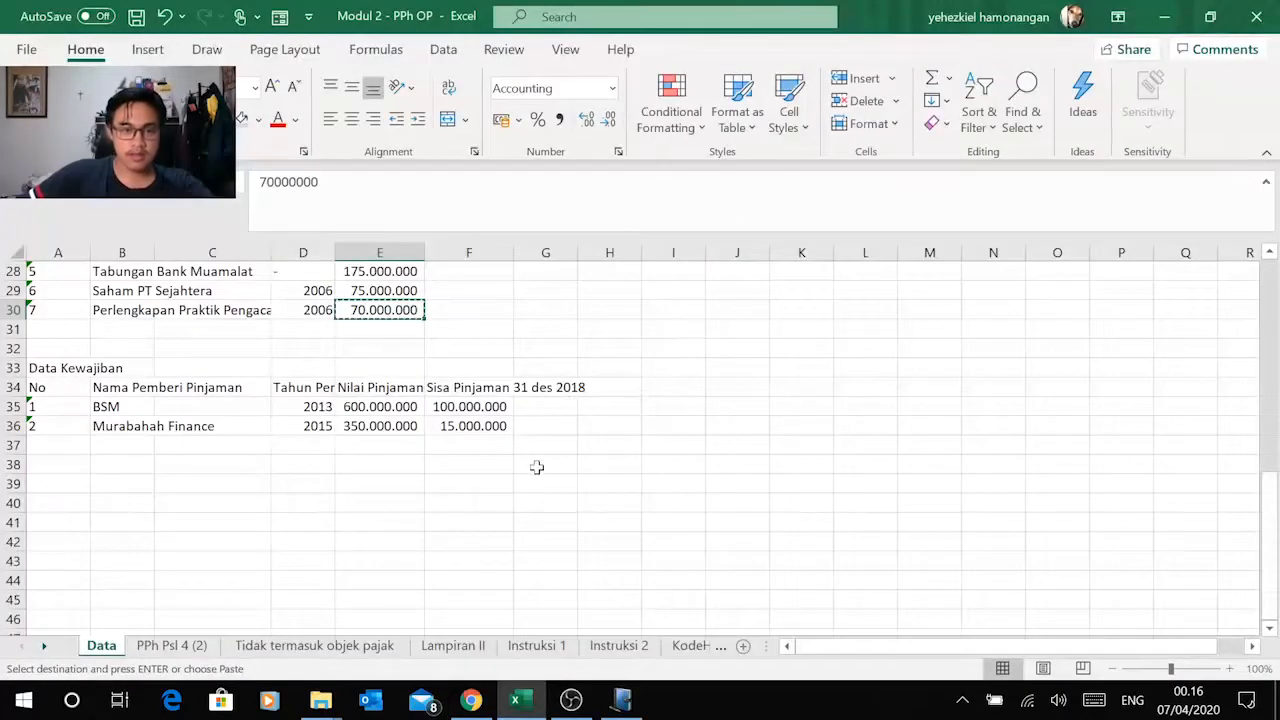
# Step: Add a first liability record in e-SPT's Bagian B with Kode Utang 101 - Utang Bank / Lembaga Keuangan Bukan Bank
pyautogui.click(622, 700)
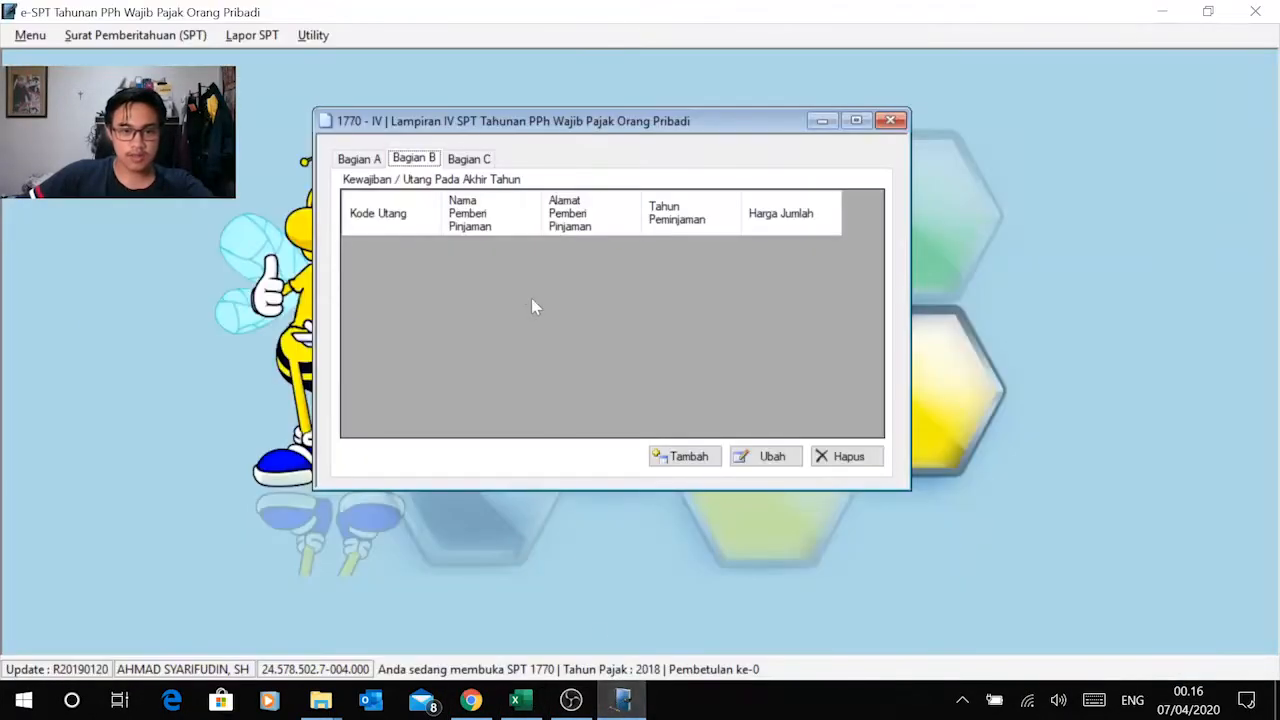
pyautogui.click(686, 458)
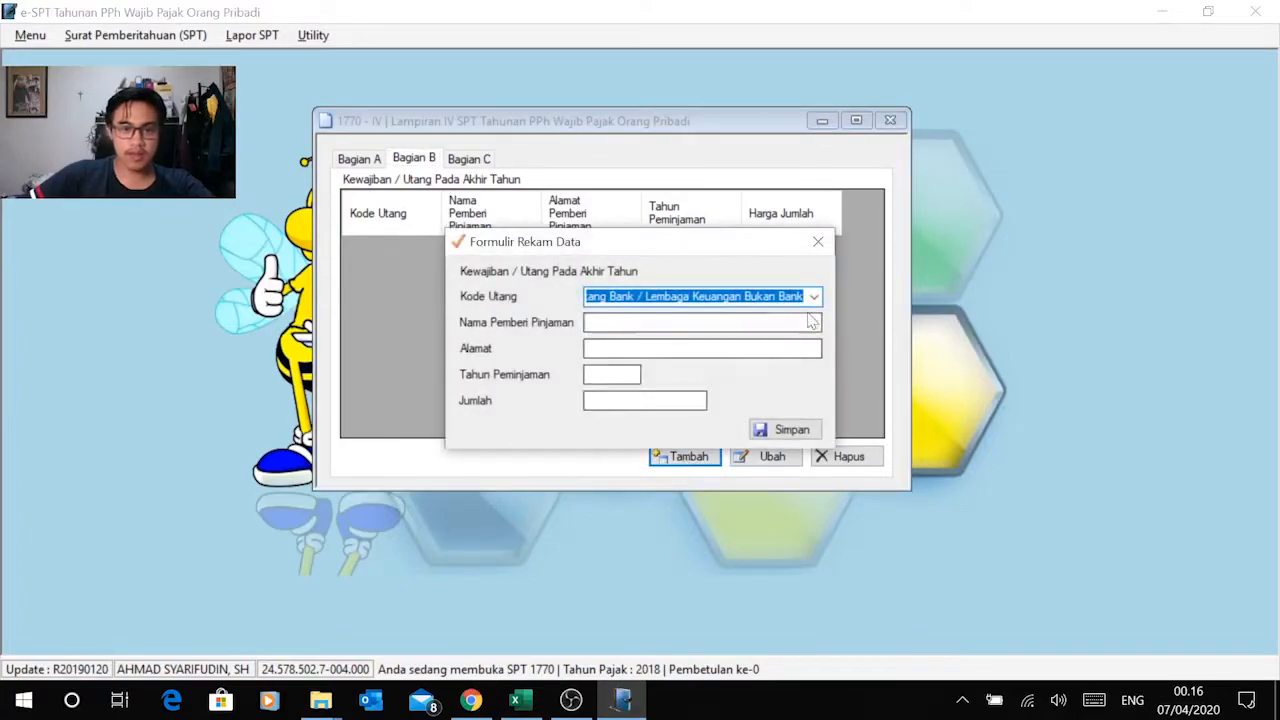
pyautogui.click(690, 322)
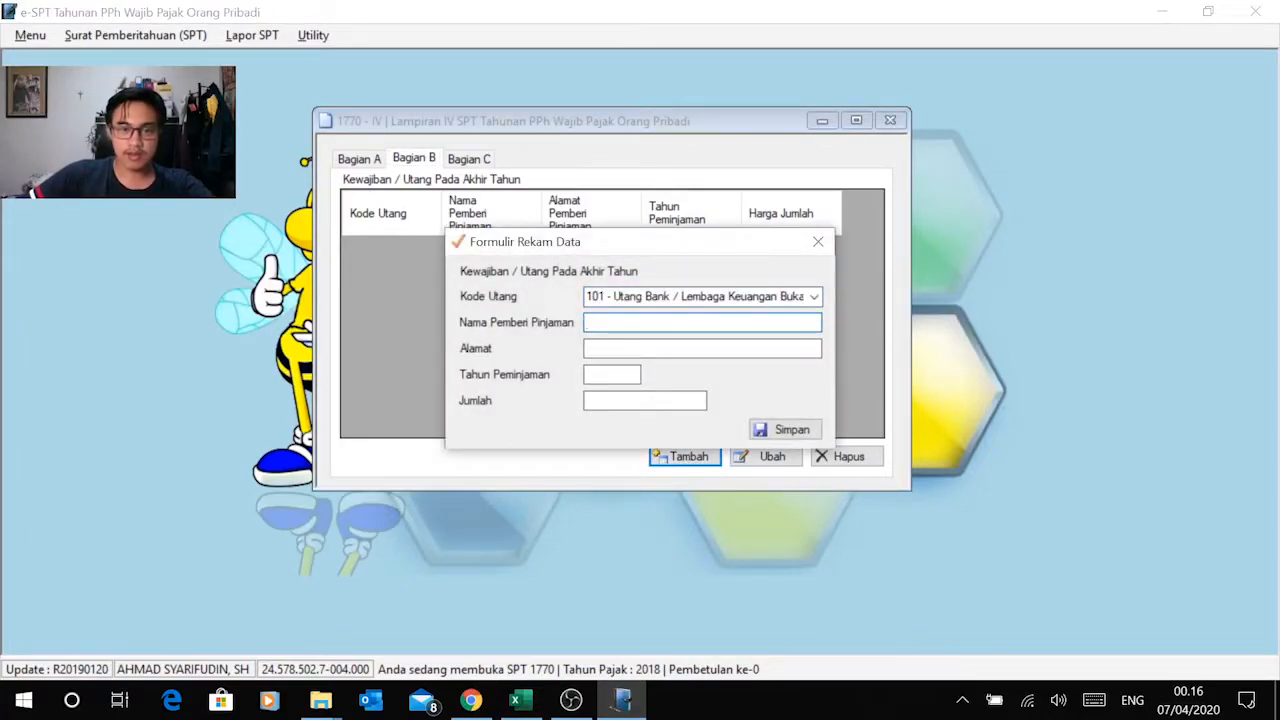
# Step: Copy the lender name BSM from Excel into Nama Pemberi Pinjaman in e-SPT and enter Jakarta as Alamat
pyautogui.hotkey('alt', 'Tab')
pyautogui.click(118, 406)
pyautogui.hotkey('ctrl', 'c')
pyautogui.hotkey('alt', 'Tab')
pyautogui.hotkey('ctrl', 'v')
pyautogui.press('Tab')
pyautogui.hotkey('alt', 'Tab')
pyautogui.hotkey('alt', 'Tab')
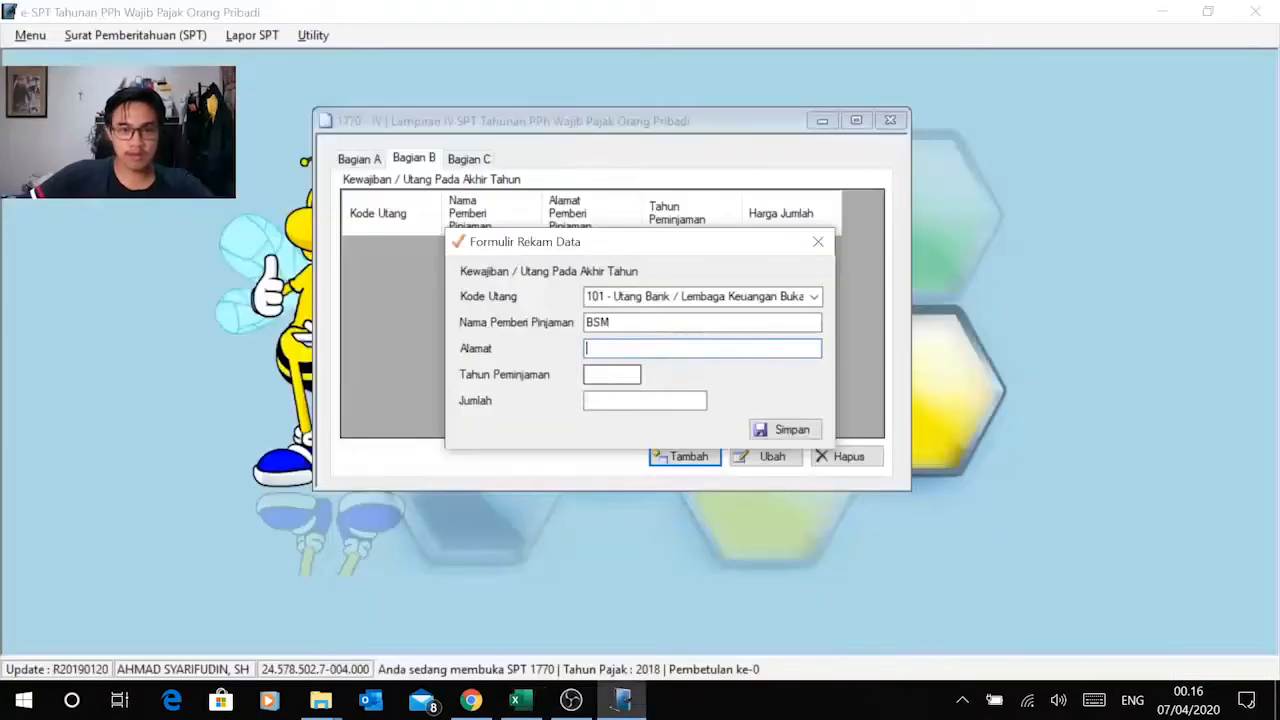
pyautogui.hotkey('alt', 'Tab')
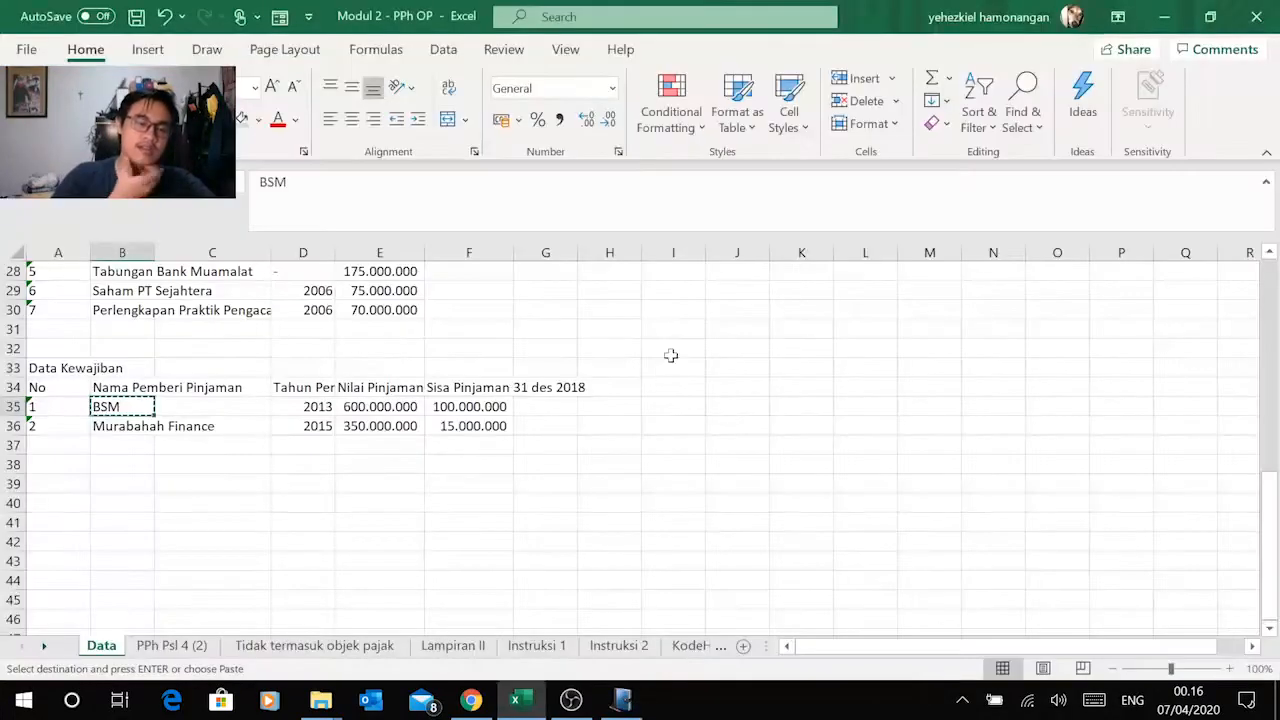
pyautogui.hotkey('alt', 'Tab')
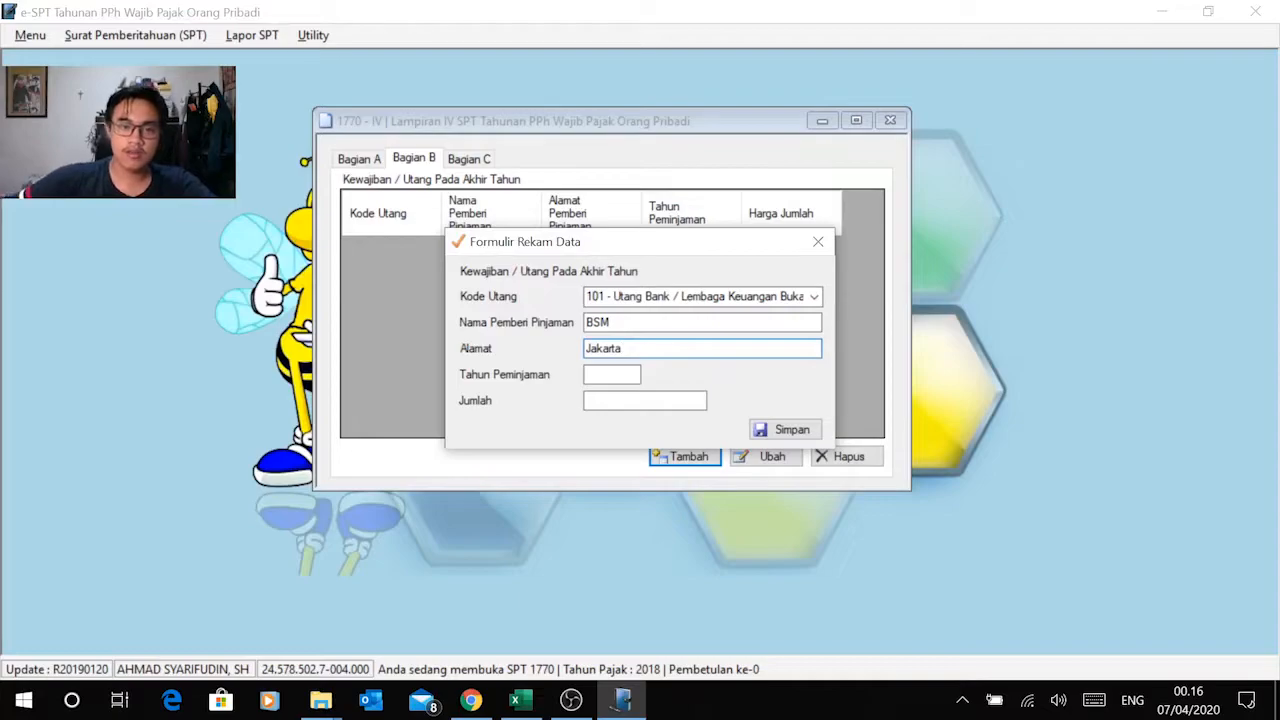
# Step: Copy the BSM loan year 2013 from Excel into Tahun Peminjaman in e-SPT
pyautogui.hotkey('alt', 'Tab')
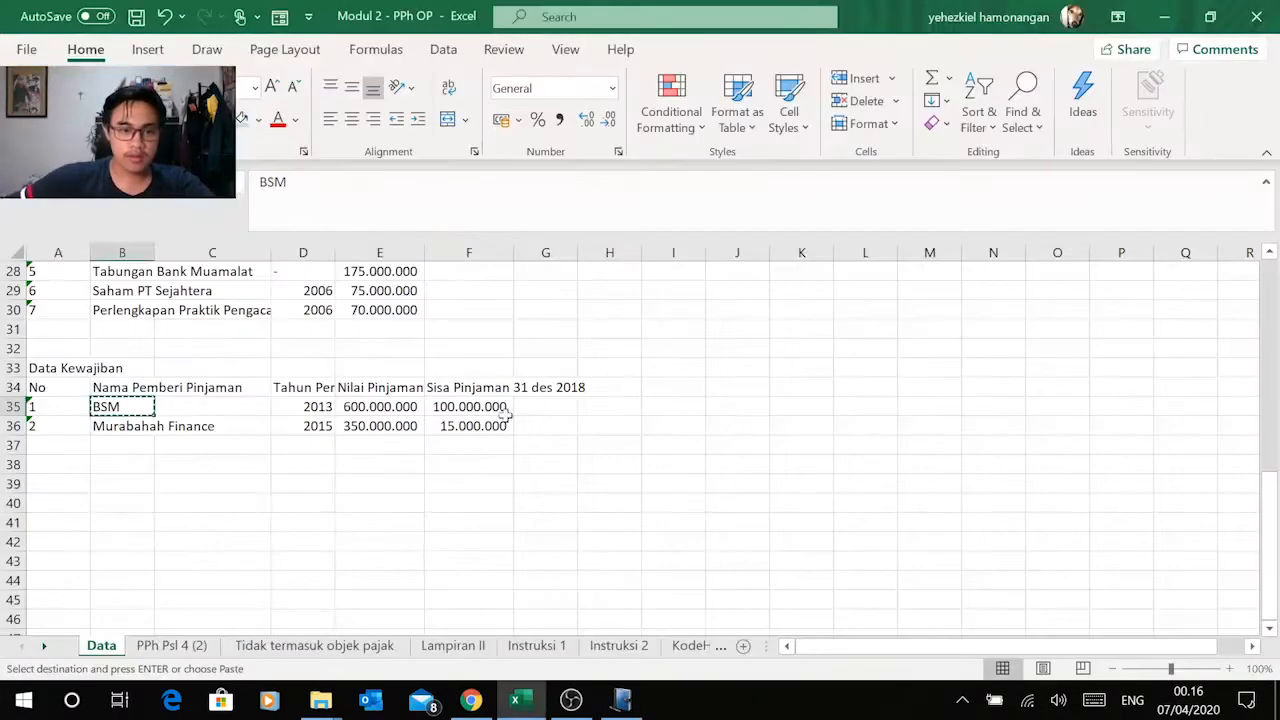
pyautogui.click(306, 407)
pyautogui.hotkey('ctrl', 'c')
pyautogui.hotkey('alt', 'Tab')
pyautogui.rightClick(612, 376)
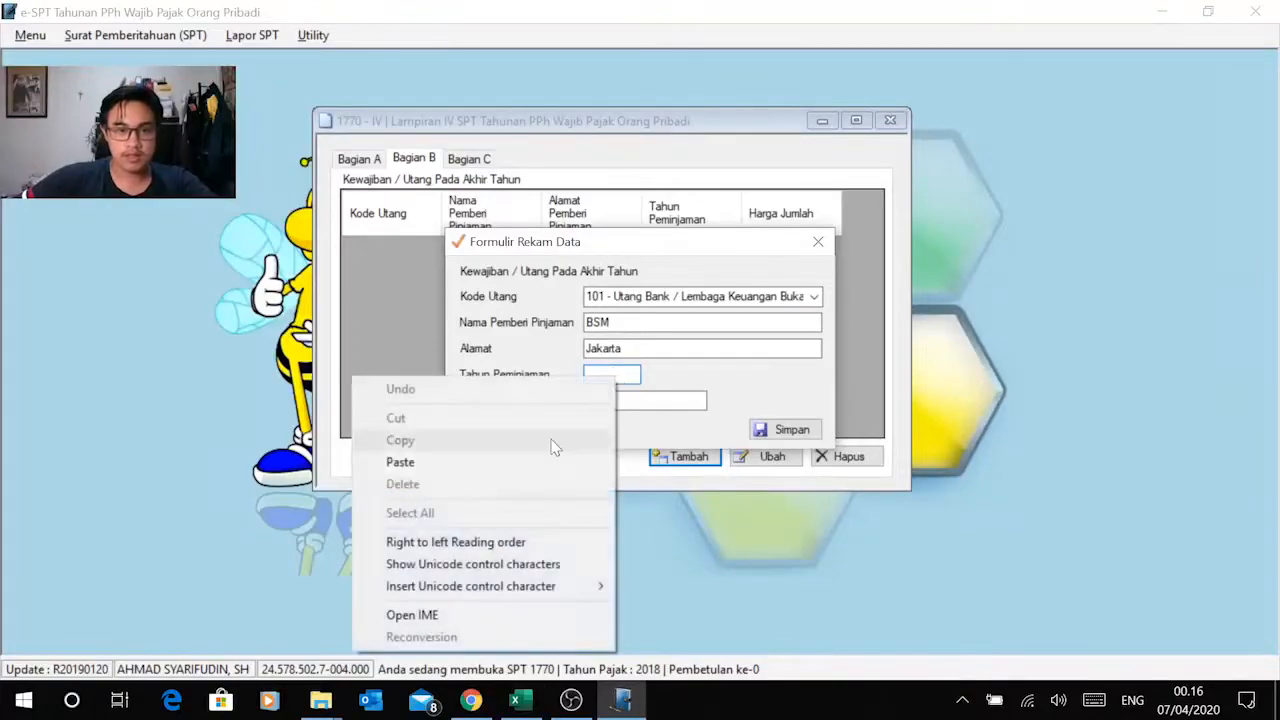
pyautogui.click(540, 460)
# Step: Copy the BSM Nilai Pinjaman of 600.000.000 from Excel into Jumlah in e-SPT and save the liability record
pyautogui.hotkey('alt', 'Tab')
pyautogui.click(380, 407)
pyautogui.hotkey('ctrl', 'c')
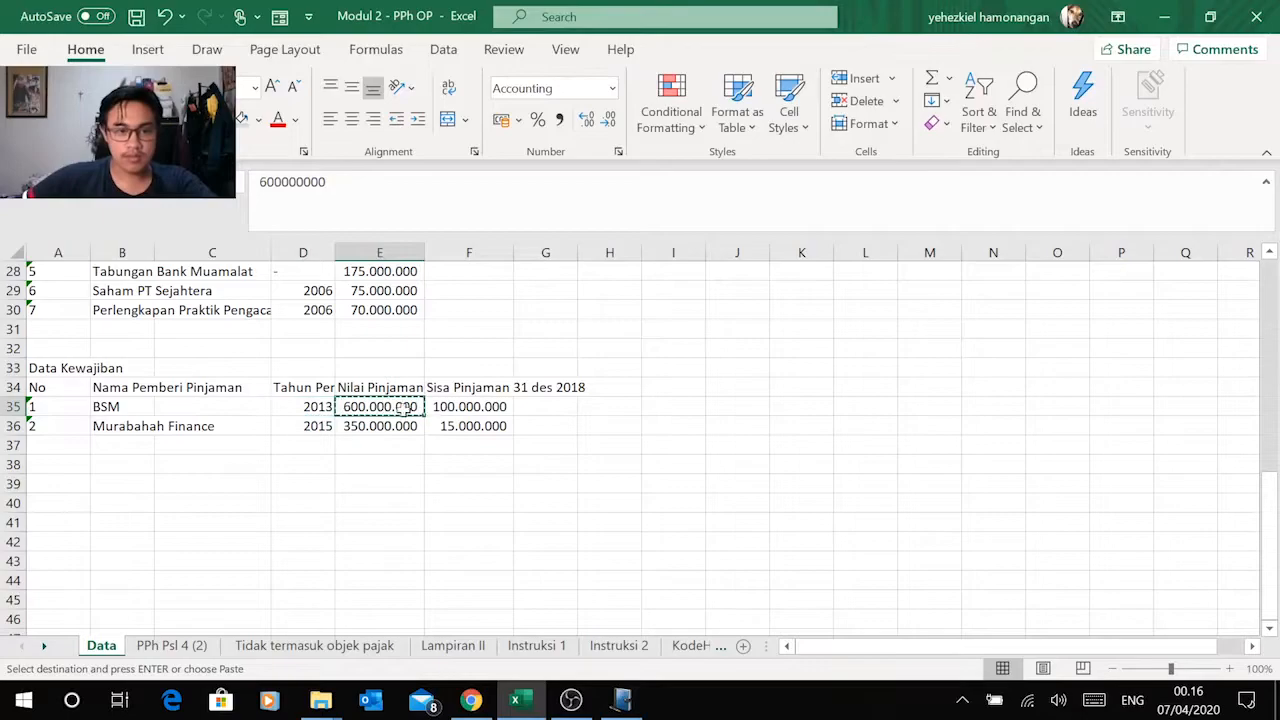
pyautogui.hotkey('alt', 'Tab')
pyautogui.rightClick(700, 401)
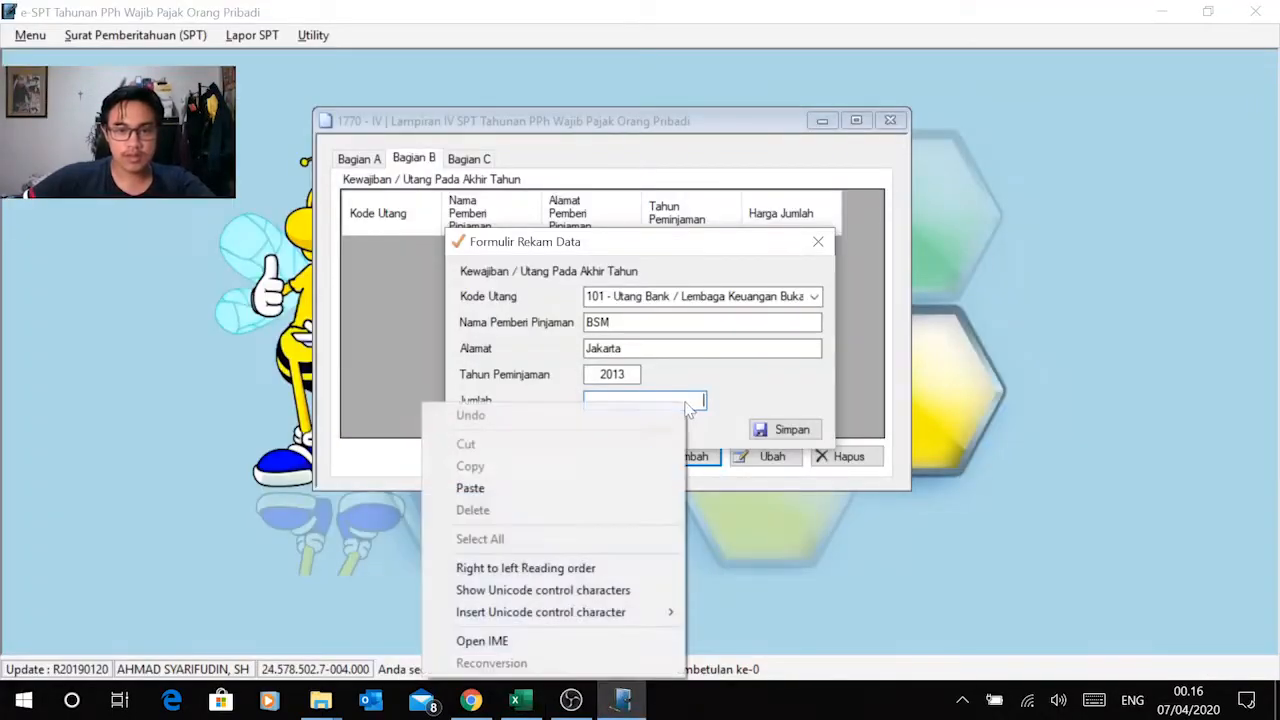
pyautogui.click(571, 484)
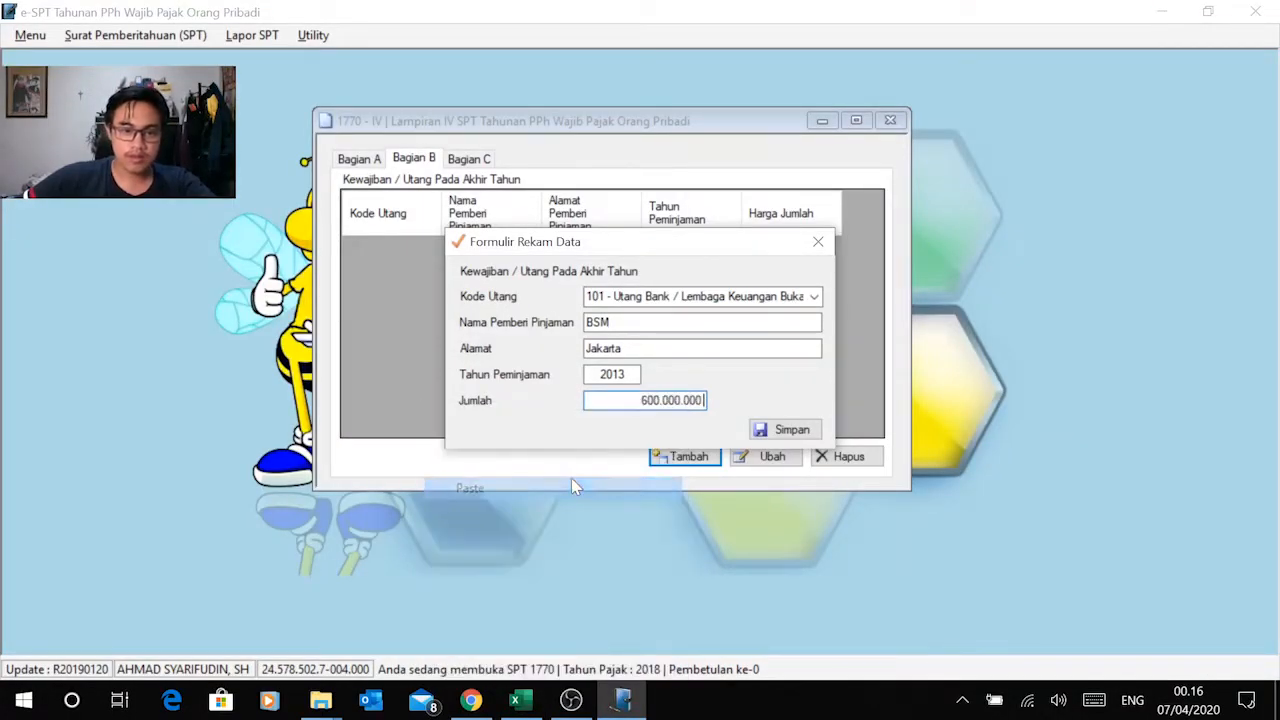
pyautogui.click(770, 429)
pyautogui.click(697, 418)
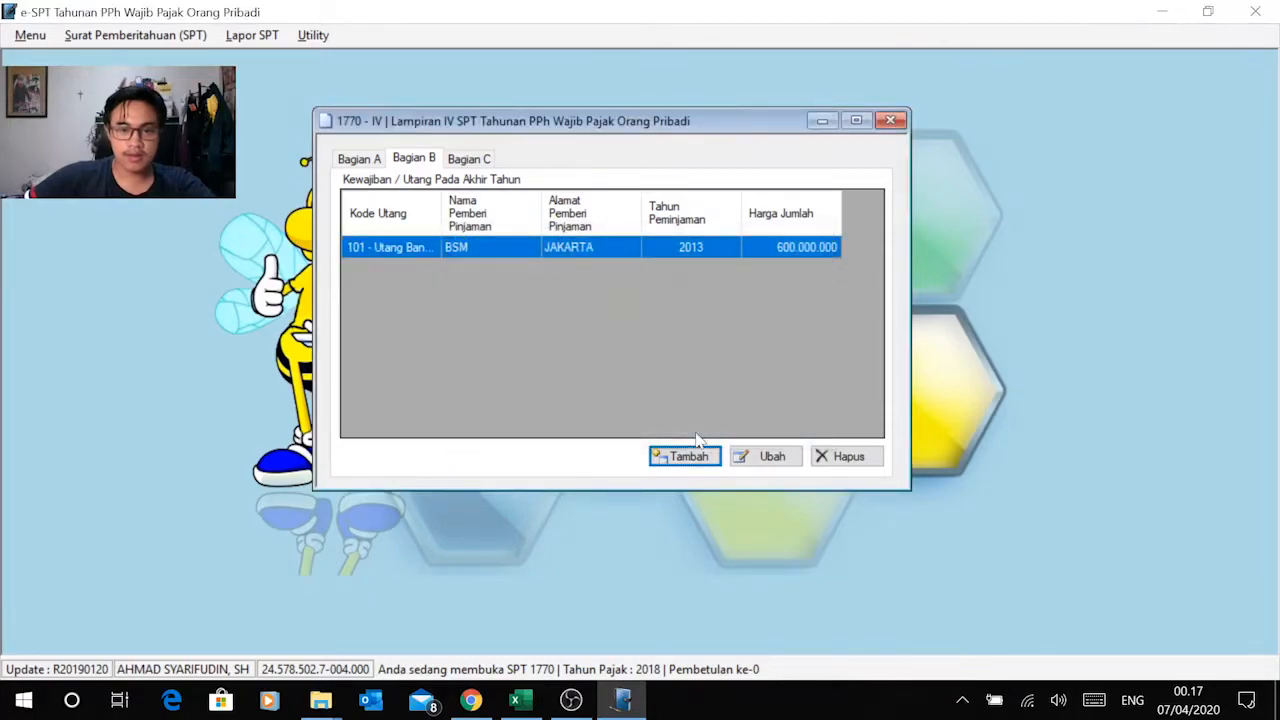
# Step: Add a second liability record in e-SPT with Murabahah Finance copied from Excel as lender and Jakarta as Alamat
pyautogui.click(680, 457)
pyautogui.hotkey('alt', 'Tab')
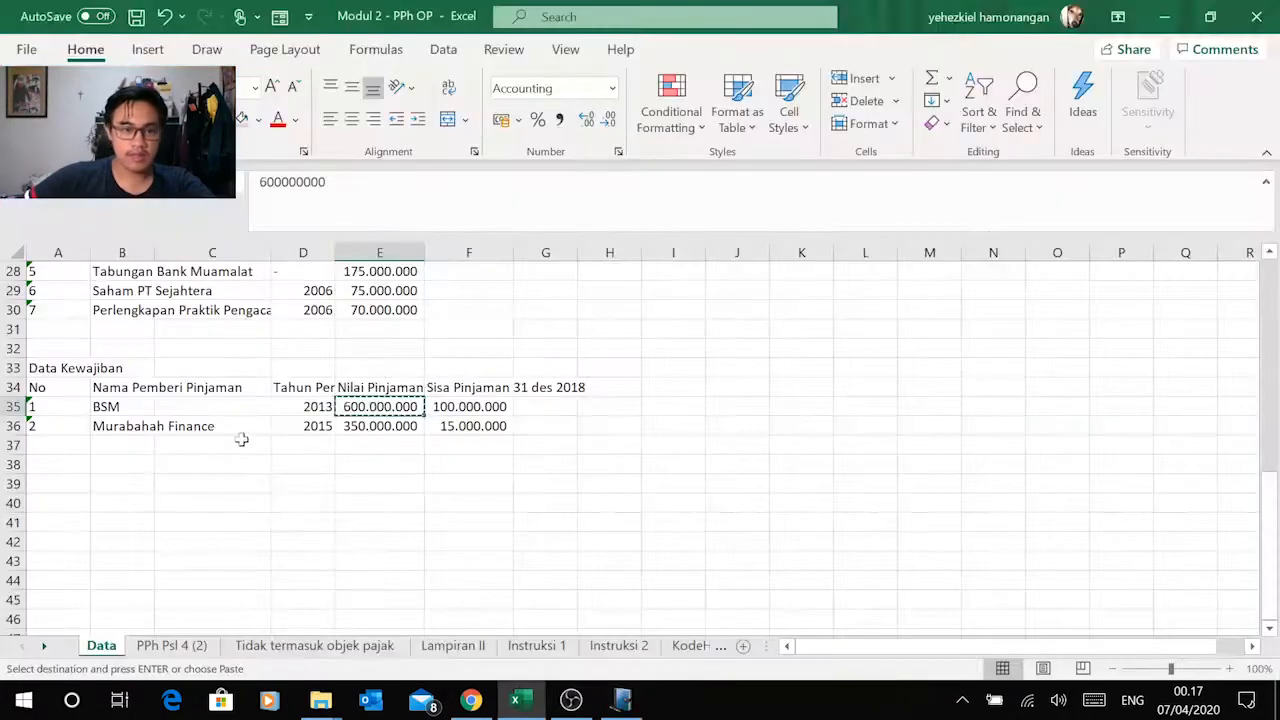
pyautogui.click(142, 425)
pyautogui.hotkey('ctrl', 'c')
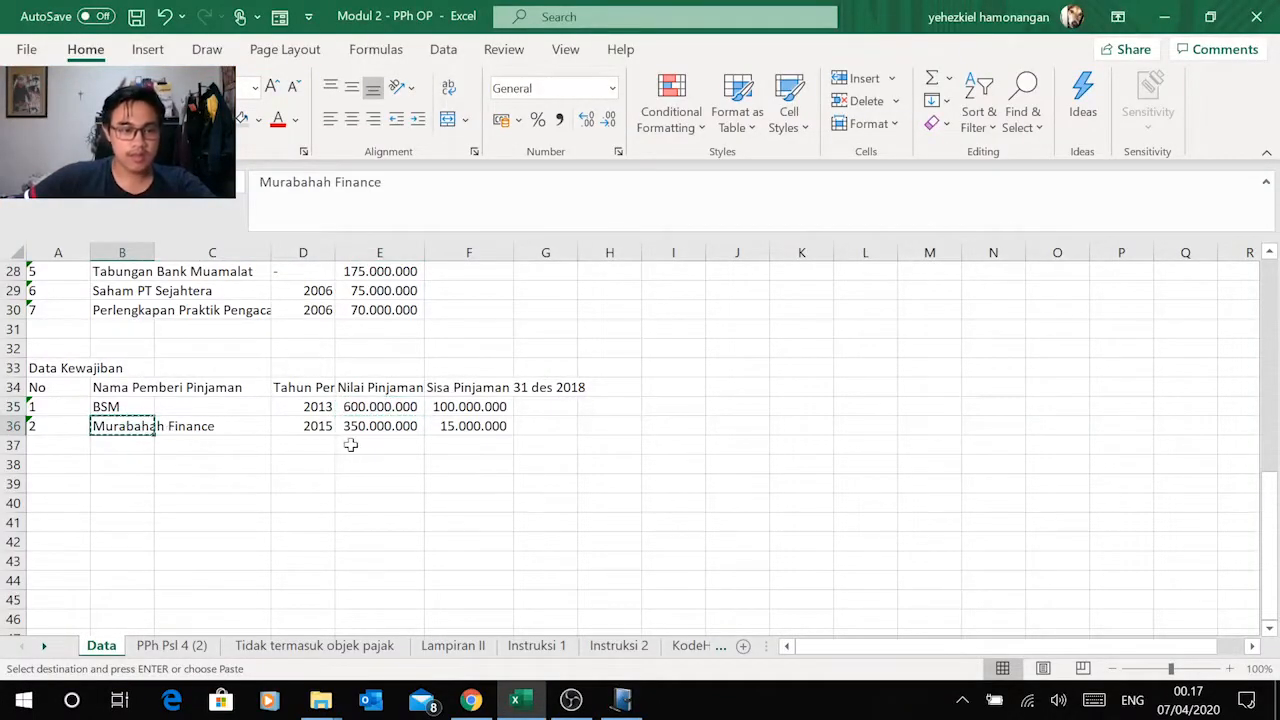
pyautogui.hotkey('alt', 'Tab')
pyautogui.click(628, 324)
pyautogui.hotkey('ctrl', 'v')
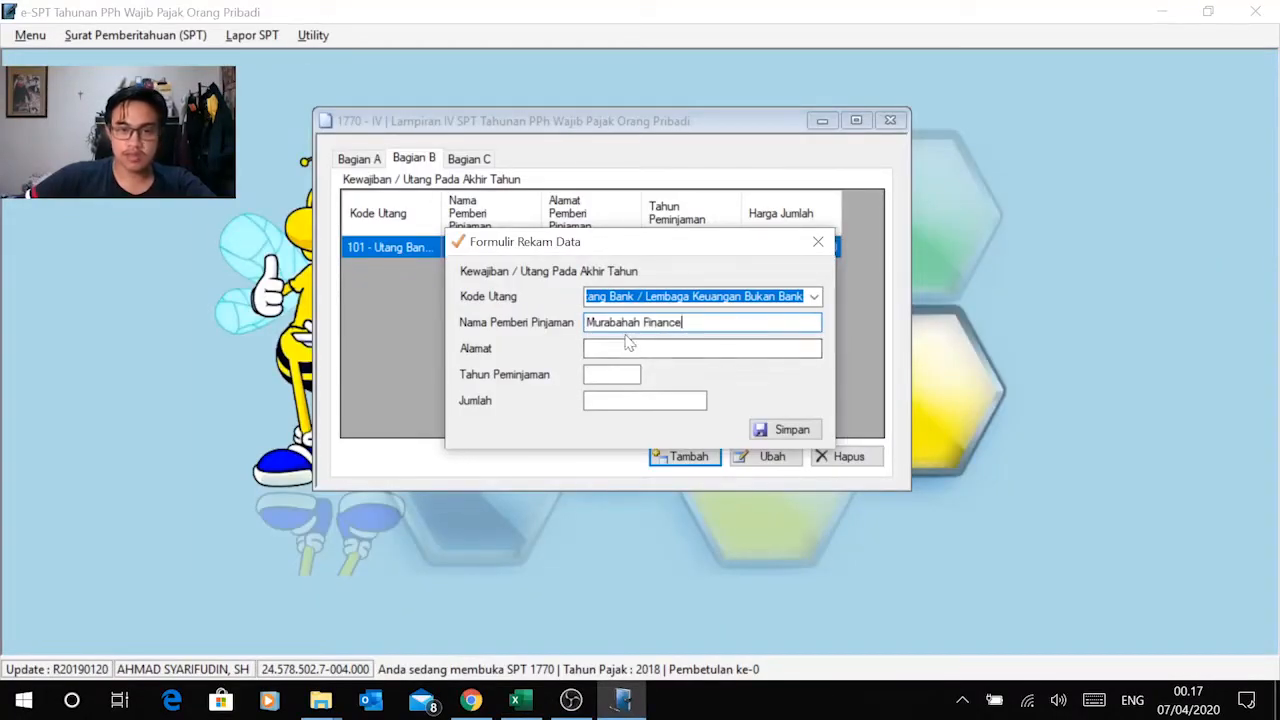
pyautogui.click(628, 348)
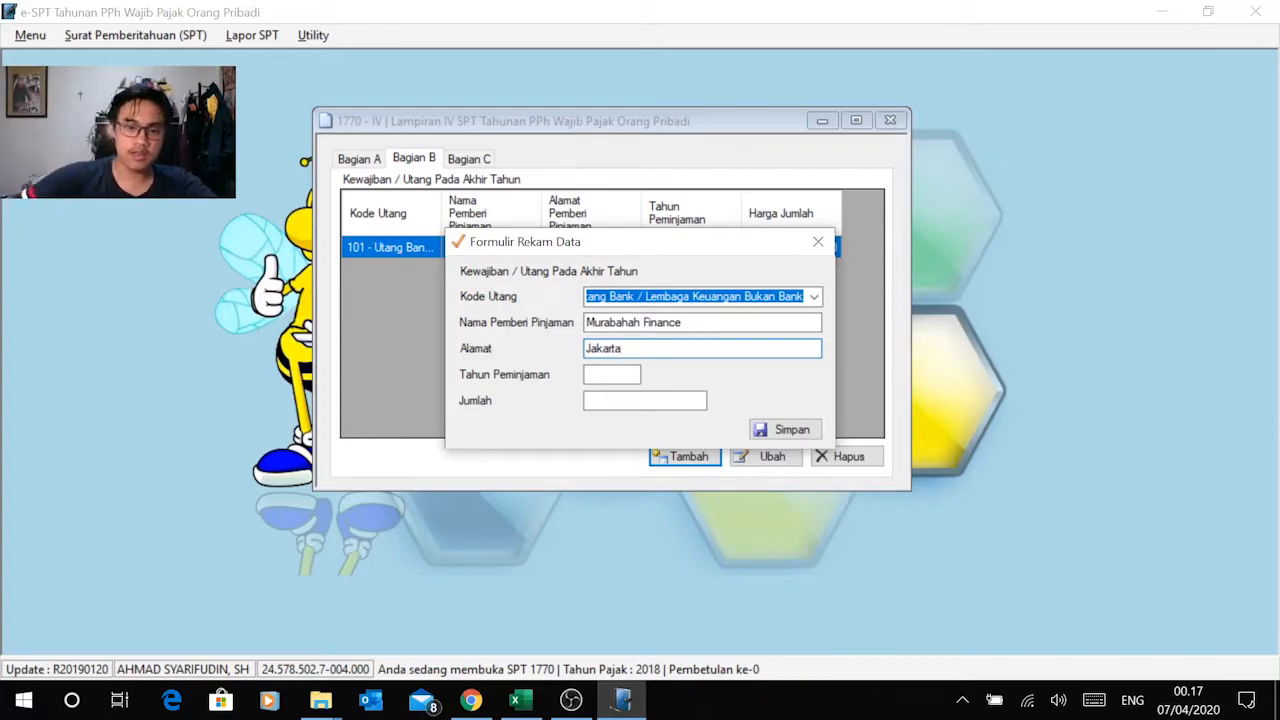
# Step: Copy the Murabahah Finance loan year 2015 from Excel into Tahun Peminjaman in e-SPT
pyautogui.click(612, 374)
pyautogui.hotkey('alt', 'Tab')
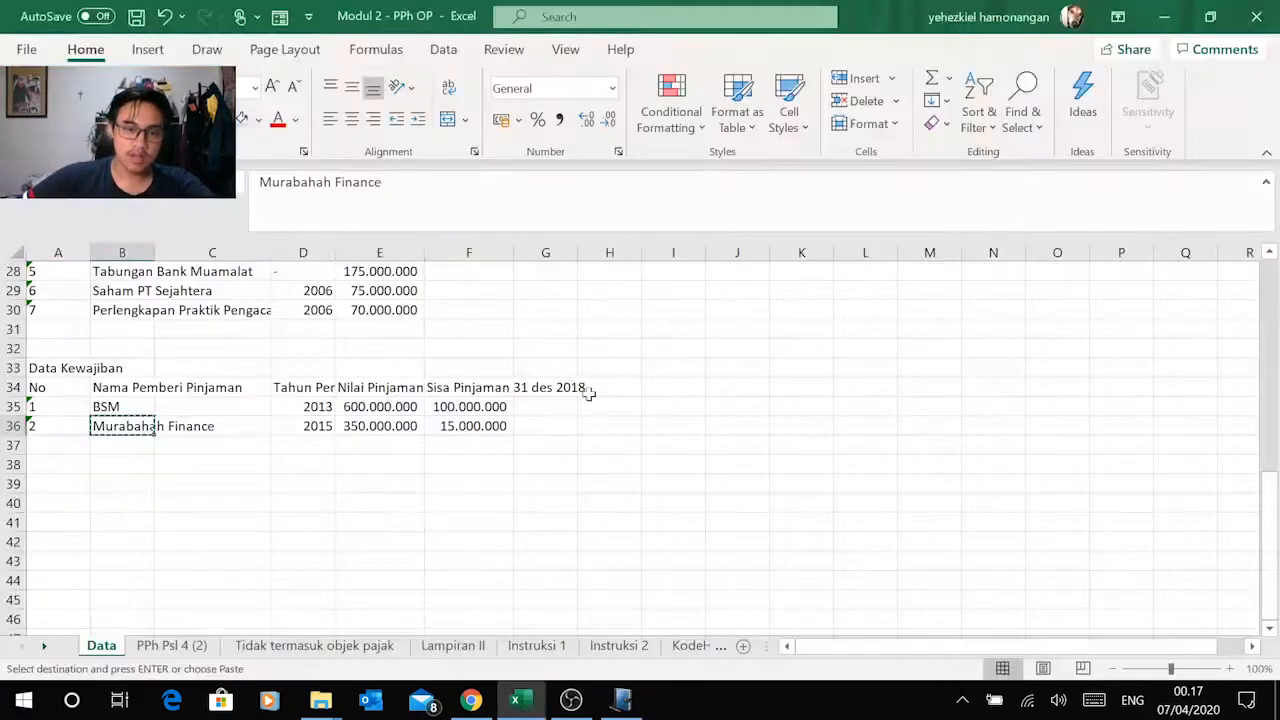
pyautogui.click(312, 426)
pyautogui.hotkey('ctrl', 'c')
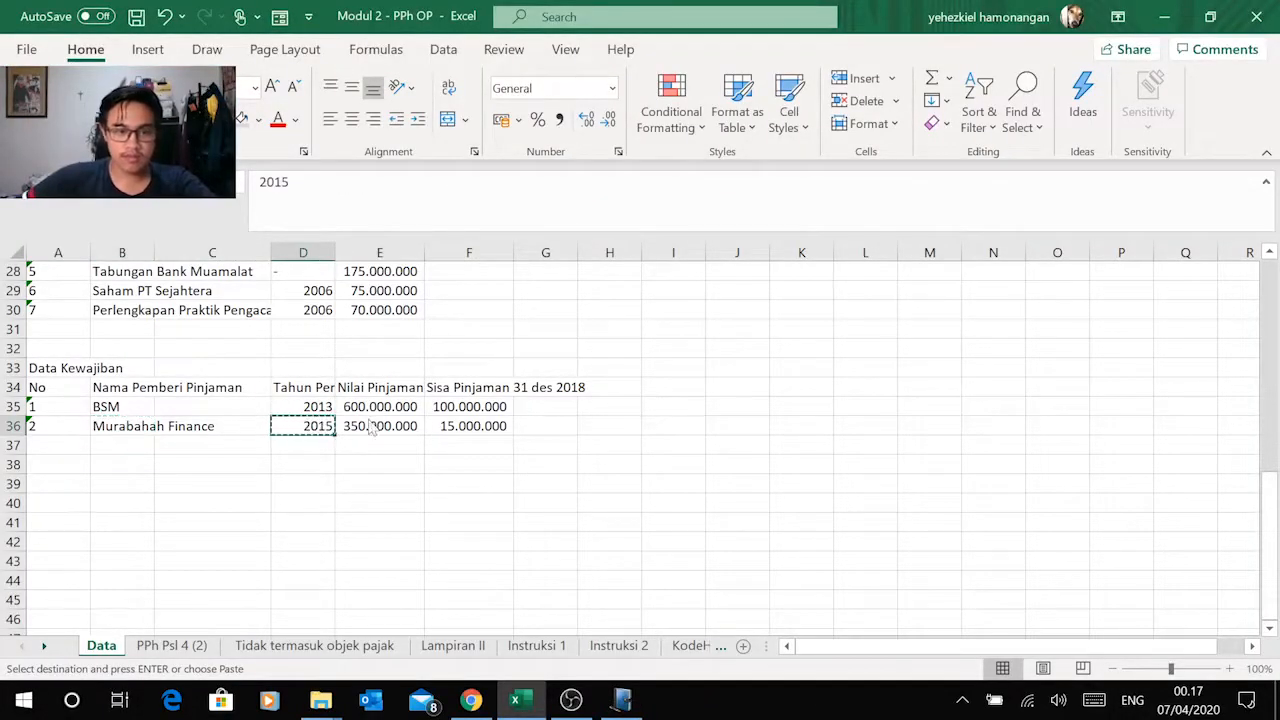
pyautogui.hotkey('alt', 'Tab')
pyautogui.rightClick(612, 374)
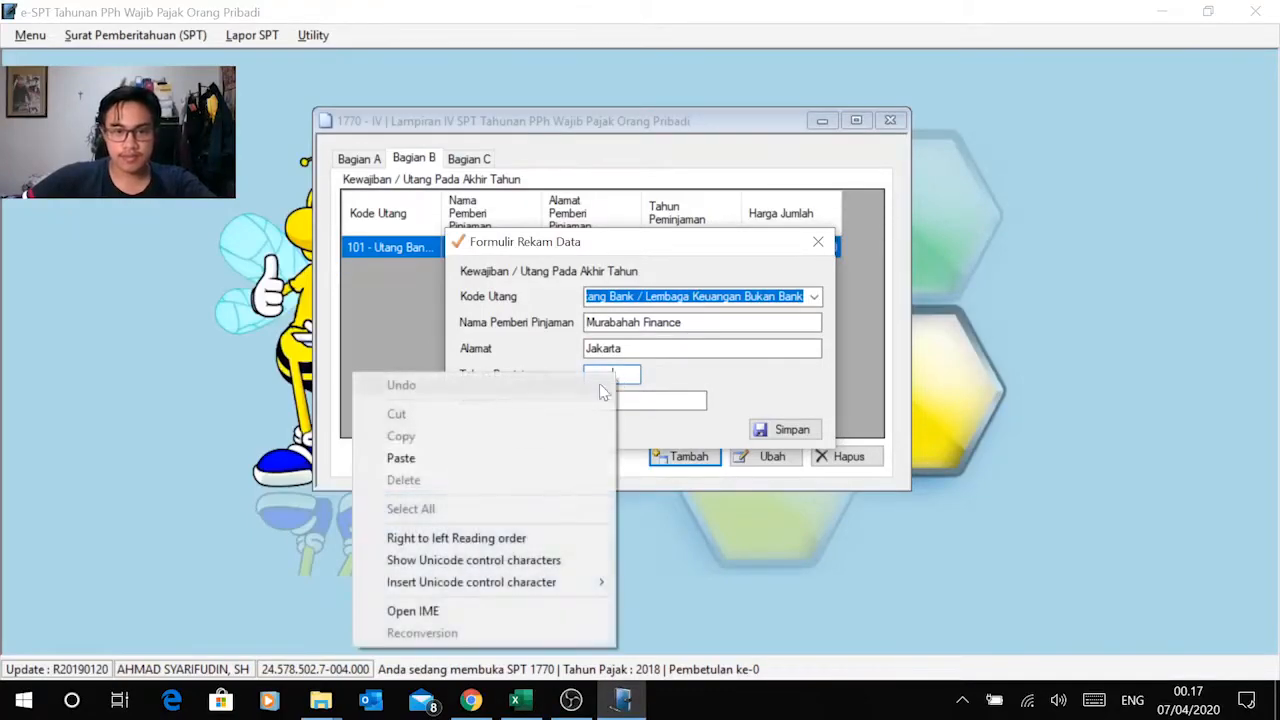
pyautogui.click(497, 454)
pyautogui.press('Tab')
# Step: Copy the Murabahah Finance Nilai Pinjaman of 350.000.000 from Excel into Jumlah in e-SPT and save the record
pyautogui.hotkey('alt', 'Tab')
pyautogui.click(400, 426)
pyautogui.hotkey('ctrl', 'c')
pyautogui.hotkey('alt', 'Tab')
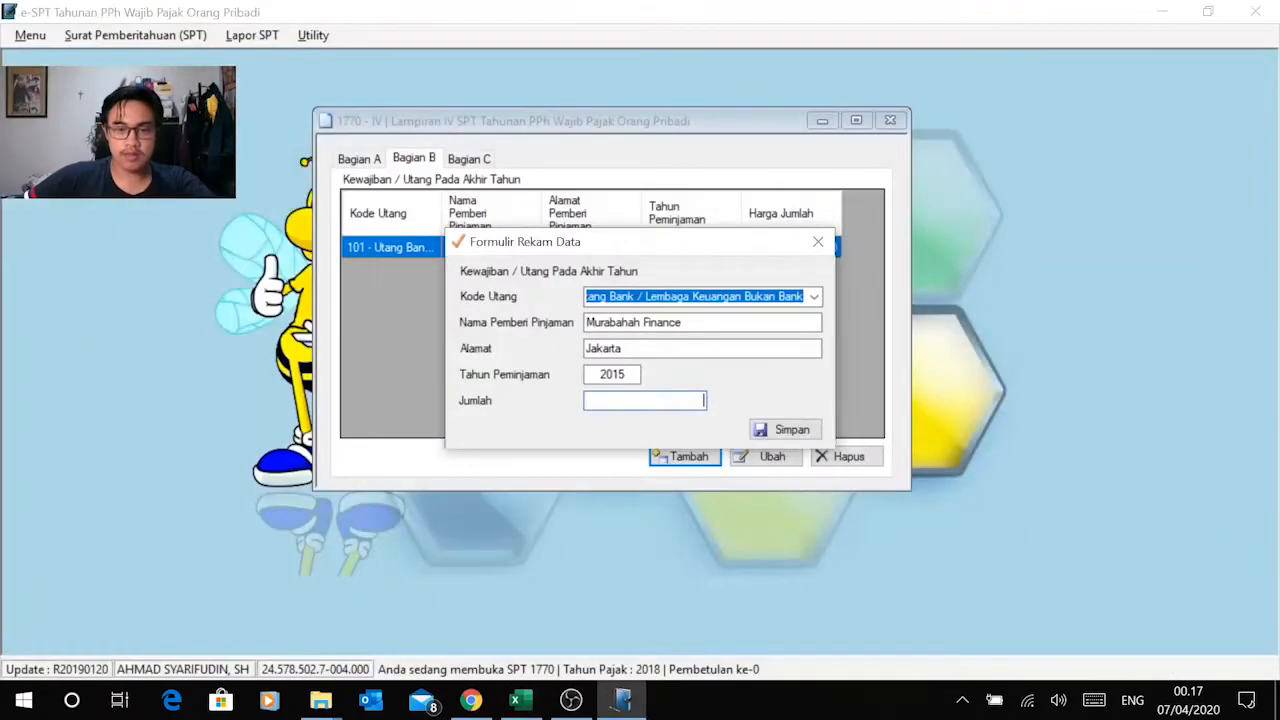
pyautogui.rightClick(662, 400)
pyautogui.click(547, 479)
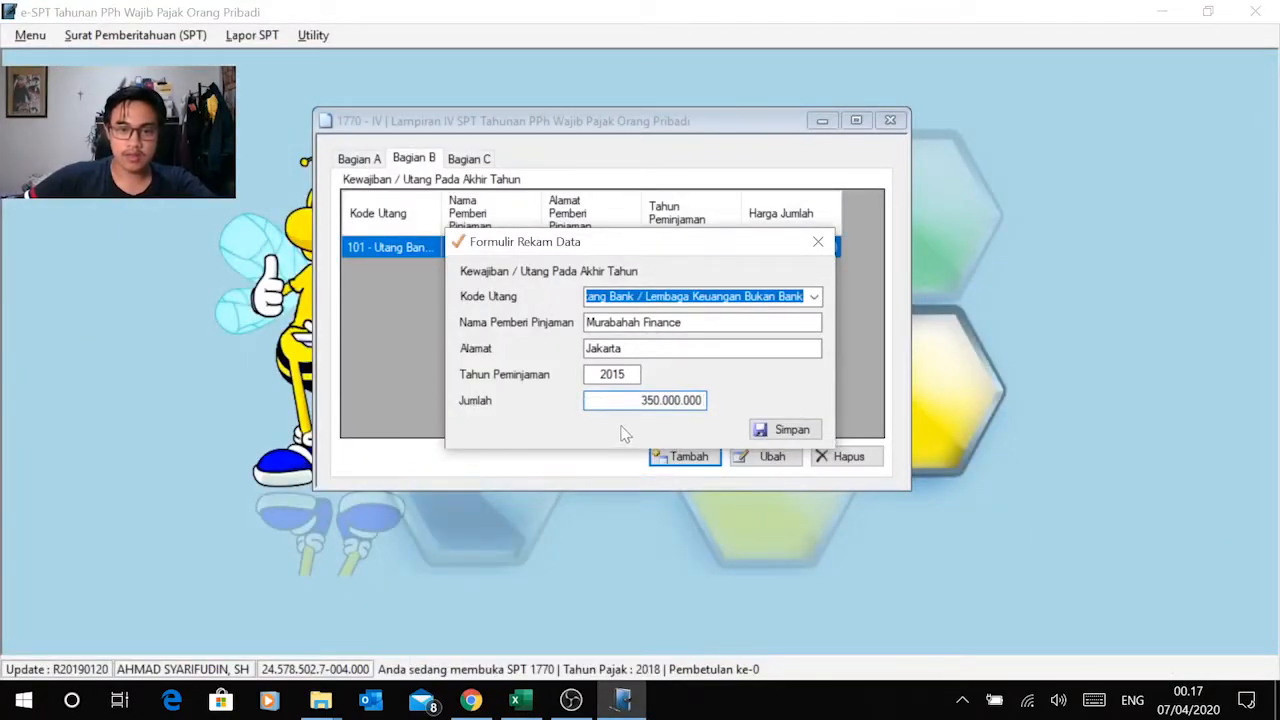
pyautogui.click(776, 429)
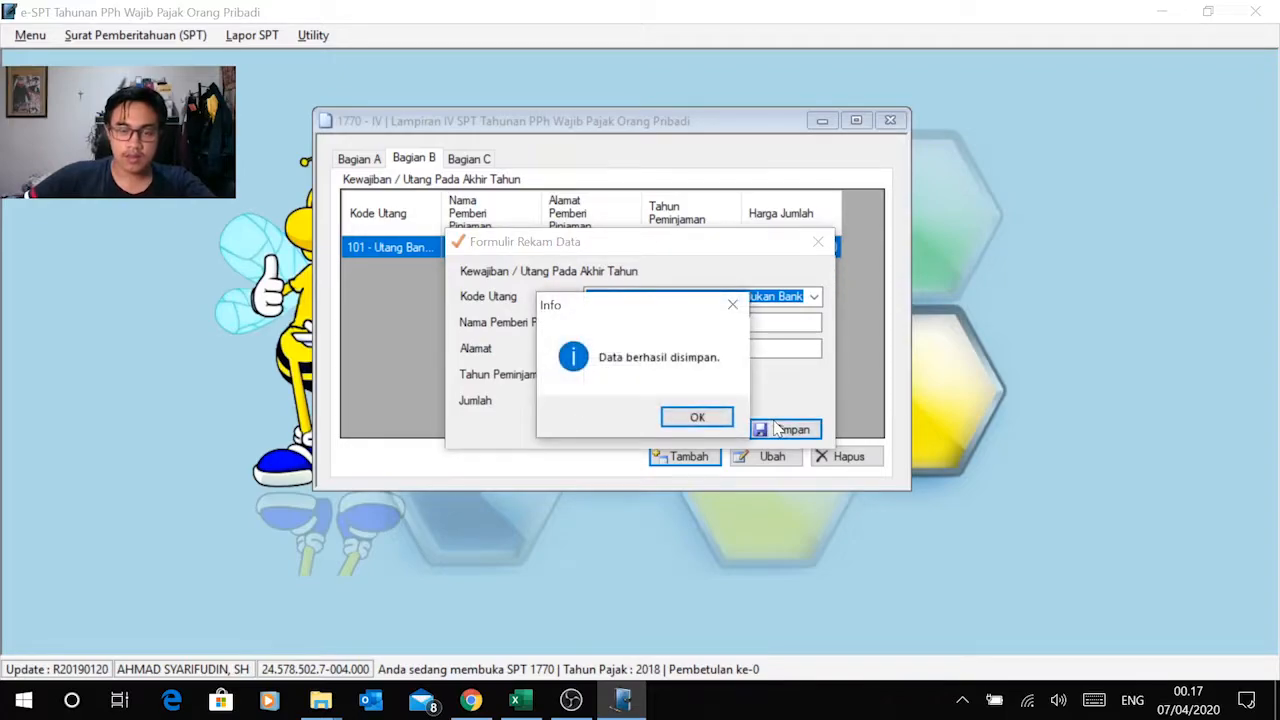
pyautogui.click(715, 415)
# Step: Compare the two liability amounts in e-SPT's Bagian B with the Nilai Pinjaman column in Excel
pyautogui.click(800, 269)
pyautogui.hotkey('alt', 'Tab')
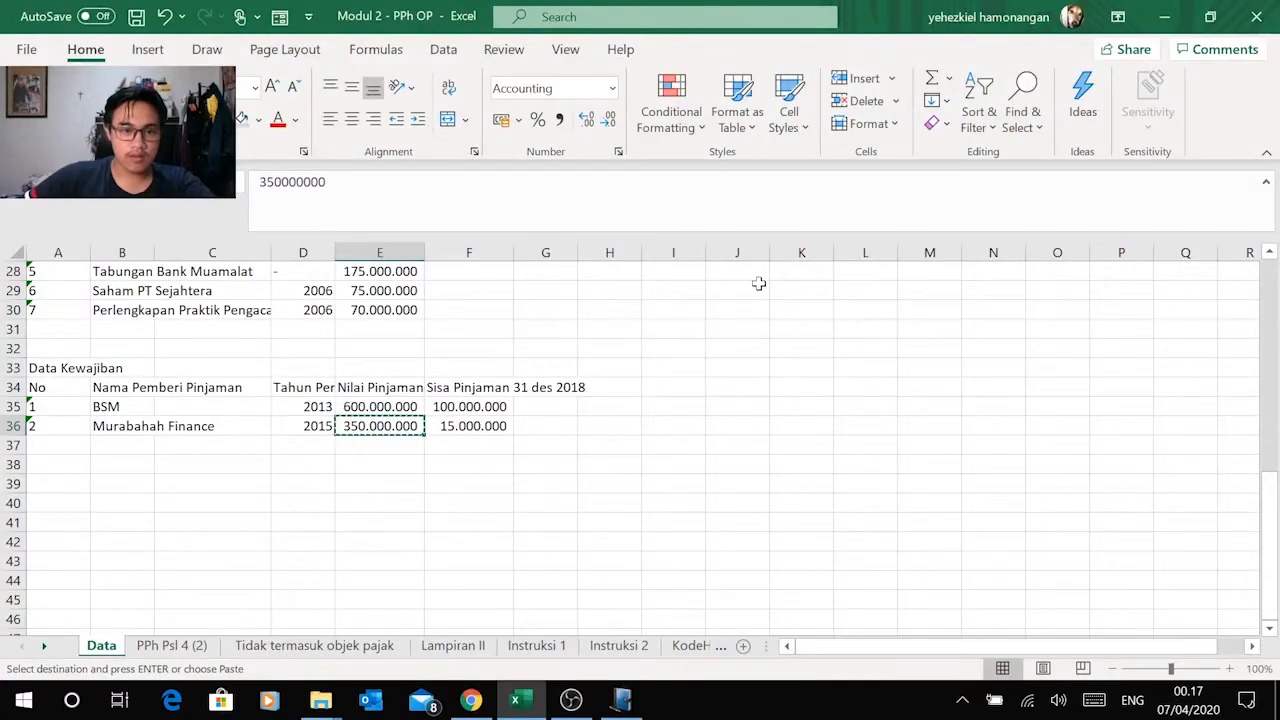
pyautogui.hotkey('alt', 'Tab')
pyautogui.click(806, 248)
pyautogui.hotkey('alt', 'Tab')
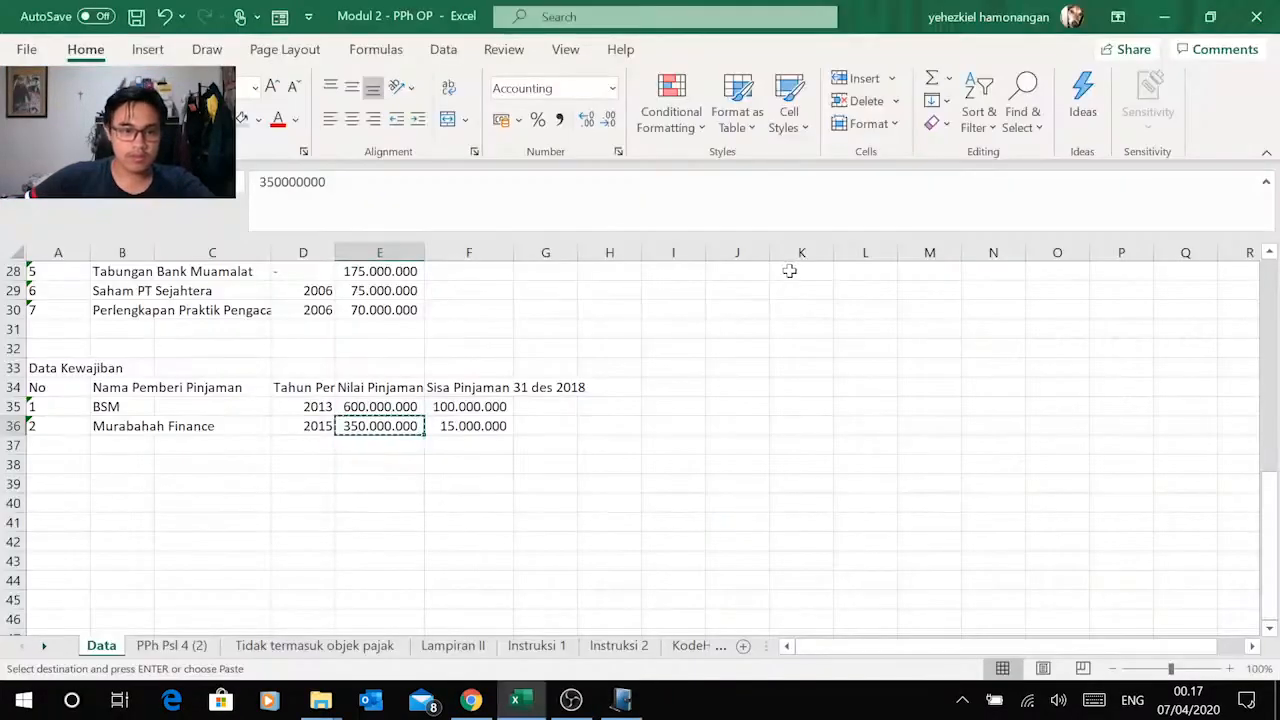
pyautogui.hotkey('alt', 'Tab')
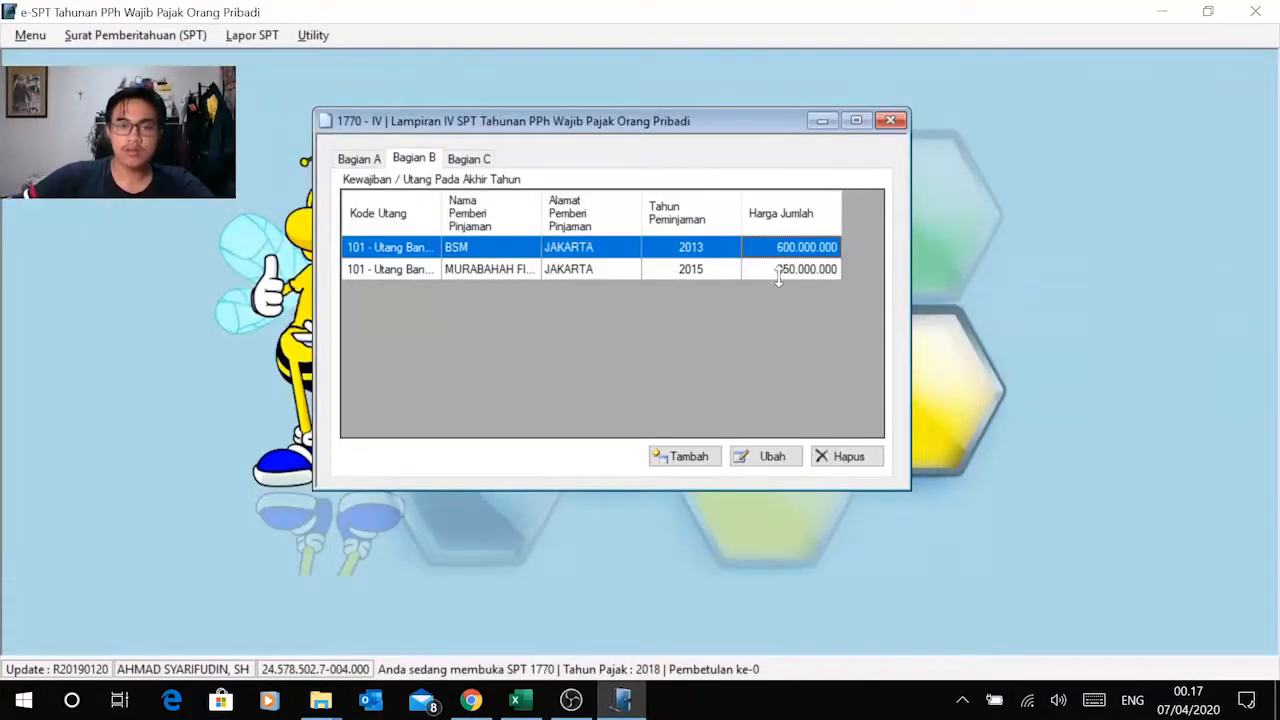
pyautogui.click(780, 272)
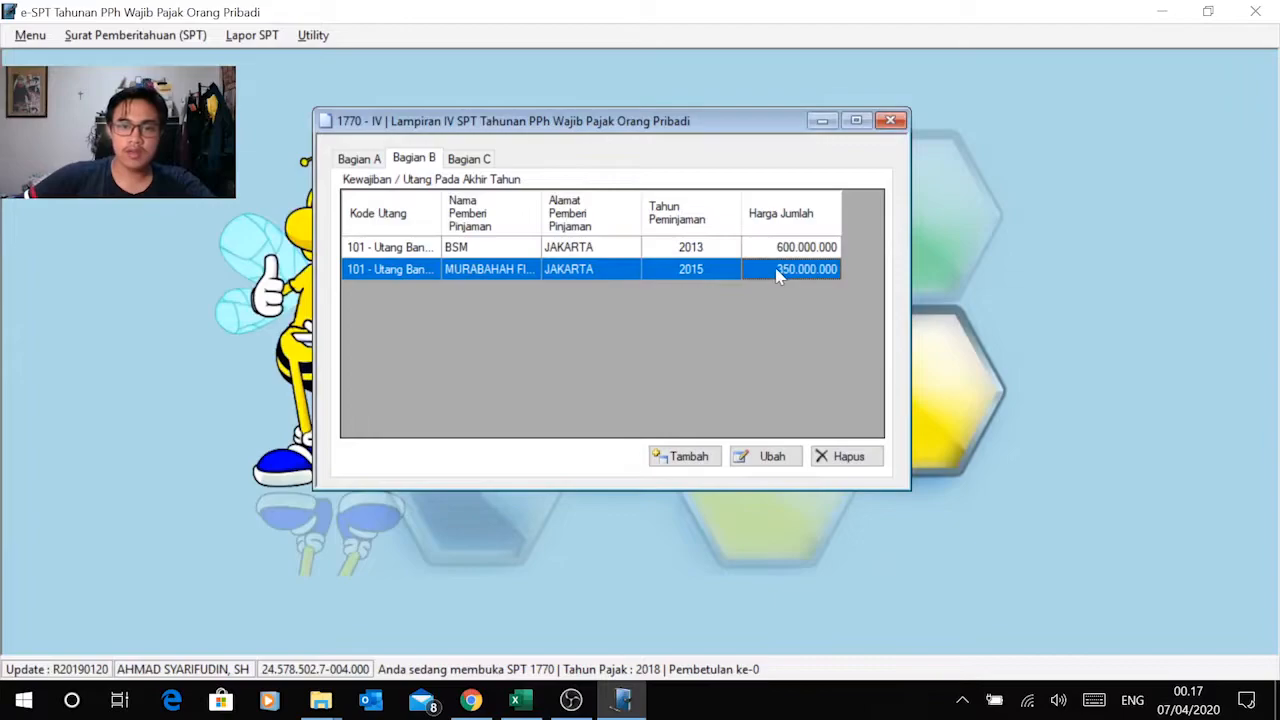
# Step: Start a family member record in Bagian C of Lampiran IV and locate the Data Keluarga entries in Excel
pyautogui.click(485, 159)
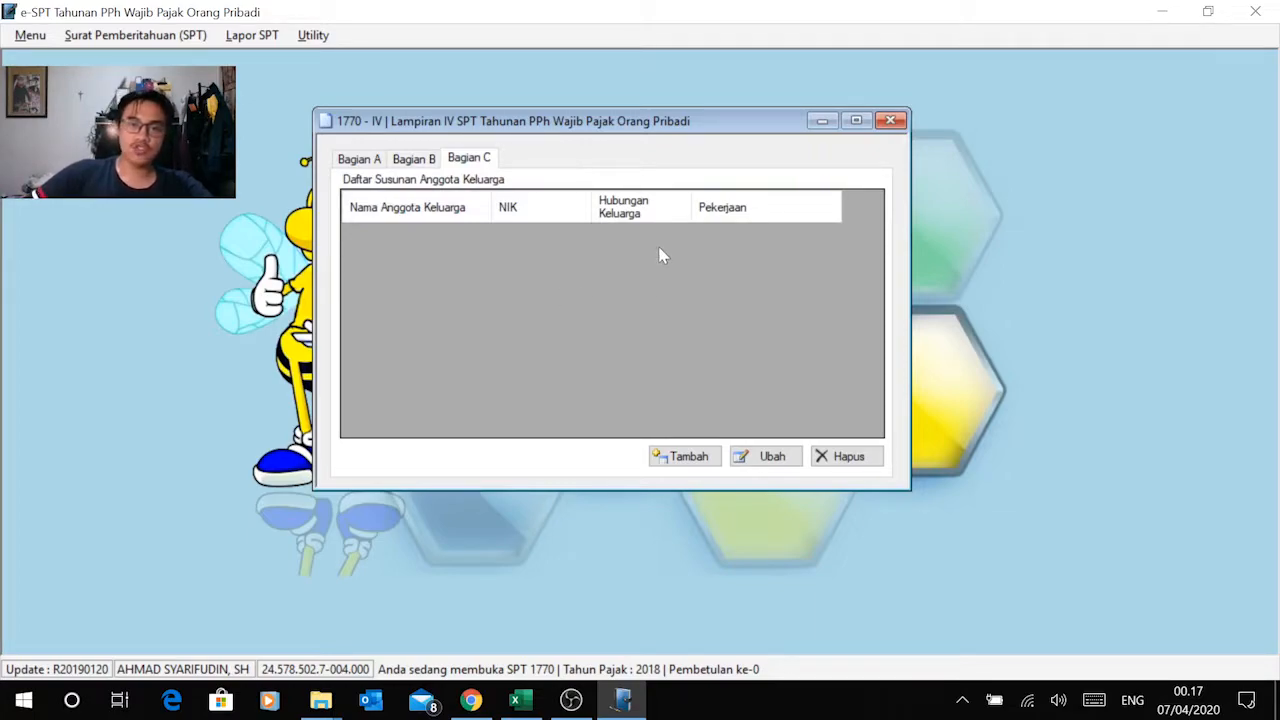
pyautogui.click(688, 456)
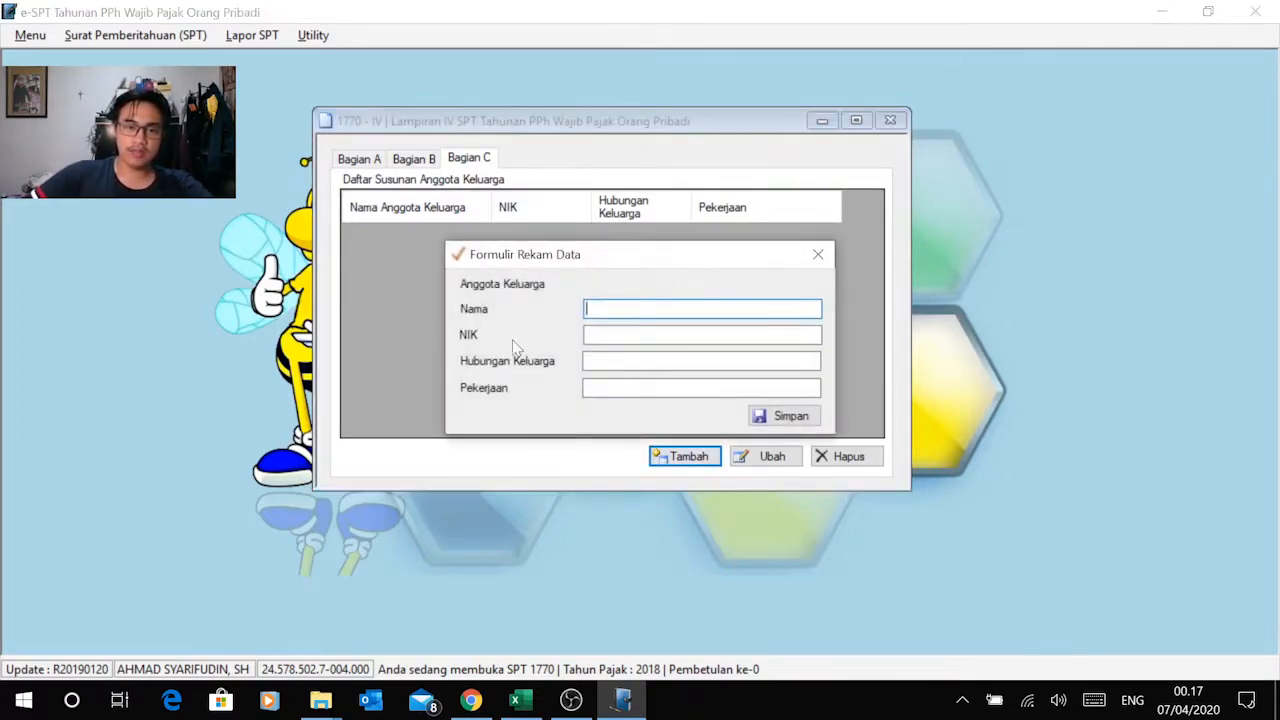
pyautogui.hotkey('alt', 'Tab')
pyautogui.scroll(-4, 289, 426)
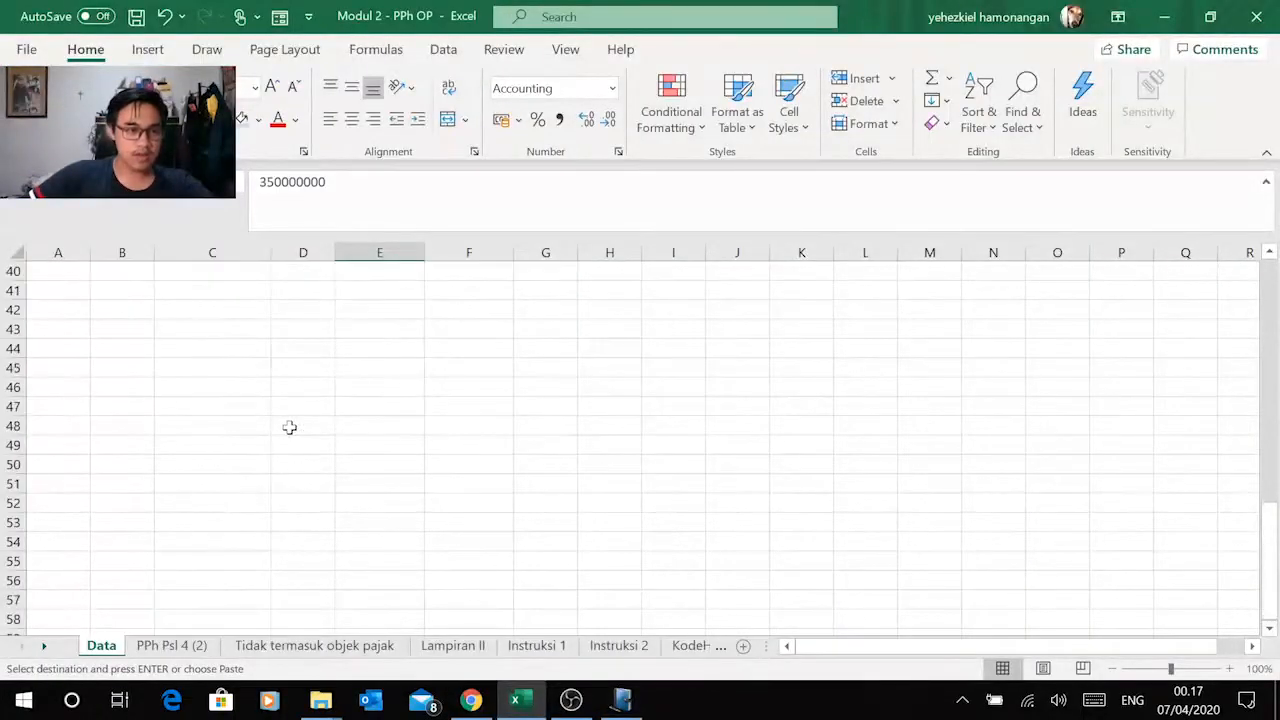
pyautogui.scroll(7, 289, 426)
pyautogui.scroll(4, 289, 426)
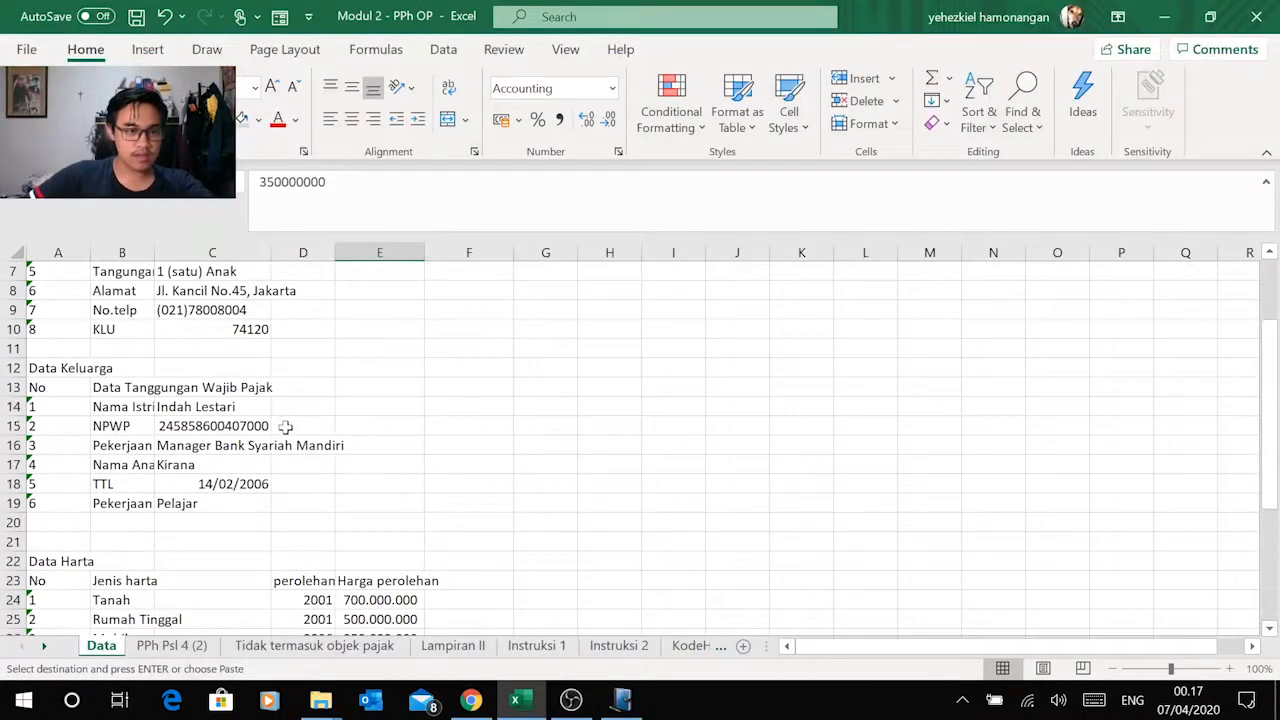
pyautogui.click(192, 408)
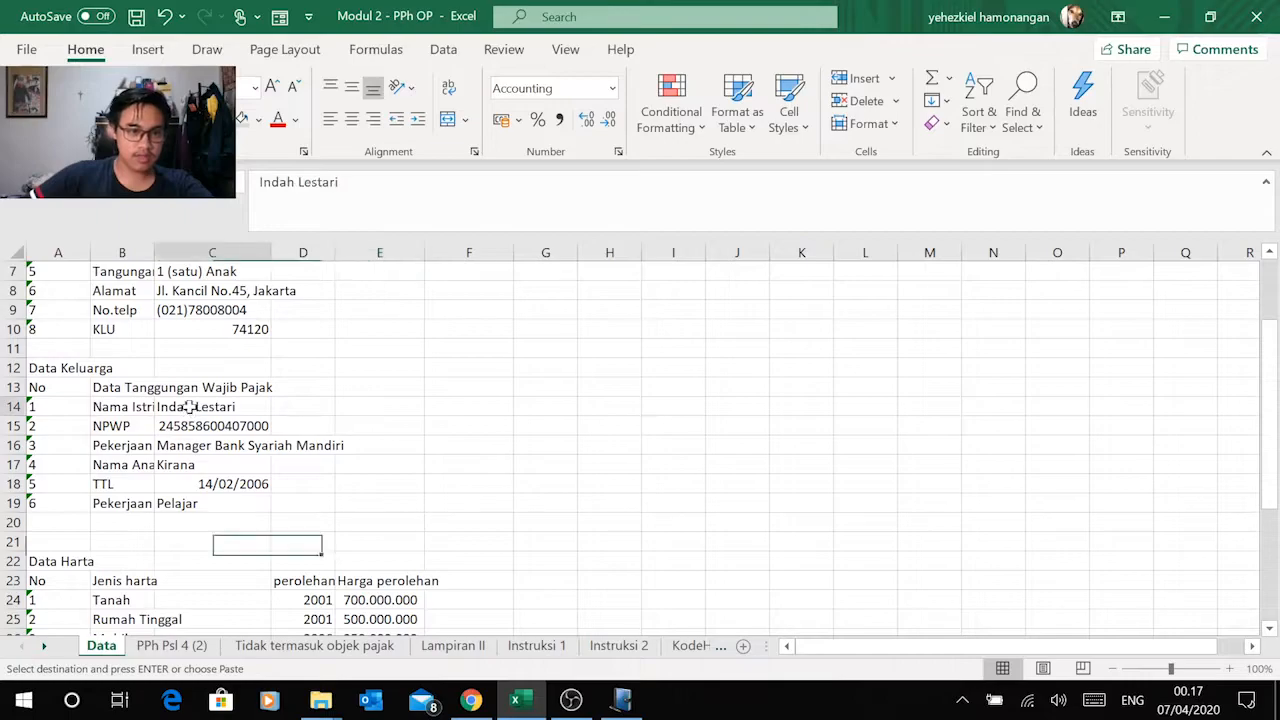
pyautogui.click(135, 410)
pyautogui.click(143, 465)
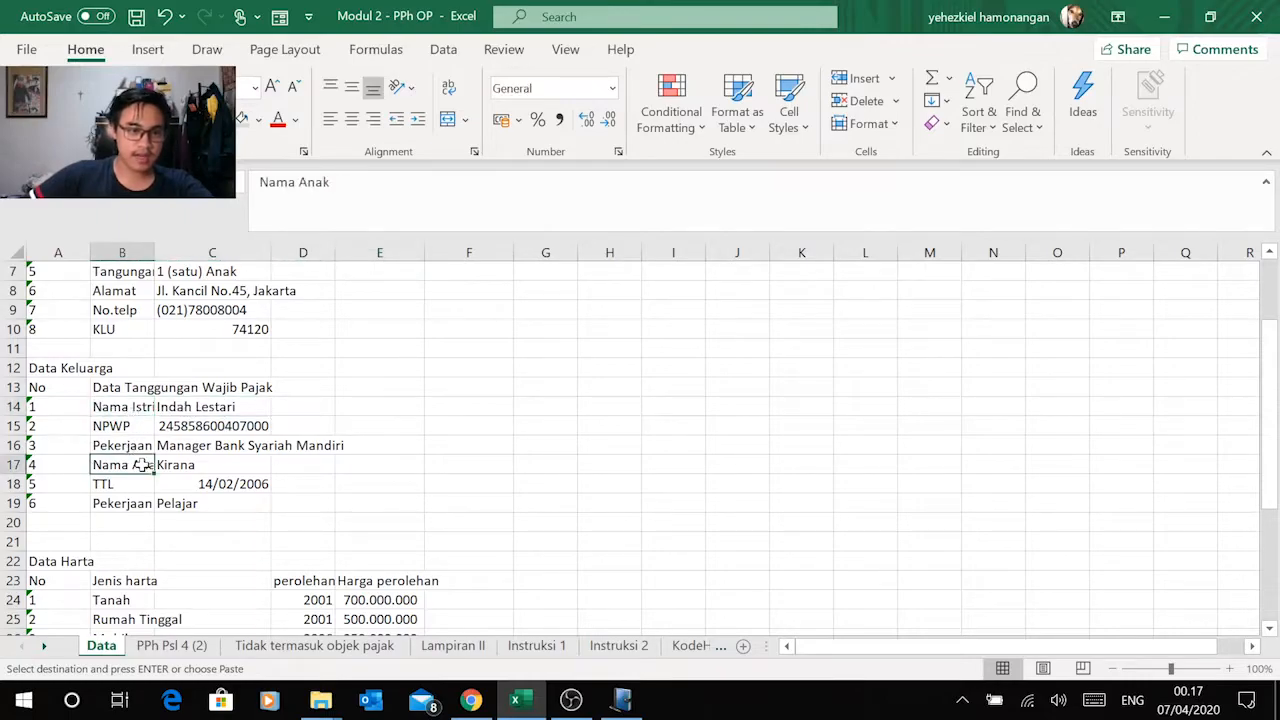
# Step: Copy the wife's name from Excel into Nama in e-SPT and enter her identity number as NIK
pyautogui.click(196, 408)
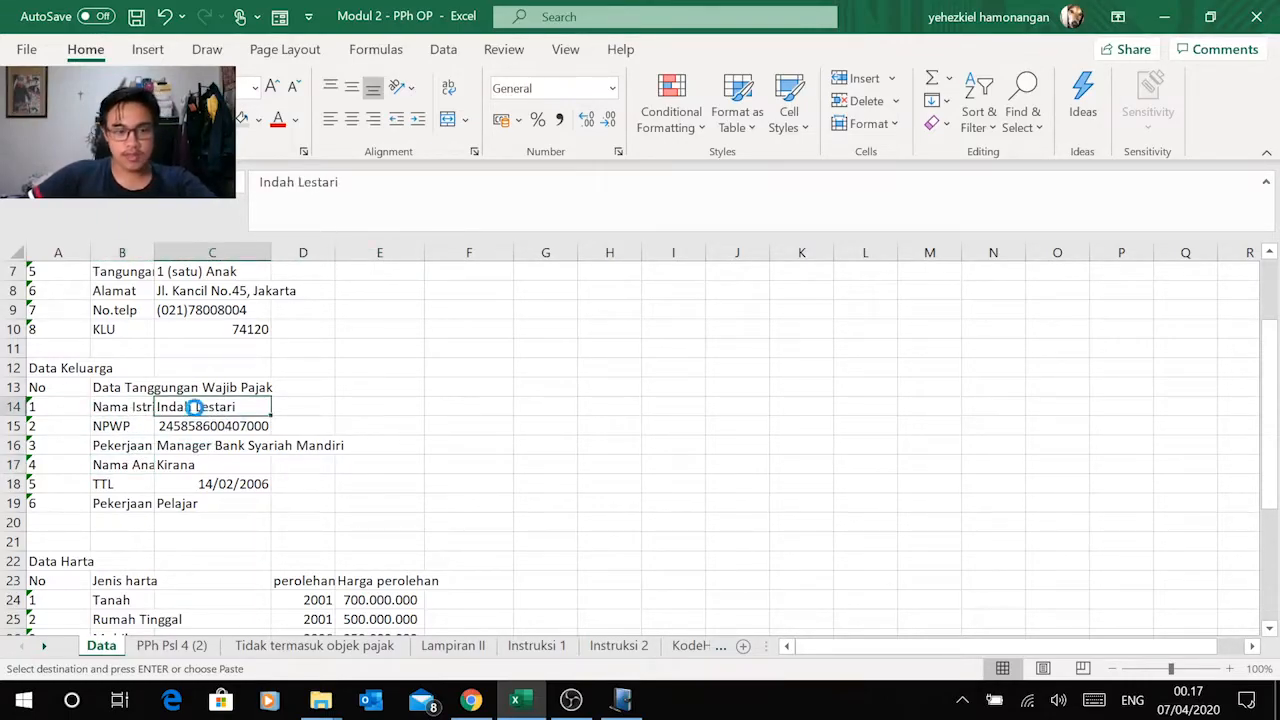
pyautogui.hotkey('alt', 'Tab')
pyautogui.hotkey('ctrl', 'v')
pyautogui.press('Tab')
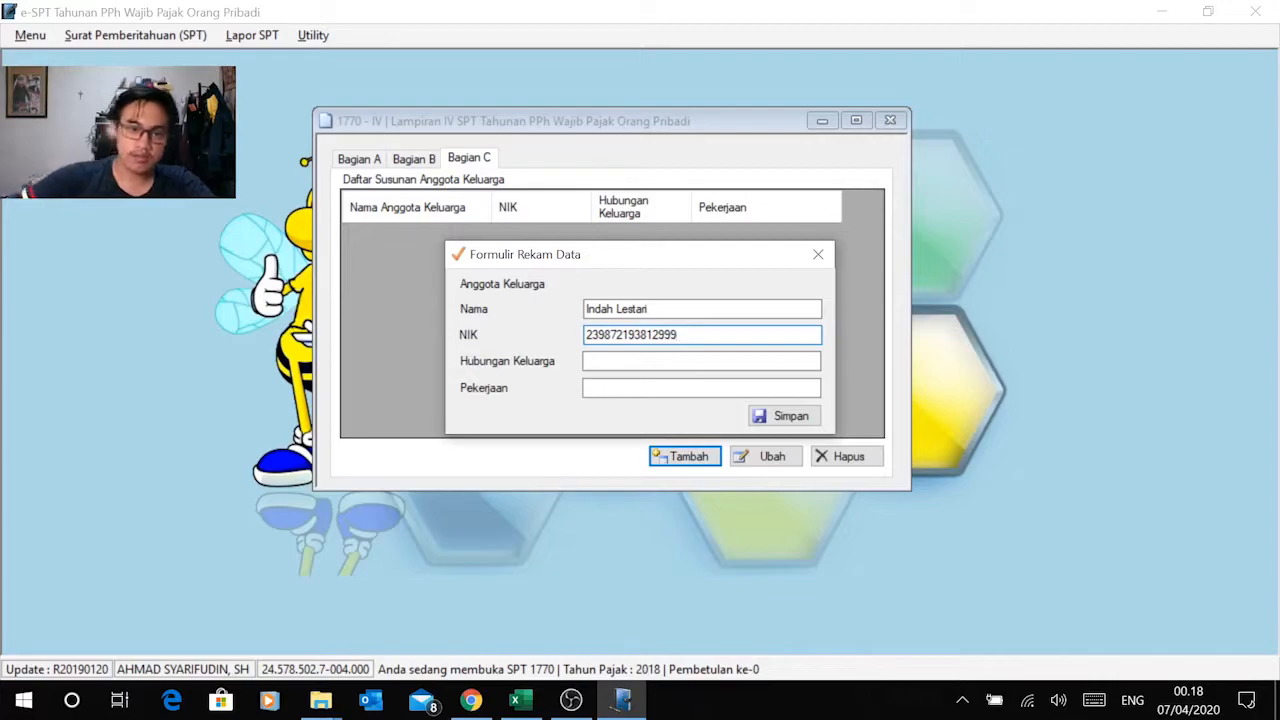
# Step: Check the wife's entry in Excel's Data Keluarga and set Hubungan Keluarga to Istri in e-SPT
pyautogui.click(651, 362)
pyautogui.hotkey('alt', 'Tab')
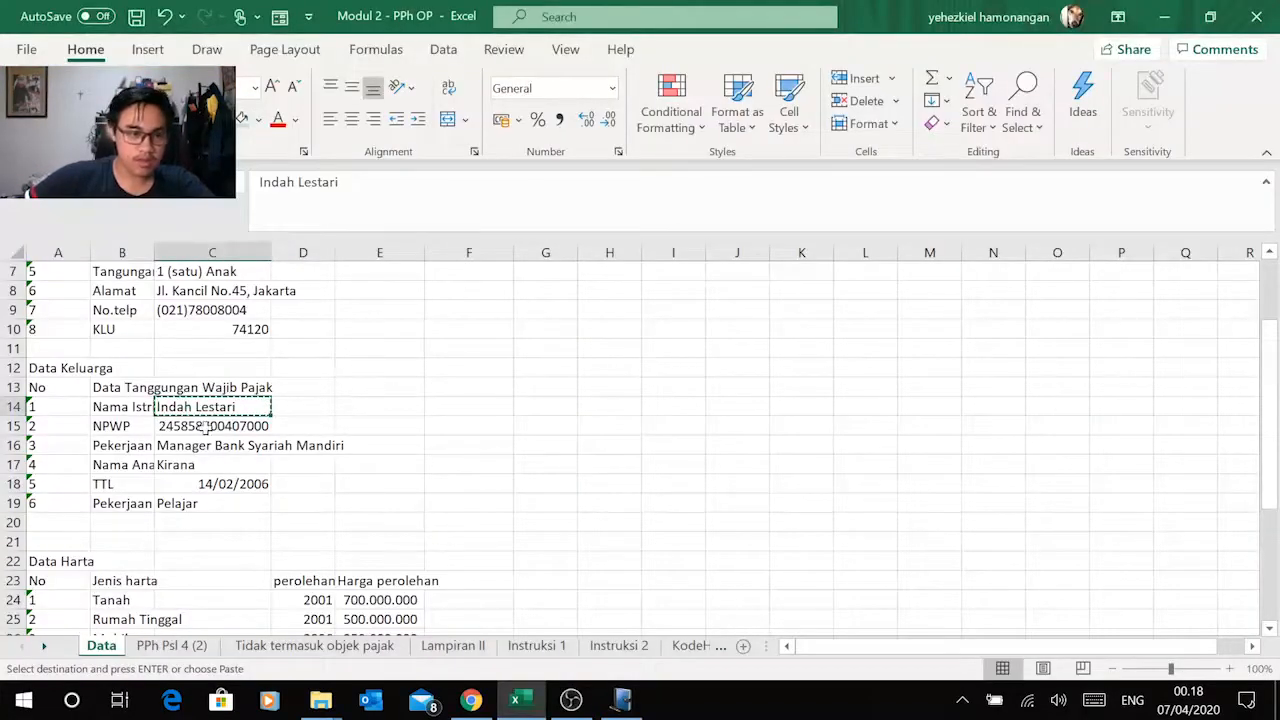
pyautogui.hotkey('alt', 'Tab')
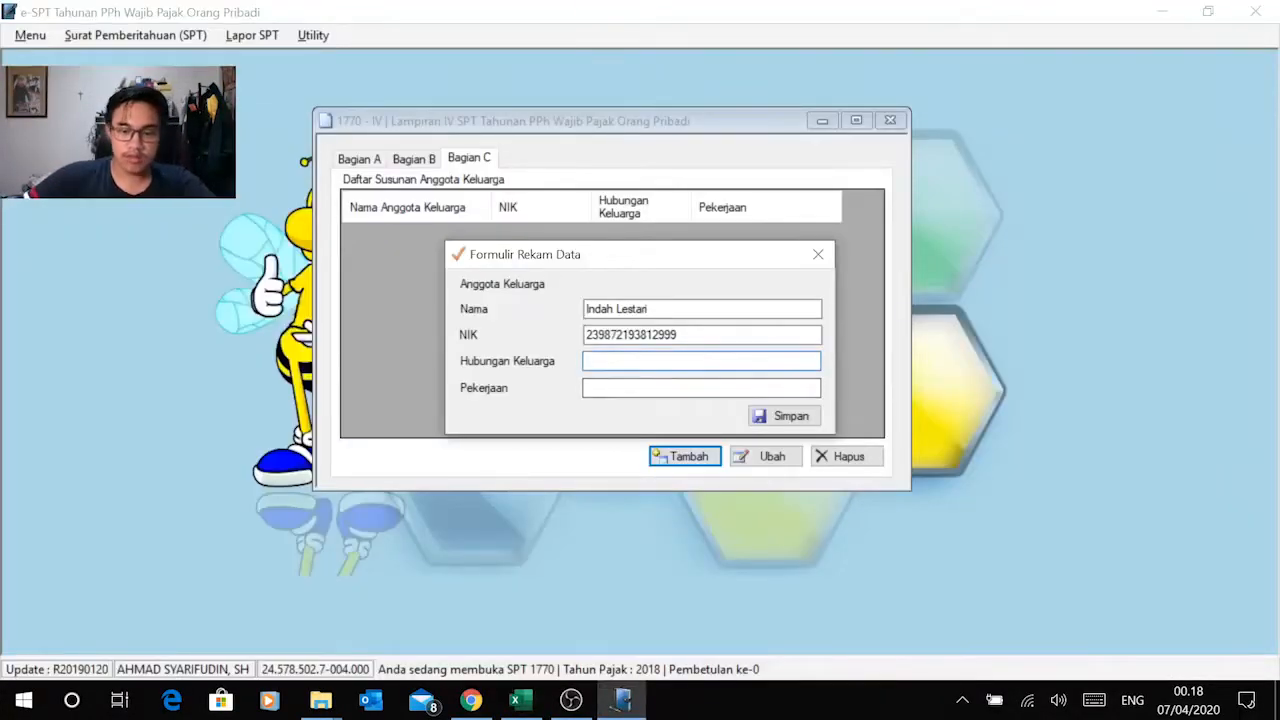
pyautogui.write('Istri')
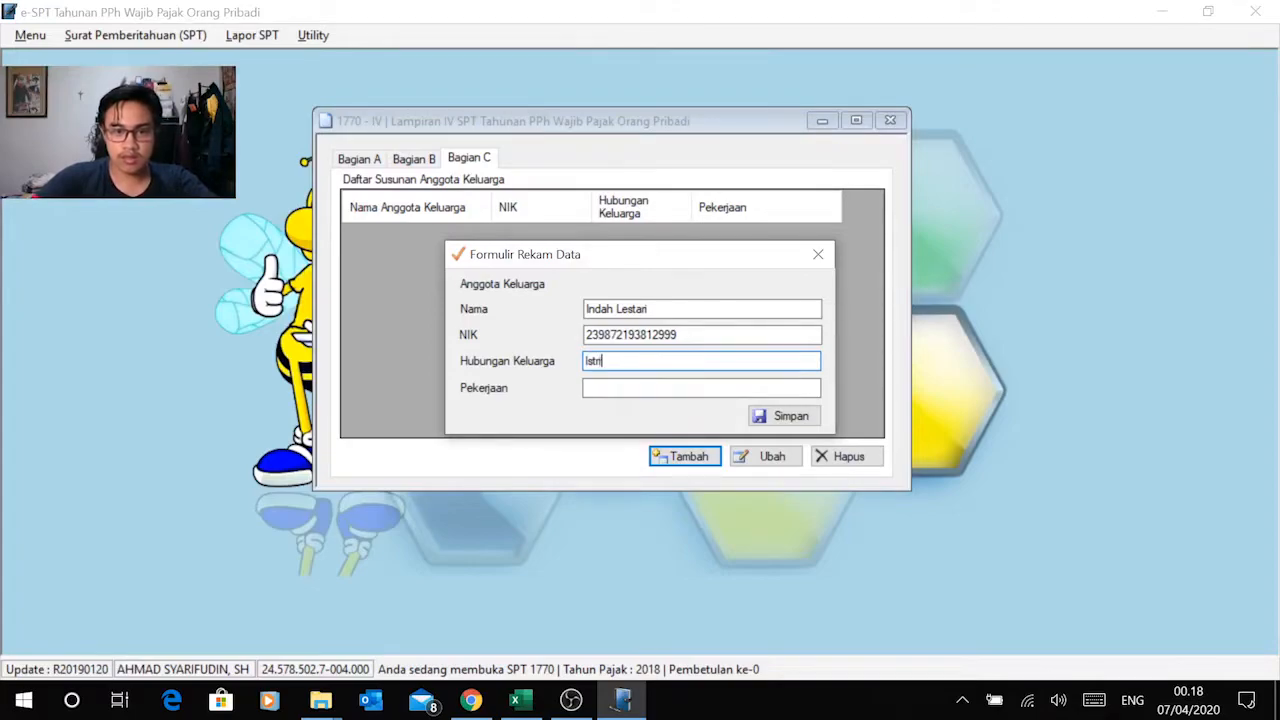
pyautogui.click(618, 388)
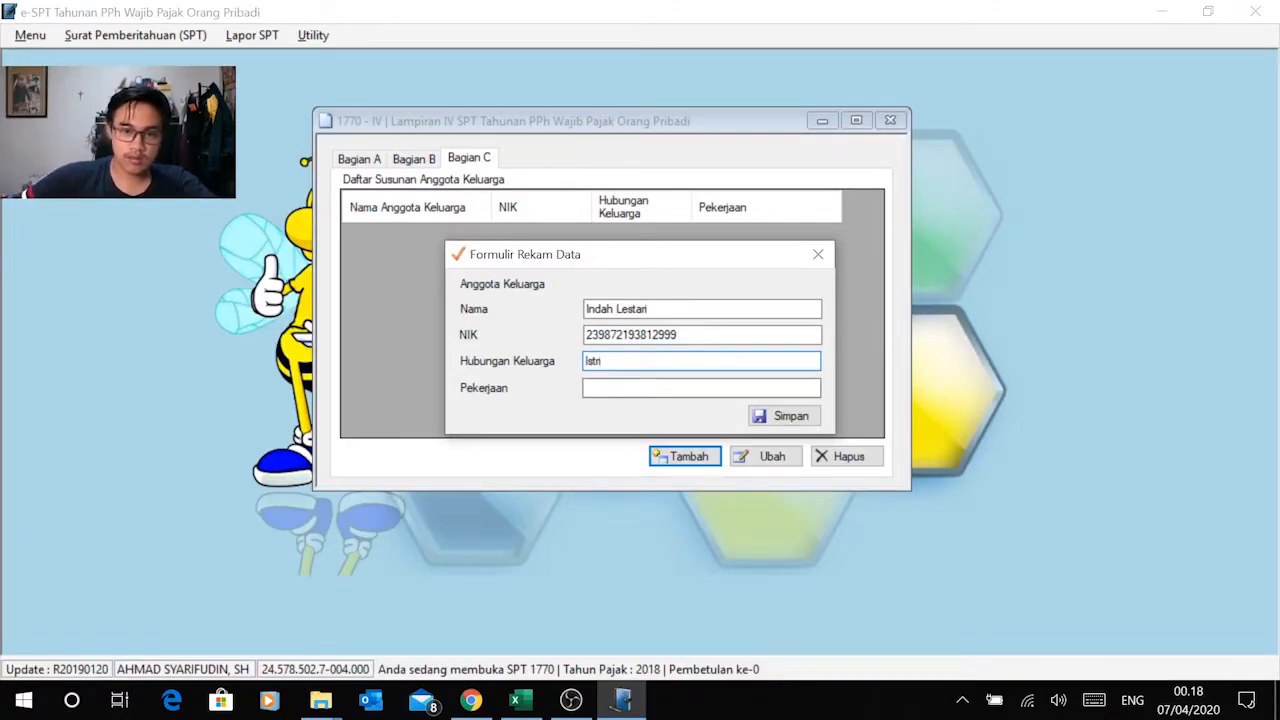
# Step: Copy the wife's occupation, Manager Bank Syariah Mandiri, from Excel into Pekerjaan in e-SPT and save her family member record
pyautogui.hotkey('alt', 'Tab')
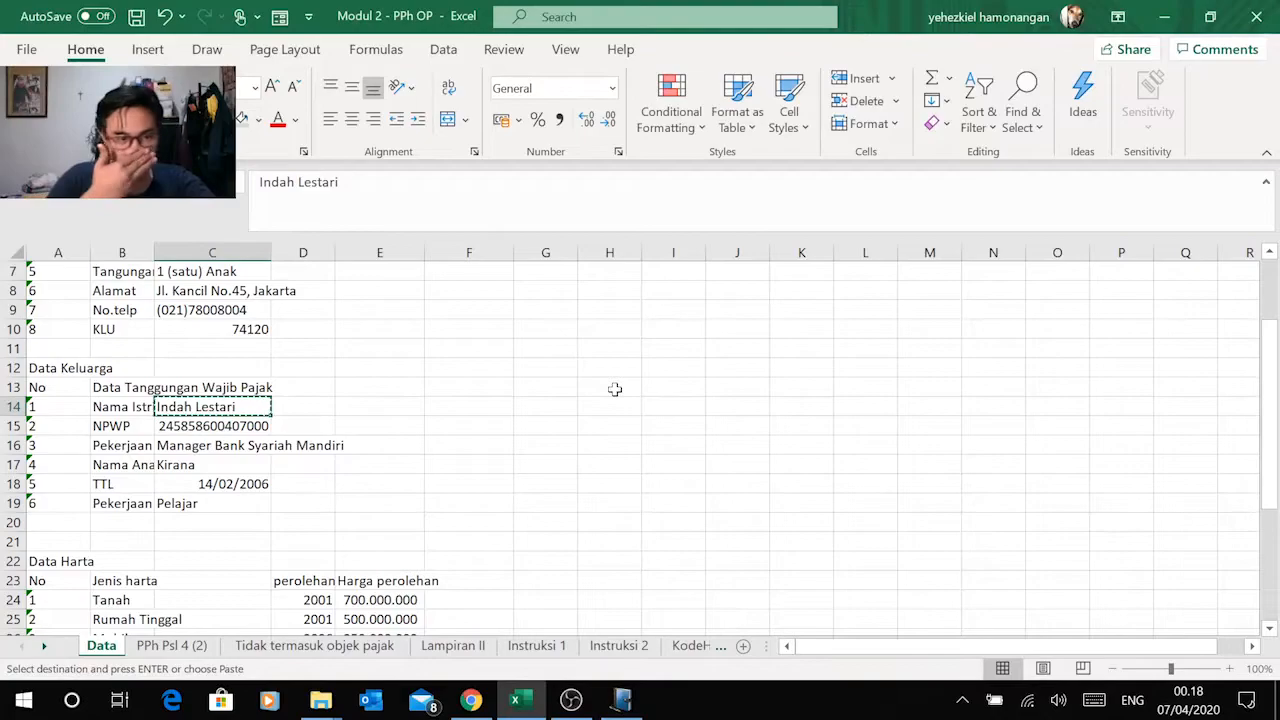
pyautogui.hotkey('alt', 'Tab')
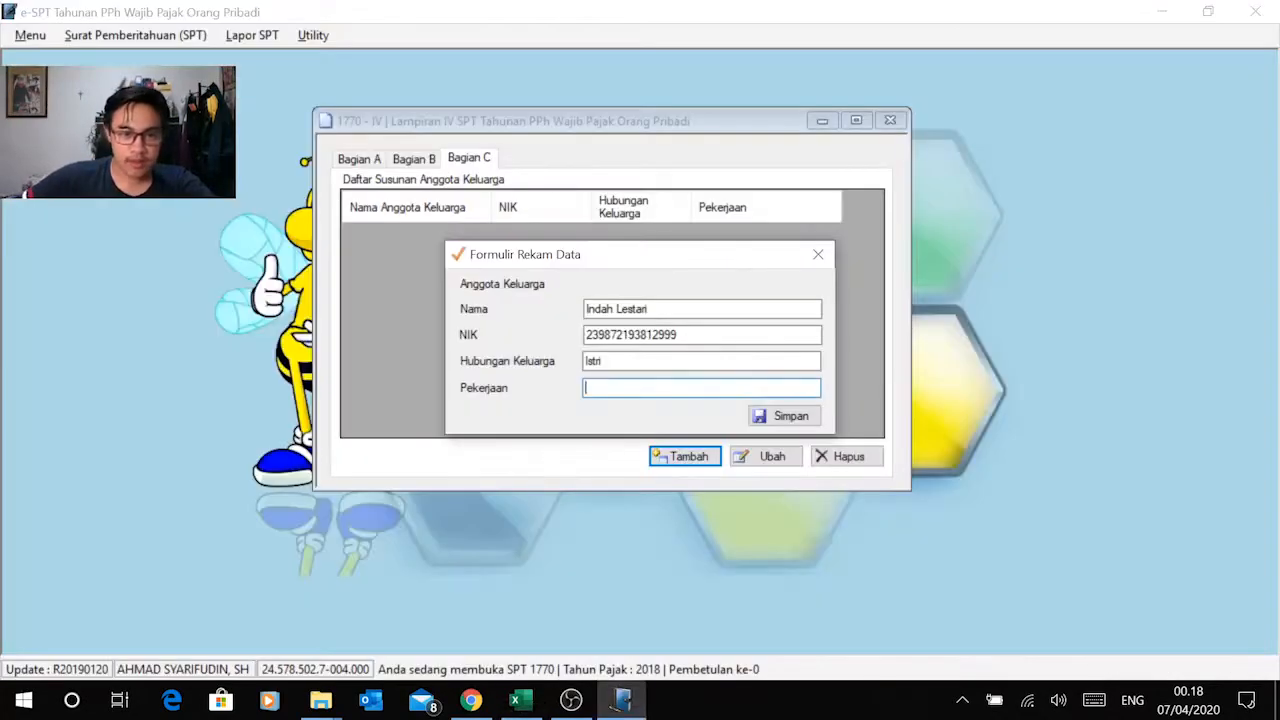
pyautogui.hotkey('alt', 'Tab')
pyautogui.click(240, 447)
pyautogui.hotkey('ctrl', 'c')
pyautogui.hotkey('alt', 'Tab')
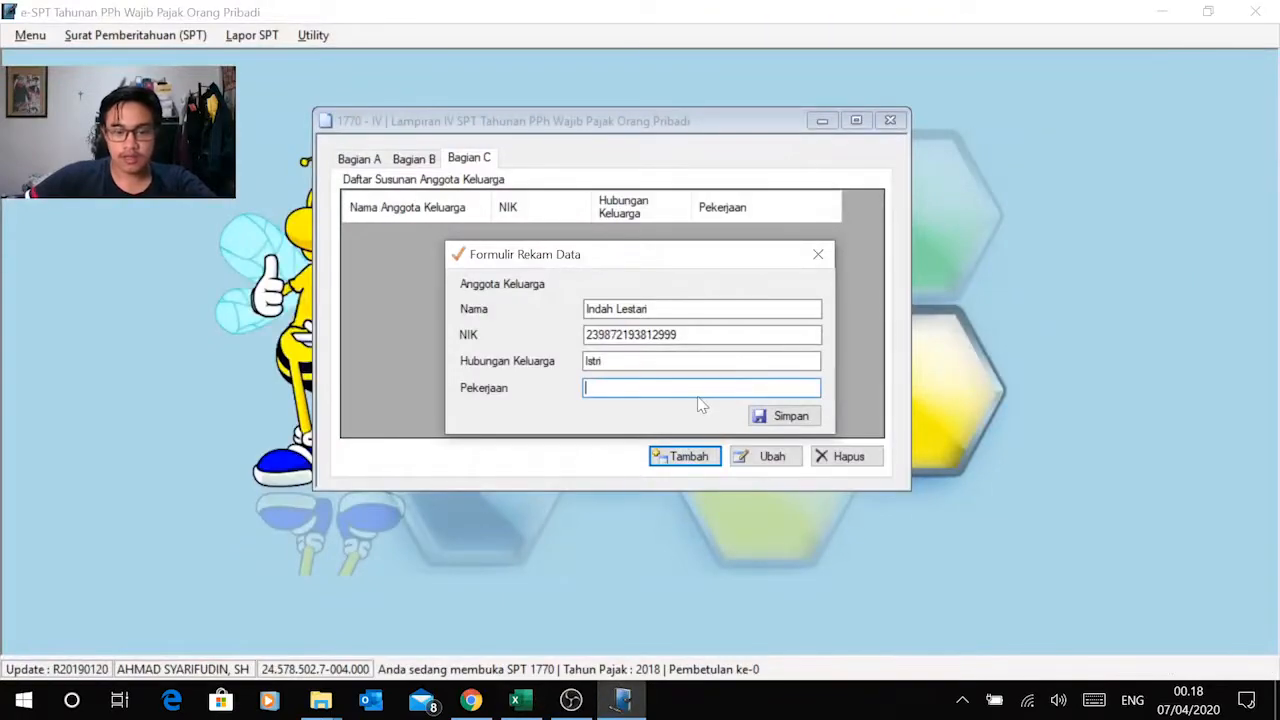
pyautogui.hotkey('ctrl', 'v')
pyautogui.click(778, 416)
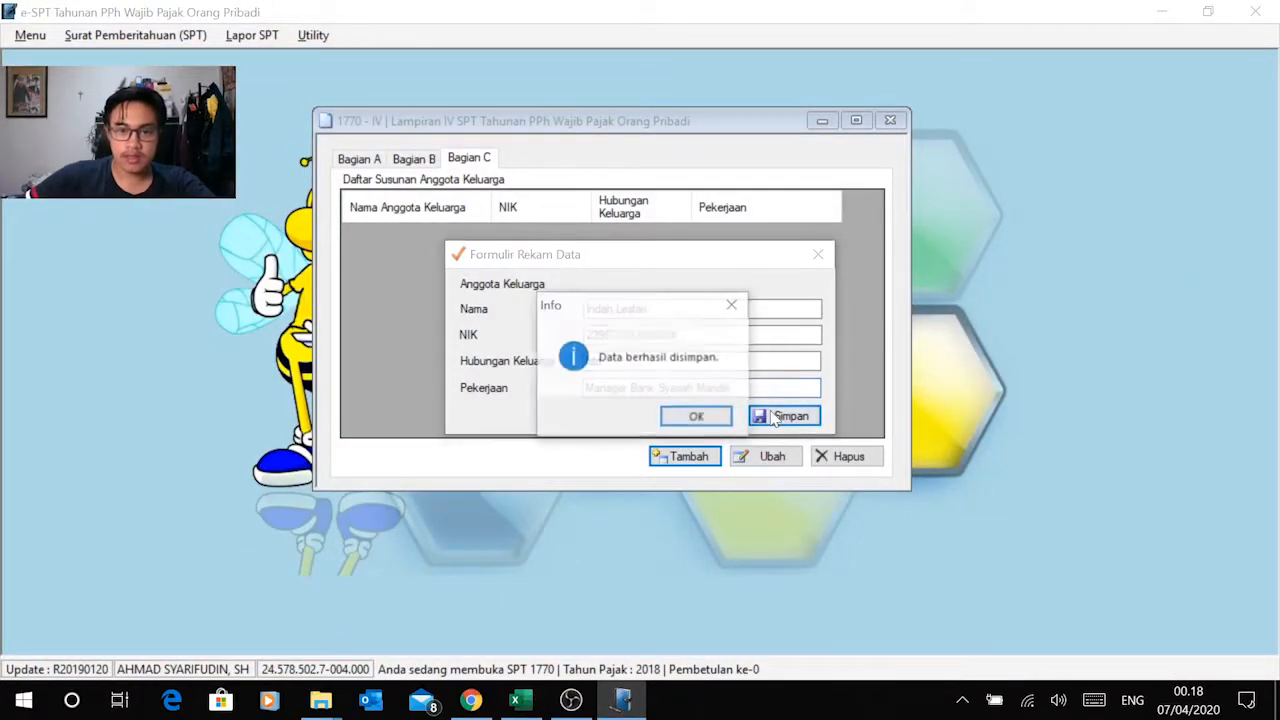
pyautogui.click(690, 416)
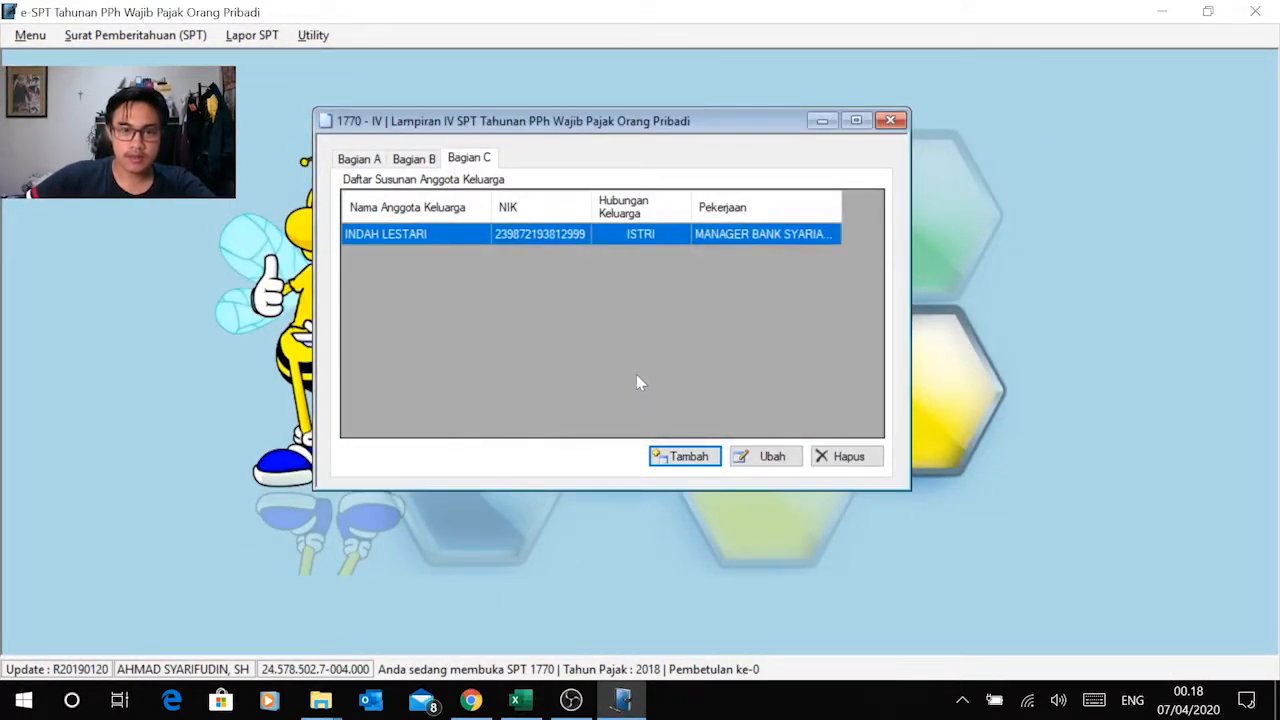
# Step: Start a second family member record, copy the child's name from Excel into Nama and enter the child's identity number as NIK
pyautogui.click(687, 459)
pyautogui.hotkey('alt', 'Tab')
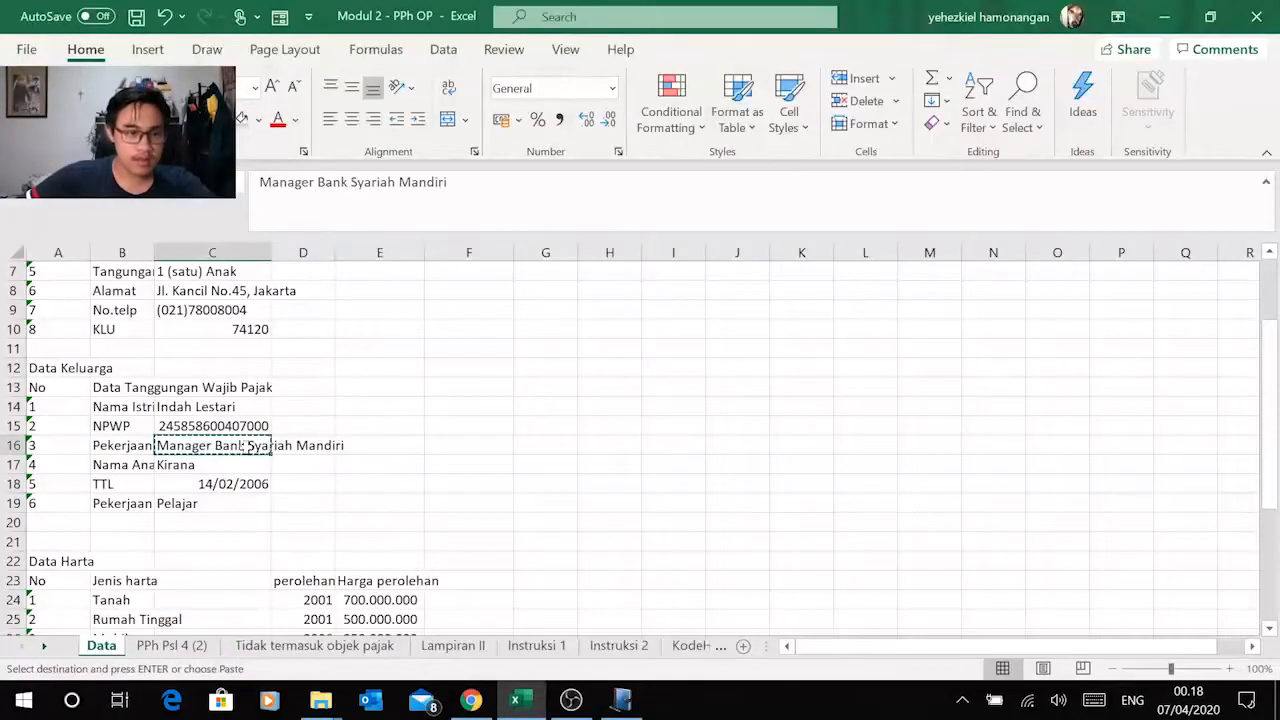
pyautogui.click(157, 465)
pyautogui.hotkey('ctrl', 'c')
pyautogui.hotkey('alt', 'Tab')
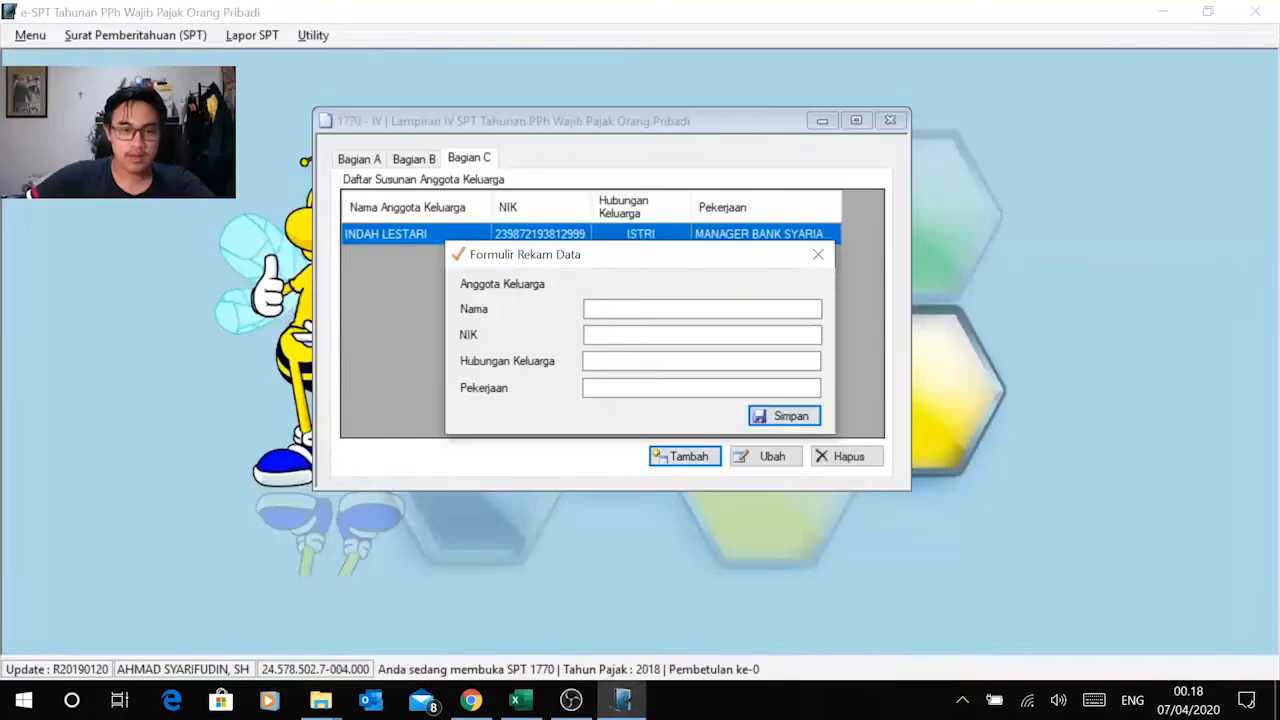
pyautogui.press('Tab')
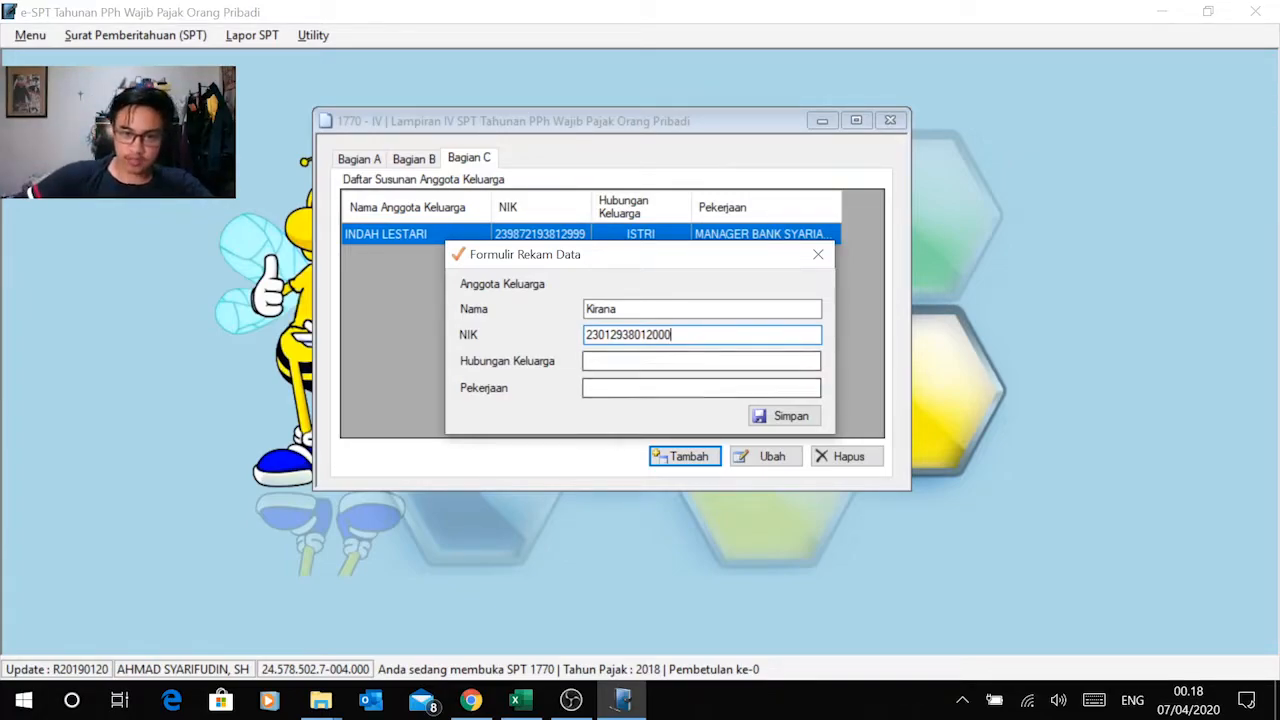
# Step: Check the child's entry in Excel's Data Keluarga and set Hubungan Keluarga to Anak in e-SPT
pyautogui.click(634, 360)
pyautogui.hotkey('alt', 'Tab')
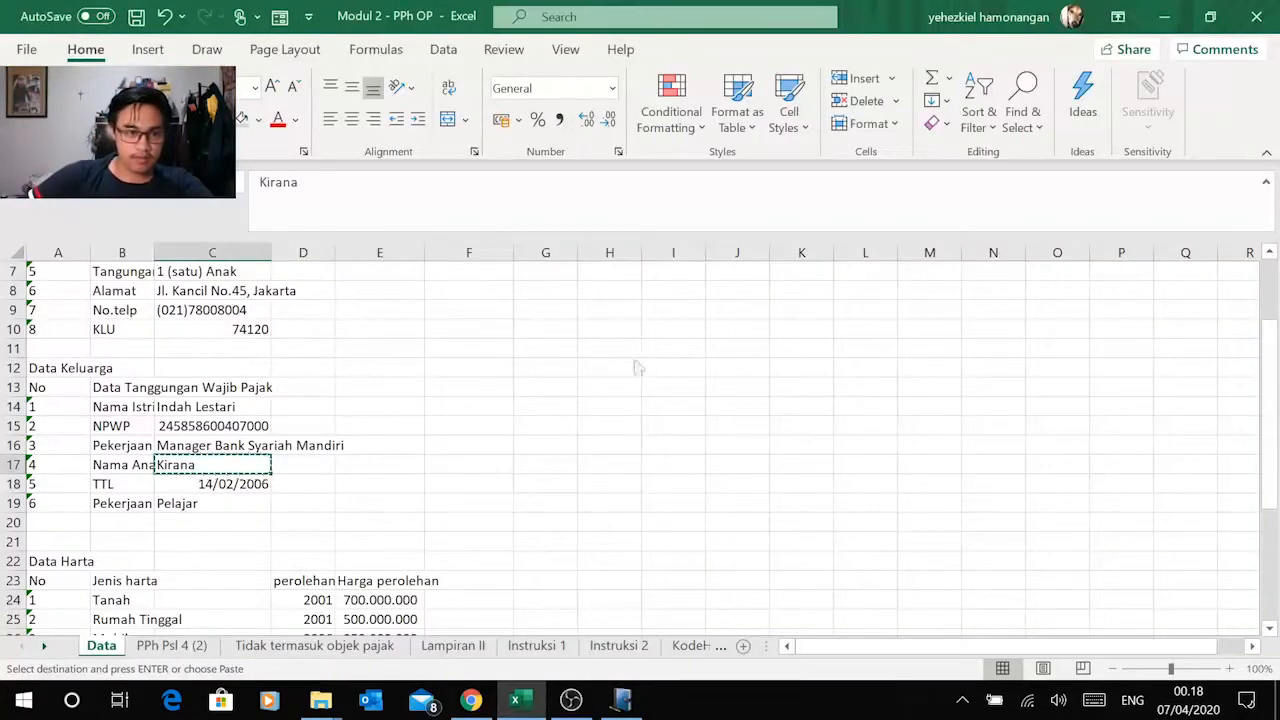
pyautogui.hotkey('alt', 'Tab')
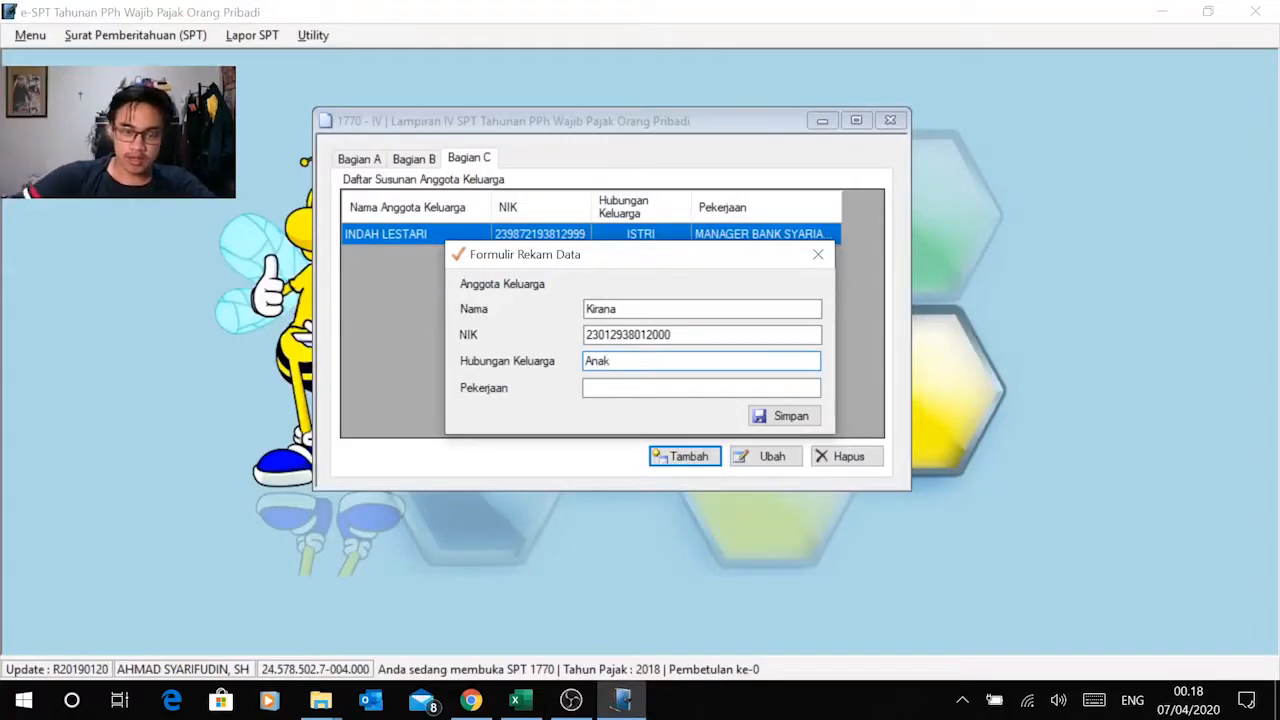
pyautogui.write('Anak')
# Step: Copy the child's occupation, Pelajar, from Excel into Pekerjaan in e-SPT and save the child's record
pyautogui.hotkey('alt', 'Tab')
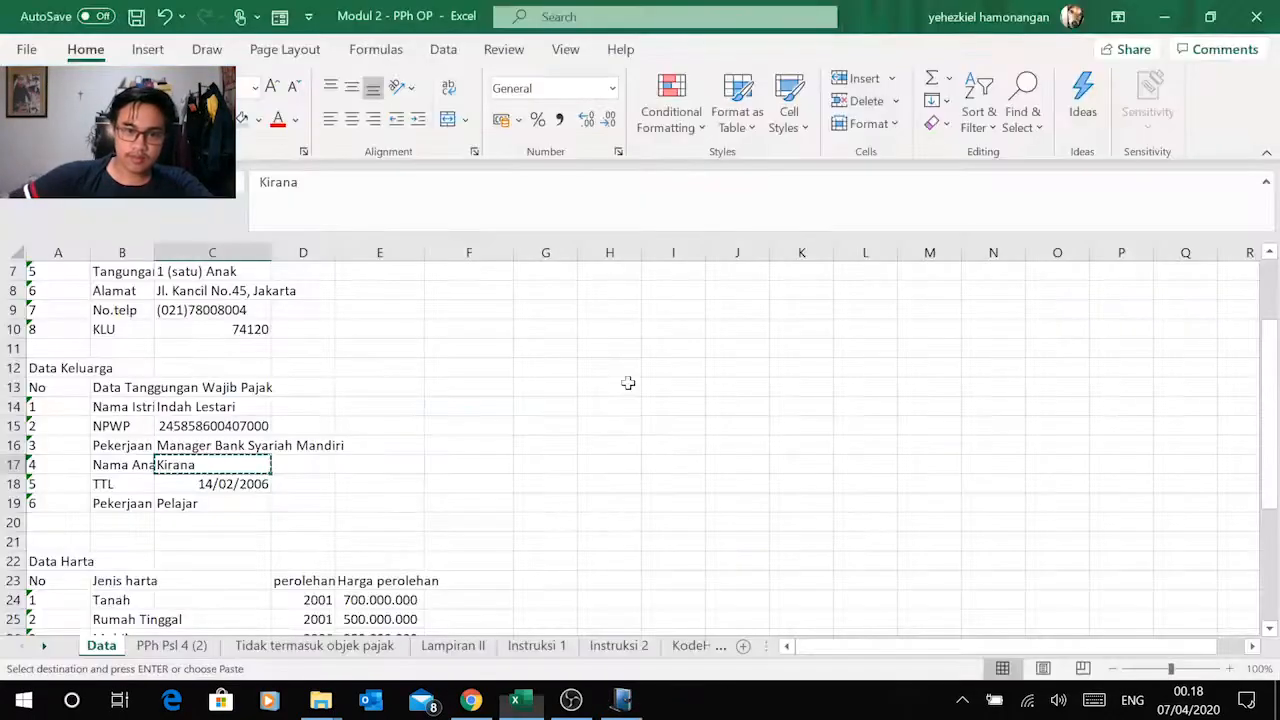
pyautogui.click(190, 503)
pyautogui.hotkey('ctrl', 'c')
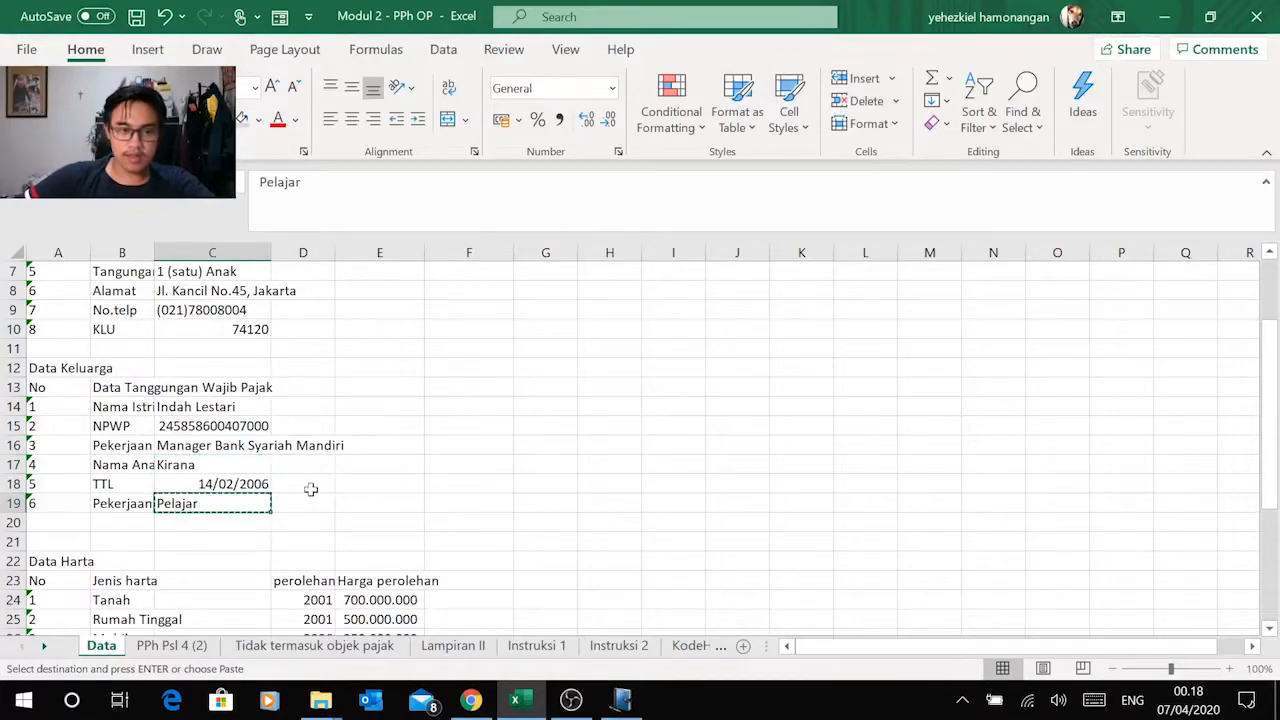
pyautogui.hotkey('alt', 'Tab')
pyautogui.hotkey('ctrl', 'v')
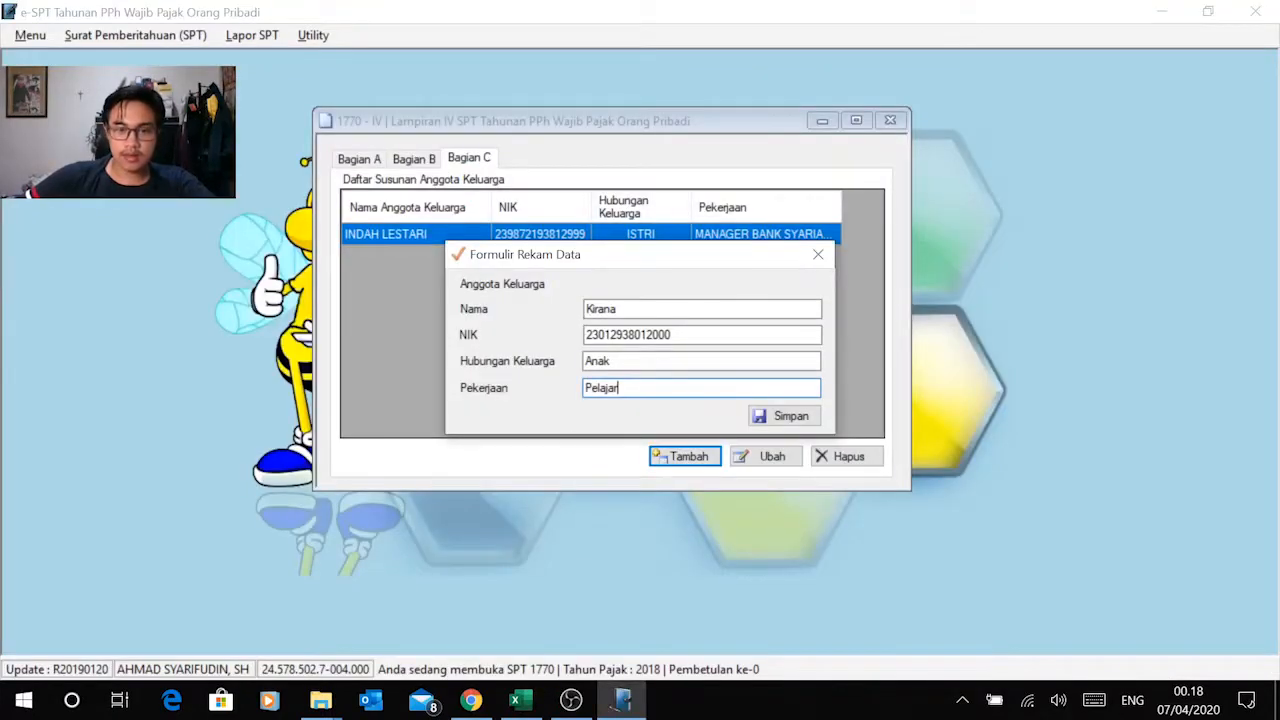
pyautogui.click(763, 418)
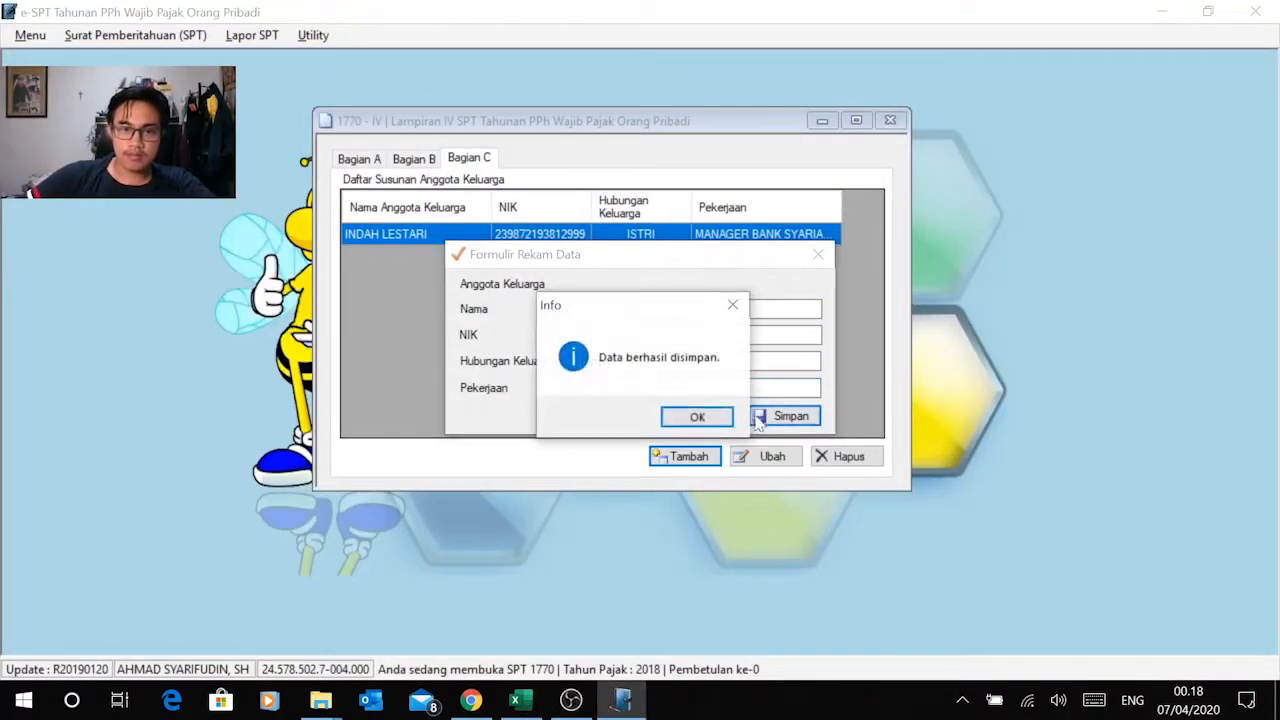
pyautogui.click(678, 418)
# Step: Review the family members, liabilities and assets recorded in Bagian A, B and C of Lampiran IV and close the form
pyautogui.click(648, 262)
pyautogui.click(600, 242)
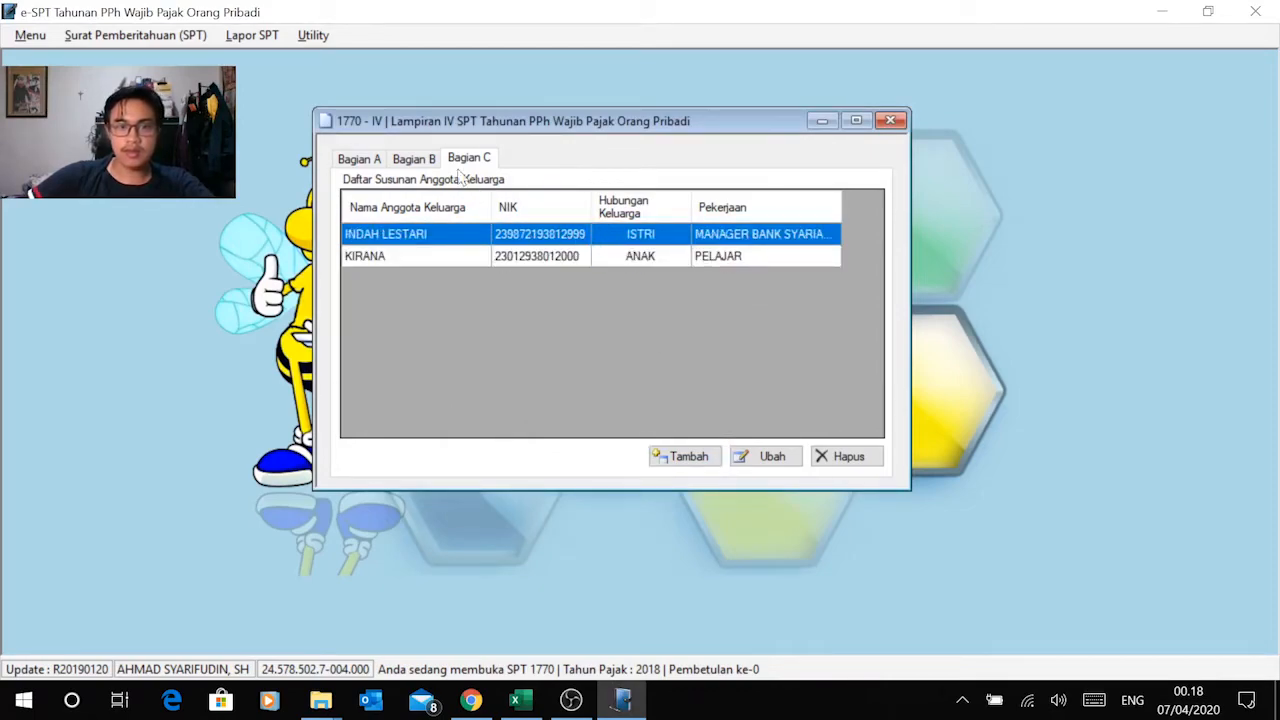
pyautogui.click(422, 160)
pyautogui.click(360, 160)
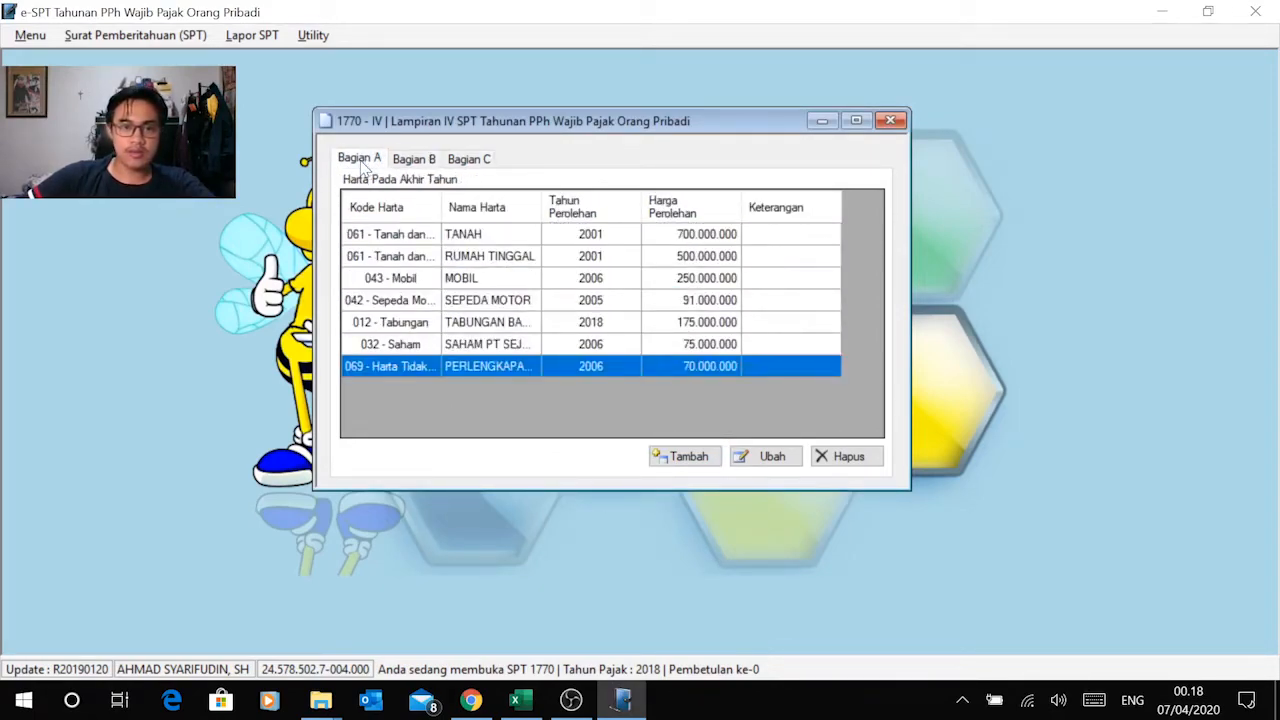
pyautogui.click(413, 160)
pyautogui.click(470, 160)
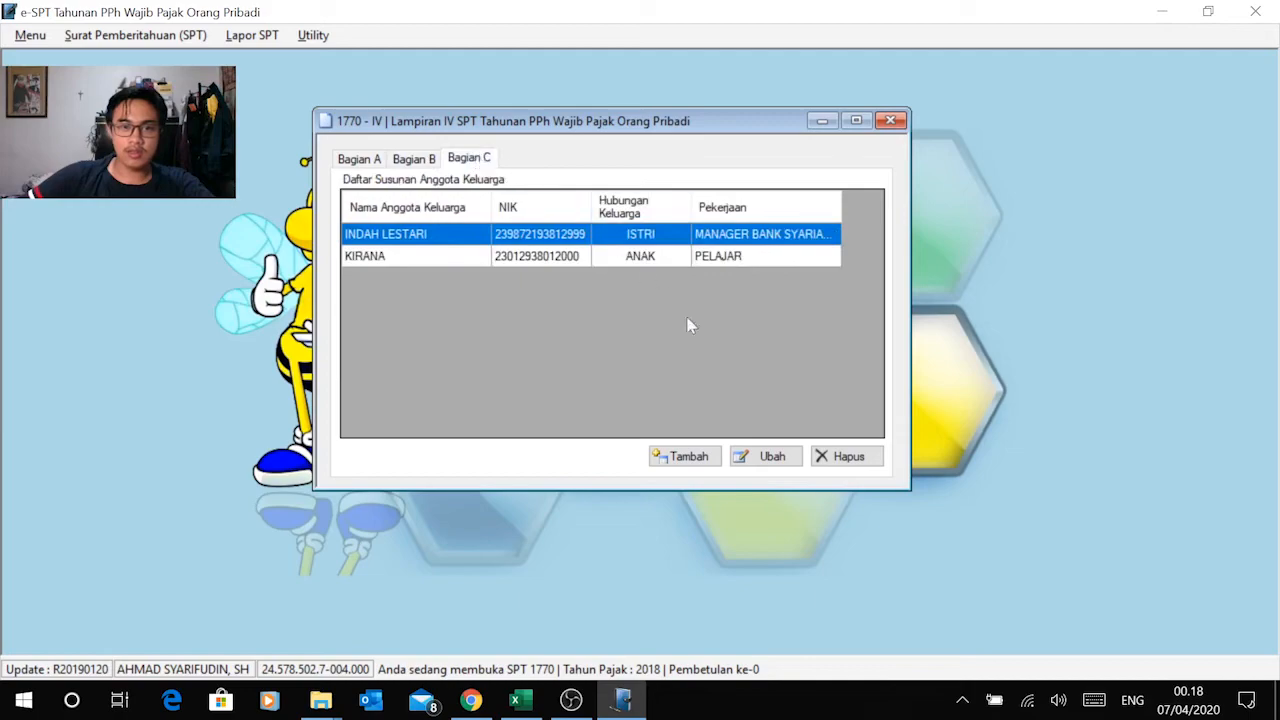
pyautogui.click(890, 121)
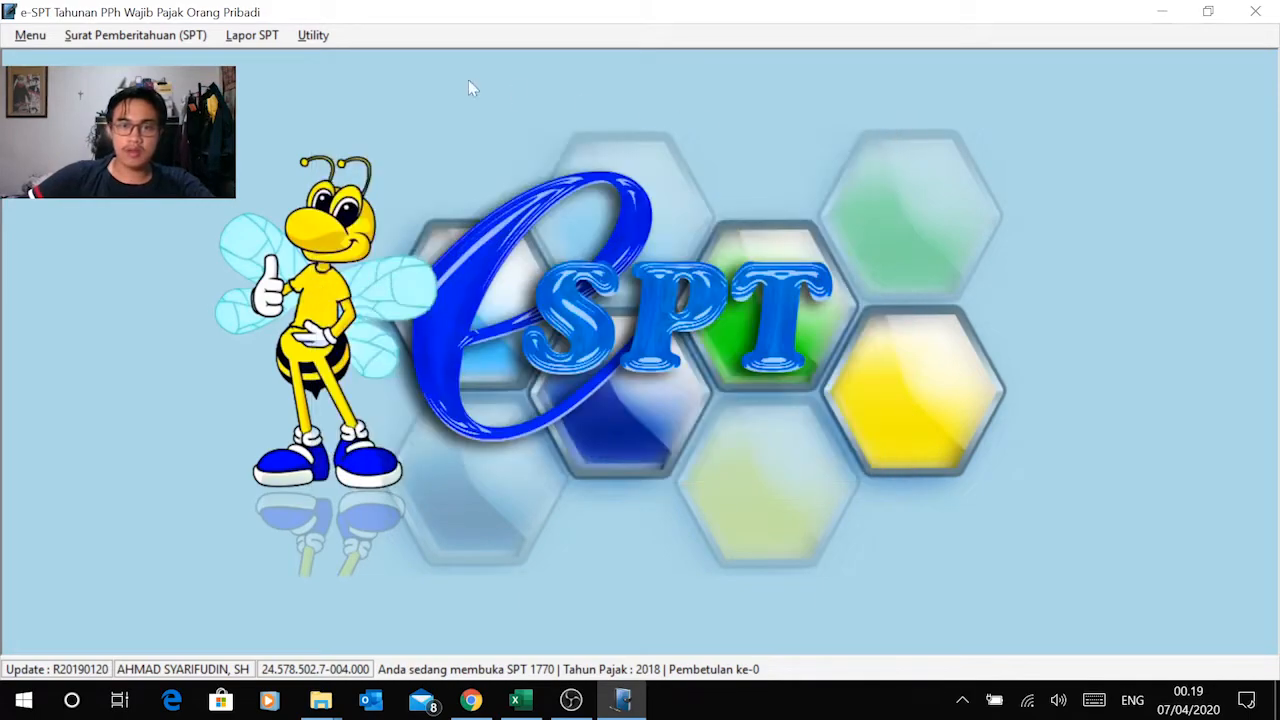
# Step: Open Lampiran III of the SPT 1770 and look over its Bagian A and Bagian B dan C
pyautogui.click(133, 36)
pyautogui.moveTo(140, 130)
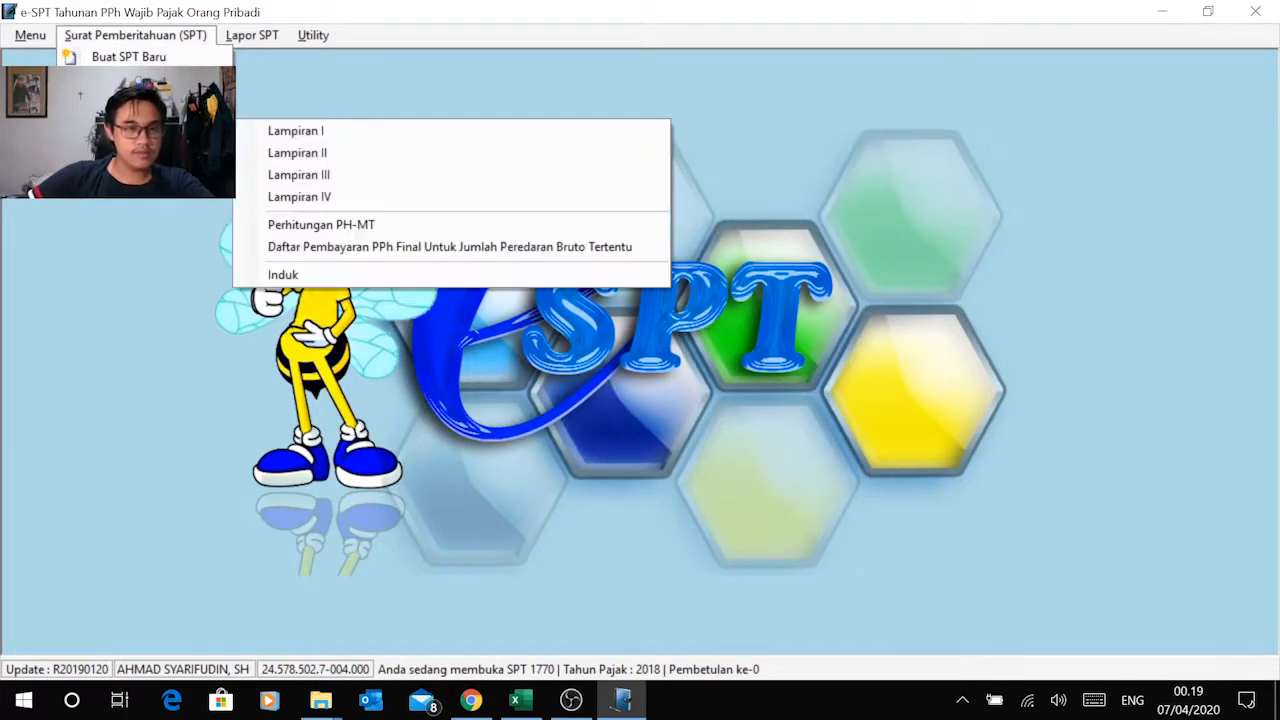
pyautogui.click(330, 176)
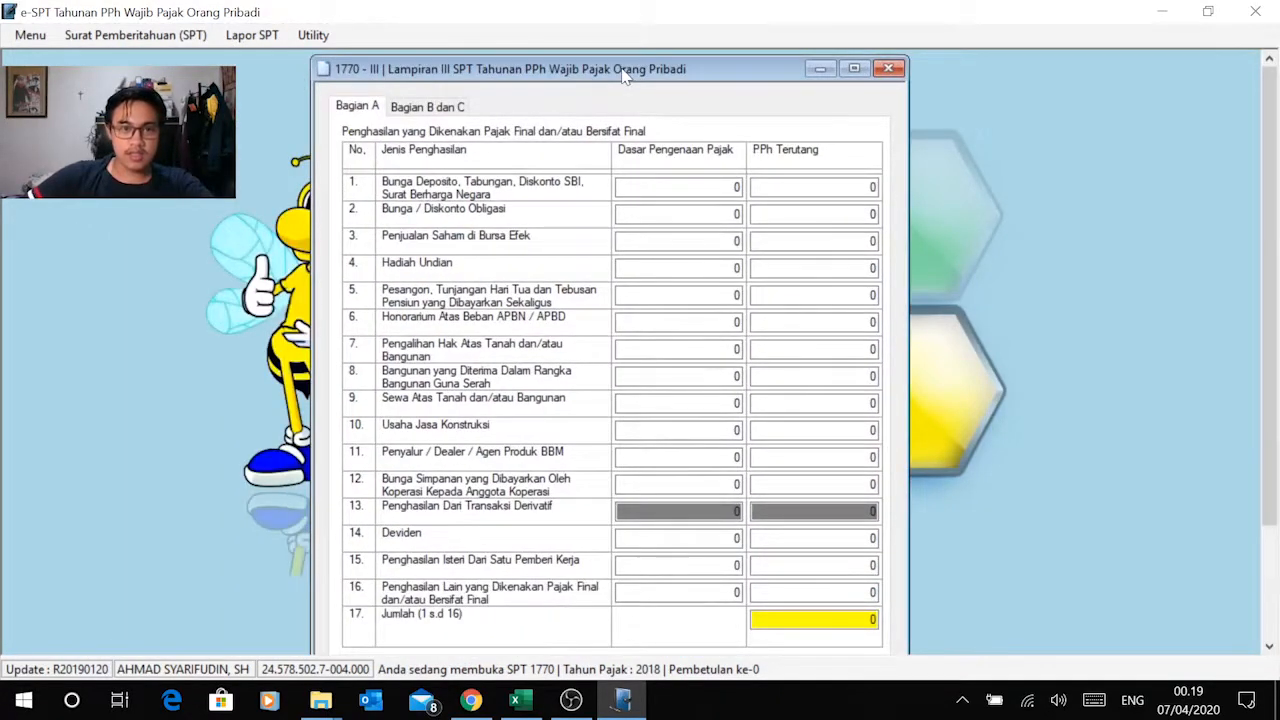
pyautogui.moveTo(624, 77); pyautogui.dragTo(627, 56)
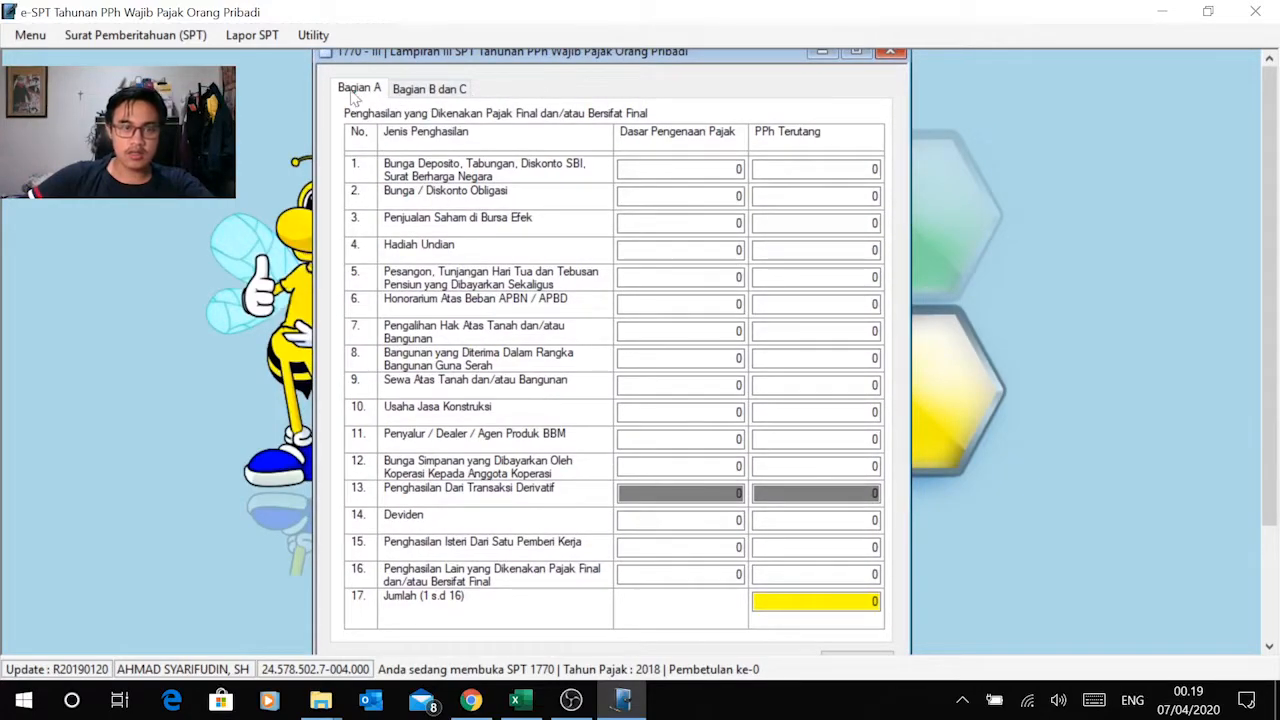
pyautogui.click(427, 90)
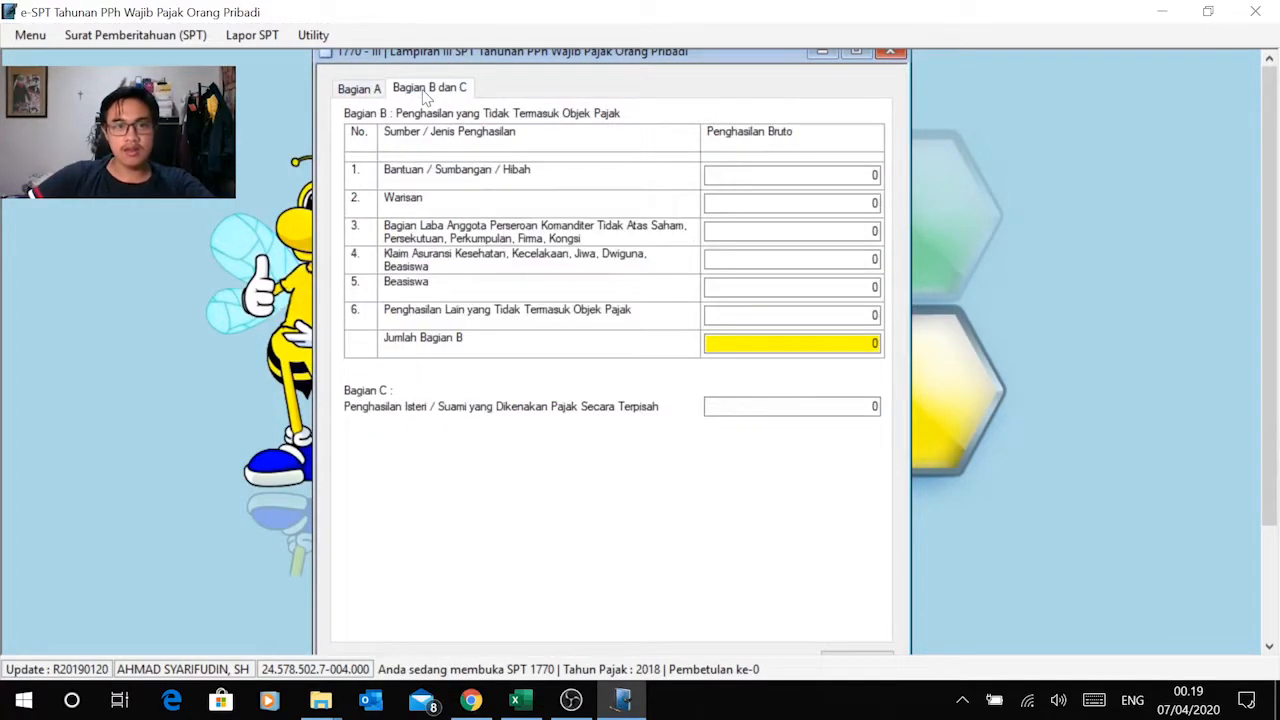
pyautogui.click(360, 89)
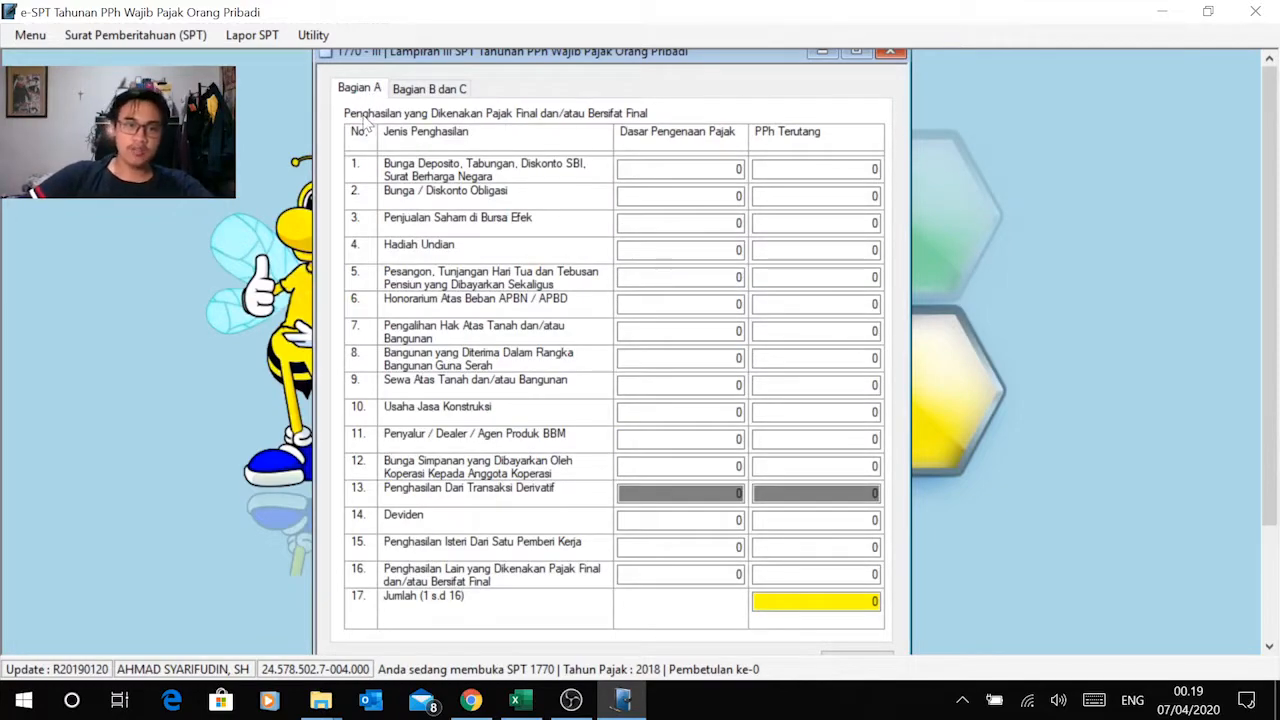
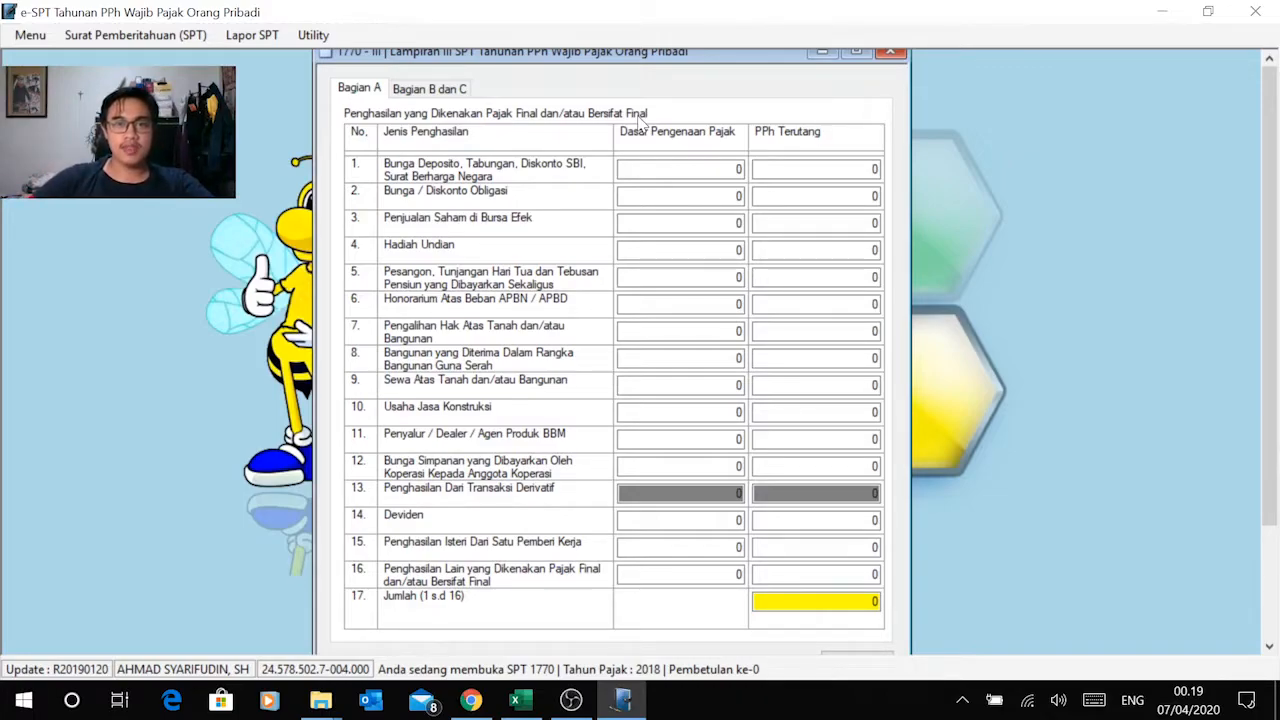
# Step: Review the final income on Excel's PPh Psl 4 (2) sheet and the non-taxable income on the Tidak termasuk objek pajak sheet
pyautogui.click(434, 92)
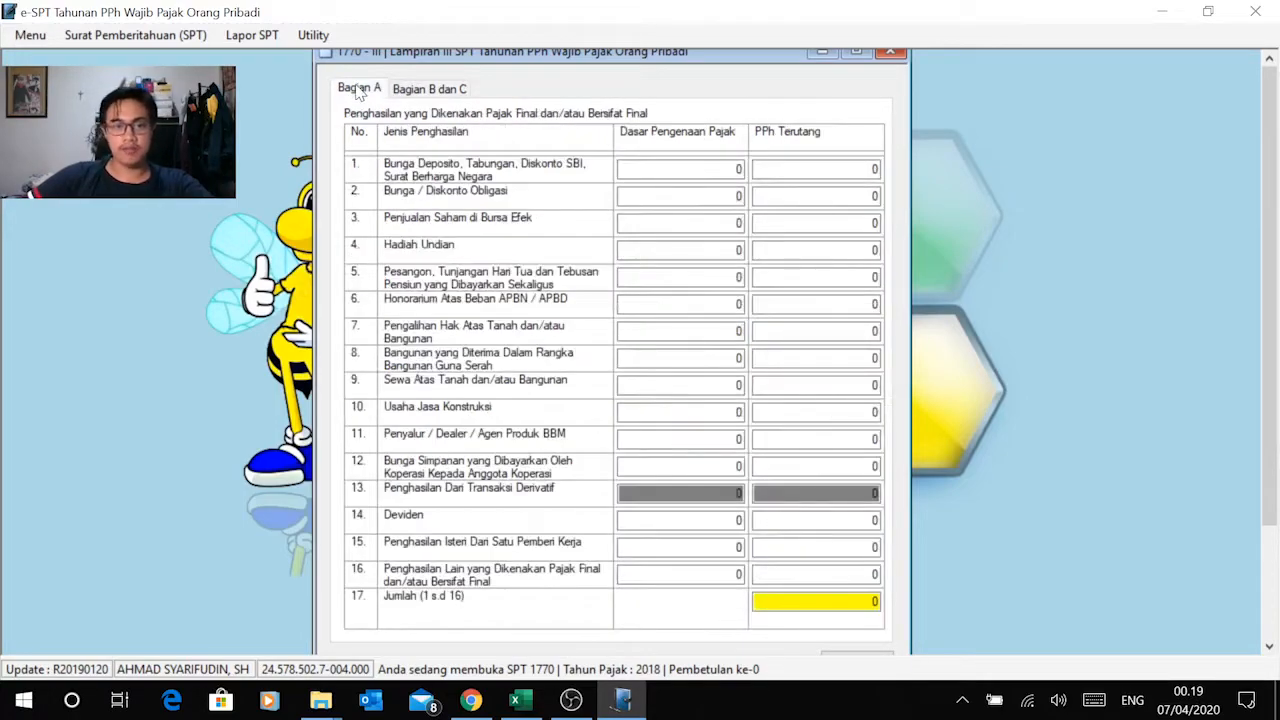
pyautogui.hotkey('alt', 'Tab')
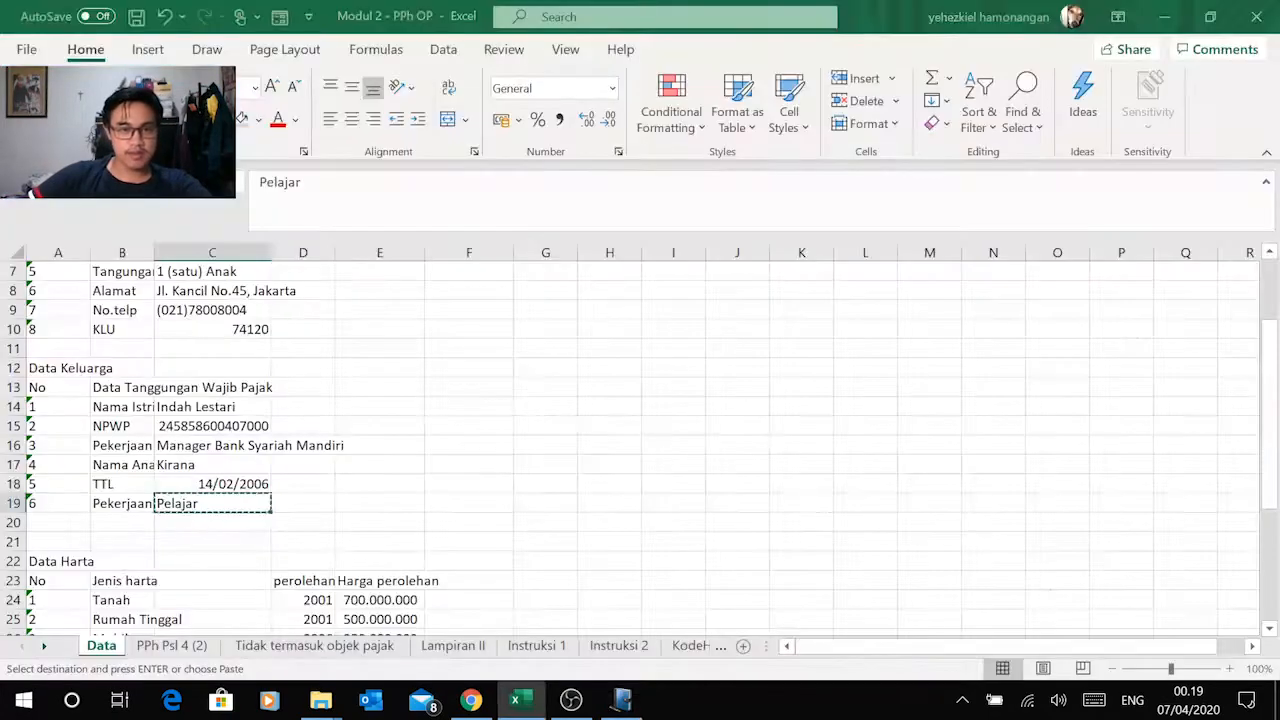
pyautogui.click(172, 646)
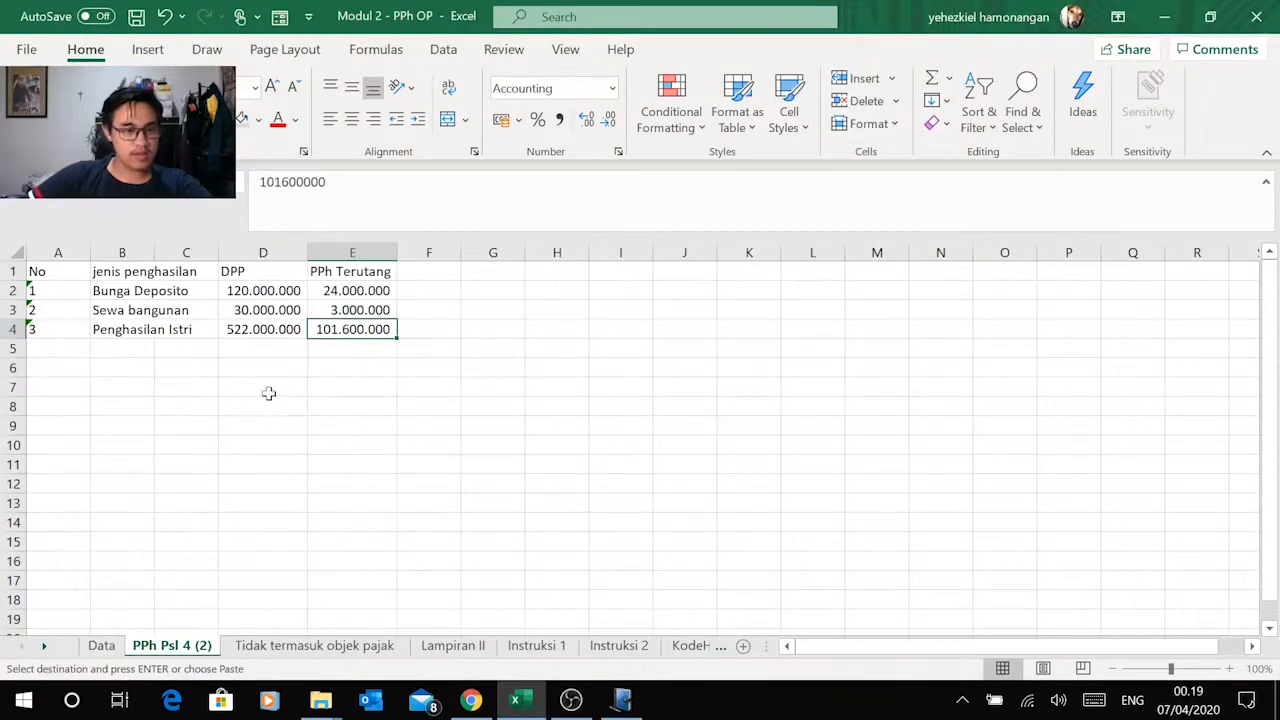
pyautogui.scroll(-2, 207, 332)
pyautogui.scroll(2, 207, 332)
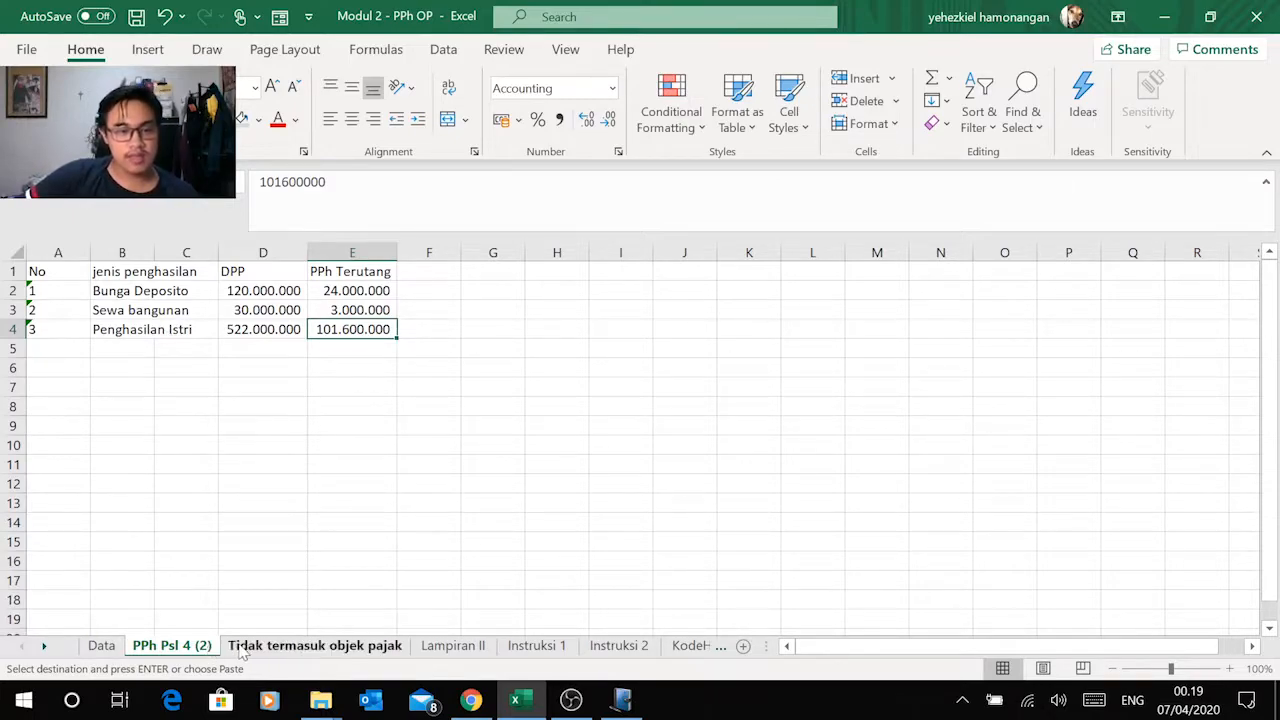
pyautogui.click(126, 295)
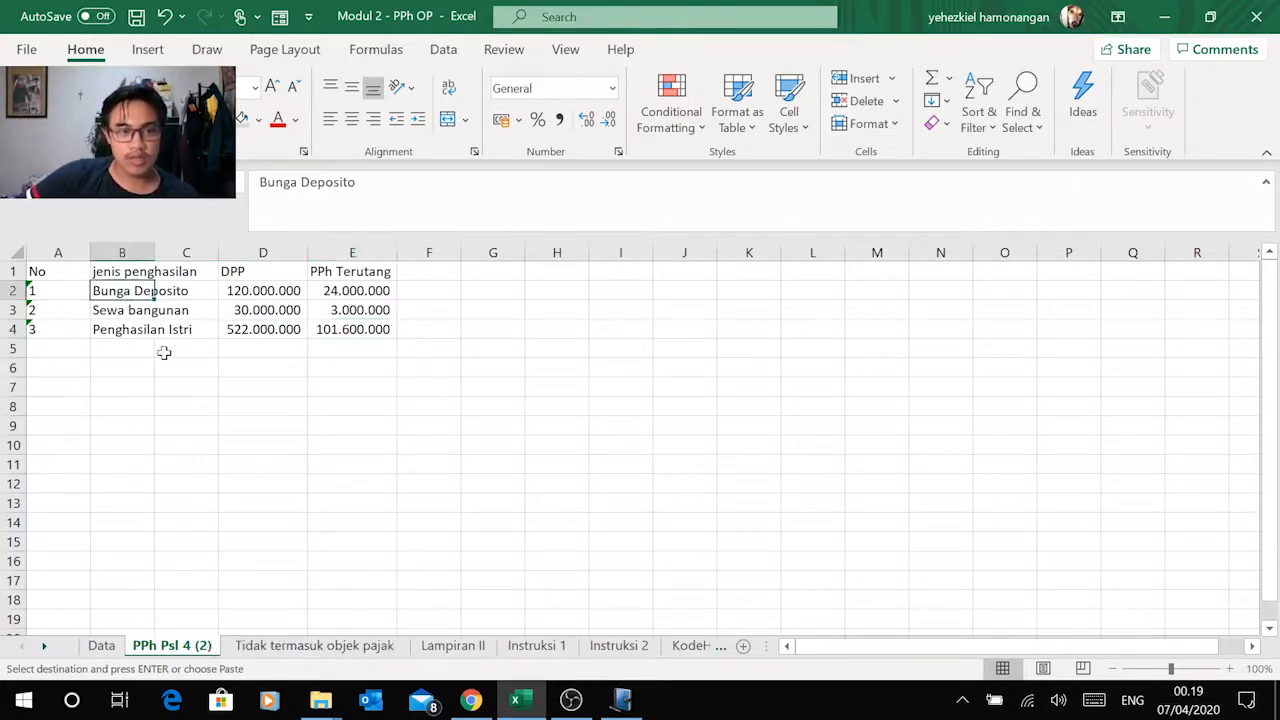
pyautogui.click(140, 309)
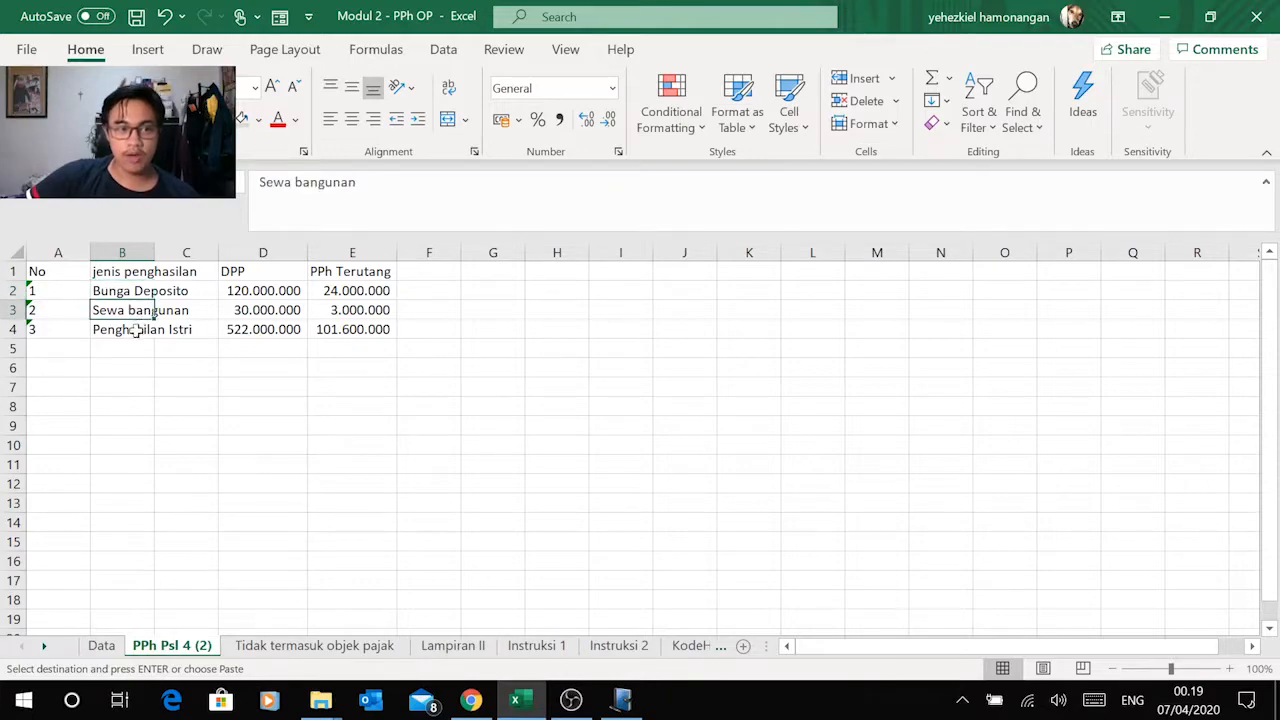
pyautogui.click(132, 333)
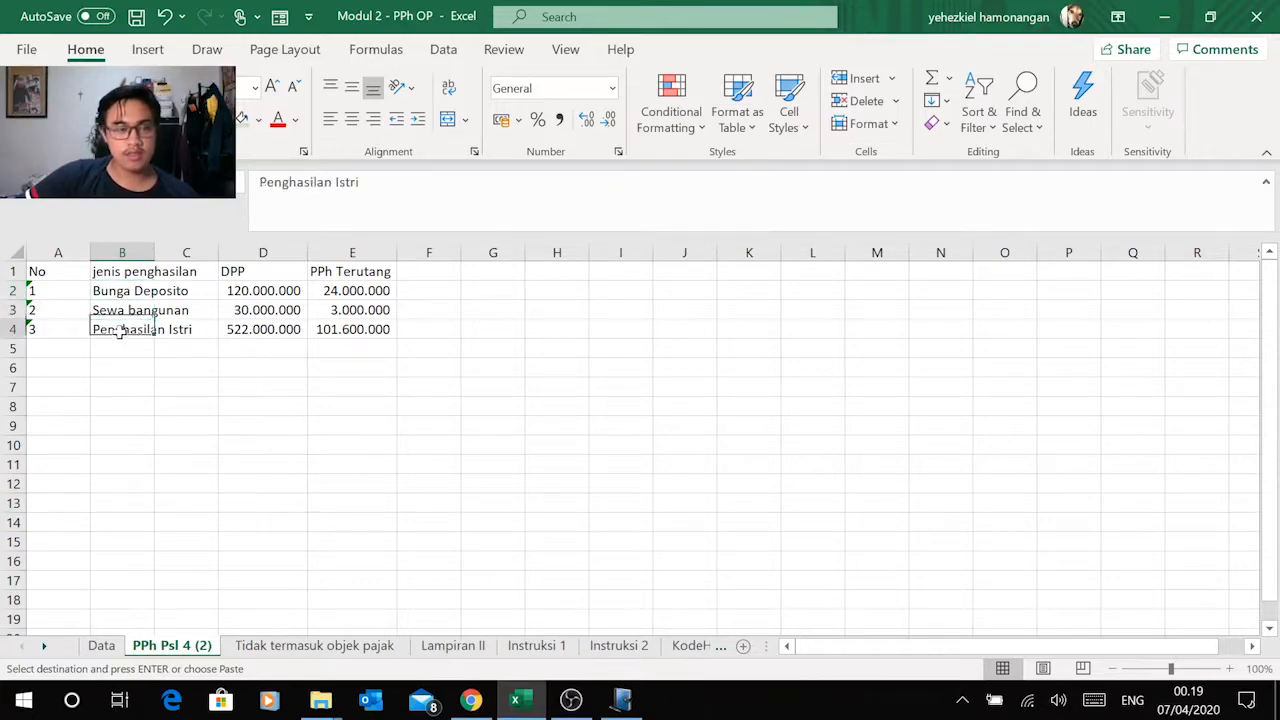
pyautogui.click(284, 646)
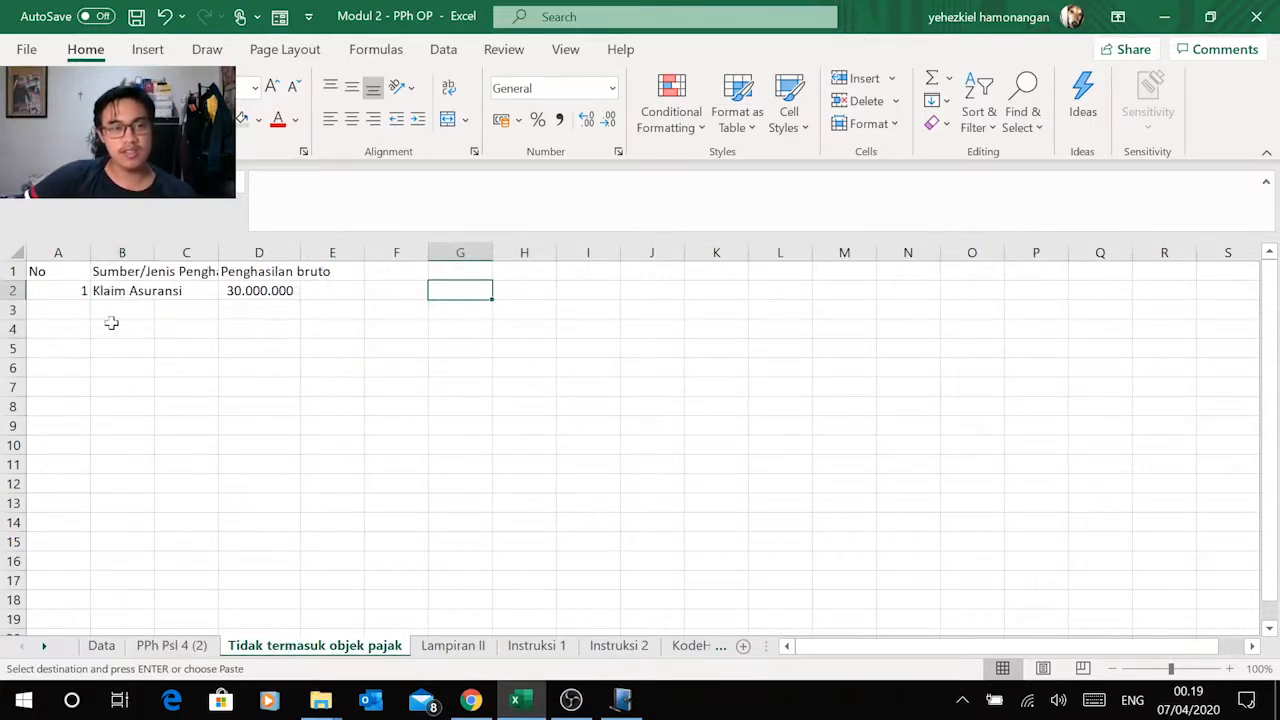
pyautogui.click(117, 291)
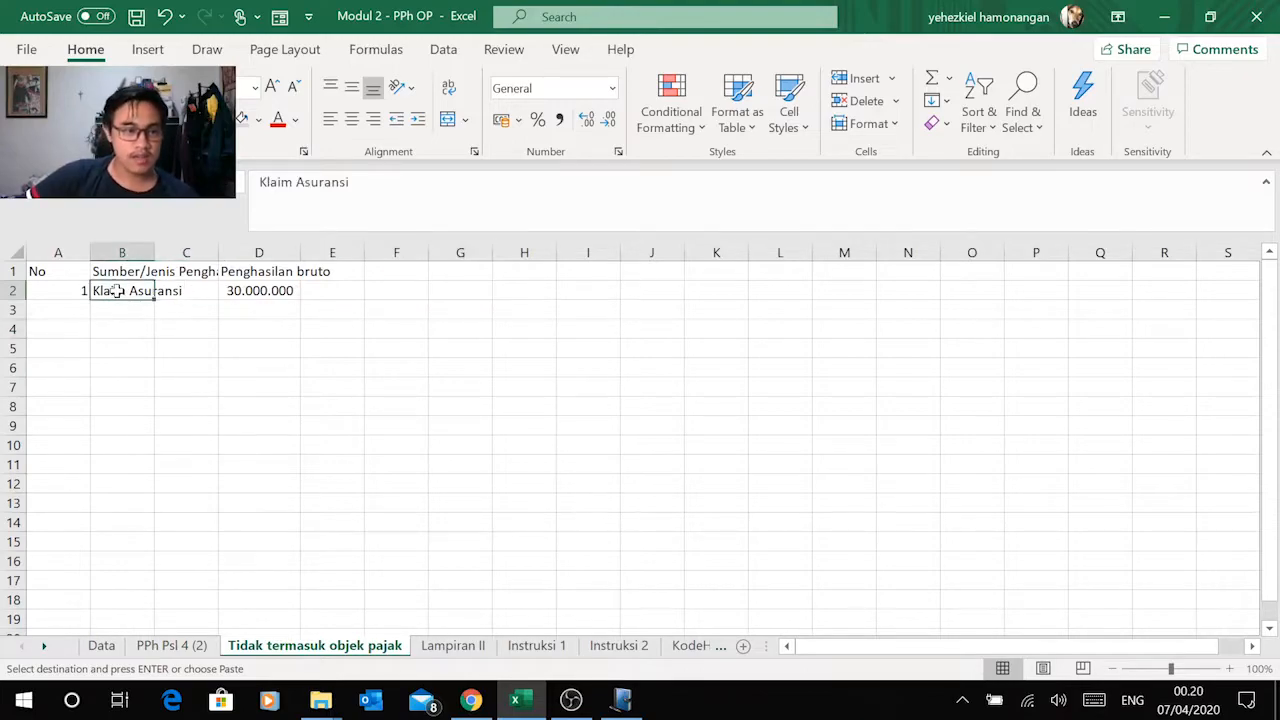
pyautogui.click(211, 646)
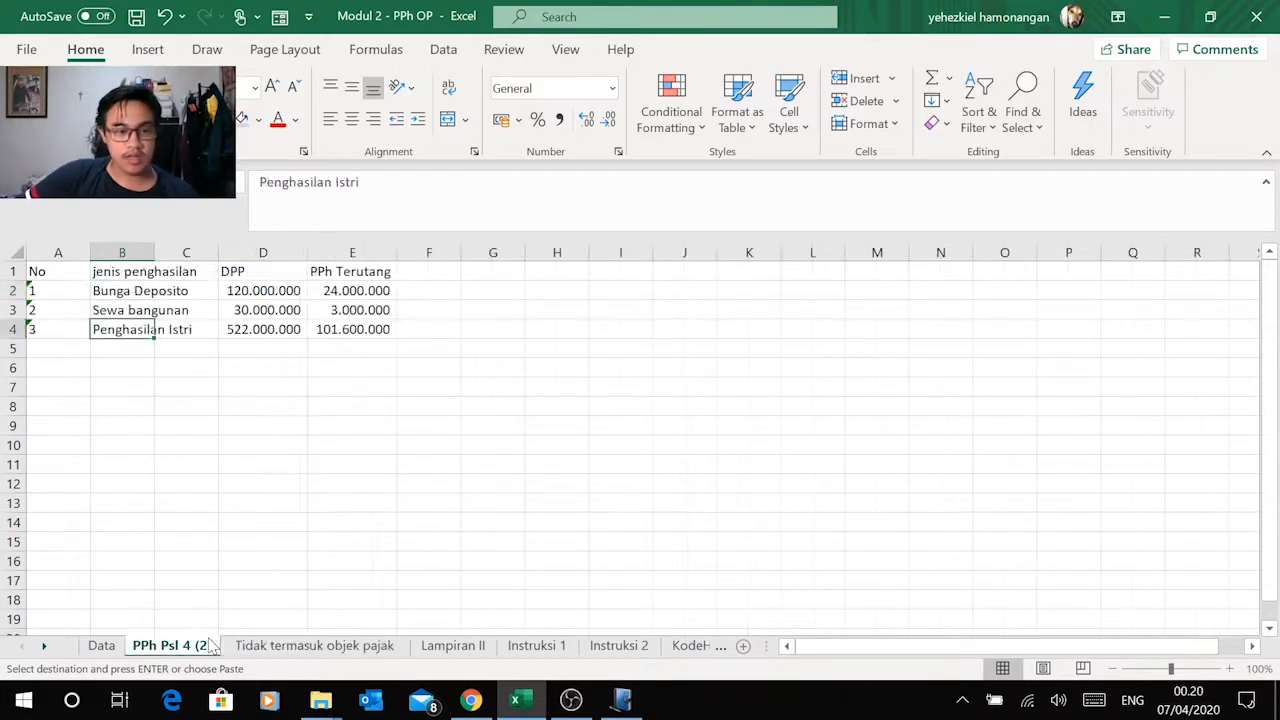
pyautogui.hotkey('alt', 'Tab')
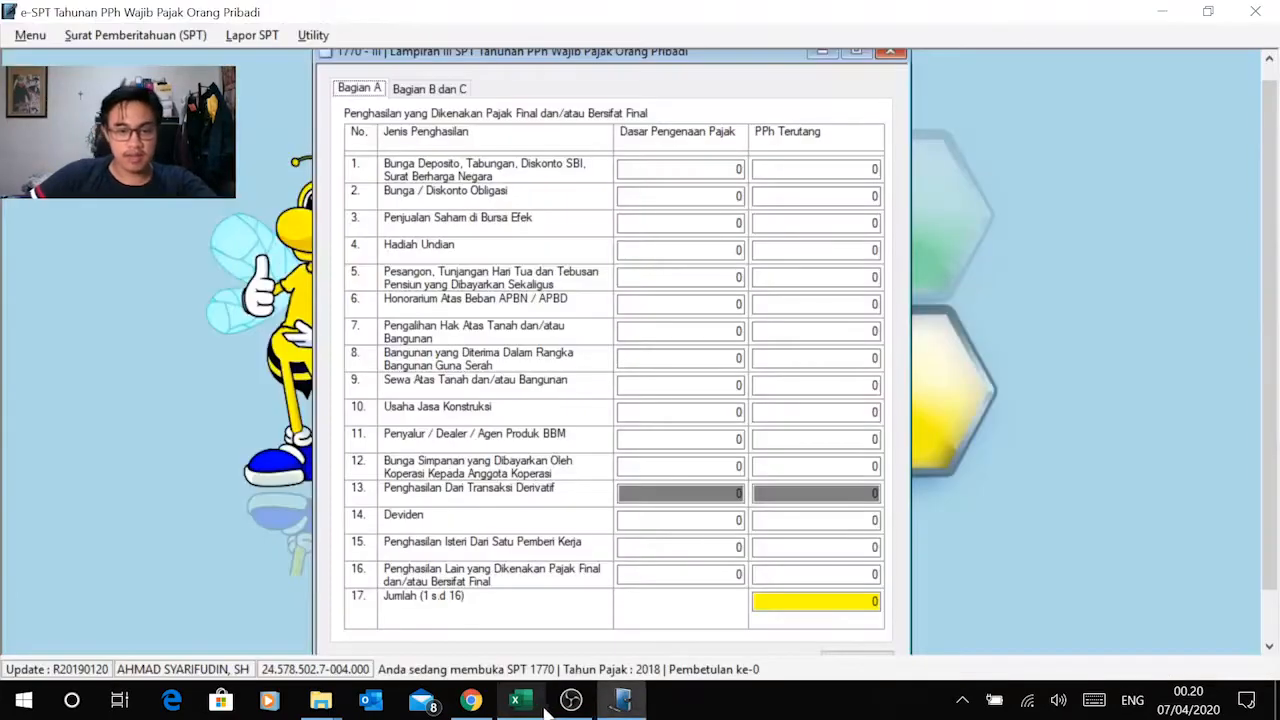
# Step: Switch to the Modul 2 PDF in Chrome and examine items 6 to 9 on rent, deposit interest, motorcycle sale and insurance claim
pyautogui.moveTo(565, 705)
pyautogui.click(567, 585)
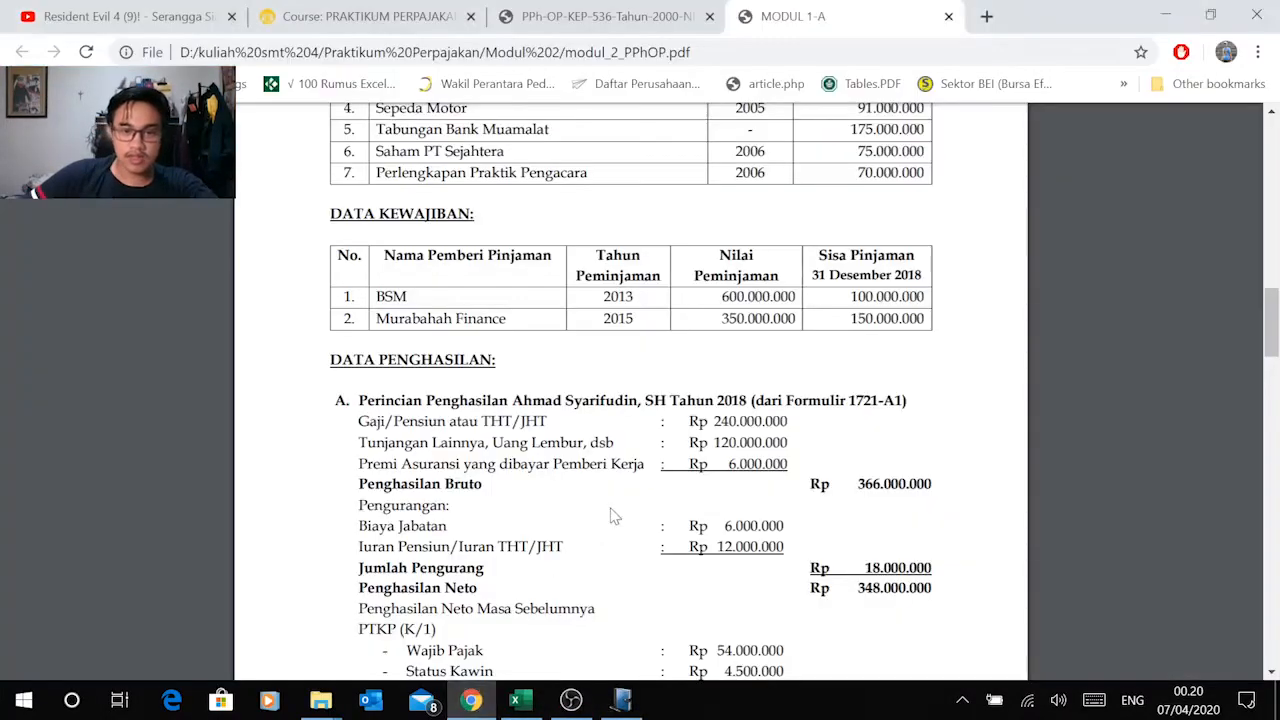
pyautogui.scroll(-5, 613, 515)
pyautogui.scroll(-15, 613, 515)
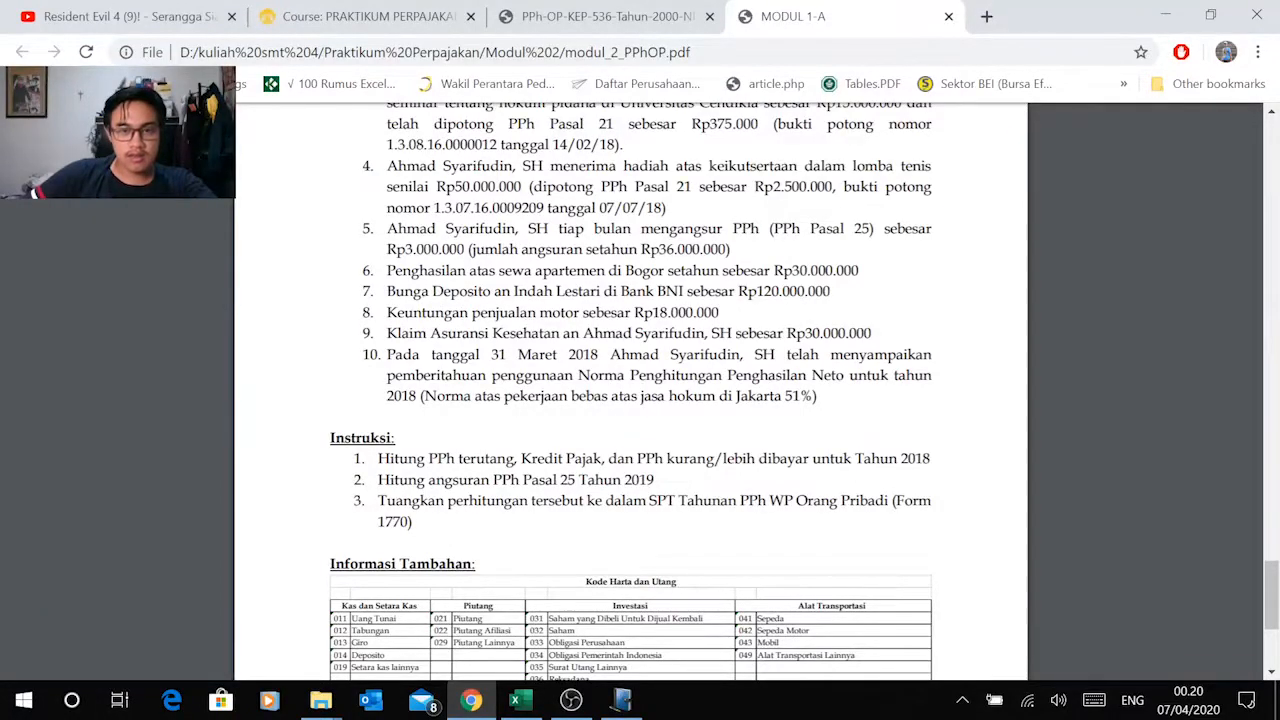
pyautogui.moveTo(362, 271); pyautogui.dragTo(859, 271)
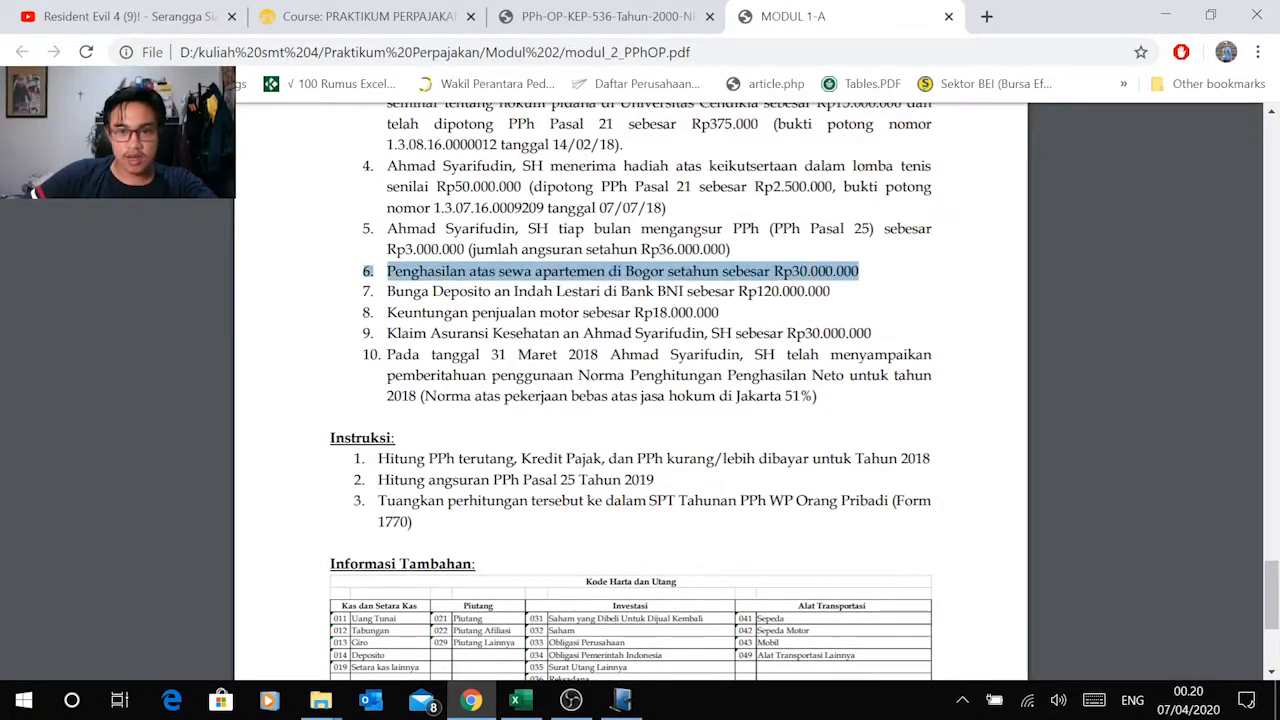
pyautogui.moveTo(362, 291); pyautogui.dragTo(830, 291)
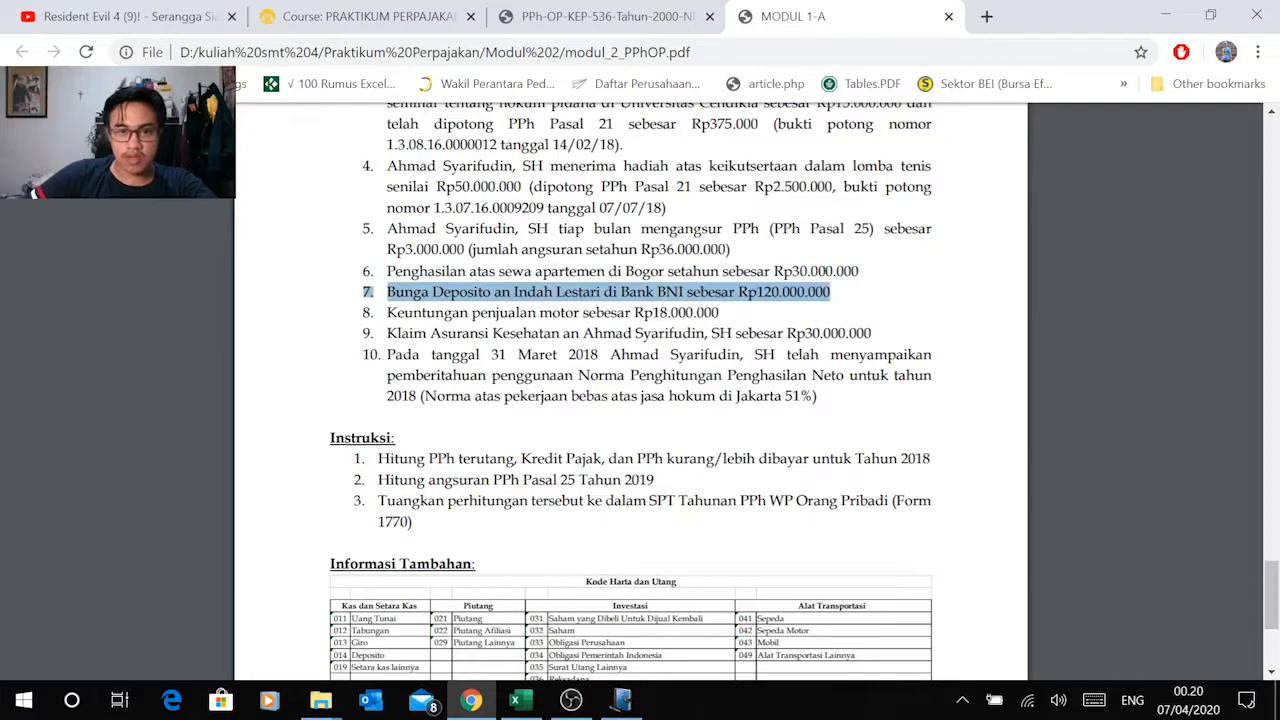
pyautogui.moveTo(362, 312); pyautogui.dragTo(719, 312)
pyautogui.moveTo(362, 333); pyautogui.dragTo(871, 333)
pyautogui.scroll(15, 630, 390)
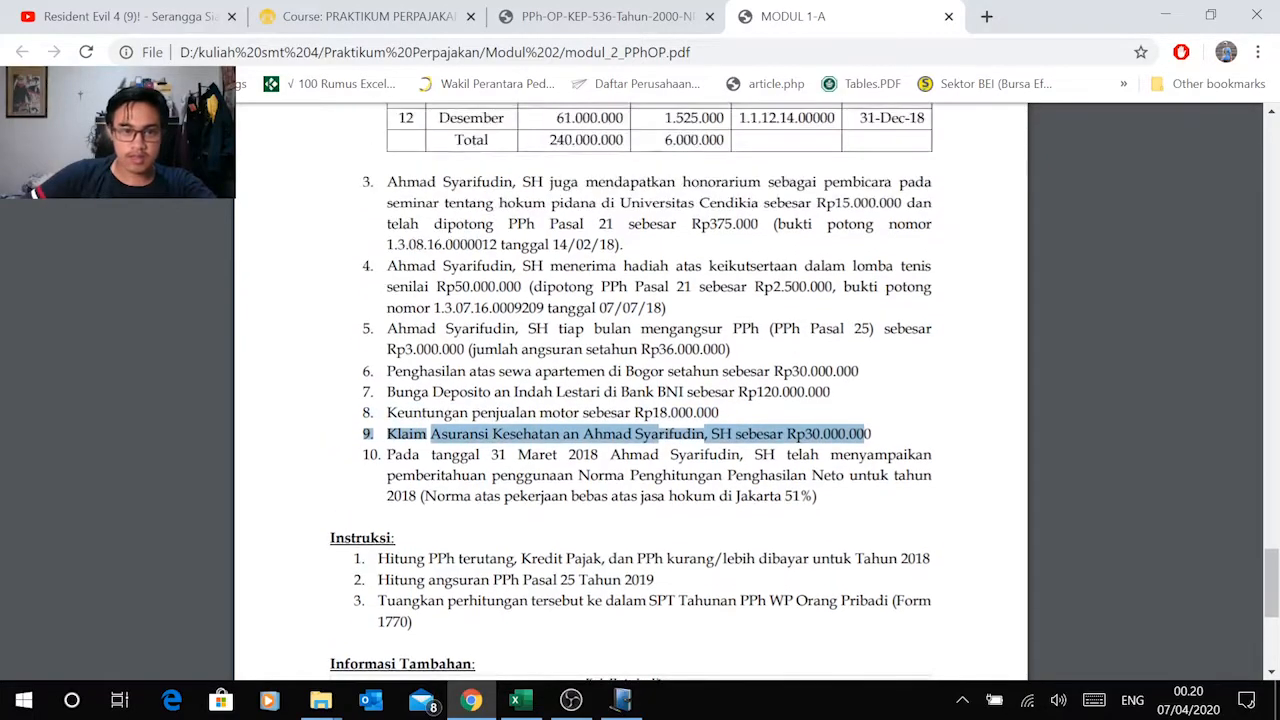
# Step: Check the wife's 2018 income breakdown from Formulir 1721-A1 in section B of the PDF
pyautogui.scroll(2, 630, 390)
pyautogui.scroll(-3, 630, 390)
pyautogui.scroll(1, 630, 390)
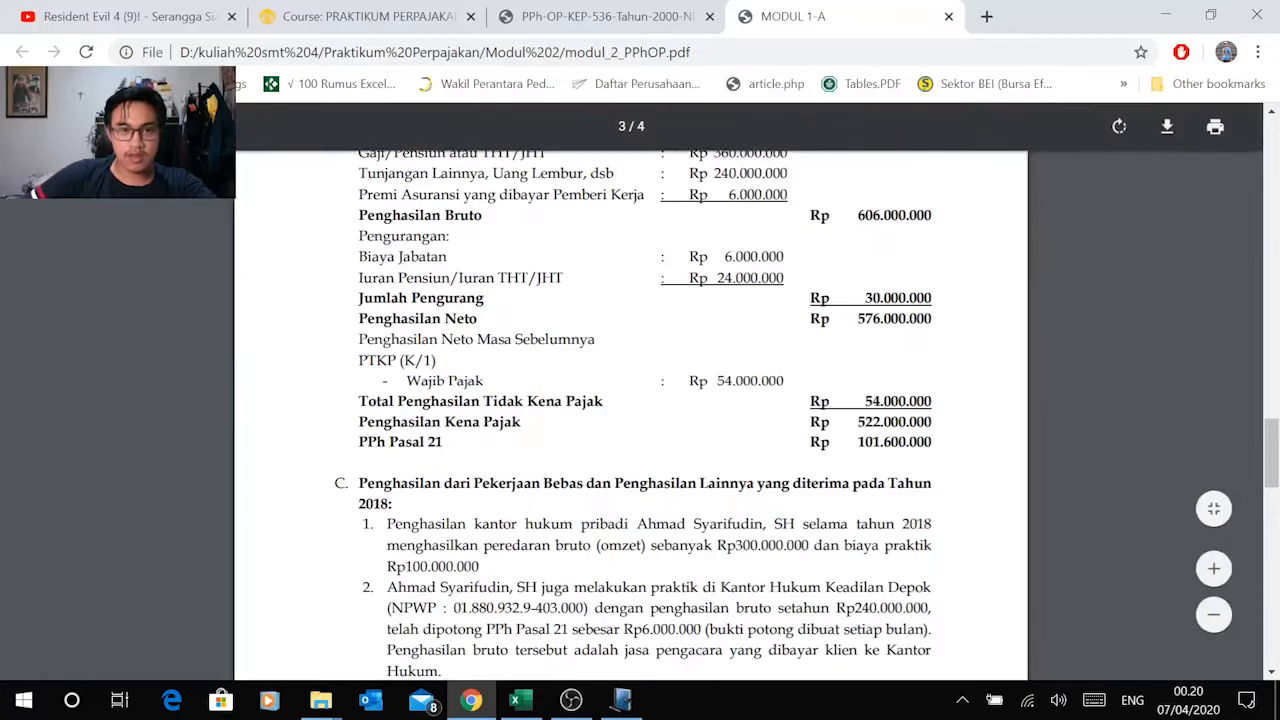
pyautogui.moveTo(512, 231); pyautogui.dragTo(606, 231)
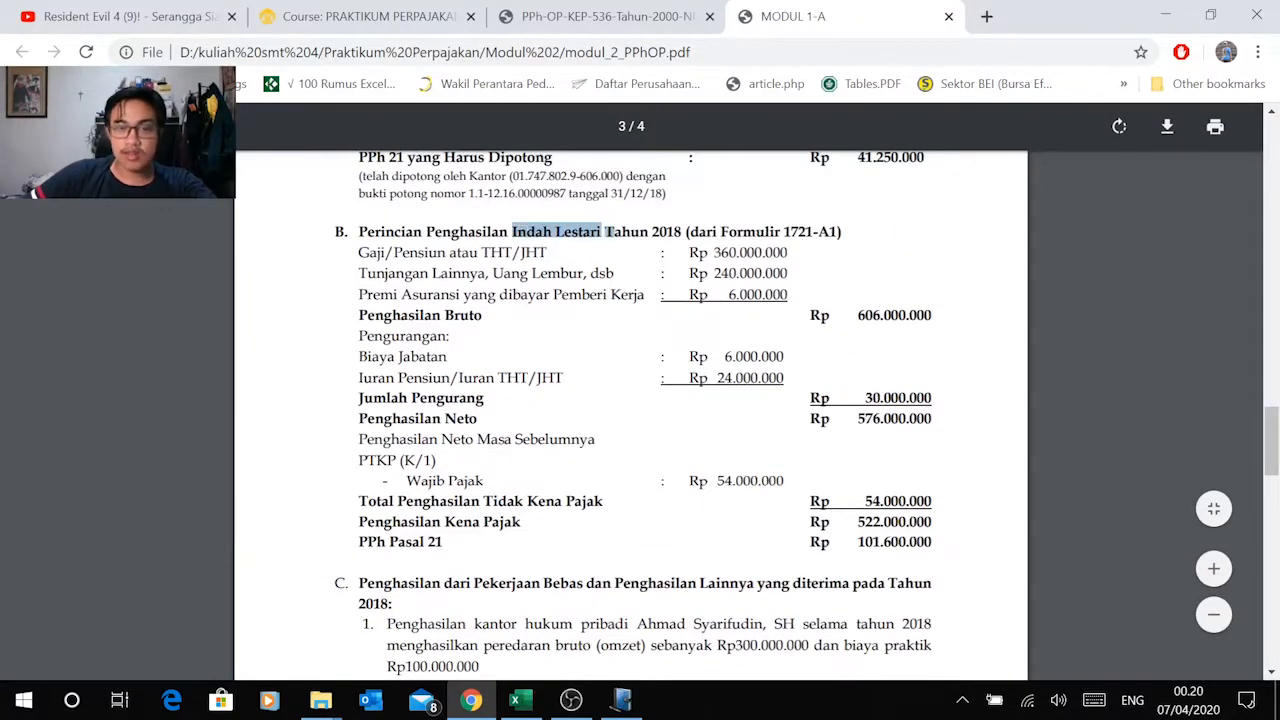
pyautogui.scroll(-15, 630, 400)
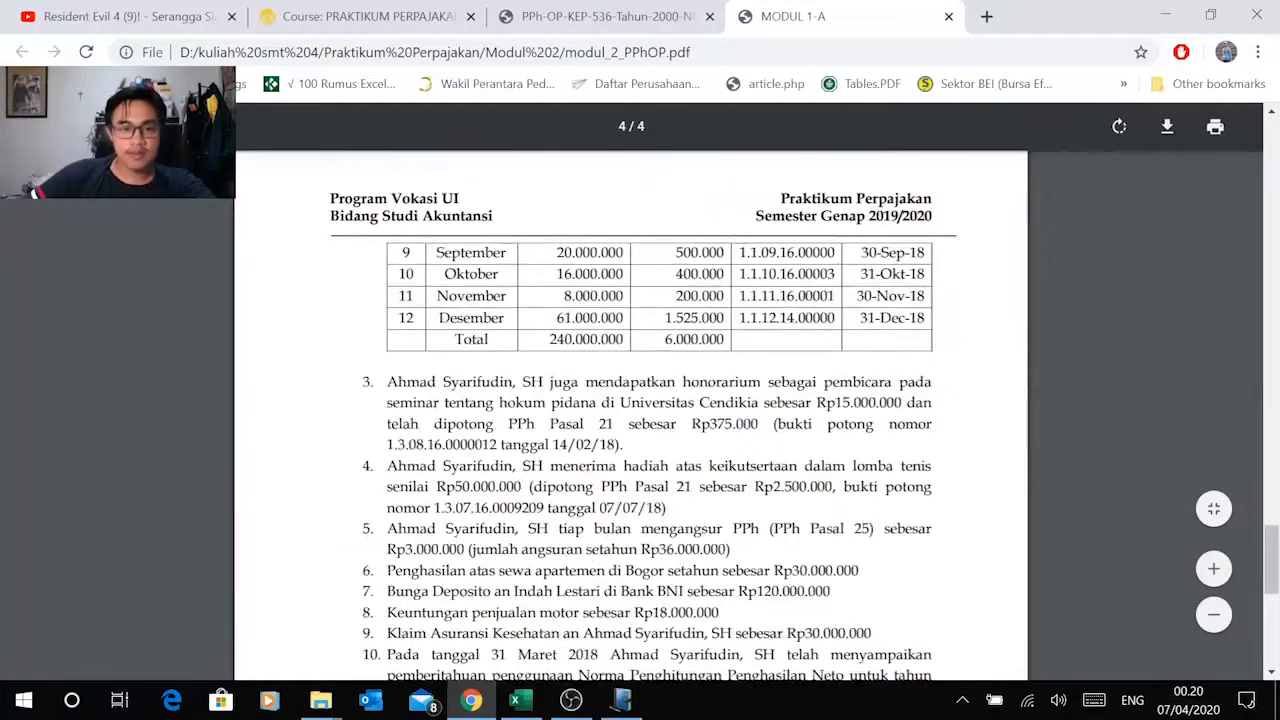
# Step: Copy the Bunga Deposito DPP of 120.000.000 from Excel into Dasar Pengenaan Pajak of row 1 in e-SPT's Lampiran III Bagian A
pyautogui.click(515, 700)
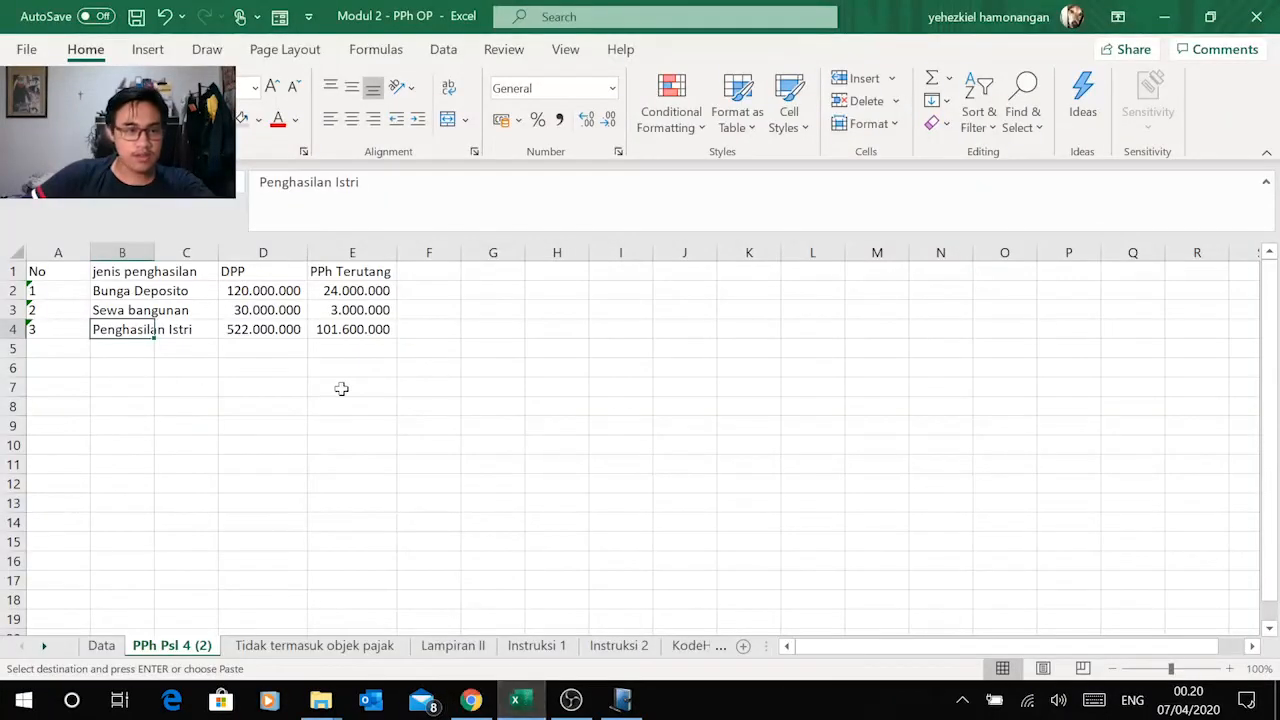
pyautogui.click(99, 290)
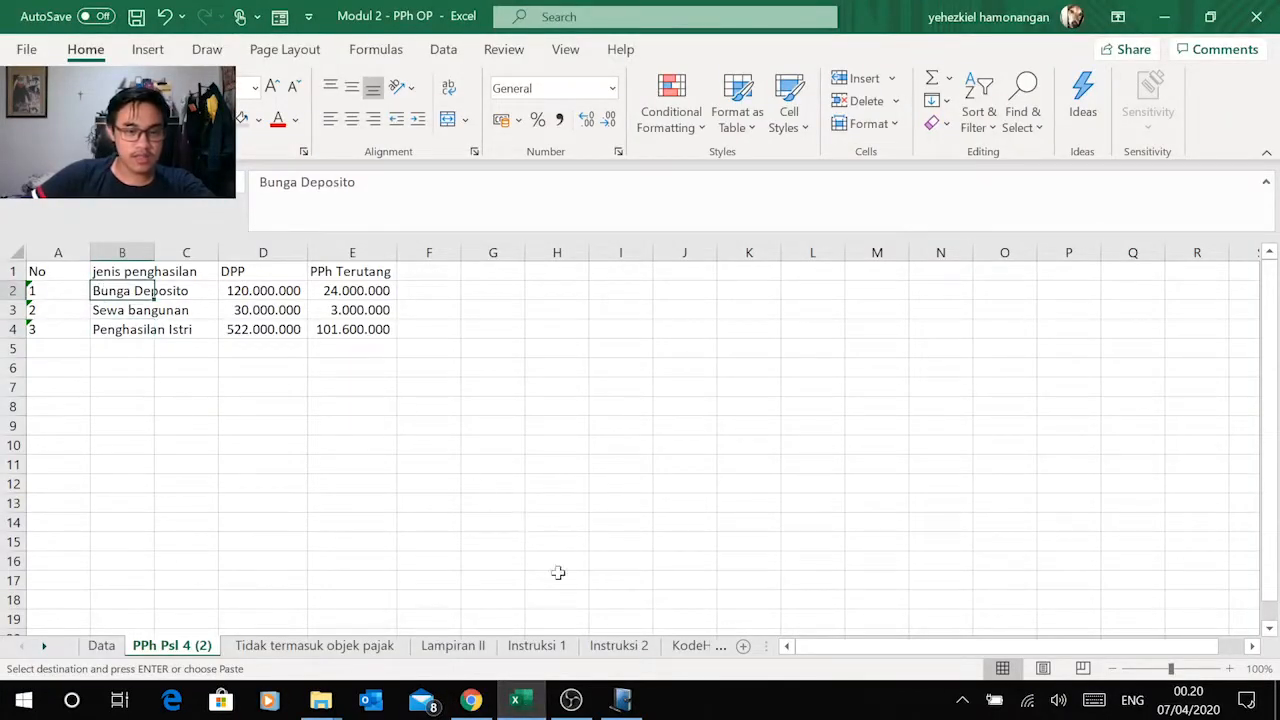
pyautogui.click(621, 700)
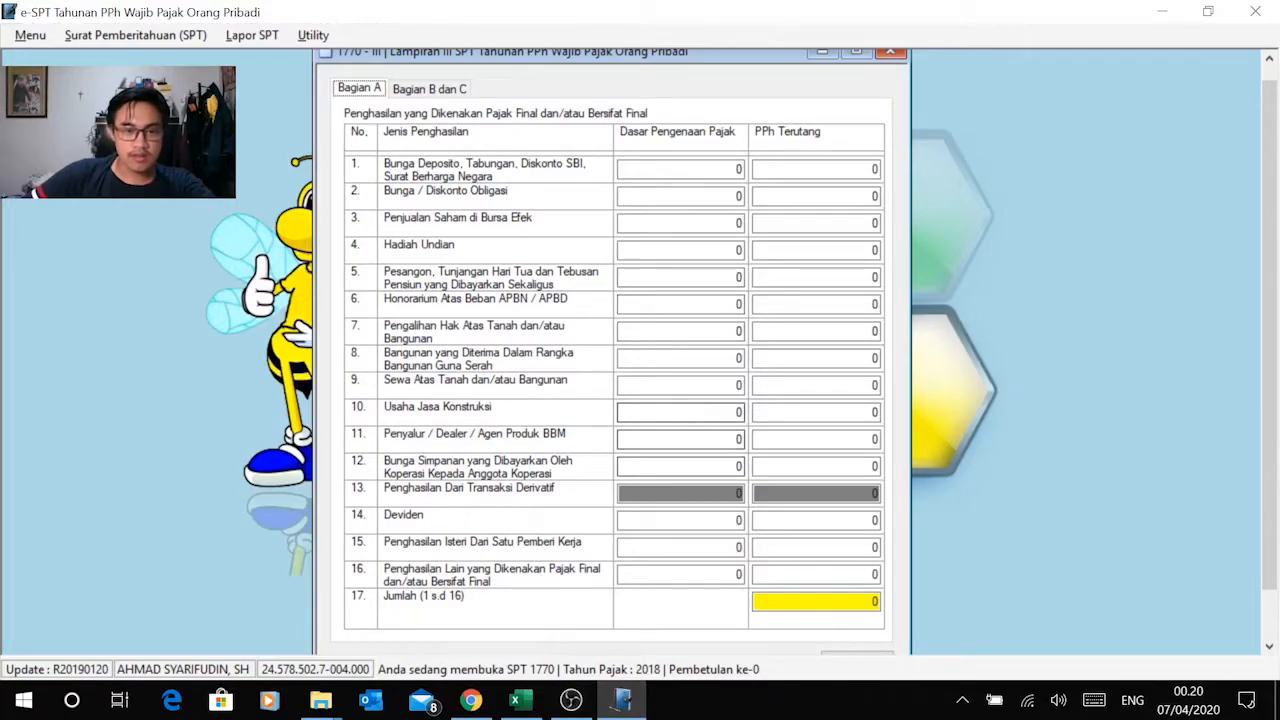
pyautogui.click(517, 700)
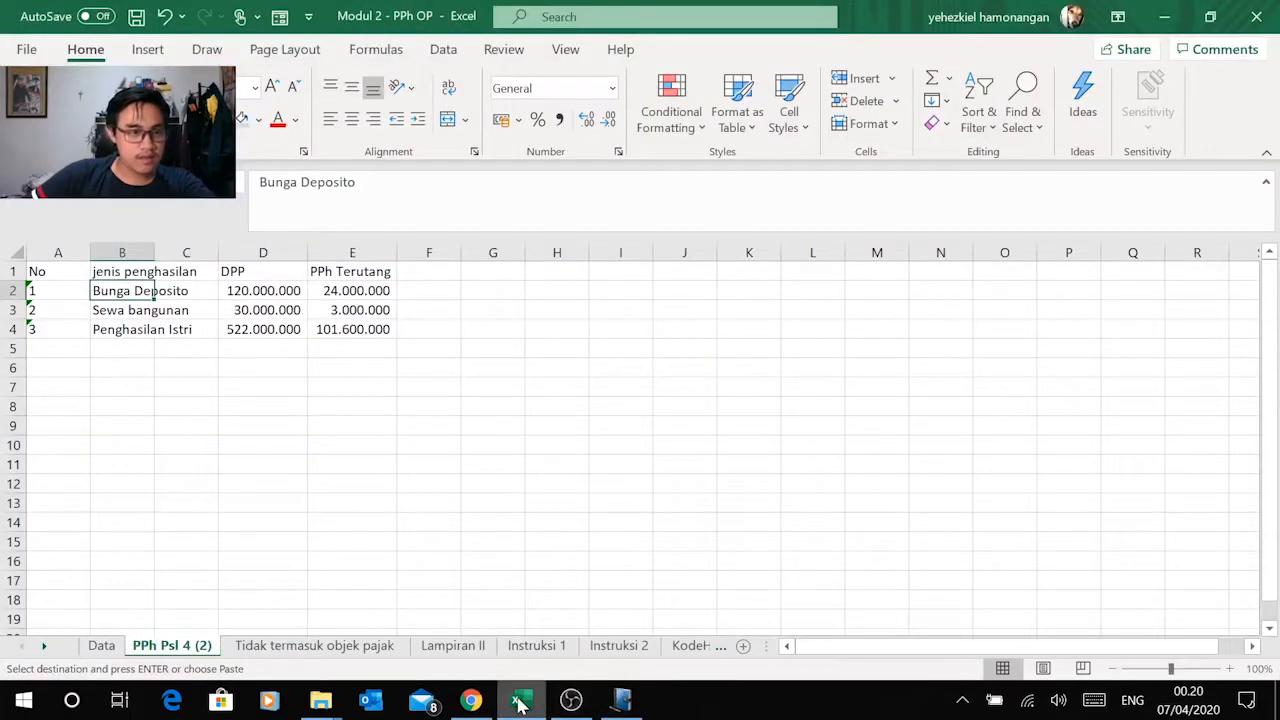
pyautogui.click(517, 702)
pyautogui.click(690, 169)
pyautogui.click(517, 700)
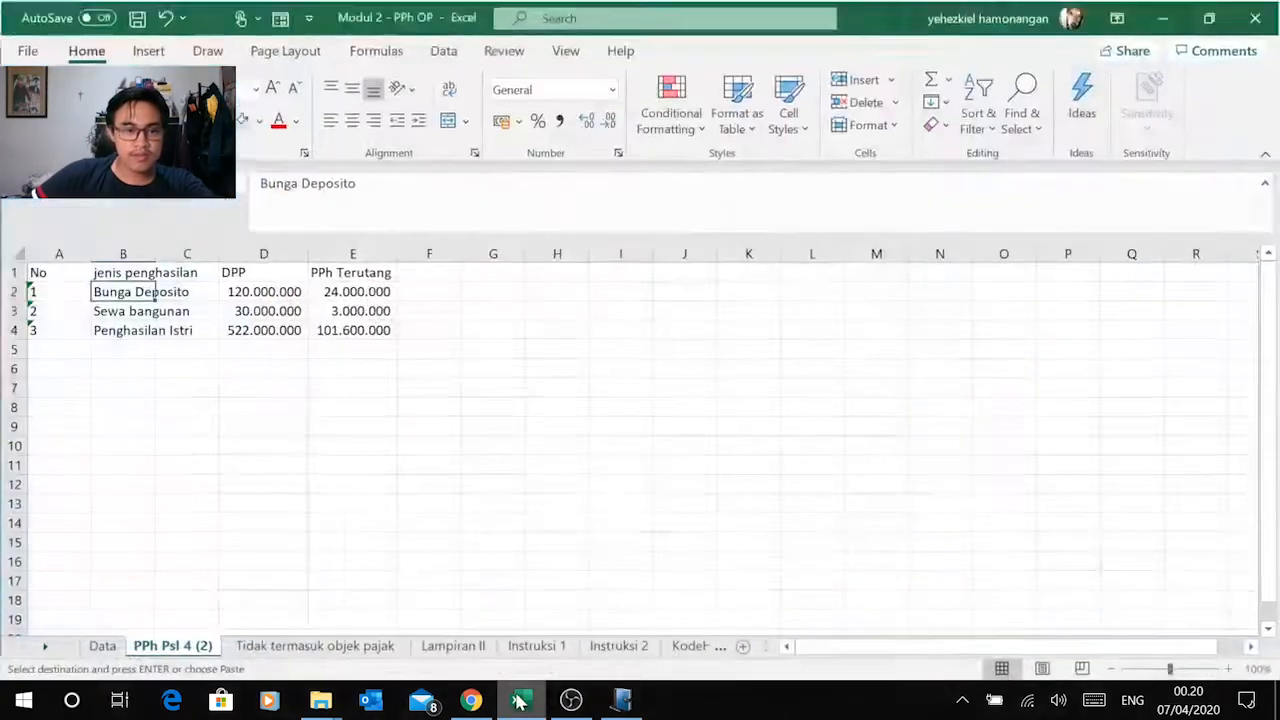
pyautogui.click(278, 291)
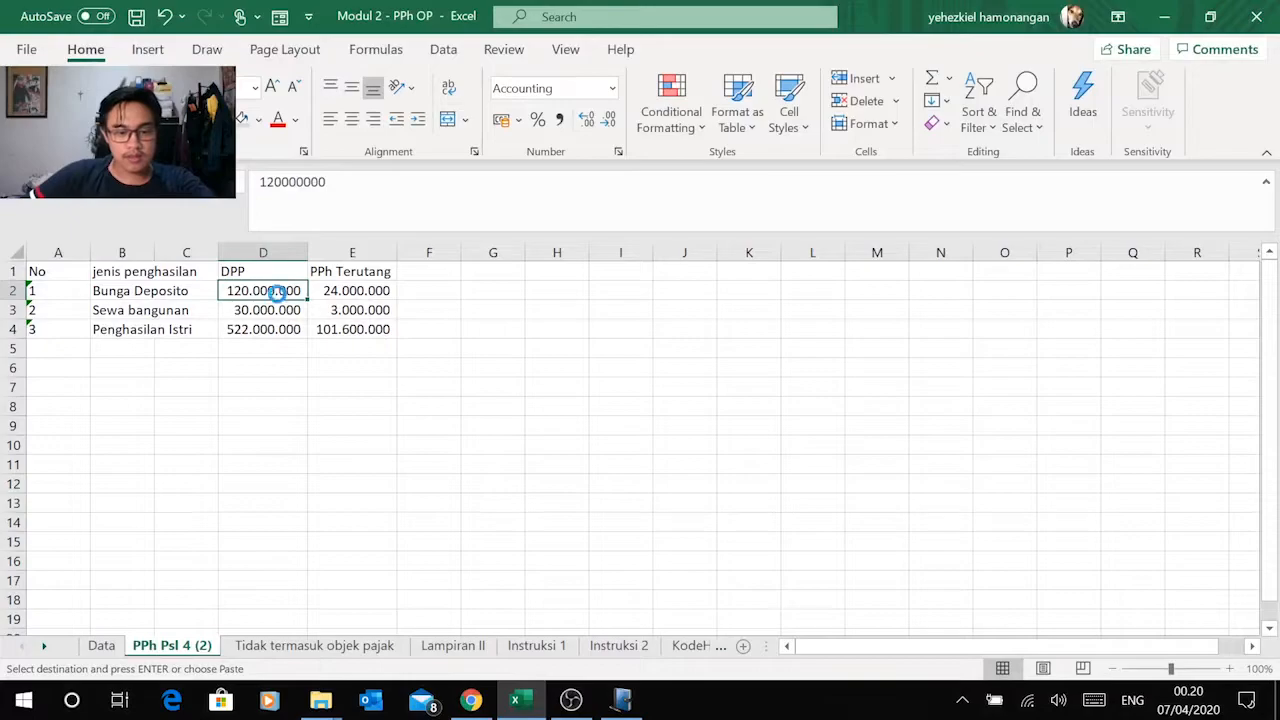
pyautogui.hotkey('alt', 'Tab')
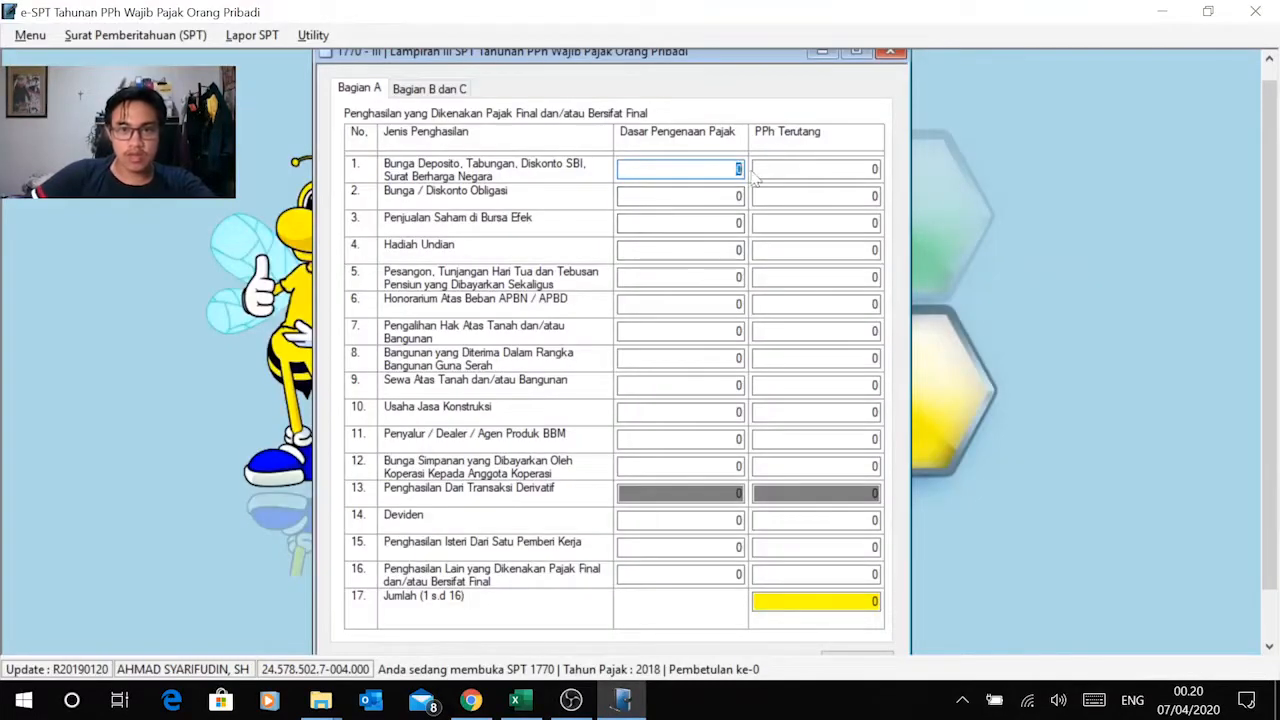
pyautogui.rightClick(720, 169)
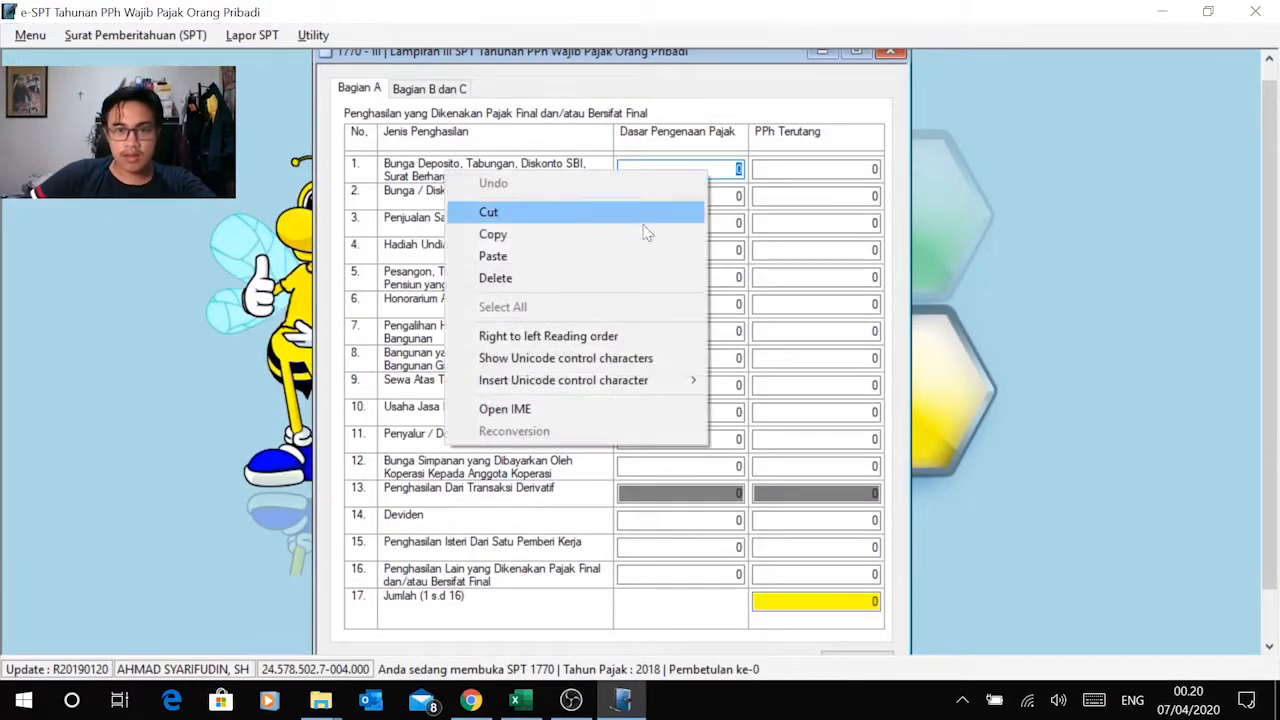
pyautogui.click(586, 263)
pyautogui.press('Tab')
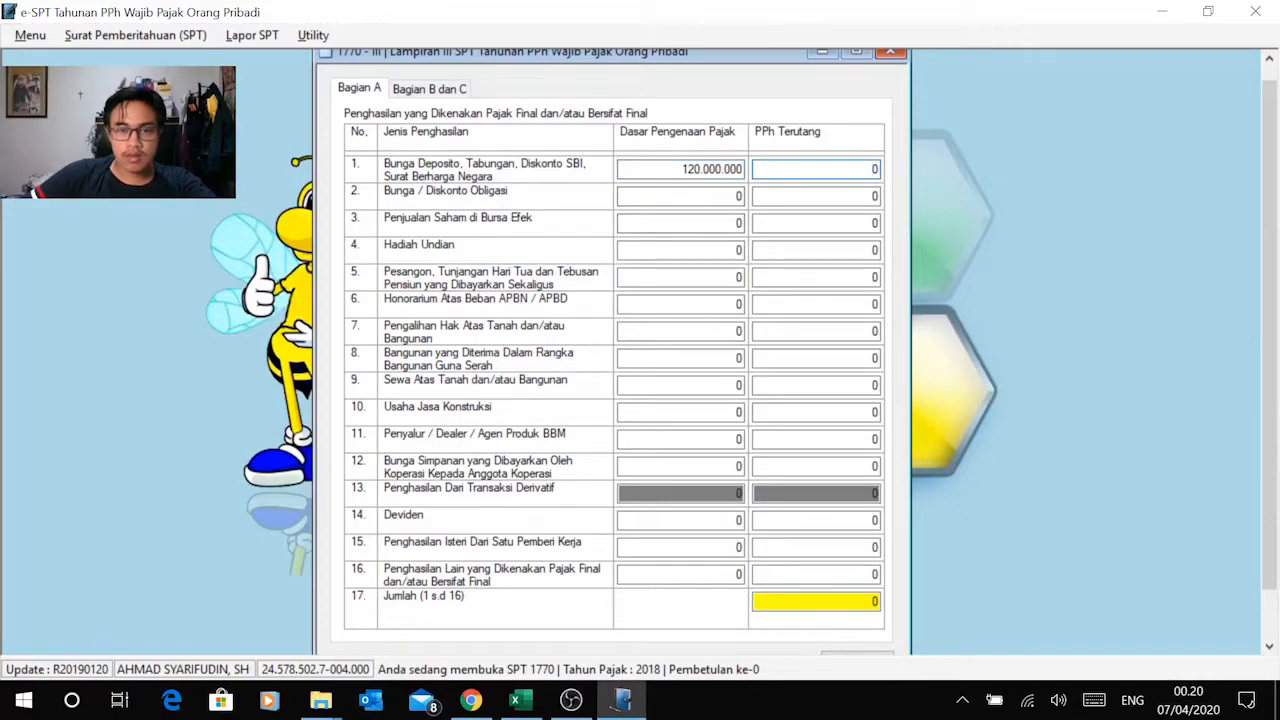
# Step: Switch to Excel and copy the Bunga Deposito PPh Terutang of 24.000.000 from the PPh Psl 4 (2) sheet
pyautogui.hotkey('alt', 'Tab')
pyautogui.click(357, 290)
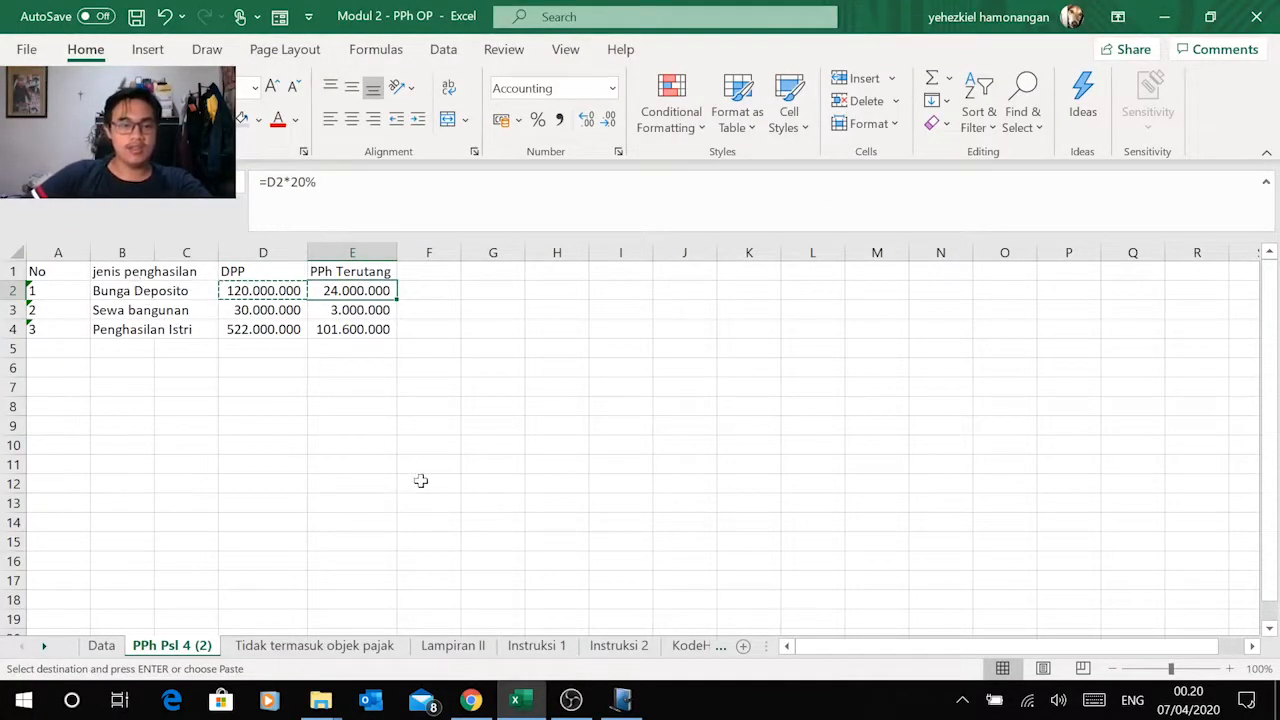
pyautogui.click(472, 700)
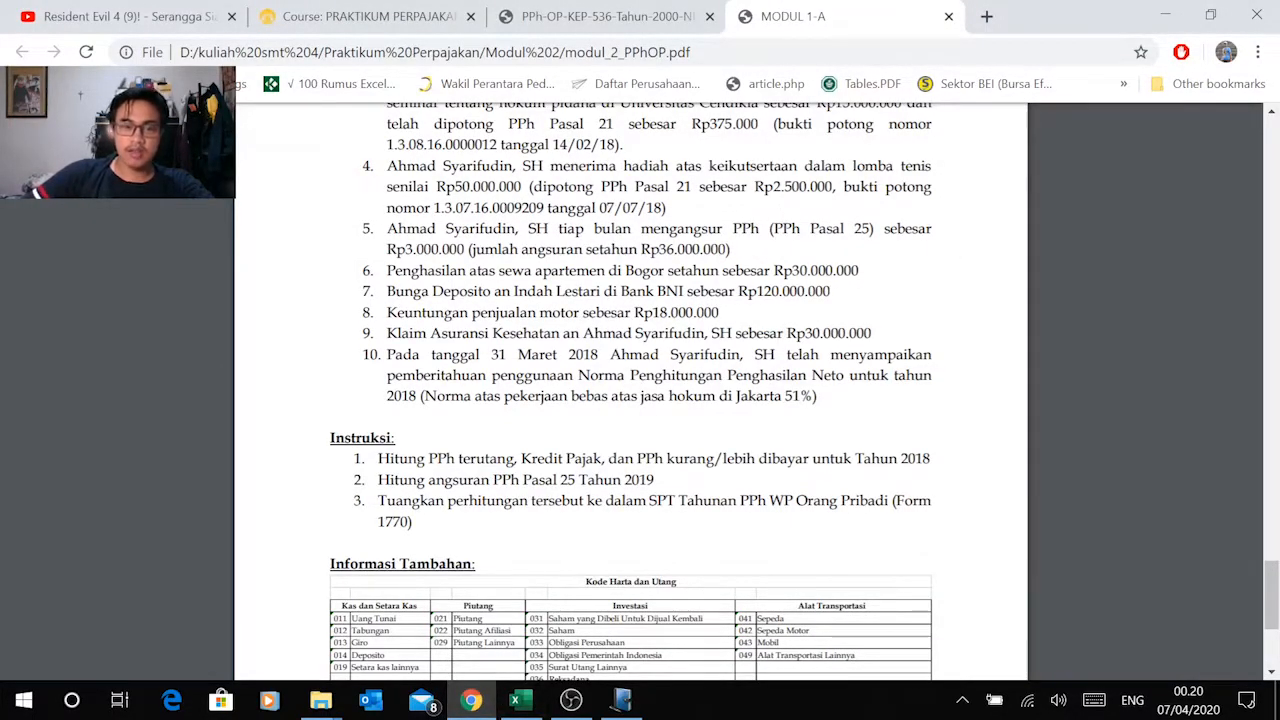
pyautogui.moveTo(476, 712)
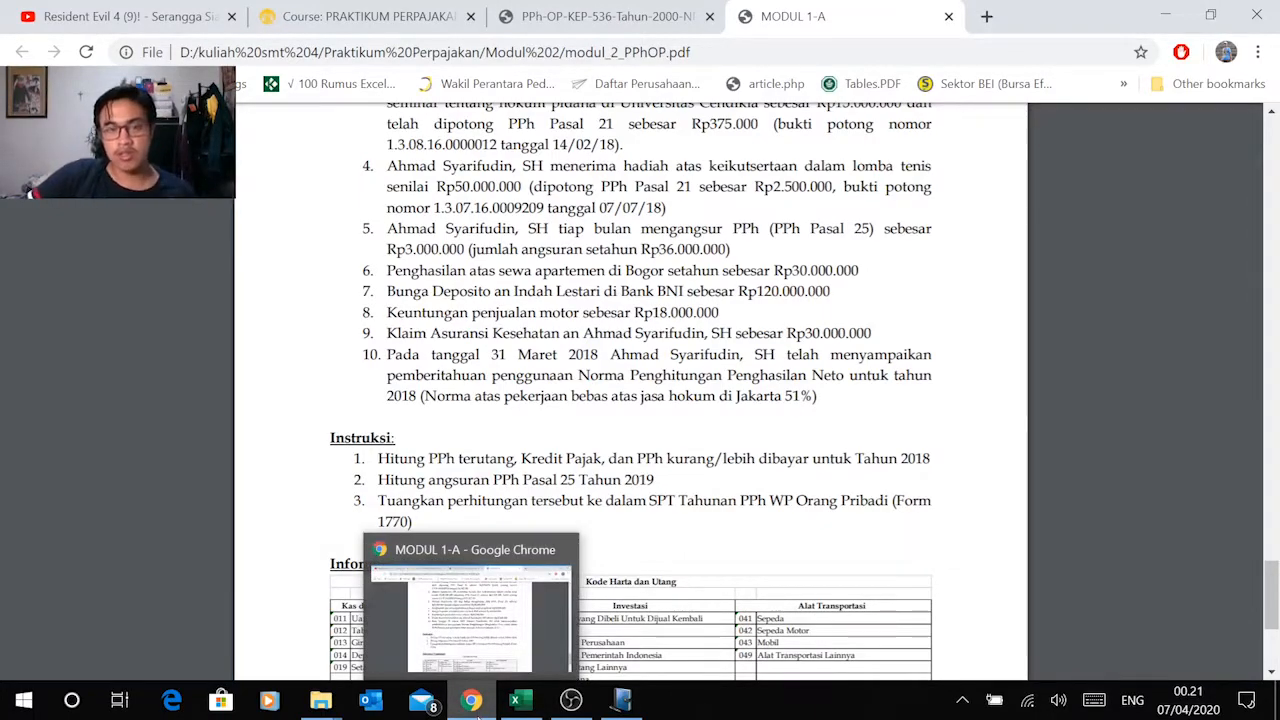
pyautogui.click(476, 712)
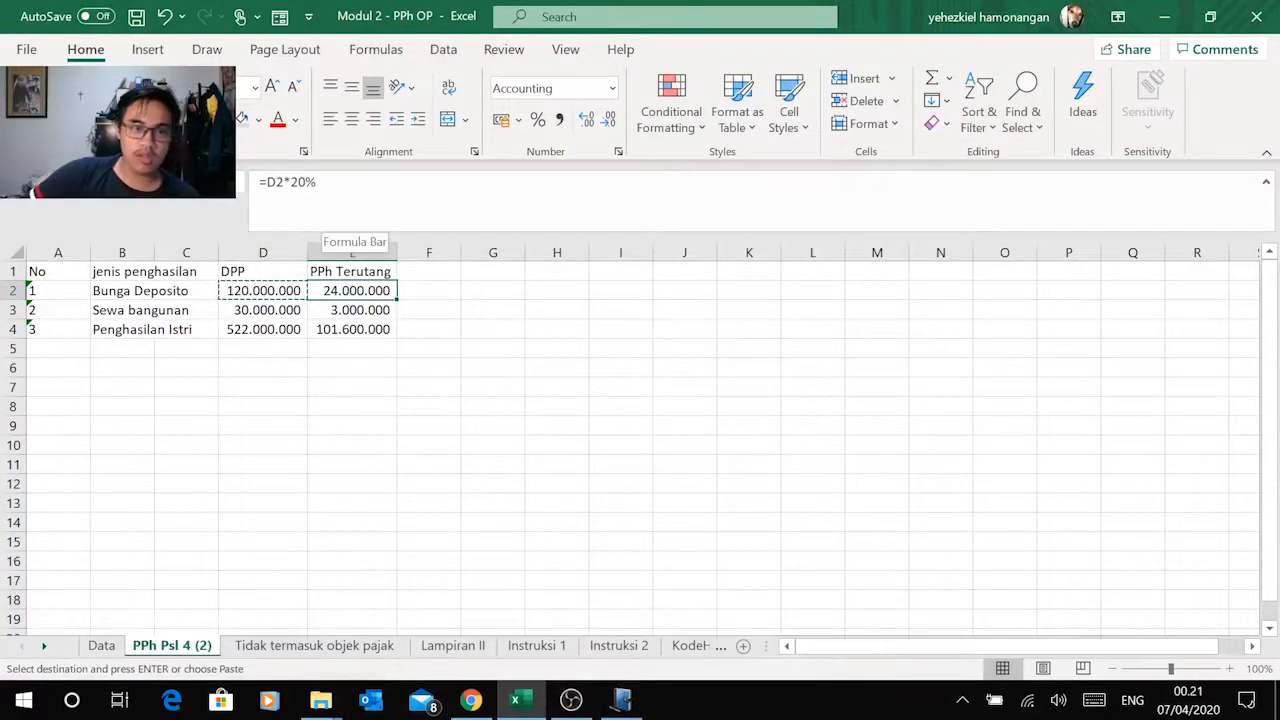
pyautogui.click(419, 330)
pyautogui.click(365, 291)
pyautogui.hotkey('ctrl', 'c')
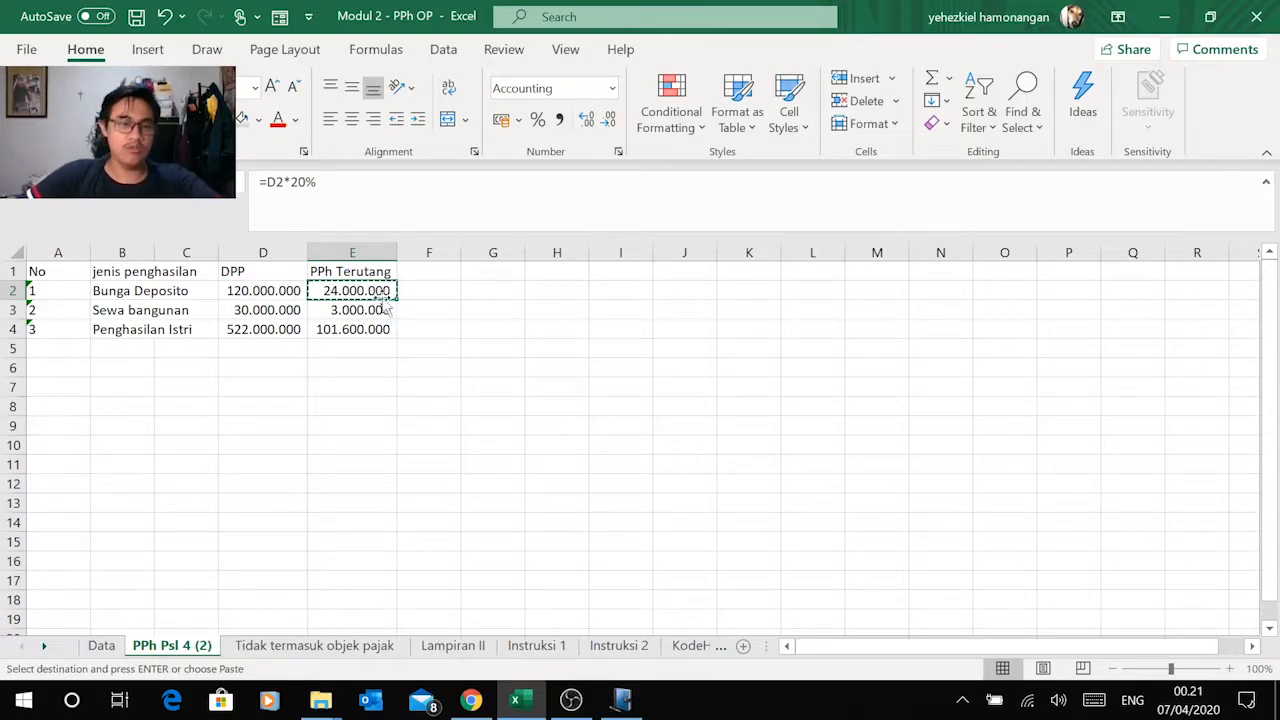
# Step: Paste 24.000.000 as the PPh Terutang of row 1 in e-SPT's Lampiran III Bagian A, removing the leftover zero
pyautogui.click(477, 710)
pyautogui.click(618, 704)
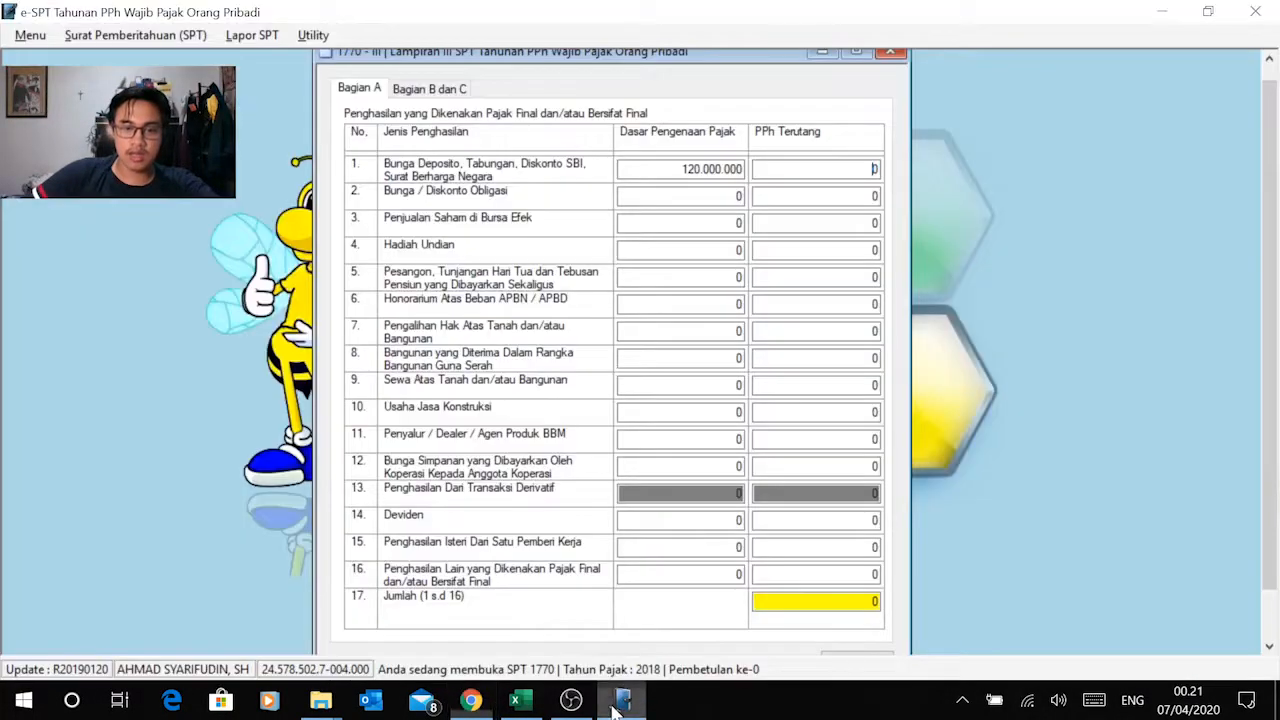
pyautogui.rightClick(874, 168)
pyautogui.click(760, 252)
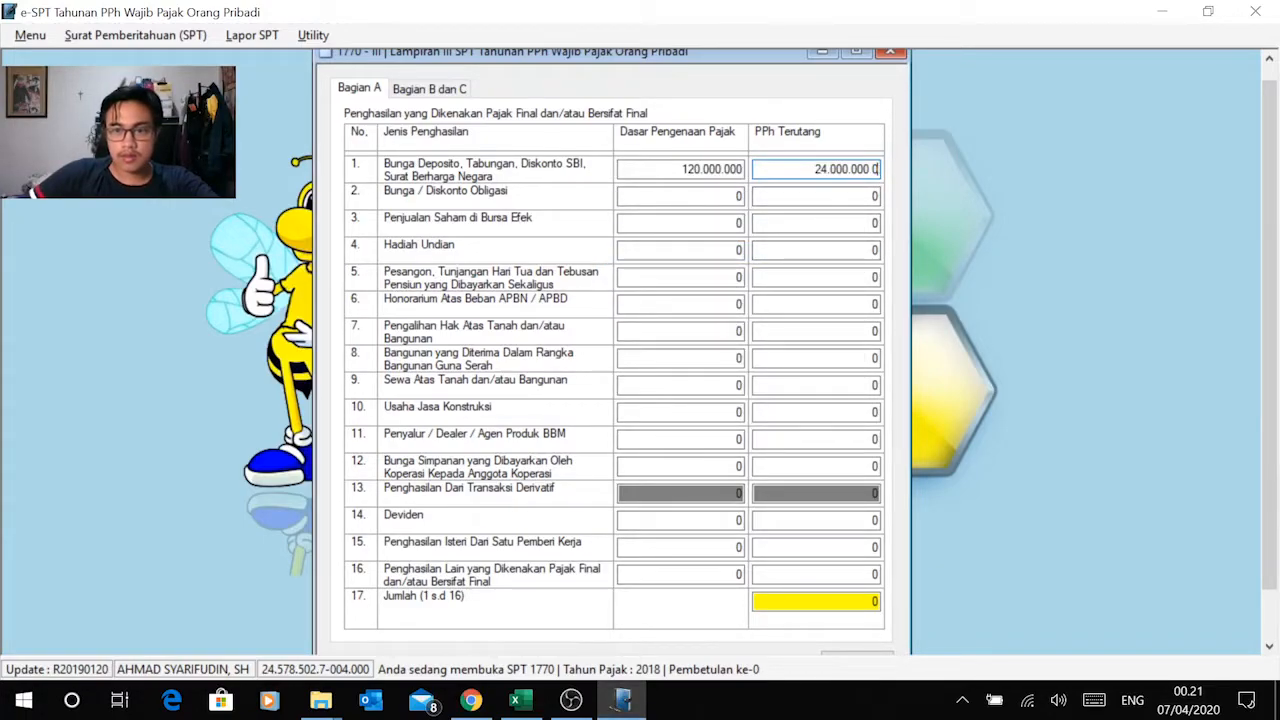
pyautogui.press('Delete')
pyautogui.click(873, 196)
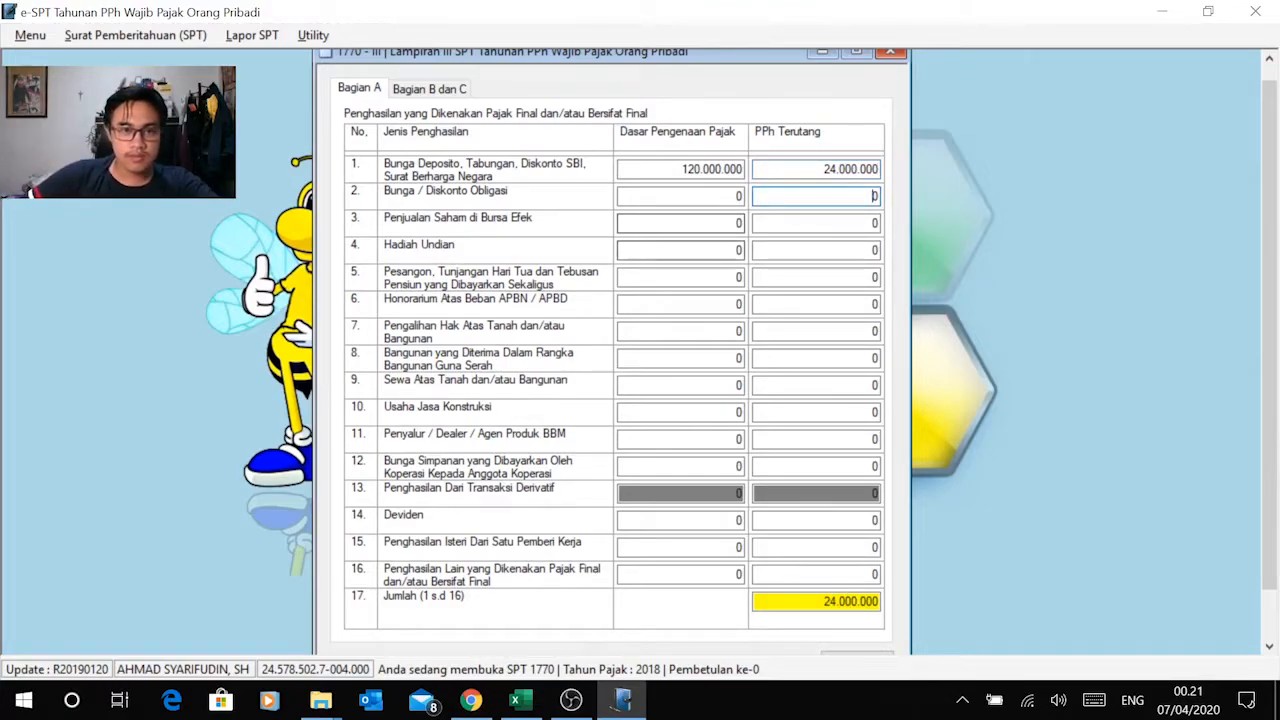
# Step: Copy the Sewa bangunan DPP of 30.000.000 from Excel into Dasar Pengenaan Pajak of row 9 in e-SPT
pyautogui.click(470, 700)
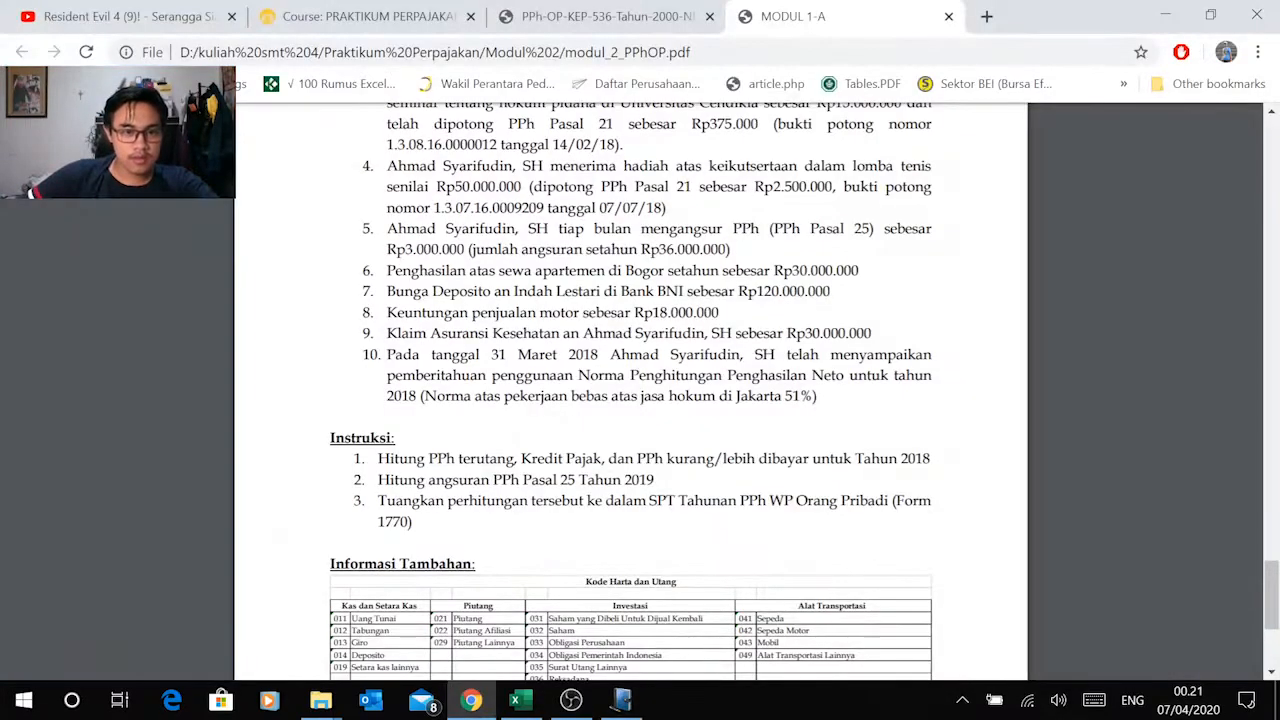
pyautogui.click(470, 700)
pyautogui.click(520, 700)
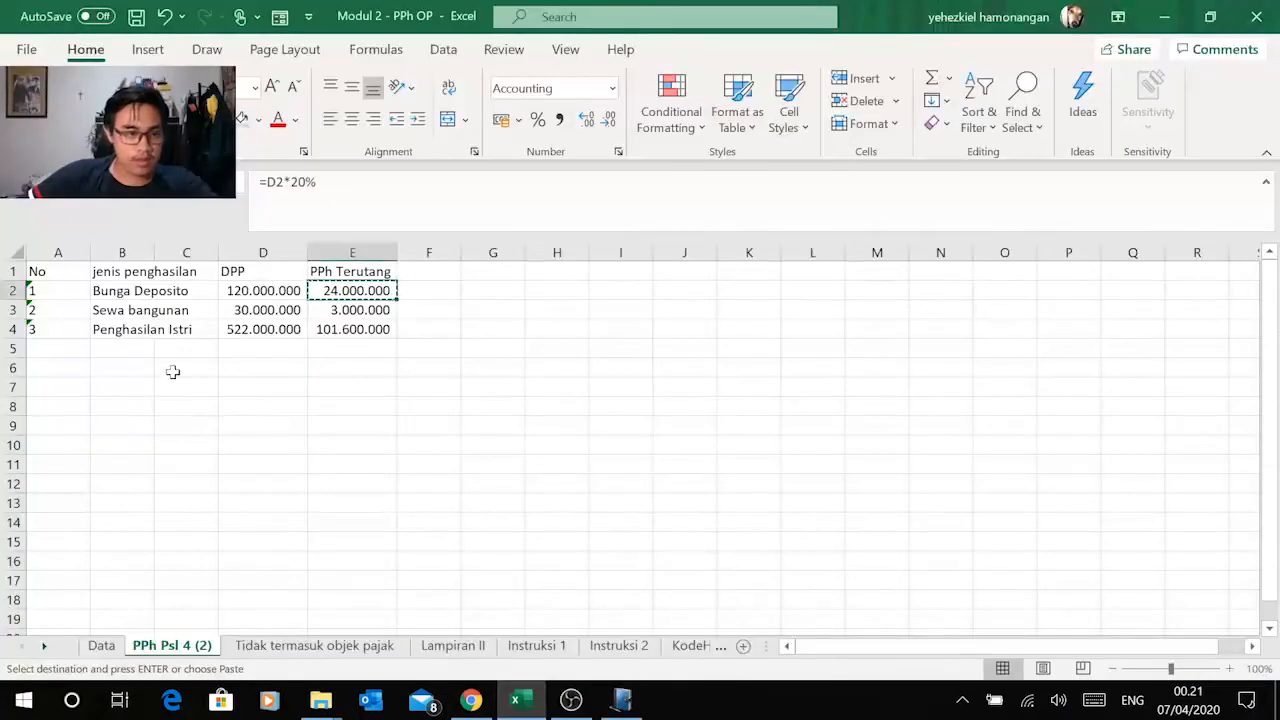
pyautogui.click(248, 311)
pyautogui.hotkey('ctrl', 'c')
pyautogui.hotkey('alt', 'Tab')
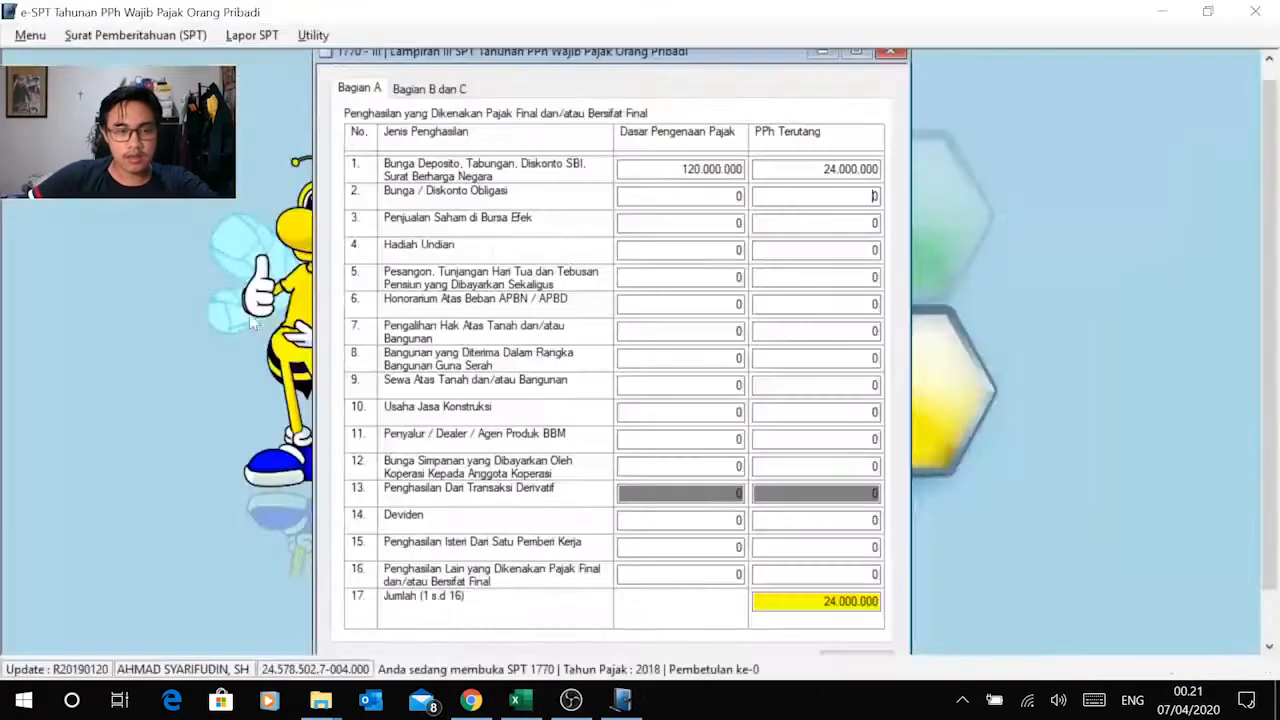
pyautogui.rightClick(740, 386)
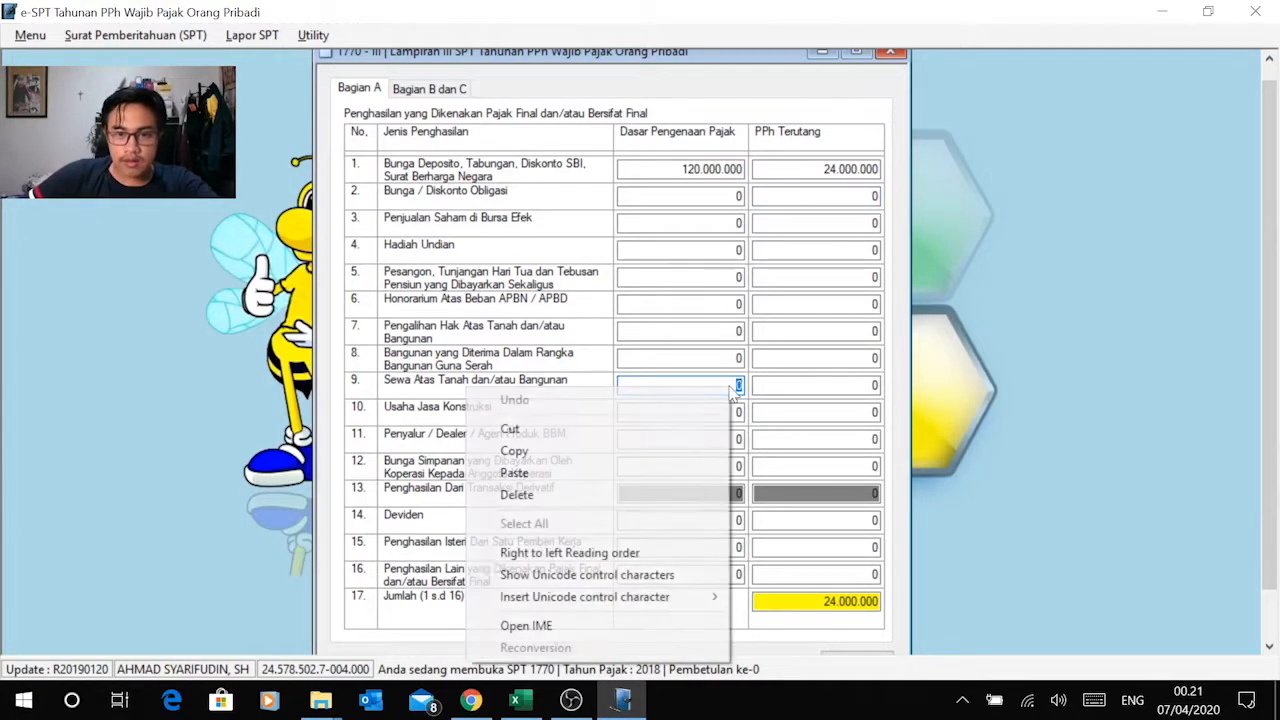
pyautogui.click(597, 472)
# Step: Copy the Sewa bangunan PPh Terutang of 3.000.000 from Excel into PPh Terutang of row 9 in e-SPT
pyautogui.click(873, 385)
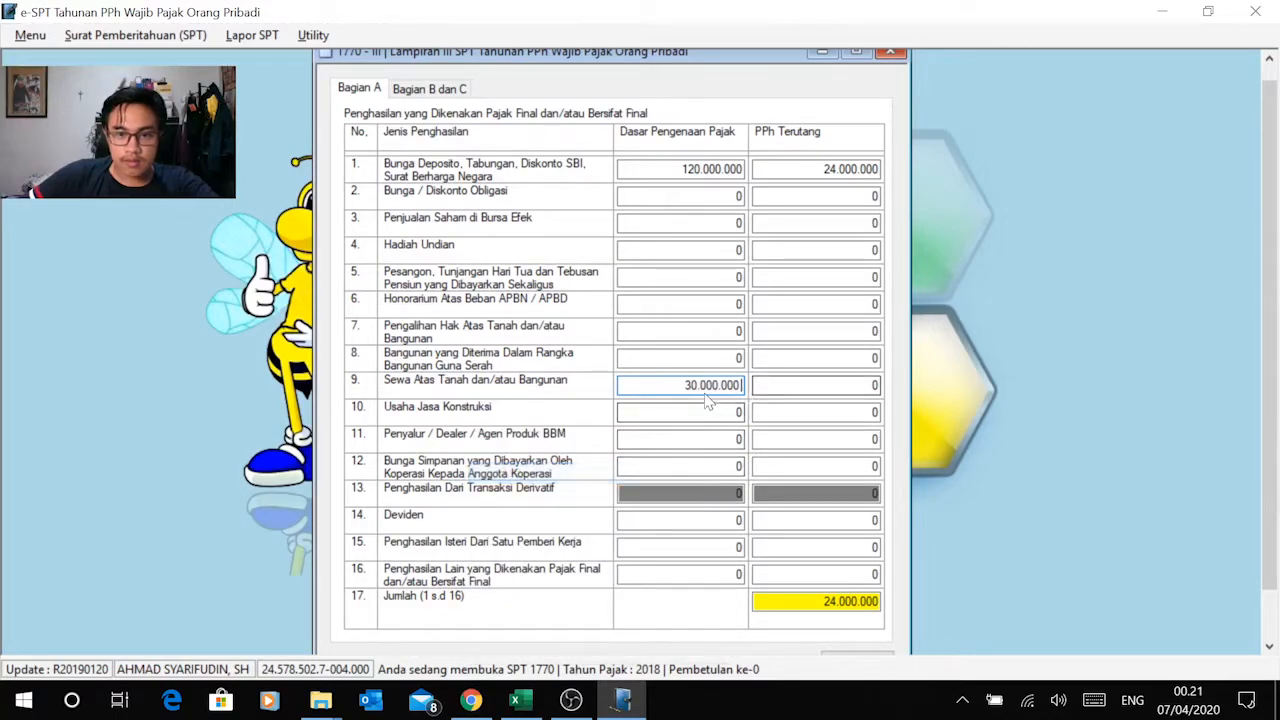
pyautogui.hotkey('alt', 'Tab')
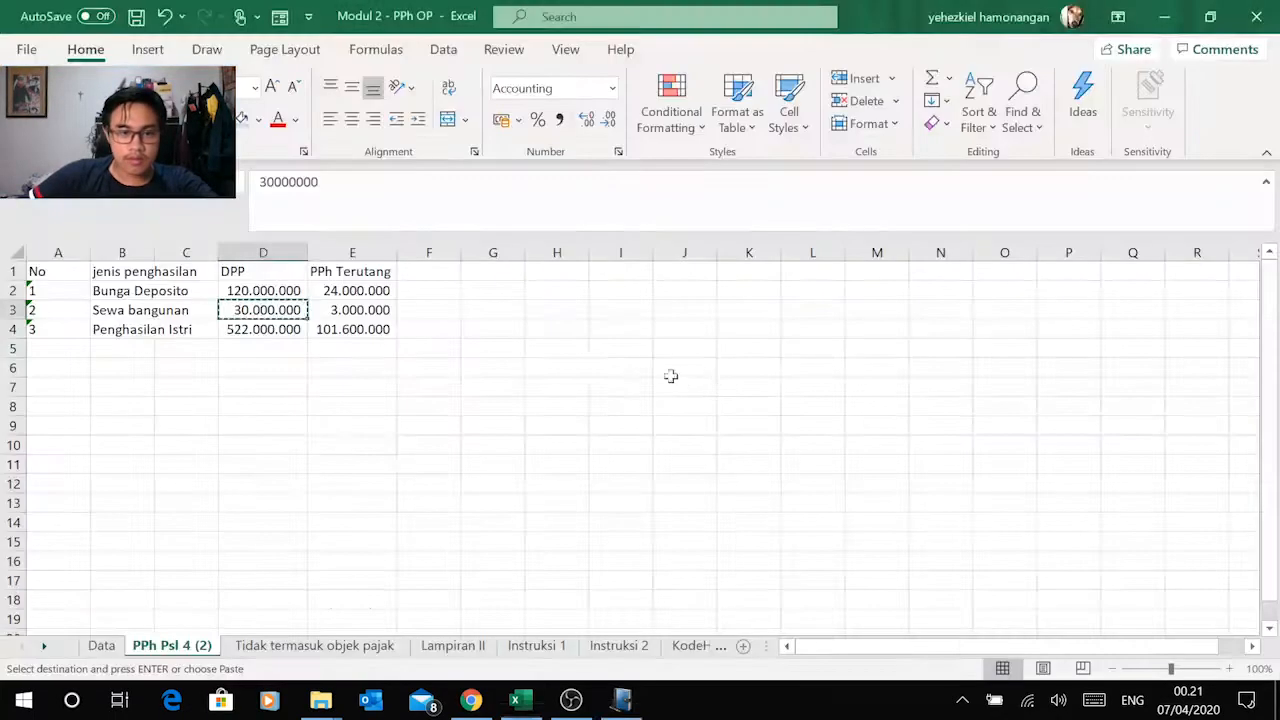
pyautogui.click(368, 311)
pyautogui.hotkey('ctrl', 'c')
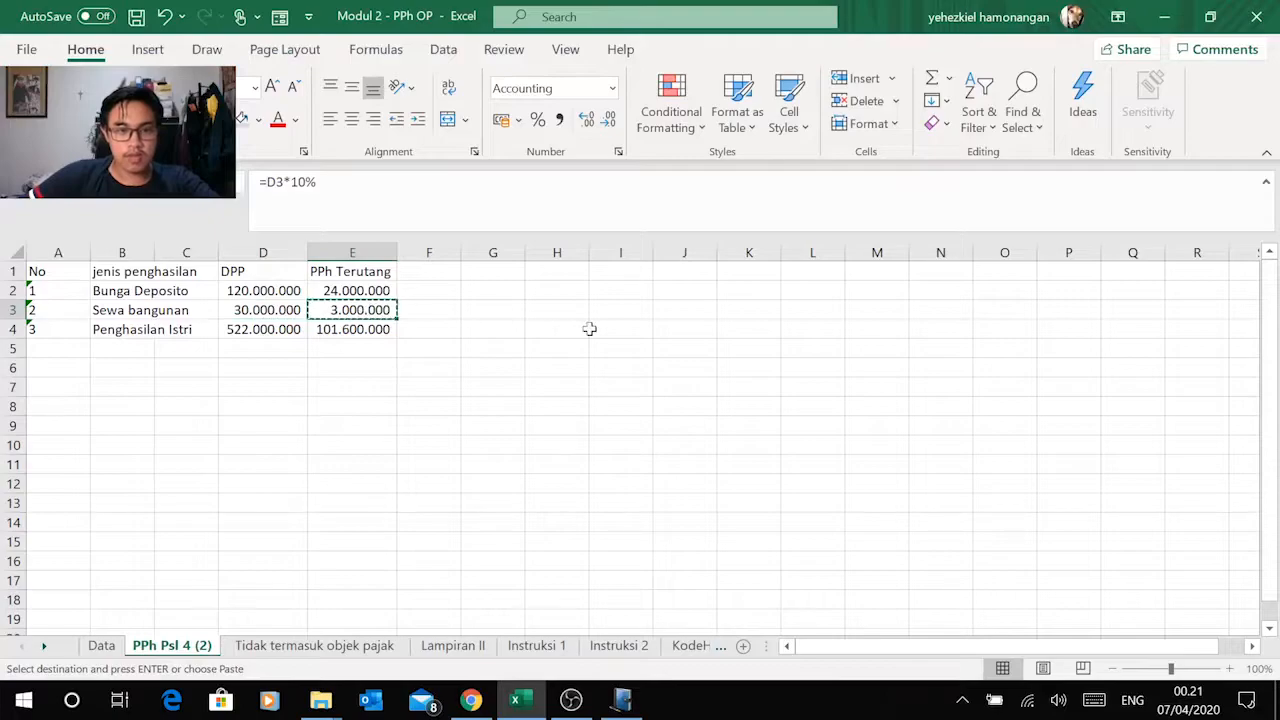
pyautogui.hotkey('alt', 'Tab')
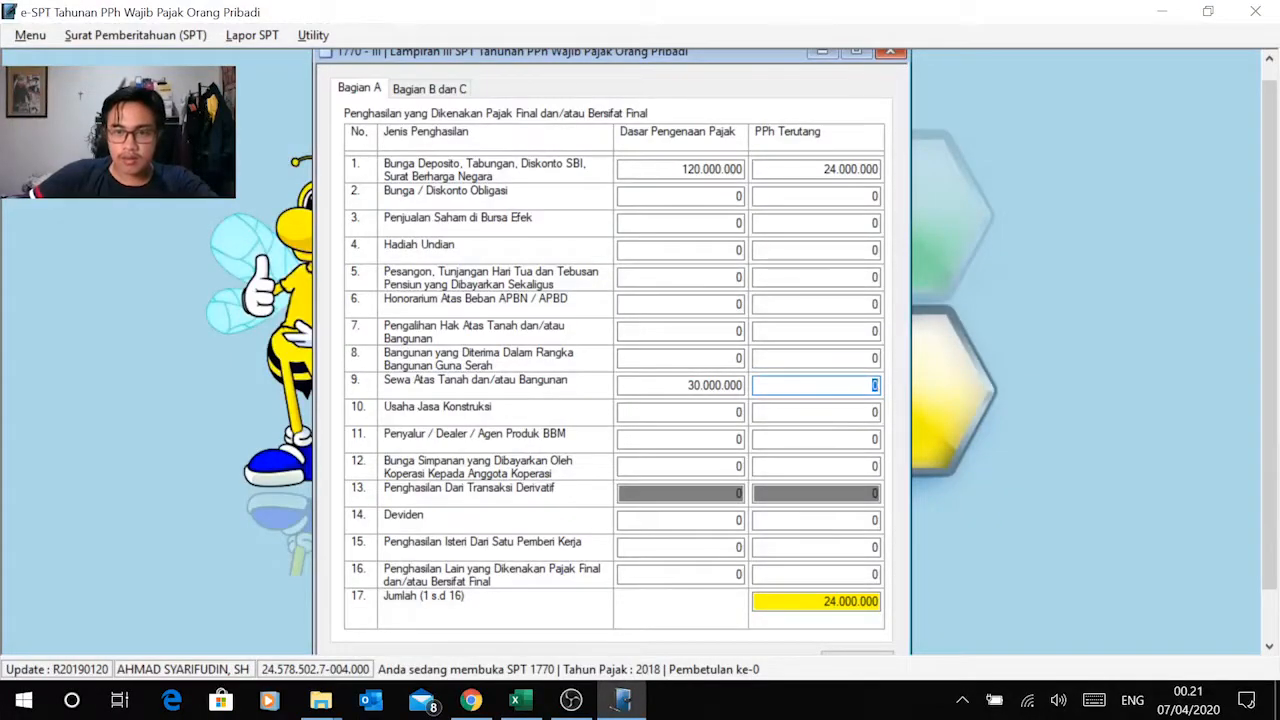
pyautogui.rightClick(874, 386)
pyautogui.click(749, 474)
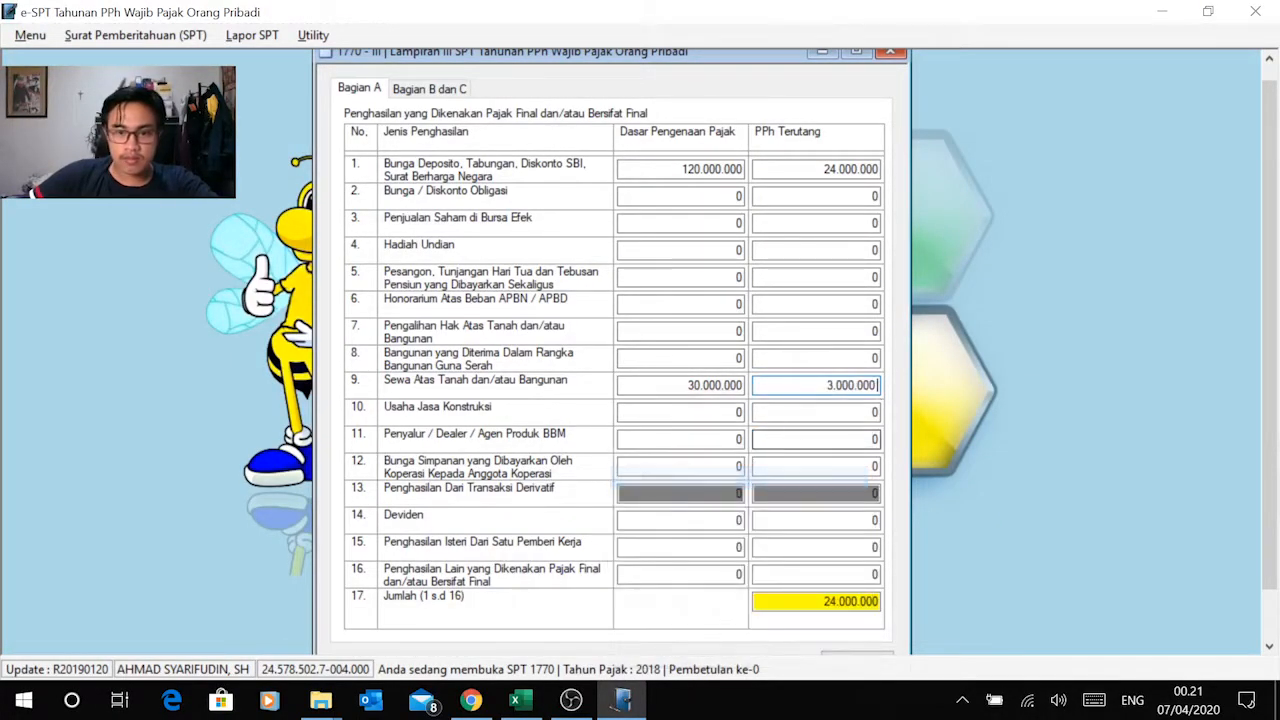
pyautogui.click(874, 412)
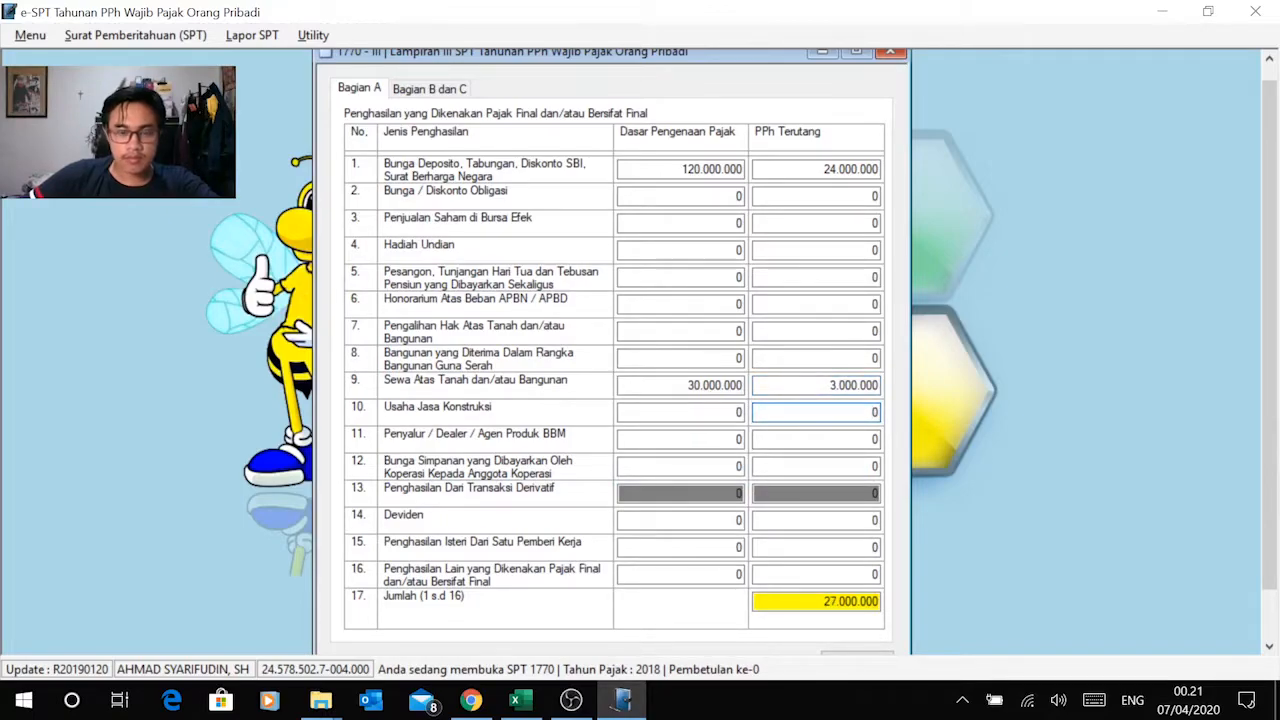
# Step: Copy the Penghasilan Istri DPP of 522.000.000 from Excel into Dasar Pengenaan Pajak of row 15 in e-SPT
pyautogui.hotkey('alt', 'Tab')
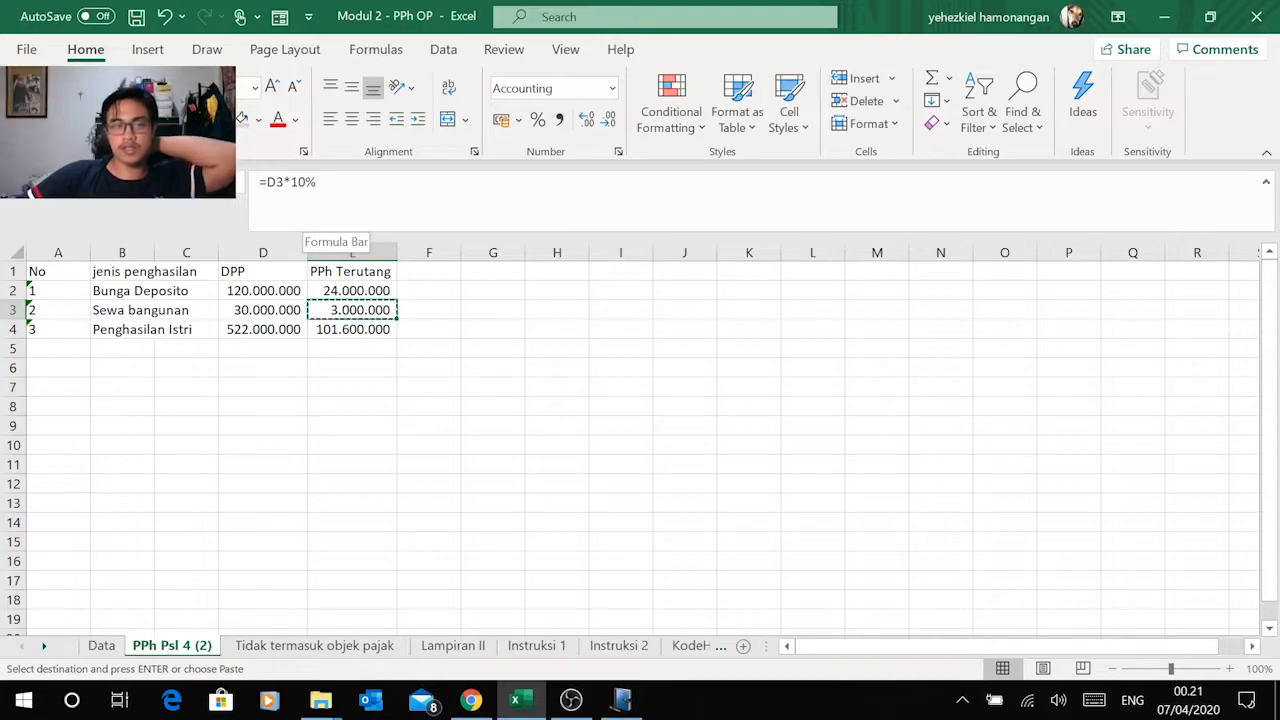
pyautogui.click(270, 327)
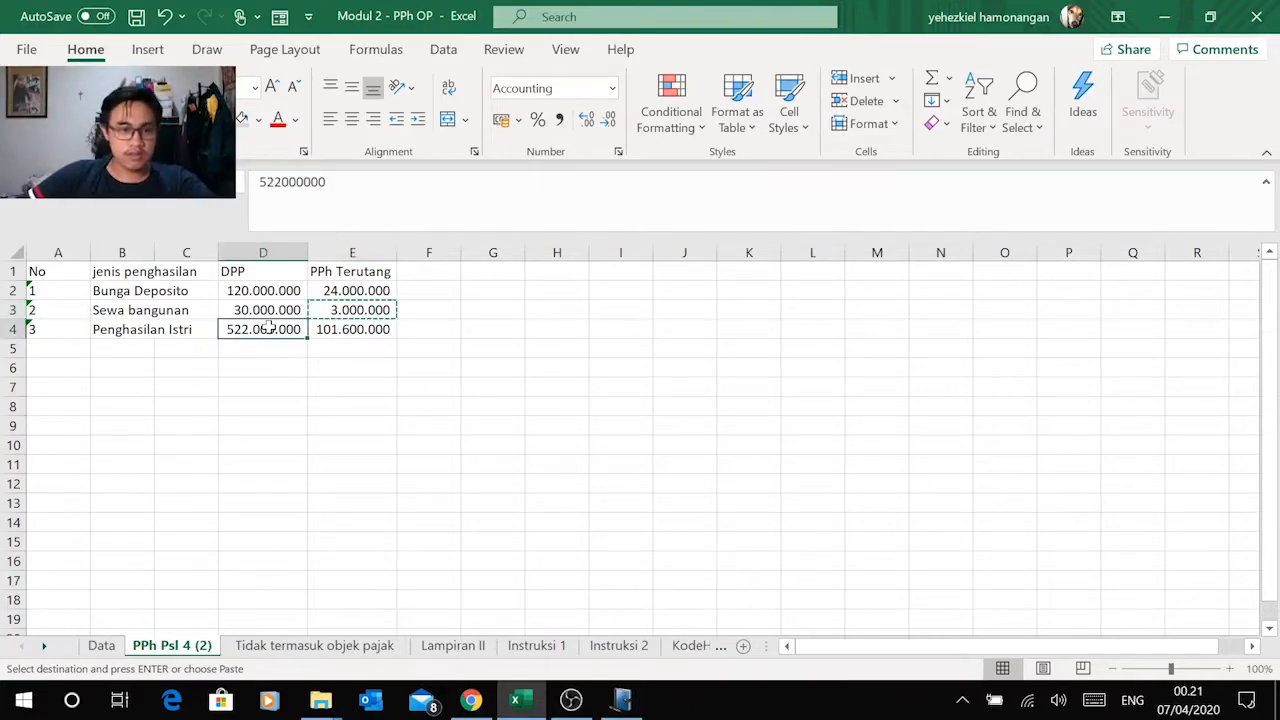
pyautogui.hotkey('alt', 'Tab')
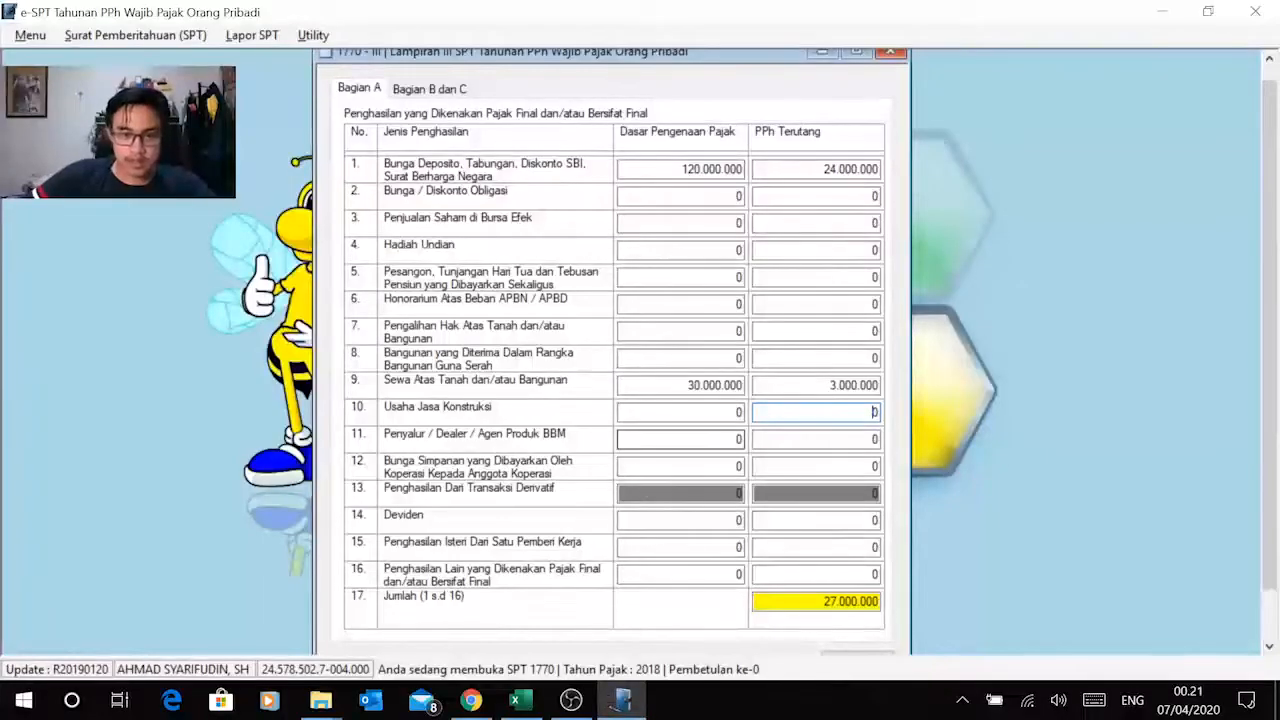
pyautogui.doubleClick(700, 547)
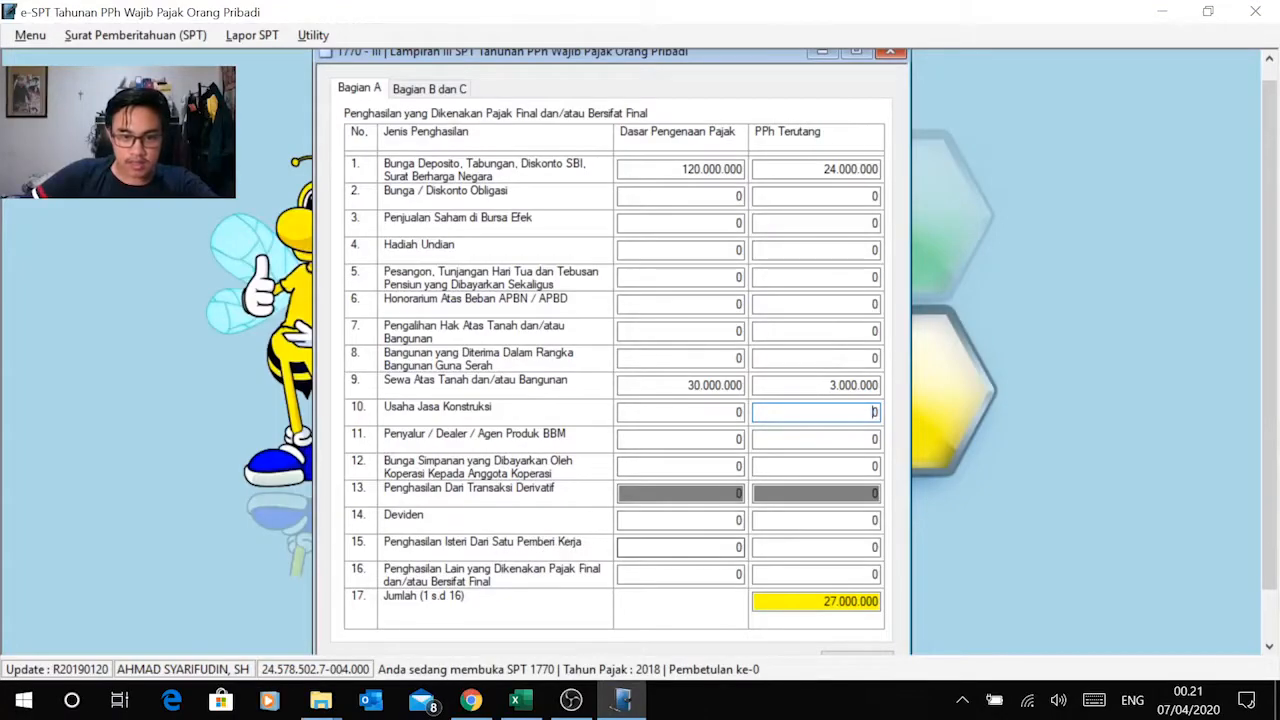
pyautogui.rightClick(722, 550)
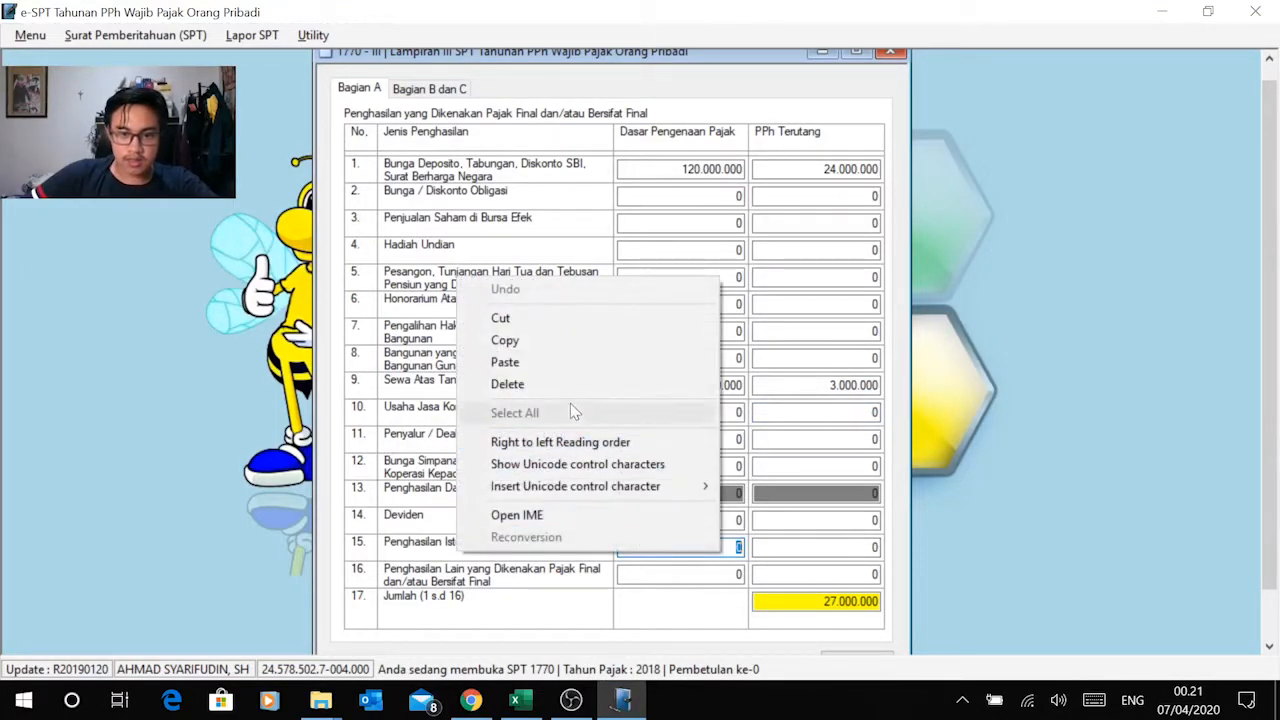
pyautogui.click(580, 364)
# Step: Copy the Penghasilan Istri PPh Terutang of 101.600.000 from Excel into PPh Terutang of row 15 in e-SPT
pyautogui.click(789, 547)
pyautogui.hotkey('alt', 'Tab')
pyautogui.click(373, 333)
pyautogui.hotkey('ctrl', 'c')
pyautogui.hotkey('alt', 'Tab')
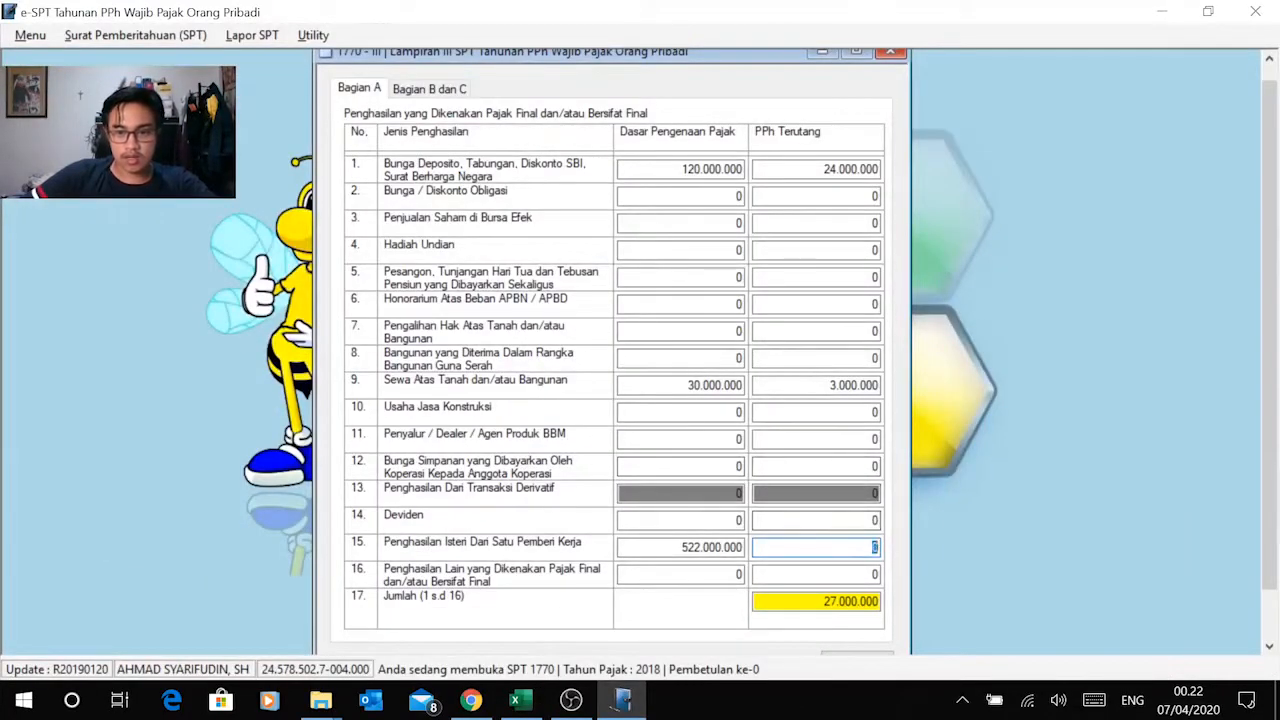
pyautogui.rightClick(860, 548)
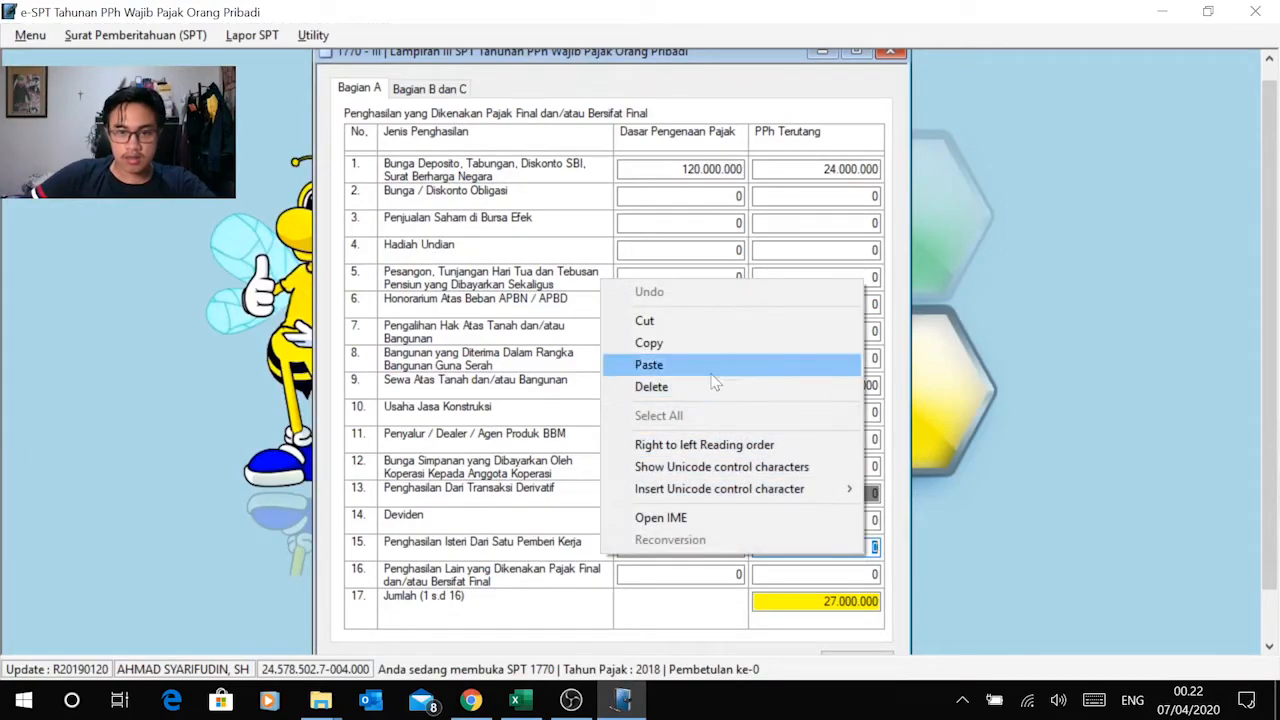
pyautogui.click(716, 366)
pyautogui.click(822, 575)
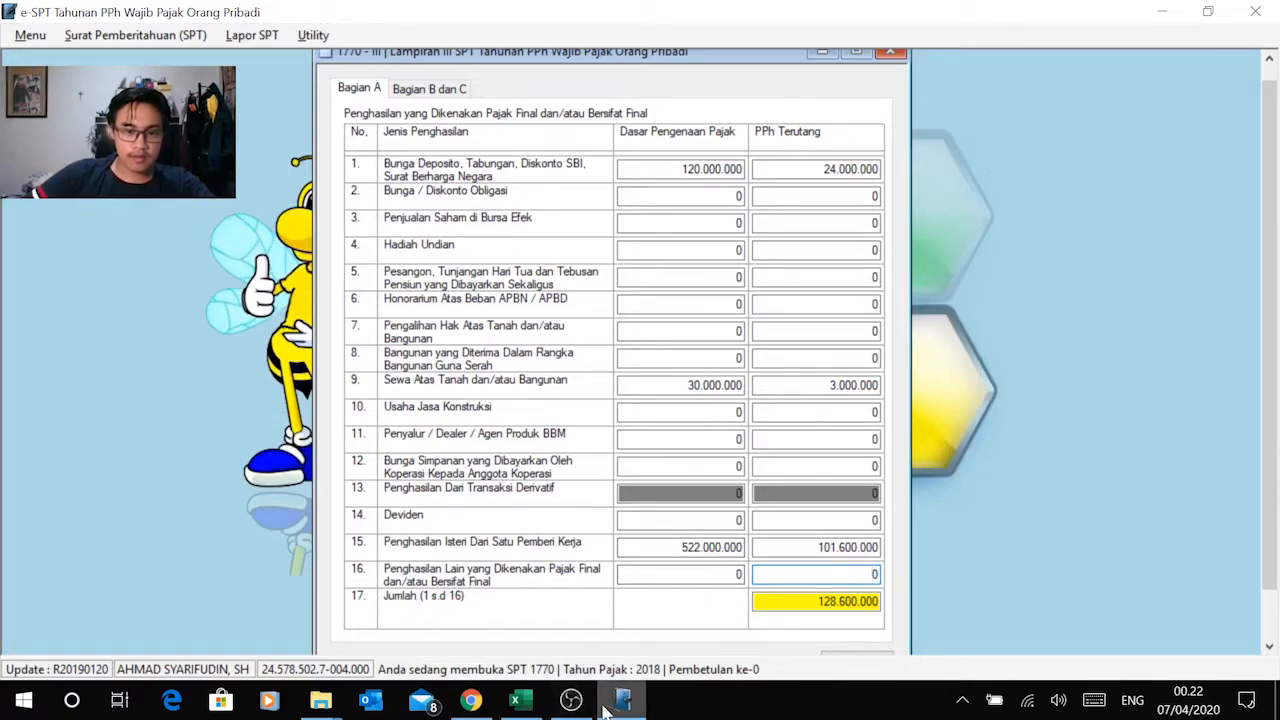
# Step: Switch to the Modul 2 PDF in Chrome and recheck the income data in sections A, B and C
pyautogui.click(470, 700)
pyautogui.scroll(-5, 615, 503)
pyautogui.scroll(8, 615, 503)
pyautogui.scroll(10, 615, 503)
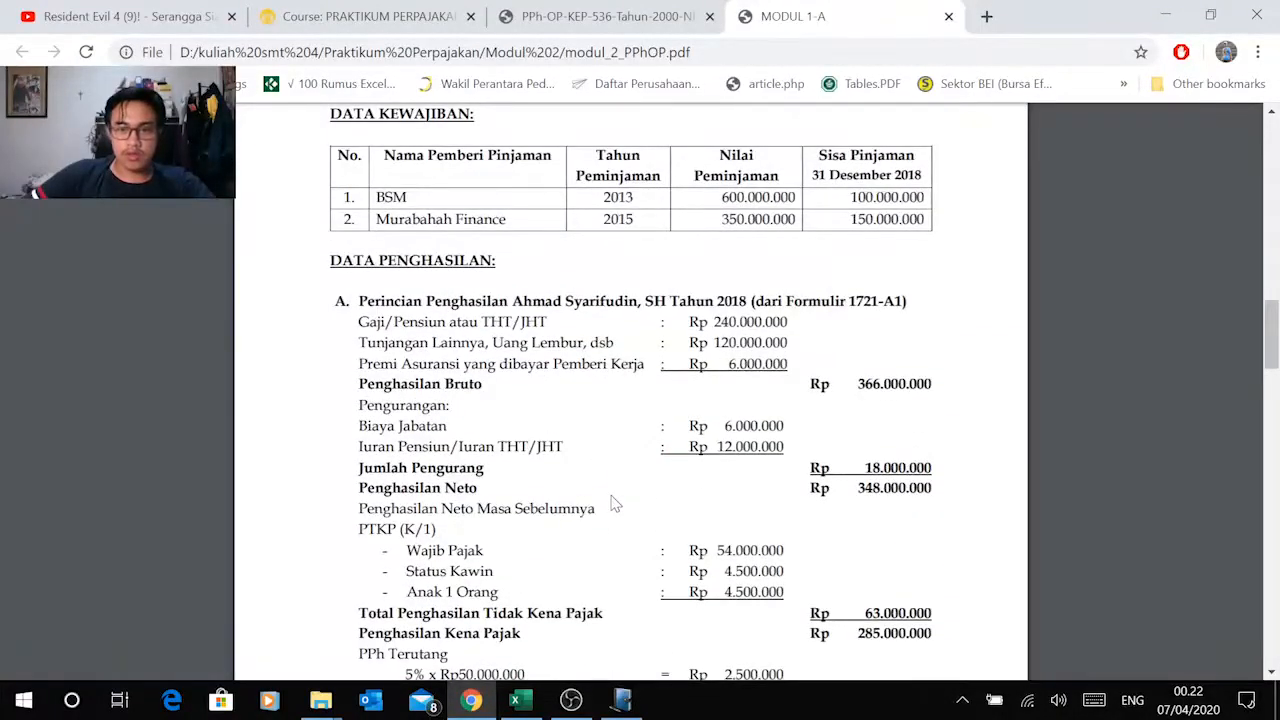
pyautogui.scroll(-10, 615, 503)
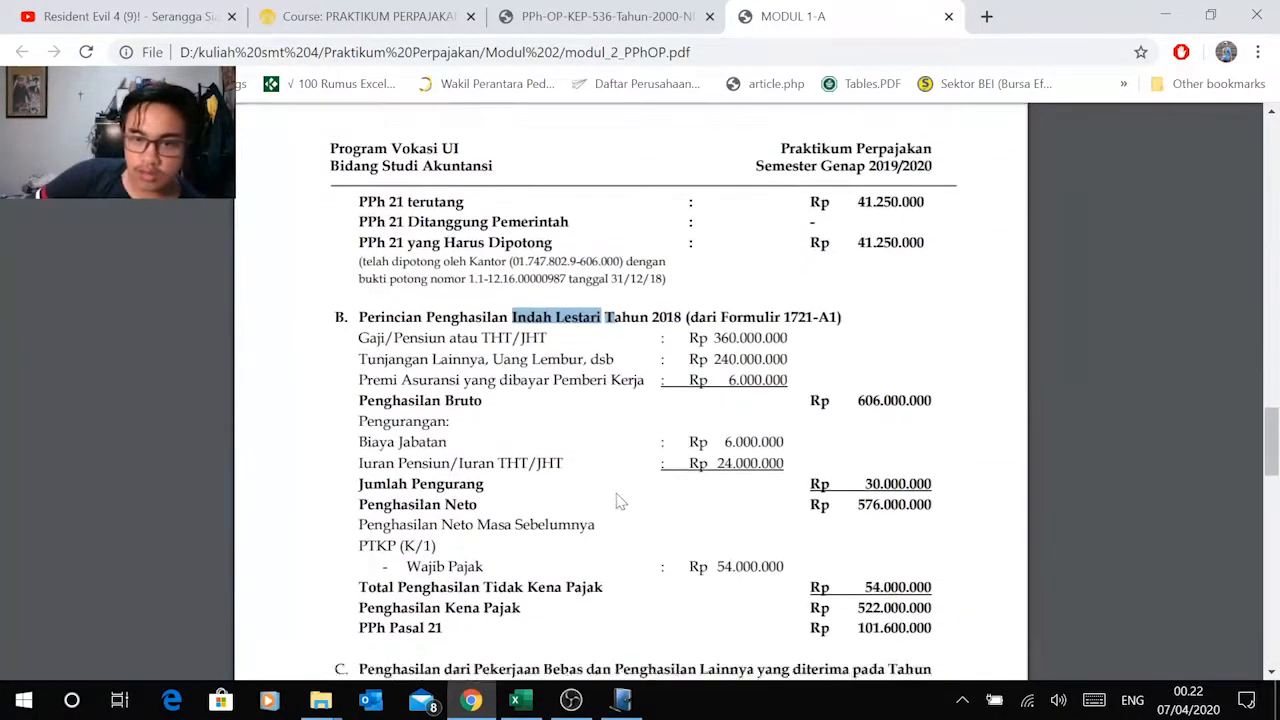
pyautogui.scroll(-2, 615, 503)
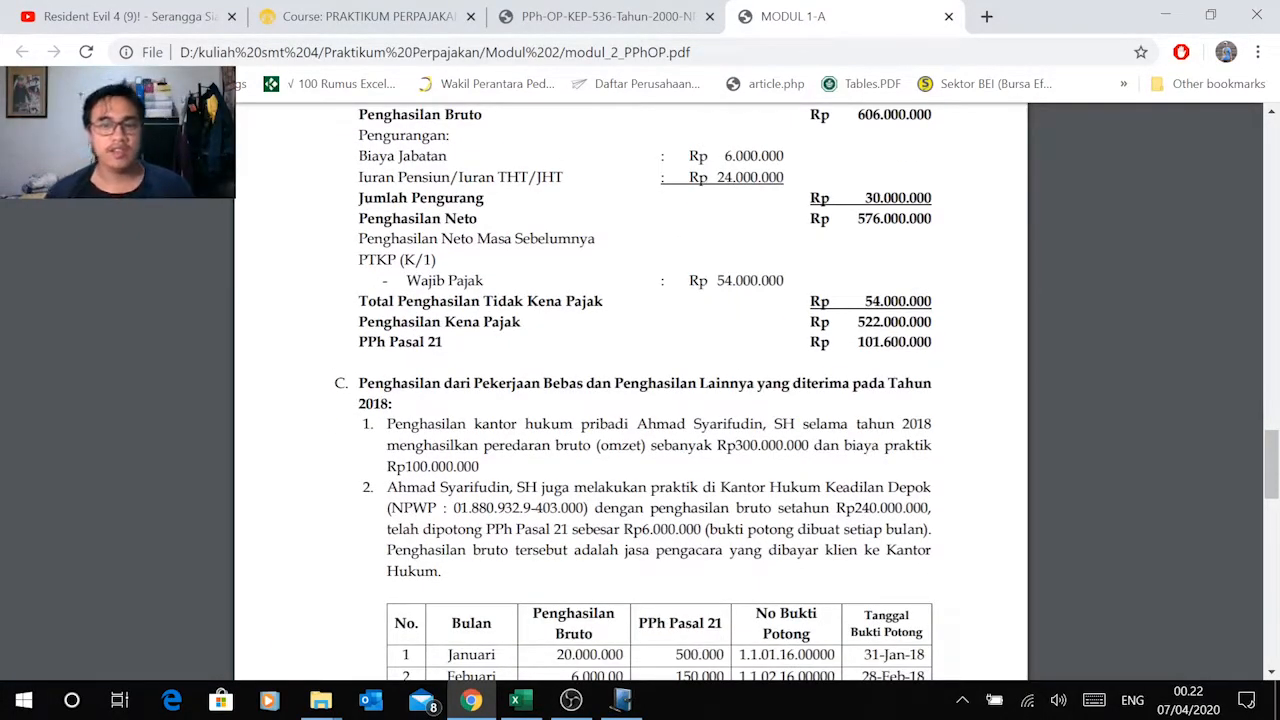
pyautogui.scroll(-5, 630, 400)
pyautogui.scroll(-4, 660, 300)
# Step: Return to e-SPT and open Bagian B dan C of Lampiran III
pyautogui.hotkey('alt', 'Tab')
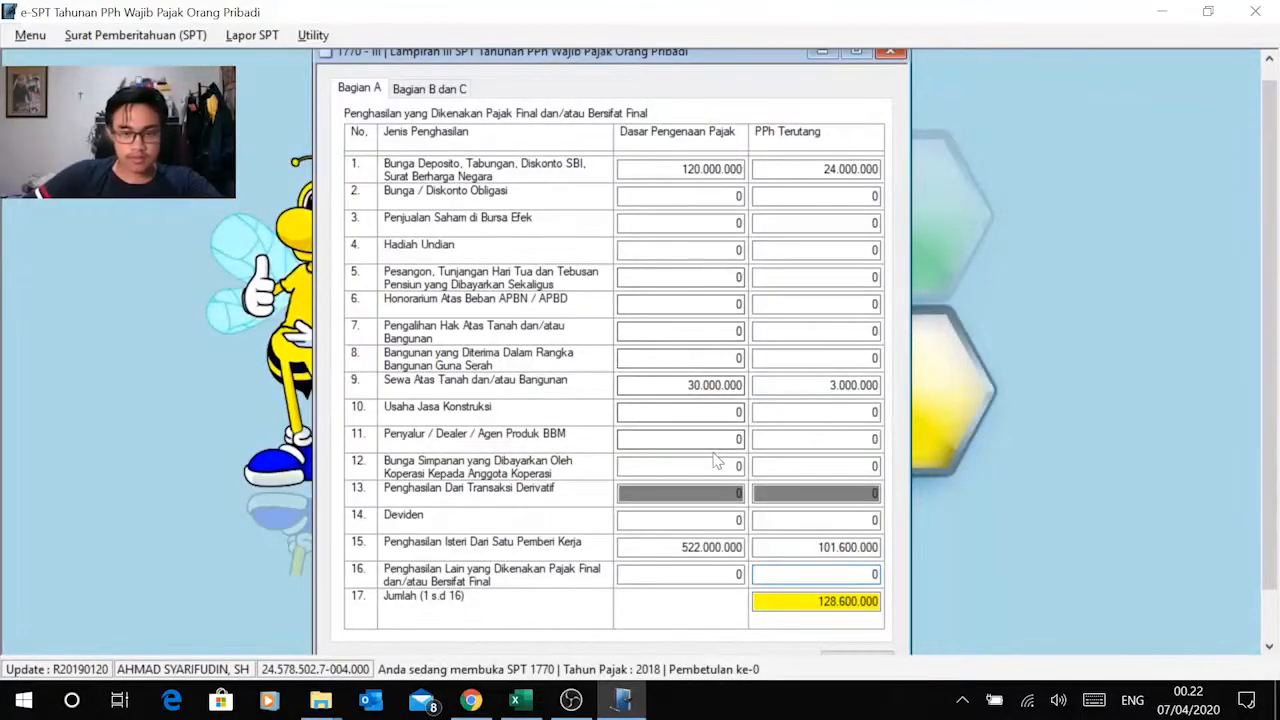
pyautogui.click(429, 89)
pyautogui.click(360, 89)
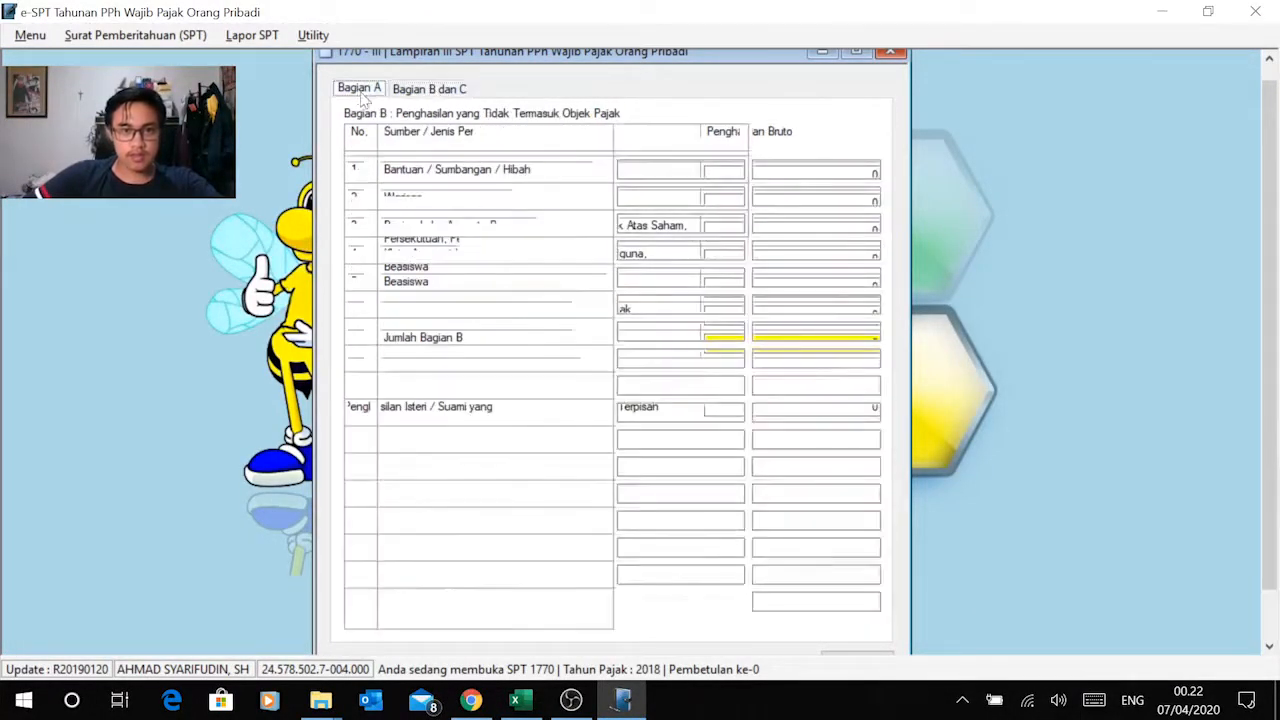
pyautogui.click(421, 91)
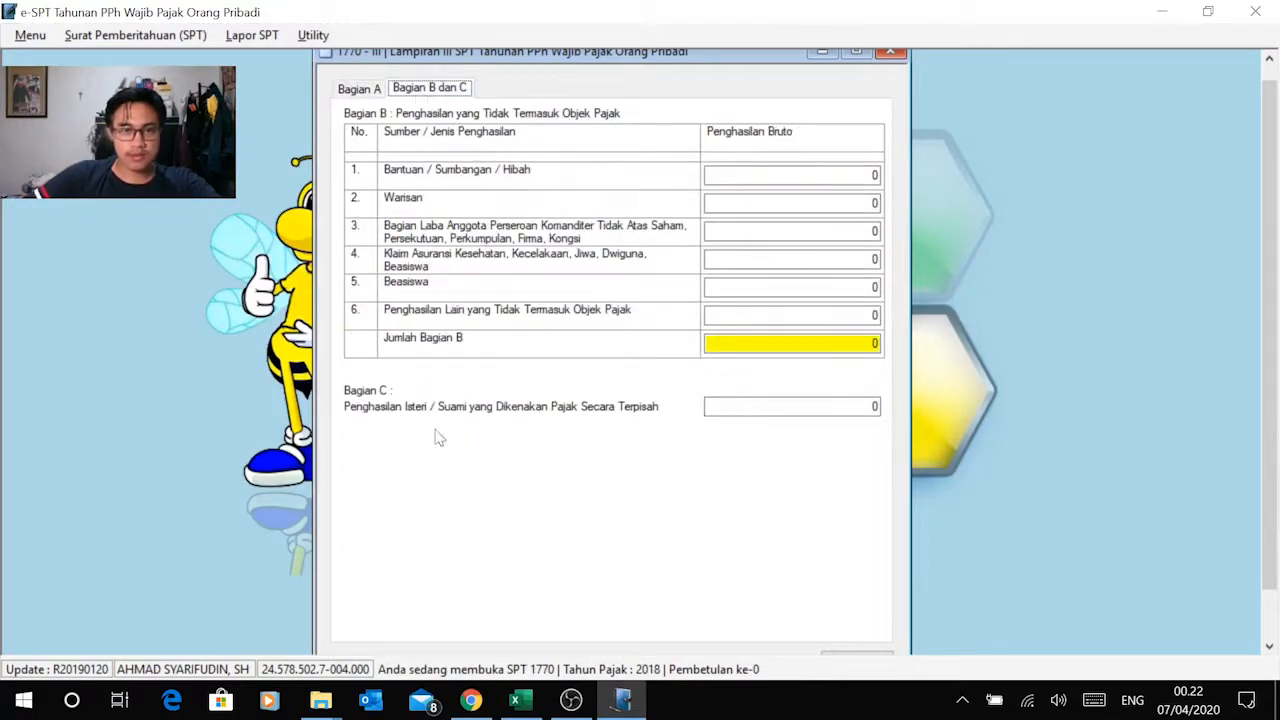
# Step: Copy the Klaim Asuransi Penghasilan bruto of 30.000.000 from the Tidak termasuk objek pajak sheet in Excel into row 4 of Bagian B in e-SPT
pyautogui.moveTo(464, 704)
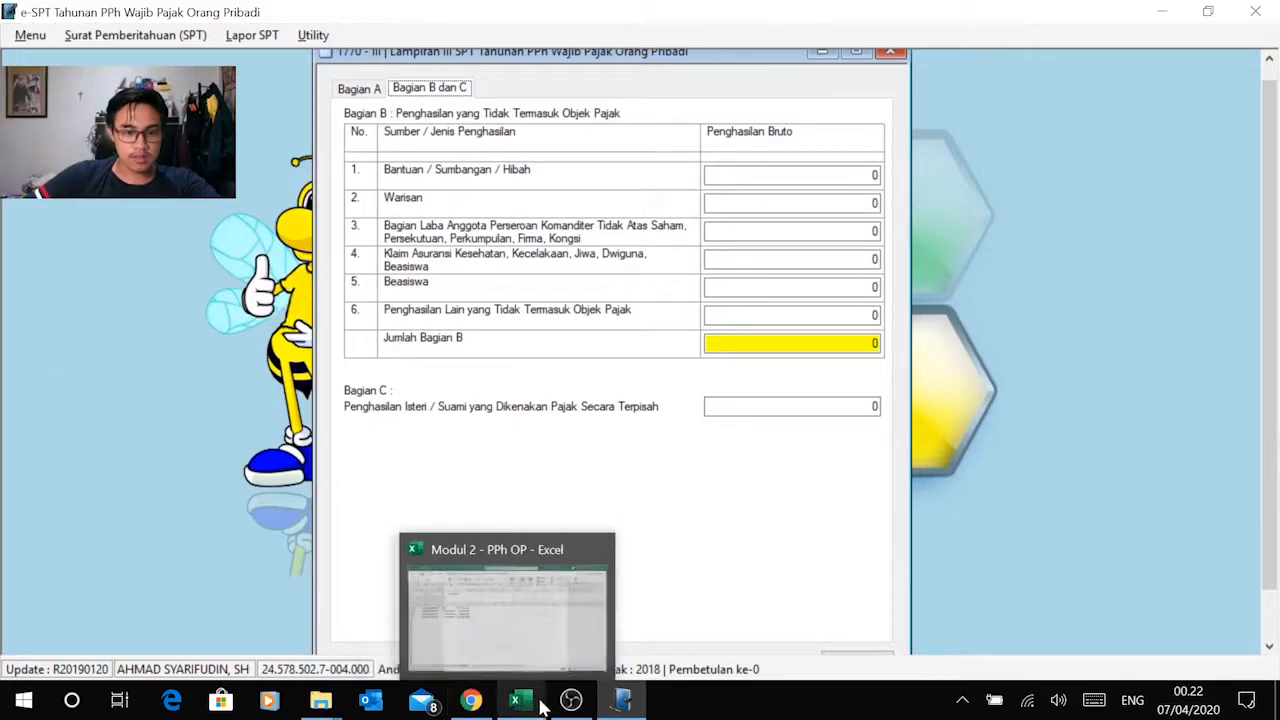
pyautogui.click(482, 610)
pyautogui.press('Escape')
pyautogui.click(340, 645)
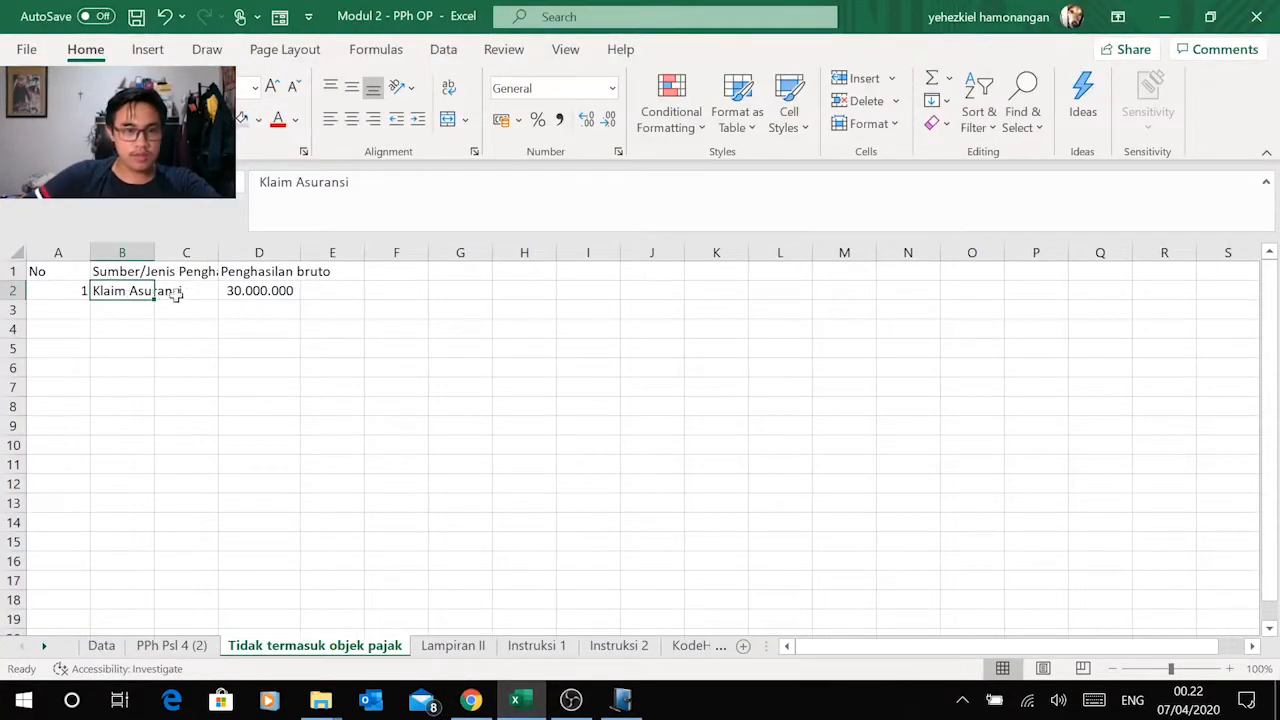
pyautogui.click(240, 292)
pyautogui.hotkey('ctrl', 'c')
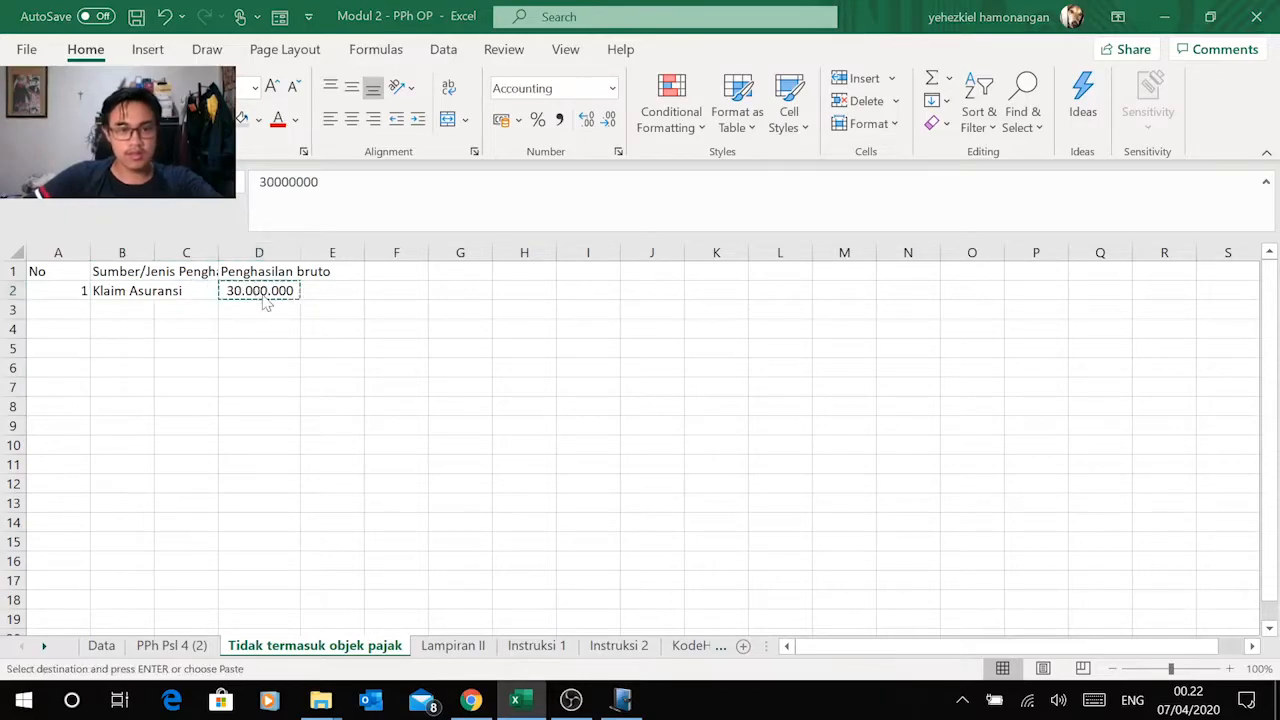
pyautogui.hotkey('alt', 'Tab')
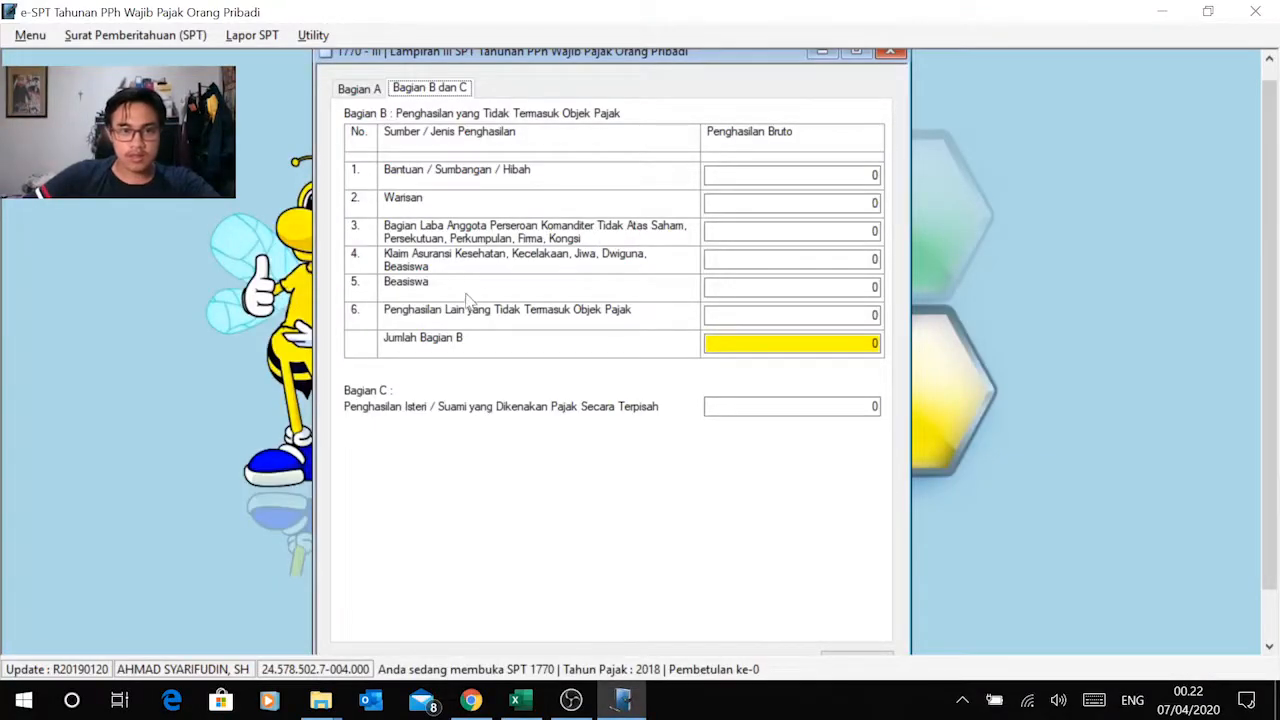
pyautogui.click(850, 259)
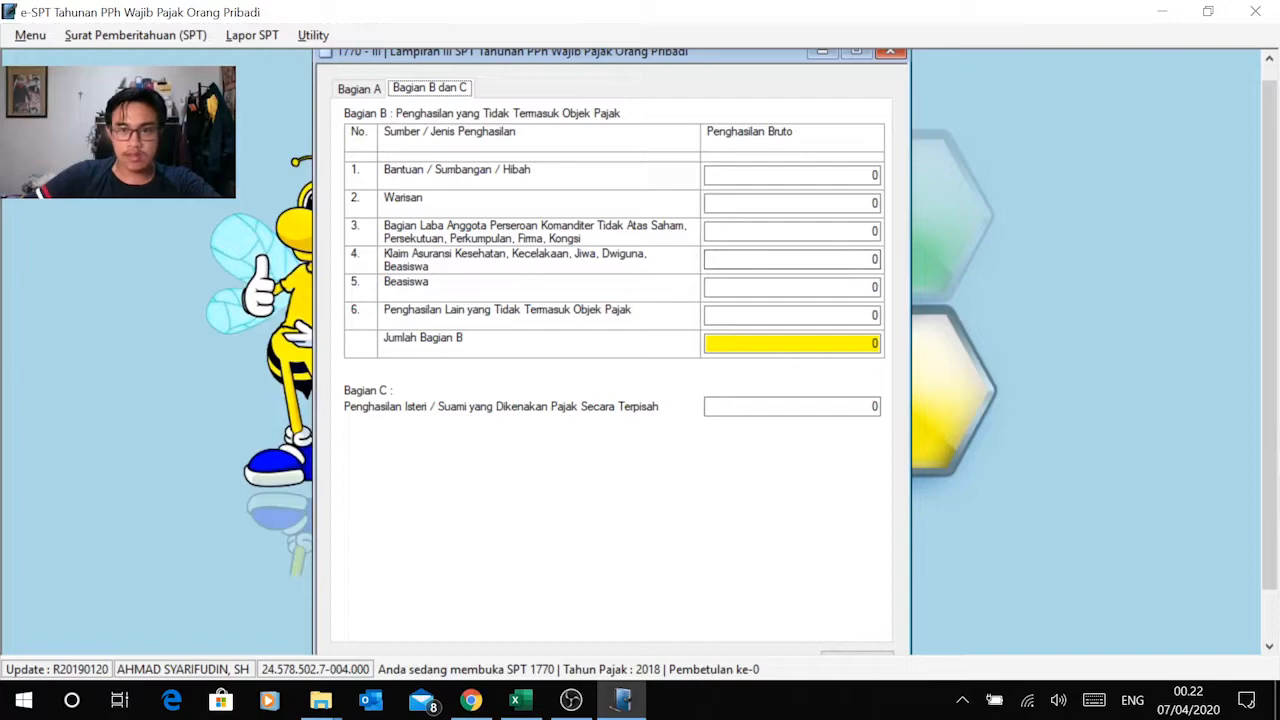
pyautogui.rightClick(848, 260)
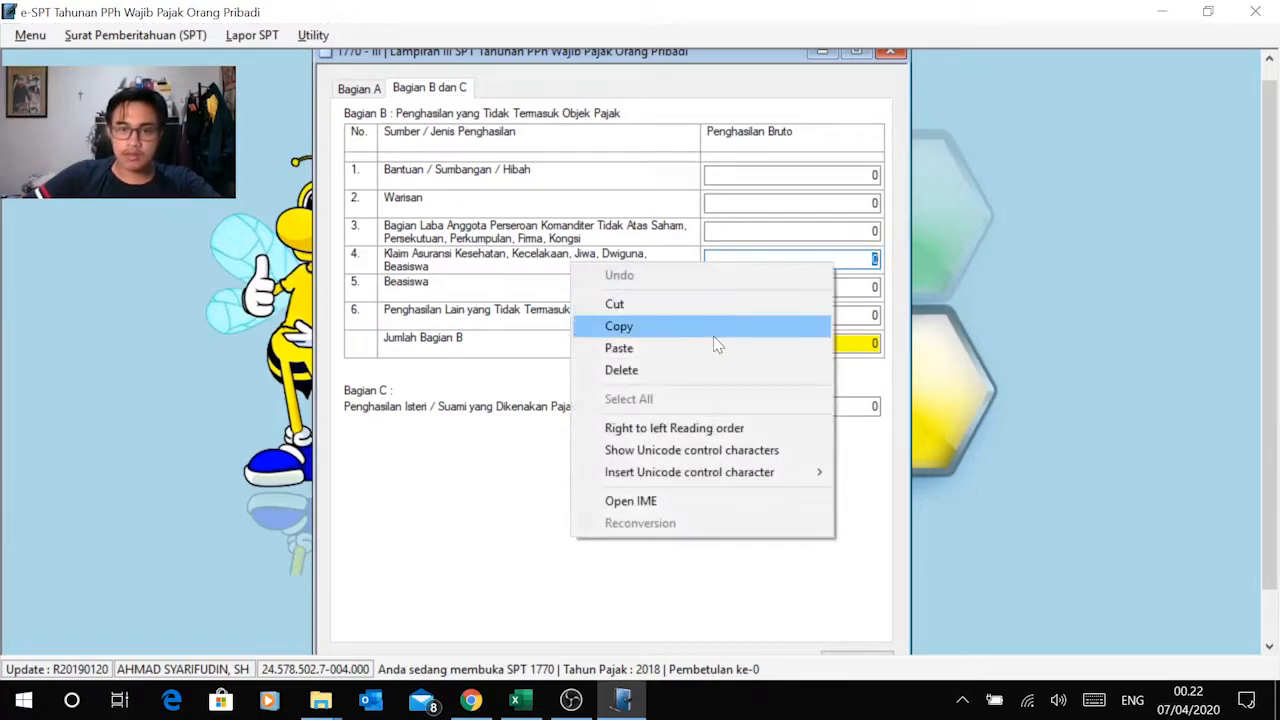
pyautogui.click(714, 346)
pyautogui.press('Tab')
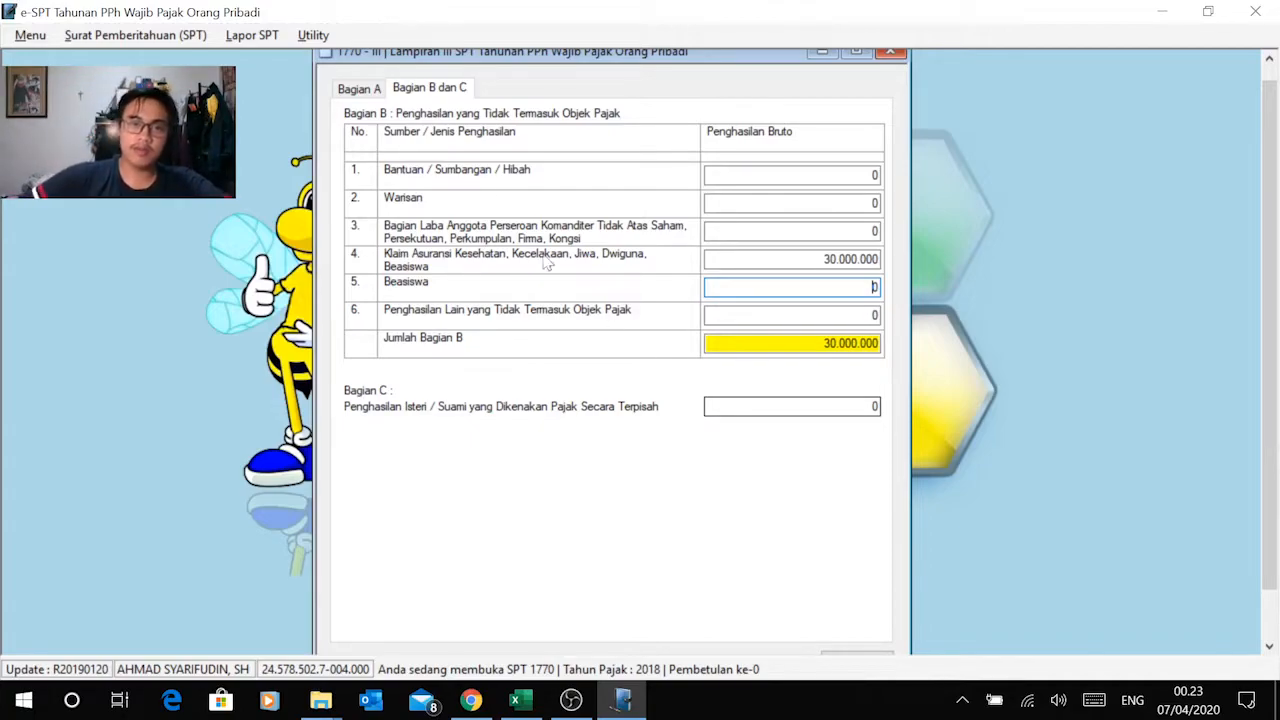
# Step: Recheck the Lampiran III entries in e-SPT against the PPh Psl 4 (2) and Tidak termasuk objek pajak sheets in Excel
pyautogui.click(362, 88)
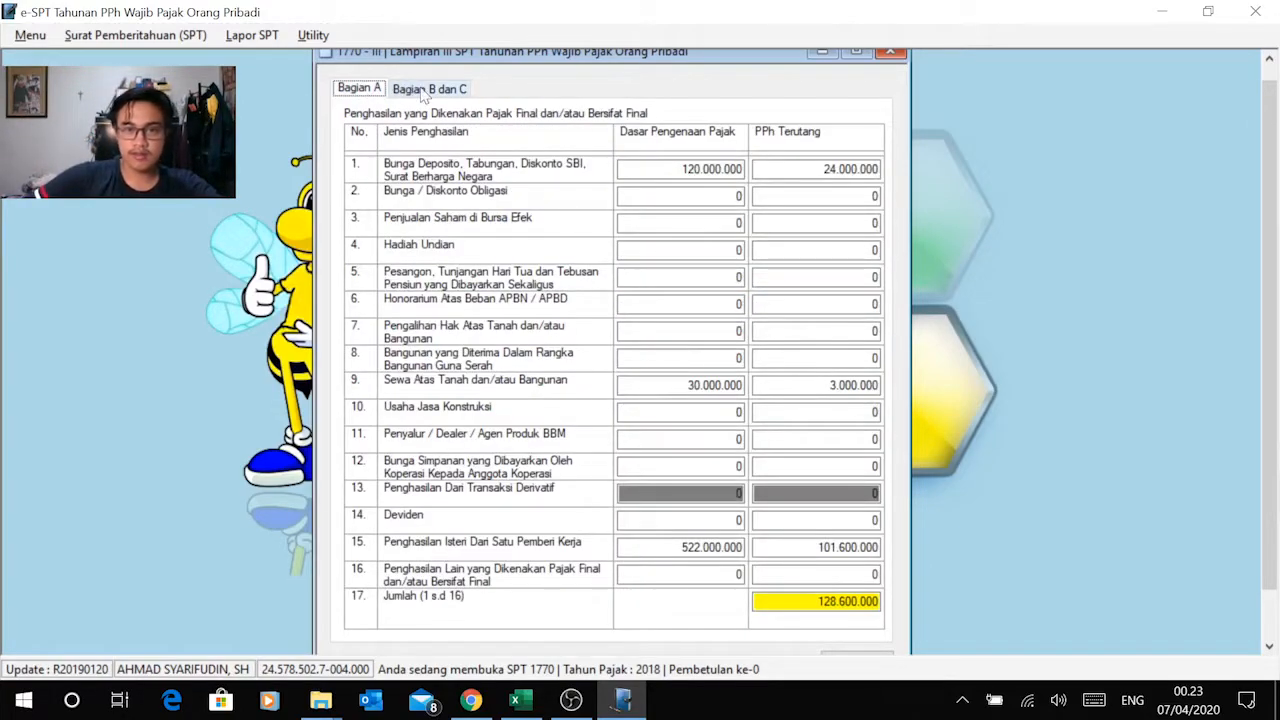
pyautogui.click(423, 90)
pyautogui.click(362, 90)
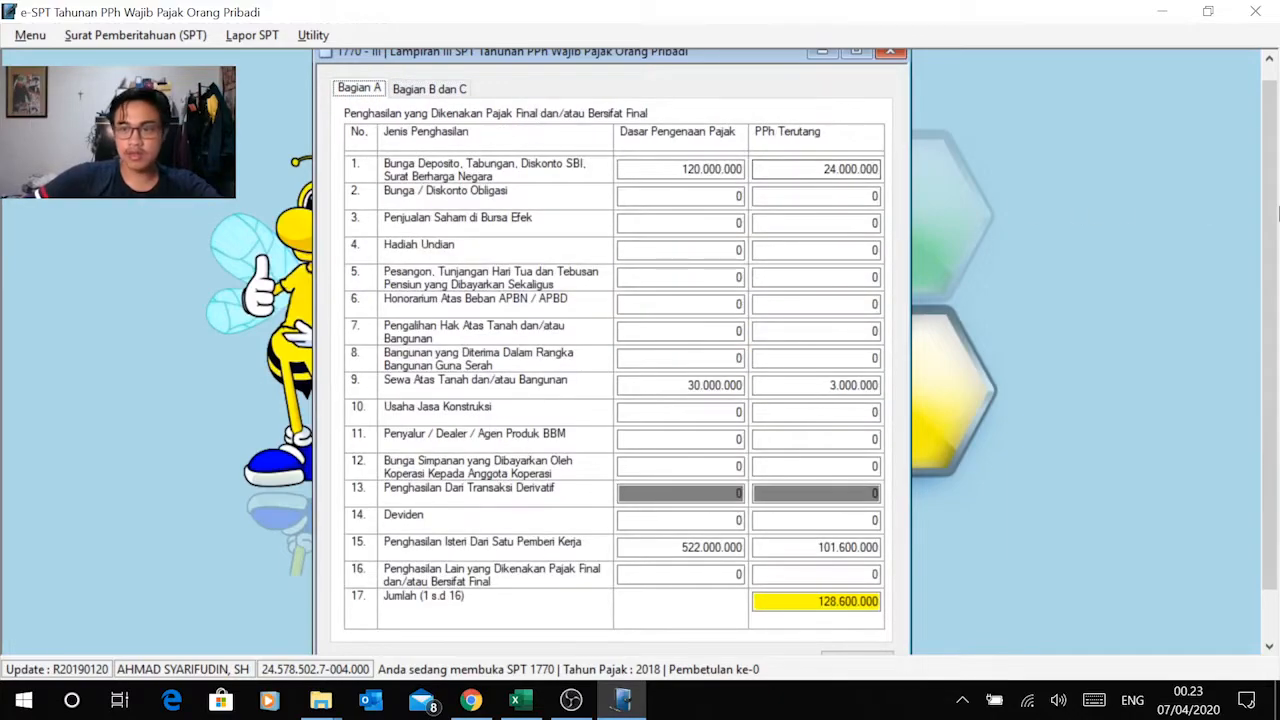
pyautogui.hotkey('alt', 'Tab')
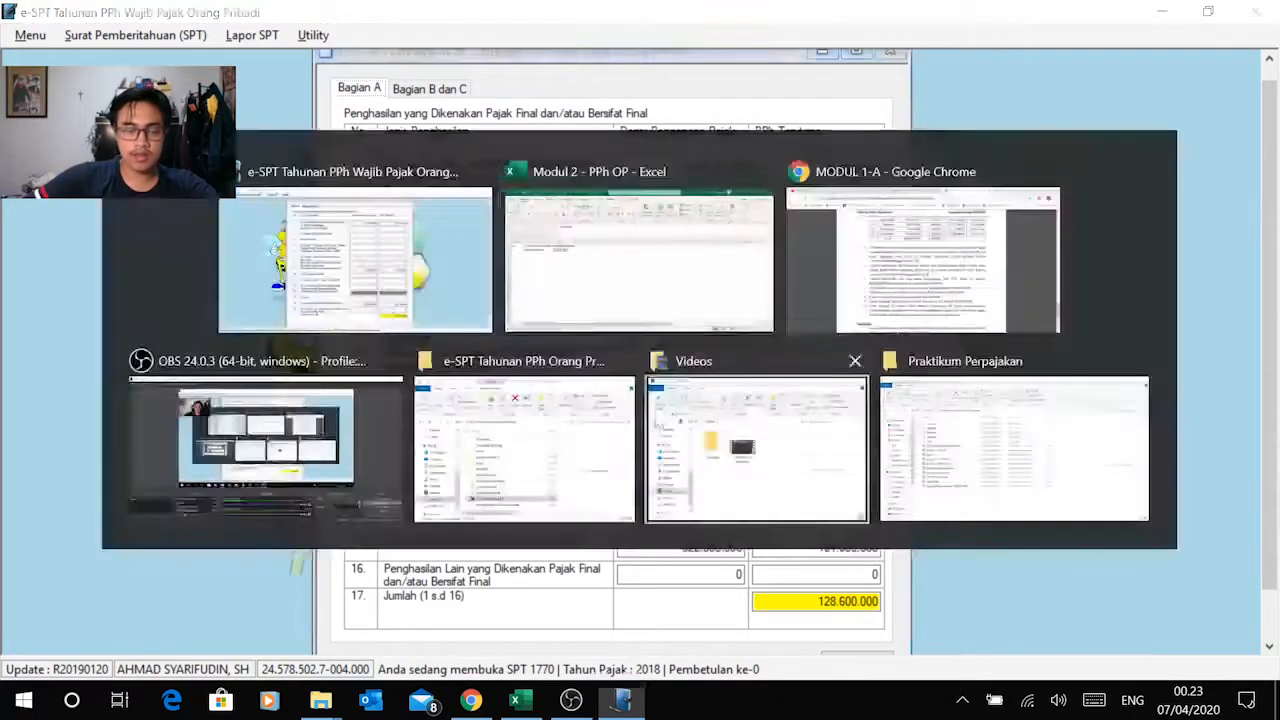
pyautogui.click(173, 647)
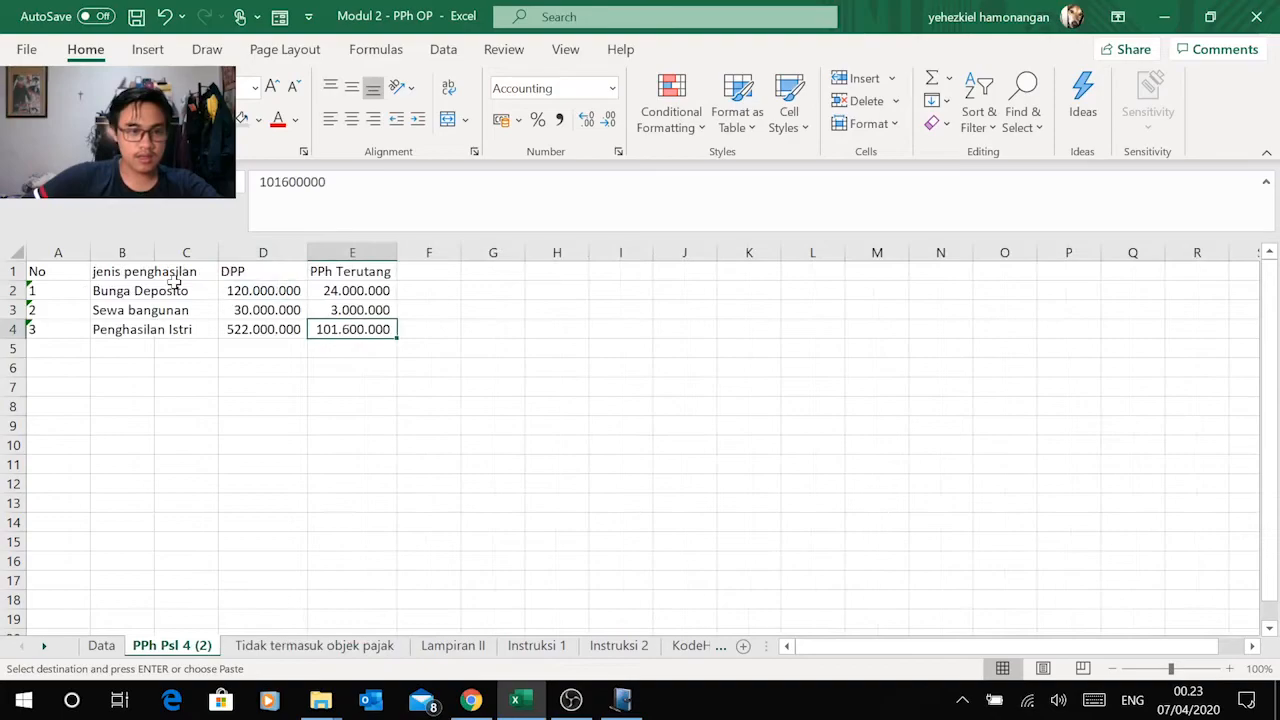
pyautogui.click(300, 645)
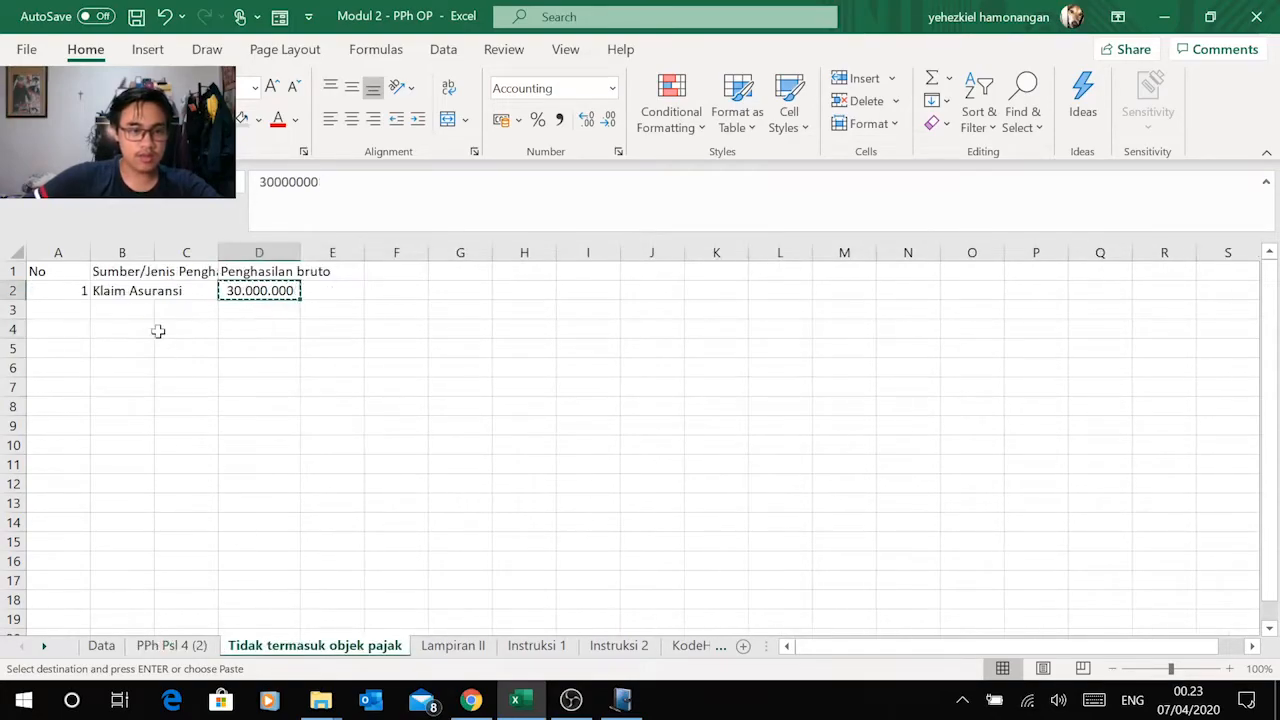
pyautogui.hotkey('alt', 'Tab')
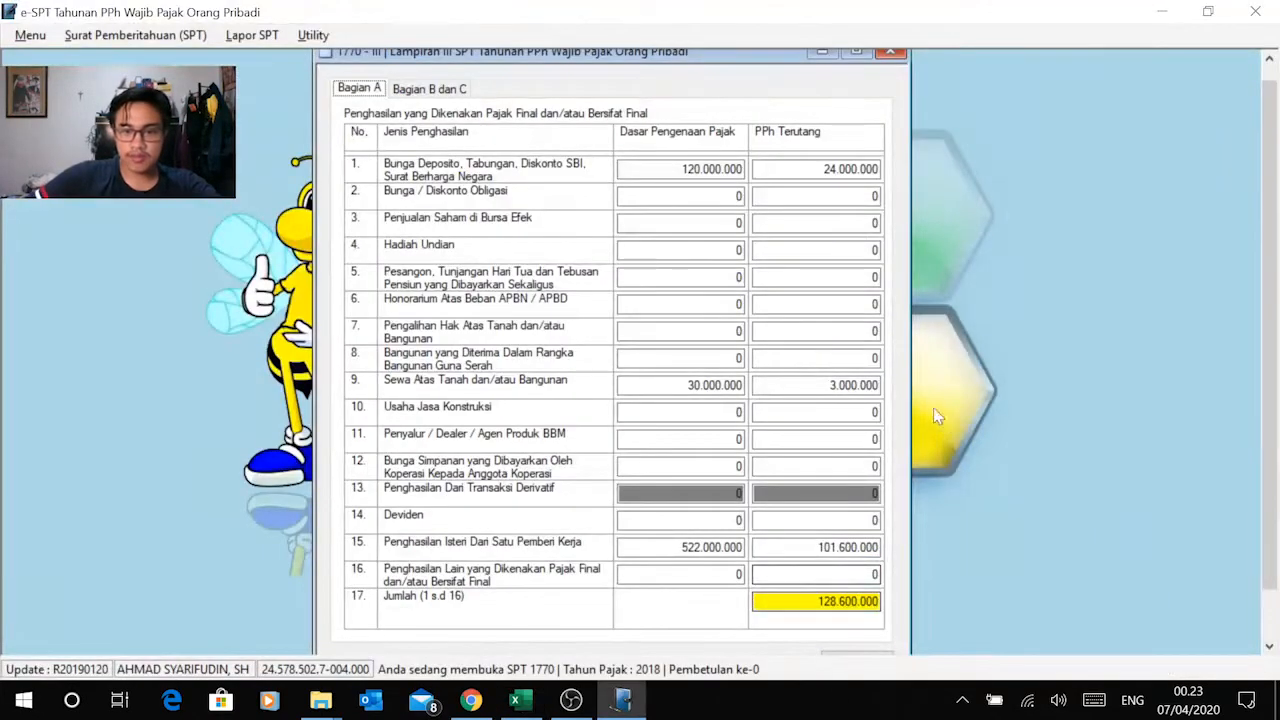
# Step: Save the Lampiran III data in e-SPT and close the form
pyautogui.scroll(-1, 1264, 245)
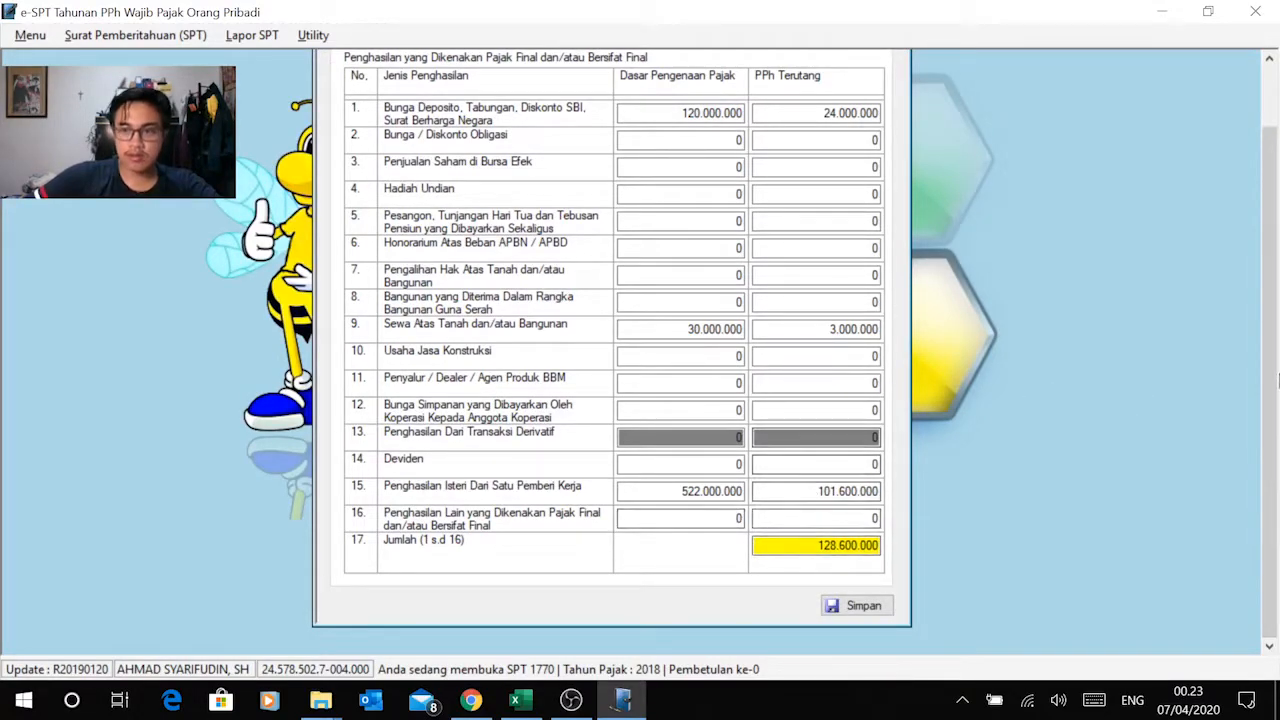
pyautogui.click(860, 605)
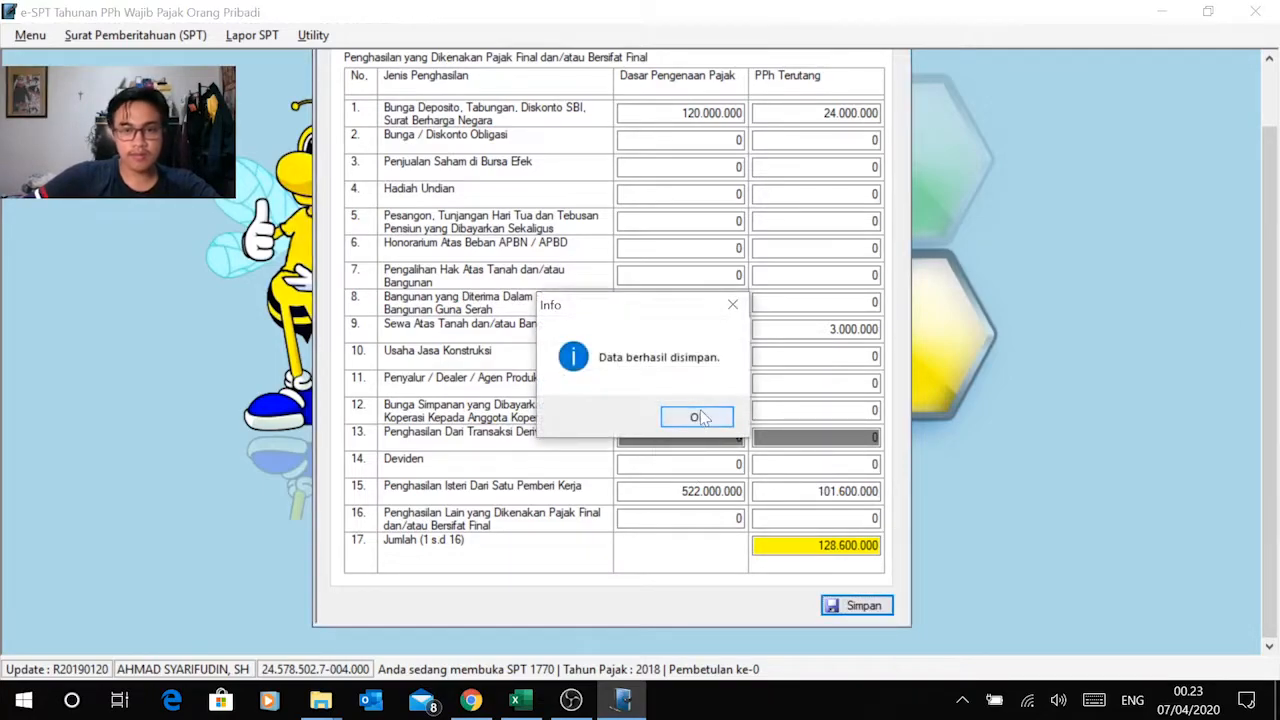
pyautogui.click(698, 418)
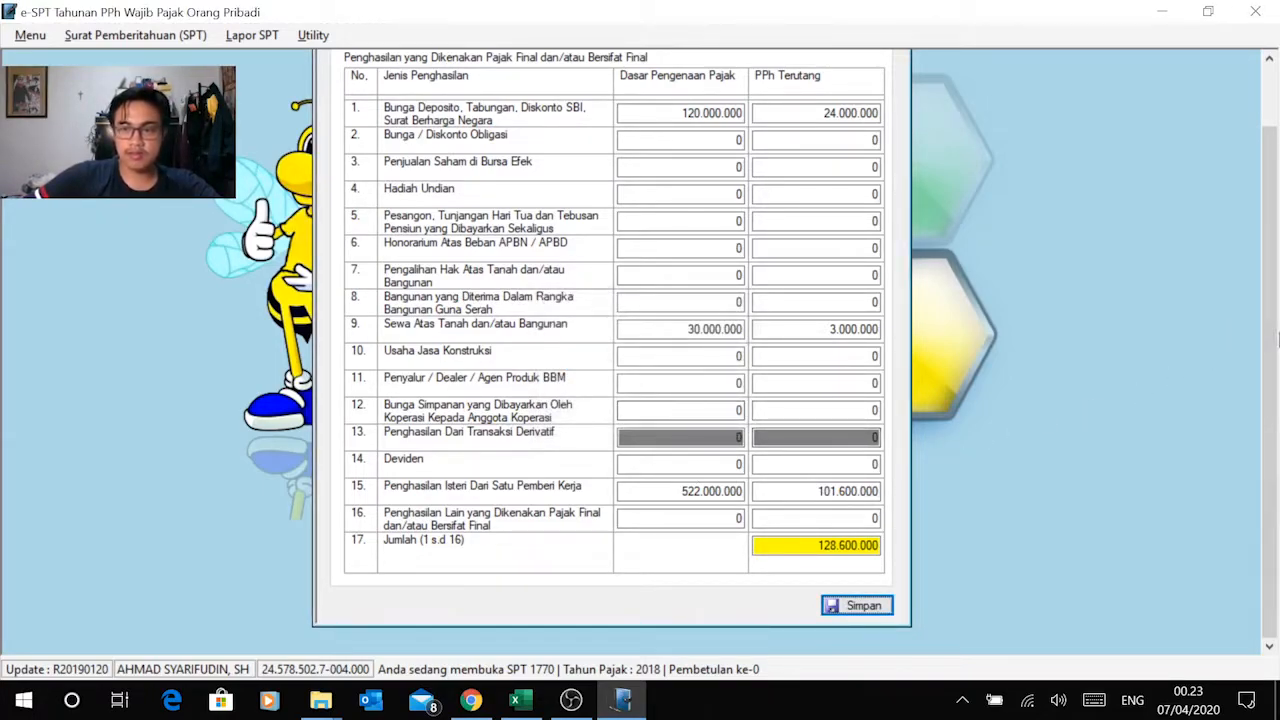
pyautogui.scroll(2, 1268, 220)
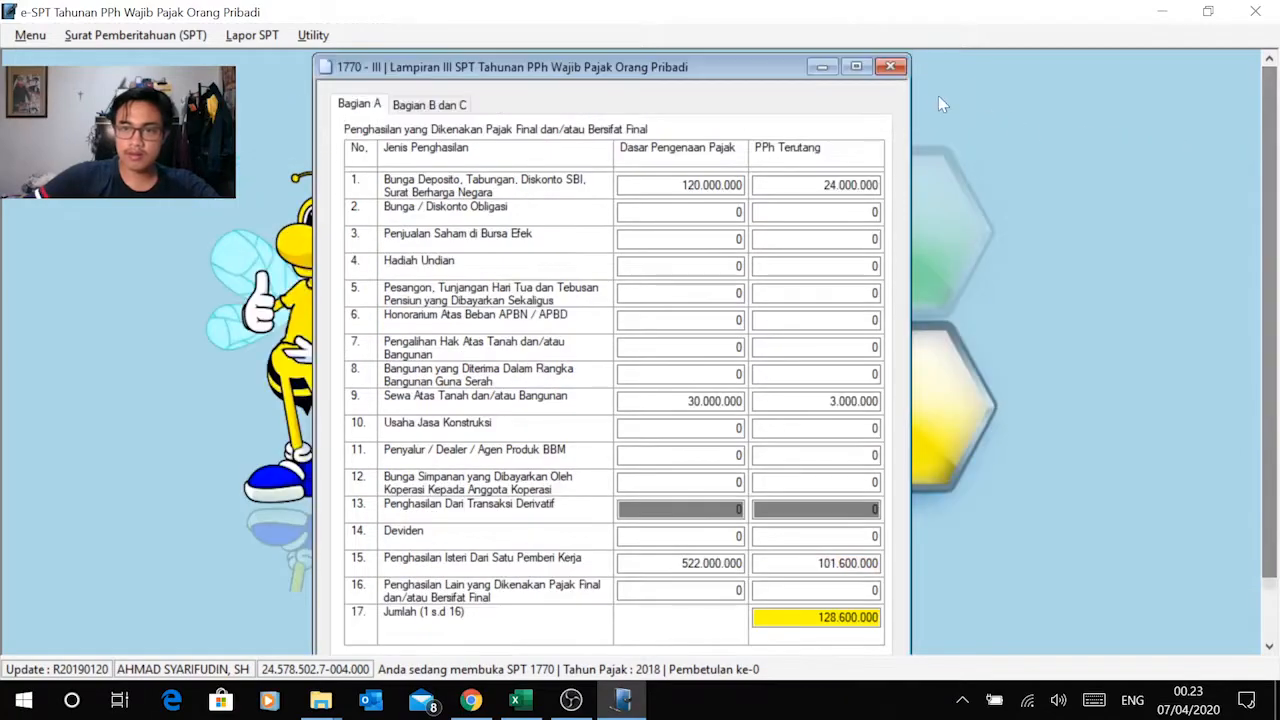
pyautogui.click(893, 67)
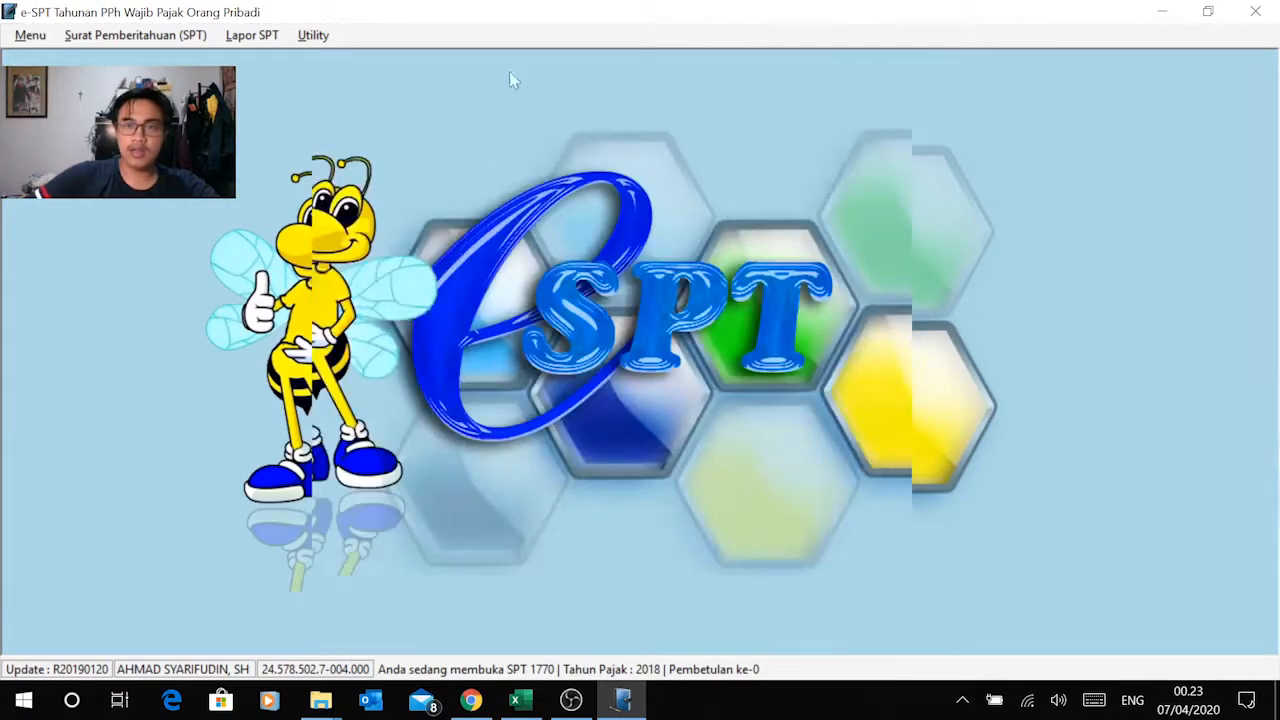
# Step: Open Lampiran II of the SPT, move its window clear of the webcam area and look through the Bagian A columns
pyautogui.click(125, 37)
pyautogui.moveTo(150, 130)
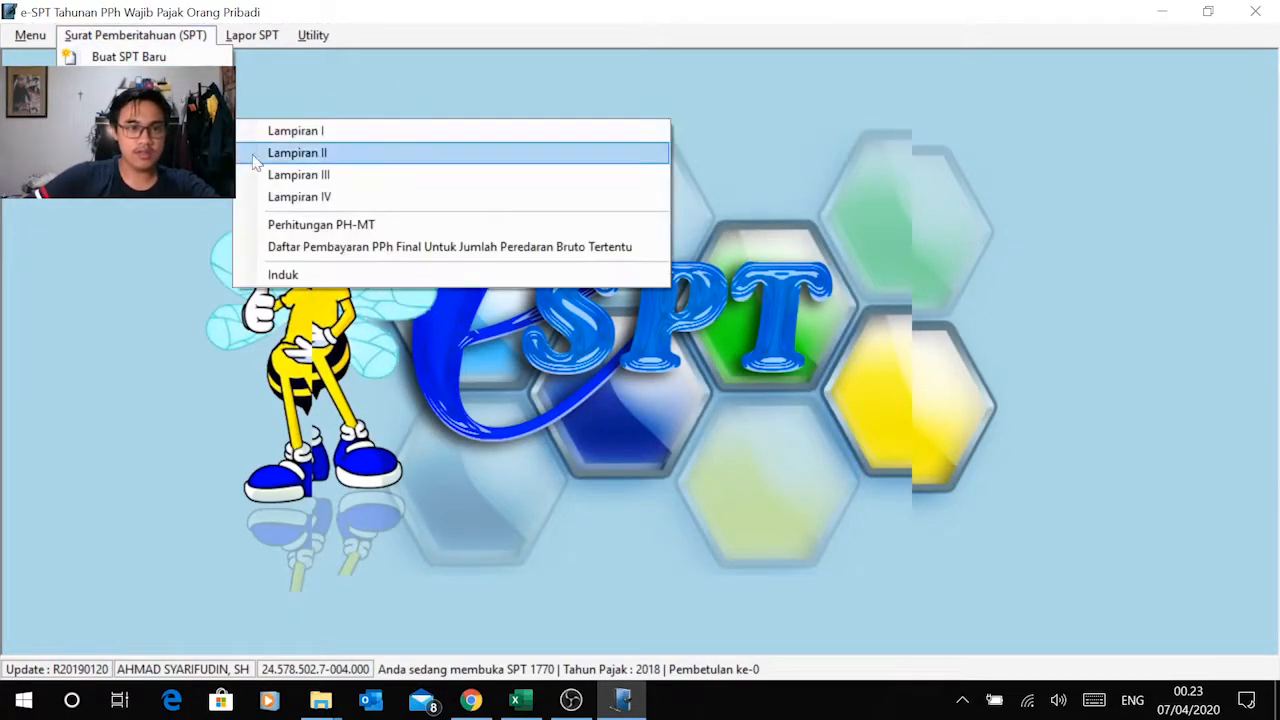
pyautogui.click(297, 153)
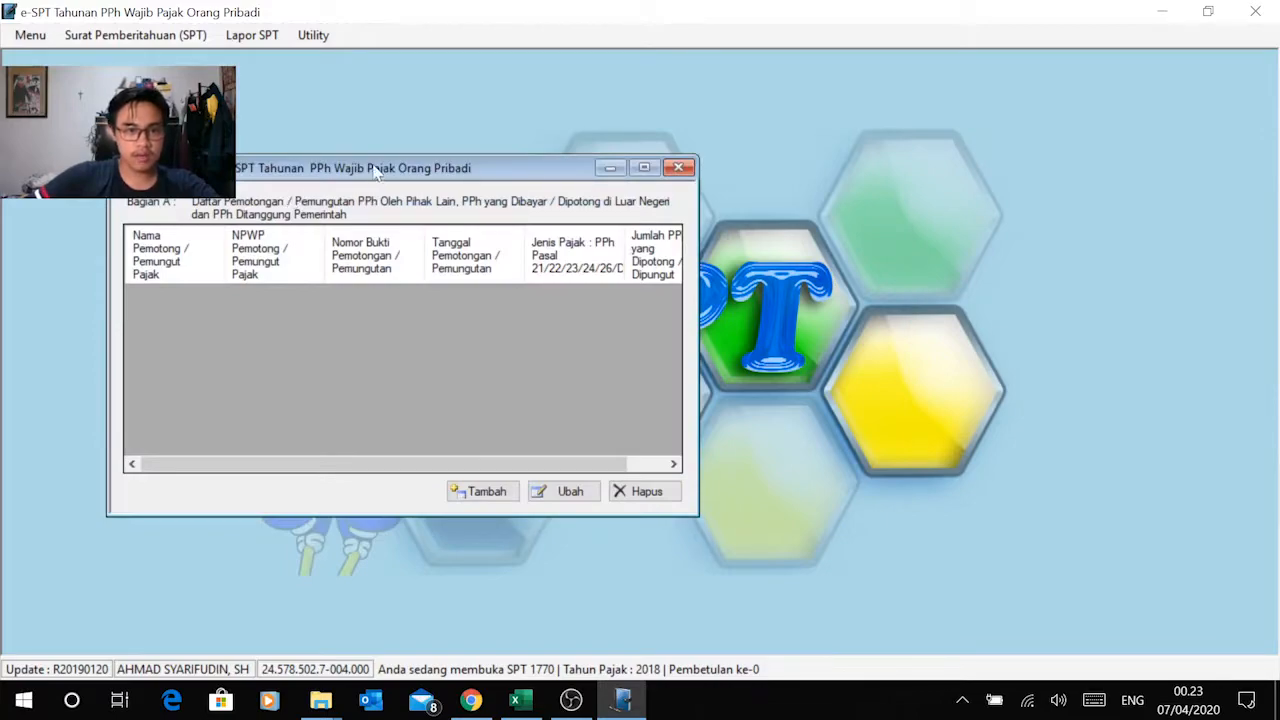
pyautogui.moveTo(375, 172); pyautogui.dragTo(546, 160)
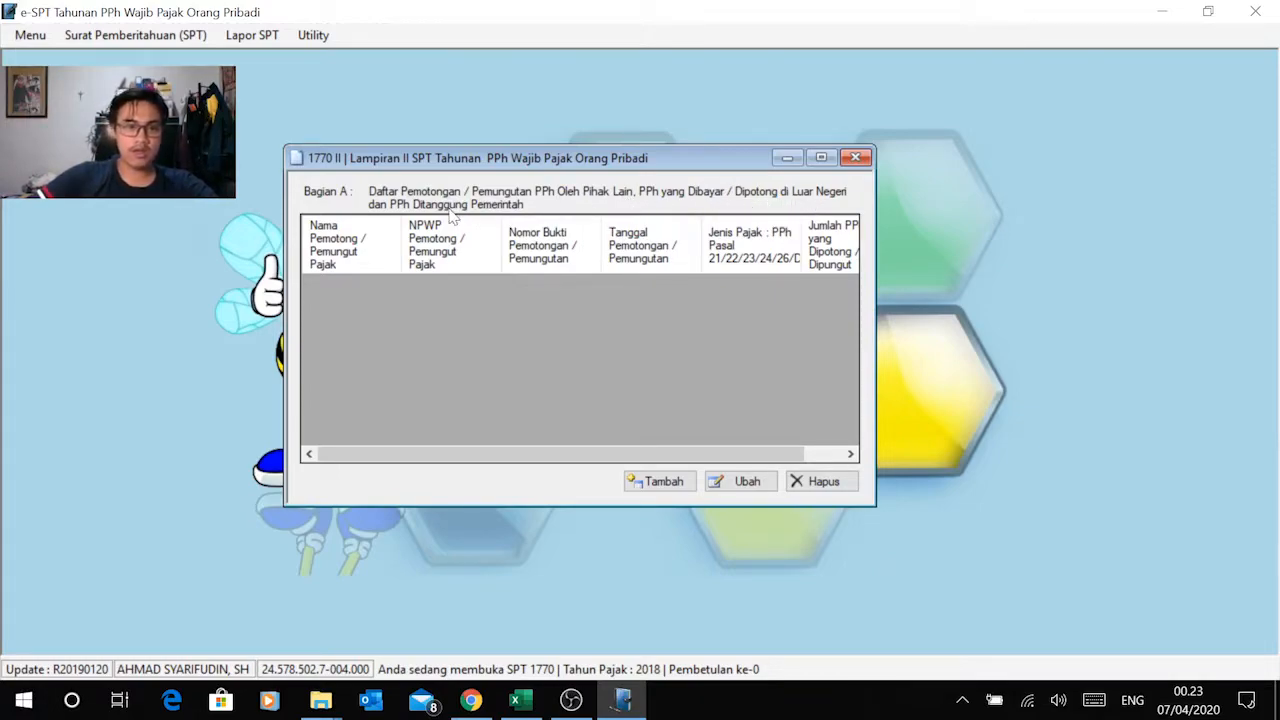
pyautogui.moveTo(562, 448); pyautogui.dragTo(597, 457)
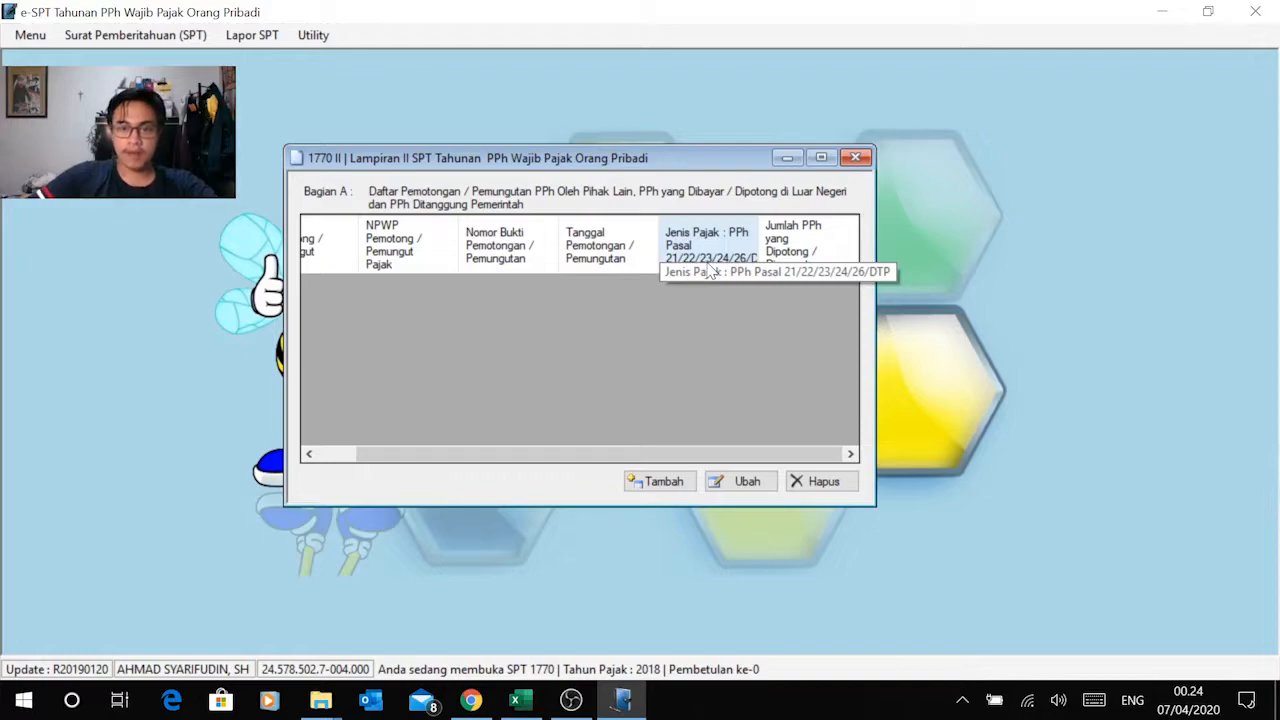
pyautogui.moveTo(517, 457); pyautogui.dragTo(420, 460)
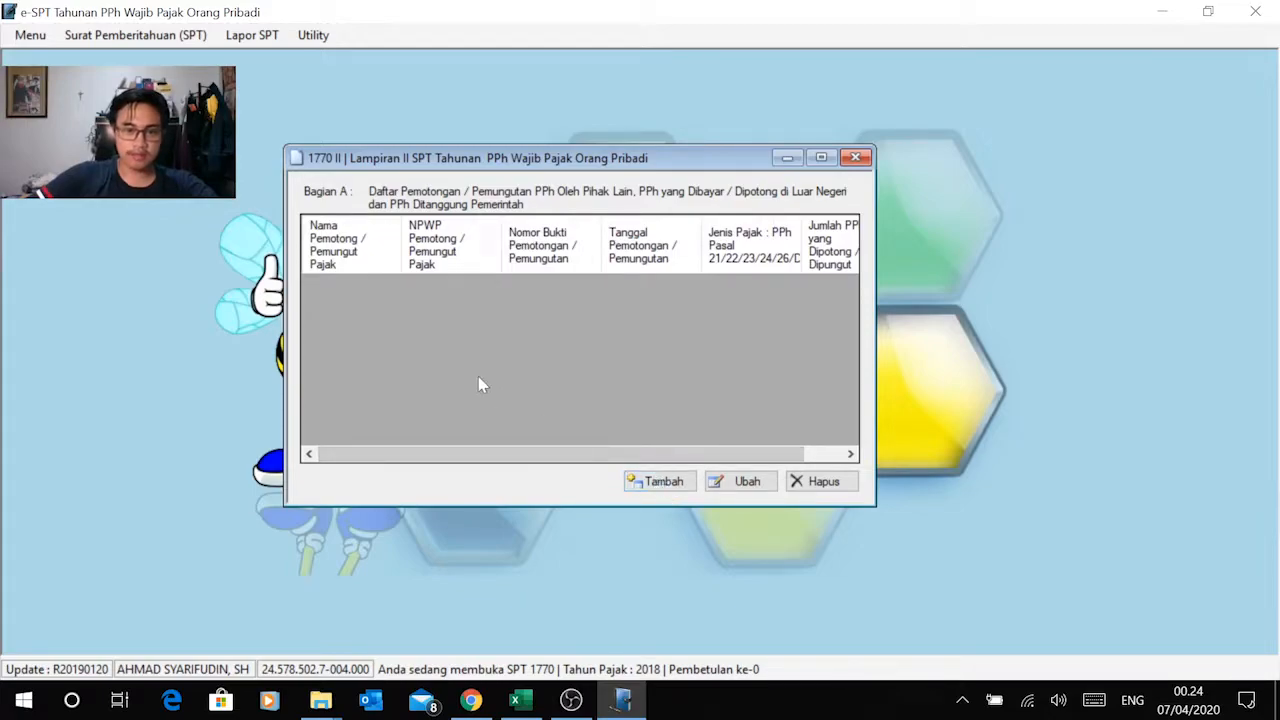
# Step: Switch to Excel and review the withholding slips listed on the Lampiran II sheet
pyautogui.hotkey('alt', 'Tab')
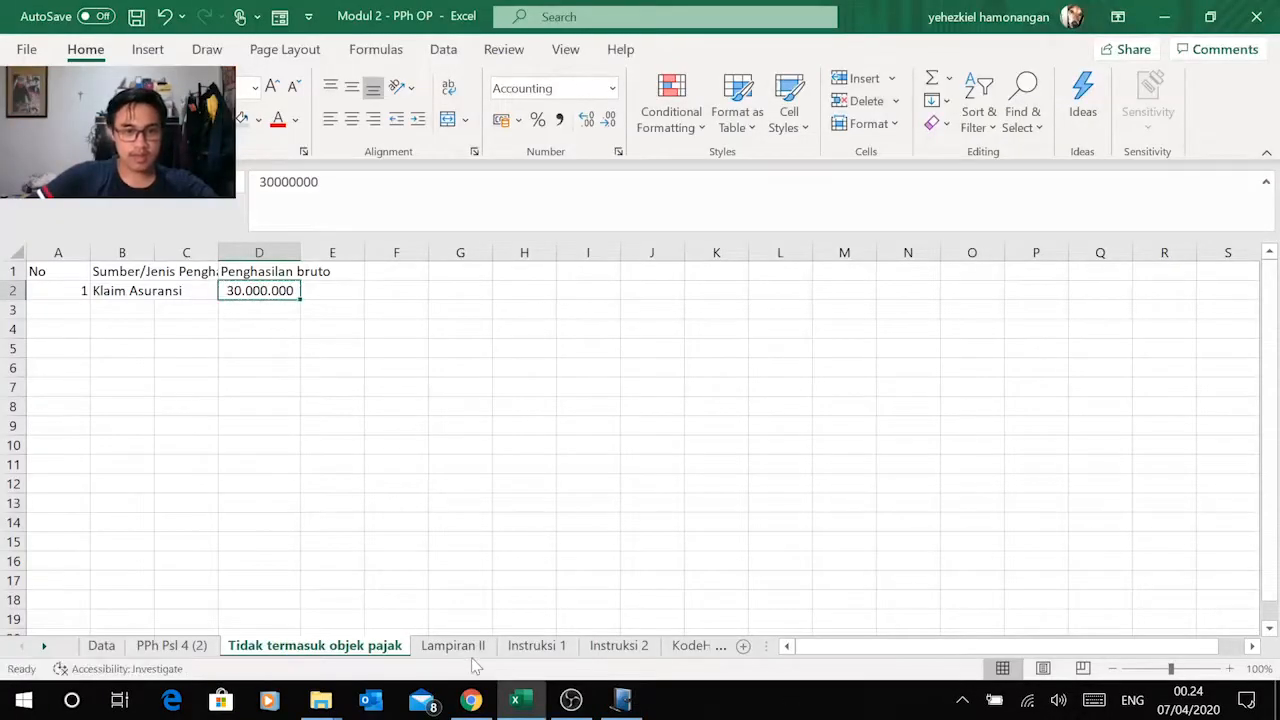
pyautogui.click(453, 645)
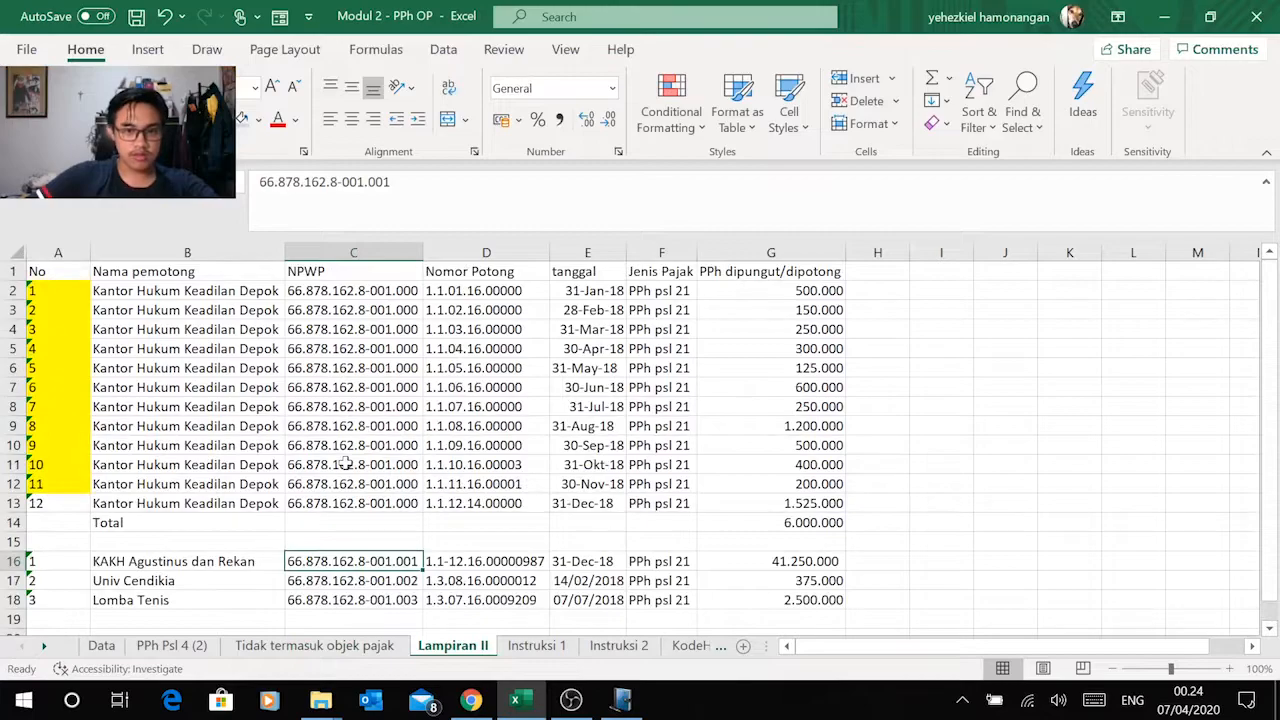
pyautogui.scroll(-2, 488, 323)
pyautogui.scroll(2, 489, 323)
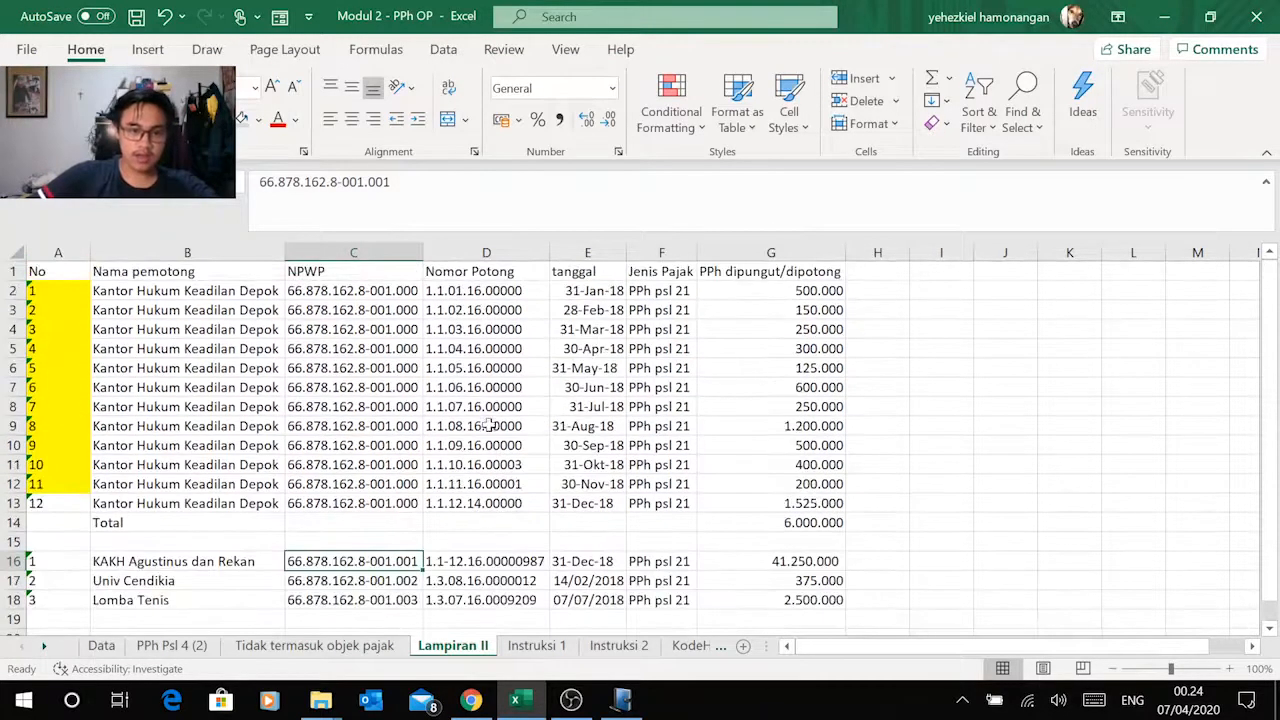
# Step: Switch to the Modul 2 PDF in Chrome and check the PPh Pasal 21 withholdings in section C, items 2 to 4
pyautogui.click(470, 702)
pyautogui.scroll(5, 630, 390)
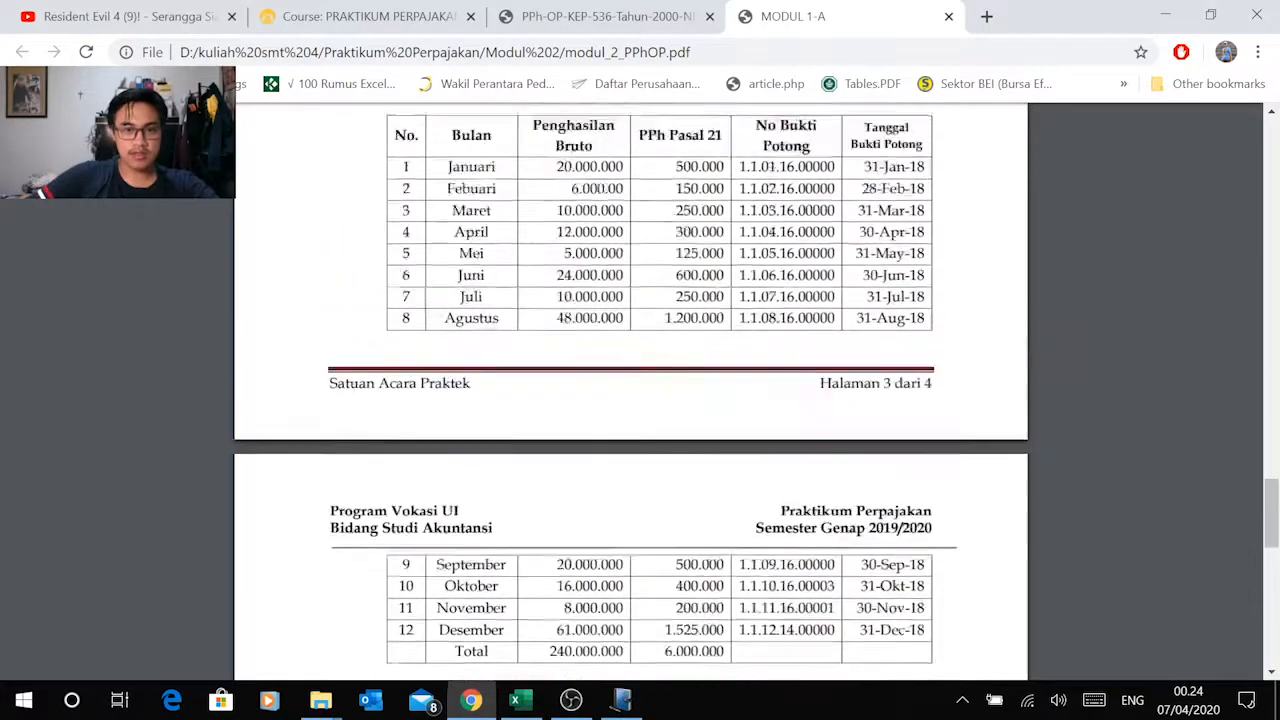
pyautogui.scroll(1, 443, 456)
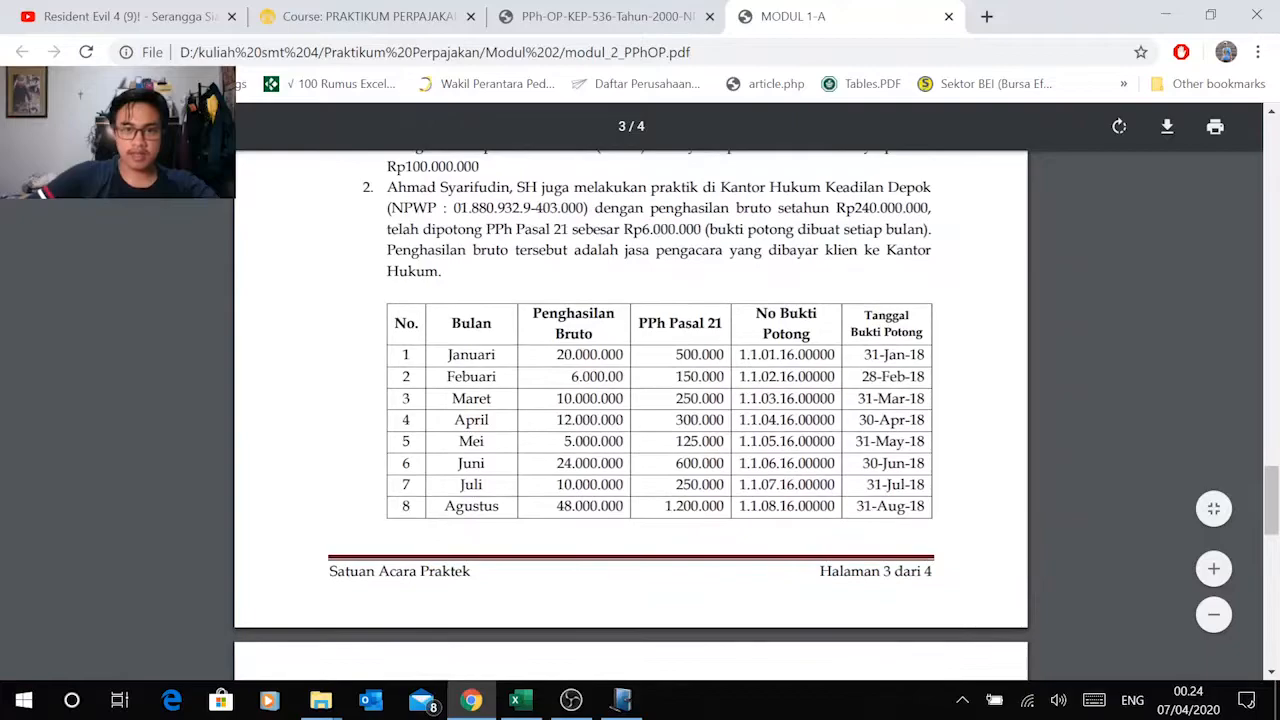
pyautogui.scroll(-1, 630, 390)
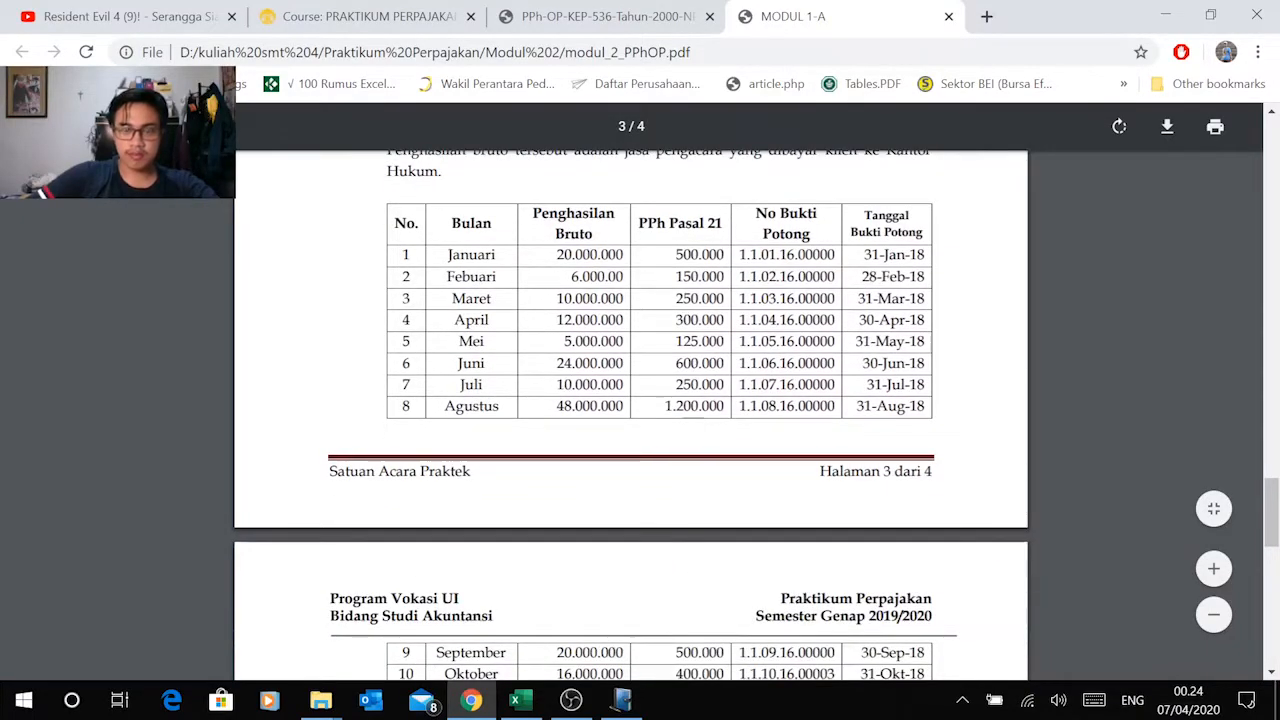
pyautogui.scroll(-3, 630, 415)
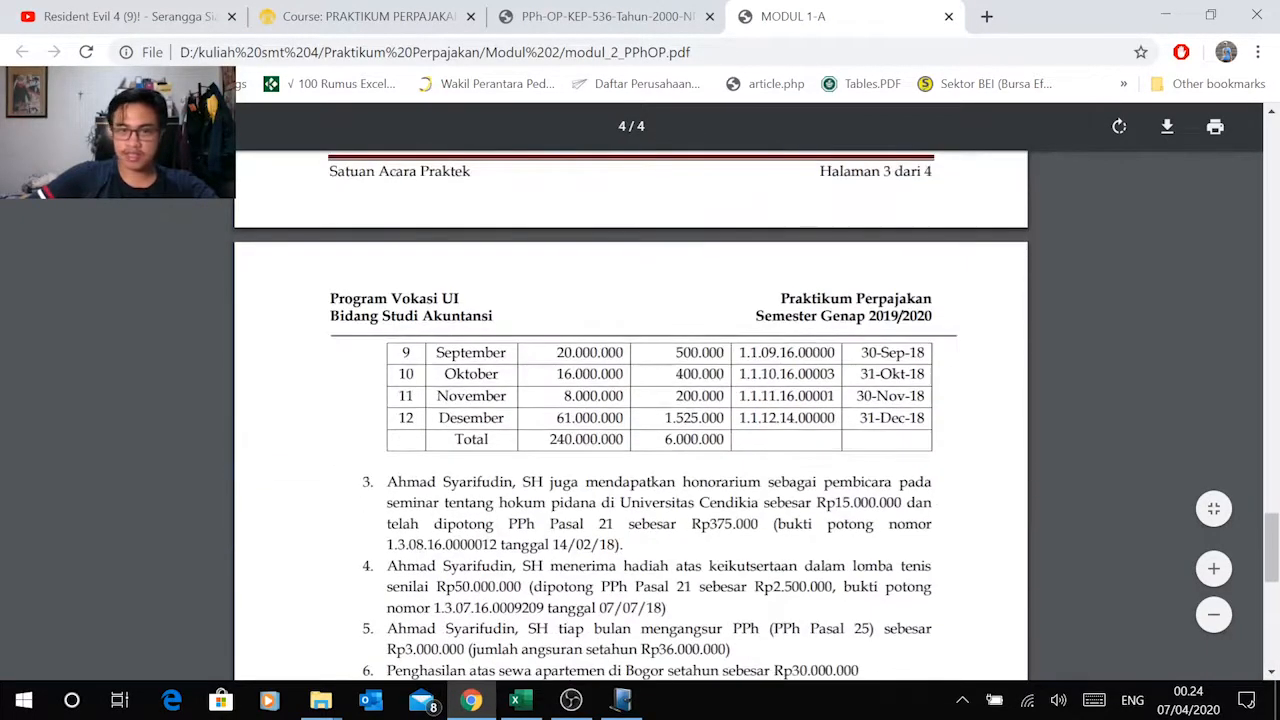
pyautogui.scroll(6, 630, 415)
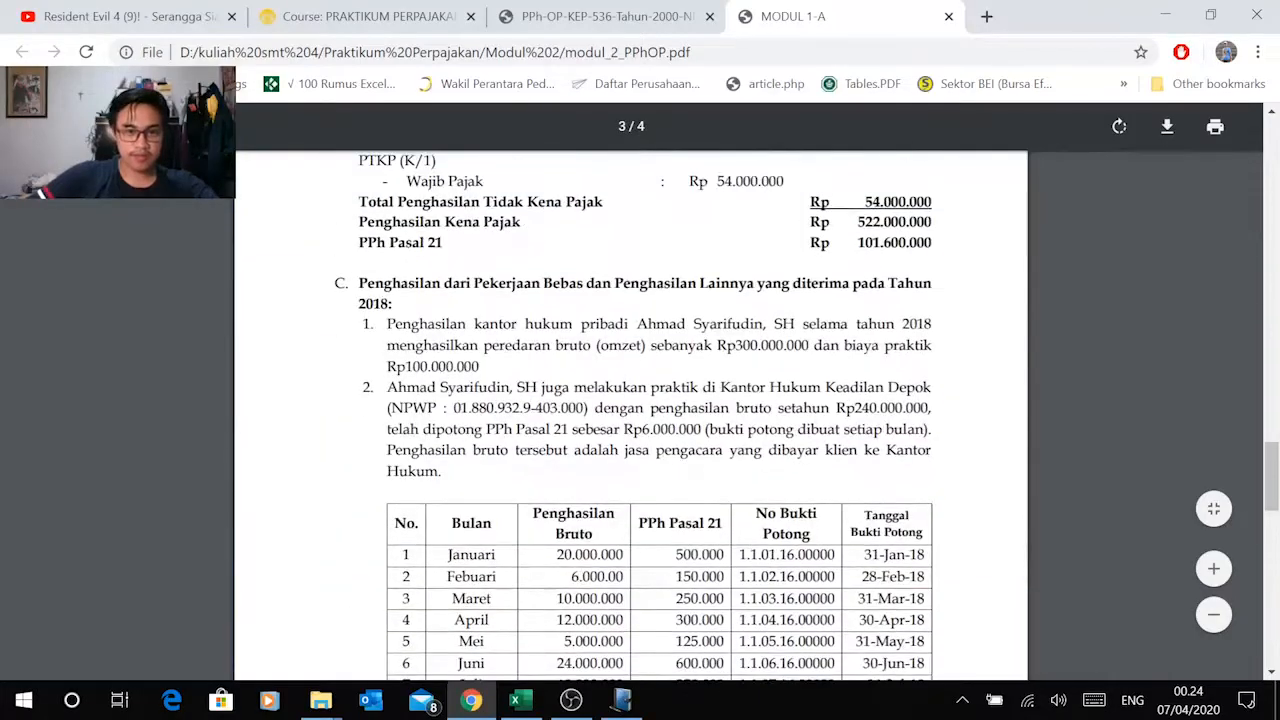
pyautogui.scroll(-5, 630, 390)
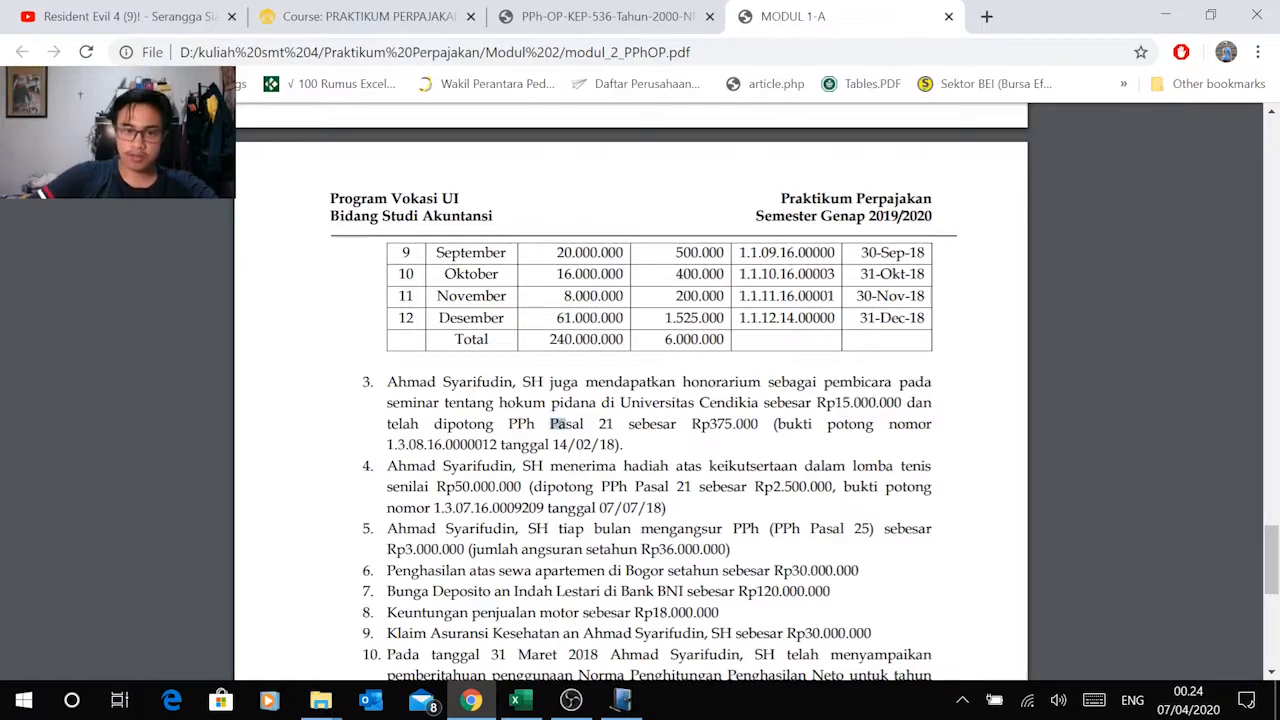
pyautogui.moveTo(551, 423); pyautogui.dragTo(644, 423)
pyautogui.scroll(-2, 644, 423)
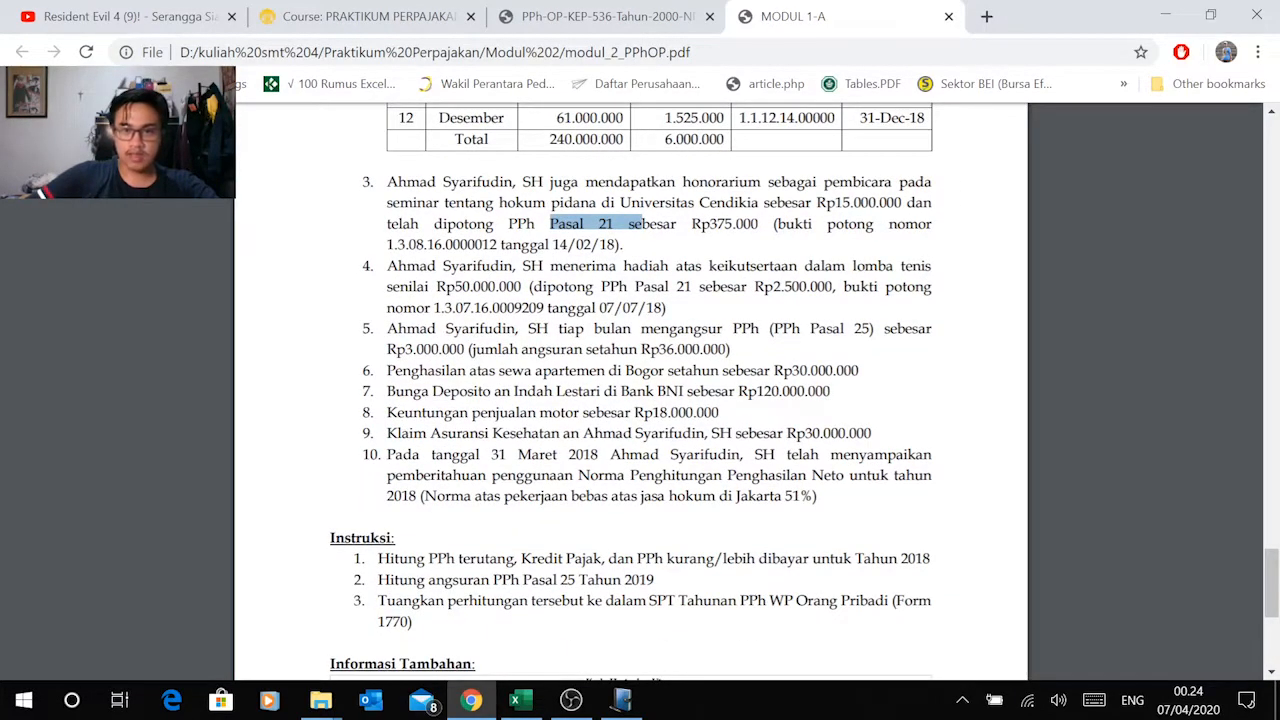
pyautogui.moveTo(599, 287); pyautogui.dragTo(691, 287)
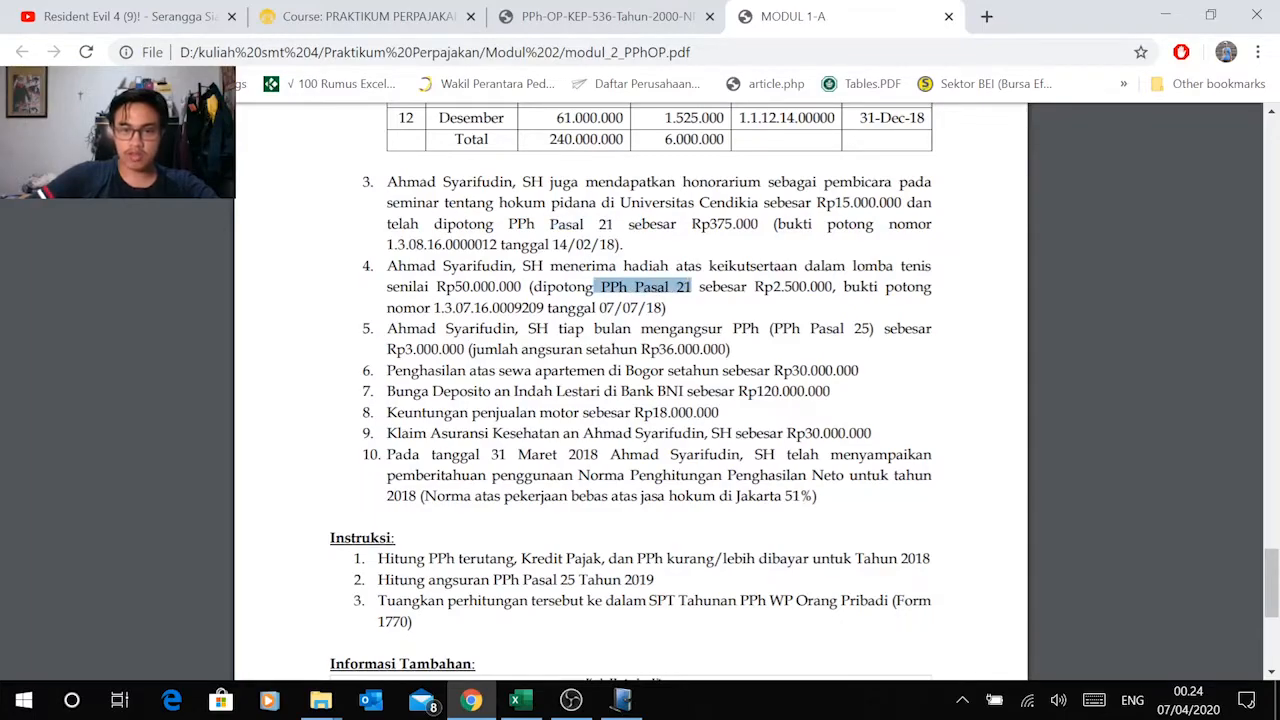
pyautogui.click(691, 287)
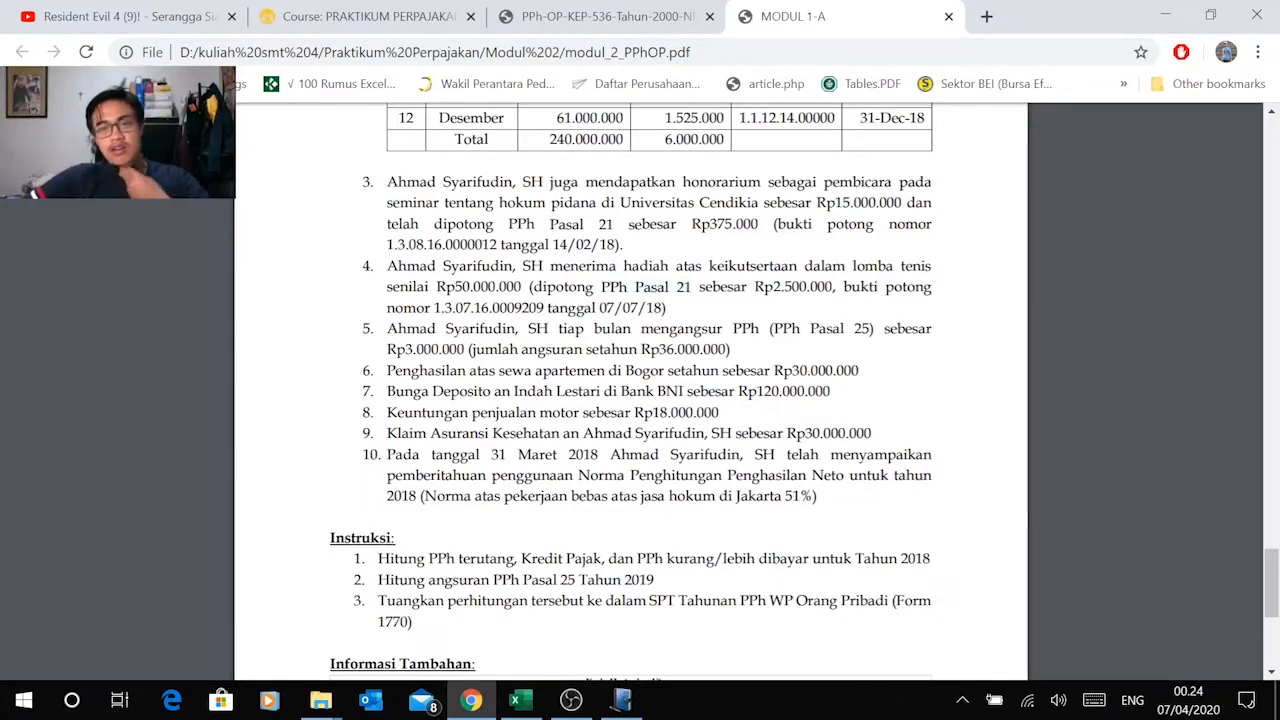
# Step: Check the PPh Pasal 21 withholding on the tennis competition prize in item 4 against the Lampiran II sheet in Excel
pyautogui.moveTo(846, 266); pyautogui.dragTo(931, 266)
pyautogui.moveTo(387, 287); pyautogui.dragTo(595, 287)
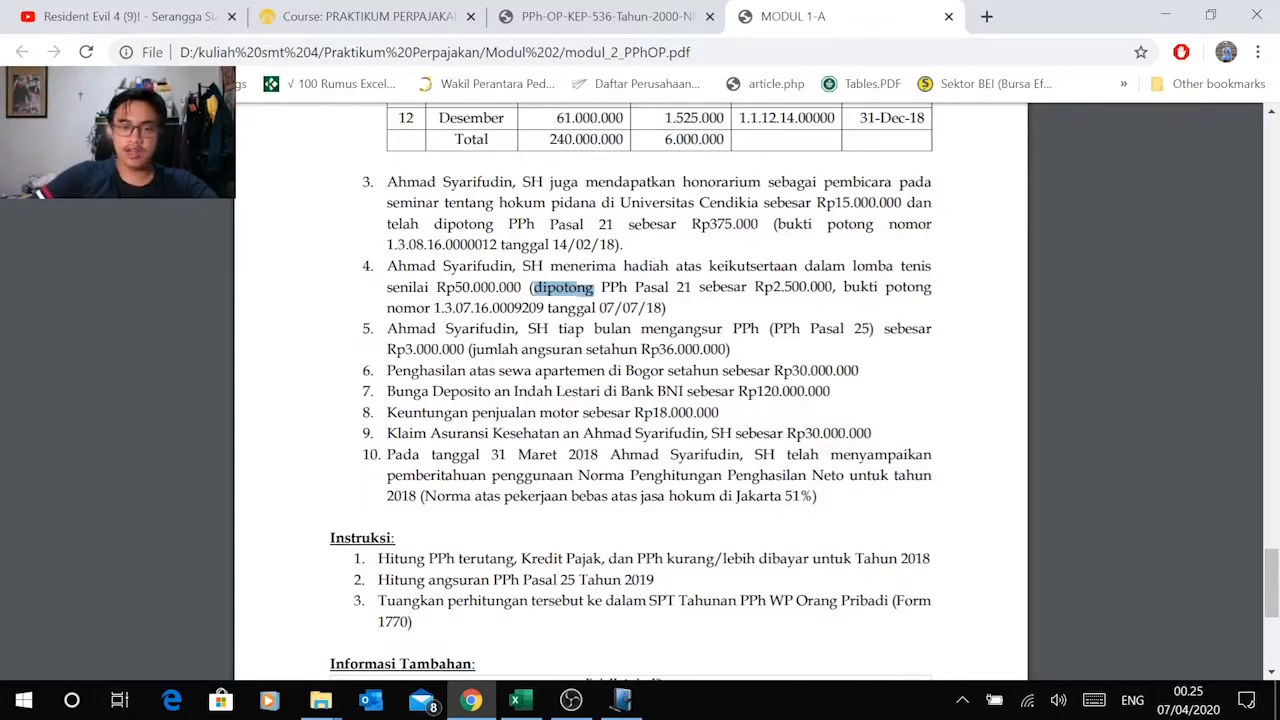
pyautogui.moveTo(635, 287); pyautogui.dragTo(692, 287)
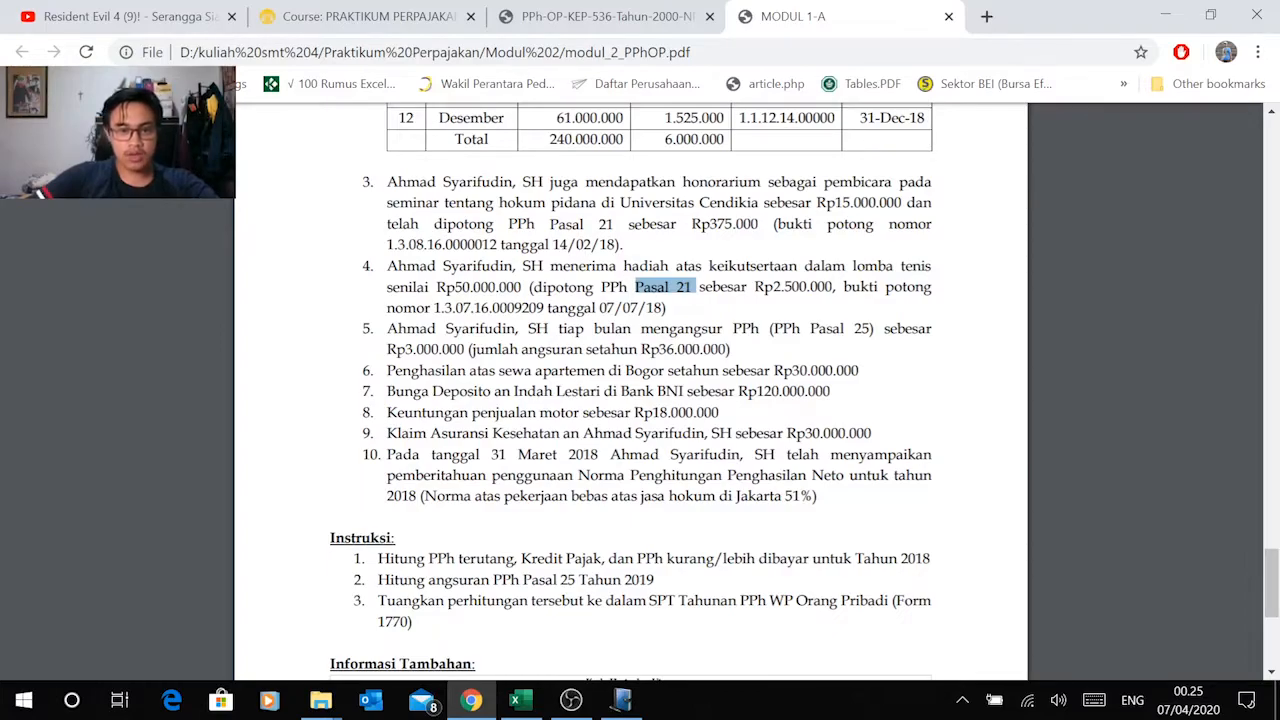
pyautogui.hotkey('alt', 'Tab')
pyautogui.scroll(-1, 452, 425)
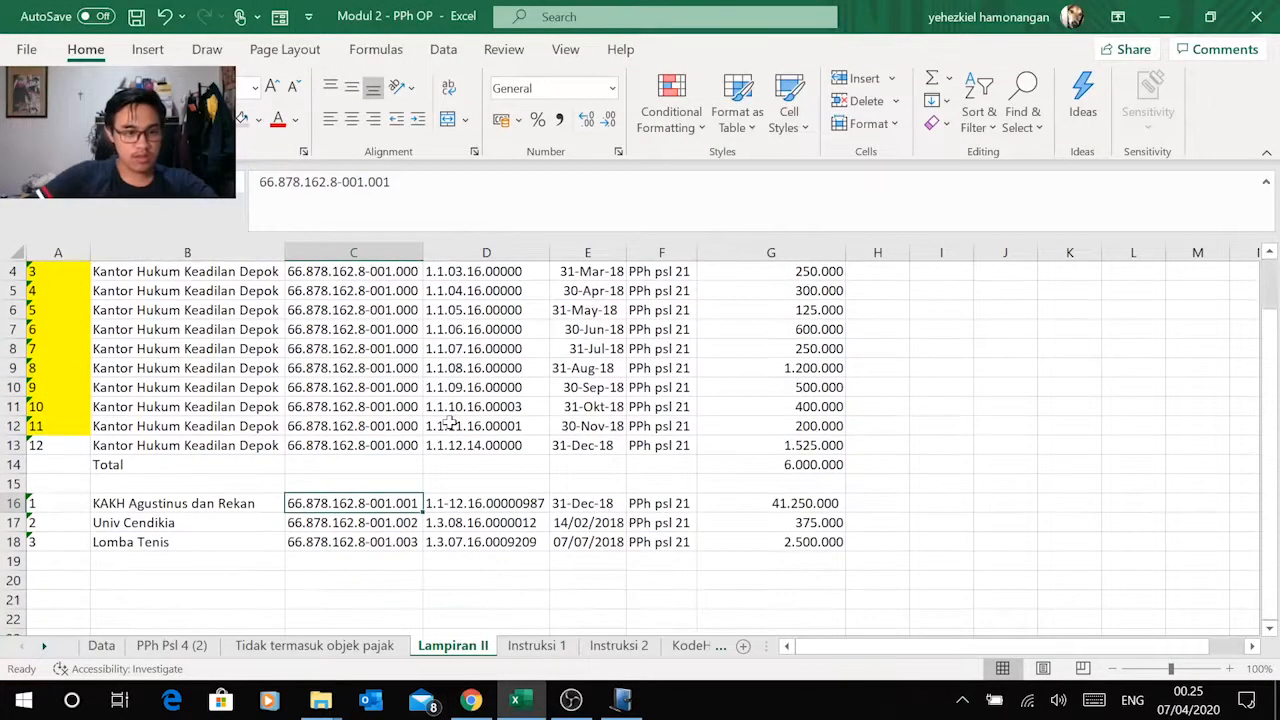
# Step: Look up the withholding slip for KAKH Agustinus dan Rekan in the Modul 2 PDF's 1721-A1 details and return to the Excel sheet
pyautogui.click(219, 503)
pyautogui.hotkey('alt', 'Tab')
pyautogui.scroll(5, 630, 390)
pyautogui.scroll(10, 630, 390)
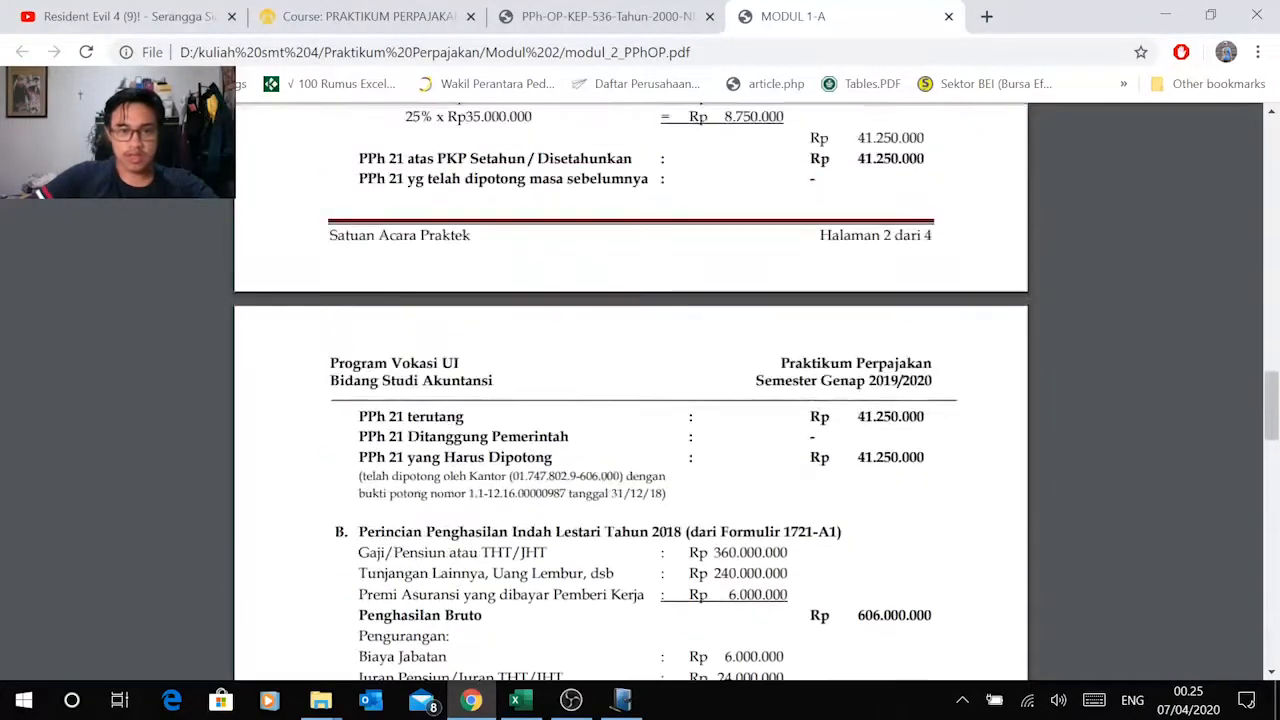
pyautogui.scroll(2, 630, 390)
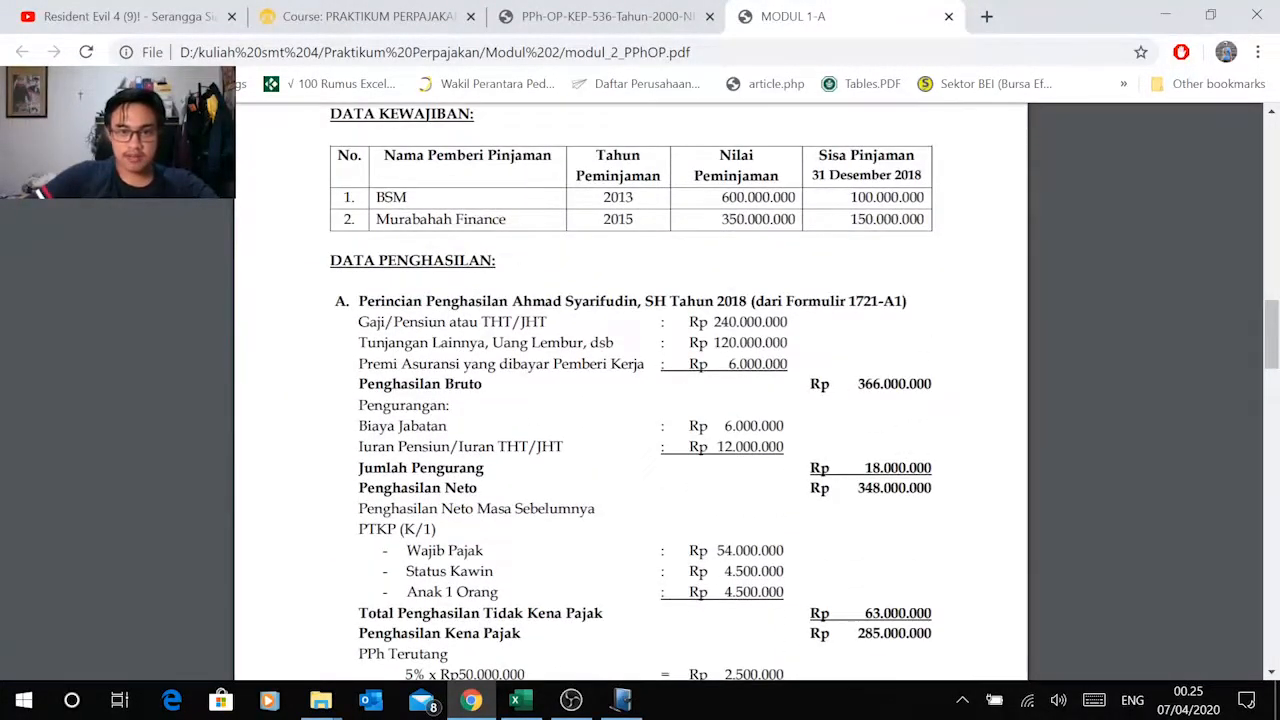
pyautogui.scroll(-6, 630, 390)
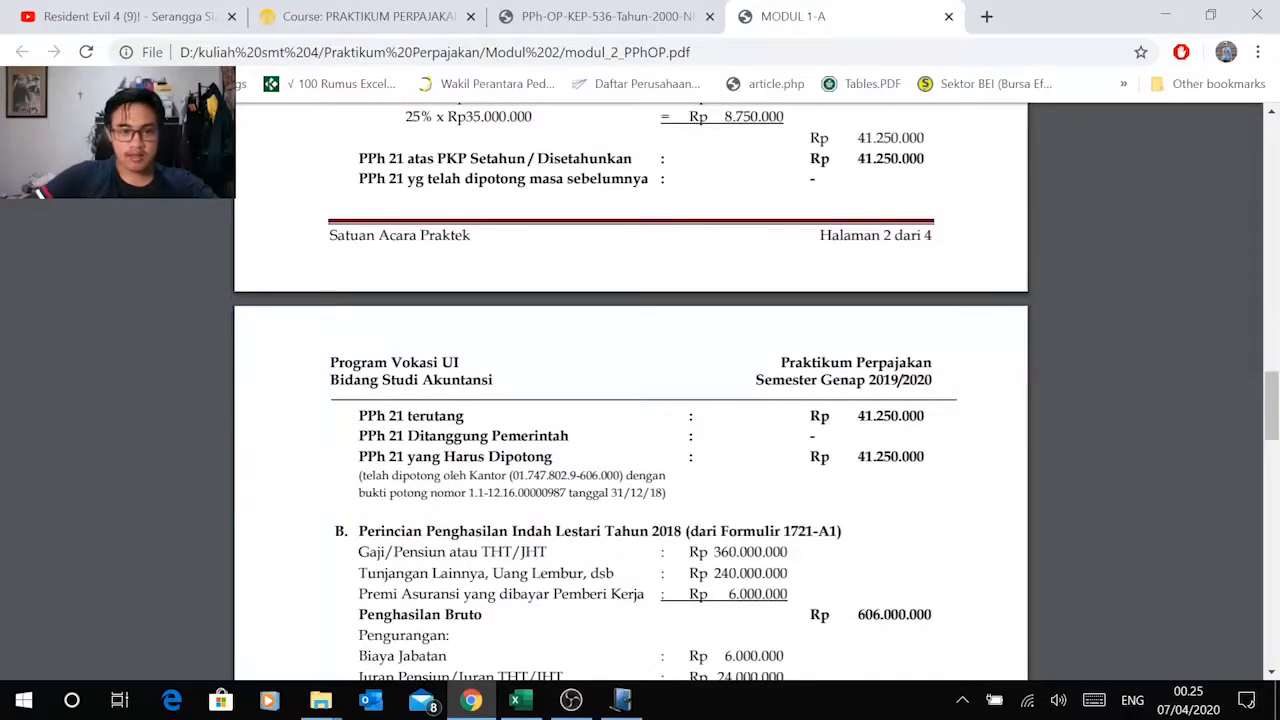
pyautogui.moveTo(420, 476); pyautogui.dragTo(514, 476)
pyautogui.scroll(-6, 514, 476)
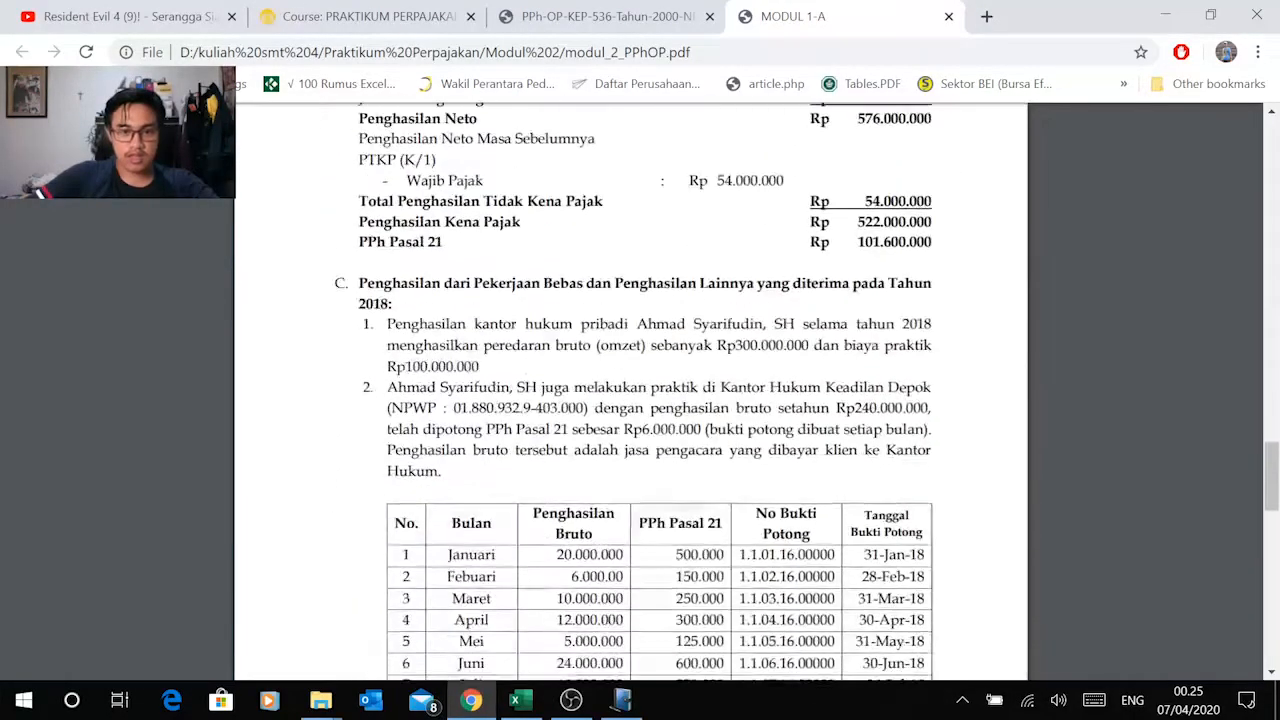
pyautogui.scroll(5, 630, 390)
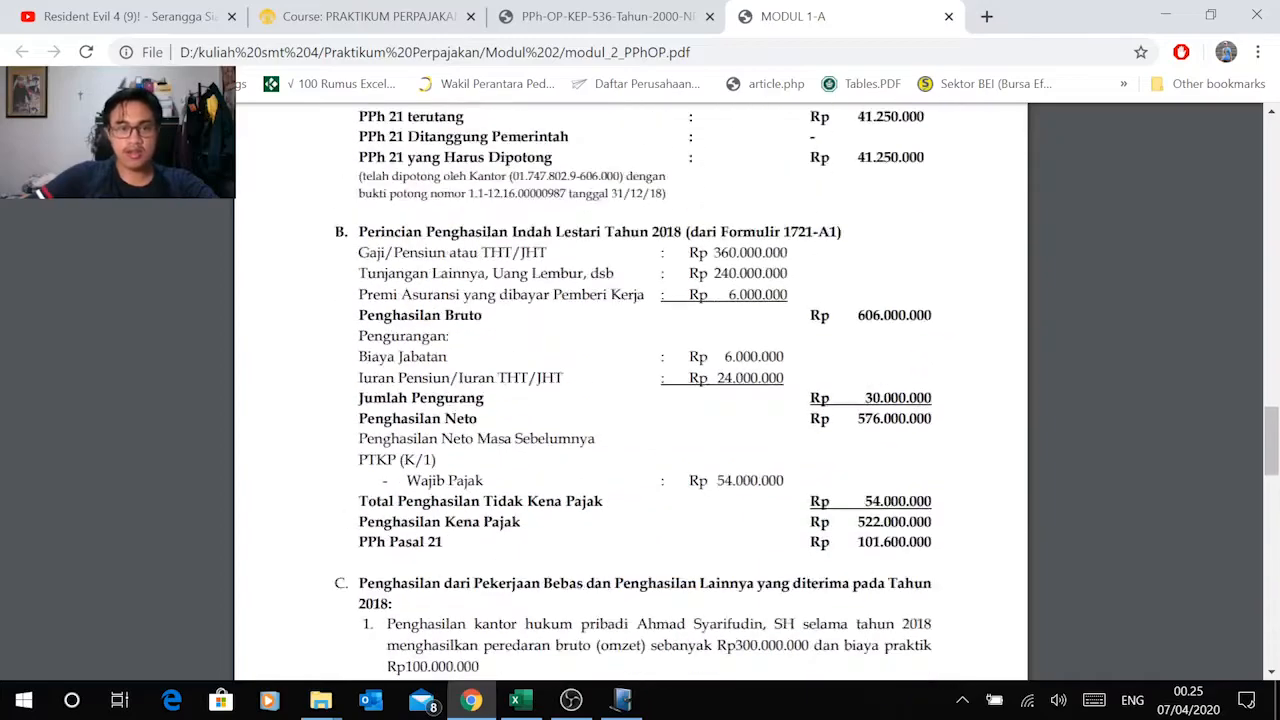
pyautogui.moveTo(423, 358); pyautogui.dragTo(556, 358)
pyautogui.click(785, 369)
pyautogui.scroll(-10, 785, 369)
pyautogui.hotkey('alt', 'Tab')
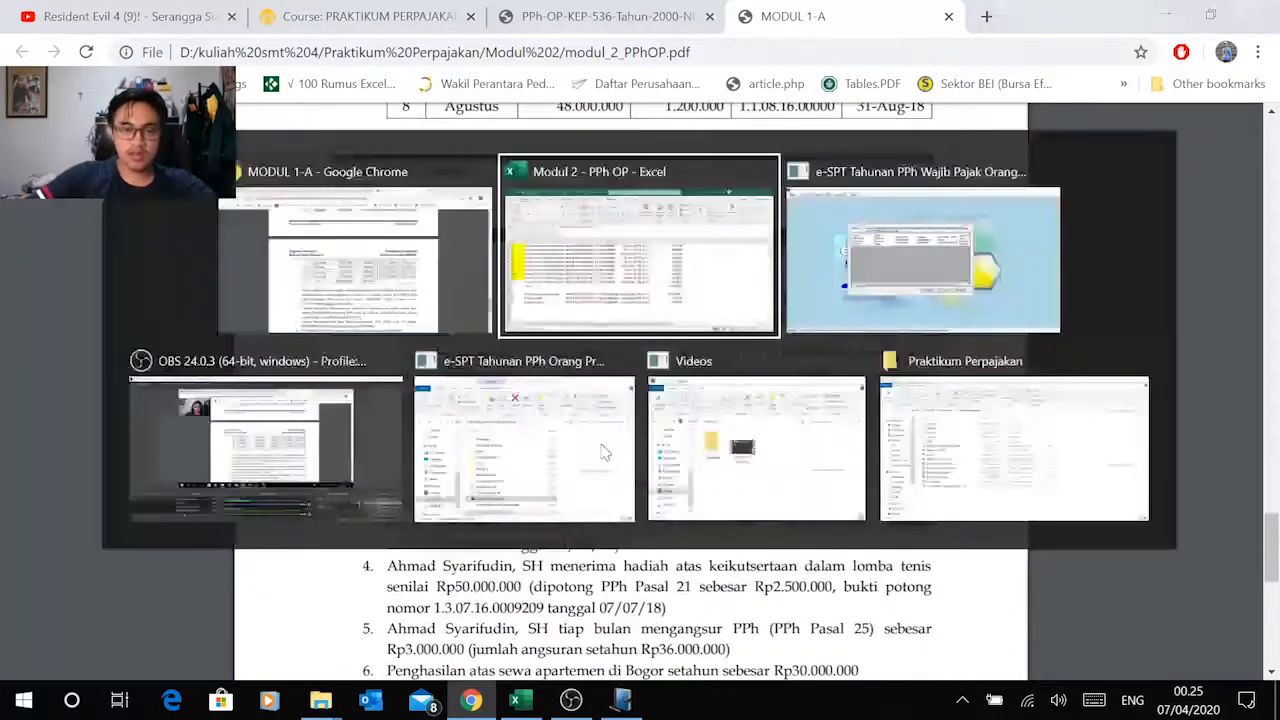
pyautogui.scroll(2, 512, 464)
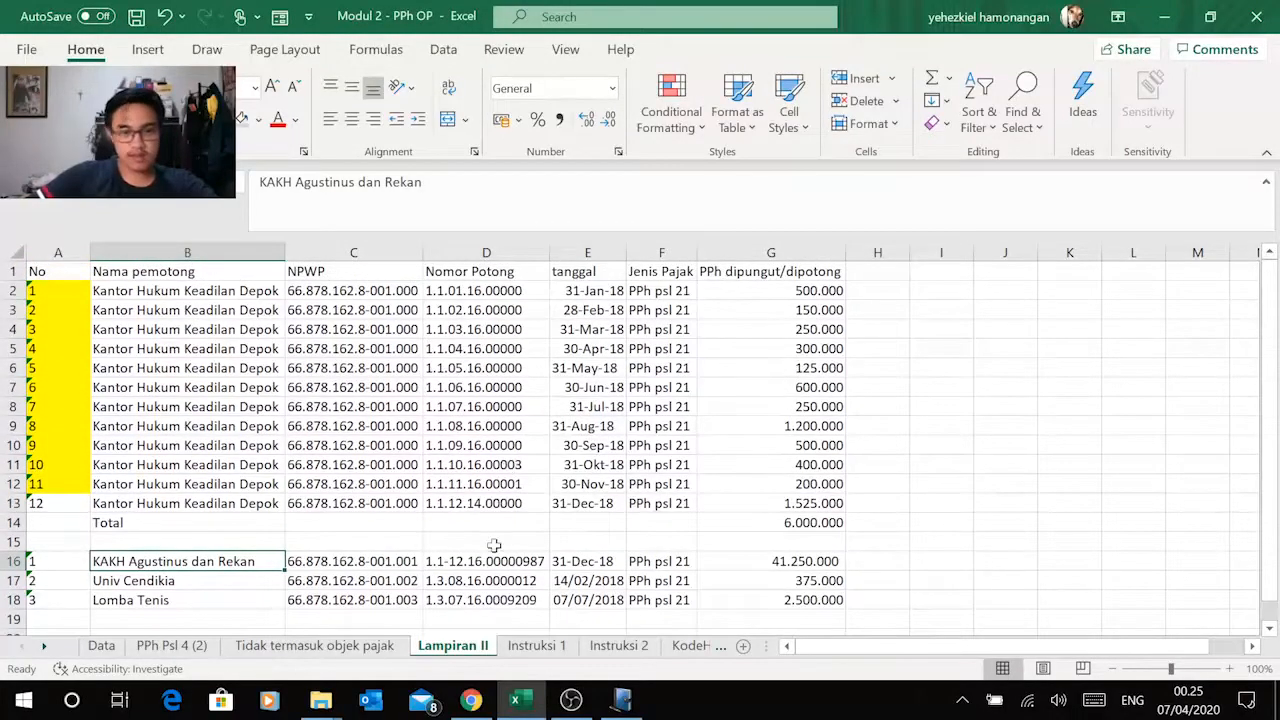
# Step: Add a Bagian A record in e-SPT's Lampiran II and copy in the withholder name Kantor Hukum Keadilan Depok from Excel
pyautogui.click(621, 700)
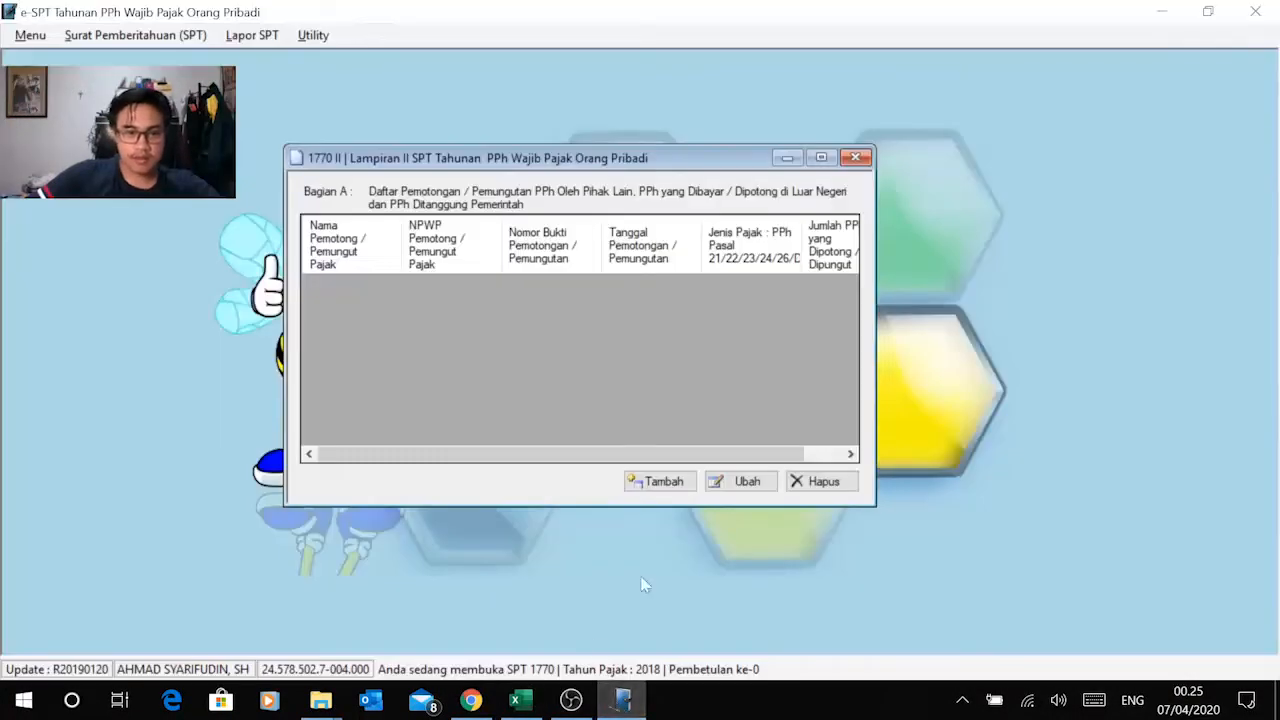
pyautogui.click(662, 483)
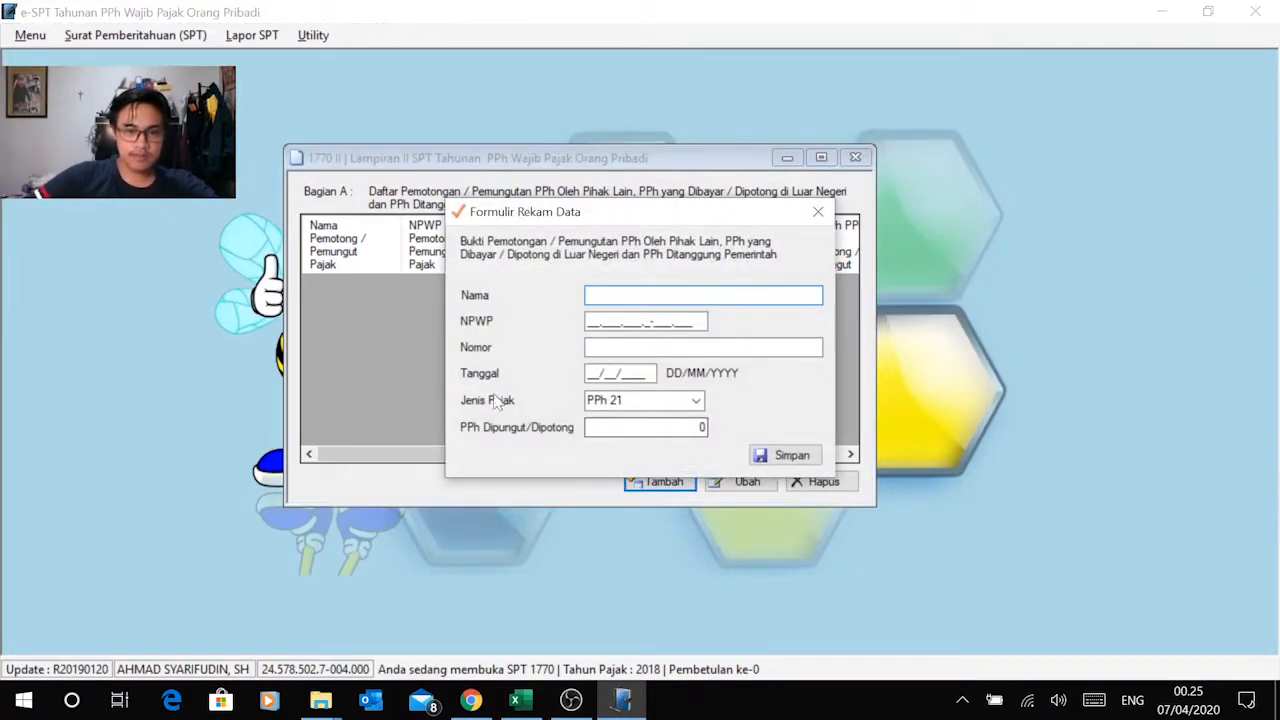
pyautogui.hotkey('alt', 'Tab')
pyautogui.click(208, 290)
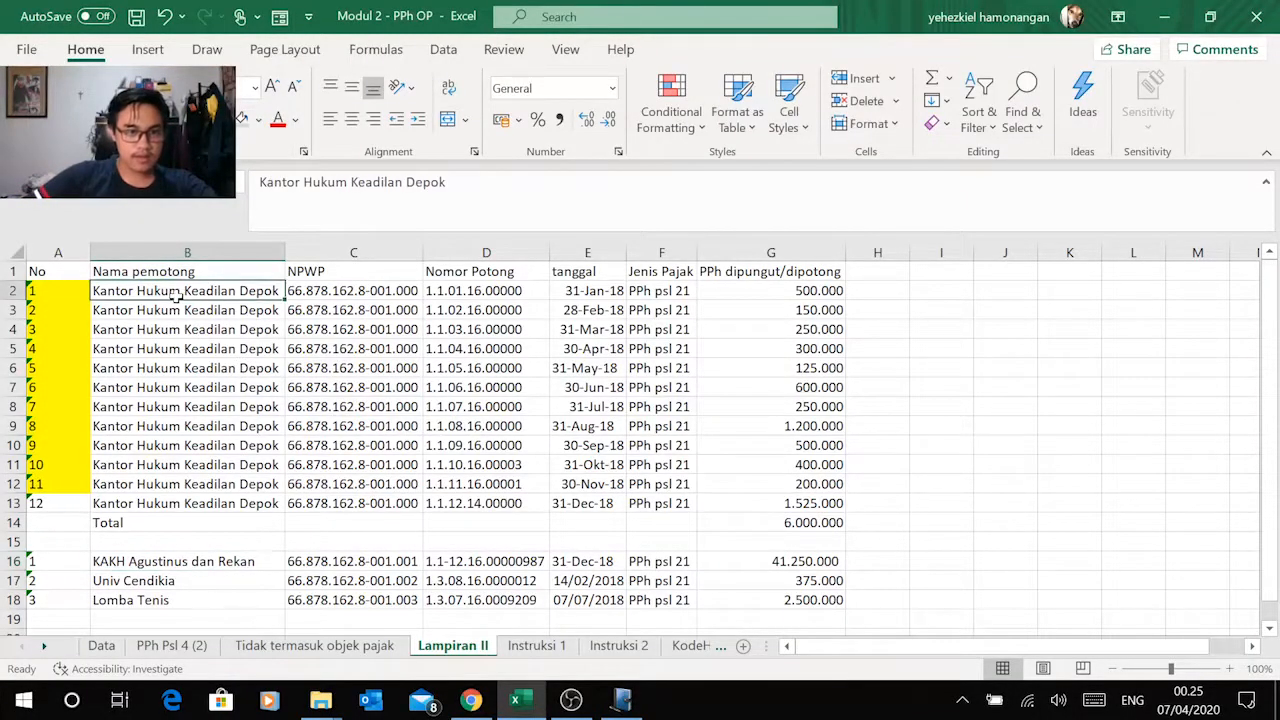
pyautogui.hotkey('ctrl', 'c')
pyautogui.hotkey('alt', 'Tab')
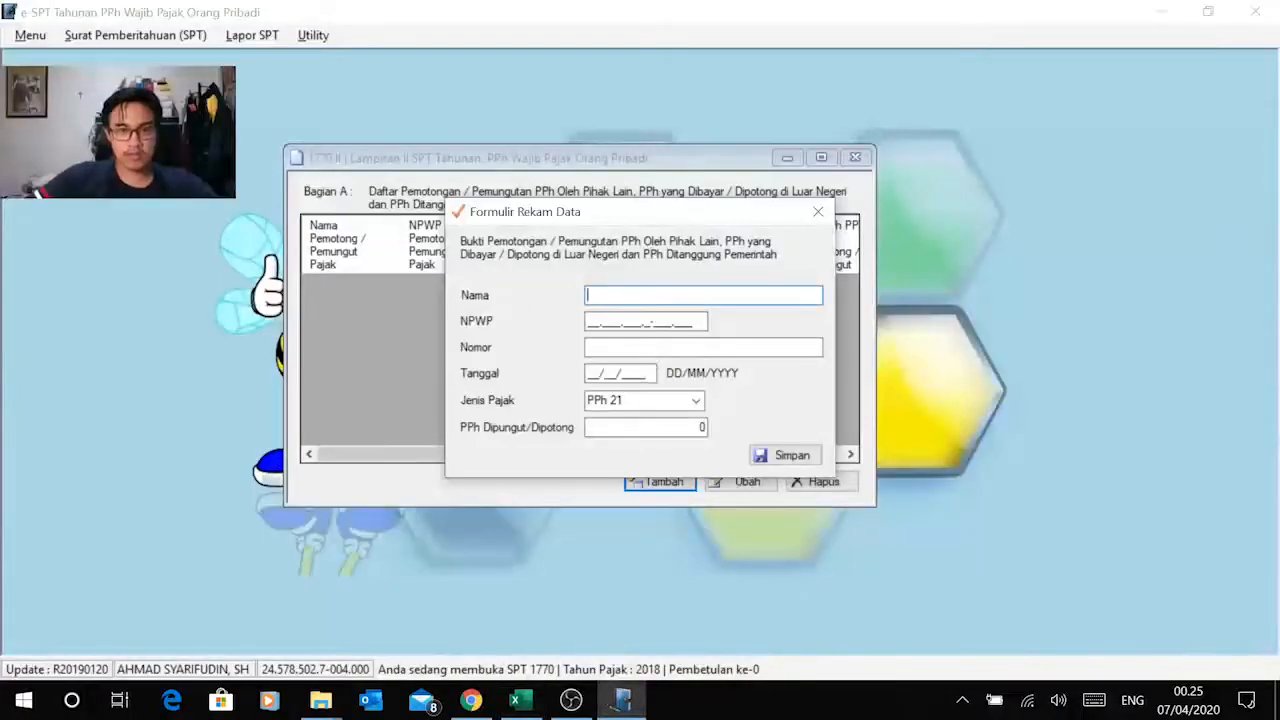
pyautogui.hotkey('ctrl', 'v')
pyautogui.press('Tab')
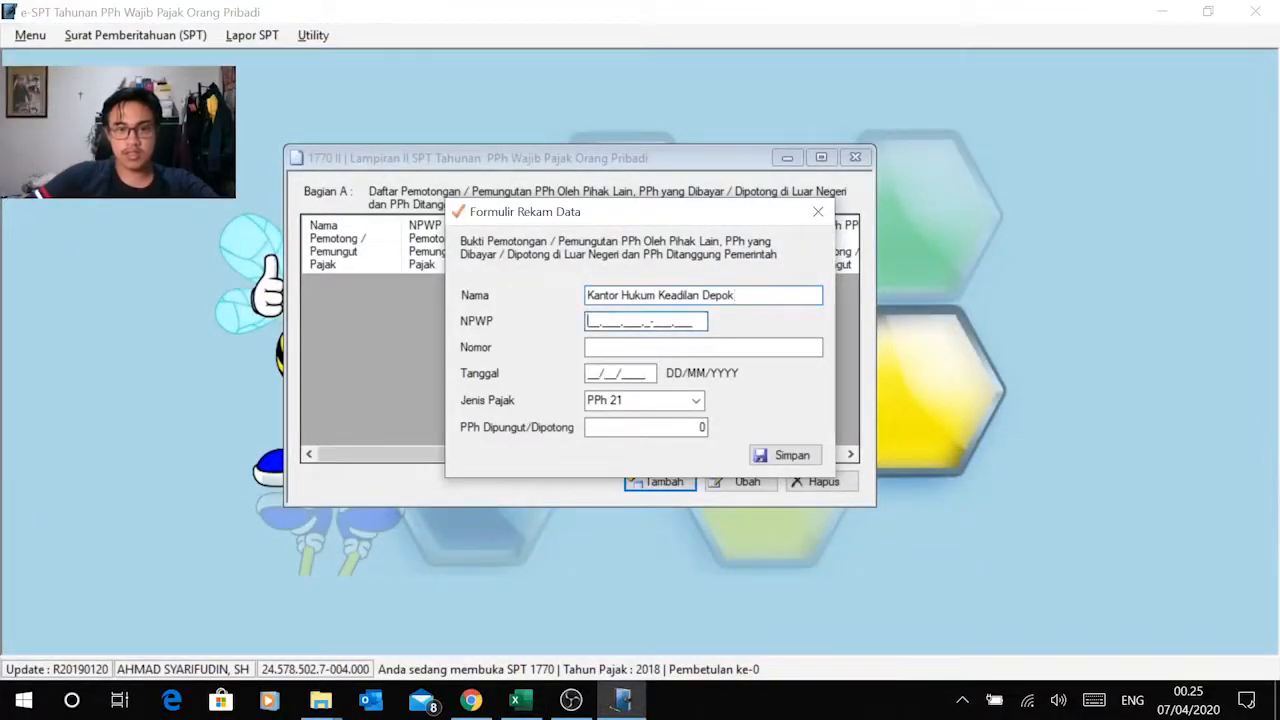
# Step: Copy the withholder's NPWP from the January row in Excel into the record's NPWP field
pyautogui.hotkey('alt', 'Tab')
pyautogui.press('Right')
pyautogui.hotkey('ctrl', 'c')
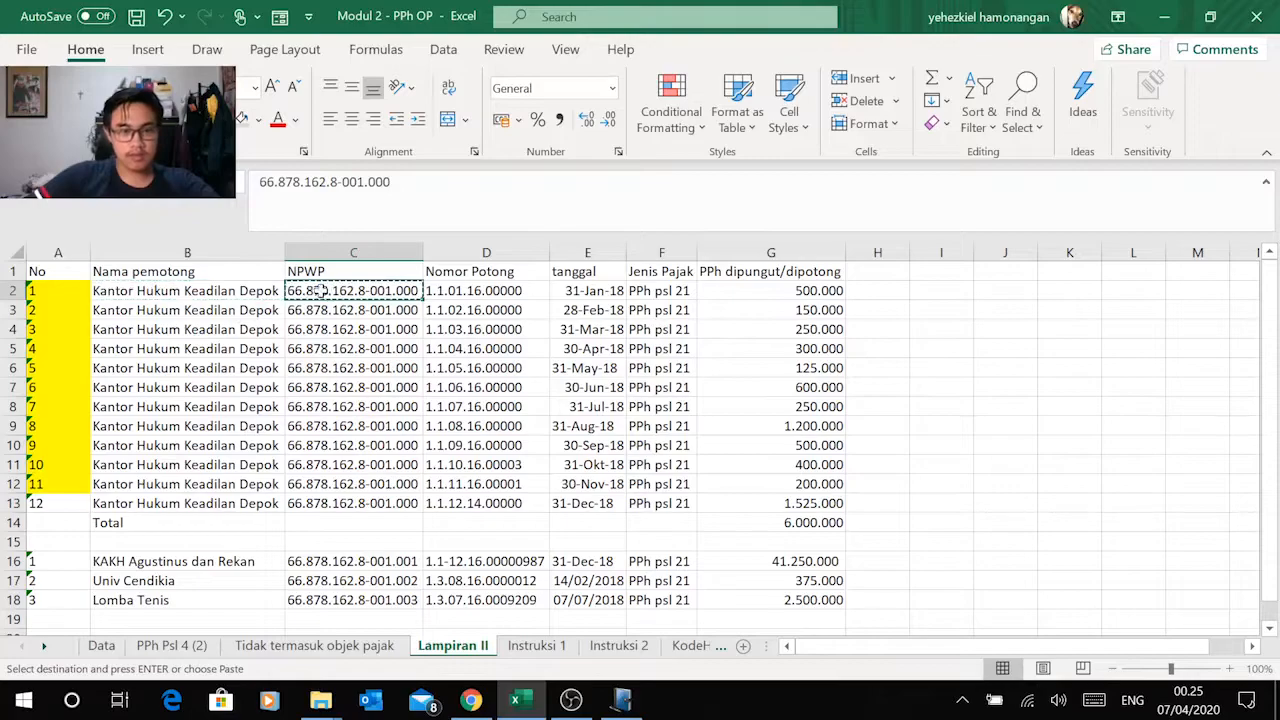
pyautogui.hotkey('alt', 'Tab')
pyautogui.rightClick(588, 322)
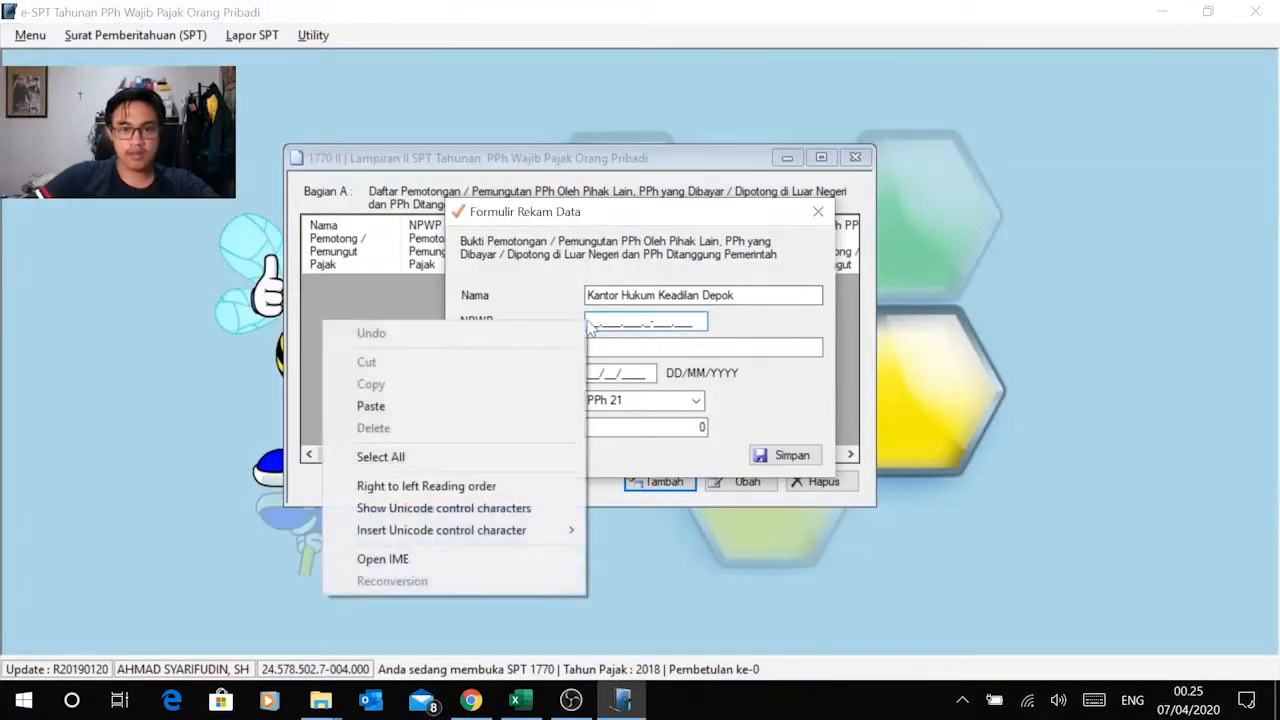
pyautogui.click(490, 405)
pyautogui.press('Tab')
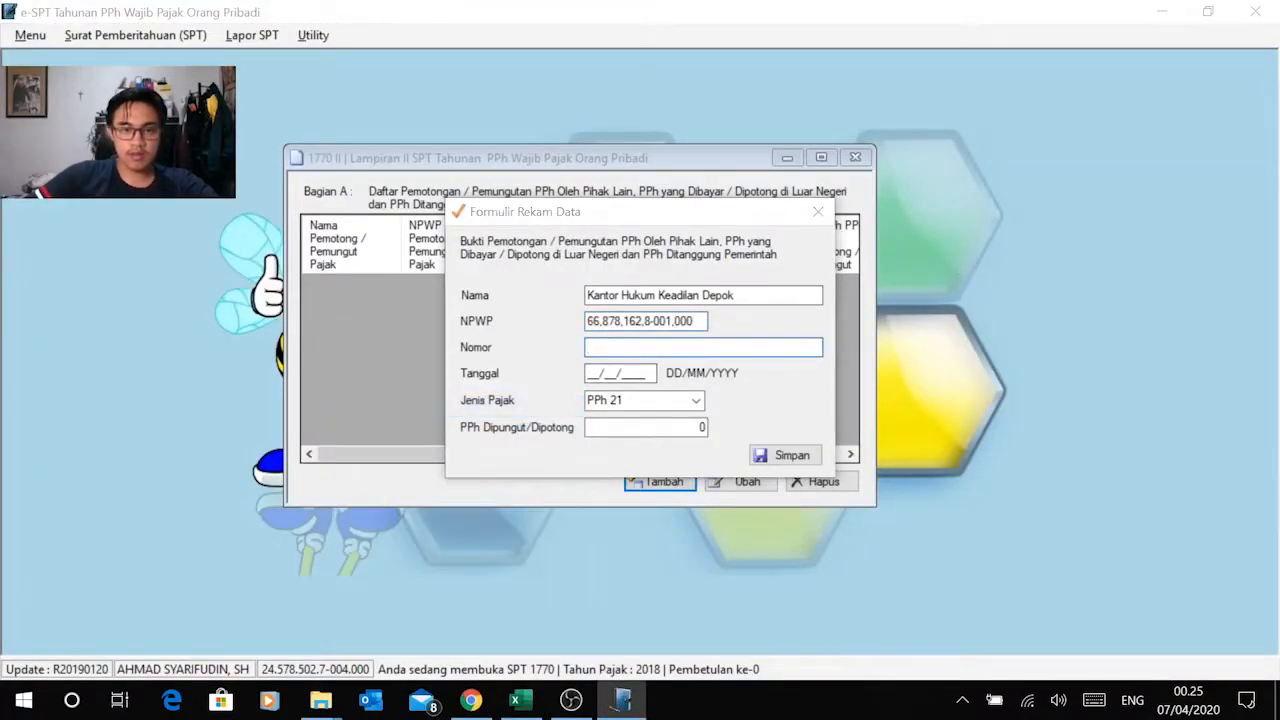
# Step: Copy the January slip number 1.1.01.16.00000 from Excel into the record's Nomor field
pyautogui.hotkey('alt', 'Tab')
pyautogui.click(476, 292)
pyautogui.hotkey('ctrl', 'c')
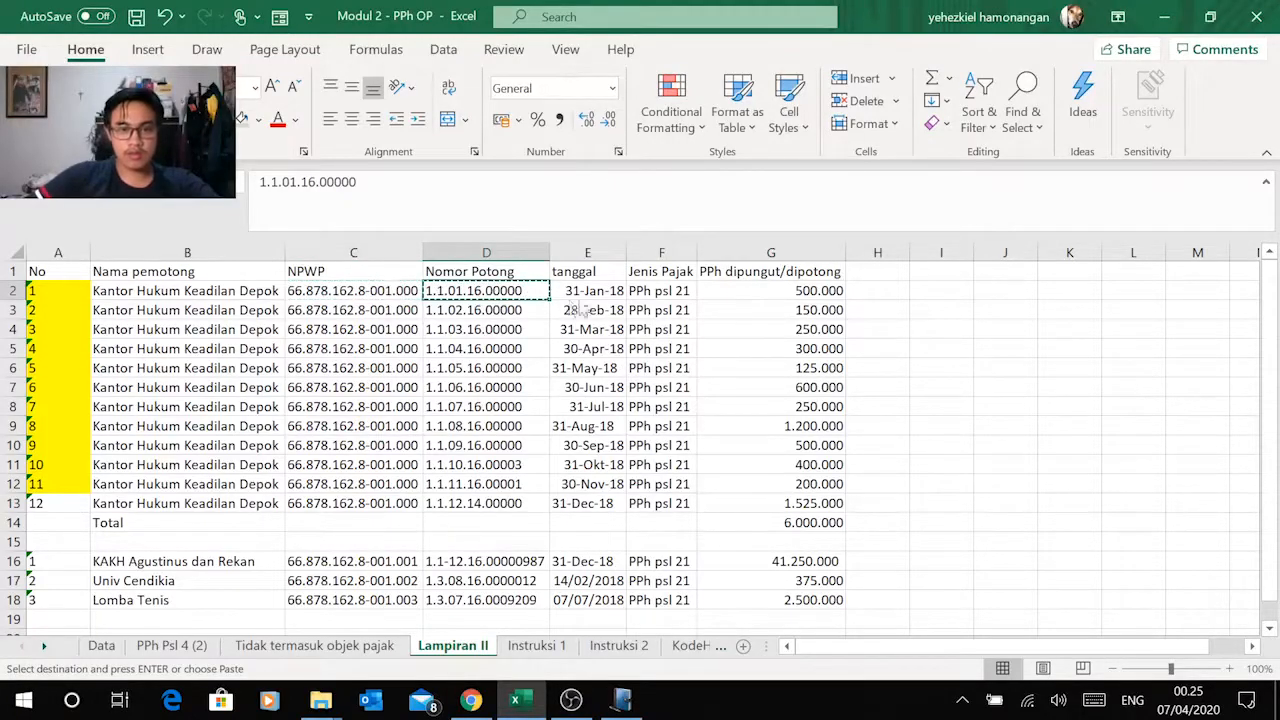
pyautogui.hotkey('alt', 'Tab')
pyautogui.hotkey('ctrl', 'v')
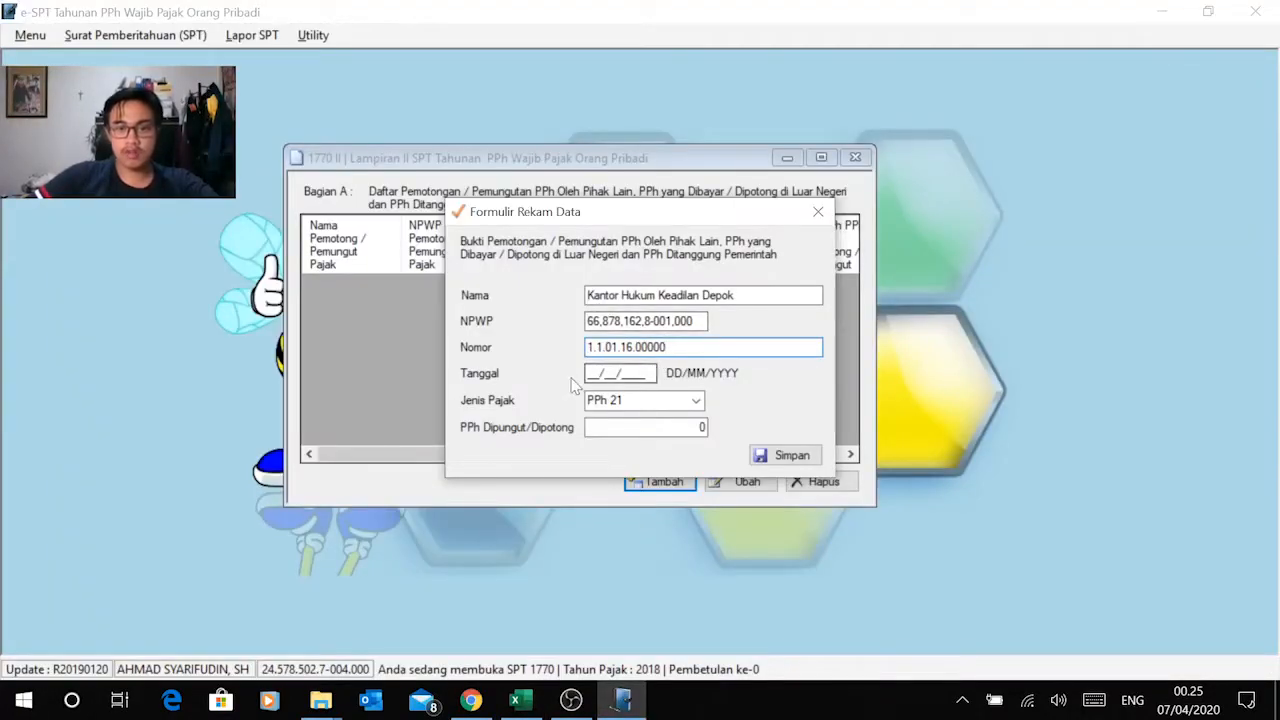
pyautogui.press('Tab')
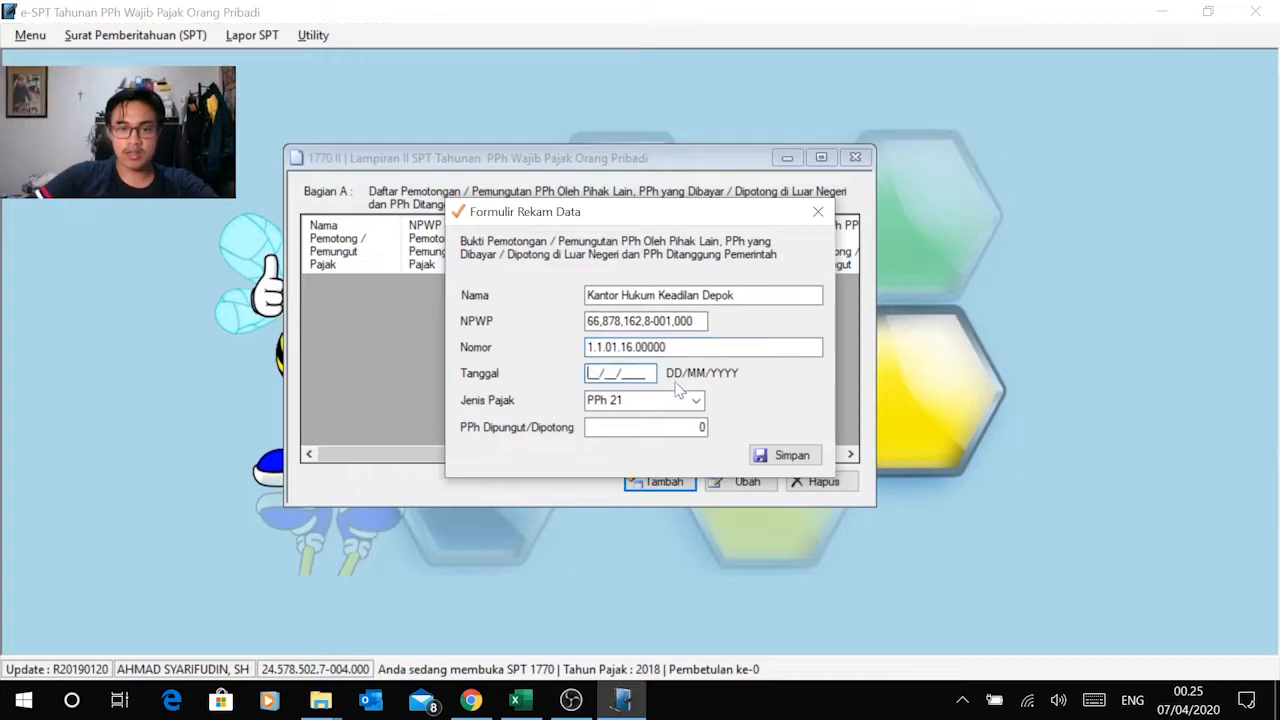
# Step: Check the January slip's date in Excel and set the record's Tanggal to 31/01/2018
pyautogui.hotkey('alt', 'Tab')
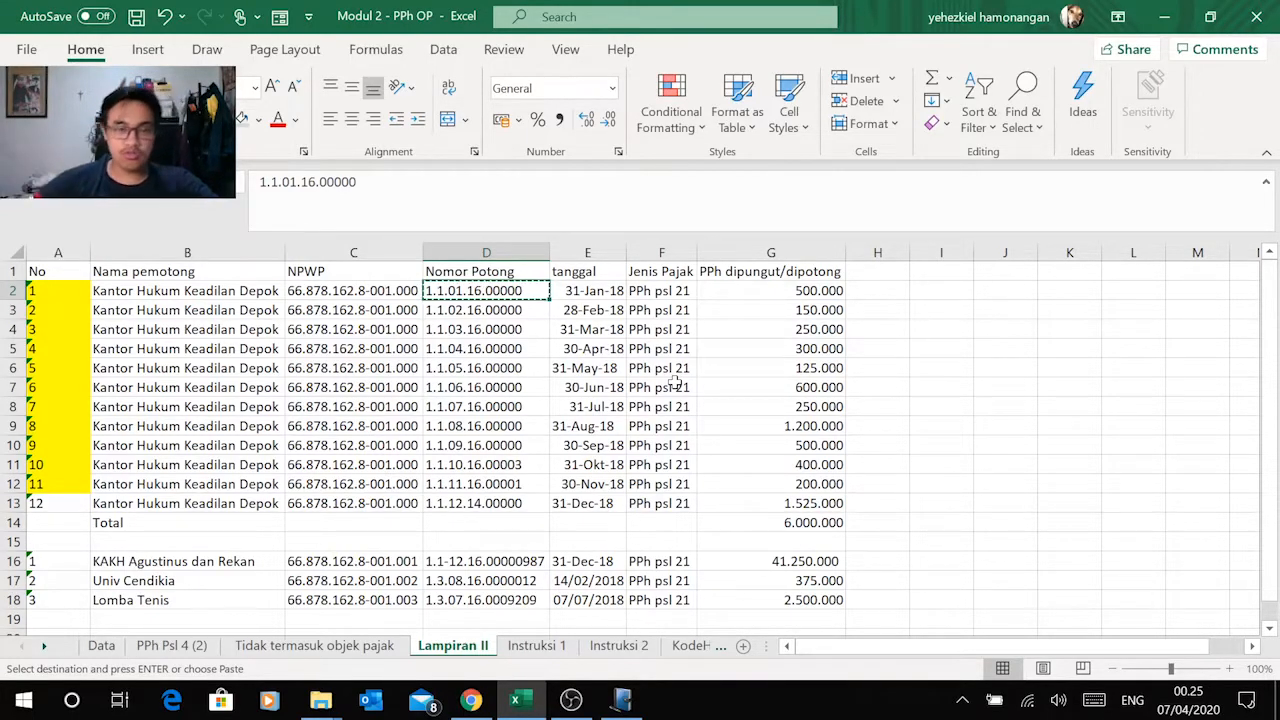
pyautogui.hotkey('alt', 'Tab')
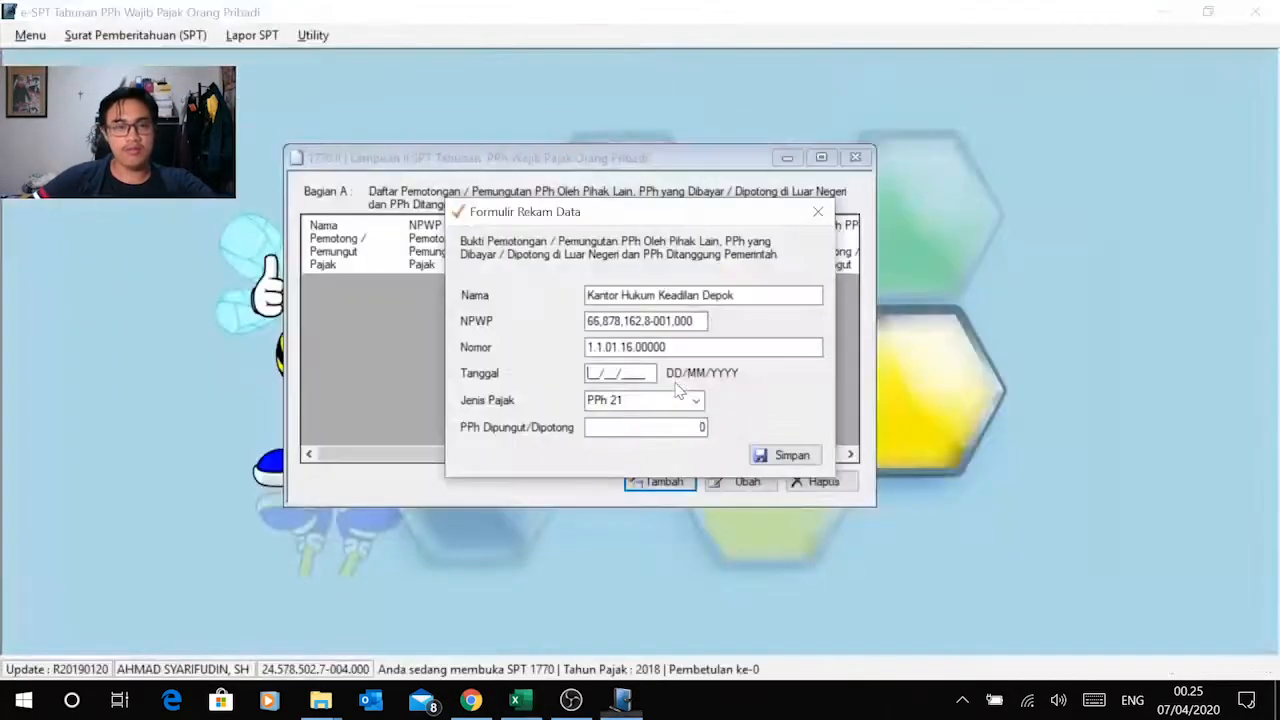
pyautogui.hotkey('alt', 'Tab')
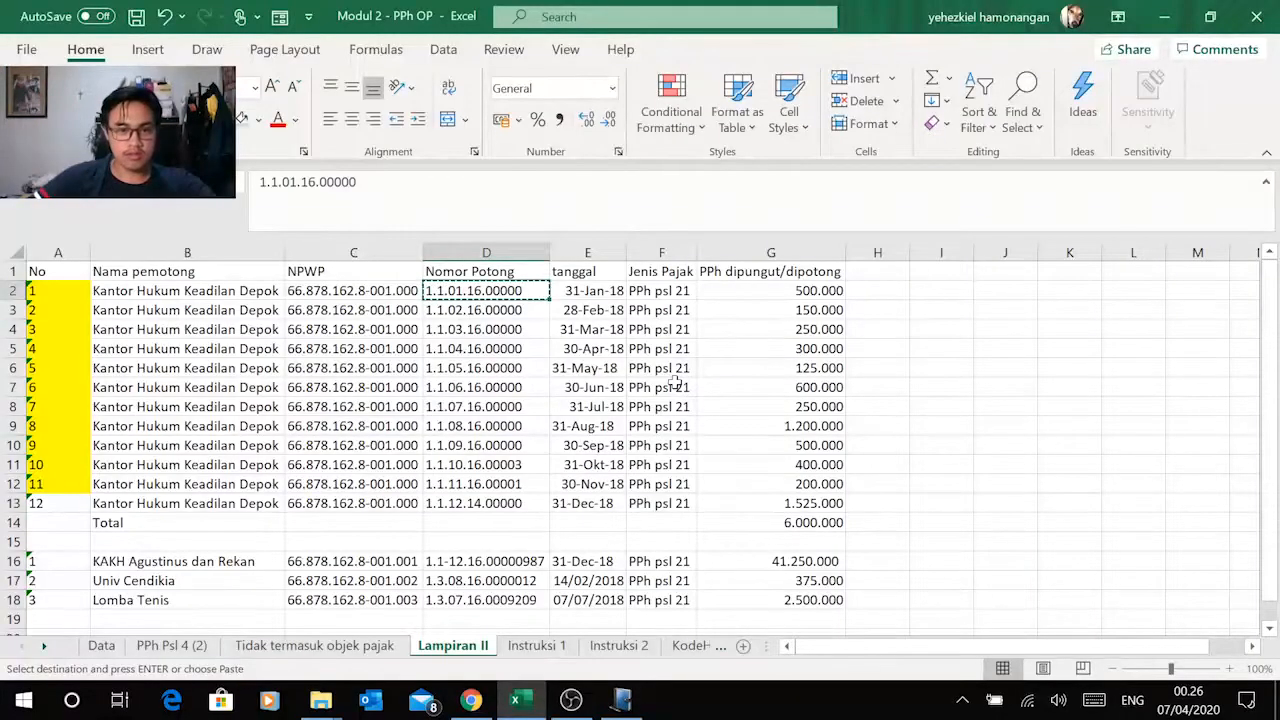
pyautogui.hotkey('alt', 'Tab')
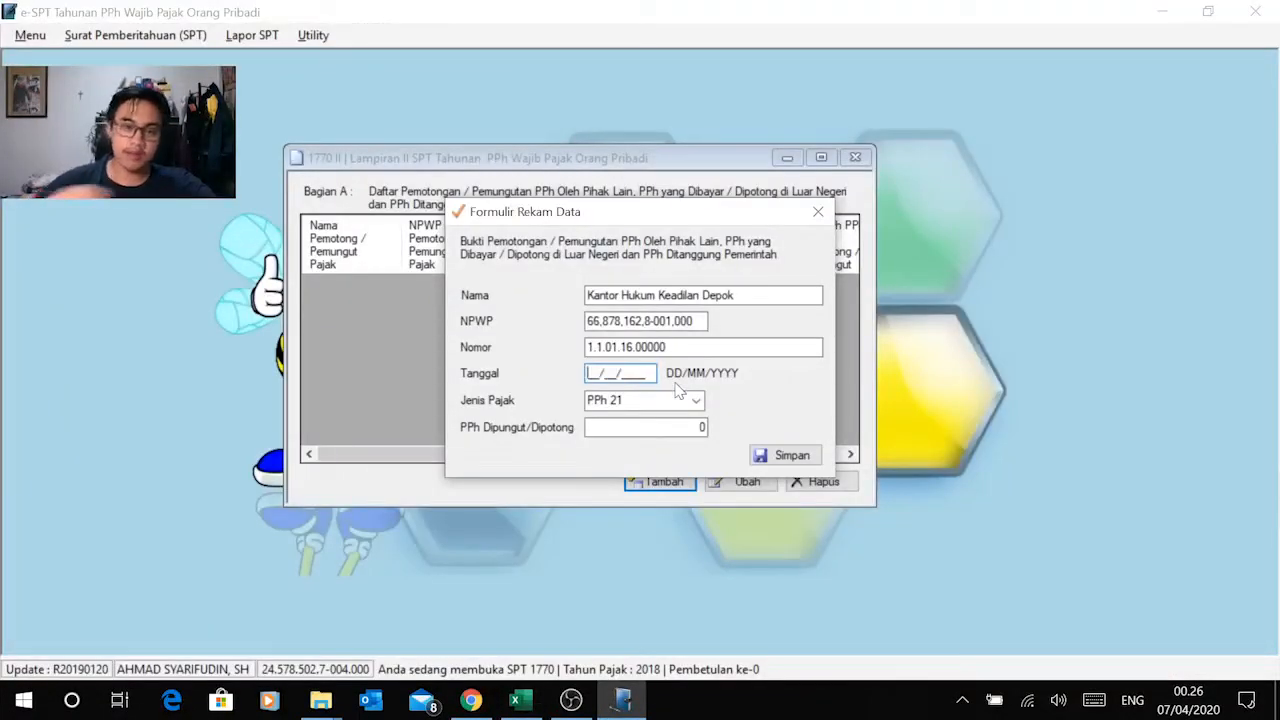
pyautogui.hotkey('alt', 'Tab')
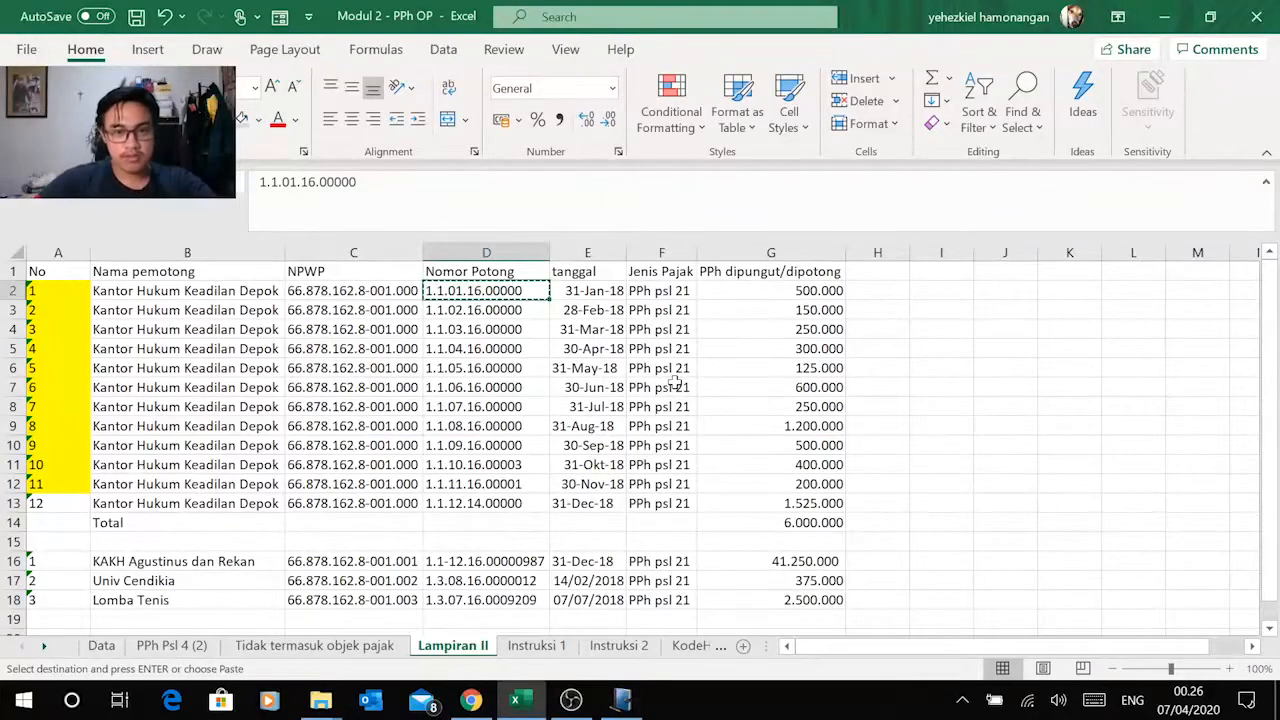
pyautogui.hotkey('alt', 'Tab')
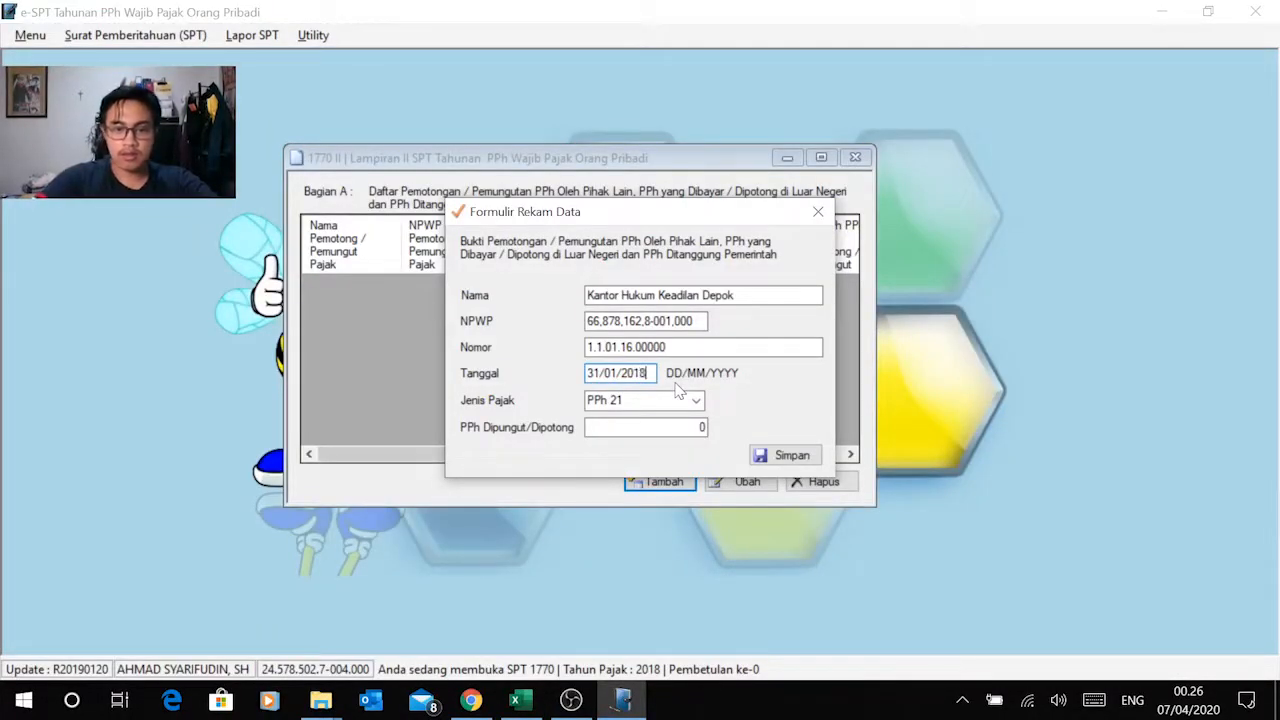
# Step: Copy the January amount of 500.000 from Excel into PPh Dipungut/Dipotong and save the record
pyautogui.hotkey('alt', 'Tab')
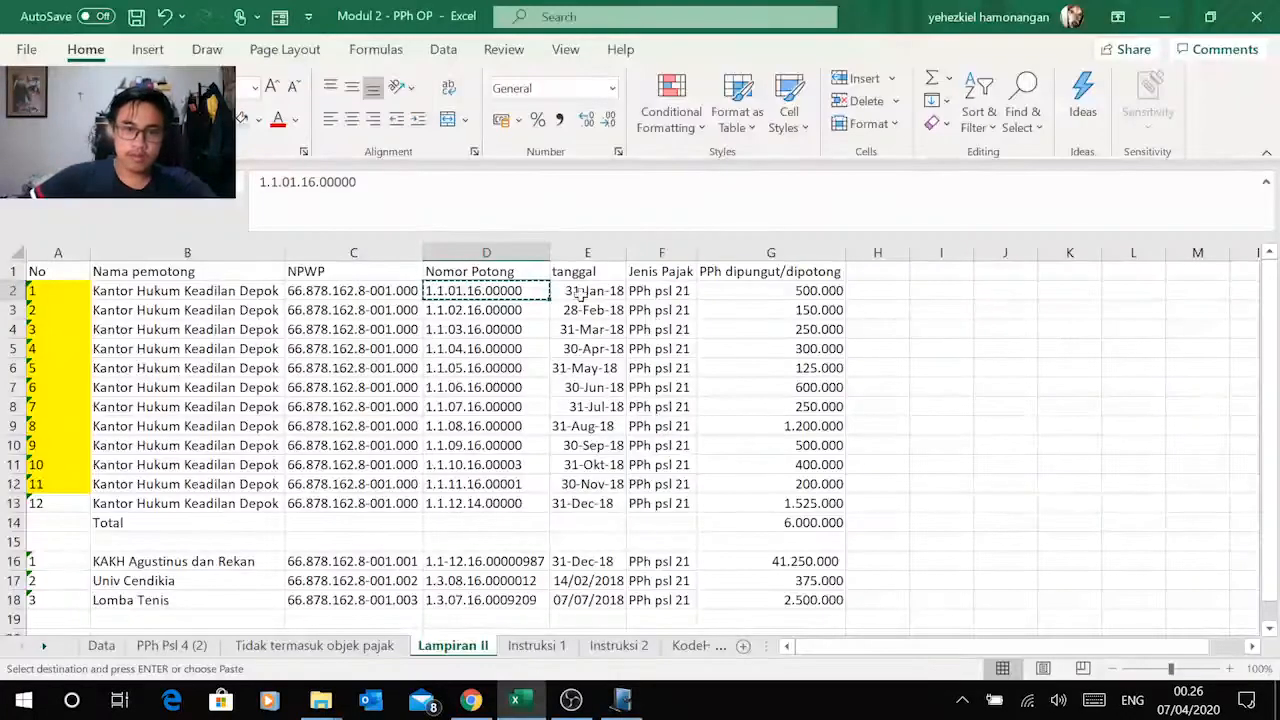
pyautogui.click(810, 289)
pyautogui.hotkey('ctrl', 'c')
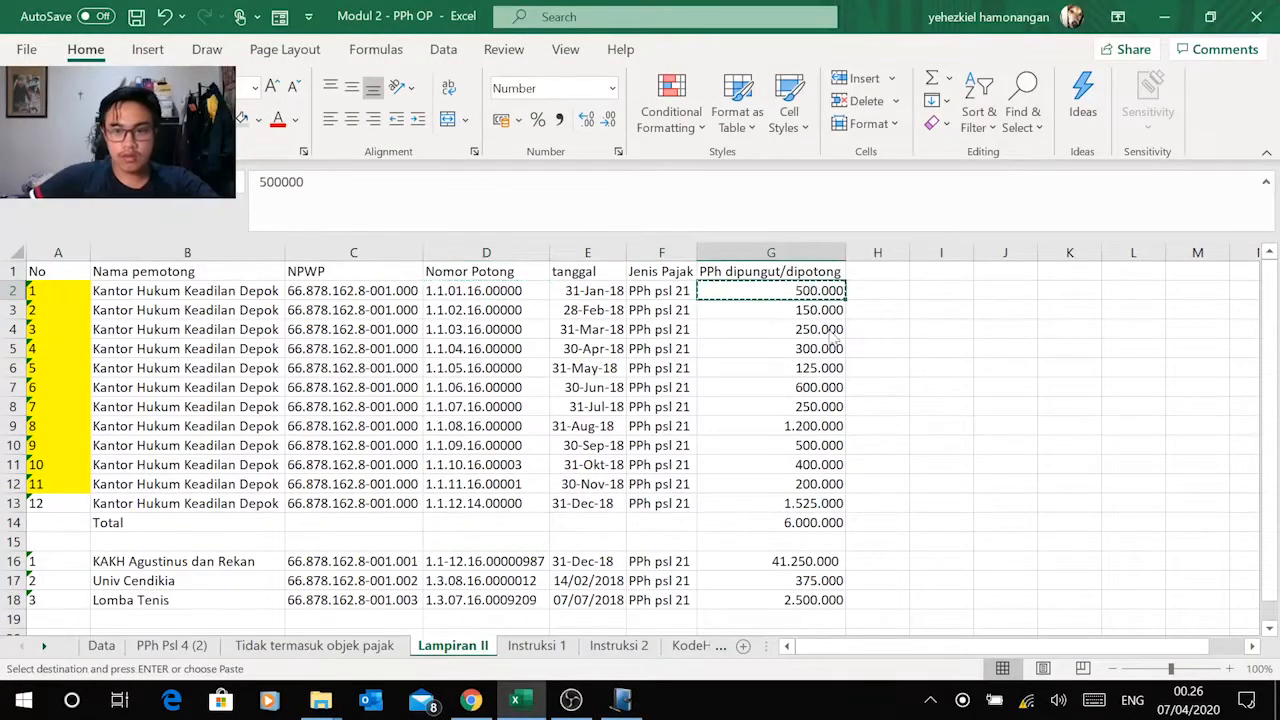
pyautogui.hotkey('alt', 'Tab')
pyautogui.click(702, 427)
pyautogui.rightClick(702, 427)
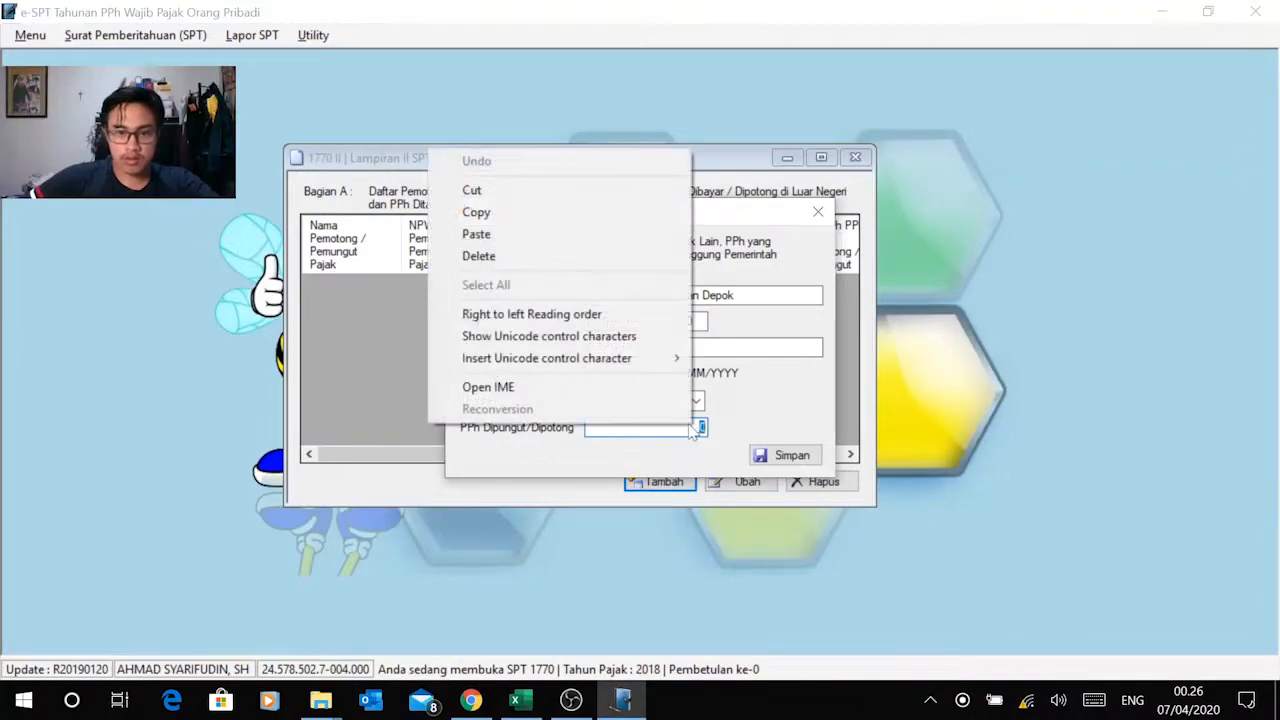
pyautogui.click(556, 240)
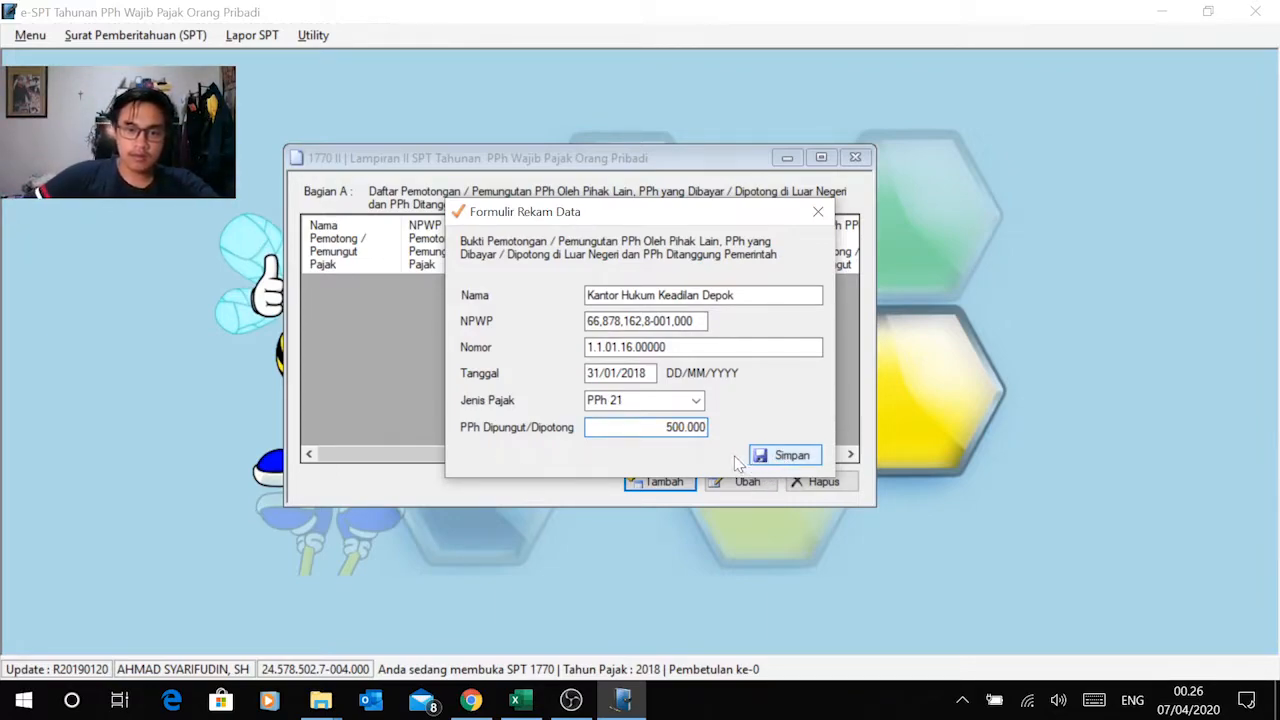
pyautogui.click(772, 452)
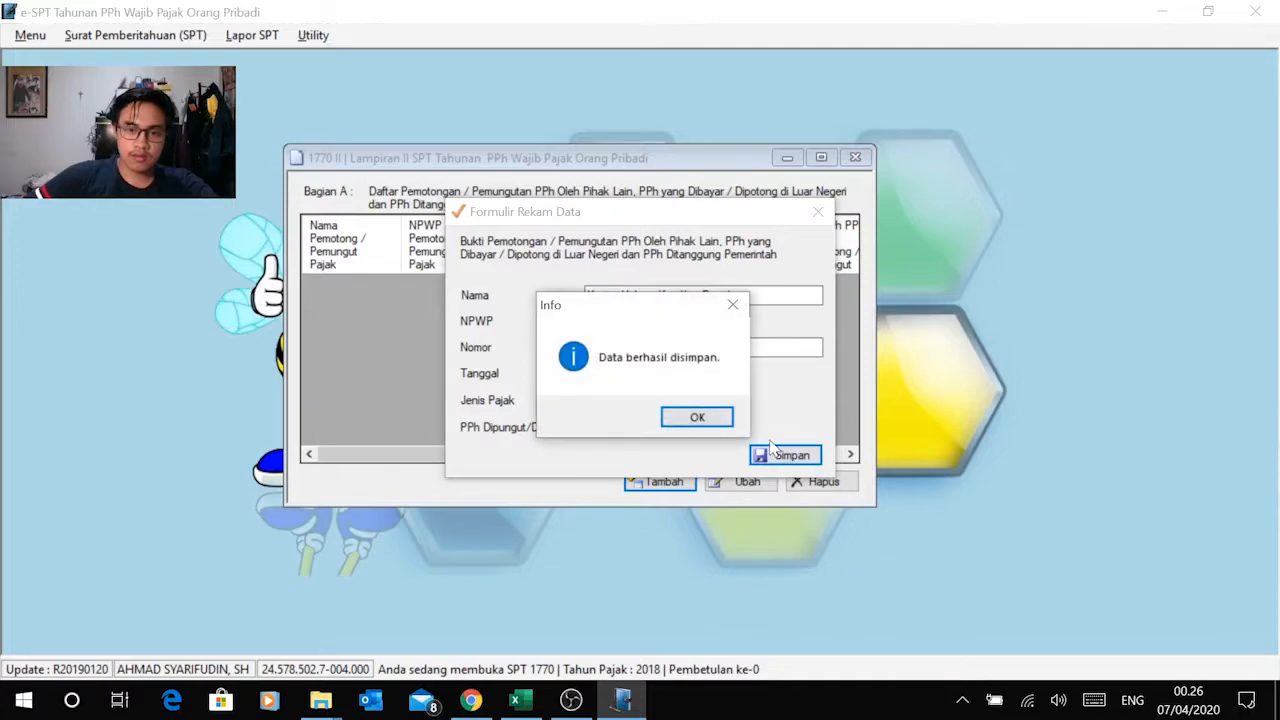
pyautogui.click(697, 418)
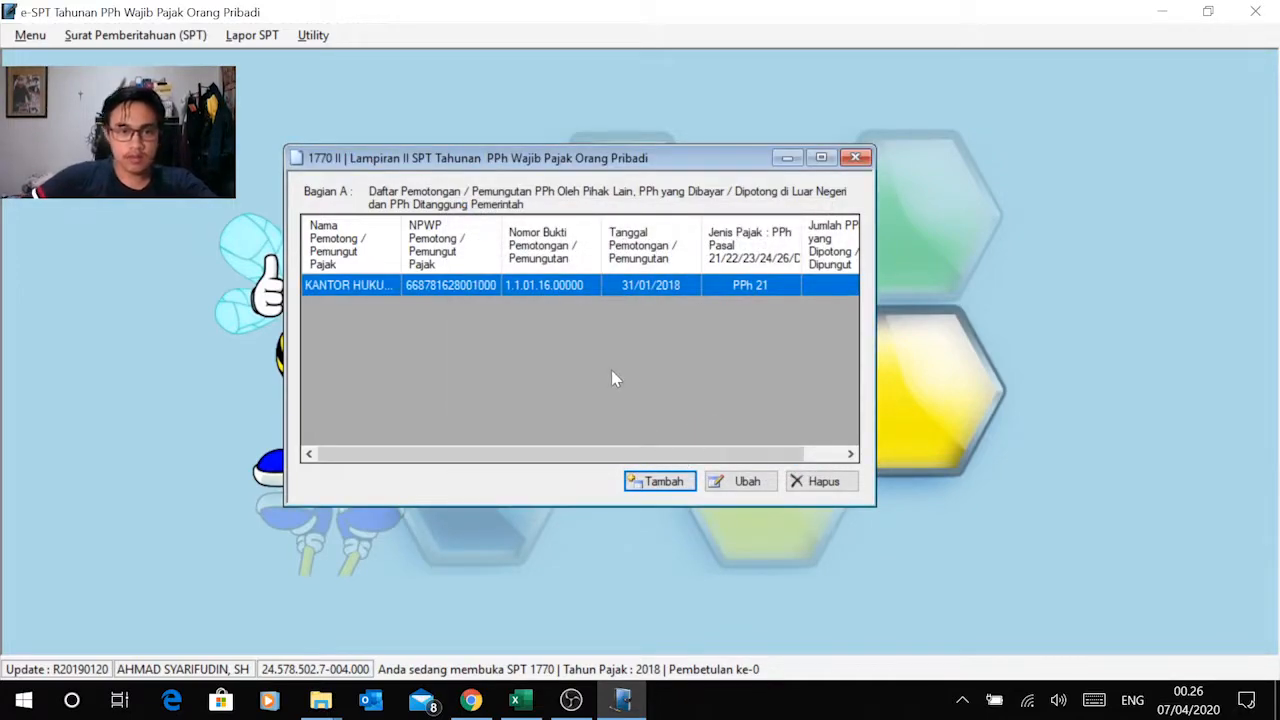
# Step: Add a new Bagian A record and copy the withholder name Kantor Hukum Keadilan Depok from Excel's February row into Nama
pyautogui.click(659, 479)
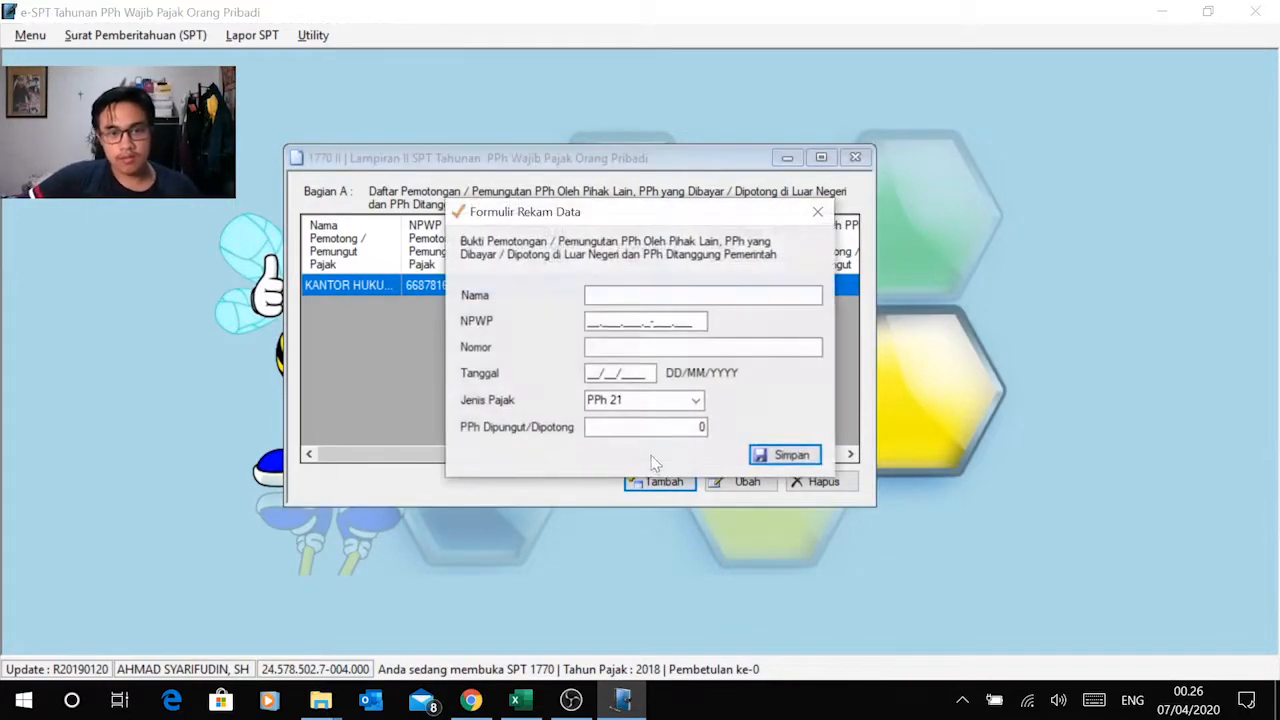
pyautogui.hotkey('alt', 'Tab')
pyautogui.click(204, 313)
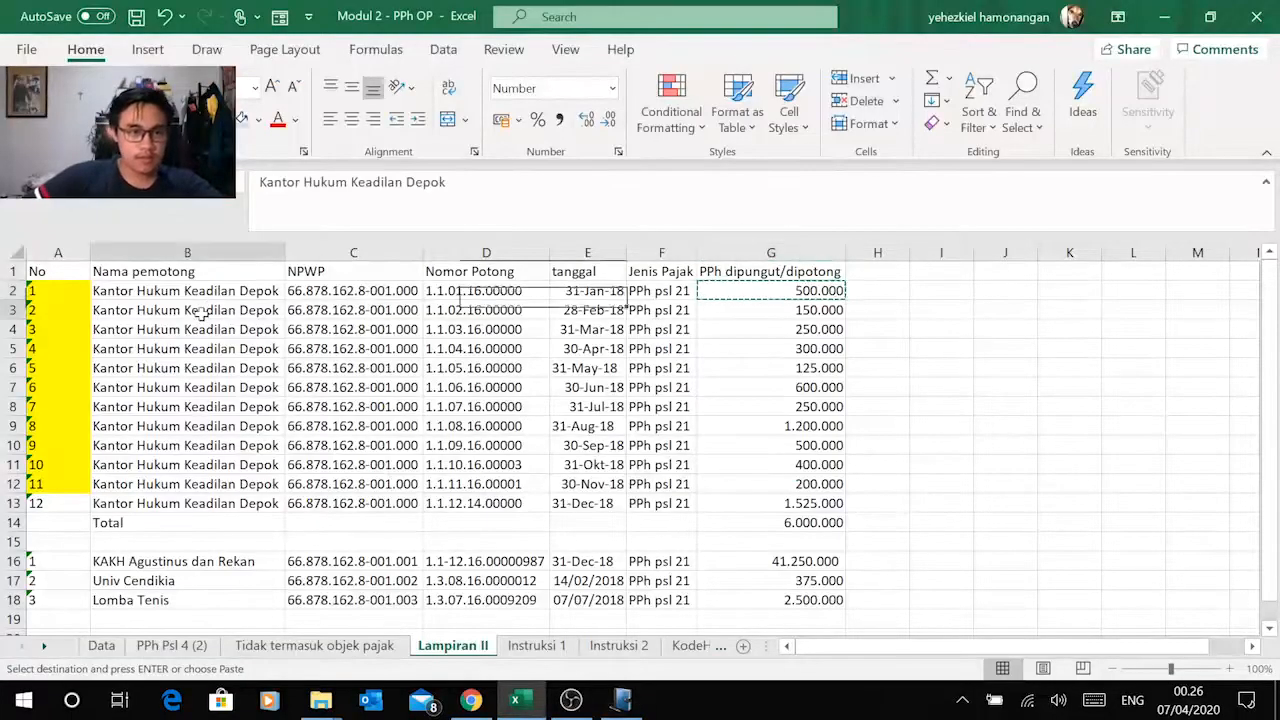
pyautogui.hotkey('ctrl', 'c')
pyautogui.hotkey('alt', 'Tab')
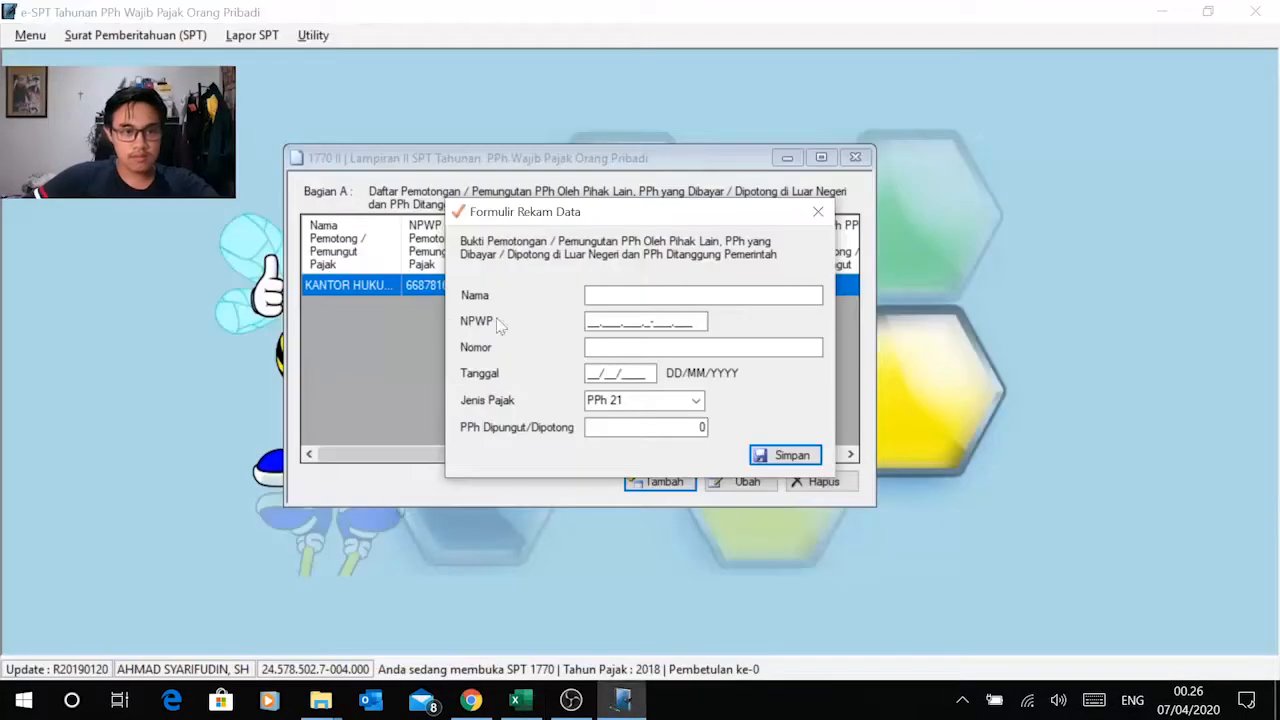
pyautogui.hotkey('ctrl', 'v')
pyautogui.press('Tab')
# Step: Copy the withholder's NPWP from the February row in Excel into the record's NPWP field
pyautogui.hotkey('alt', 'Tab')
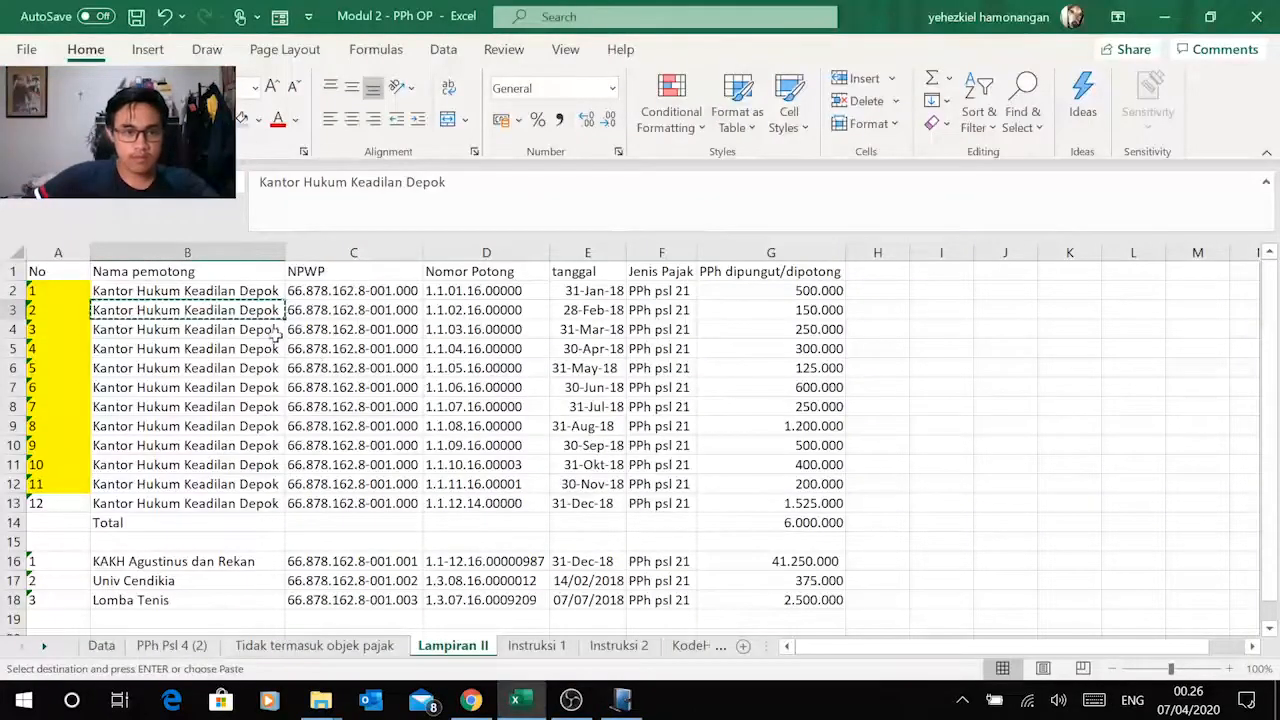
pyautogui.click(342, 313)
pyautogui.hotkey('ctrl', 'c')
pyautogui.hotkey('alt', 'Tab')
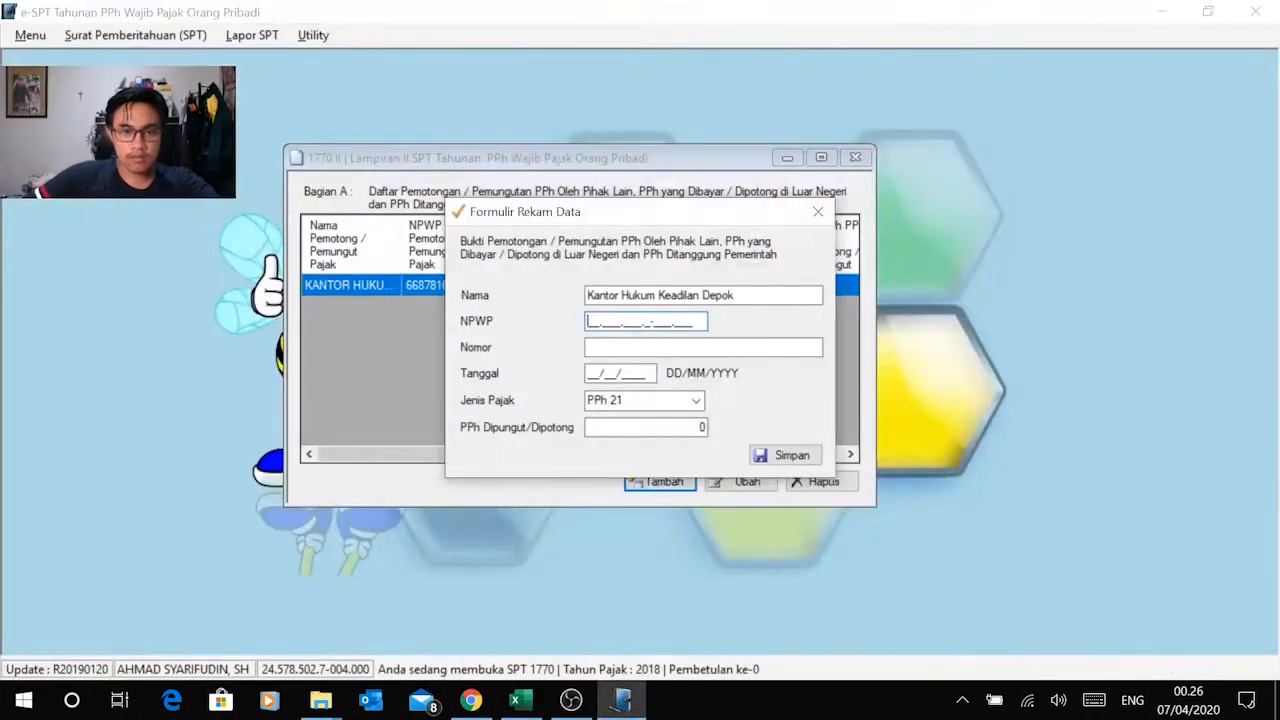
pyautogui.rightClick(587, 329)
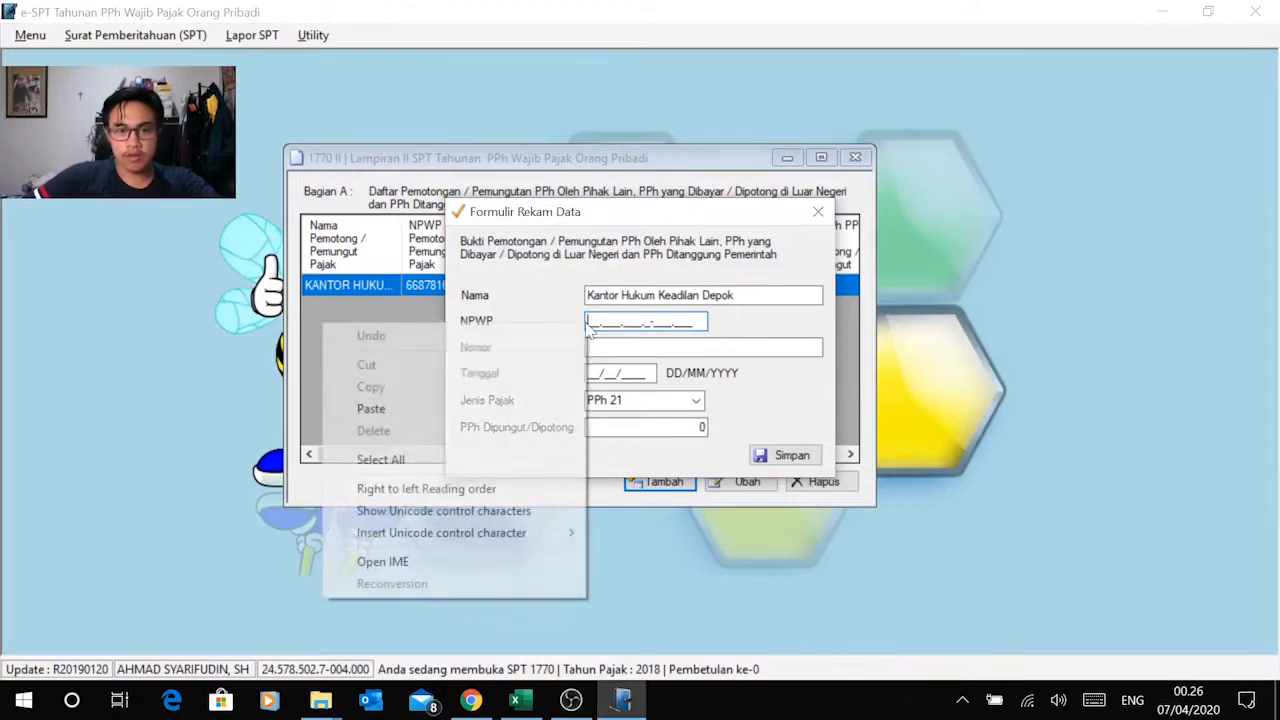
pyautogui.click(522, 410)
pyautogui.press('Tab')
# Step: Copy the February slip number 1.1.02.16.00000 from Excel into the record's Nomor field
pyautogui.hotkey('alt', 'Tab')
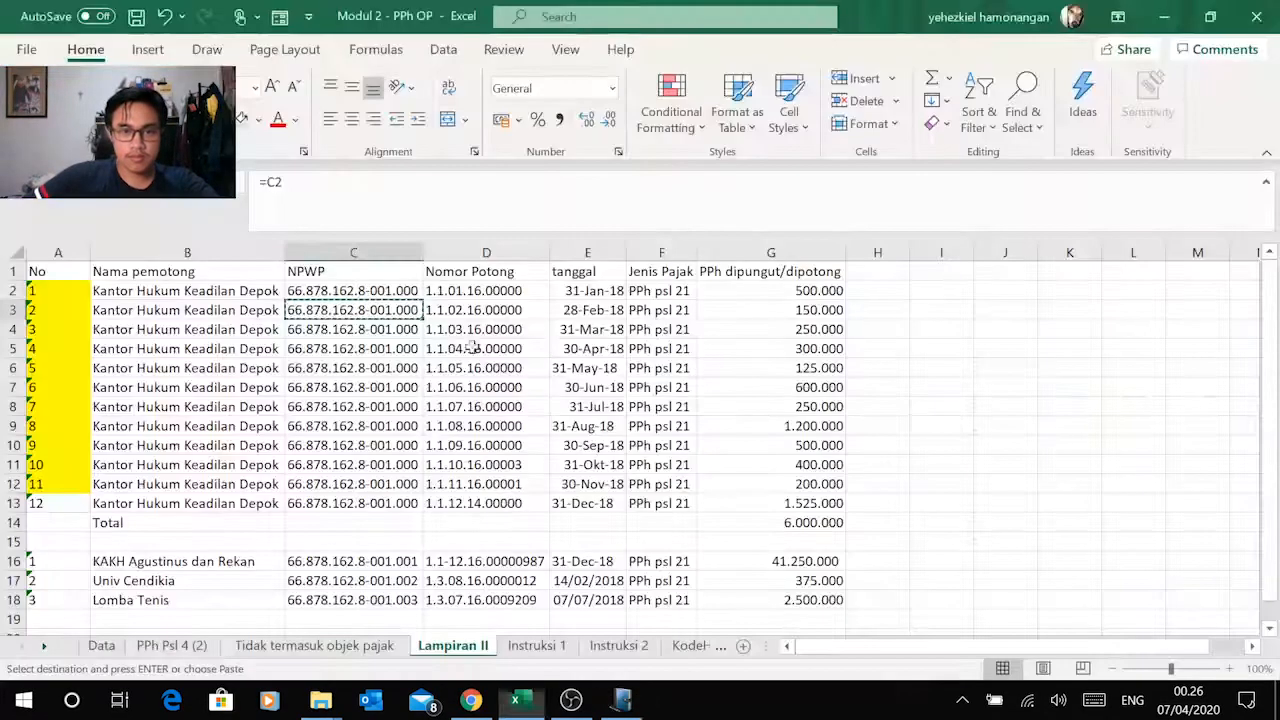
pyautogui.click(530, 310)
pyautogui.hotkey('ctrl', 'c')
pyautogui.hotkey('alt', 'Tab')
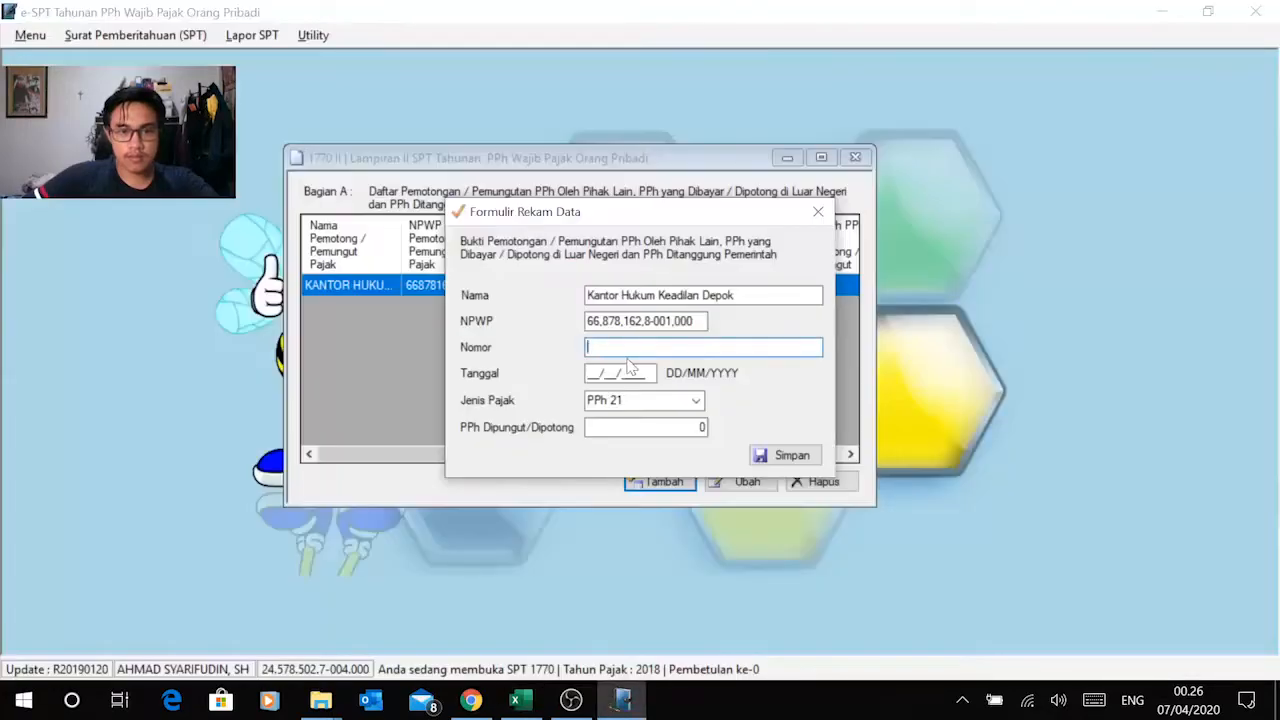
pyautogui.hotkey('ctrl', 'v')
# Step: Check the February slip's date in Excel and set the record's Tanggal to 28/02/2018
pyautogui.click(592, 375)
pyautogui.hotkey('alt', 'Tab')
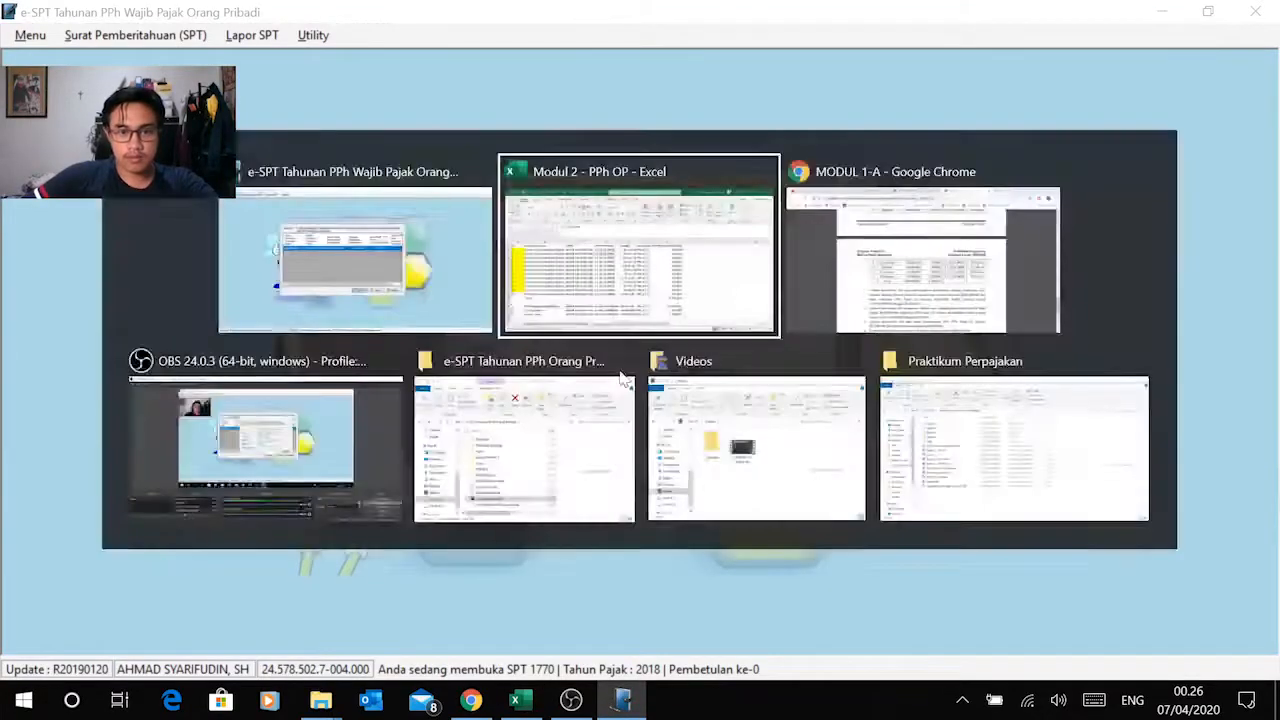
pyautogui.hotkey('alt', 'Tab')
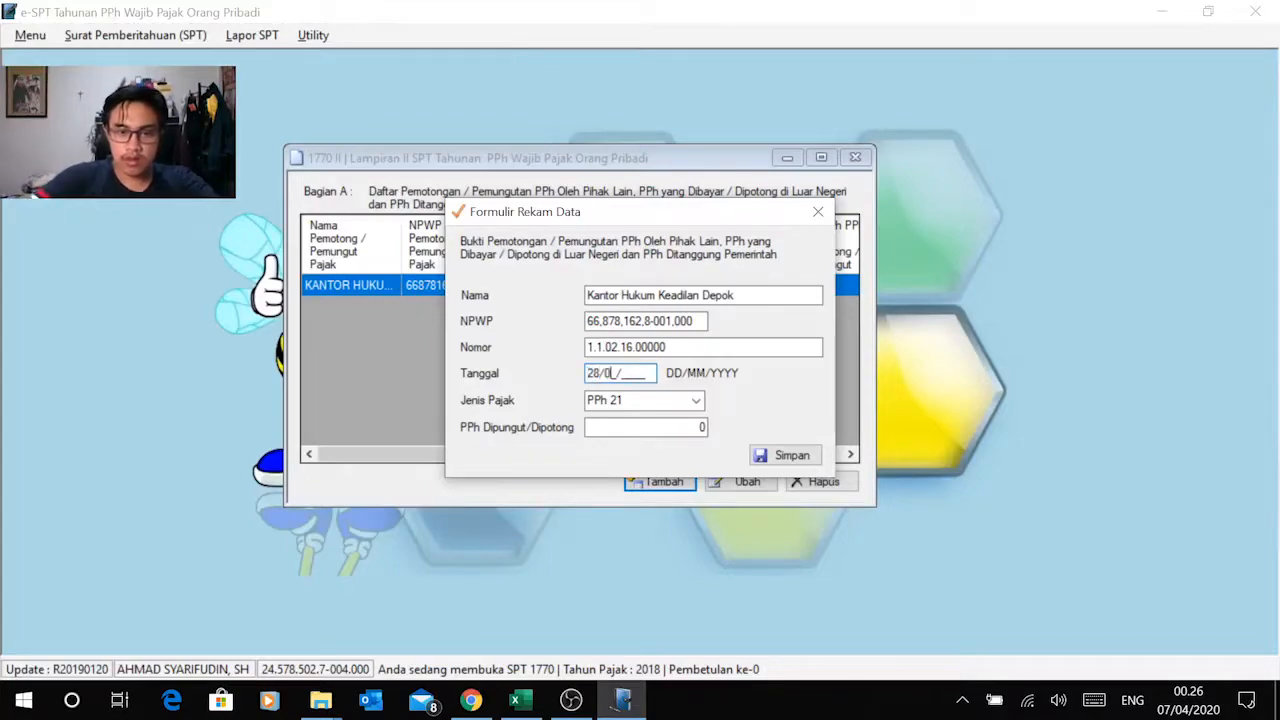
pyautogui.press('Tab')
pyautogui.press('Tab')
# Step: Copy the February amount of 150.000 from Excel into PPh Dipungut/Dipotong and save the record
pyautogui.hotkey('alt', 'Tab')
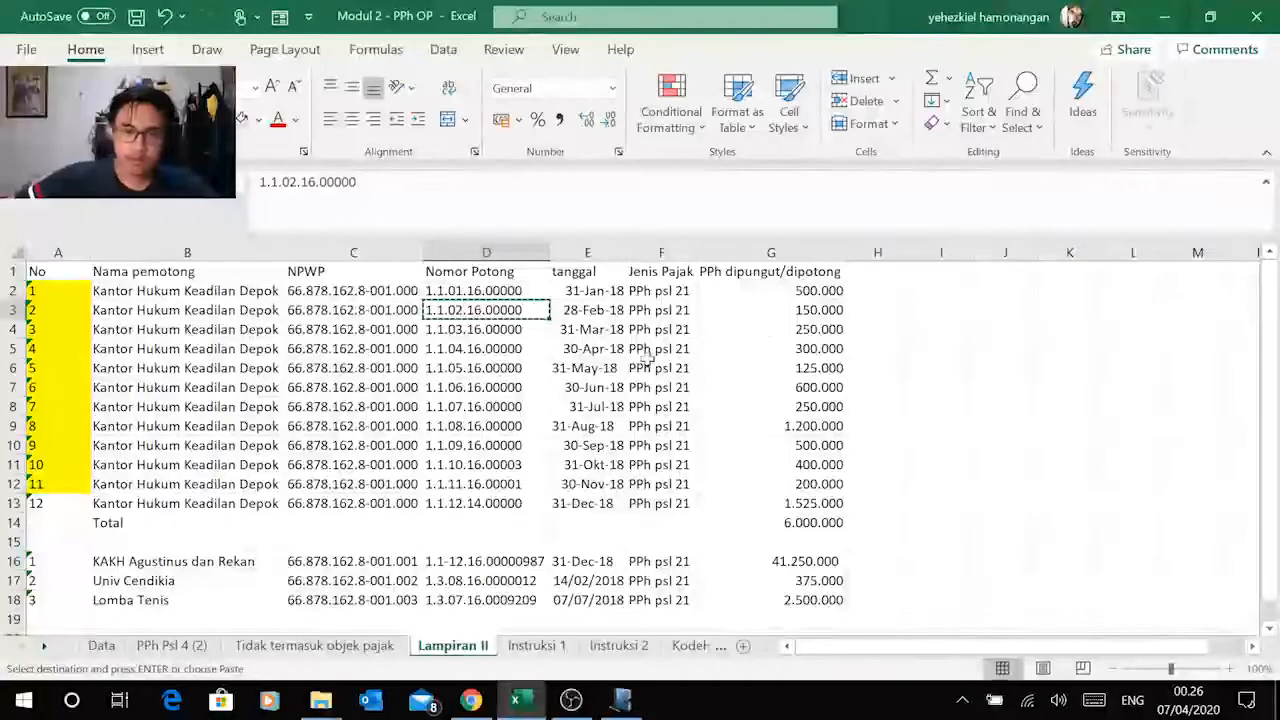
pyautogui.click(810, 311)
pyautogui.hotkey('ctrl', 'c')
pyautogui.hotkey('alt', 'Tab')
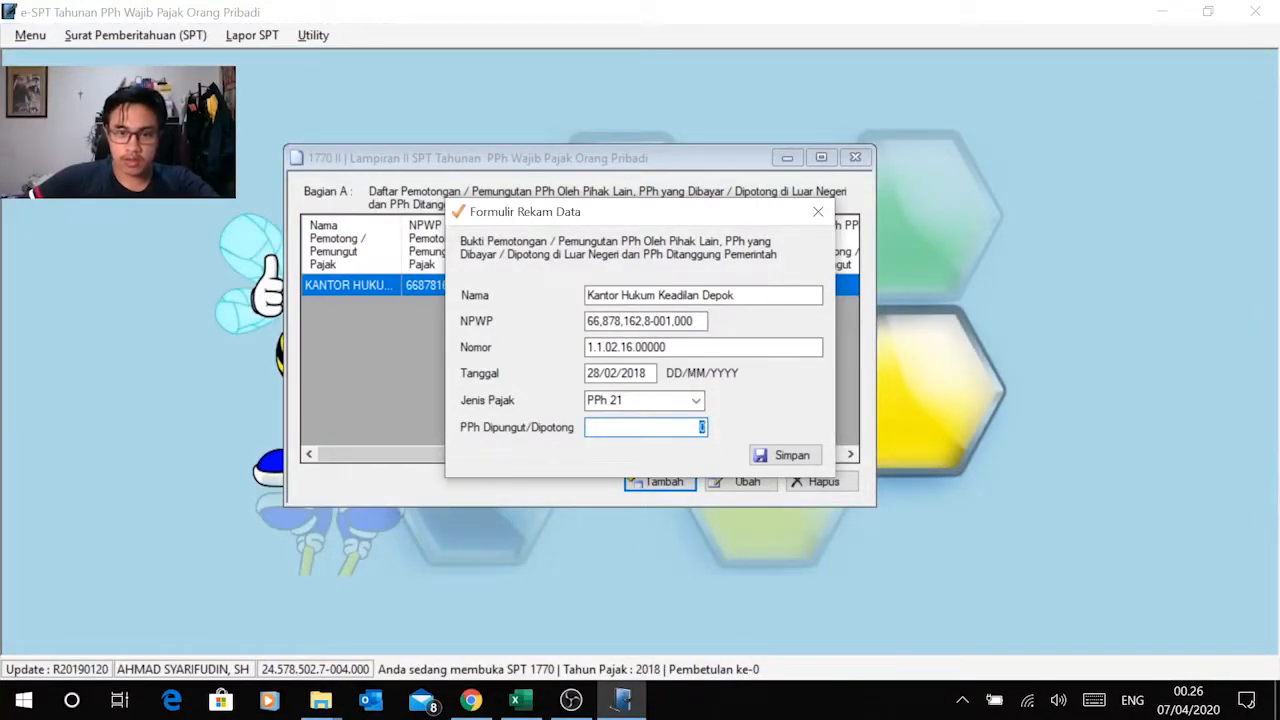
pyautogui.rightClick(700, 428)
pyautogui.click(551, 234)
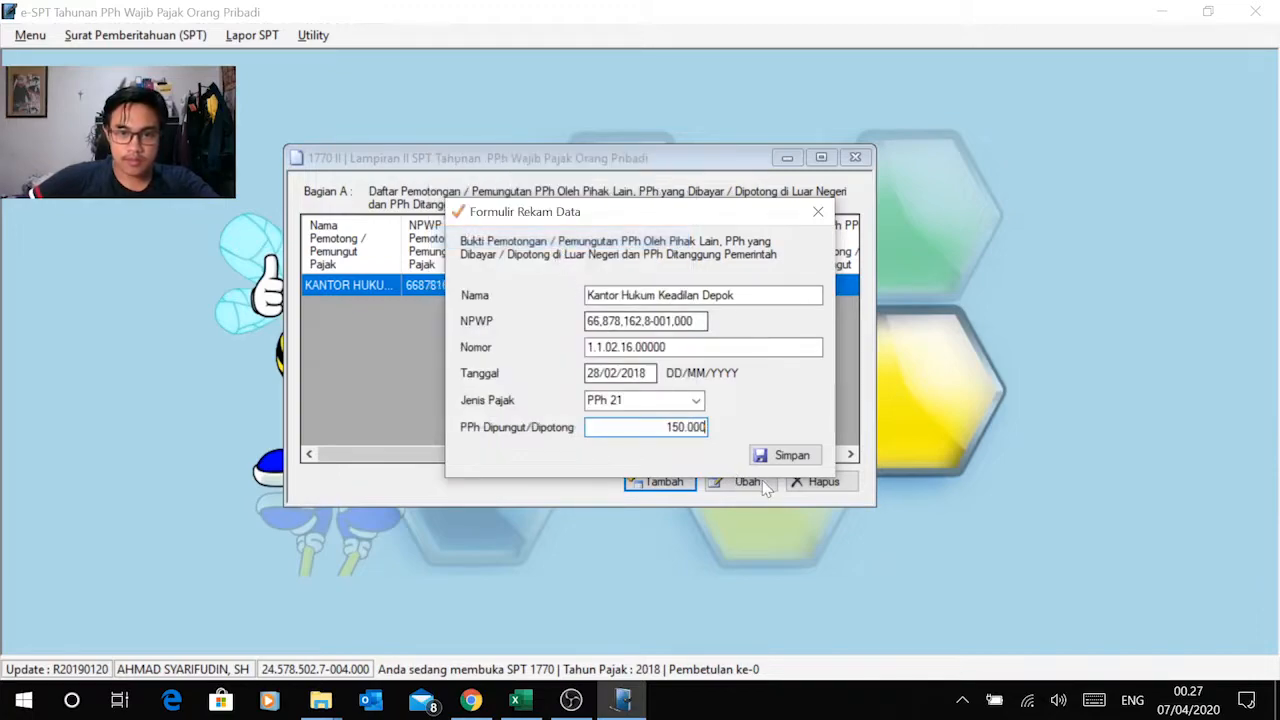
pyautogui.click(780, 455)
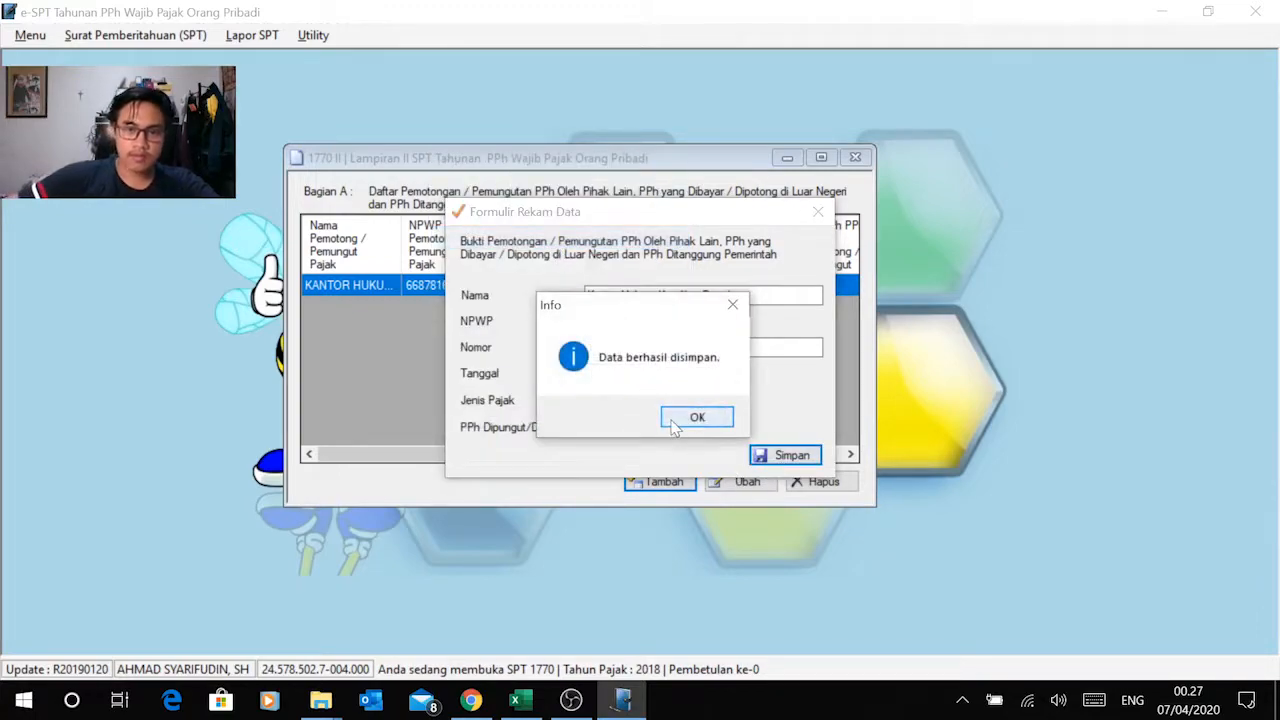
pyautogui.click(674, 424)
# Step: Add another Bagian A record and copy the withholder name Kantor Hukum Keadilan Depok from Excel's March row into Nama
pyautogui.click(660, 482)
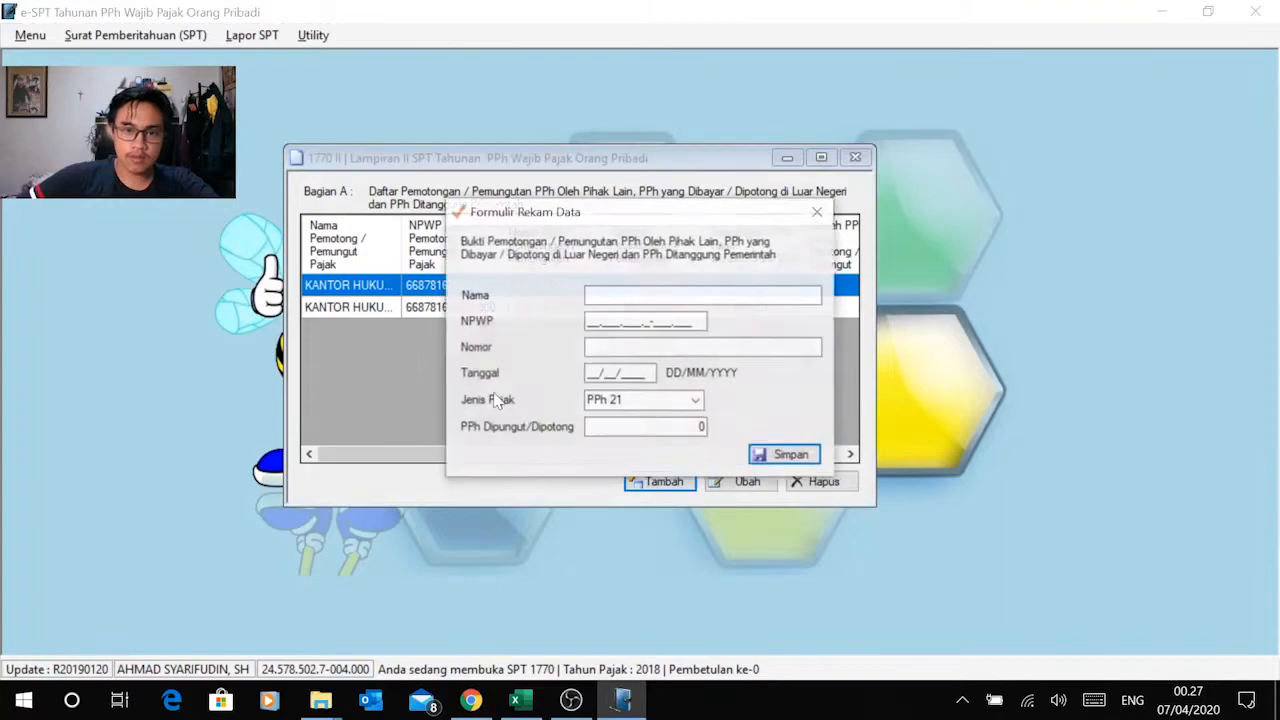
pyautogui.hotkey('alt', 'Tab')
pyautogui.click(126, 329)
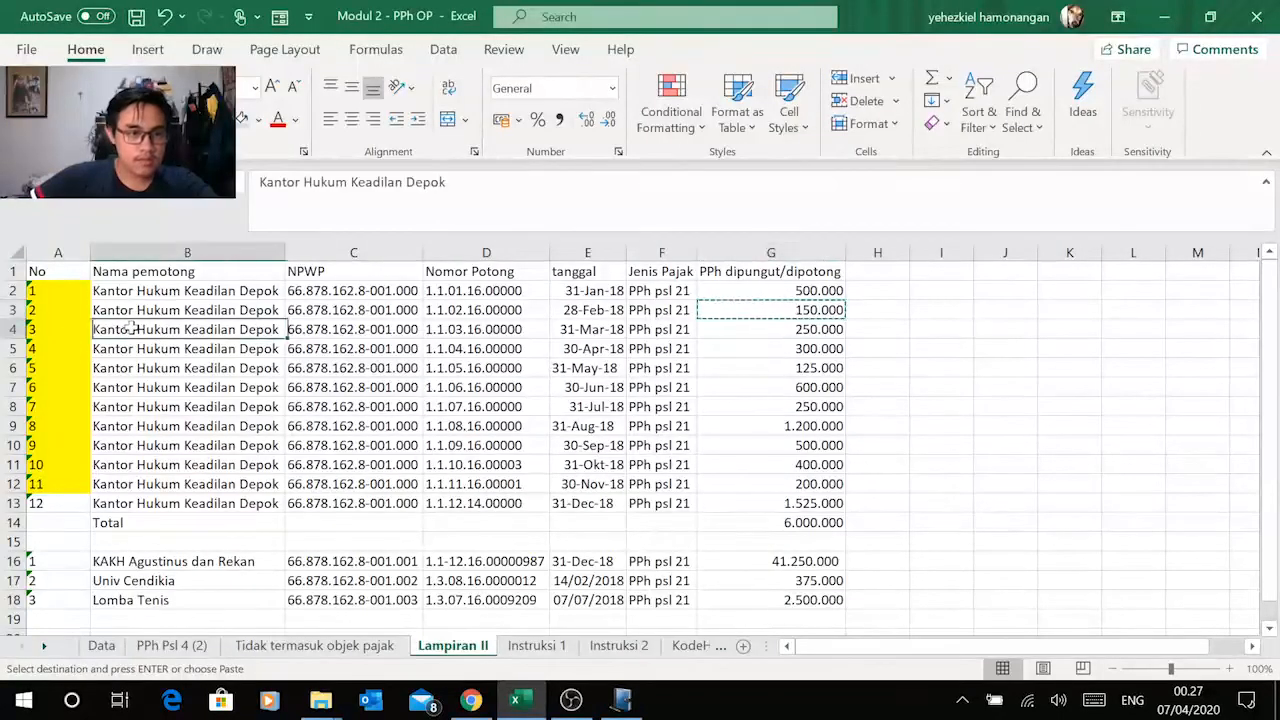
pyautogui.hotkey('ctrl', 'c')
pyautogui.hotkey('alt', 'Tab')
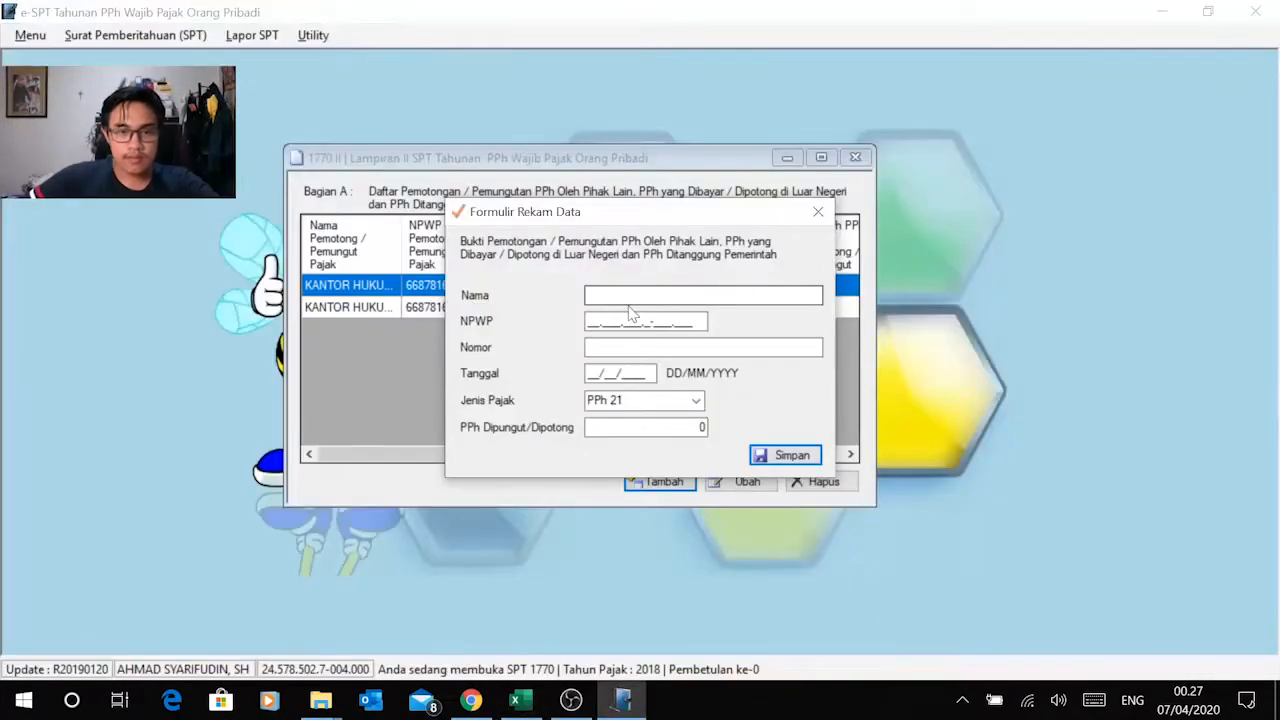
pyautogui.click(615, 296)
pyautogui.hotkey('ctrl', 'v')
# Step: Copy the withholder's NPWP from the March row in Excel into the record's NPWP field
pyautogui.click(620, 318)
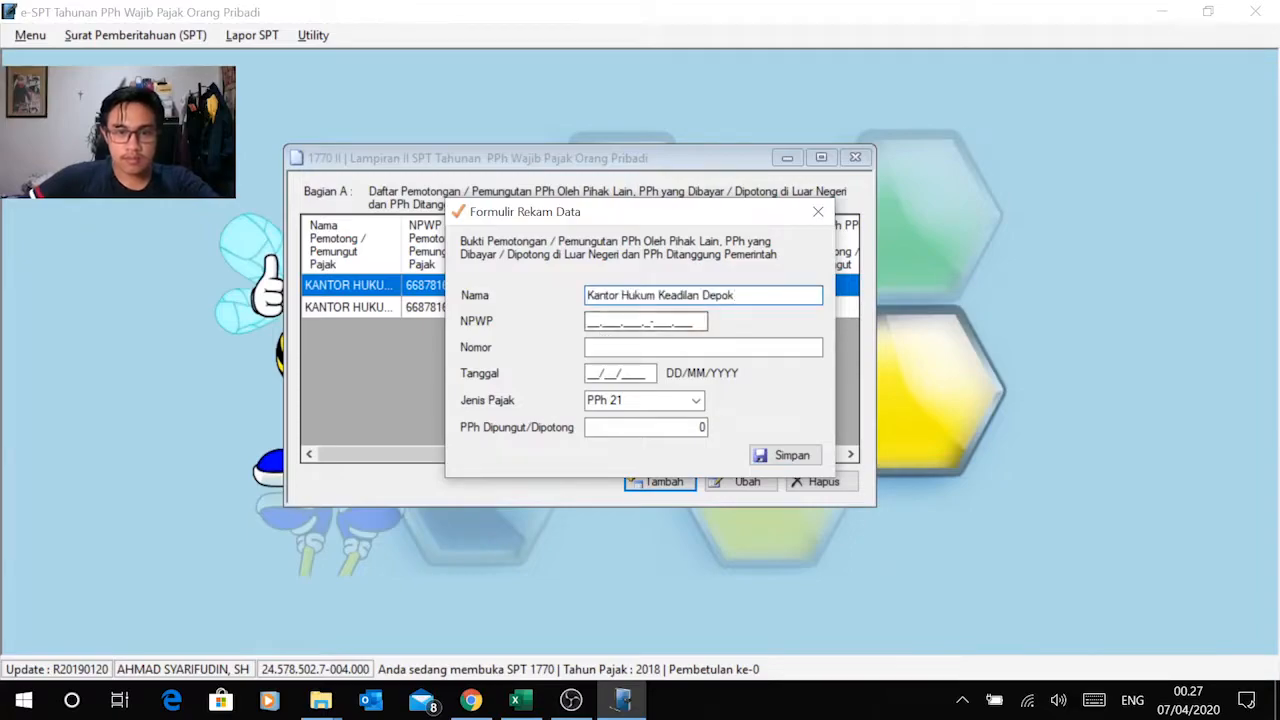
pyautogui.hotkey('alt', 'Tab')
pyautogui.click(330, 337)
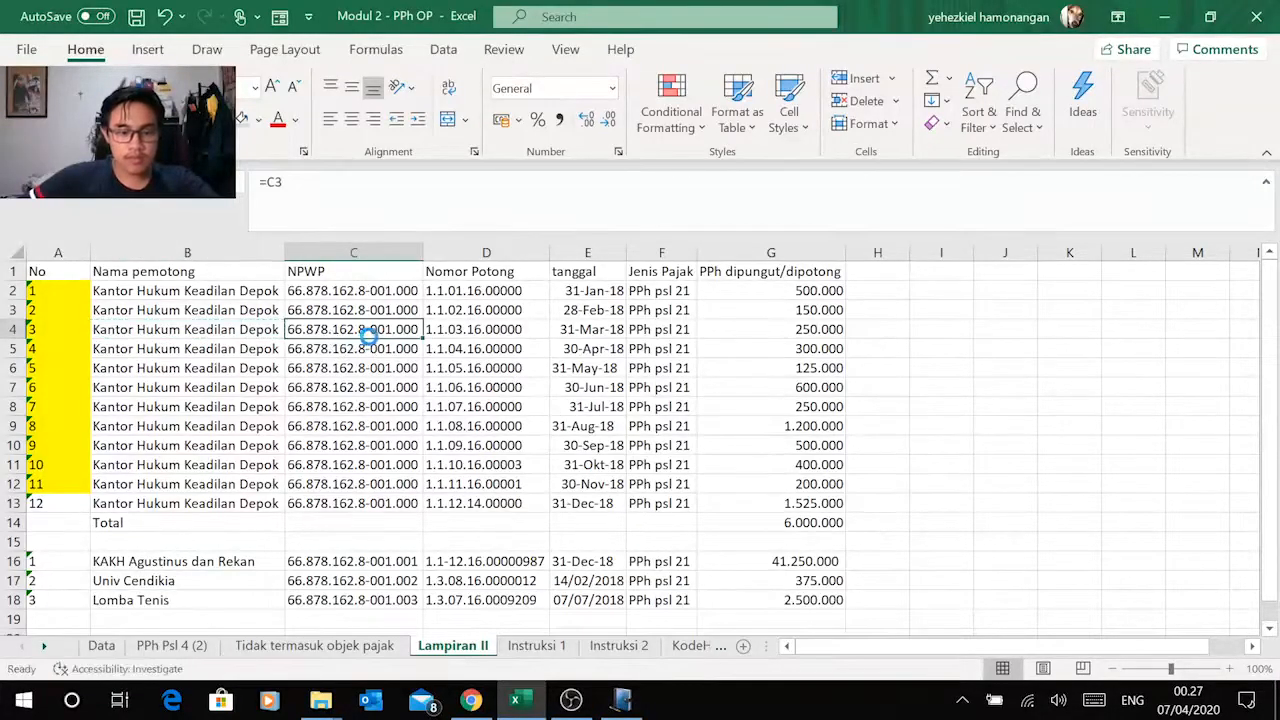
pyautogui.hotkey('ctrl', 'c')
pyautogui.hotkey('alt', 'Tab')
pyautogui.rightClick(598, 321)
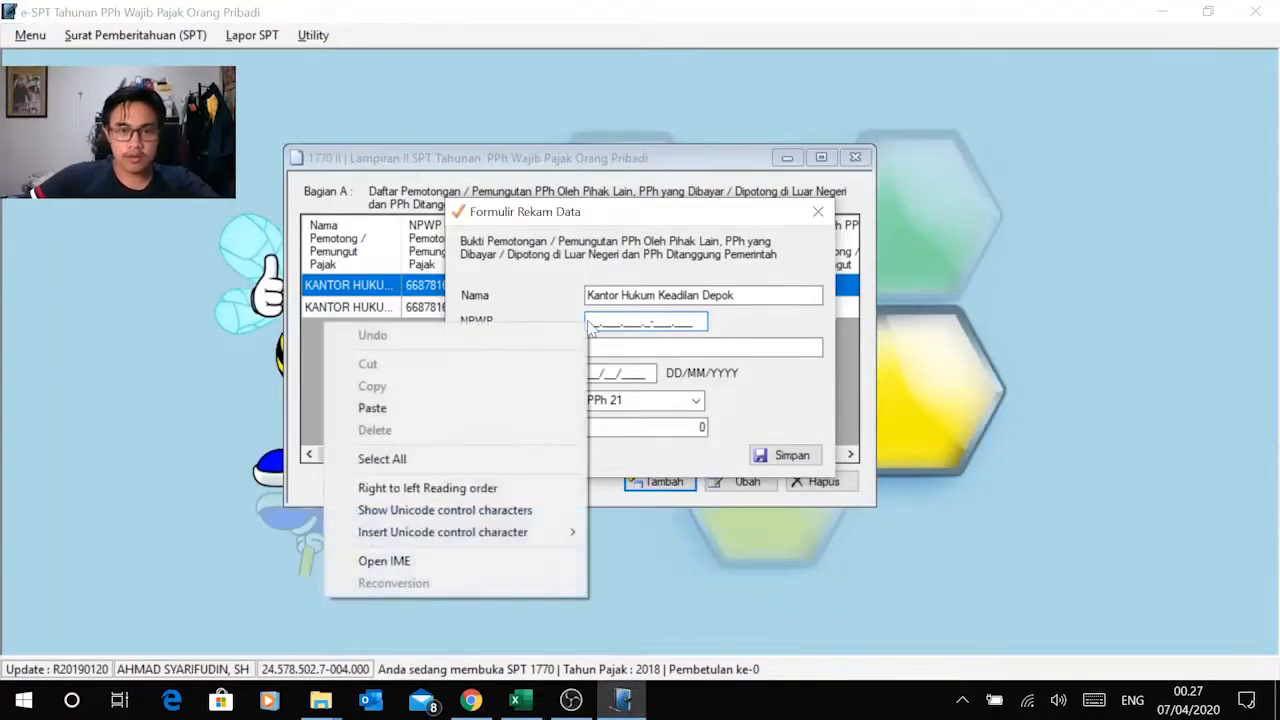
pyautogui.click(457, 409)
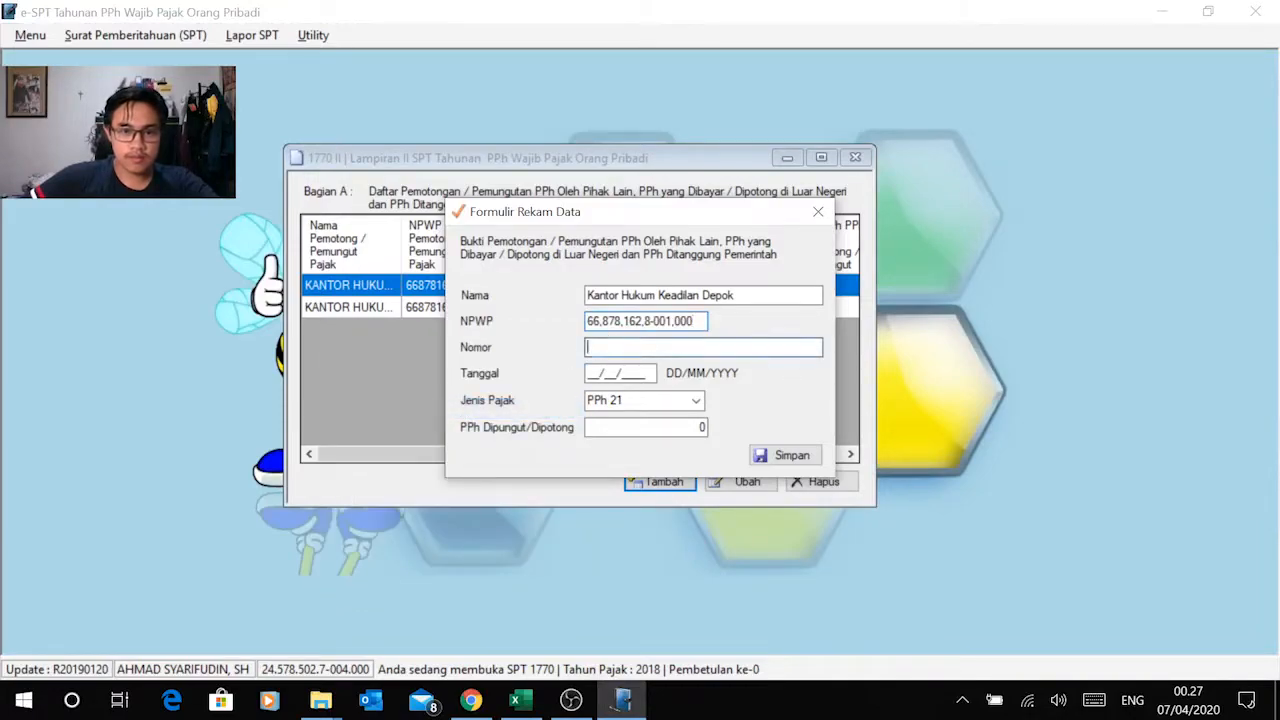
# Step: Copy the March slip number 1.1.03.16.00000 from Excel into the record's Nomor field
pyautogui.hotkey('alt', 'Tab')
pyautogui.click(487, 329)
pyautogui.hotkey('ctrl', 'c')
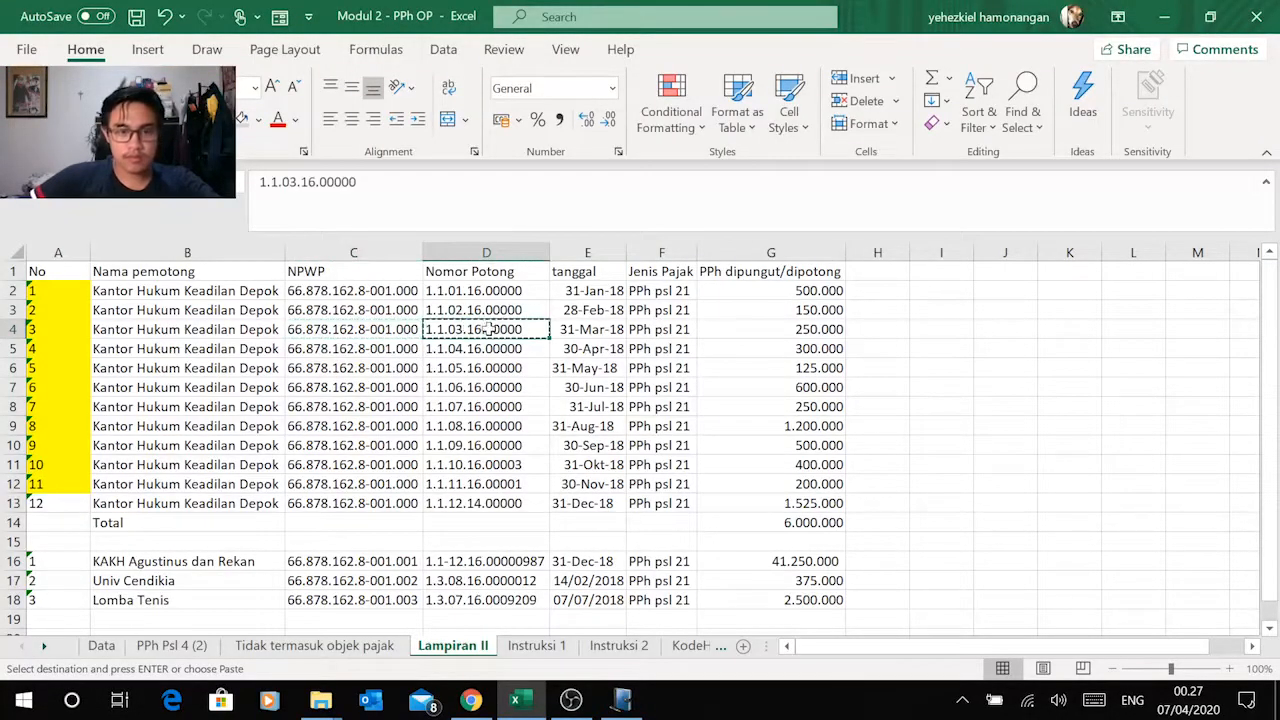
pyautogui.hotkey('alt', 'Tab')
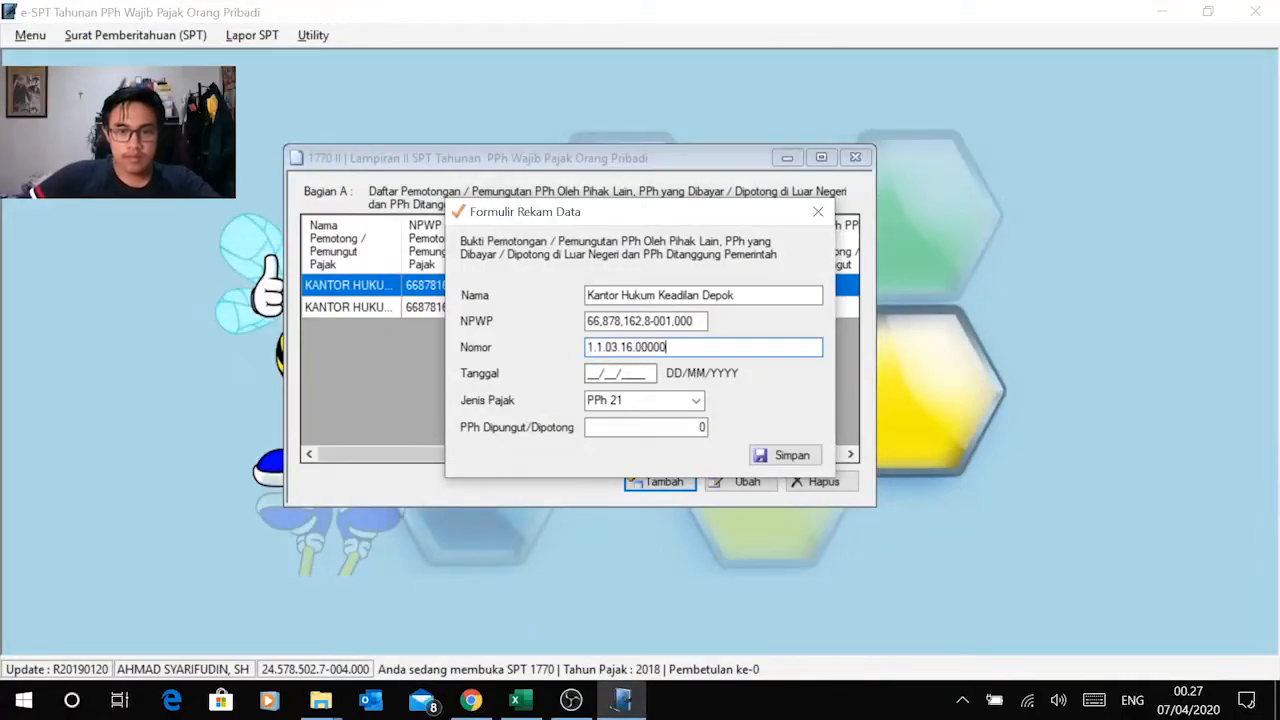
# Step: Check the March slip's date in Excel and set the record's Tanggal to 31/03/2018
pyautogui.hotkey('alt', 'Tab')
pyautogui.hotkey('alt', 'Tab')
pyautogui.hotkey('ctrl', 'v')
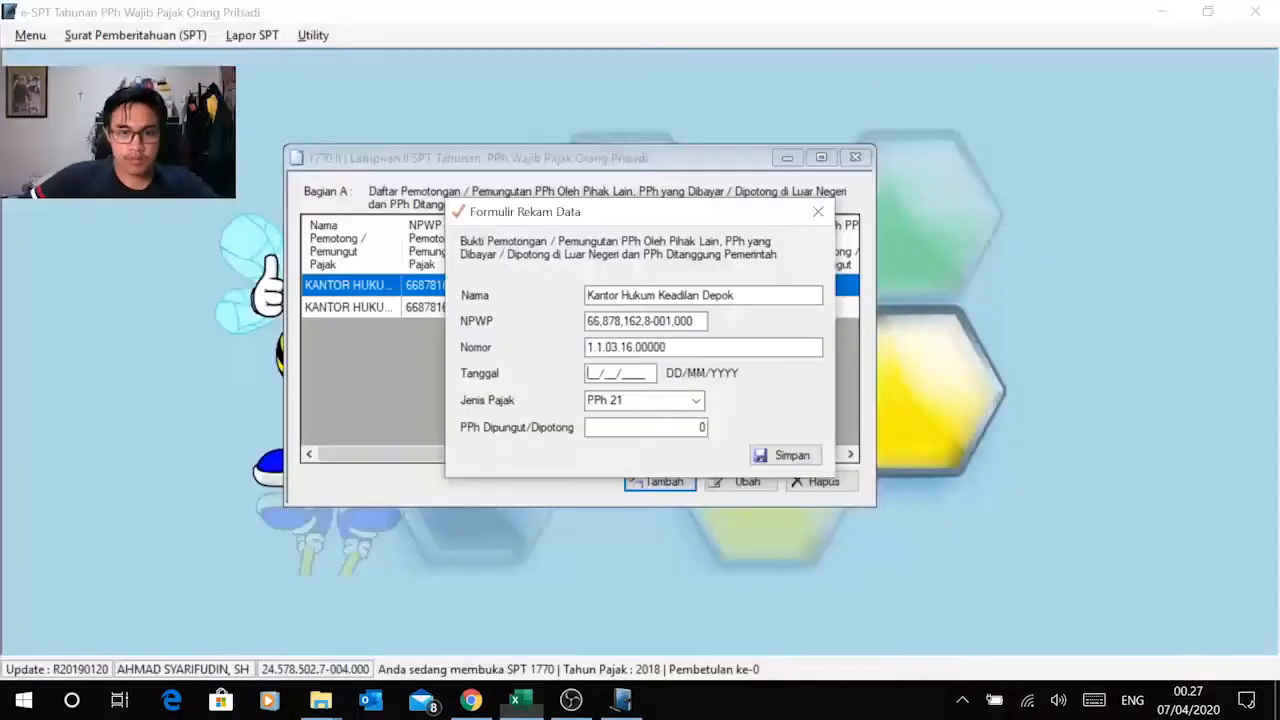
pyautogui.press('Tab')
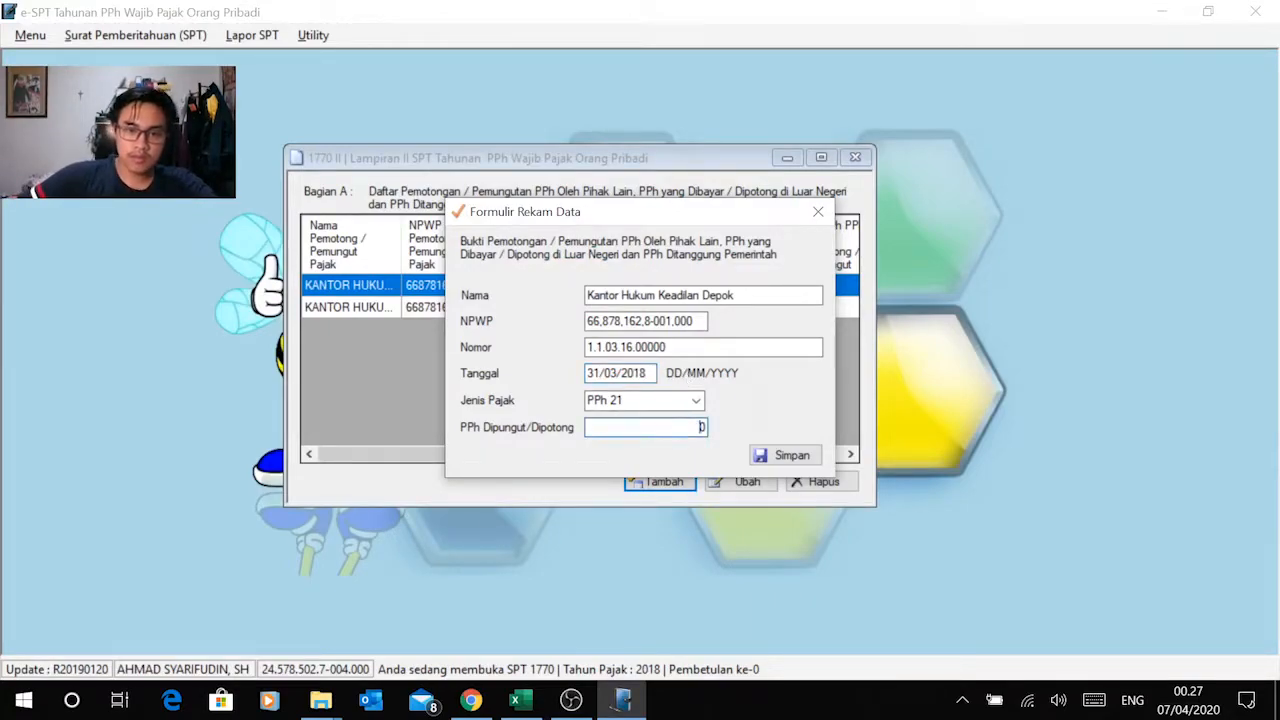
# Step: Copy the March amount of 250.000 from Excel into PPh Dipungut/Dipotong and save the record
pyautogui.hotkey('alt', 'Tab')
pyautogui.click(822, 329)
pyautogui.hotkey('ctrl', 'c')
pyautogui.hotkey('alt', 'Tab')
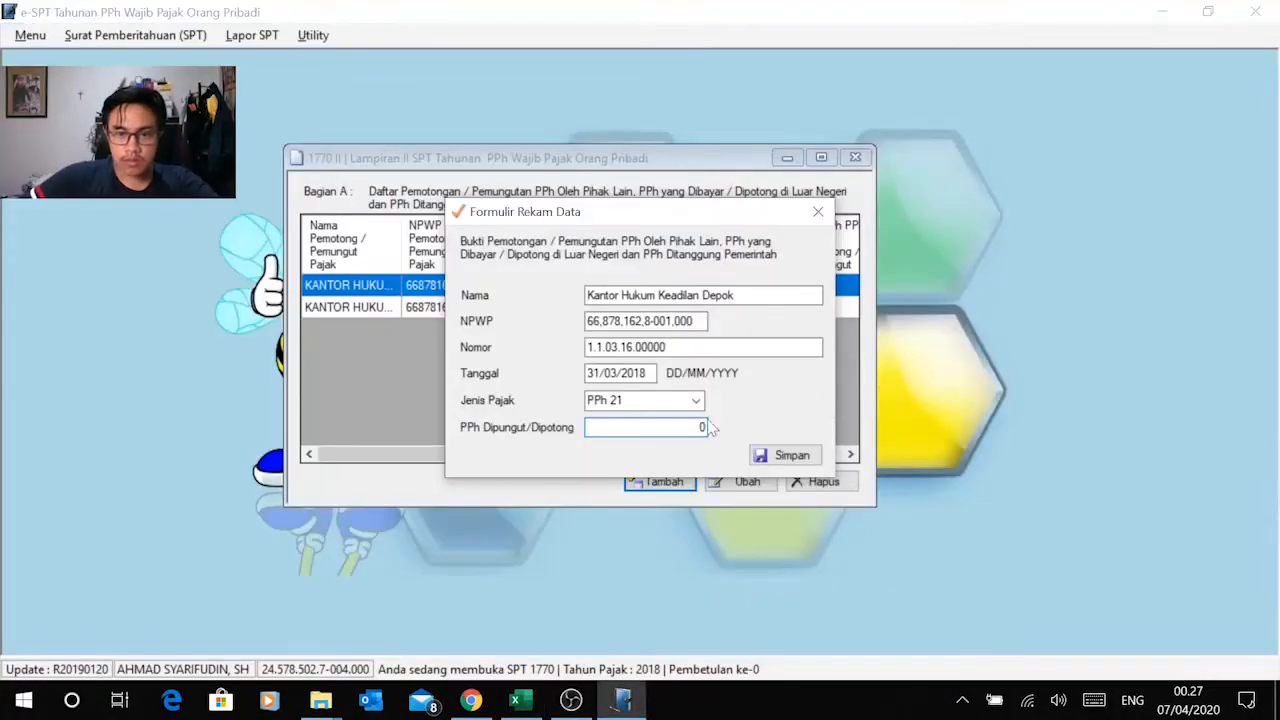
pyautogui.rightClick(702, 427)
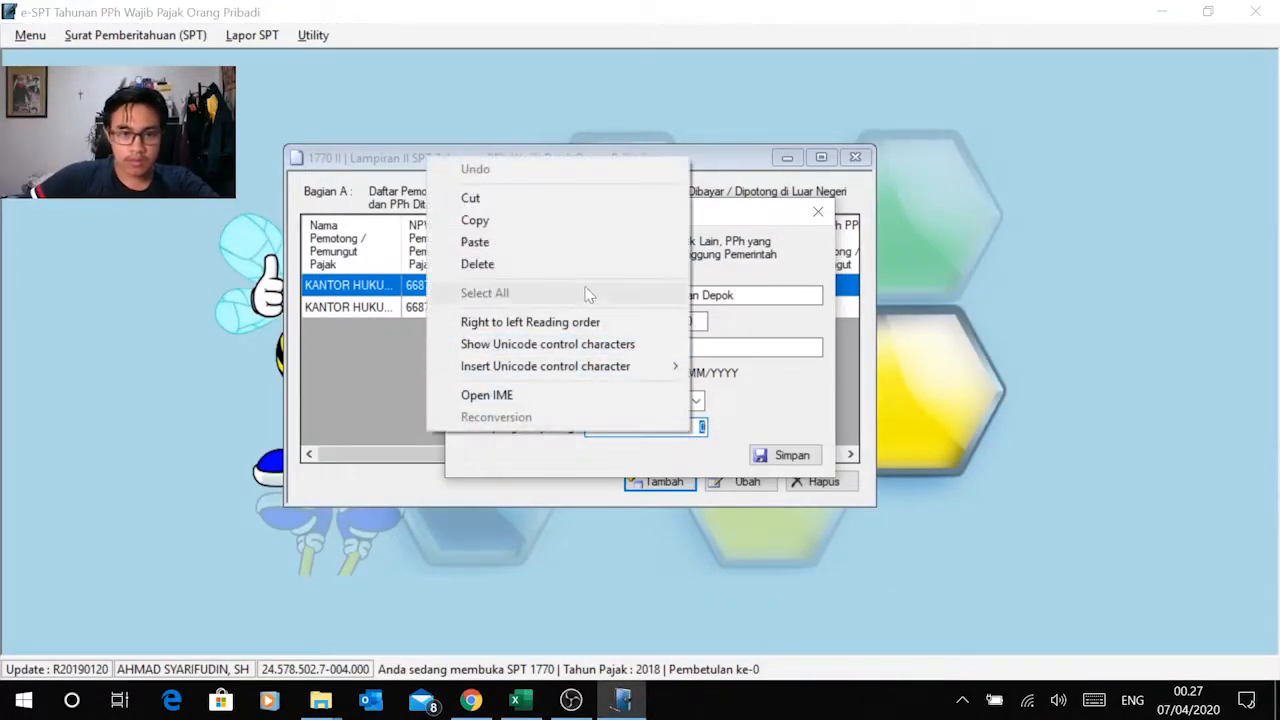
pyautogui.click(583, 242)
pyautogui.click(788, 456)
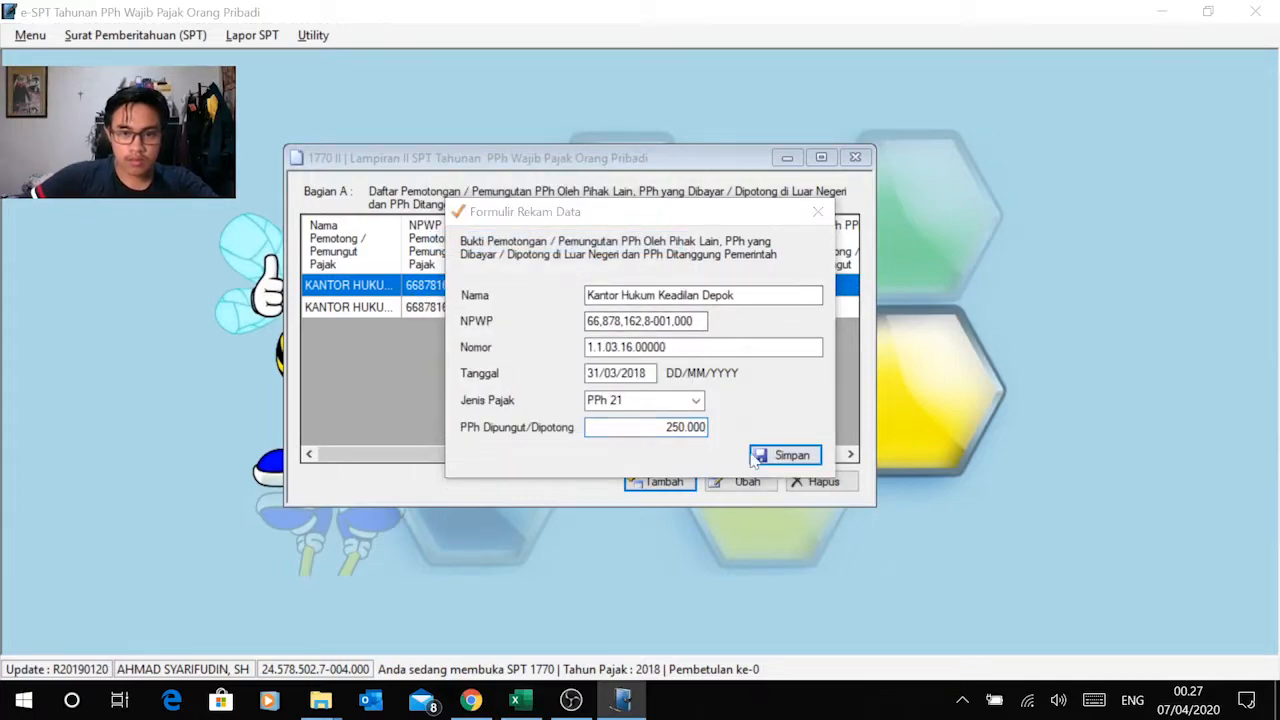
pyautogui.click(697, 418)
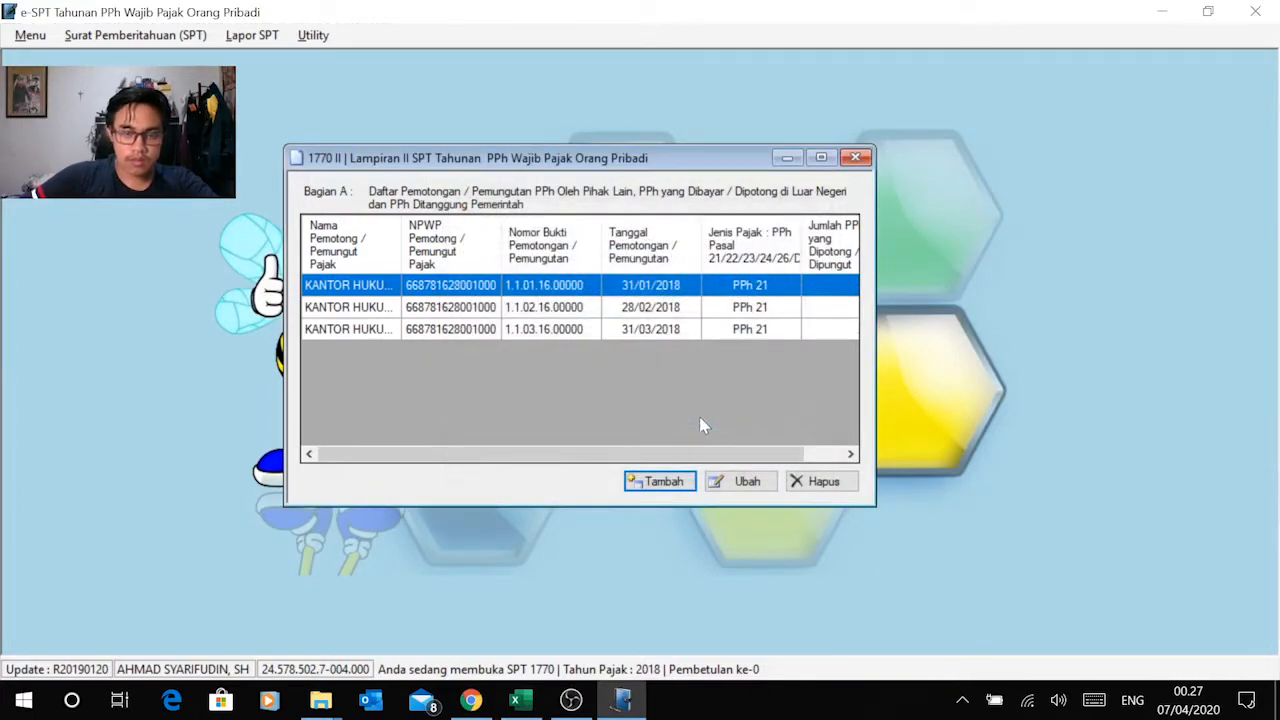
# Step: Start a new Bagian A record and shade the January to March amounts in G2:G4 grey in Excel
pyautogui.click(660, 482)
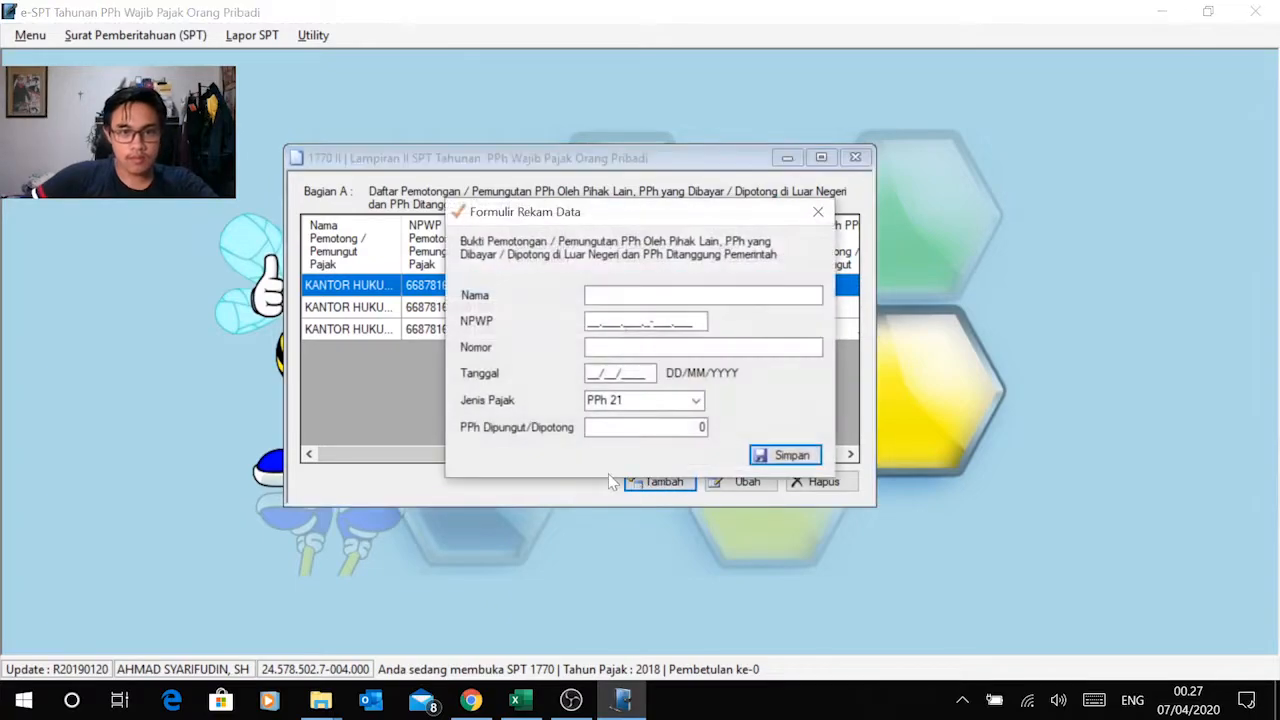
pyautogui.hotkey('alt', 'Tab')
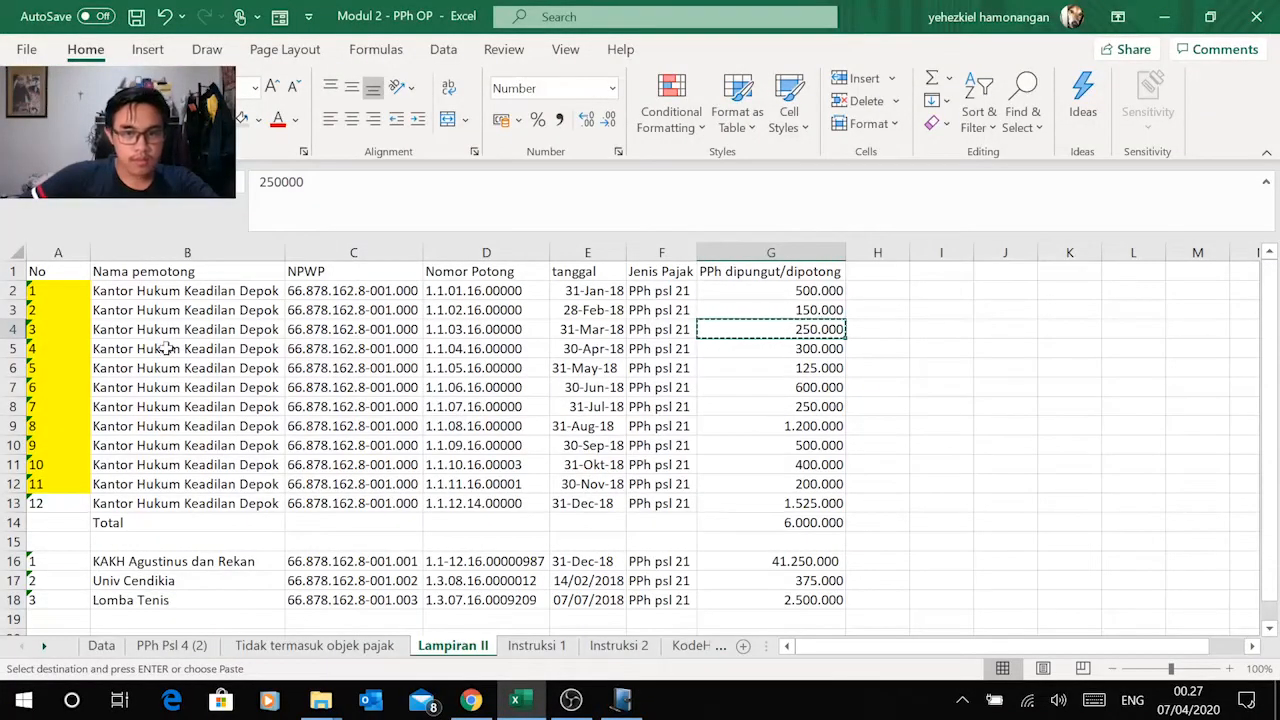
pyautogui.click(812, 290)
pyautogui.moveTo(812, 290); pyautogui.dragTo(812, 329)
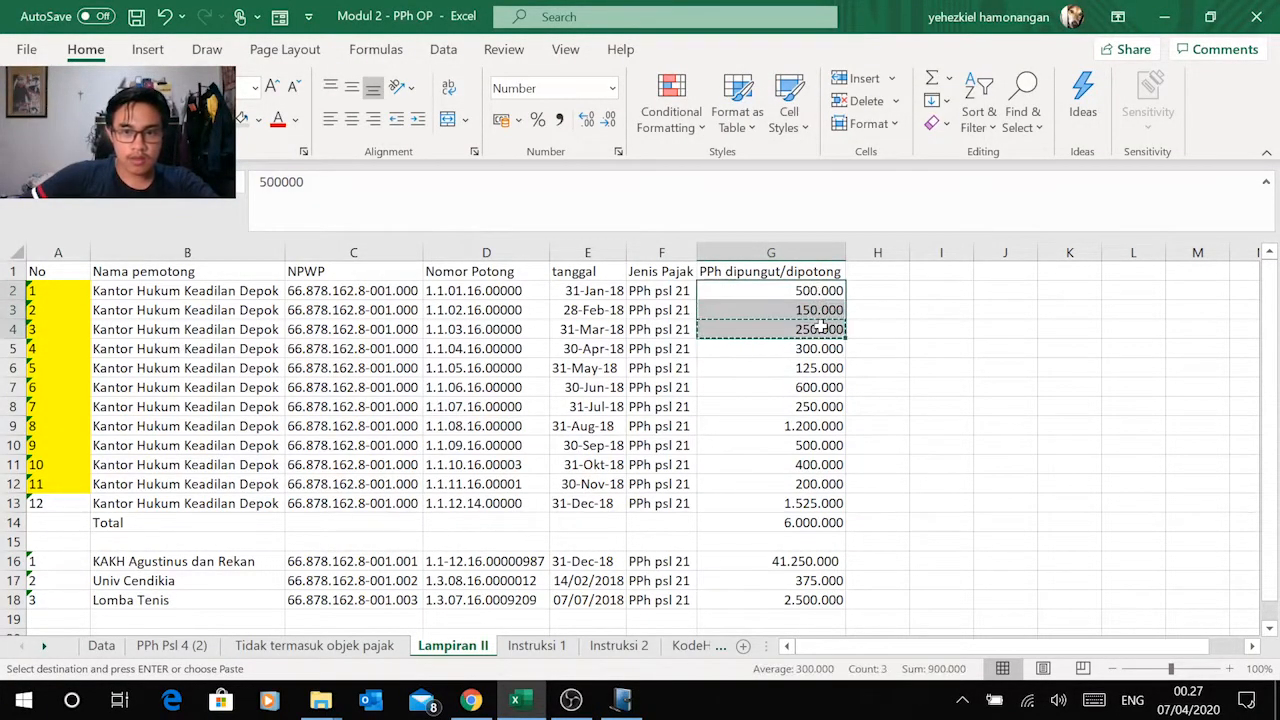
pyautogui.press('Escape')
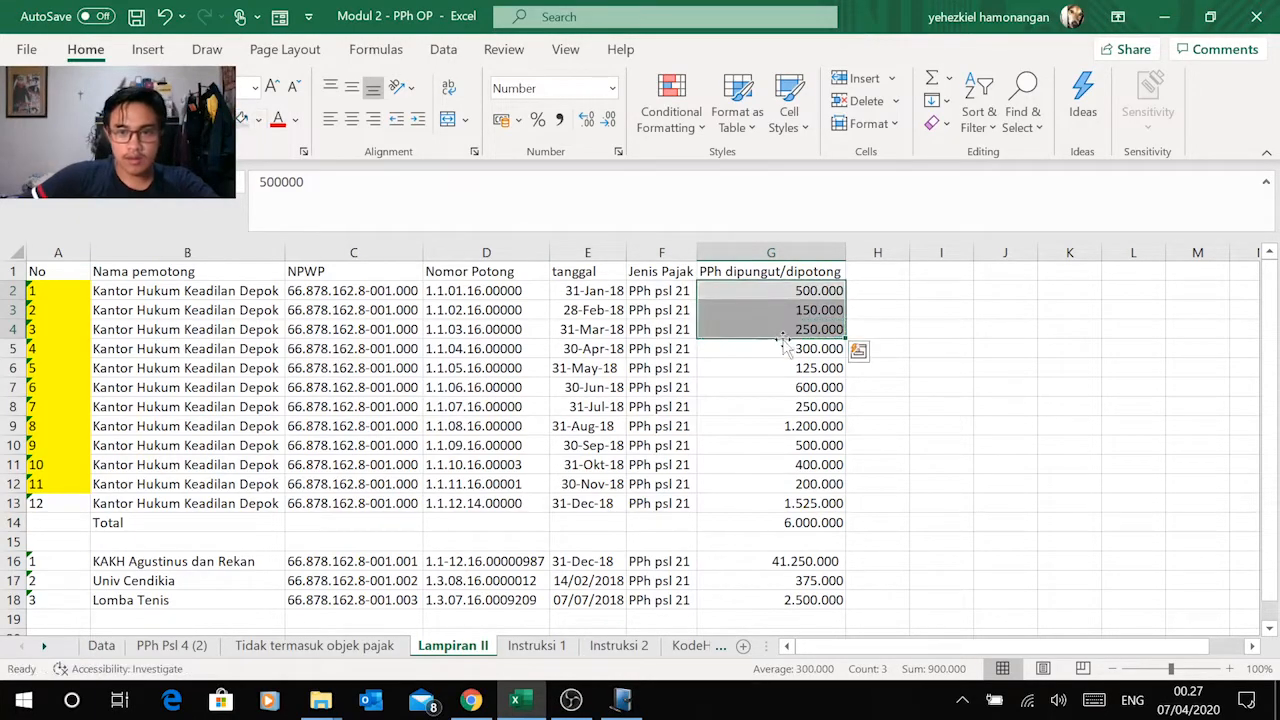
pyautogui.click(776, 347)
# Step: Copy the withholder name Kantor Hukum Keadilan Depok from Excel's April row into the new record's Nama field
pyautogui.click(178, 346)
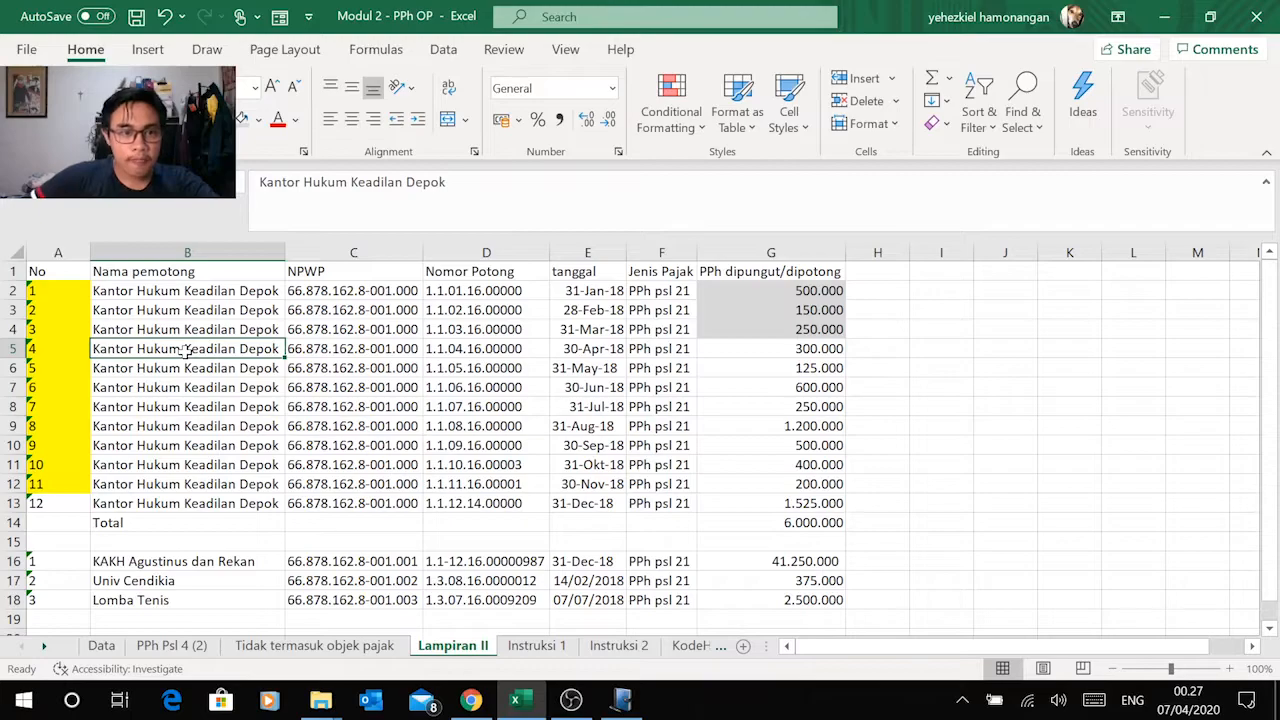
pyautogui.hotkey('ctrl', 'c')
pyautogui.hotkey('alt', 'Tab')
pyautogui.click(655, 295)
pyautogui.hotkey('ctrl', 'v')
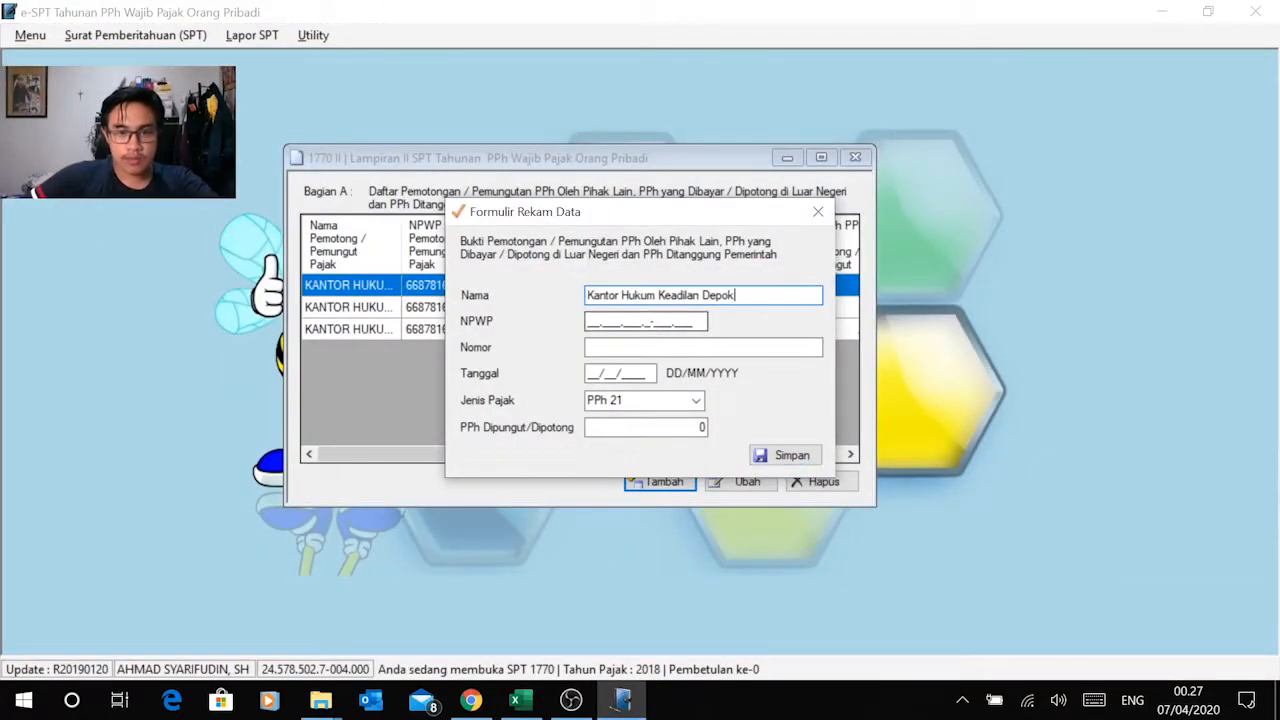
# Step: Copy the withholder's NPWP from Excel's April row into the record's NPWP field in e-SPT
pyautogui.hotkey('alt', 'Tab')
pyautogui.click(333, 349)
pyautogui.hotkey('ctrl', 'c')
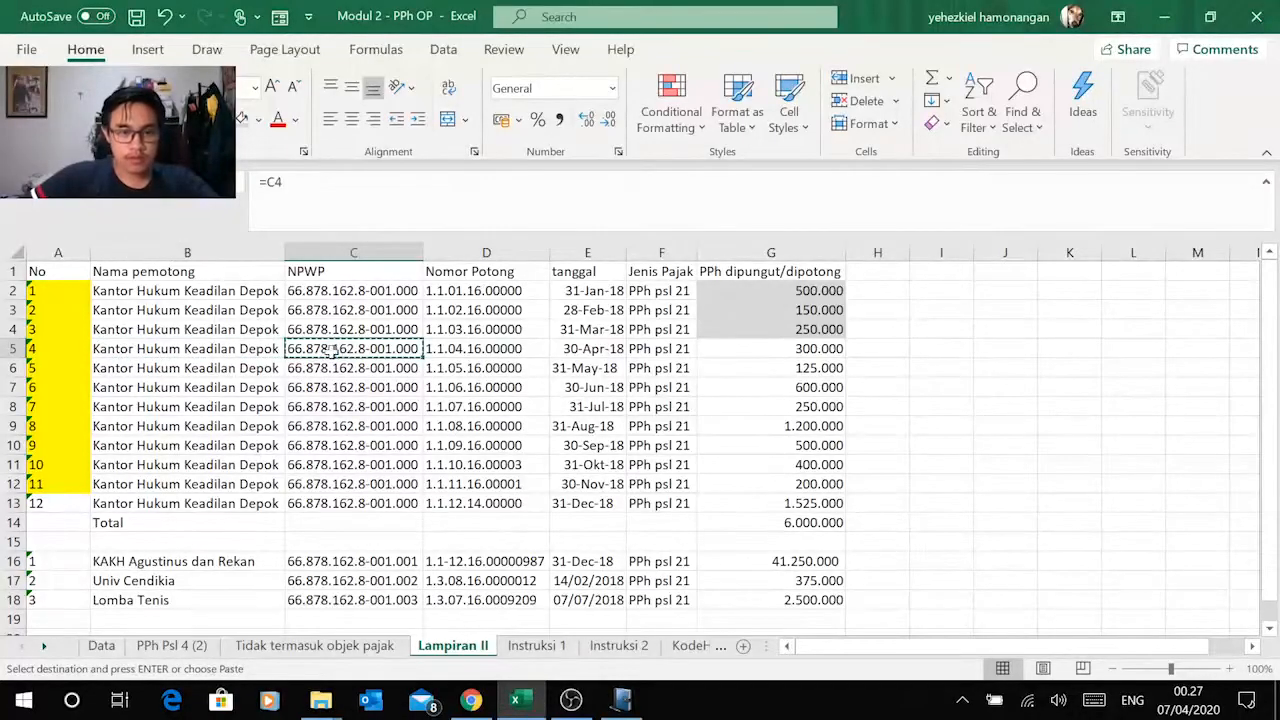
pyautogui.hotkey('alt', 'Tab')
pyautogui.click(595, 325)
pyautogui.rightClick(595, 322)
pyautogui.click(380, 409)
# Step: Copy the April withholding slip number from Excel's Nomor Potong column into the record's Nomor field
pyautogui.hotkey('alt', 'Tab')
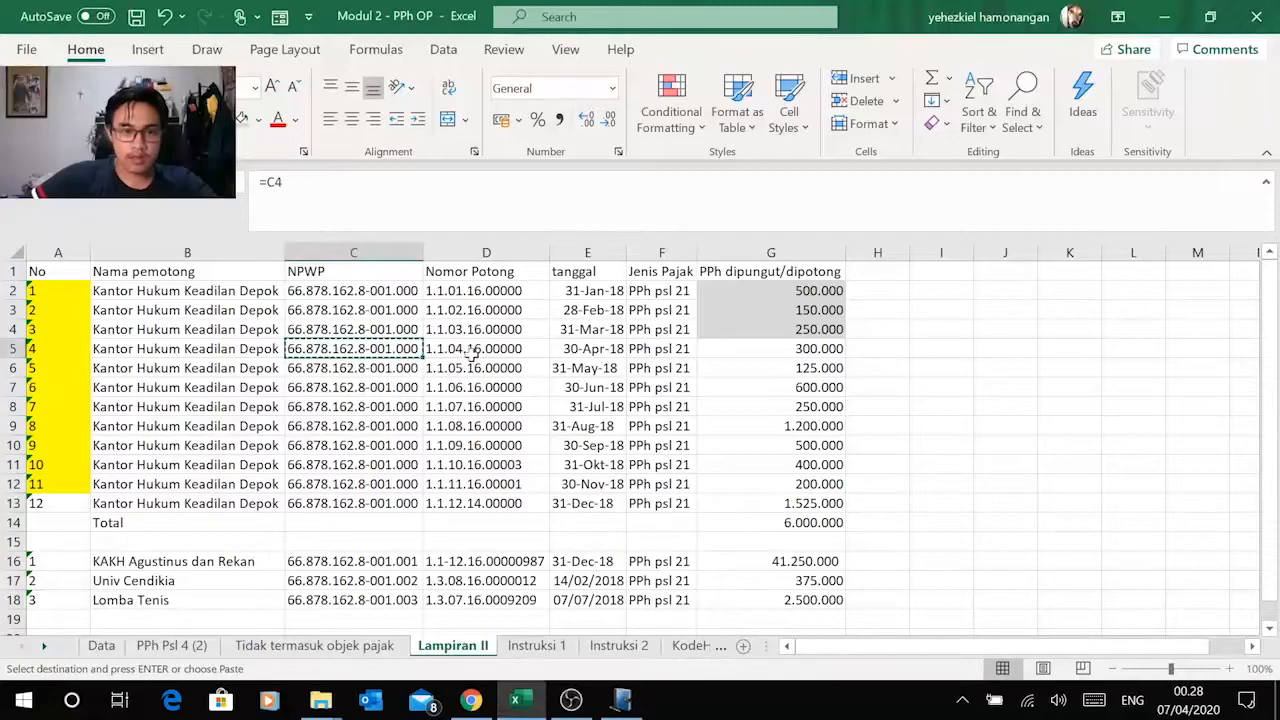
pyautogui.click(470, 352)
pyautogui.hotkey('ctrl', 'c')
pyautogui.hotkey('alt', 'Tab')
pyautogui.click(644, 344)
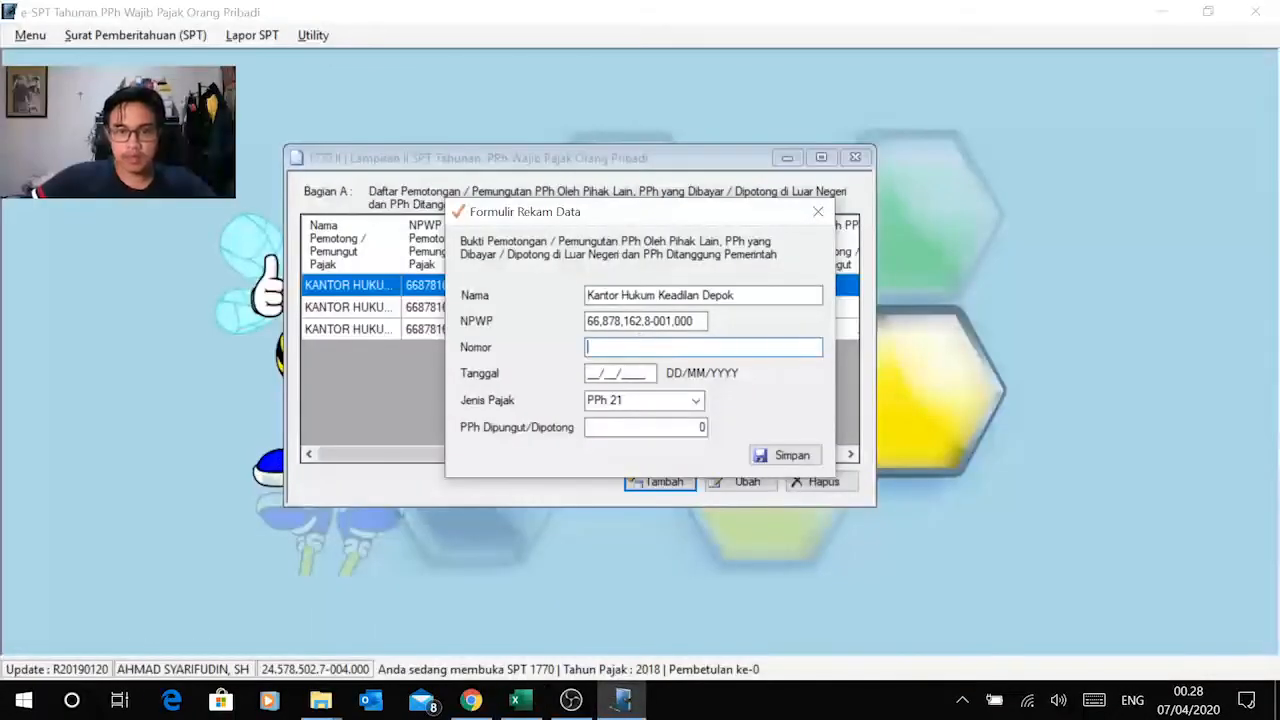
# Step: Check the April slip's date in Excel and set the record's Tanggal to 30/04/2018
pyautogui.hotkey('alt', 'Tab')
pyautogui.hotkey('alt', 'Tab')
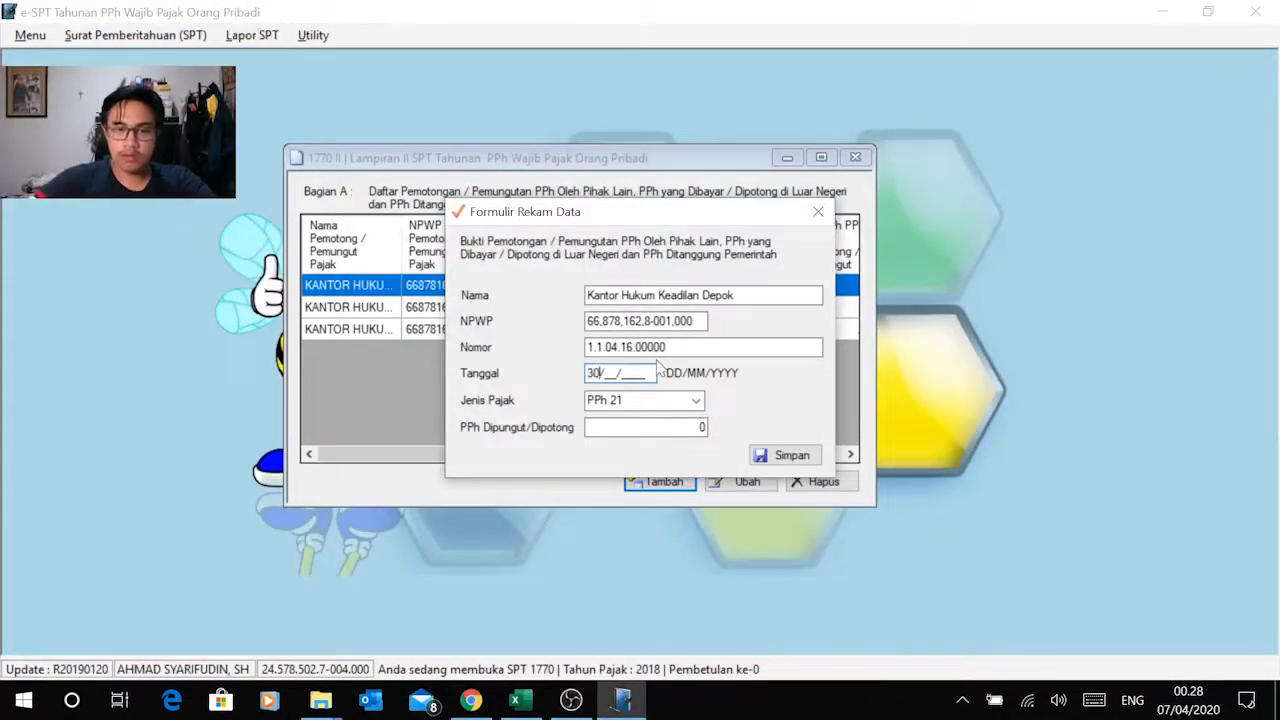
pyautogui.write('8')
pyautogui.press('Tab')
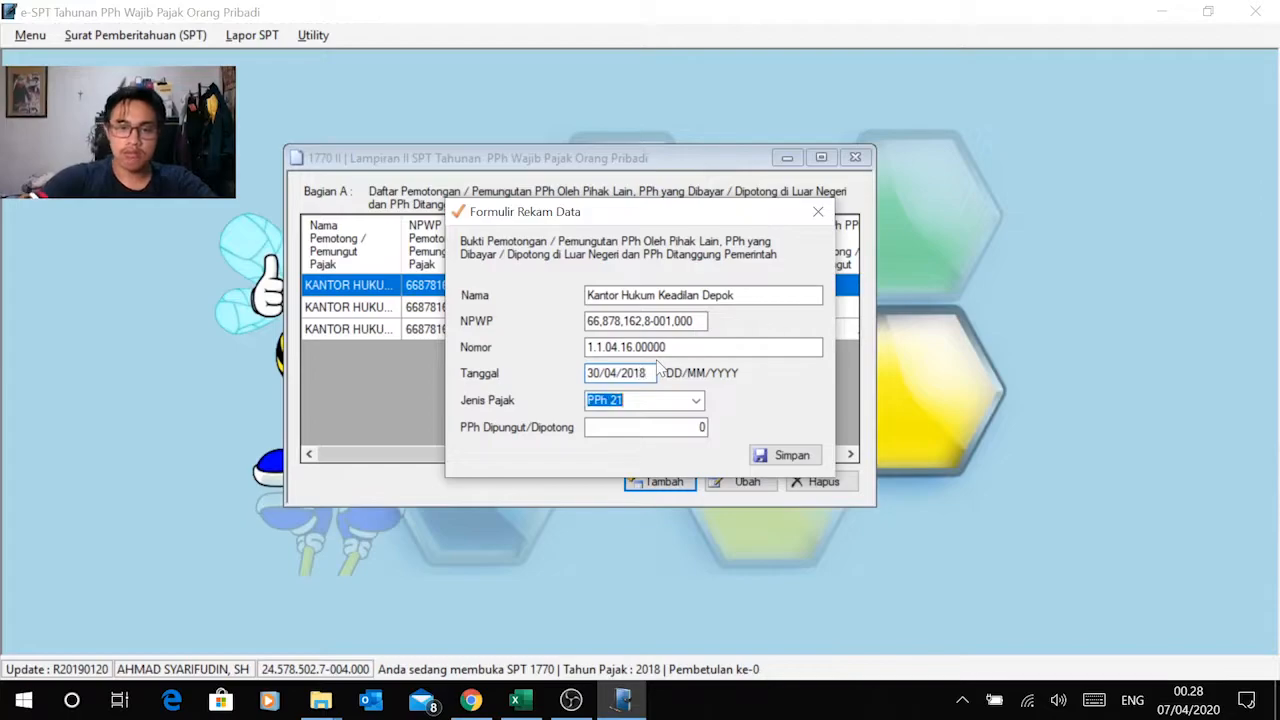
# Step: Copy the April amount of 300.000 from Excel into PPh Dipungut/Dipotong and save the record
pyautogui.hotkey('alt', 'Tab')
pyautogui.click(749, 349)
pyautogui.hotkey('ctrl', 'c')
pyautogui.hotkey('alt', 'Tab')
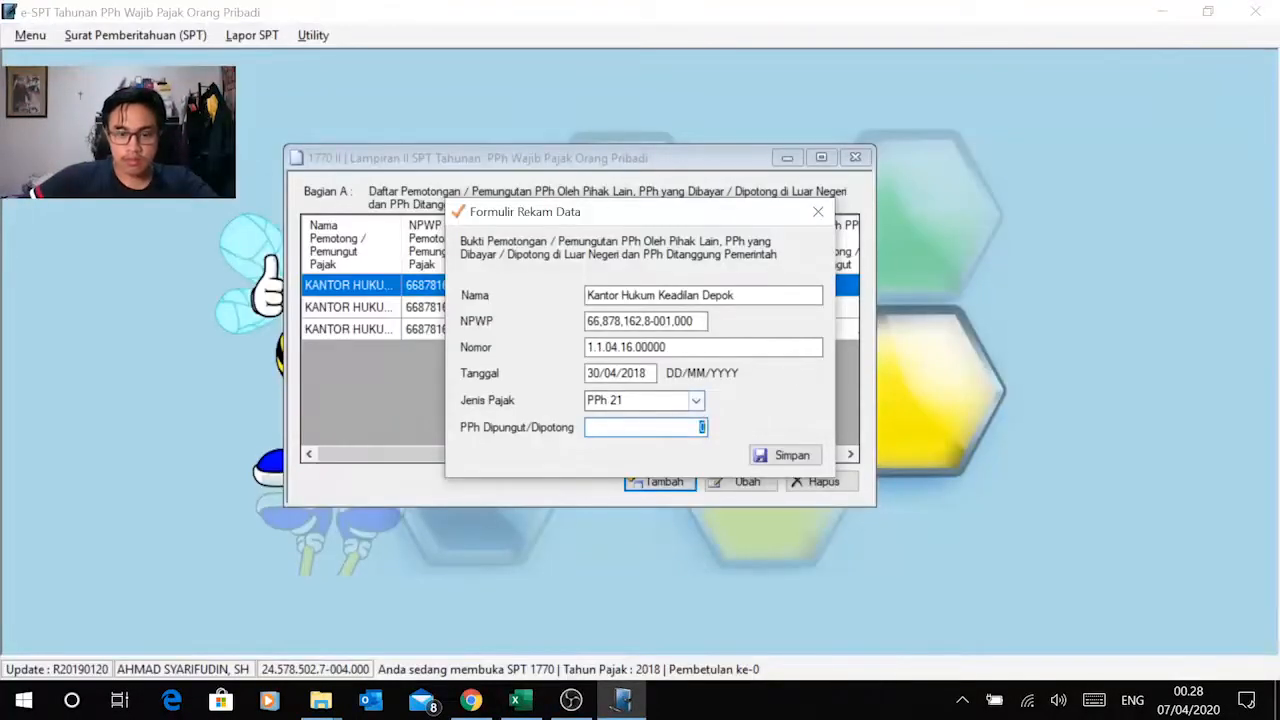
pyautogui.rightClick(702, 427)
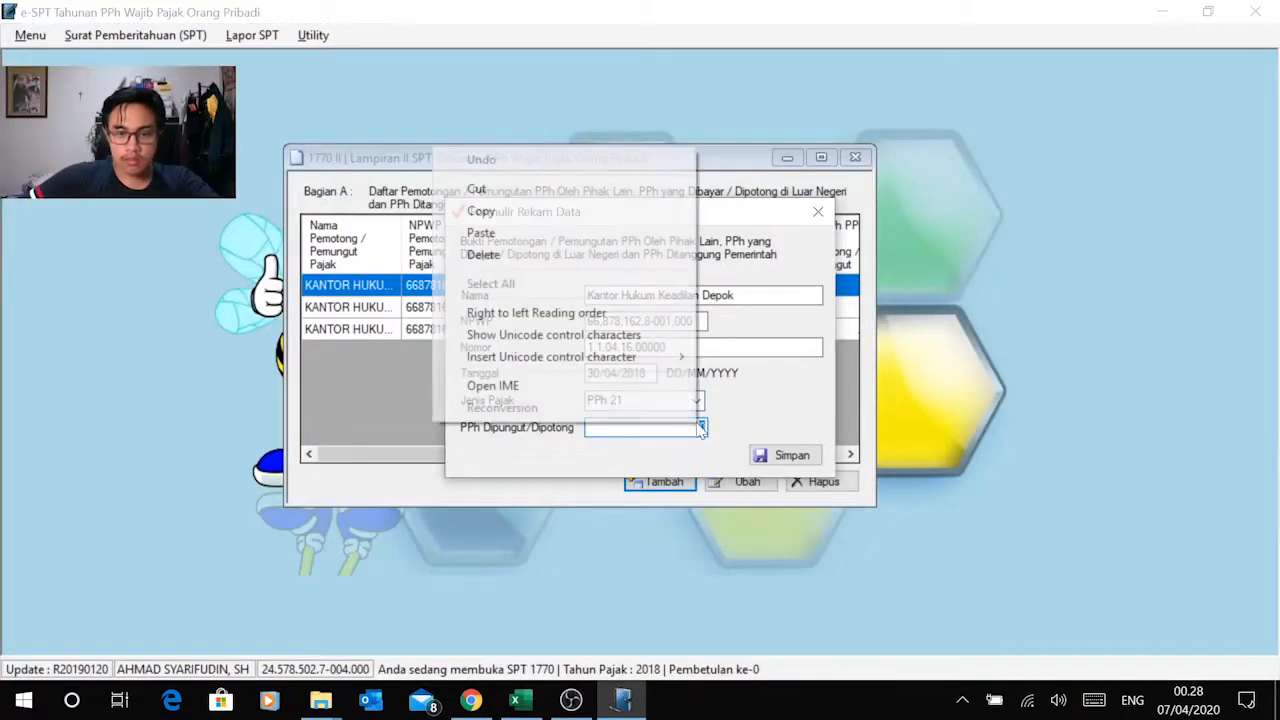
pyautogui.click(535, 232)
pyautogui.click(773, 460)
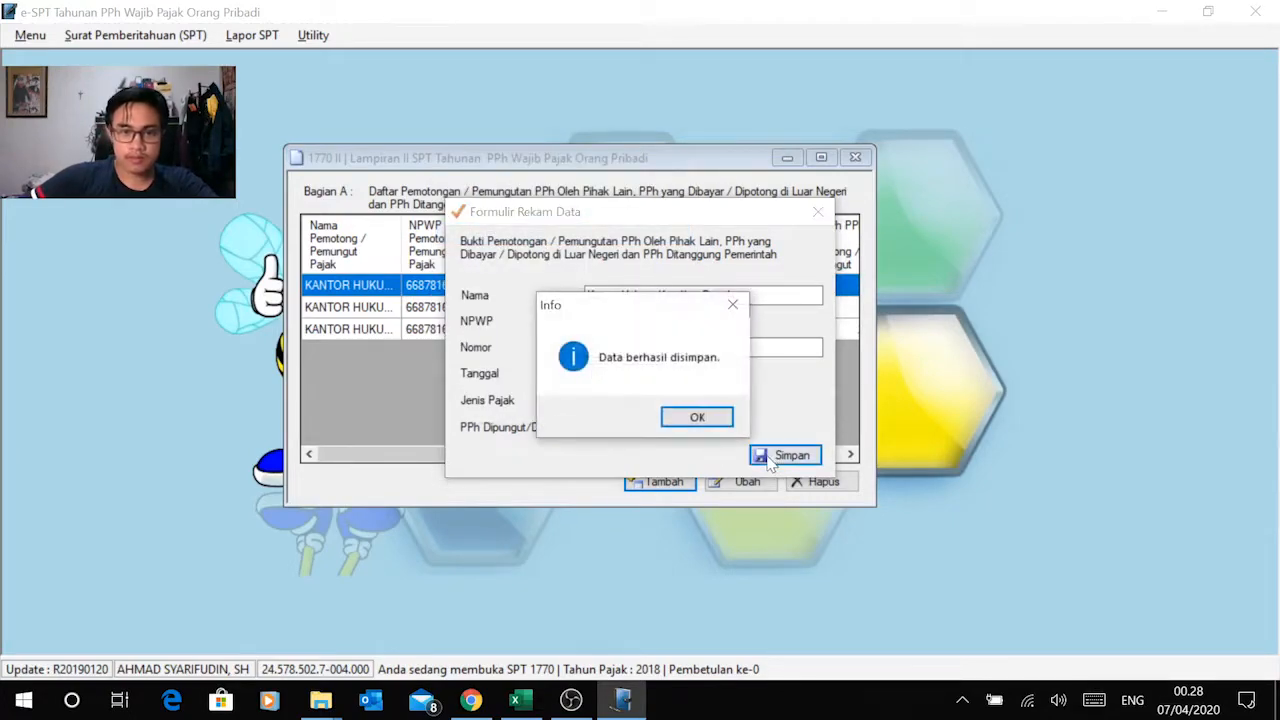
pyautogui.click(687, 421)
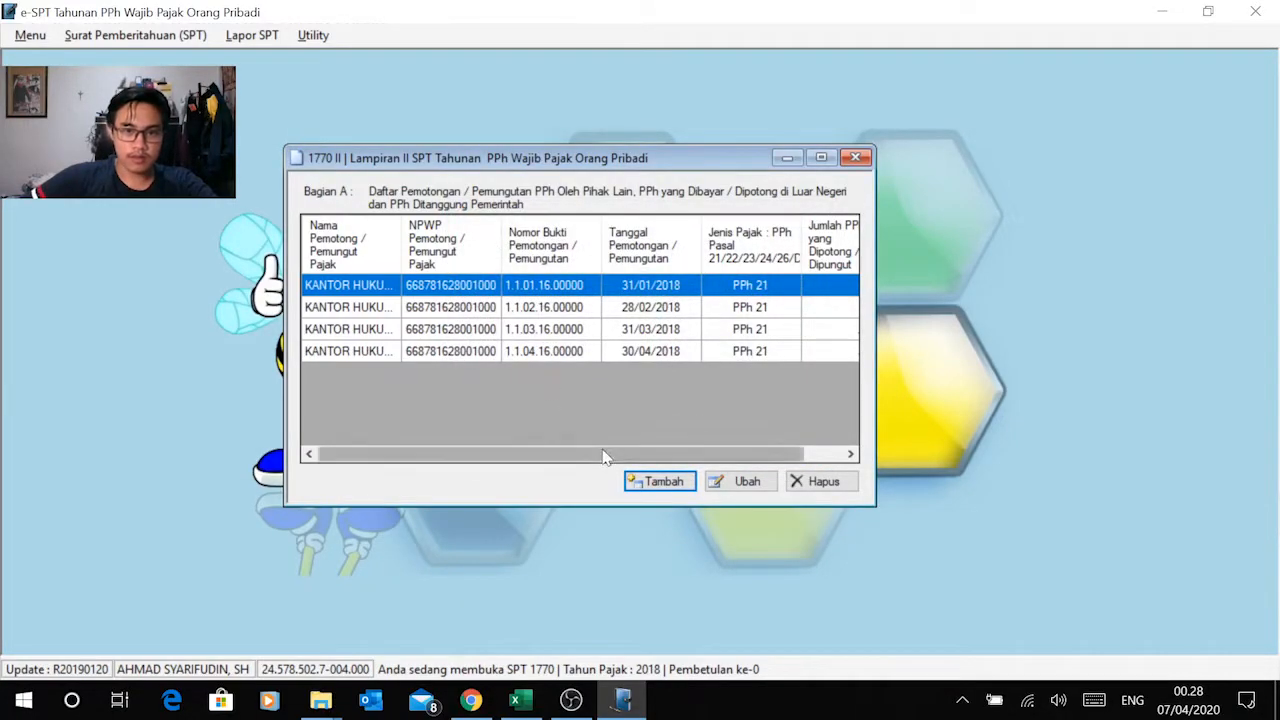
# Step: Start a new Bagian A record and shade the April amount in G5 grey in Excel
pyautogui.click(656, 481)
pyautogui.hotkey('alt', 'Tab')
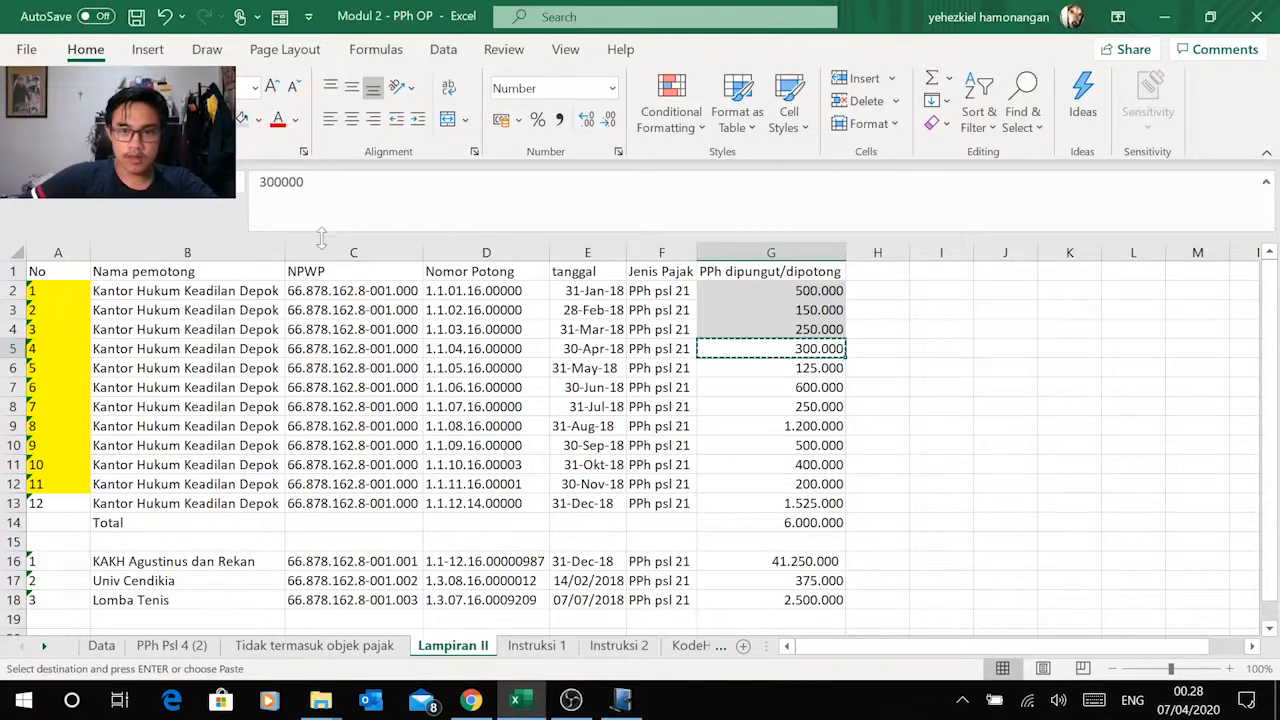
pyautogui.press('Escape')
# Step: Copy the withholder name Kantor Hukum Keadilan Depok from Excel's May row into the new record's Nama field
pyautogui.click(274, 372)
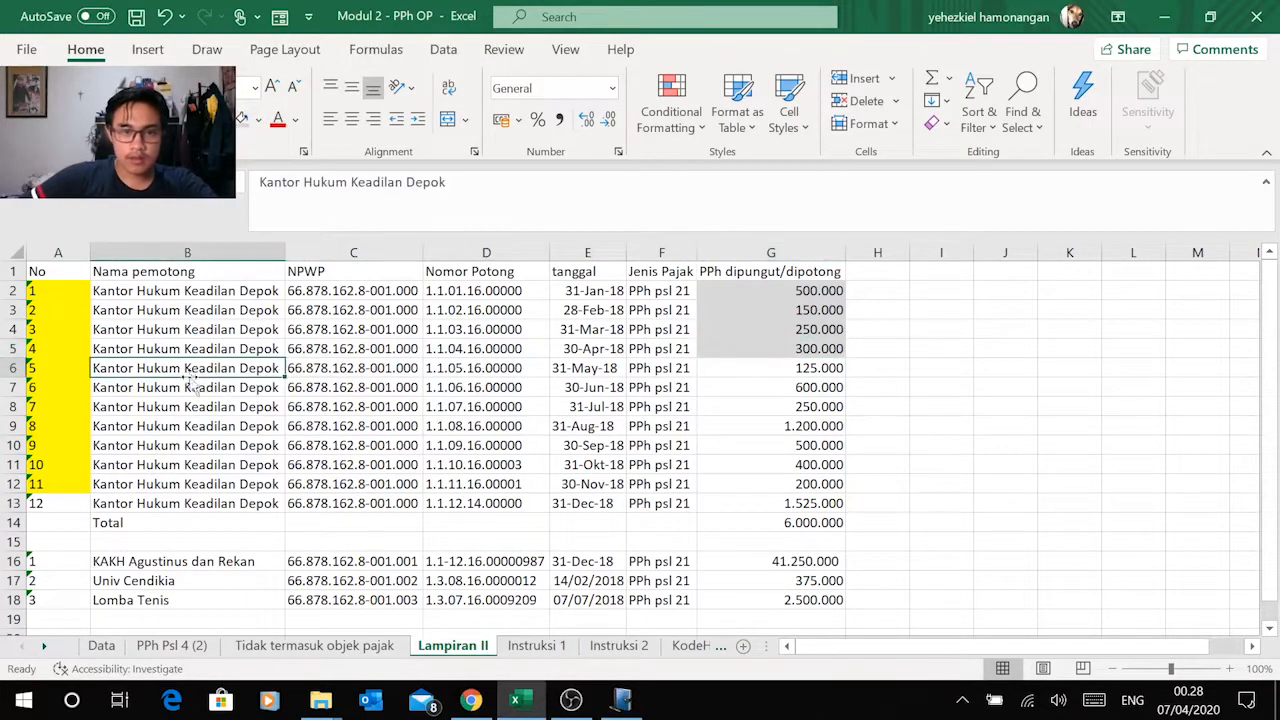
pyautogui.hotkey('ctrl', 'c')
pyautogui.hotkey('alt', 'Tab')
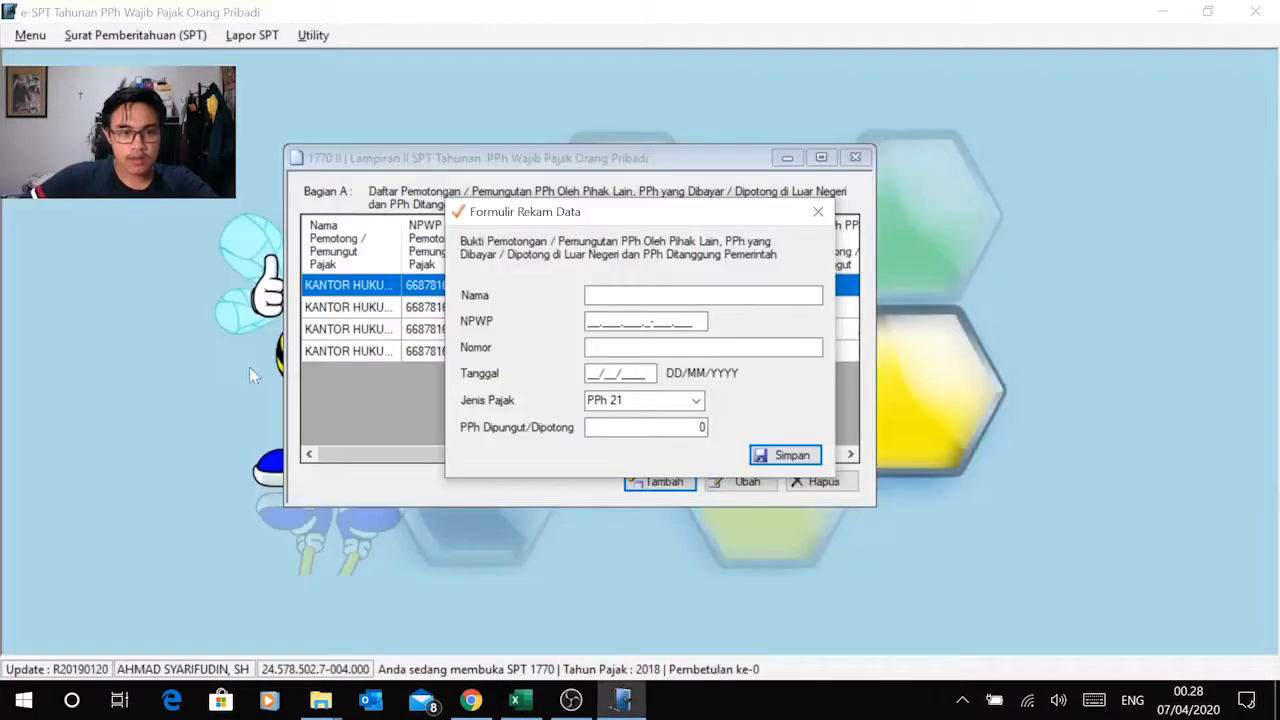
pyautogui.click(640, 295)
pyautogui.hotkey('ctrl', 'v')
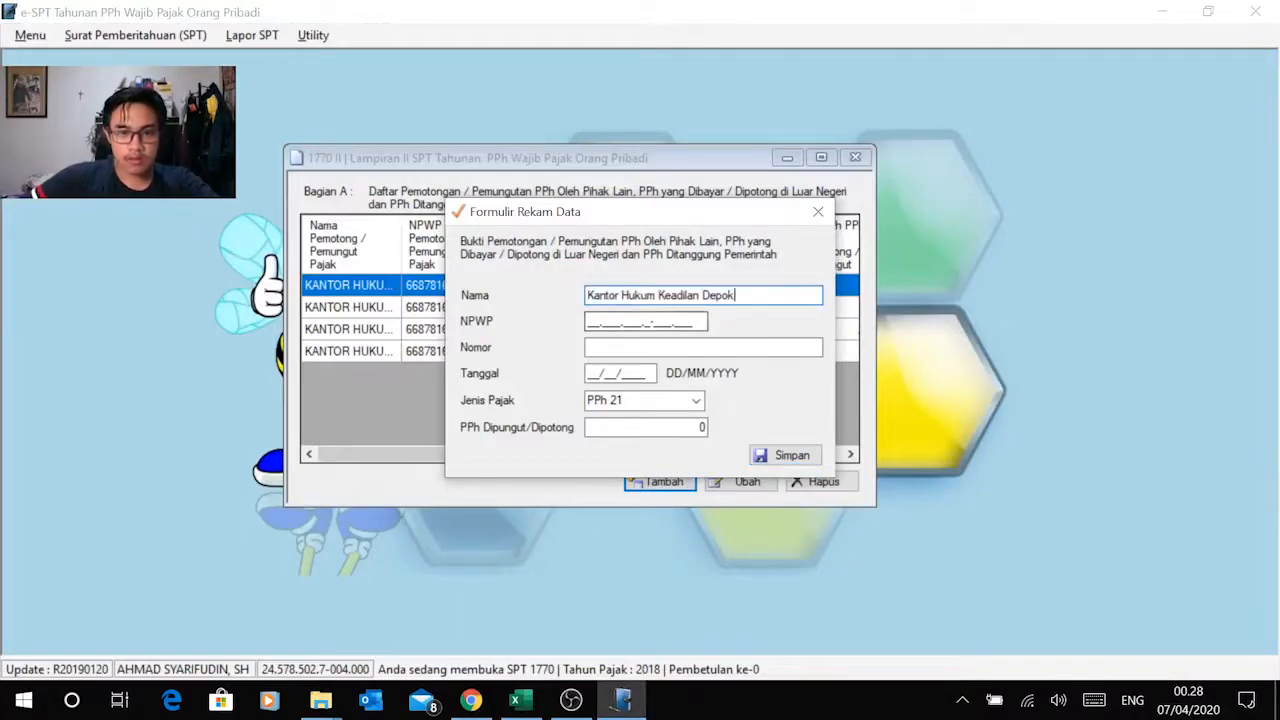
# Step: Copy the withholder's NPWP from Excel's May row into the record's NPWP field in e-SPT
pyautogui.press('Tab')
pyautogui.hotkey('alt', 'Tab')
pyautogui.click(354, 368)
pyautogui.hotkey('ctrl', 'c')
pyautogui.hotkey('alt', 'Tab')
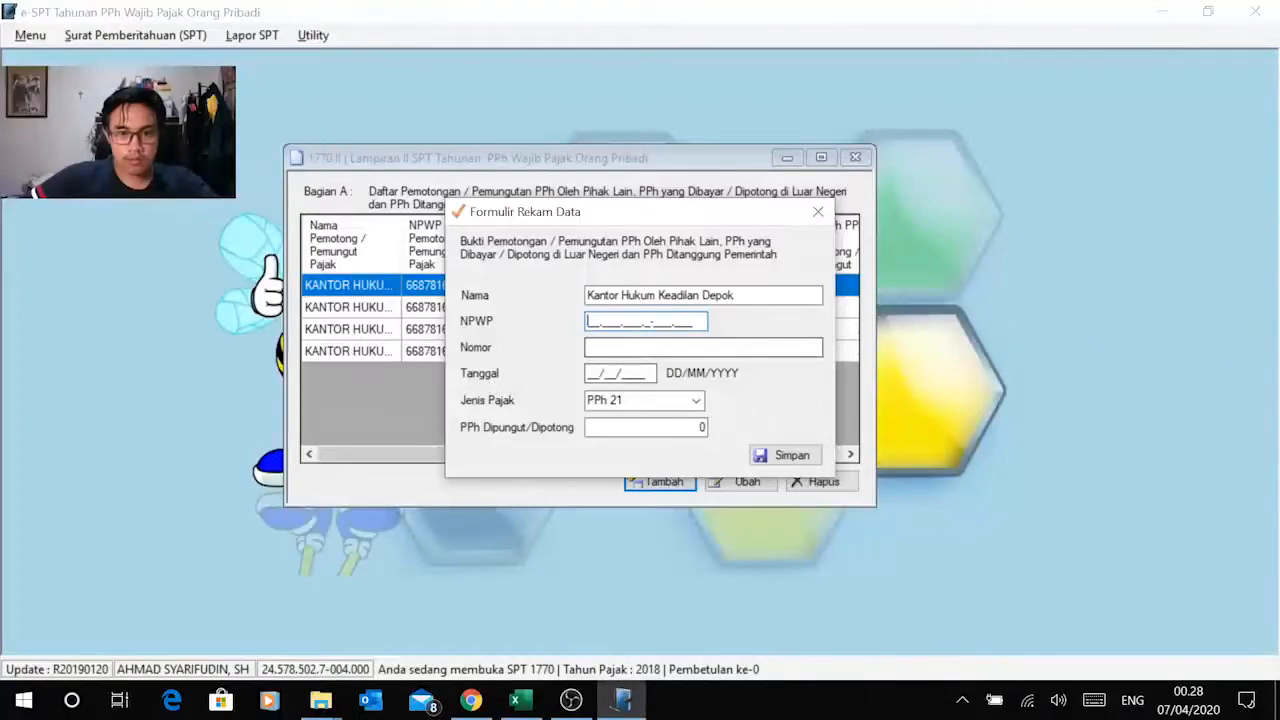
pyautogui.rightClick(592, 326)
pyautogui.click(374, 406)
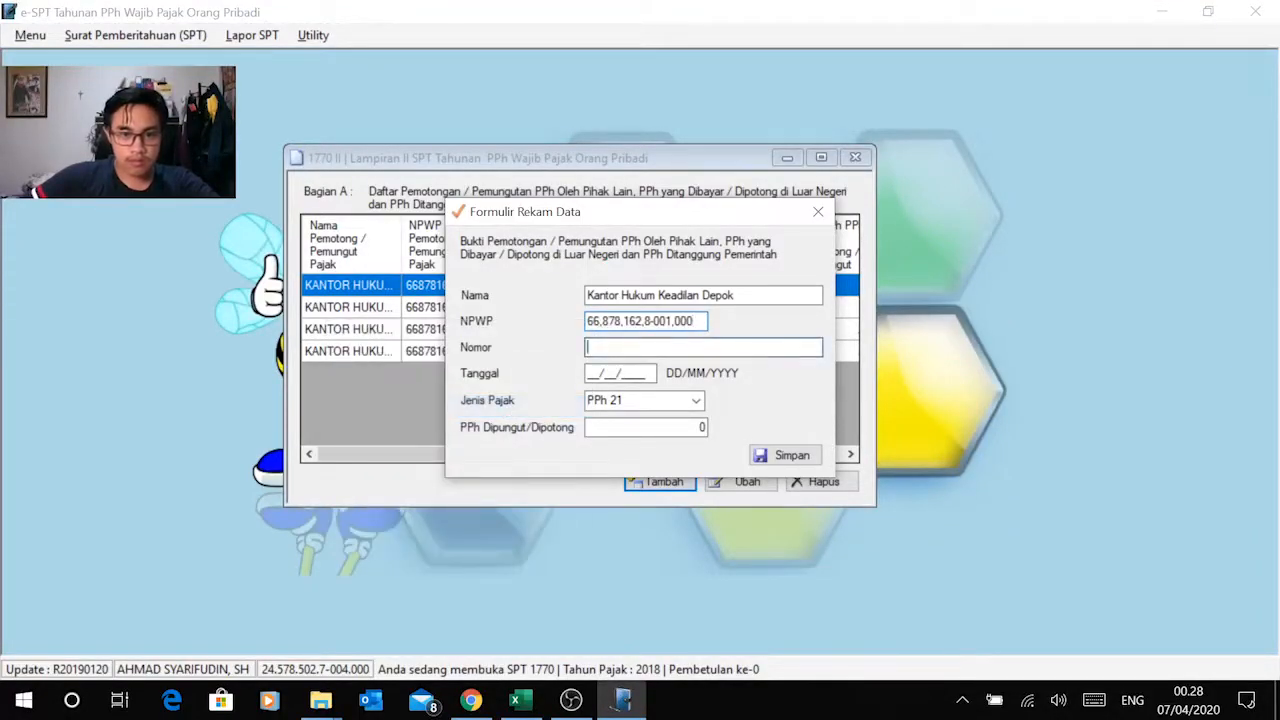
# Step: Copy the May slip number from Excel into the Nomor field and set Tanggal to 31/05/2018
pyautogui.hotkey('alt', 'Tab')
pyautogui.click(475, 368)
pyautogui.hotkey('ctrl', 'c')
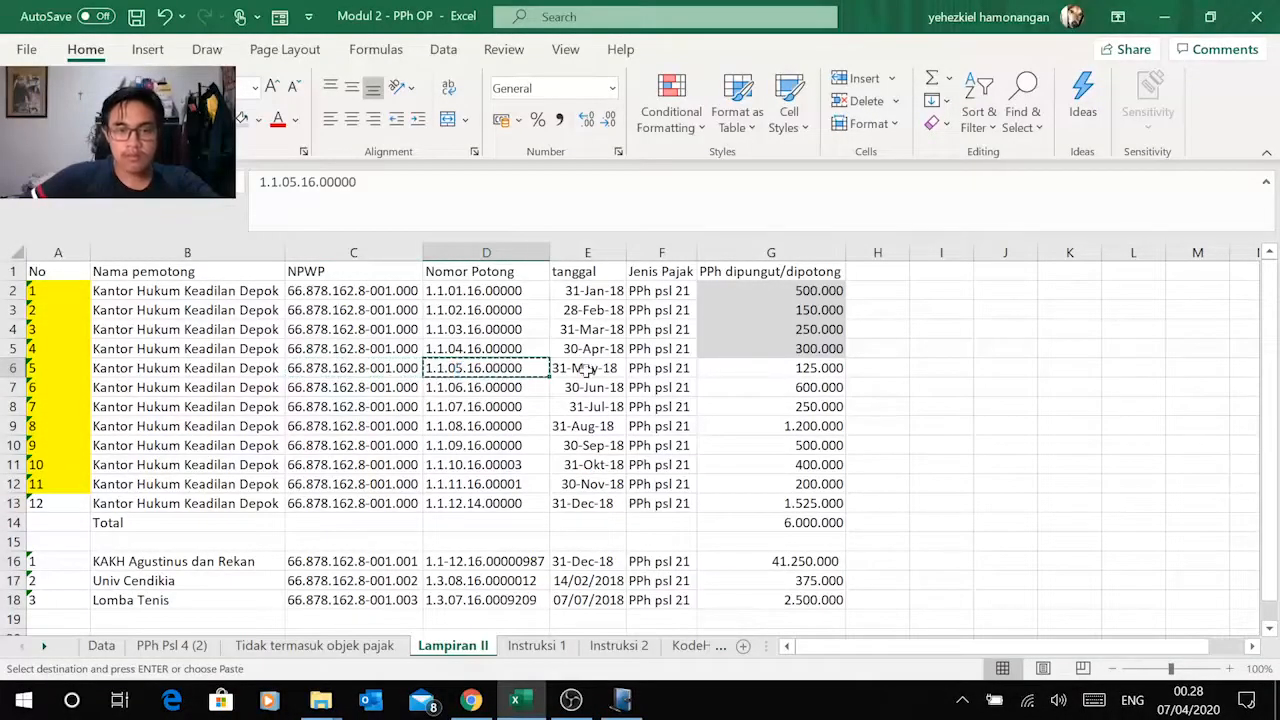
pyautogui.hotkey('alt', 'Tab')
pyautogui.hotkey('ctrl', 'v')
pyautogui.hotkey('alt', 'Tab')
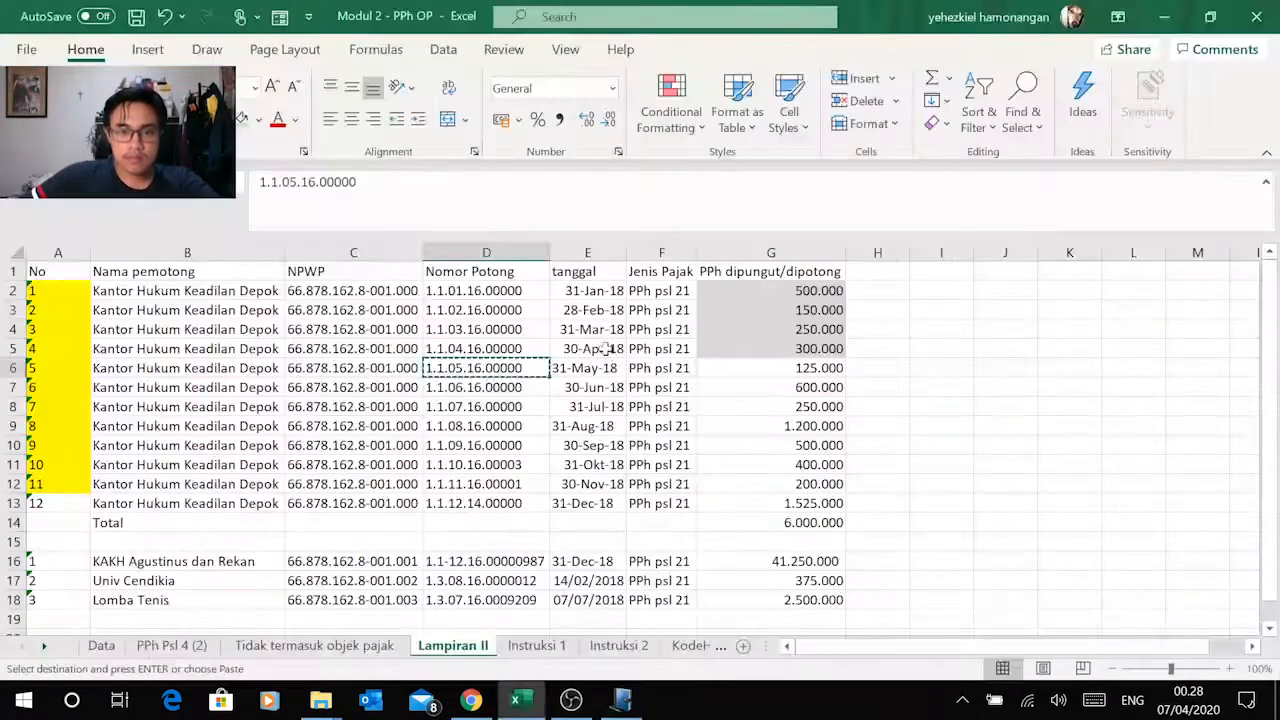
pyautogui.hotkey('alt', 'Tab')
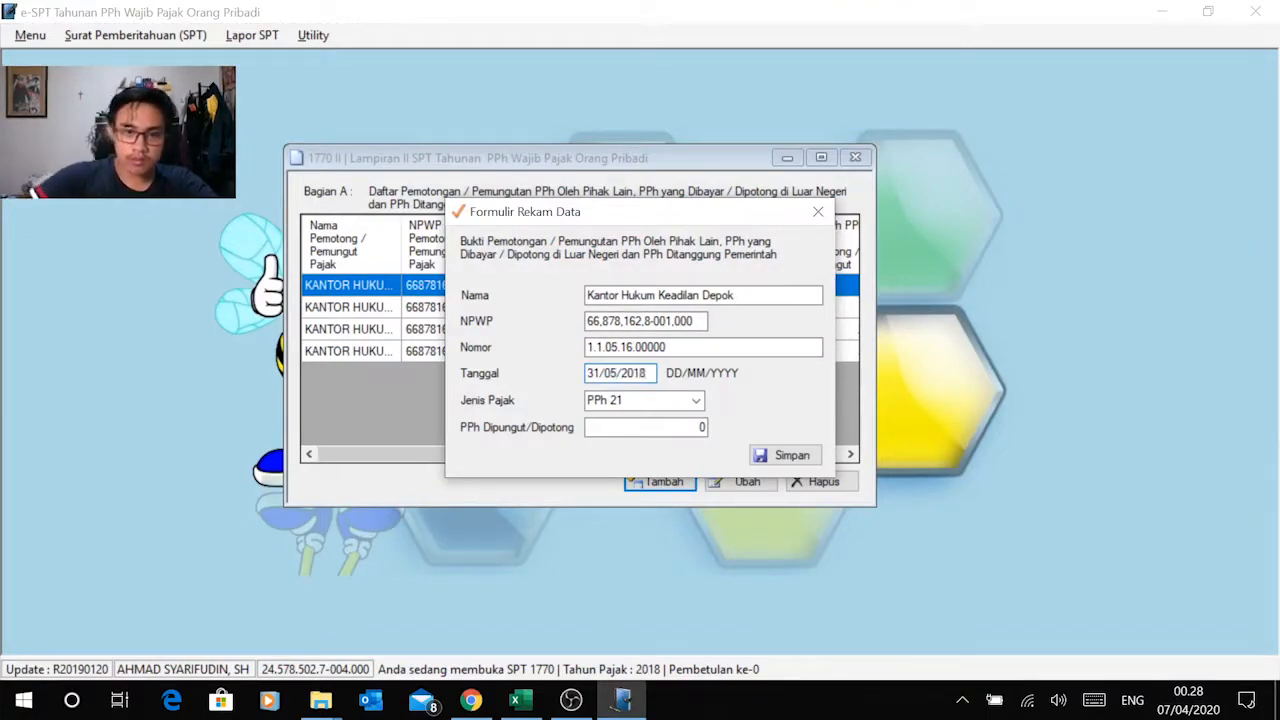
# Step: Copy the May amount of 125.000 from Excel into PPh Dipungut/Dipotong and save the record
pyautogui.hotkey('alt', 'Tab')
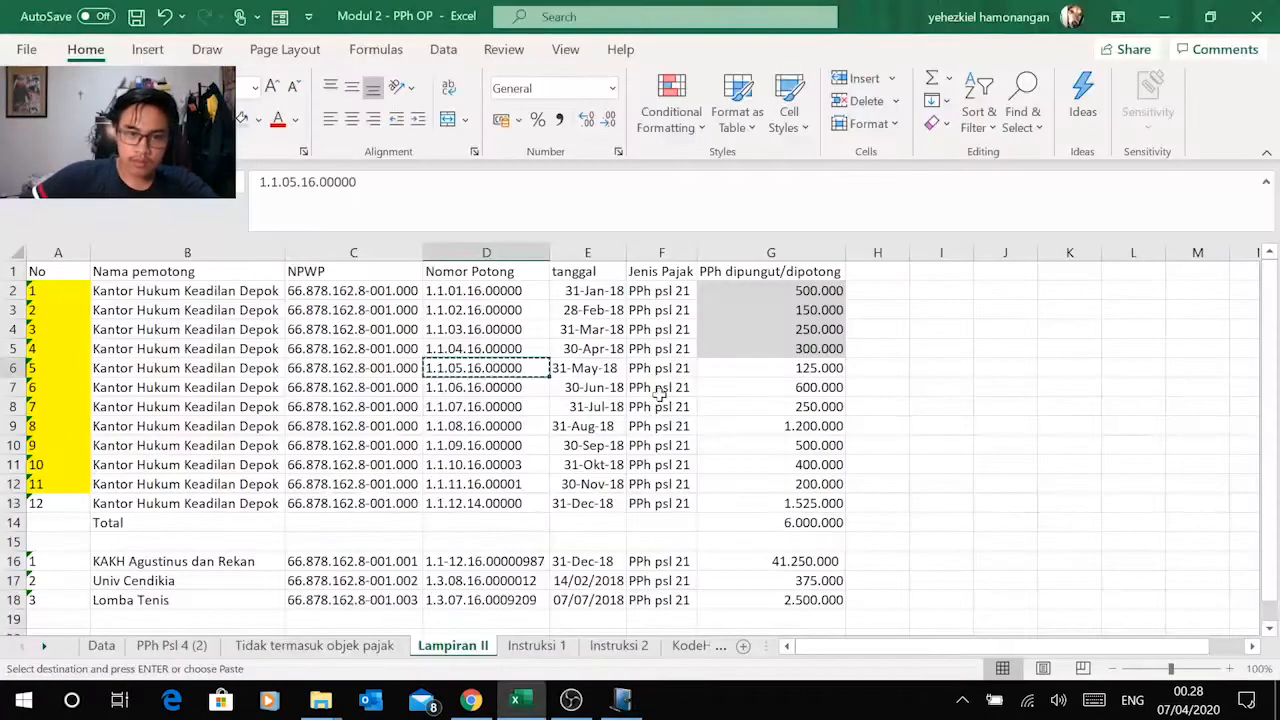
pyautogui.click(780, 368)
pyautogui.hotkey('ctrl', 'c')
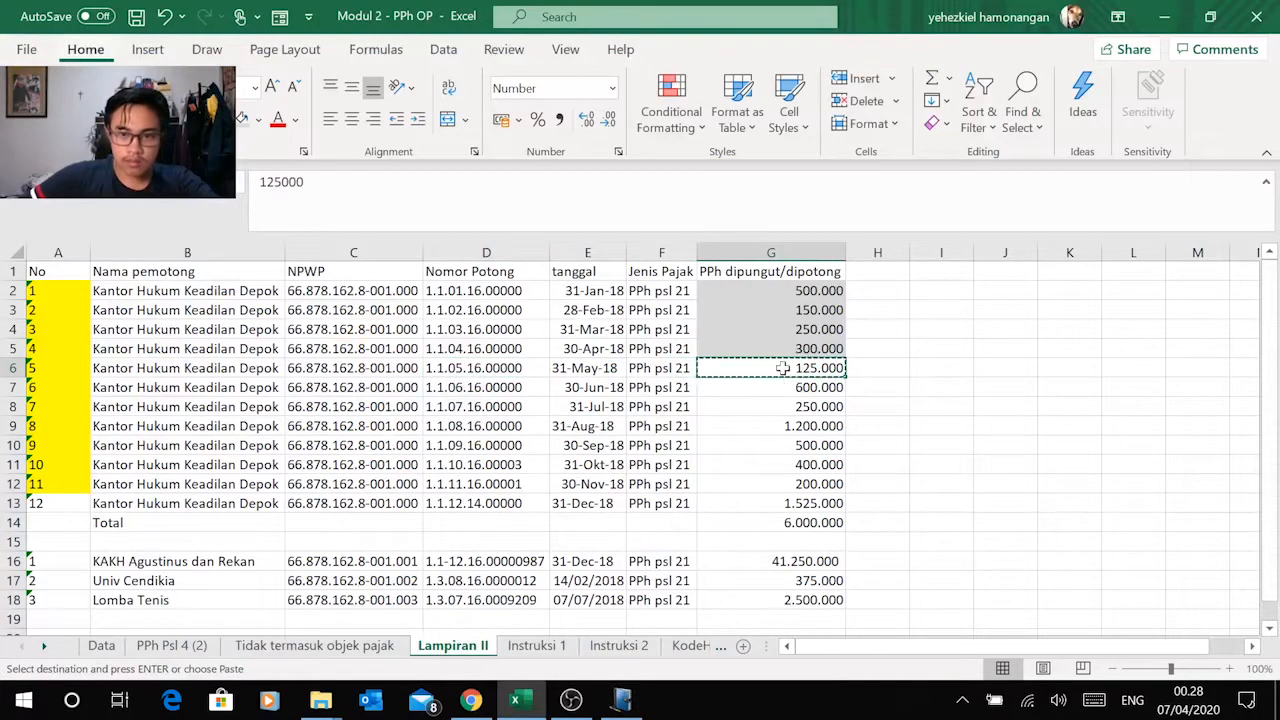
pyautogui.hotkey('alt', 'Tab')
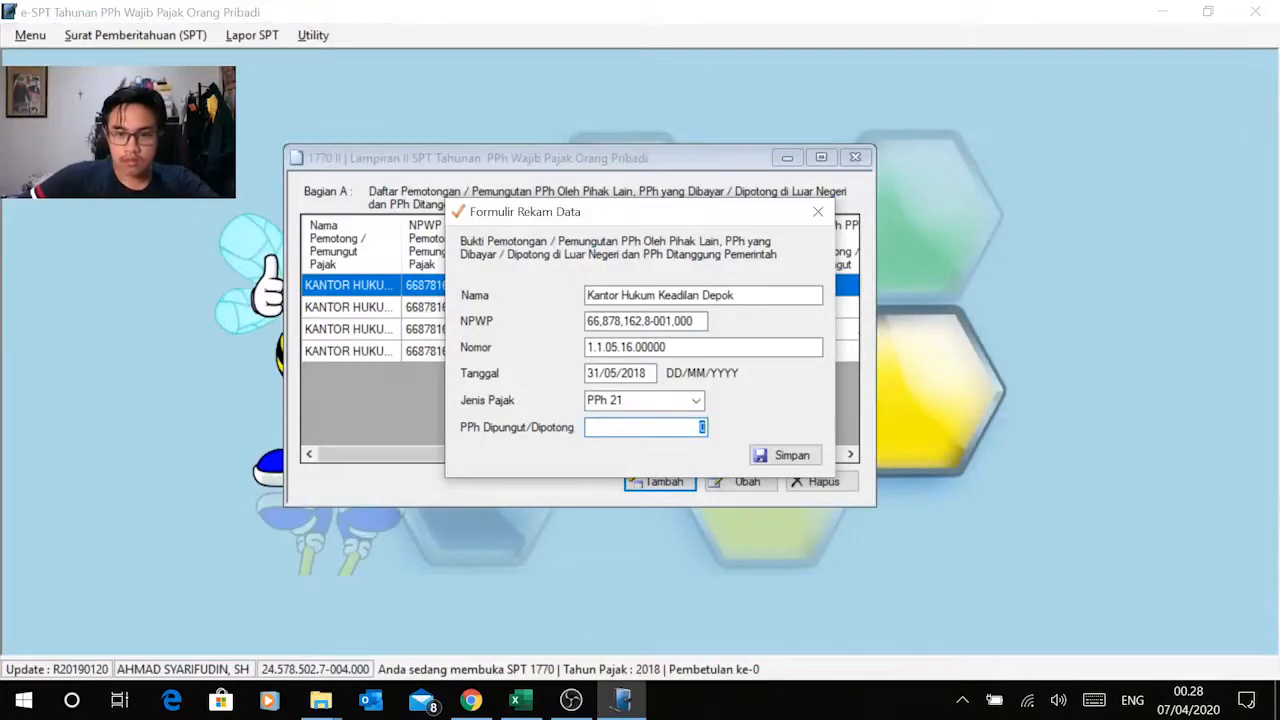
pyautogui.rightClick(695, 428)
pyautogui.click(600, 240)
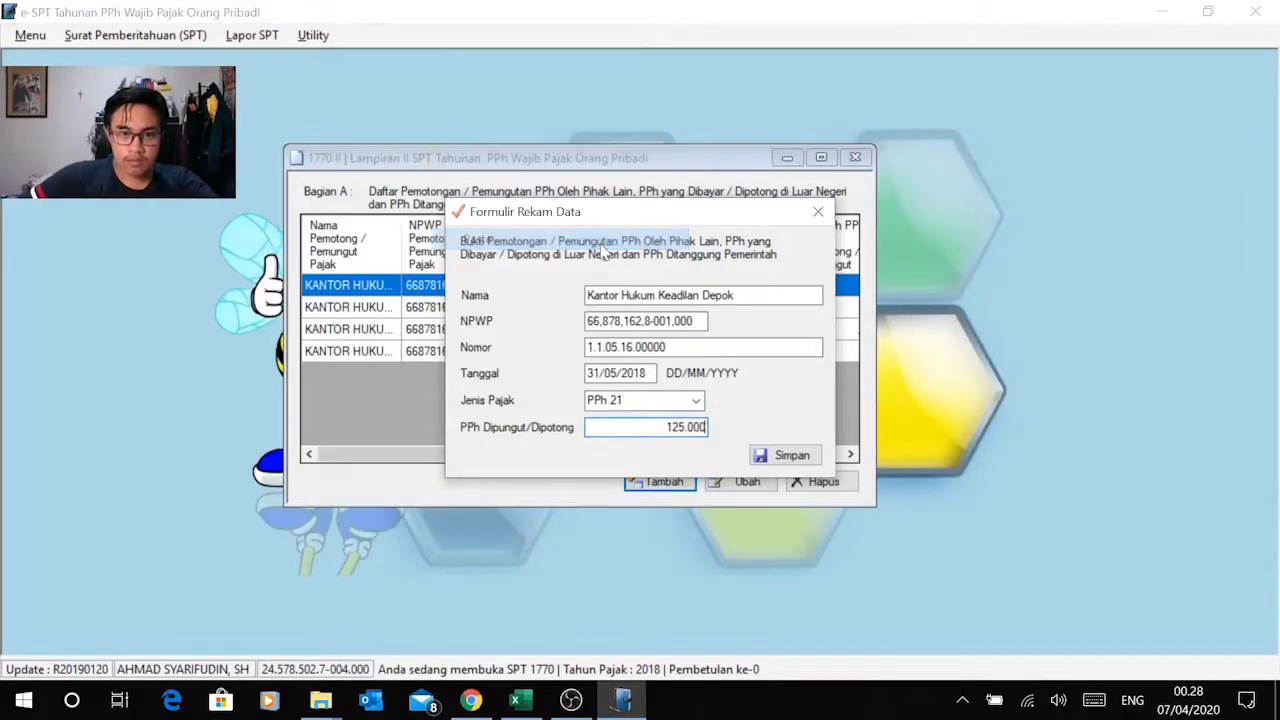
pyautogui.click(784, 458)
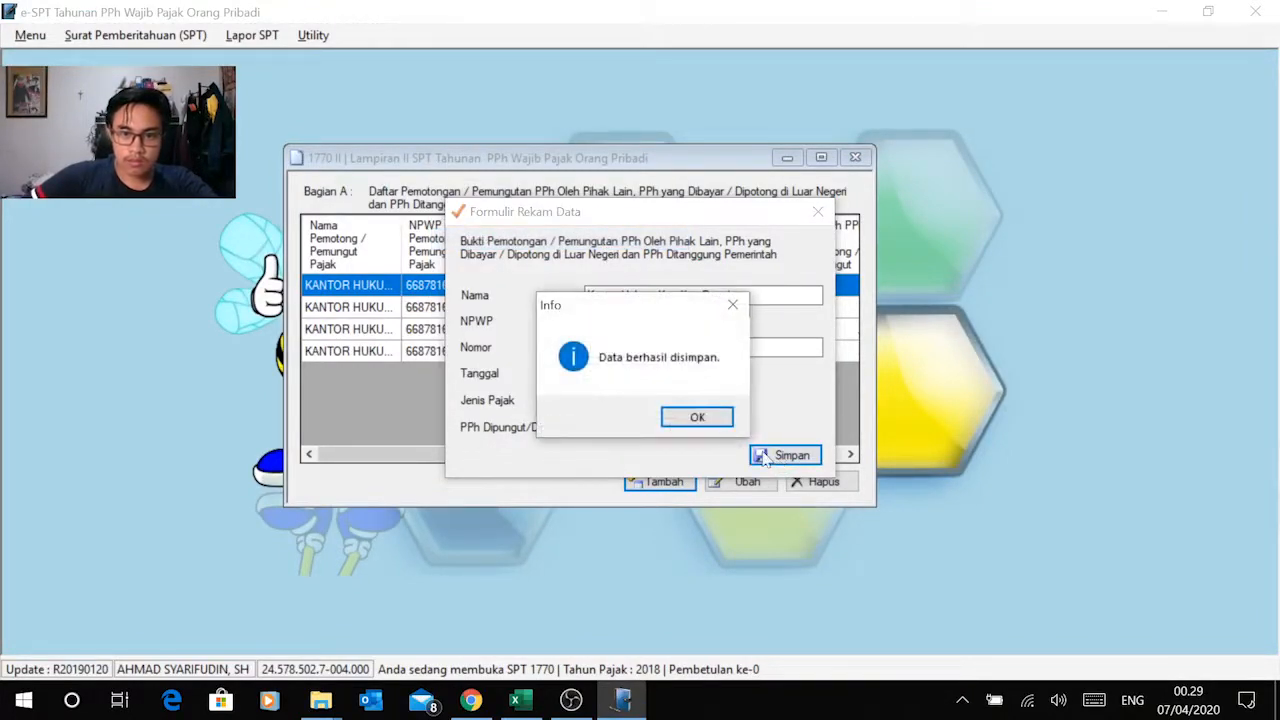
pyautogui.click(697, 418)
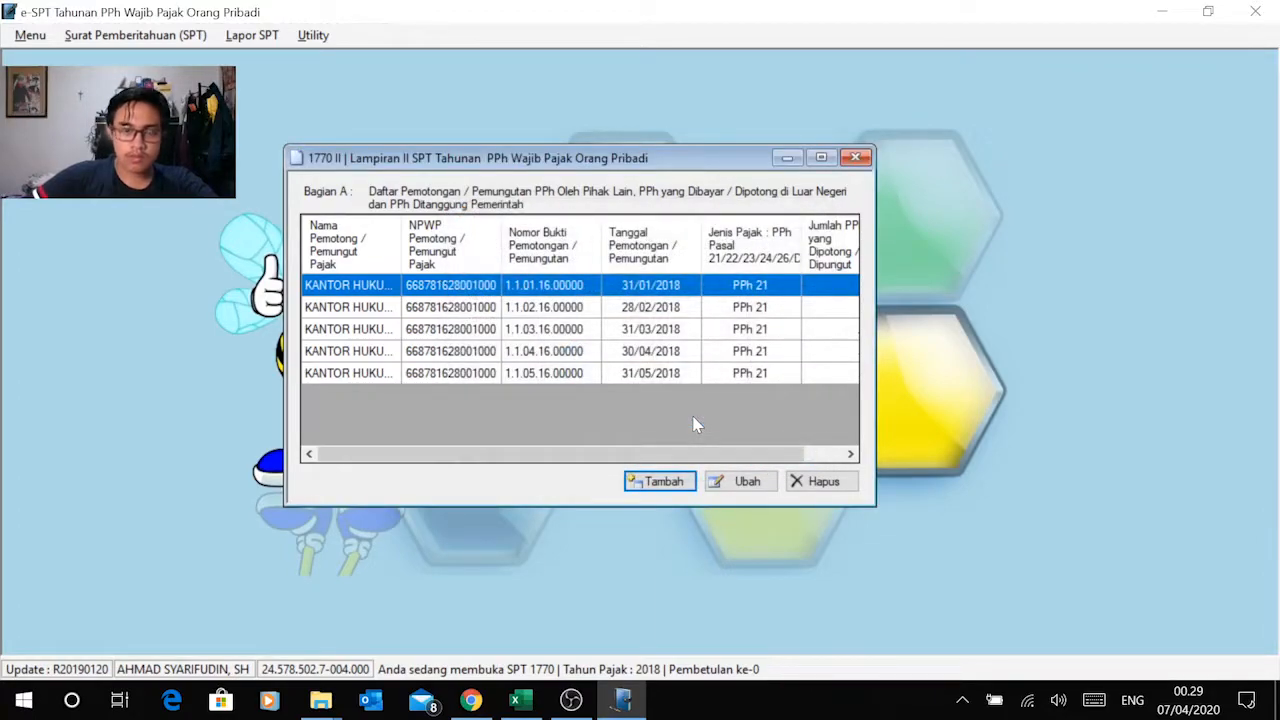
# Step: Switch to Excel and shade the May amount in G6 grey
pyautogui.moveTo(686, 455); pyautogui.dragTo(655, 462)
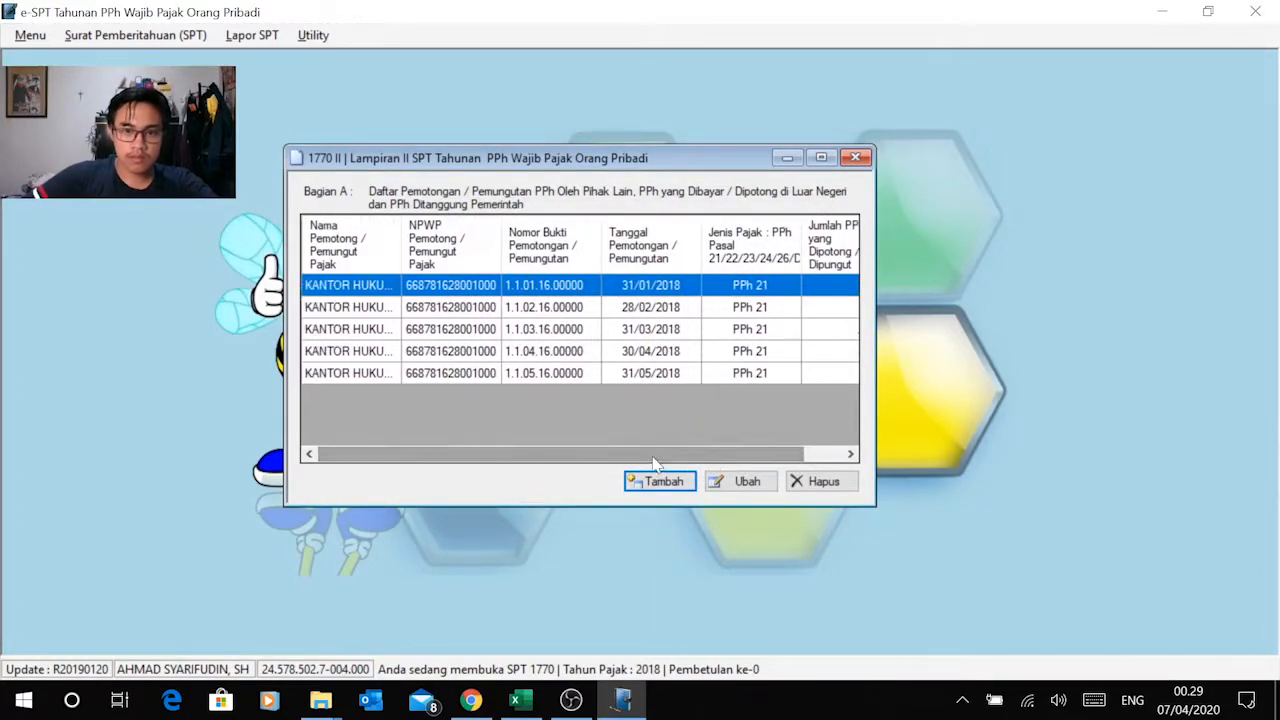
pyautogui.hotkey('alt', 'Tab')
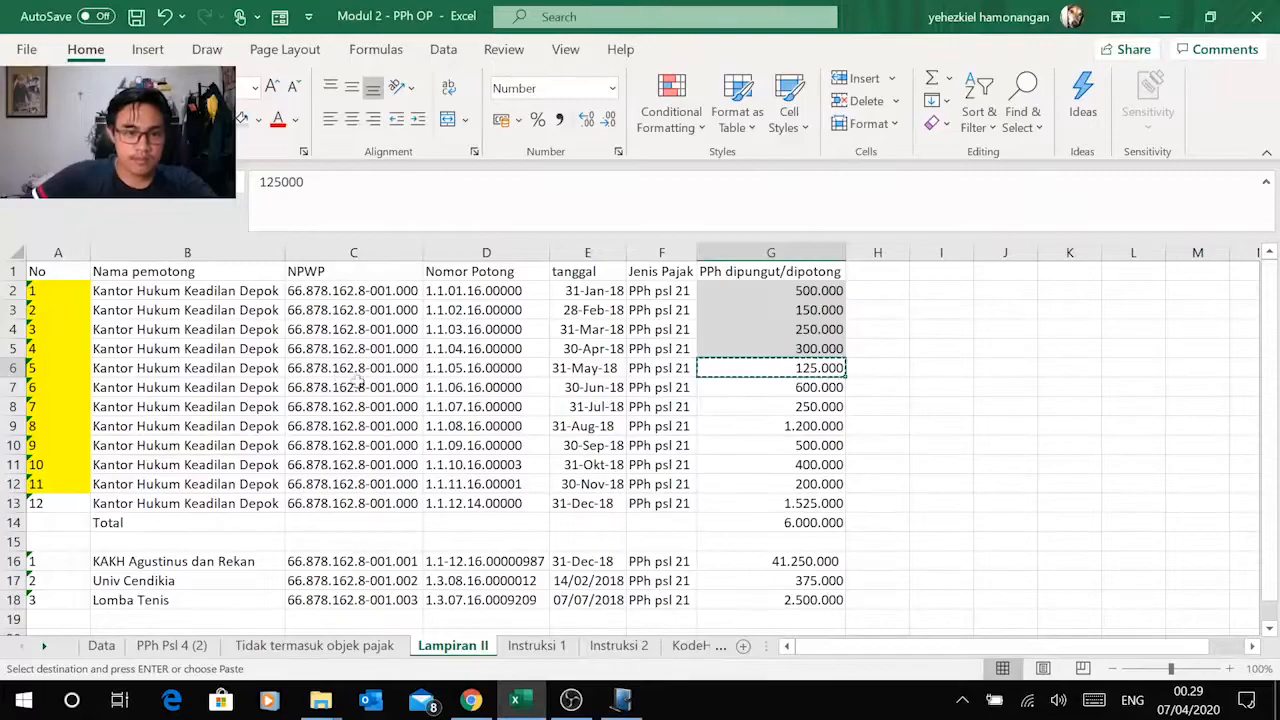
pyautogui.press('Escape')
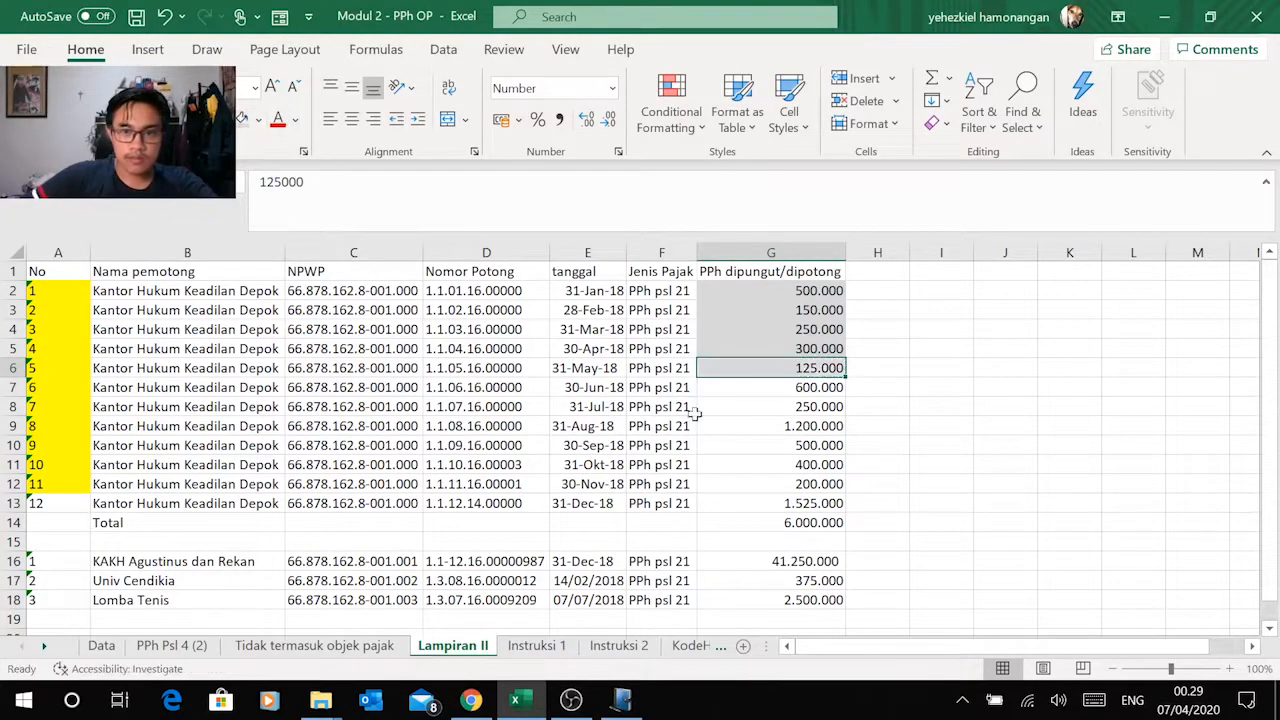
# Step: Start a new Bagian A record and copy Kantor Hukum Keadilan Depok from Excel's June row into its Nama field
pyautogui.click(187, 391)
pyautogui.hotkey('ctrl', 'c')
pyautogui.hotkey('alt', 'Tab')
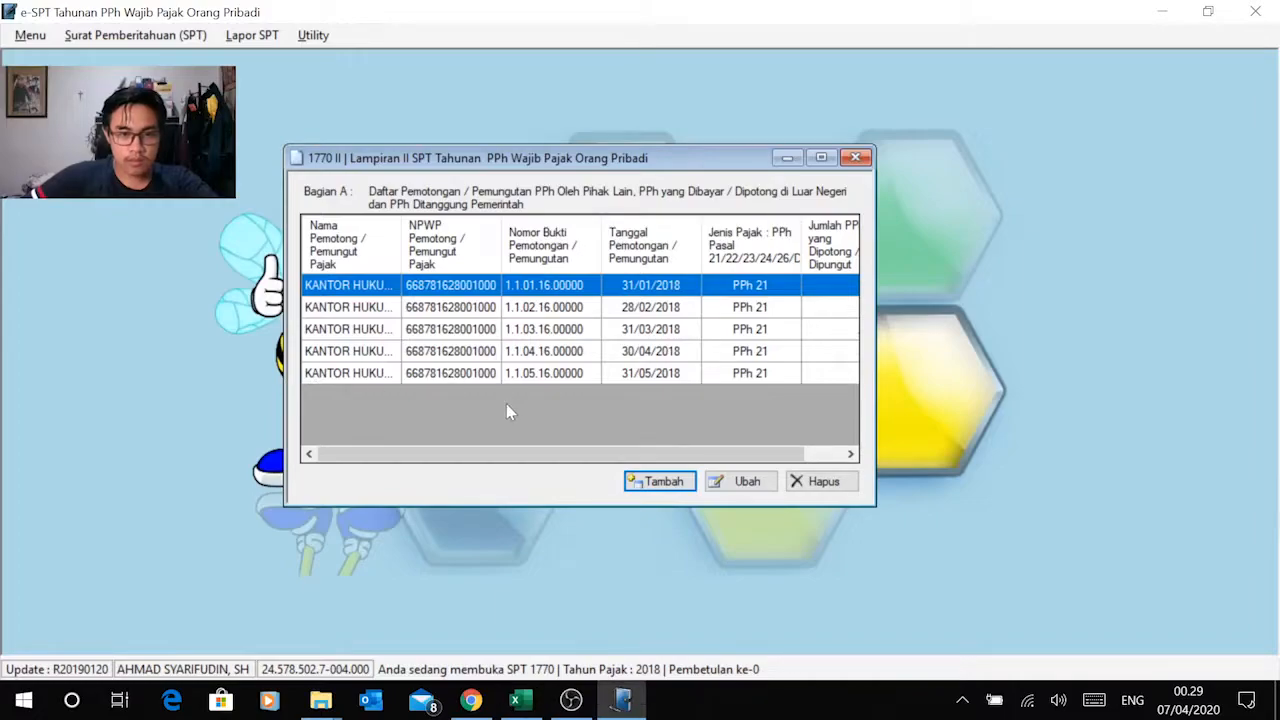
pyautogui.click(660, 482)
pyautogui.hotkey('ctrl', 'v')
# Step: Copy the withholder's NPWP from Excel's June row into the record's NPWP field in e-SPT
pyautogui.press('Tab')
pyautogui.hotkey('alt', 'Tab')
pyautogui.click(320, 387)
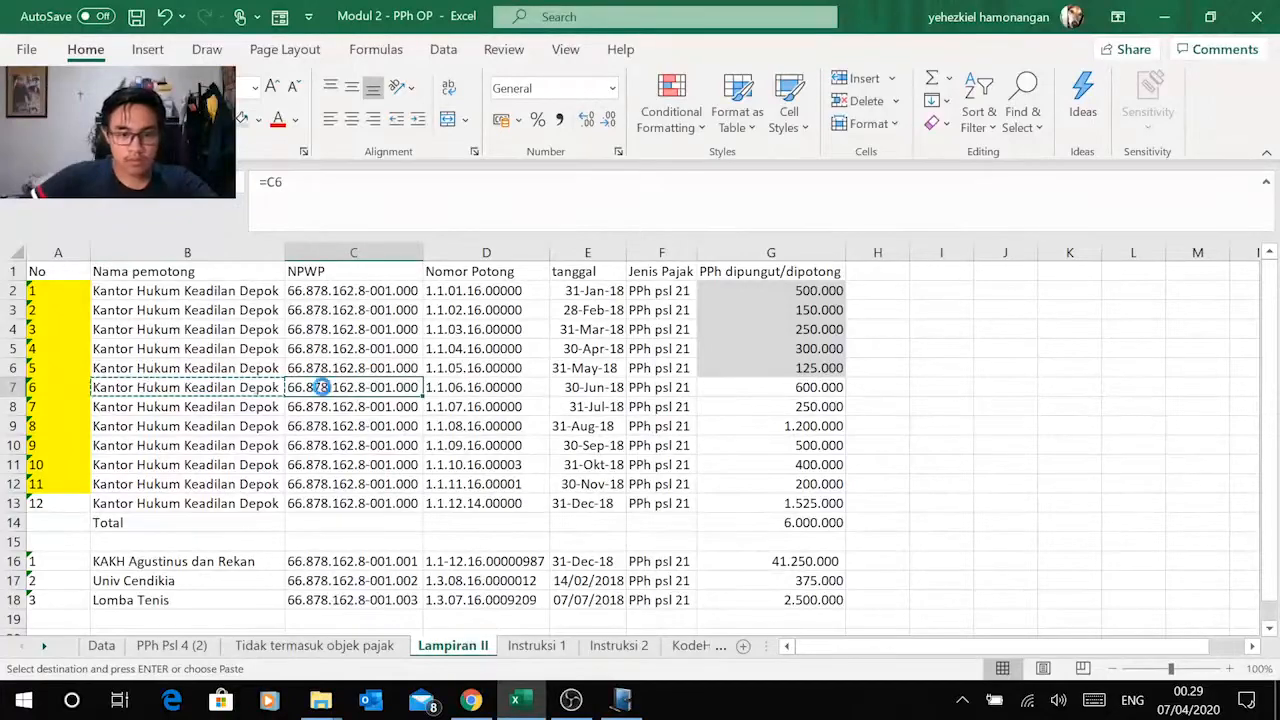
pyautogui.hotkey('ctrl', 'c')
pyautogui.hotkey('alt', 'Tab')
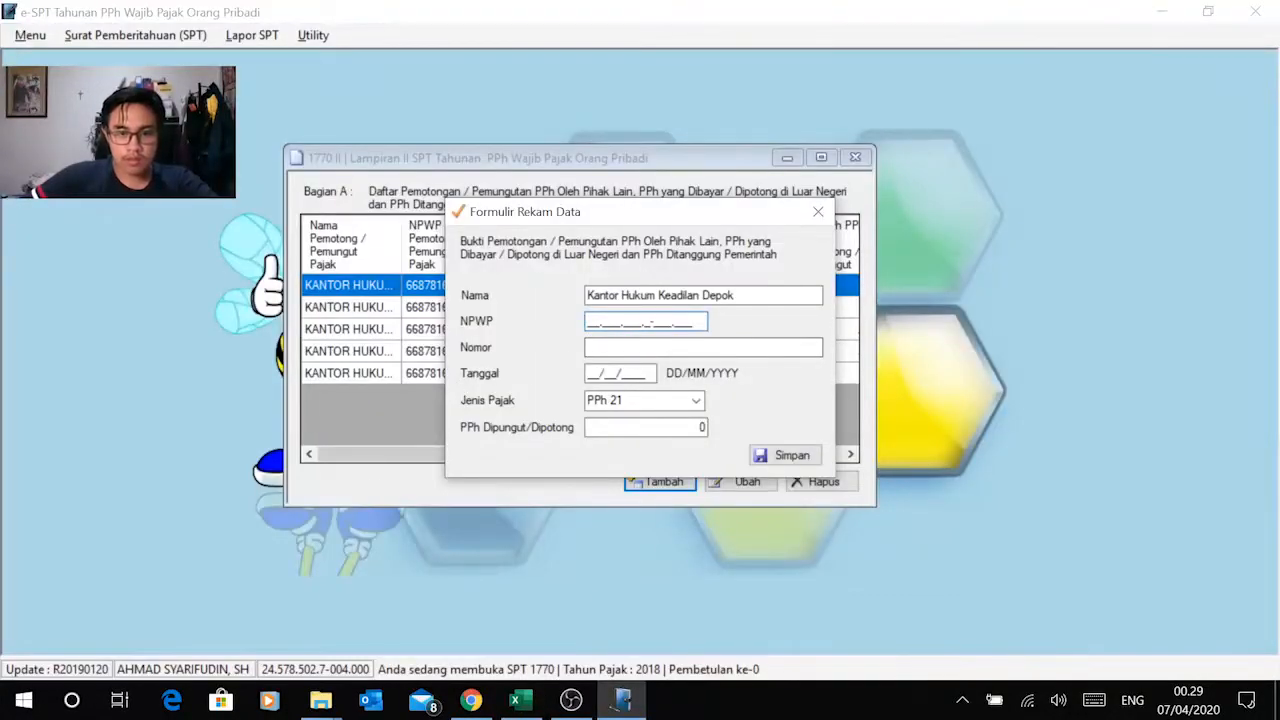
pyautogui.rightClick(592, 321)
pyautogui.click(500, 403)
pyautogui.press('Tab')
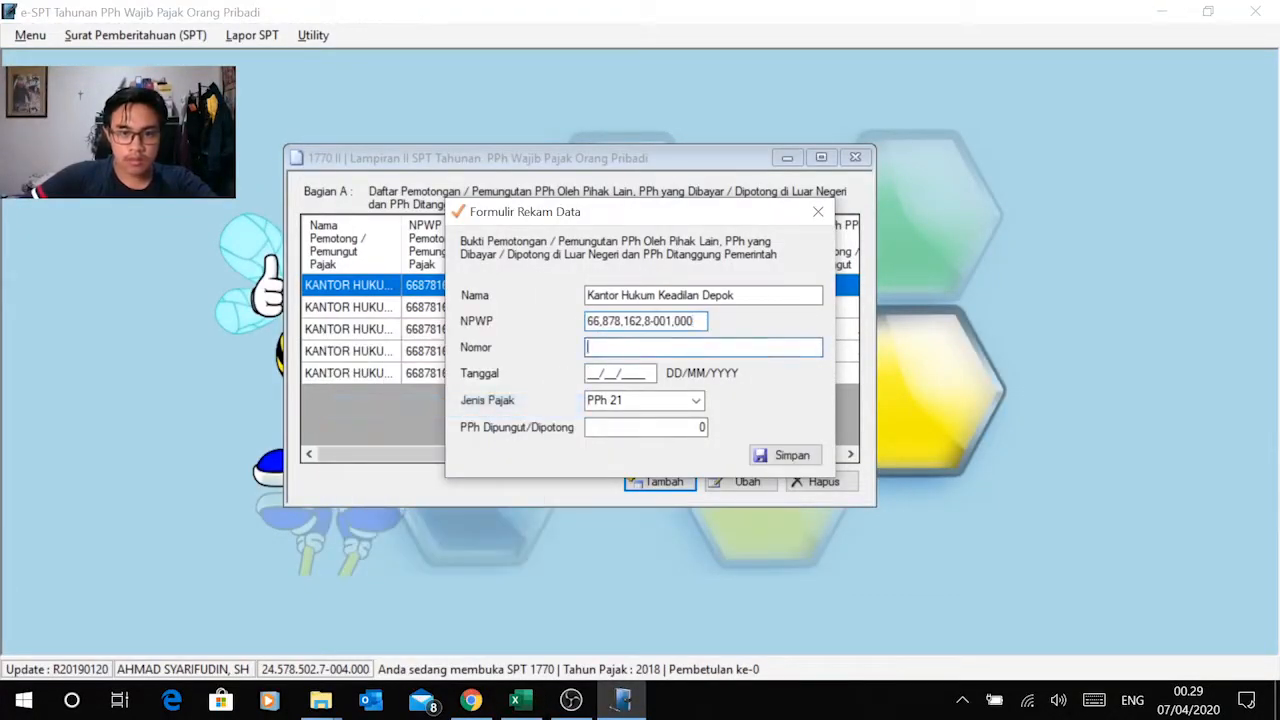
# Step: Copy the June slip number from Excel into the Nomor field and set Tanggal to 30/06/2018
pyautogui.hotkey('alt', 'Tab')
pyautogui.click(469, 386)
pyautogui.hotkey('ctrl', 'c')
pyautogui.hotkey('alt', 'Tab')
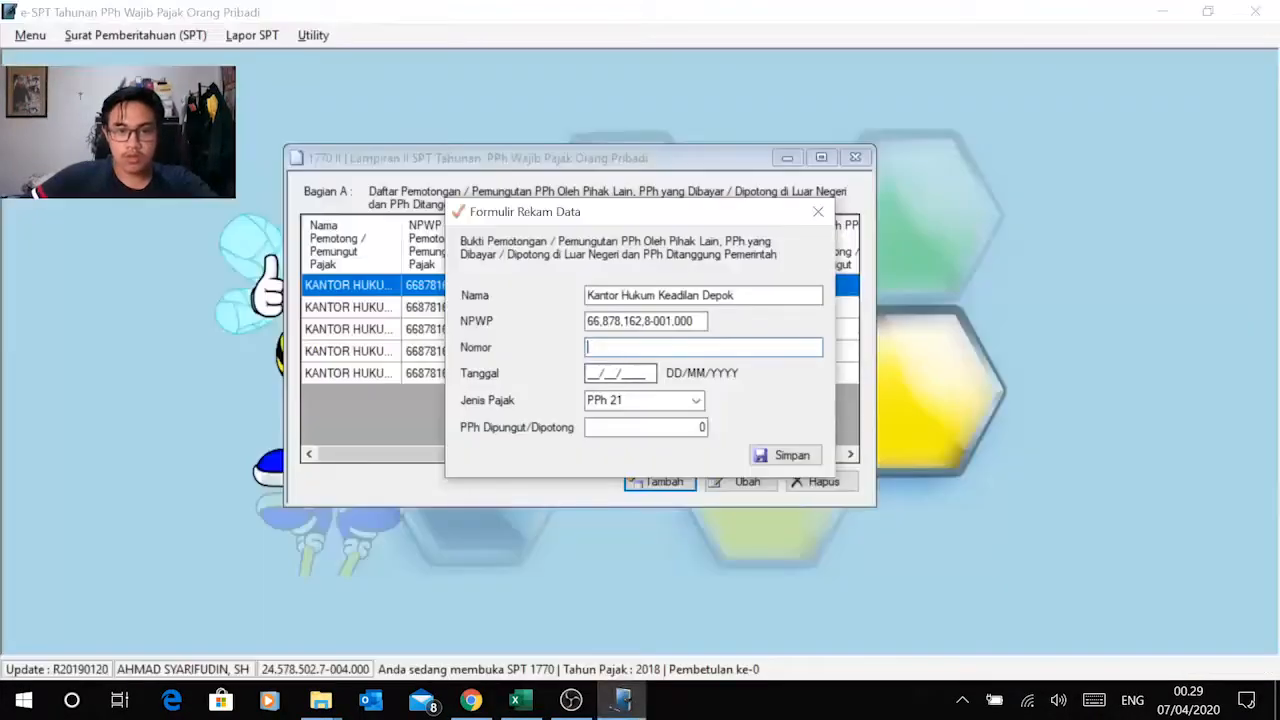
pyautogui.hotkey('ctrl', 'v')
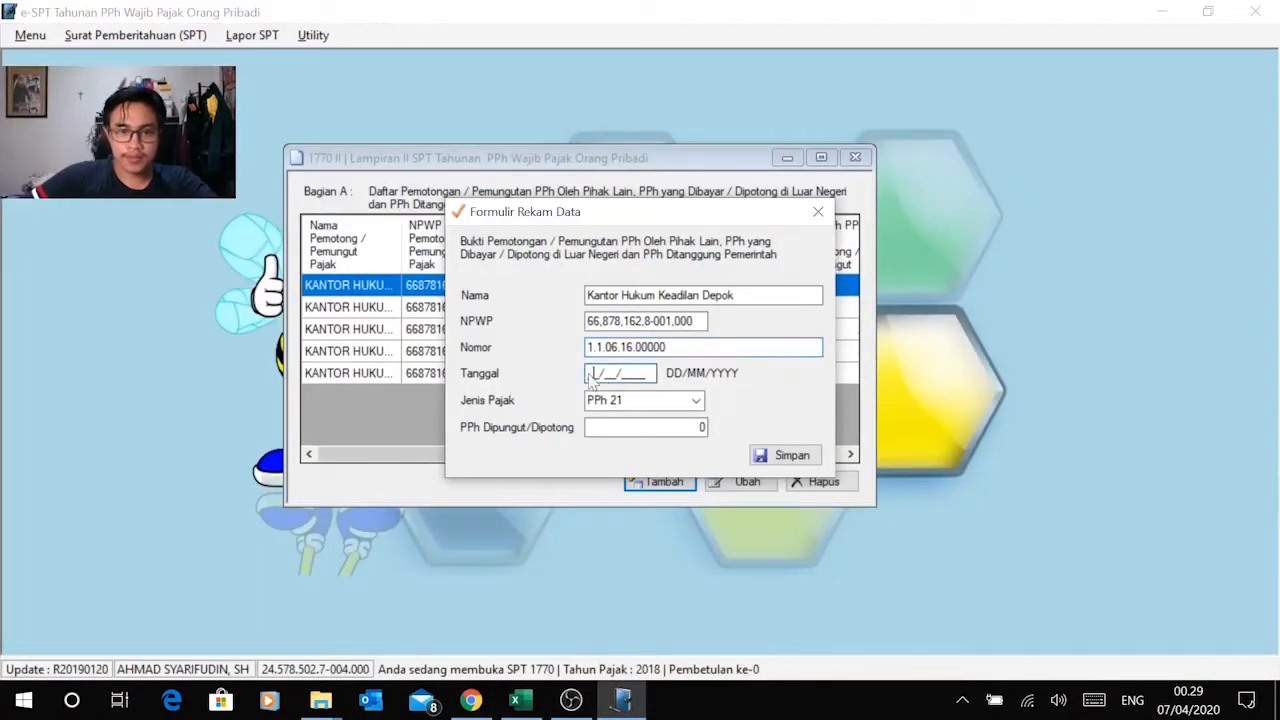
pyautogui.hotkey('alt', 'Tab')
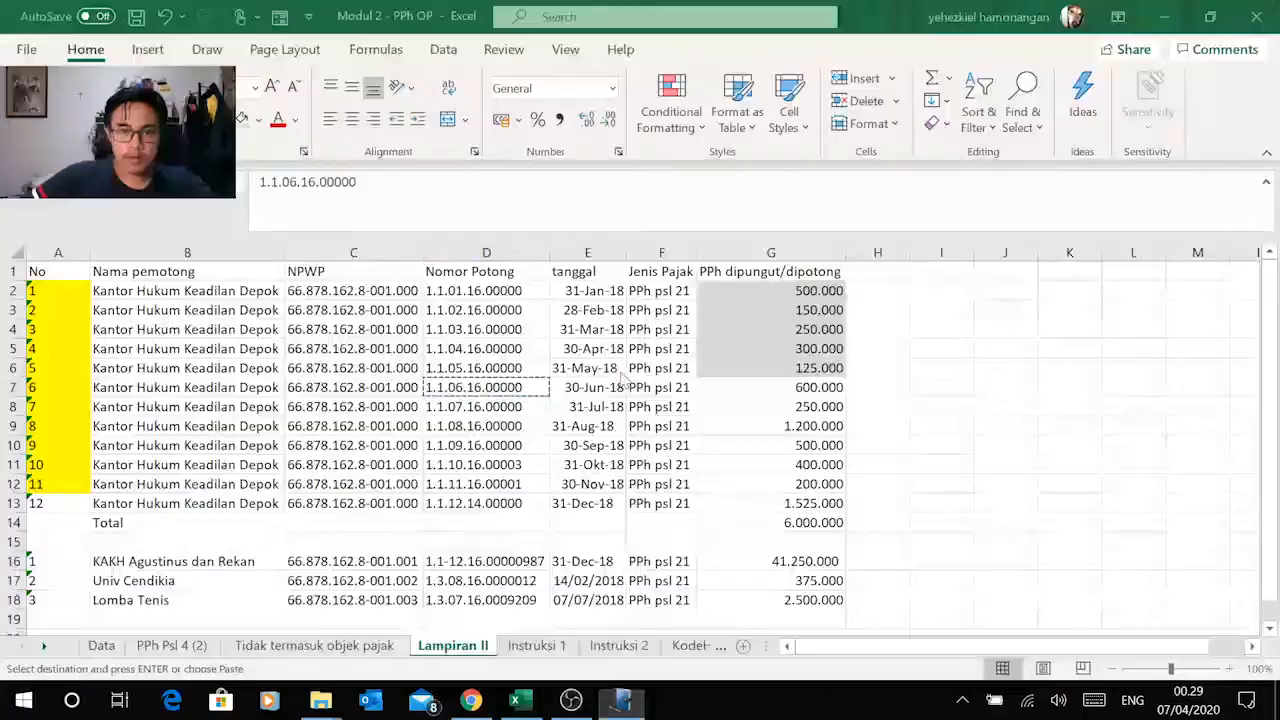
pyautogui.hotkey('alt', 'Tab')
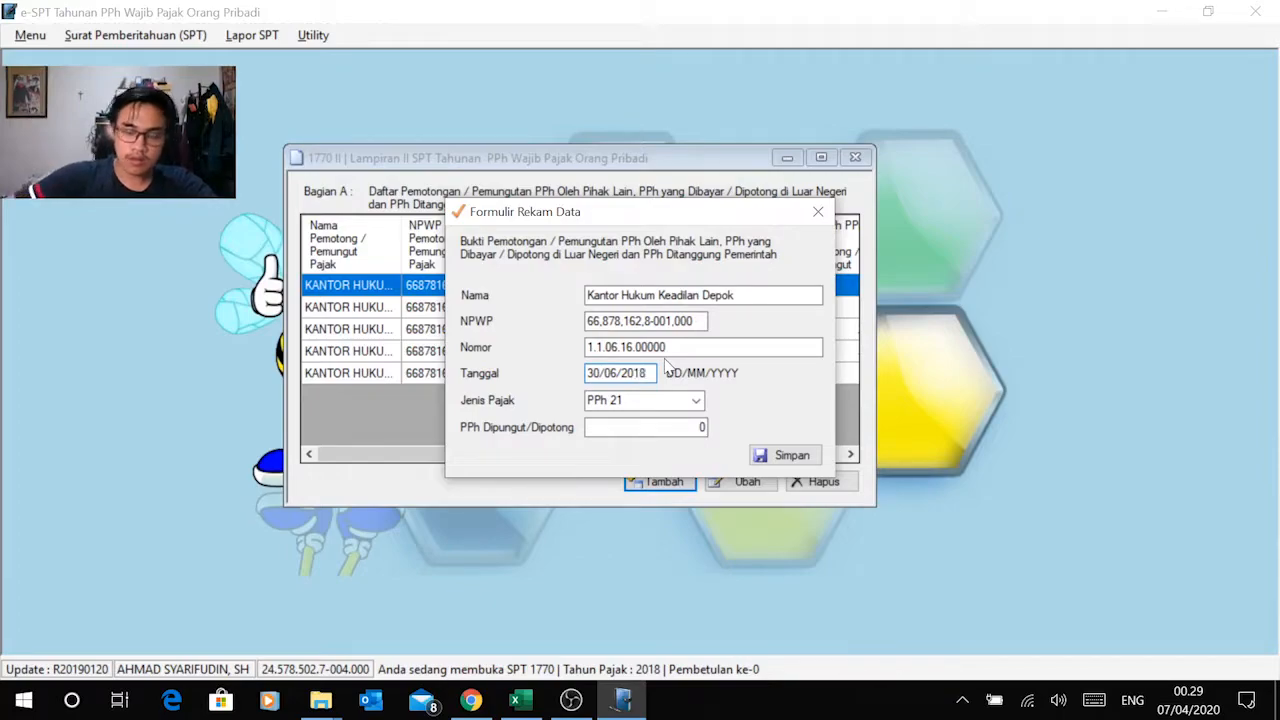
# Step: Copy the June amount of 600.000 from Excel into PPh Dipungut/Dipotong in e-SPT and save the record
pyautogui.hotkey('alt', 'Tab')
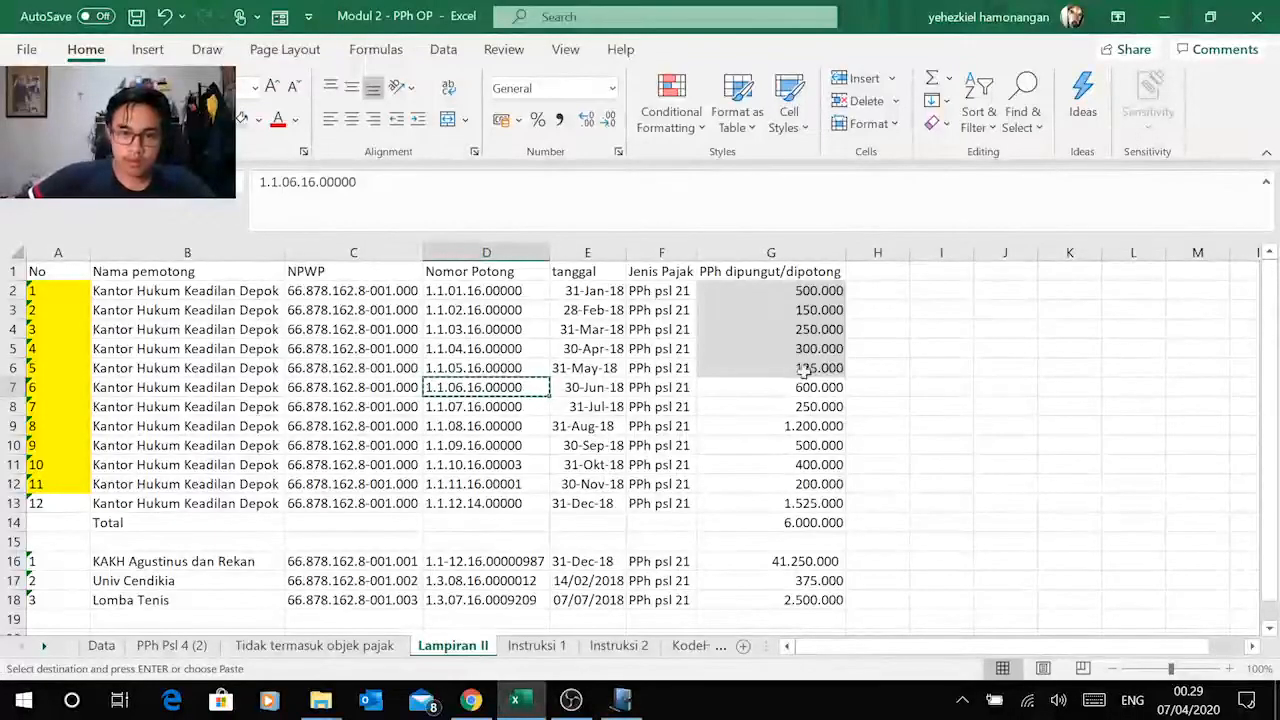
pyautogui.click(820, 387)
pyautogui.hotkey('ctrl', 'c')
pyautogui.hotkey('alt', 'Tab')
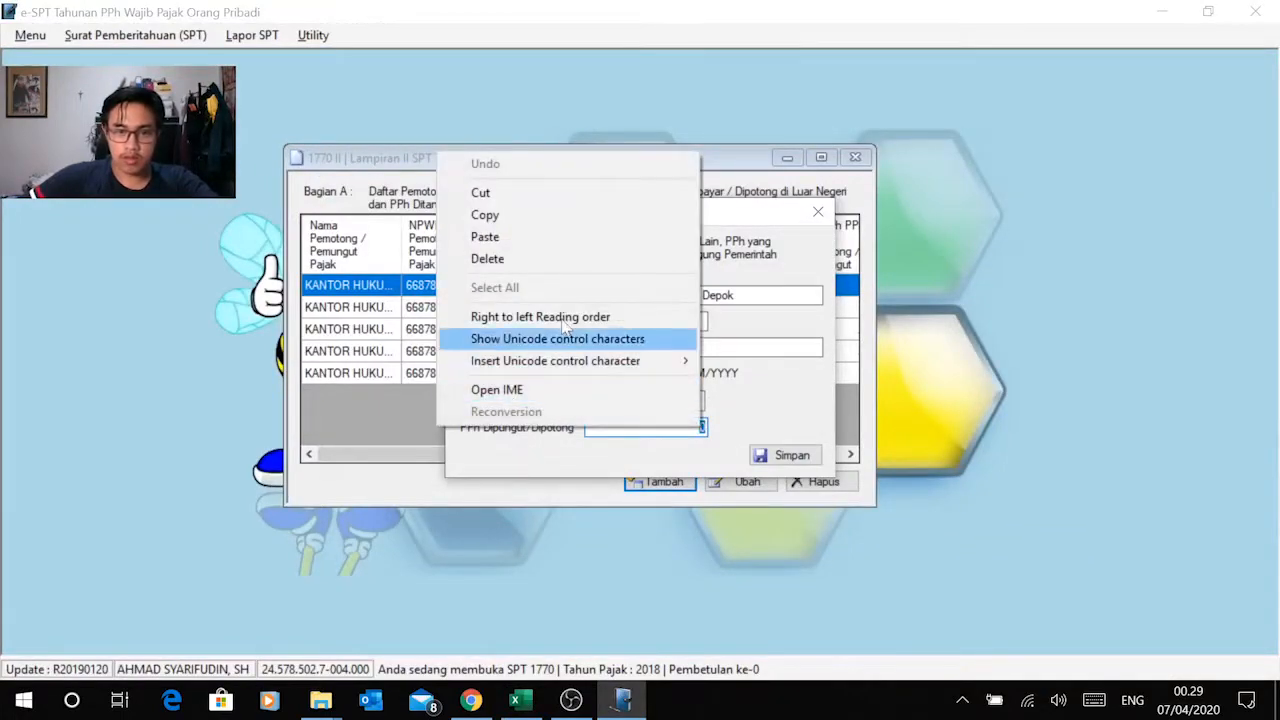
pyautogui.click(545, 238)
pyautogui.click(806, 459)
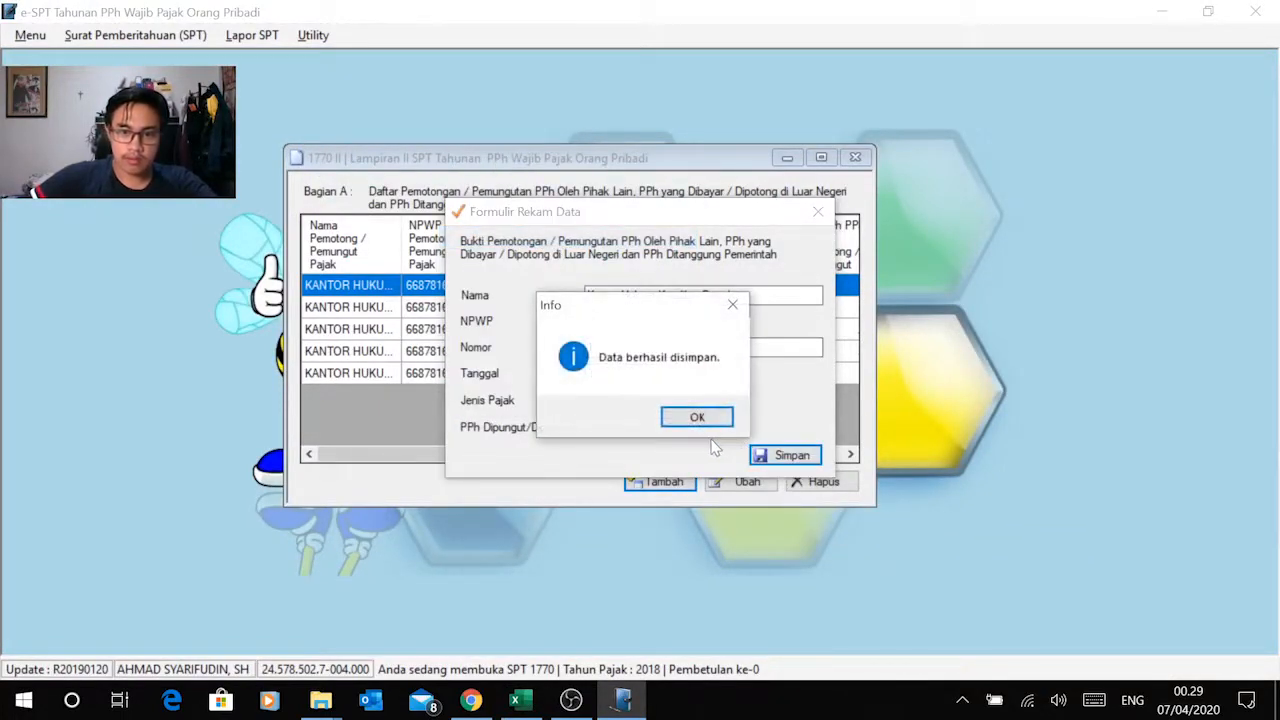
pyautogui.click(697, 418)
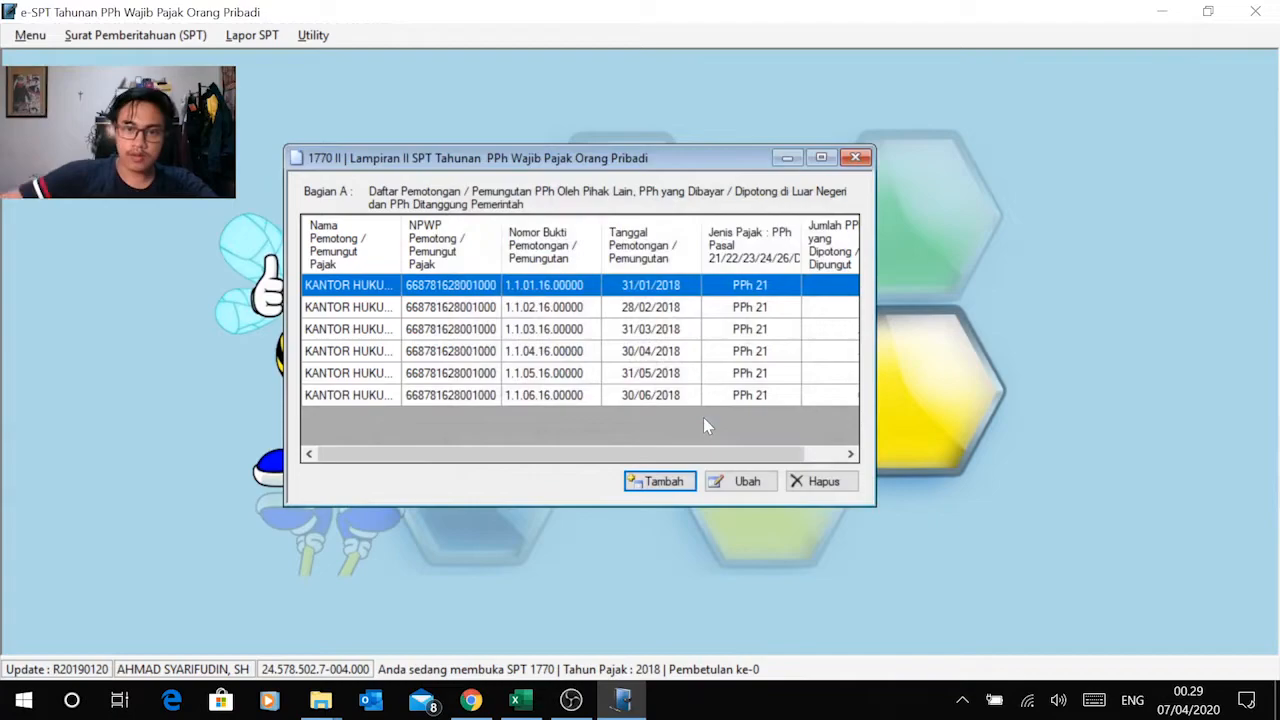
# Step: Start a new Bagian A record, shade Excel's G7 grey, and copy Kantor Hukum Keadilan Depok from the July row into Nama
pyautogui.click(662, 481)
pyautogui.hotkey('alt', 'Tab')
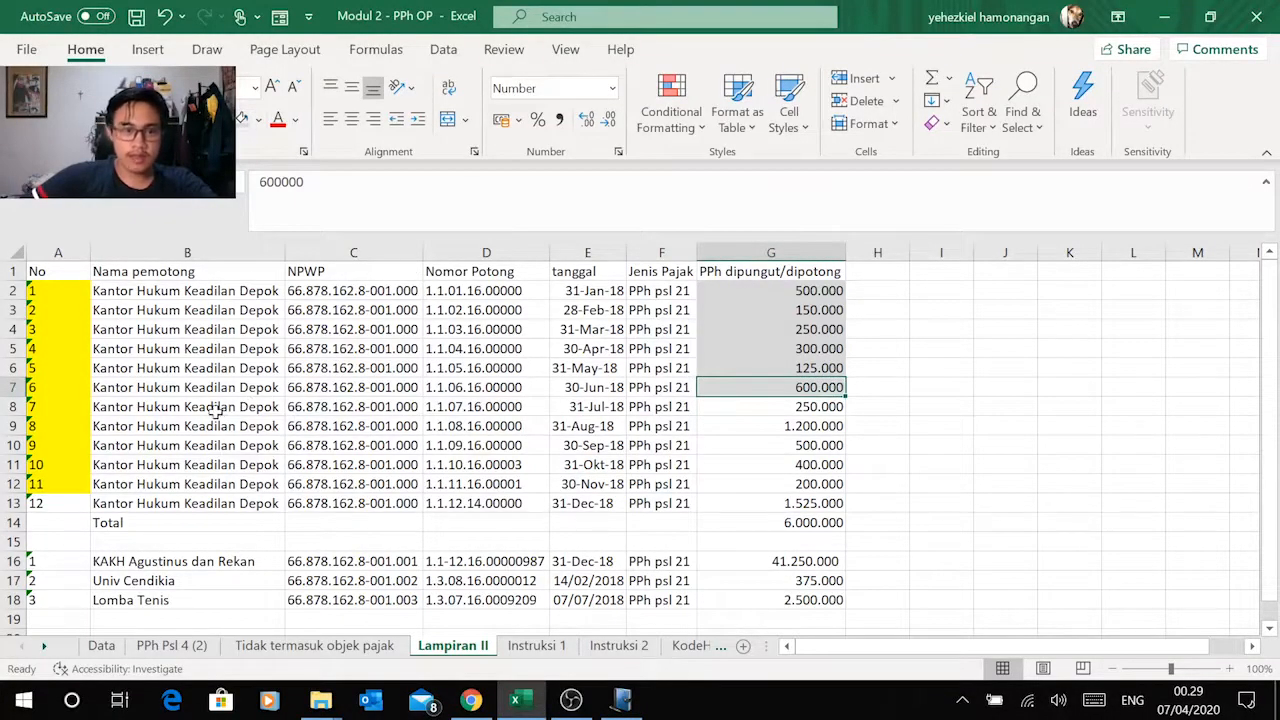
pyautogui.click(170, 406)
pyautogui.hotkey('ctrl', 'c')
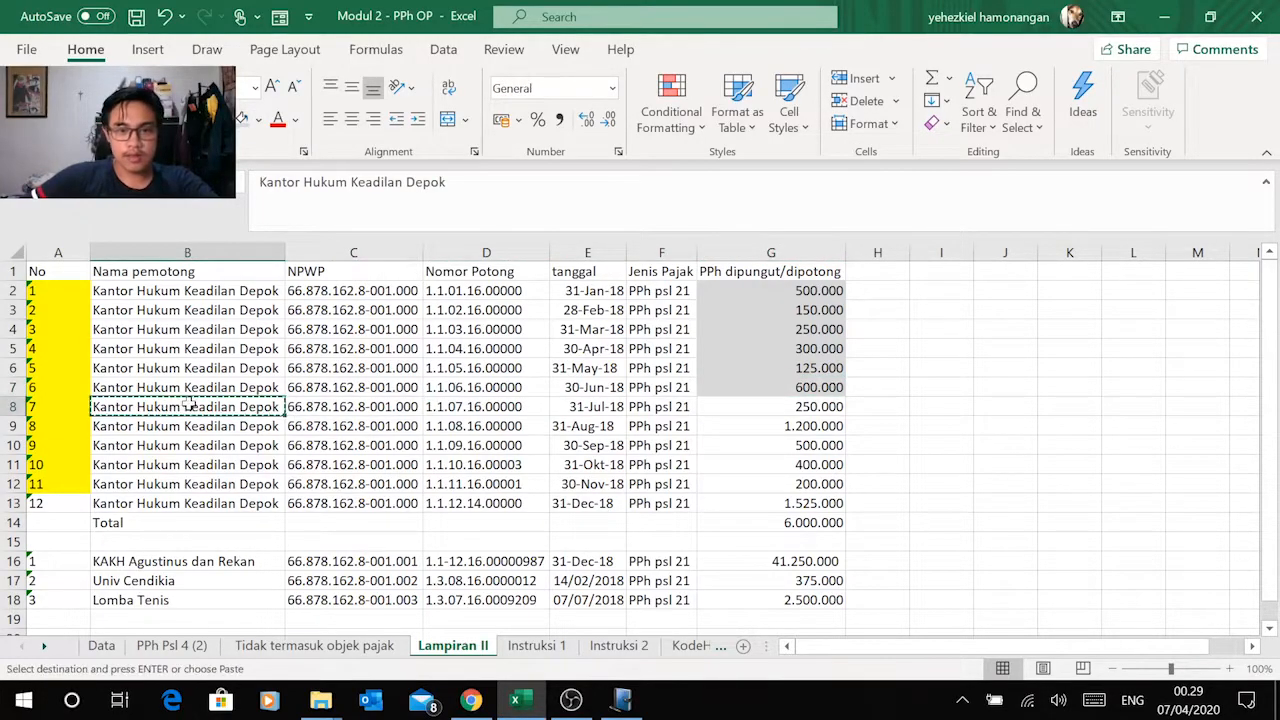
pyautogui.hotkey('alt', 'Tab')
pyautogui.click(600, 295)
pyautogui.hotkey('ctrl', 'v')
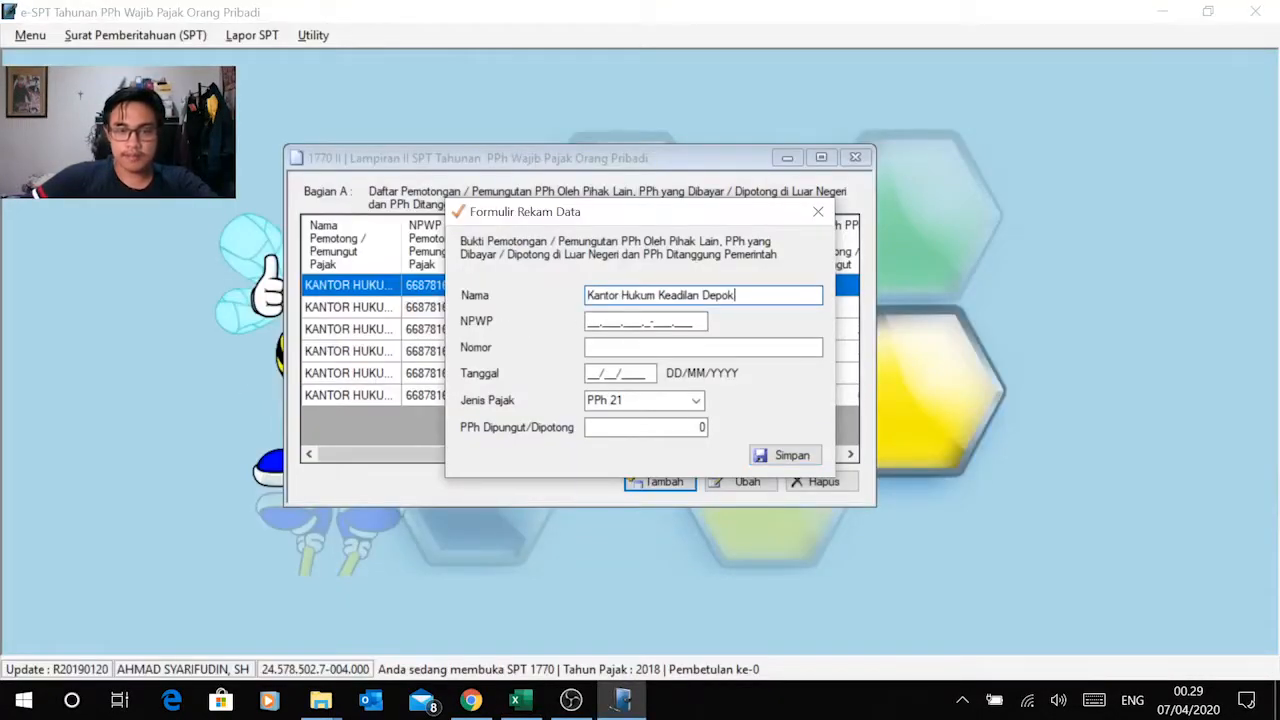
# Step: Copy the withholder's NPWP from Excel's July row into the record's NPWP field in e-SPT
pyautogui.click(588, 328)
pyautogui.hotkey('alt', 'Tab')
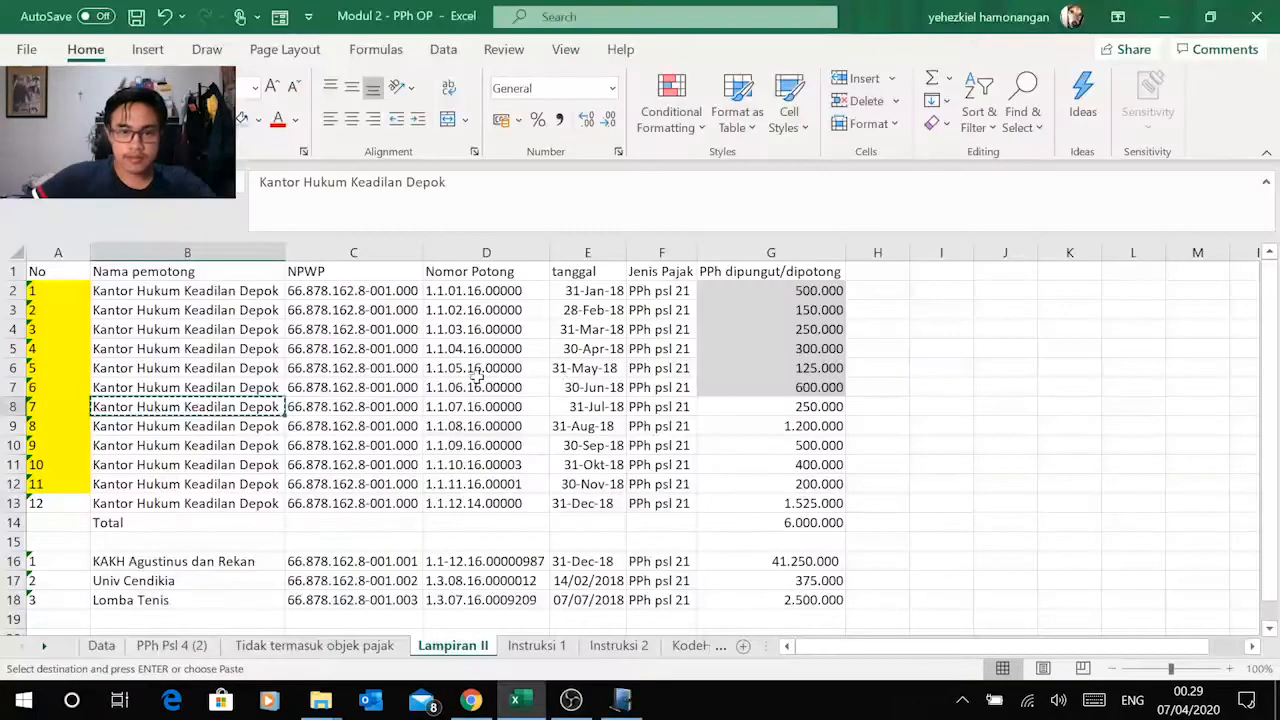
pyautogui.click(330, 406)
pyautogui.hotkey('ctrl', 'c')
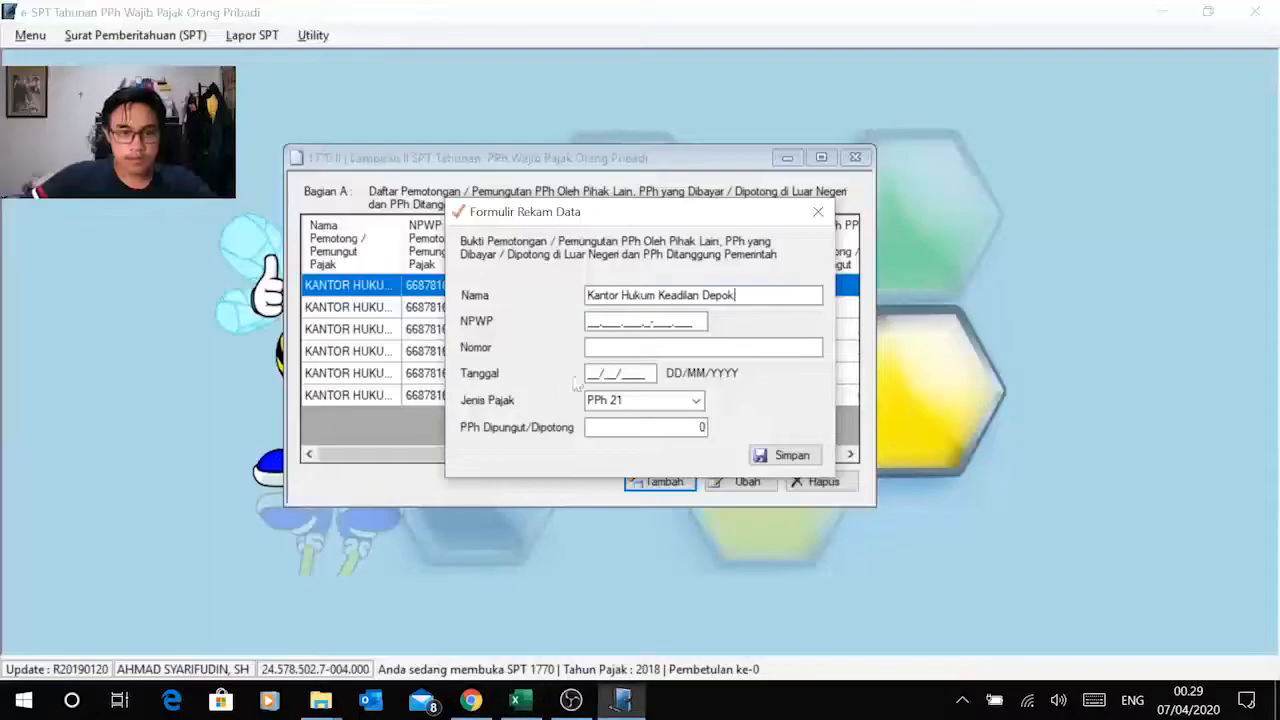
pyautogui.hotkey('alt', 'Tab')
pyautogui.rightClick(590, 323)
pyautogui.click(480, 410)
# Step: Copy the July slip number from Excel into the Nomor field and set Tanggal to 31/07/2018
pyautogui.click(592, 348)
pyautogui.hotkey('alt', 'Tab')
pyautogui.click(461, 401)
pyautogui.hotkey('ctrl', 'c')
pyautogui.hotkey('alt', 'Tab')
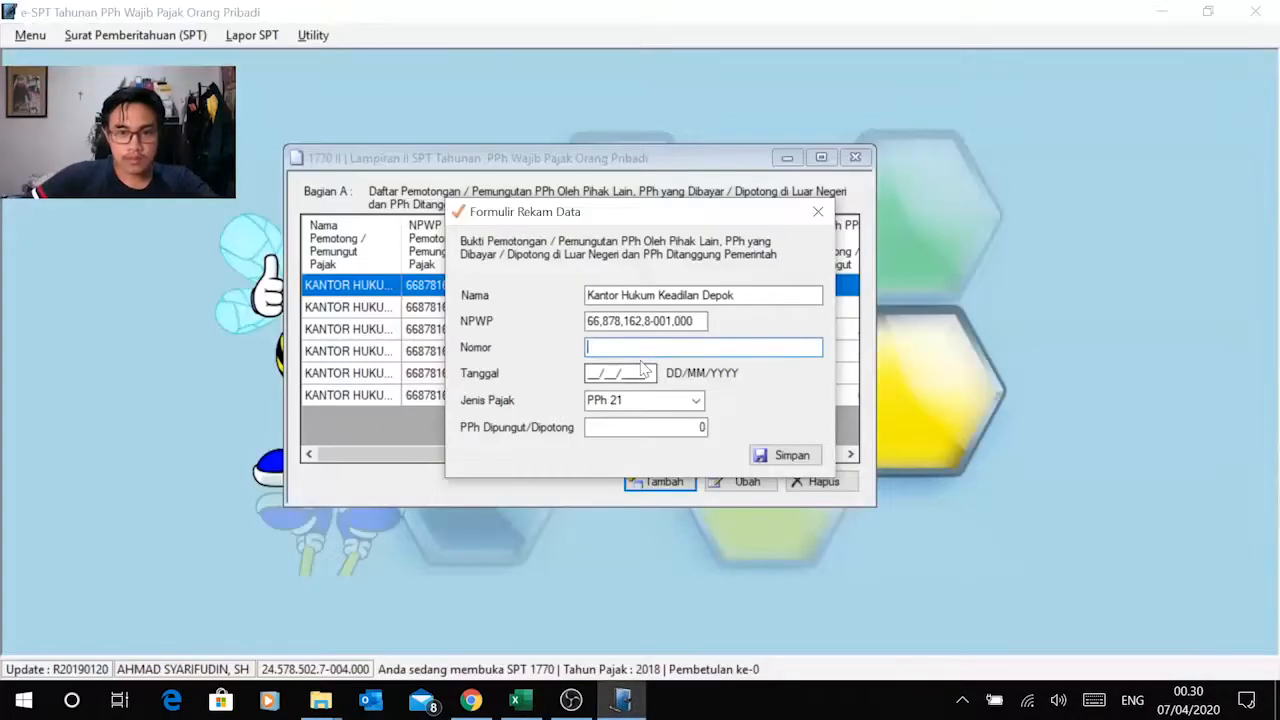
pyautogui.hotkey('ctrl', 'v')
pyautogui.hotkey('alt', 'Tab')
pyautogui.click(624, 410)
pyautogui.hotkey('alt', 'Tab')
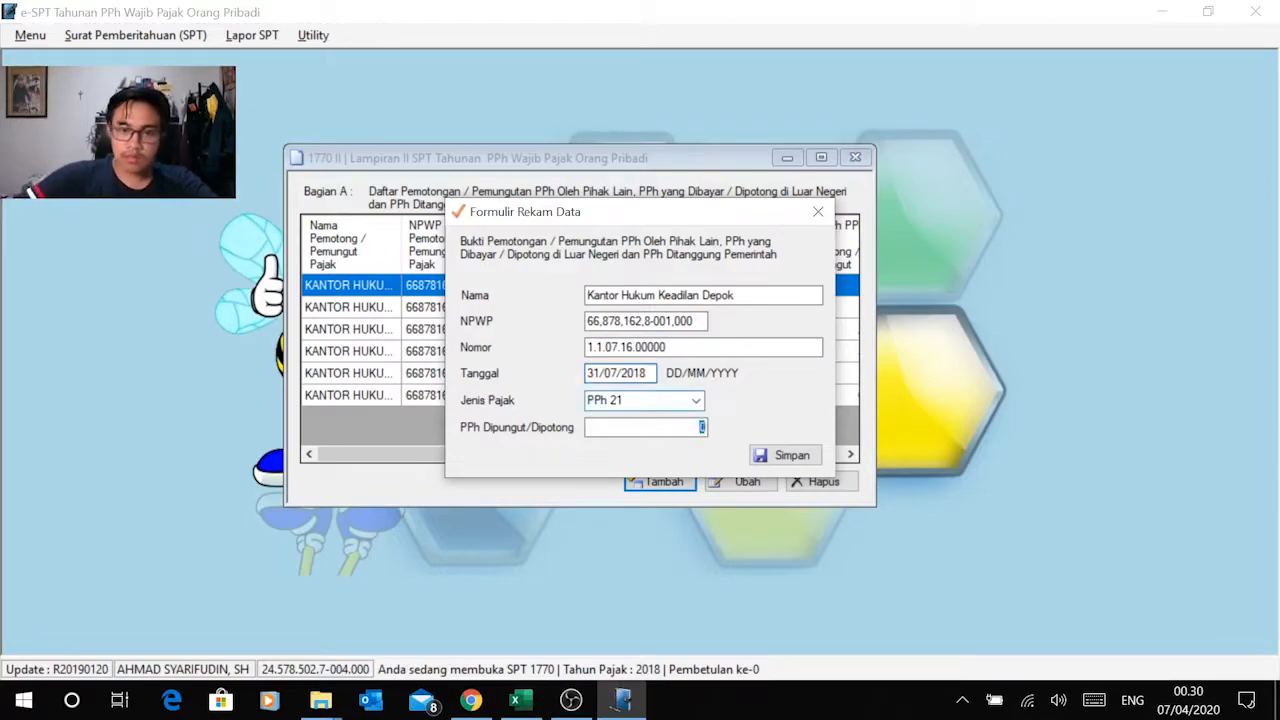
# Step: Copy the July amount of 250.000 from Excel into PPh Dipungut/Dipotong in e-SPT and save the record
pyautogui.hotkey('alt', 'Tab')
pyautogui.click(780, 407)
pyautogui.hotkey('ctrl', 'c')
pyautogui.hotkey('alt', 'Tab')
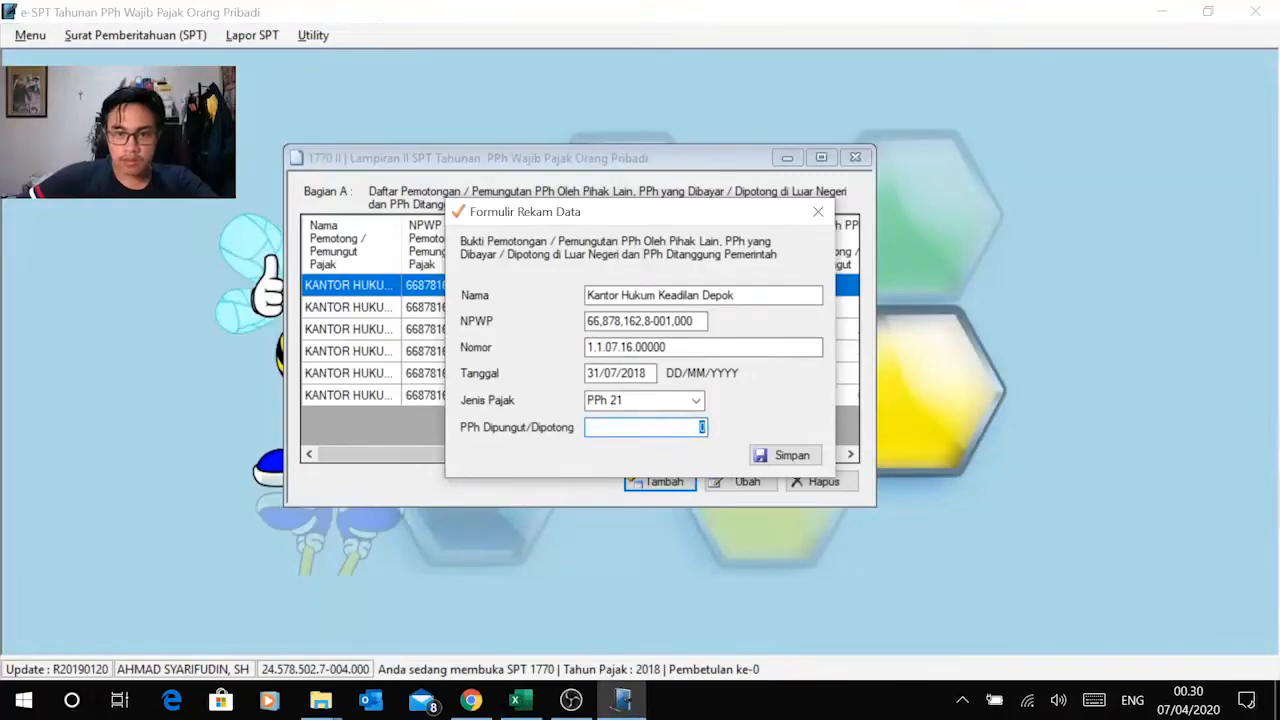
pyautogui.rightClick(702, 427)
pyautogui.click(547, 247)
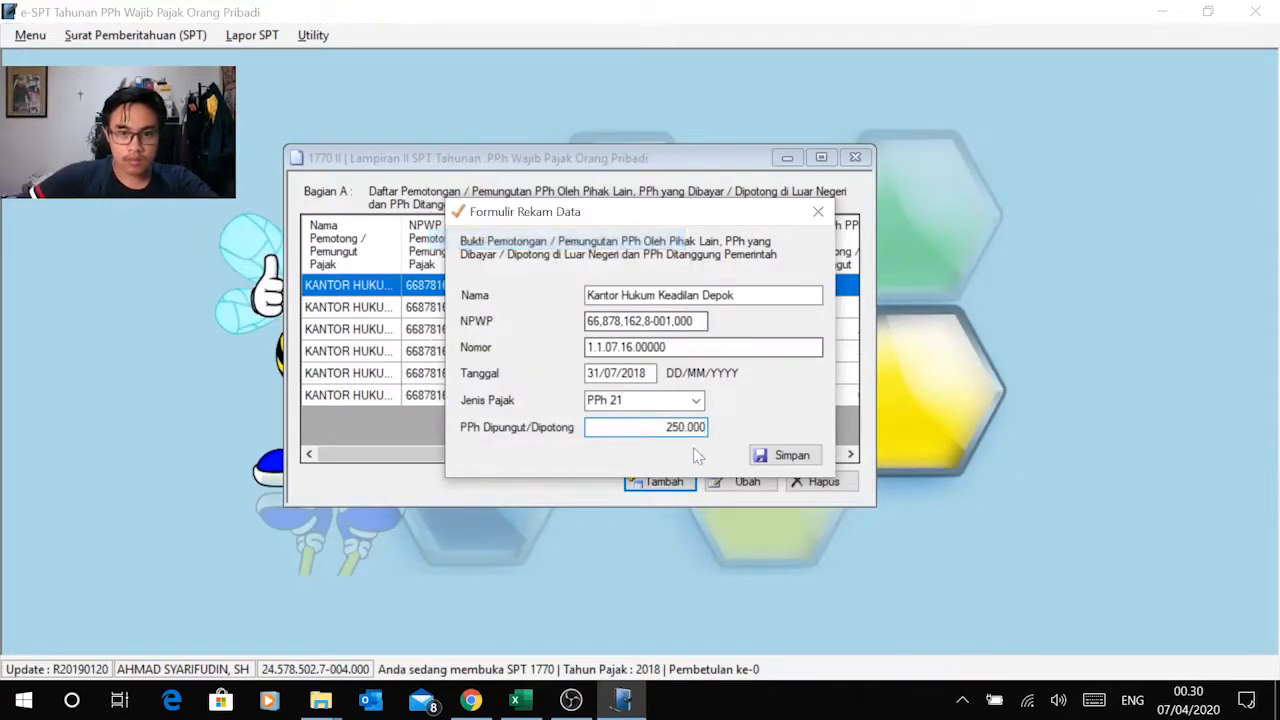
pyautogui.click(765, 460)
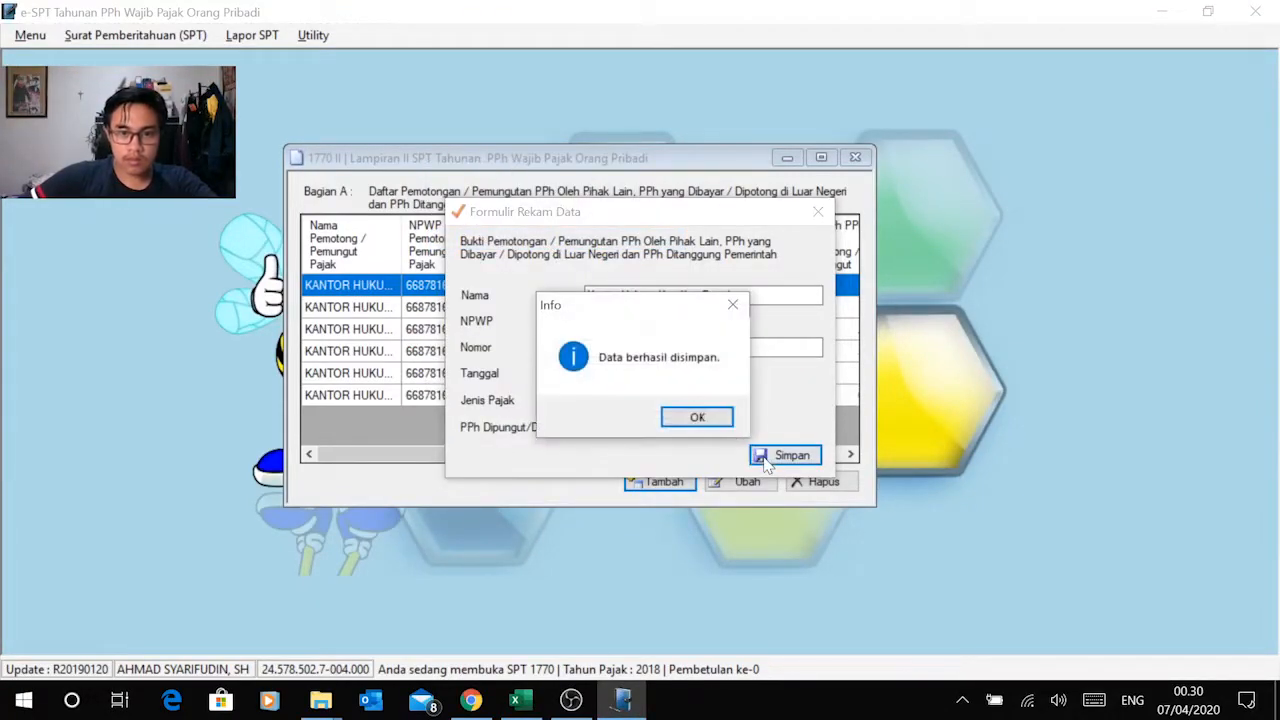
pyautogui.click(688, 425)
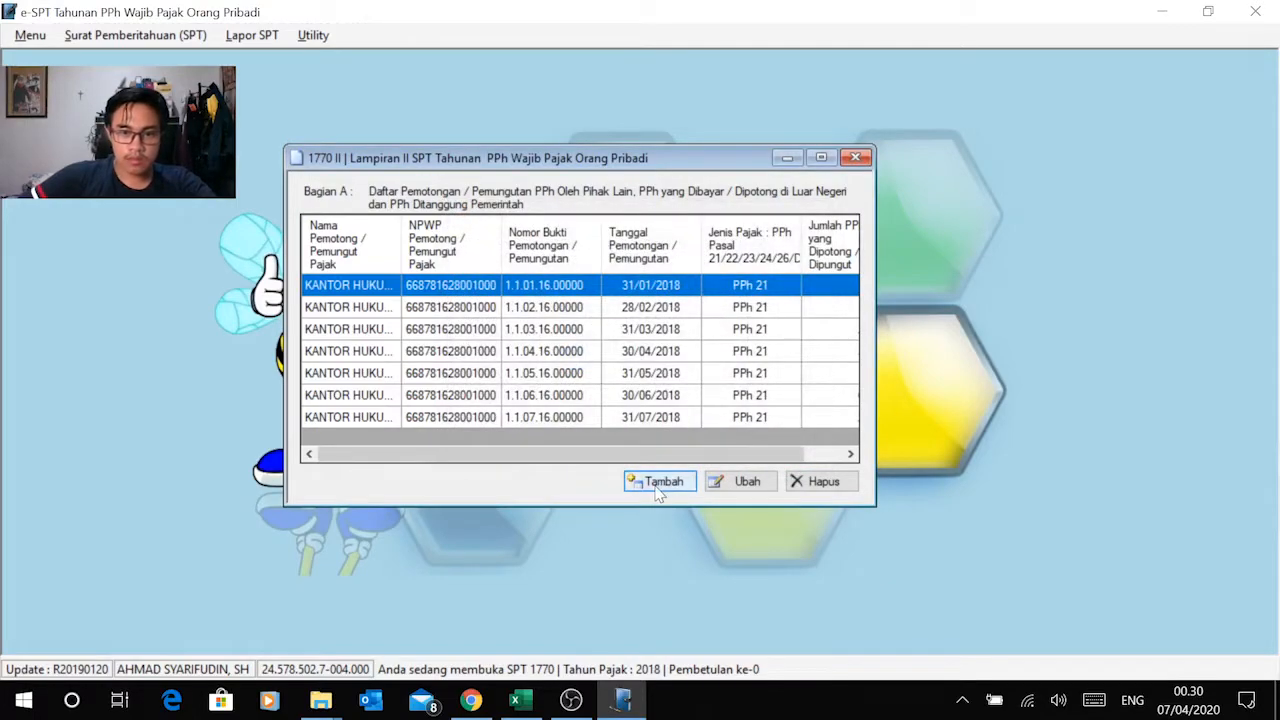
# Step: Start a new Bagian A record, shade Excel's G8 grey, and copy Kantor Hukum Keadilan Depok from the August row into Nama
pyautogui.click(660, 483)
pyautogui.hotkey('alt', 'Tab')
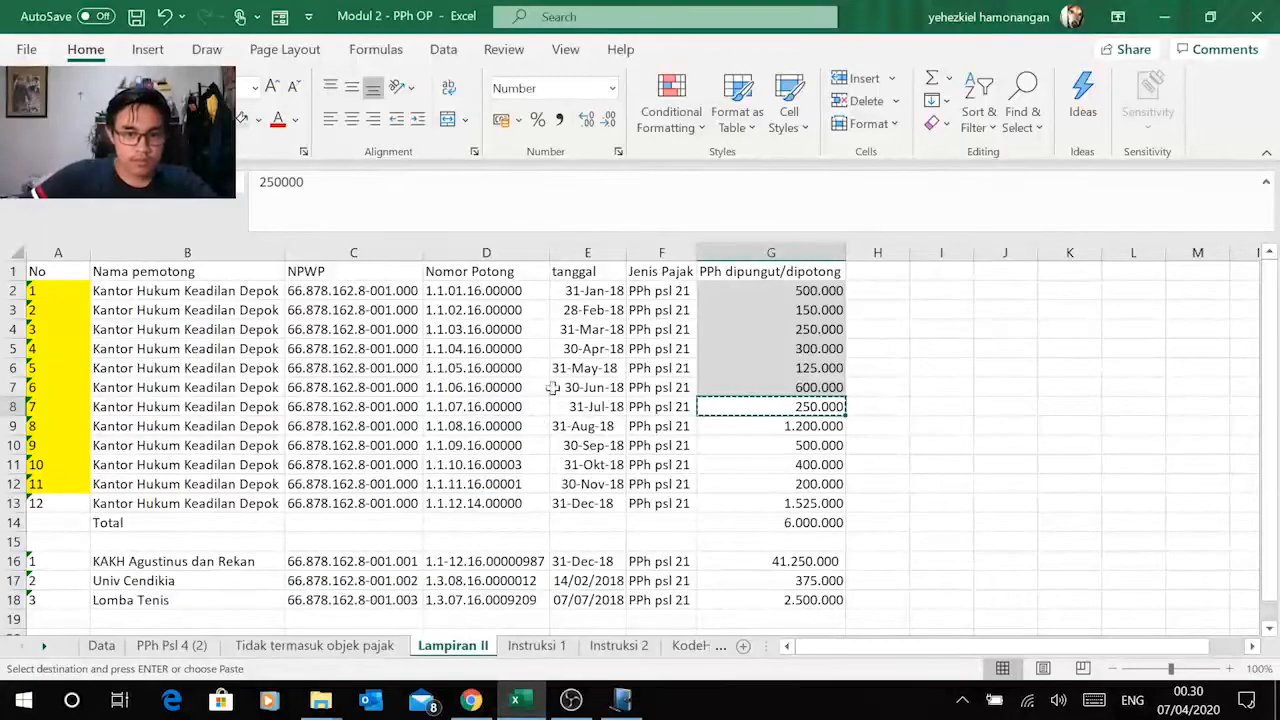
pyautogui.press('Escape')
pyautogui.click(145, 427)
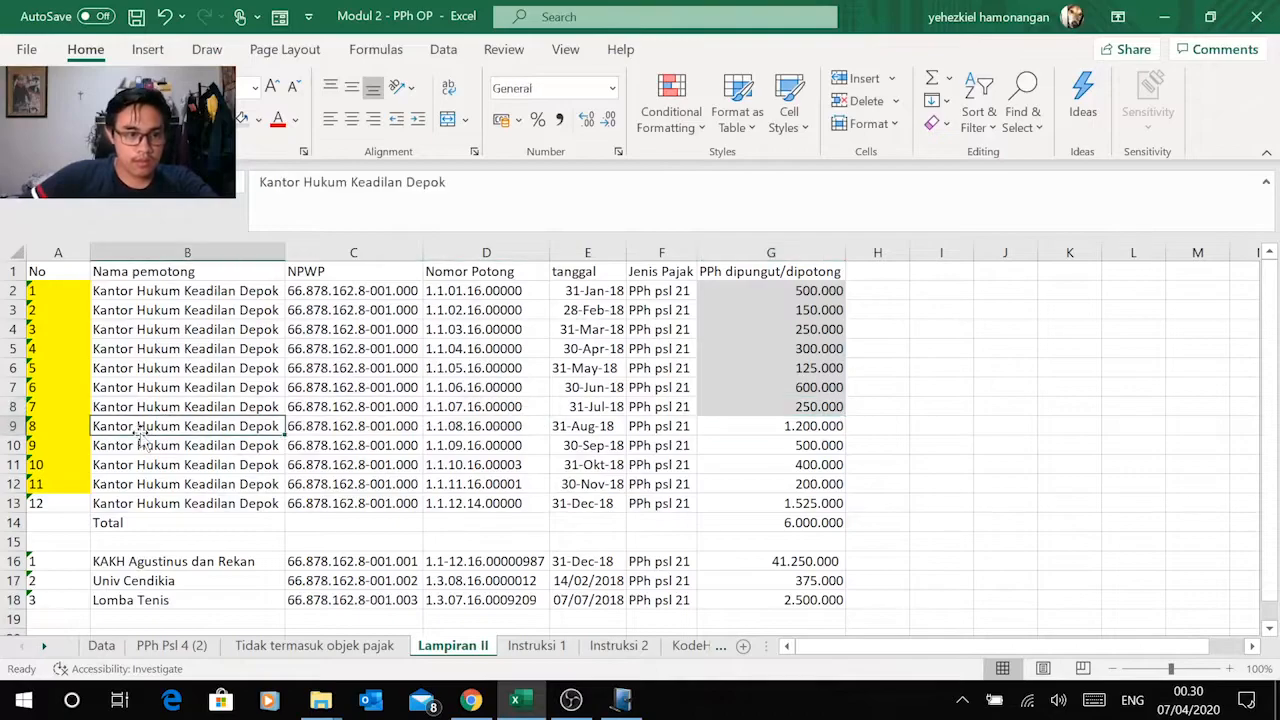
pyautogui.hotkey('ctrl', 'c')
pyautogui.hotkey('alt', 'Tab')
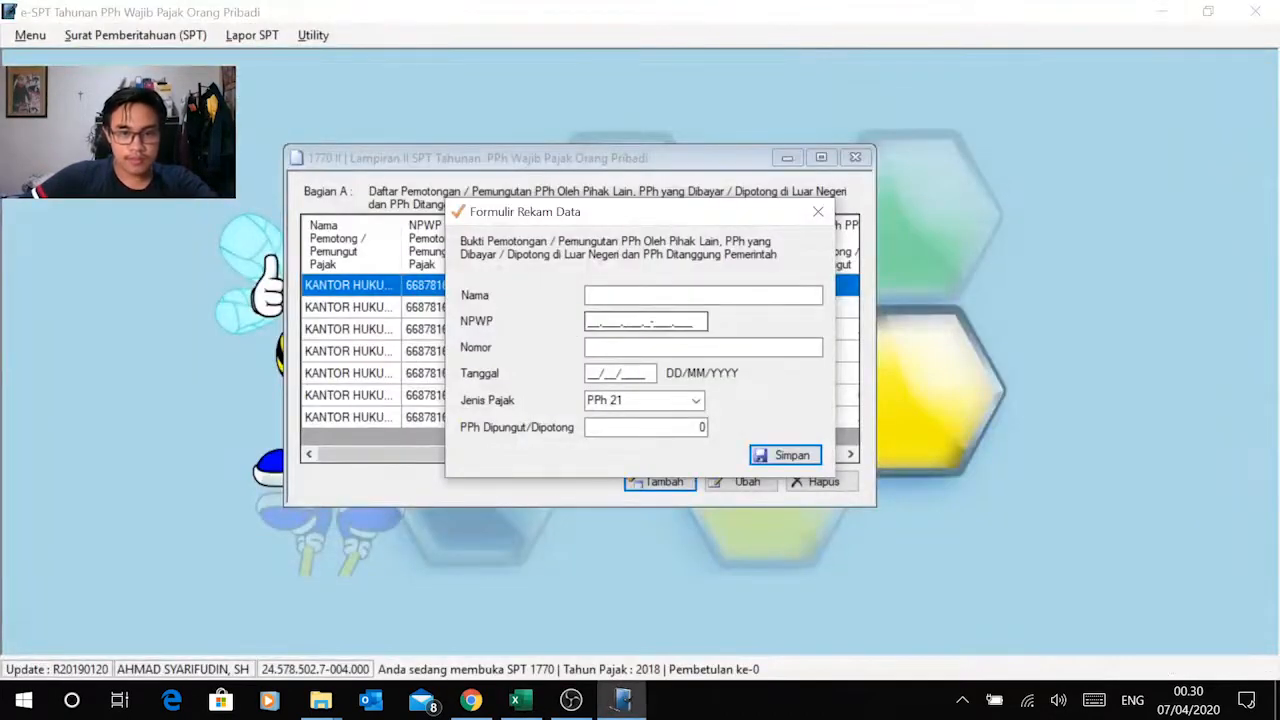
pyautogui.hotkey('ctrl', 'v')
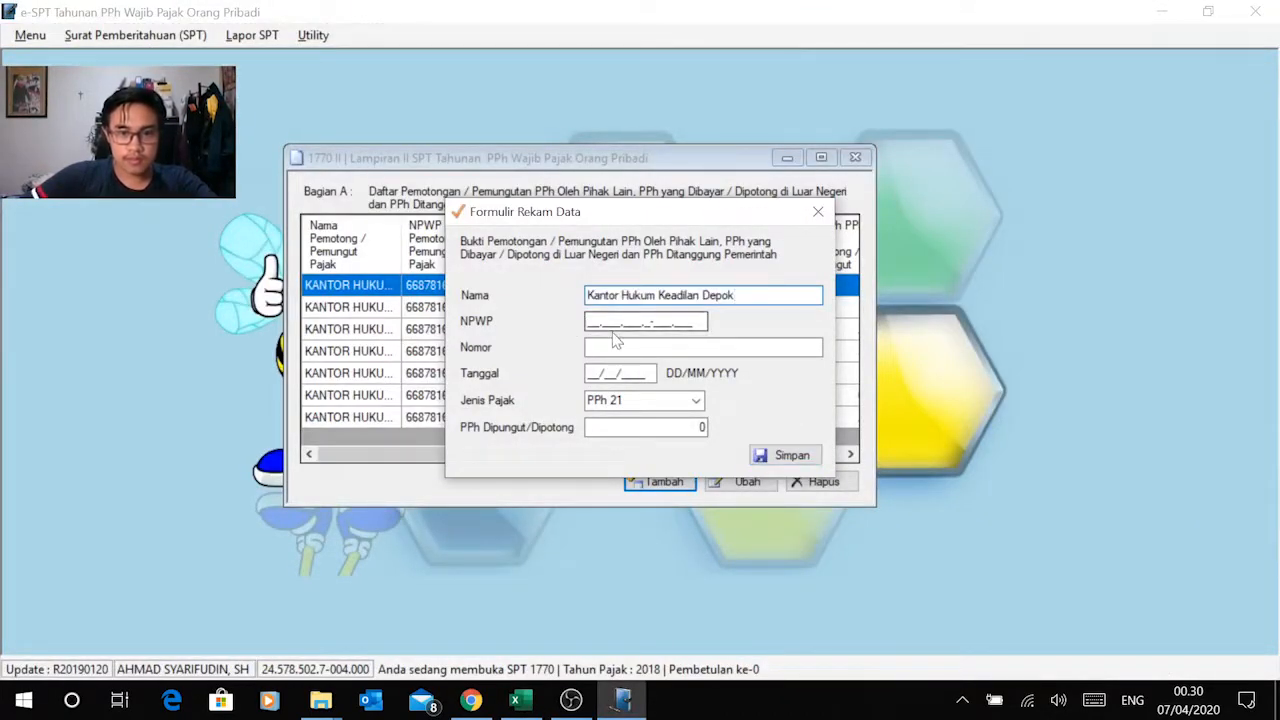
# Step: Copy the withholder's NPWP from Excel's August row into the record's NPWP field in e-SPT
pyautogui.press('Tab')
pyautogui.hotkey('alt', 'Tab')
pyautogui.click(316, 430)
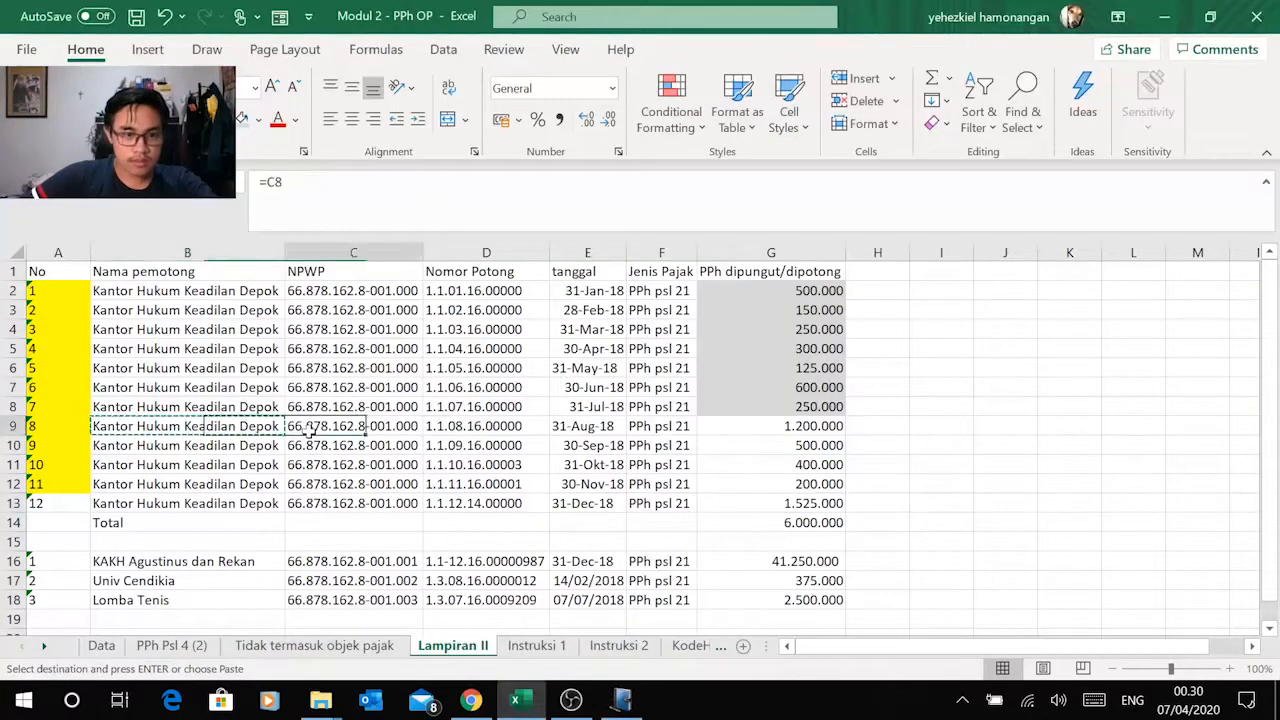
pyautogui.hotkey('ctrl', 'c')
pyautogui.hotkey('alt', 'Tab')
pyautogui.rightClick(590, 325)
pyautogui.click(495, 404)
# Step: Copy the August slip number from Excel into the Nomor field and set Tanggal to 31/08/2018
pyautogui.press('Tab')
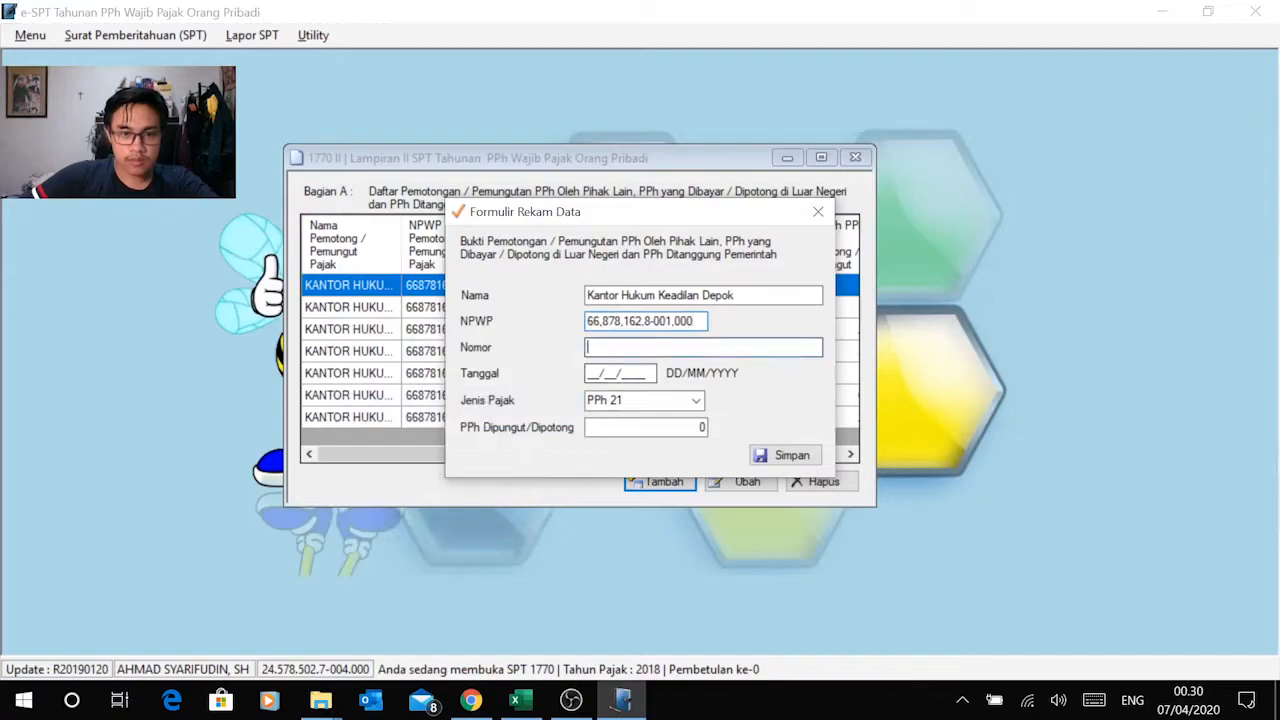
pyautogui.hotkey('alt', 'Tab')
pyautogui.click(463, 426)
pyautogui.hotkey('ctrl', 'c')
pyautogui.hotkey('alt', 'Tab')
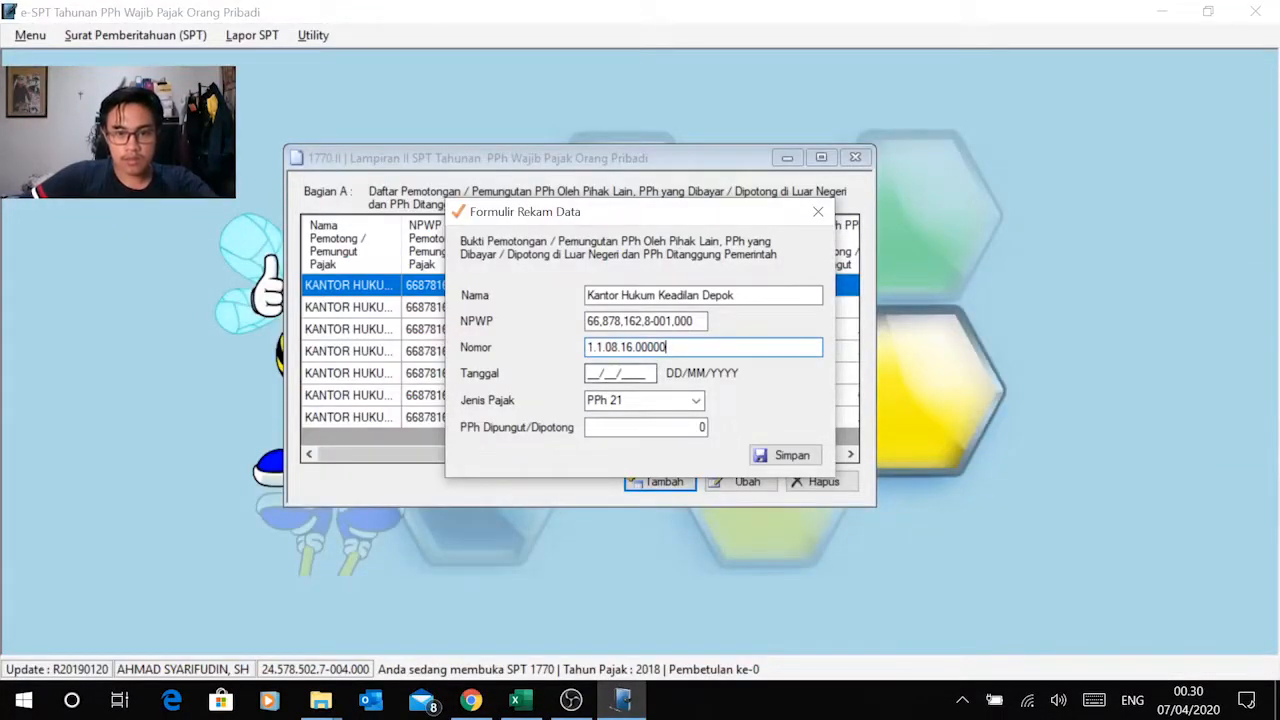
pyautogui.hotkey('alt', 'Tab')
pyautogui.hotkey('alt', 'Tab')
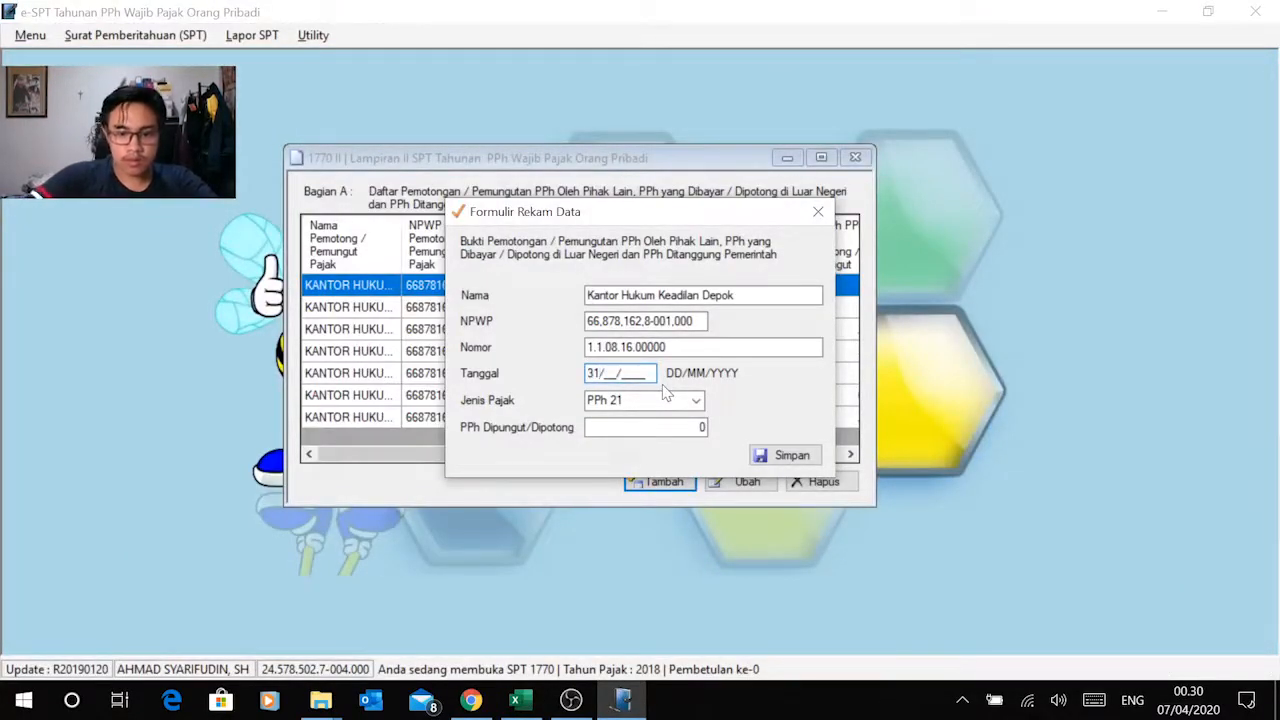
# Step: Copy the August amount of 1.200.000 from Excel into PPh Dipungut/Dipotong in e-SPT and save the record
pyautogui.hotkey('alt', 'Tab')
pyautogui.click(822, 426)
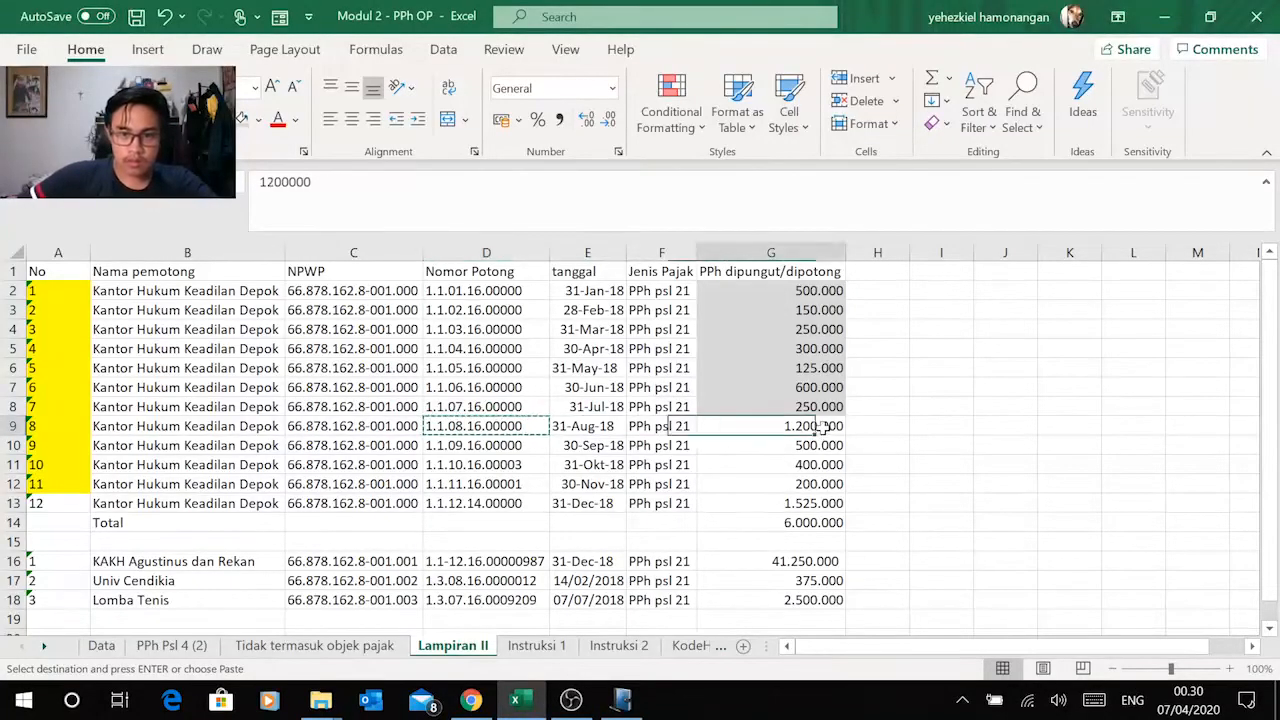
pyautogui.hotkey('ctrl', 'c')
pyautogui.hotkey('alt', 'Tab')
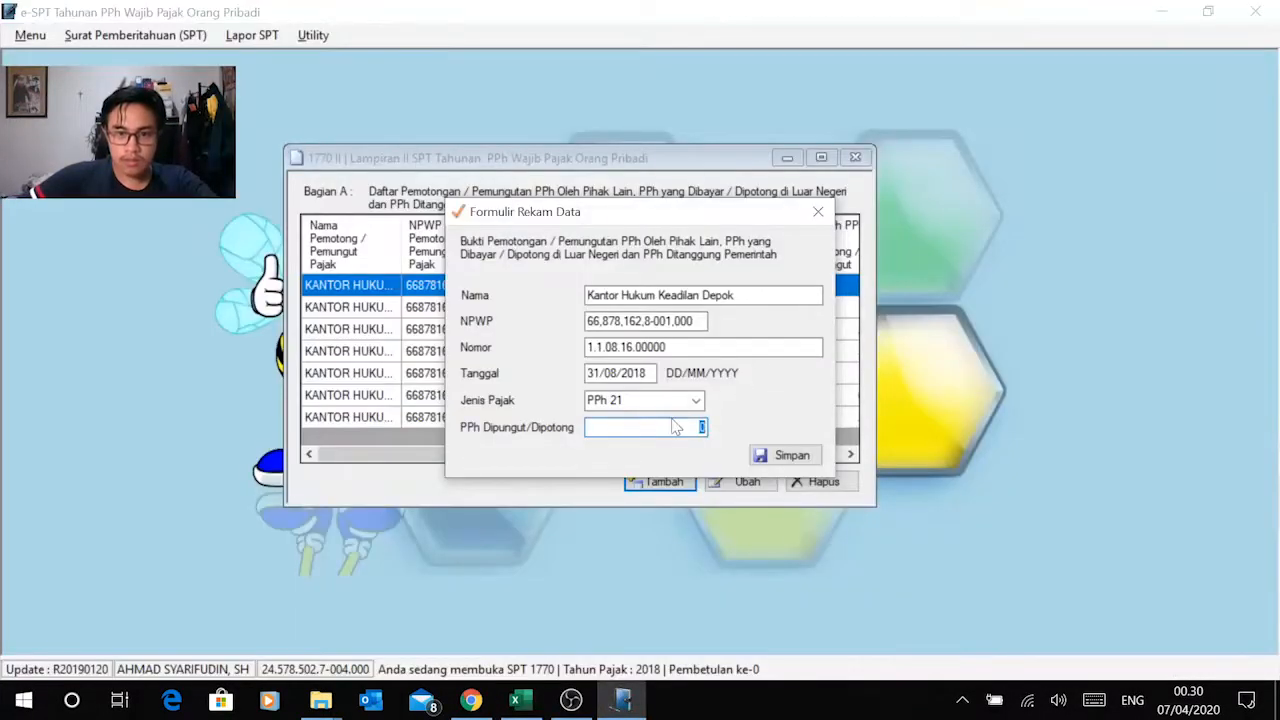
pyautogui.rightClick(702, 427)
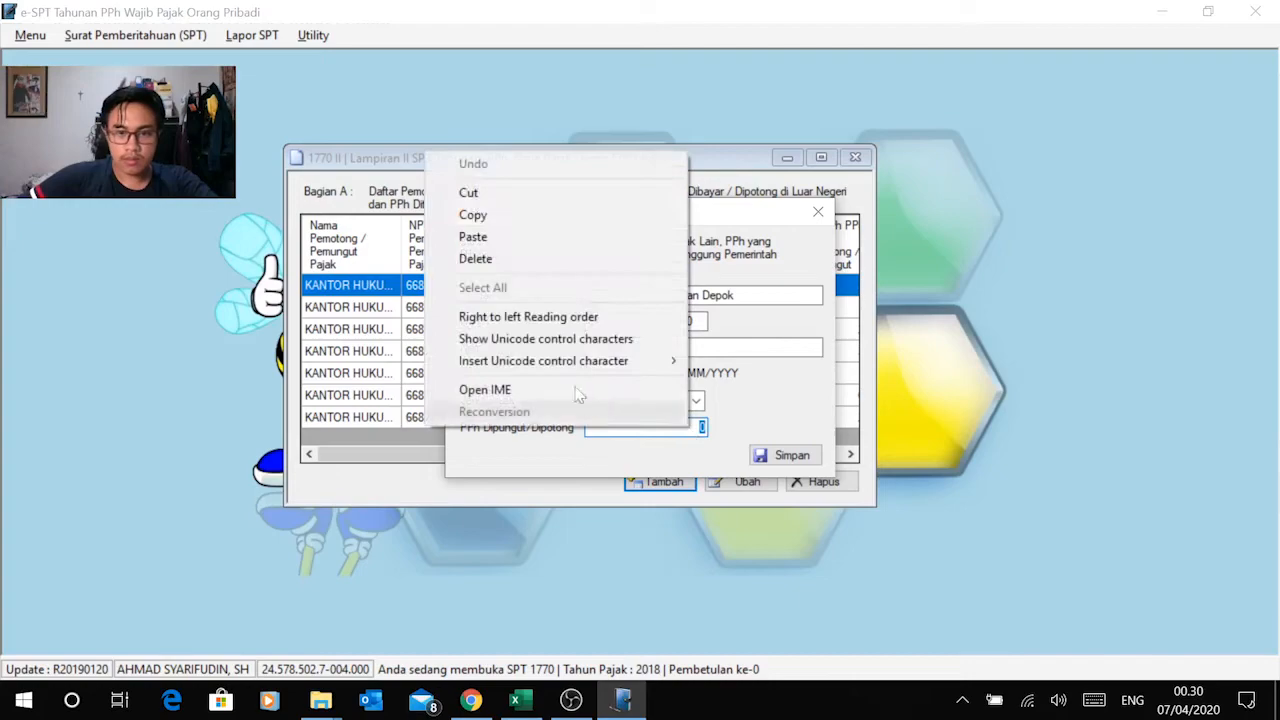
pyautogui.click(571, 238)
pyautogui.click(790, 456)
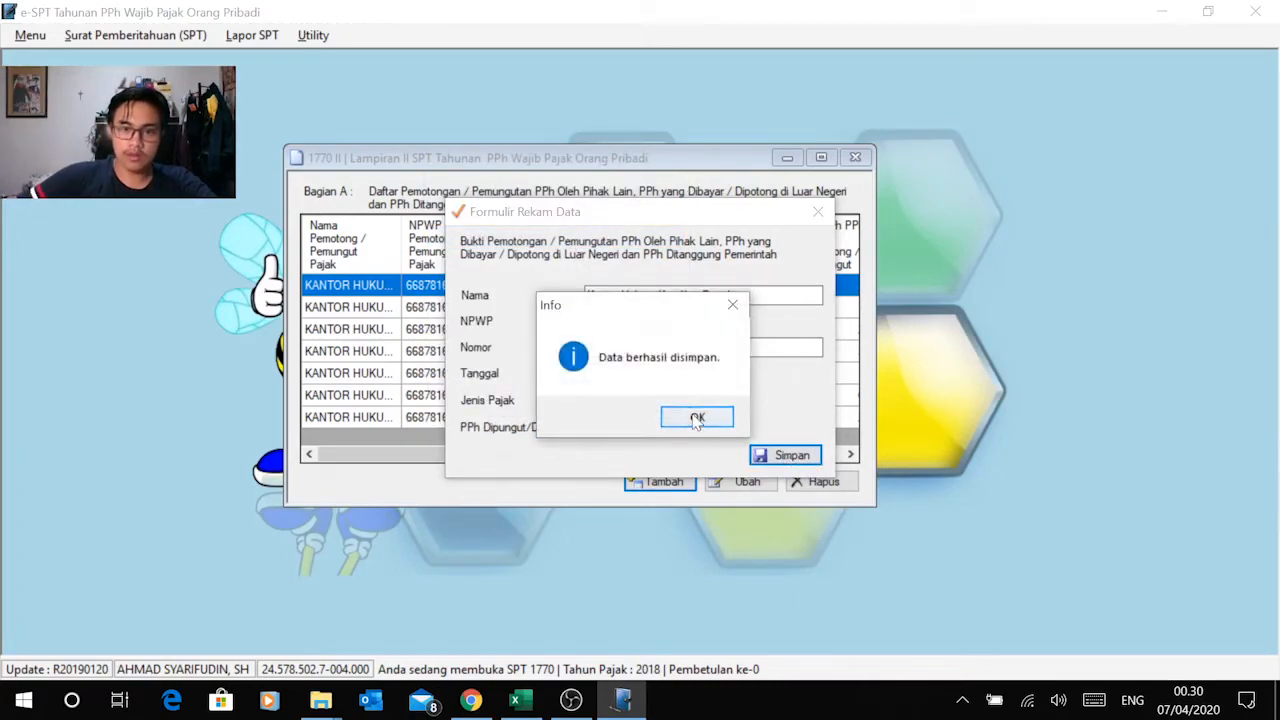
pyautogui.click(692, 420)
# Step: Start a new Bagian A record, shade Excel's G9 grey, and copy Kantor Hukum Keadilan Depok from the September row into Nama
pyautogui.scroll(-1, 690, 410)
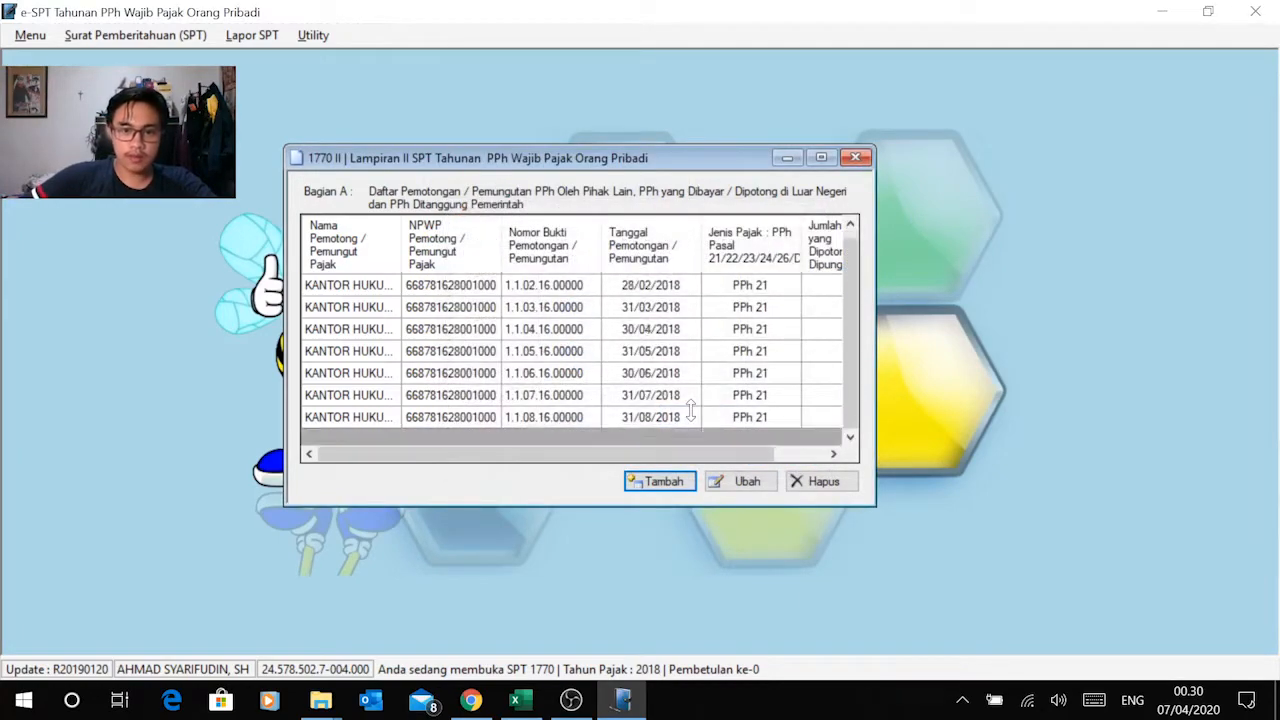
pyautogui.click(652, 483)
pyautogui.hotkey('alt', 'Tab')
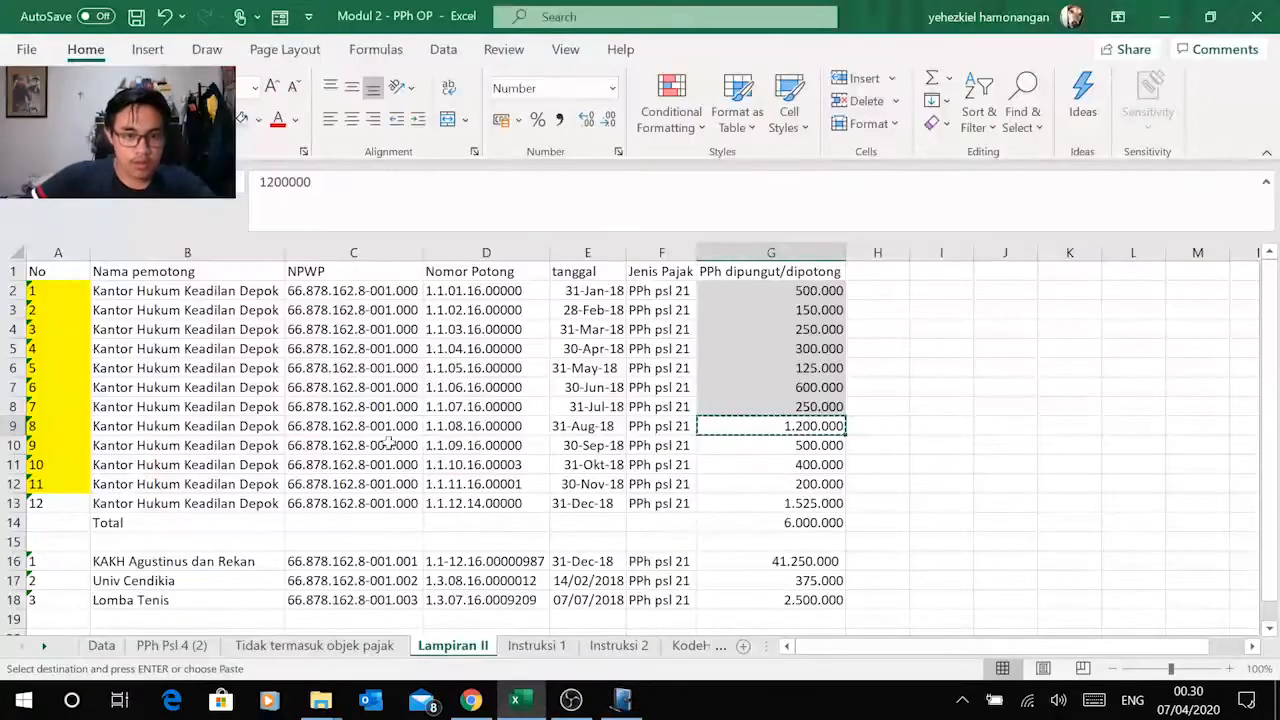
pyautogui.press('Escape')
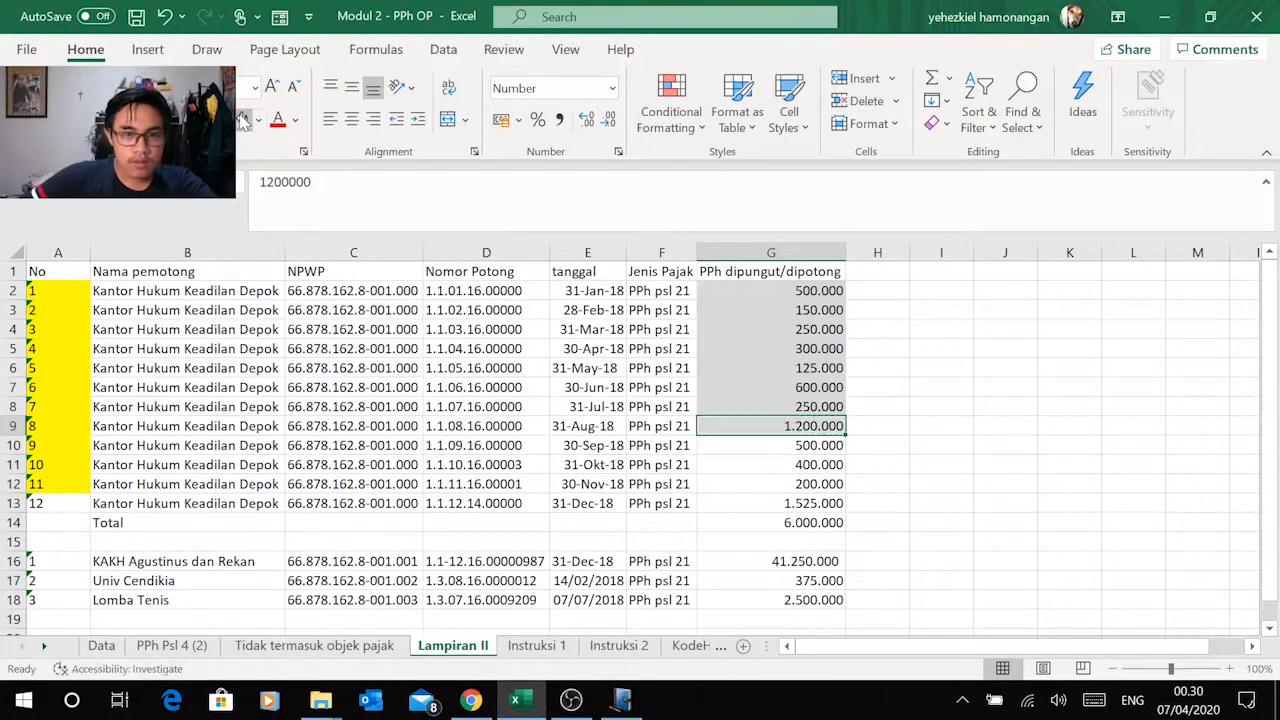
pyautogui.click(160, 448)
pyautogui.hotkey('ctrl', 'c')
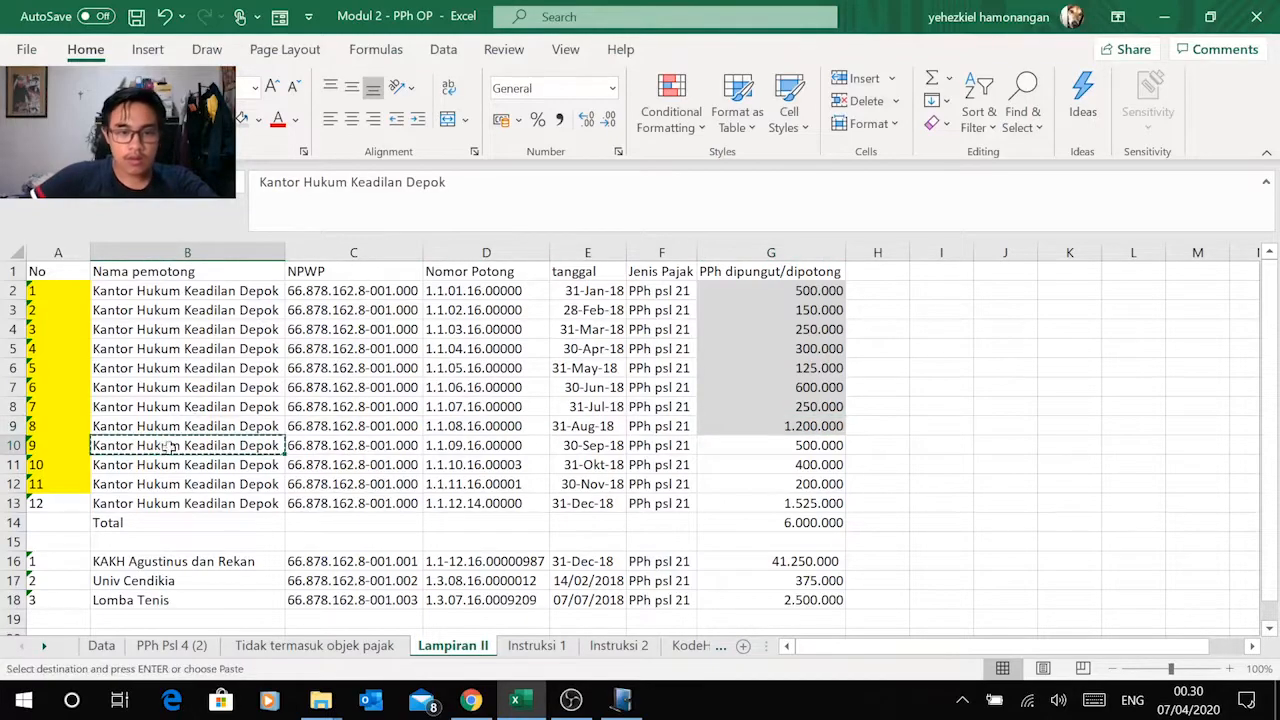
pyautogui.hotkey('alt', 'Tab')
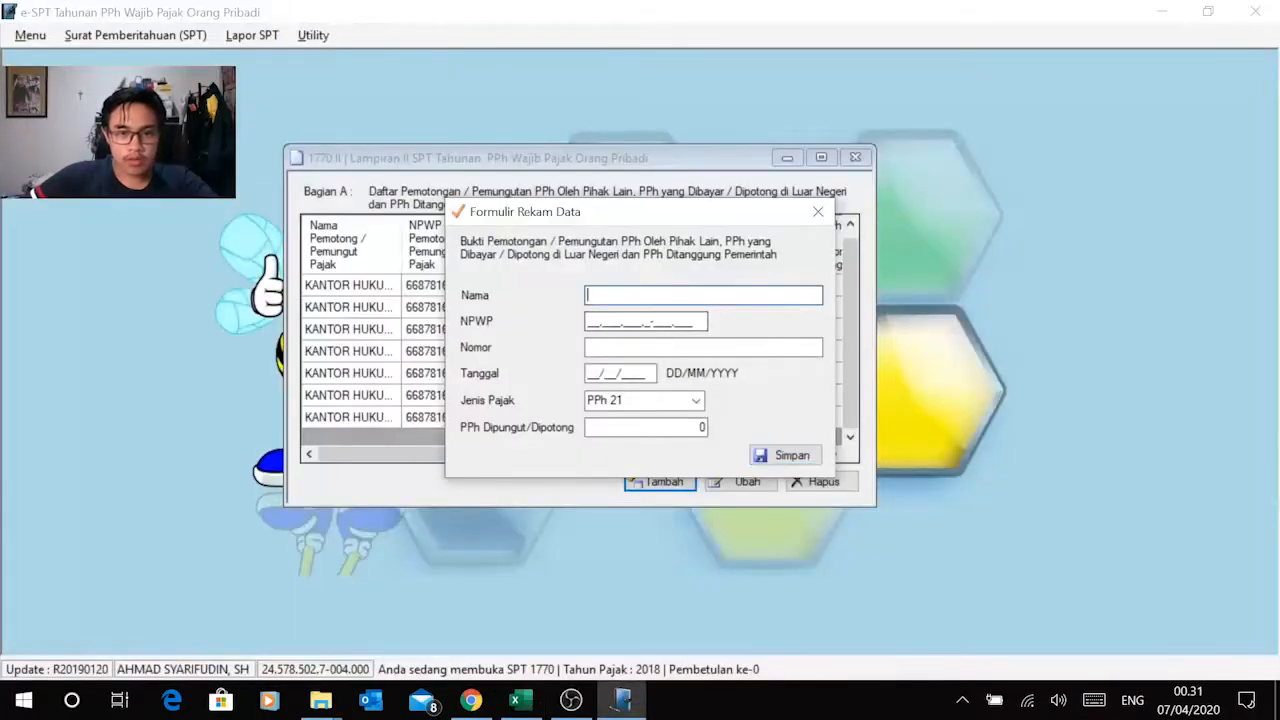
pyautogui.hotkey('ctrl', 'v')
# Step: Copy the withholder's NPWP from Excel's September row into the record's NPWP field in e-SPT
pyautogui.hotkey('alt', 'Tab')
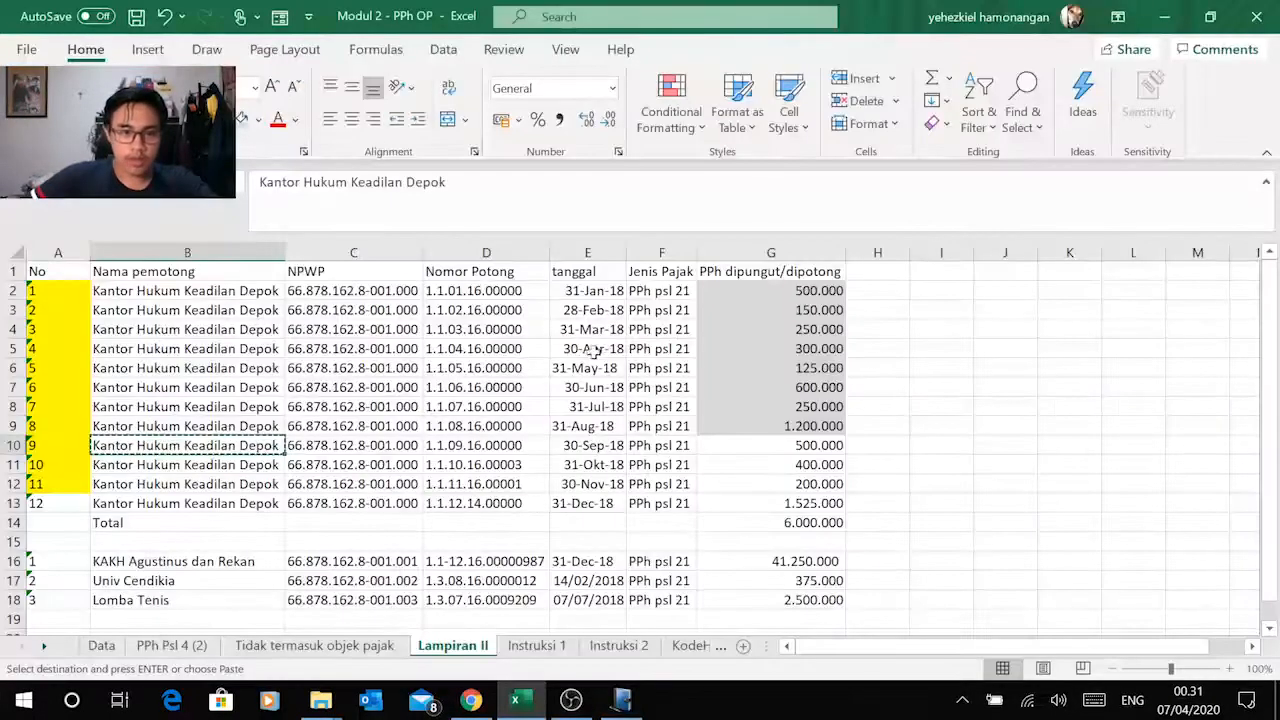
pyautogui.click(352, 447)
pyautogui.hotkey('ctrl', 'c')
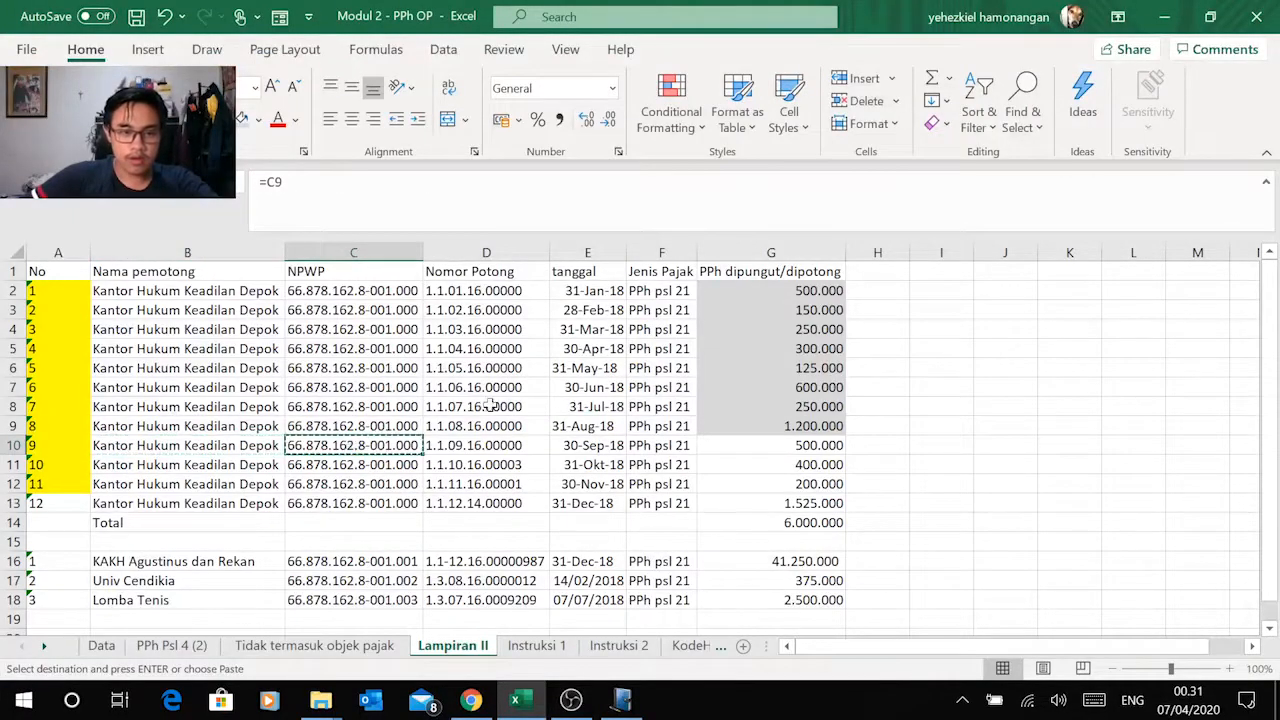
pyautogui.hotkey('alt', 'Tab')
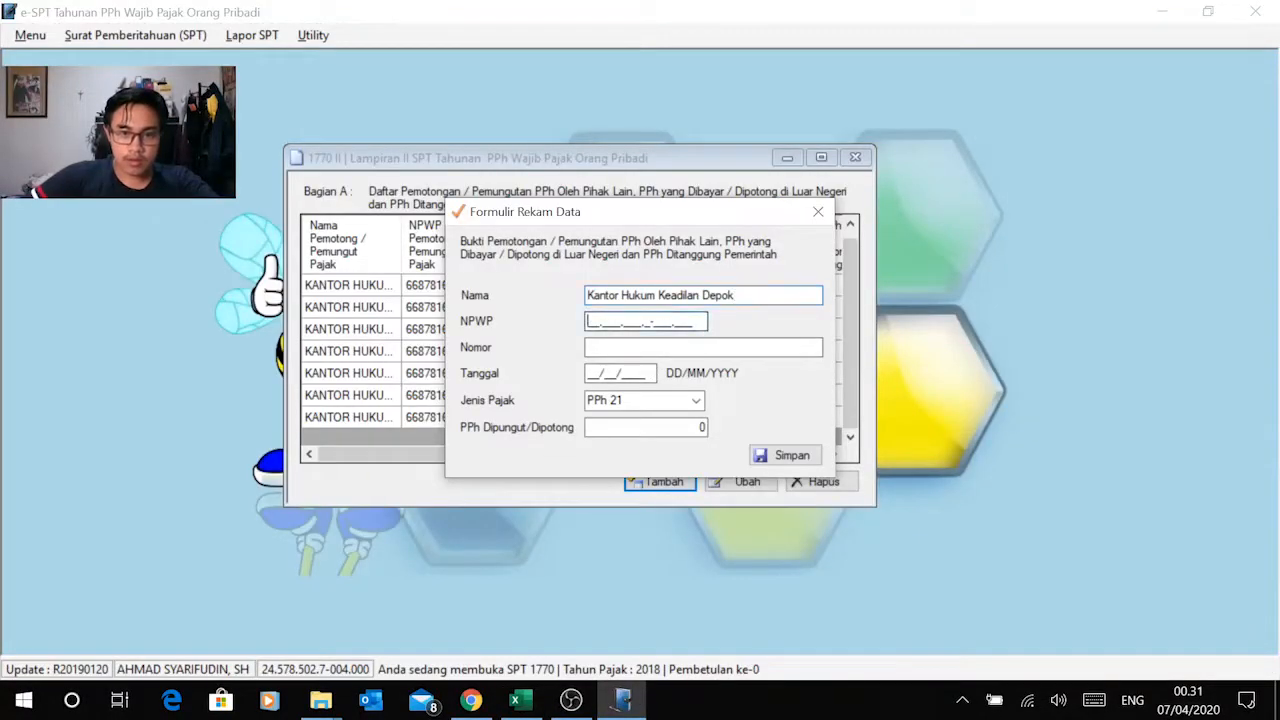
pyautogui.rightClick(588, 328)
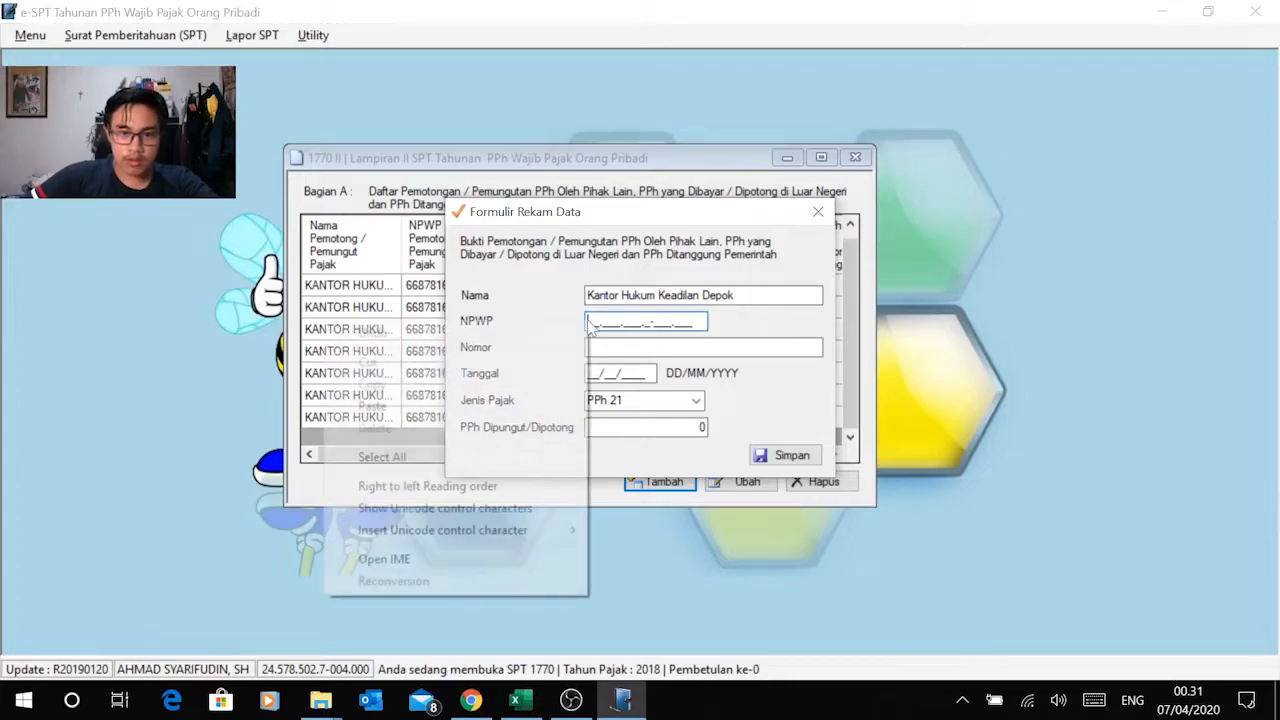
pyautogui.click(491, 403)
# Step: Copy the September slip number from Excel into the Nomor field and set Tanggal to 30/09/2018
pyautogui.click(610, 347)
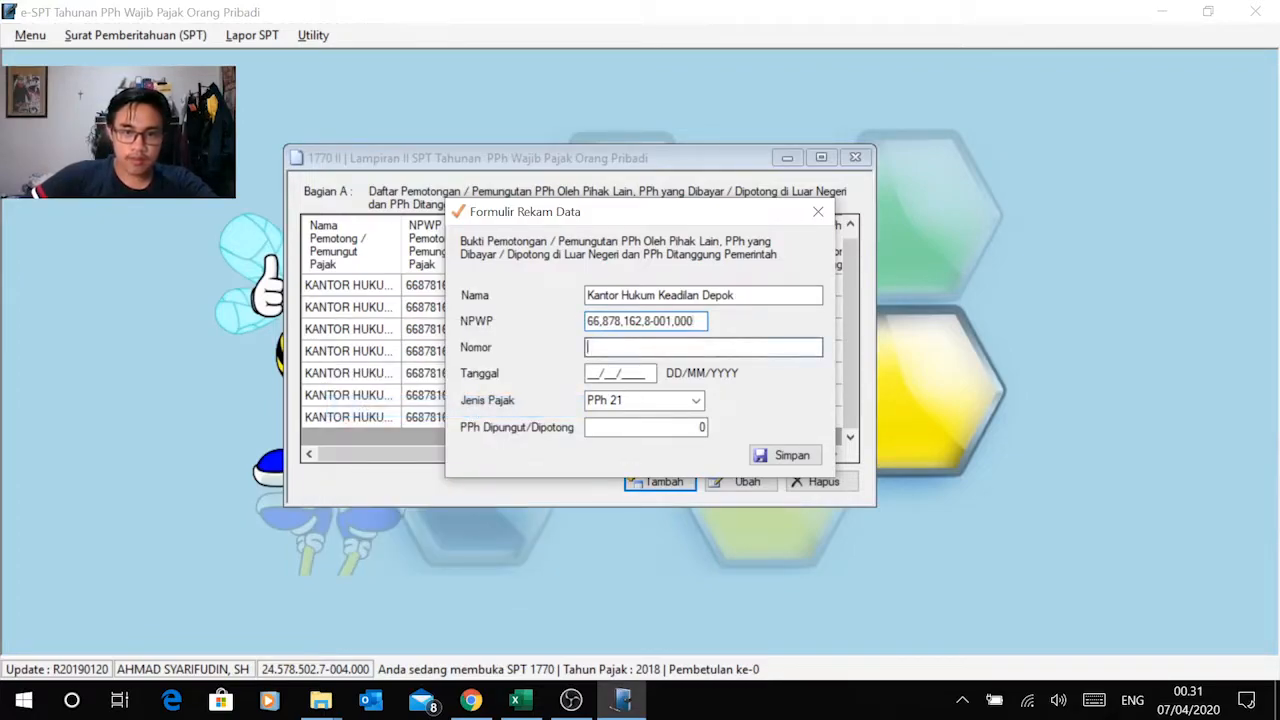
pyautogui.hotkey('alt', 'Tab')
pyautogui.click(481, 445)
pyautogui.hotkey('ctrl', 'c')
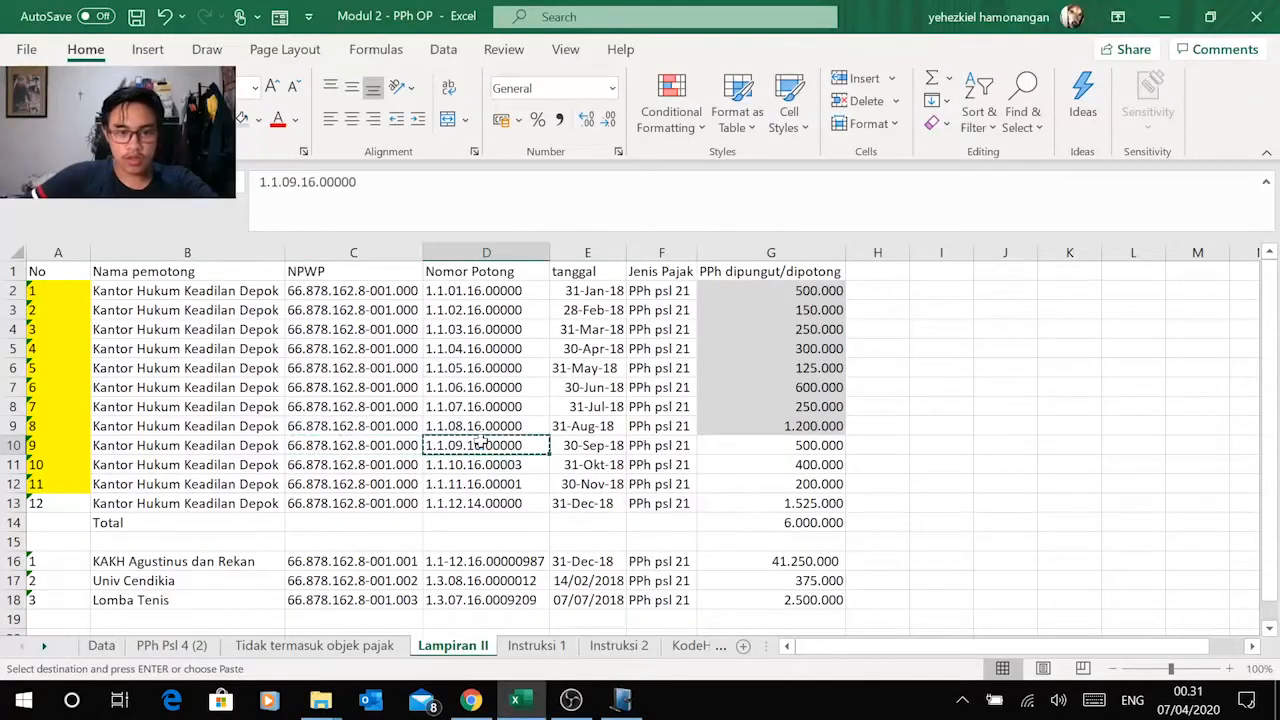
pyautogui.hotkey('alt', 'Tab')
pyautogui.rightClick(608, 348)
pyautogui.click(611, 351)
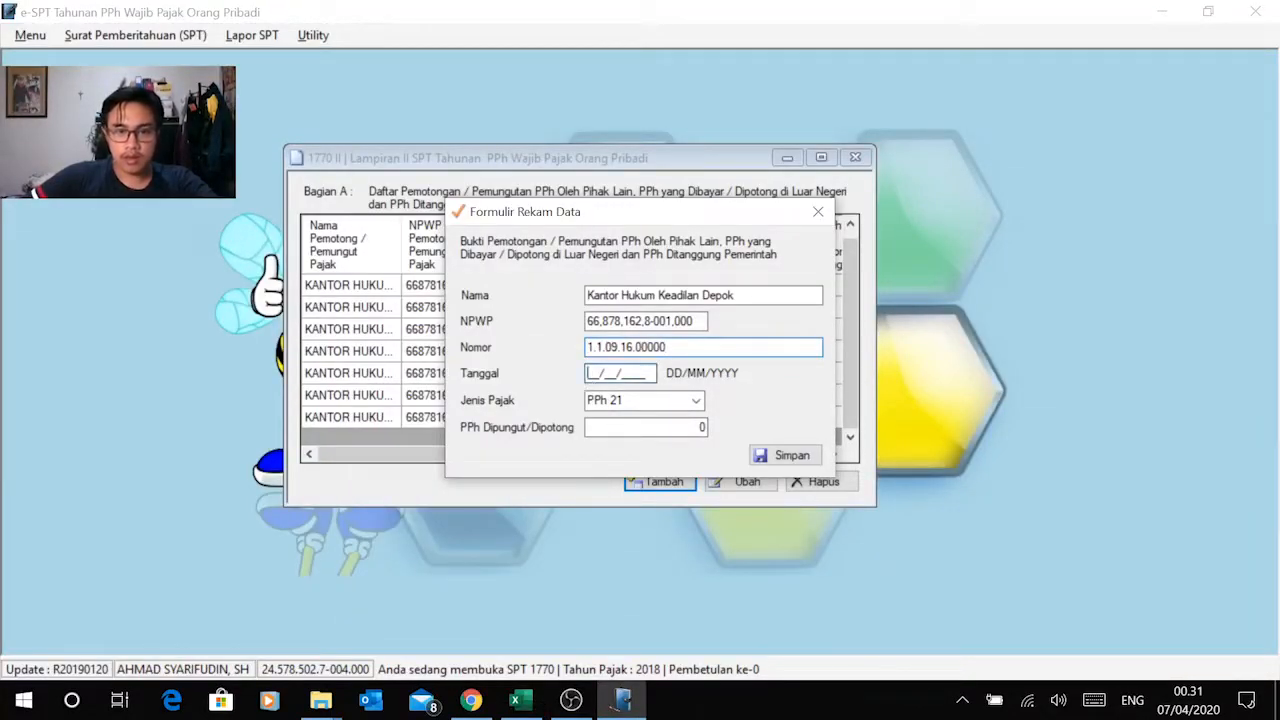
pyautogui.hotkey('alt', 'Tab')
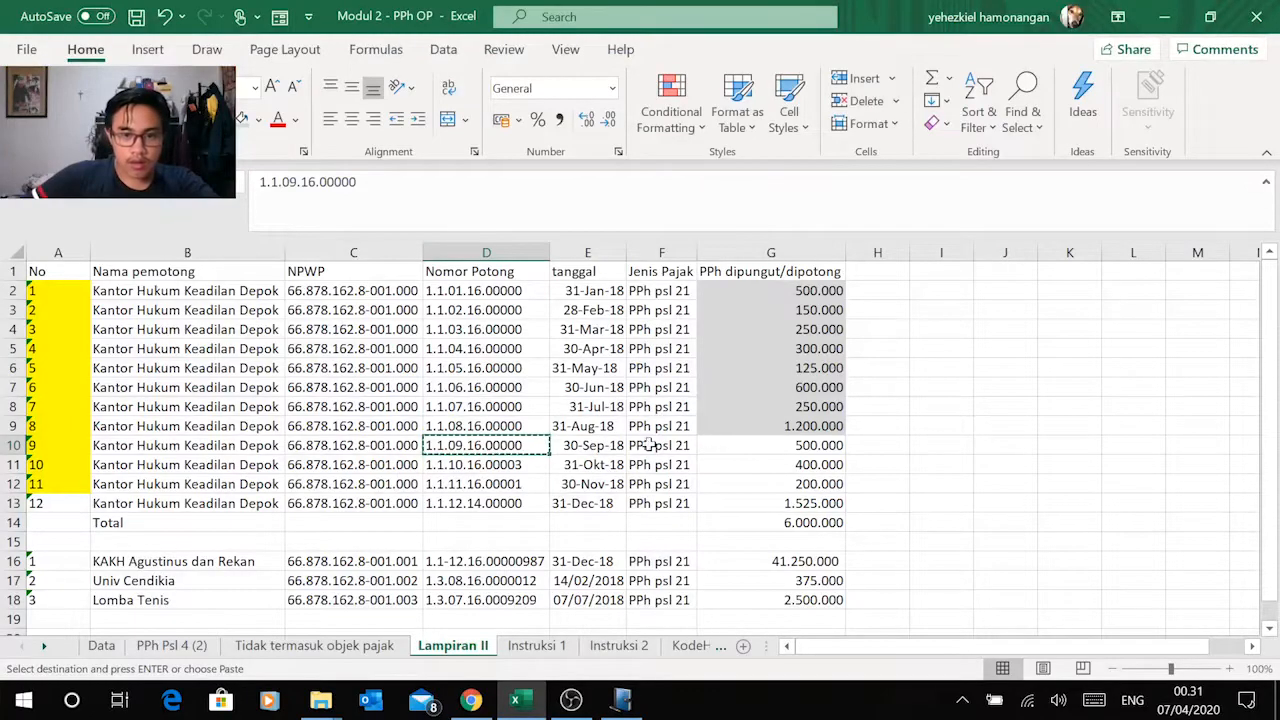
pyautogui.hotkey('alt', 'Tab')
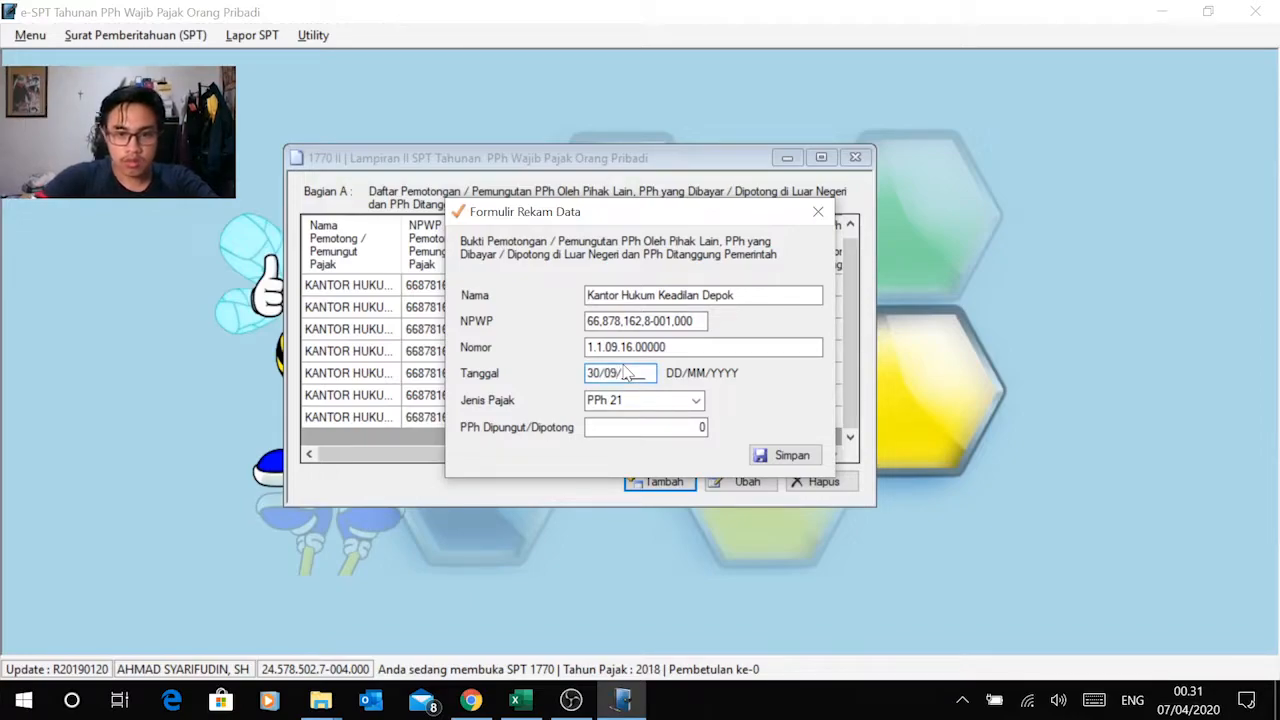
pyautogui.hotkey('alt', 'Tab')
pyautogui.hotkey('alt', 'Tab')
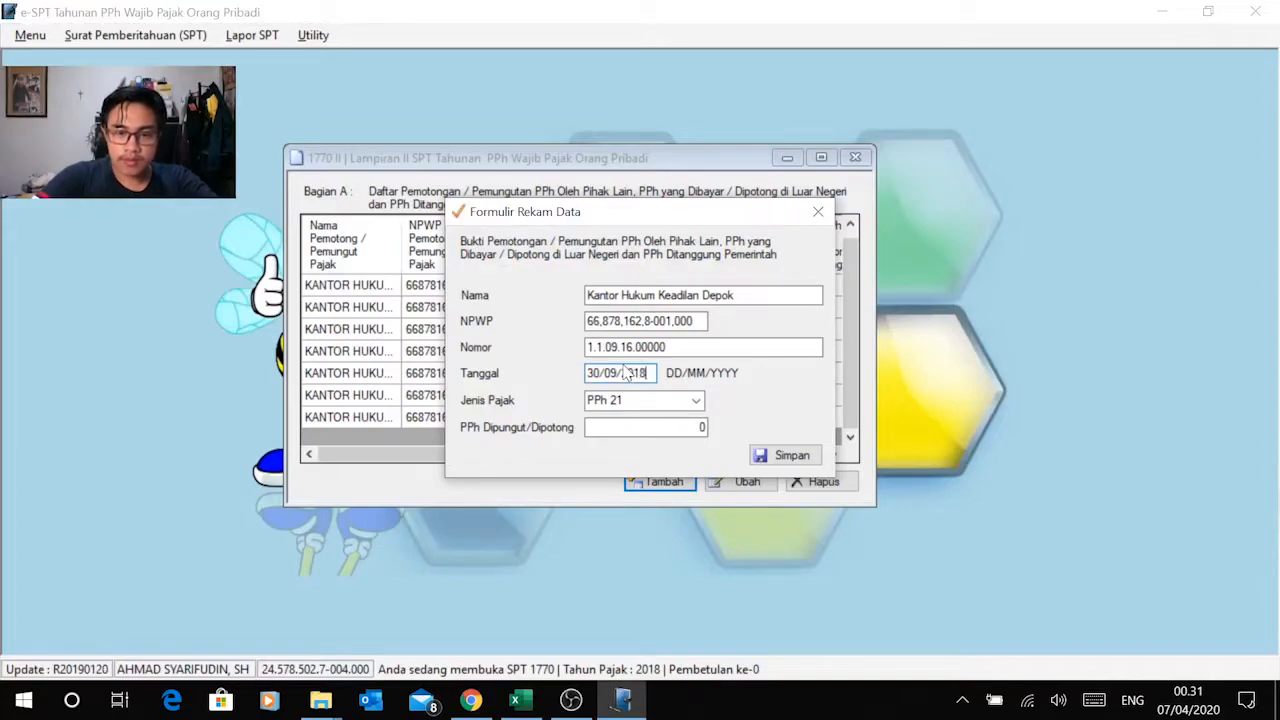
# Step: Copy the September amount of 500.000 from Excel into PPh Dipungut/Dipotong in e-SPT and save the record
pyautogui.hotkey('alt', 'Tab')
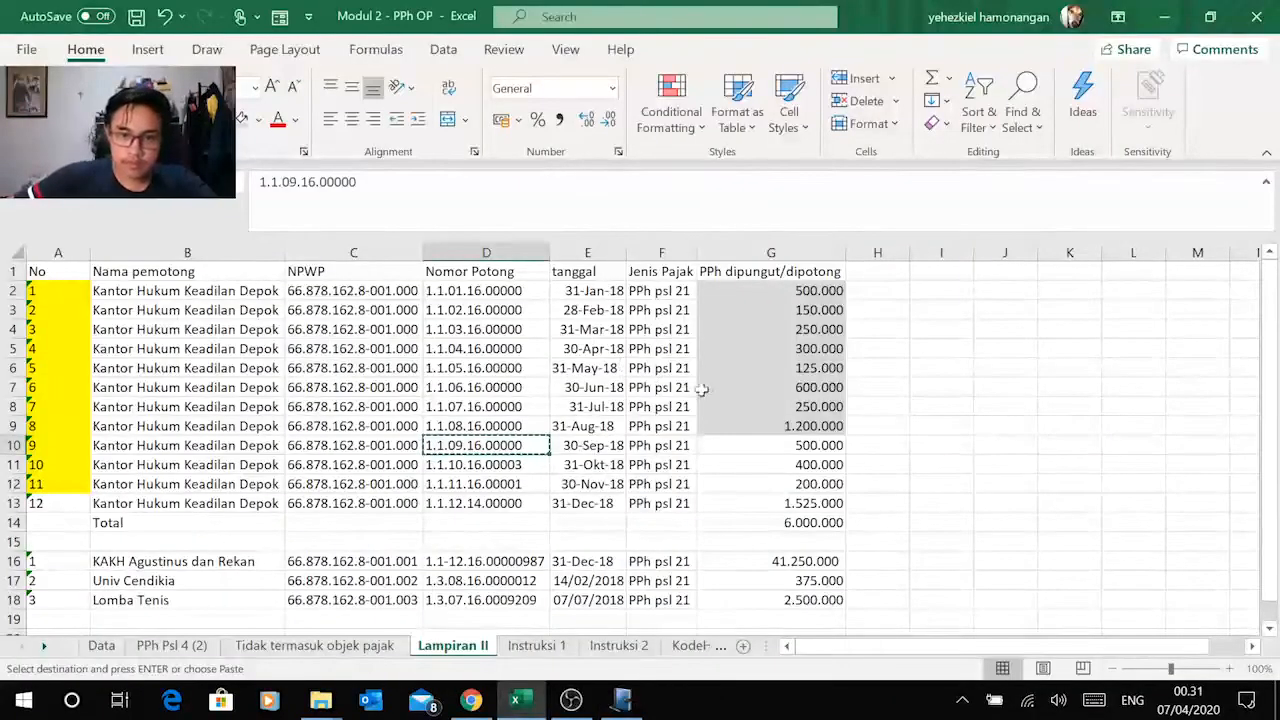
pyautogui.click(784, 446)
pyautogui.hotkey('ctrl', 'c')
pyautogui.hotkey('alt', 'Tab')
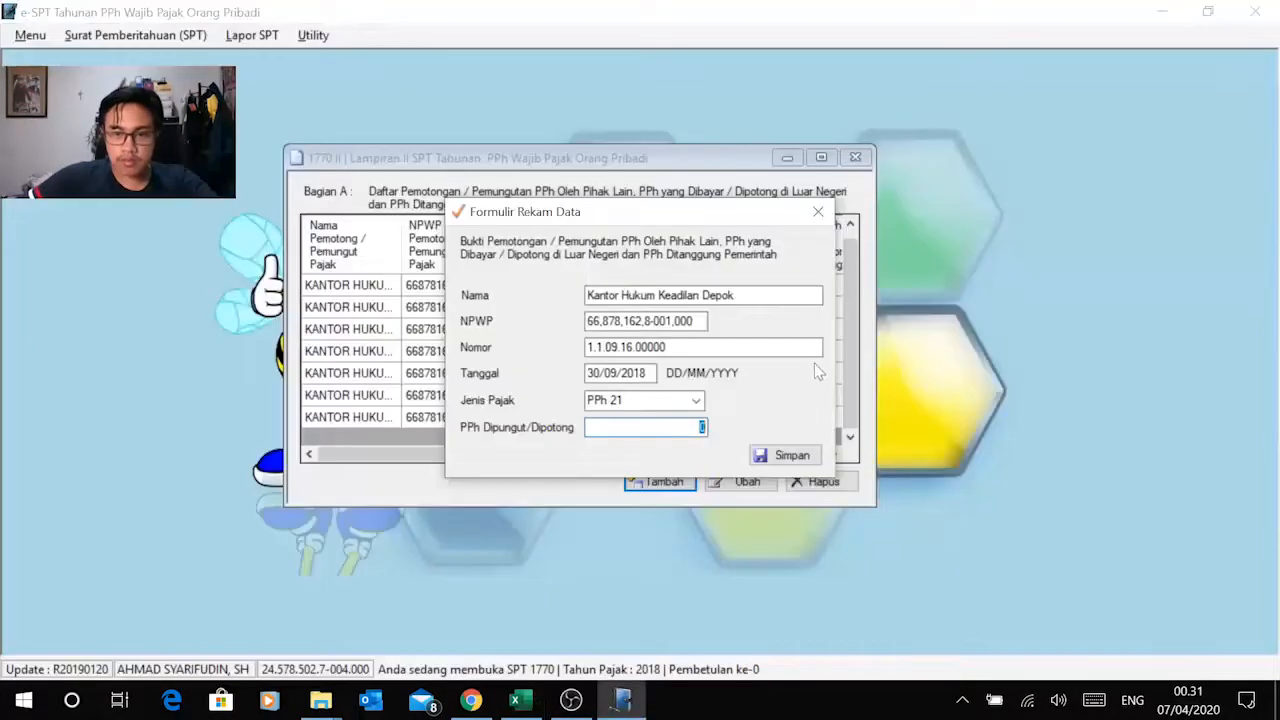
pyautogui.rightClick(700, 427)
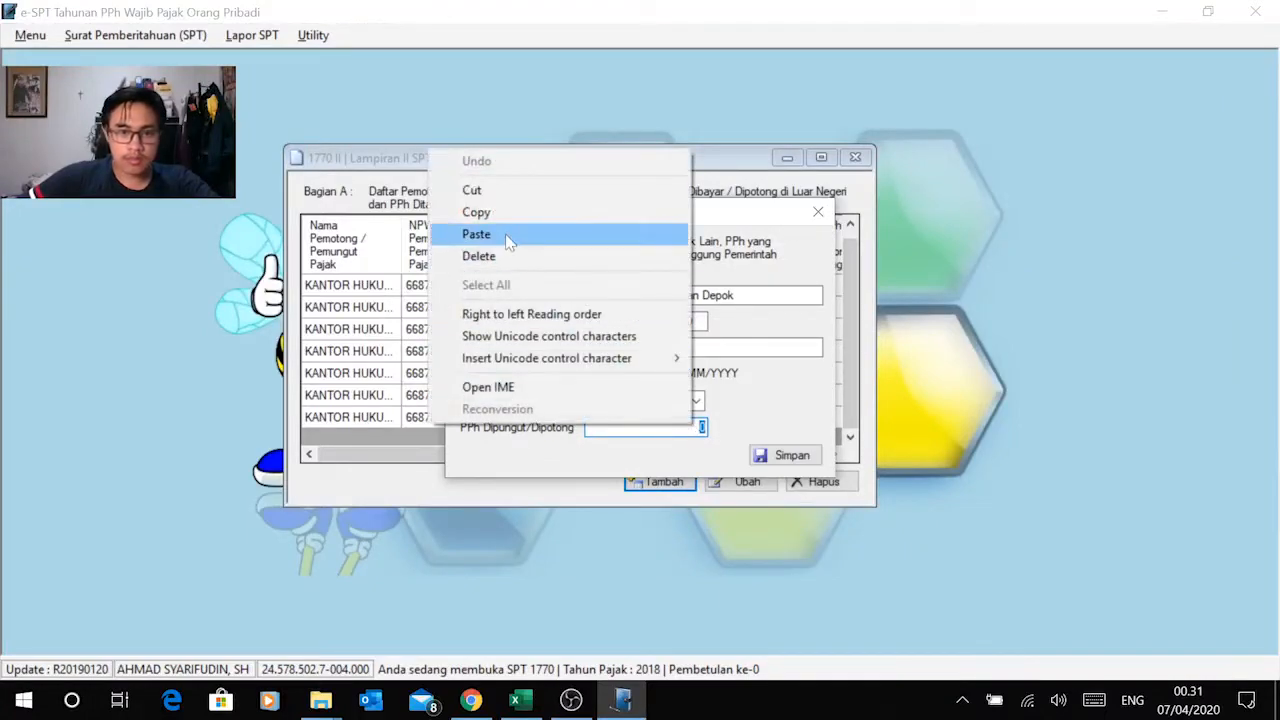
pyautogui.click(529, 241)
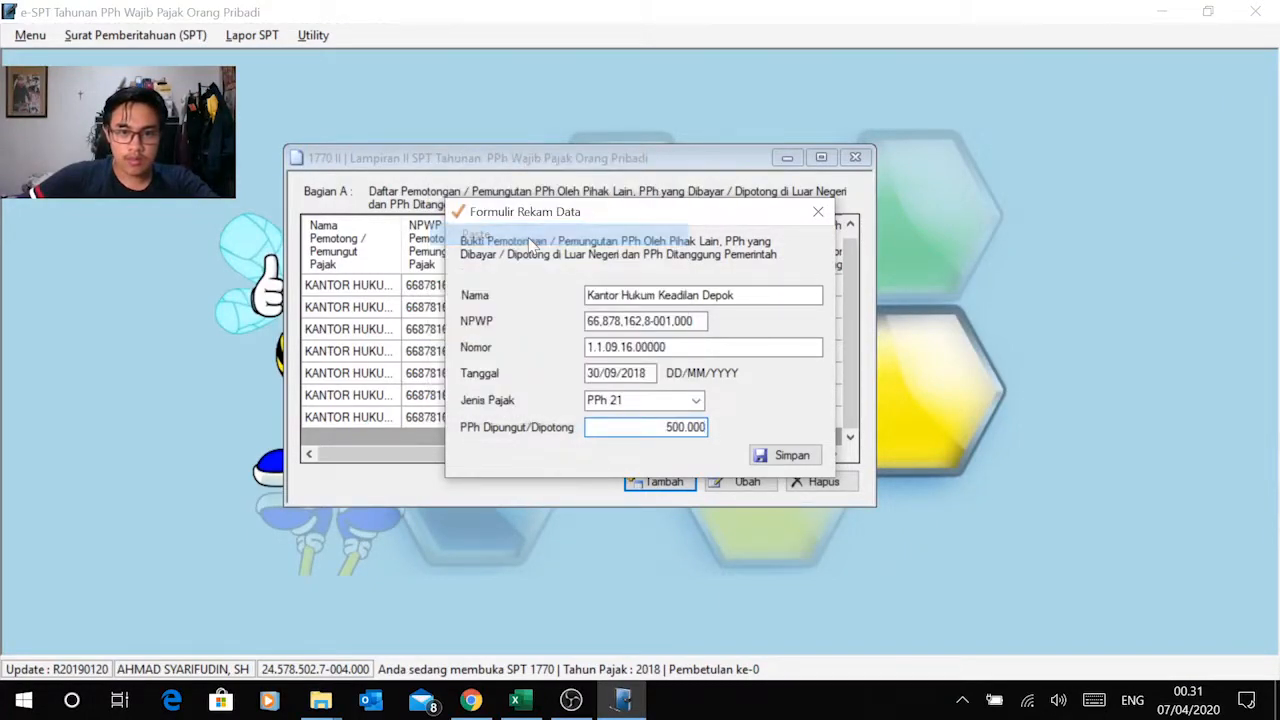
pyautogui.click(770, 458)
pyautogui.click(695, 417)
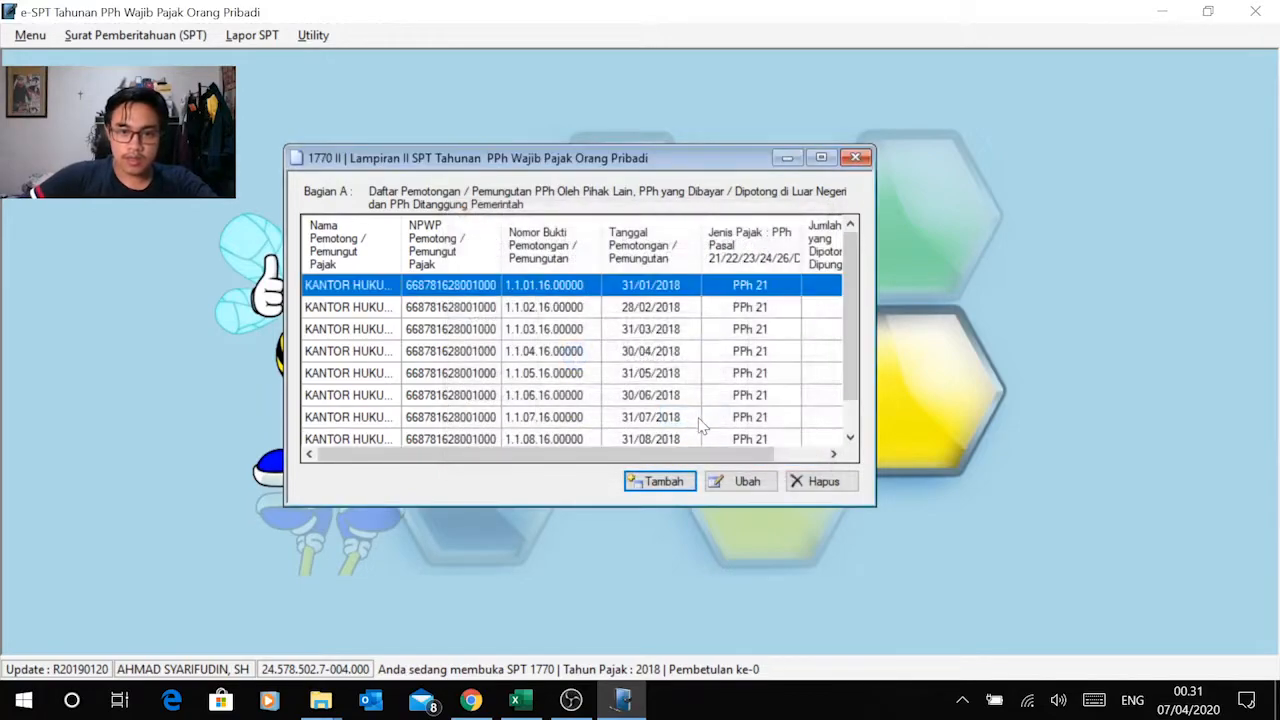
# Step: Start a new Bagian A record, shade Excel's G10 grey, and copy Kantor Hukum Keadilan Depok from the October row into Nama
pyautogui.click(679, 483)
pyautogui.hotkey('alt', 'Tab')
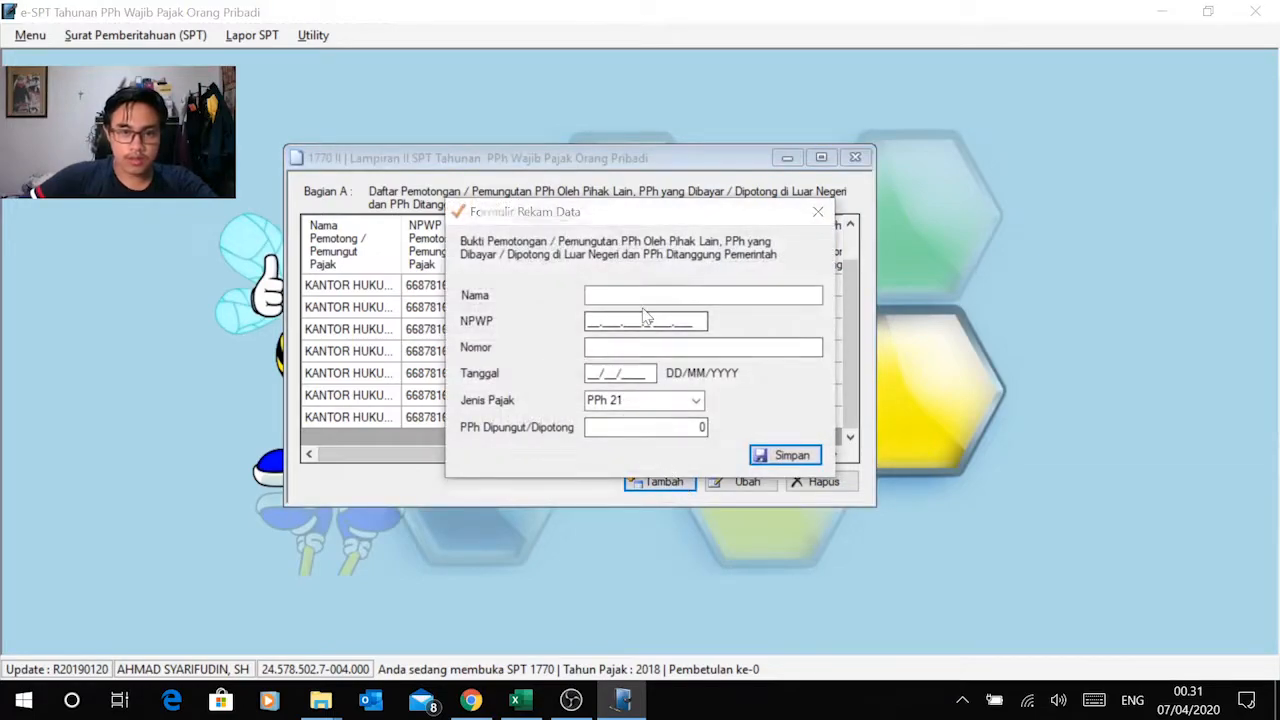
pyautogui.press('Escape')
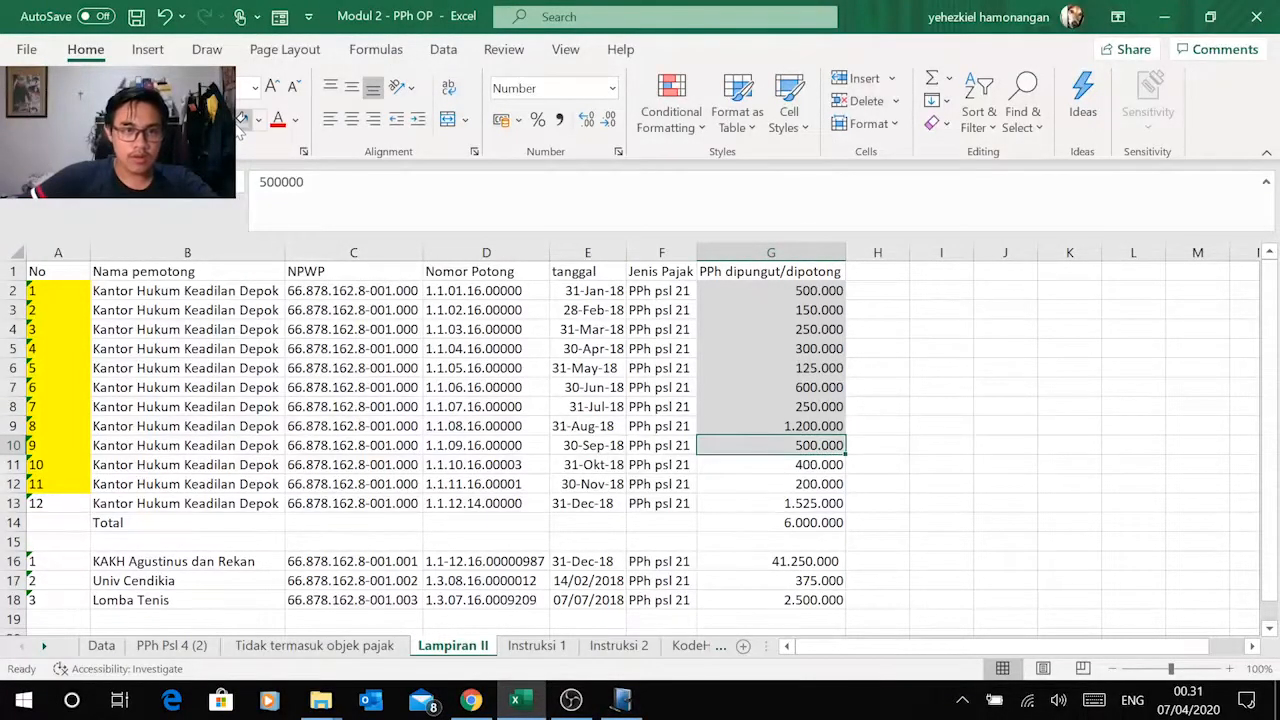
pyautogui.click(176, 464)
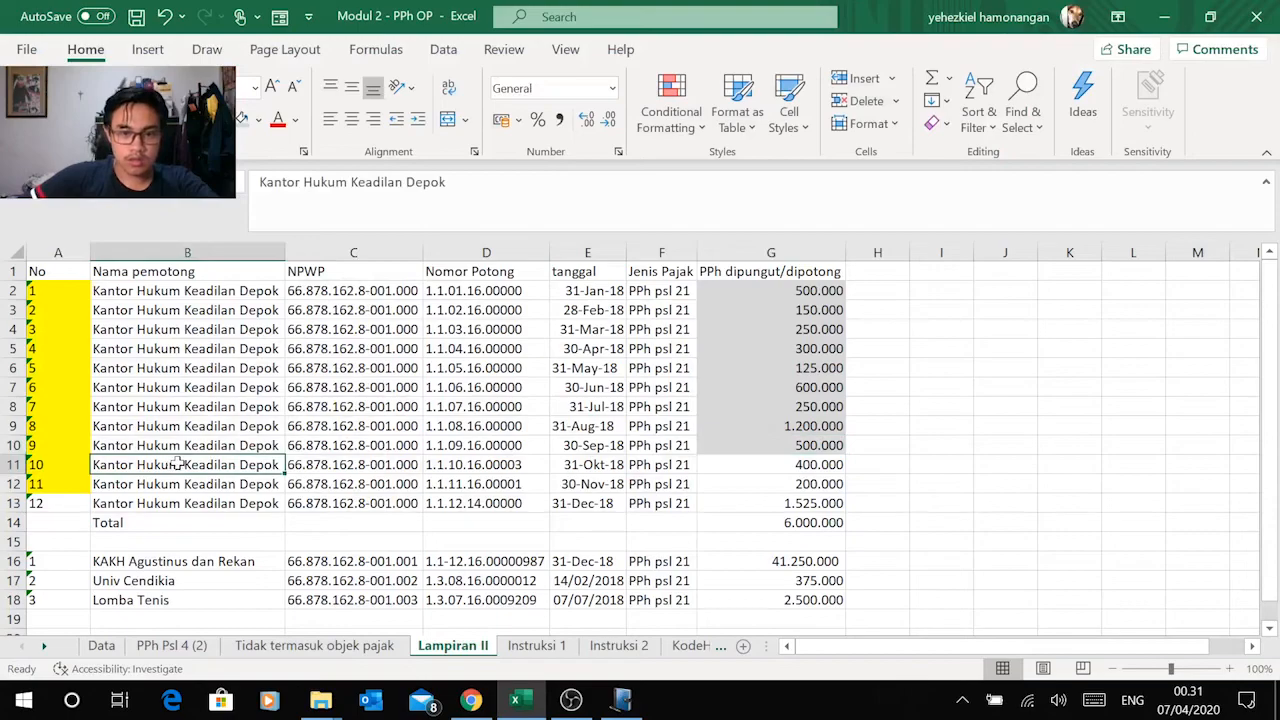
pyautogui.hotkey('ctrl', 'c')
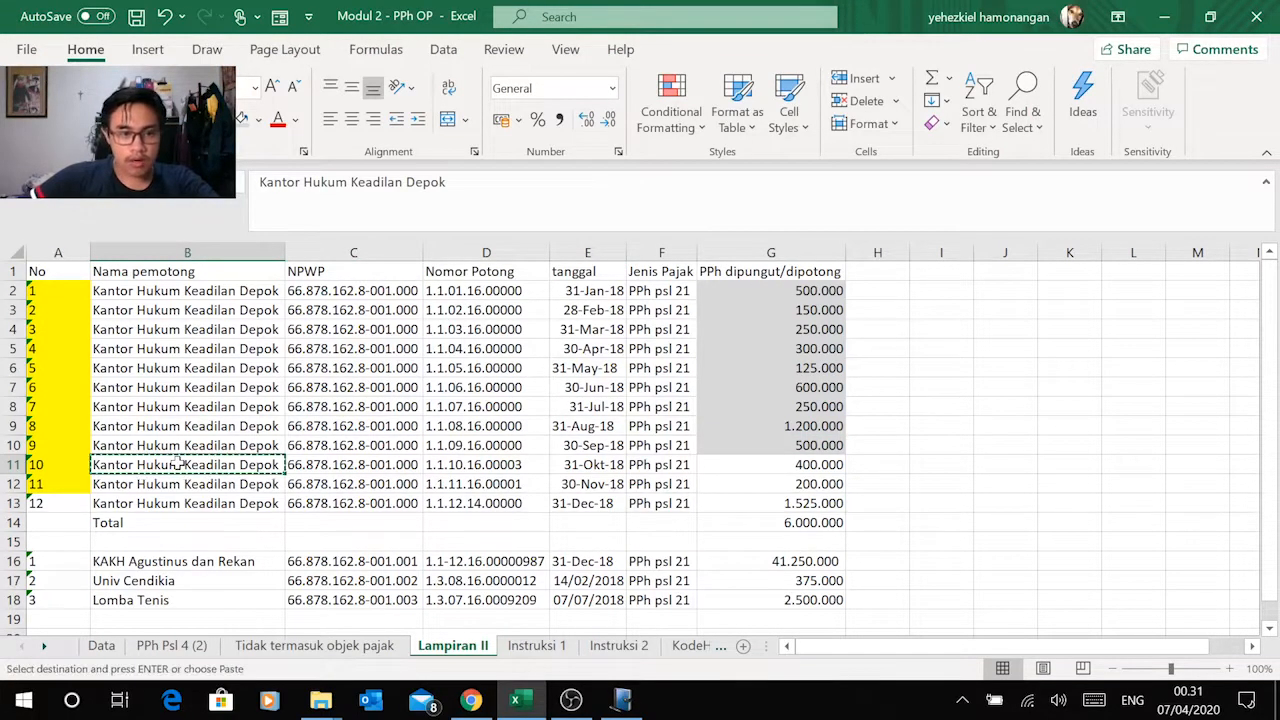
pyautogui.hotkey('alt', 'Tab')
pyautogui.hotkey('ctrl', 'v')
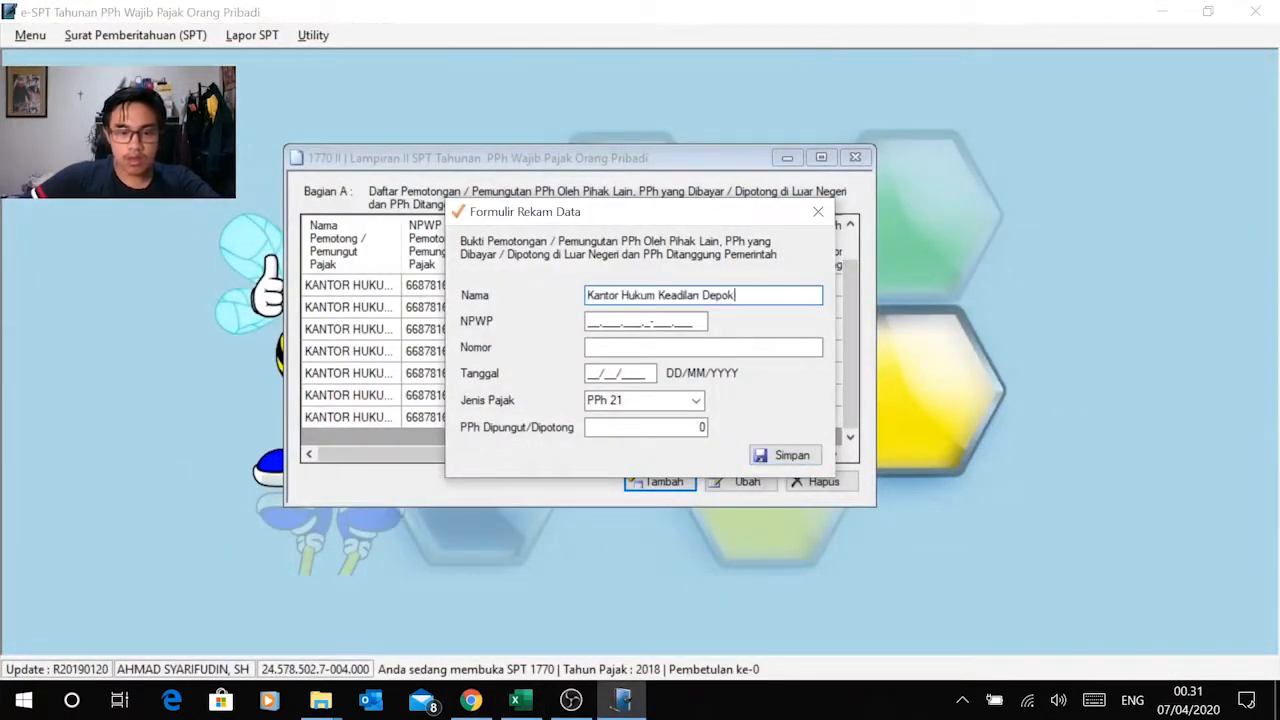
# Step: Copy the withholder's NPWP from Excel's October row into the record's NPWP field in e-SPT
pyautogui.click(596, 323)
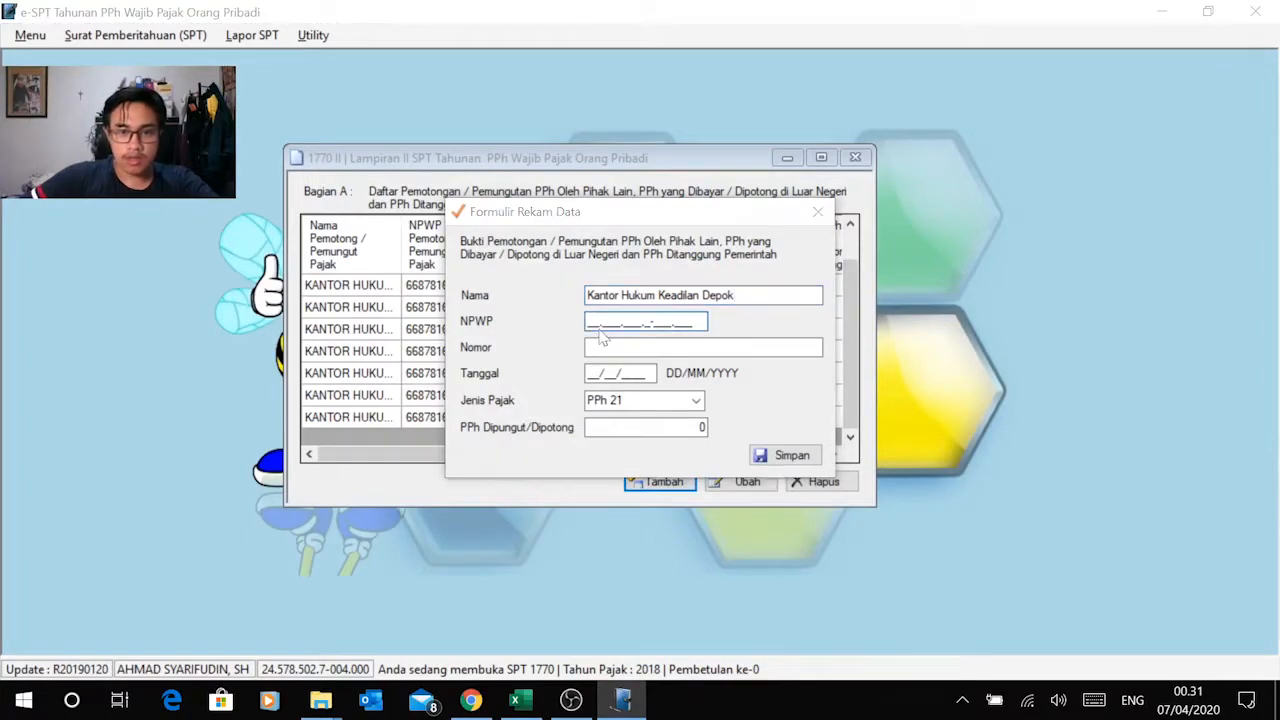
pyautogui.hotkey('alt', 'Tab')
pyautogui.hotkey('alt', 'Tab')
pyautogui.hotkey('alt', 'Tab')
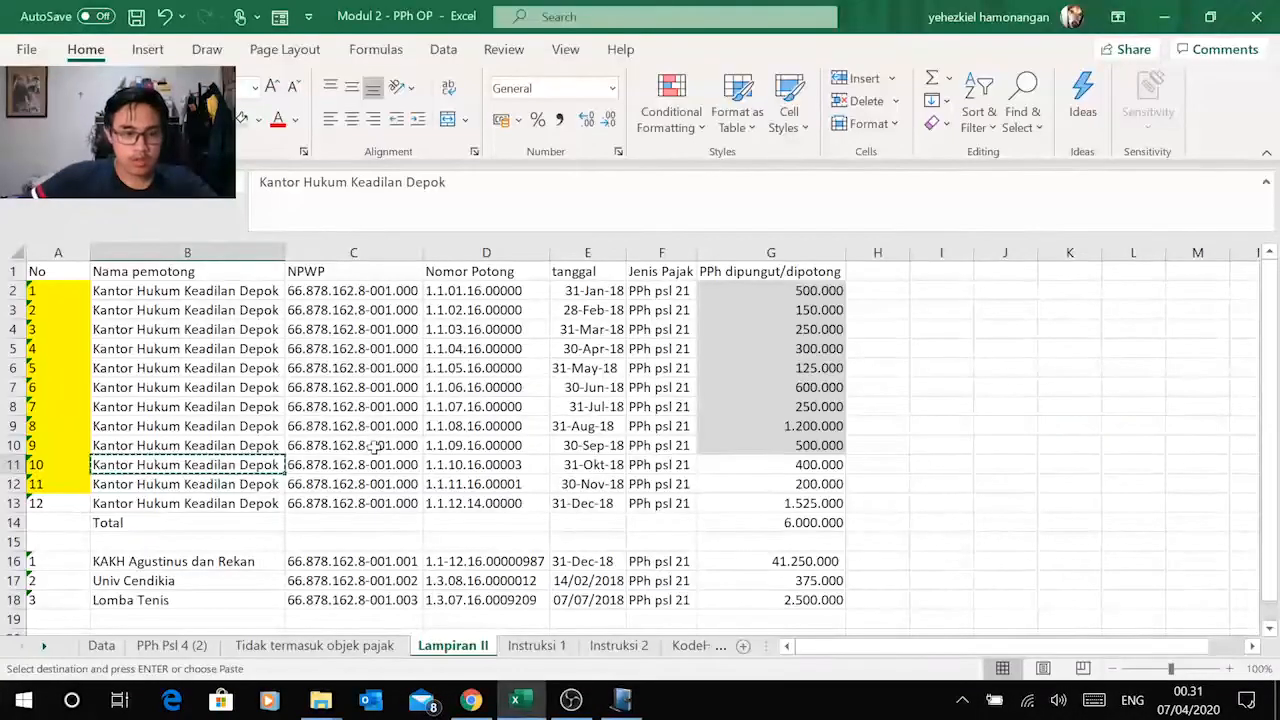
pyautogui.click(360, 463)
pyautogui.hotkey('ctrl', 'c')
pyautogui.hotkey('alt', 'Tab')
pyautogui.click(637, 260)
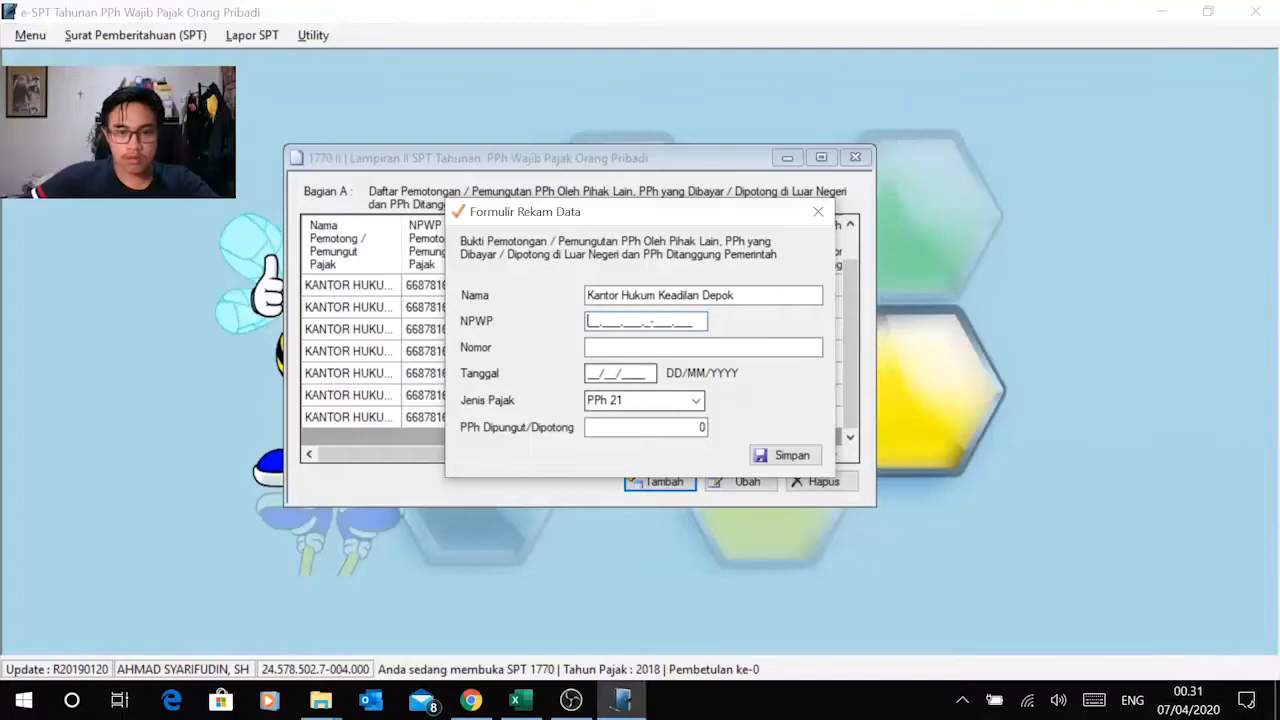
pyautogui.rightClick(590, 322)
pyautogui.click(509, 410)
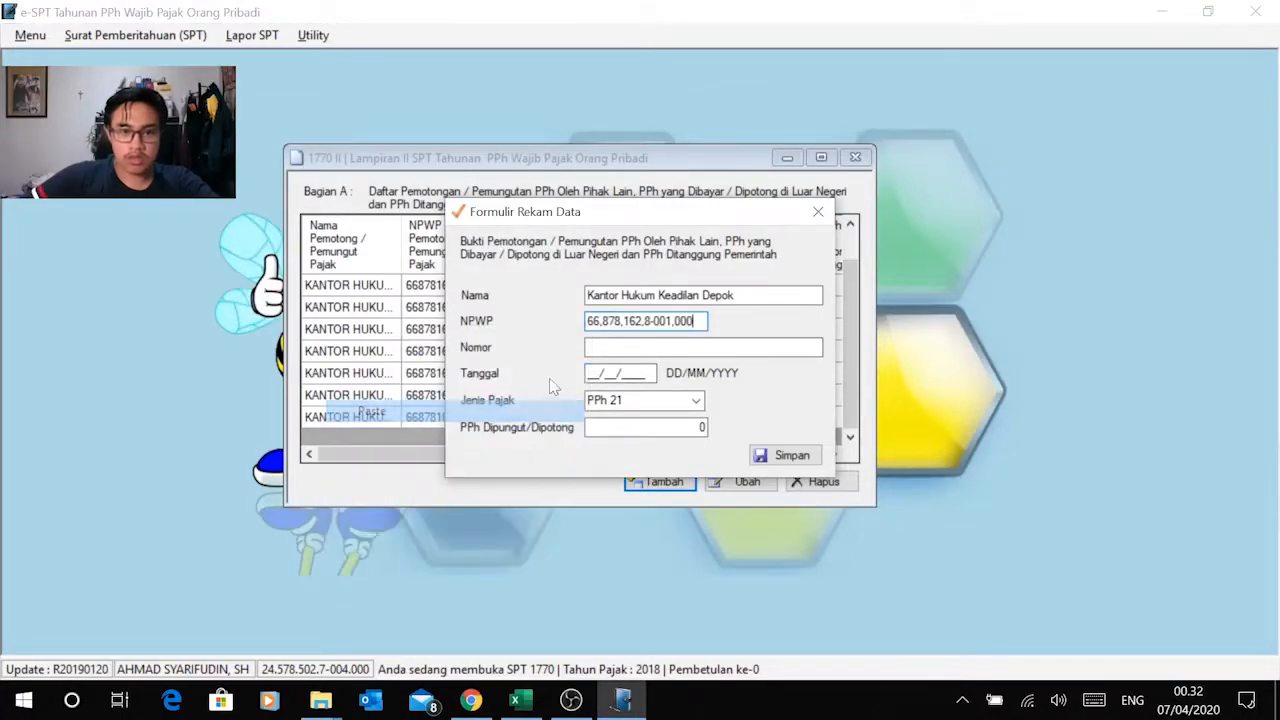
# Step: Copy the October slip number from Excel into the Nomor field and set Tanggal to 31/10/2018
pyautogui.hotkey('alt', 'Tab')
pyautogui.click(452, 469)
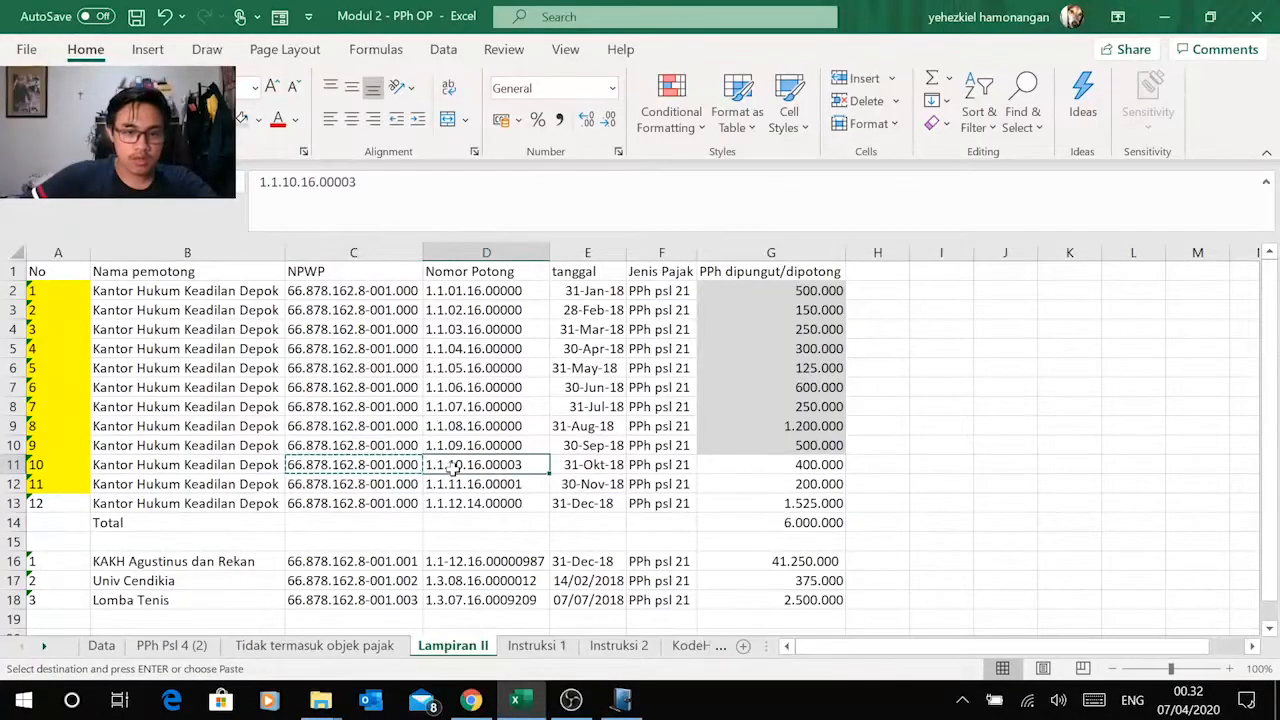
pyautogui.hotkey('ctrl', 'c')
pyautogui.hotkey('alt', 'Tab')
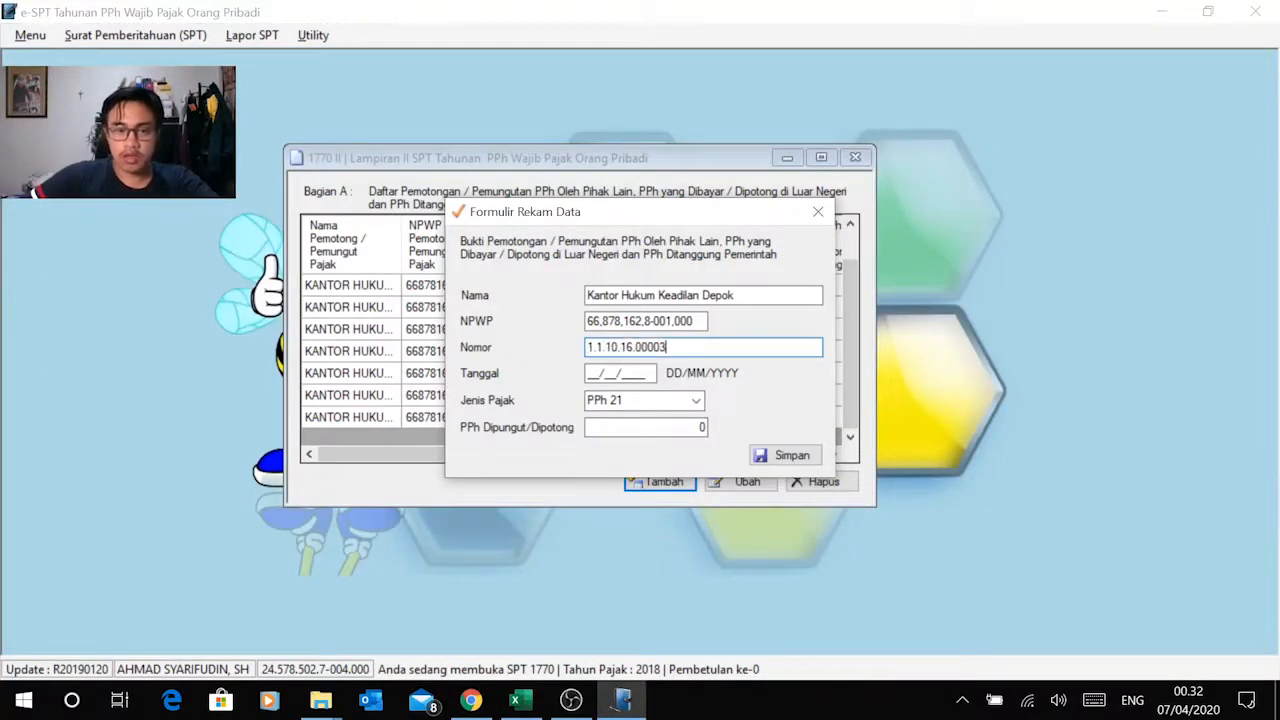
pyautogui.hotkey('alt', 'Tab')
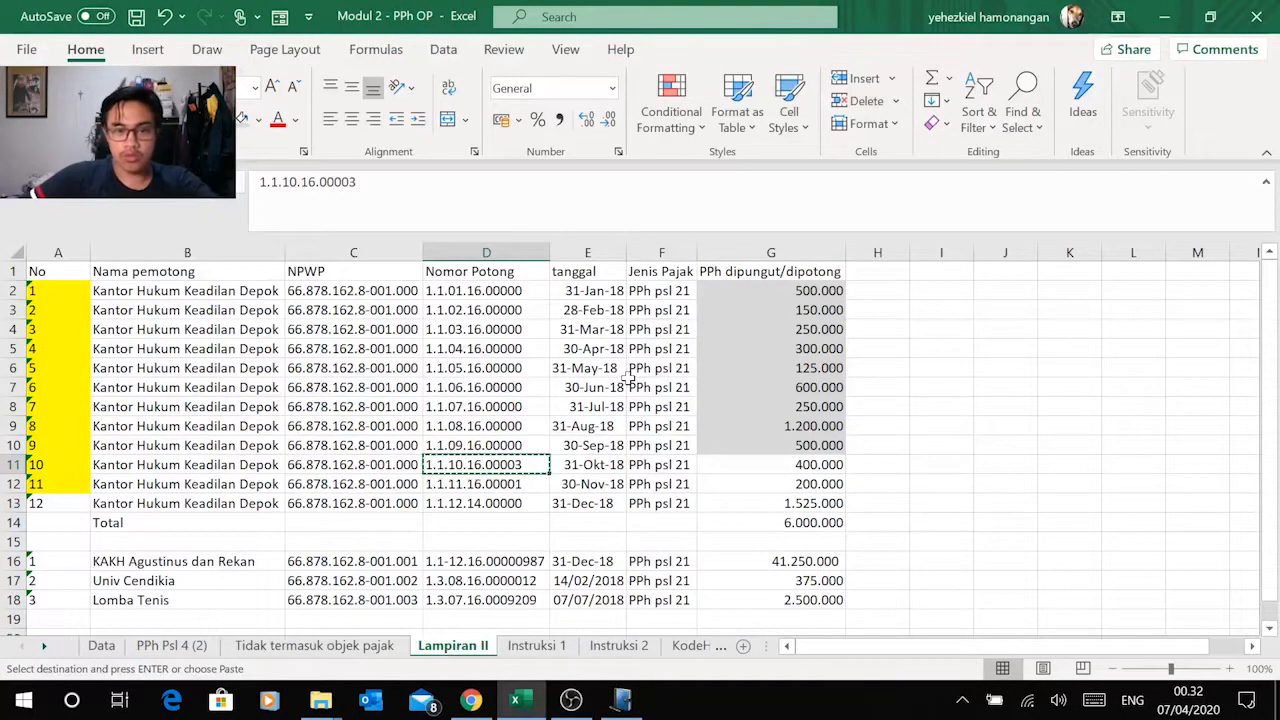
pyautogui.hotkey('alt', 'Tab')
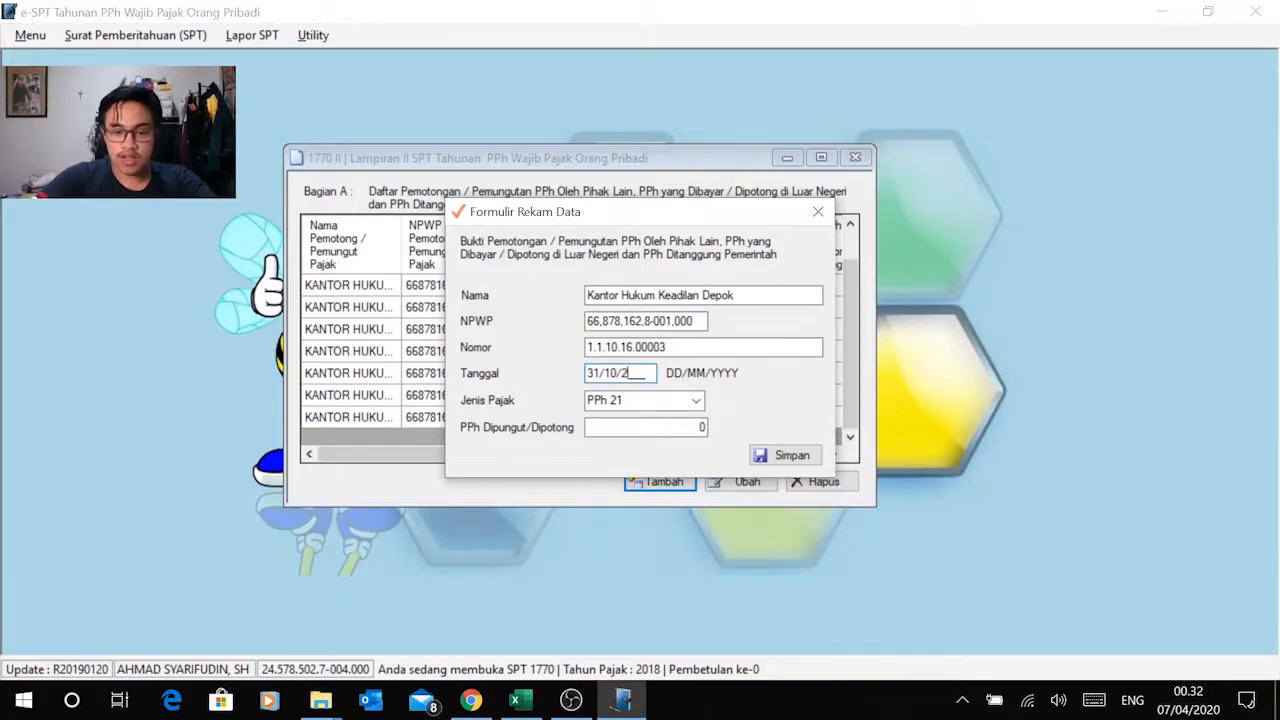
pyautogui.write('31/10/2018')
pyautogui.press('Tab')
# Step: Copy the October amount of 400.000 from Excel into PPh Dipungut/Dipotong in e-SPT and save the record
pyautogui.hotkey('alt', 'Tab')
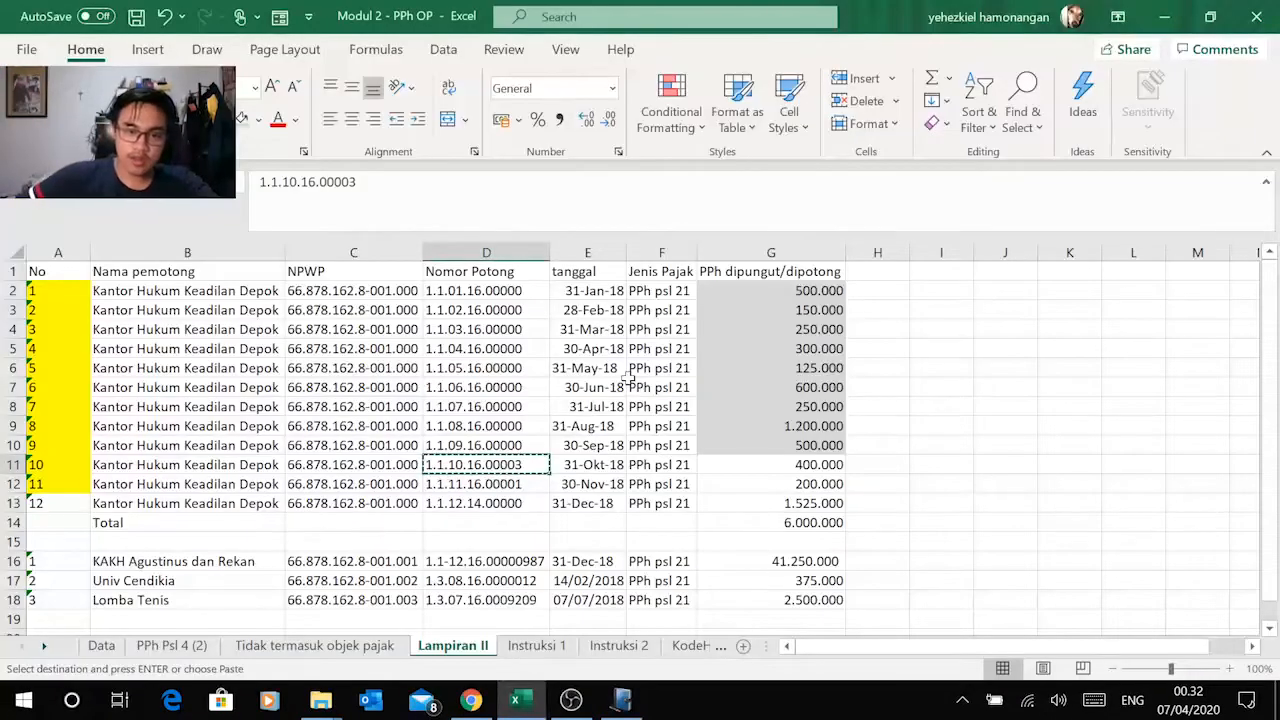
pyautogui.click(789, 474)
pyautogui.hotkey('ctrl', 'c')
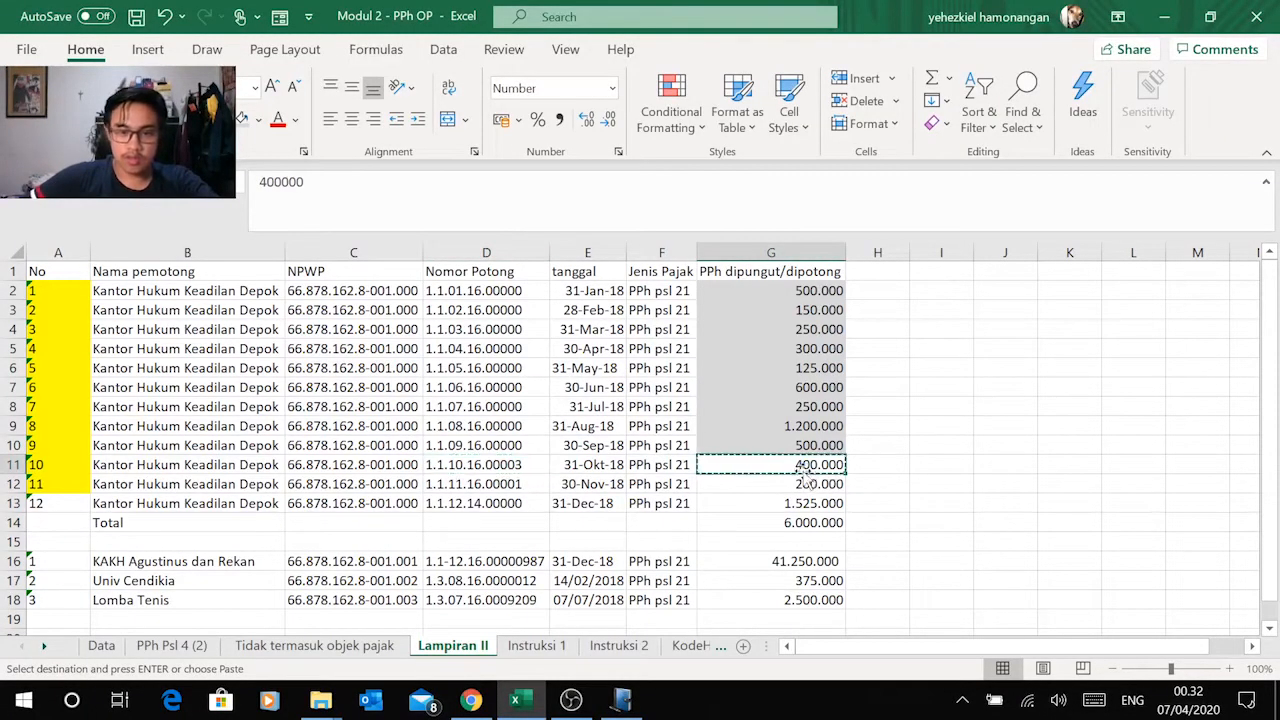
pyautogui.hotkey('alt', 'Tab')
pyautogui.rightClick(702, 427)
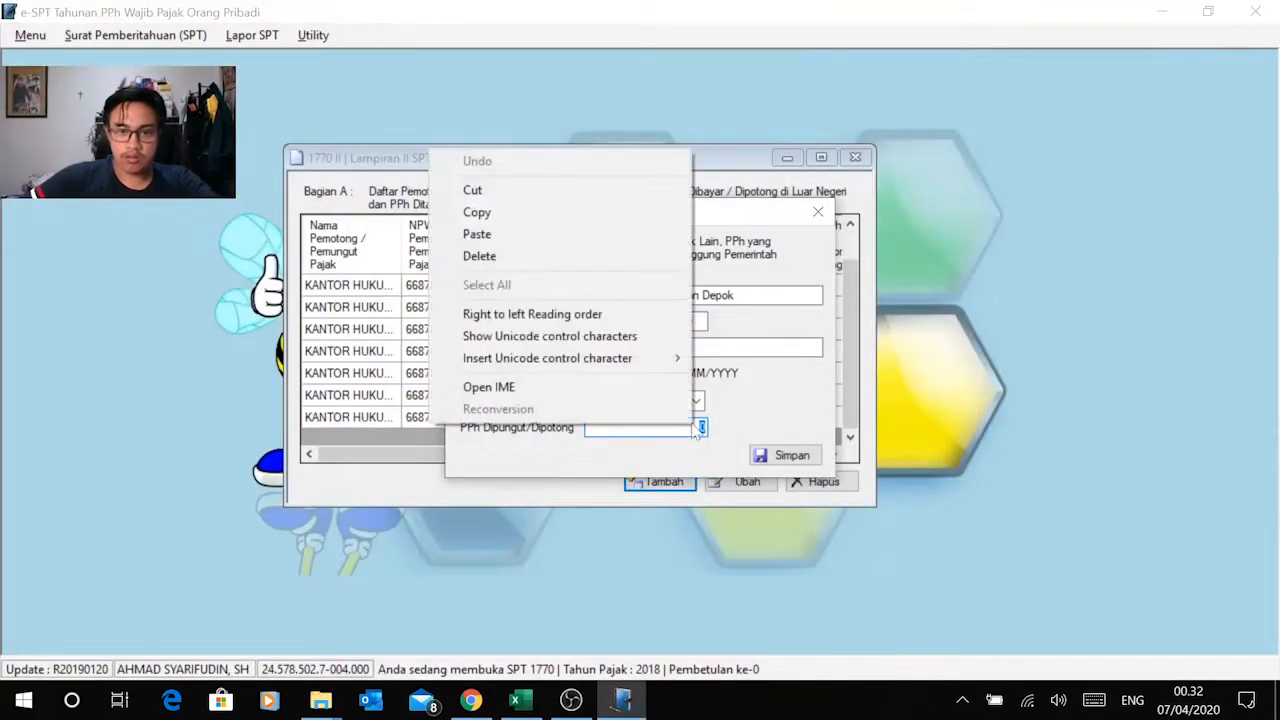
pyautogui.click(547, 238)
pyautogui.hotkey('alt', 'Tab')
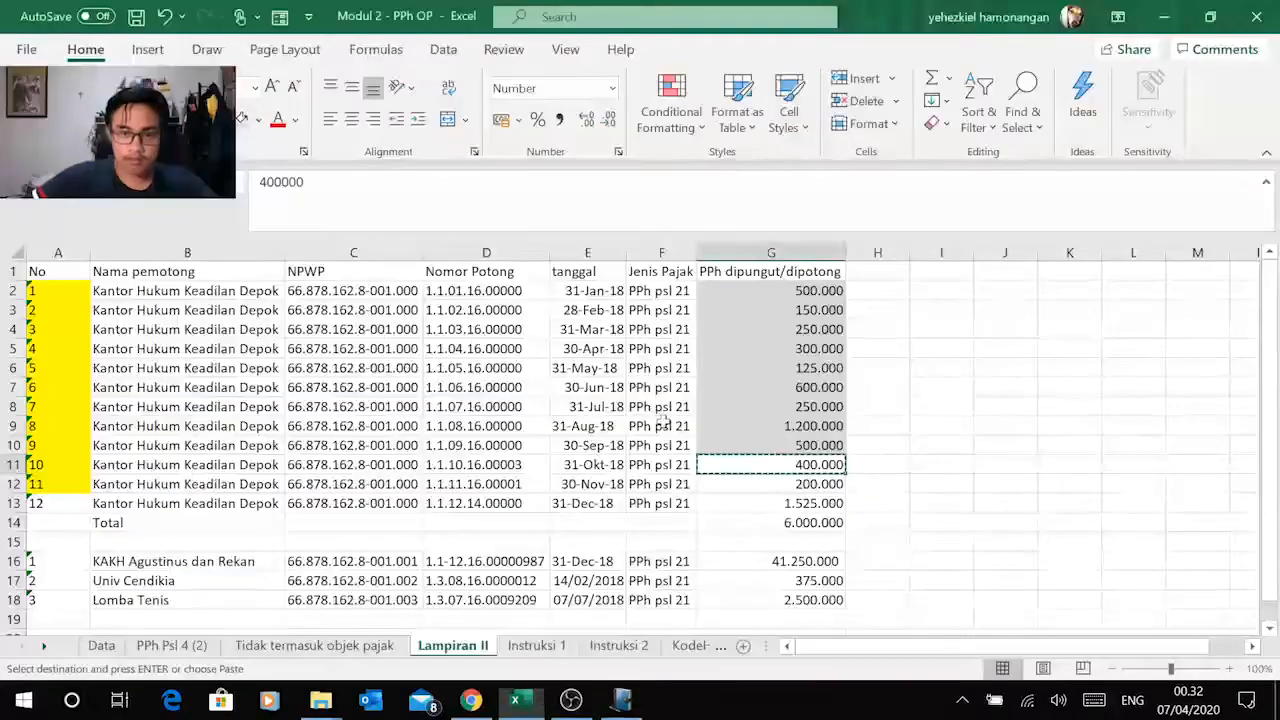
pyautogui.hotkey('alt', 'Tab')
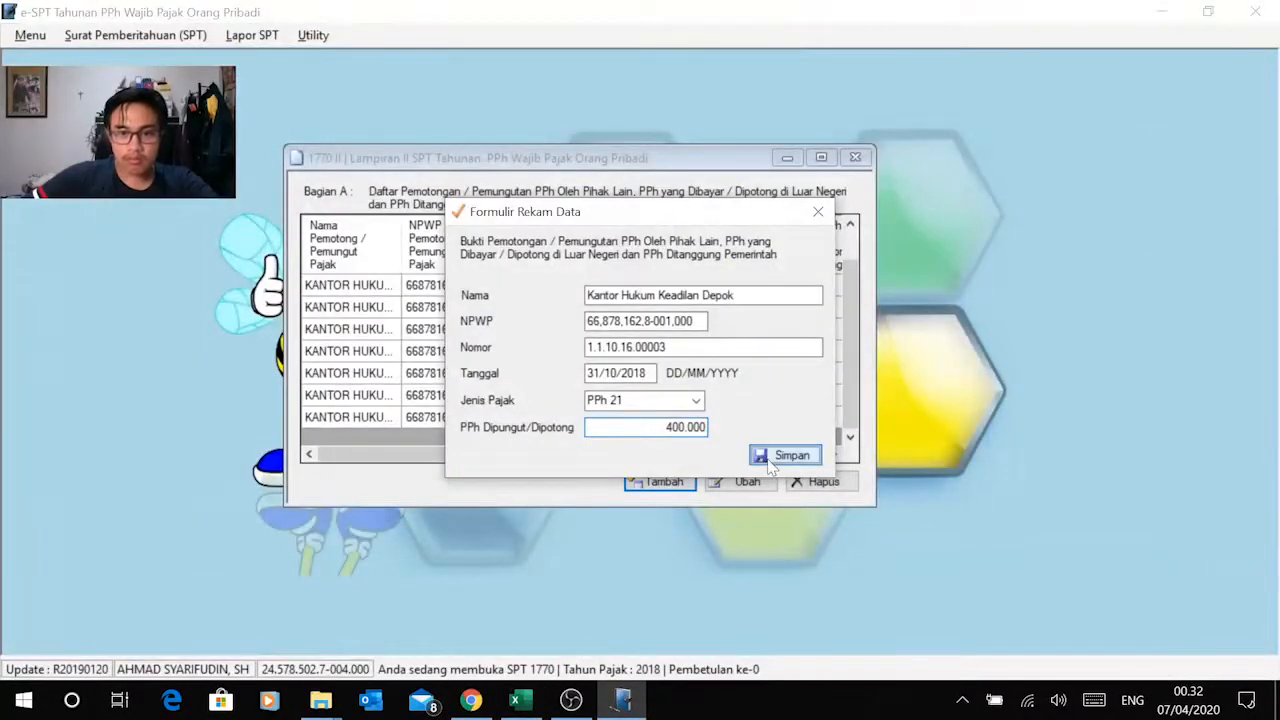
pyautogui.click(770, 458)
pyautogui.click(694, 416)
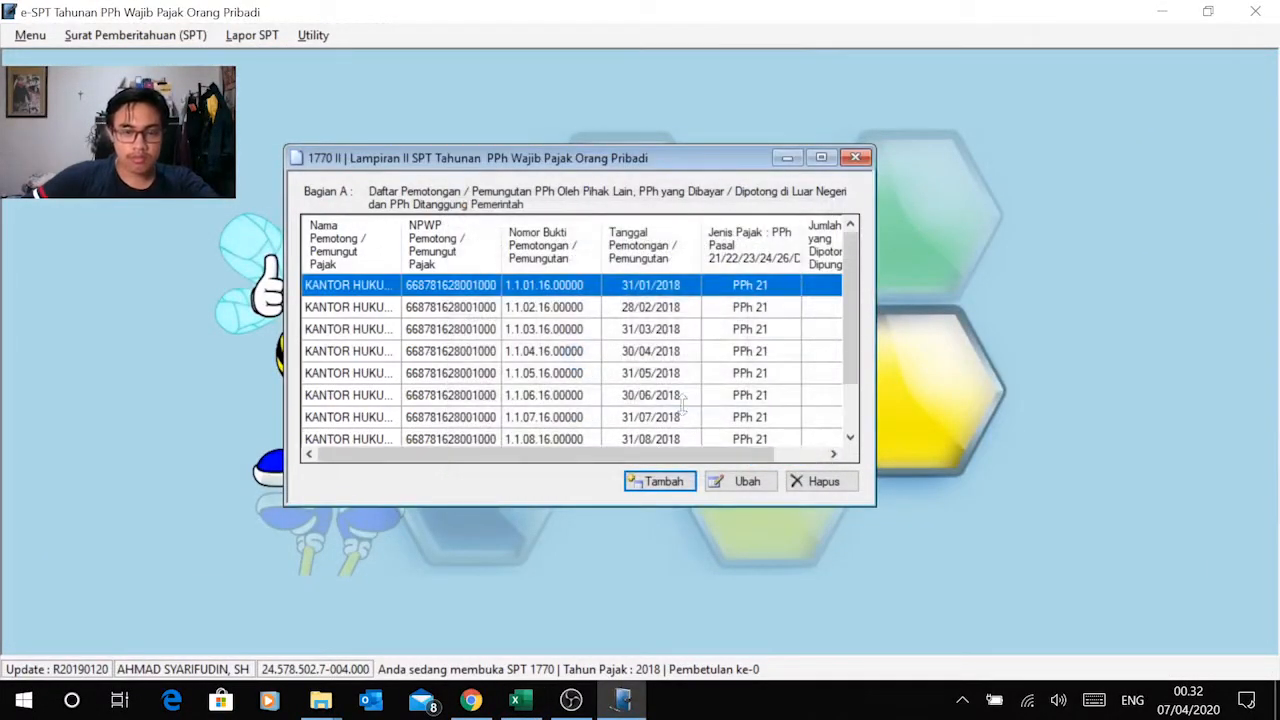
pyautogui.scroll(-1, 688, 420)
pyautogui.scroll(1, 560, 365)
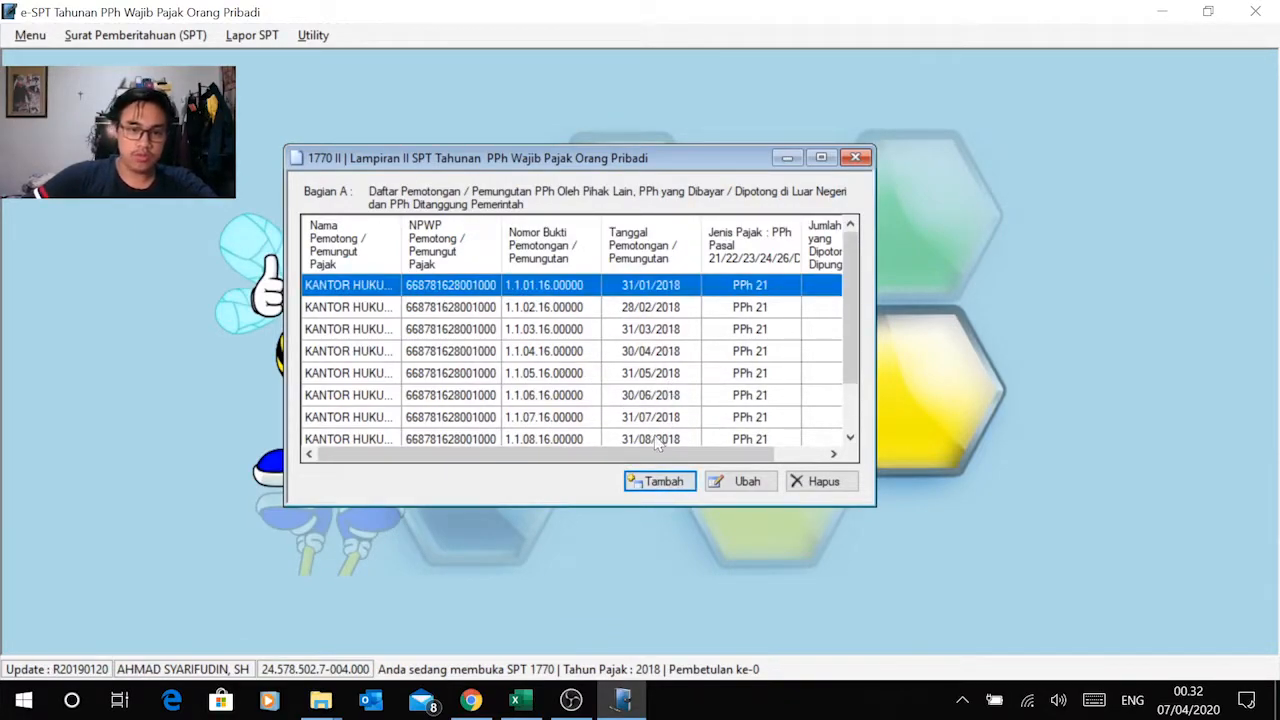
# Step: Review the Bagian A list, start a new record, and shade cell G11 grey in Excel's Lampiran II sheet
pyautogui.scroll(-1, 591, 368)
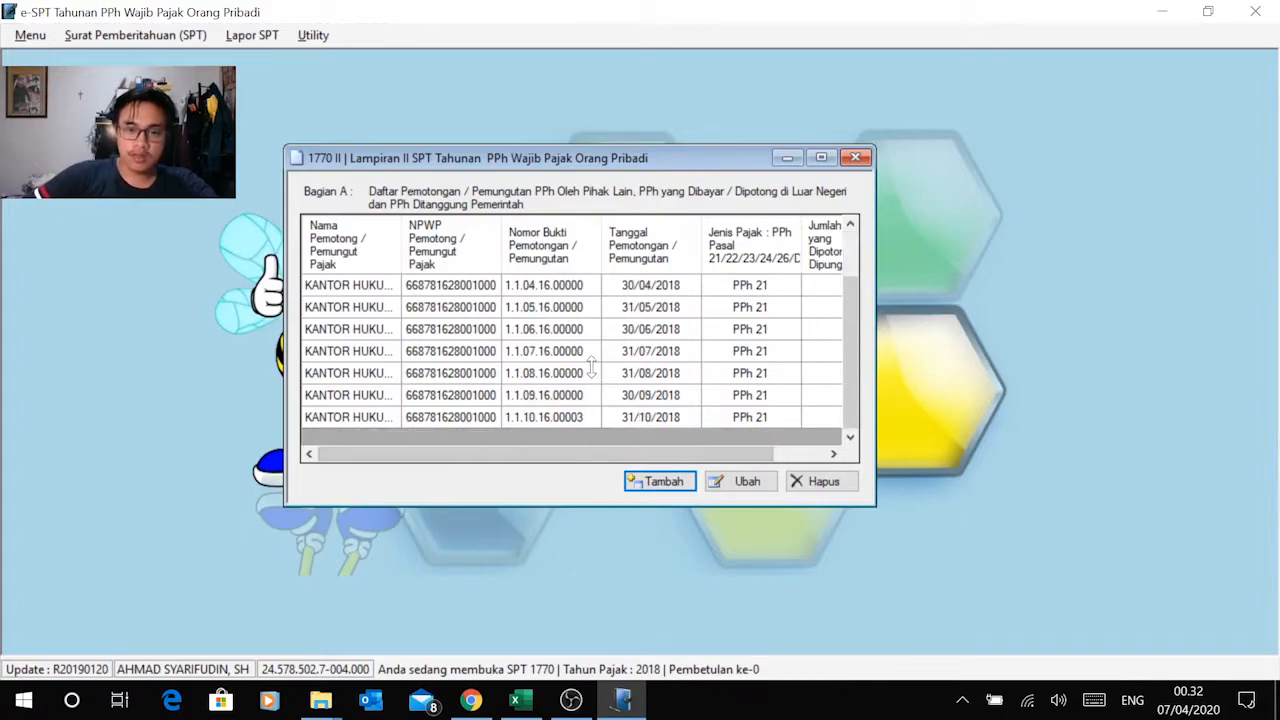
pyautogui.scroll(1, 591, 368)
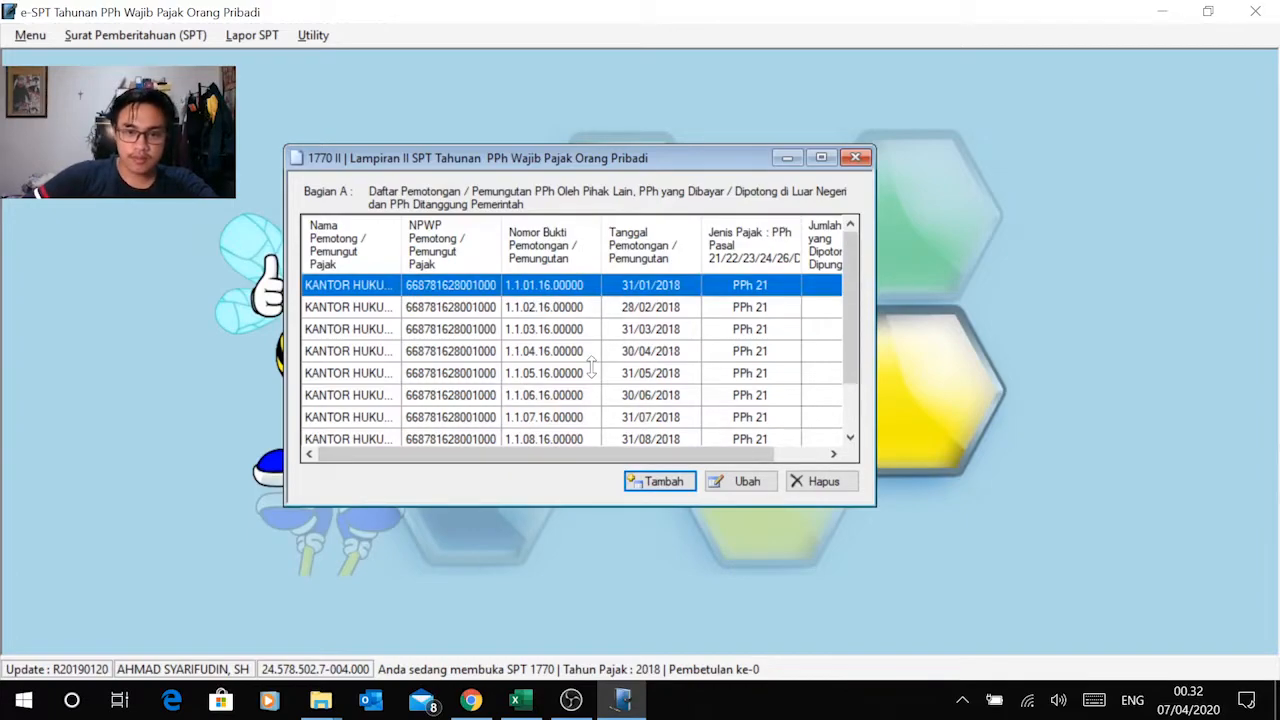
pyautogui.click(660, 481)
pyautogui.hotkey('alt', 'Tab')
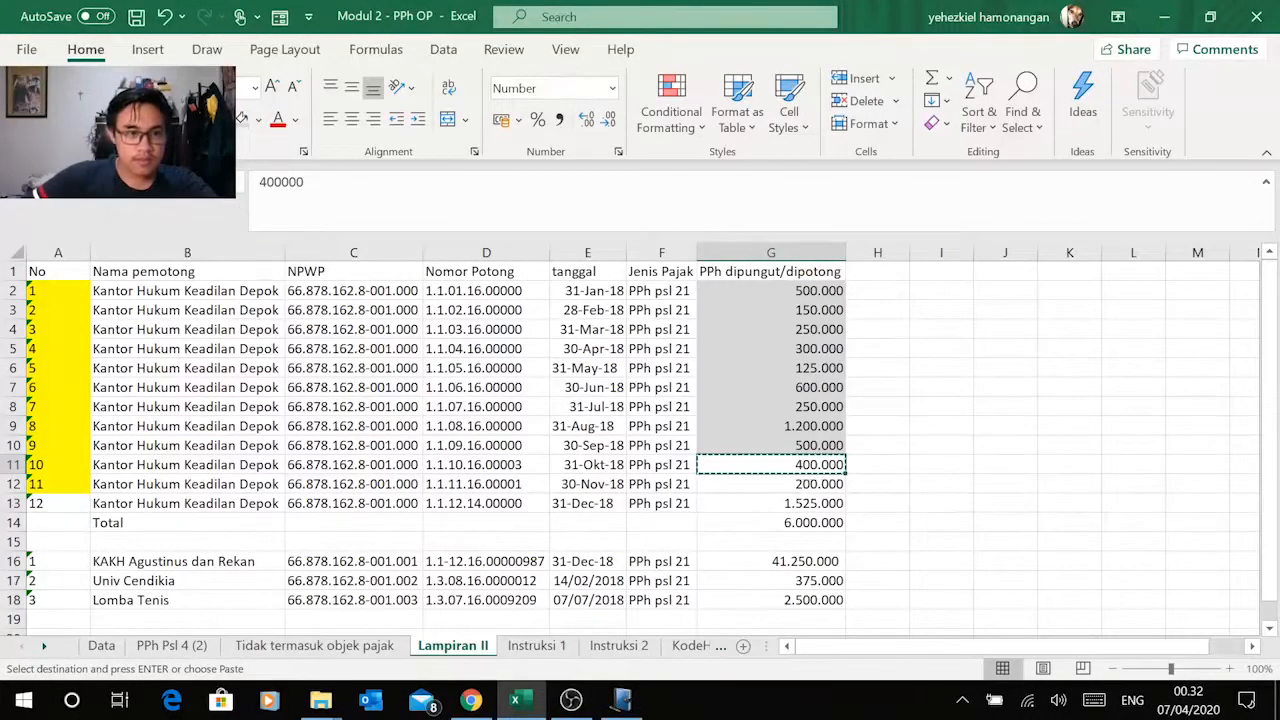
pyautogui.press('Escape')
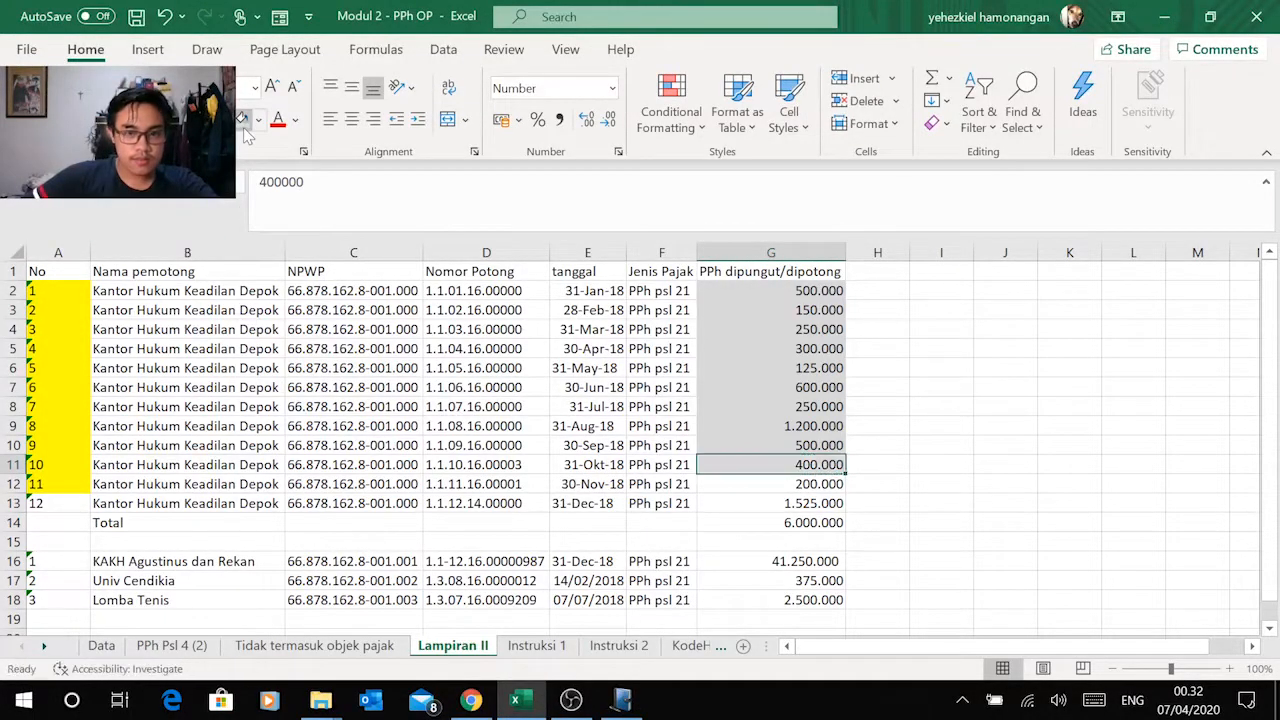
# Step: Copy Kantor Hukum Keadilan Depok from Excel's November row into the new record's Nama field in e-SPT
pyautogui.click(145, 487)
pyautogui.hotkey('ctrl', 'c')
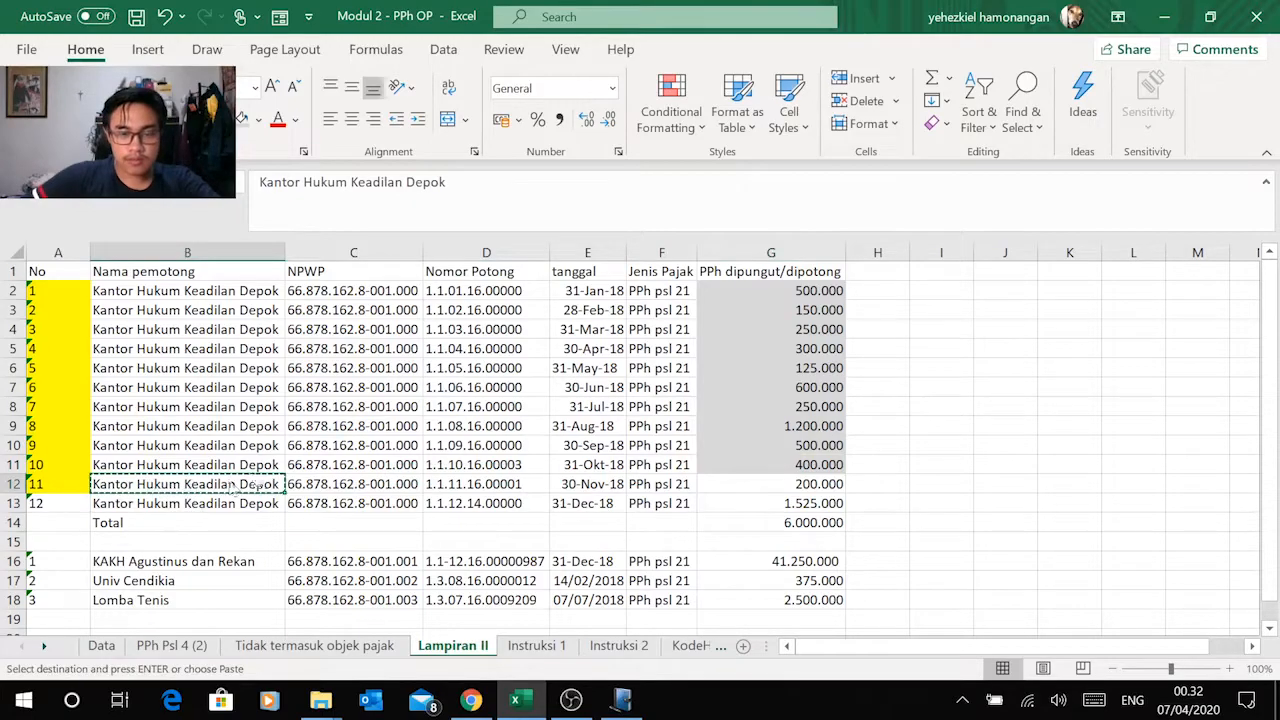
pyautogui.hotkey('alt', 'Tab')
pyautogui.click(600, 295)
pyautogui.hotkey('ctrl', 'v')
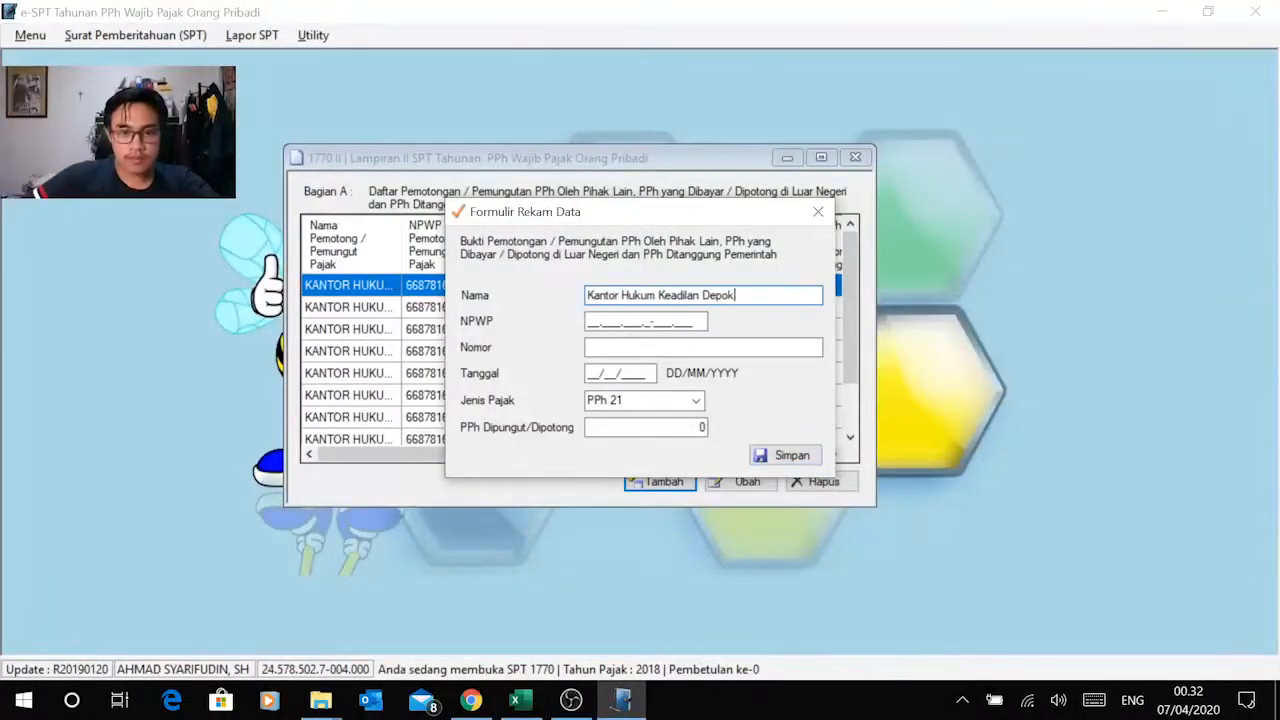
# Step: Copy the withholder's NPWP from Excel's November row into the record's NPWP field in e-SPT
pyautogui.hotkey('alt', 'Tab')
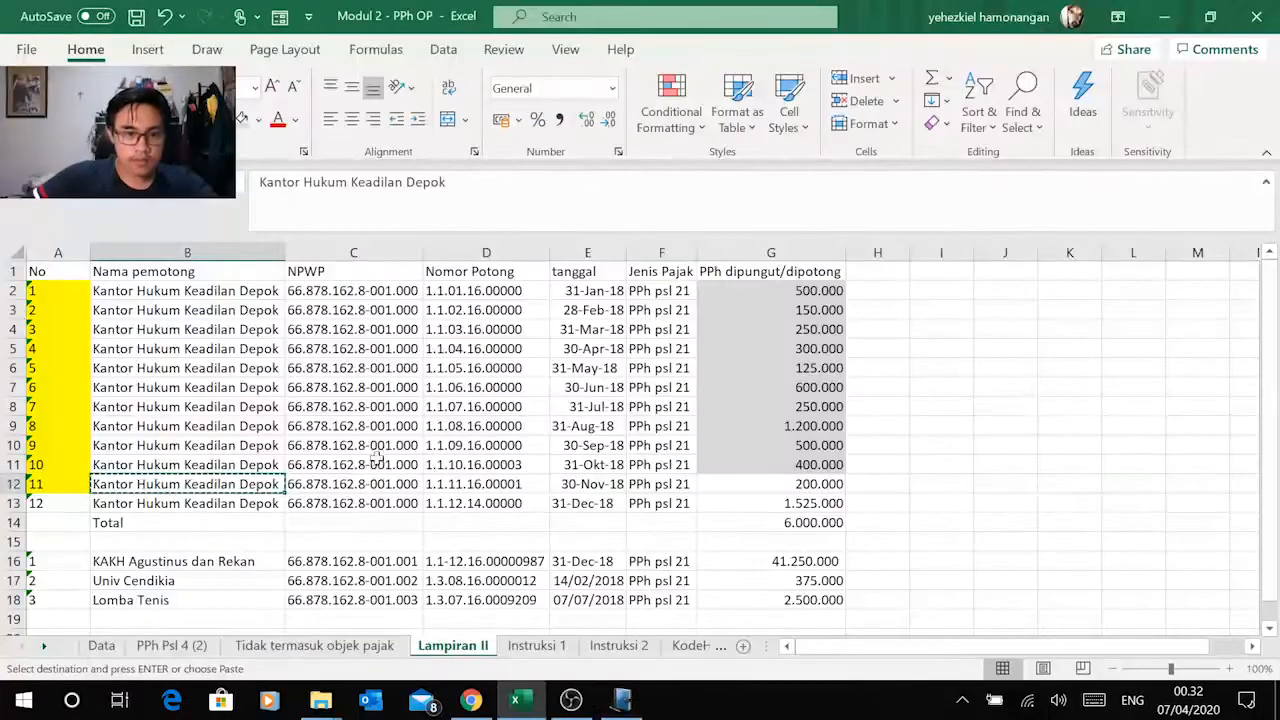
pyautogui.click(352, 482)
pyautogui.hotkey('ctrl', 'c')
pyautogui.hotkey('alt', 'Tab')
pyautogui.press('Tab')
pyautogui.rightClick(588, 320)
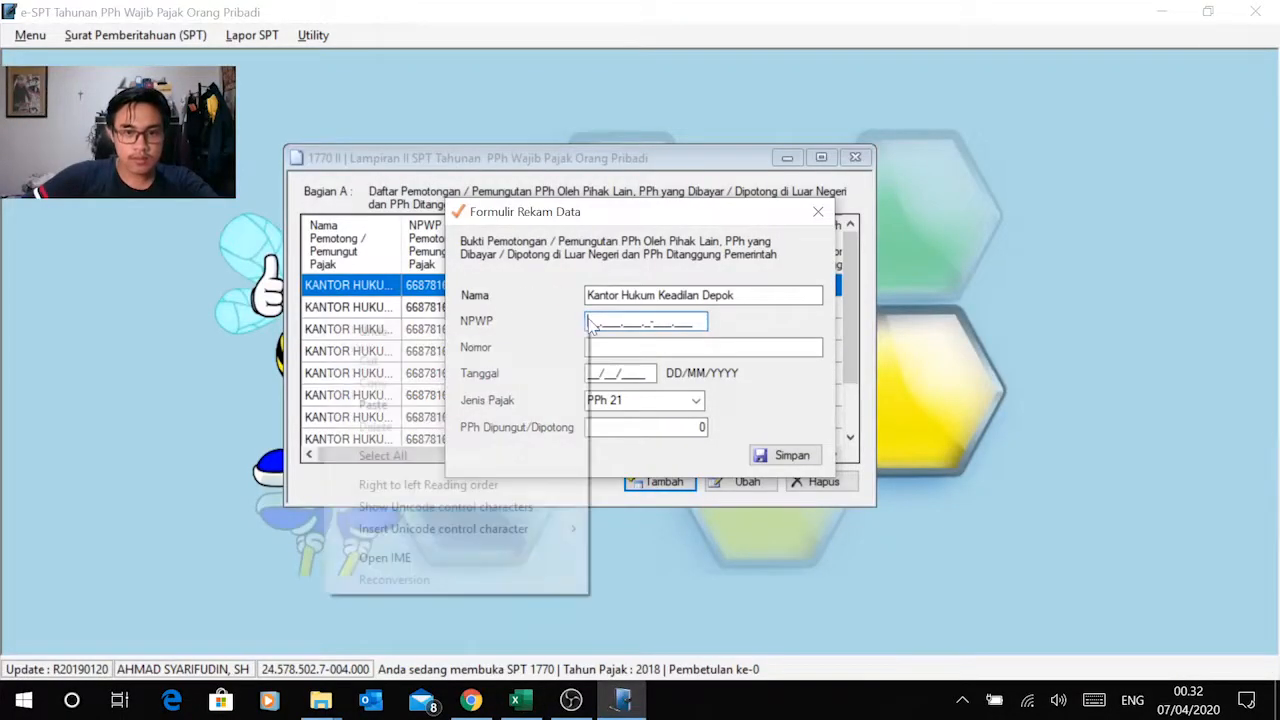
pyautogui.click(373, 404)
# Step: Copy the November slip number from Excel into the Nomor field and set Tanggal to 30/11/2018
pyautogui.hotkey('alt', 'Tab')
pyautogui.click(470, 484)
pyautogui.hotkey('ctrl', 'c')
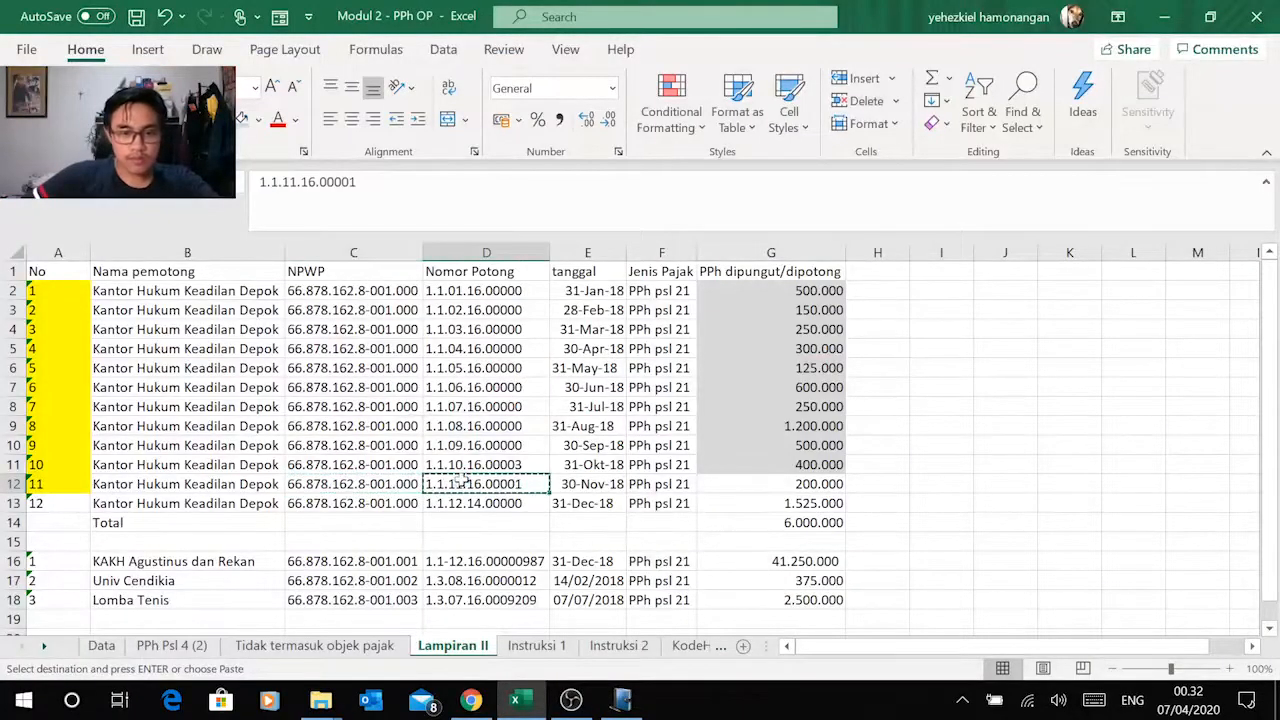
pyautogui.hotkey('alt', 'Tab')
pyautogui.press('Tab')
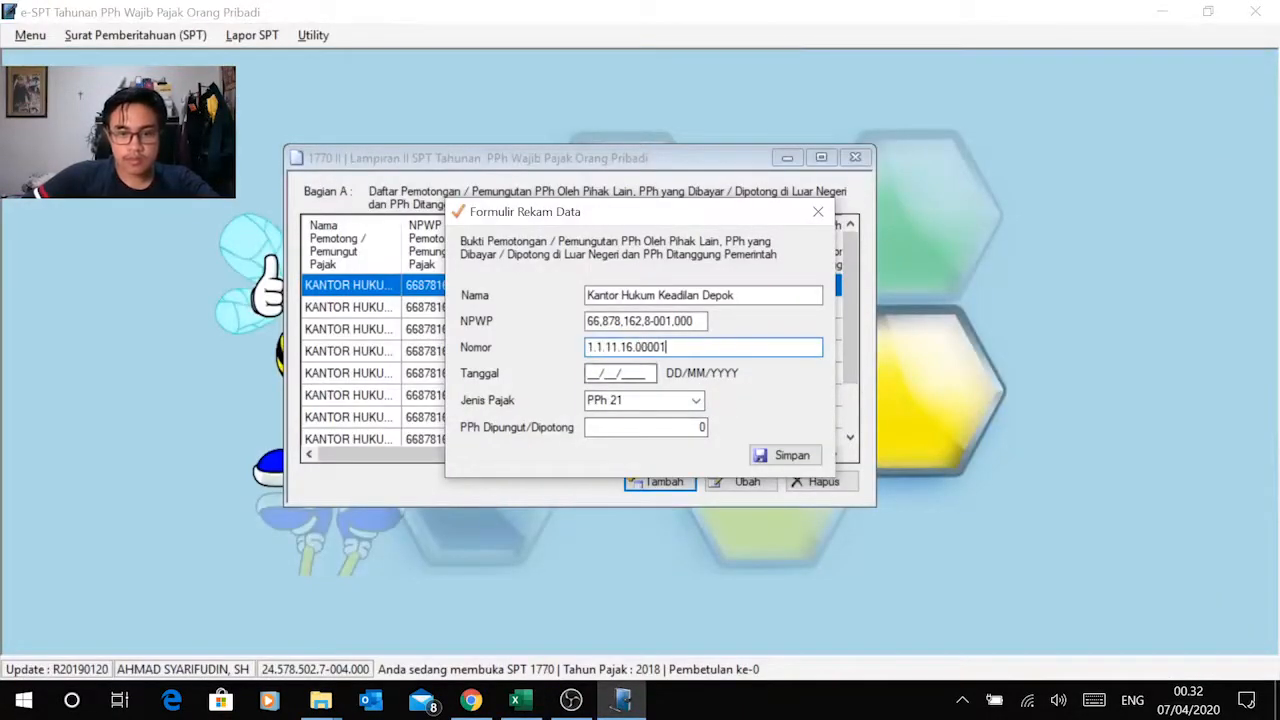
pyautogui.hotkey('alt', 'Tab')
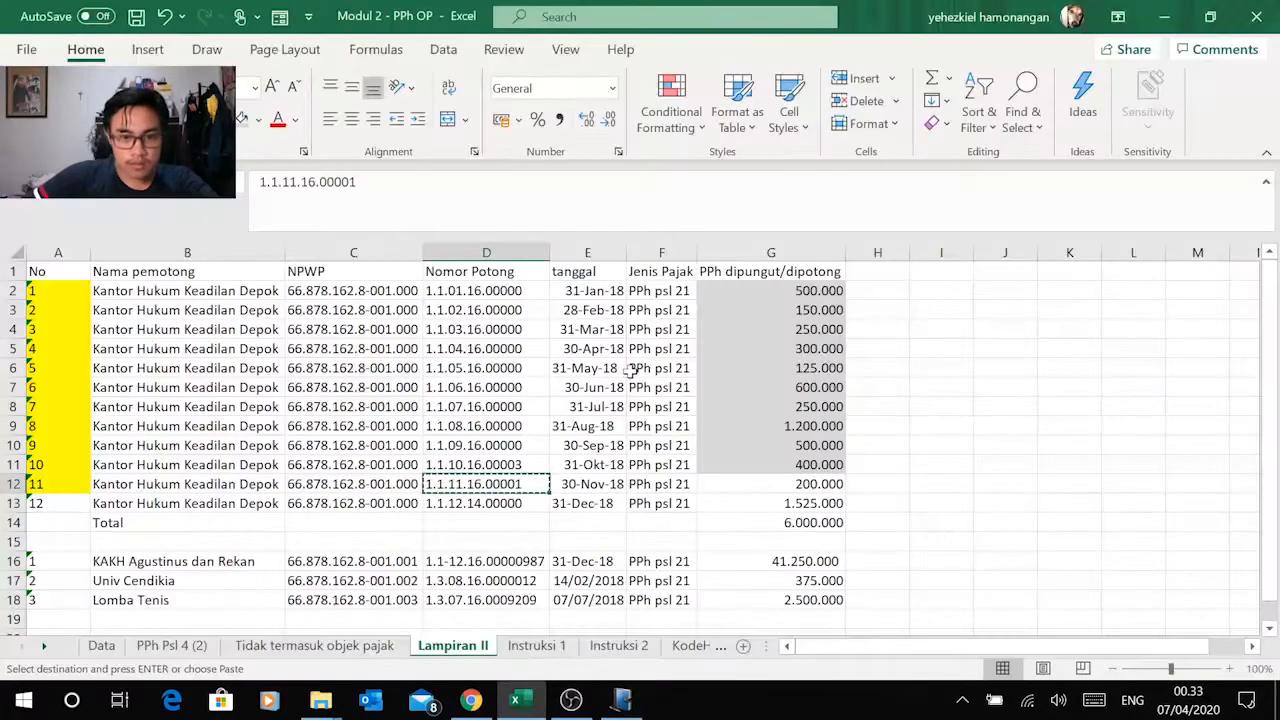
pyautogui.hotkey('alt', 'Tab')
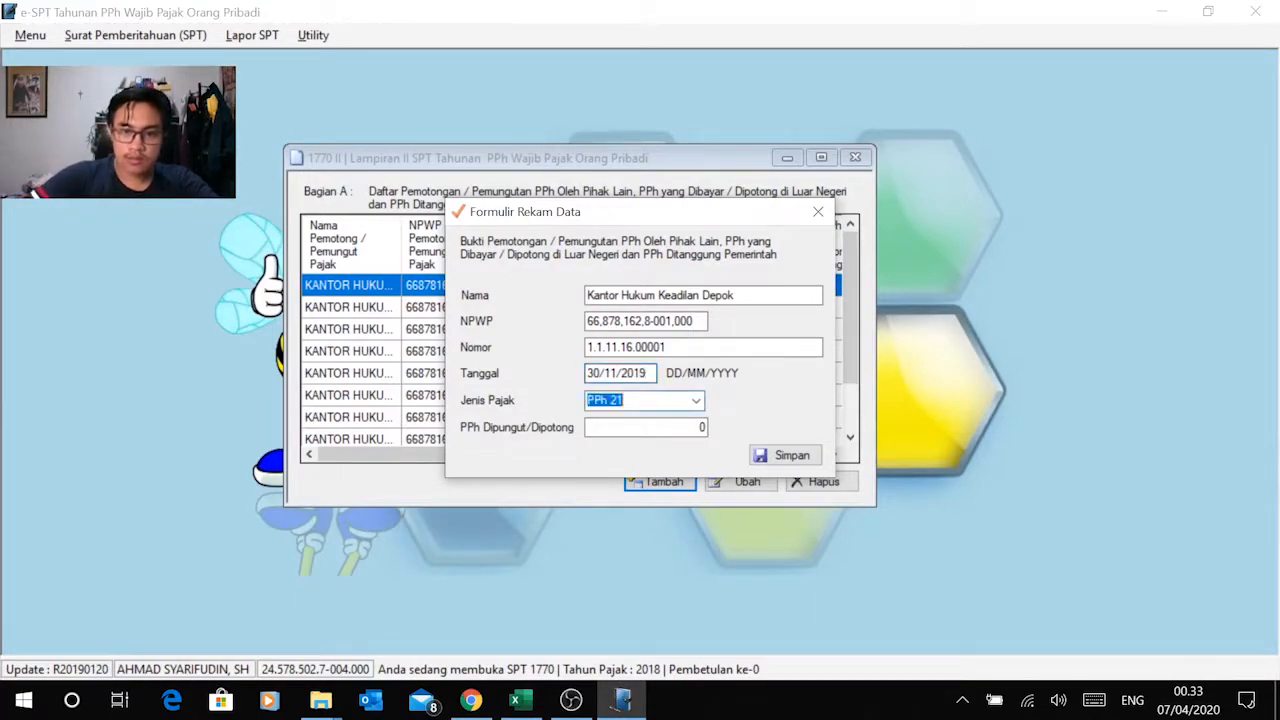
pyautogui.click(648, 373)
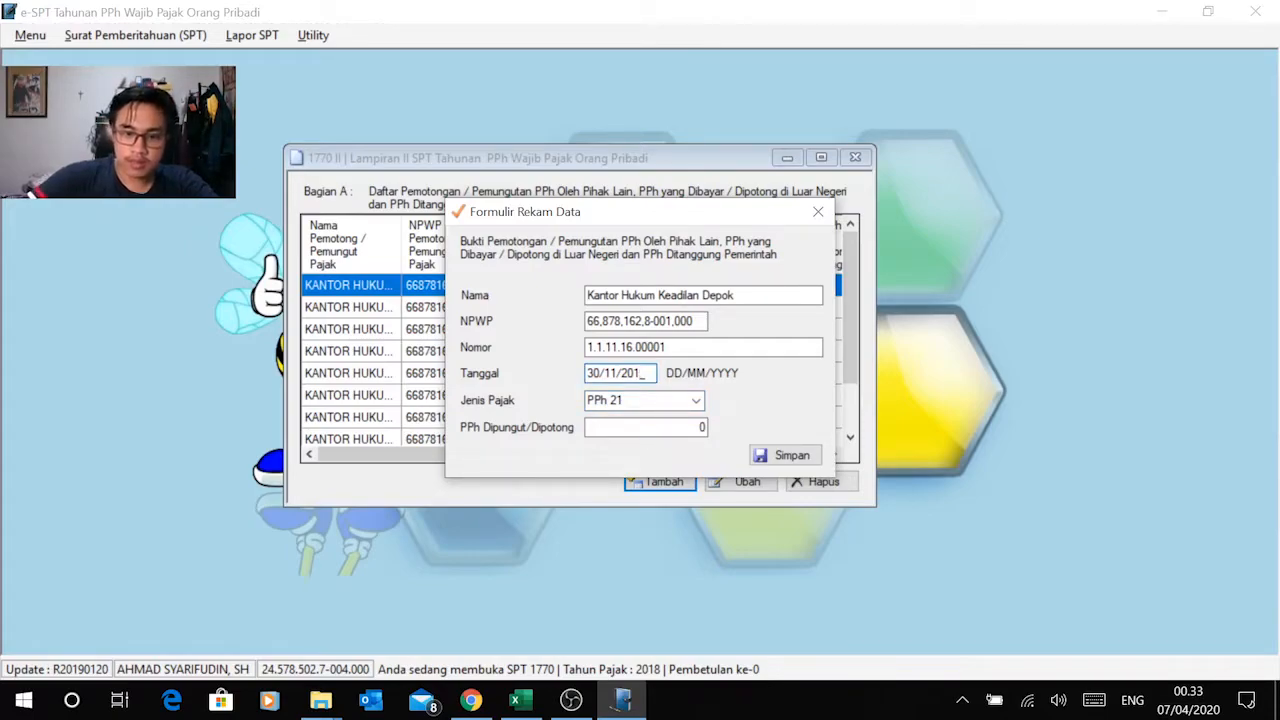
# Step: Copy the November amount of 200.000 from Excel into PPh Dipungut/Dipotong in e-SPT and save the record
pyautogui.hotkey('alt', 'Tab')
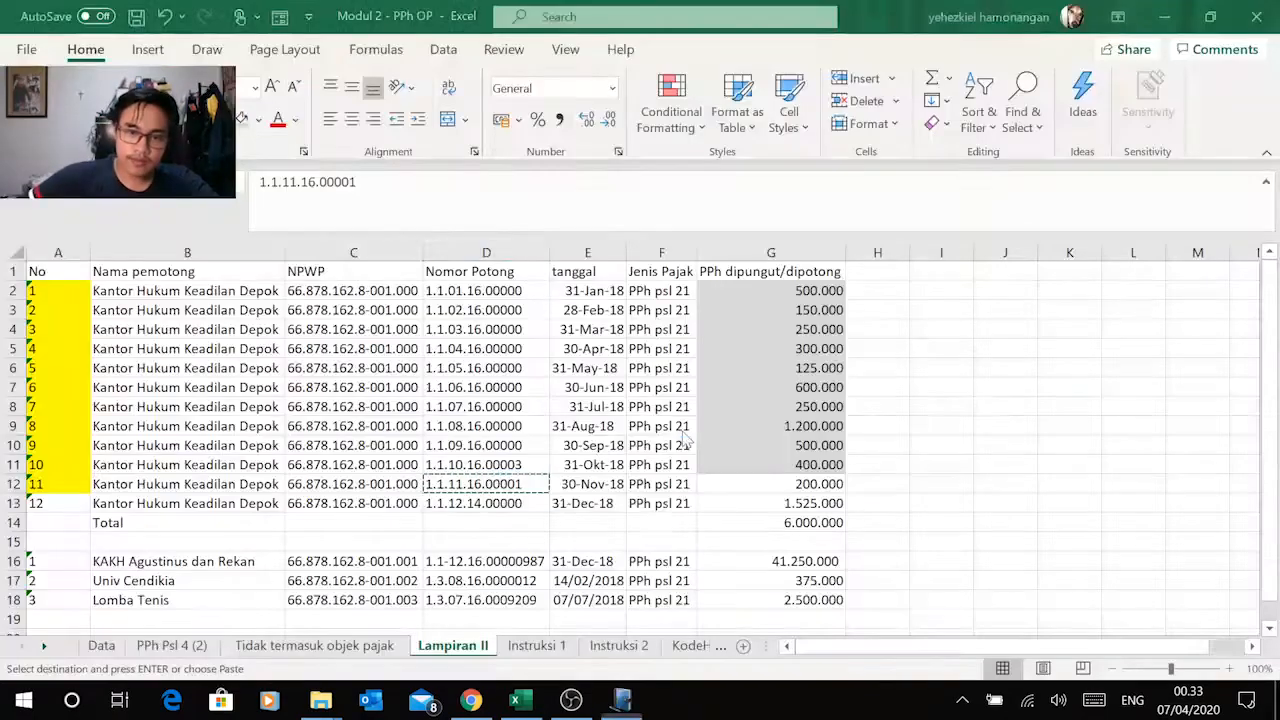
pyautogui.click(800, 488)
pyautogui.hotkey('ctrl', 'c')
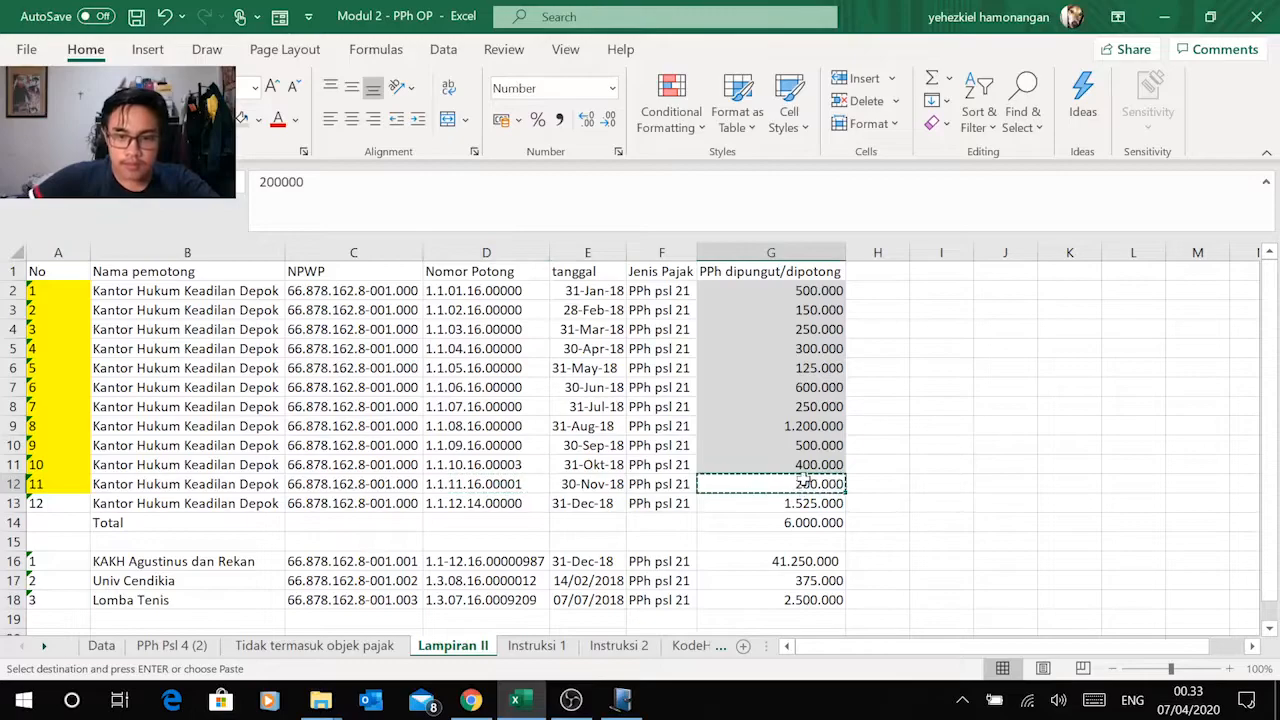
pyautogui.hotkey('alt', 'Tab')
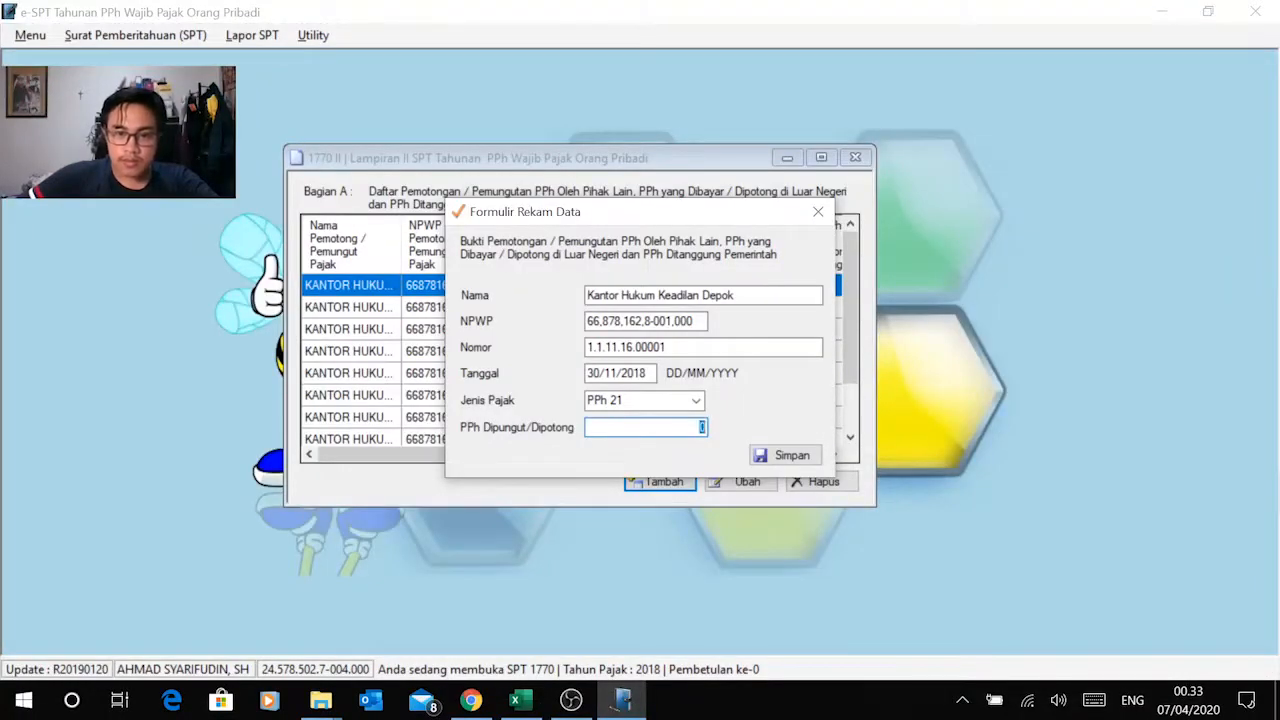
pyautogui.rightClick(702, 427)
pyautogui.click(558, 240)
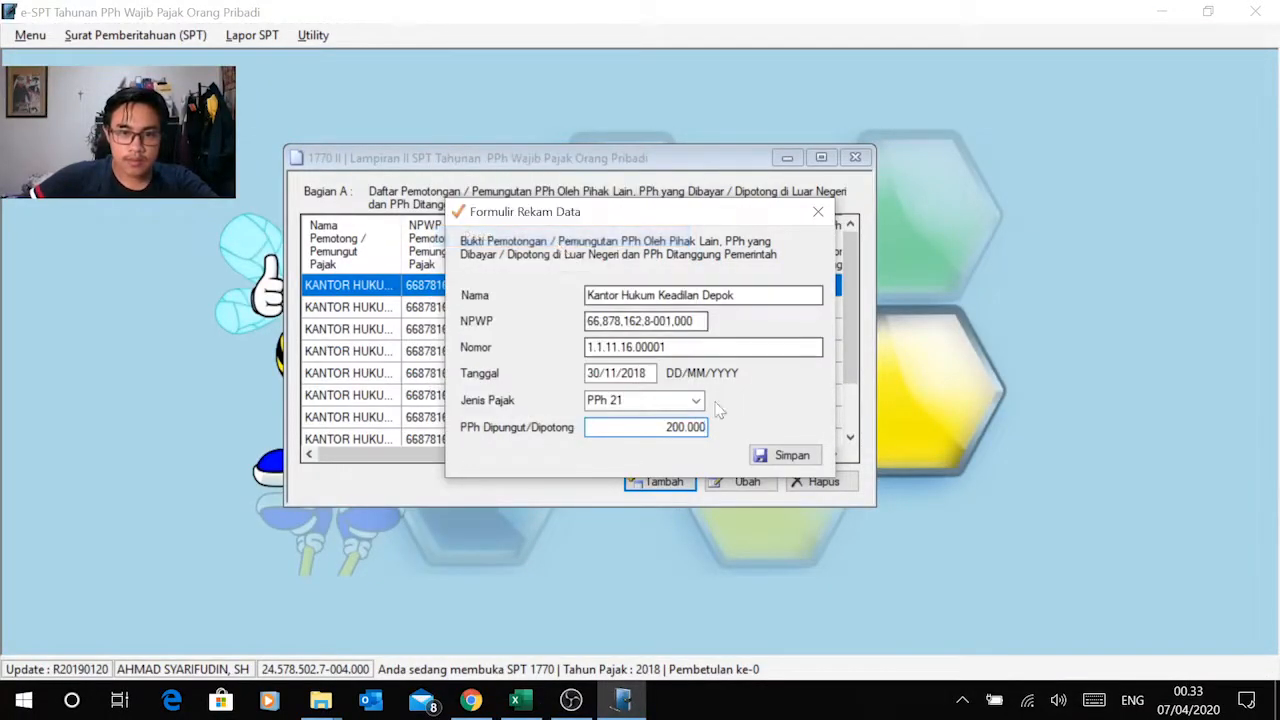
pyautogui.click(774, 459)
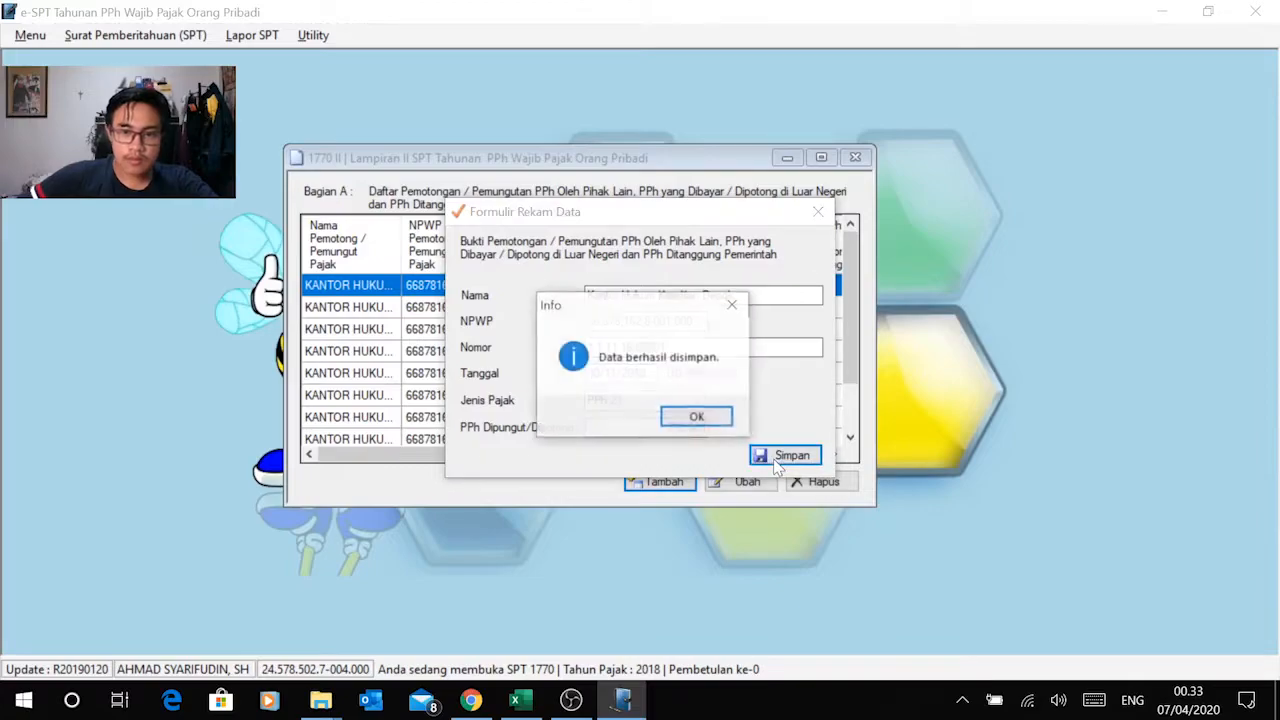
pyautogui.click(694, 417)
# Step: Start another Bagian A record and shade cell G12 grey in Excel's Lampiran II sheet
pyautogui.click(657, 483)
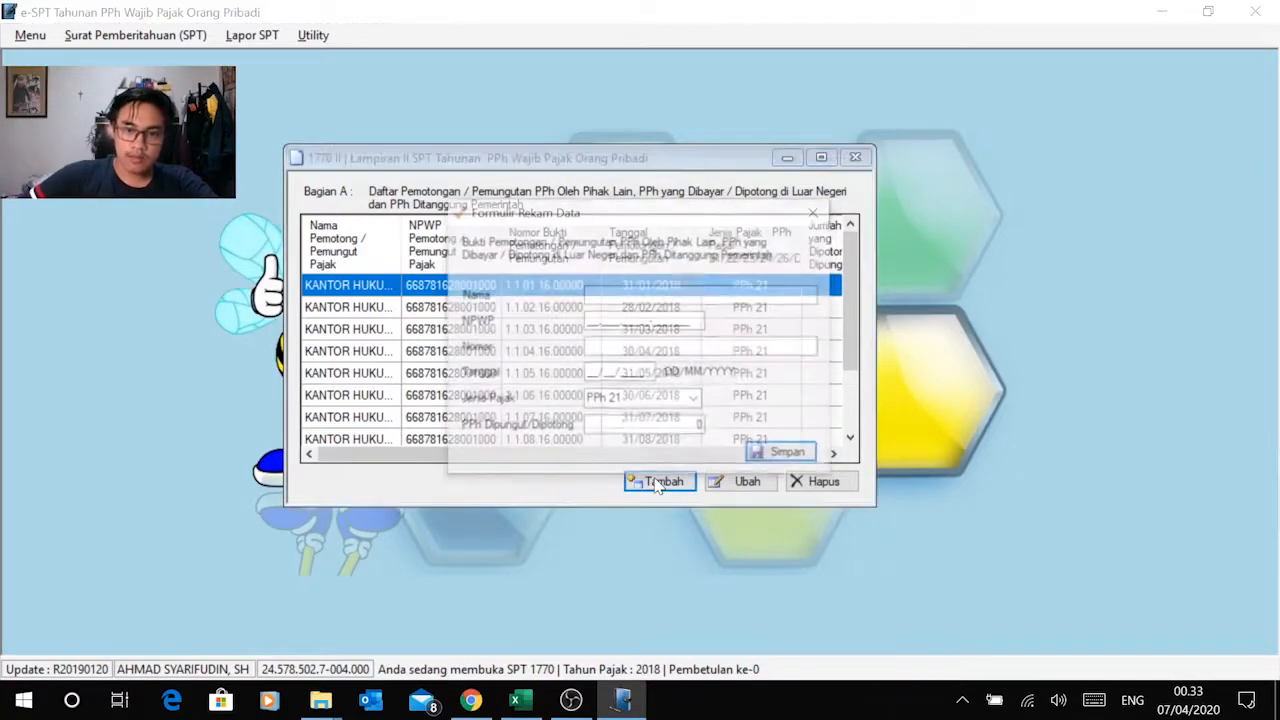
pyautogui.hotkey('alt', 'Tab')
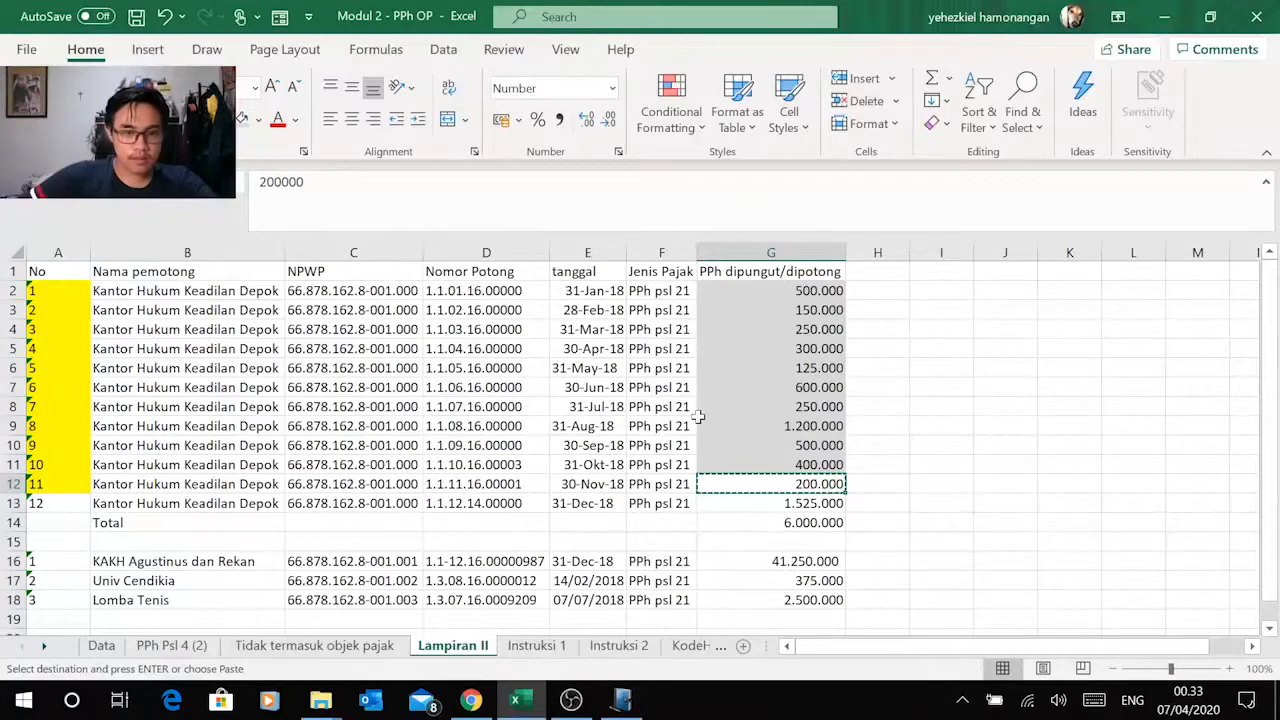
pyautogui.press('Escape')
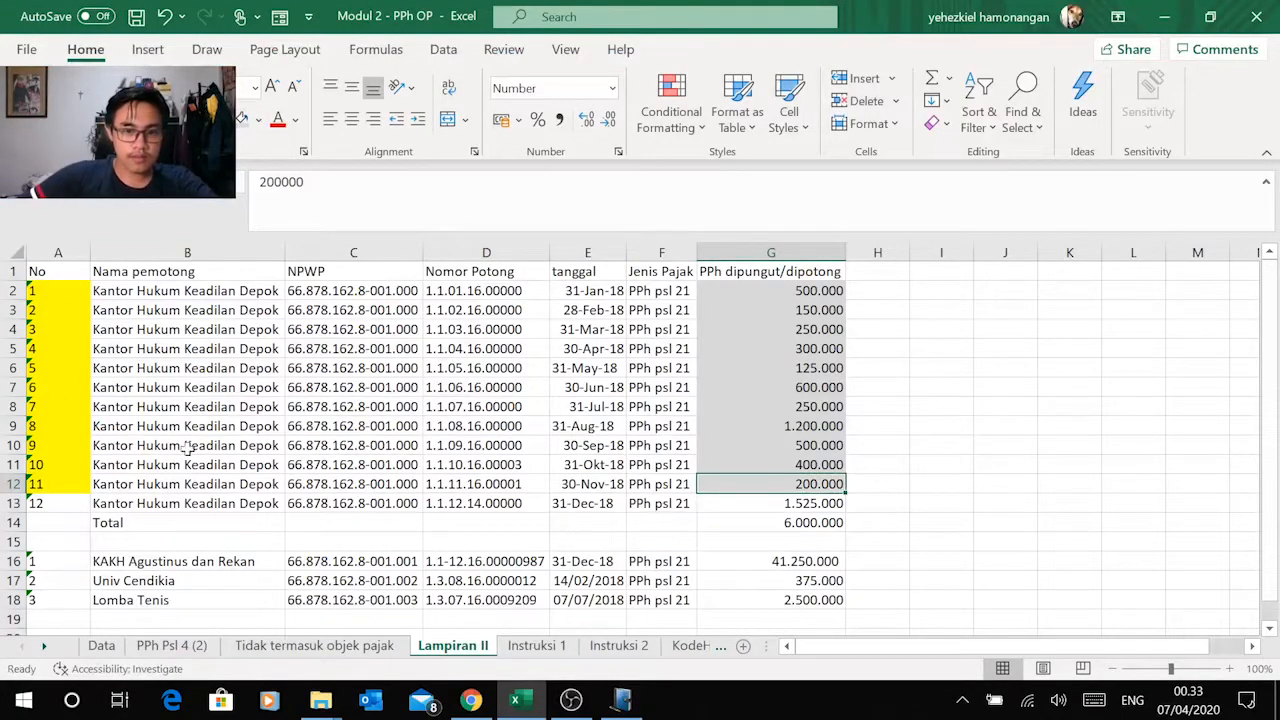
# Step: Copy Kantor Hukum Keadilan Depok from Excel's December row into the new record's Nama field in e-SPT
pyautogui.click(157, 503)
pyautogui.hotkey('ctrl', 'c')
pyautogui.hotkey('alt', 'Tab')
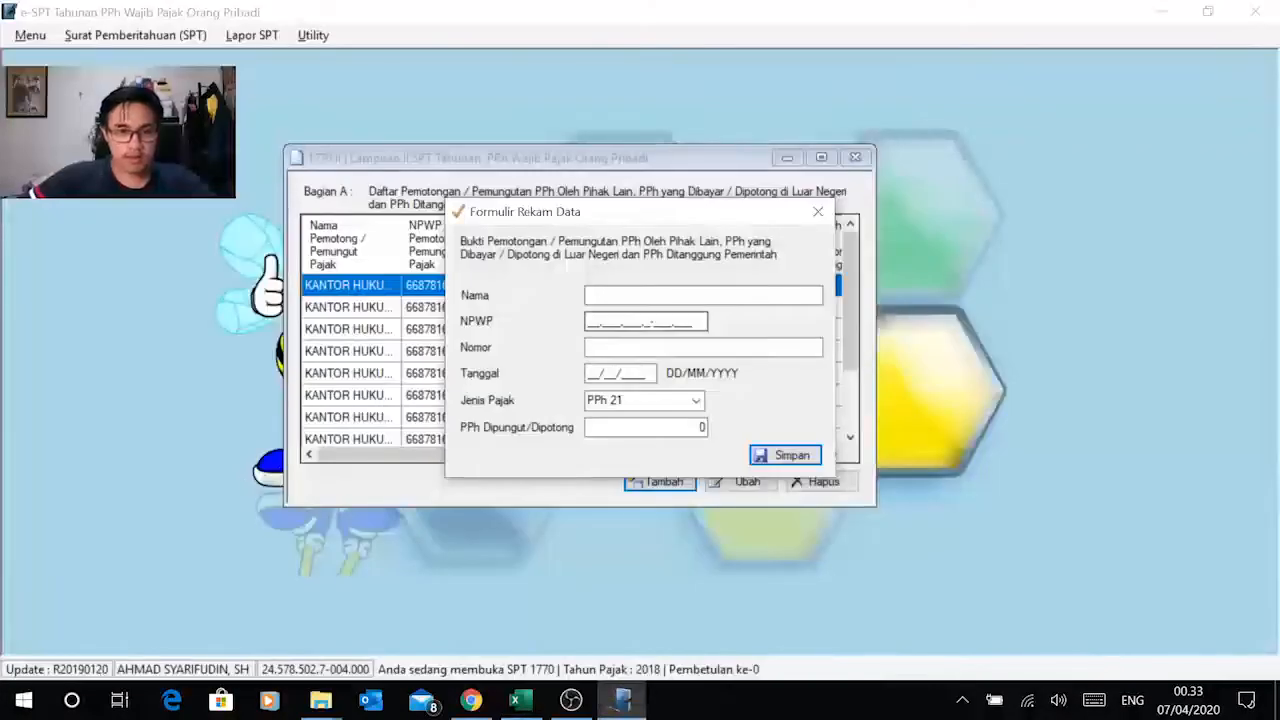
pyautogui.click(687, 295)
pyautogui.hotkey('ctrl', 'v')
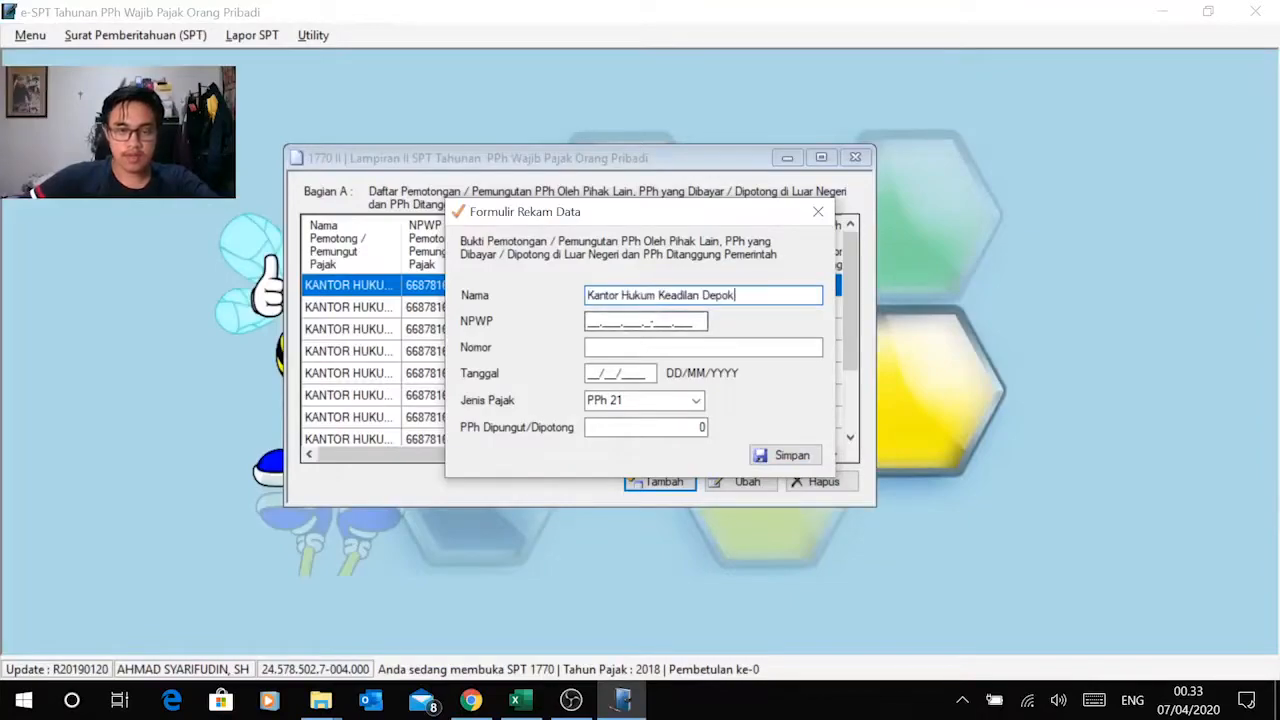
# Step: Copy the withholder's NPWP from Excel's December row into the record's NPWP field in e-SPT
pyautogui.press('Tab')
pyautogui.hotkey('alt', 'Tab')
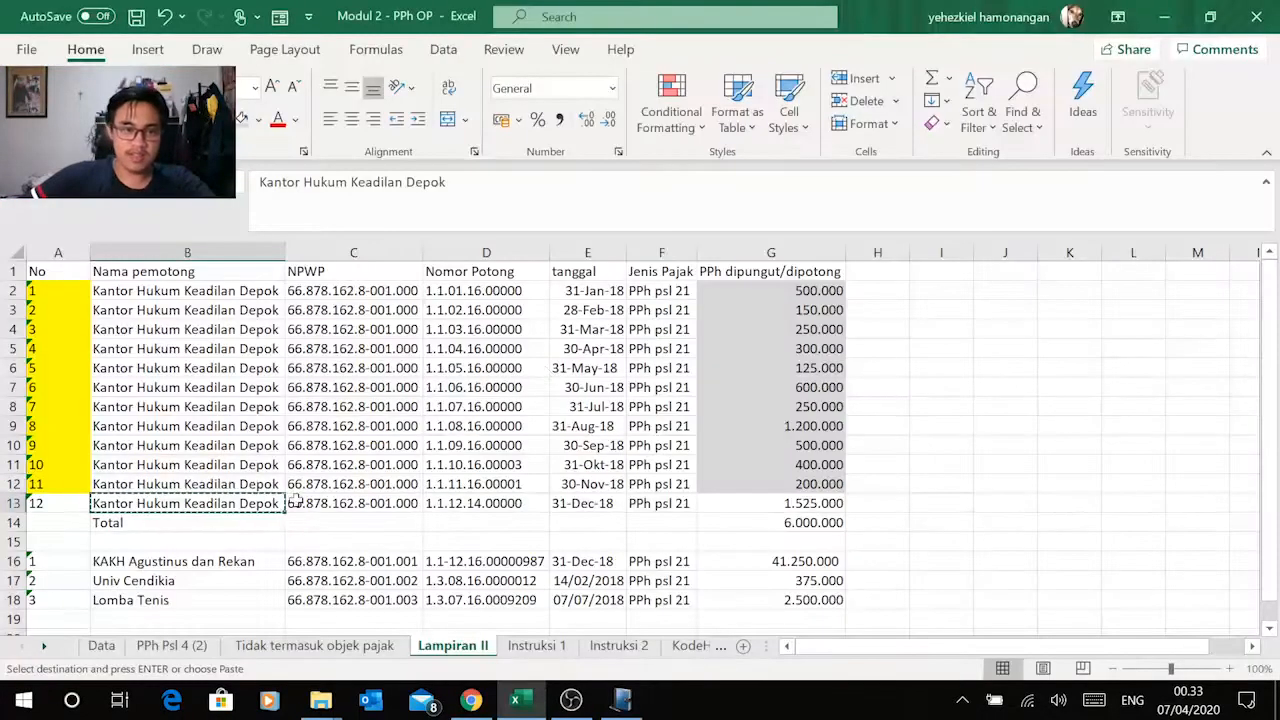
pyautogui.click(318, 503)
pyautogui.hotkey('ctrl', 'c')
pyautogui.hotkey('alt', 'Tab')
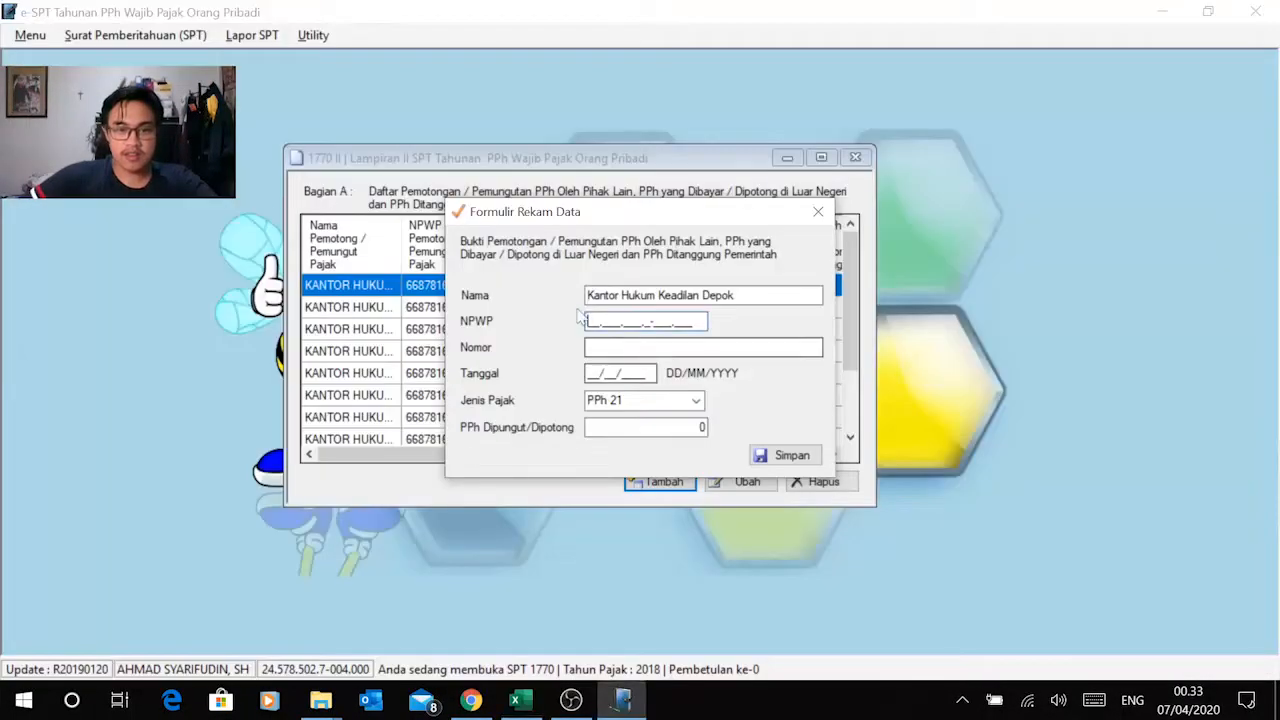
pyautogui.rightClick(588, 321)
pyautogui.click(371, 406)
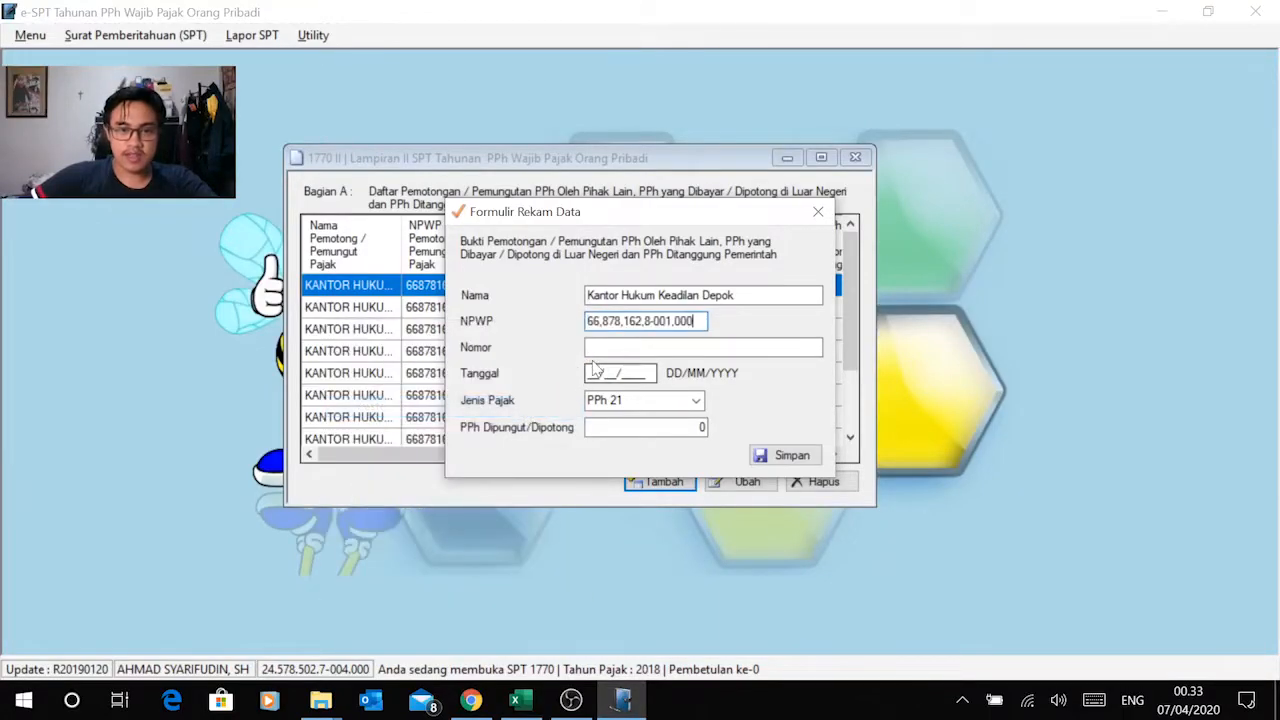
# Step: Copy the December slip number from Excel into the record's Nomor field and check the slip's date in Excel
pyautogui.hotkey('alt', 'Tab')
pyautogui.click(473, 503)
pyautogui.hotkey('ctrl', 'c')
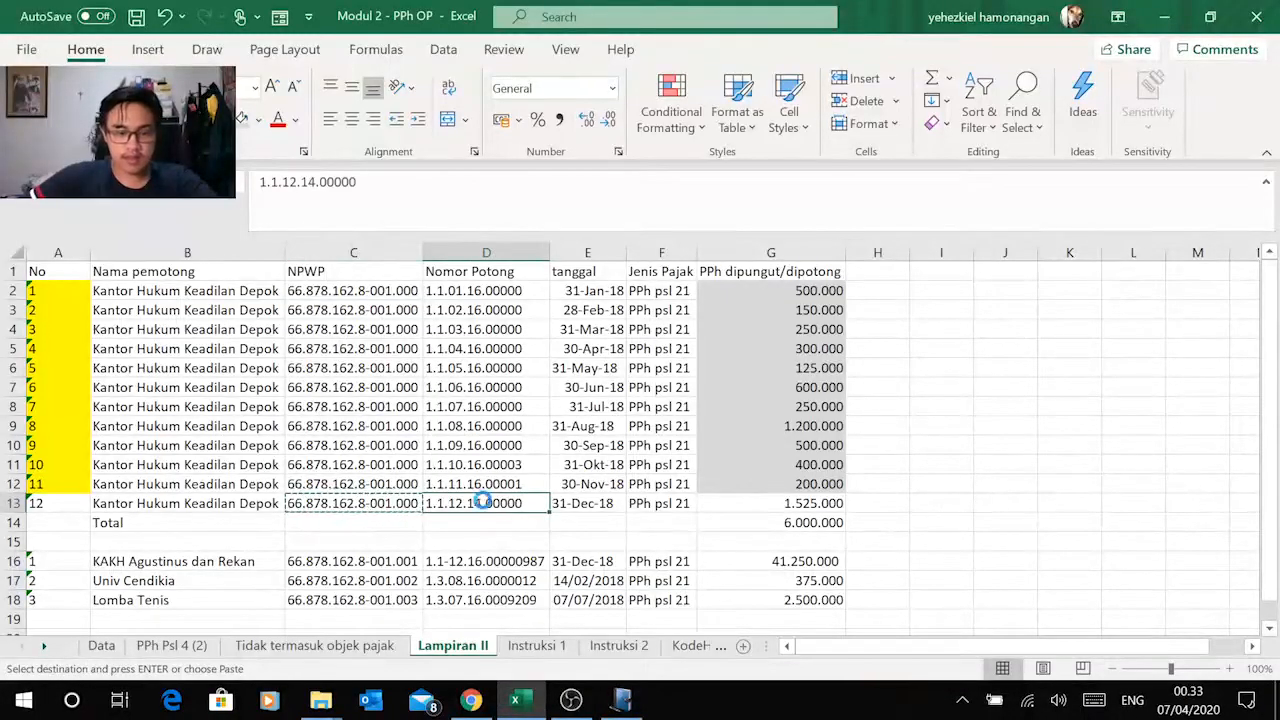
pyautogui.hotkey('alt', 'Tab')
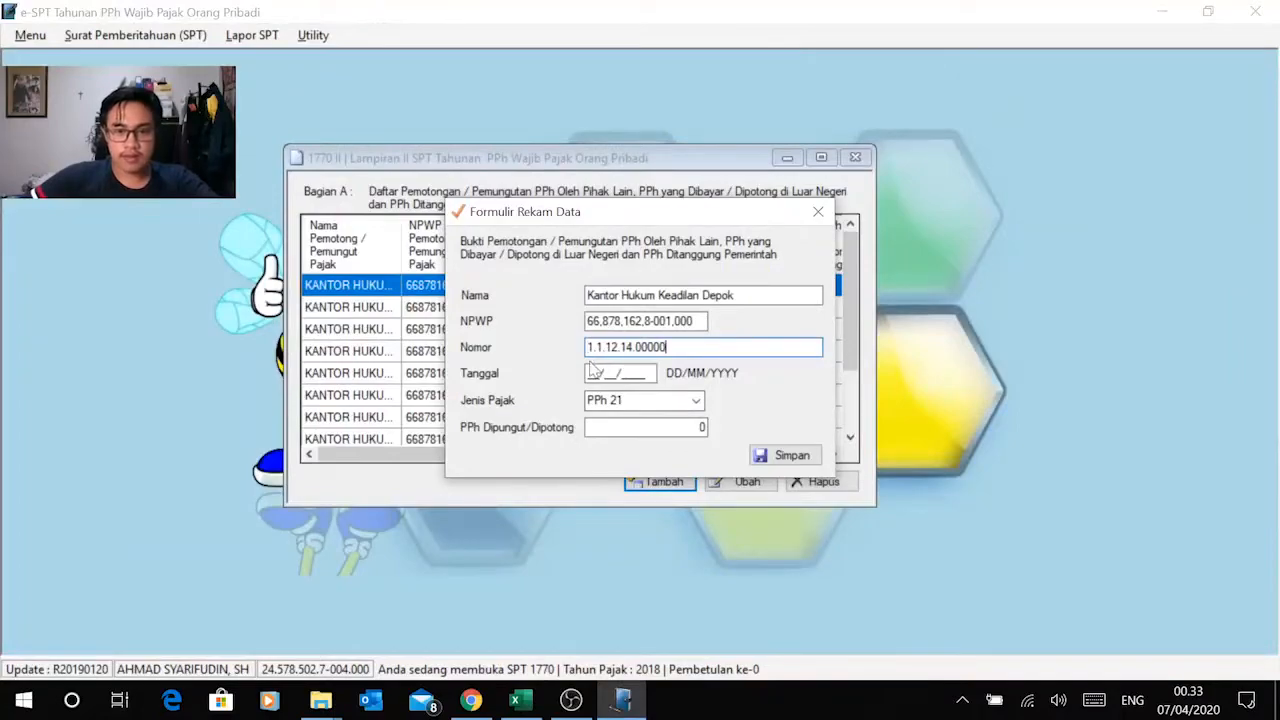
pyautogui.hotkey('alt', 'Tab')
pyautogui.hotkey('alt', 'Tab')
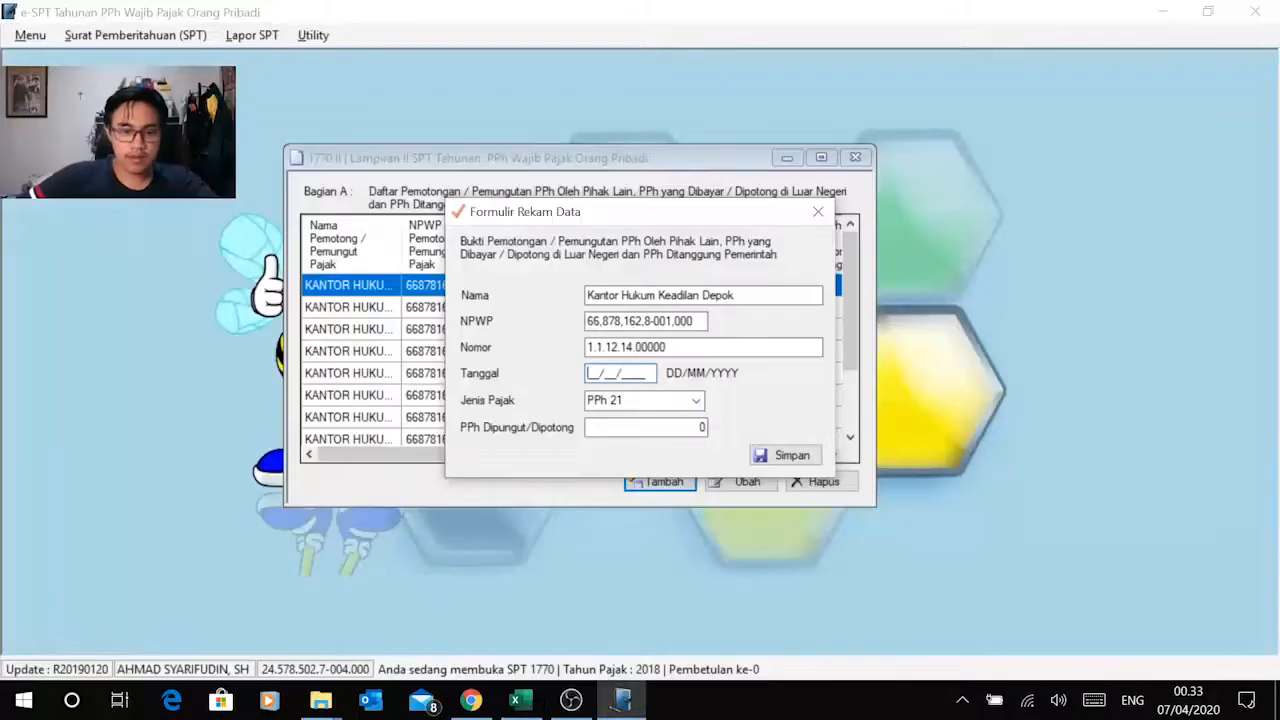
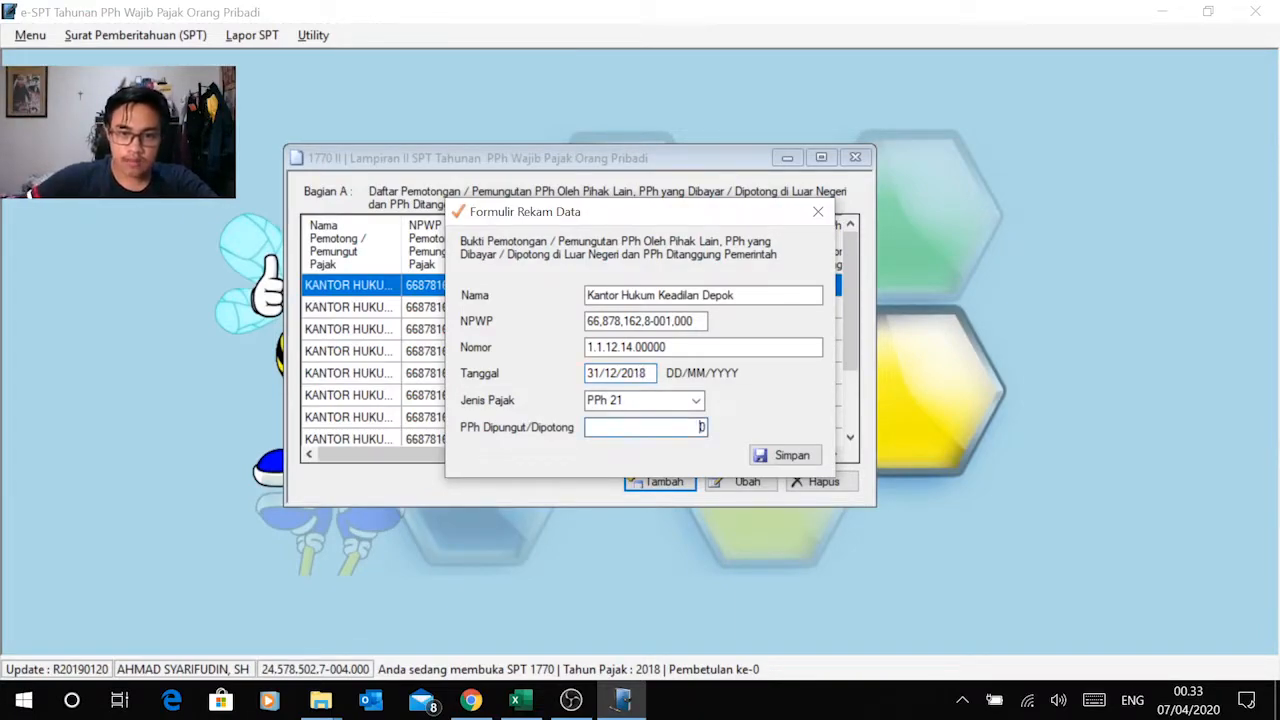
# Step: Copy the December amount 1.525.000 from Excel into the record's PPh Dipungut/Dipotong field in e-SPT and save the record
pyautogui.hotkey('alt', 'Tab')
pyautogui.click(772, 505)
pyautogui.hotkey('ctrl', 'c')
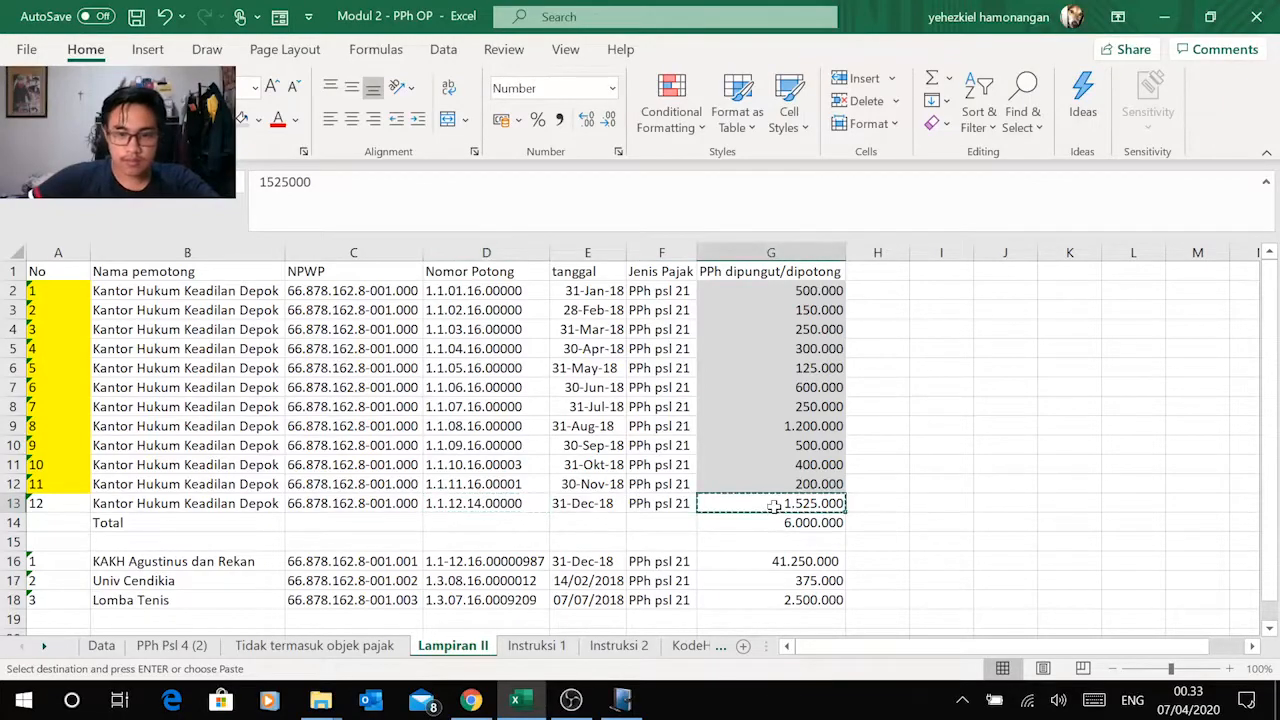
pyautogui.hotkey('alt', 'Tab')
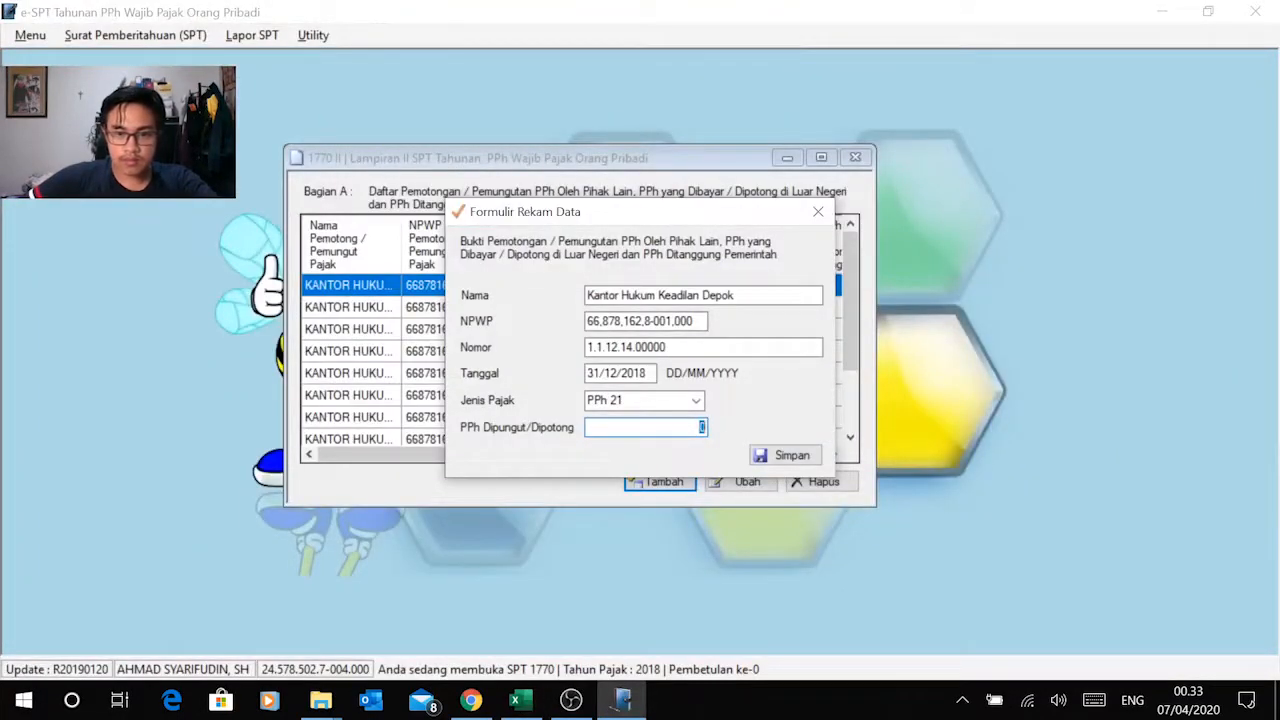
pyautogui.rightClick(702, 427)
pyautogui.click(575, 244)
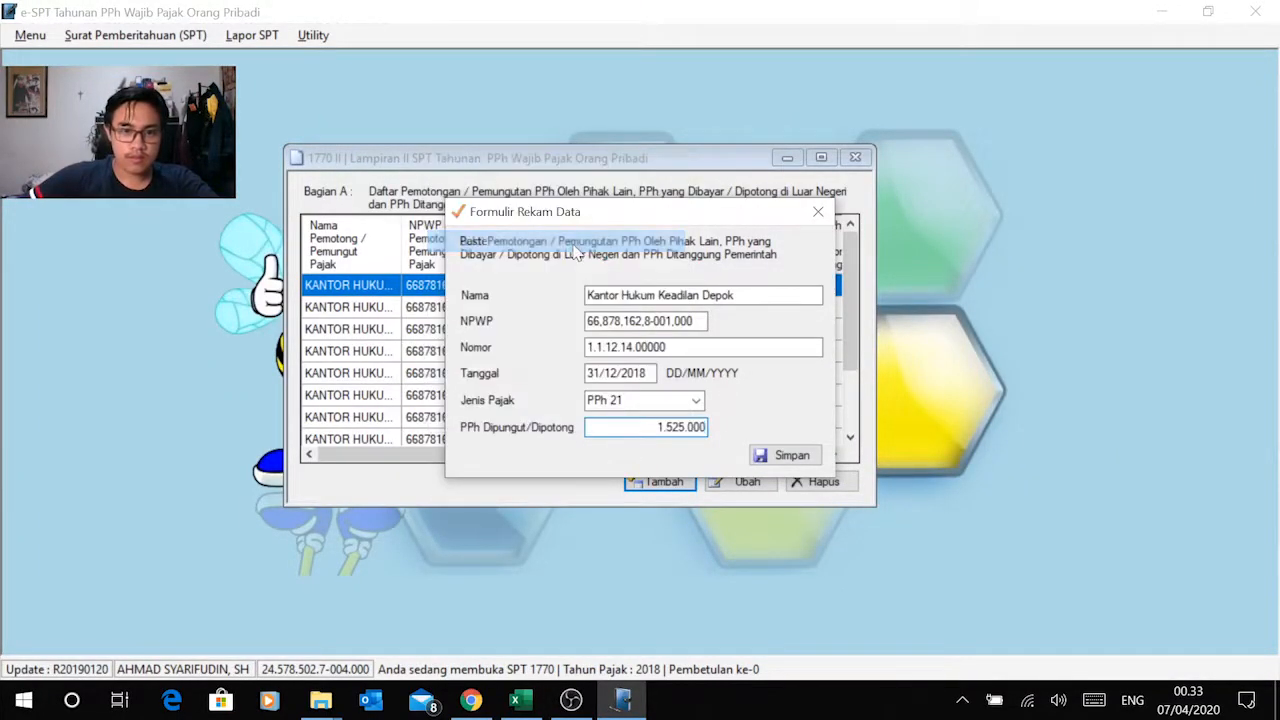
pyautogui.click(785, 455)
pyautogui.click(697, 417)
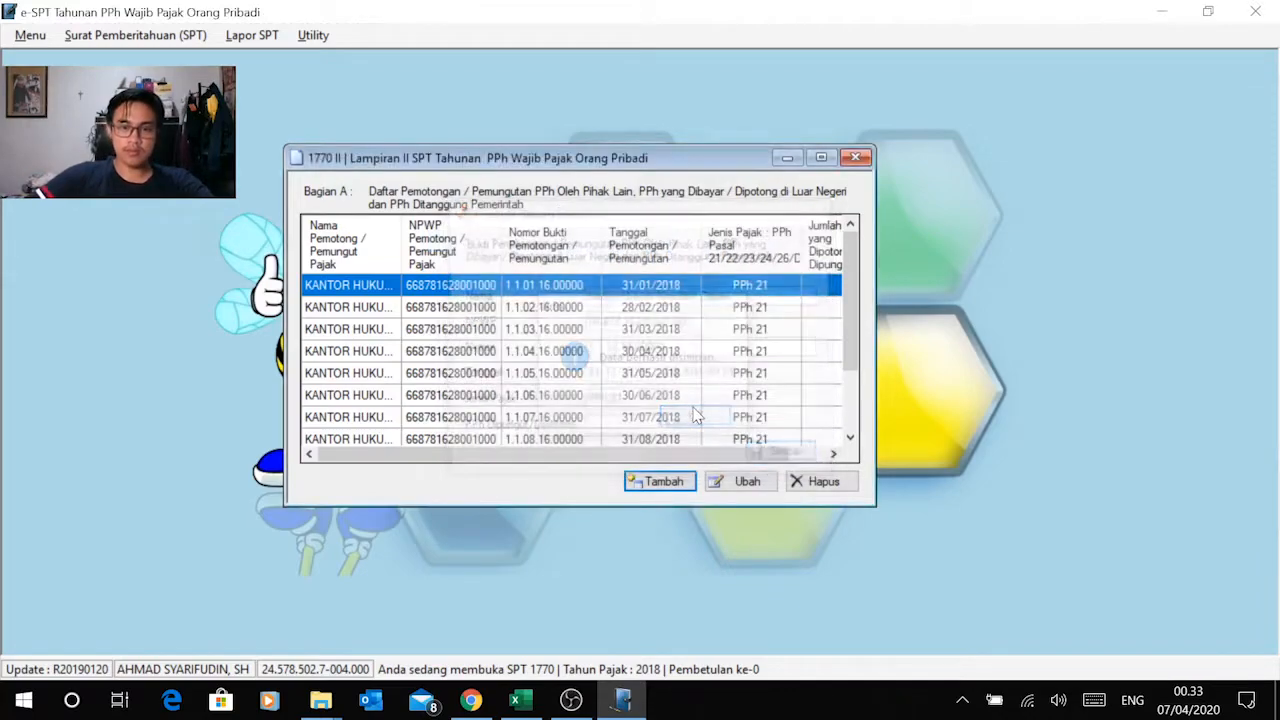
# Step: Compare the monthly withheld amounts in e-SPT's Bagian A list with column G of Excel's Lampiran II sheet
pyautogui.scroll(-1, 751, 386)
pyautogui.scroll(1, 750, 385)
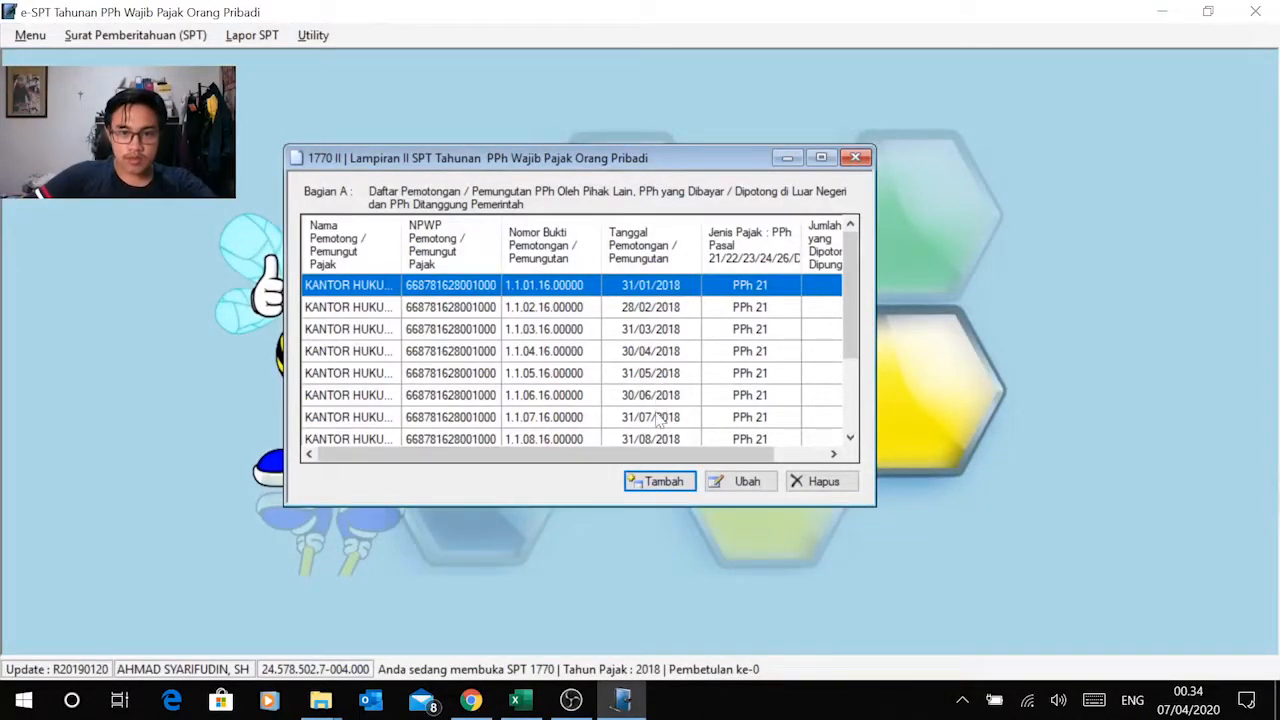
pyautogui.moveTo(848, 343); pyautogui.dragTo(860, 420)
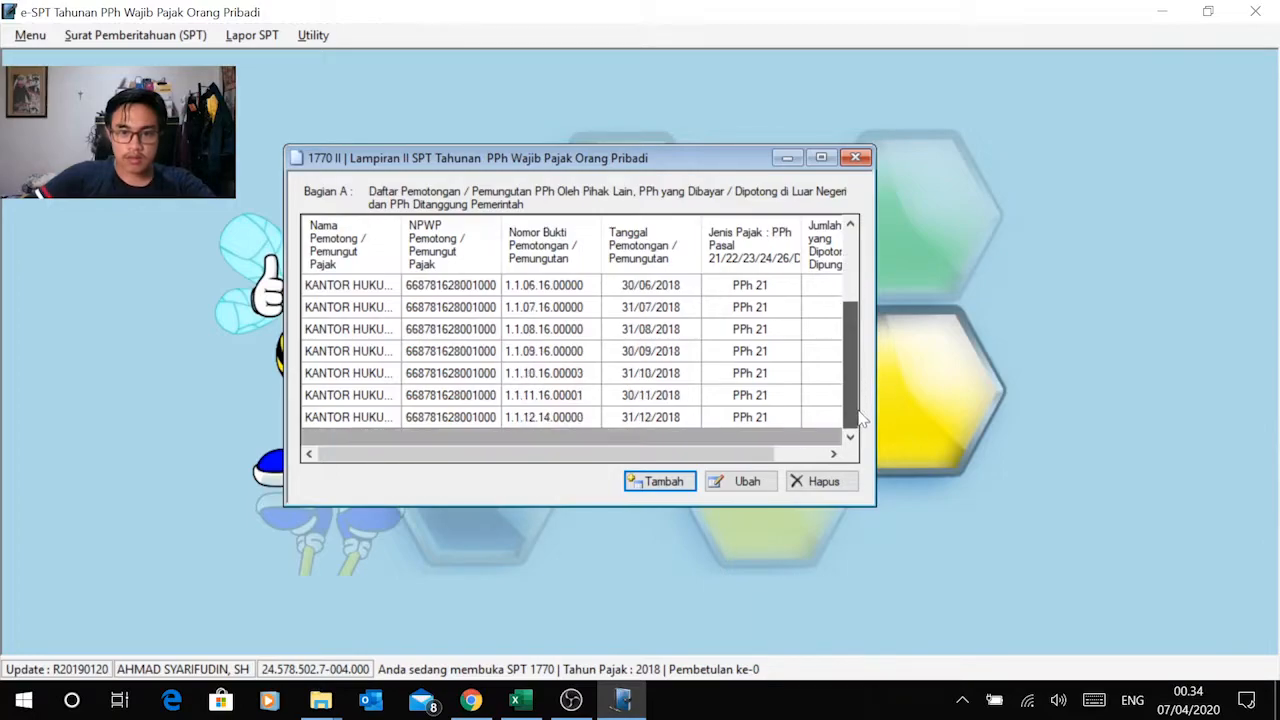
pyautogui.moveTo(766, 455); pyautogui.dragTo(832, 456)
pyautogui.moveTo(856, 411); pyautogui.dragTo(853, 309)
pyautogui.hotkey('alt', 'Tab')
pyautogui.hotkey('alt', 'Tab')
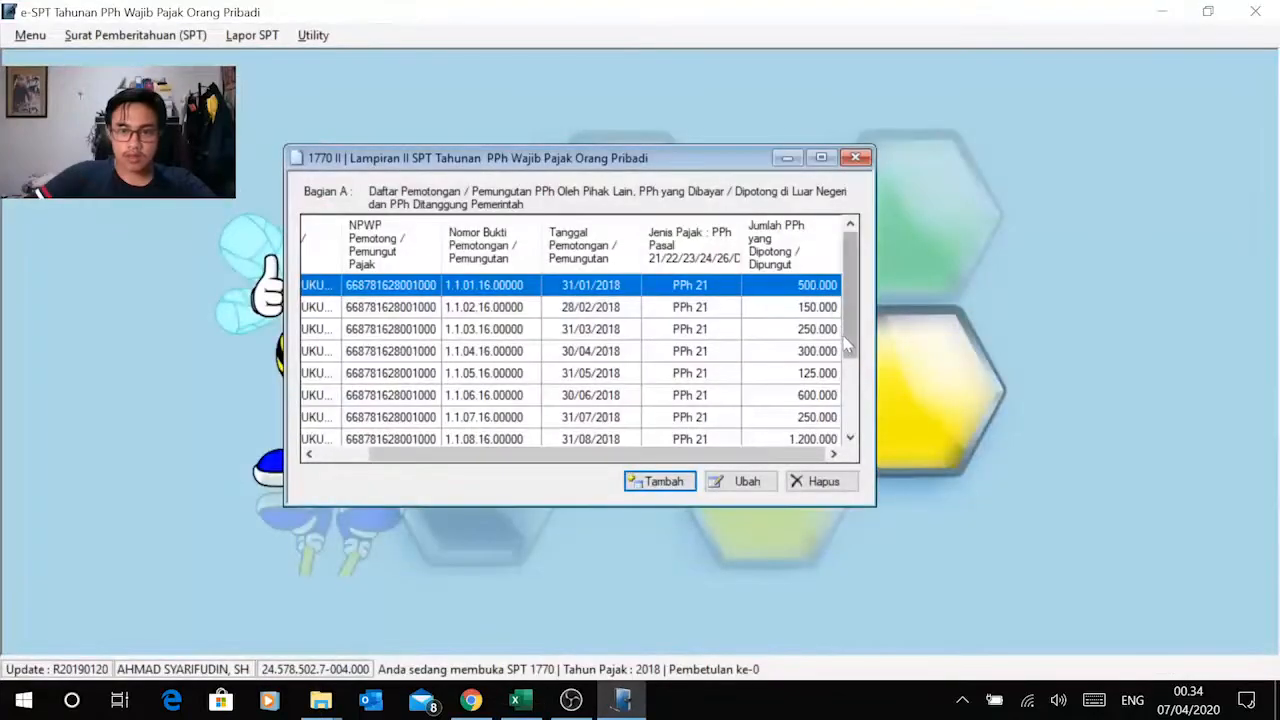
pyautogui.moveTo(852, 348)
pyautogui.mouseDown()
pyautogui.moveTo(856, 378)
pyautogui.moveTo(858, 362)
pyautogui.mouseUp()
pyautogui.hotkey('alt', 'Tab')
pyautogui.click(828, 349)
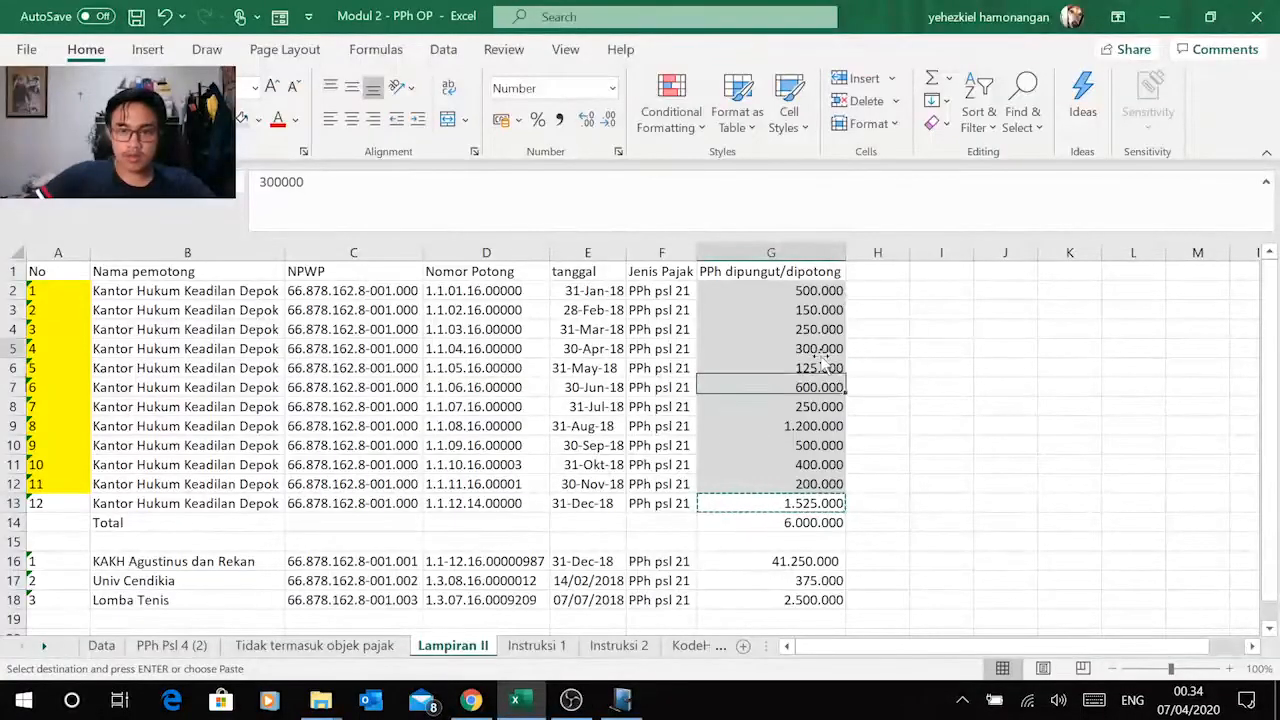
pyautogui.hotkey('alt', 'Tab')
pyautogui.hotkey('alt', 'Tab')
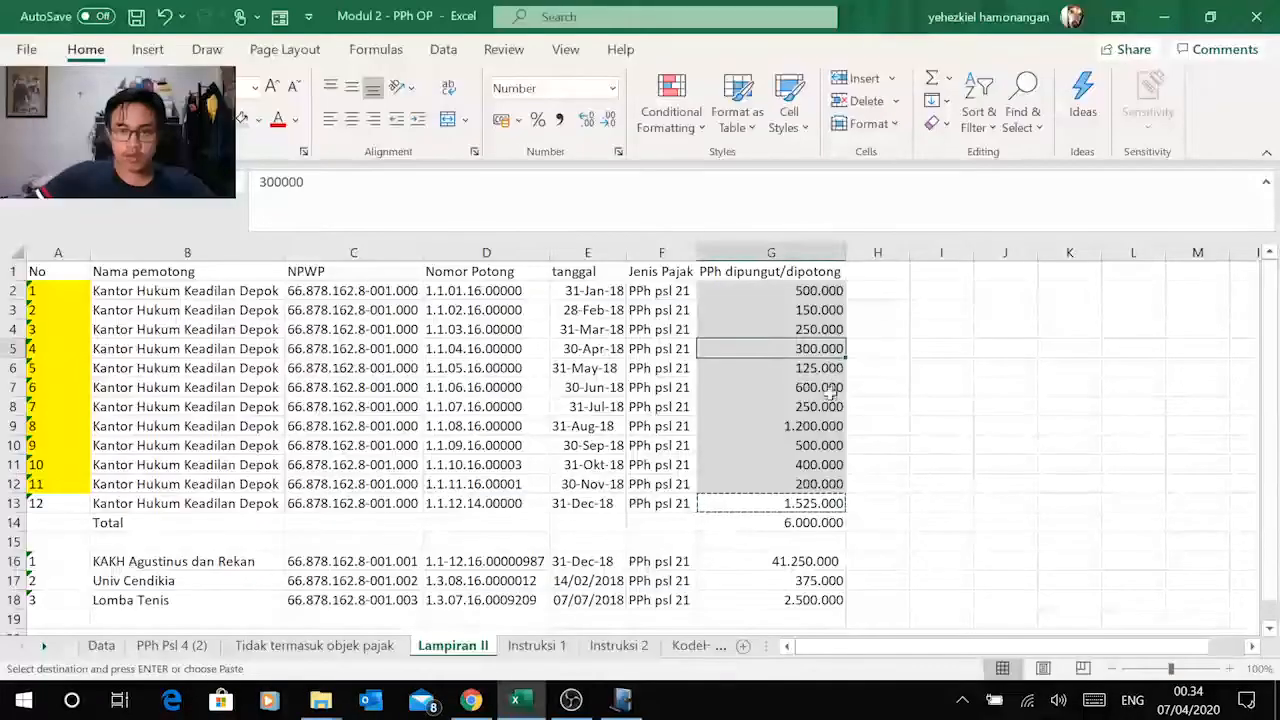
pyautogui.hotkey('alt', 'Tab')
pyautogui.scroll(-1, 848, 393)
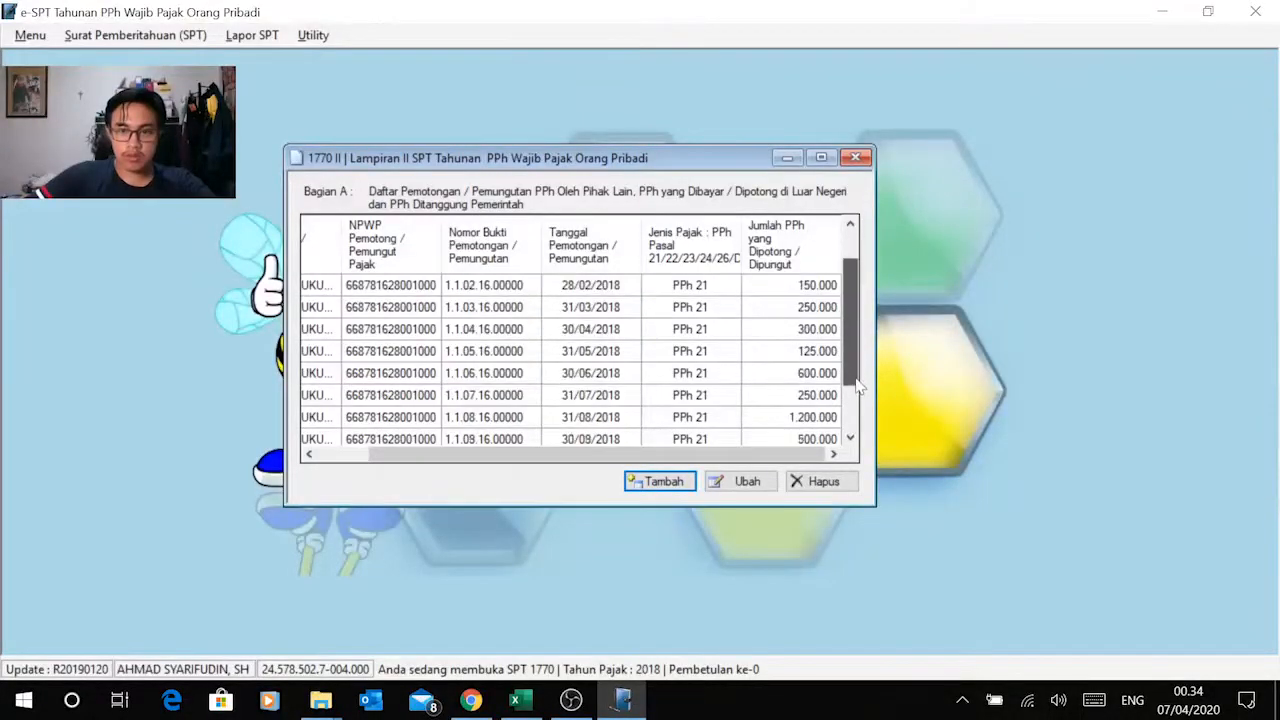
pyautogui.hotkey('alt', 'Tab')
pyautogui.hotkey('alt', 'Tab')
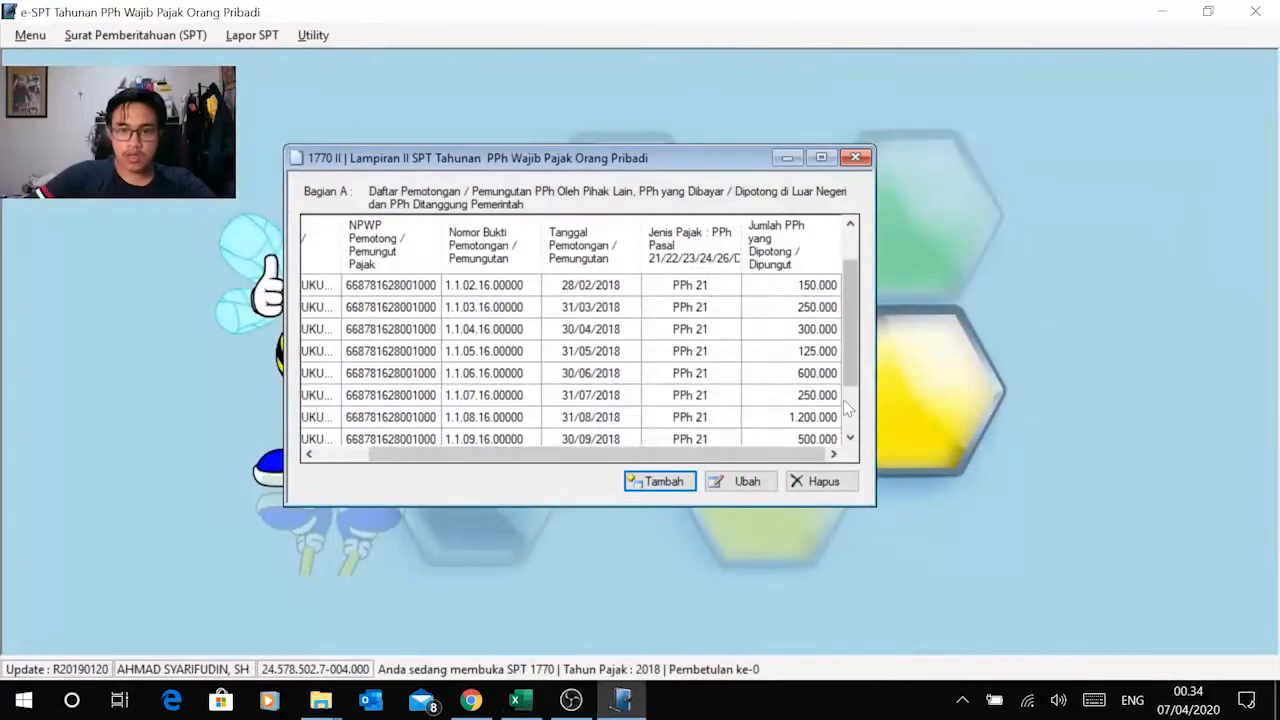
pyautogui.scroll(-2, 852, 408)
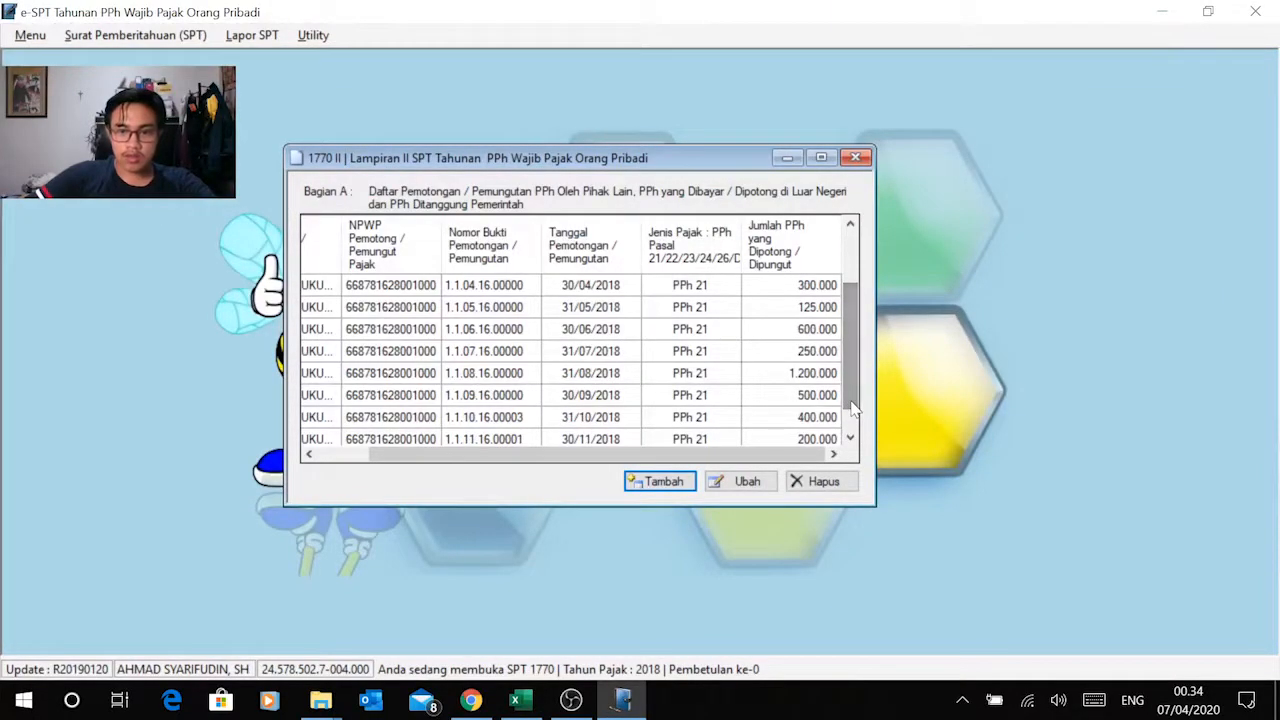
pyautogui.hotkey('alt', 'Tab')
pyautogui.hotkey('alt', 'Tab')
pyautogui.scroll(-2, 850, 403)
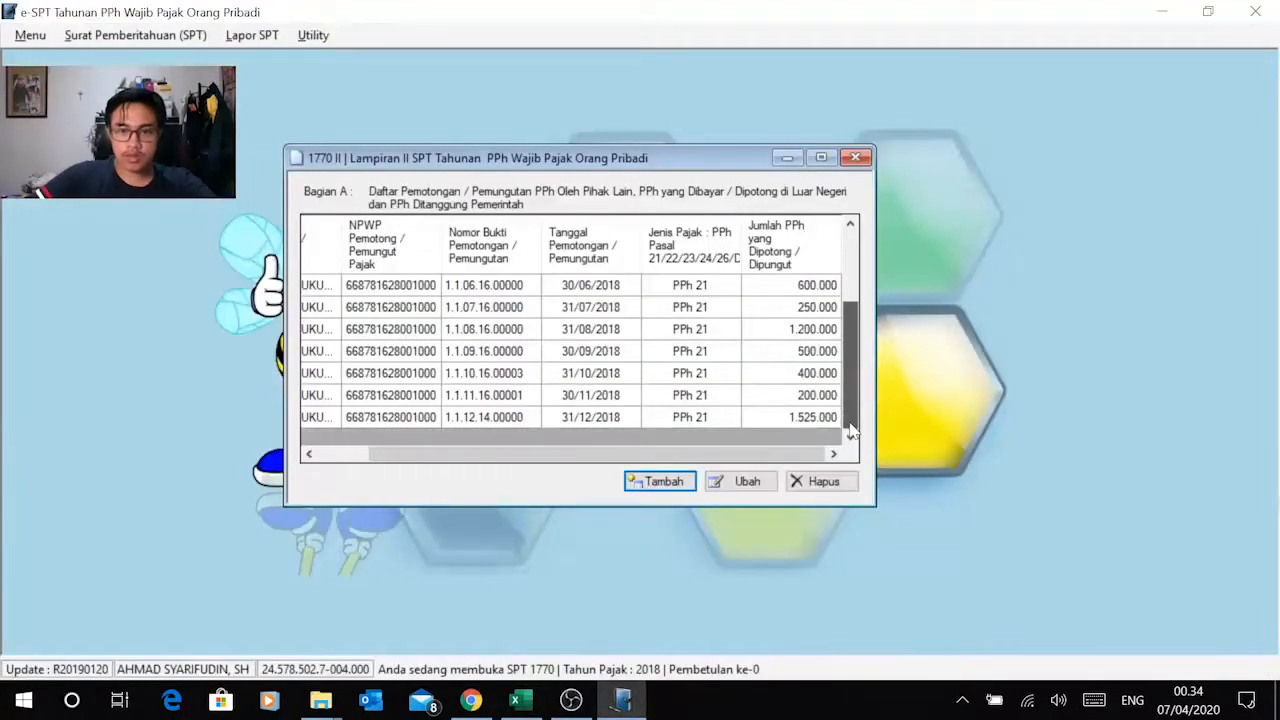
pyautogui.moveTo(852, 432)
pyautogui.mouseDown()
pyautogui.moveTo(858, 348)
pyautogui.moveTo(871, 445)
pyautogui.mouseUp()
# Step: Start another Bagian A record and copy KAKH Agustinus dan Rekan from Excel cell B16 into its Nama field in e-SPT
pyautogui.hotkey('alt', 'Tab')
pyautogui.scroll(-2, 551, 395)
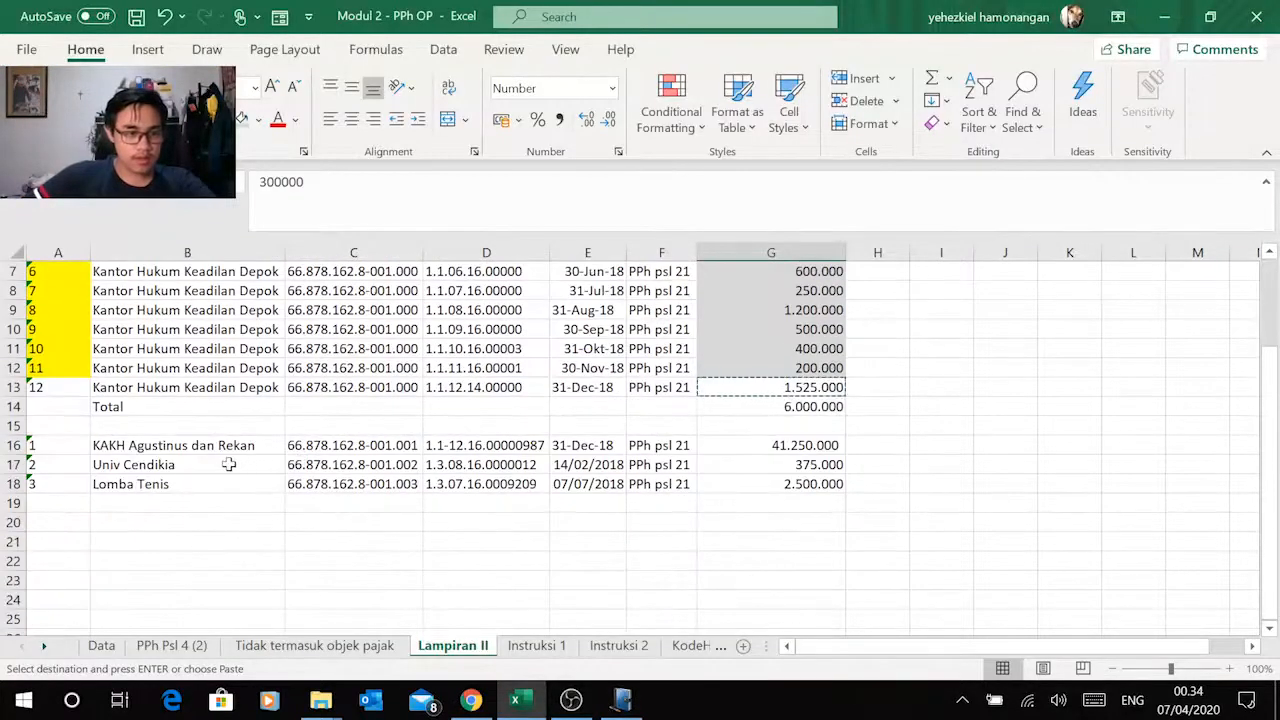
pyautogui.click(230, 446)
pyautogui.hotkey('alt', 'Tab')
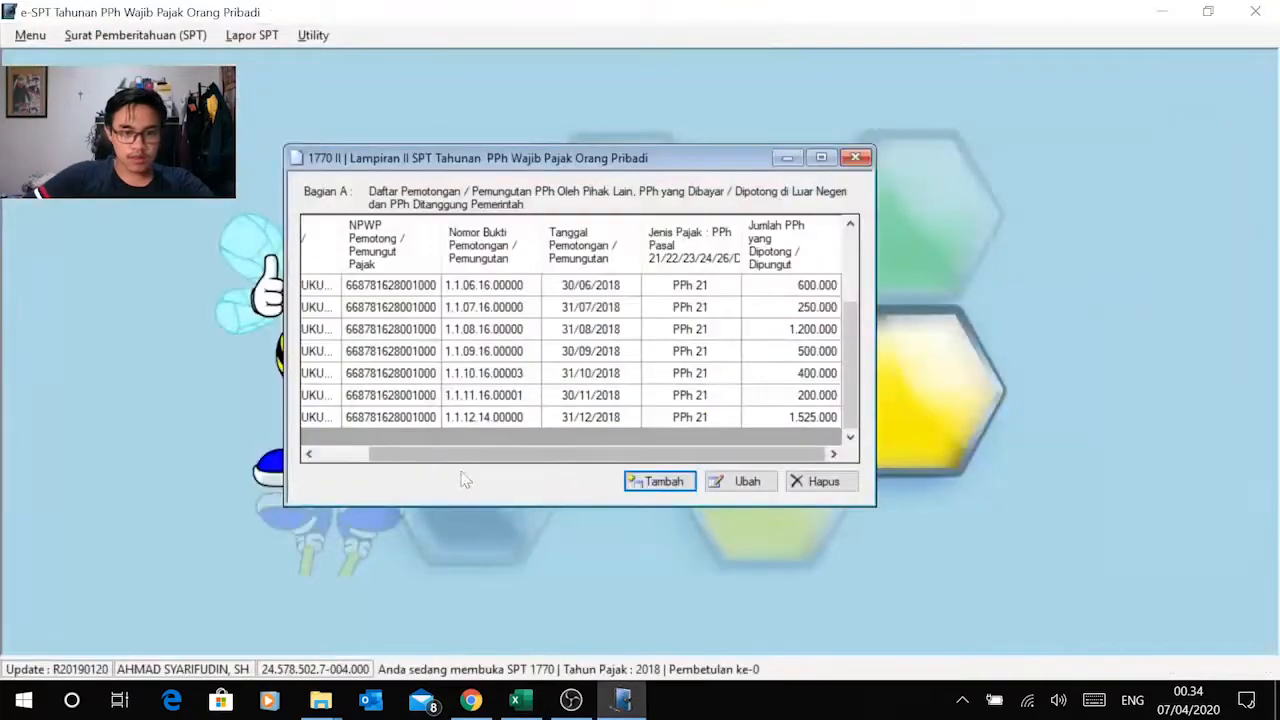
pyautogui.click(660, 481)
pyautogui.hotkey('alt', 'Tab')
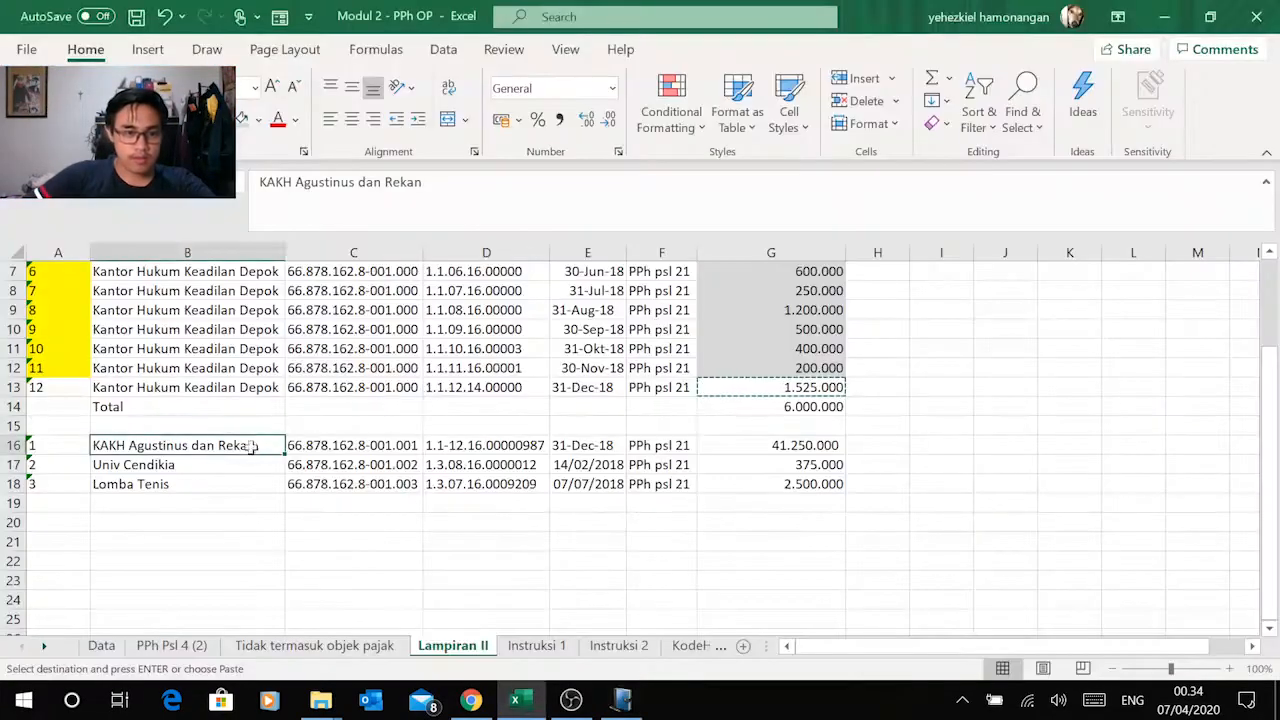
pyautogui.hotkey('ctrl', 'c')
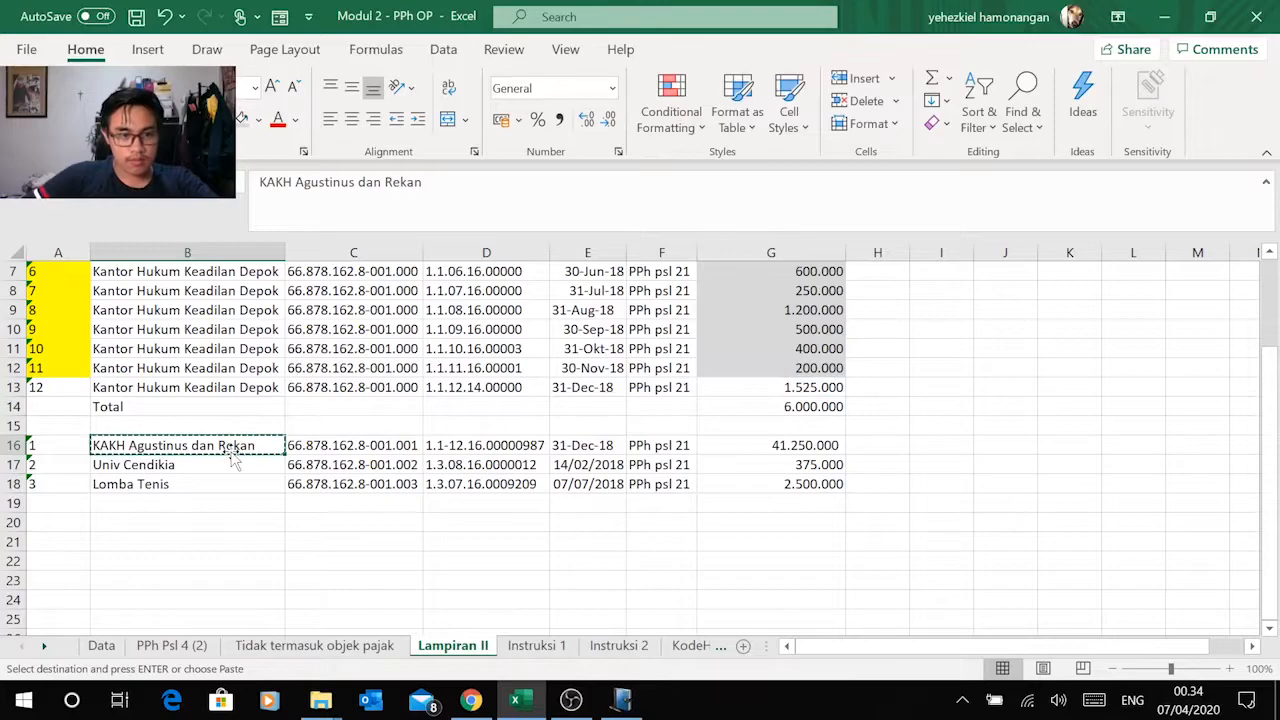
pyautogui.hotkey('alt', 'Tab')
pyautogui.click(655, 295)
pyautogui.hotkey('ctrl', 'v')
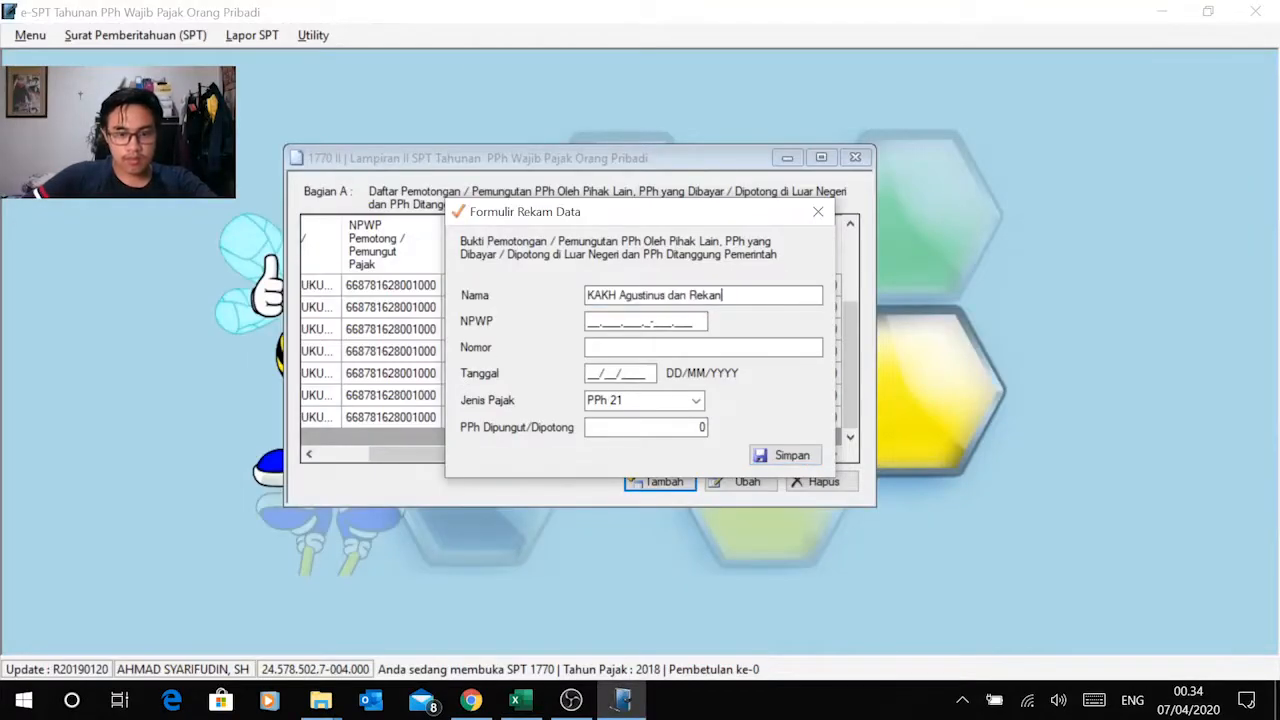
# Step: Copy the NPWP of KAKH Agustinus dan Rekan from Excel cell C16 into the record's NPWP field in e-SPT
pyautogui.hotkey('alt', 'Tab')
pyautogui.click(333, 447)
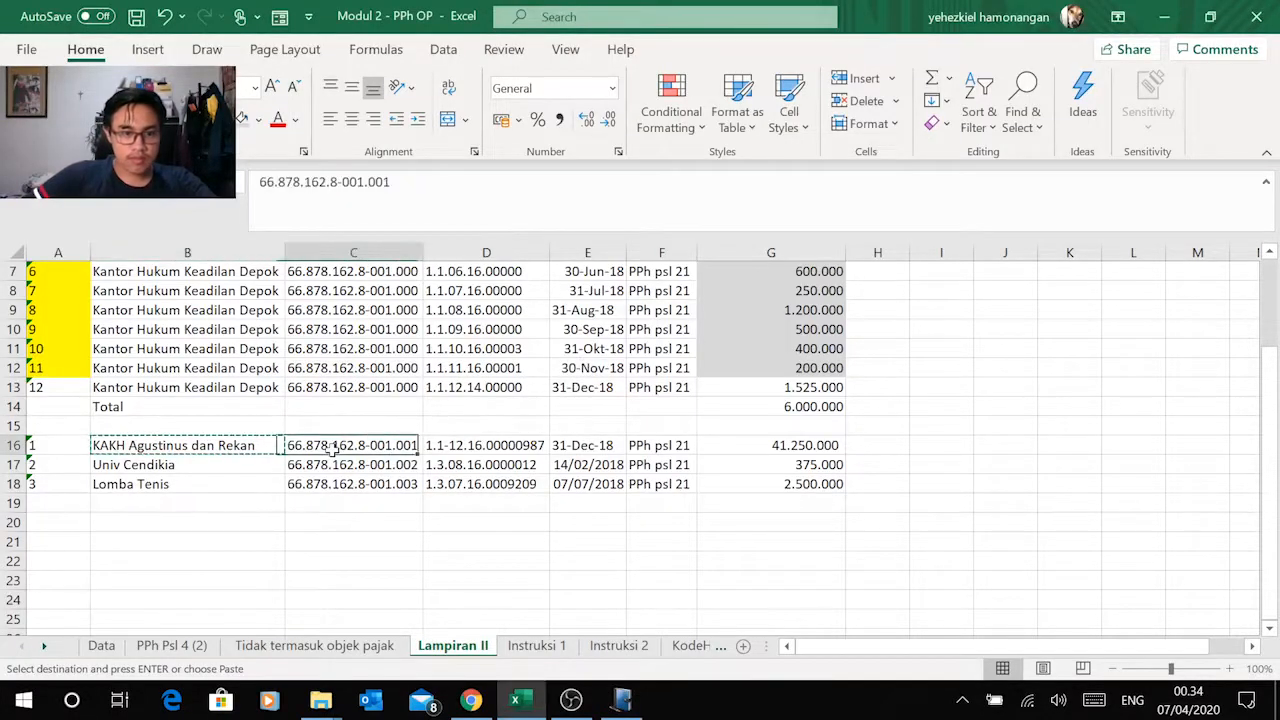
pyautogui.hotkey('ctrl', 'c')
pyautogui.hotkey('alt', 'Tab')
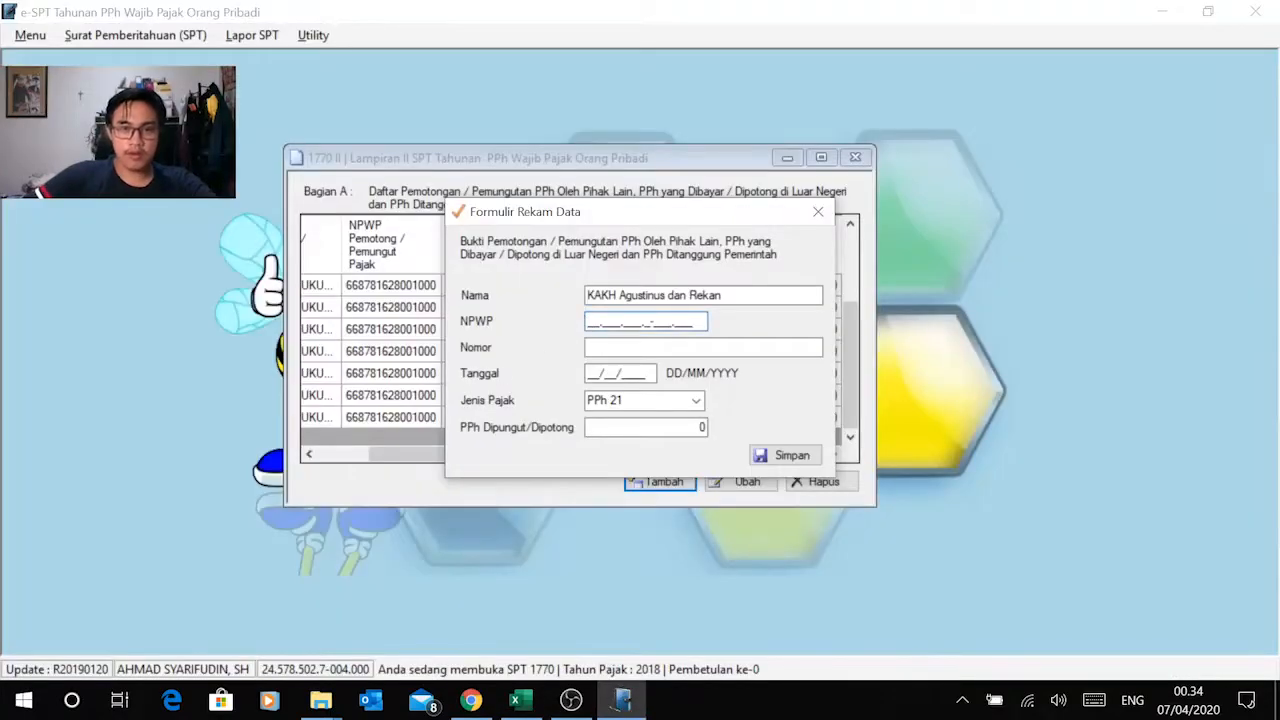
pyautogui.rightClick(600, 320)
pyautogui.click(483, 409)
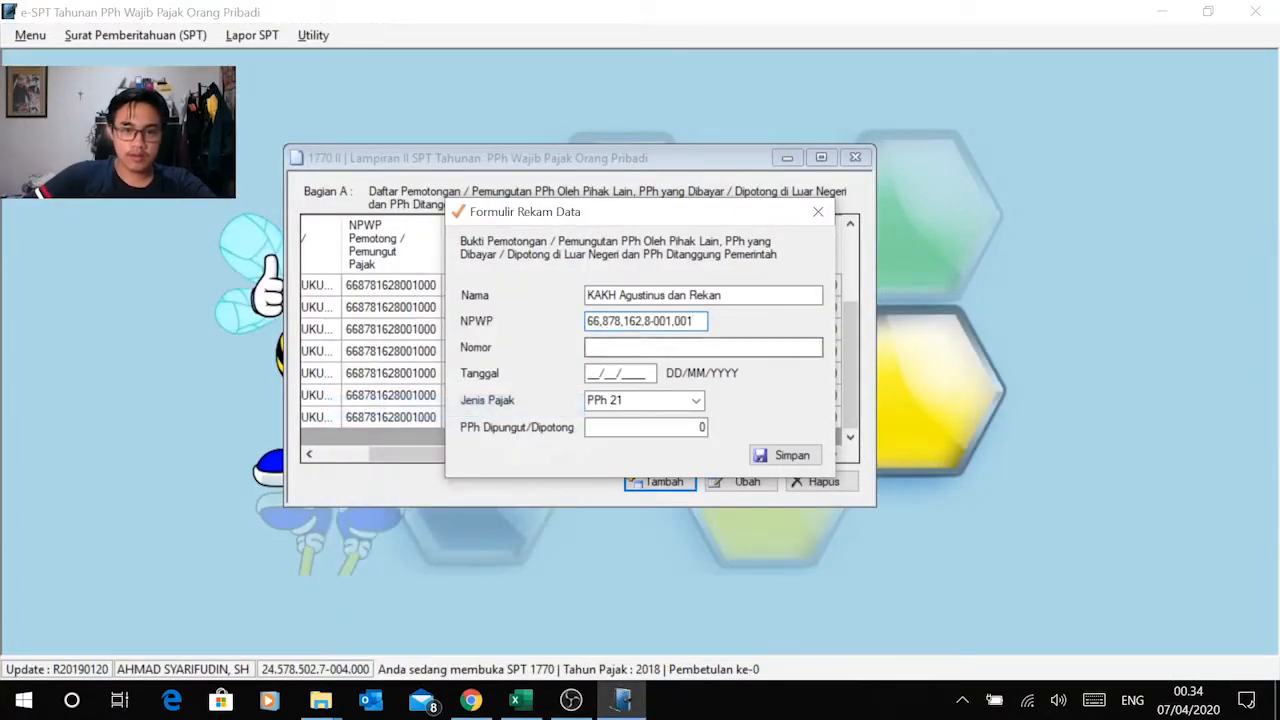
# Step: Copy the slip number of KAKH Agustinus dan Rekan from Excel cell D16 into the record's Nomor field in e-SPT
pyautogui.hotkey('alt', 'Tab')
pyautogui.click(486, 445)
pyautogui.hotkey('ctrl', 'c')
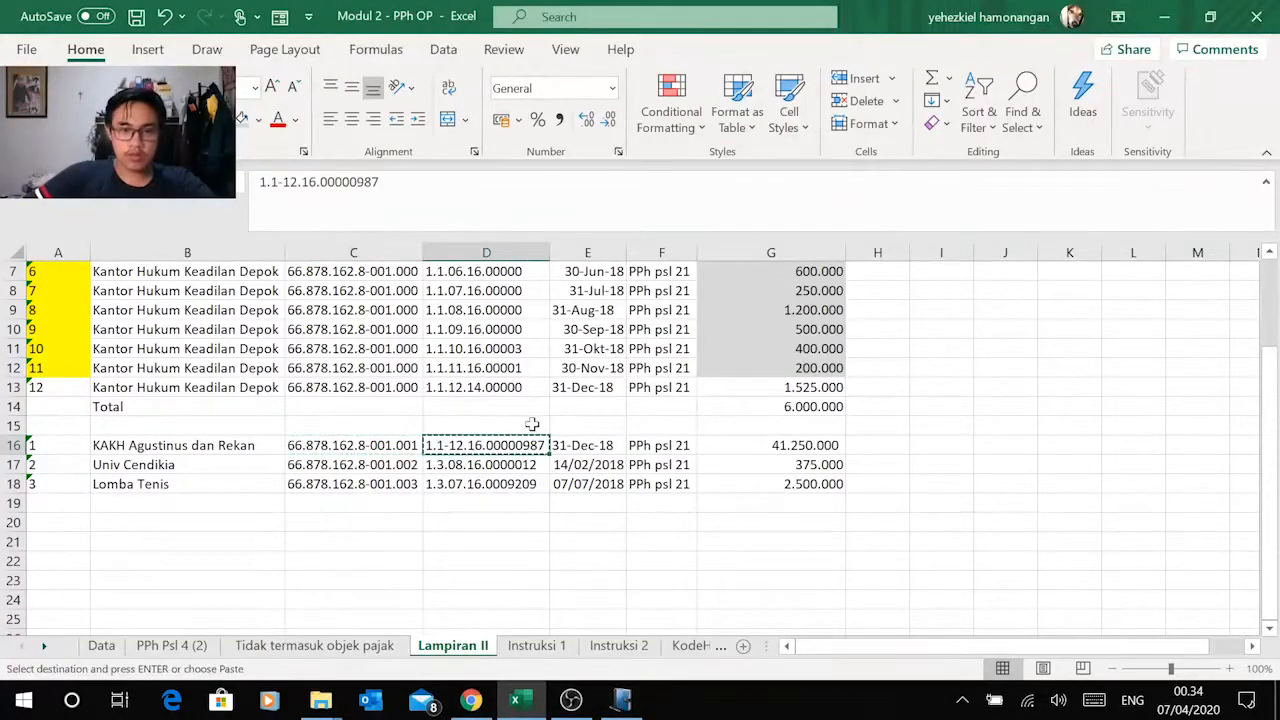
pyautogui.hotkey('alt', 'Tab')
pyautogui.hotkey('ctrl', 'v')
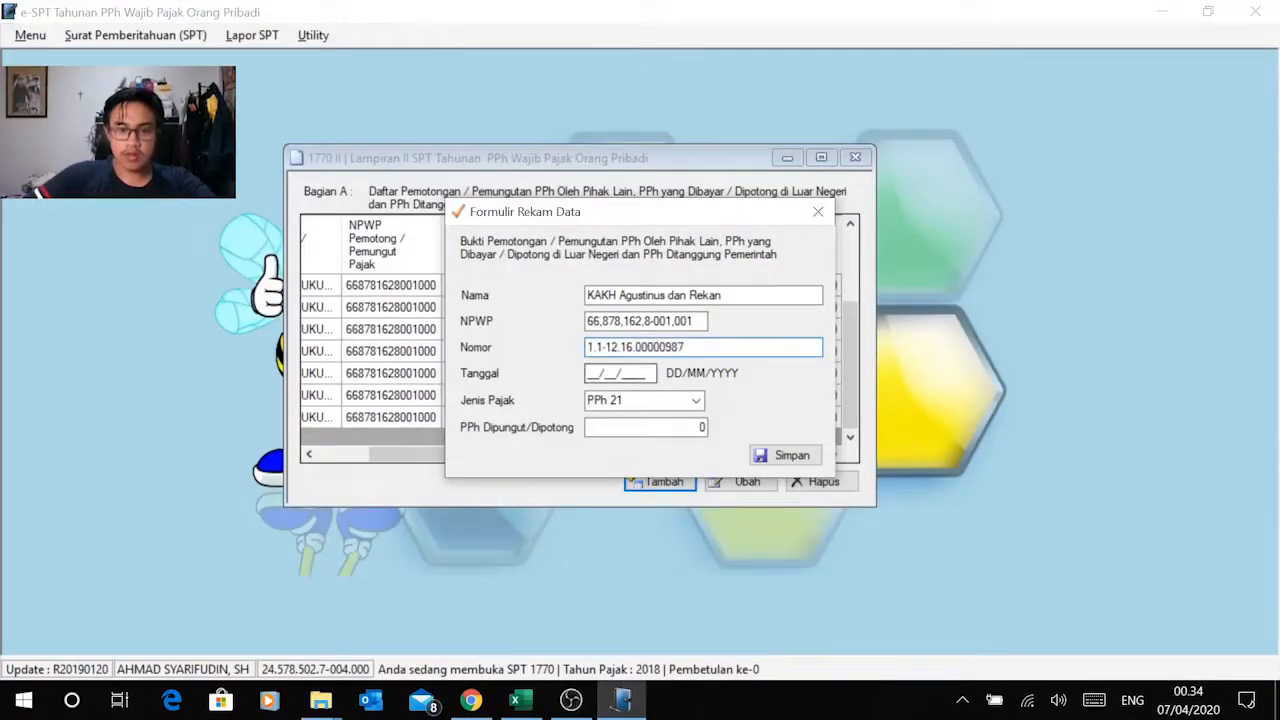
# Step: Check the slip's date in Excel row 16 and set the record's Tanggal to 31/12/2018 in e-SPT
pyautogui.press('Tab')
pyautogui.hotkey('alt', 'Tab')
pyautogui.hotkey('alt', 'Tab')
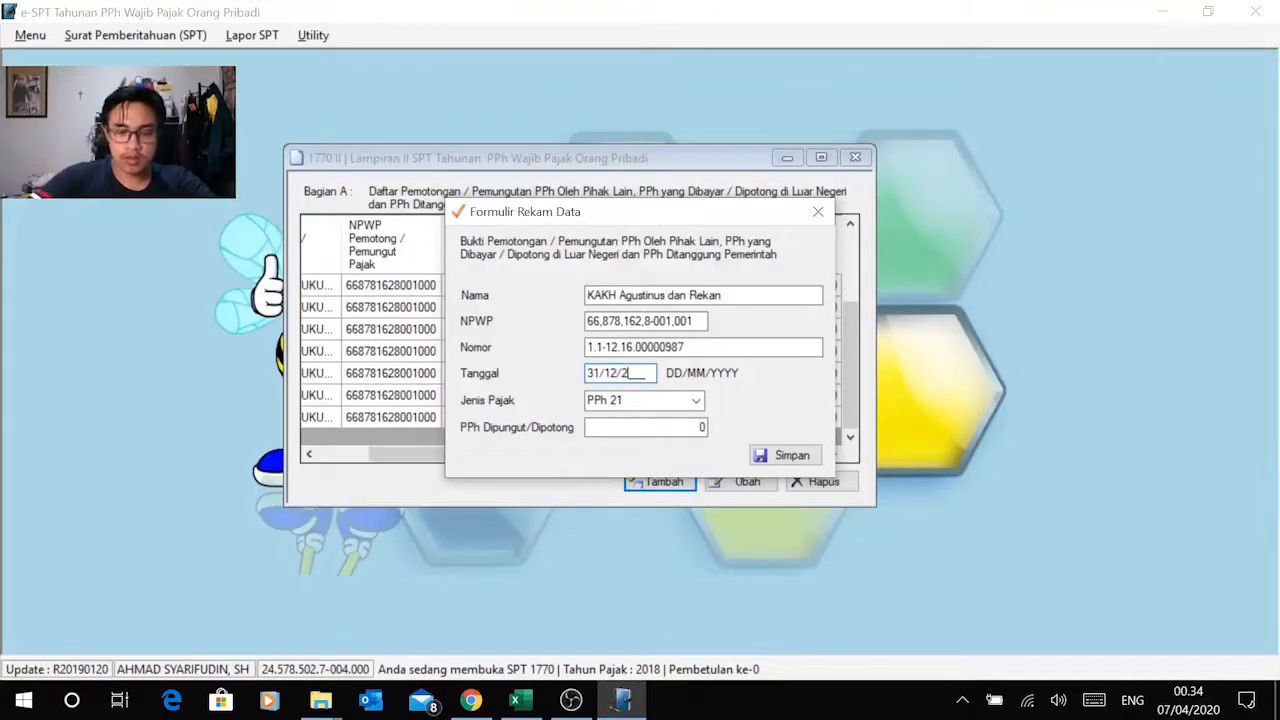
pyautogui.press('Tab')
# Step: Copy the amount 41.250.000 from Excel cell G16 into the record's PPh Dipungut/Dipotong field in e-SPT and save the record
pyautogui.hotkey('alt', 'Tab')
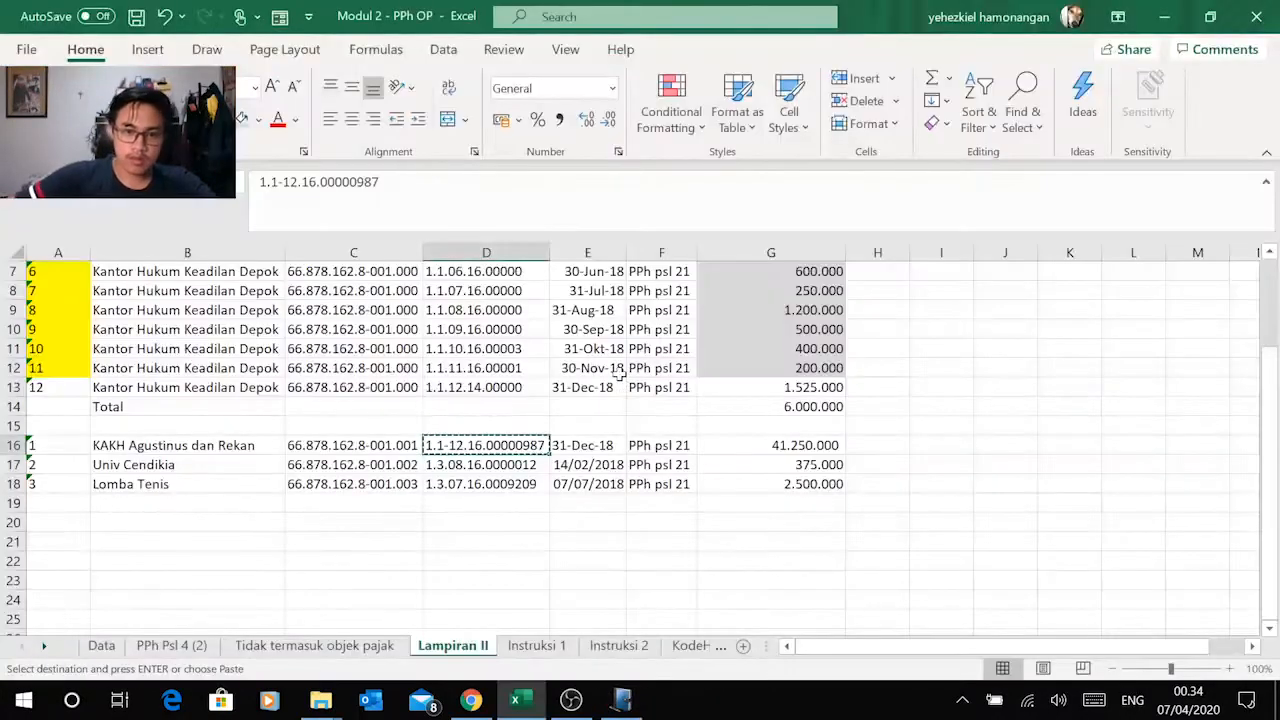
pyautogui.click(790, 445)
pyautogui.hotkey('ctrl', 'c')
pyautogui.hotkey('alt', 'Tab')
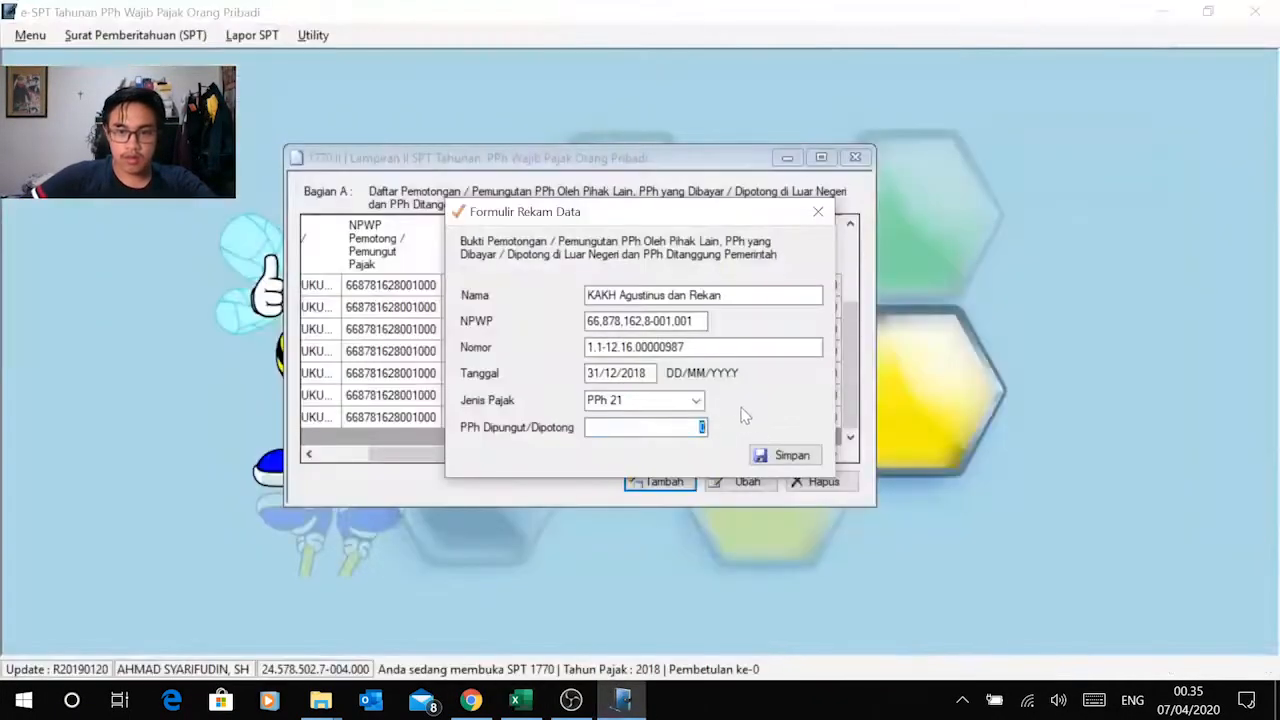
pyautogui.rightClick(702, 427)
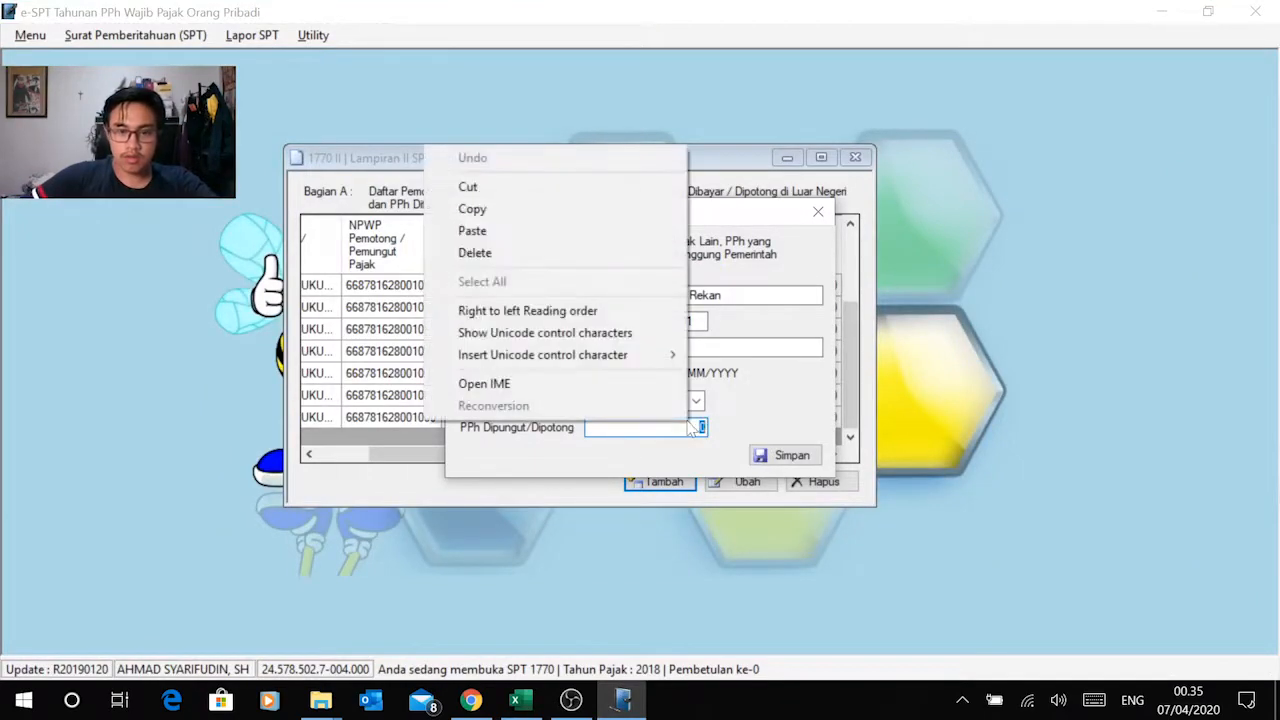
pyautogui.click(550, 232)
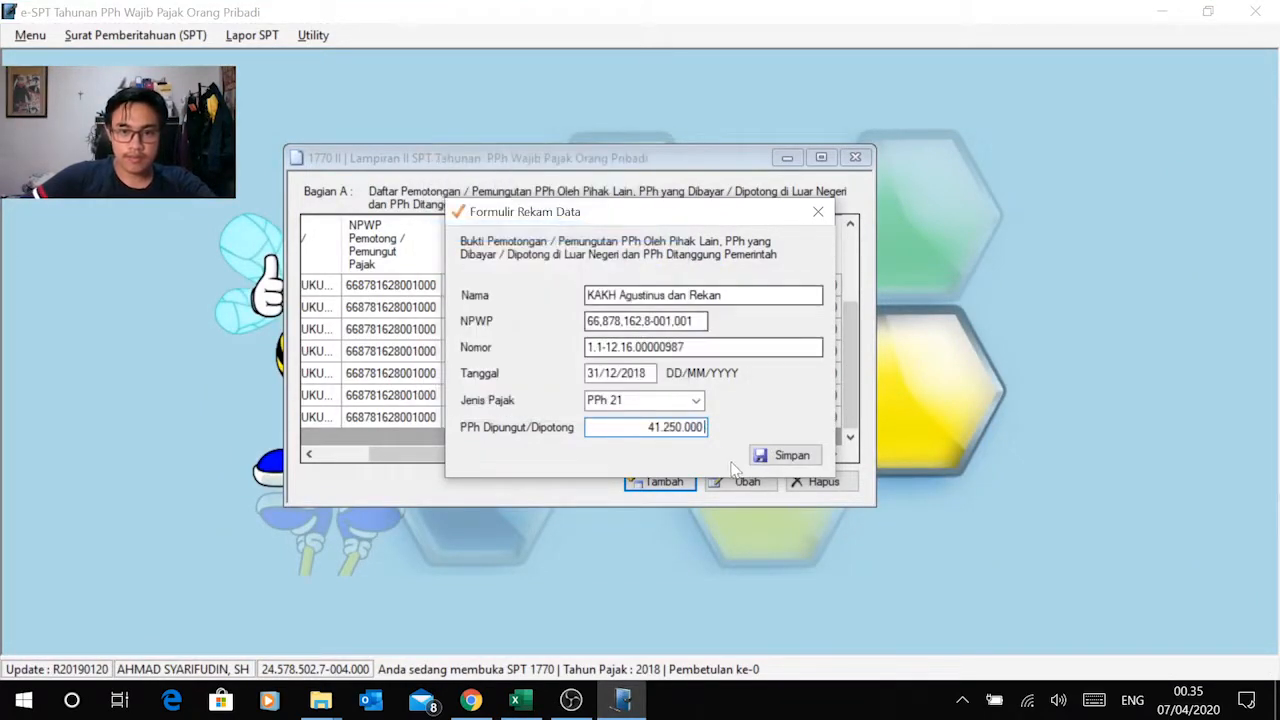
pyautogui.click(775, 455)
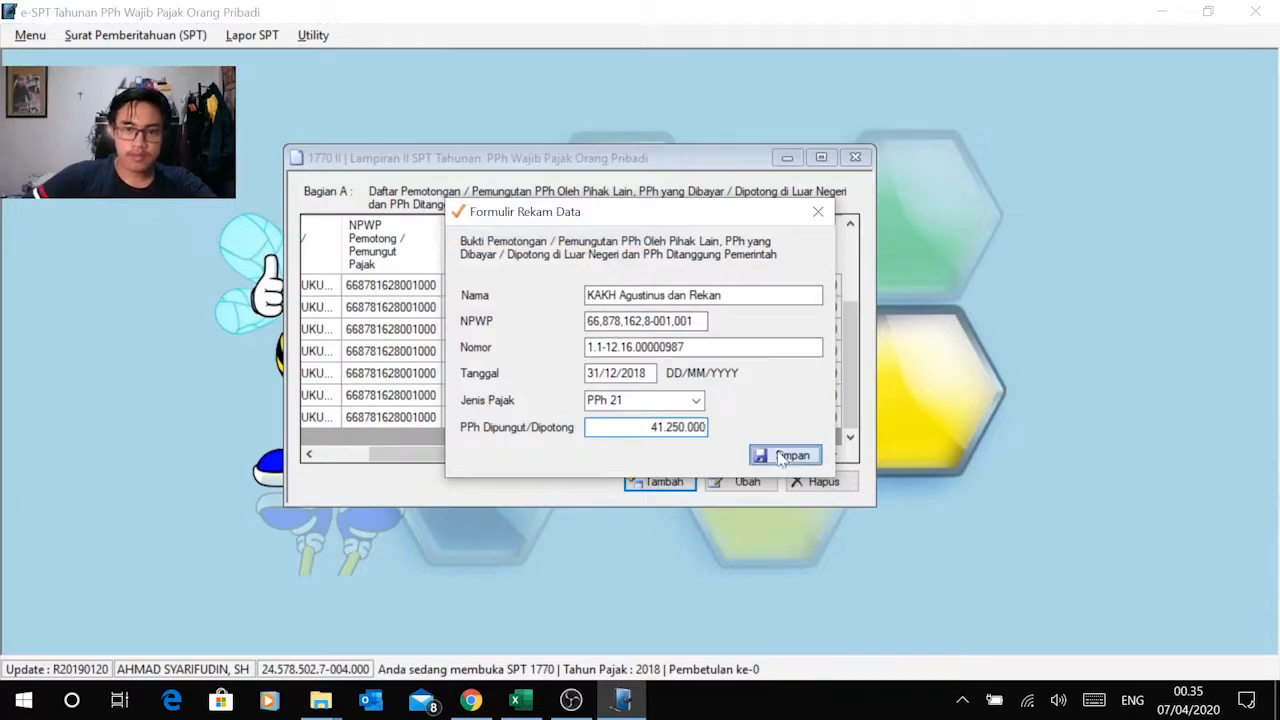
pyautogui.click(706, 421)
# Step: Start another Bagian A record and copy Univ Cendikia from Excel cell B17 into its Nama field in e-SPT
pyautogui.scroll(-2, 706, 421)
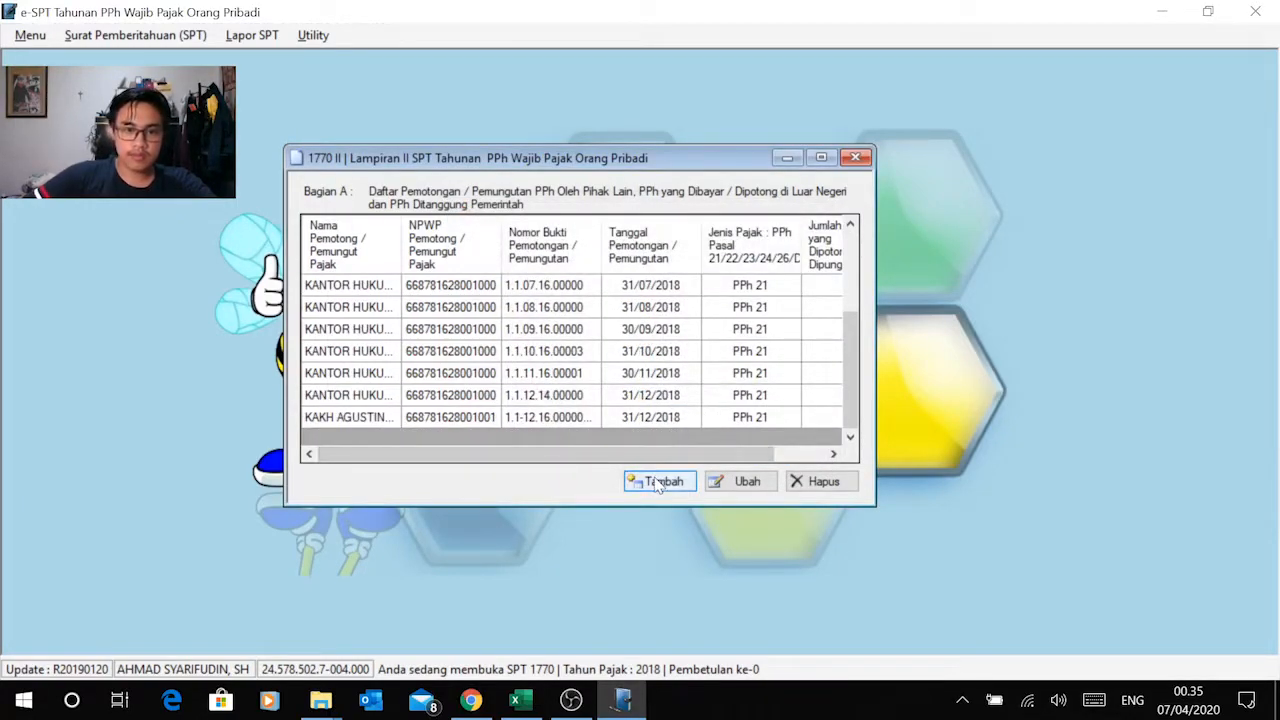
pyautogui.click(657, 484)
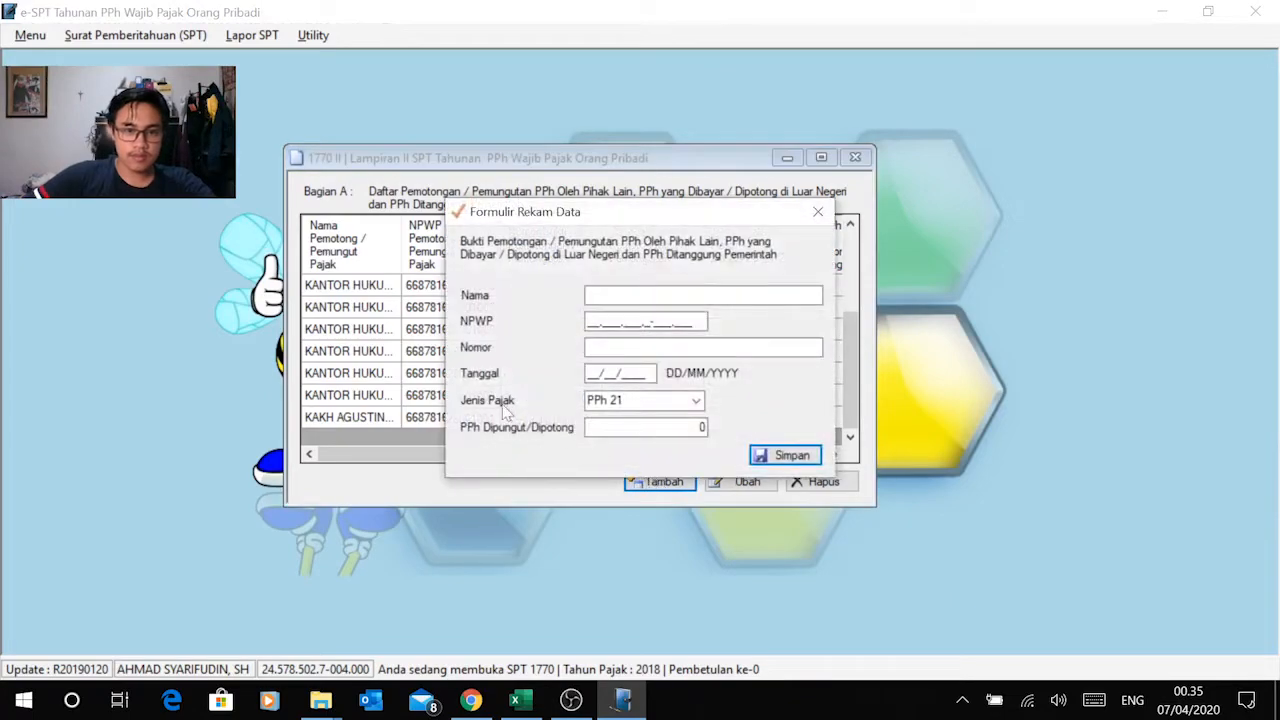
pyautogui.hotkey('alt', 'Tab')
pyautogui.click(175, 464)
pyautogui.hotkey('ctrl', 'c')
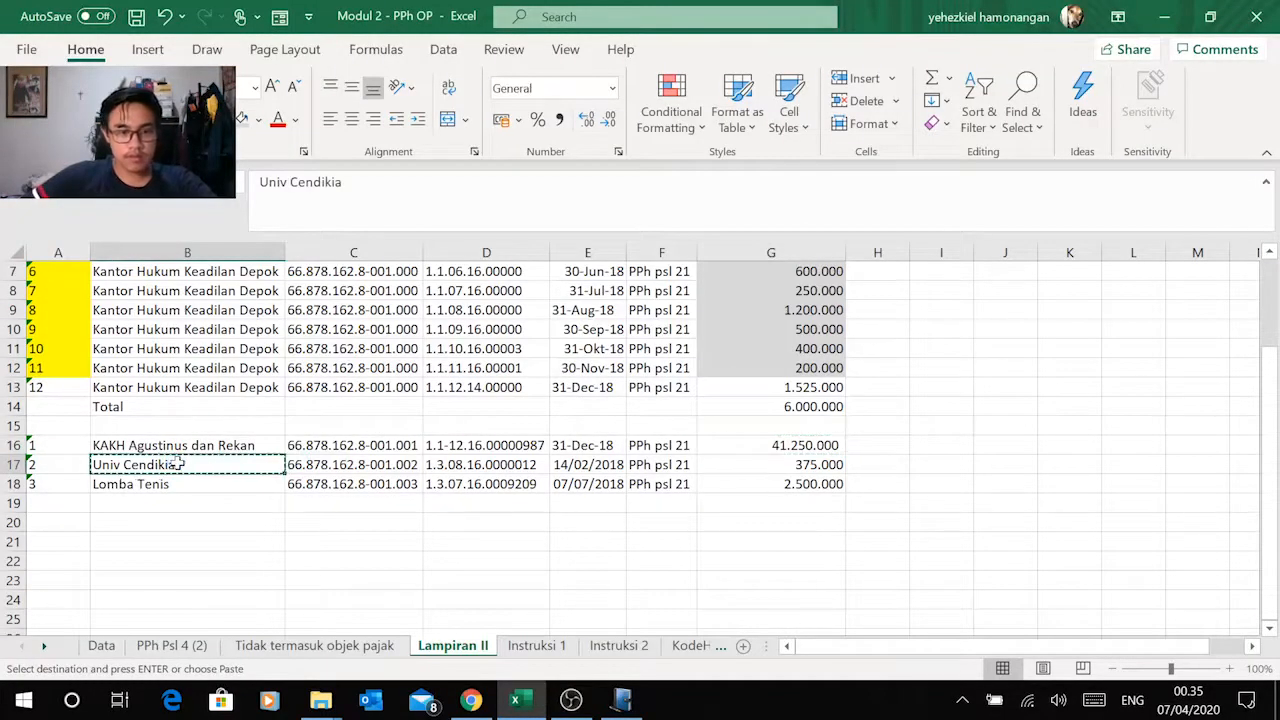
pyautogui.hotkey('alt', 'Tab')
pyautogui.click(645, 297)
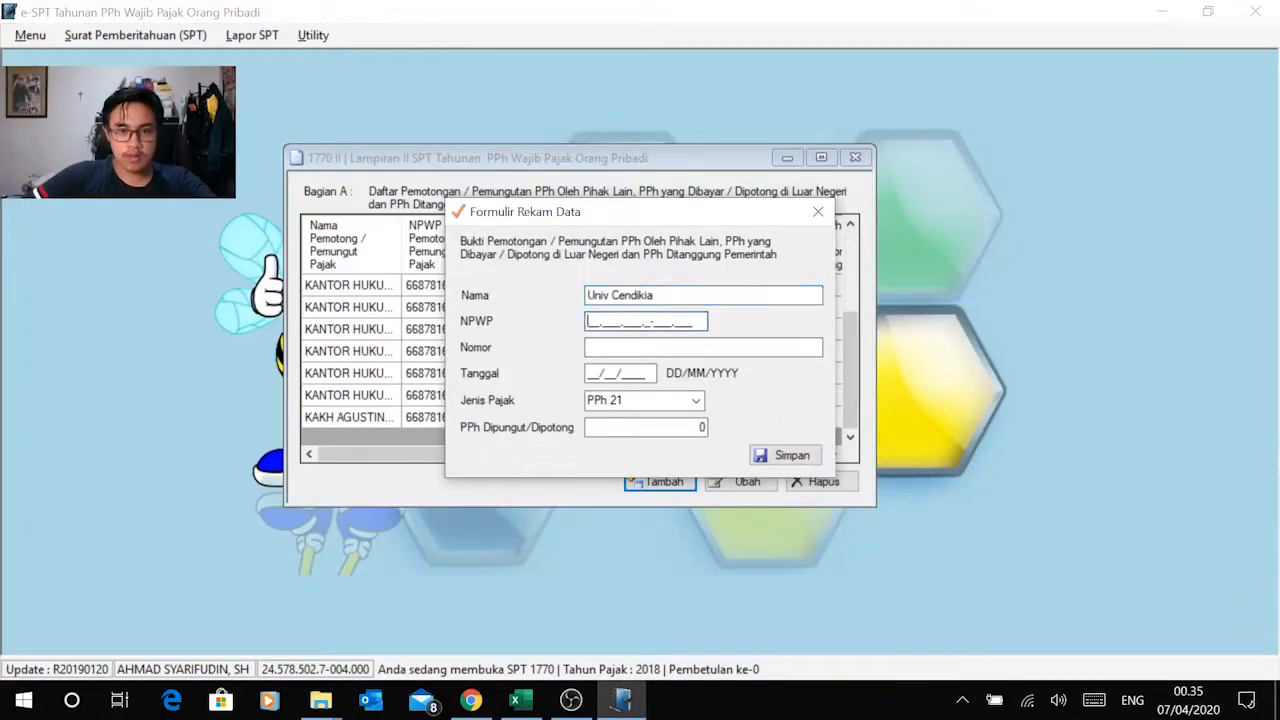
# Step: Copy Univ Cendikia's tax number from Excel cell C17 into the record's NPWP field in e-SPT
pyautogui.hotkey('alt', 'Tab')
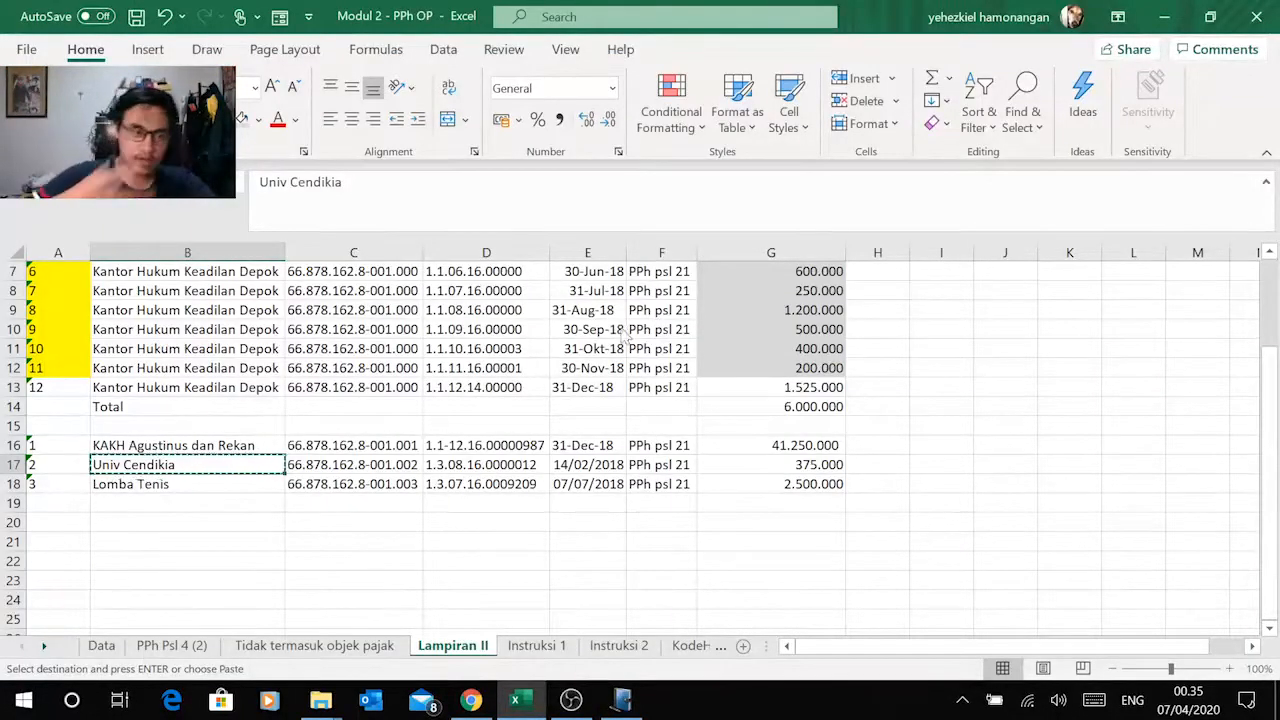
pyautogui.hotkey('alt', 'Tab')
pyautogui.hotkey('alt', 'Tab')
pyautogui.click(362, 462)
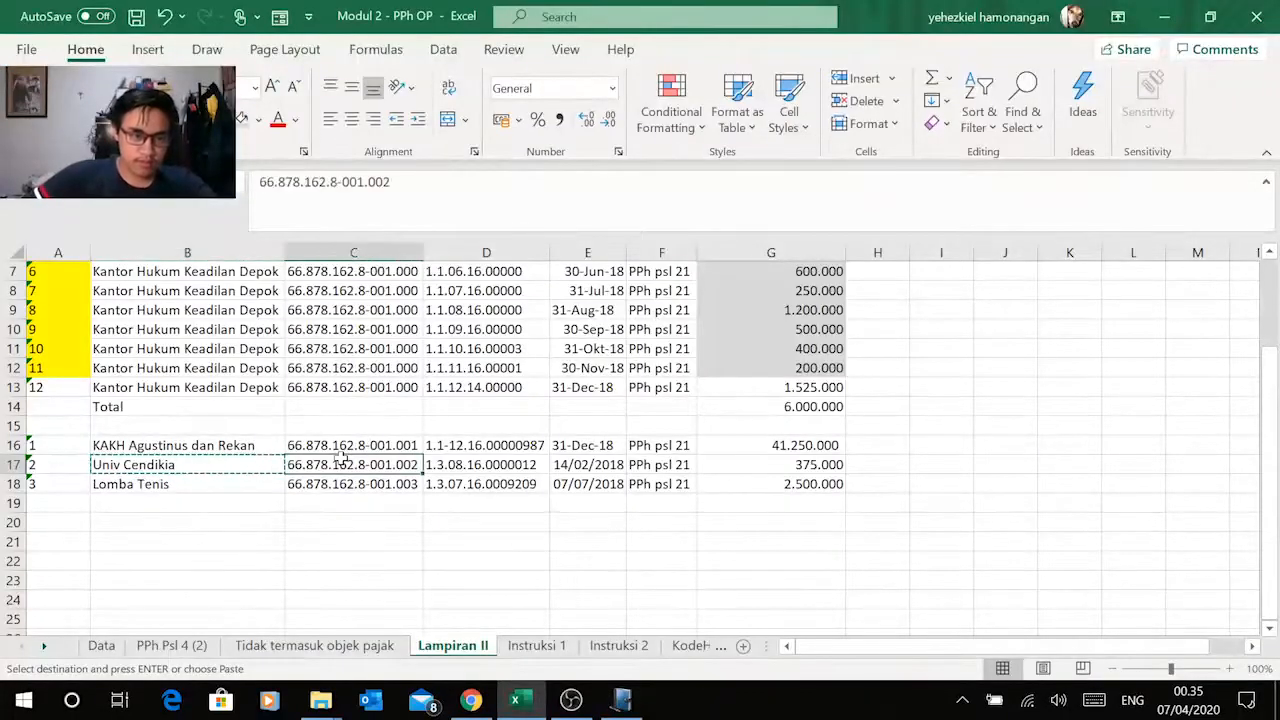
pyautogui.hotkey('ctrl', 'c')
pyautogui.hotkey('alt', 'Tab')
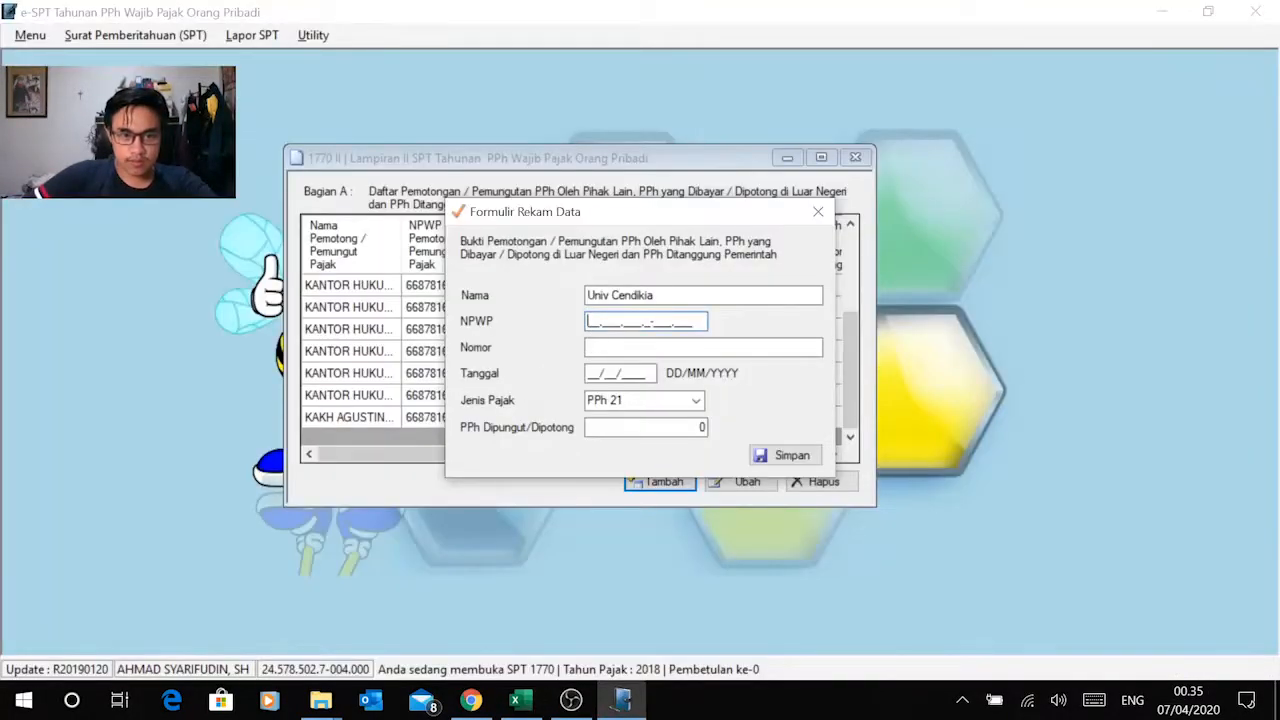
pyautogui.rightClick(590, 321)
pyautogui.click(372, 406)
pyautogui.press('Tab')
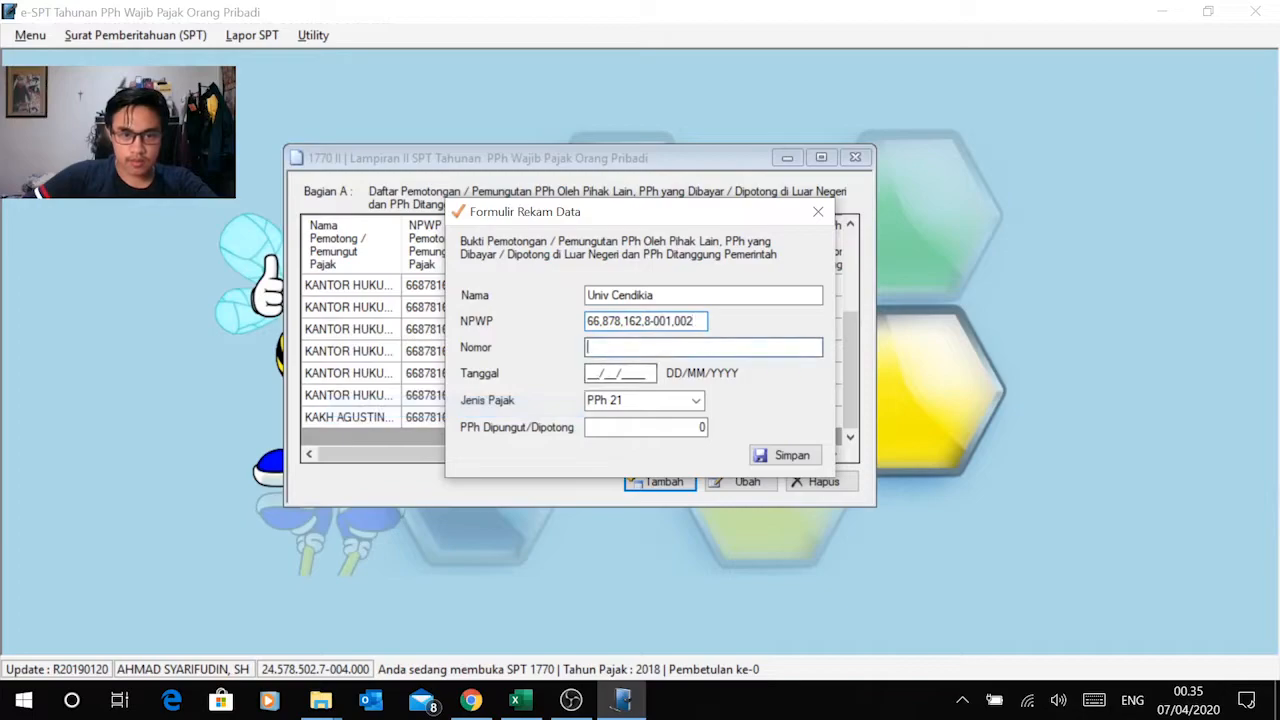
# Step: Copy Univ Cendikia's slip number from Excel cell D17 into the Nomor field in e-SPT and set Tanggal to 14/02/2018
pyautogui.hotkey('alt', 'Tab')
pyautogui.press('Right')
pyautogui.hotkey('ctrl', 'c')
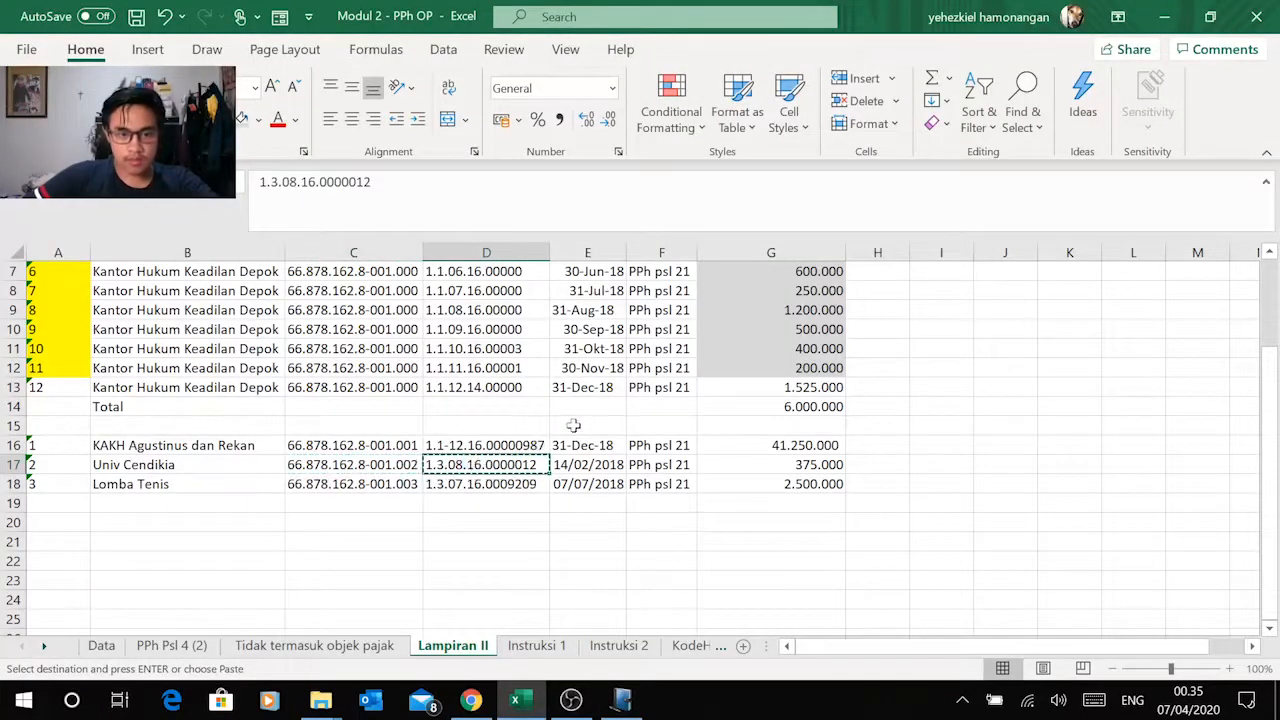
pyautogui.hotkey('alt', 'Tab')
pyautogui.hotkey('ctrl', 'v')
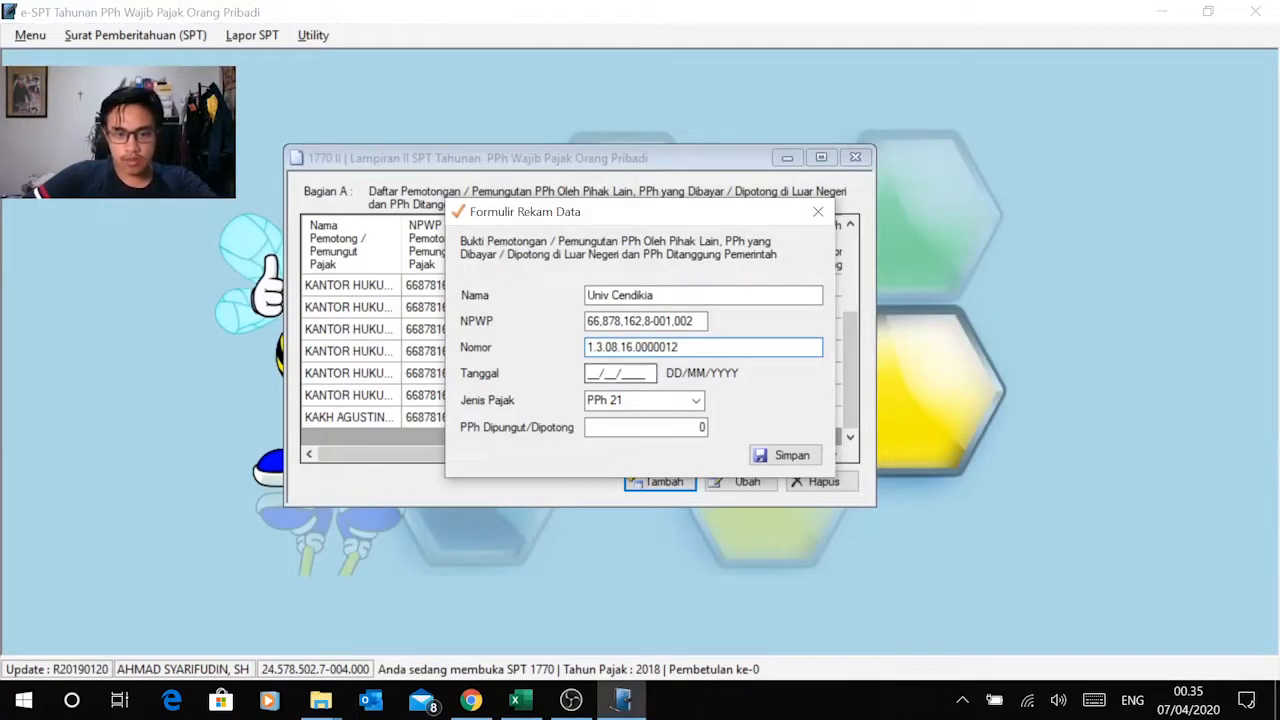
pyautogui.hotkey('alt', 'Tab')
pyautogui.hotkey('alt', 'Tab')
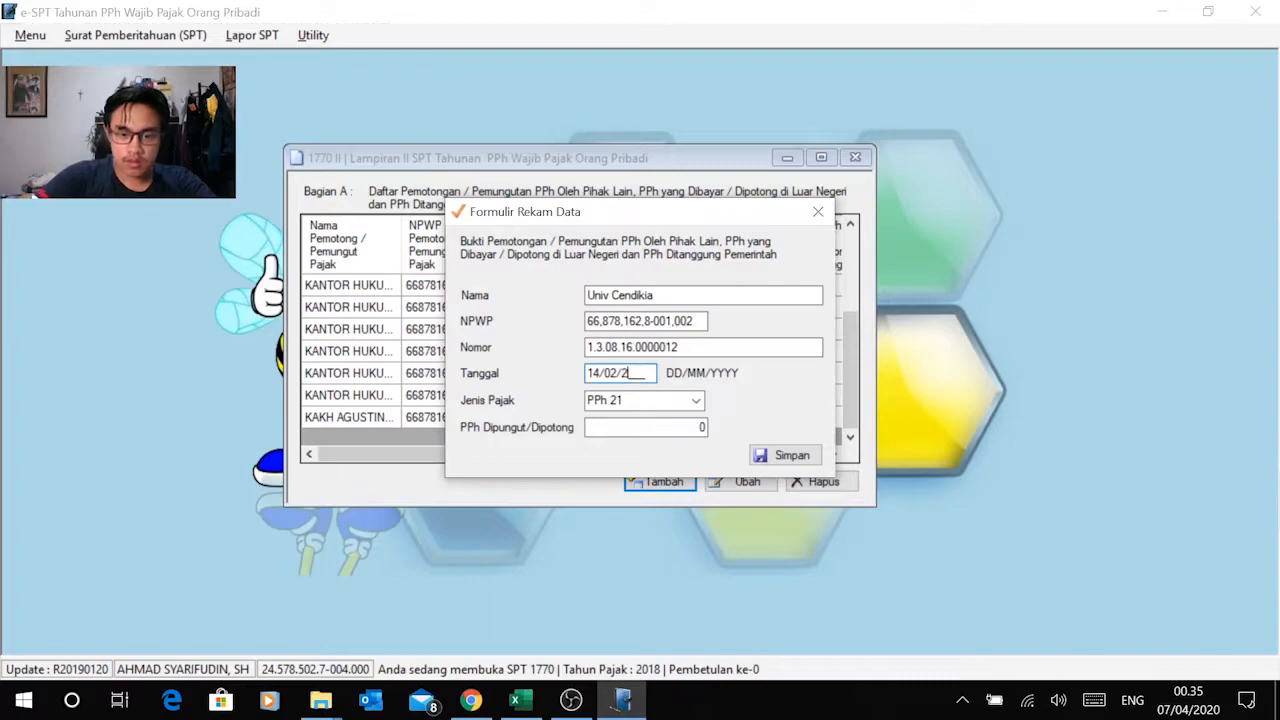
# Step: Copy the amount 375.000 from Excel cell G17 into the record's PPh Dipungut/Dipotong field in e-SPT and save the record
pyautogui.hotkey('alt', 'Tab')
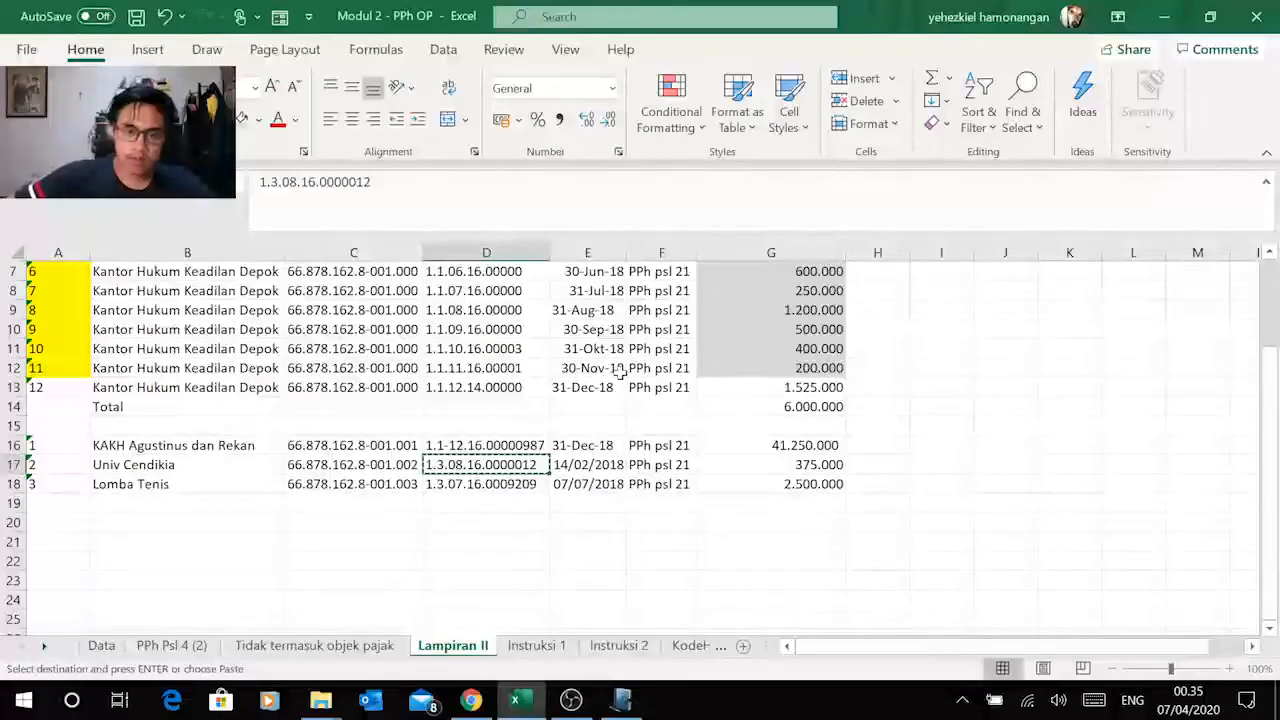
pyautogui.click(777, 464)
pyautogui.hotkey('ctrl', 'c')
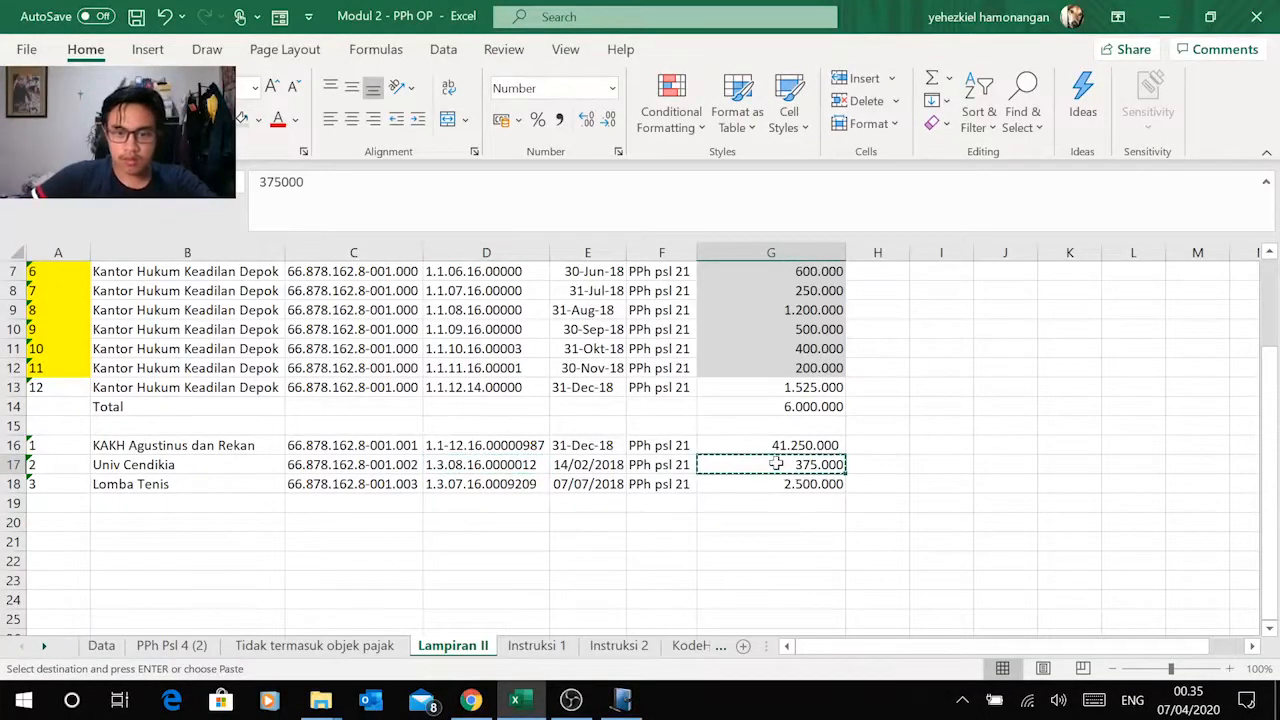
pyautogui.hotkey('alt', 'Tab')
pyautogui.rightClick(702, 427)
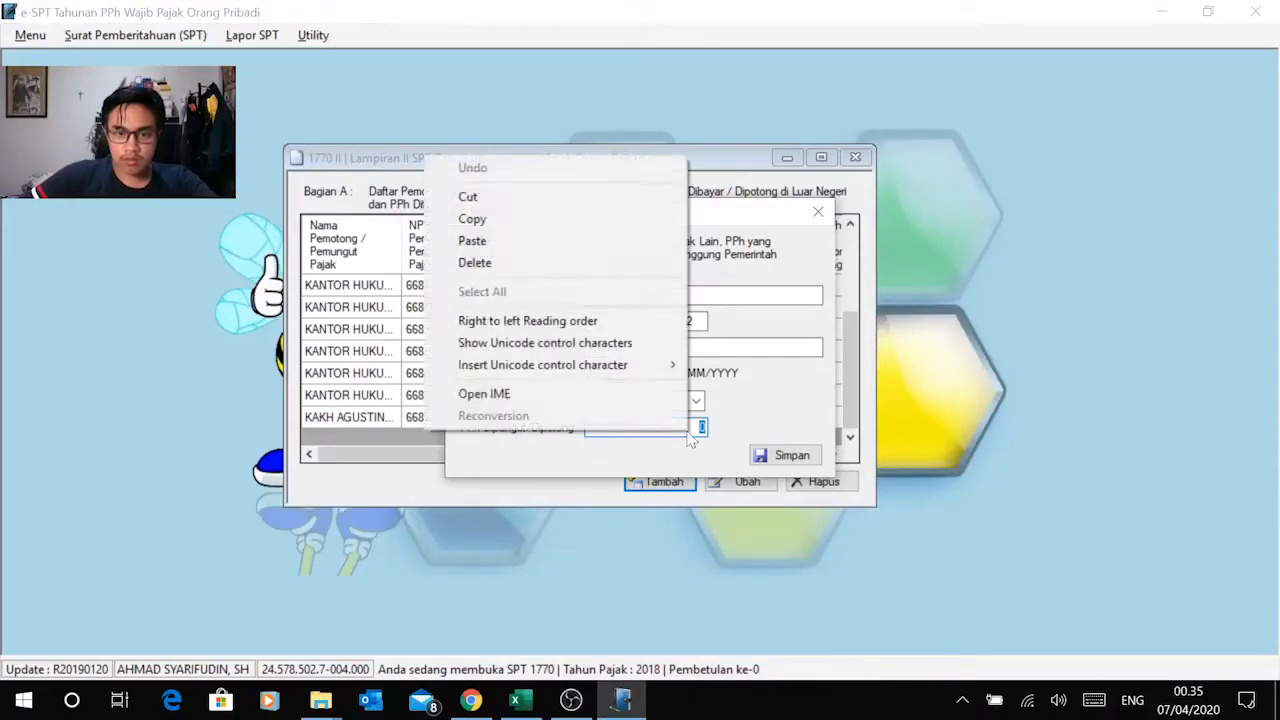
pyautogui.click(555, 241)
pyautogui.click(768, 455)
pyautogui.click(697, 420)
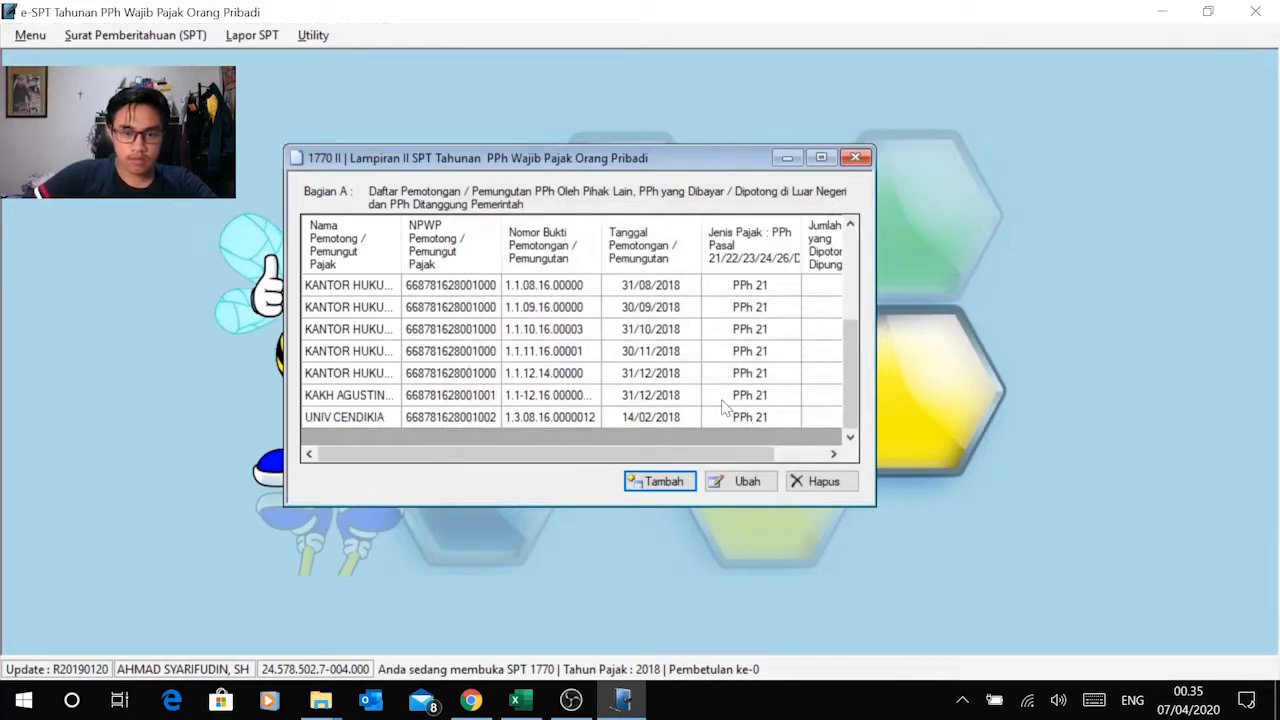
# Step: Start another Bagian A record and copy Lomba Tenis from Excel cell B18 into its Nama field in e-SPT
pyautogui.click(660, 482)
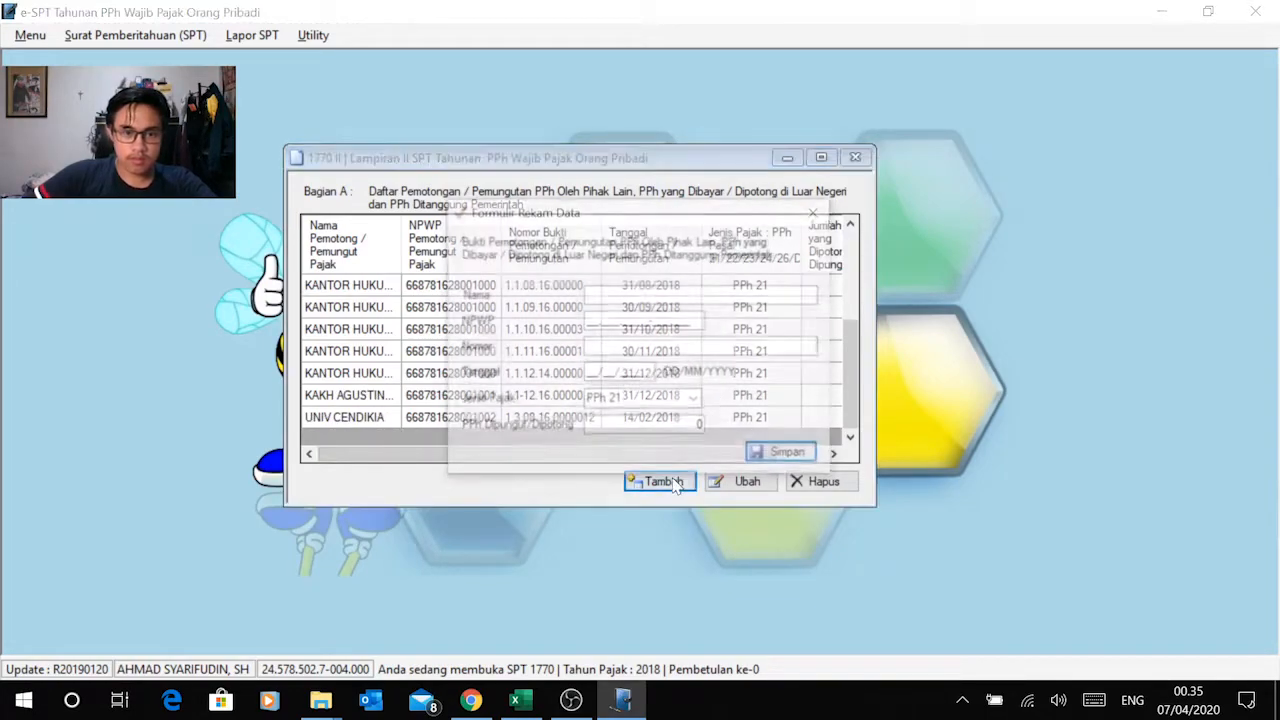
pyautogui.hotkey('alt', 'Tab')
pyautogui.click(243, 483)
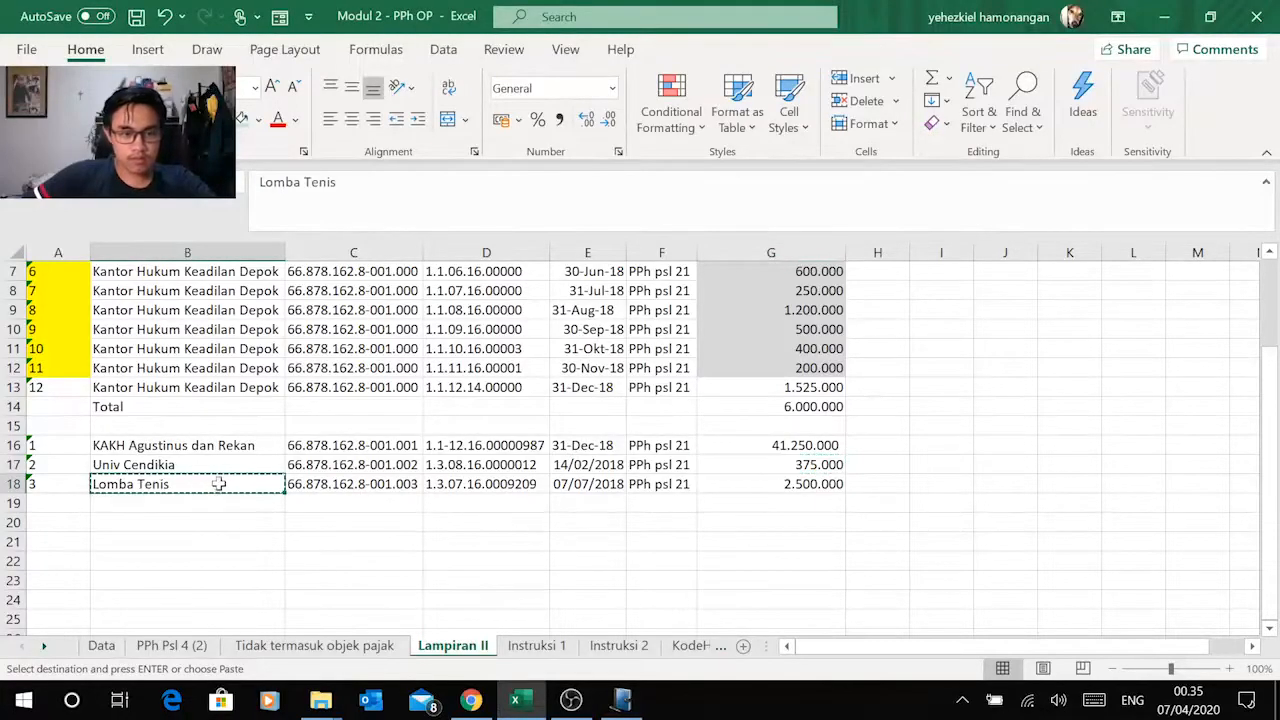
pyautogui.hotkey('alt', 'Tab')
pyautogui.hotkey('ctrl', 'v')
# Step: Copy Lomba Tenis's tax number from Excel cell C18 into the record's NPWP field in e-SPT
pyautogui.click(593, 325)
pyautogui.hotkey('alt', 'Tab')
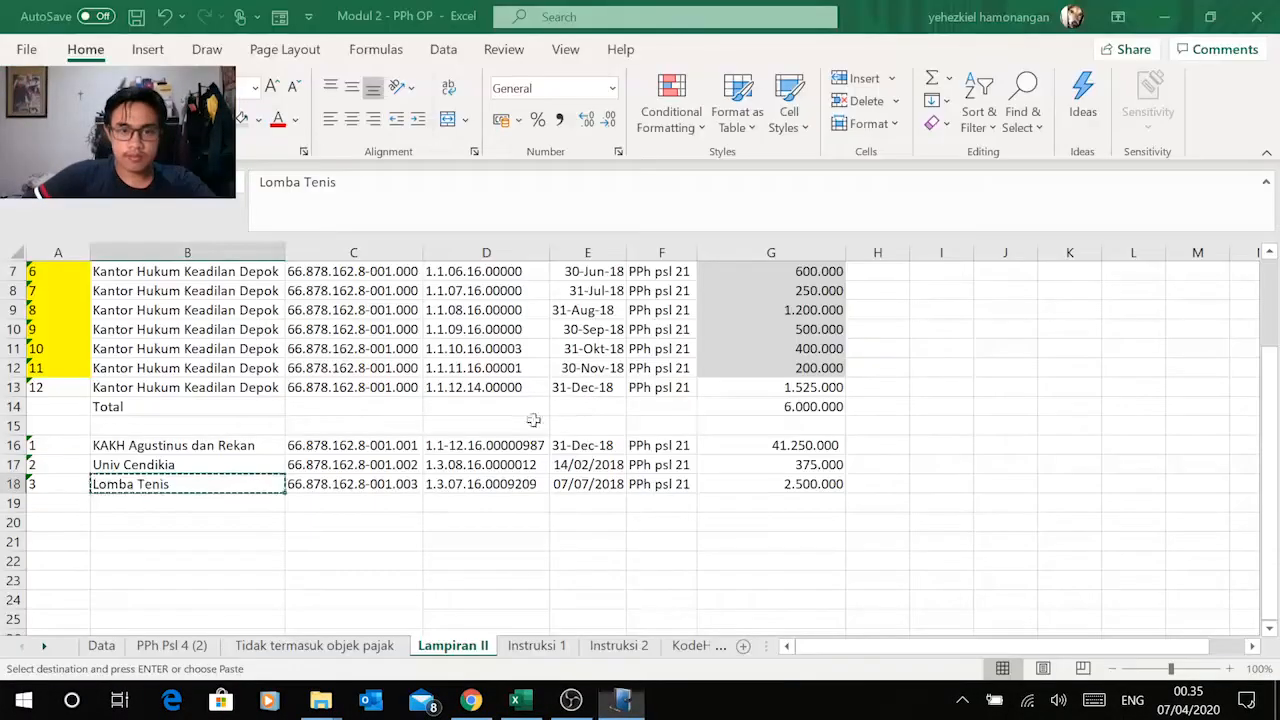
pyautogui.click(338, 483)
pyautogui.hotkey('ctrl', 'c')
pyautogui.hotkey('alt', 'Tab')
pyautogui.rightClick(591, 325)
pyautogui.click(508, 406)
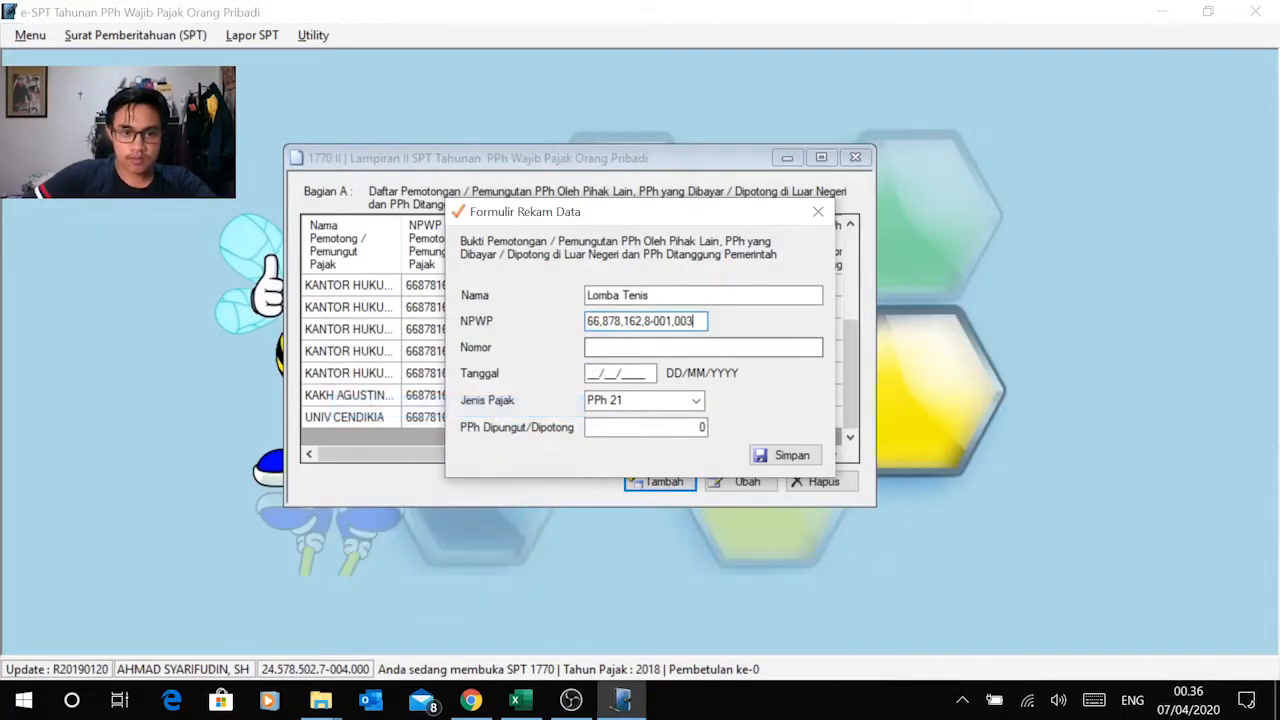
# Step: Copy the Lomba Tenis slip number from Excel cell D18 into the record's Nomor field in e-SPT
pyautogui.hotkey('alt', 'Tab')
pyautogui.click(470, 481)
pyautogui.hotkey('ctrl', 'c')
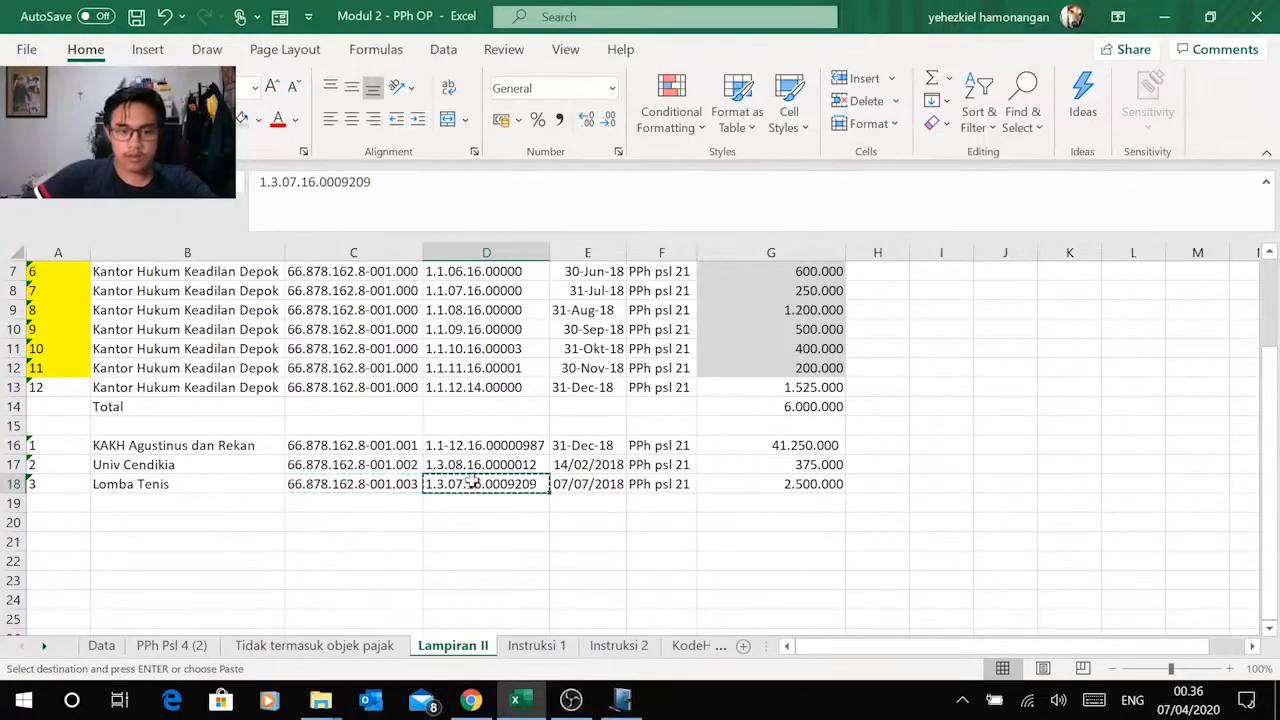
pyautogui.hotkey('alt', 'Tab')
pyautogui.hotkey('ctrl', 'v')
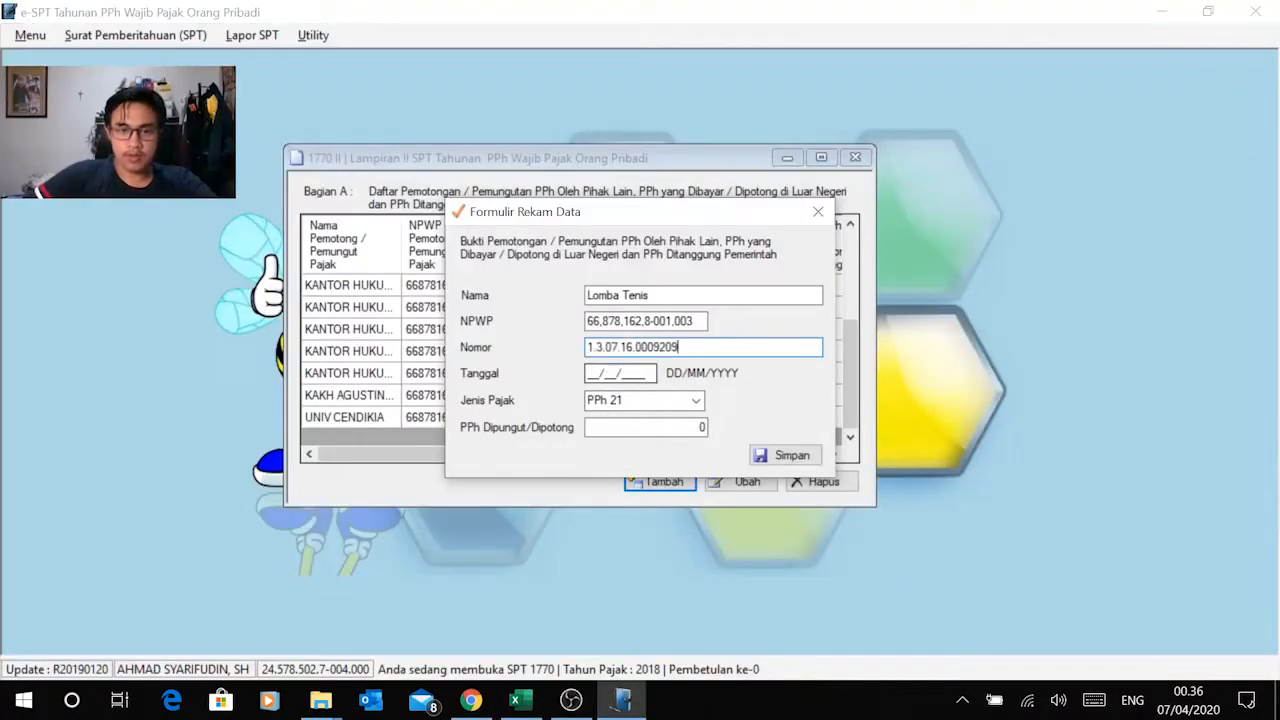
# Step: Check the slip's date in Excel row 18 and set the record's Tanggal to 07/07/2018 in e-SPT
pyautogui.hotkey('alt', 'Tab')
pyautogui.hotkey('alt', 'Tab')
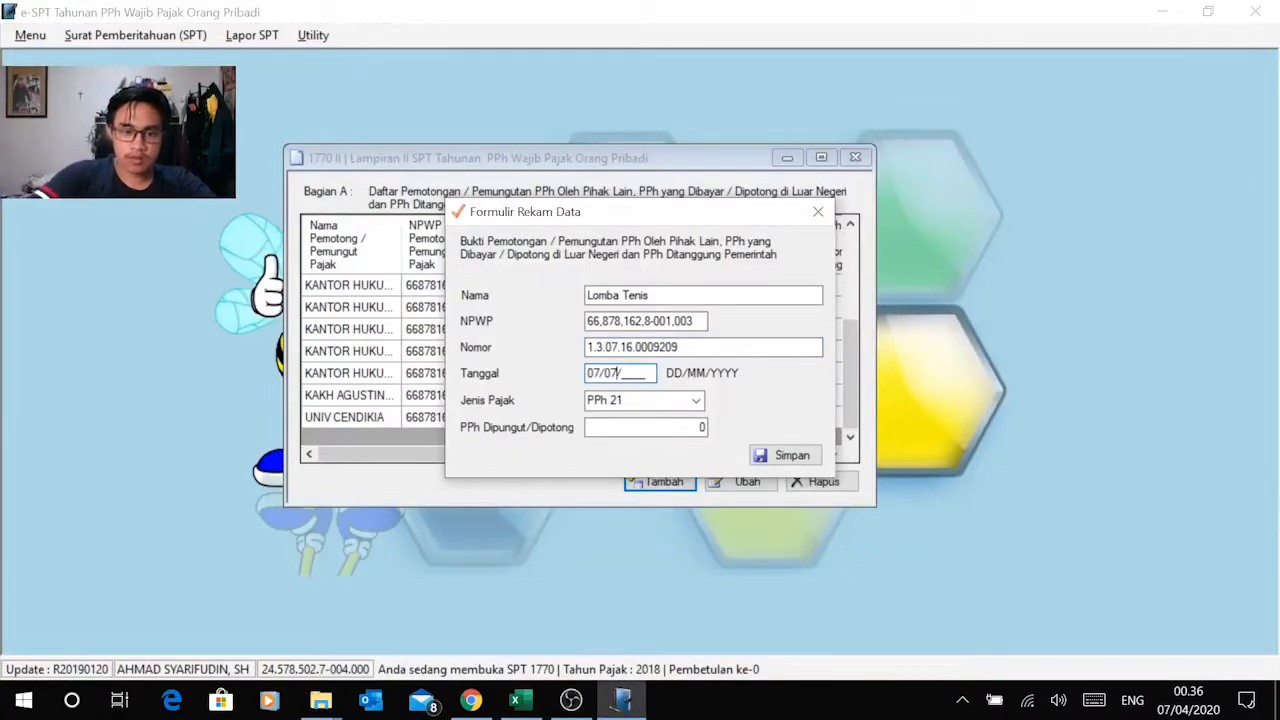
pyautogui.press('Tab')
pyautogui.press('Tab')
# Step: Copy the amount 2.500.000 from Excel cell G18 into the record's PPh Dipungut/Dipotong field in e-SPT and save the record
pyautogui.hotkey('alt', 'Tab')
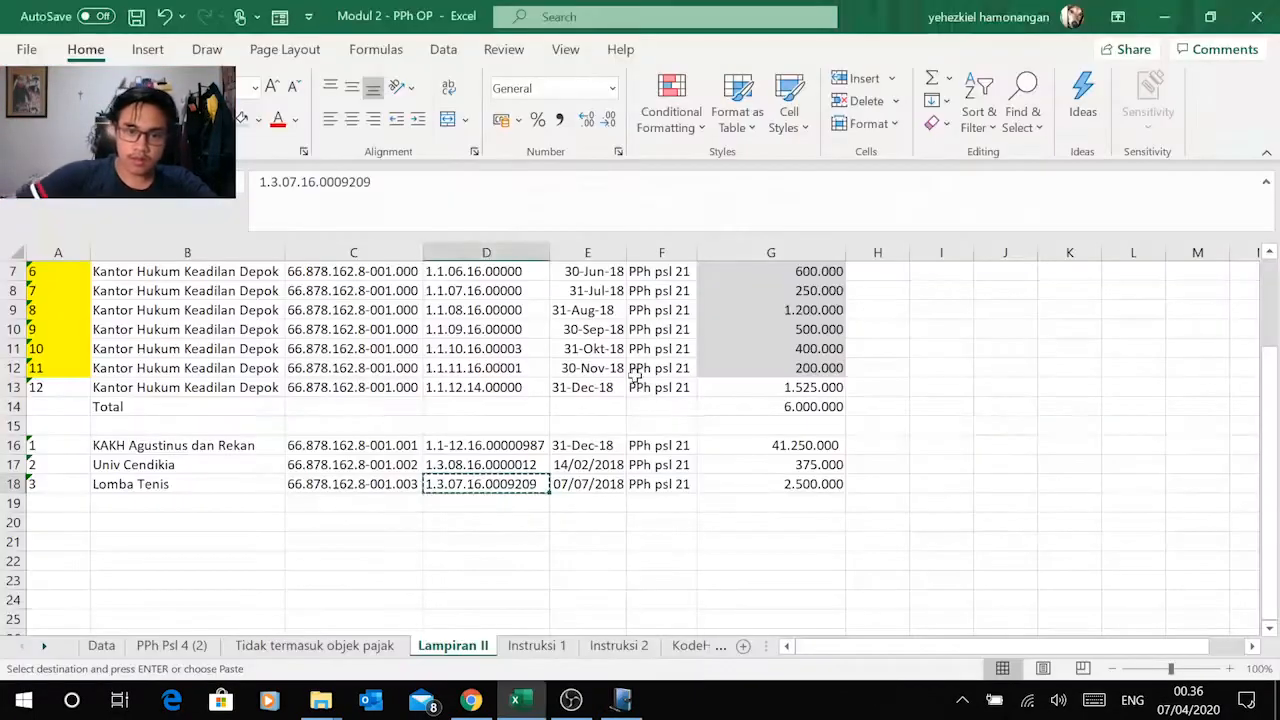
pyautogui.click(793, 484)
pyautogui.hotkey('ctrl', 'c')
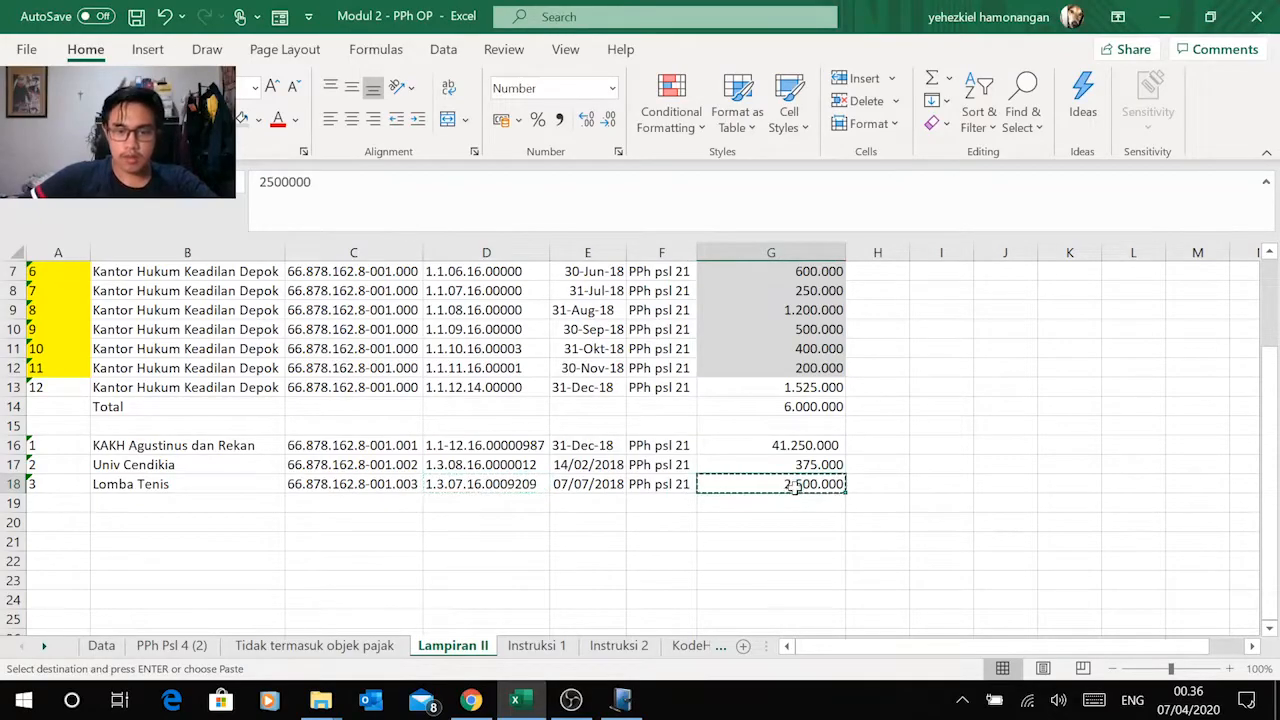
pyautogui.hotkey('alt', 'Tab')
pyautogui.rightClick(702, 427)
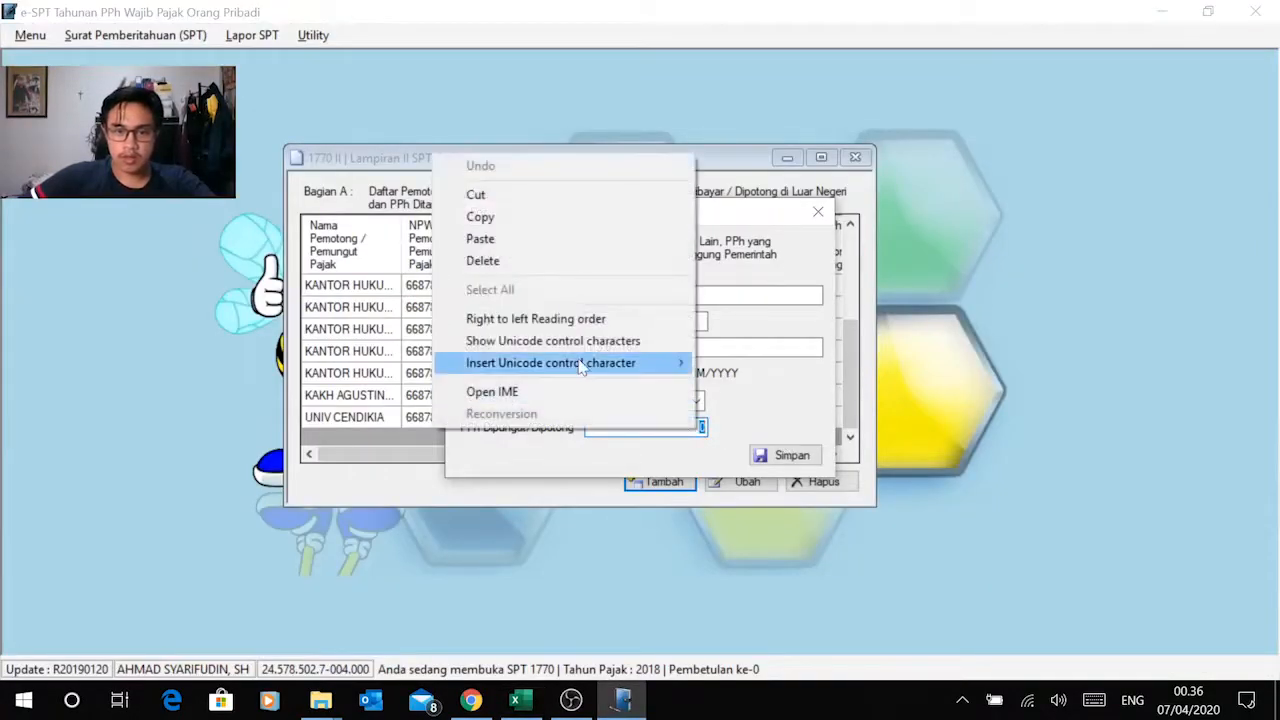
pyautogui.click(569, 243)
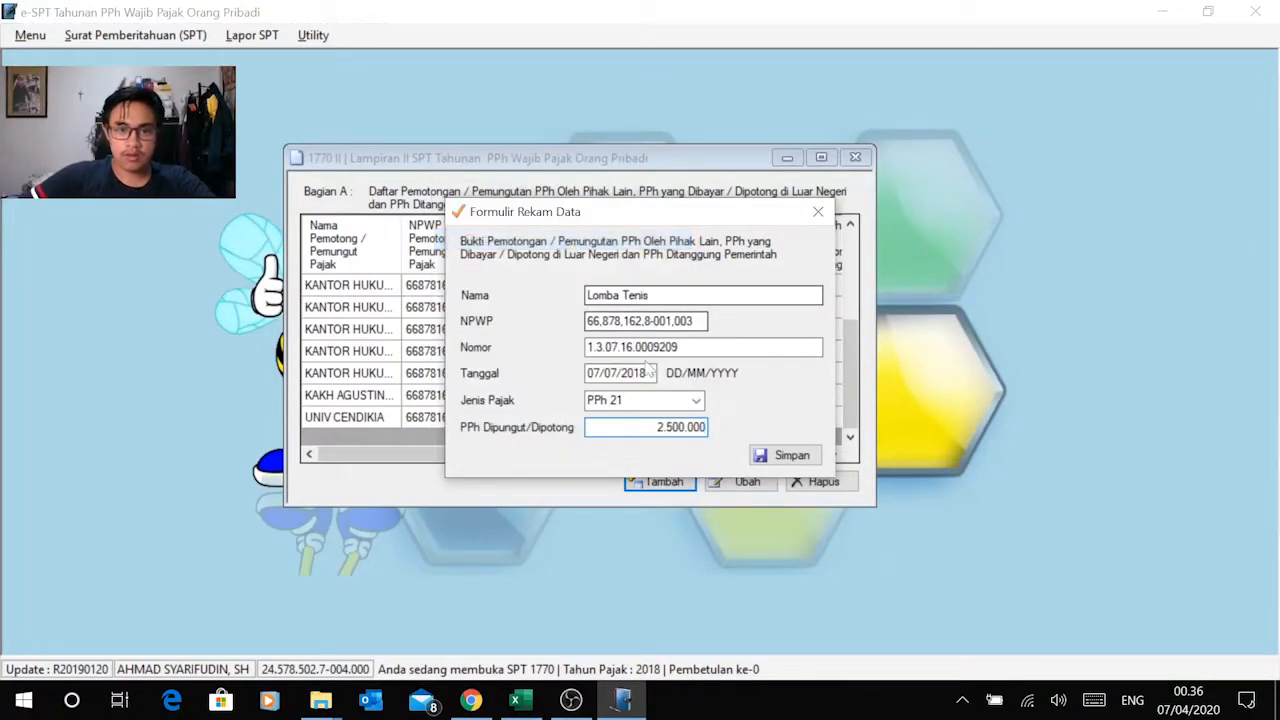
pyautogui.click(788, 458)
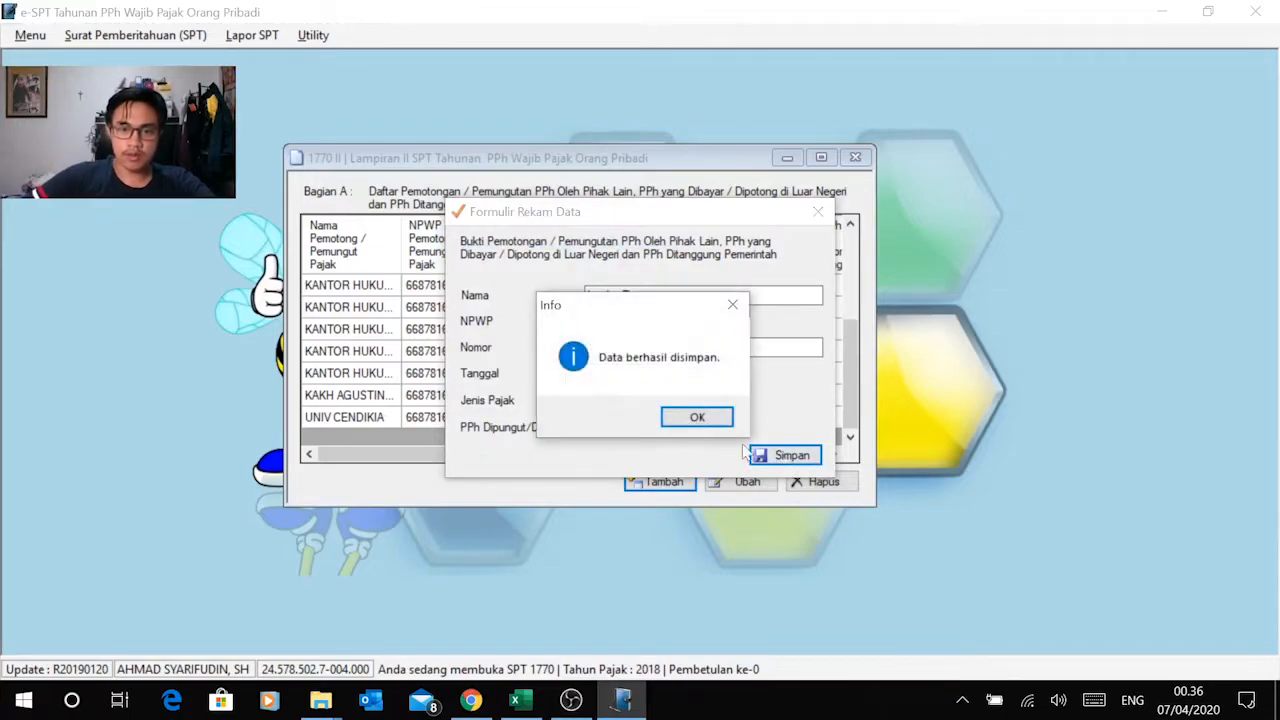
pyautogui.click(695, 417)
# Step: Review the recorded slips in the Bagian A list, including their withheld amounts and the last entries
pyautogui.moveTo(710, 440); pyautogui.dragTo(737, 452)
pyautogui.click(723, 352)
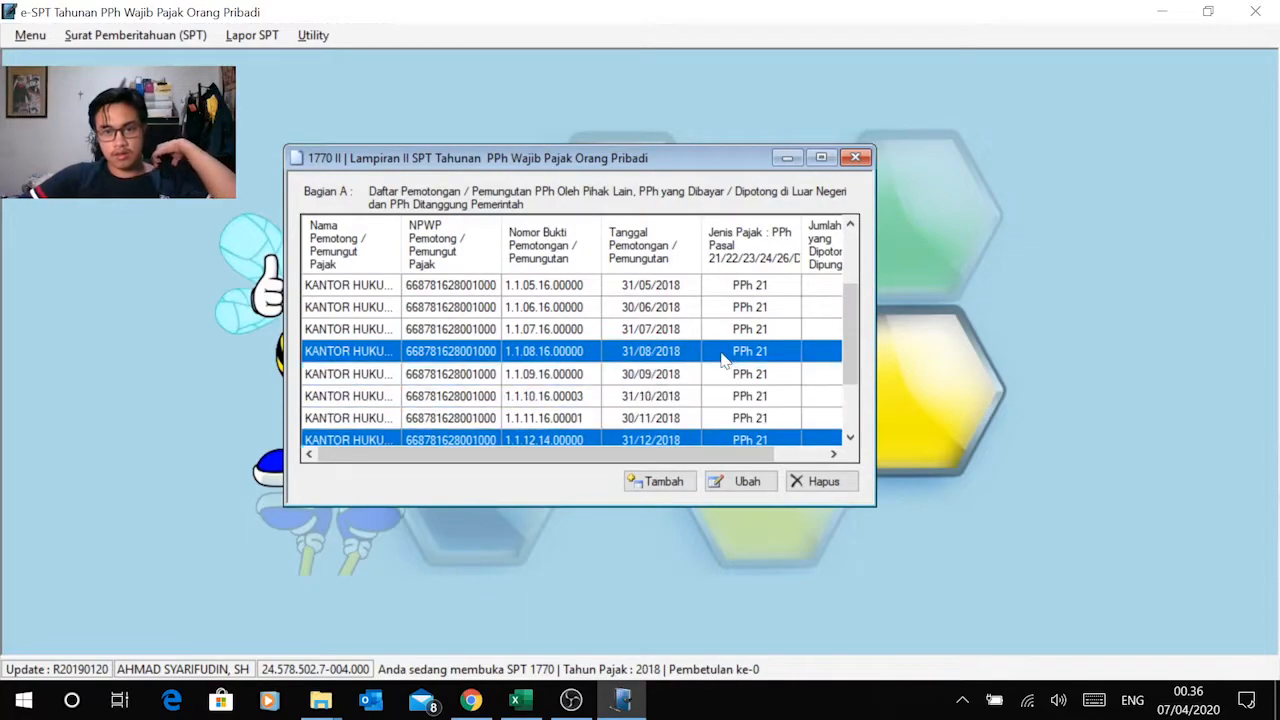
pyautogui.moveTo(760, 455); pyautogui.dragTo(811, 453)
pyautogui.moveTo(852, 345)
pyautogui.mouseDown()
pyautogui.moveTo(866, 402)
pyautogui.moveTo(869, 343)
pyautogui.mouseUp()
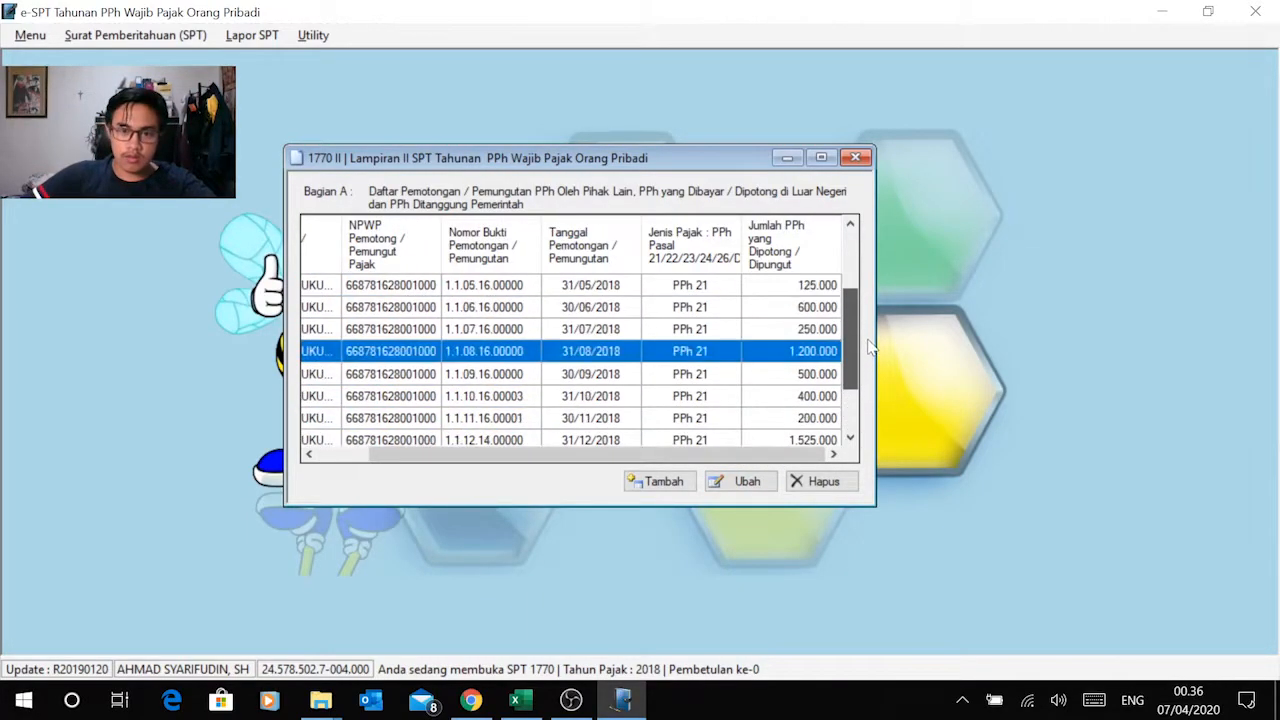
pyautogui.moveTo(766, 454); pyautogui.dragTo(631, 451)
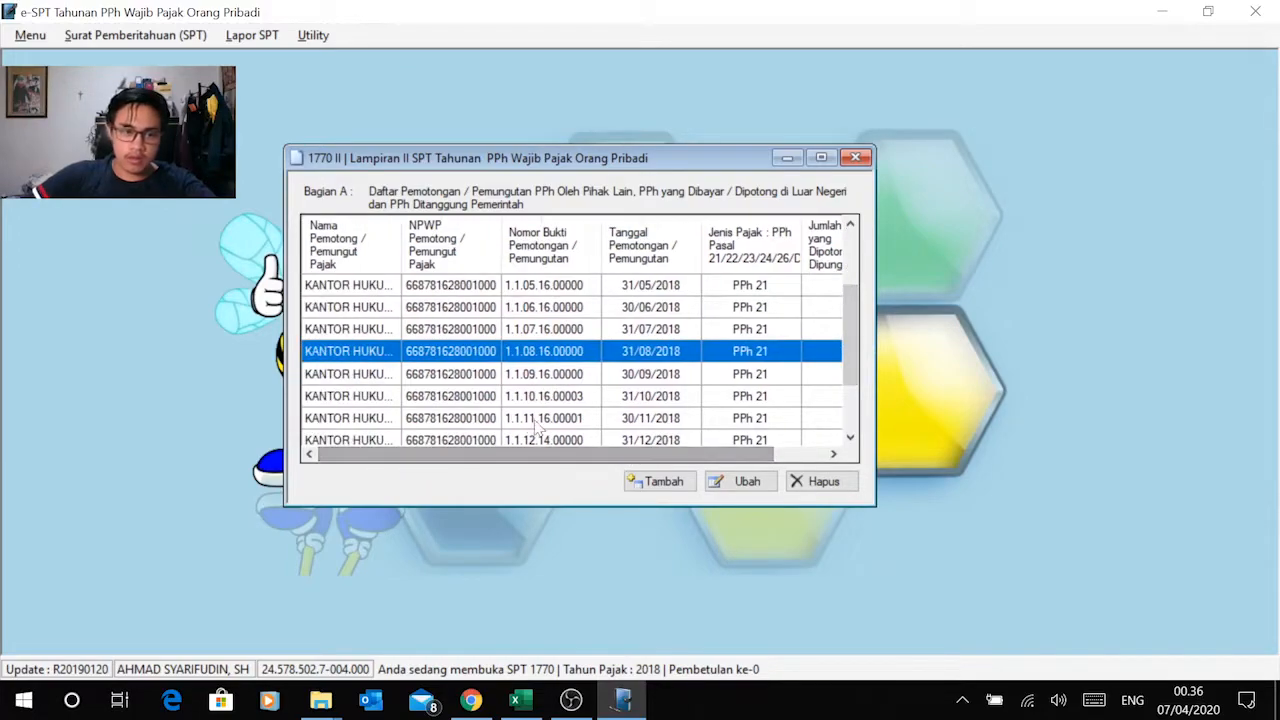
pyautogui.moveTo(849, 340); pyautogui.dragTo(852, 424)
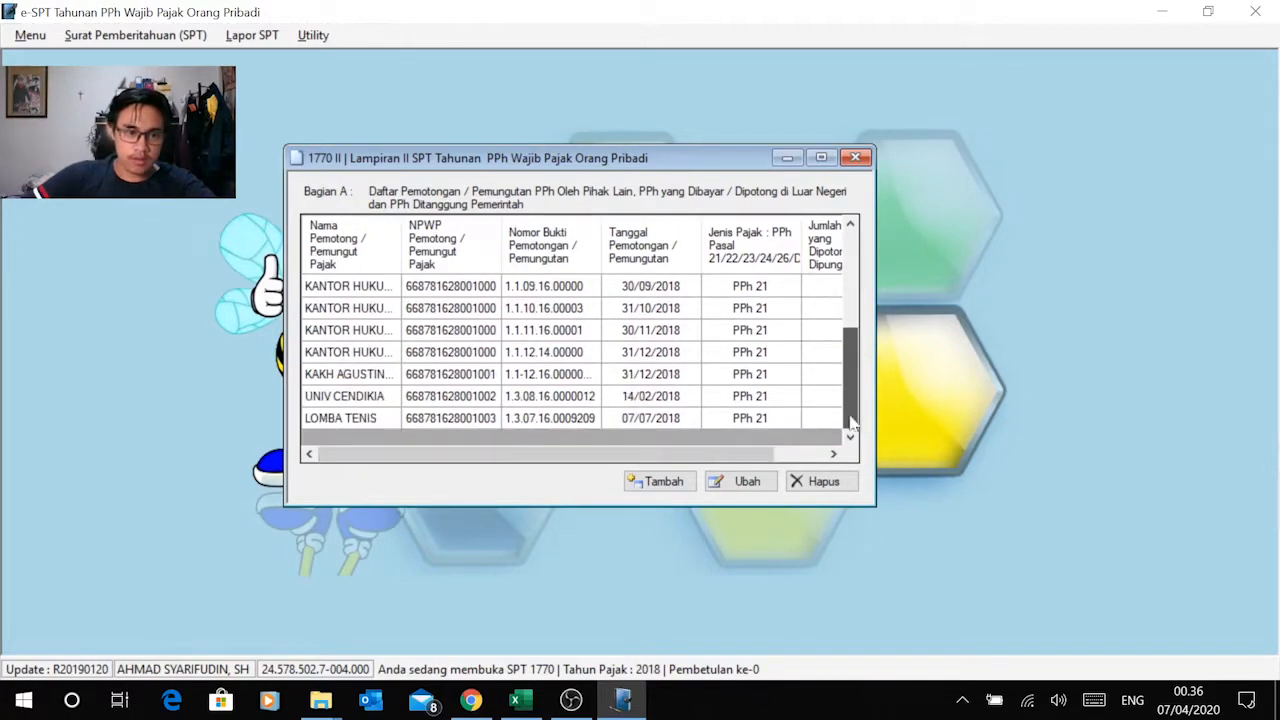
# Step: Compare the last four withholder names in the e-SPT Bagian A list with rows 13 and 16 to 18 in Excel
pyautogui.click(356, 355)
pyautogui.click(357, 378)
pyautogui.click(362, 397)
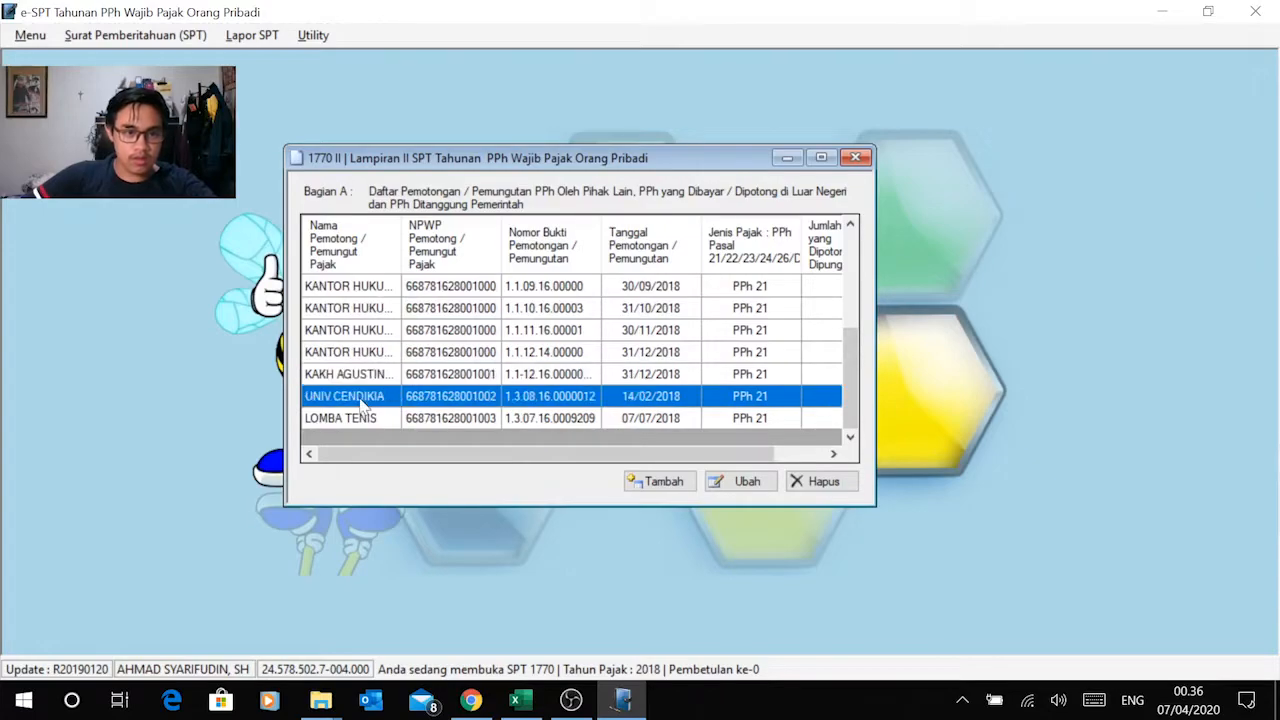
pyautogui.click(365, 420)
pyautogui.hotkey('alt', 'Tab')
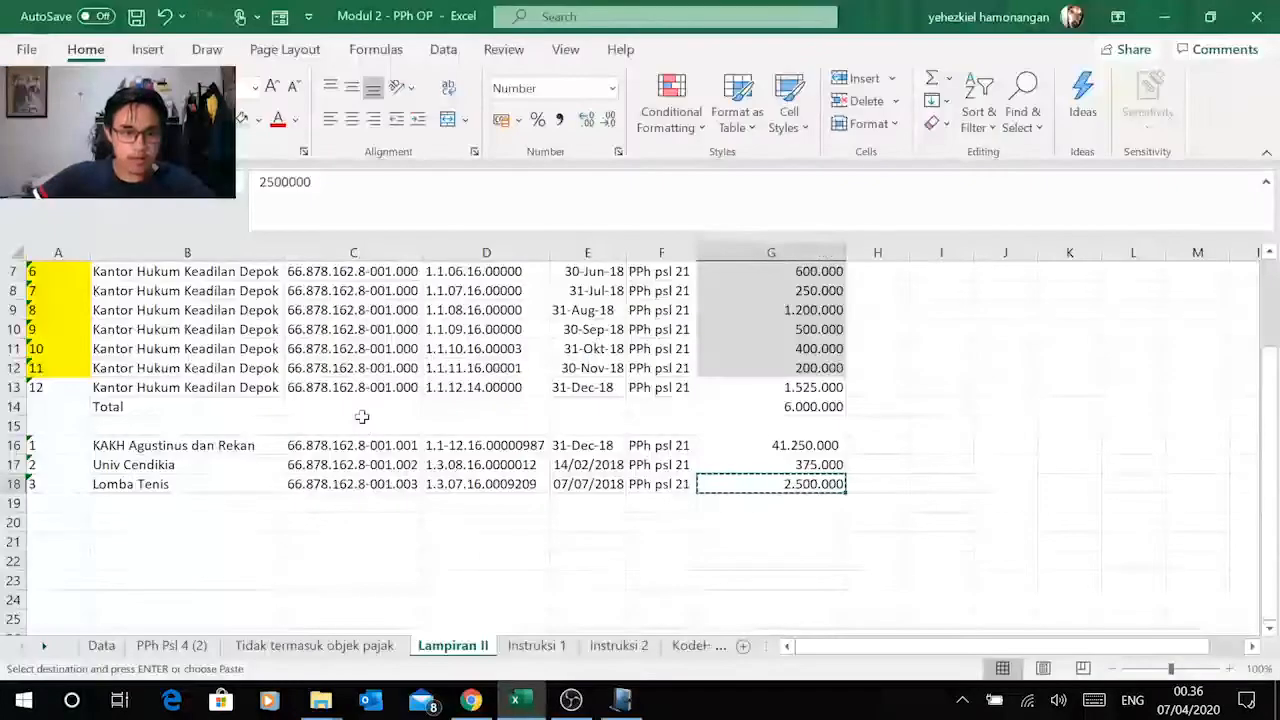
pyautogui.click(150, 388)
pyautogui.click(160, 445)
pyautogui.click(158, 464)
pyautogui.click(155, 484)
pyautogui.hotkey('alt', 'Tab')
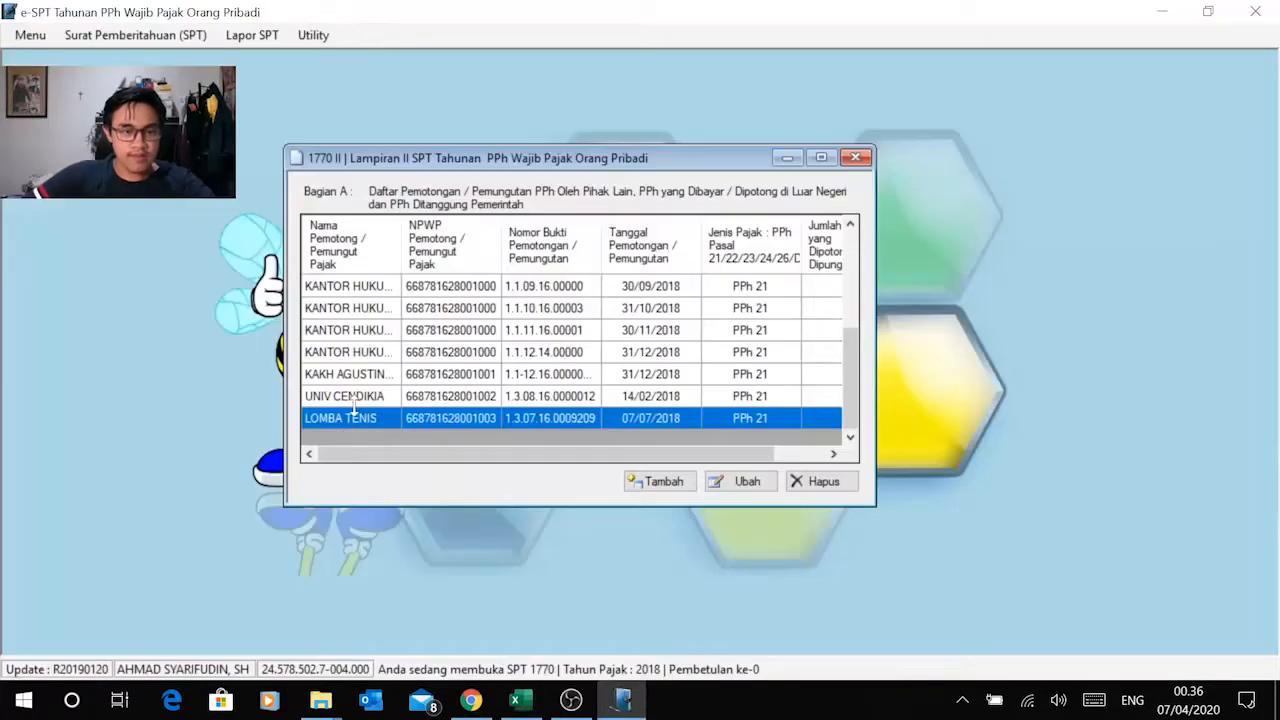
pyautogui.click(347, 354)
pyautogui.click(346, 375)
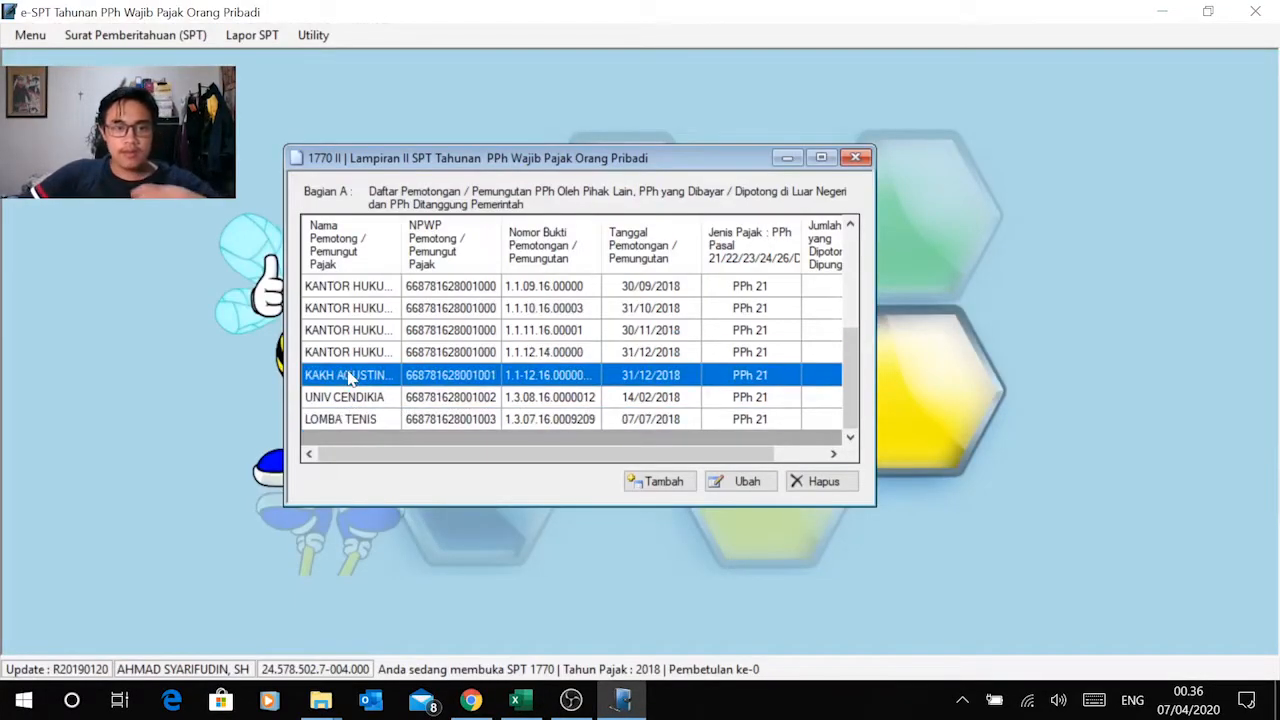
pyautogui.click(360, 400)
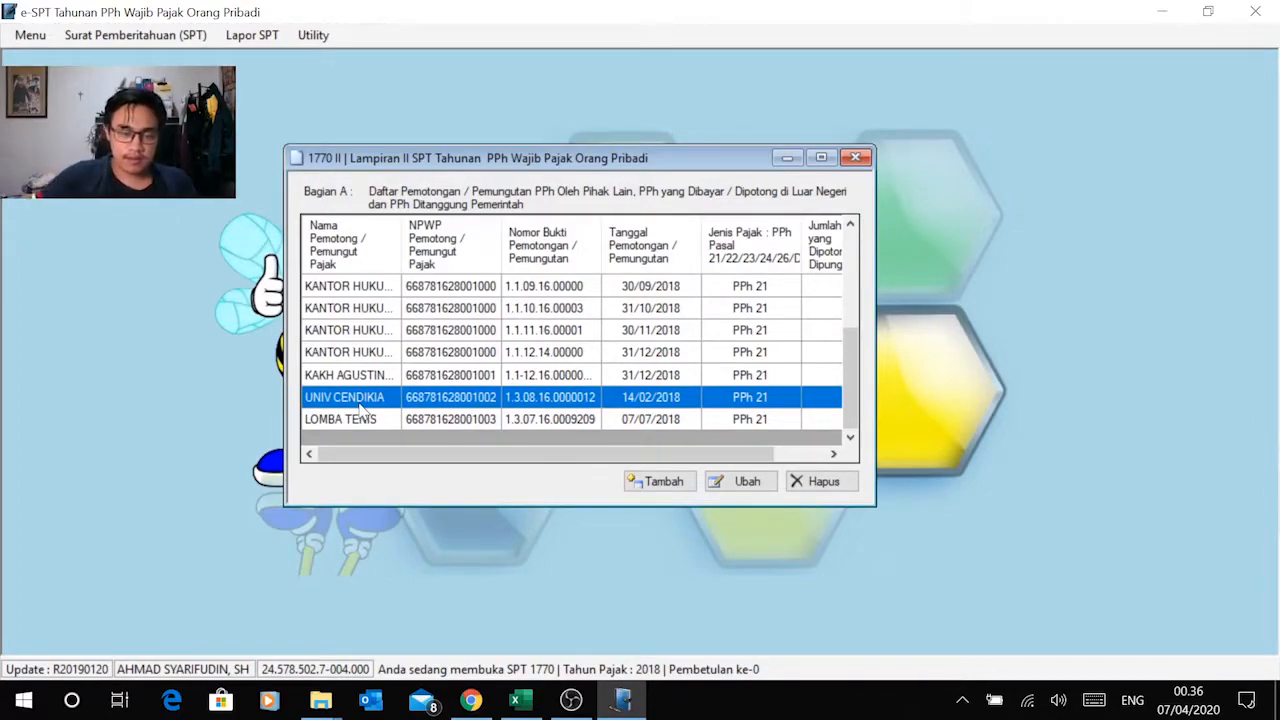
# Step: Compare the withheld amounts in the e-SPT Bagian A list with column G of the Excel Lampiran II sheet
pyautogui.moveTo(474, 455); pyautogui.dragTo(655, 475)
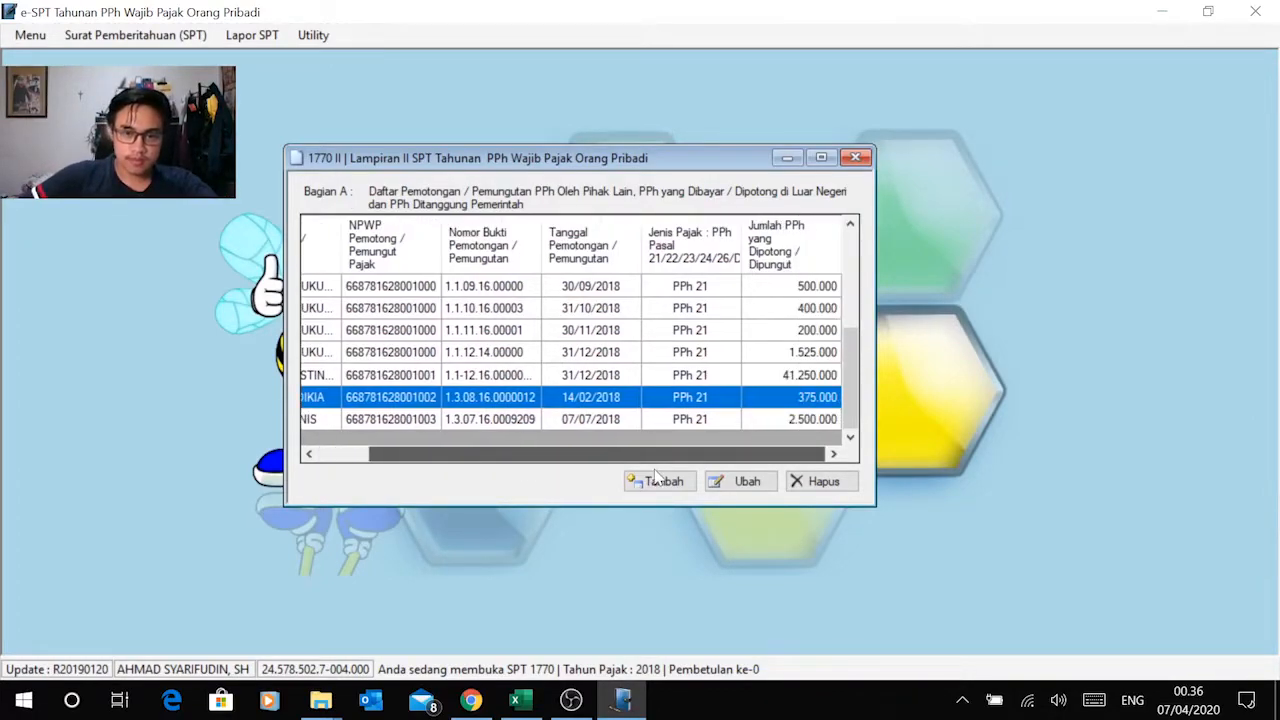
pyautogui.hotkey('alt', 'Tab')
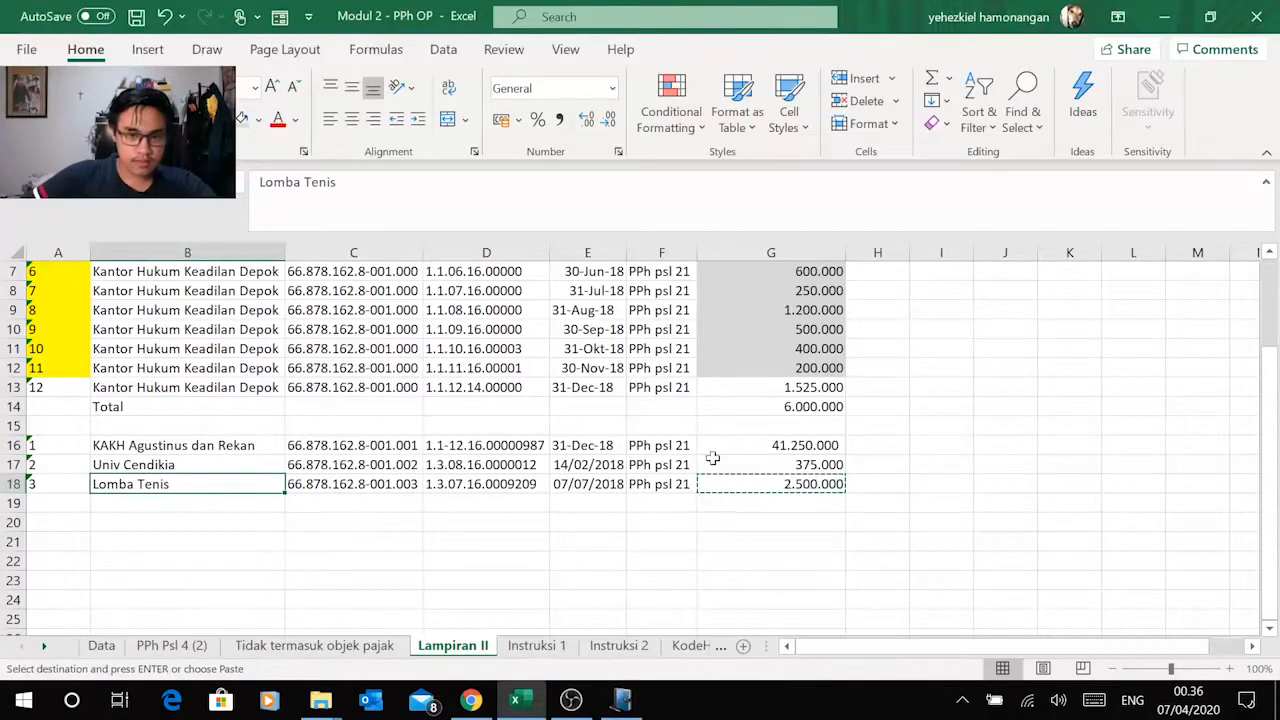
pyautogui.hotkey('alt', 'Tab')
pyautogui.hotkey('alt', 'Tab')
pyautogui.hotkey('alt', 'Tab')
pyautogui.moveTo(846, 398); pyautogui.dragTo(855, 425)
pyautogui.click(660, 424)
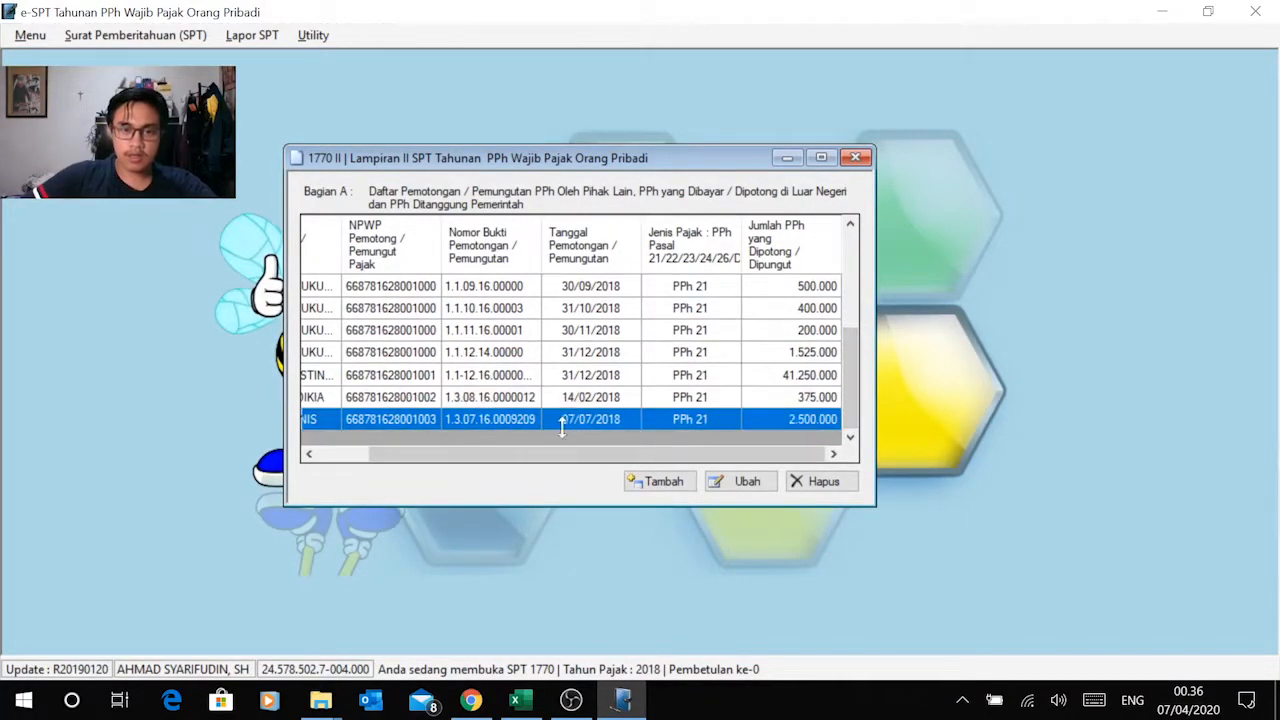
# Step: Close Lampiran II, reopen it to check its saved slips down to the last entries, and close it again
pyautogui.moveTo(444, 455); pyautogui.dragTo(392, 465)
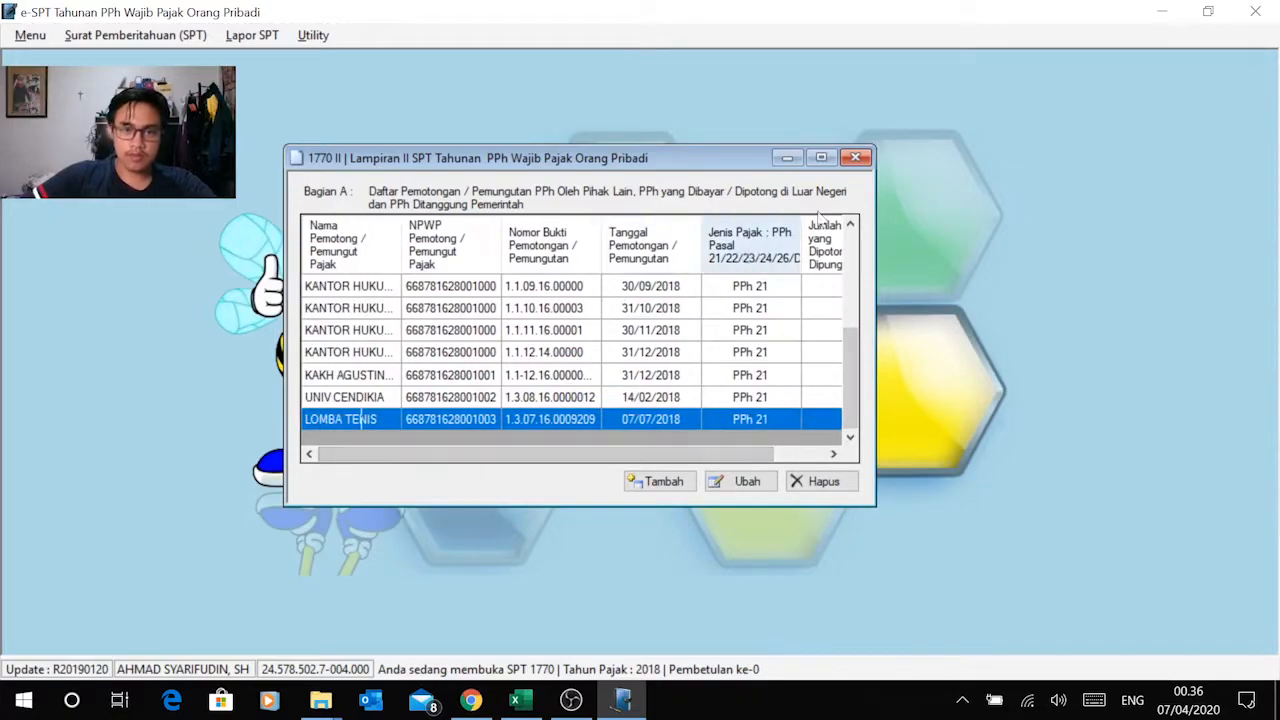
pyautogui.click(855, 158)
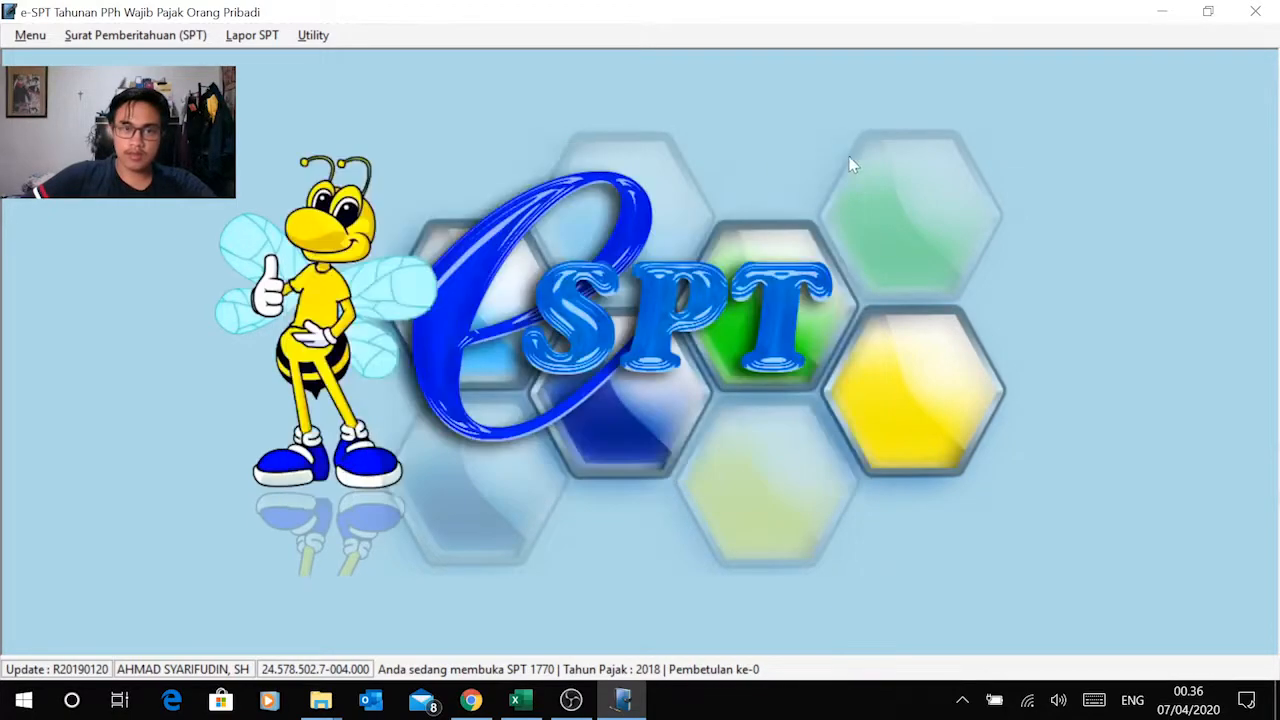
pyautogui.click(97, 35)
pyautogui.moveTo(135, 129)
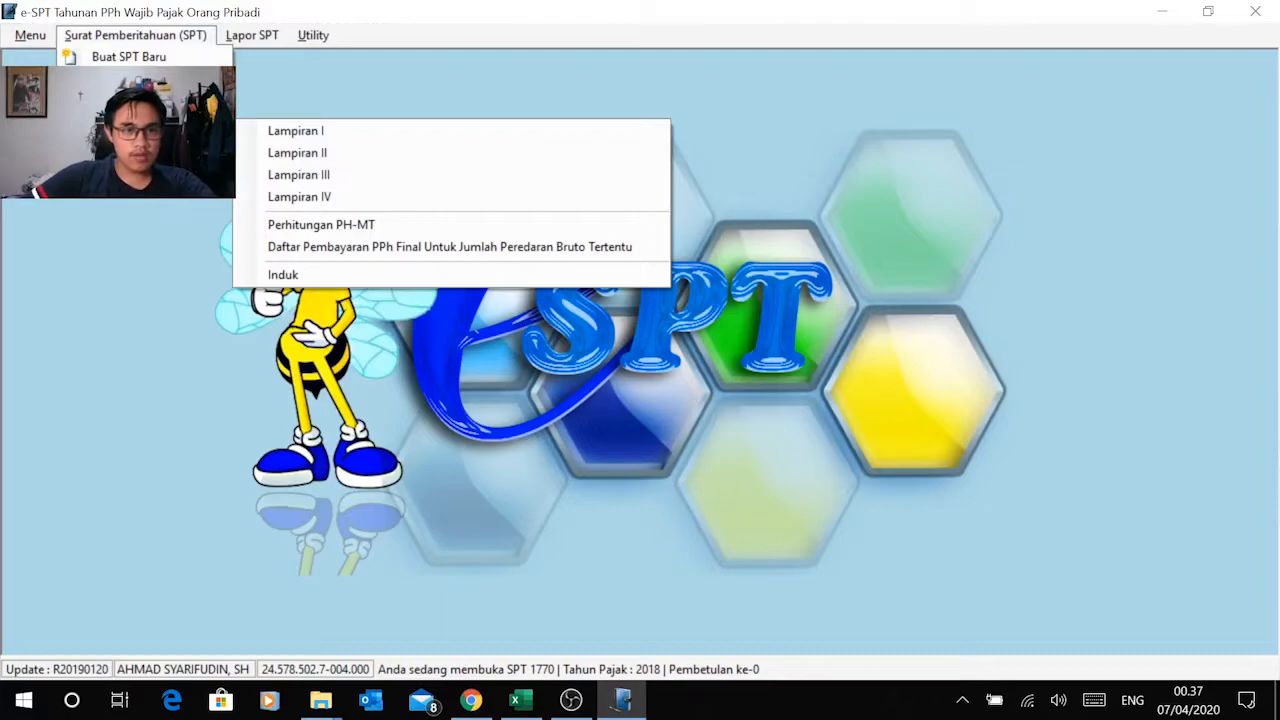
pyautogui.click(322, 158)
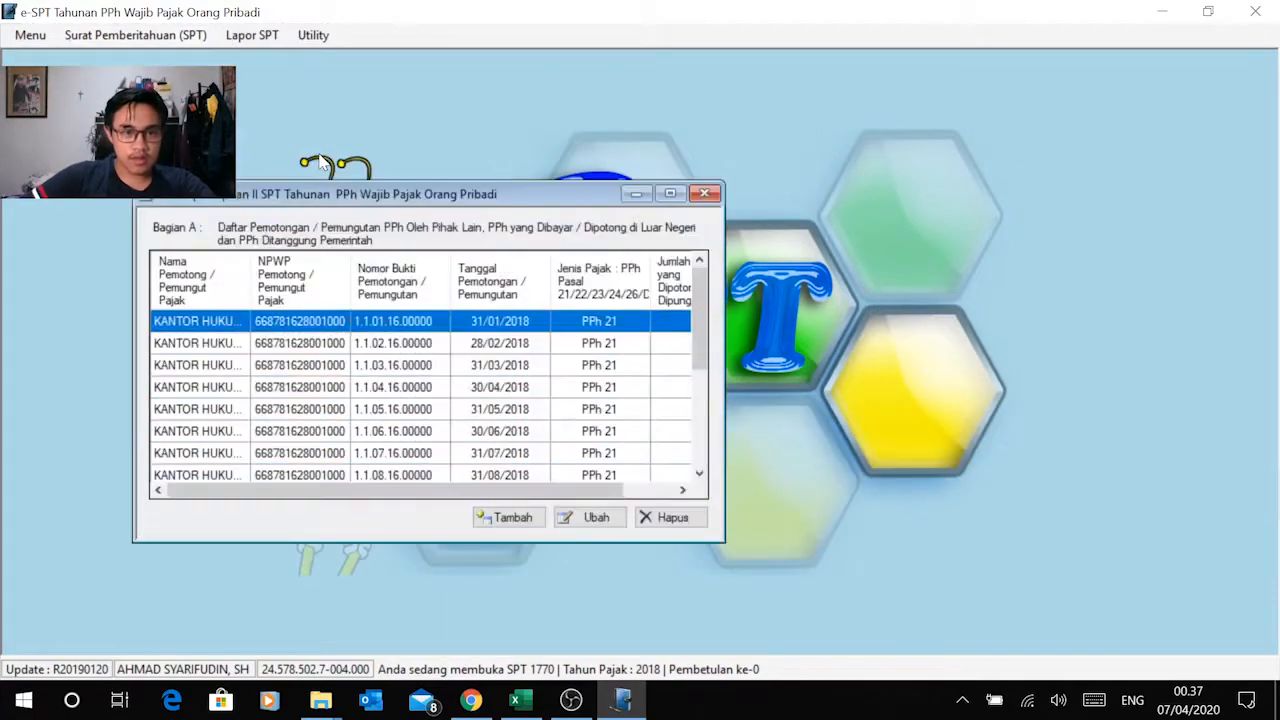
pyautogui.scroll(-3, 458, 349)
pyautogui.scroll(3, 458, 349)
pyautogui.scroll(-3, 470, 350)
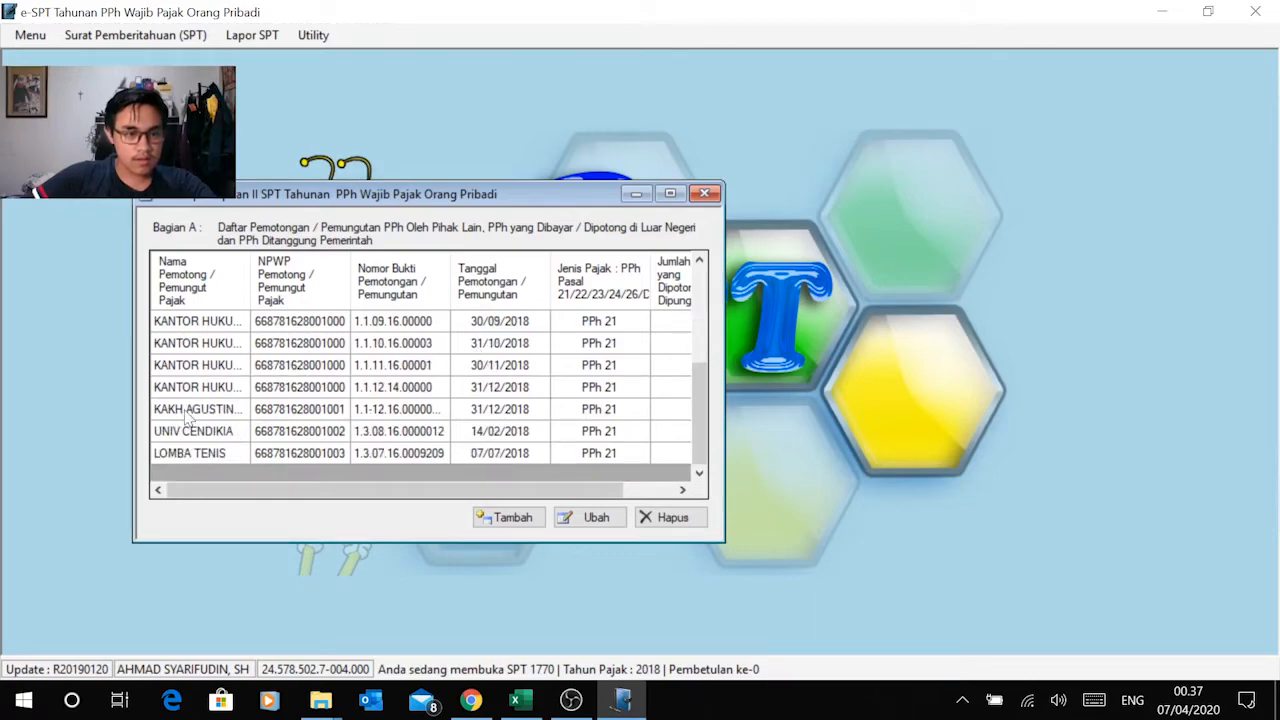
pyautogui.click(705, 193)
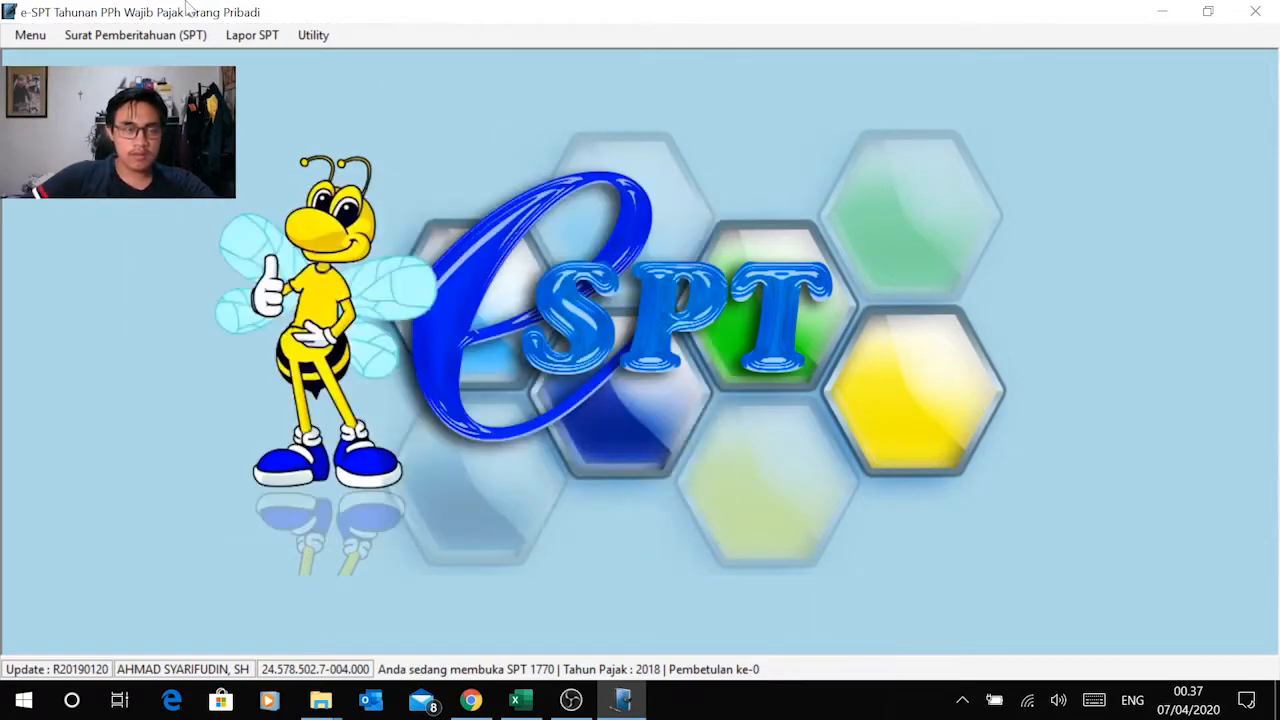
# Step: Open Lampiran I of the SPT, look through Bagian C and Bagian D, and return to Bagian B
pyautogui.click(135, 35)
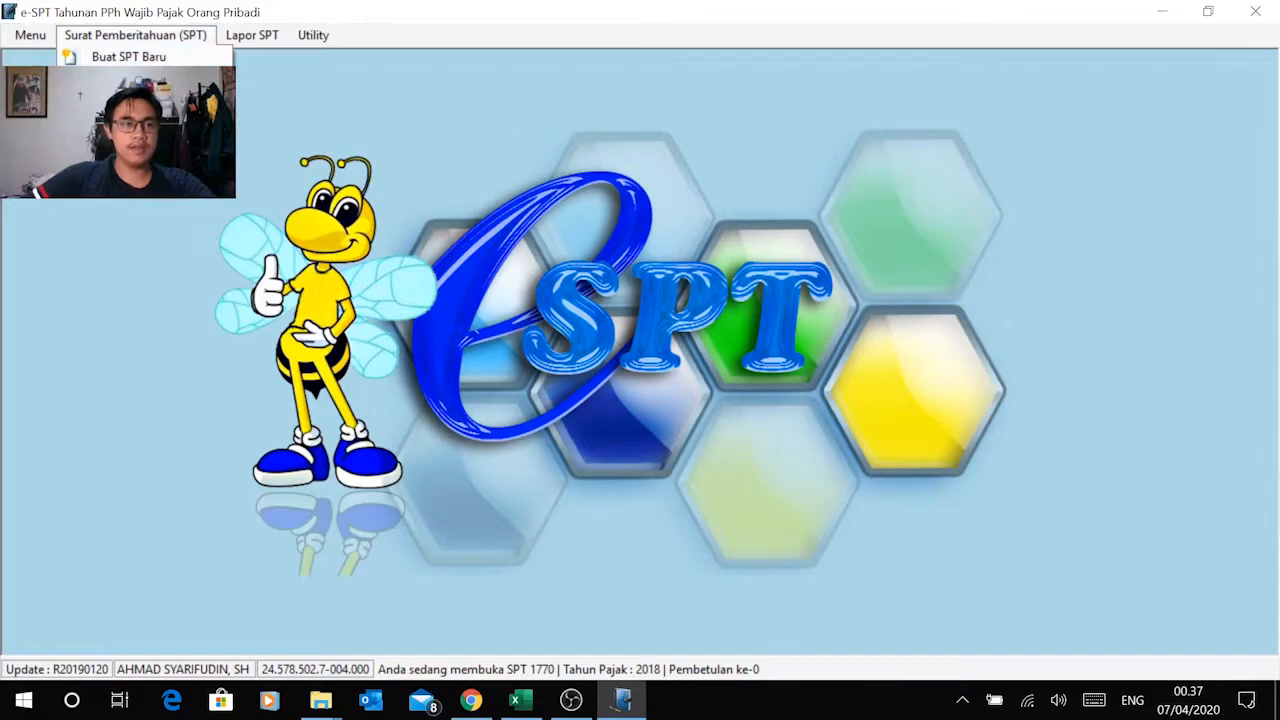
pyautogui.moveTo(150, 57)
pyautogui.click(267, 135)
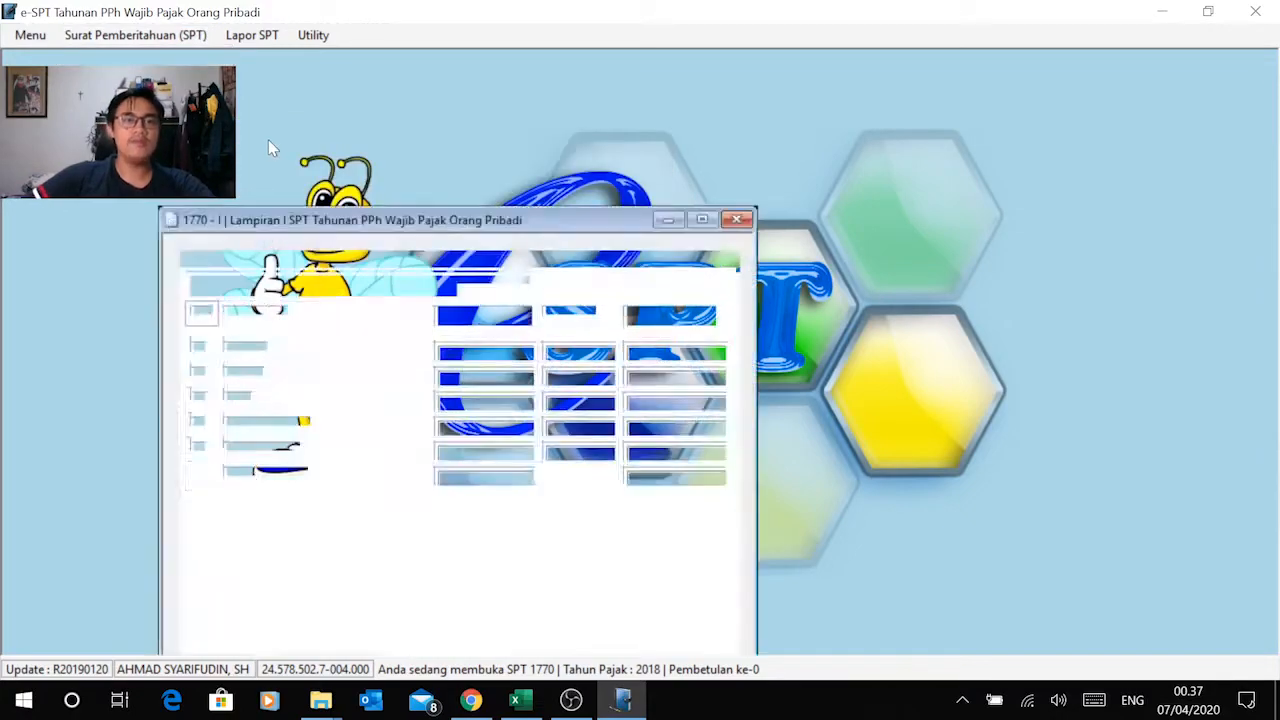
pyautogui.moveTo(392, 228); pyautogui.dragTo(427, 124)
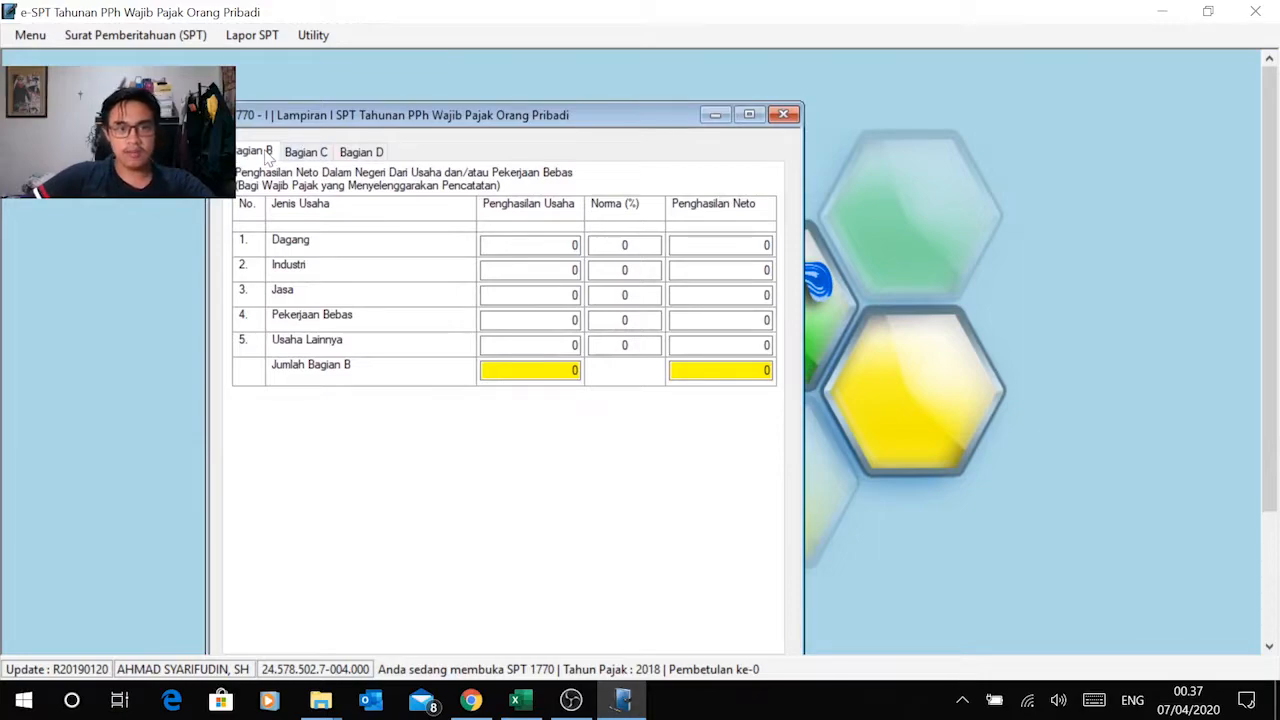
pyautogui.click(306, 152)
pyautogui.click(360, 151)
pyautogui.click(243, 157)
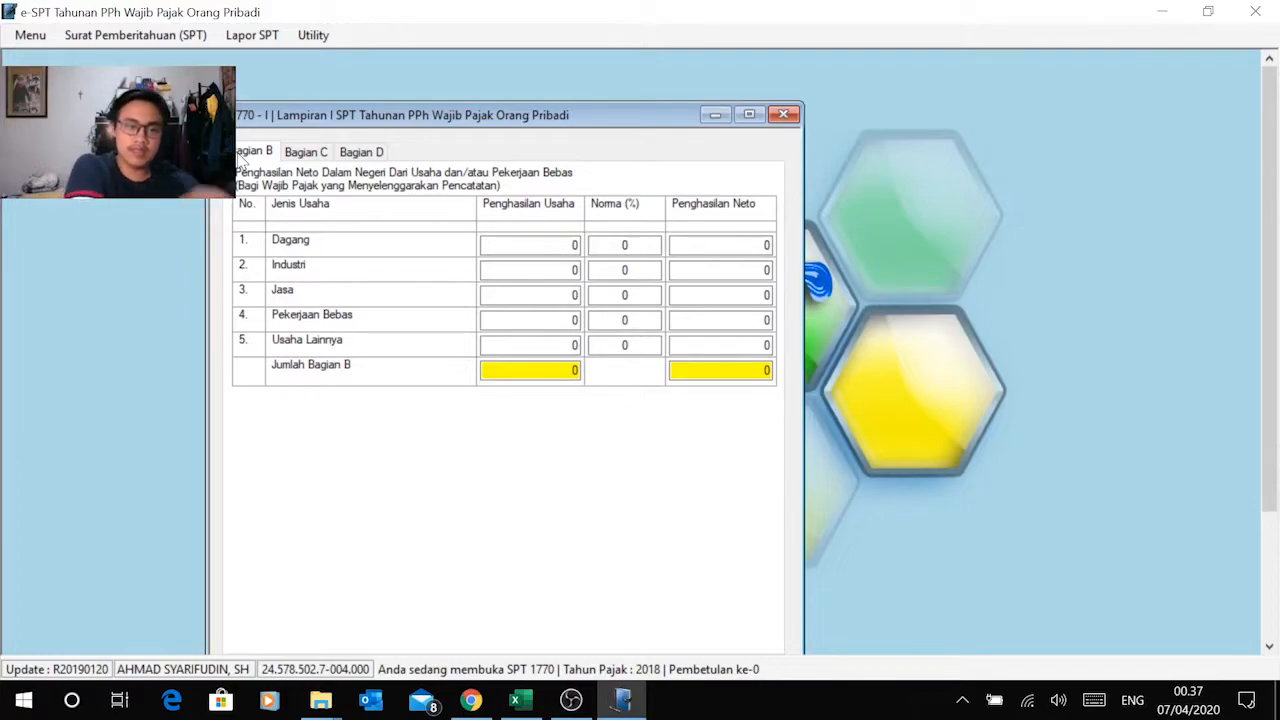
# Step: Switch to the Modul 2 workbook in Excel and open the income calculation on the Instruksi 1 sheet
pyautogui.hotkey('alt', 'Tab')
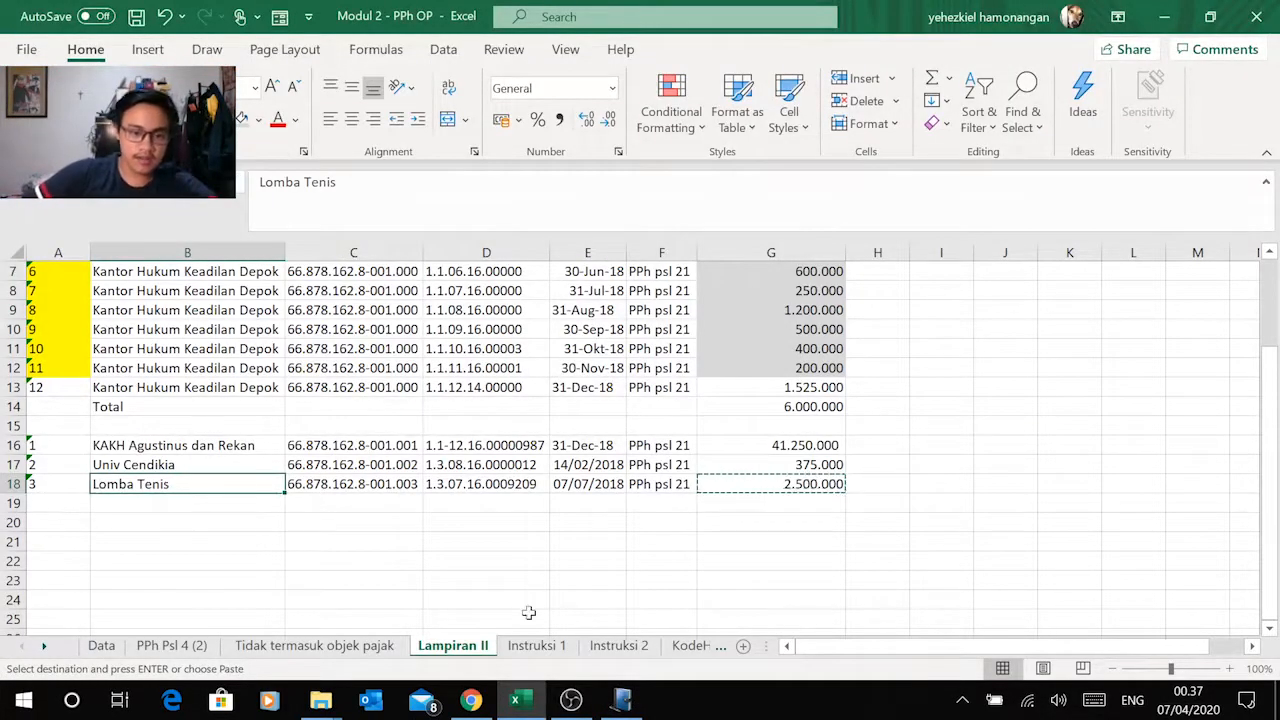
pyautogui.click(536, 645)
pyautogui.scroll(3, 295, 448)
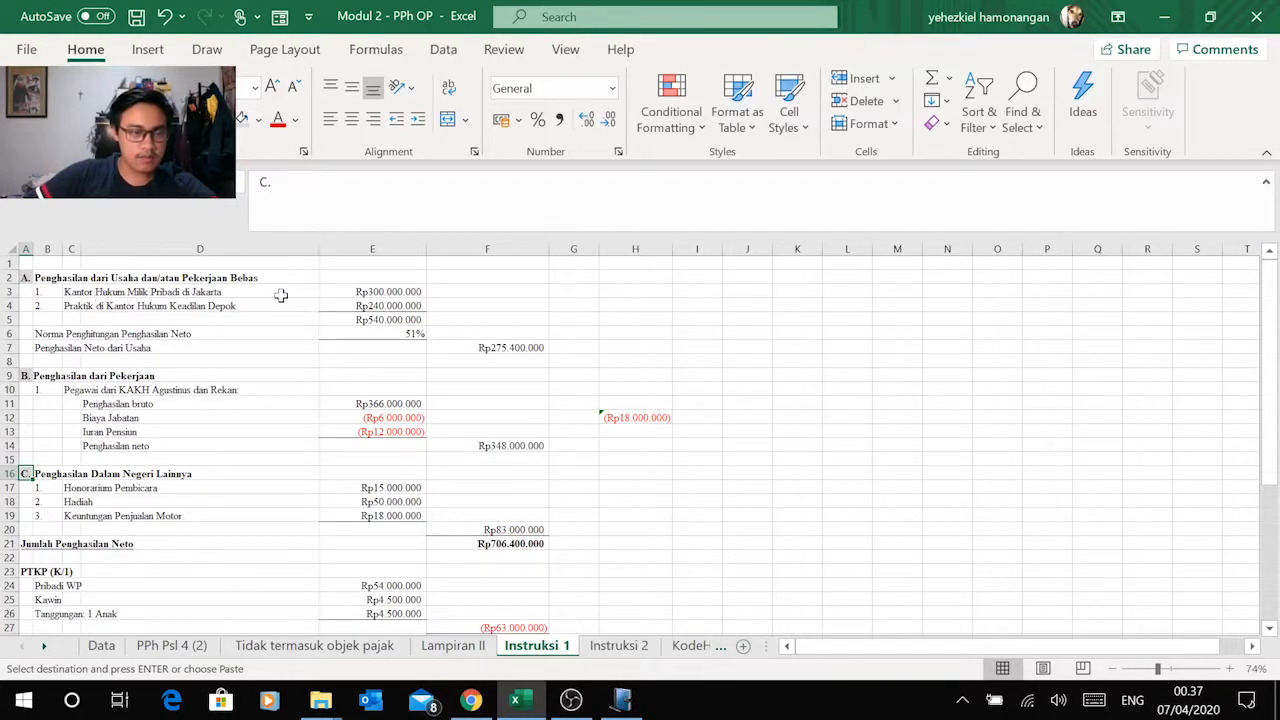
pyautogui.click(389, 288)
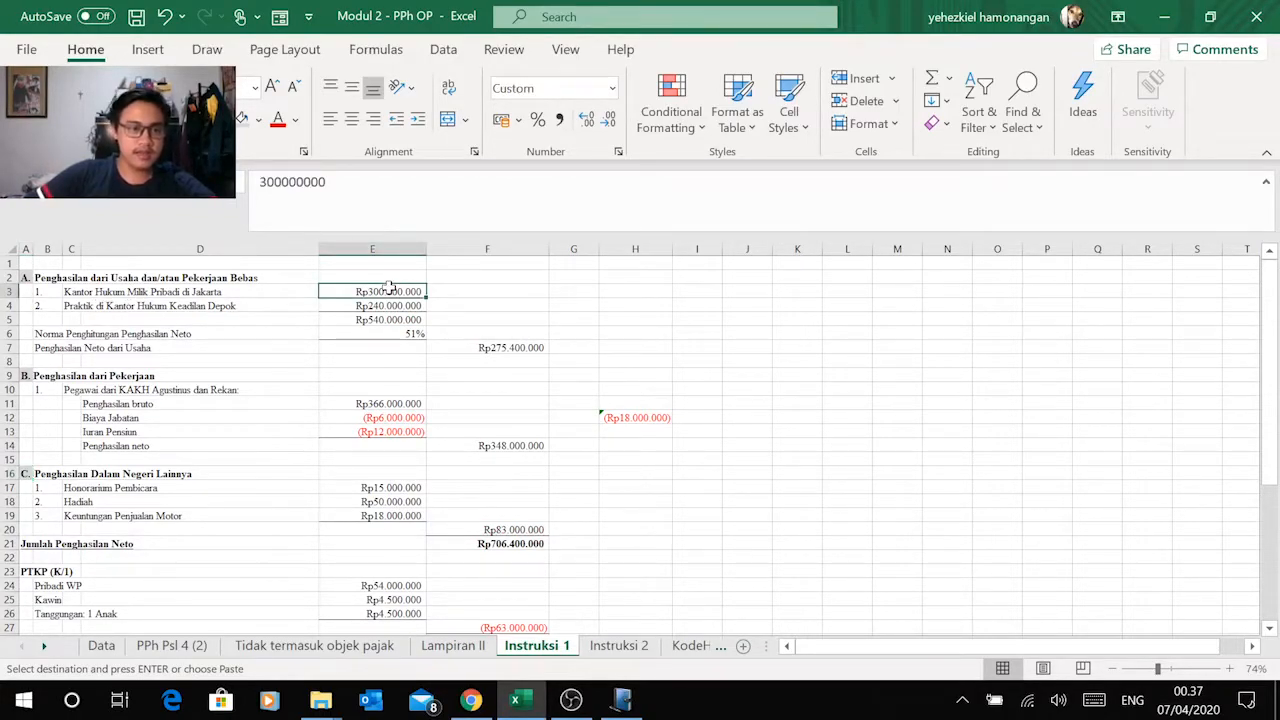
pyautogui.hotkey('ctrl', 'c')
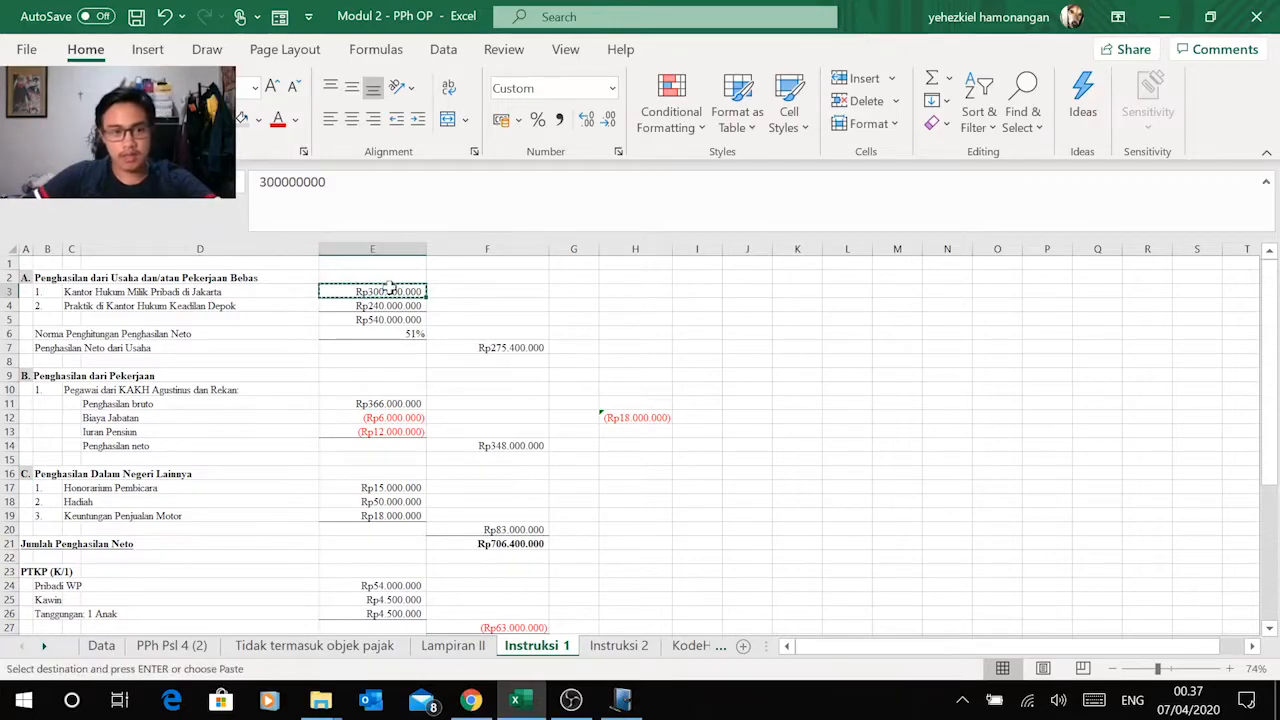
pyautogui.press('Escape')
# Step: Copy the total independent income in Excel cell E5 and go to the Penghasilan Usaha column in e-SPT's Bagian B
pyautogui.click(395, 319)
pyautogui.hotkey('ctrl', 'c')
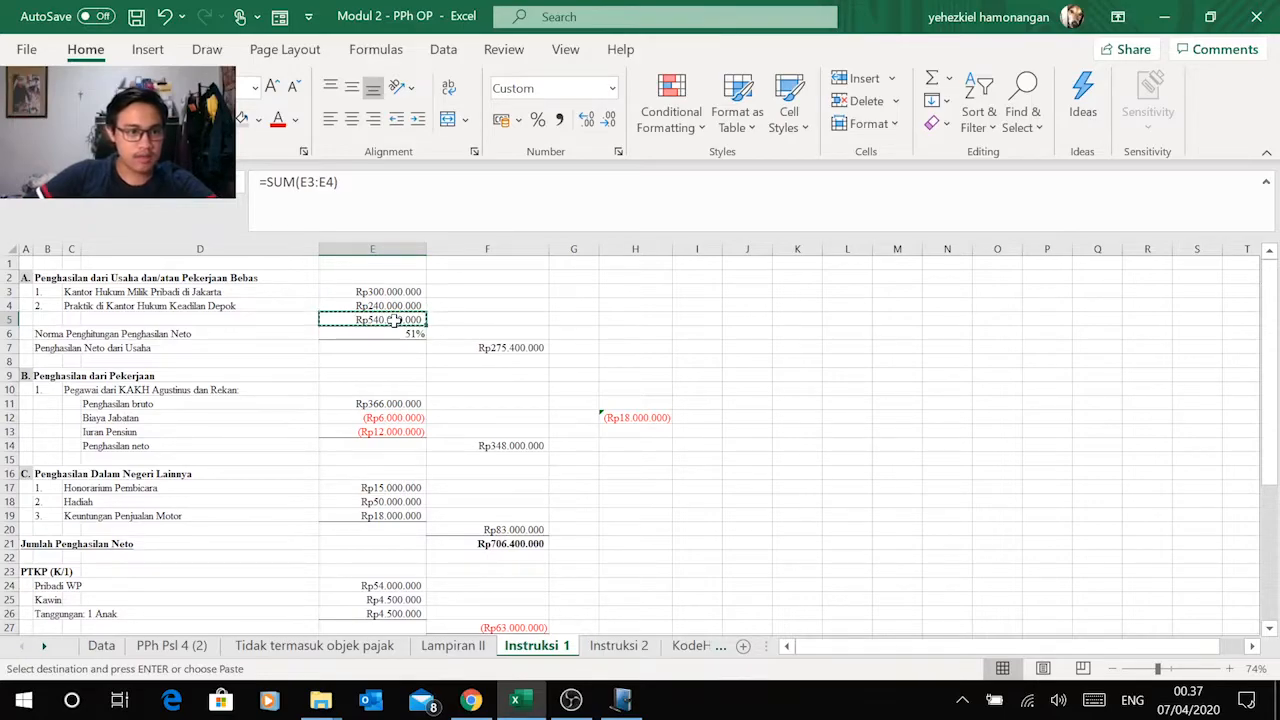
pyautogui.hotkey('alt', 'Tab')
pyautogui.click(512, 290)
pyautogui.click(487, 318)
# Step: Compare section A of the Excel calculation with the Jasa and Pekerjaan Bebas rows of Bagian B in e-SPT
pyautogui.hotkey('alt', 'Tab')
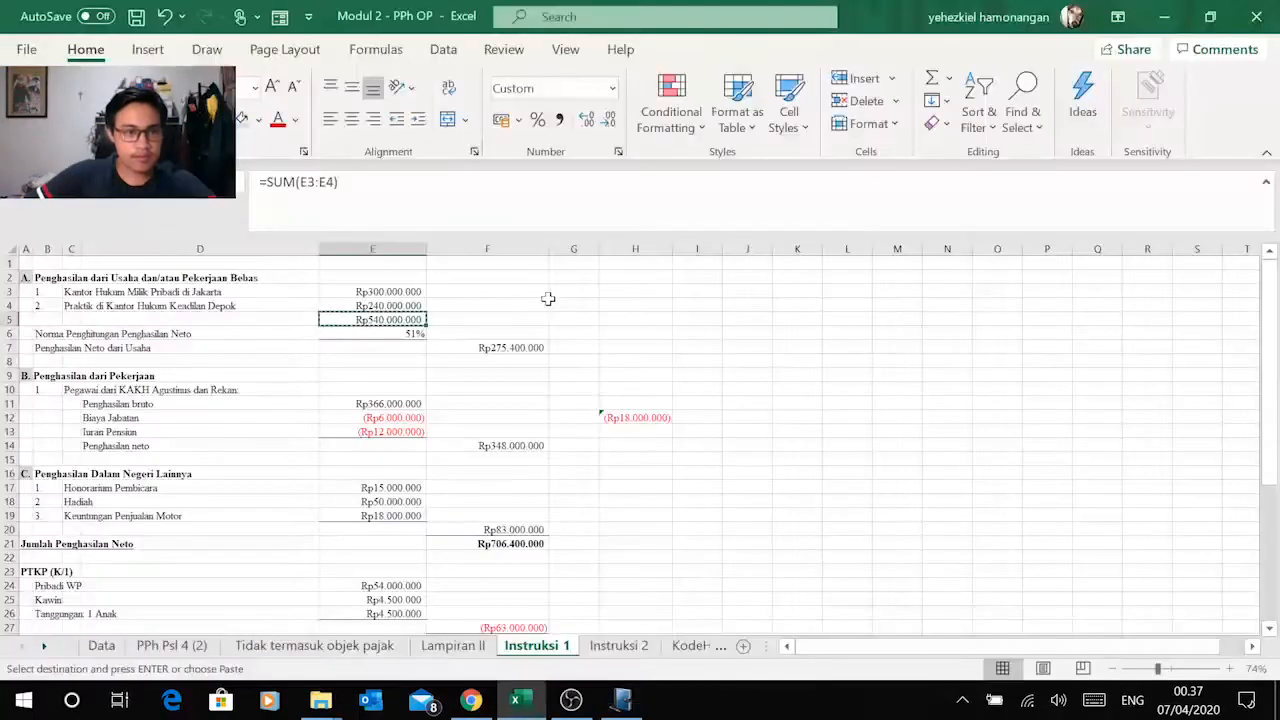
pyautogui.hotkey('alt', 'Tab')
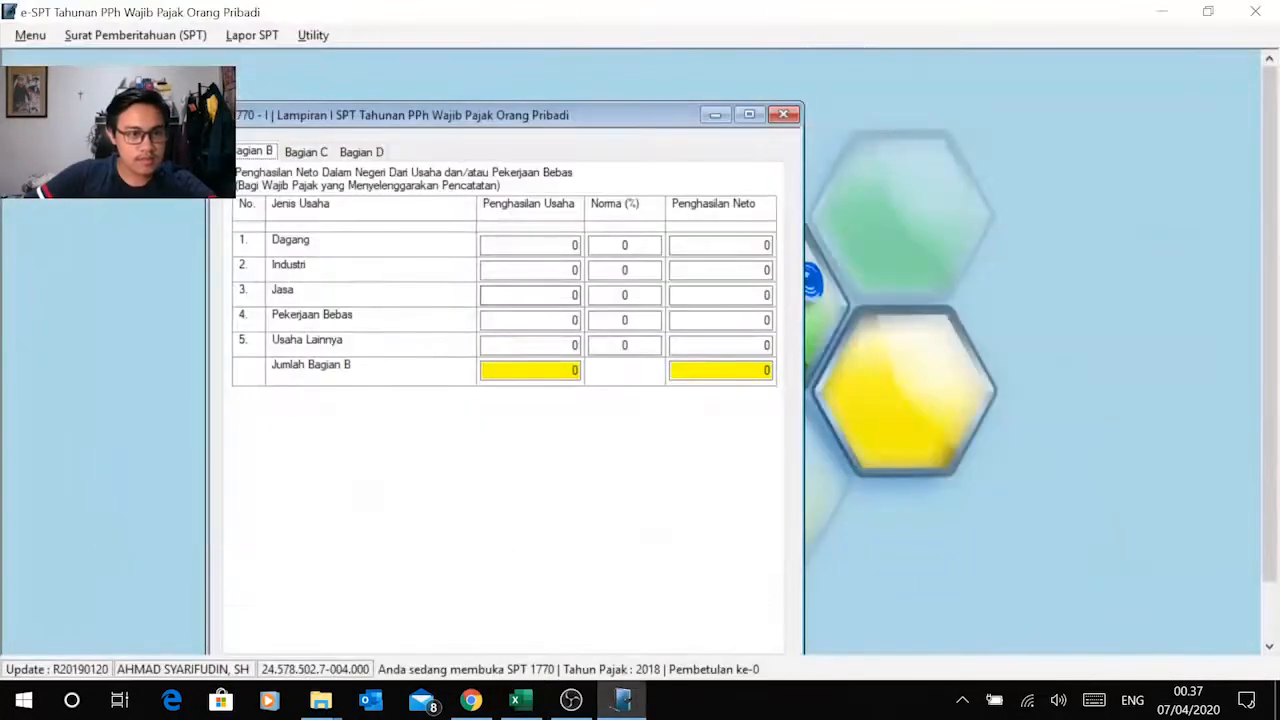
pyautogui.hotkey('alt', 'Tab')
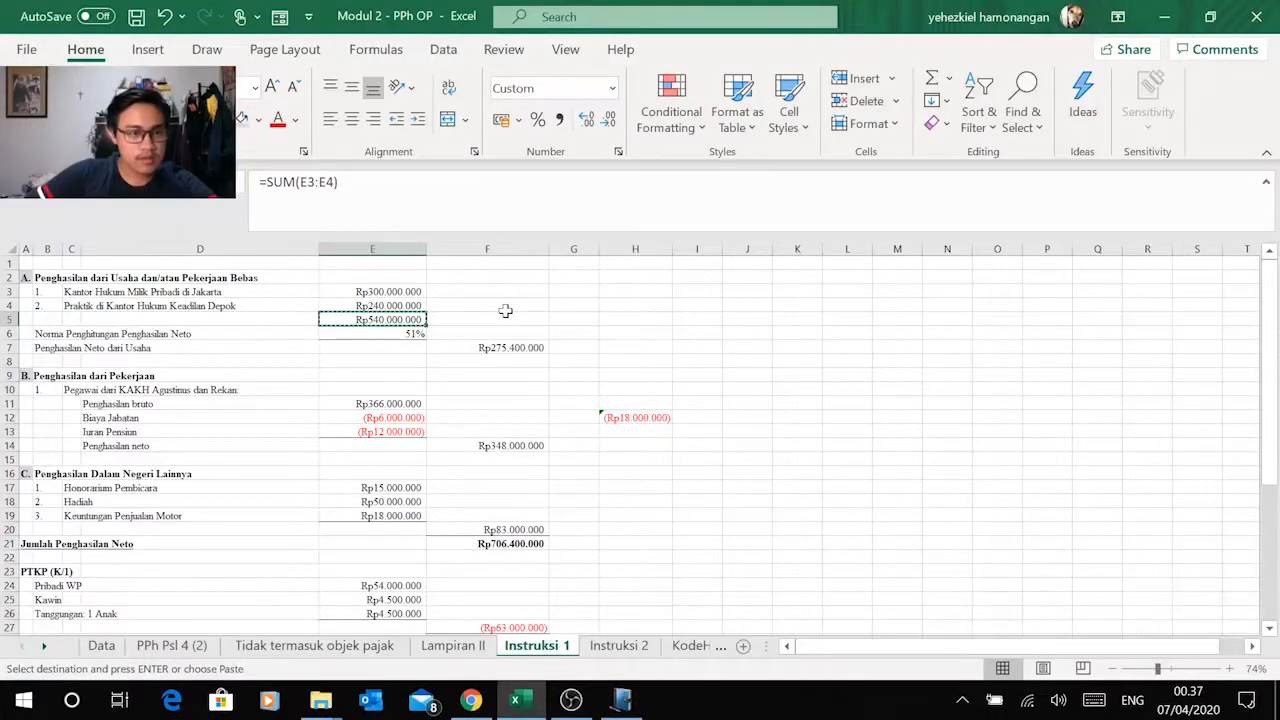
pyautogui.hotkey('alt', 'Tab')
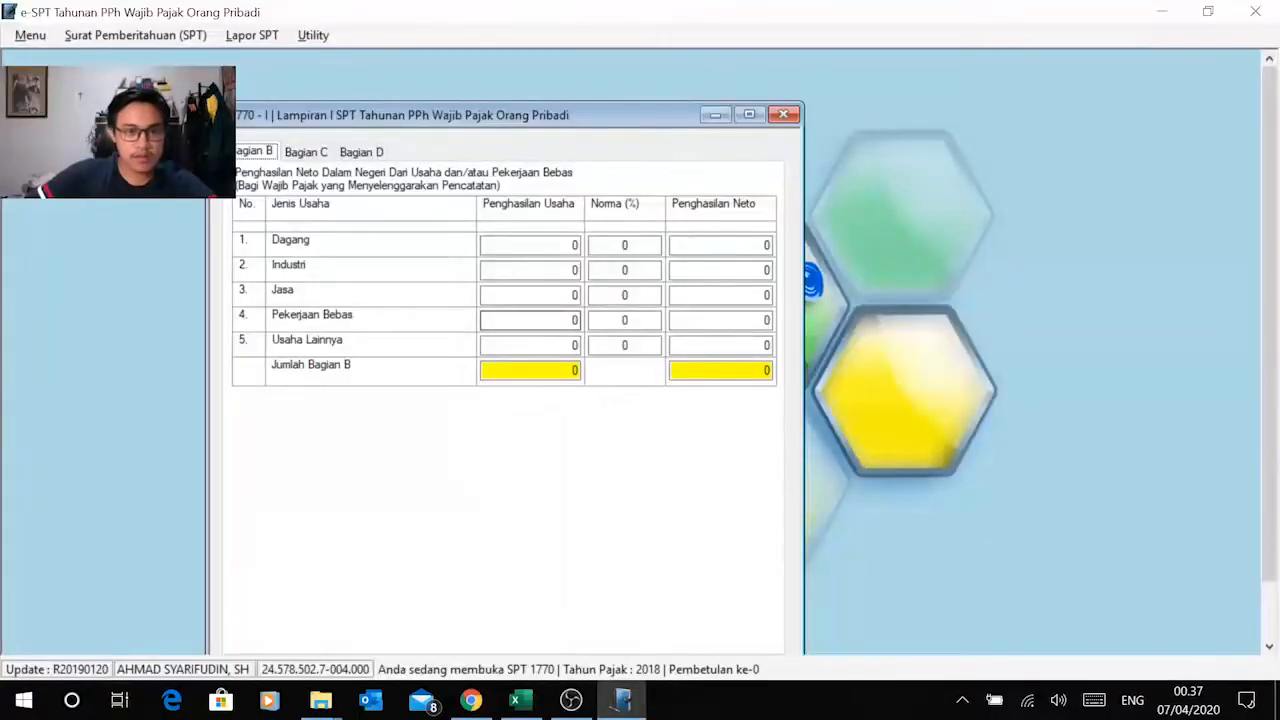
pyautogui.click(530, 320)
pyautogui.hotkey('alt', 'Tab')
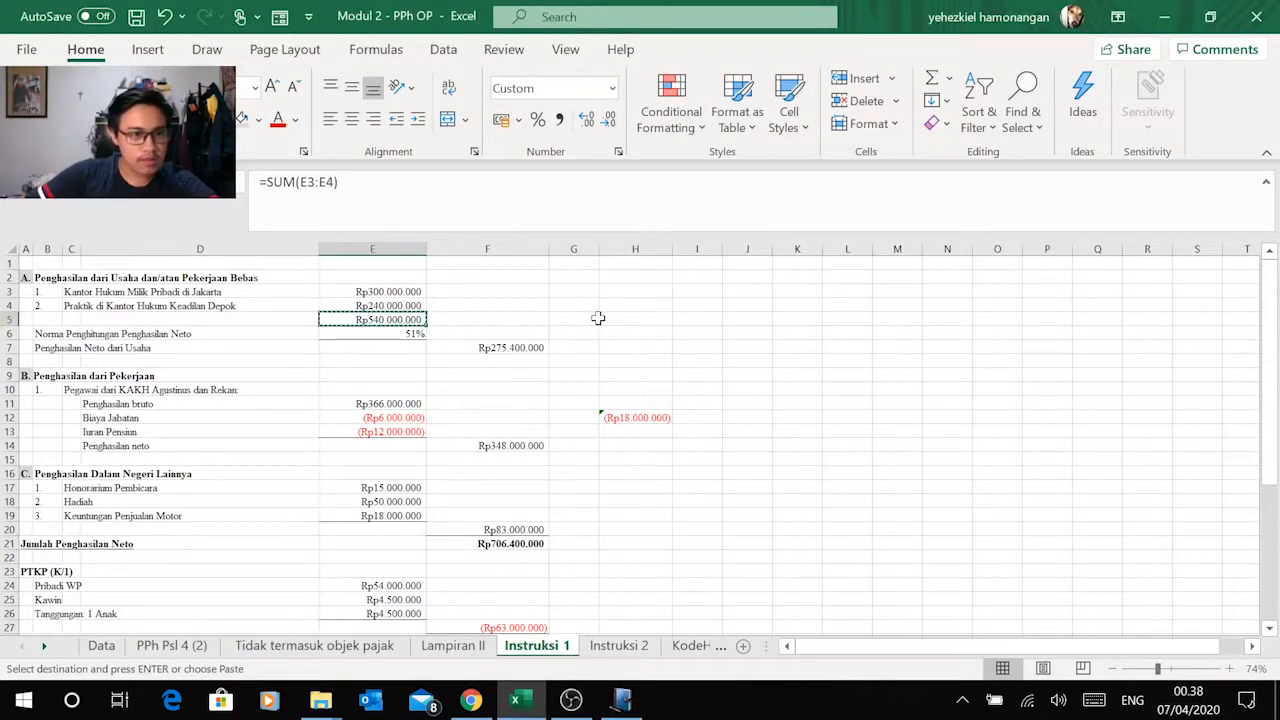
pyautogui.hotkey('alt', 'Tab')
pyautogui.click(560, 295)
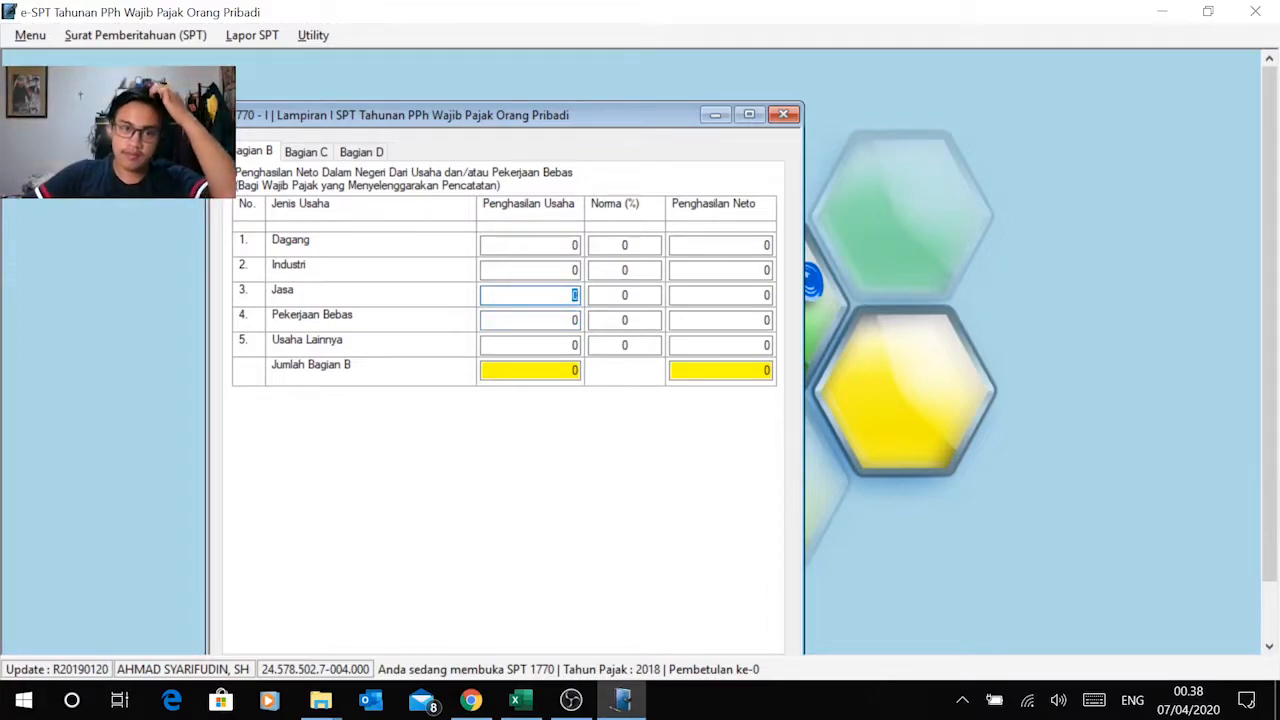
pyautogui.click(562, 322)
# Step: Paste the copied amount 540.000.000 as the Penghasilan Usaha of the Jasa row
pyautogui.click(570, 297)
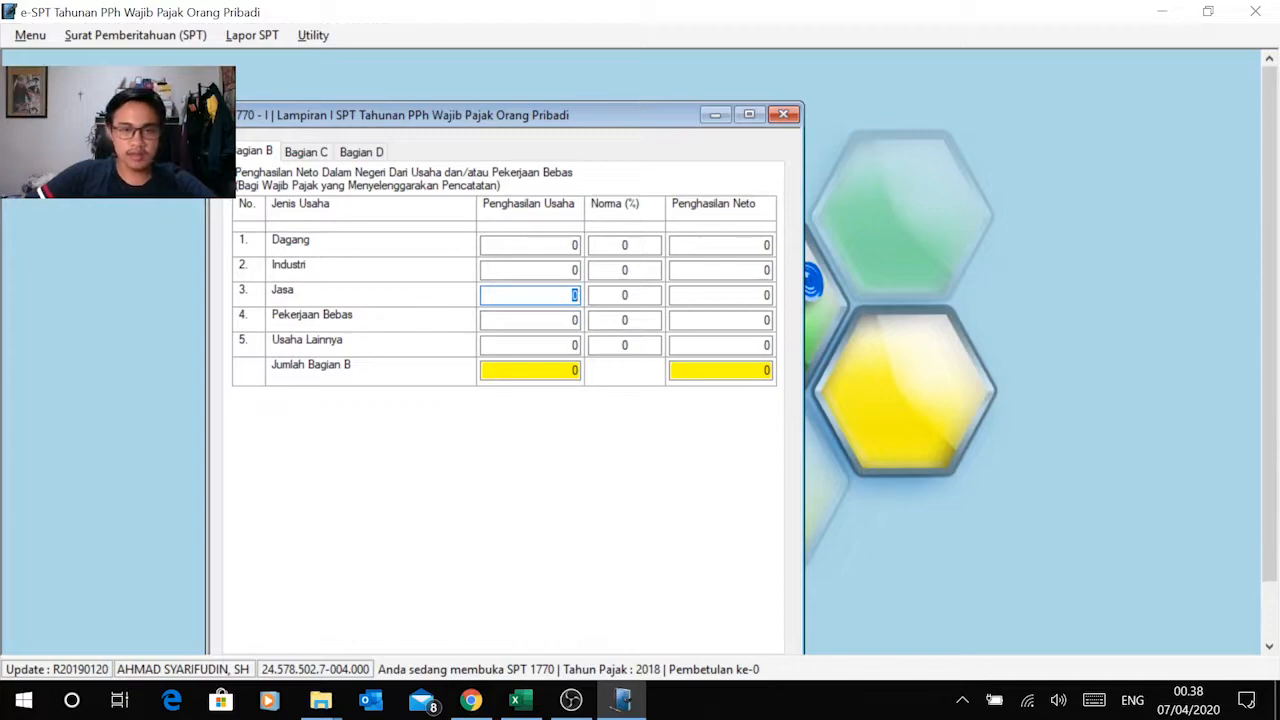
pyautogui.rightClick(566, 298)
pyautogui.click(463, 391)
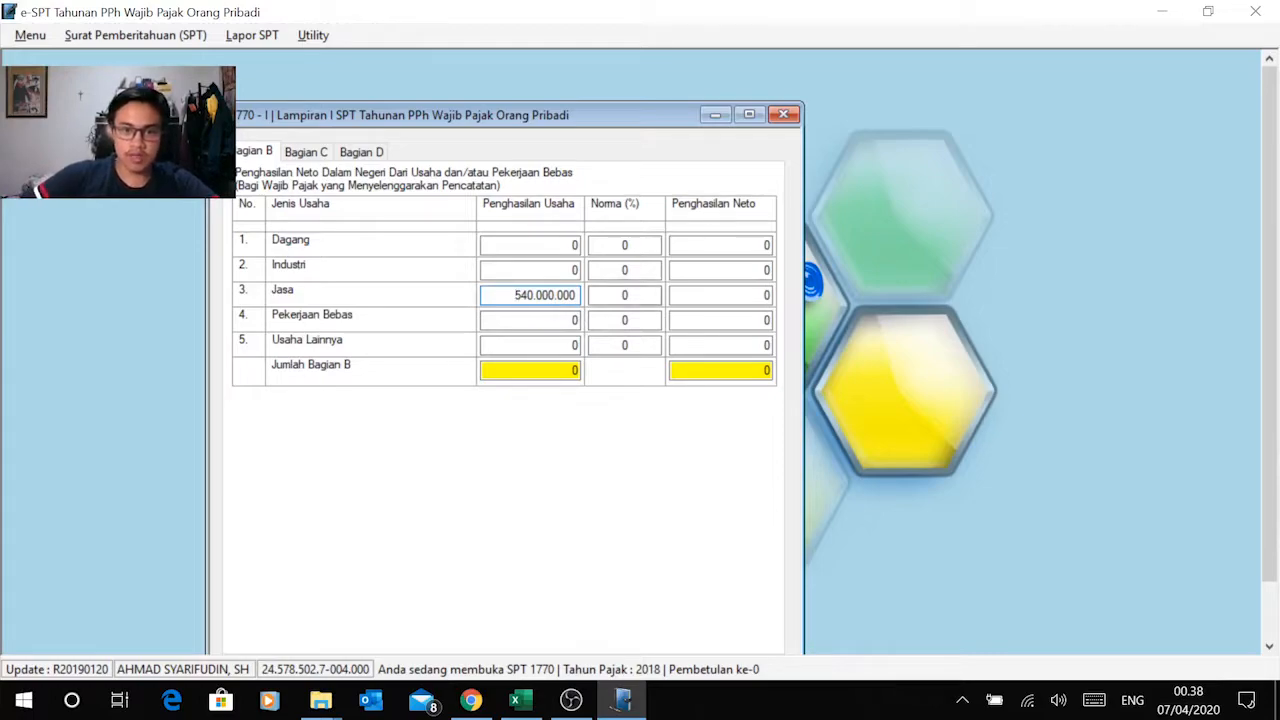
# Step: Look up the net income norm for legal services in Jakarta in item 10 of the Modul 2 PDF in Chrome
pyautogui.click(628, 296)
pyautogui.hotkey('alt', 'Tab')
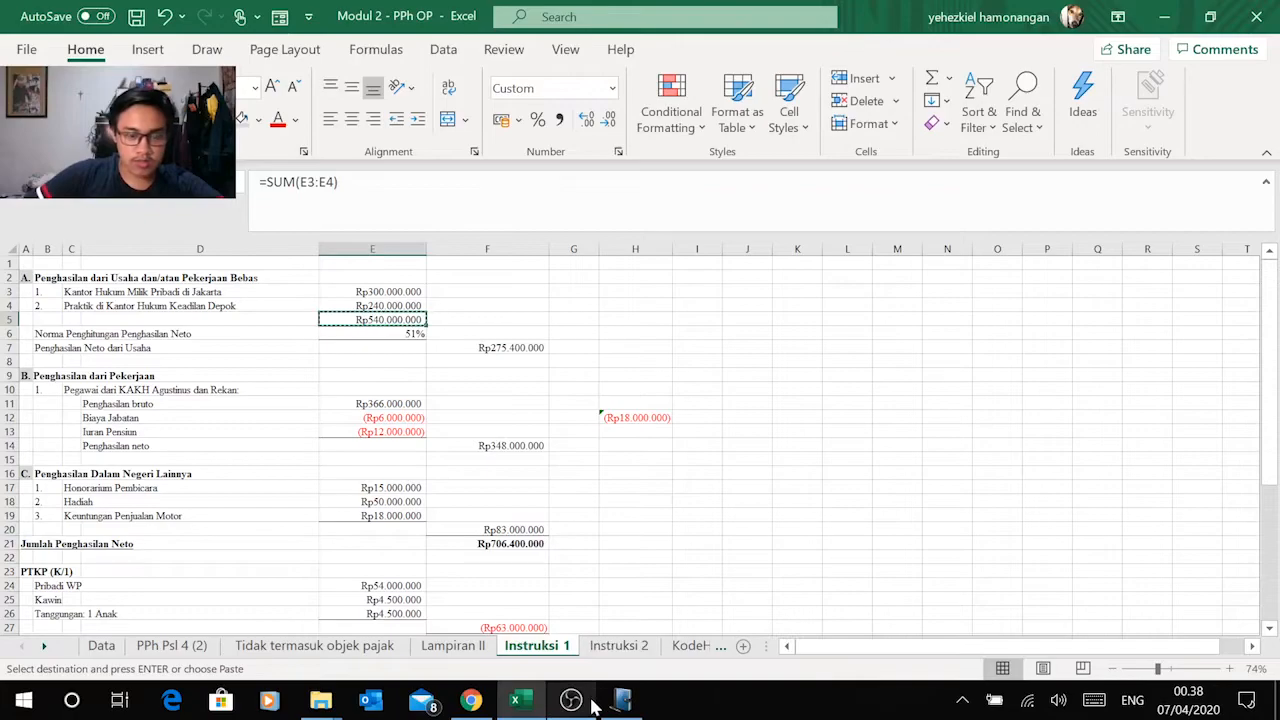
pyautogui.click(480, 706)
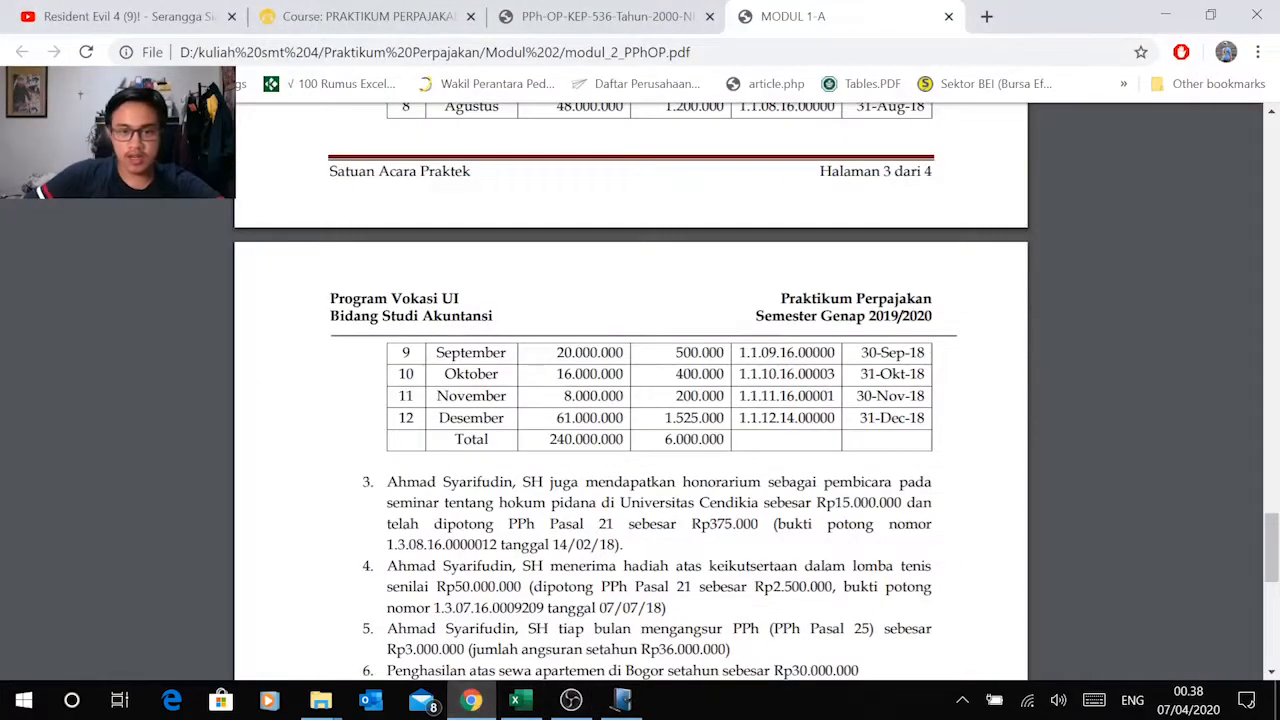
pyautogui.scroll(-4, 631, 392)
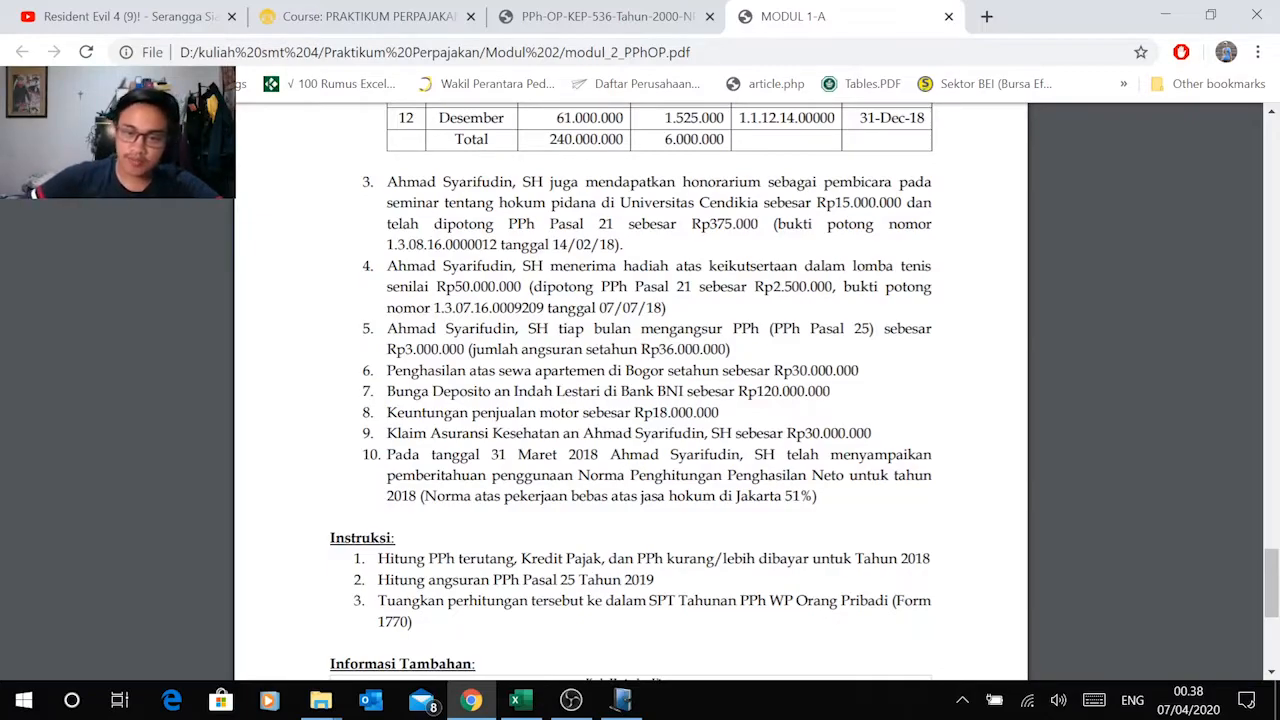
pyautogui.moveTo(817, 496); pyautogui.dragTo(784, 494)
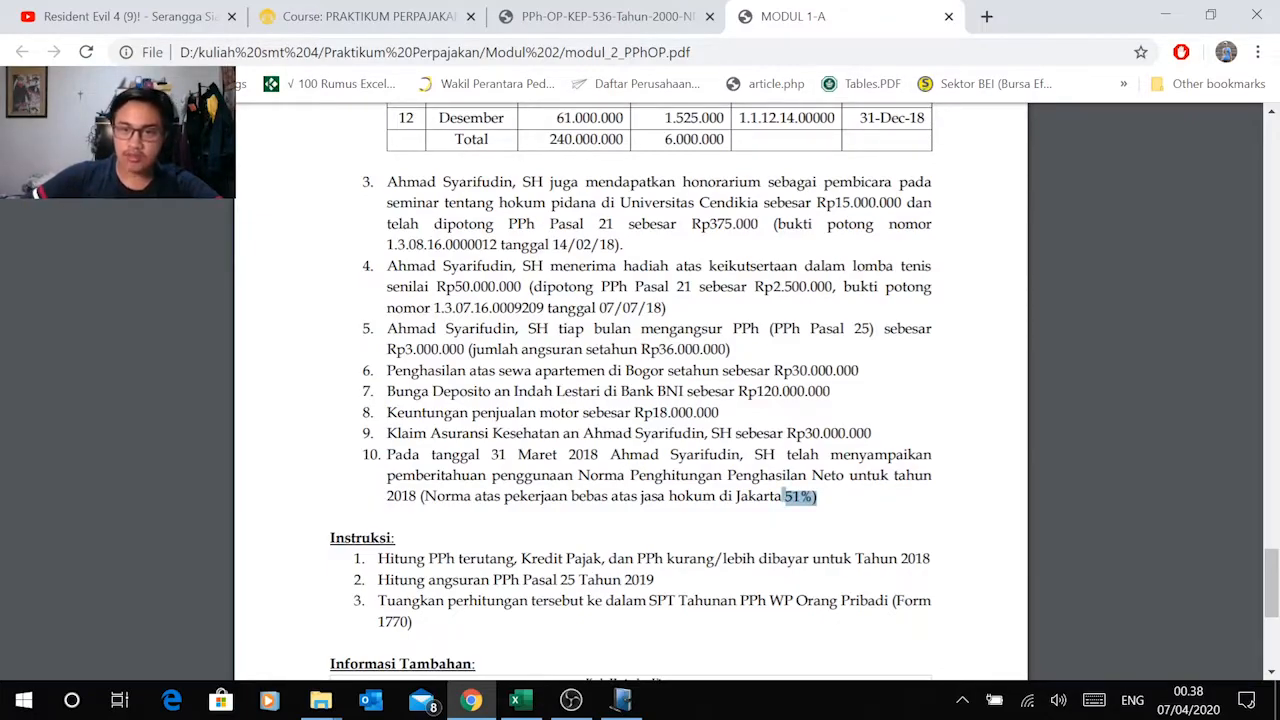
# Step: Return to e-SPT and set the Norma (%) of the Jasa row to 51
pyautogui.hotkey('alt', 'Tab')
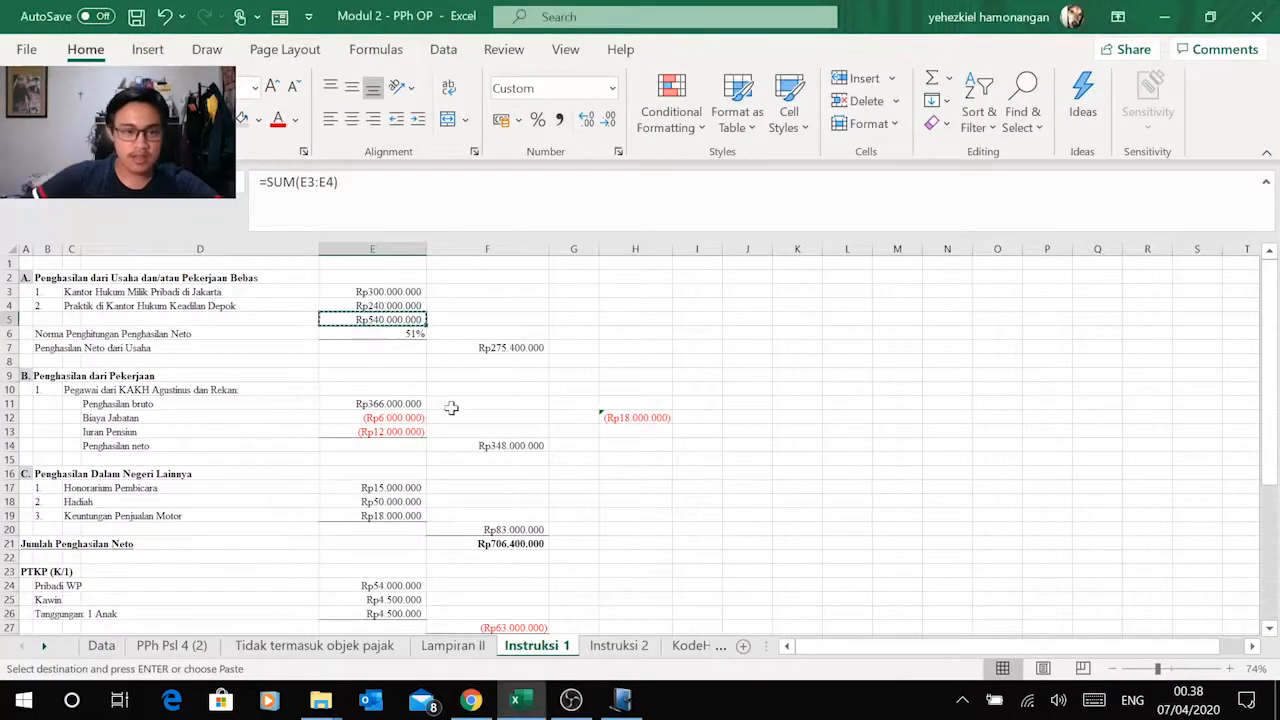
pyautogui.click(622, 700)
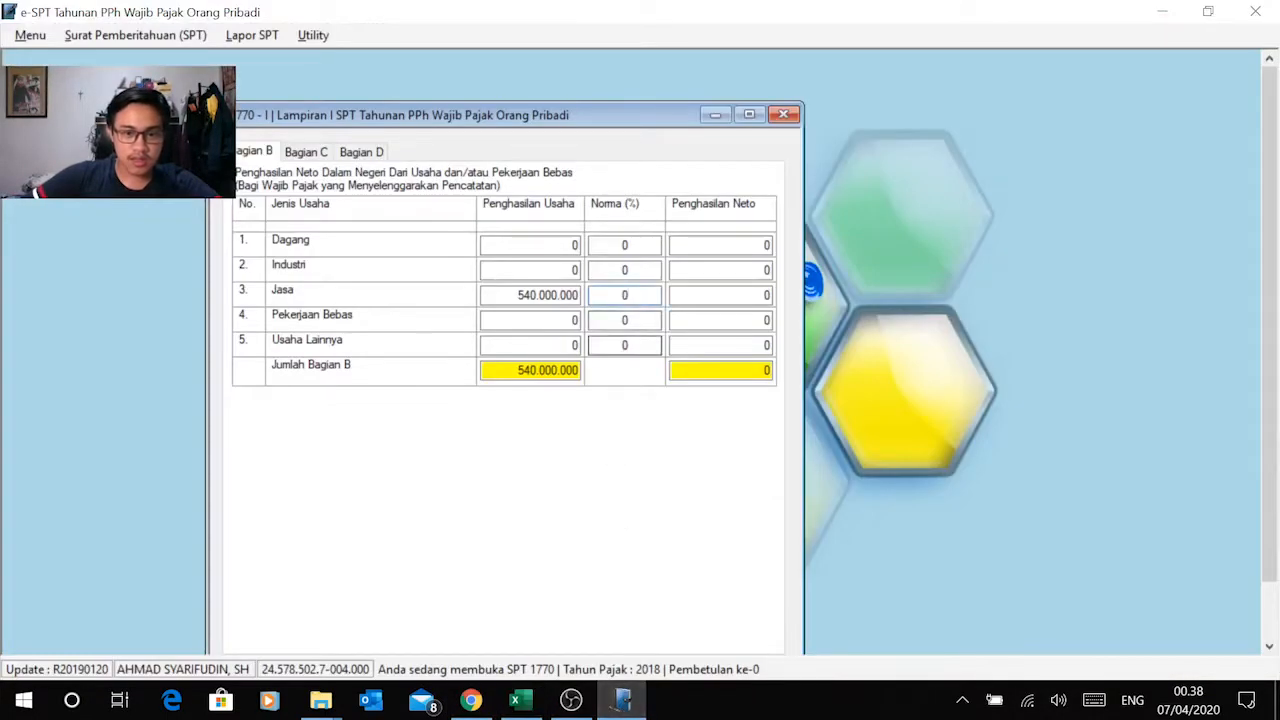
pyautogui.click(627, 295)
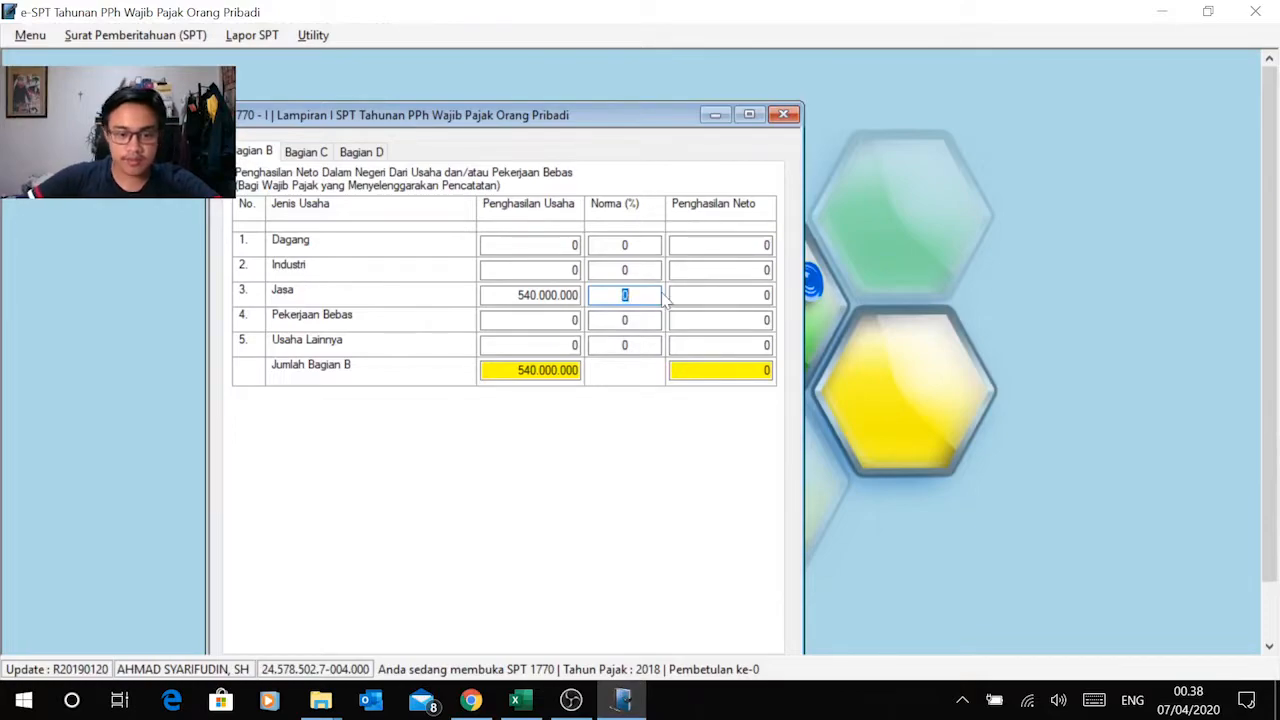
pyautogui.press('Tab')
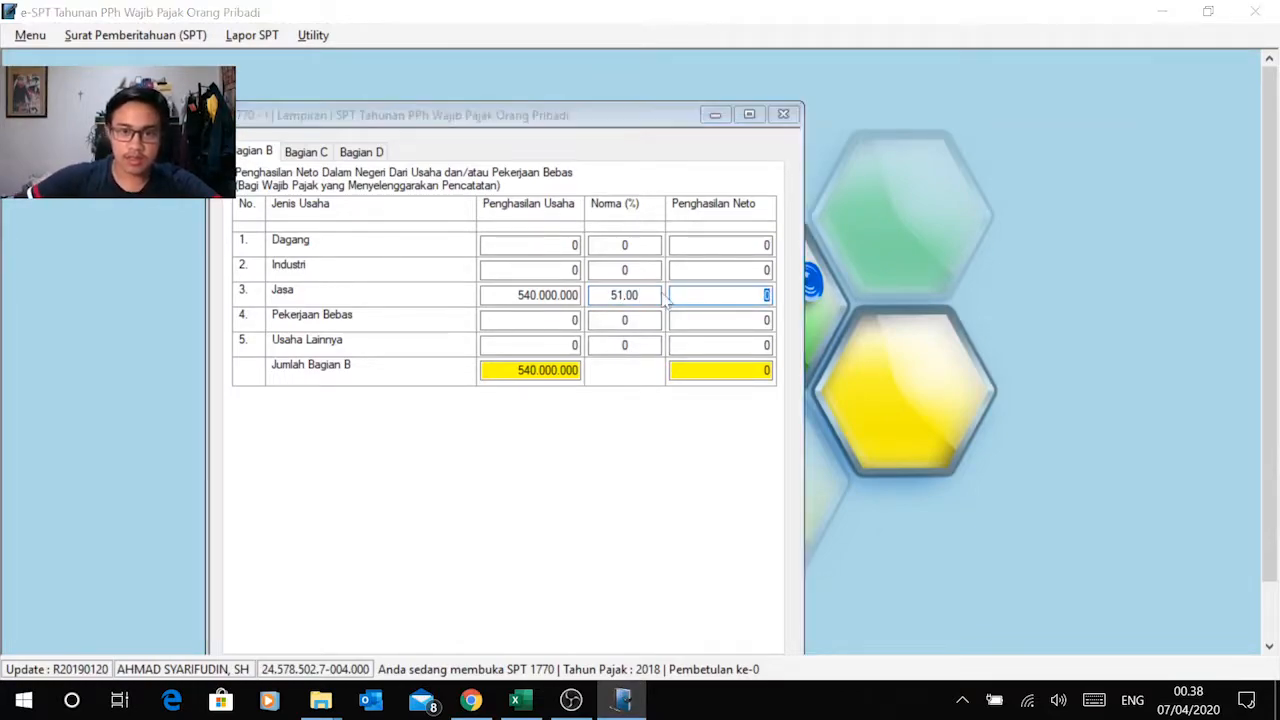
# Step: Copy the net business income 275.400.000 from Excel cell F7 into the Jasa row's Penghasilan Neto in e-SPT
pyautogui.hotkey('alt', 'Tab')
pyautogui.click(514, 347)
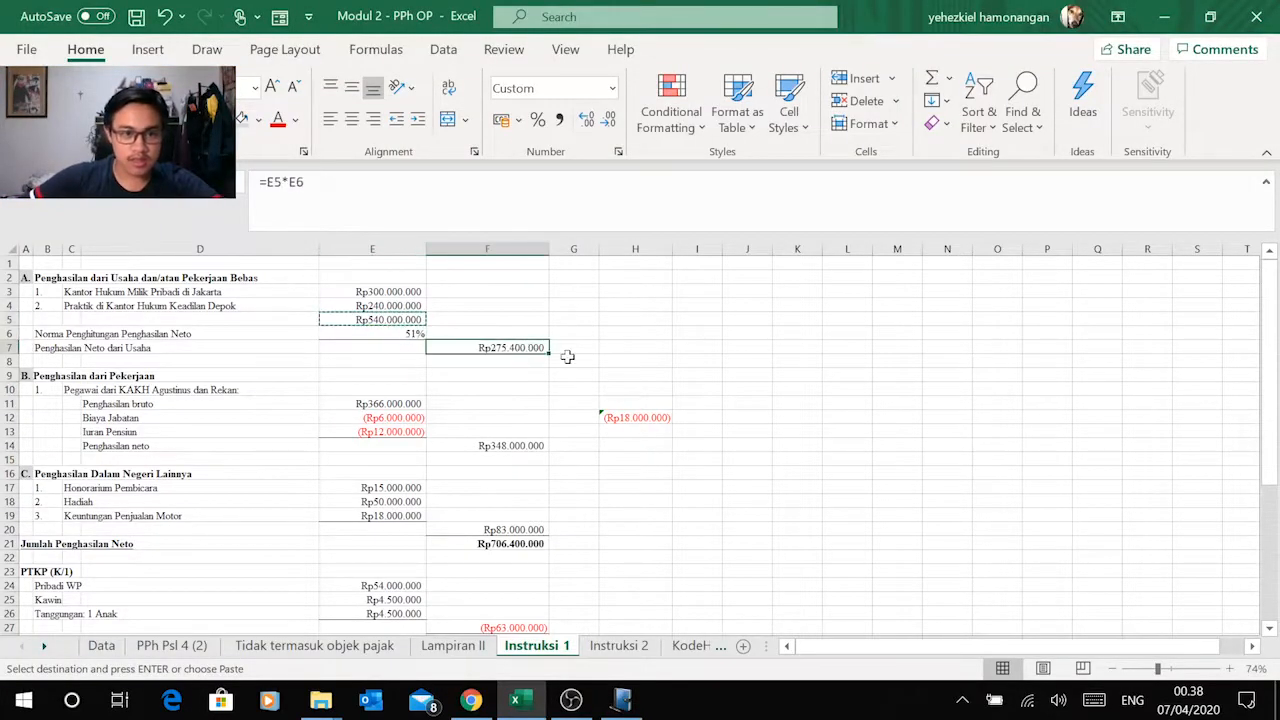
pyautogui.hotkey('ctrl', 'c')
pyautogui.hotkey('alt', 'Tab')
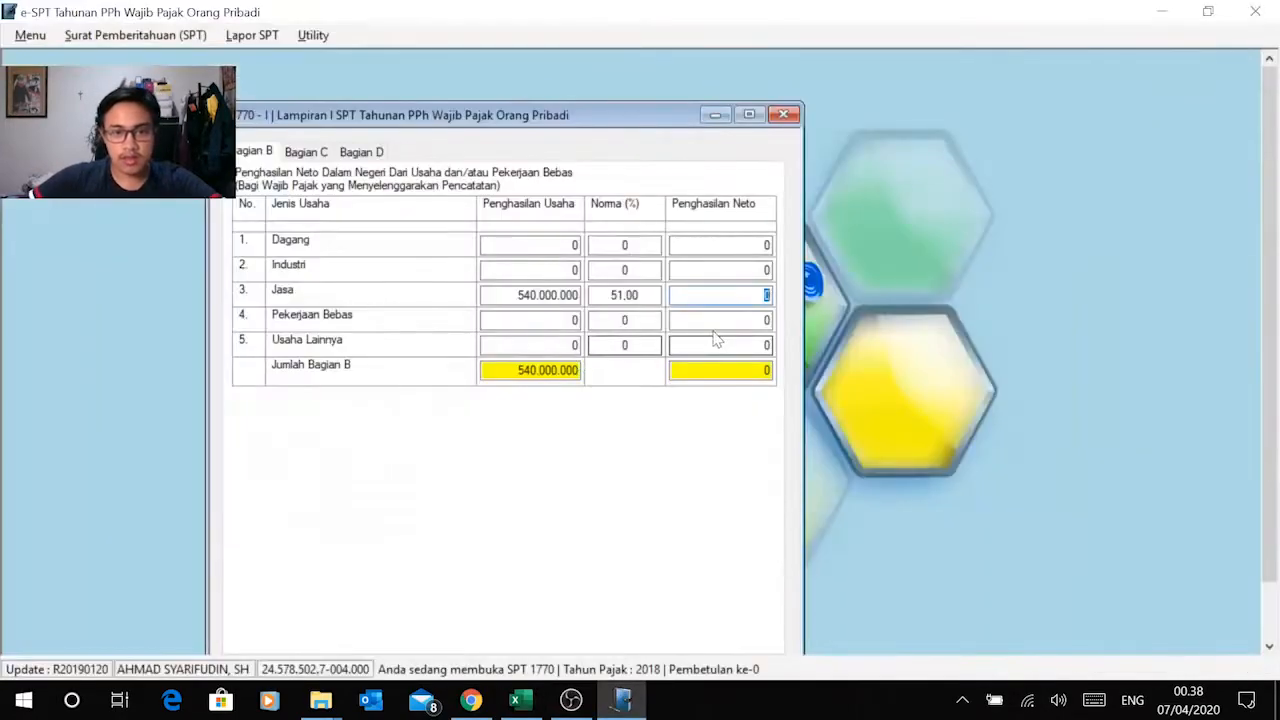
pyautogui.rightClick(748, 296)
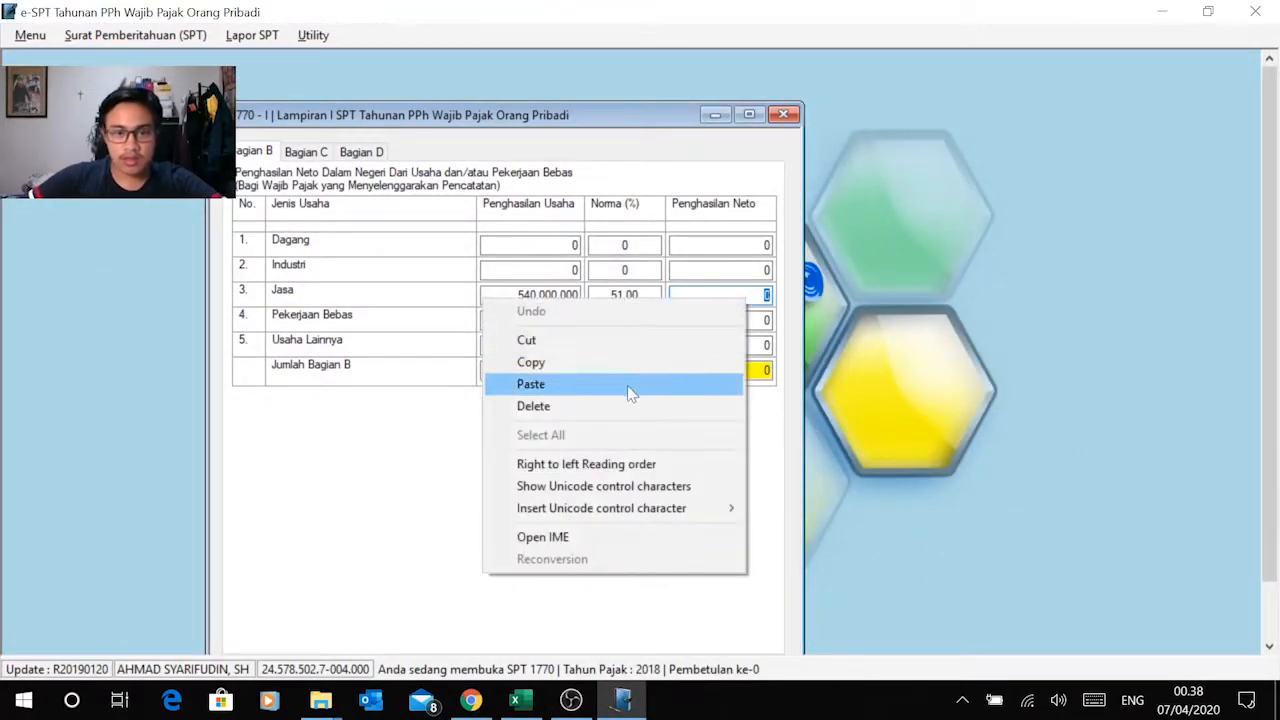
pyautogui.click(531, 384)
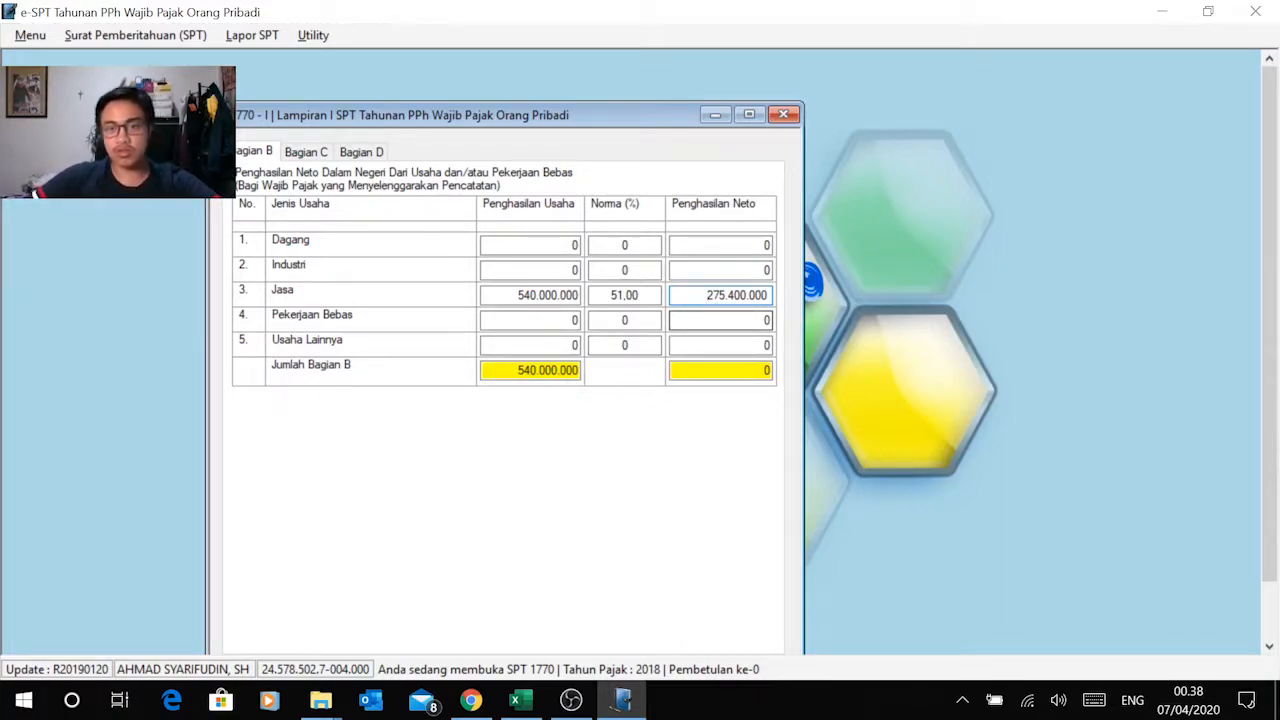
# Step: Commit the Jasa row's Penghasilan Neto in Bagian B and open Bagian C of Lampiran I
pyautogui.press('Tab')
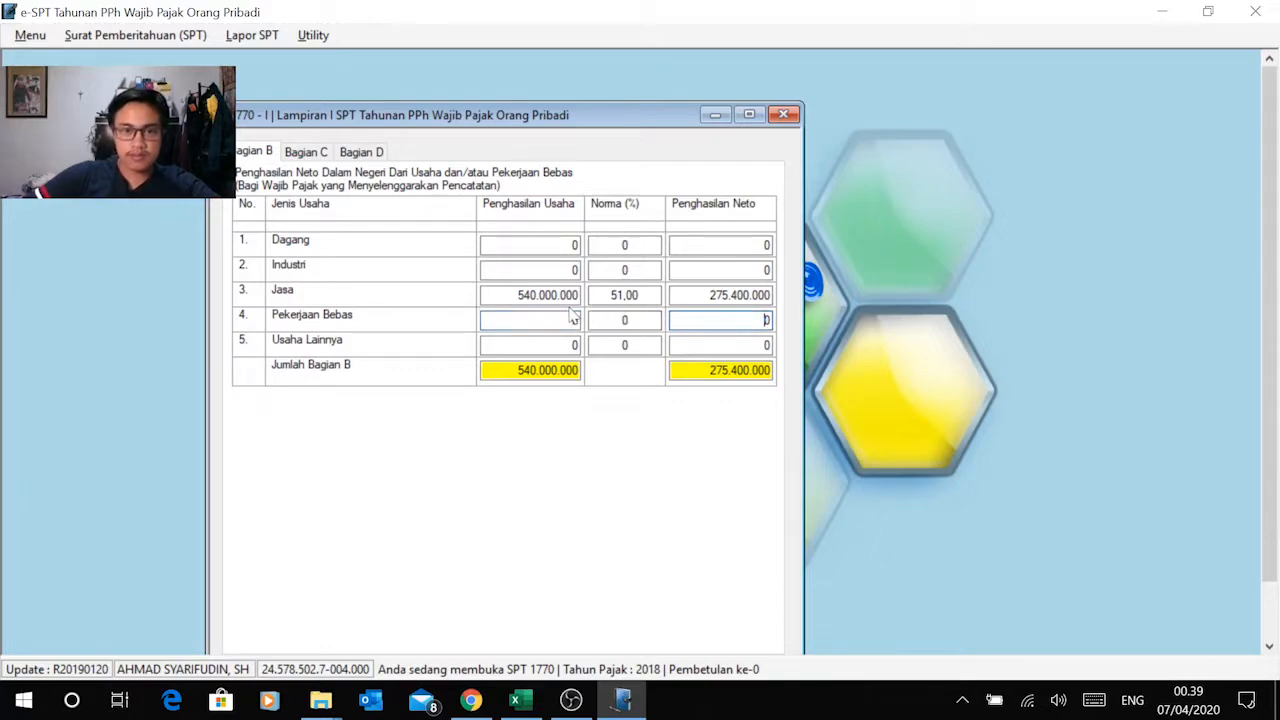
pyautogui.click(530, 320)
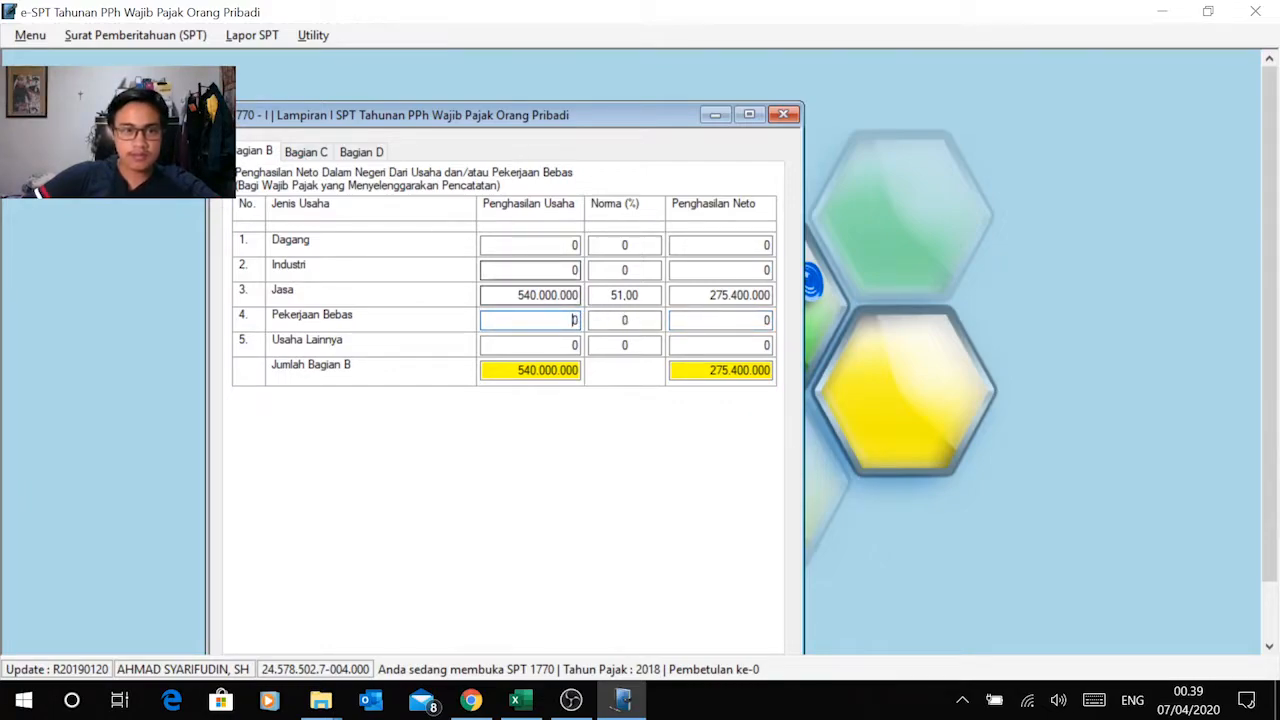
pyautogui.click(308, 153)
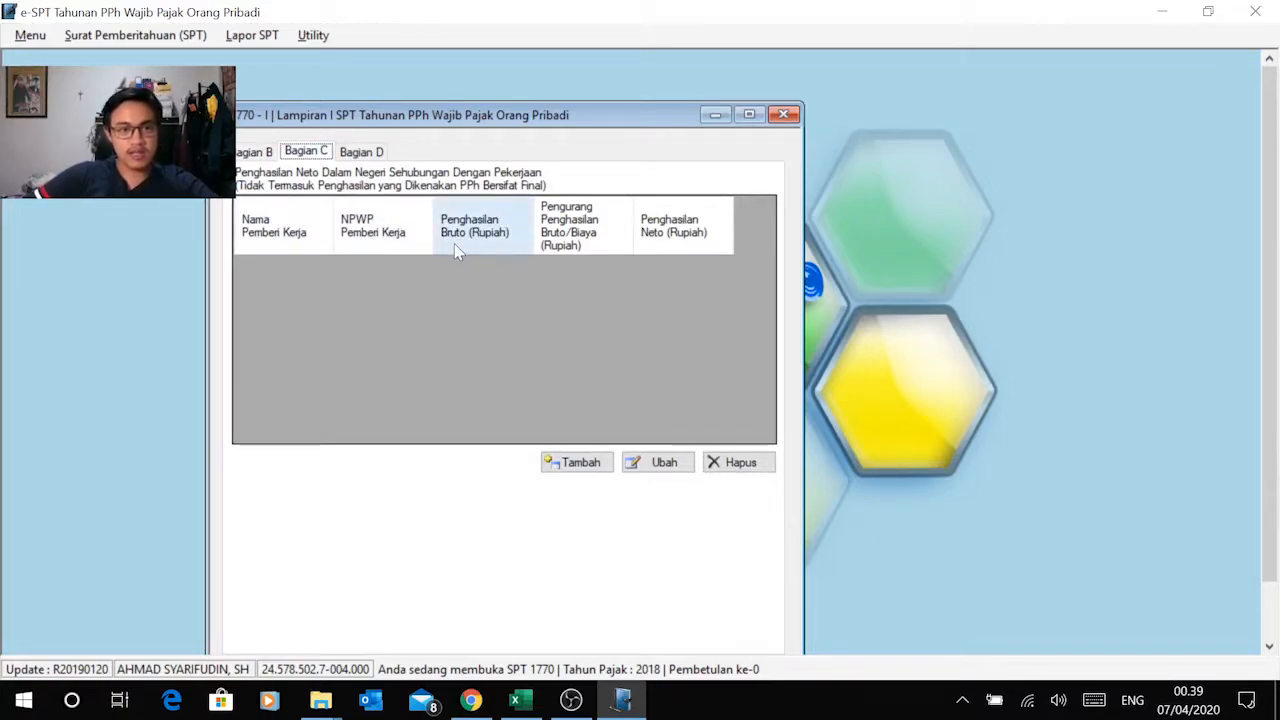
# Step: Switch to Excel and examine the gross income, deduction and net income items under Penghasilan dari Pekerjaan in the Instruksi 1 sheet
pyautogui.hotkey('alt', 'Tab')
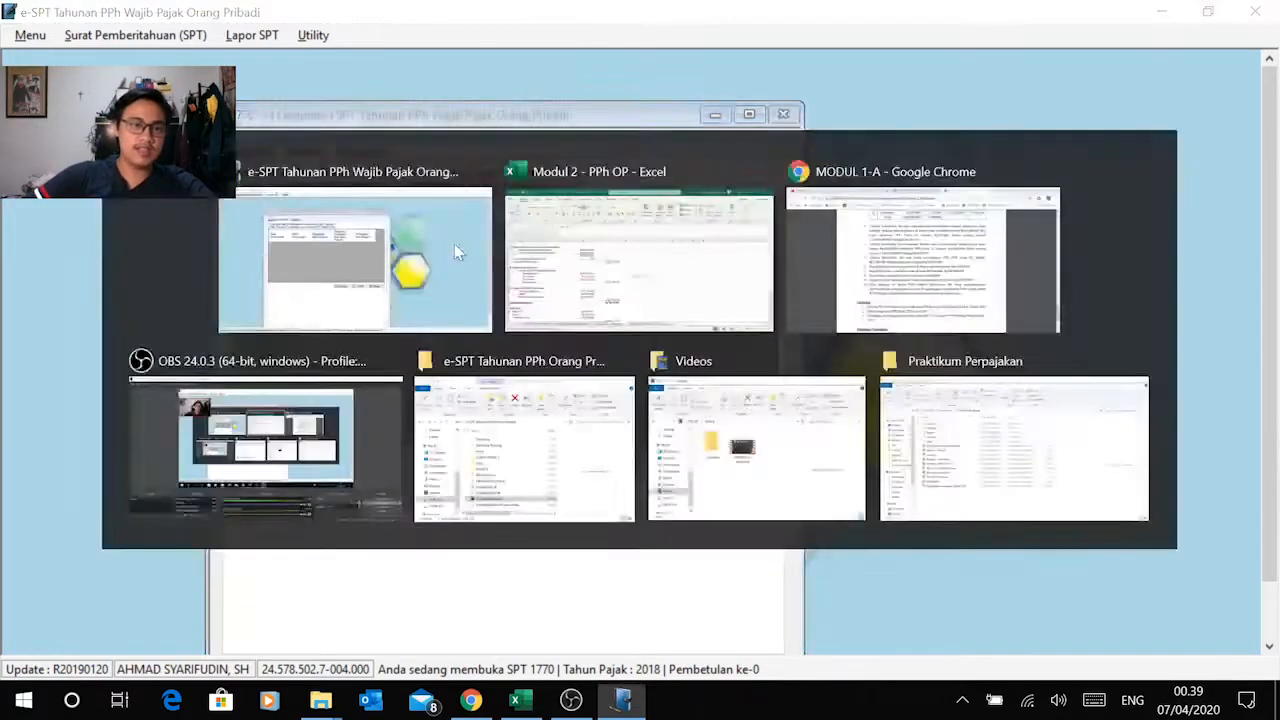
pyautogui.scroll(-2, 279, 443)
pyautogui.scroll(2, 279, 443)
pyautogui.hotkey('alt', 'Tab')
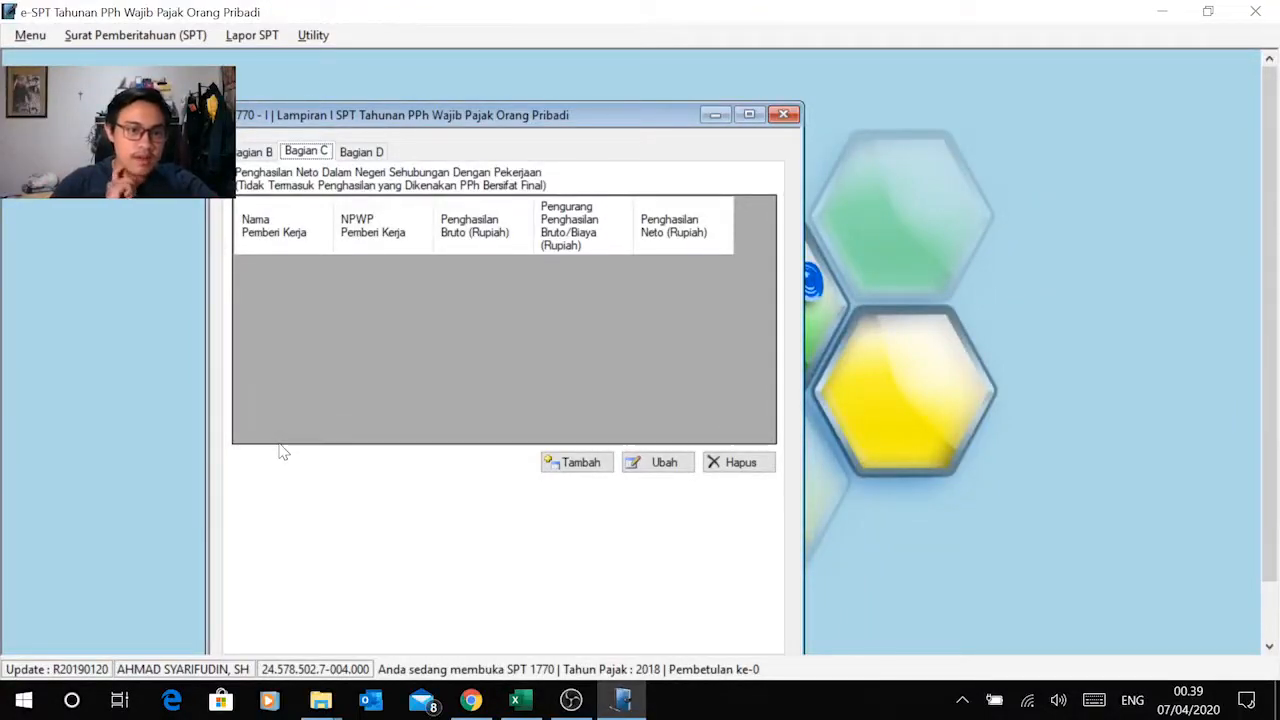
pyautogui.hotkey('alt', 'Tab')
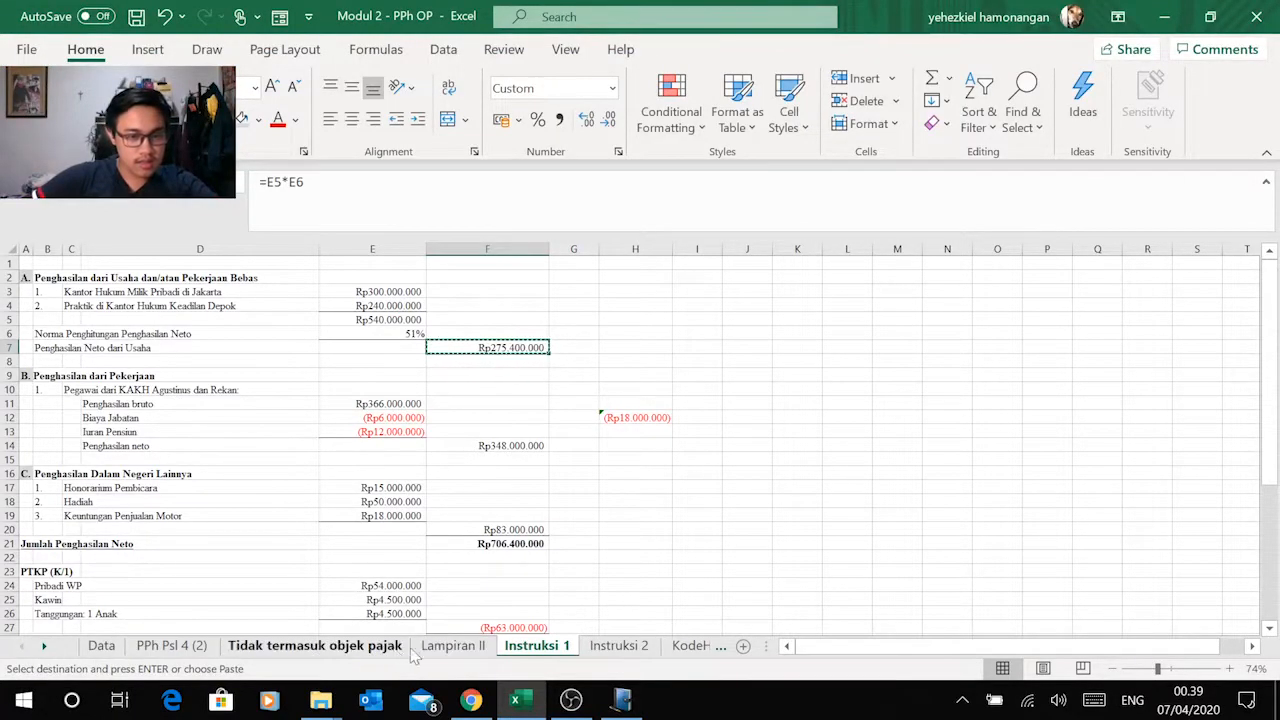
pyautogui.click(130, 403)
pyautogui.click(120, 419)
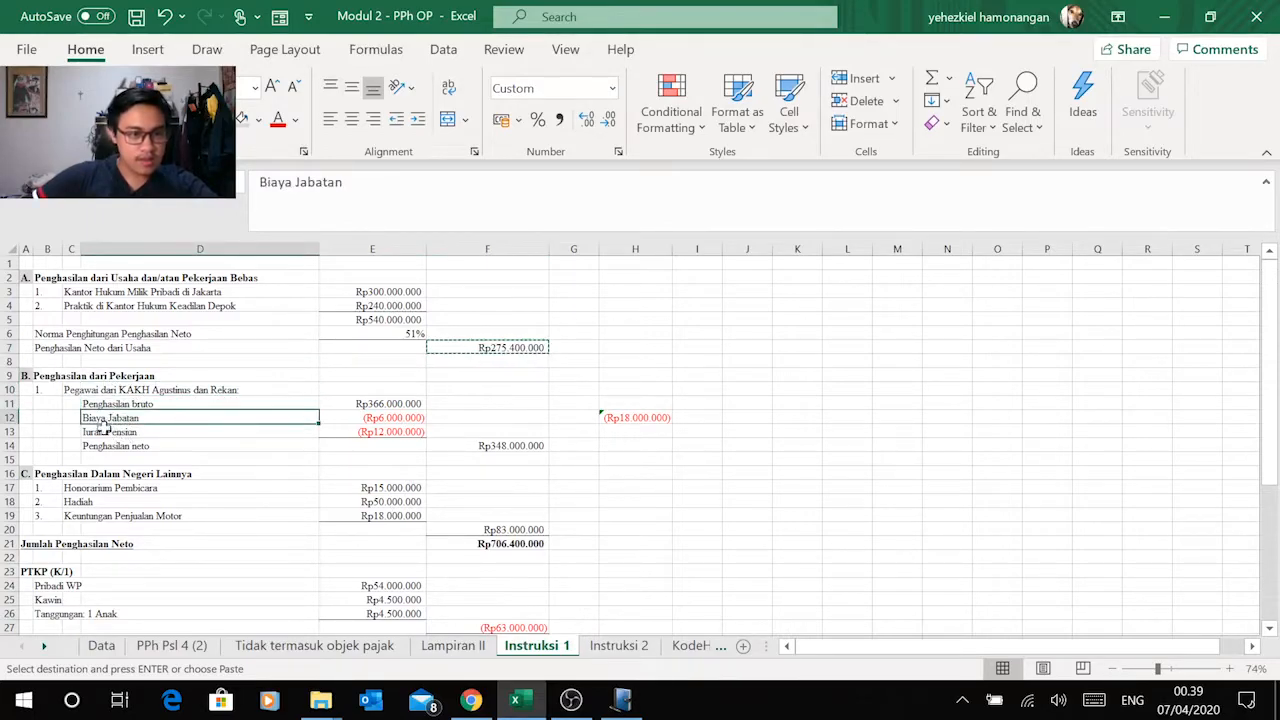
pyautogui.click(128, 447)
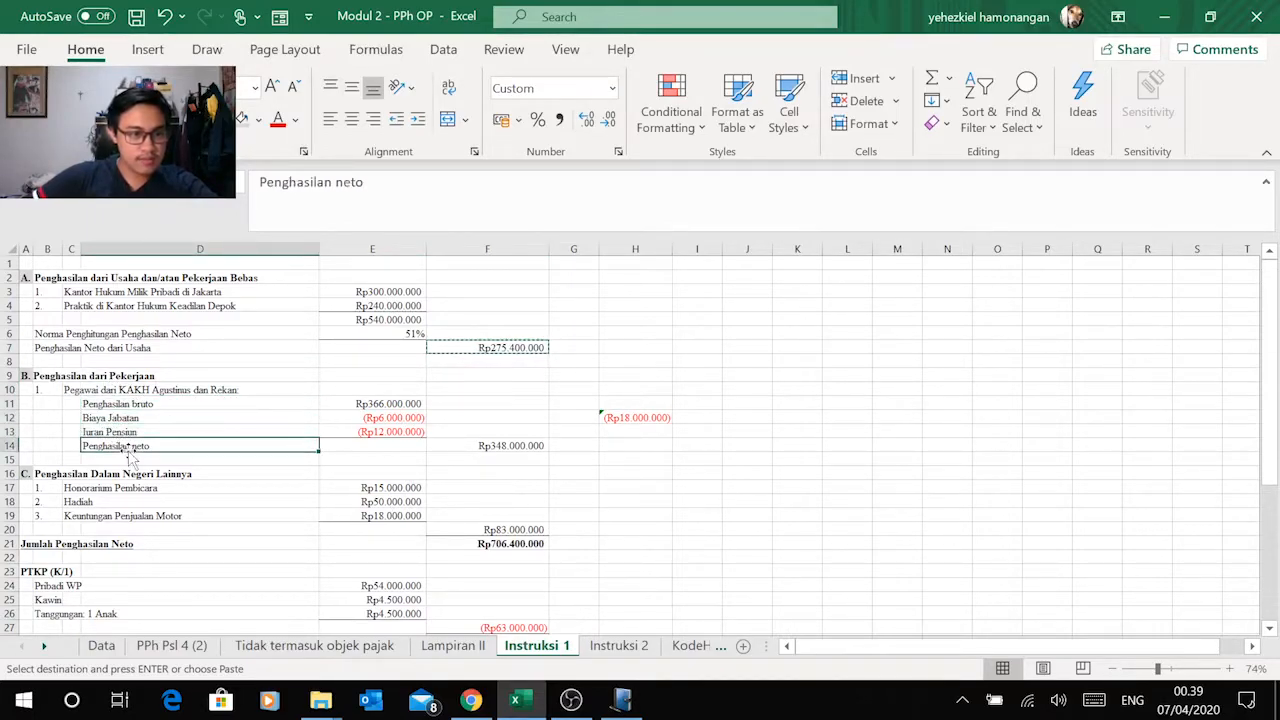
# Step: Review the speaker honorarium, prize and motorcycle sale gain items under Penghasilan Dalam Negeri Lainnya
pyautogui.scroll(-3, 160, 430)
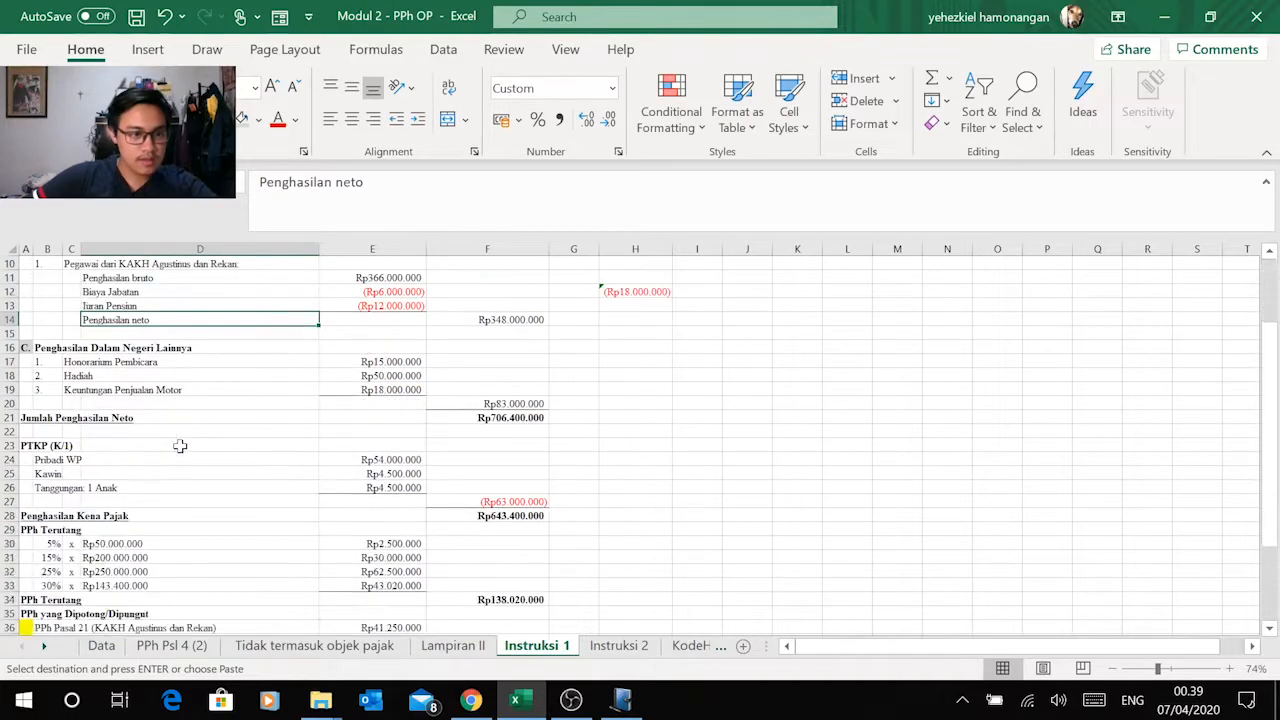
pyautogui.click(118, 363)
pyautogui.click(100, 376)
pyautogui.click(81, 392)
pyautogui.click(76, 362)
pyautogui.click(78, 376)
pyautogui.click(82, 390)
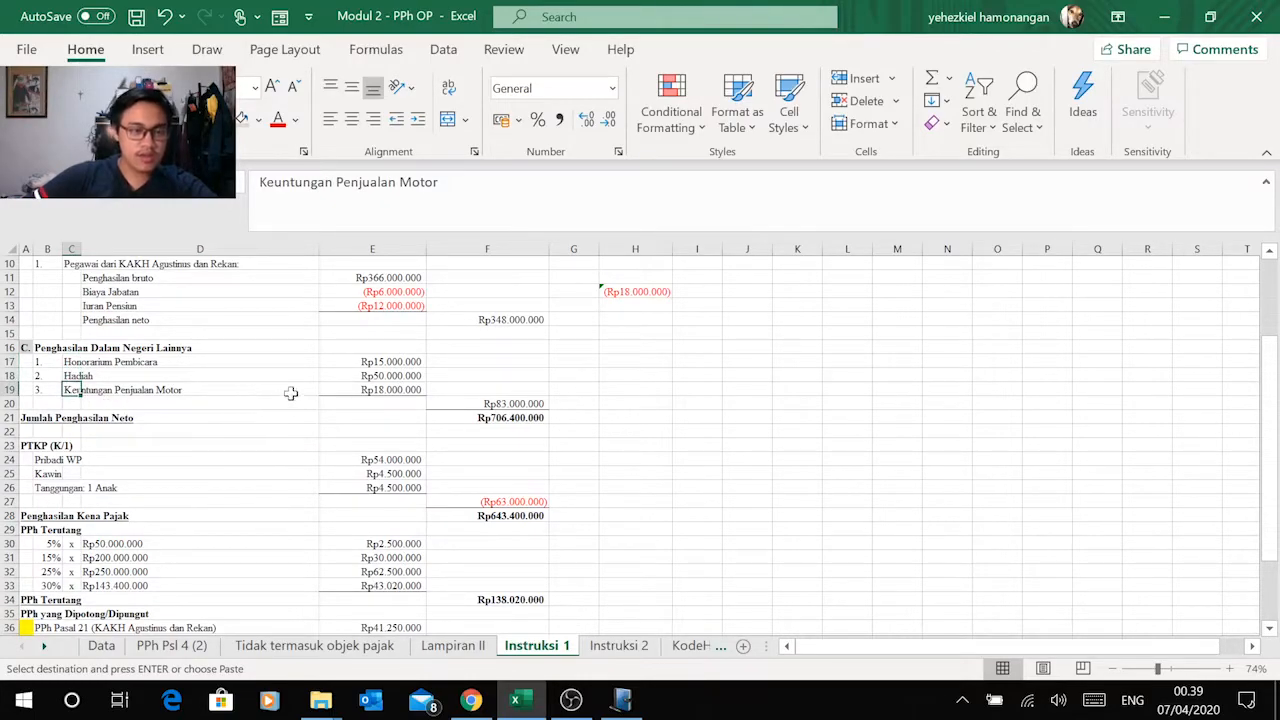
pyautogui.click(388, 362)
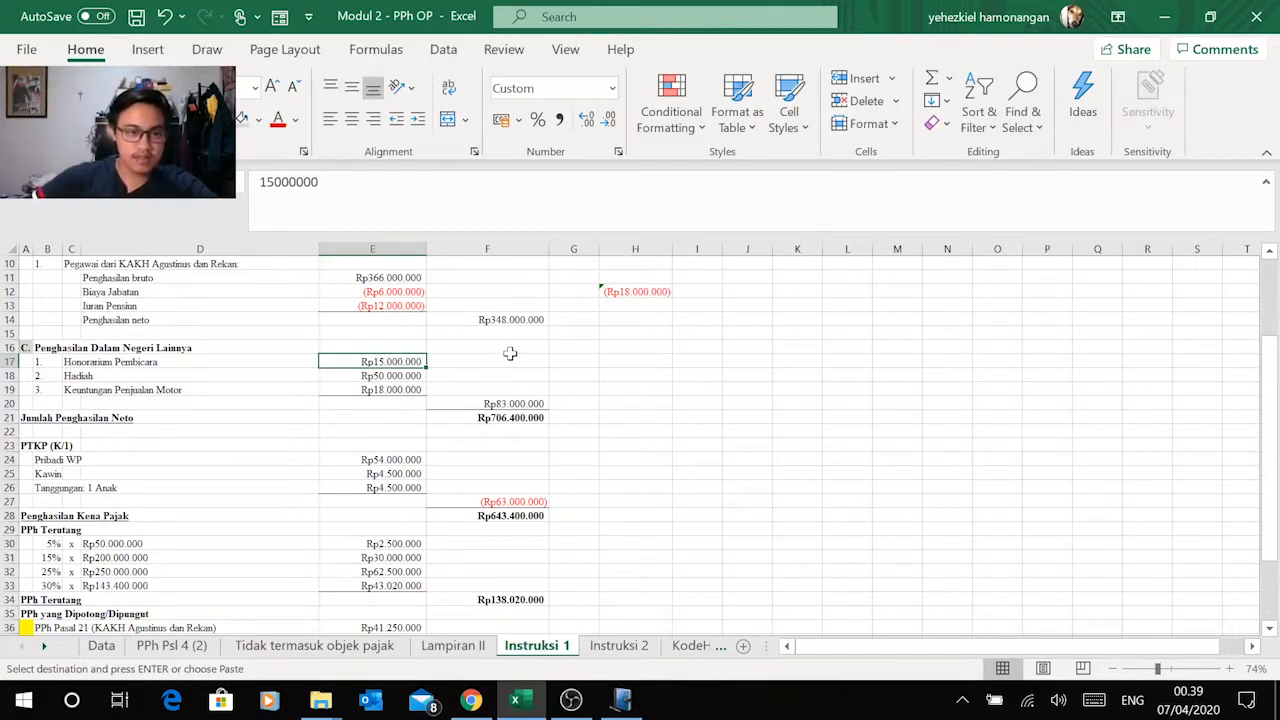
# Step: Return to e-SPT and start a new employer income record in Bagian C
pyautogui.hotkey('alt', 'Tab')
pyautogui.click(583, 463)
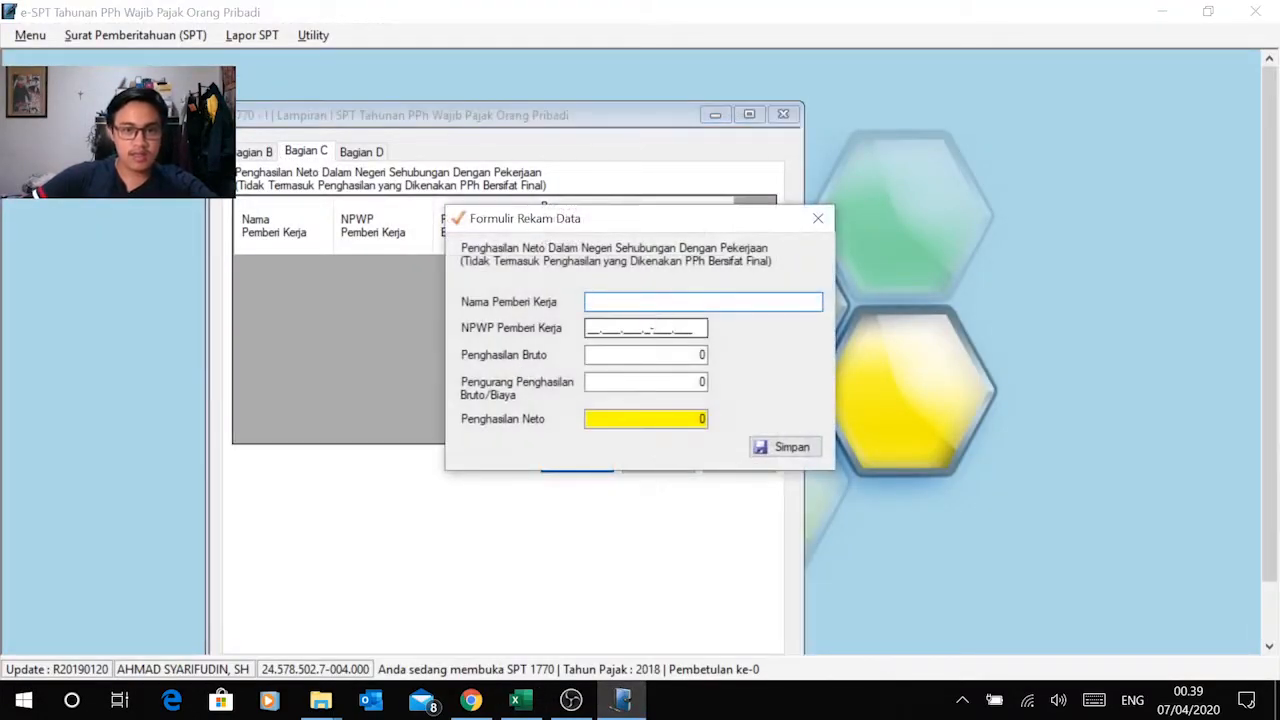
# Step: Compare the blank employer record form in e-SPT with the employment income and withheld tax sections of the Instruksi 1 sheet in Excel
pyautogui.hotkey('alt', 'Tab')
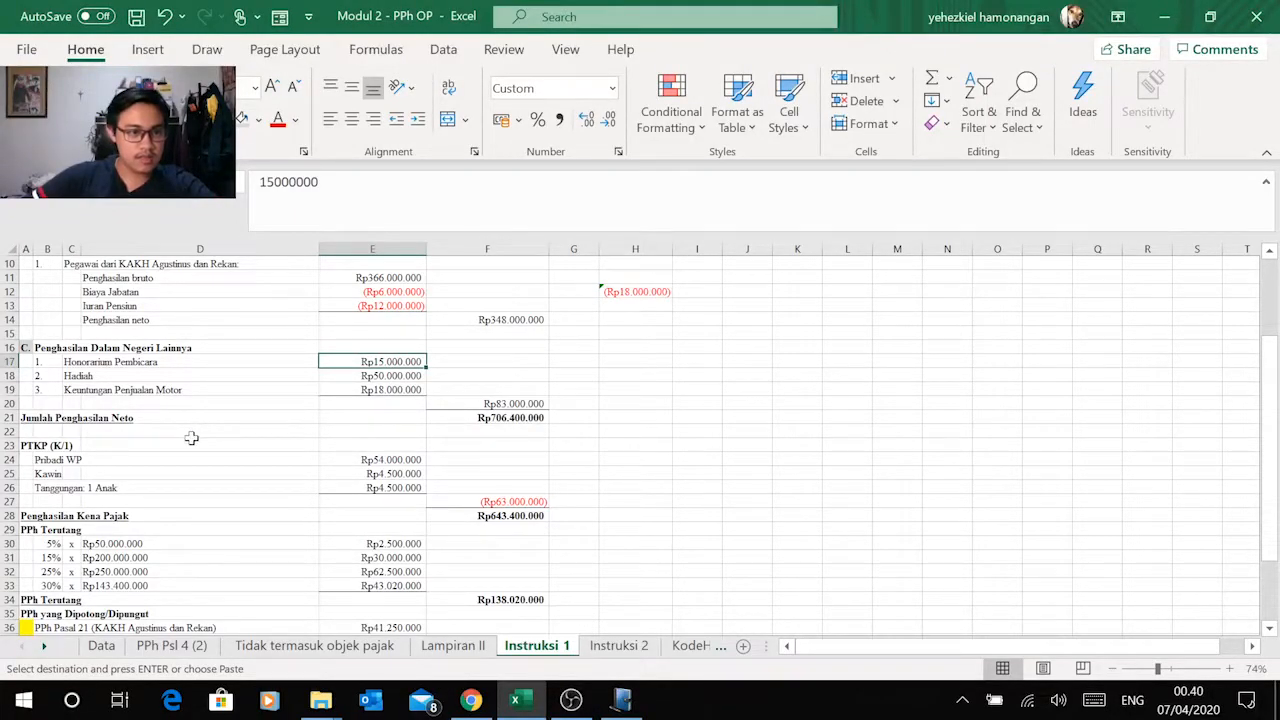
pyautogui.scroll(-3, 191, 438)
pyautogui.scroll(-1, 191, 438)
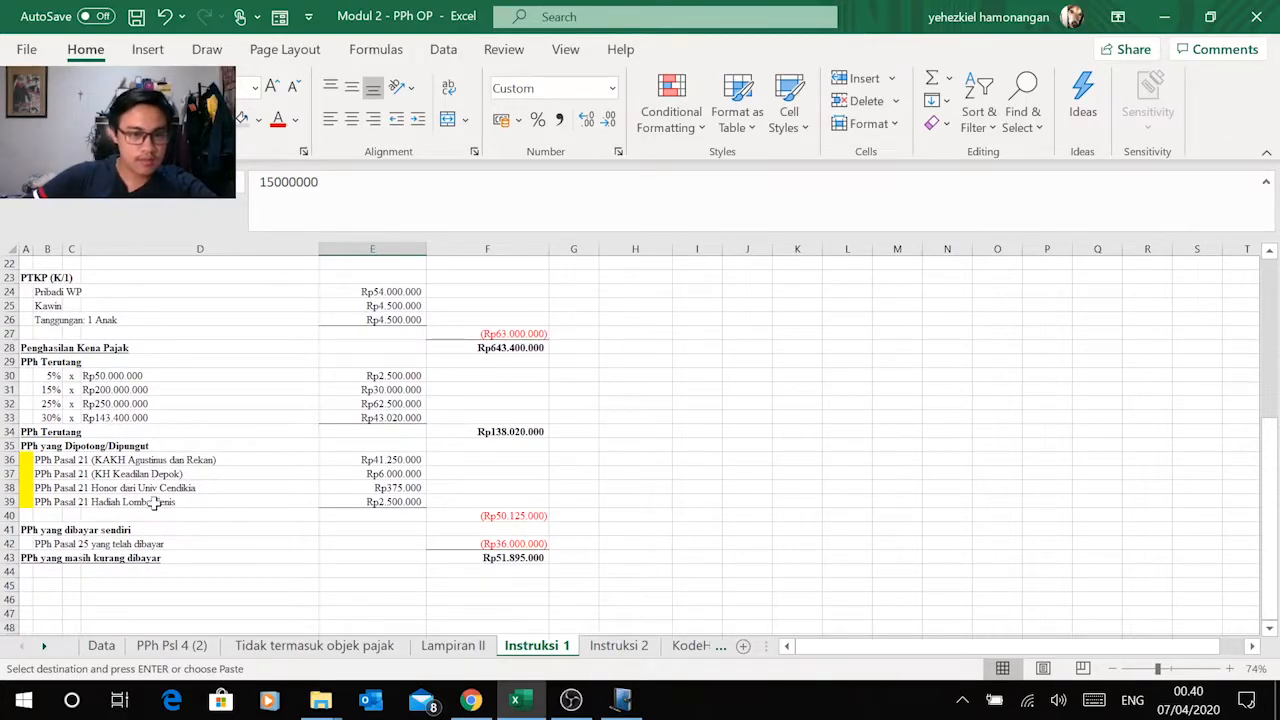
pyautogui.scroll(2, 158, 490)
pyautogui.scroll(2, 160, 476)
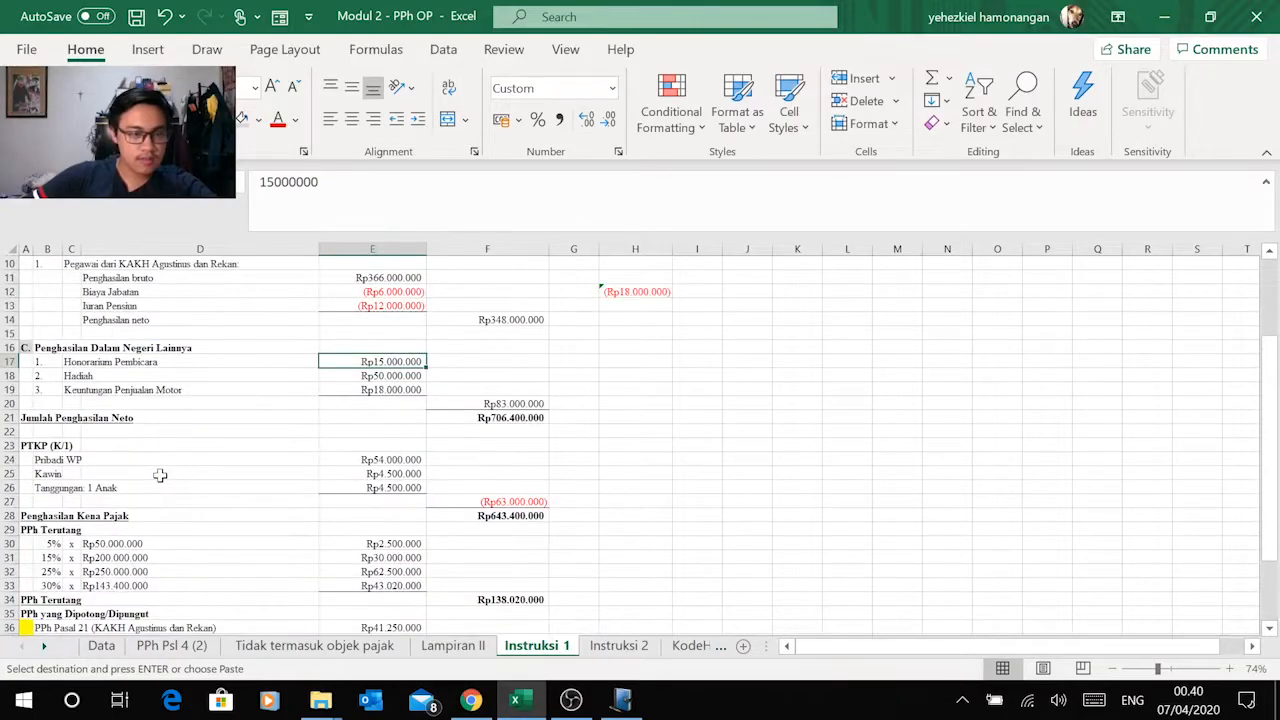
pyautogui.hotkey('alt', 'Tab')
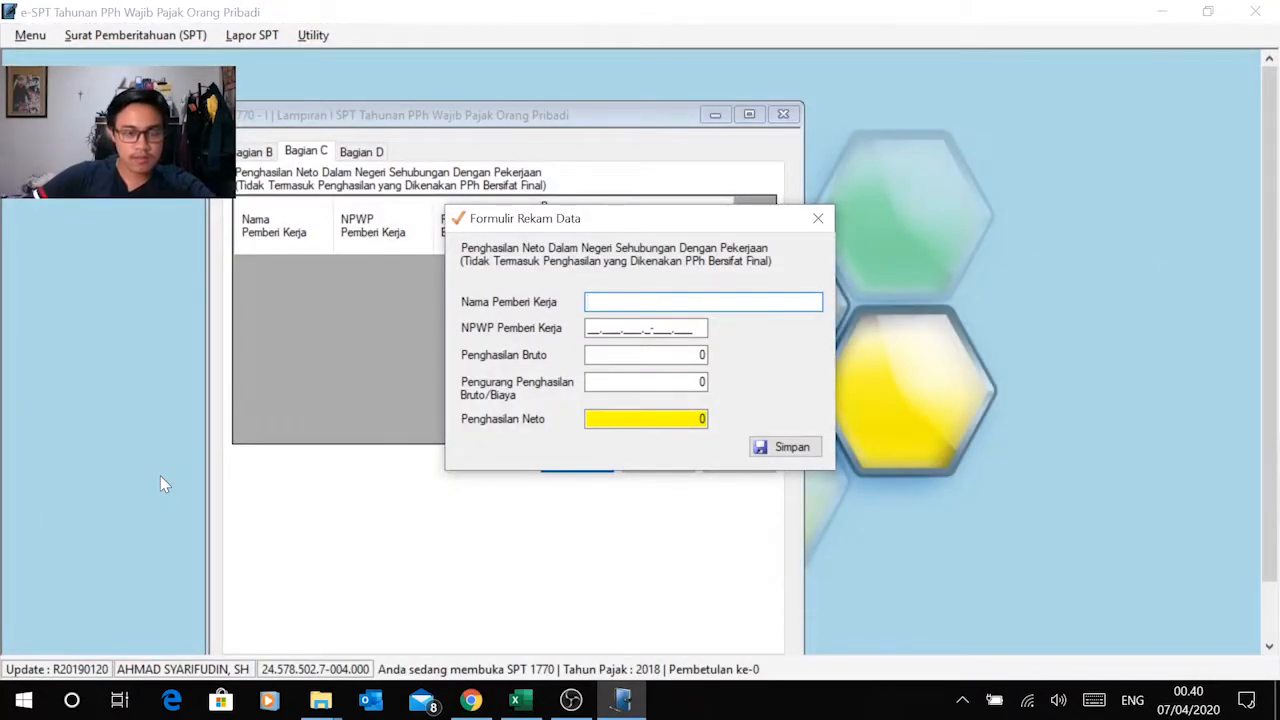
pyautogui.hotkey('alt', 'Tab')
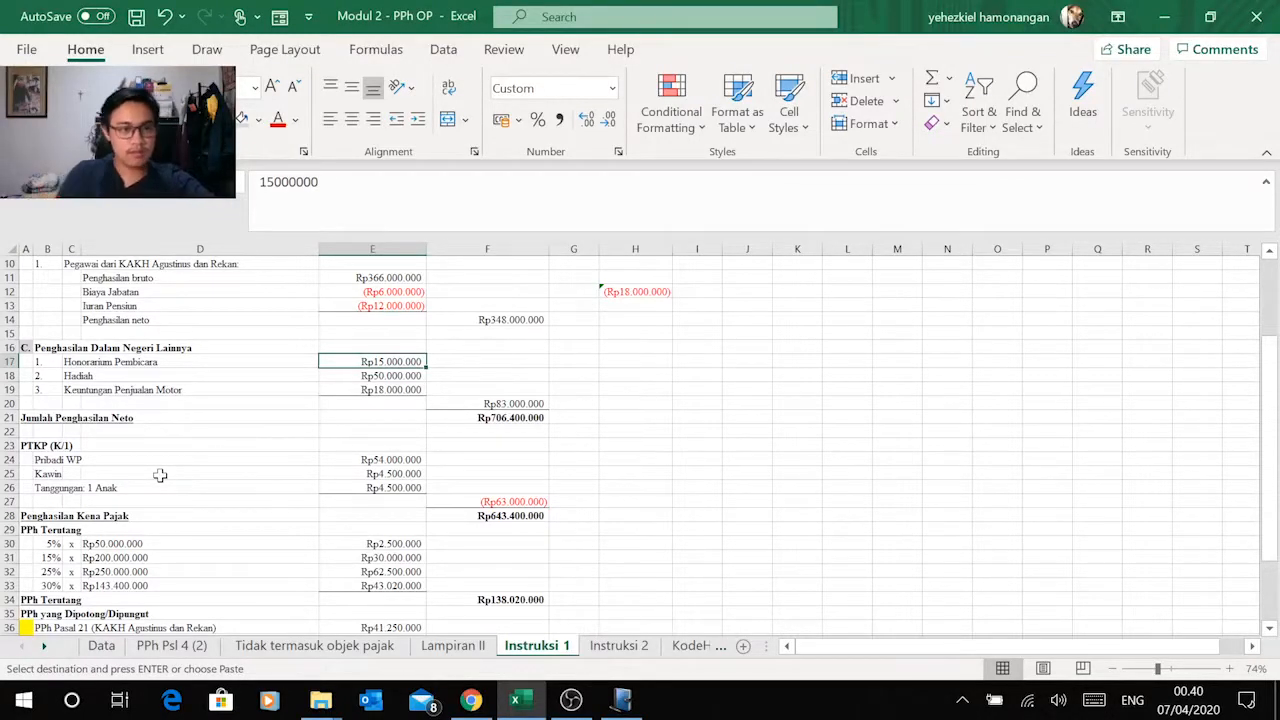
pyautogui.hotkey('alt', 'Tab')
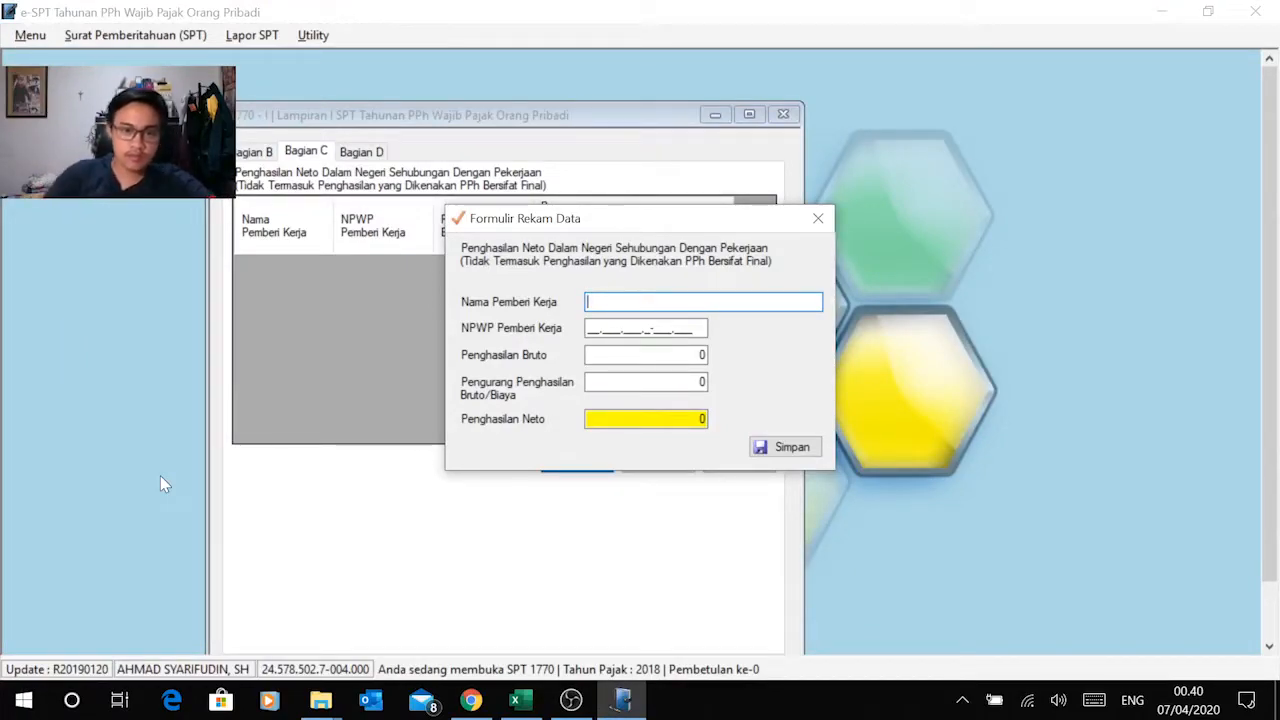
pyautogui.hotkey('alt', 'Tab')
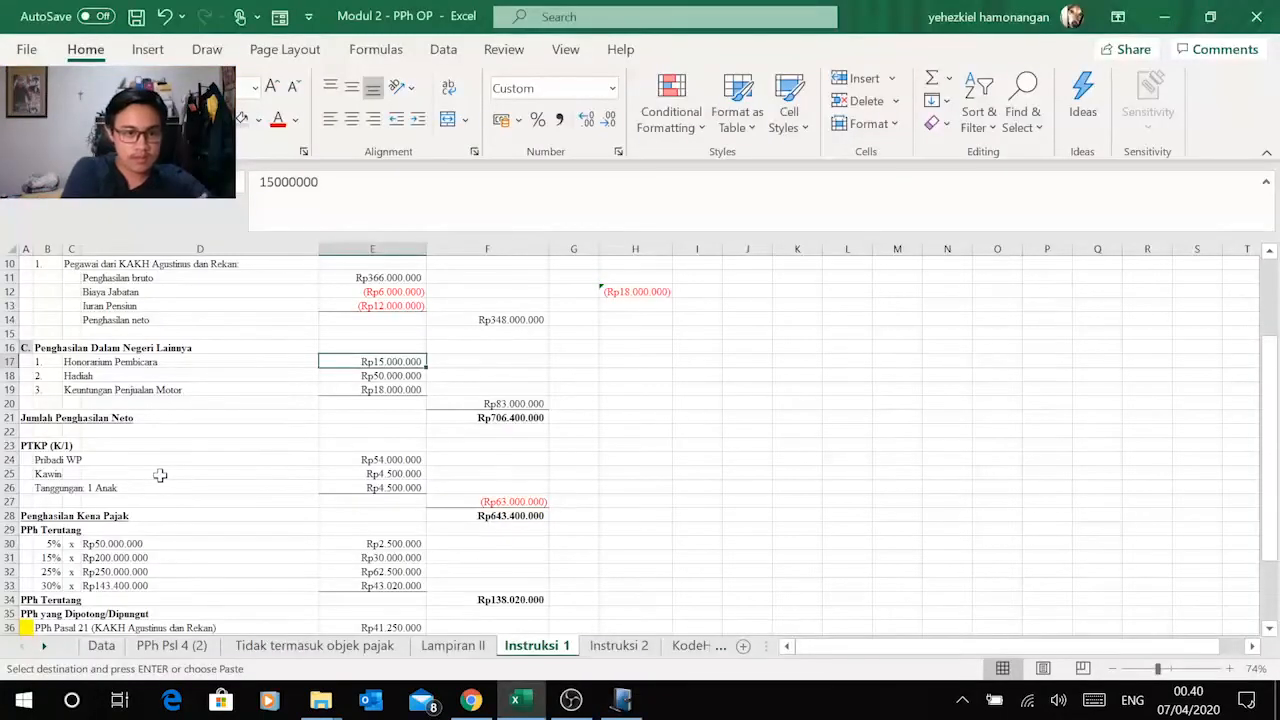
pyautogui.hotkey('alt', 'Tab')
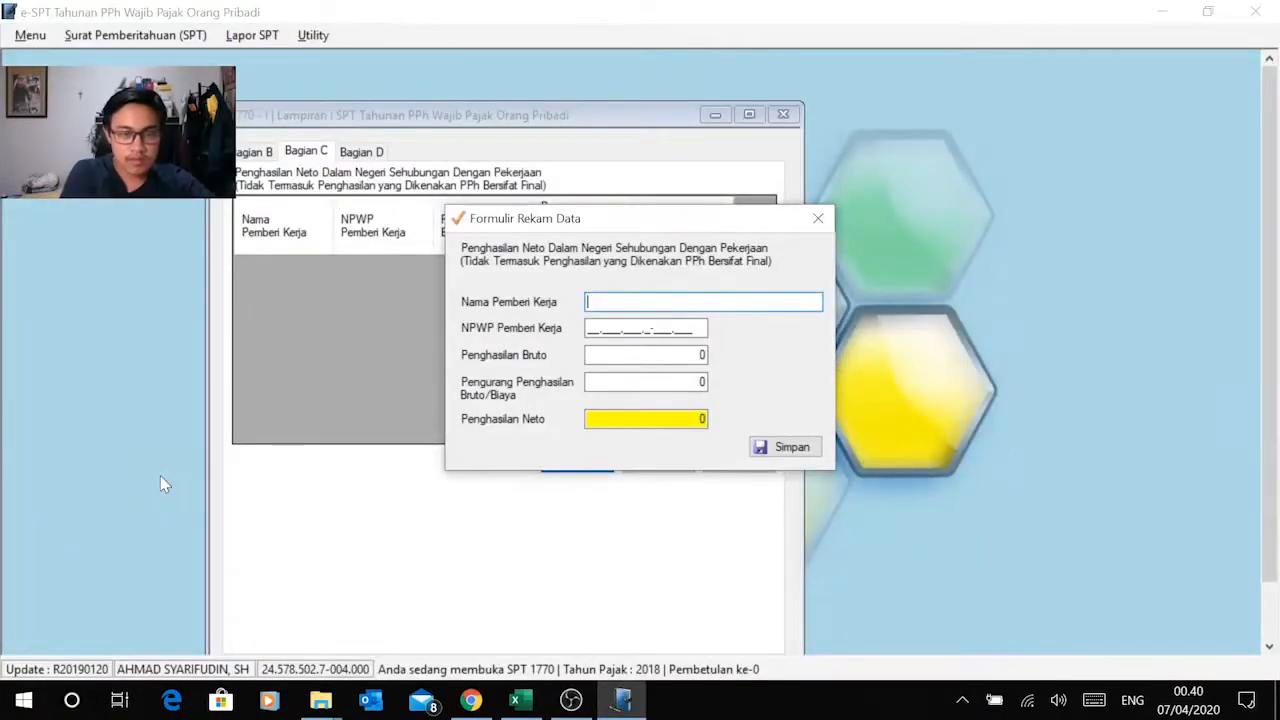
pyautogui.hotkey('alt', 'Tab')
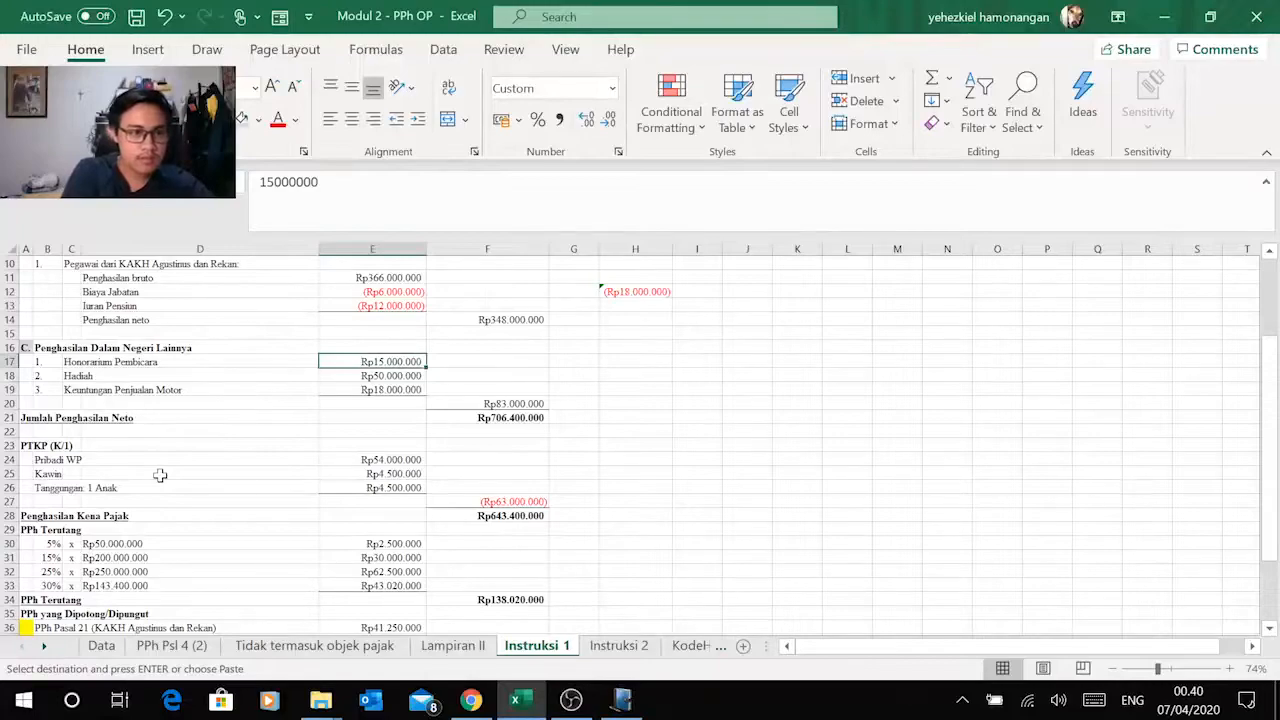
pyautogui.scroll(2, 165, 478)
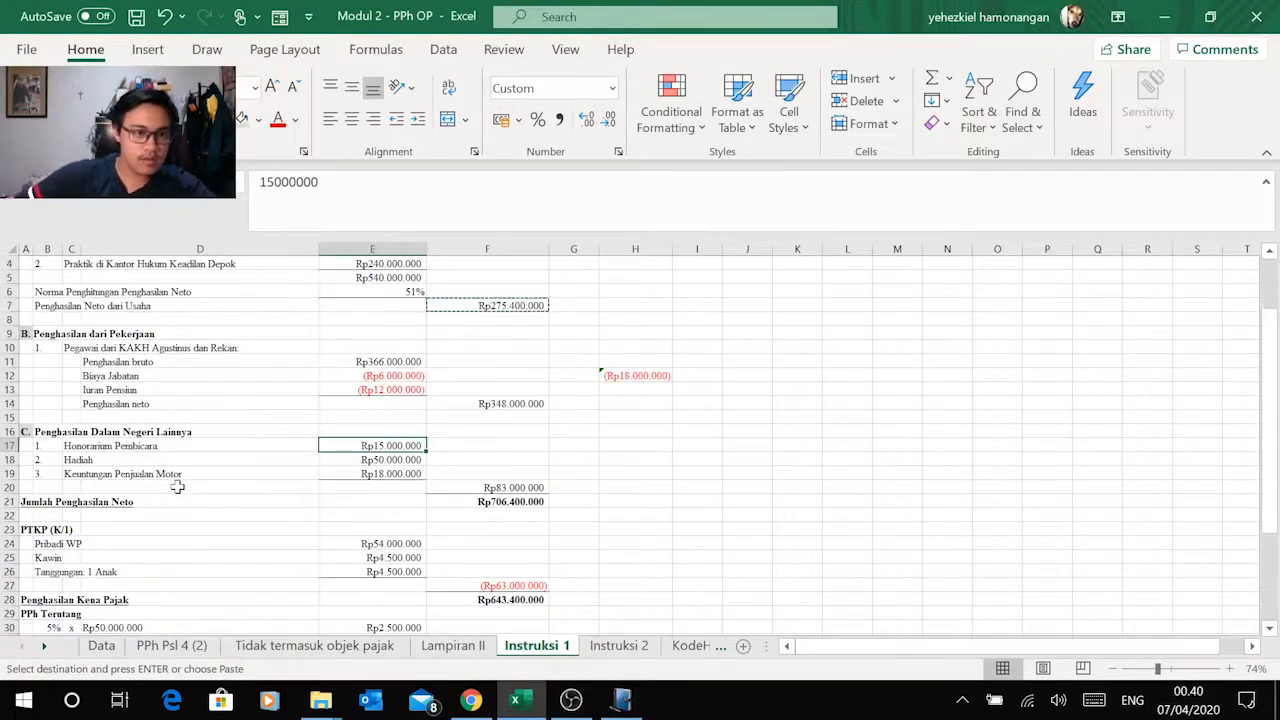
pyautogui.click(64, 336)
pyautogui.click(50, 336)
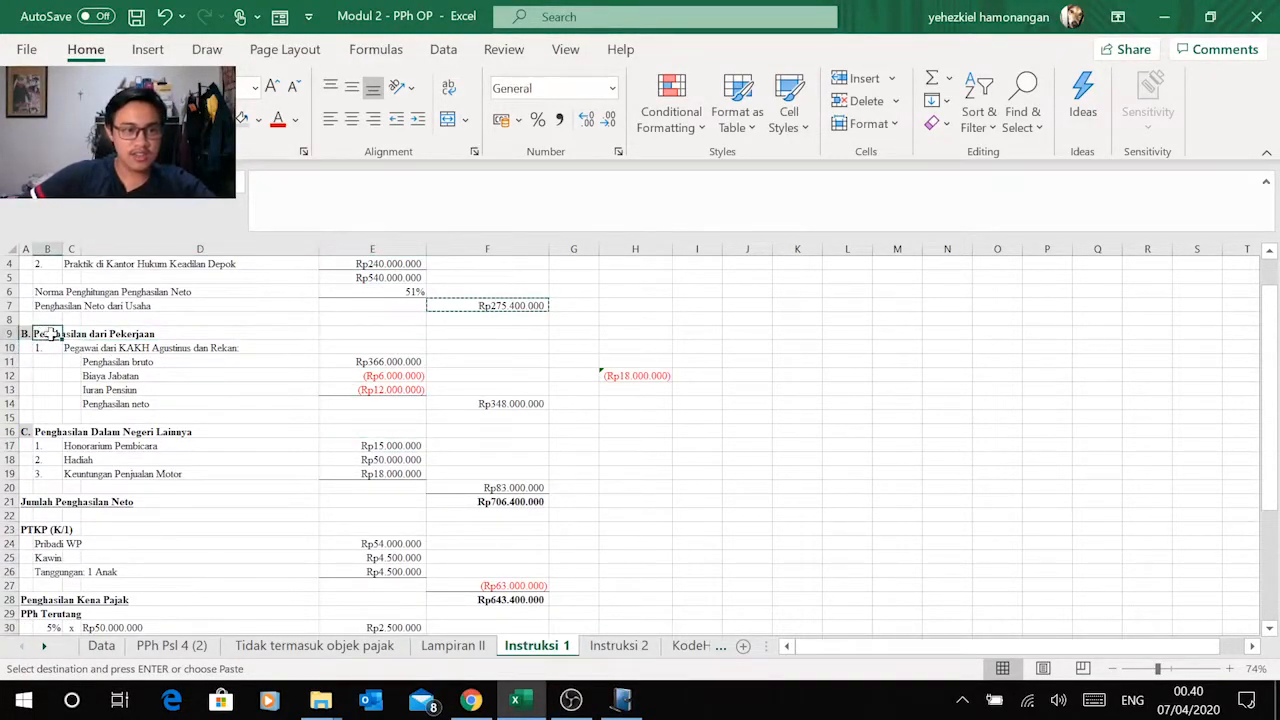
pyautogui.hotkey('alt', 'Tab')
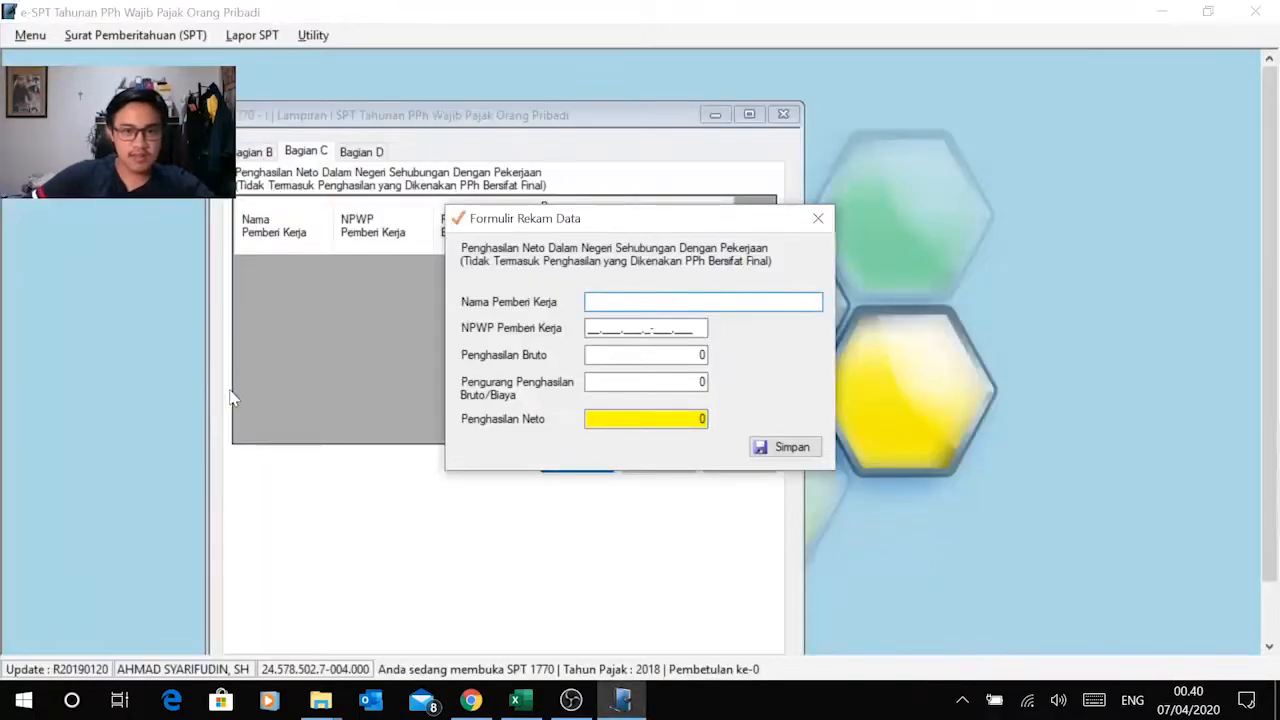
# Step: Copy the employer name KAKH Agustinus dan Rekan from Excel cell C10 into Nama Pemberi Kerja of the e-SPT record
pyautogui.hotkey('alt', 'Tab')
pyautogui.click(150, 346)
pyautogui.click(72, 348)
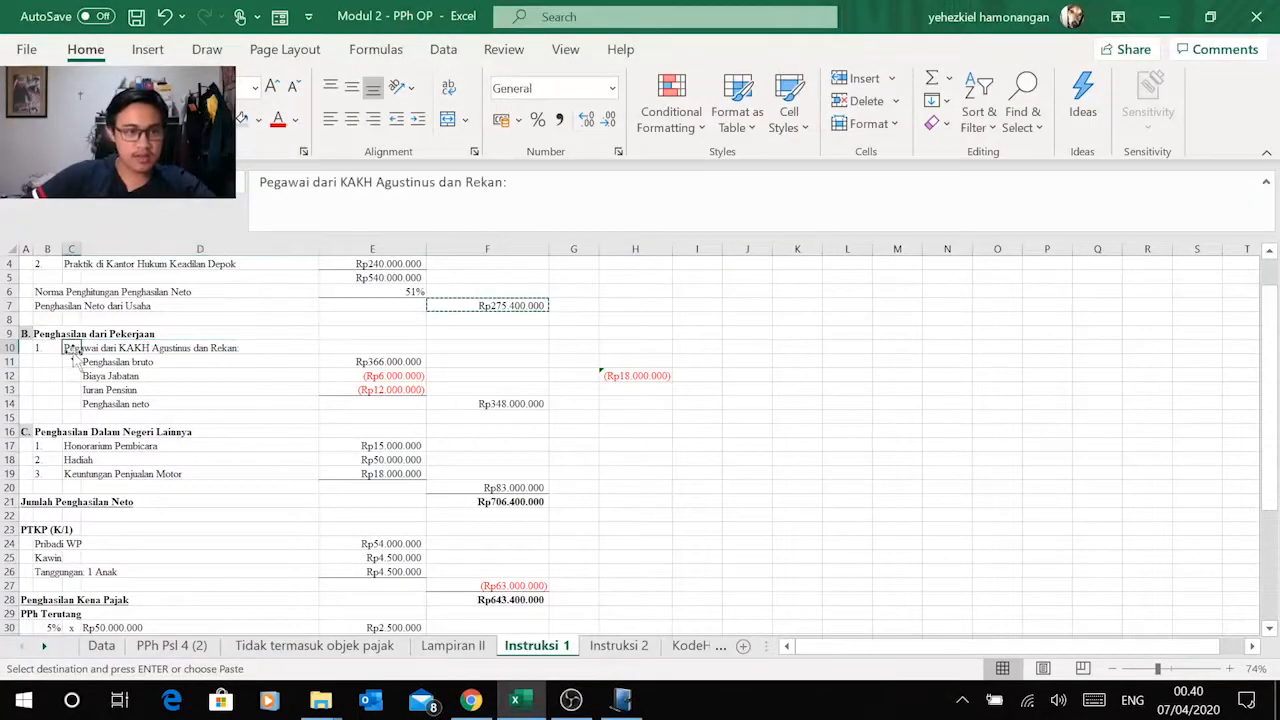
pyautogui.moveTo(341, 182); pyautogui.dragTo(504, 182)
pyautogui.click(347, 182)
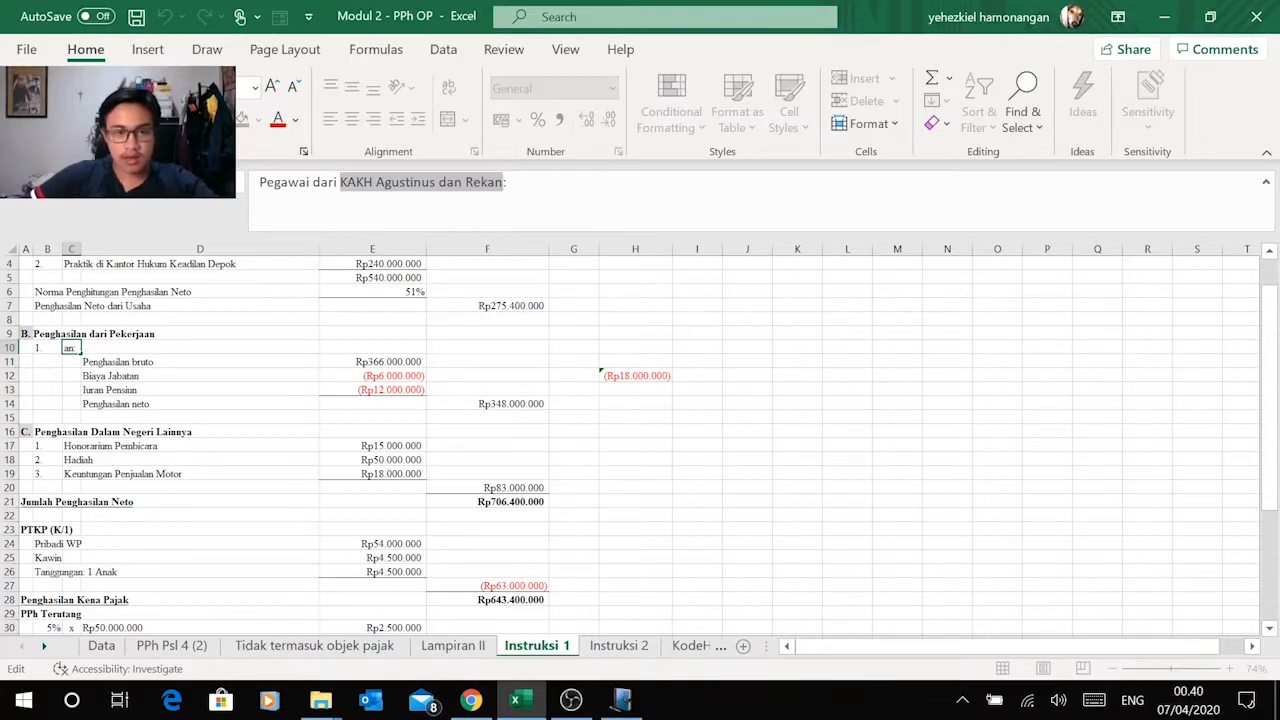
pyautogui.hotkey('ctrl', 'c')
pyautogui.hotkey('alt', 'Tab')
pyautogui.hotkey('ctrl', 'v')
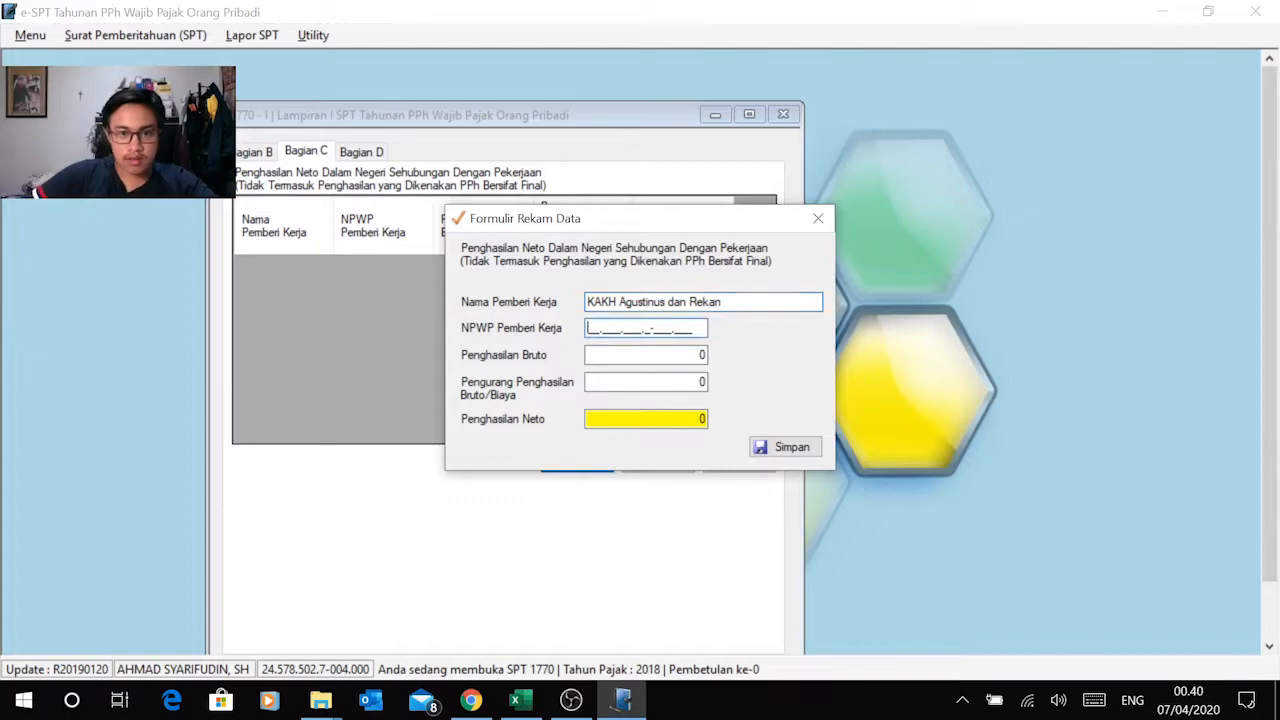
# Step: Copy the NPWP of KAKH Agustinus dan Rekan from the Lampiran II sheet in Excel into NPWP Pemberi Kerja in e-SPT
pyautogui.hotkey('alt', 'Tab')
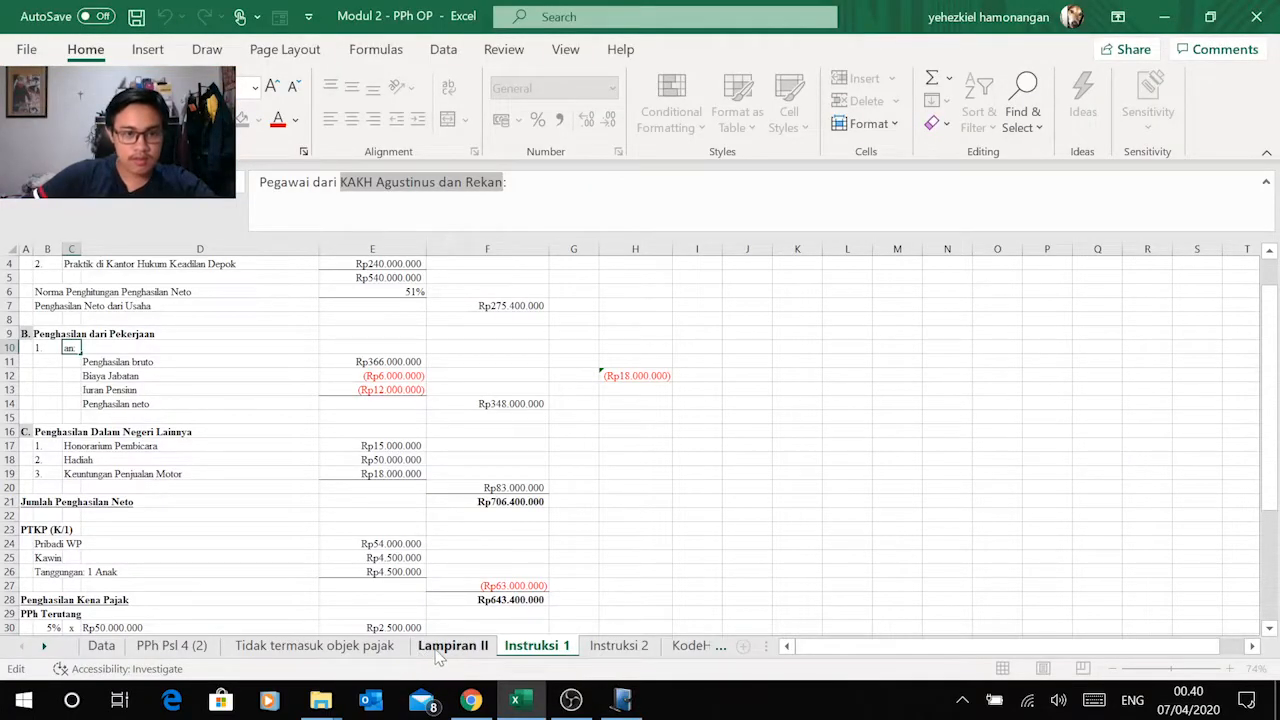
pyautogui.press('Escape')
pyautogui.click(452, 646)
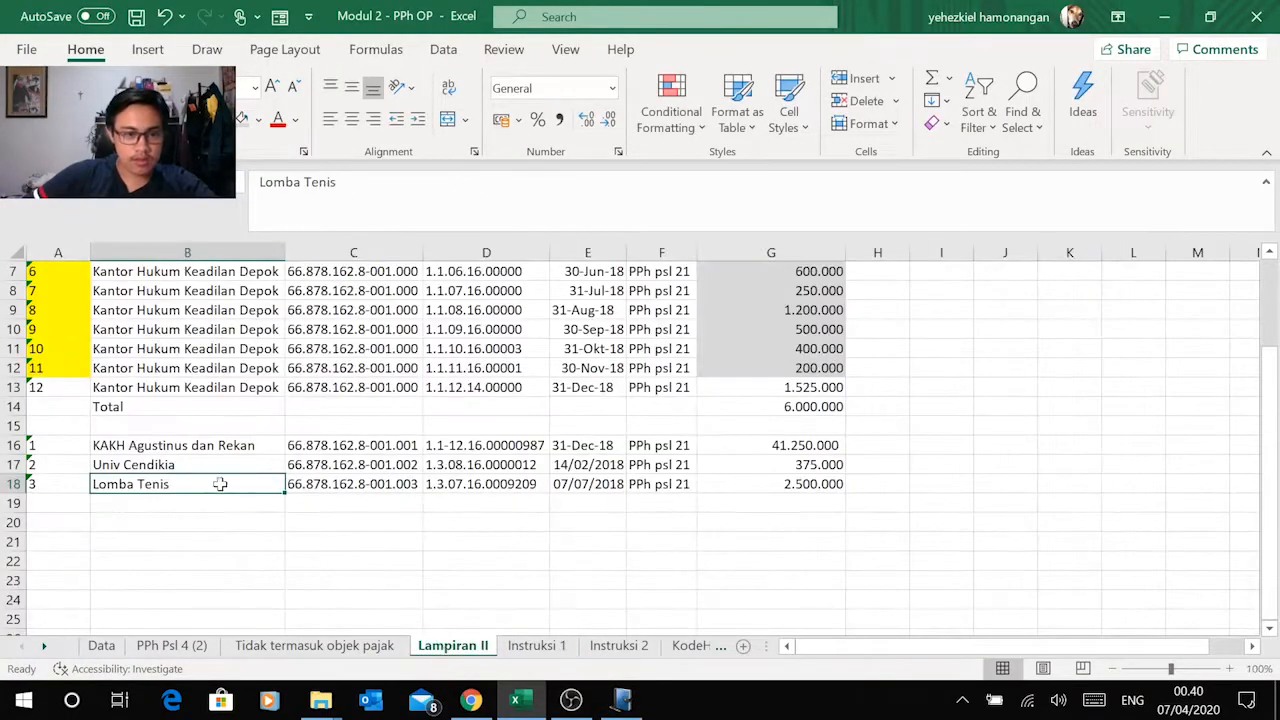
pyautogui.click(345, 445)
pyautogui.hotkey('ctrl', 'c')
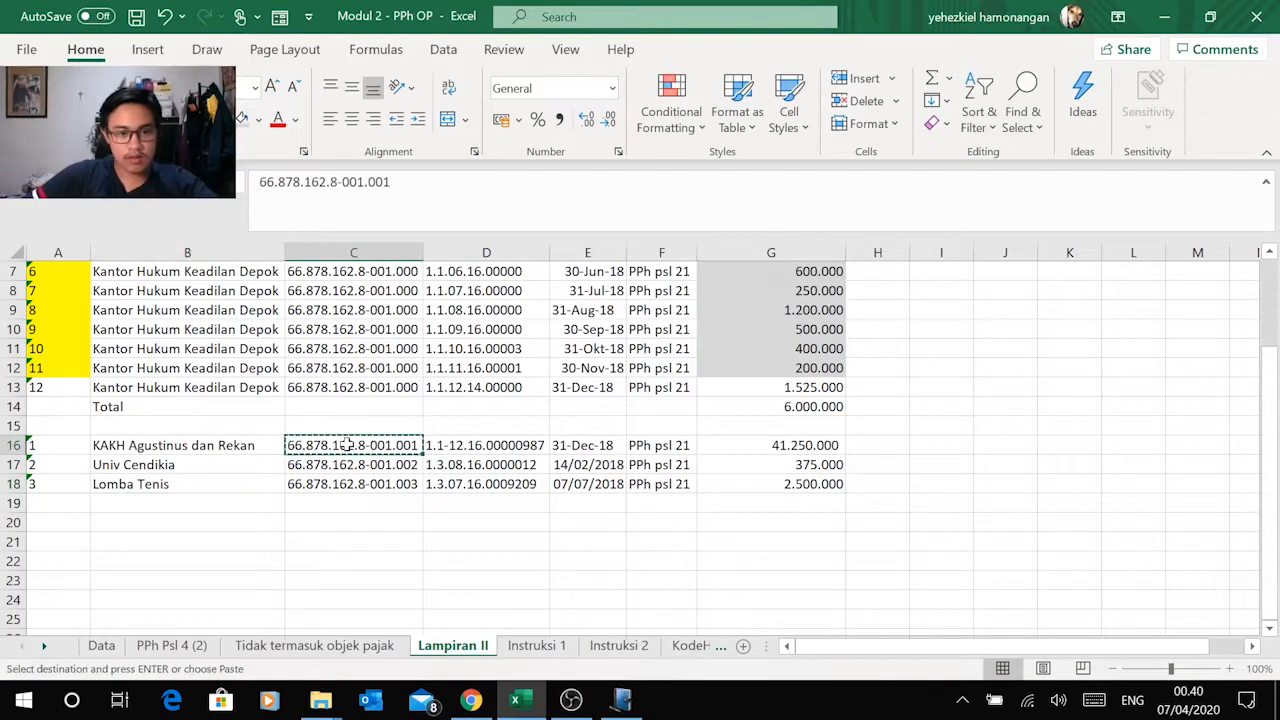
pyautogui.hotkey('alt', 'Tab')
pyautogui.rightClick(588, 327)
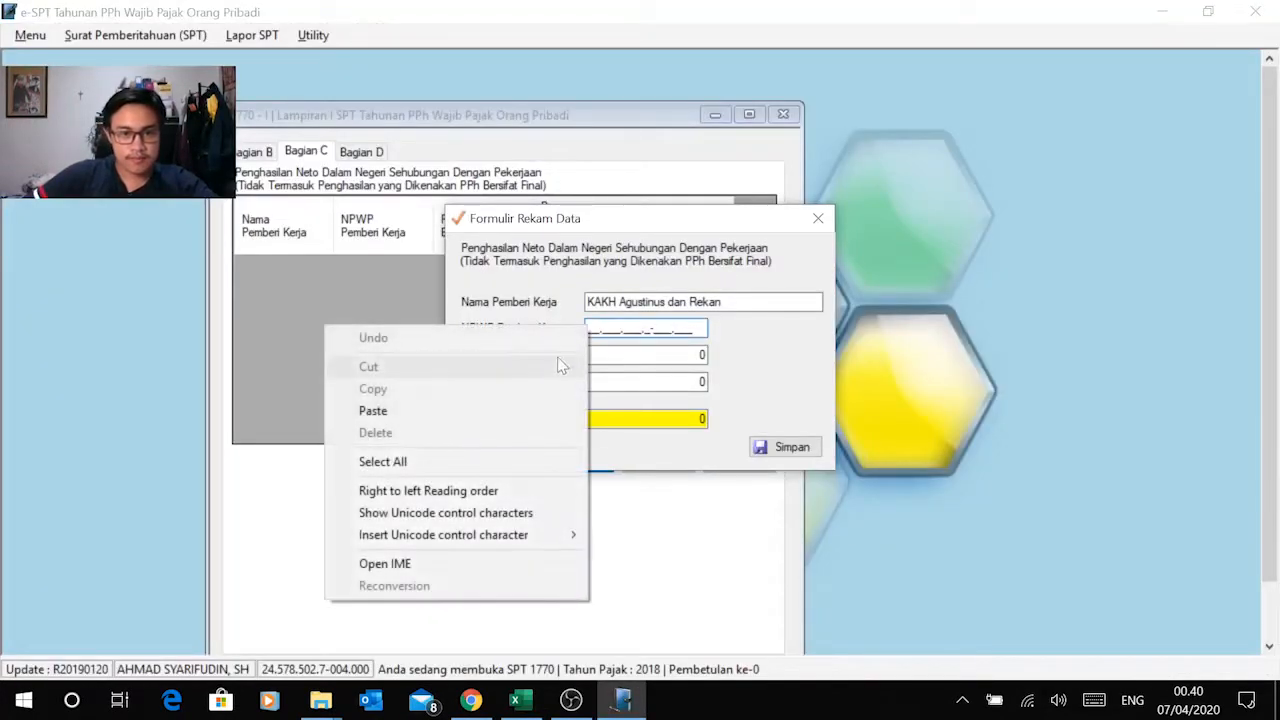
pyautogui.click(509, 409)
# Step: Copy the gross income of Rp366.000.000 from cell E11 of the Instruksi 1 sheet in Excel into Penghasilan Bruto in e-SPT
pyautogui.click(701, 354)
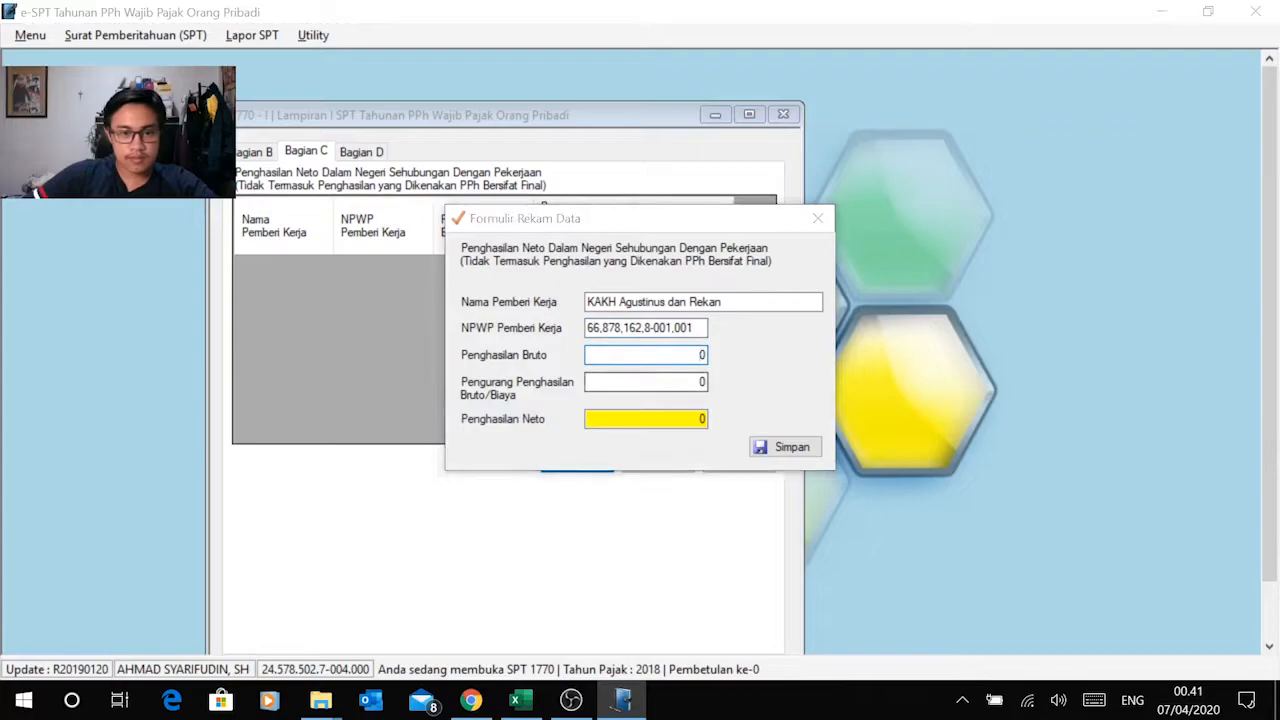
pyautogui.hotkey('alt', 'Tab')
pyautogui.click(534, 646)
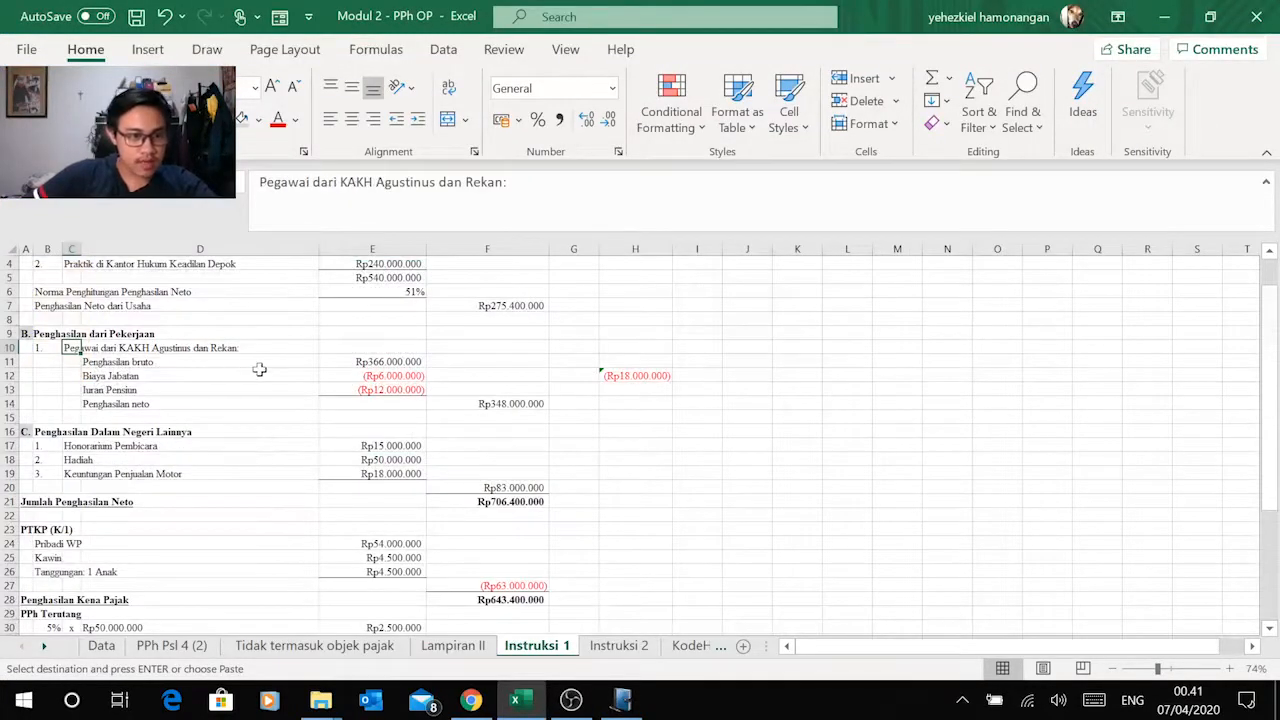
pyautogui.click(372, 362)
pyautogui.hotkey('ctrl', 'c')
pyautogui.hotkey('alt', 'Tab')
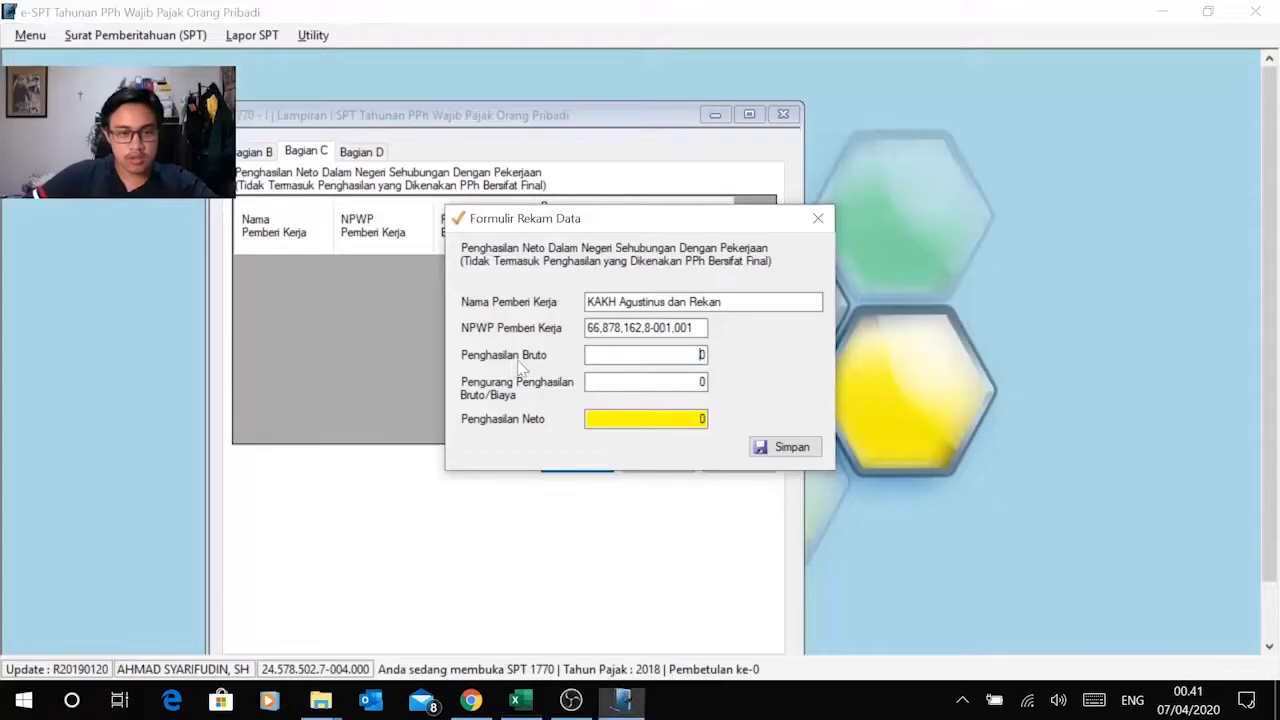
pyautogui.doubleClick(701, 355)
pyautogui.rightClick(688, 355)
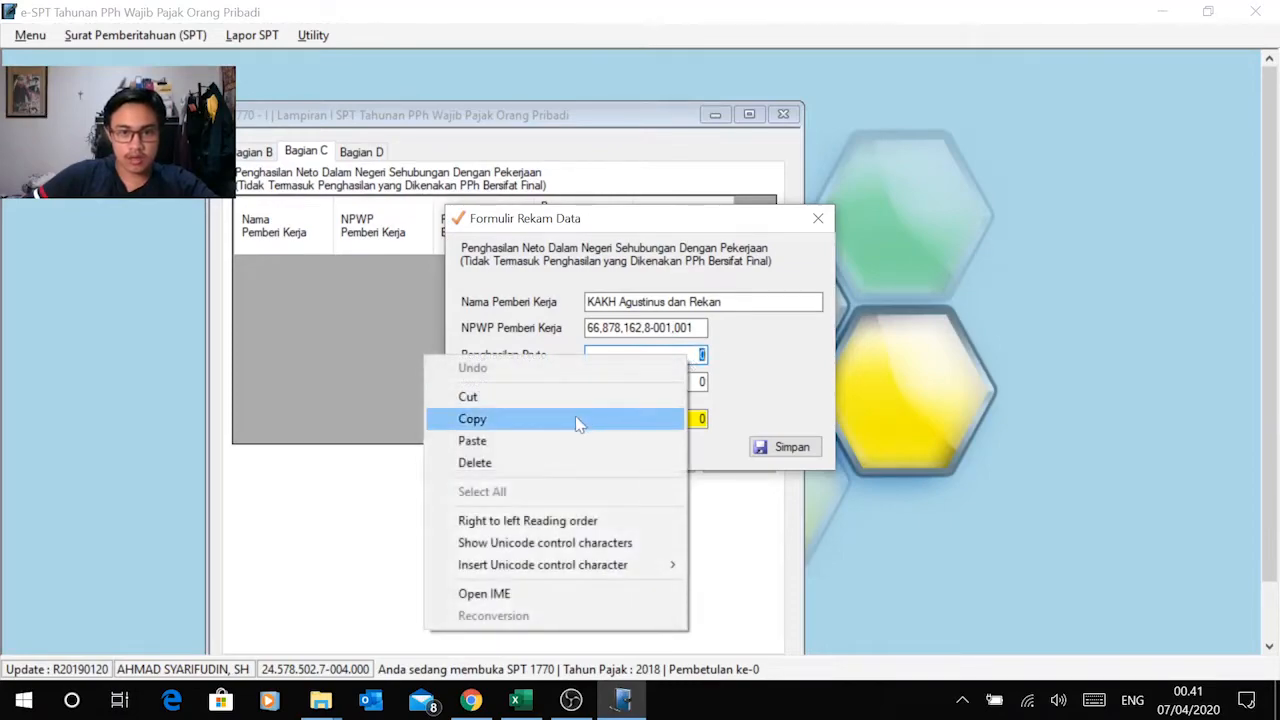
pyautogui.click(557, 442)
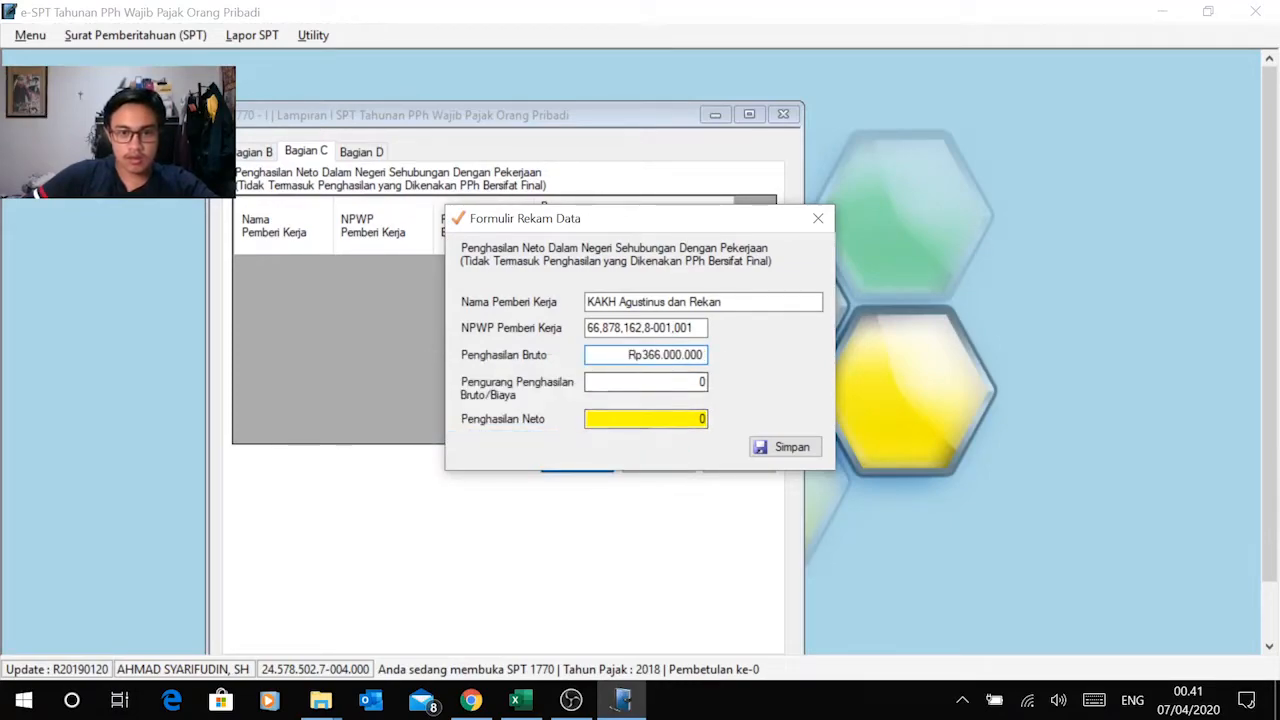
# Step: Examine the deductions from gross income in the 1721-A1 income details of the Modul 2 PDF in Chrome, and return to the e-SPT record
pyautogui.click(690, 381)
pyautogui.click(516, 704)
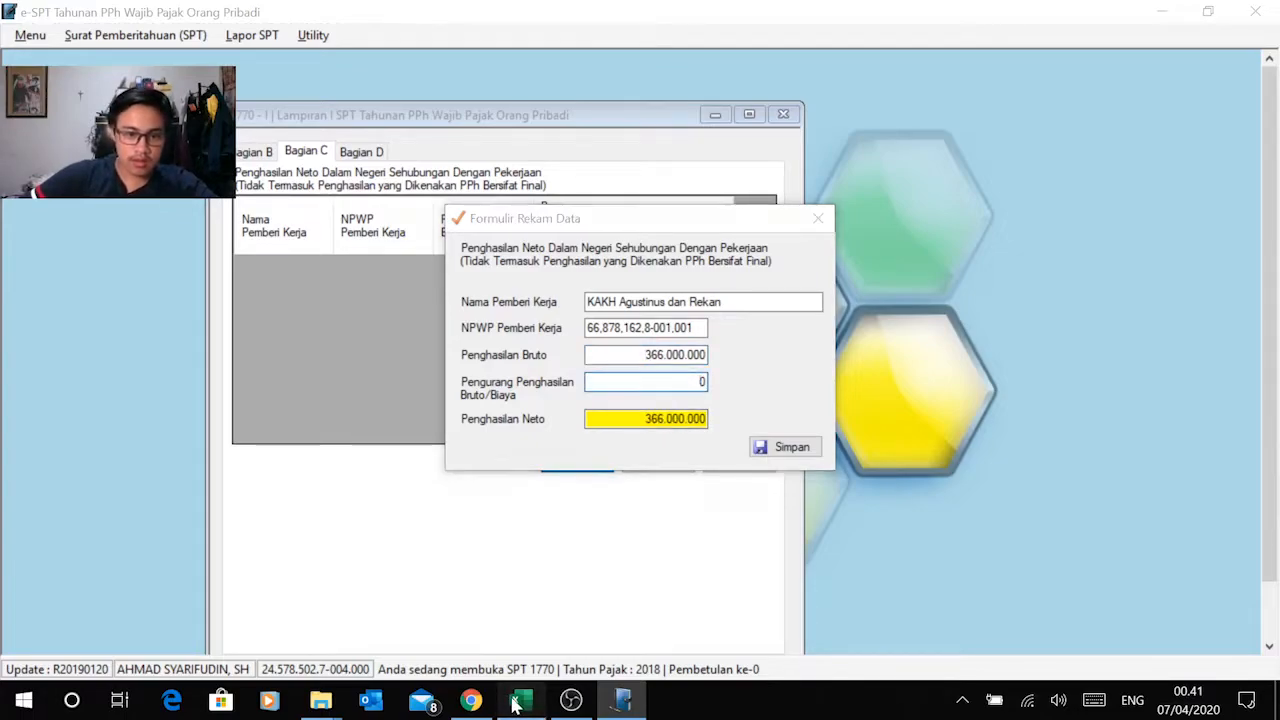
pyautogui.click(516, 704)
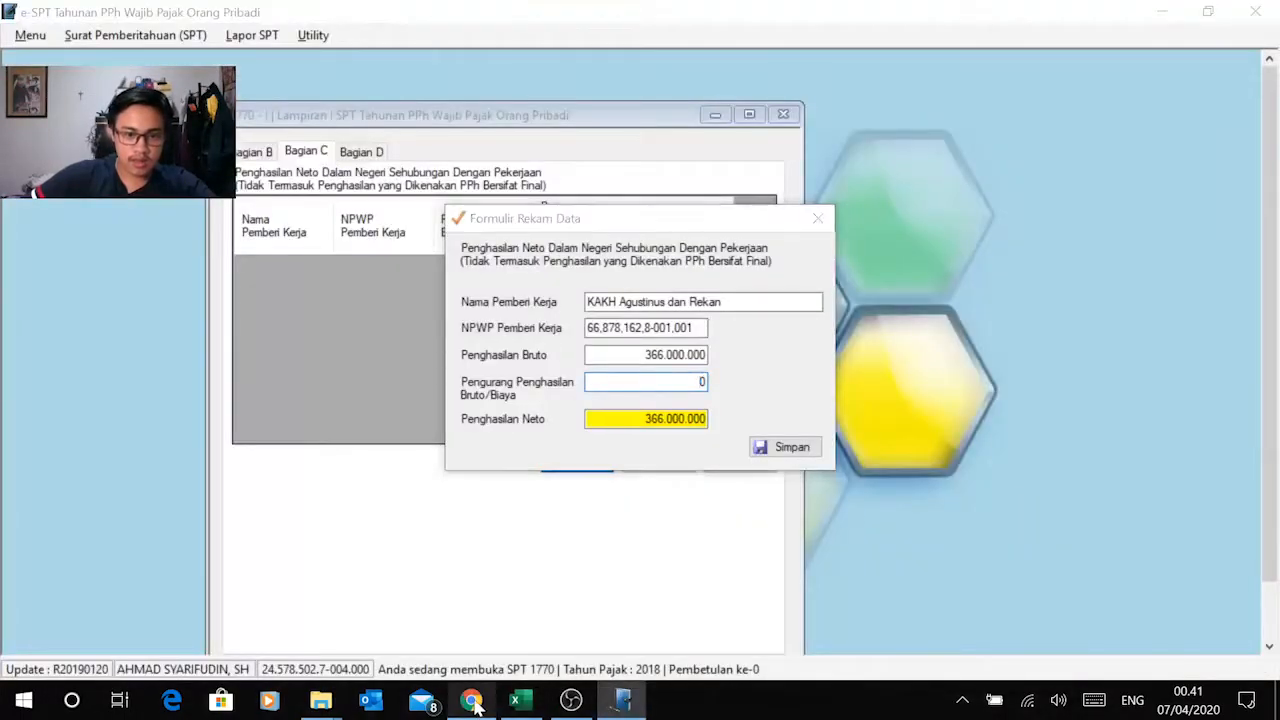
pyautogui.click(472, 704)
pyautogui.scroll(15, 630, 400)
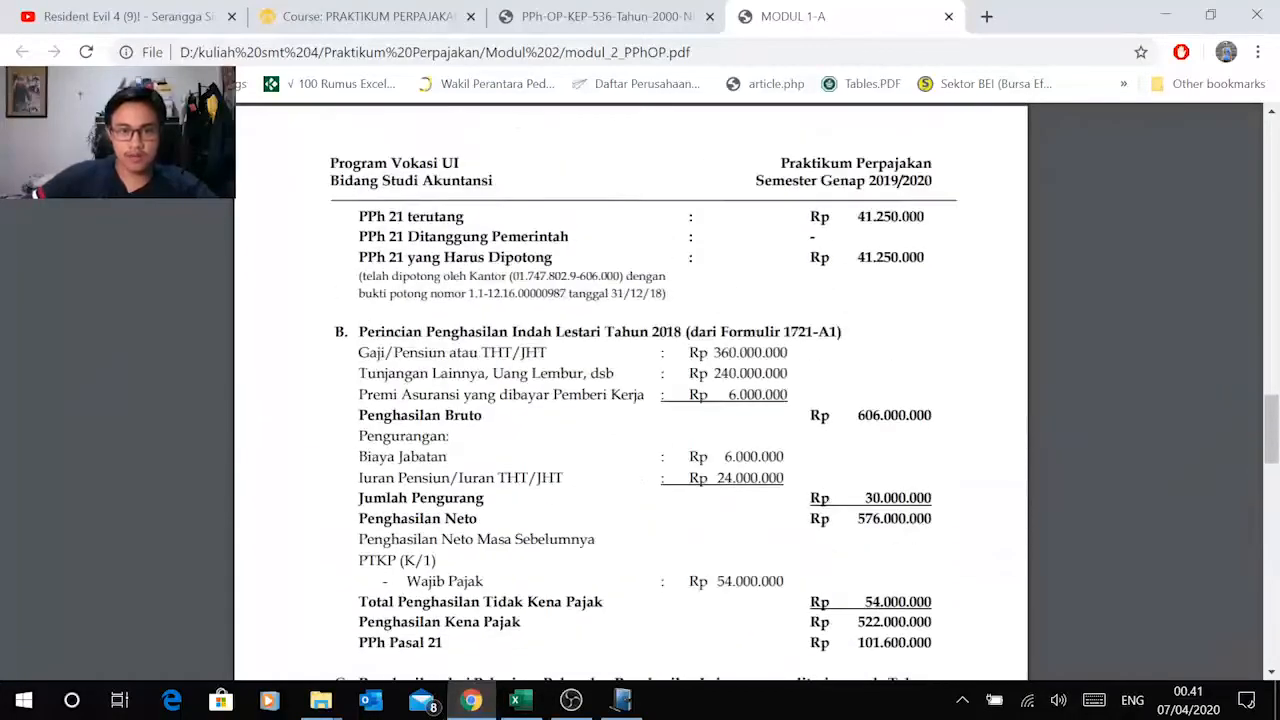
pyautogui.scroll(5, 700, 148)
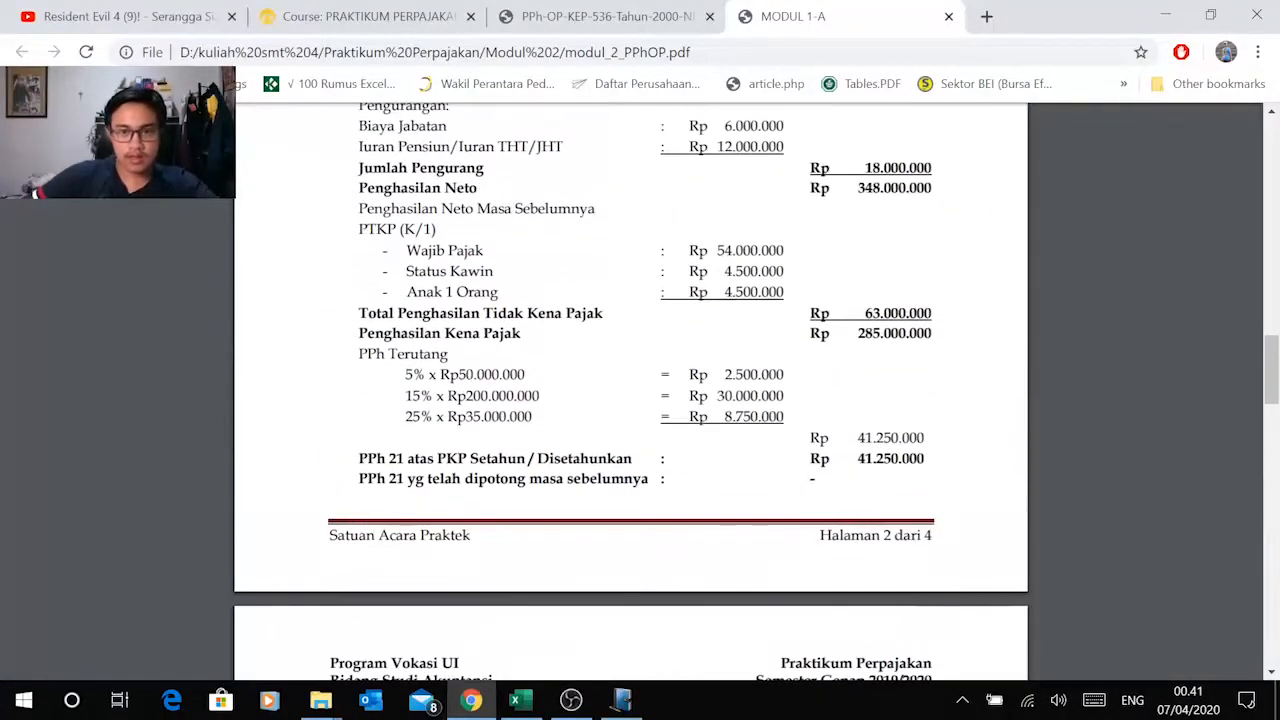
pyautogui.scroll(2, 700, 148)
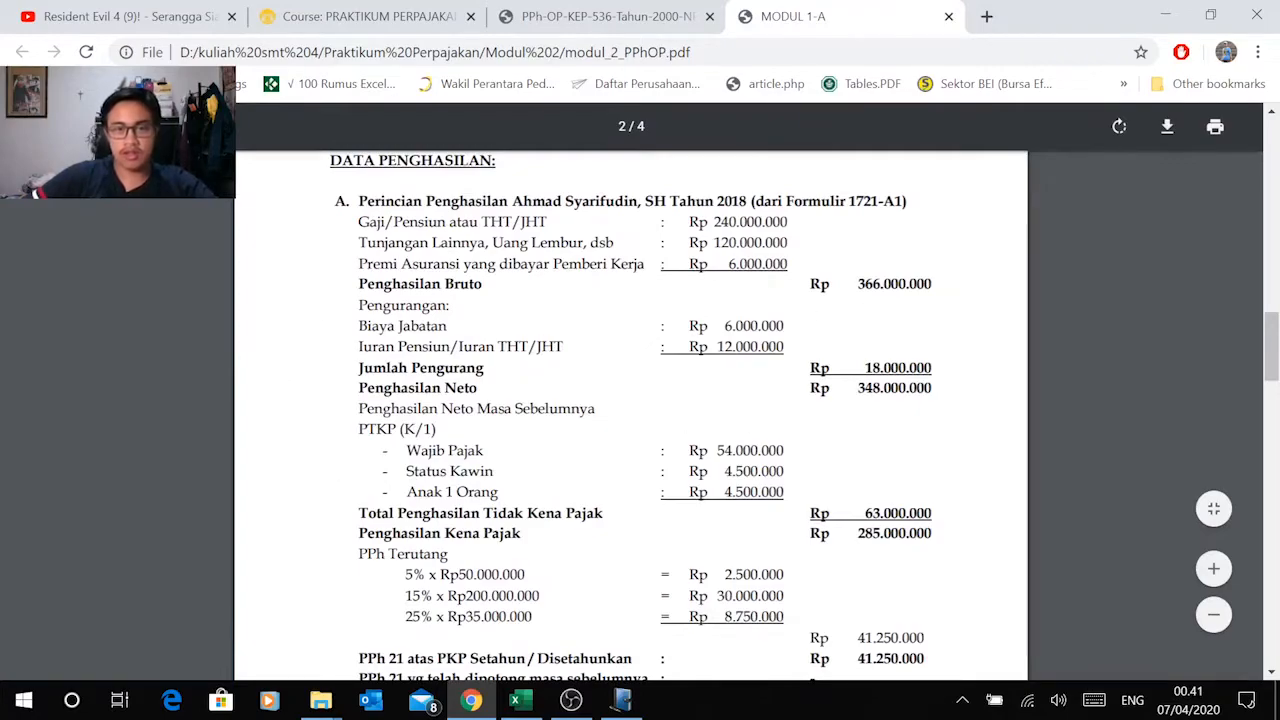
pyautogui.scroll(1, 630, 400)
pyautogui.scroll(-6, 630, 400)
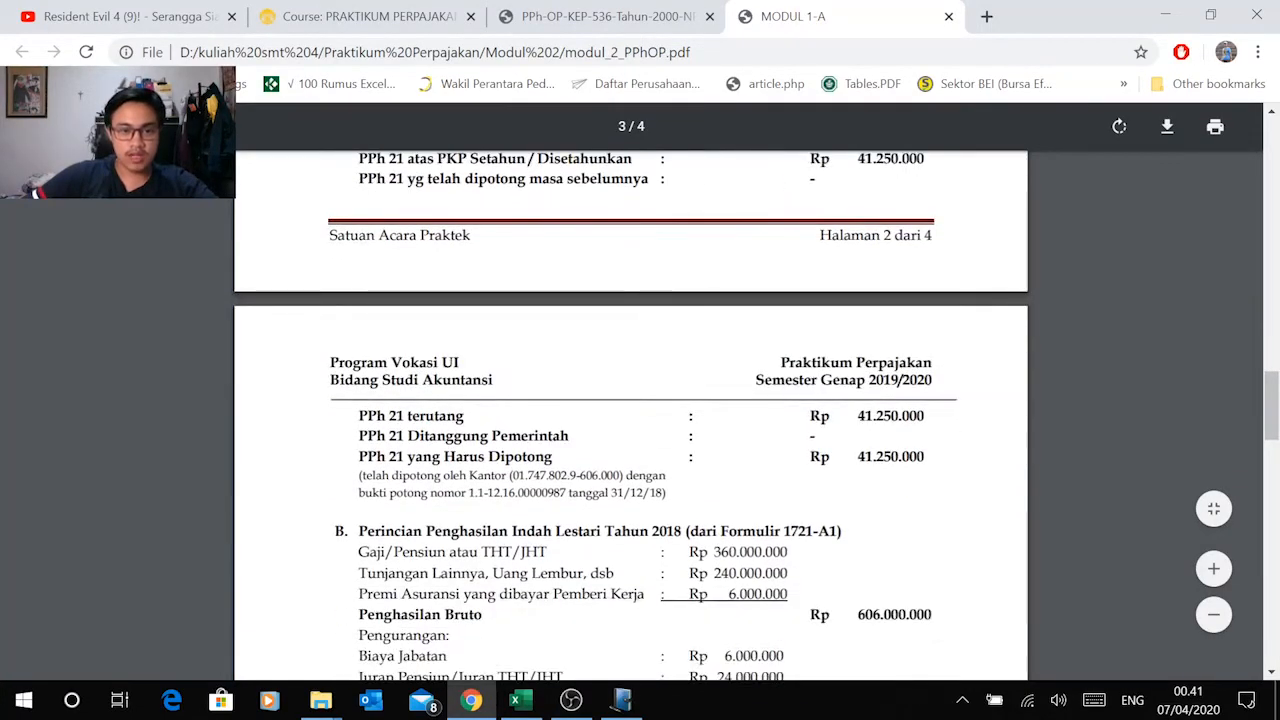
pyautogui.scroll(5, 588, 467)
pyautogui.scroll(-5, 630, 400)
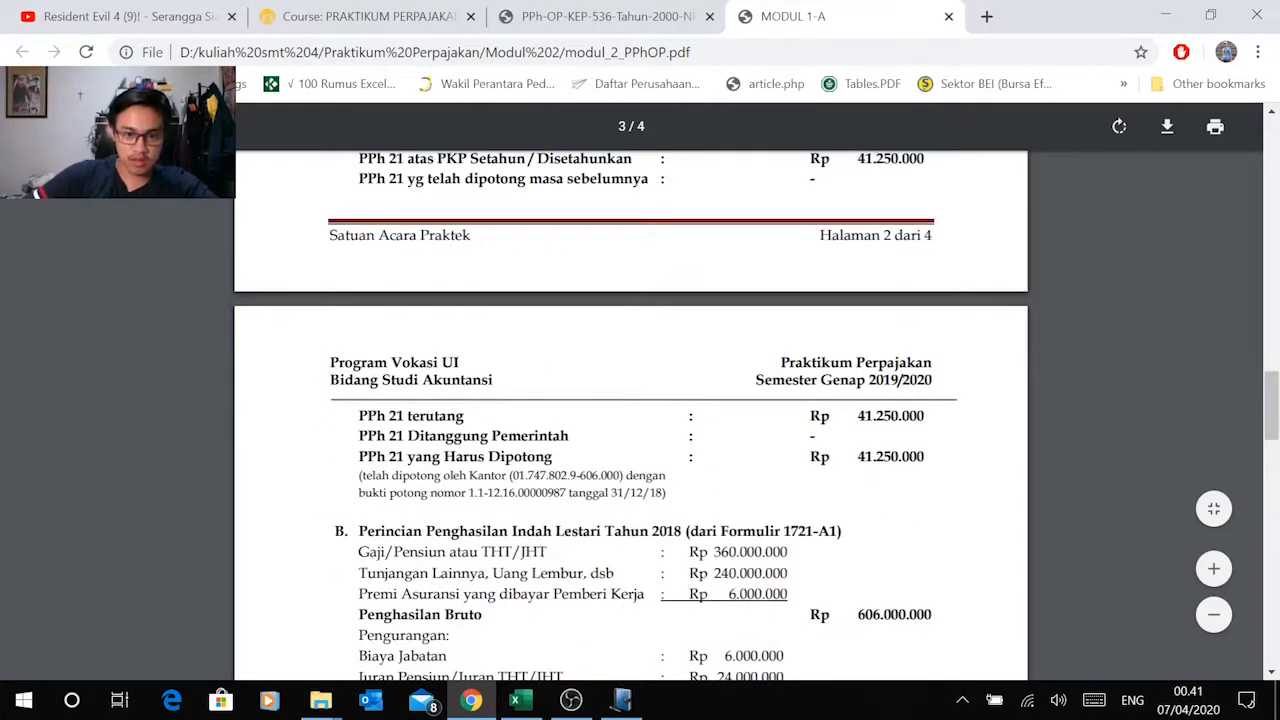
pyautogui.scroll(5, 630, 400)
pyautogui.hotkey('alt', 'Tab')
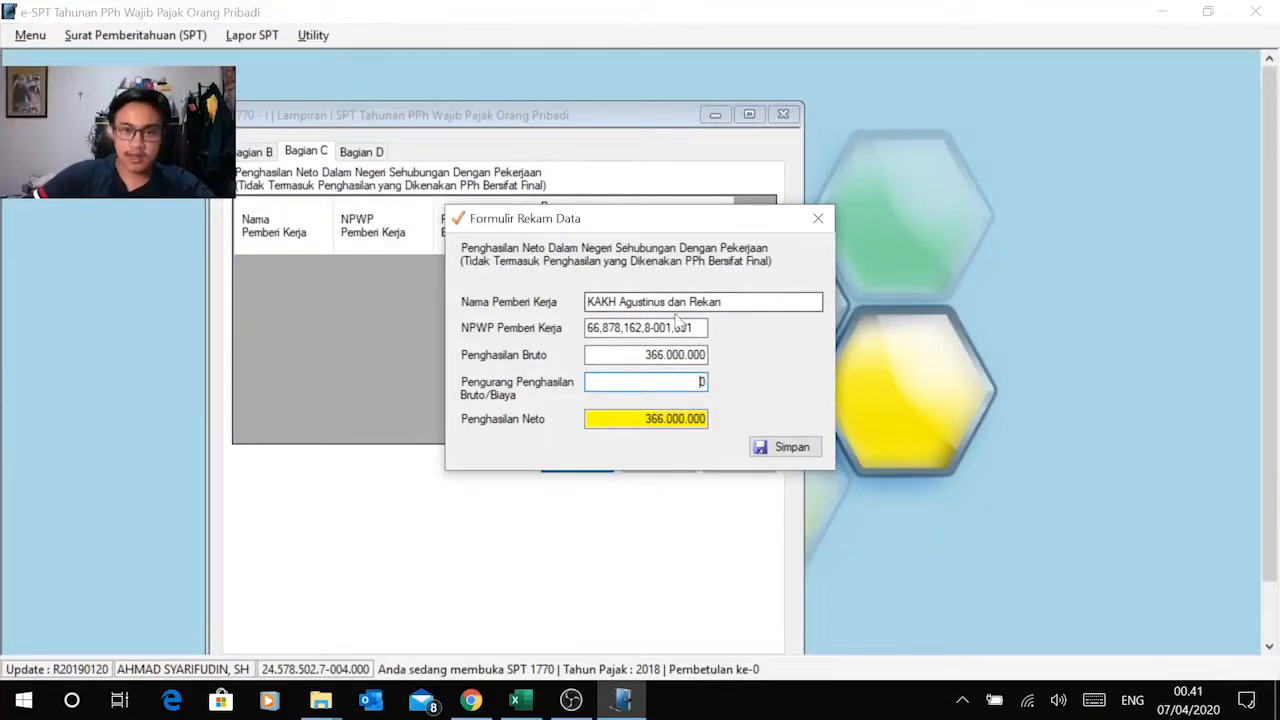
pyautogui.hotkey('alt', 'Tab')
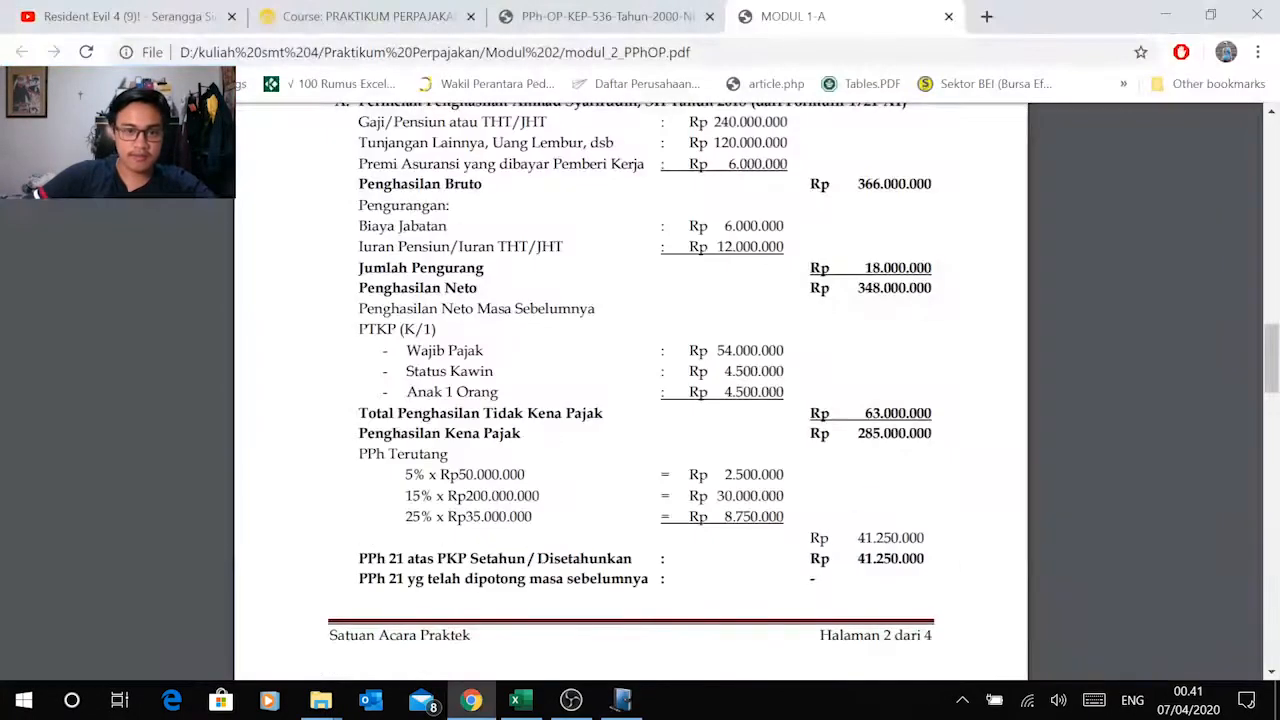
pyautogui.hotkey('alt', 'Tab')
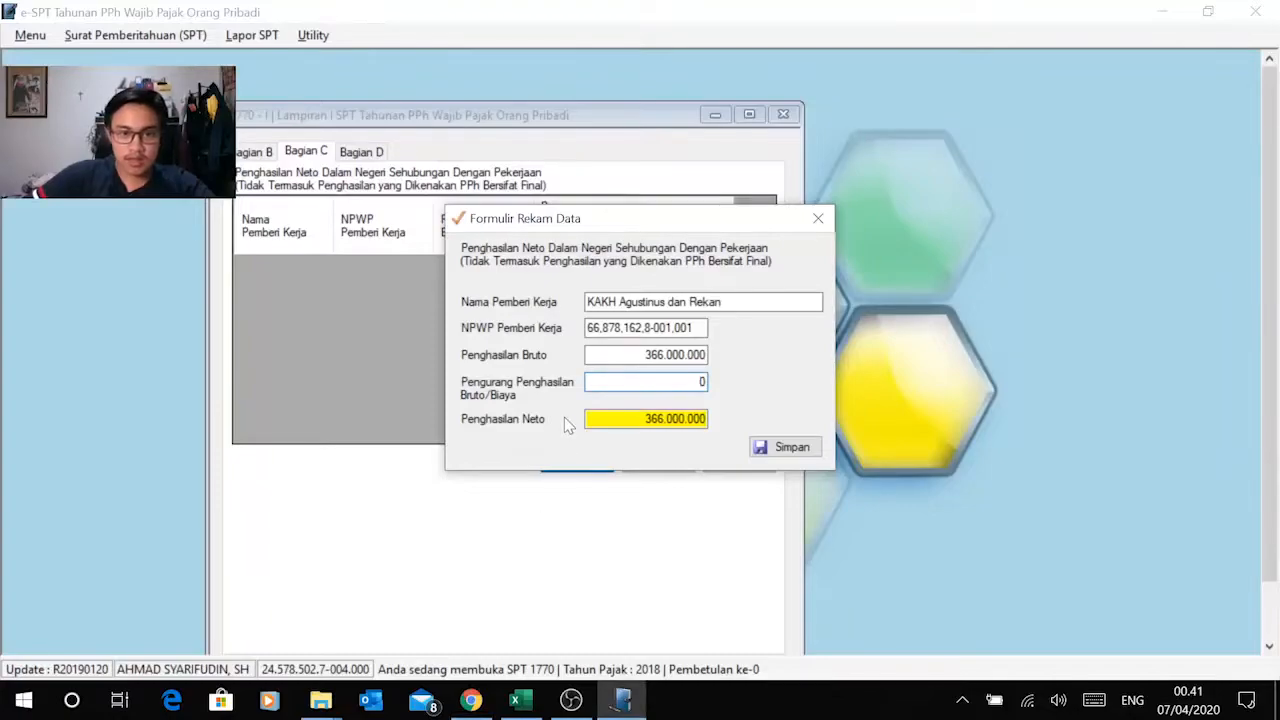
# Step: Copy the total deduction of Rp18.000.000 from Excel cell H12 into Pengurang Penghasilan Bruto/Biaya of the e-SPT employer record
pyautogui.click(518, 704)
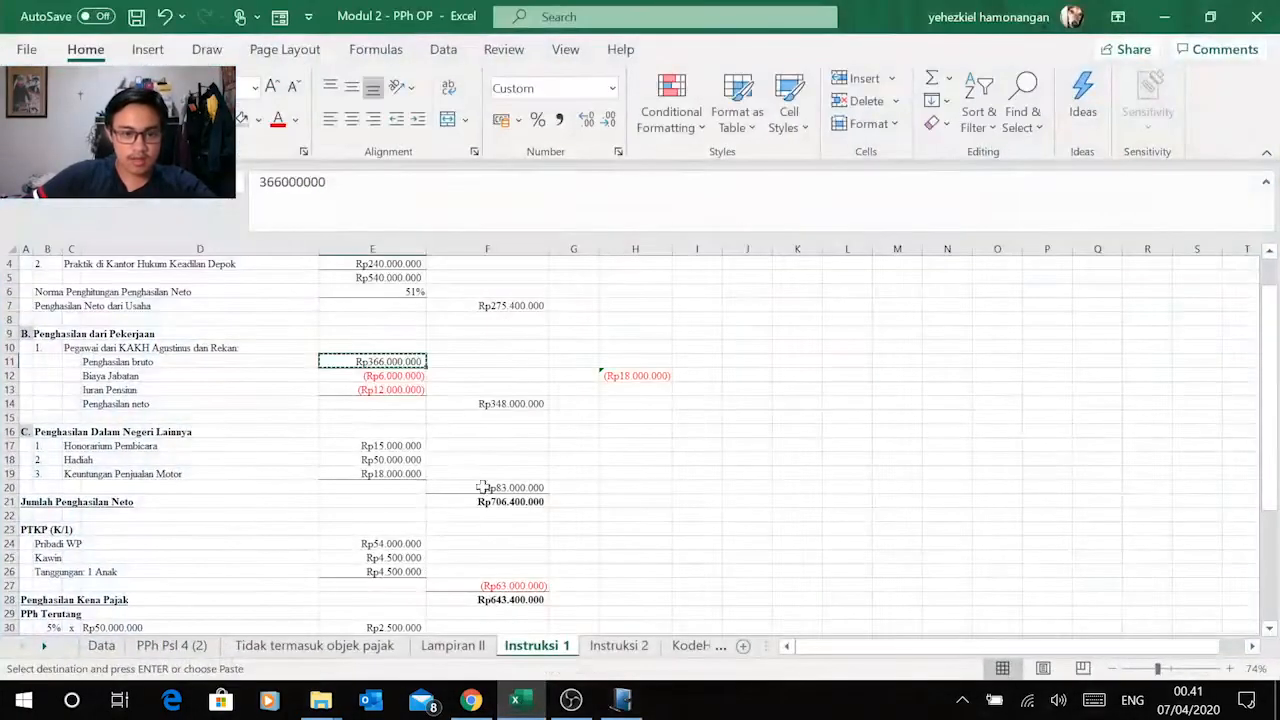
pyautogui.click(634, 375)
pyautogui.click(405, 377)
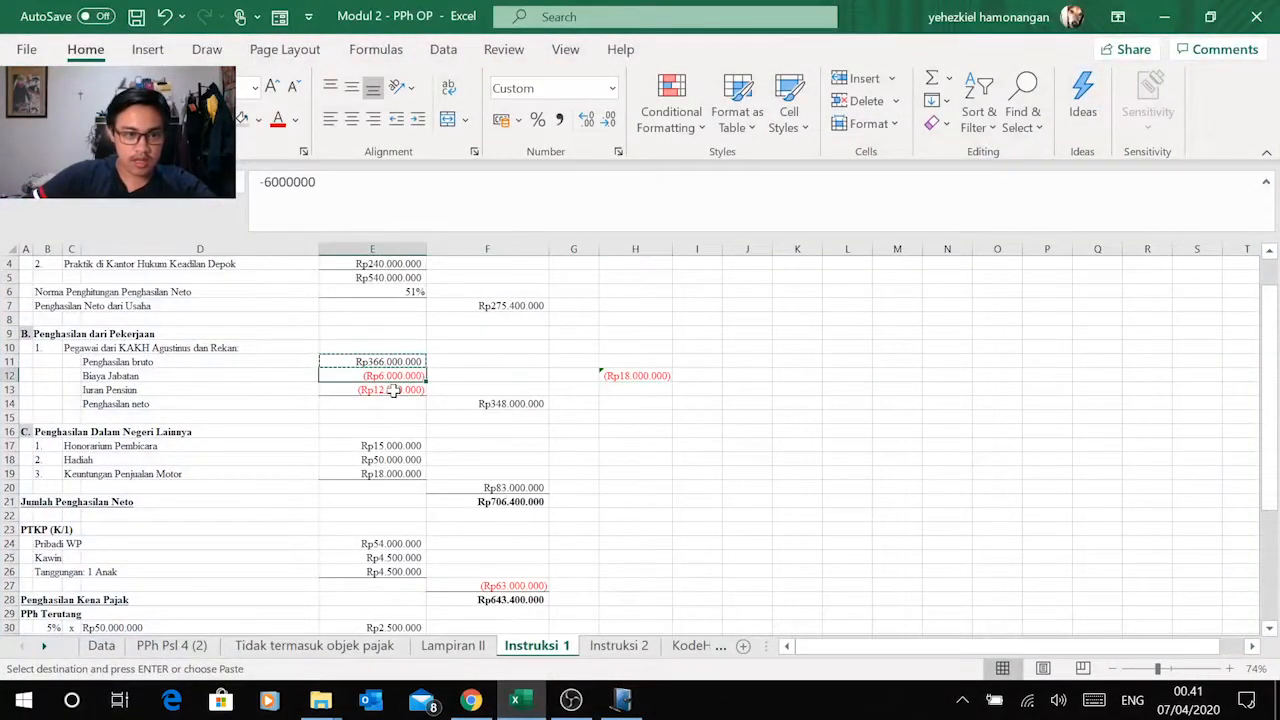
pyautogui.click(390, 390)
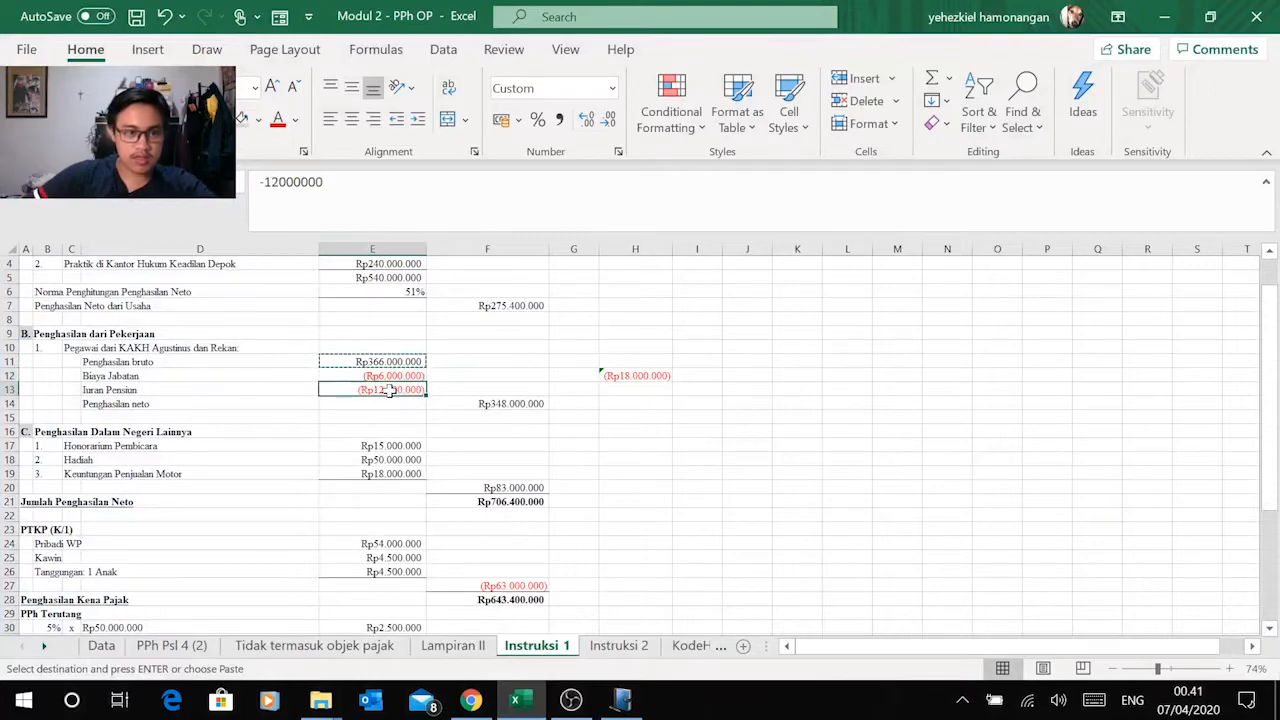
pyautogui.click(658, 382)
pyautogui.hotkey('ctrl', 'c')
pyautogui.hotkey('alt', 'Tab')
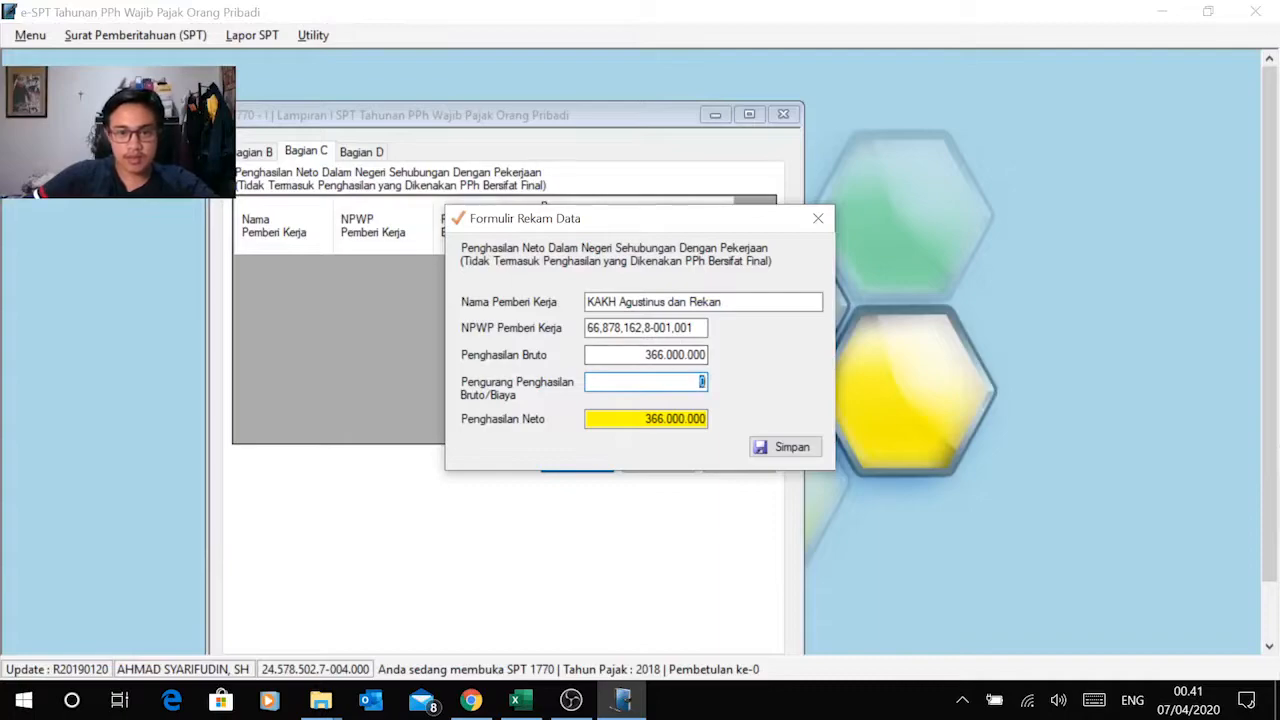
pyautogui.rightClick(701, 381)
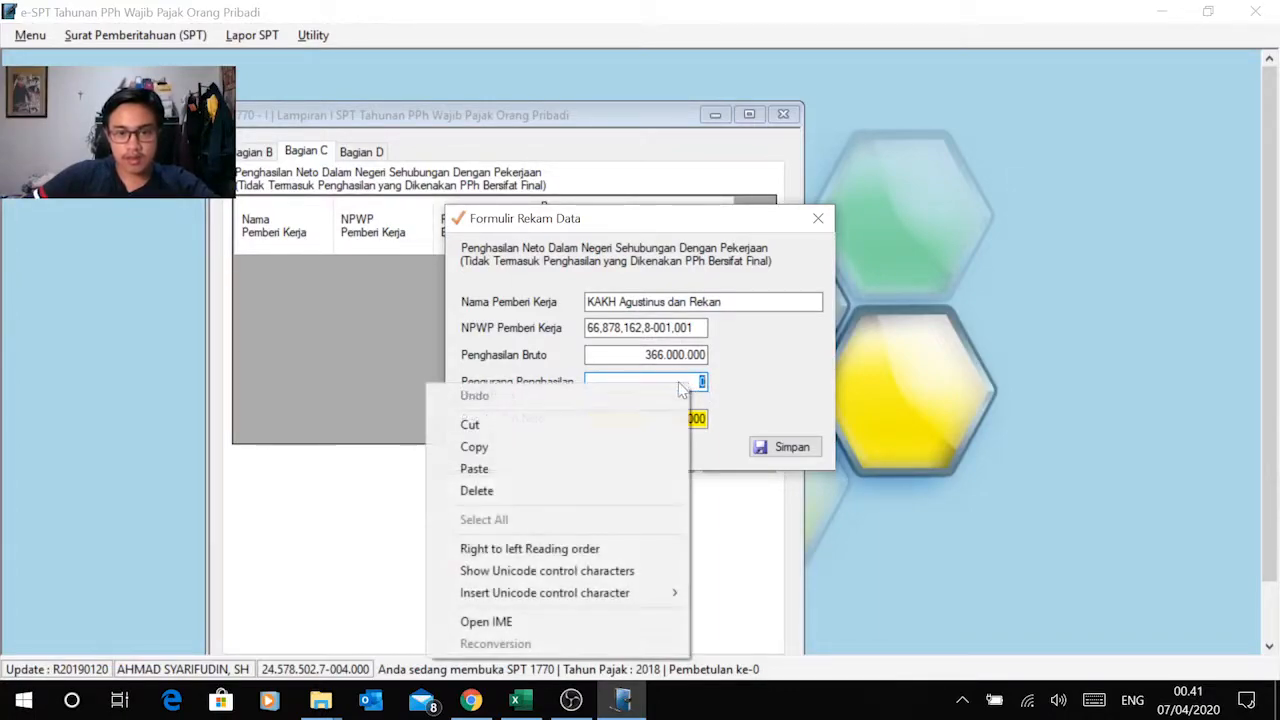
pyautogui.click(558, 466)
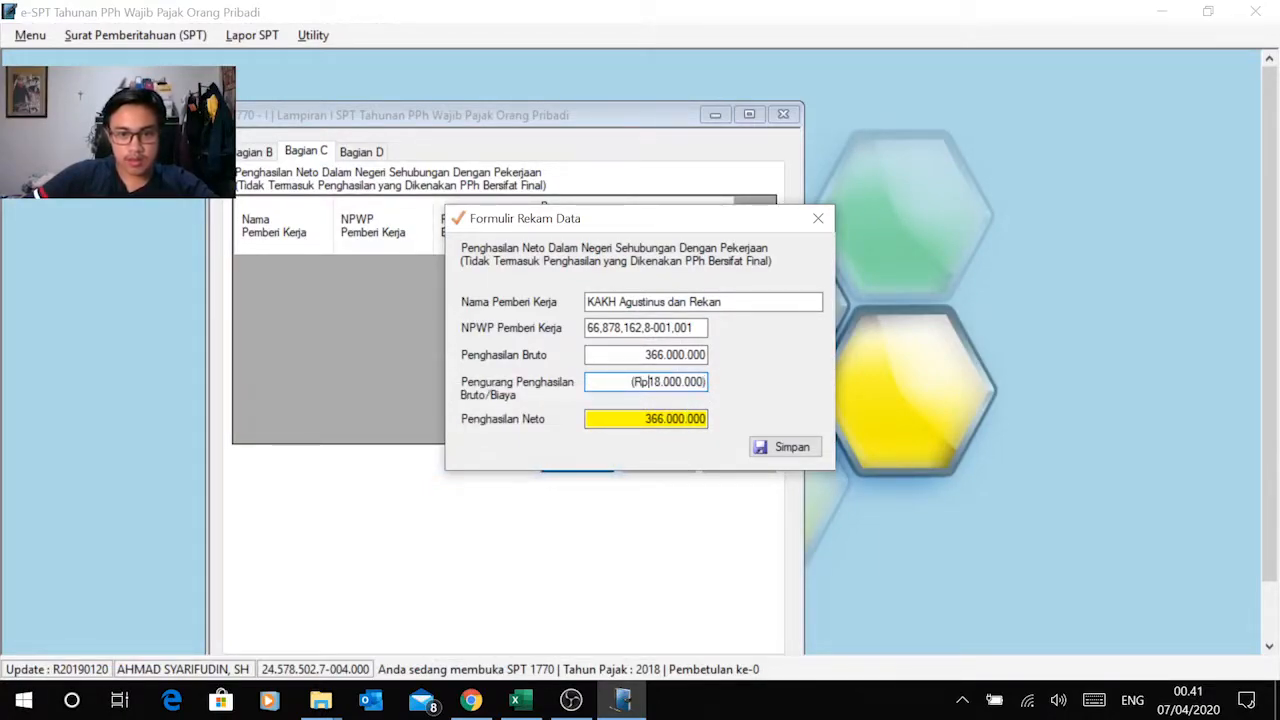
# Step: Remove the parentheses and the Rp prefix from the pasted deduction, leaving 18.000.000
pyautogui.press('BackSpace')
pyautogui.press('BackSpace')
pyautogui.press('BackSpace')
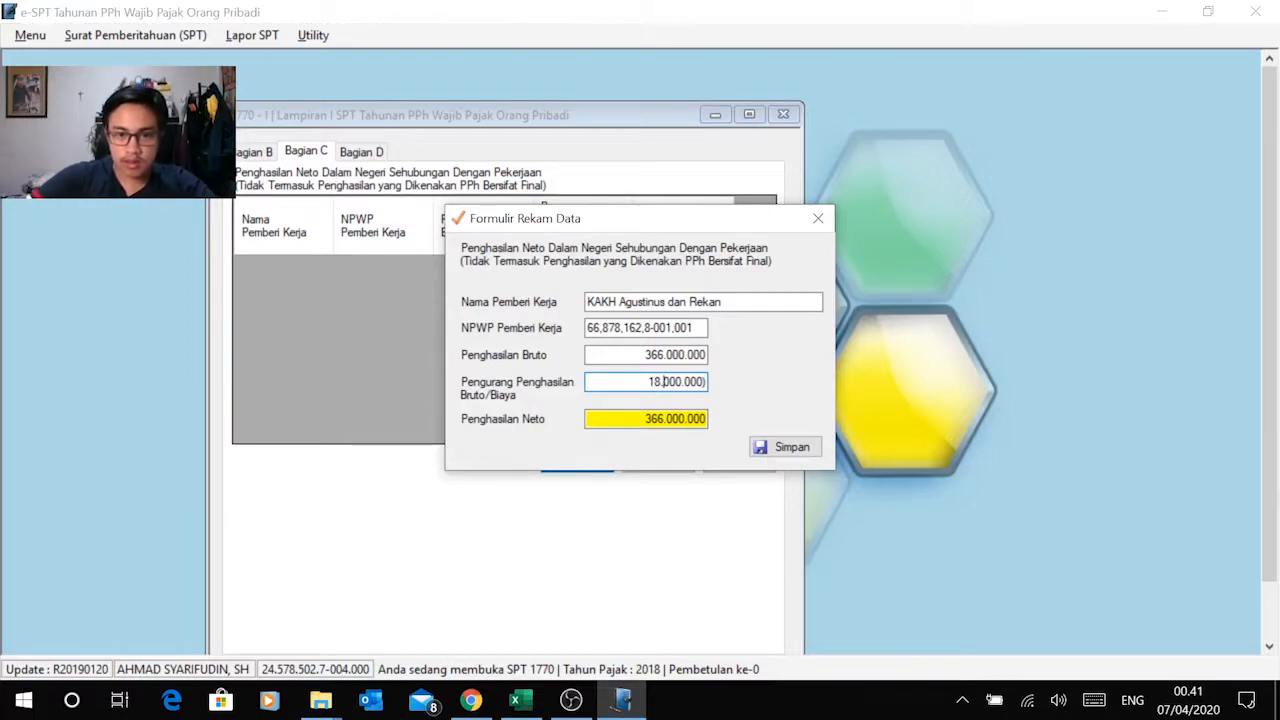
pyautogui.press('BackSpace')
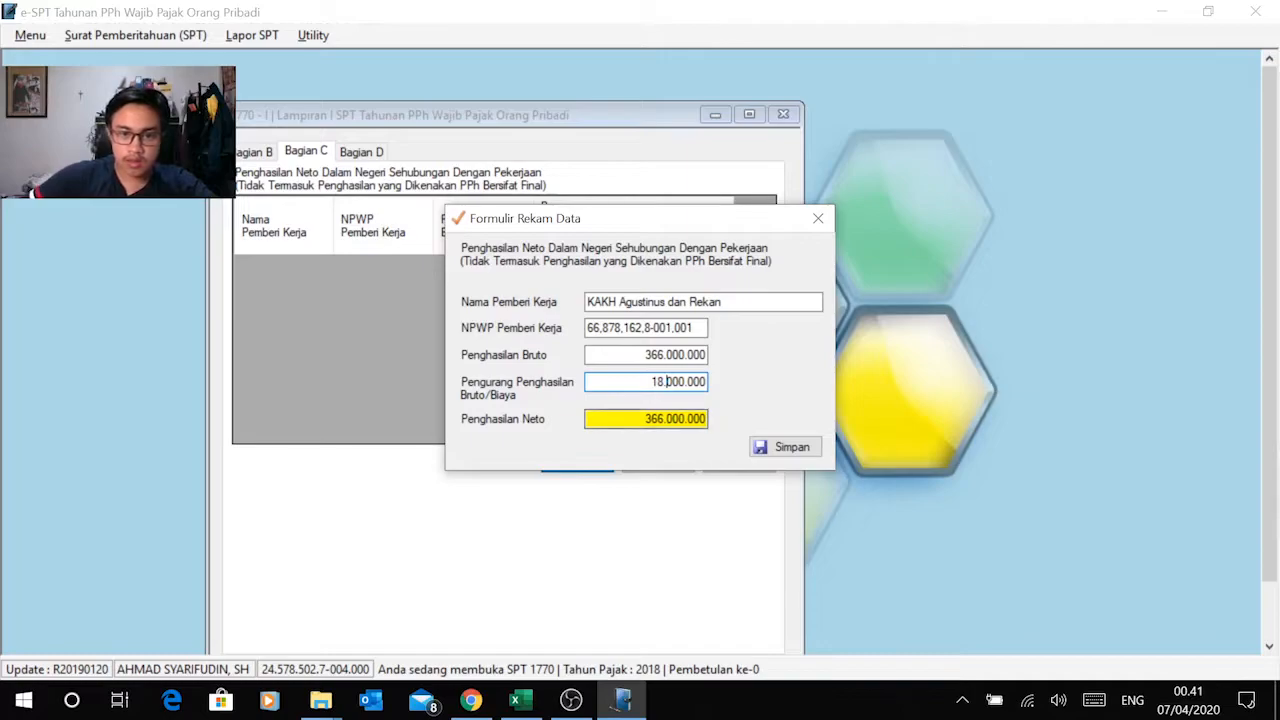
# Step: Check the employment net income in Excel cell F14 against the e-SPT record, and save the employer record
pyautogui.hotkey('alt', 'Tab')
pyautogui.click(535, 404)
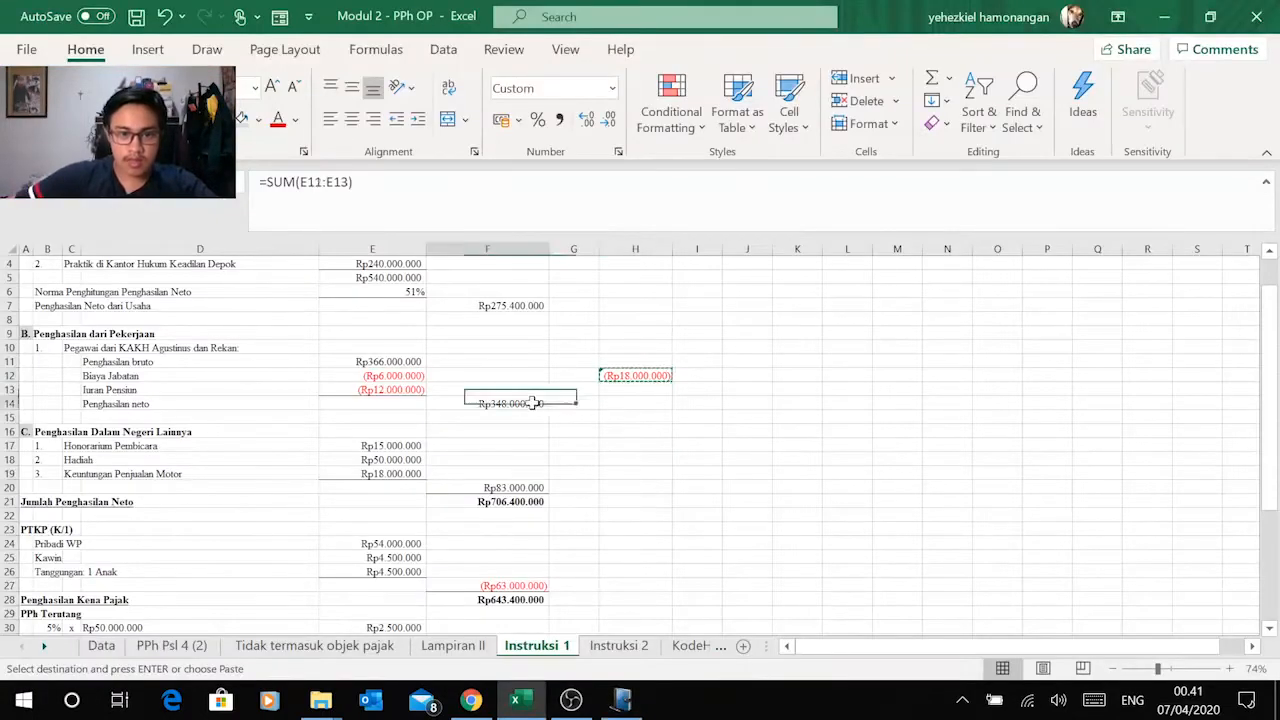
pyautogui.press('Escape')
pyautogui.hotkey('alt', 'Tab')
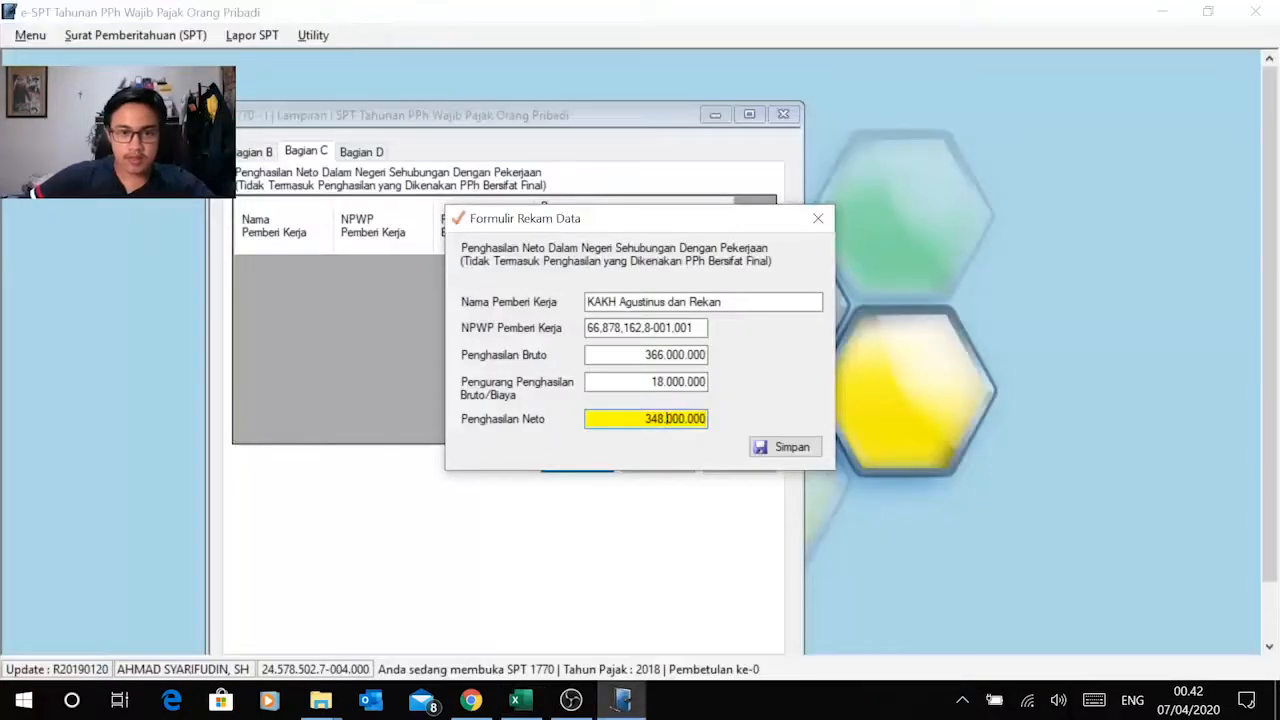
pyautogui.click(777, 450)
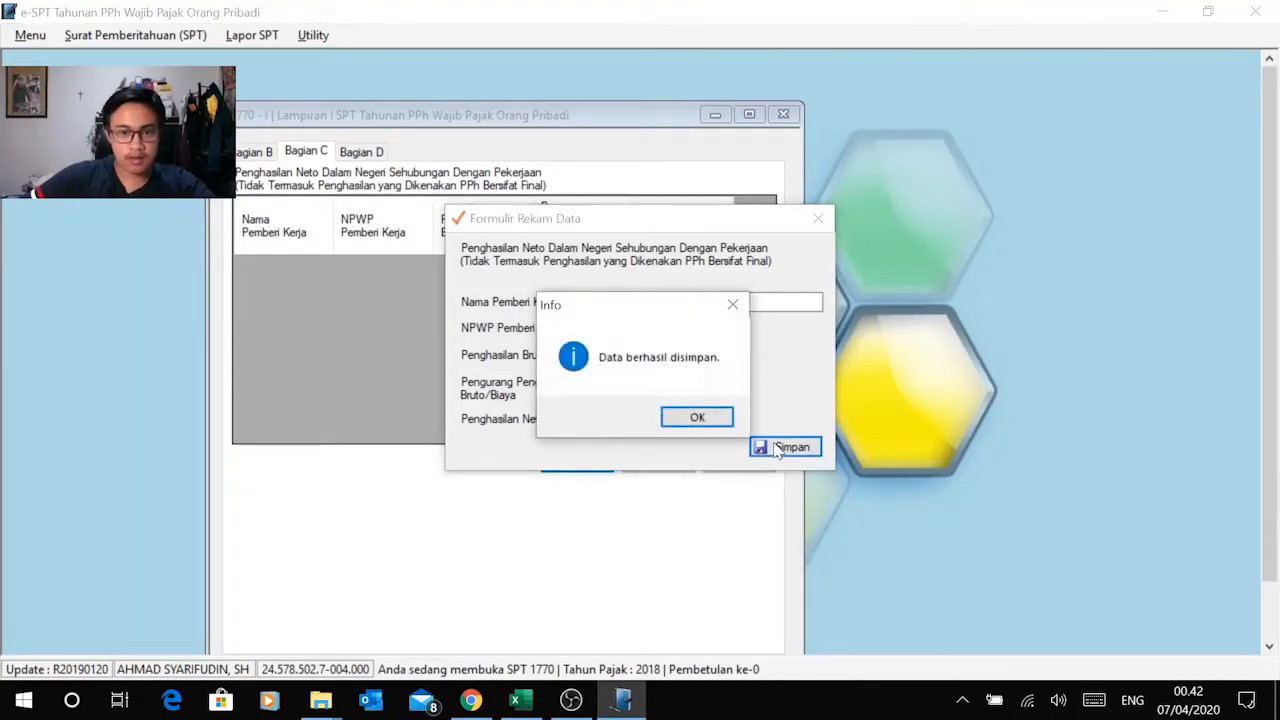
pyautogui.click(706, 424)
# Step: Open Bagian D of Lampiran I in e-SPT and compare its income types with the Penghasilan Dalam Negeri Lainnya section in Excel
pyautogui.hotkey('alt', 'Tab')
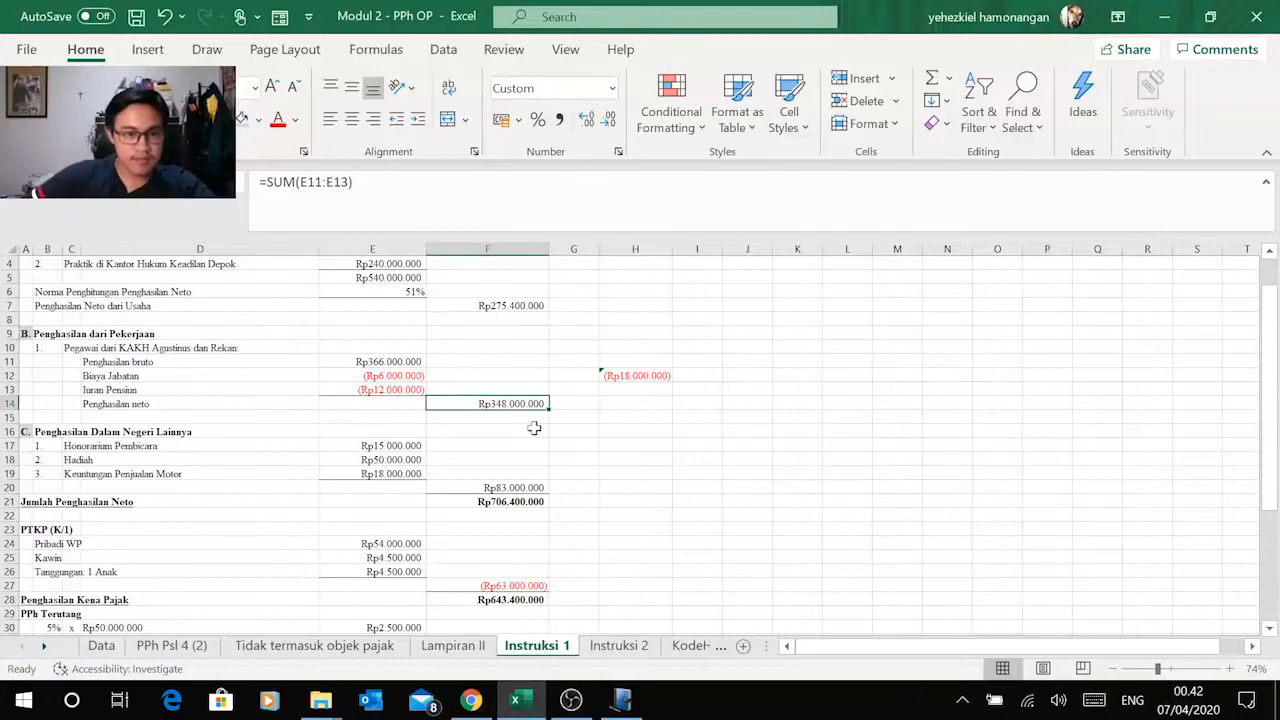
pyautogui.click(522, 429)
pyautogui.hotkey('alt', 'Tab')
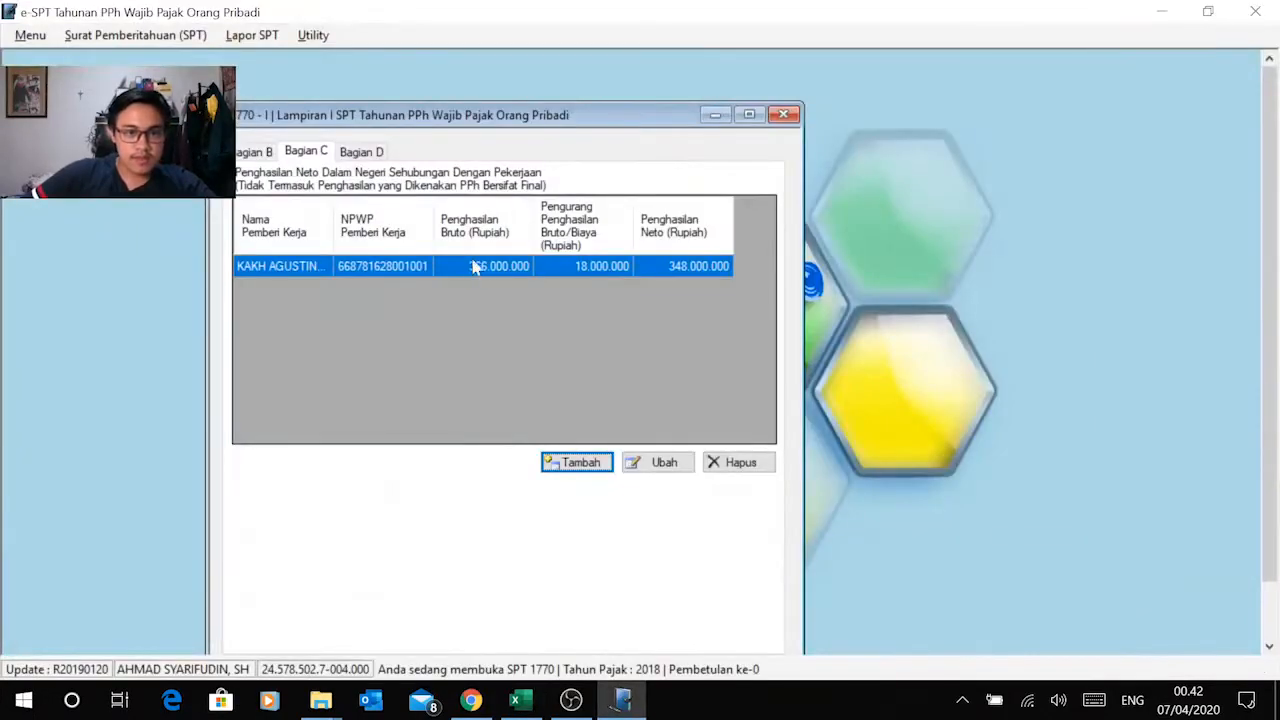
pyautogui.click(354, 151)
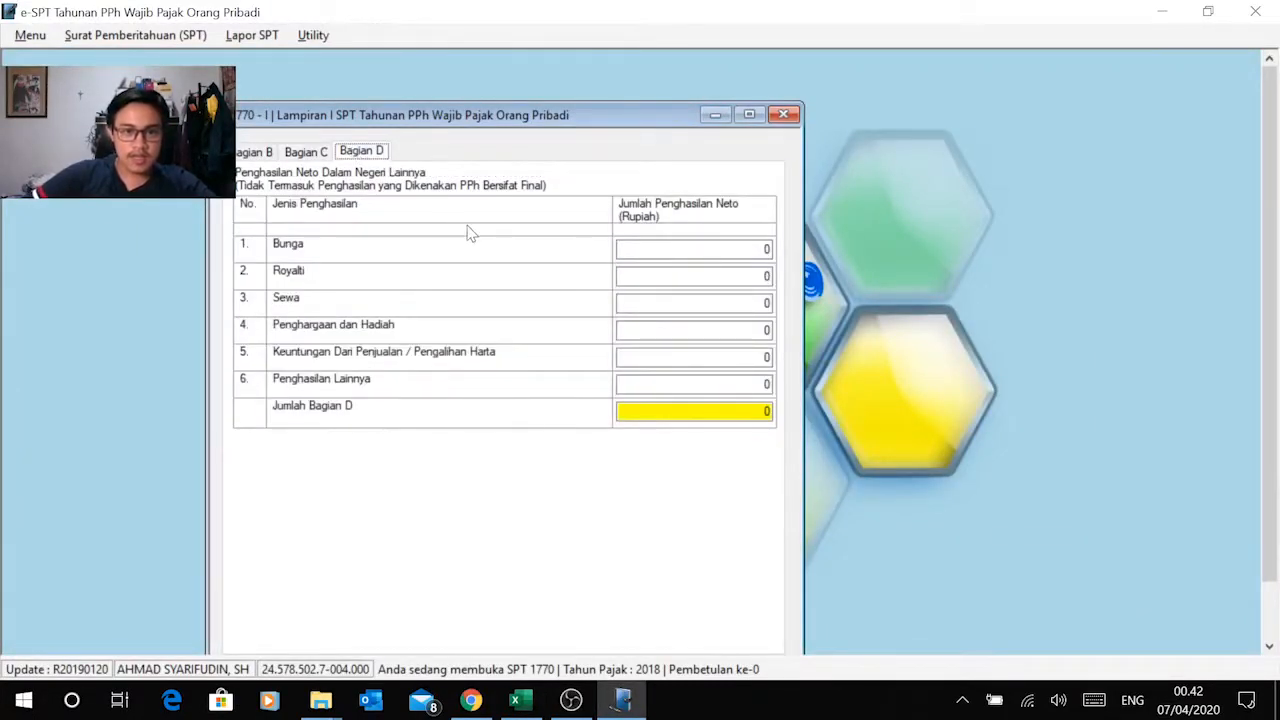
pyautogui.hotkey('alt', 'Tab')
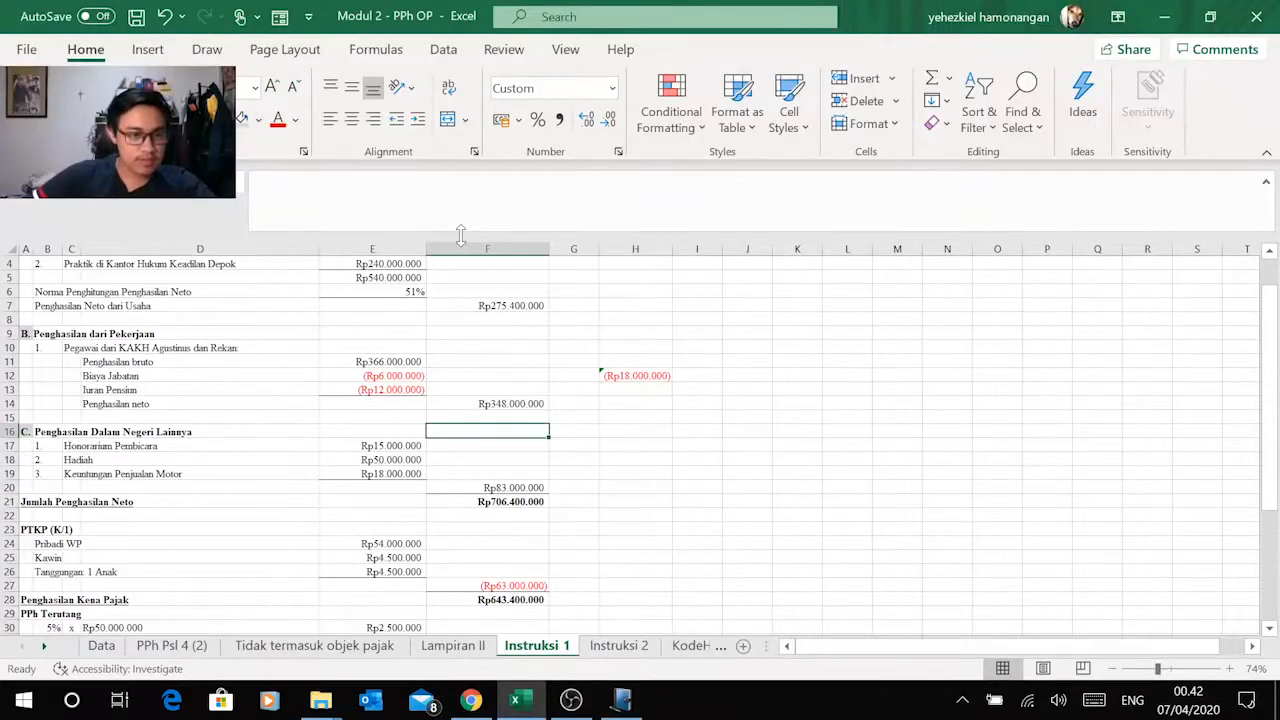
pyautogui.hotkey('alt', 'Tab')
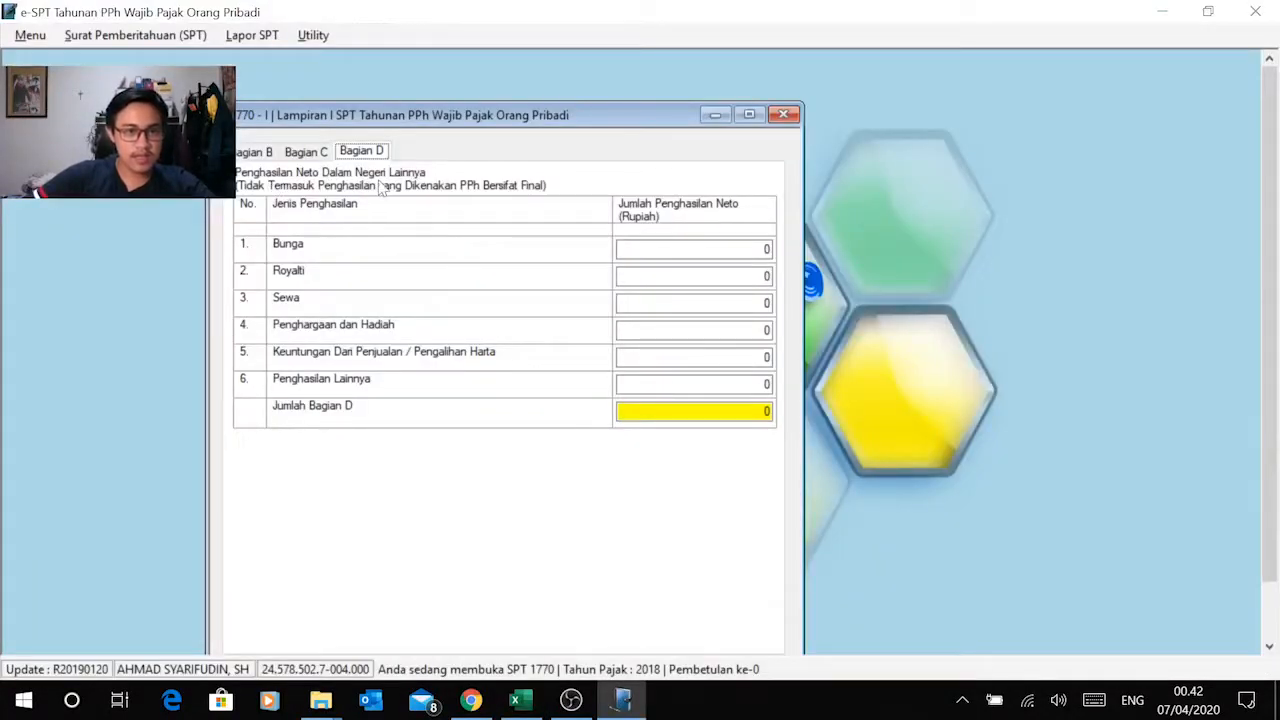
pyautogui.hotkey('alt', 'Tab')
pyautogui.hotkey('alt', 'Tab')
pyautogui.hotkey('alt', 'Tab')
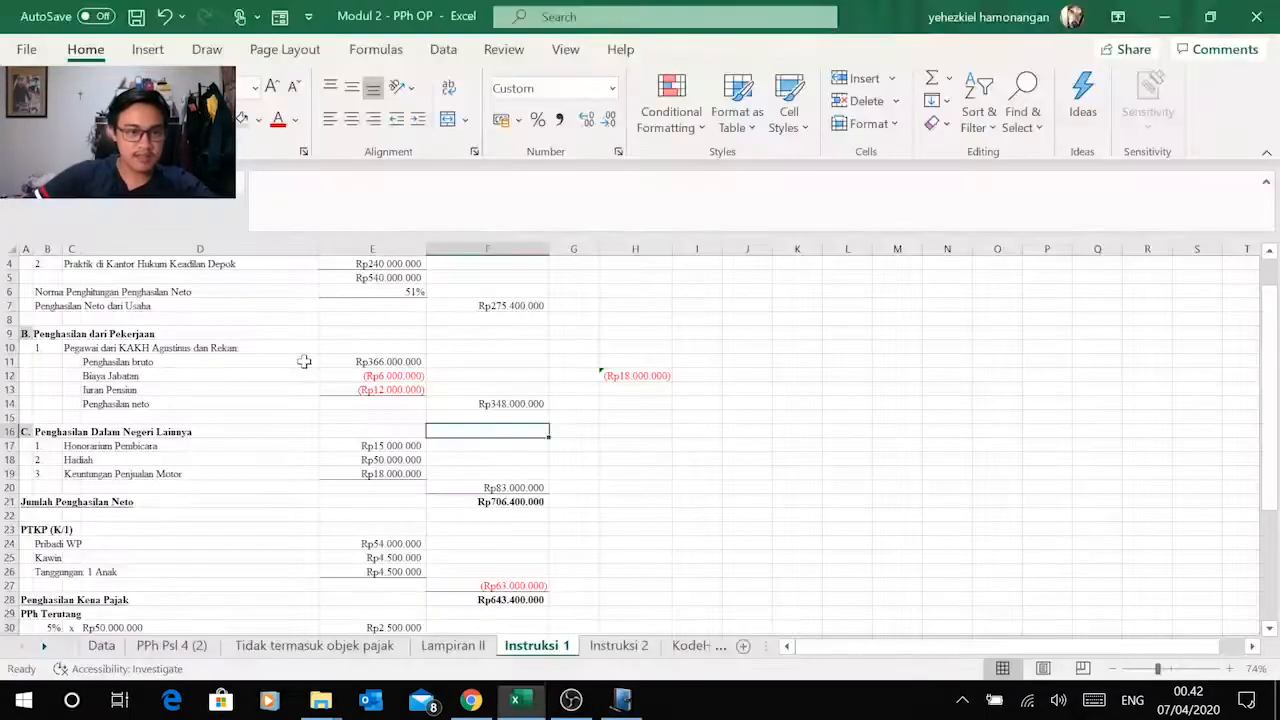
pyautogui.click(129, 464)
# Step: Copy the Hadiah amount of 50.000.000 from Excel cell E18 into Penghargaan dan Hadiah in Bagian D of the e-SPT Lampiran I
pyautogui.hotkey('alt', 'Tab')
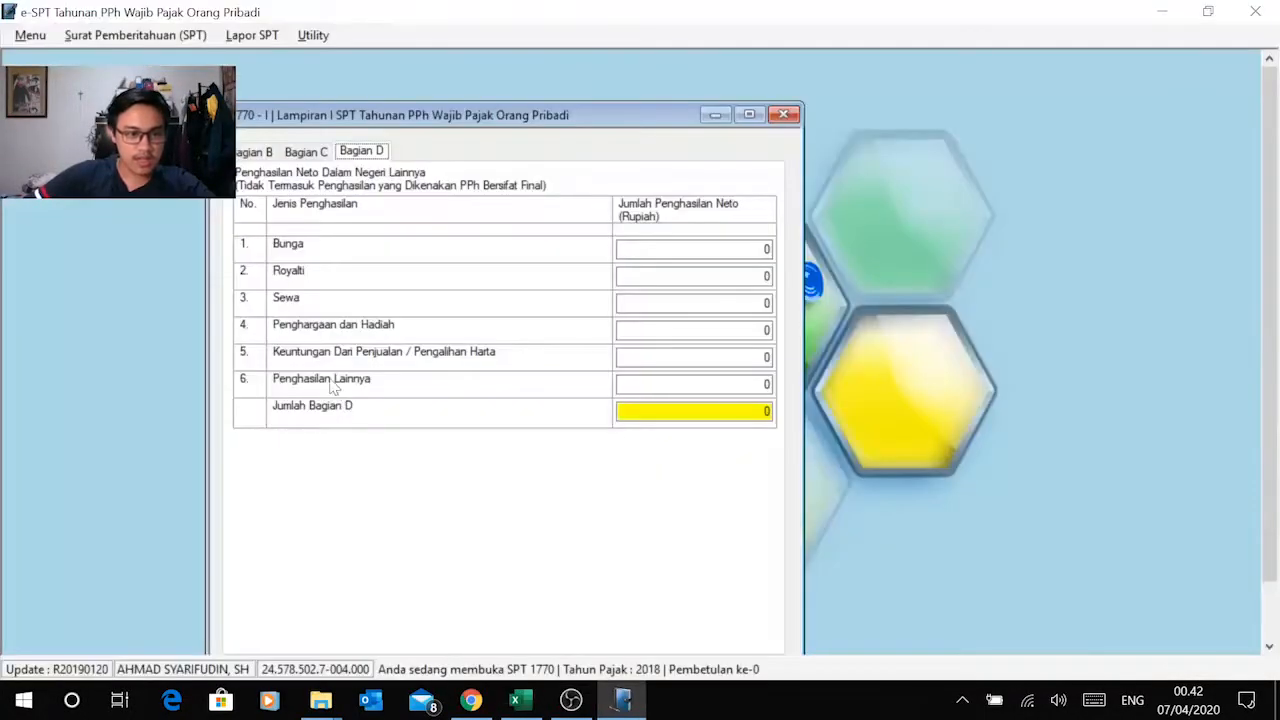
pyautogui.click(755, 332)
pyautogui.hotkey('alt', 'Tab')
pyautogui.click(400, 460)
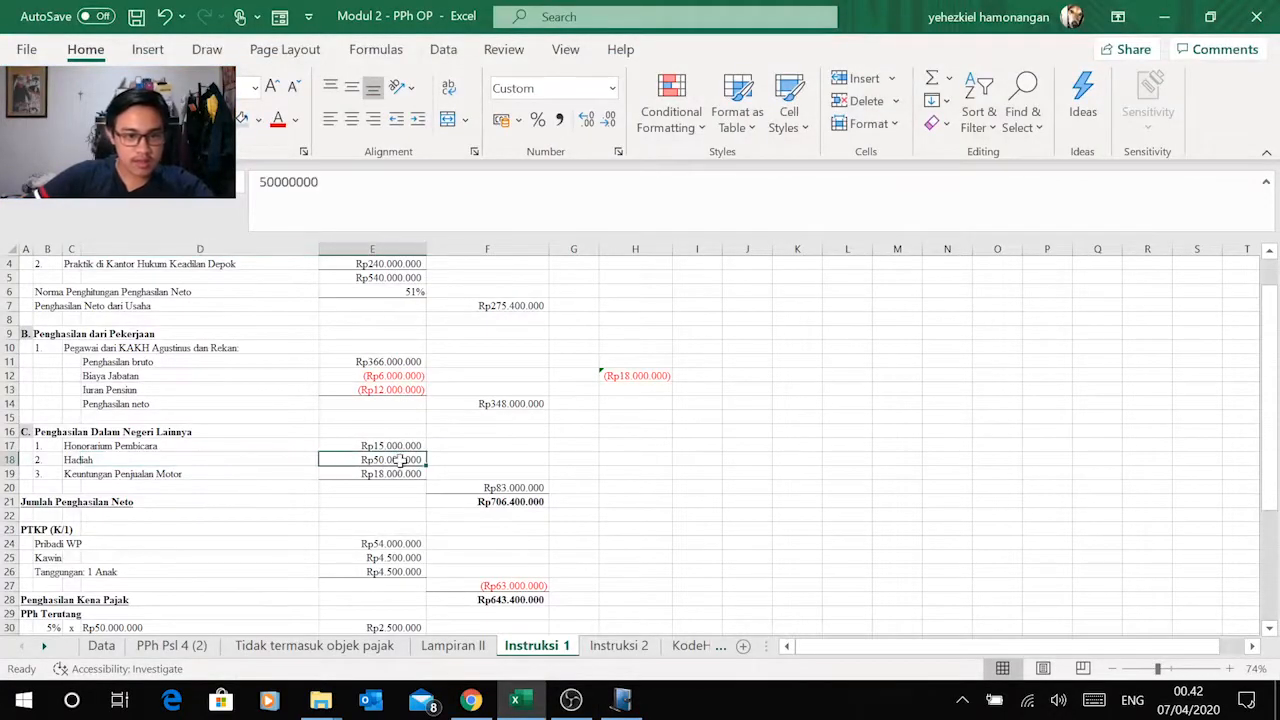
pyautogui.hotkey('ctrl', 'c')
pyautogui.hotkey('alt', 'Tab')
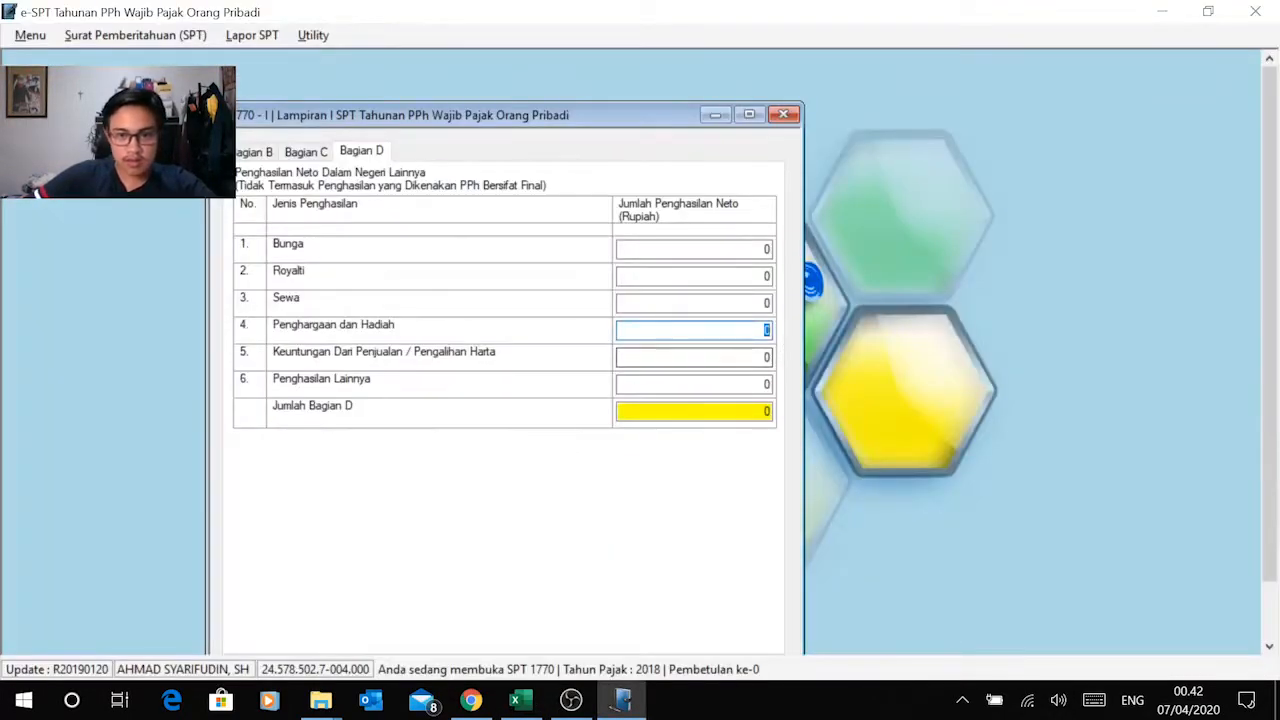
pyautogui.rightClick(750, 340)
pyautogui.click(640, 419)
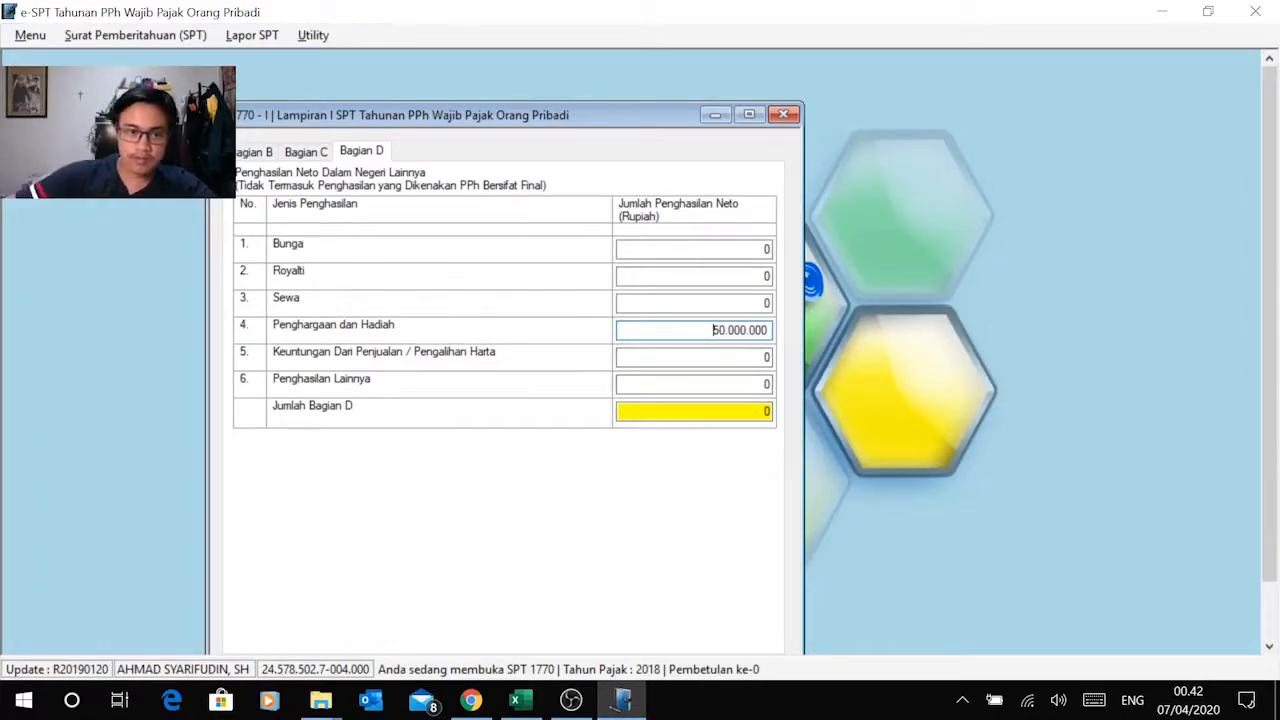
# Step: Copy the Keuntungan Penjualan Motor amount of 18.000.000 from Excel cell E19 into Keuntungan Dari Penjualan / Pengalihan Harta in e-SPT
pyautogui.click(727, 355)
pyautogui.hotkey('alt', 'Tab')
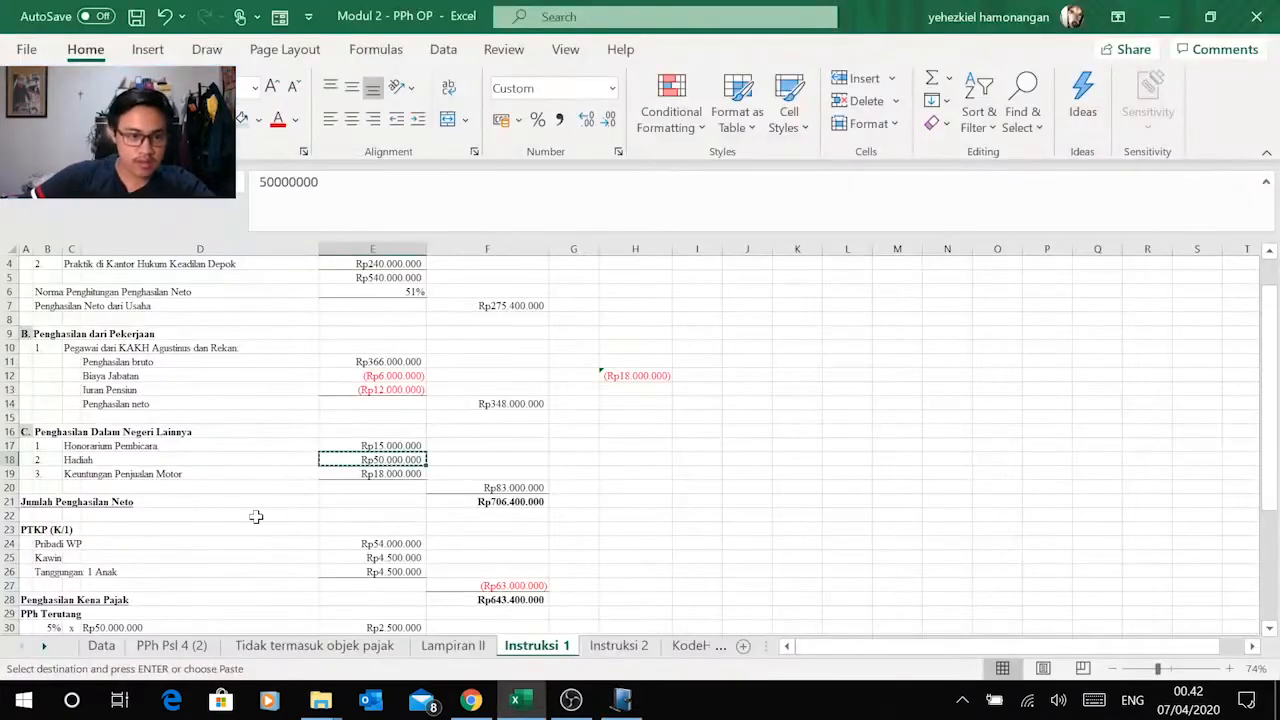
pyautogui.click(365, 475)
pyautogui.hotkey('ctrl', 'c')
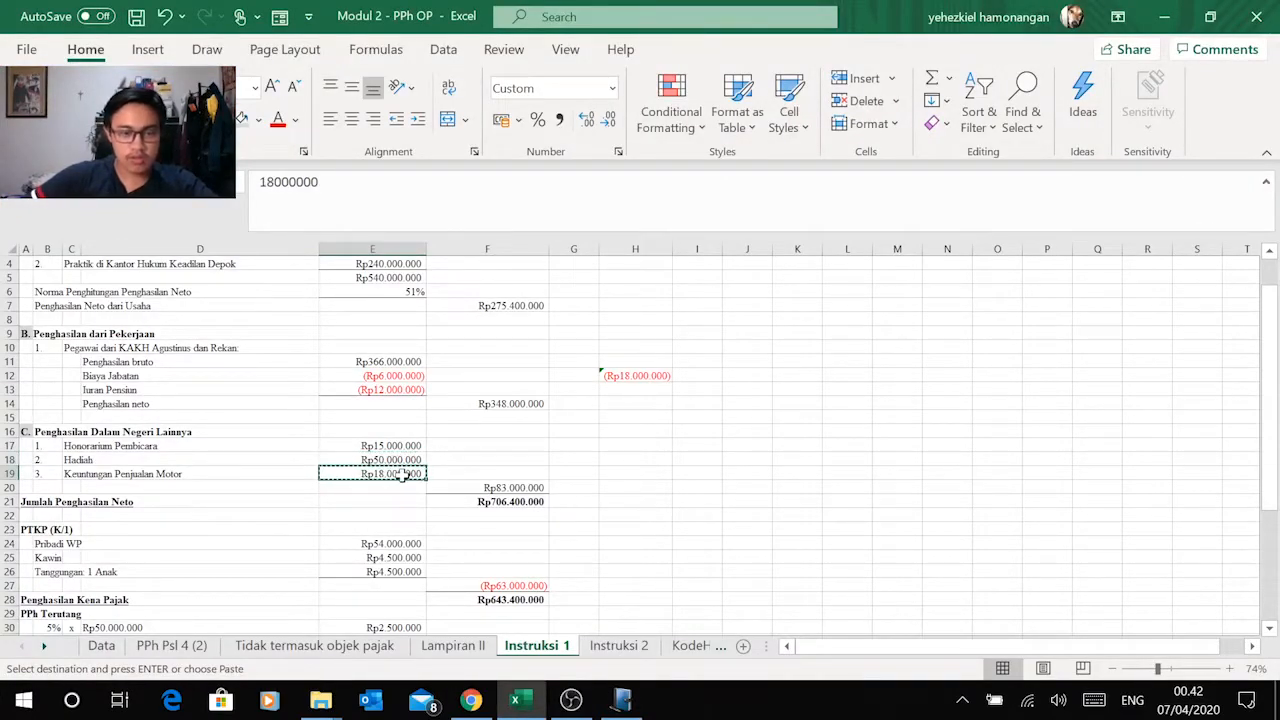
pyautogui.hotkey('alt', 'Tab')
pyautogui.moveTo(763, 358); pyautogui.dragTo(777, 358)
pyautogui.rightClick(768, 360)
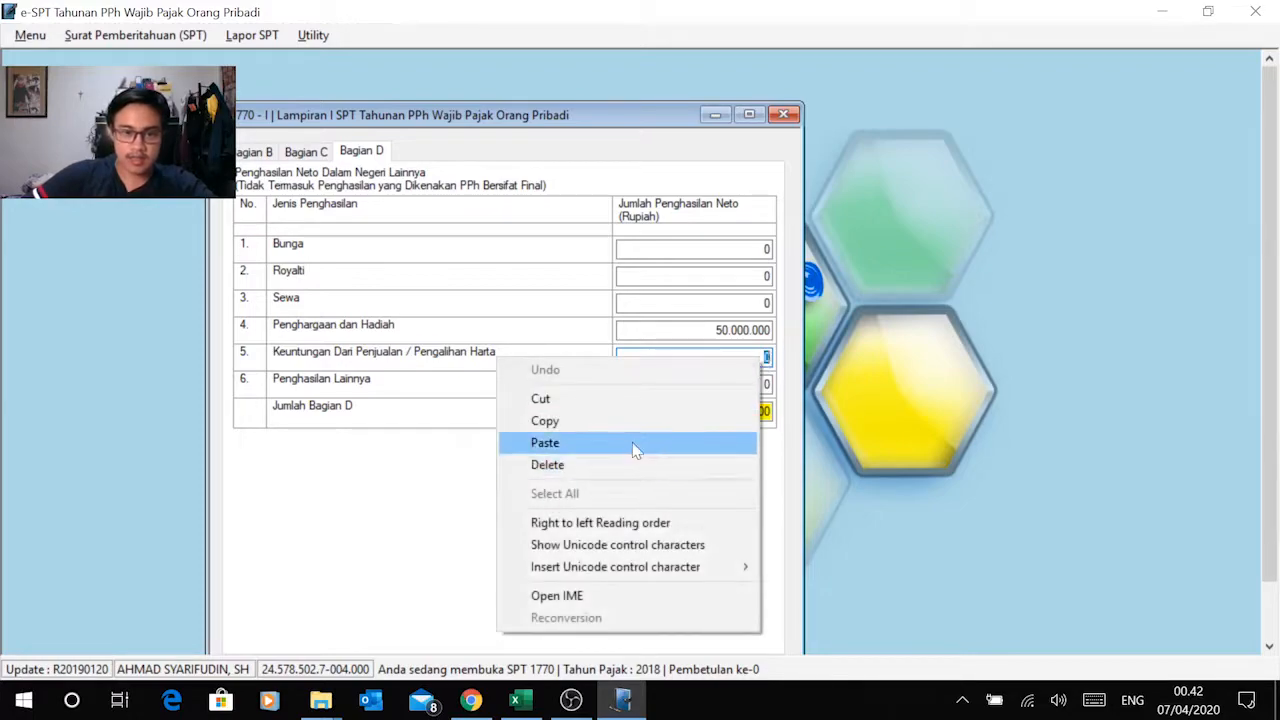
pyautogui.click(631, 445)
pyautogui.click(713, 357)
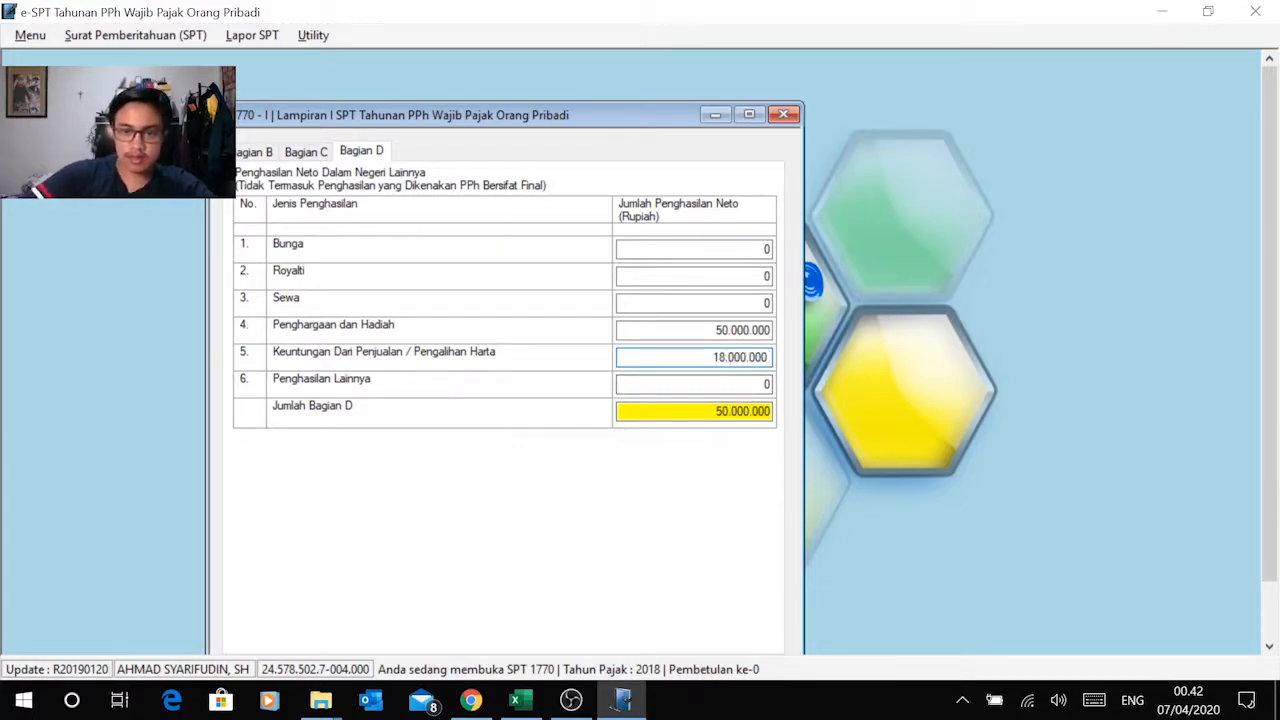
# Step: Copy the Honorarium Pembicara amount of 15.000.000 from Excel cell E17 into Penghasilan Lainnya in e-SPT Bagian D
pyautogui.hotkey('alt', 'Tab')
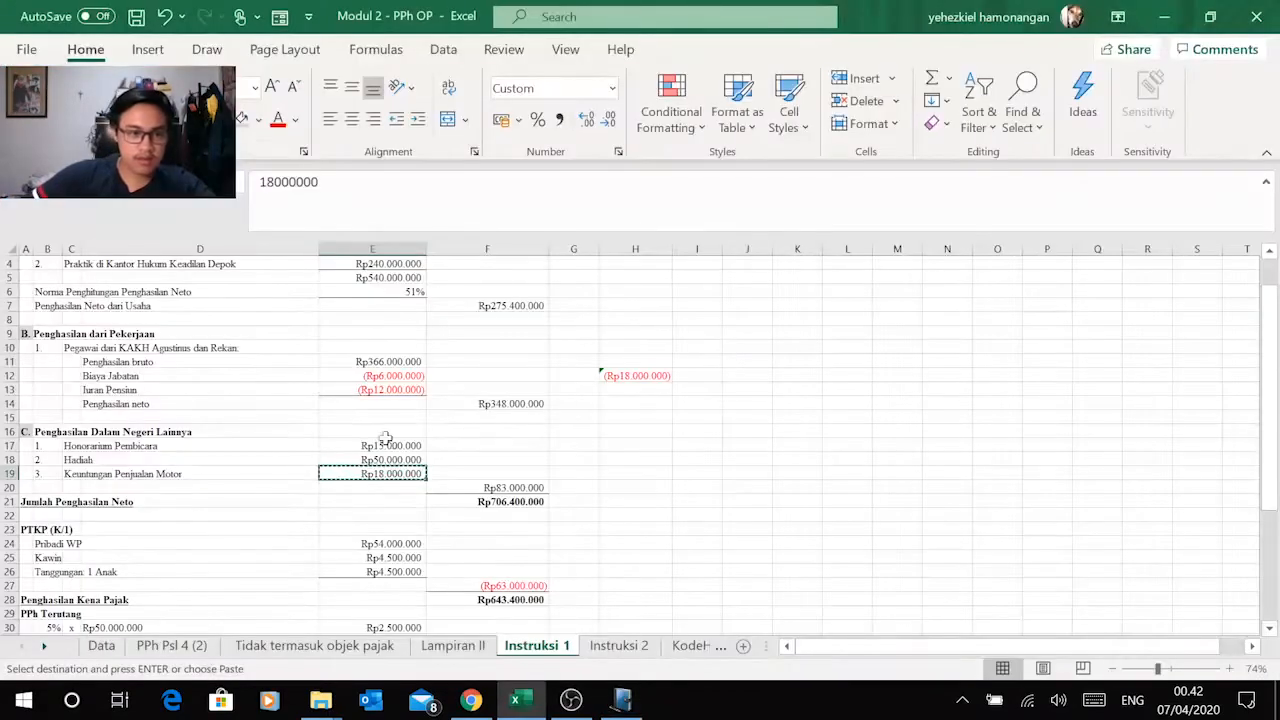
pyautogui.click(398, 443)
pyautogui.hotkey('ctrl', 'c')
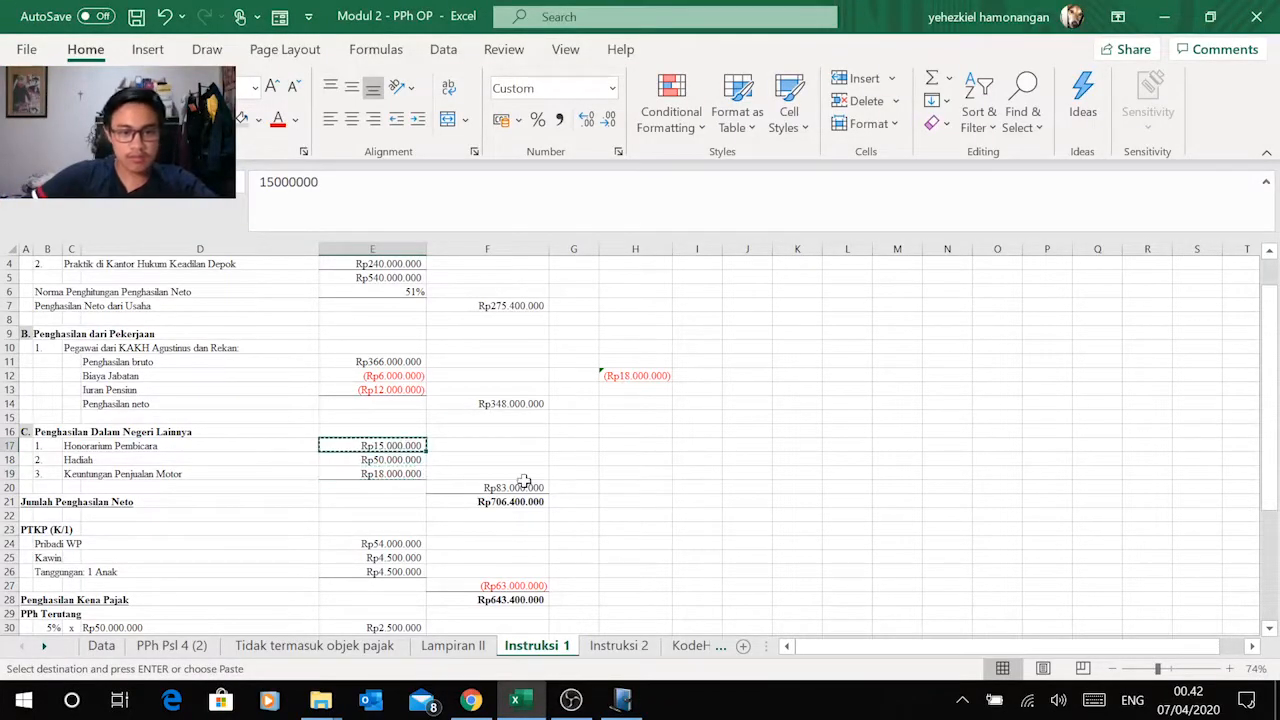
pyautogui.hotkey('alt', 'Tab')
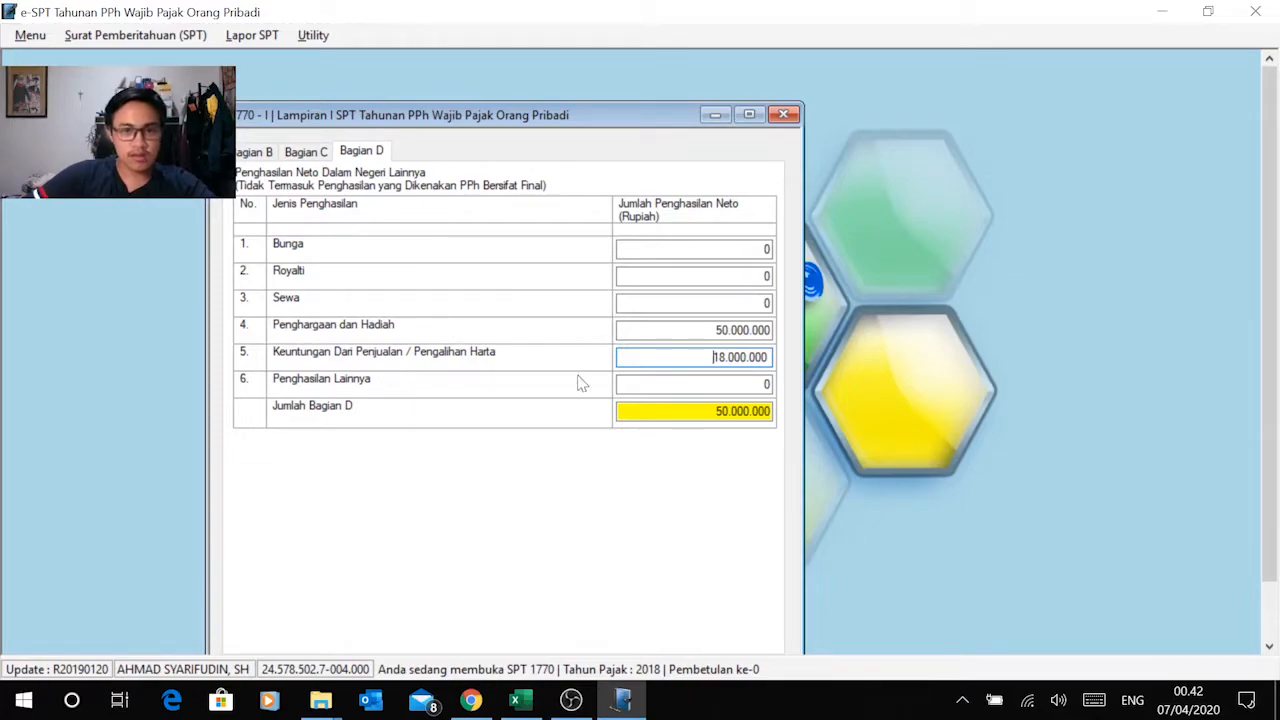
pyautogui.click(765, 385)
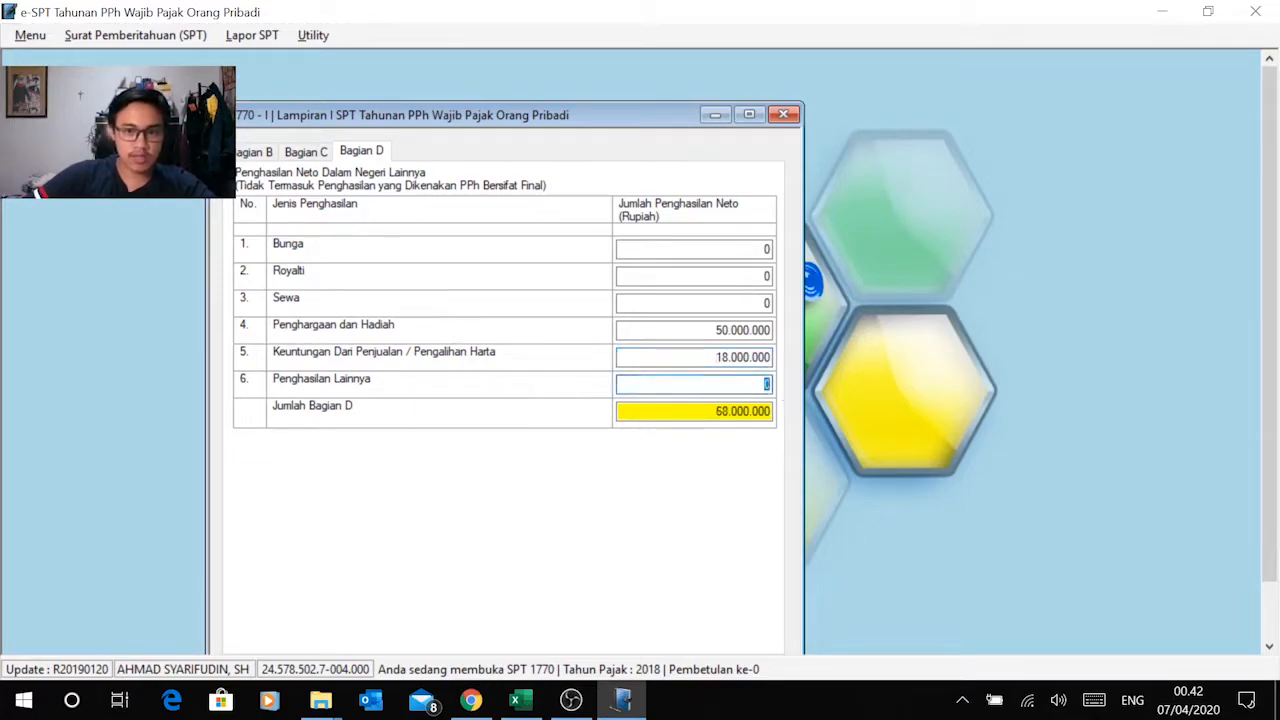
pyautogui.rightClick(754, 390)
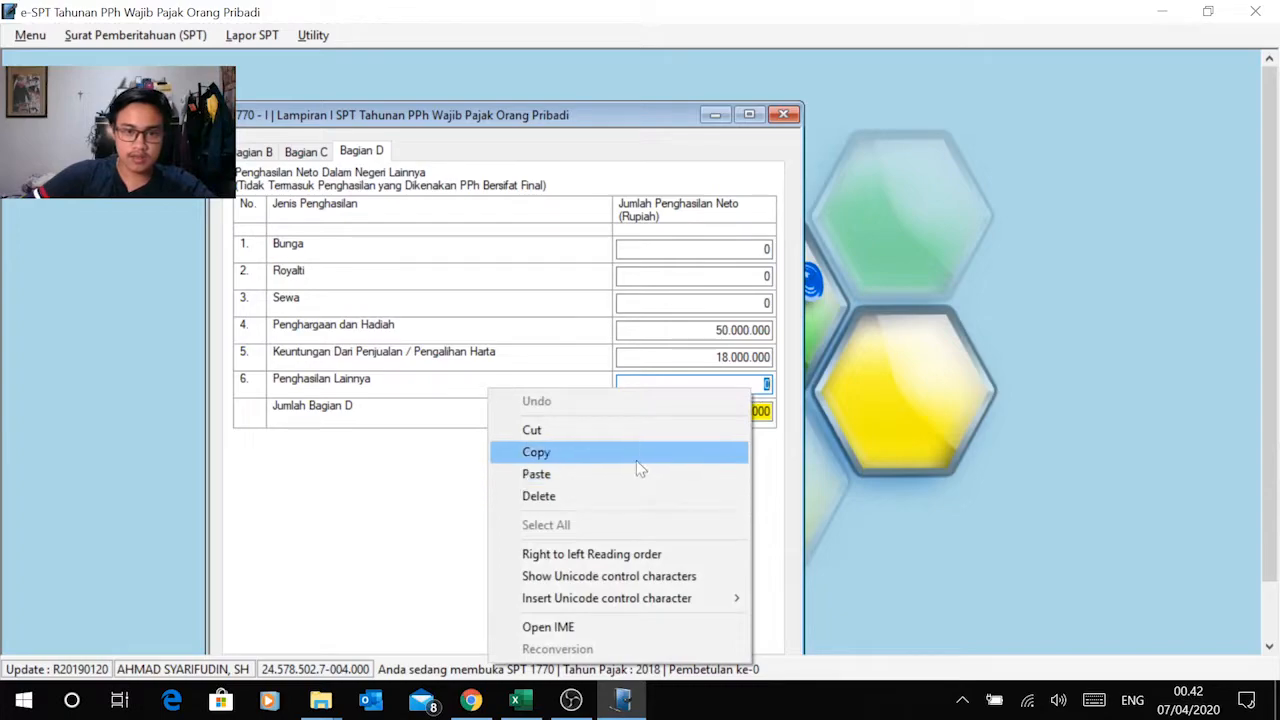
pyautogui.click(635, 474)
pyautogui.click(714, 384)
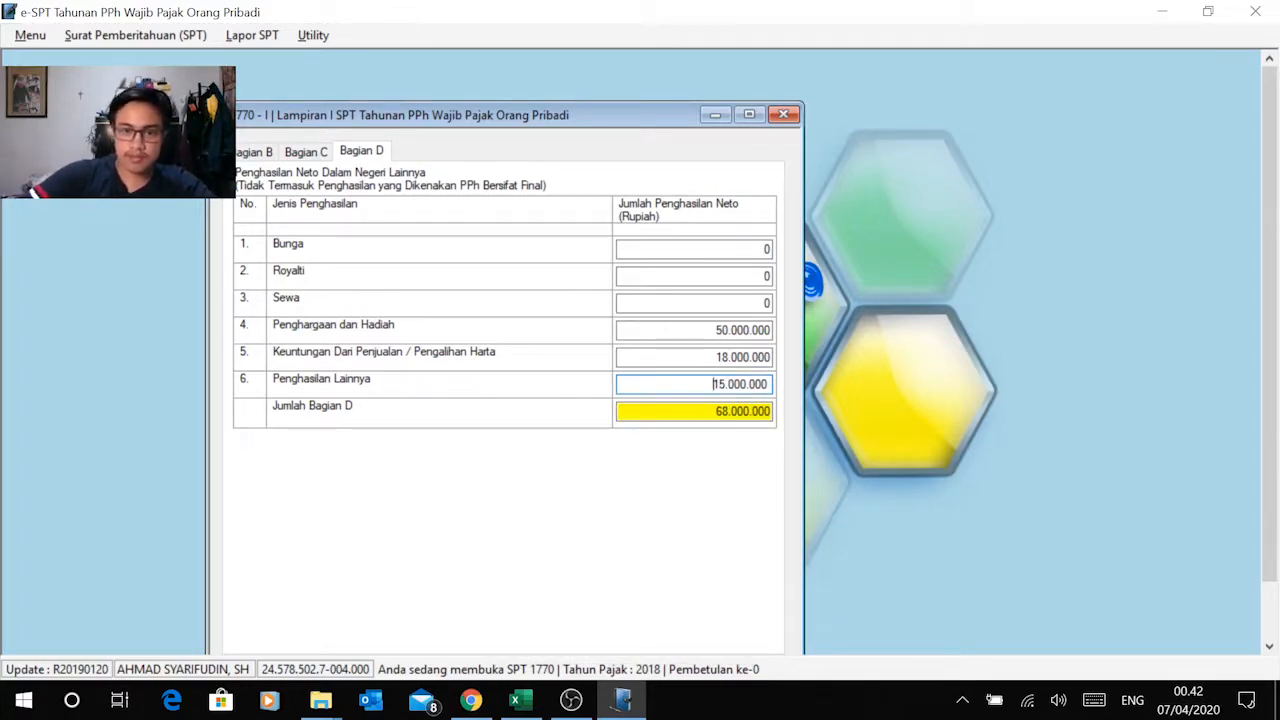
pyautogui.click(716, 357)
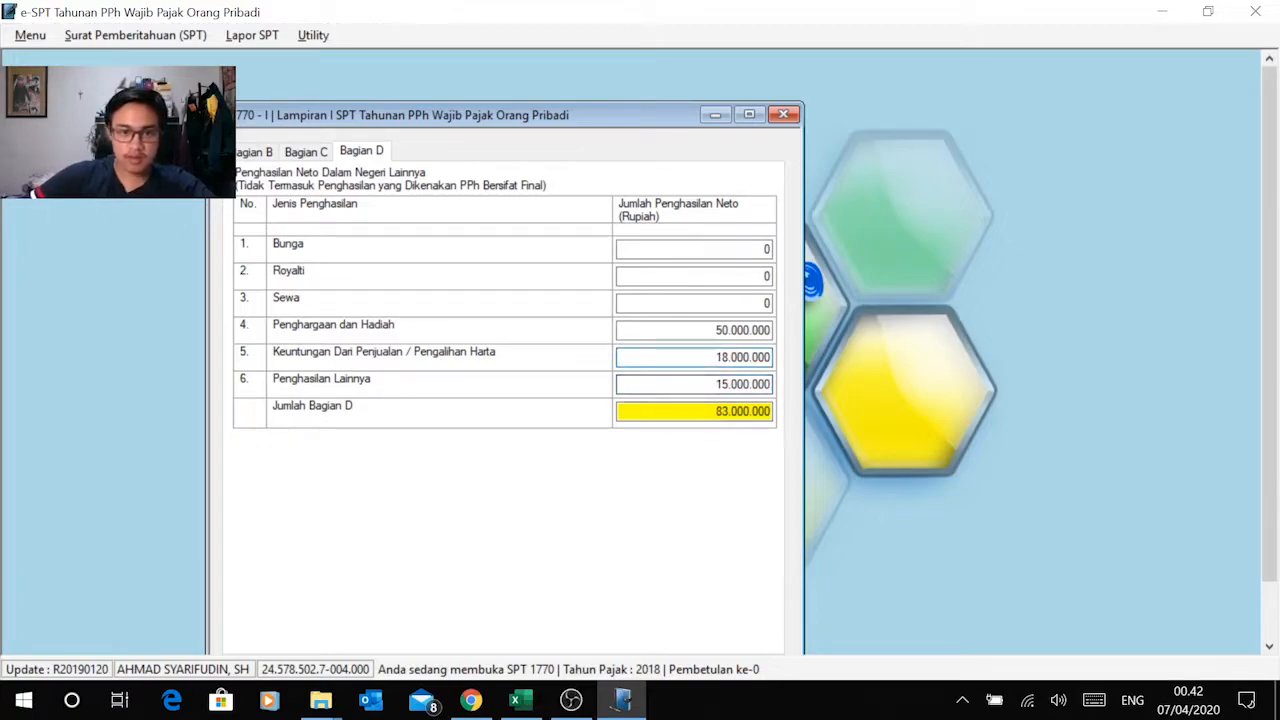
# Step: Check the other domestic income total in Excel cell F20 against Jumlah Bagian D in e-SPT
pyautogui.hotkey('alt', 'Tab')
pyautogui.click(531, 488)
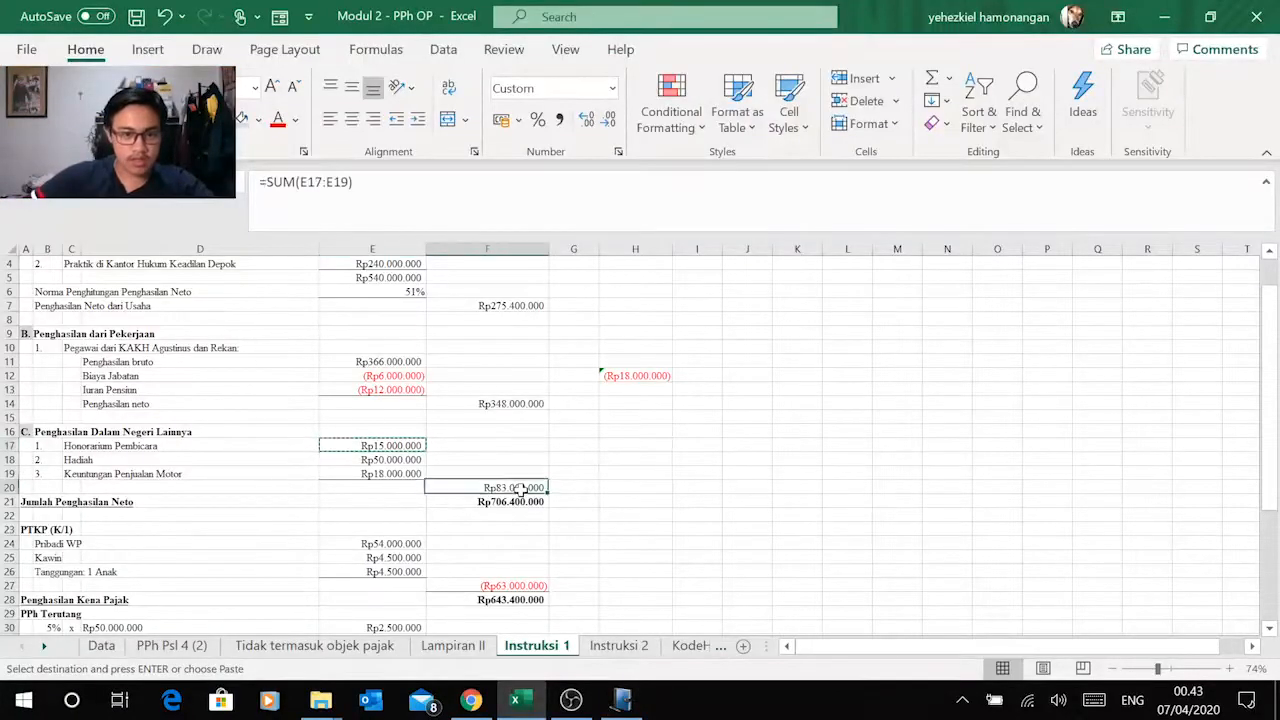
pyautogui.scroll(-2, 575, 468)
pyautogui.hotkey('alt', 'Tab')
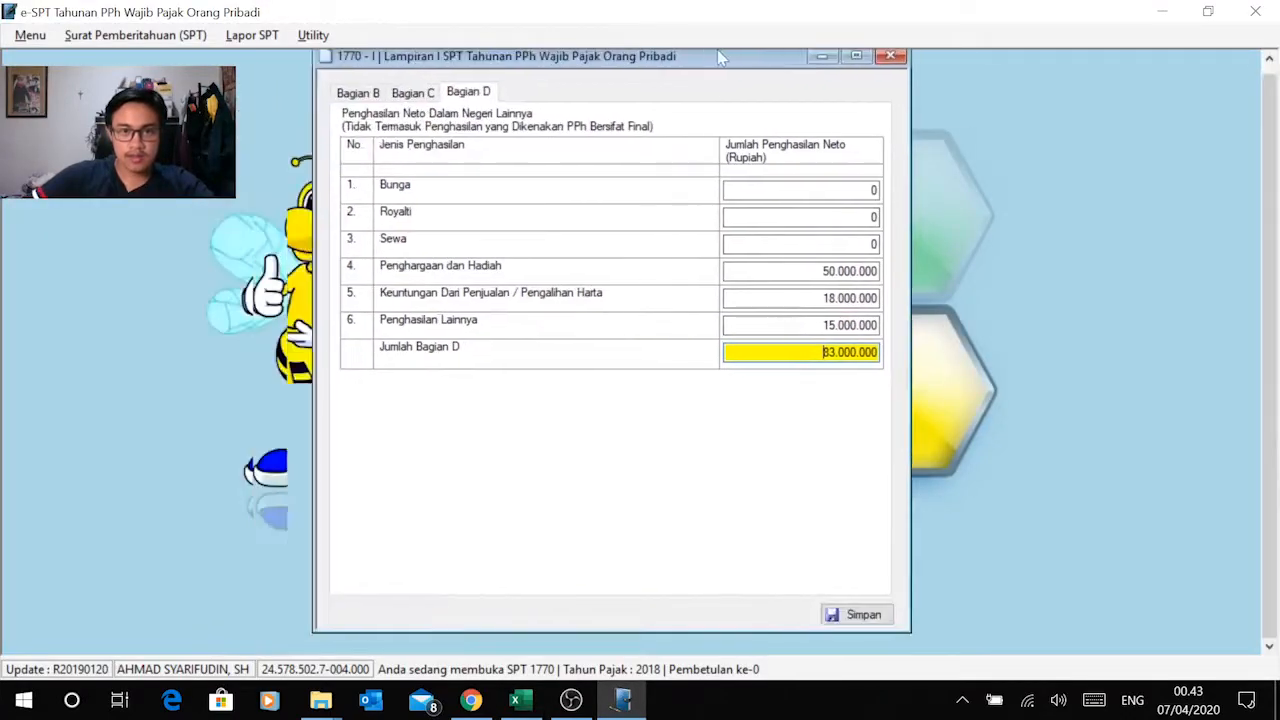
# Step: Review Bagian B, C and D of Lampiran I in e-SPT against the net income figures on the Excel Instruksi 1 sheet
pyautogui.click(375, 108)
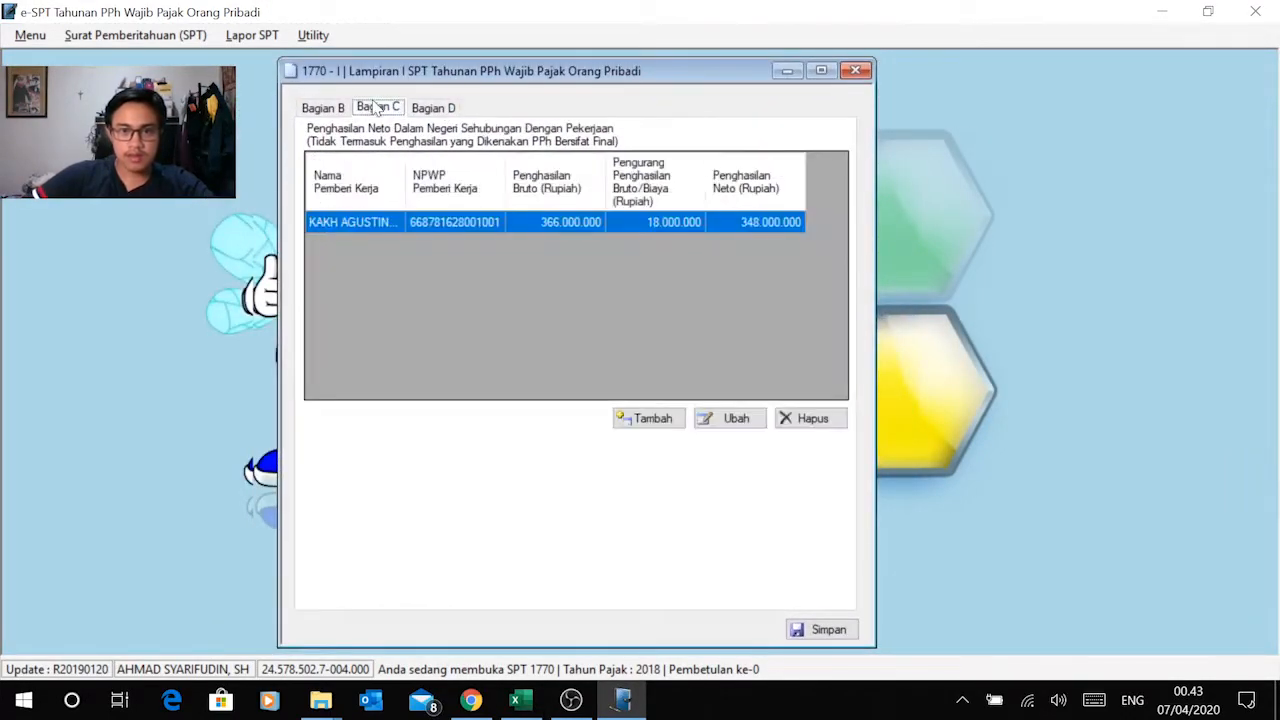
pyautogui.click(328, 110)
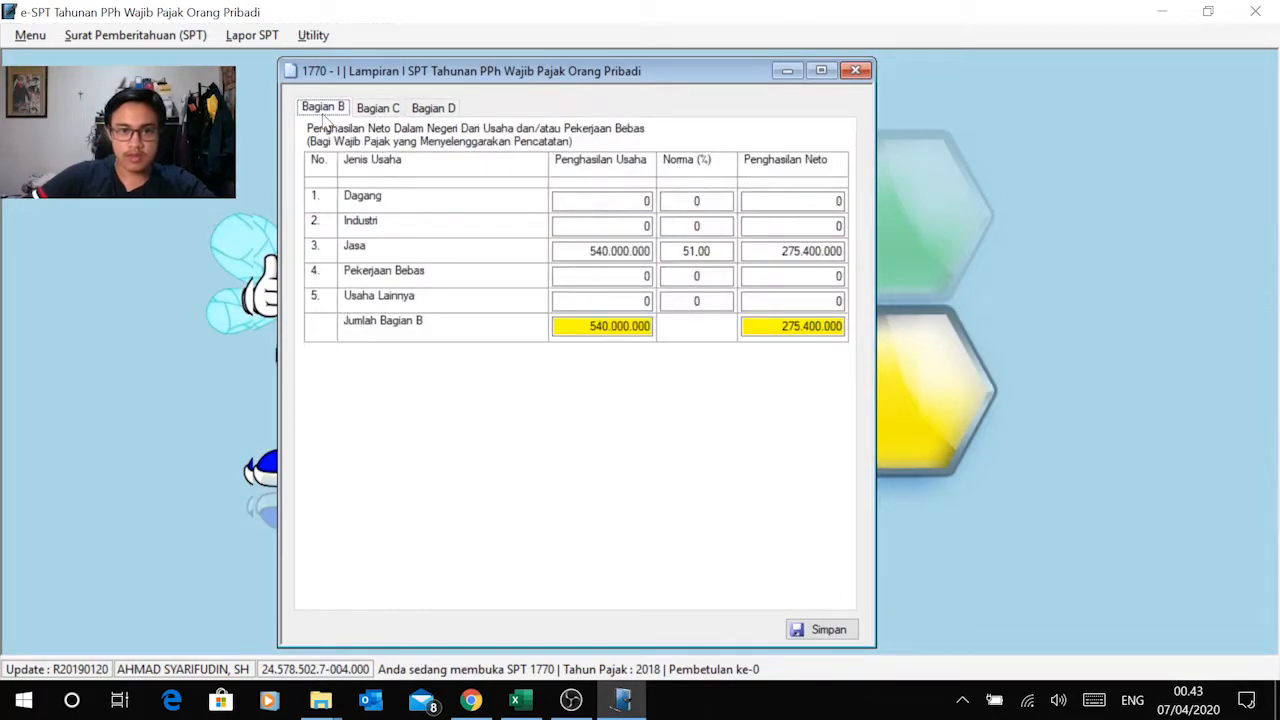
pyautogui.hotkey('alt', 'Tab')
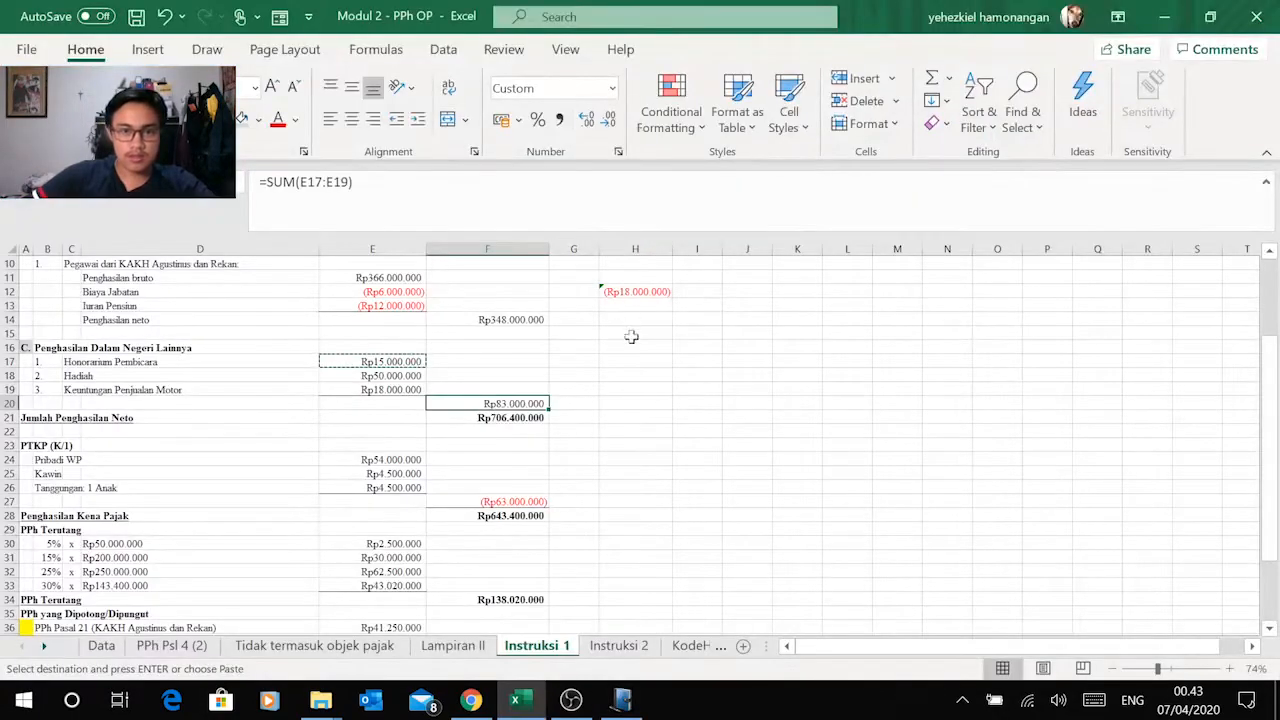
pyautogui.scroll(-2, 632, 347)
pyautogui.hotkey('alt', 'Tab')
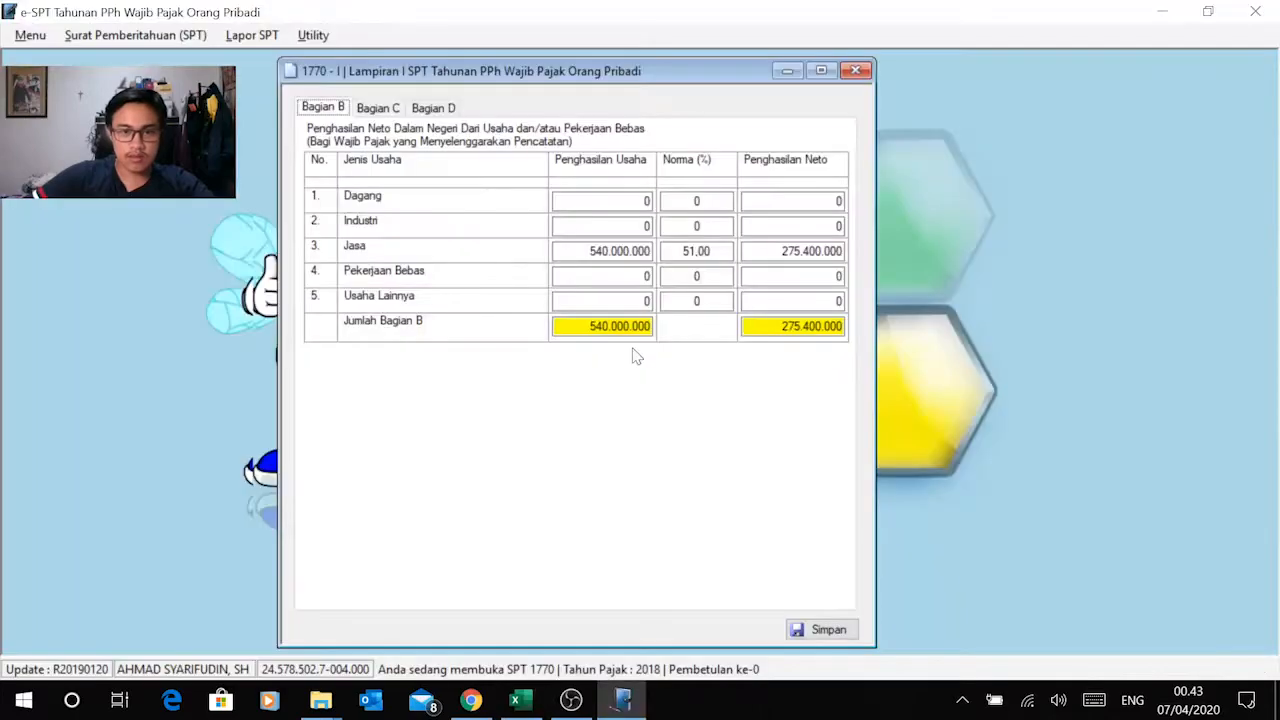
pyautogui.hotkey('ctrl', 'Tab')
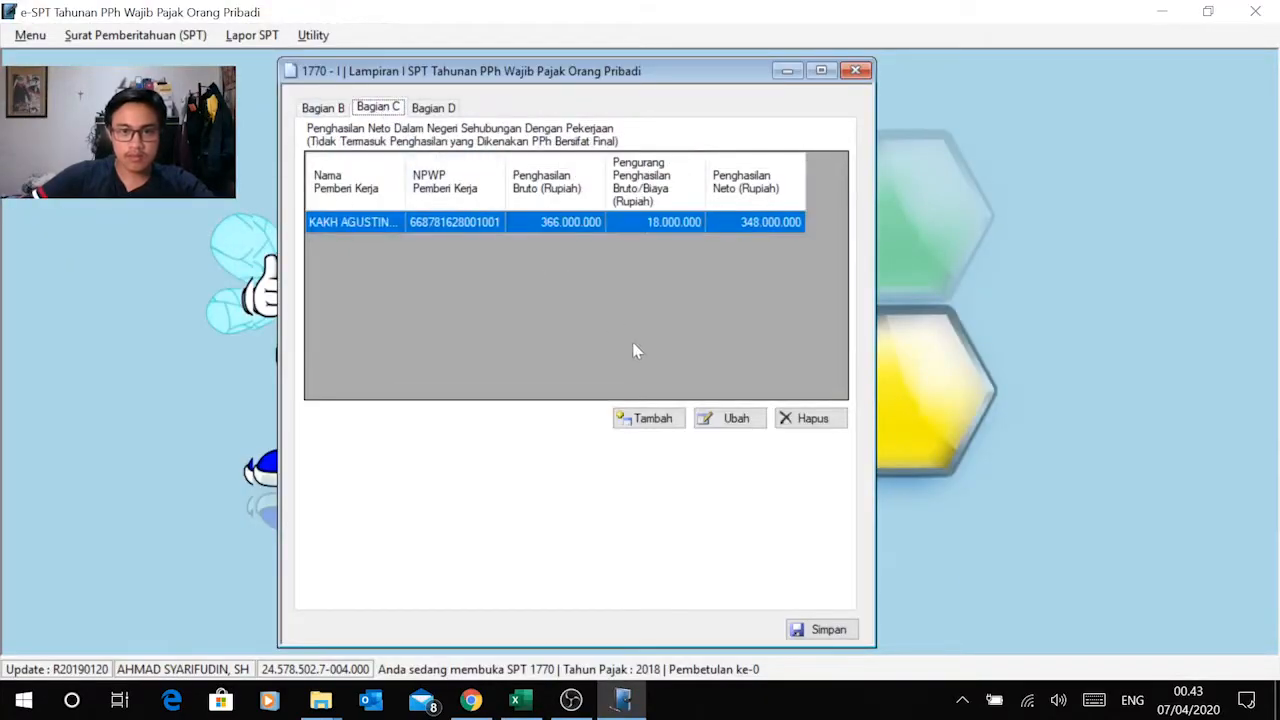
pyautogui.hotkey('alt', 'Tab')
pyautogui.hotkey('alt', 'Tab')
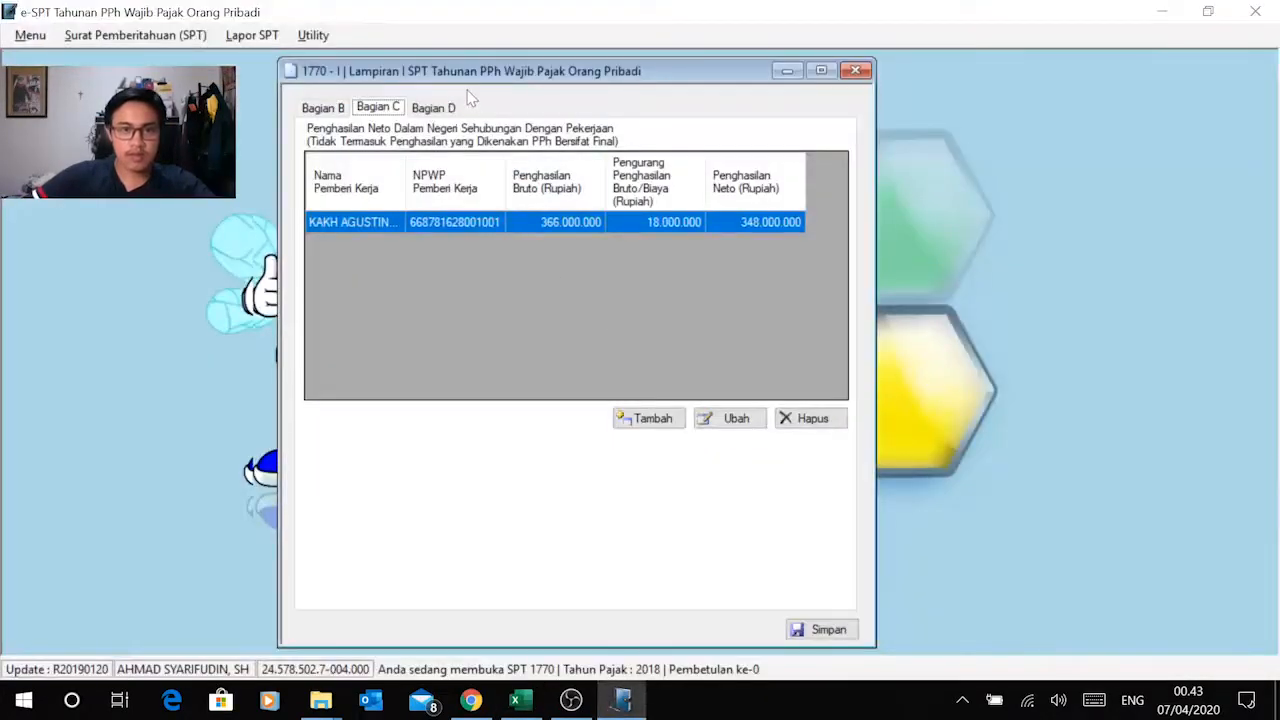
pyautogui.click(440, 108)
pyautogui.hotkey('alt', 'Tab')
pyautogui.scroll(-2, 620, 434)
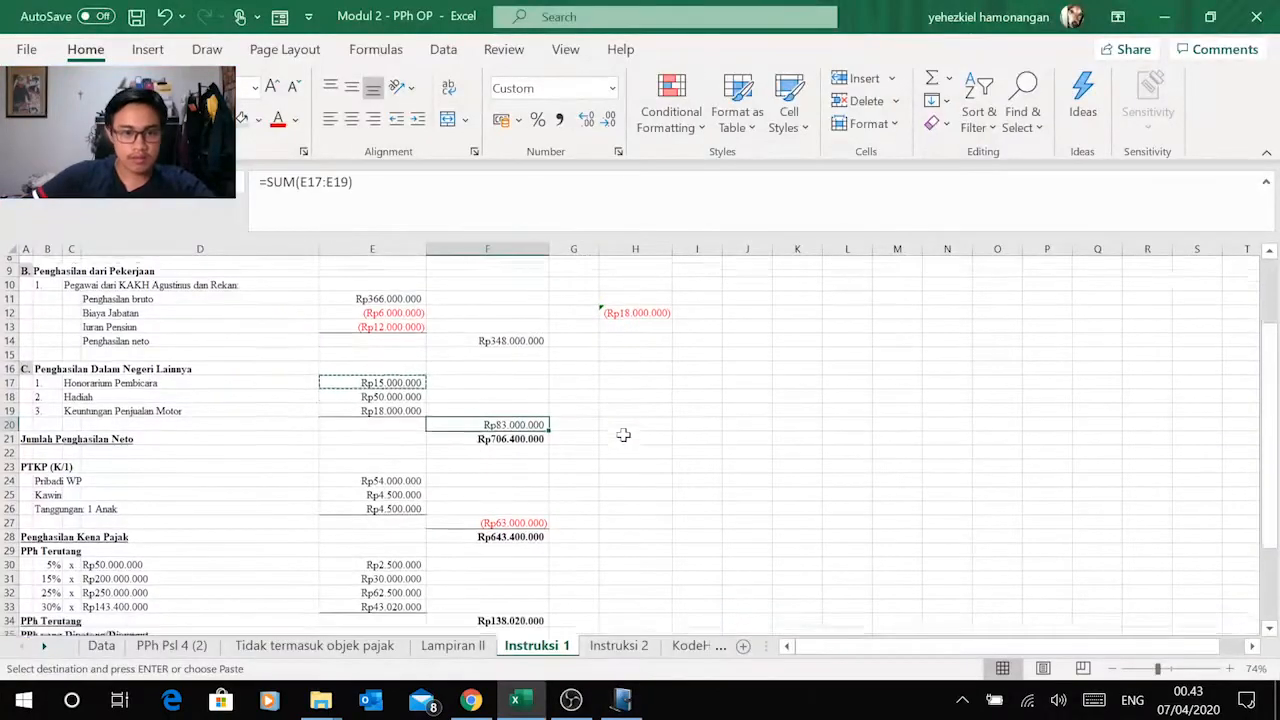
pyautogui.hotkey('alt', 'Tab')
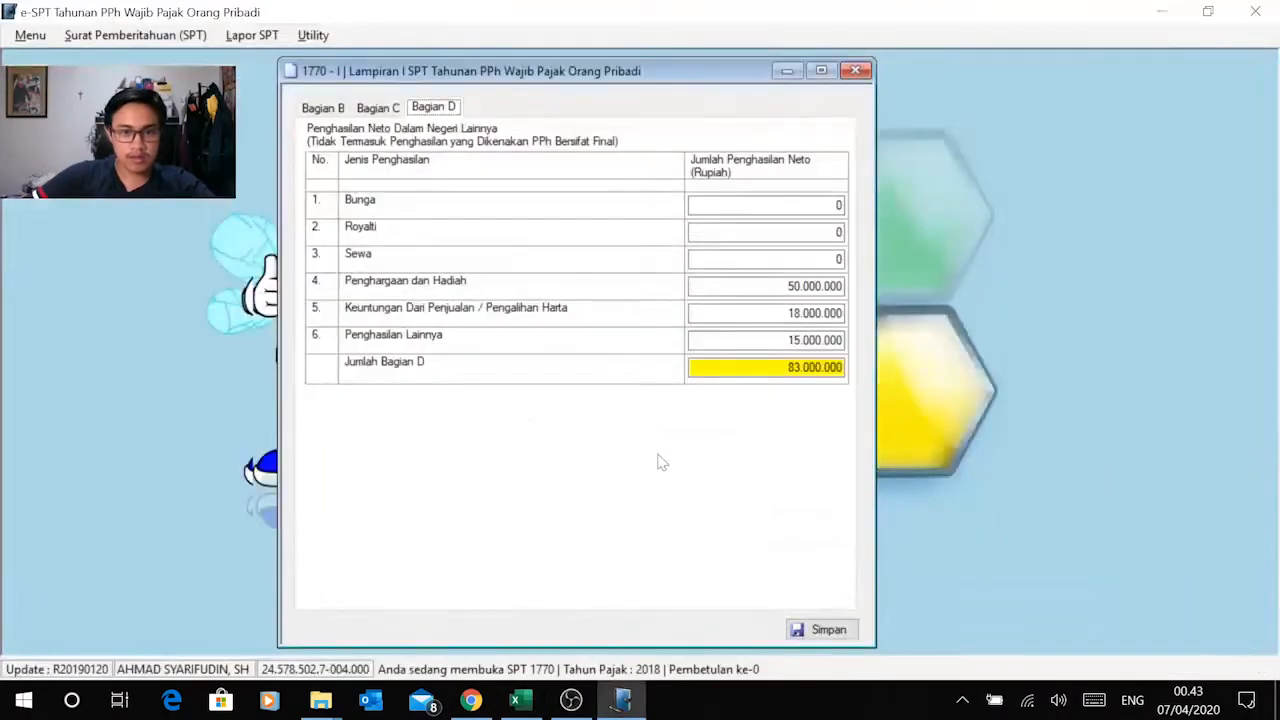
# Step: Save Lampiran I and close its form
pyautogui.click(814, 634)
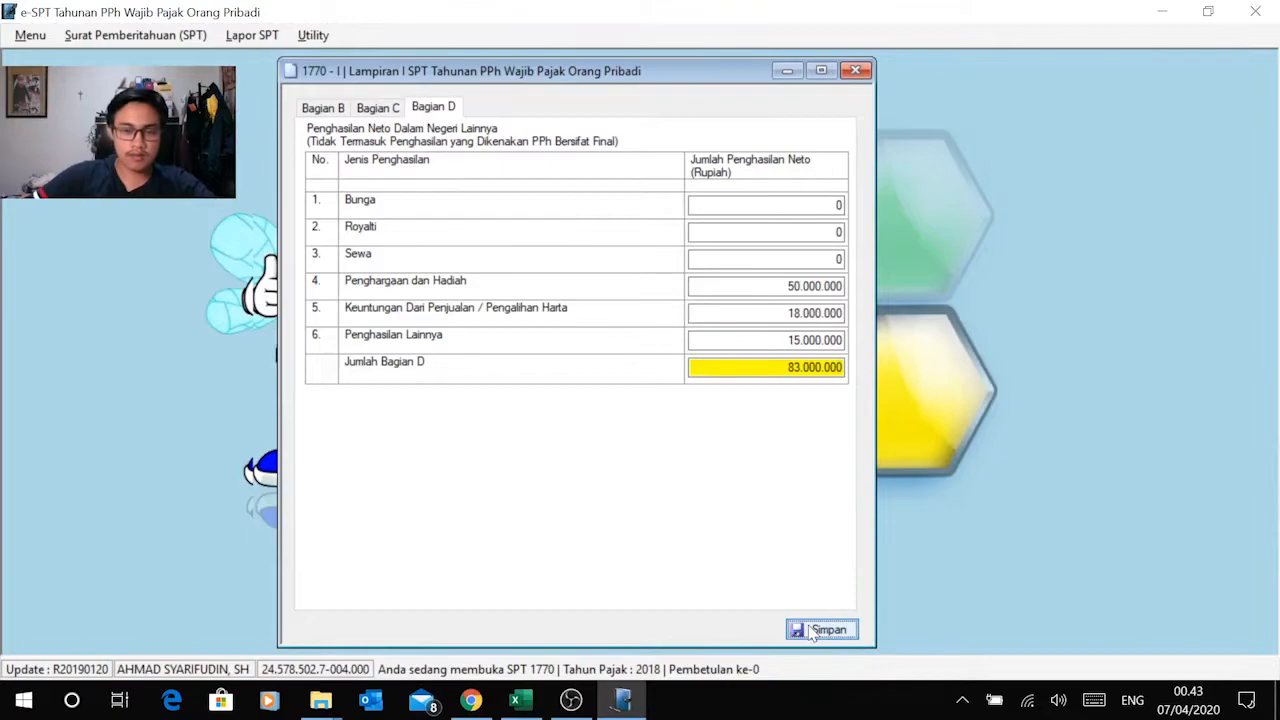
pyautogui.click(703, 424)
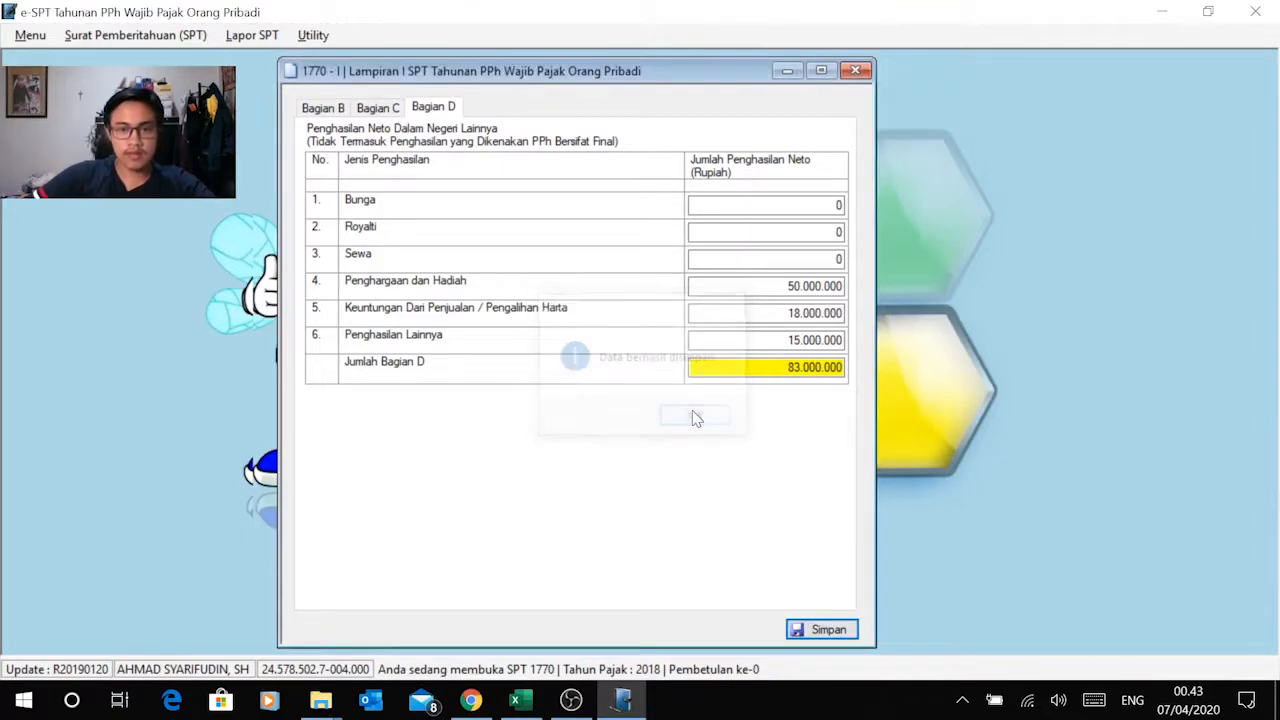
pyautogui.click(855, 70)
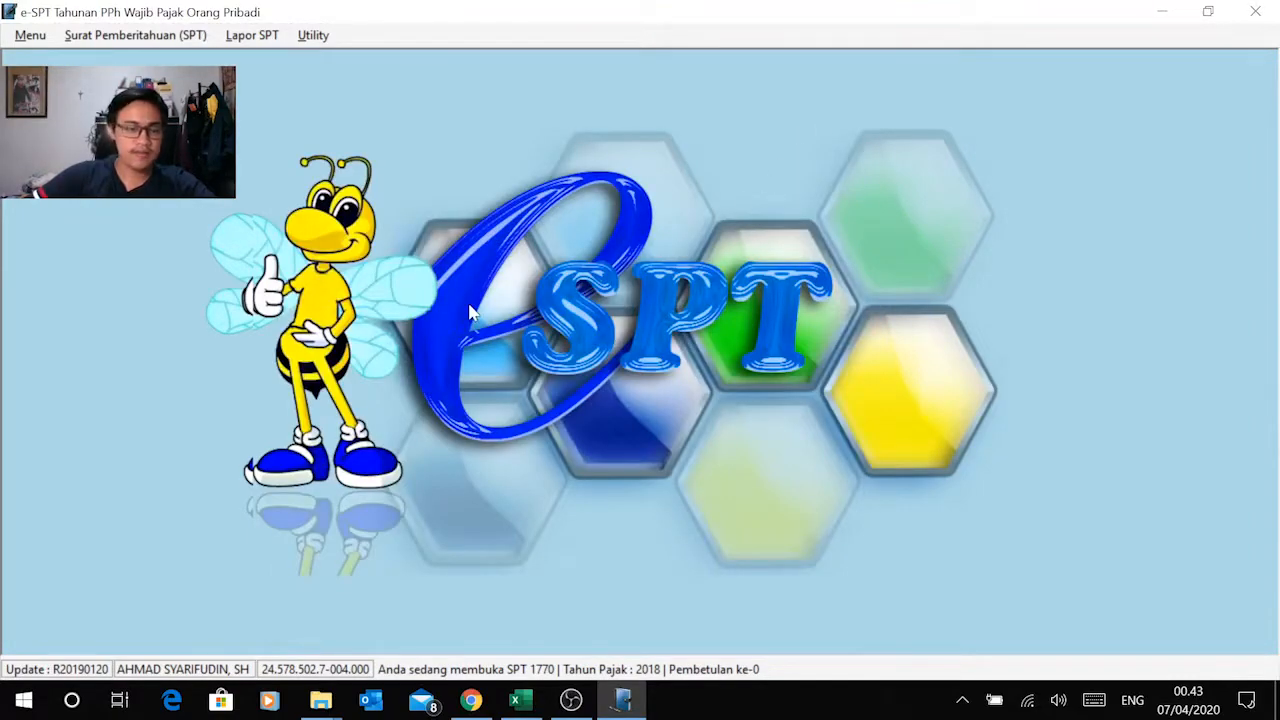
# Step: Glance over the Excel tax calculation, and open the Induk form of the SPT 1770 in e-SPT
pyautogui.hotkey('alt', 'Tab')
pyautogui.scroll(-2, 408, 394)
pyautogui.scroll(2, 408, 403)
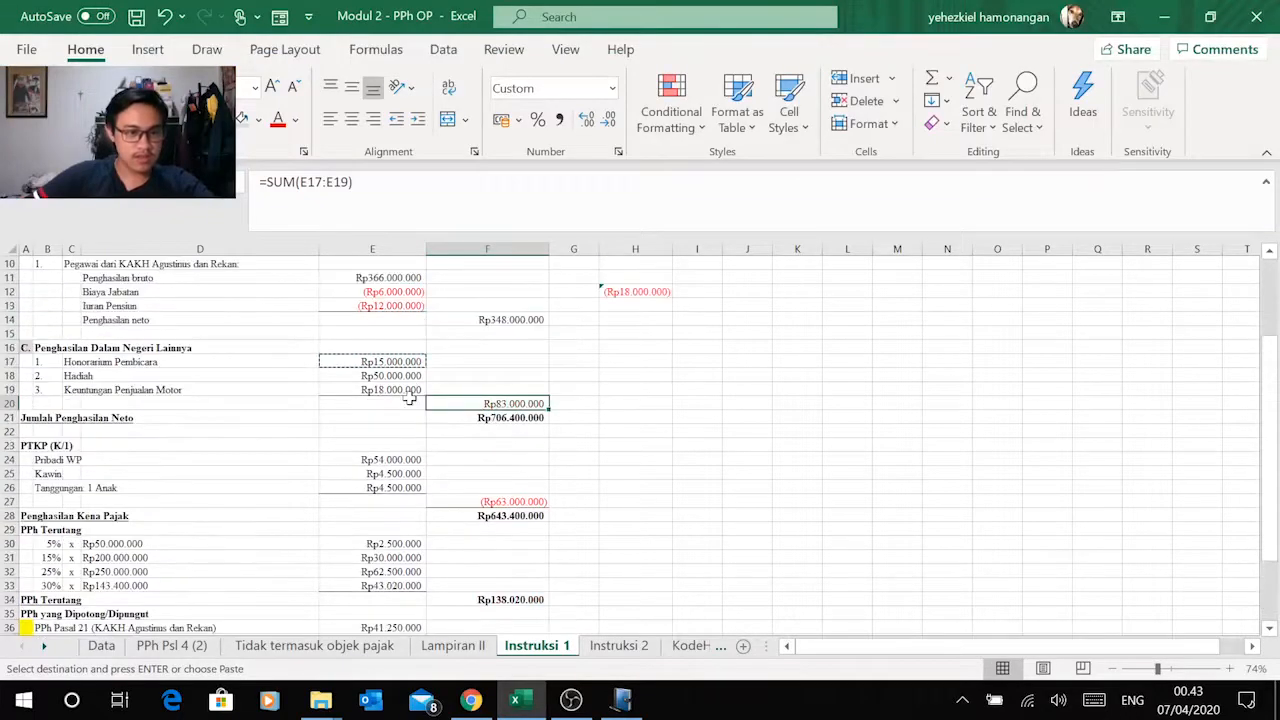
pyautogui.hotkey('alt', 'Tab')
pyautogui.click(132, 35)
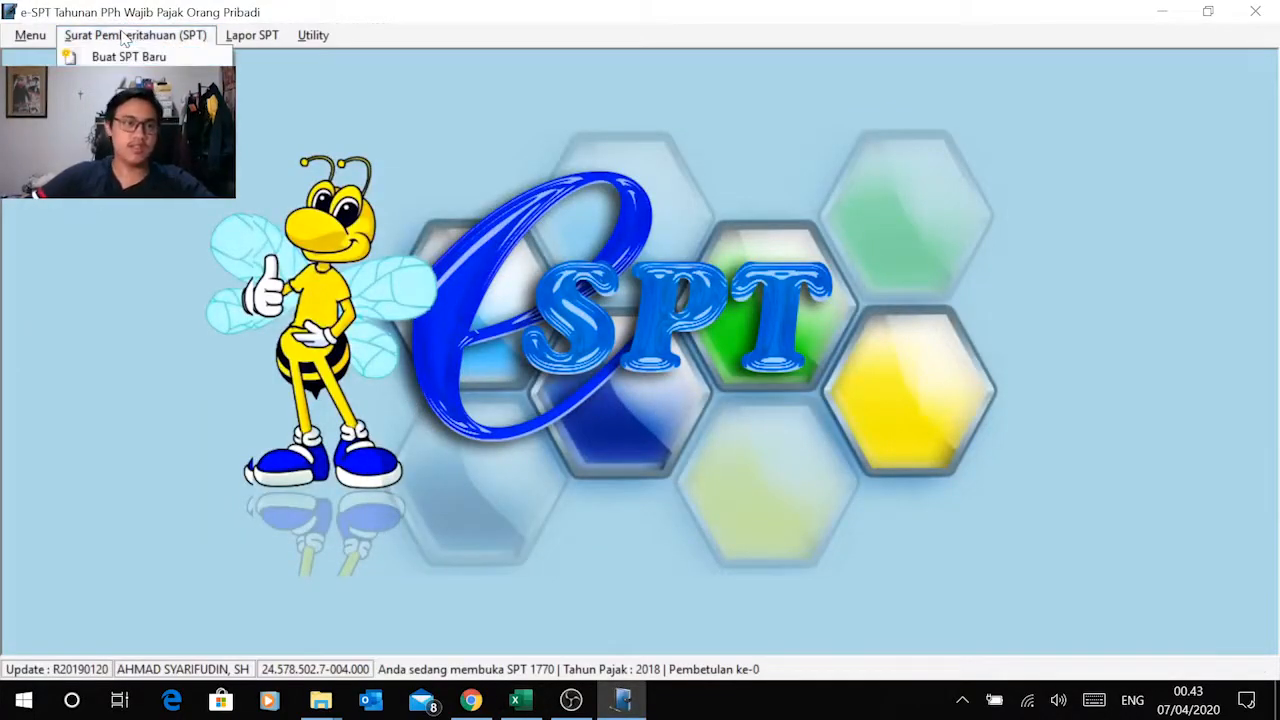
pyautogui.moveTo(150, 130)
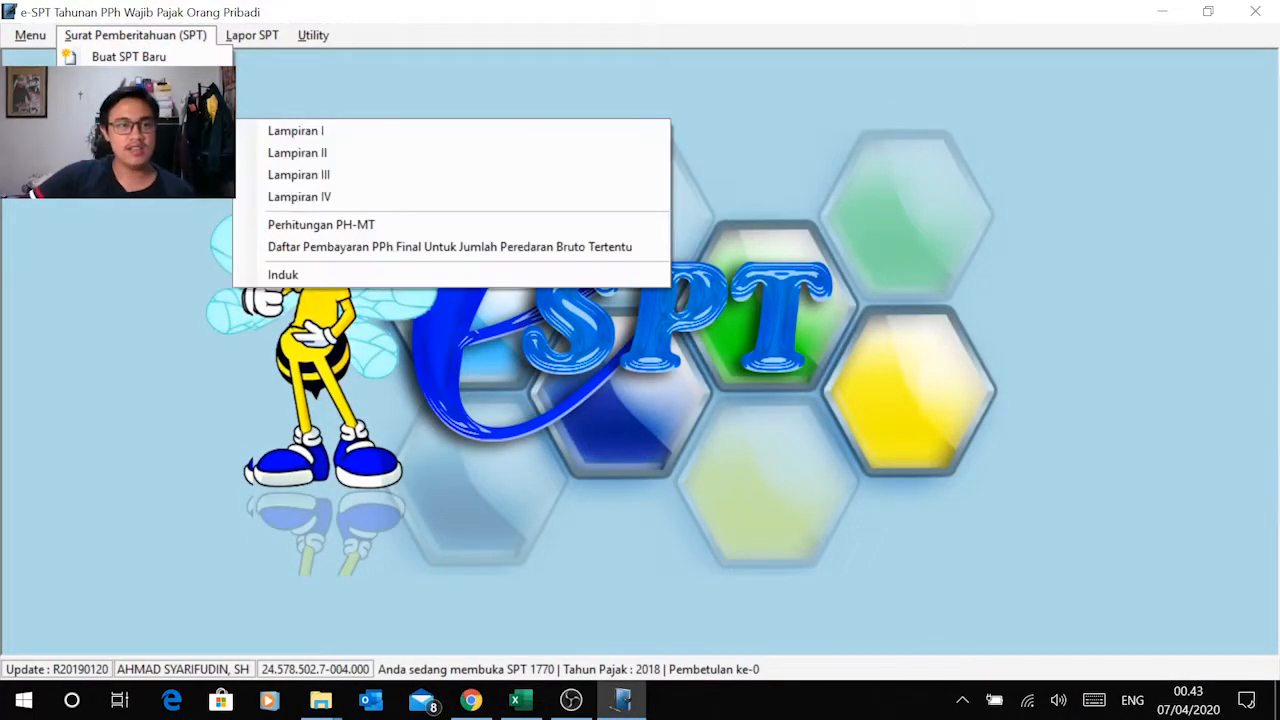
pyautogui.click(366, 276)
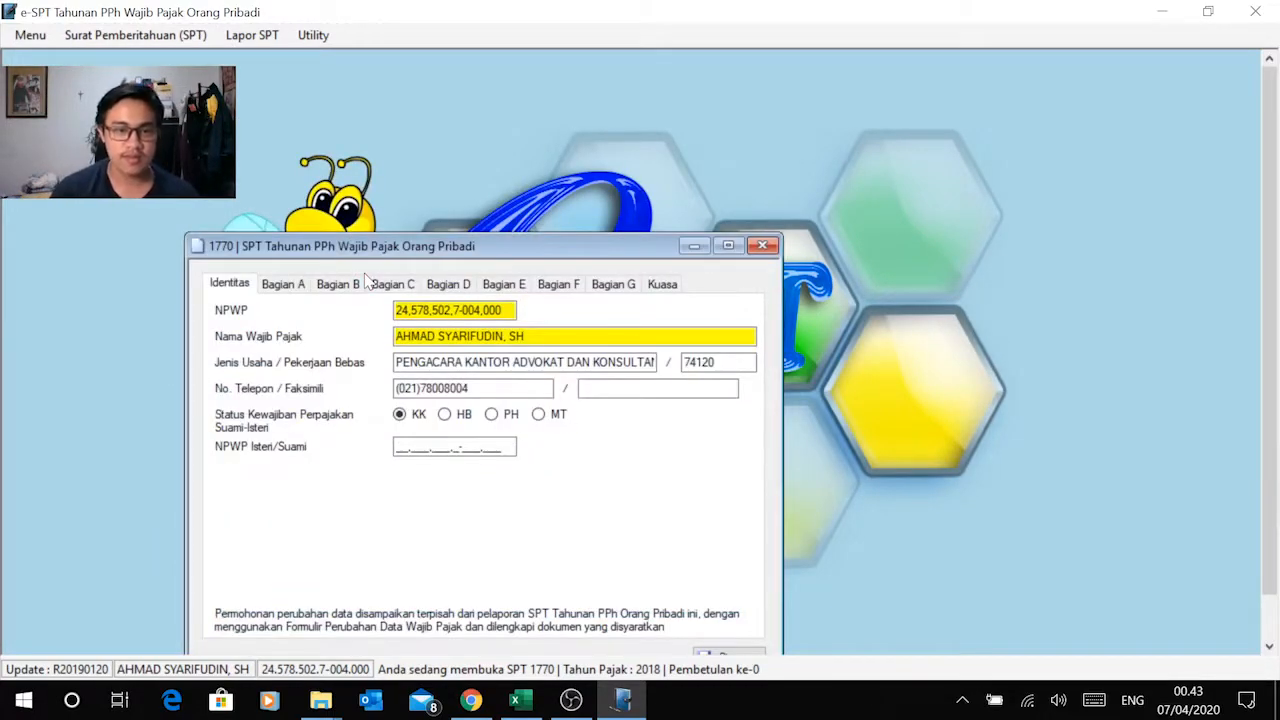
pyautogui.moveTo(389, 250); pyautogui.dragTo(403, 87)
# Step: Copy the wife's NPWP from the Excel Data sheet into the NPWP Isteri/Suami field of the Induk form in e-SPT
pyautogui.hotkey('alt', 'Tab')
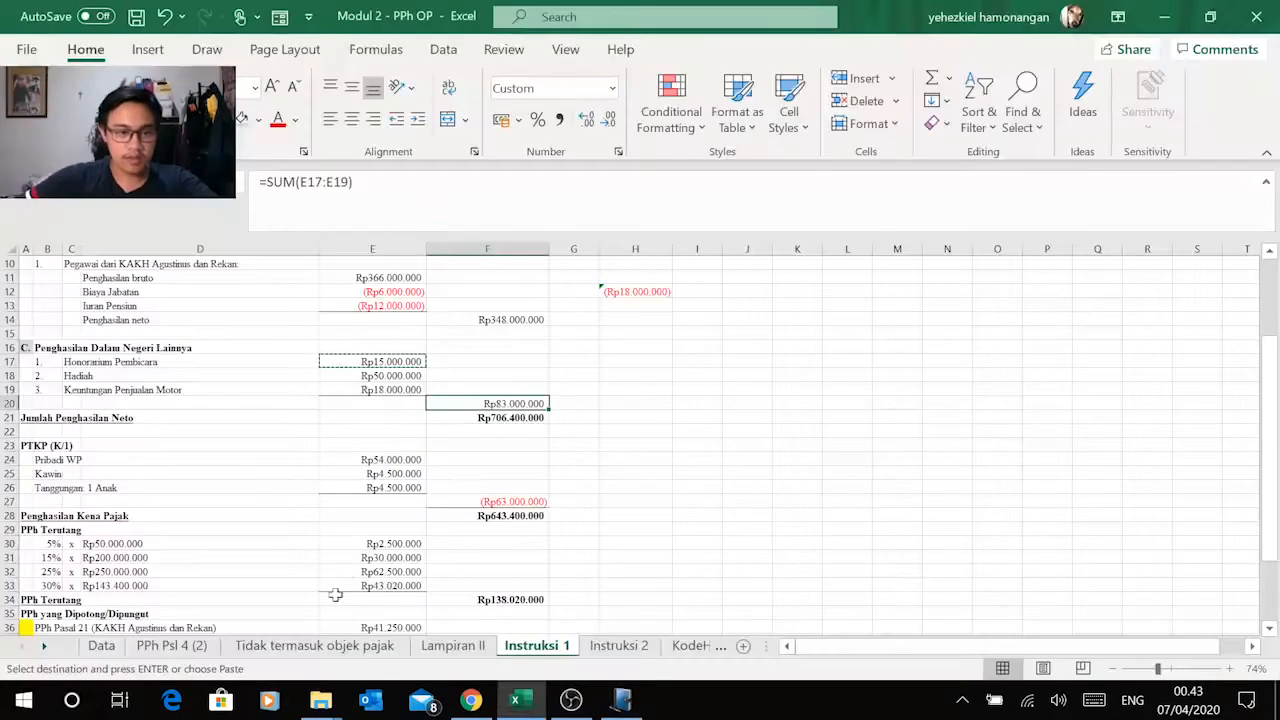
pyautogui.click(110, 646)
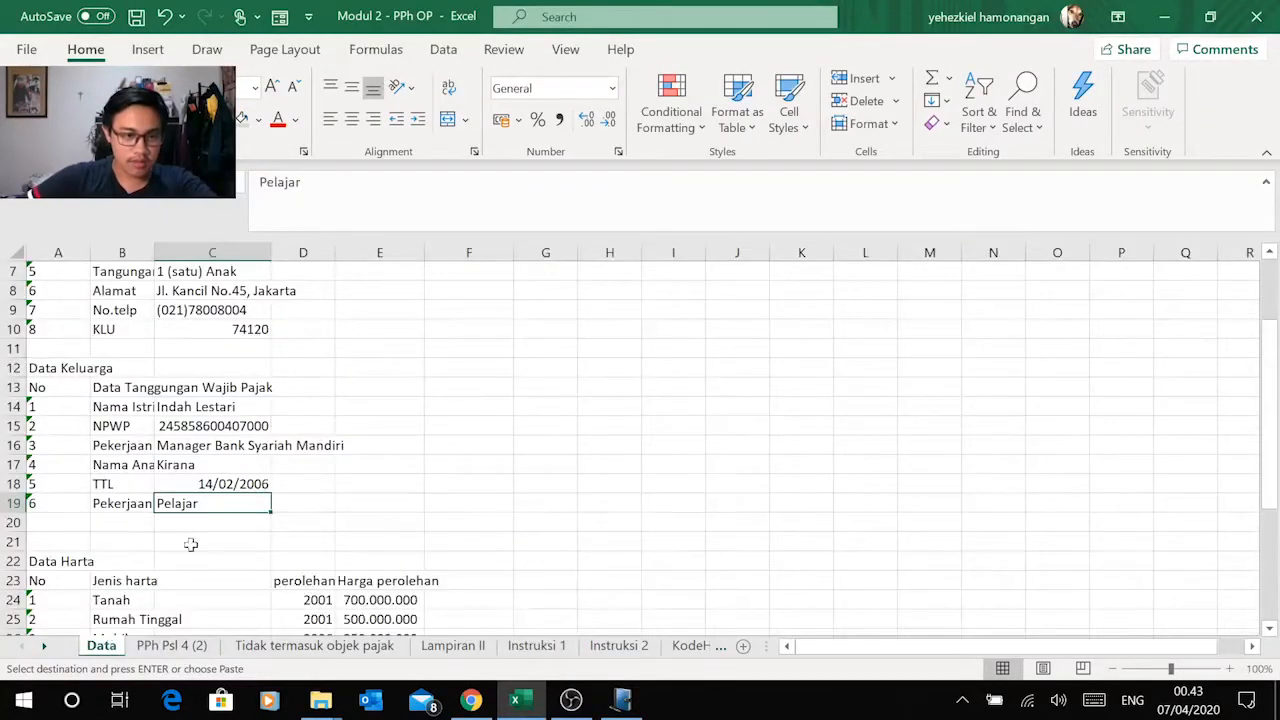
pyautogui.click(222, 428)
pyautogui.hotkey('ctrl', 'c')
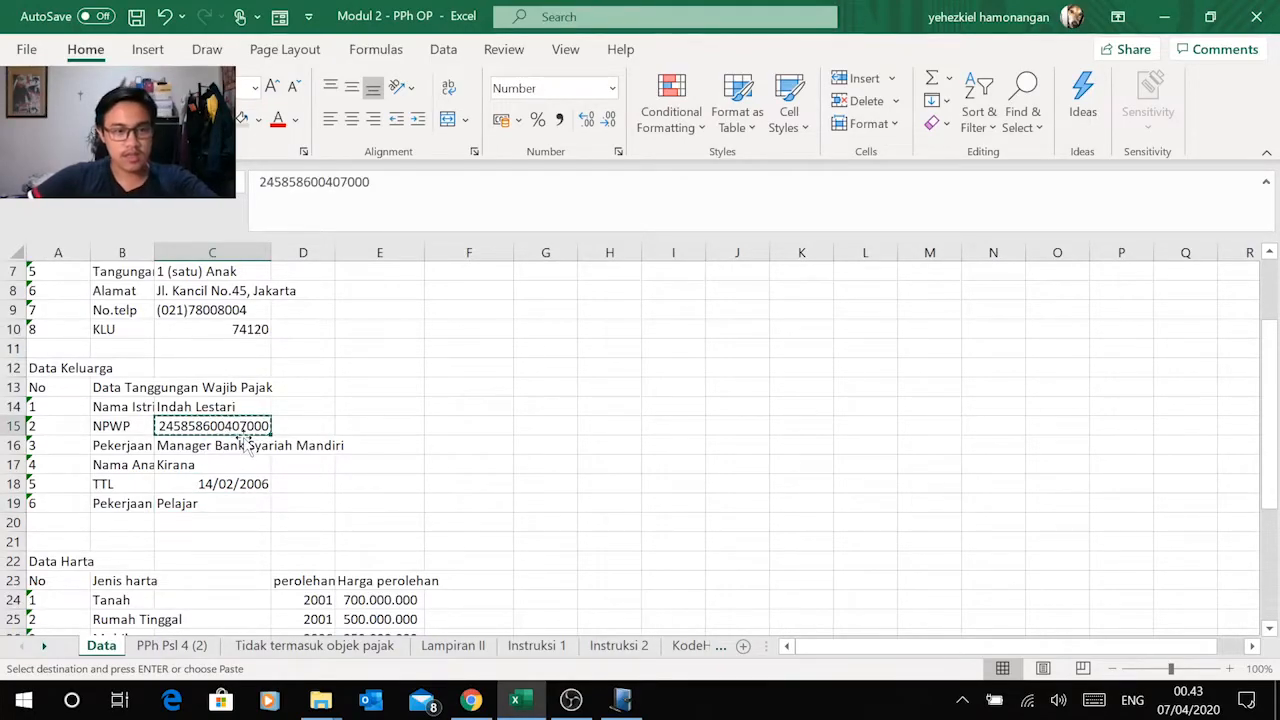
pyautogui.hotkey('alt', 'Tab')
pyautogui.click(411, 285)
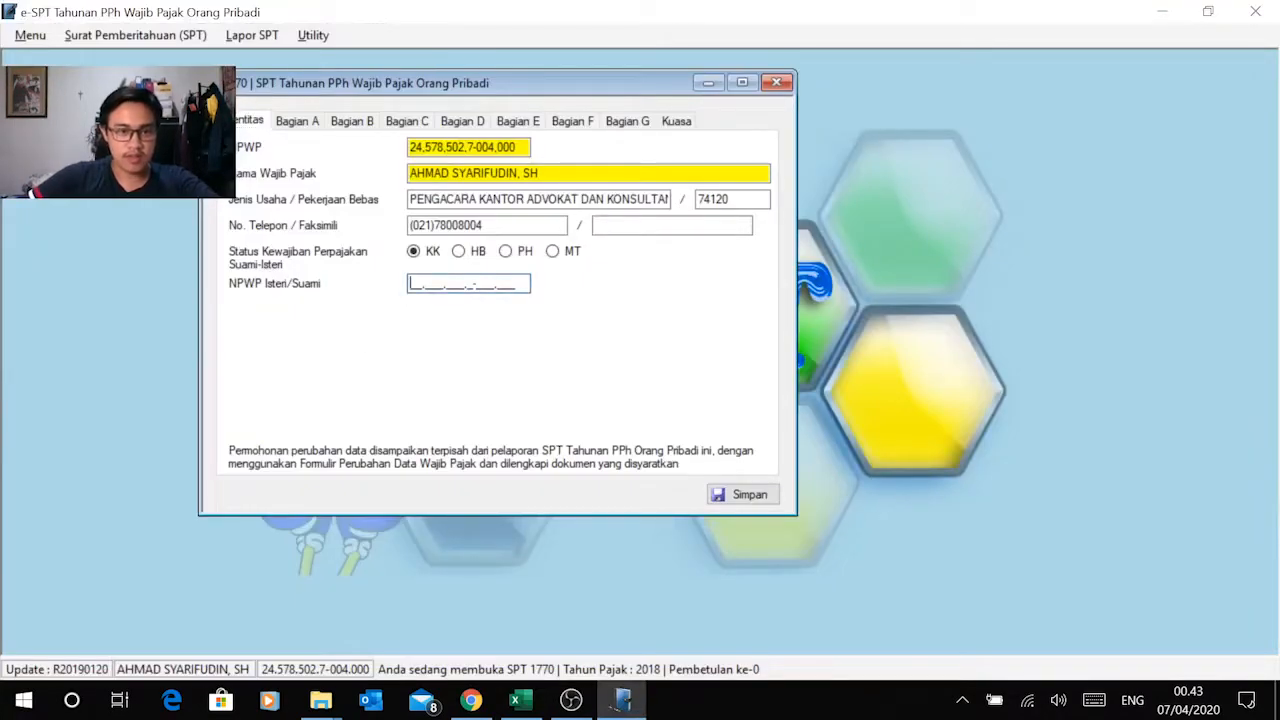
pyautogui.rightClick(418, 283)
pyautogui.click(343, 359)
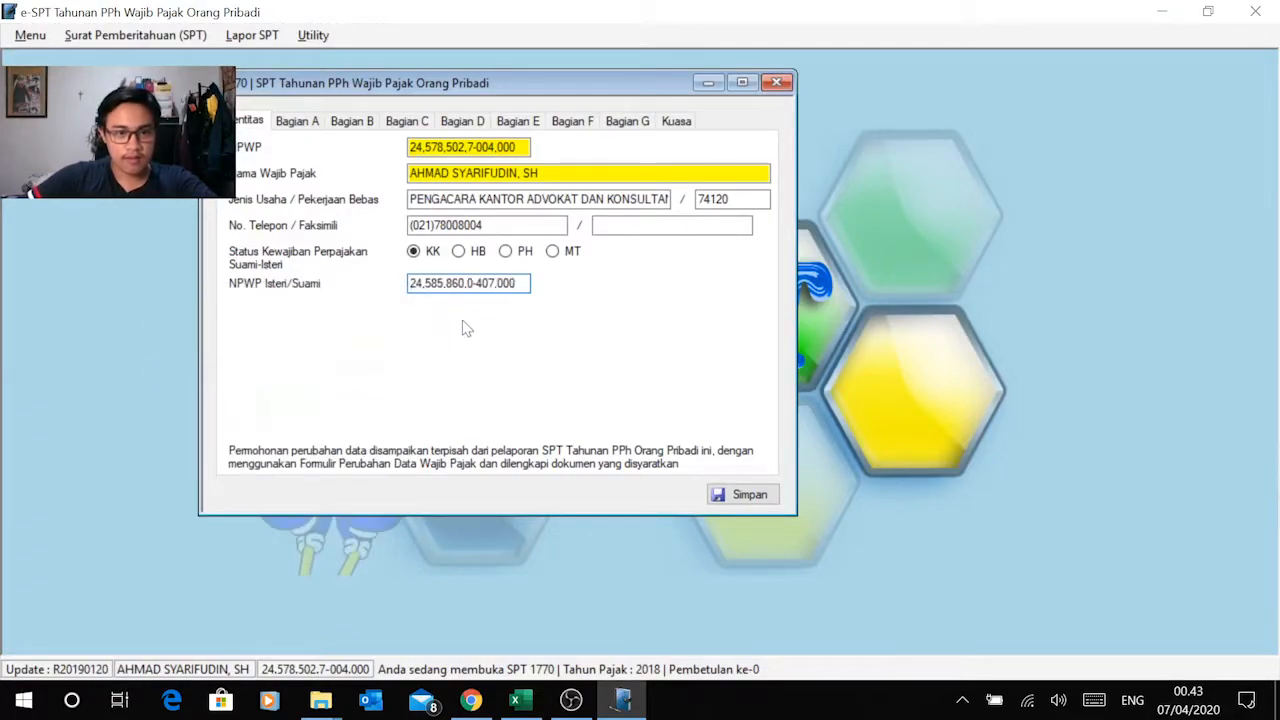
# Step: Check the net income total in Bagian A against Jumlah Penghasilan Neto in cell F21 of the Excel Instruksi 1 sheet
pyautogui.click(292, 122)
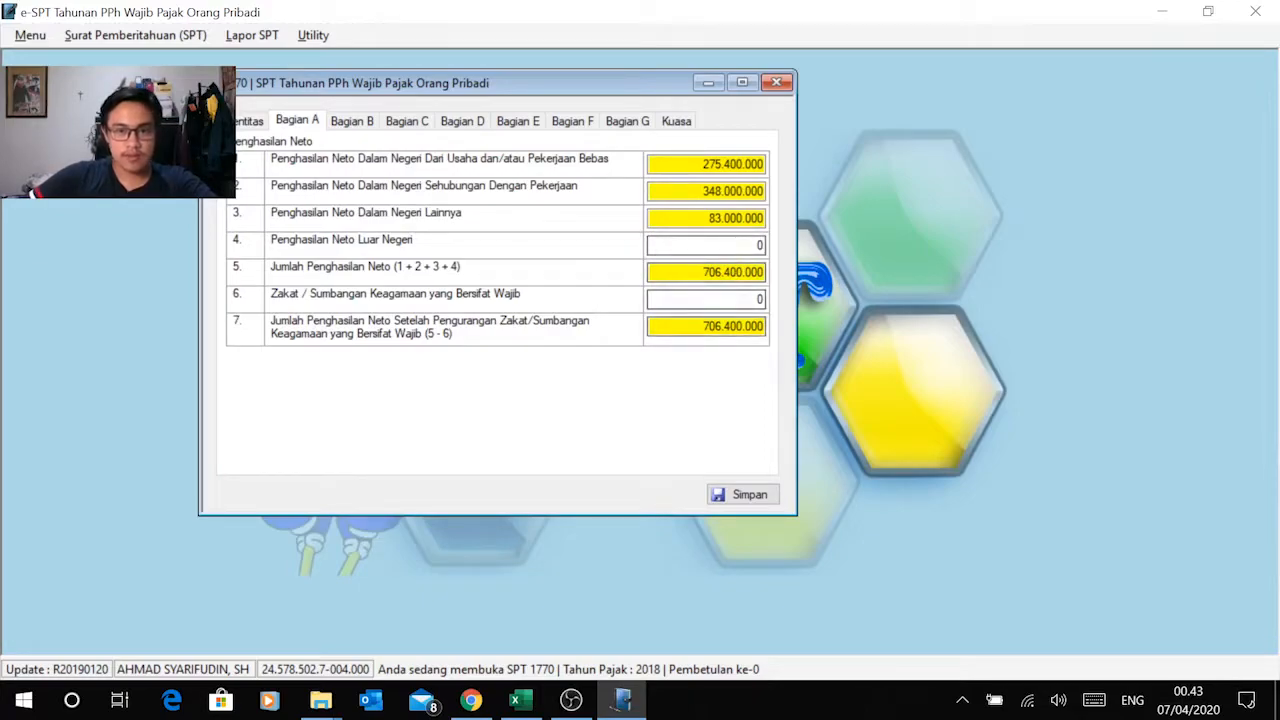
pyautogui.hotkey('alt', 'Tab')
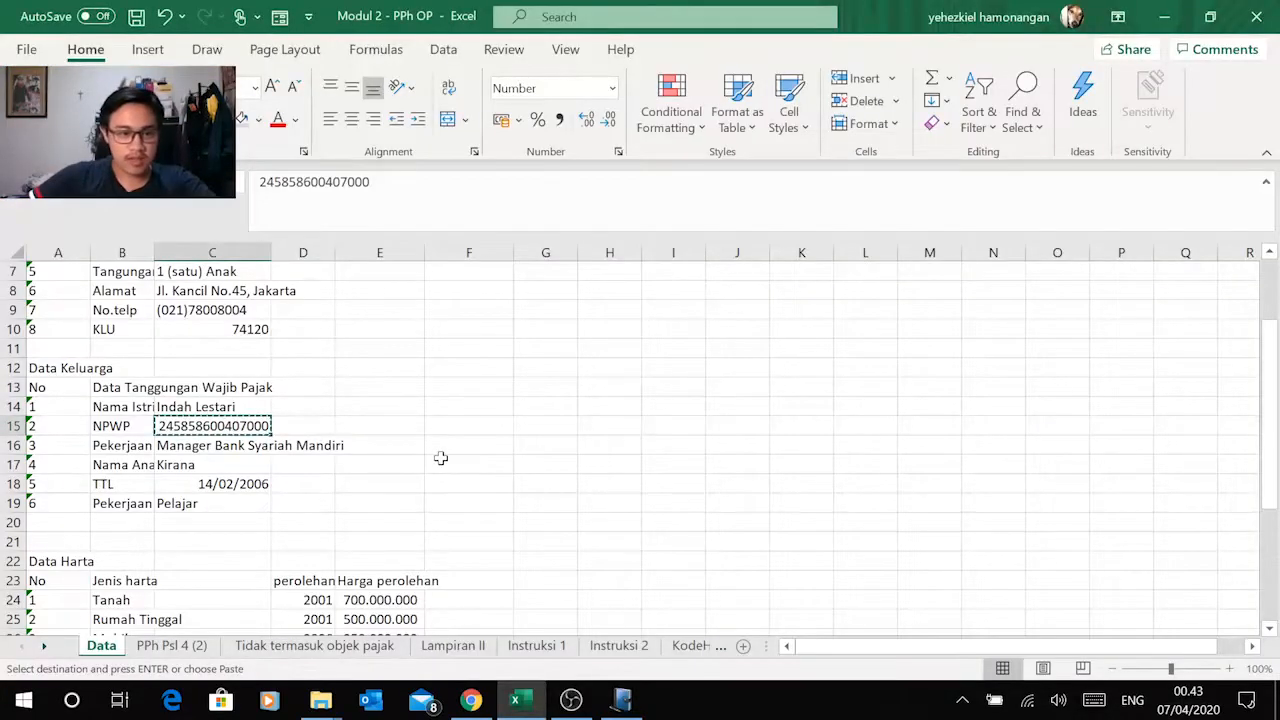
pyautogui.scroll(-2, 440, 457)
pyautogui.click(474, 646)
pyautogui.click(518, 645)
pyautogui.scroll(-3, 524, 540)
pyautogui.click(518, 336)
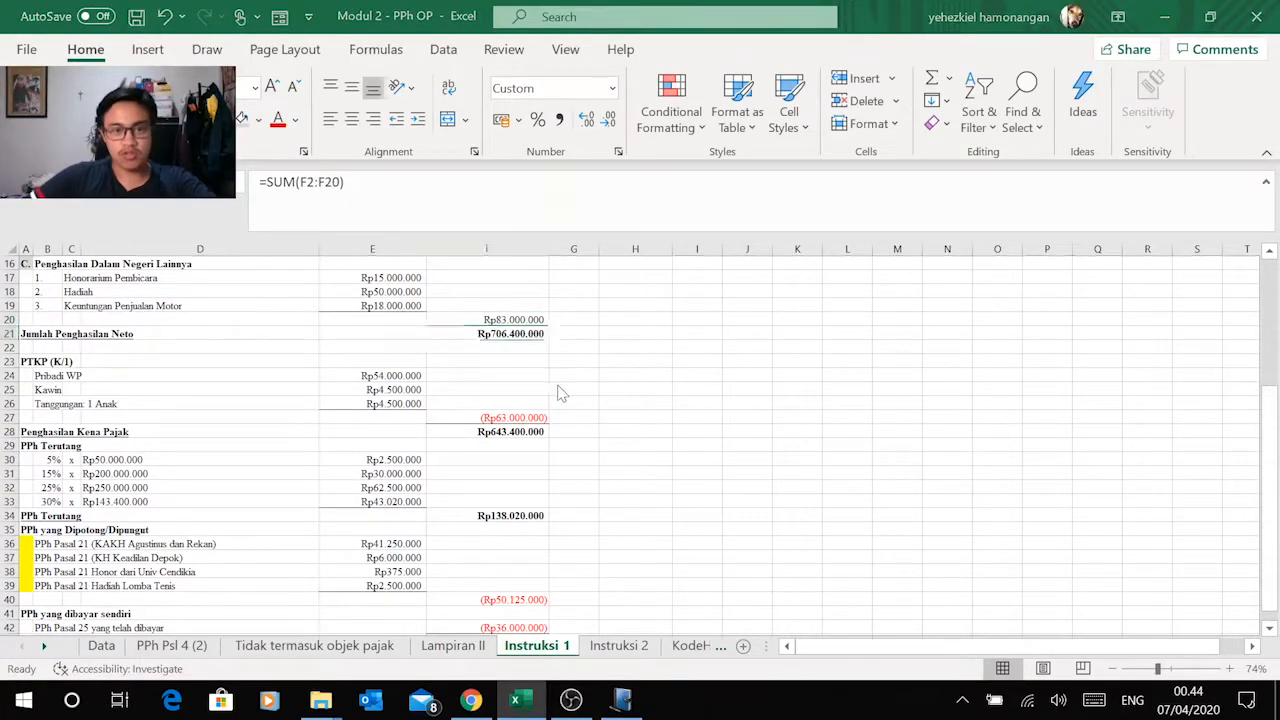
pyautogui.hotkey('alt', 'Tab')
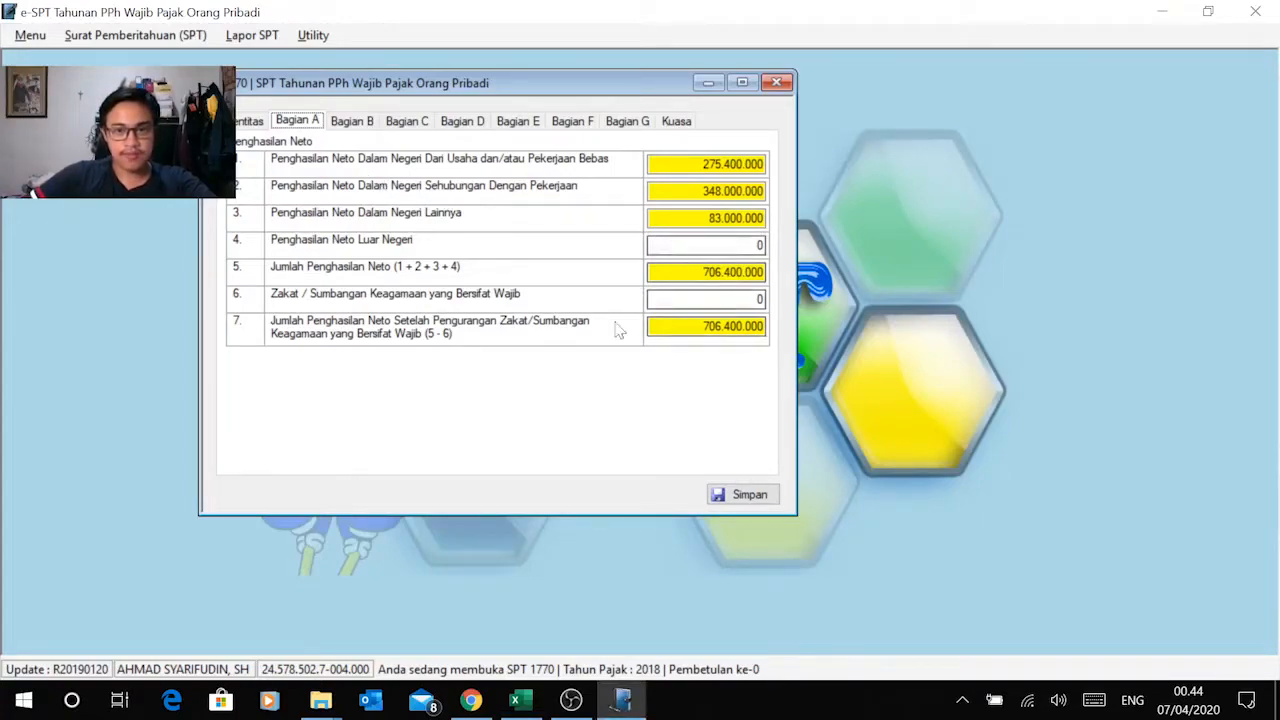
# Step: Set the Penghasilan Tidak Kena Pajak status in Bagian B to K with 1 dependant, following the Excel PTKP section
pyautogui.click(358, 122)
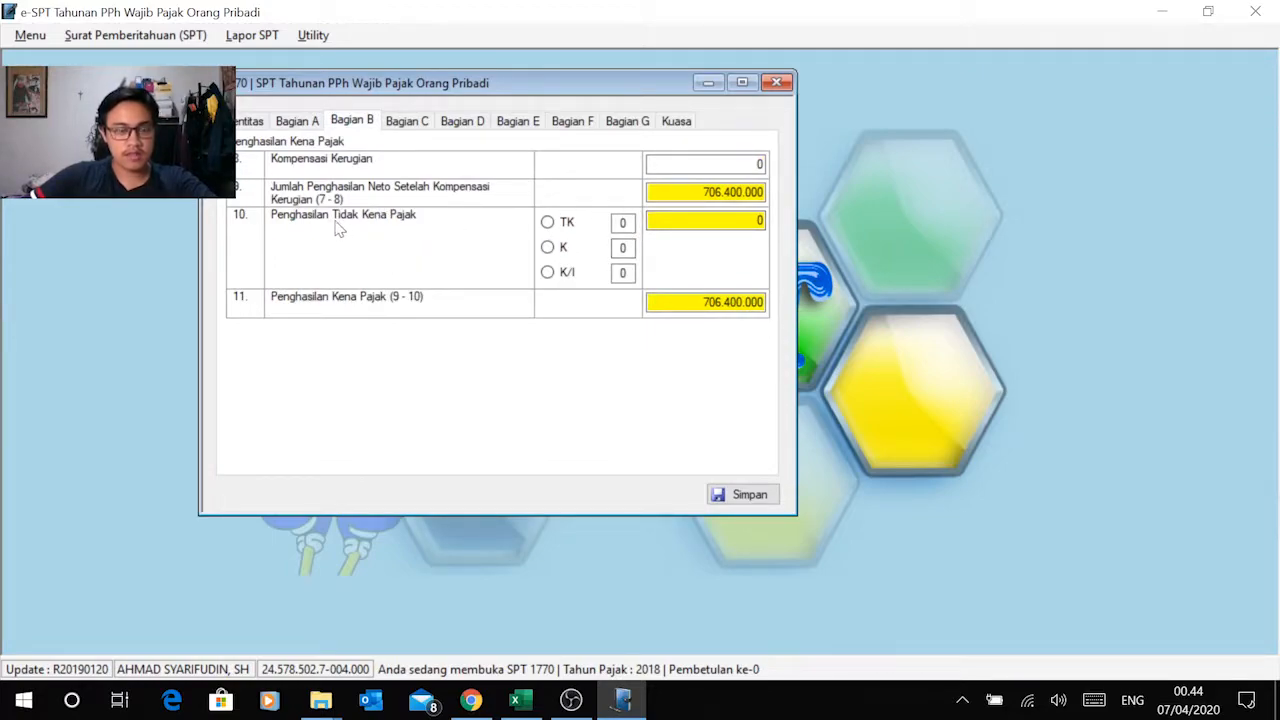
pyautogui.hotkey('alt', 'Tab')
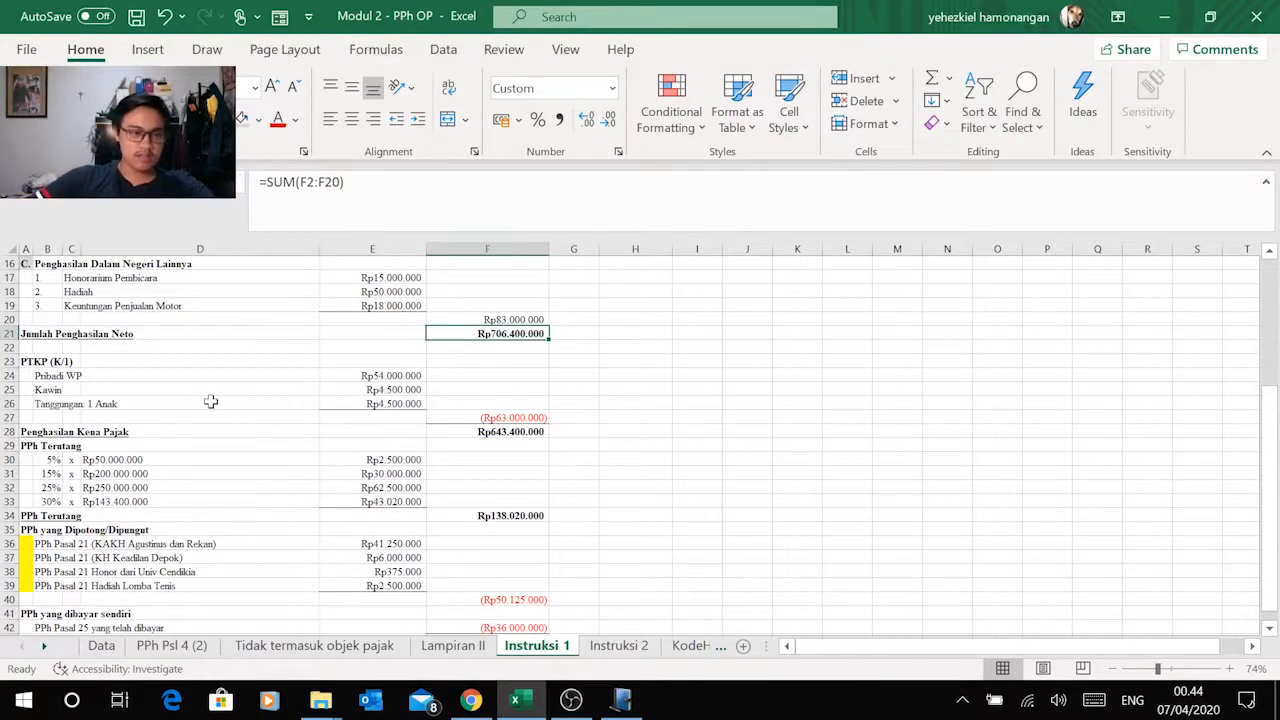
pyautogui.hotkey('alt', 'Tab')
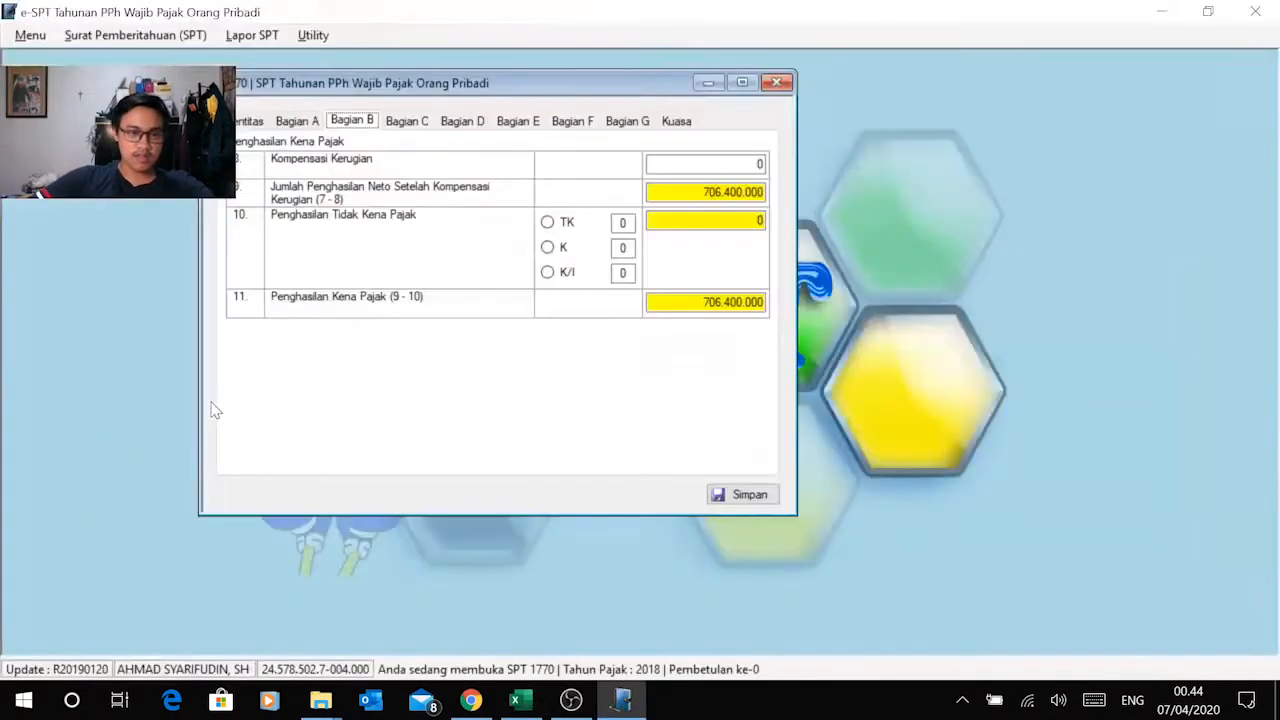
pyautogui.click(548, 249)
pyautogui.doubleClick(618, 248)
pyautogui.write('1')
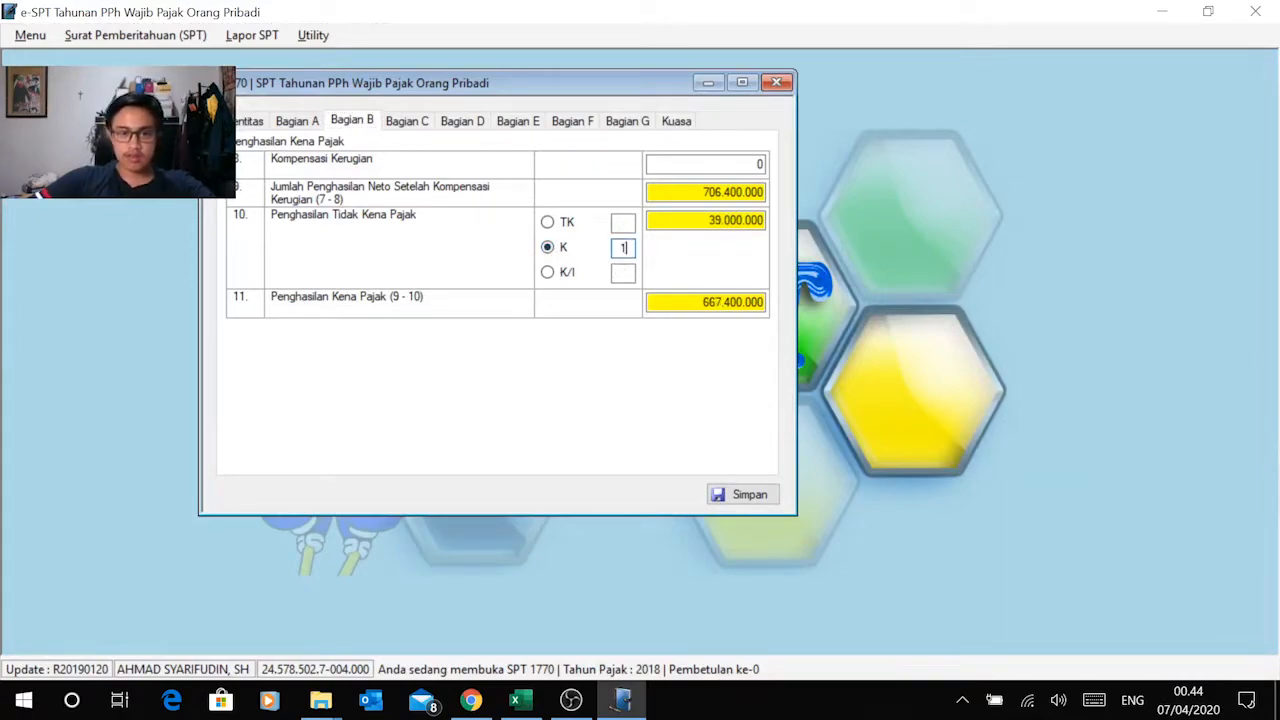
pyautogui.press('Tab')
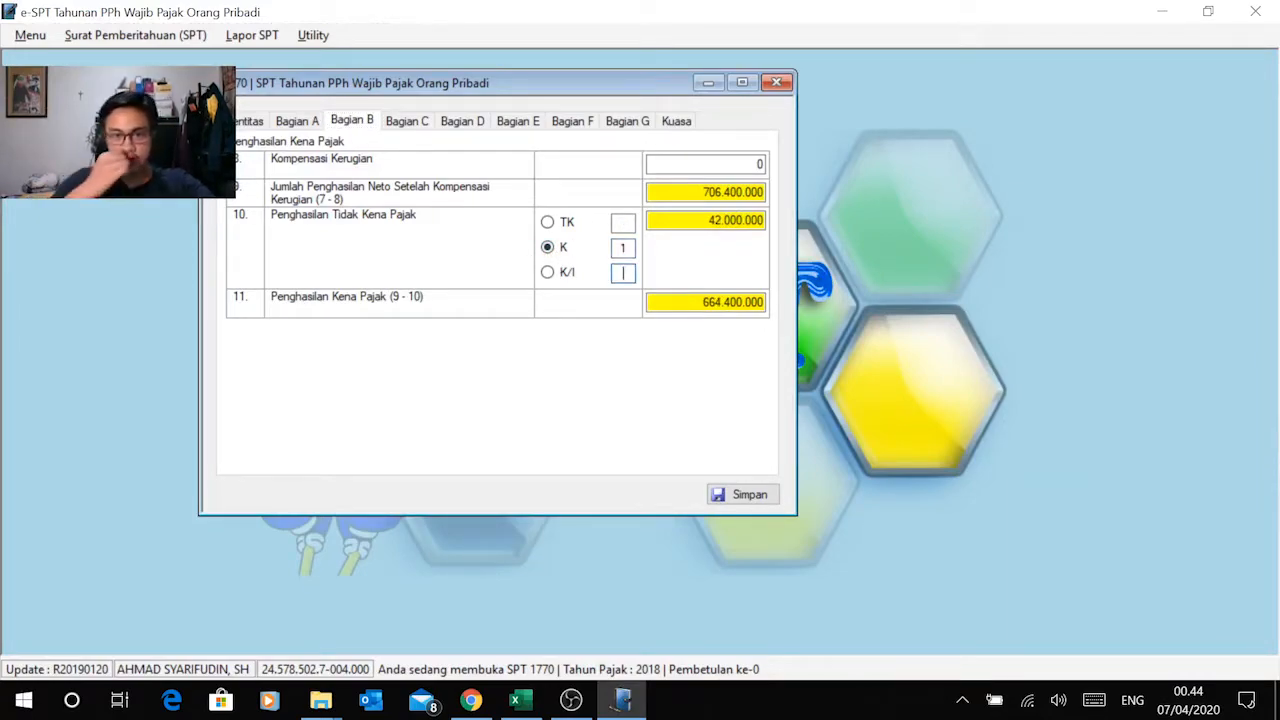
# Step: Compare the PTKP in Bagian B with the Excel calculation, trying the K/I status and returning to K
pyautogui.hotkey('alt', 'Tab')
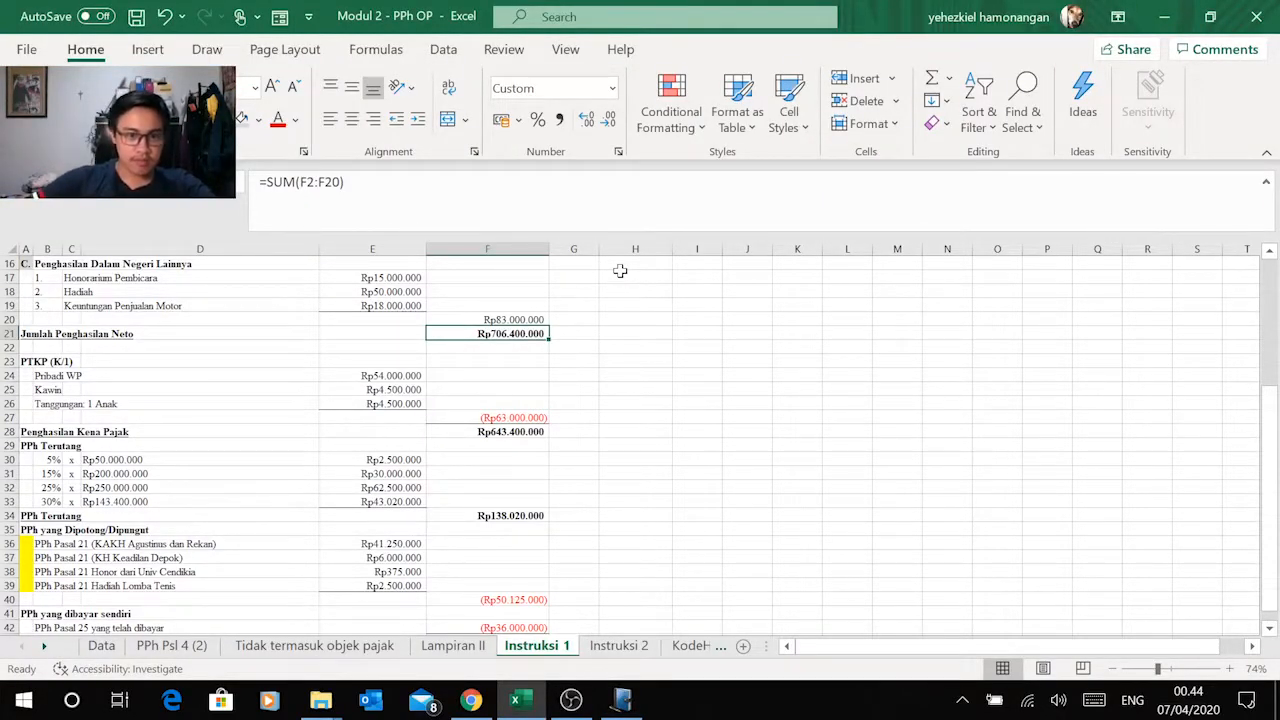
pyautogui.hotkey('alt', 'Tab')
pyautogui.hotkey('alt', 'Tab')
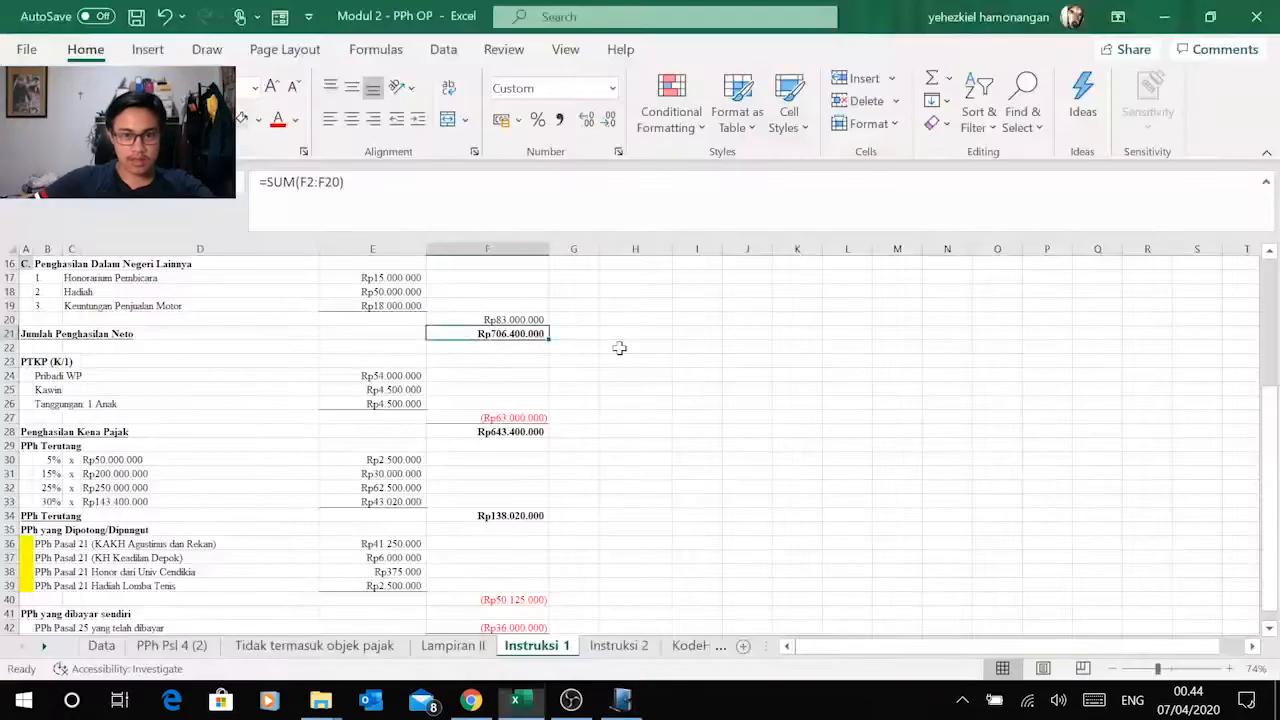
pyautogui.hotkey('alt', 'Tab')
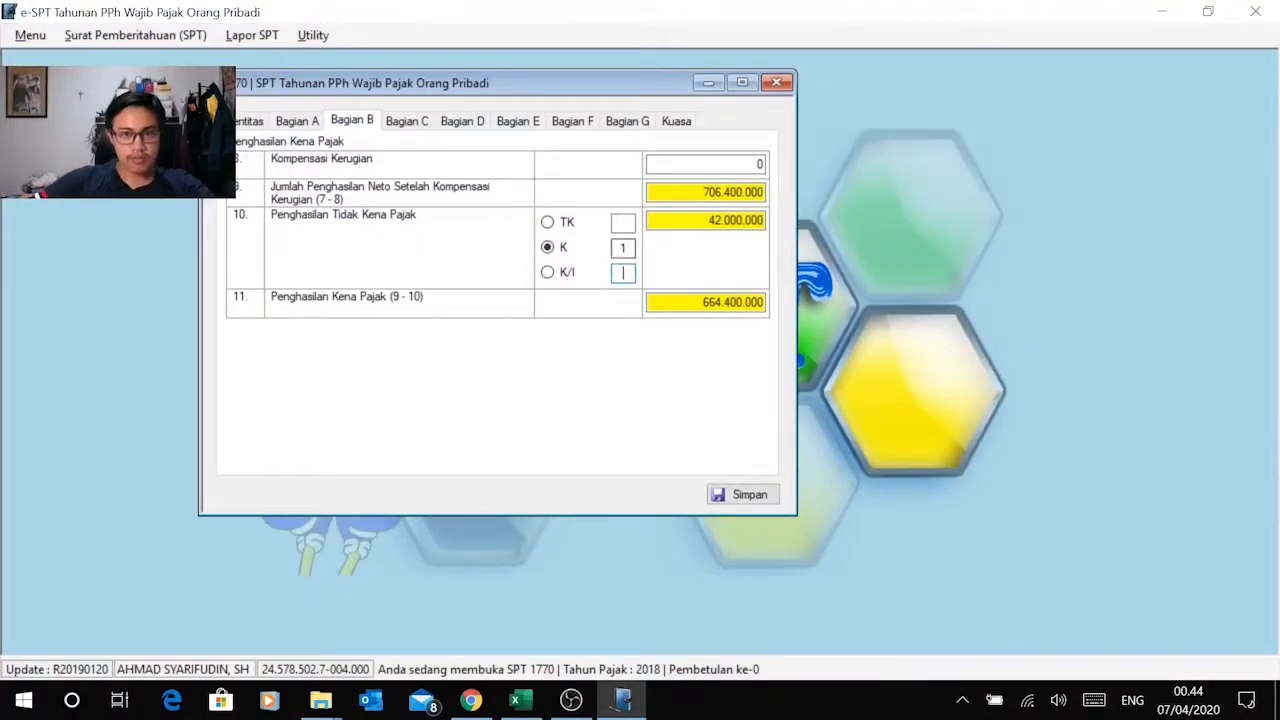
pyautogui.click(692, 303)
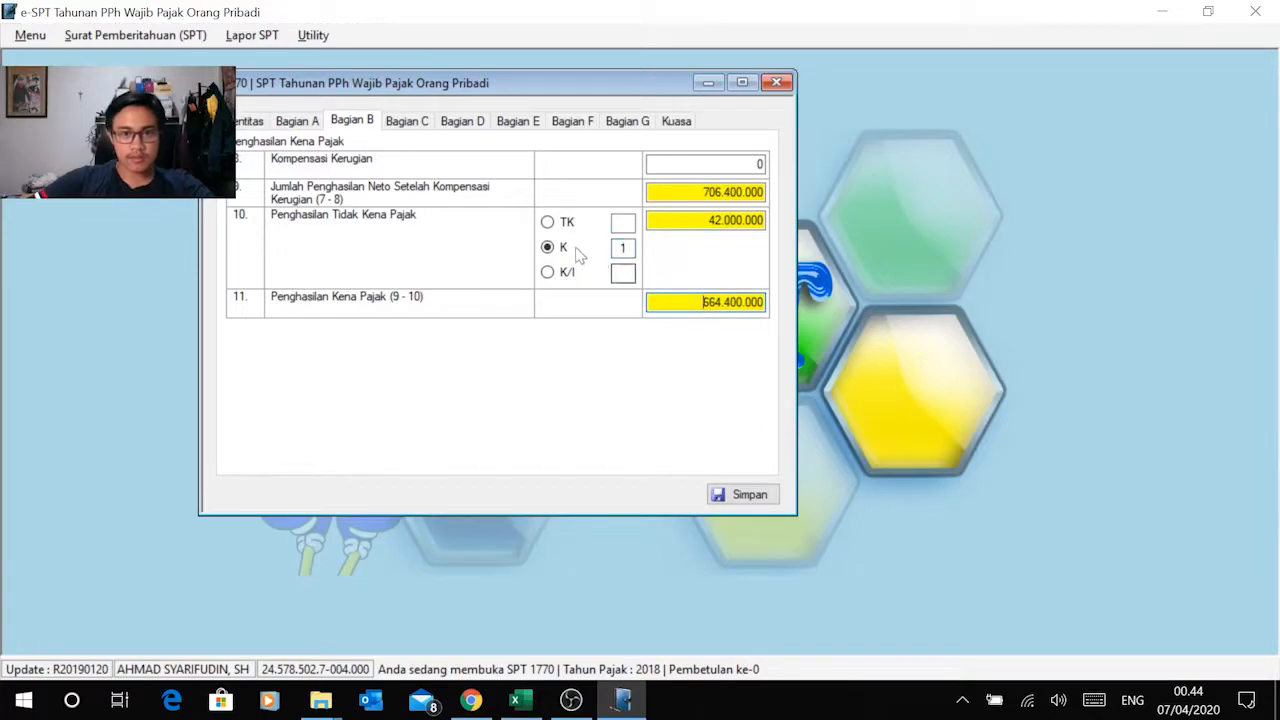
pyautogui.click(547, 273)
pyautogui.hotkey('alt', 'Tab')
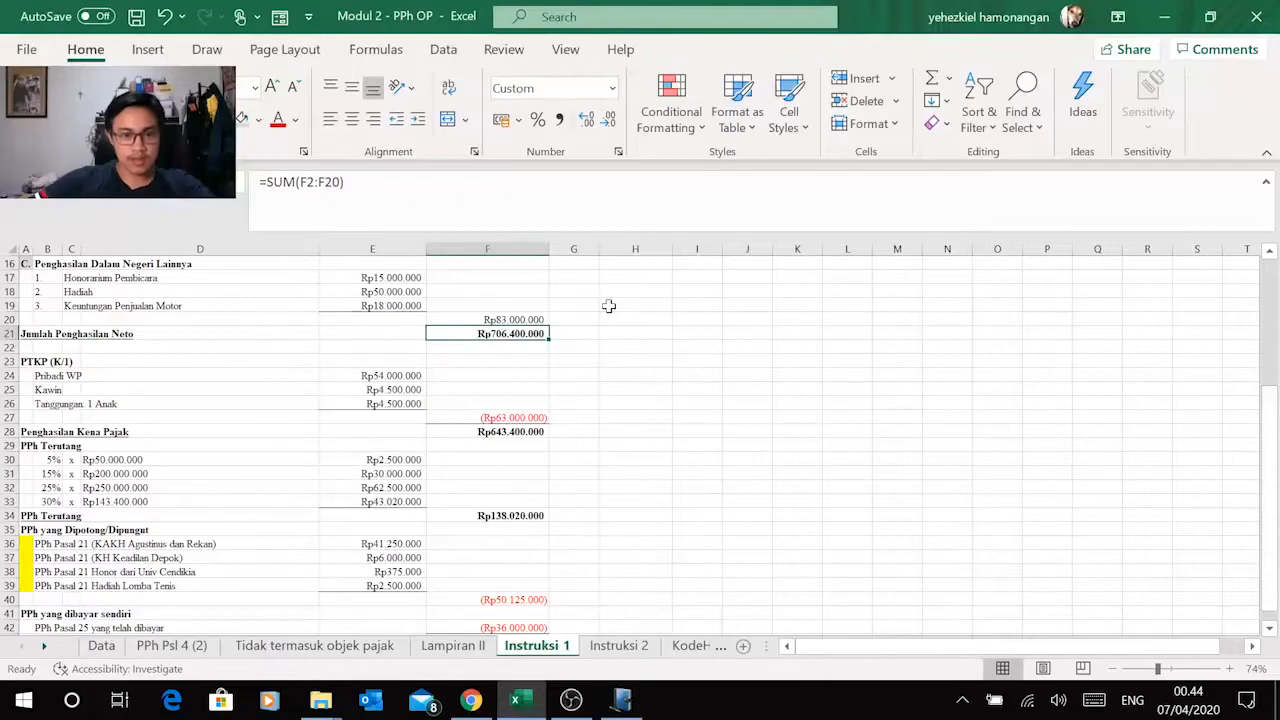
pyautogui.hotkey('alt', 'Tab')
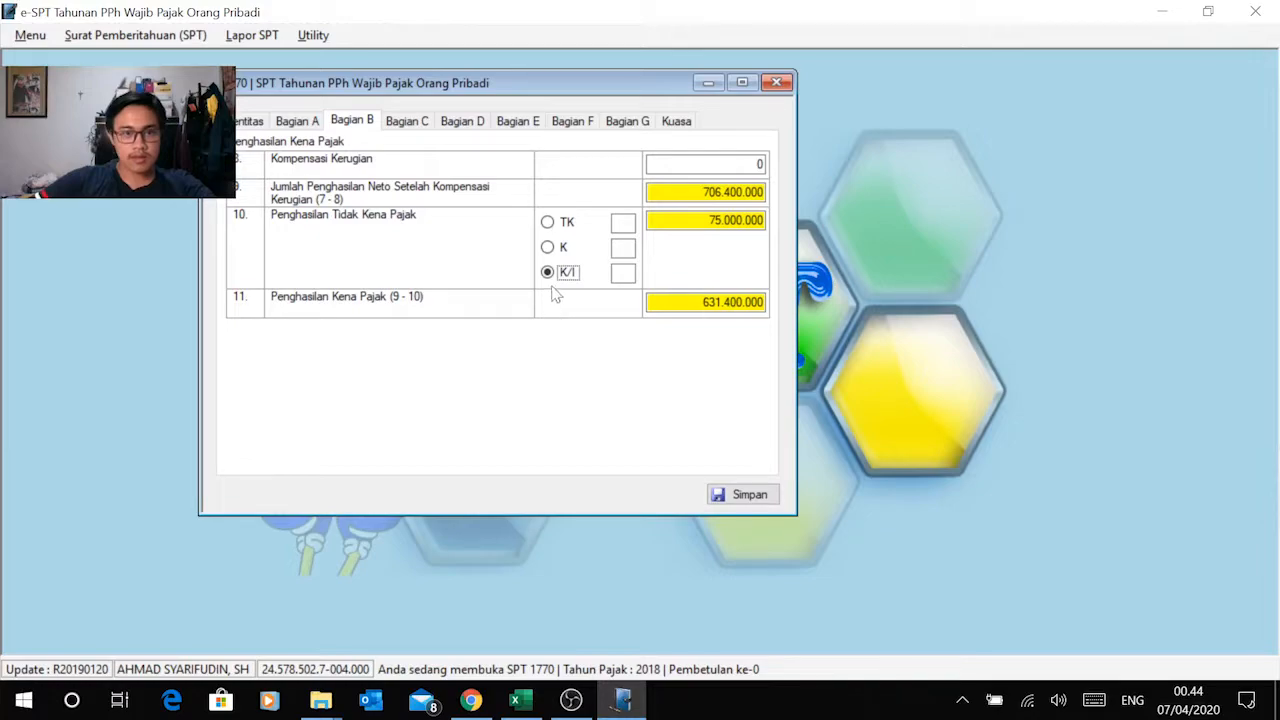
pyautogui.click(550, 247)
pyautogui.hotkey('alt', 'Tab')
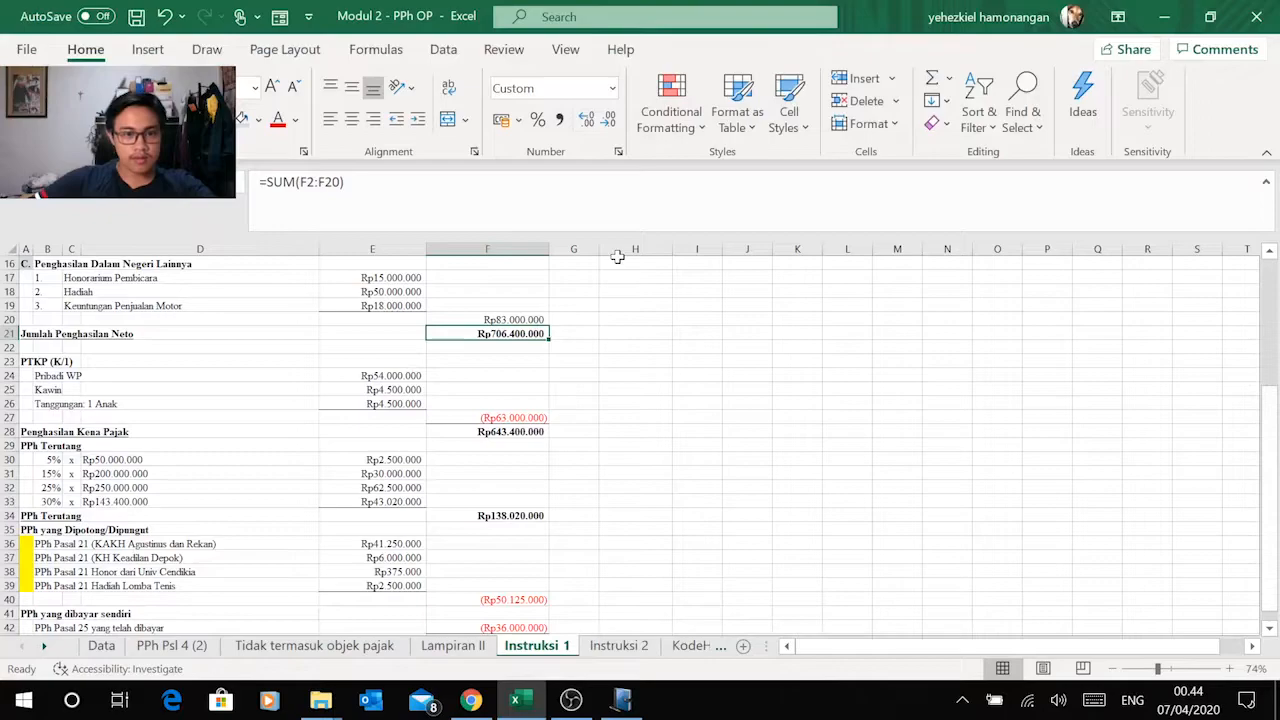
pyautogui.hotkey('alt', 'Tab')
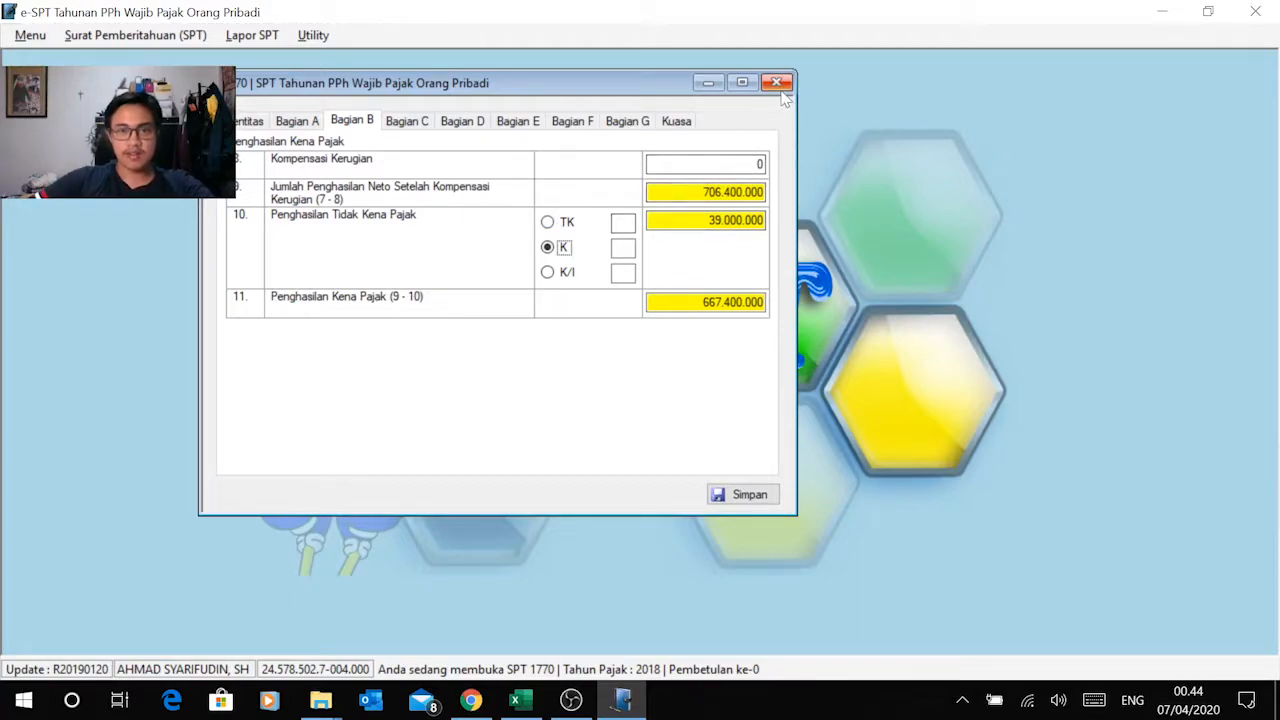
# Step: Return to Bagian A and Identitas of the Induk form and close the form without saving
pyautogui.click(300, 121)
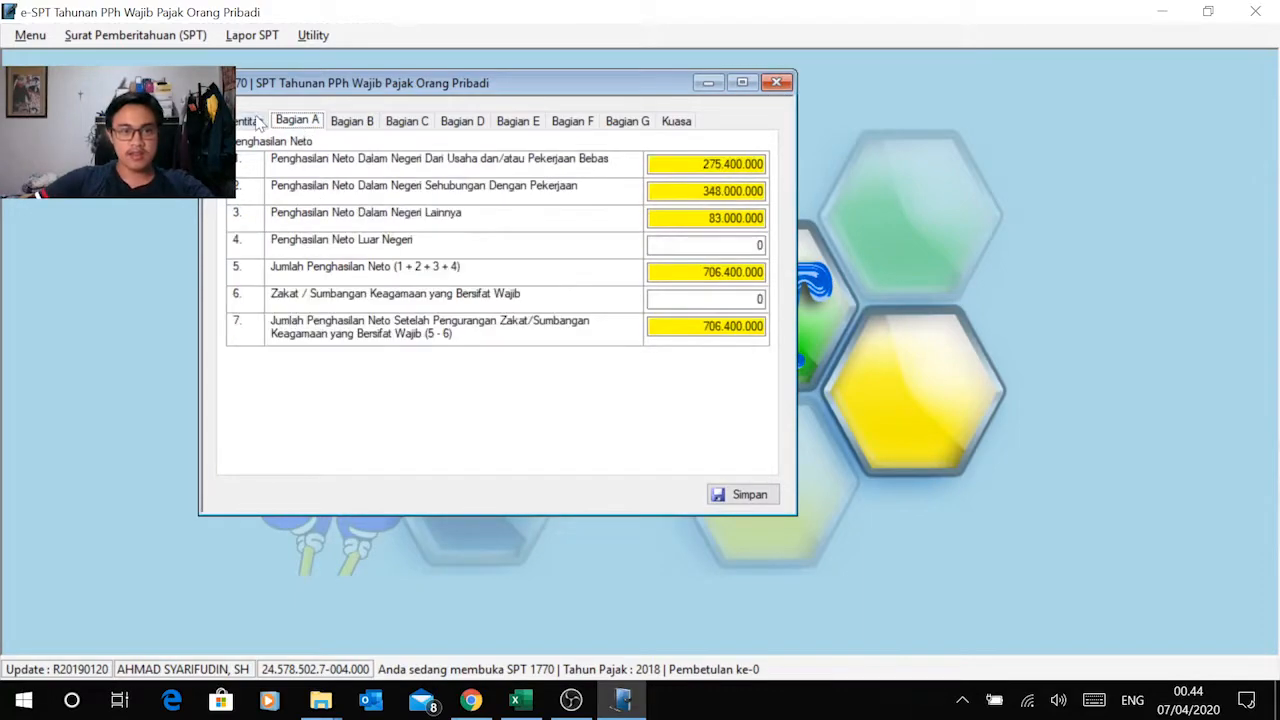
pyautogui.click(257, 121)
pyautogui.click(777, 82)
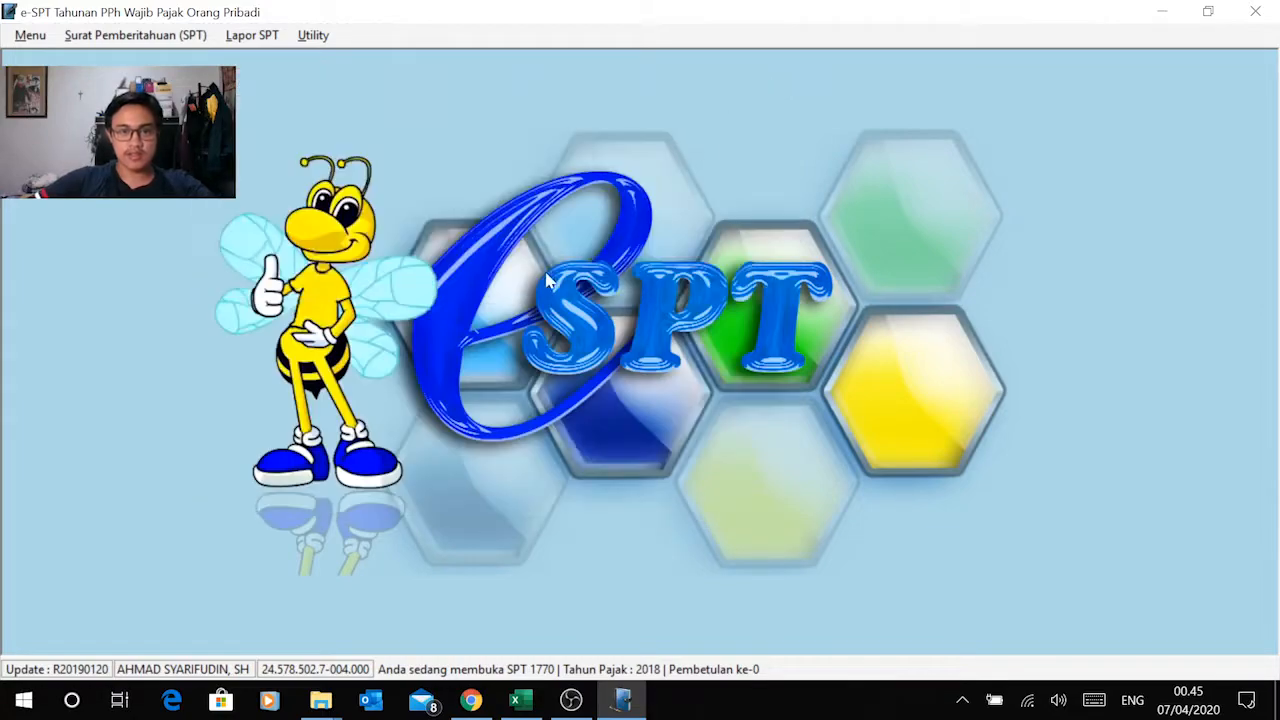
# Step: Open the PTKP settings in e-SPT and select the 36.000.000 row that takes effect on 01/01/2015
pyautogui.click(316, 38)
pyautogui.moveTo(366, 84)
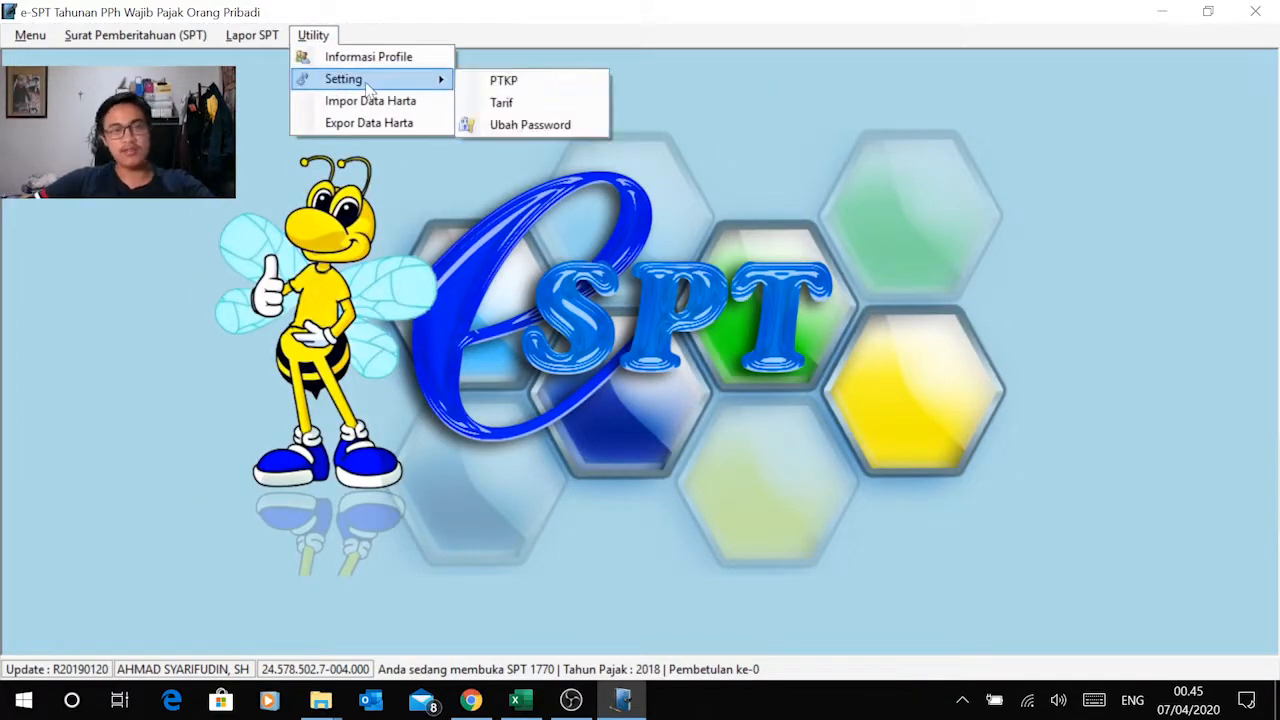
pyautogui.click(510, 82)
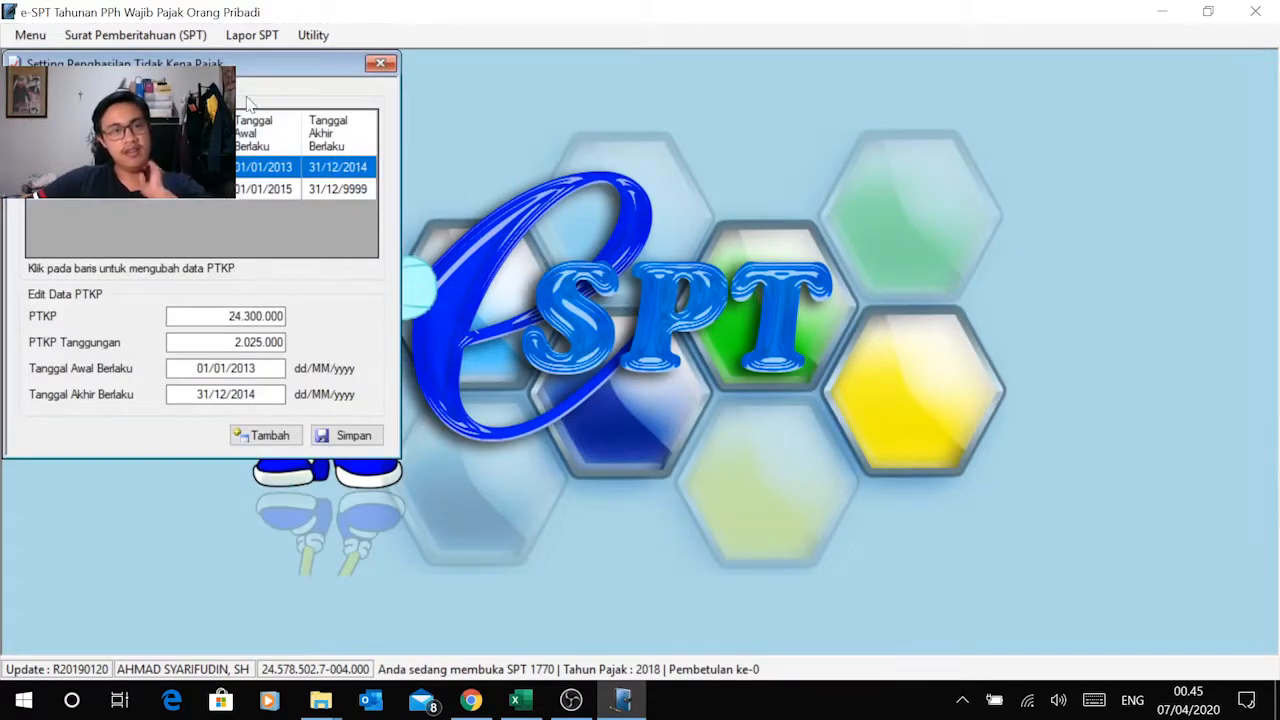
pyautogui.moveTo(258, 68); pyautogui.dragTo(696, 62)
pyautogui.click(744, 250)
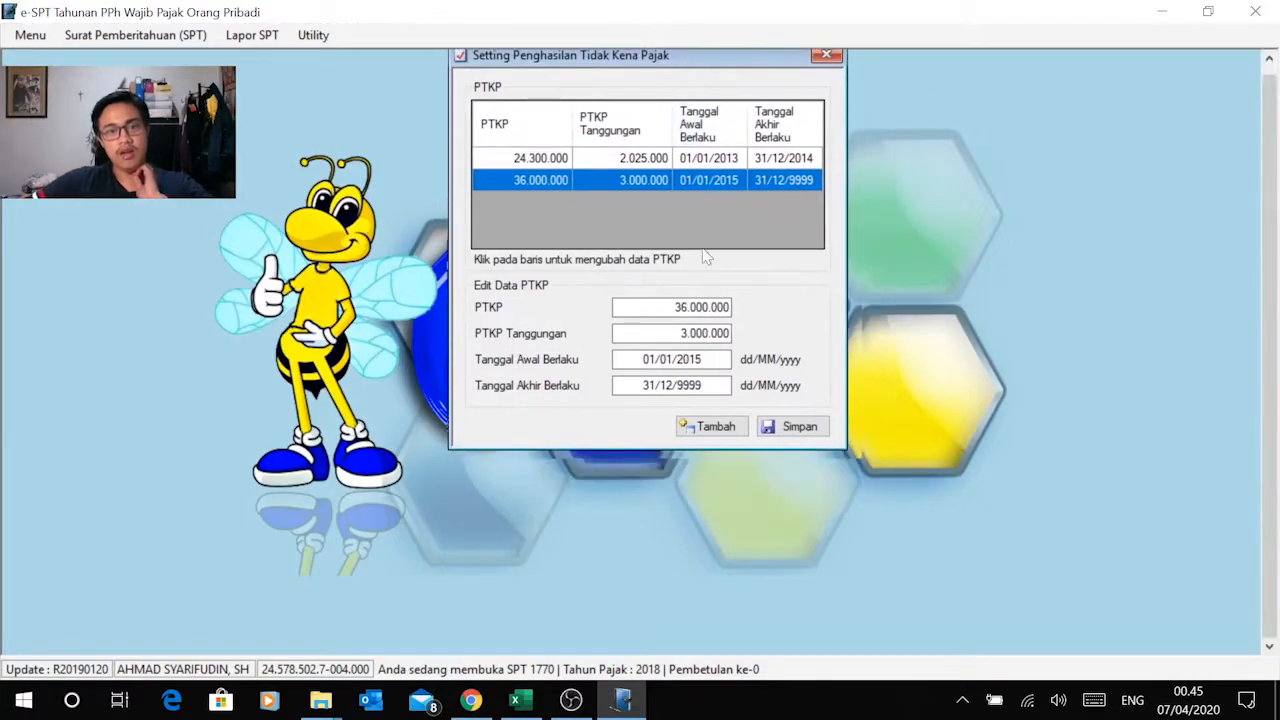
# Step: Replace the year in the Tanggal Akhir Berlaku of the selected PTKP row, starting with 201
pyautogui.click(703, 386)
pyautogui.press('BackSpace')
pyautogui.press('BackSpace')
pyautogui.press('BackSpace')
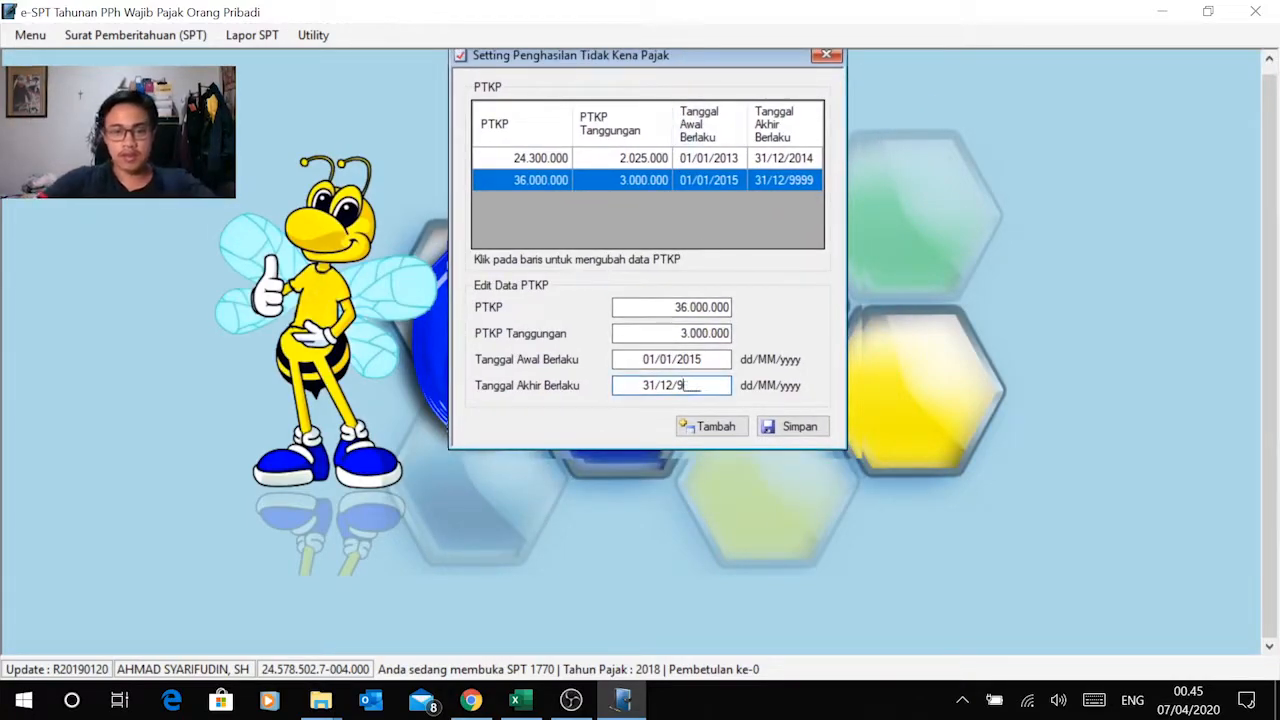
pyautogui.write('2015')
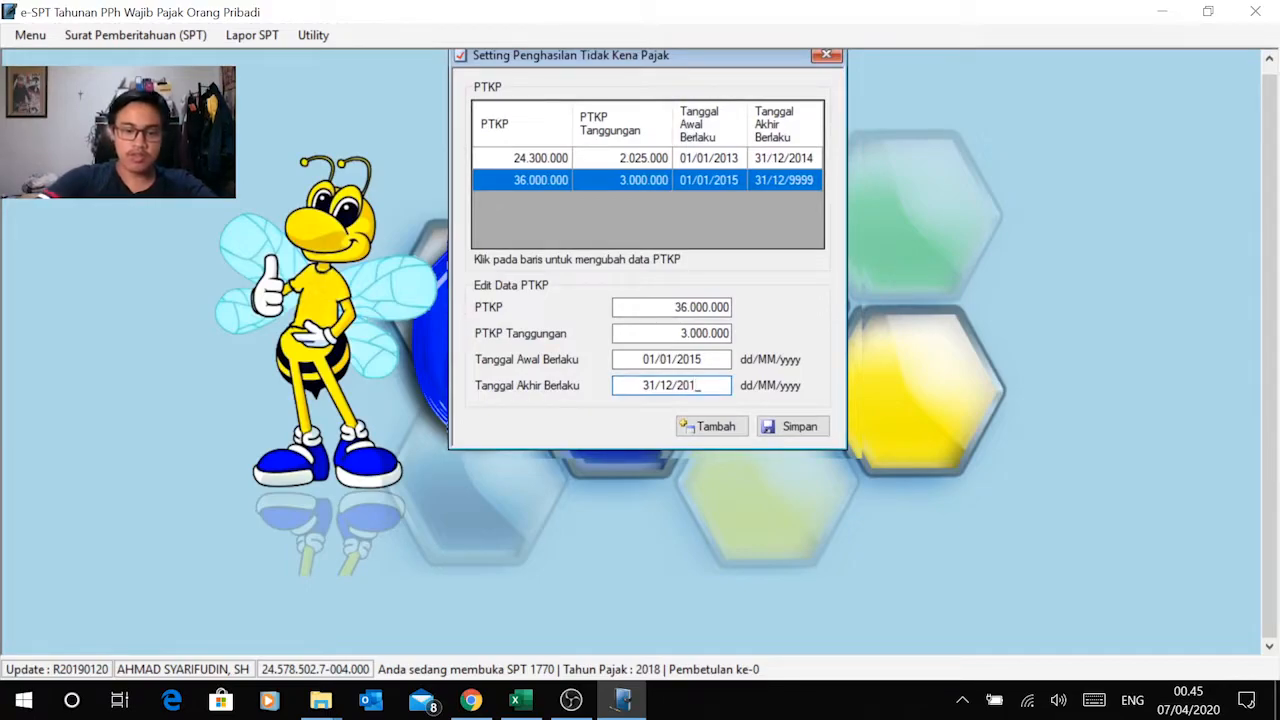
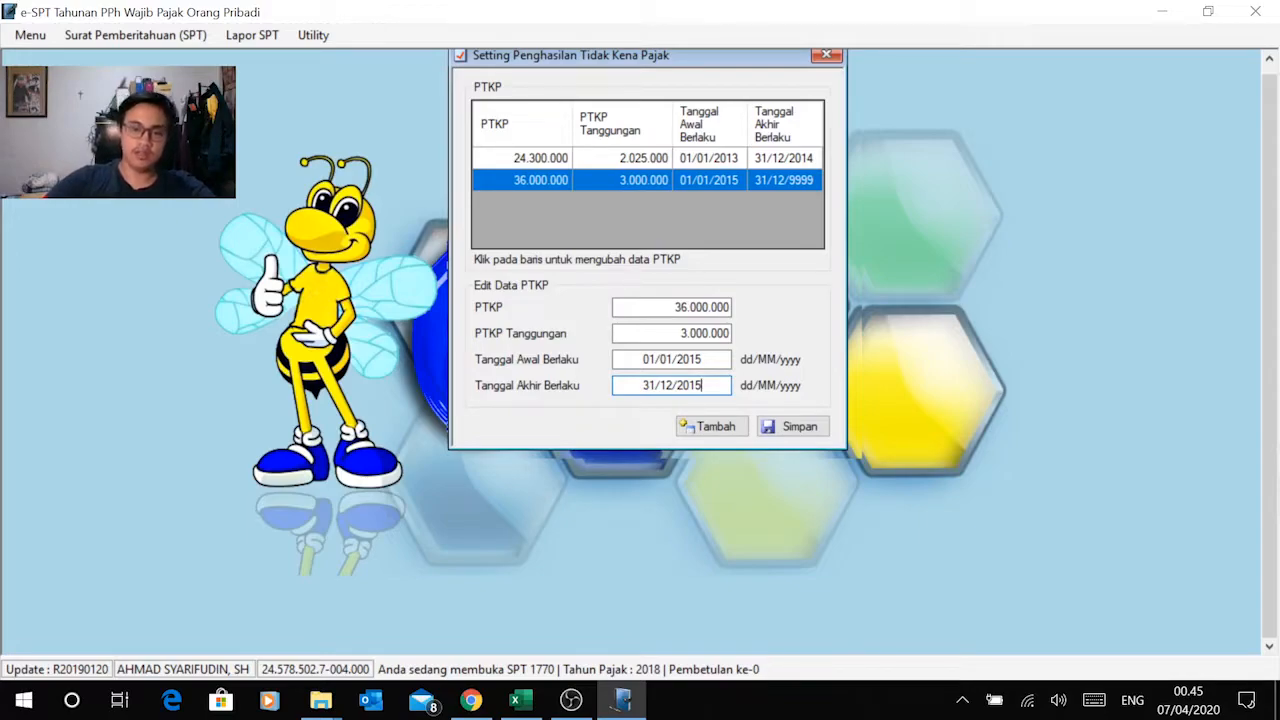
# Step: Save the 36.000.000 PTKP row with 31/12/2015 as its Tanggal Akhir Berlaku
pyautogui.click(775, 426)
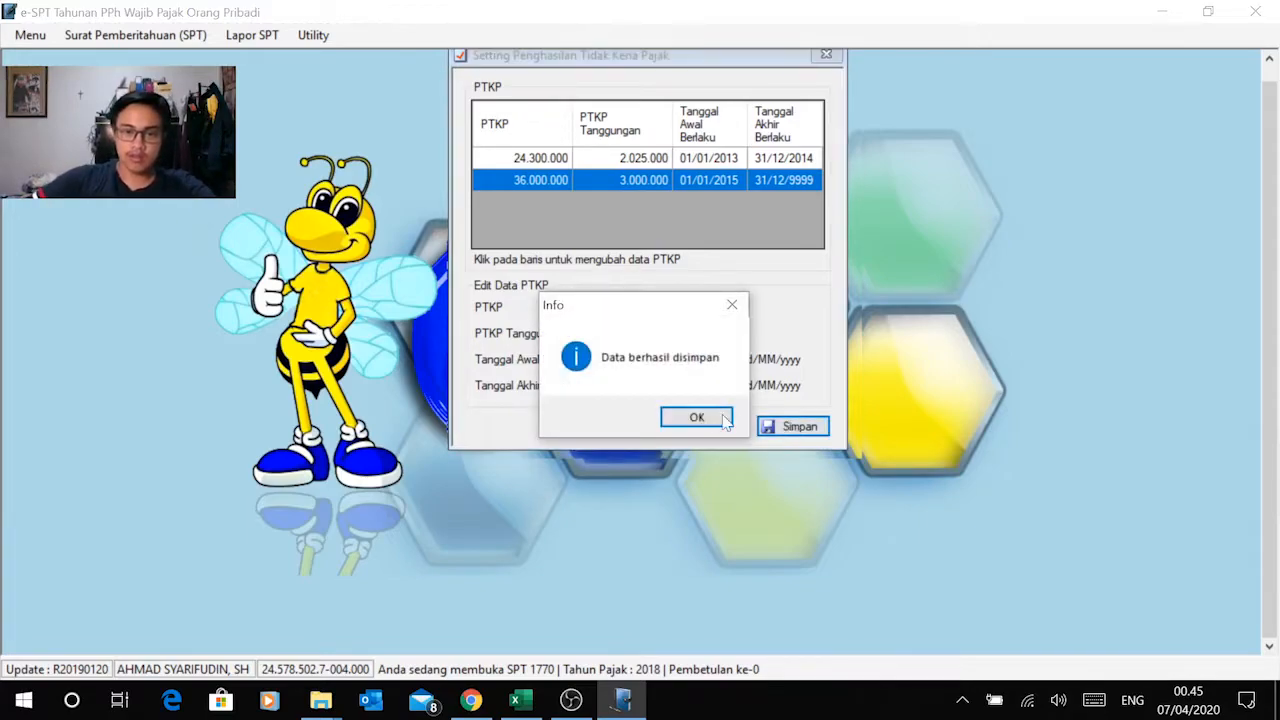
pyautogui.click(722, 418)
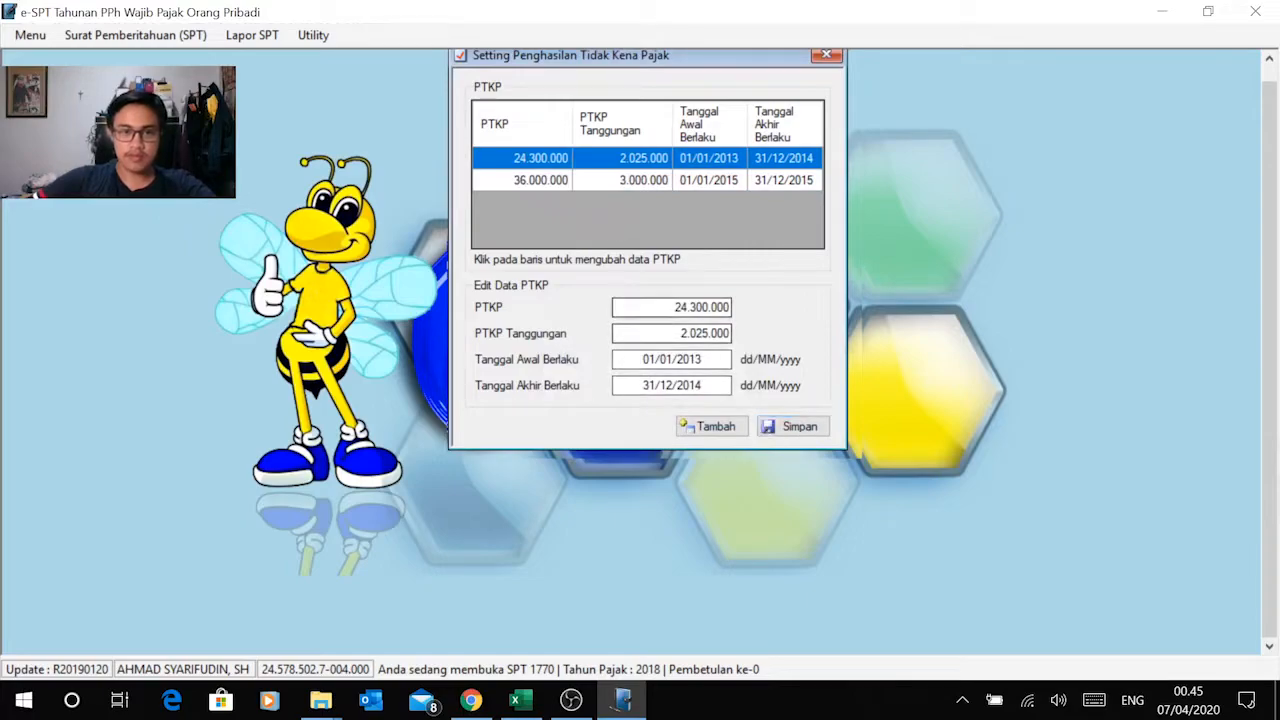
# Step: Add and save a PTKP row of 54.000.000 with PTKP Tanggungan 4.500.000, effective 01/01/2016 to 31/12/2099, and close the settings
pyautogui.click(705, 426)
pyautogui.moveTo(719, 308); pyautogui.dragTo(763, 313)
pyautogui.write('54000000')
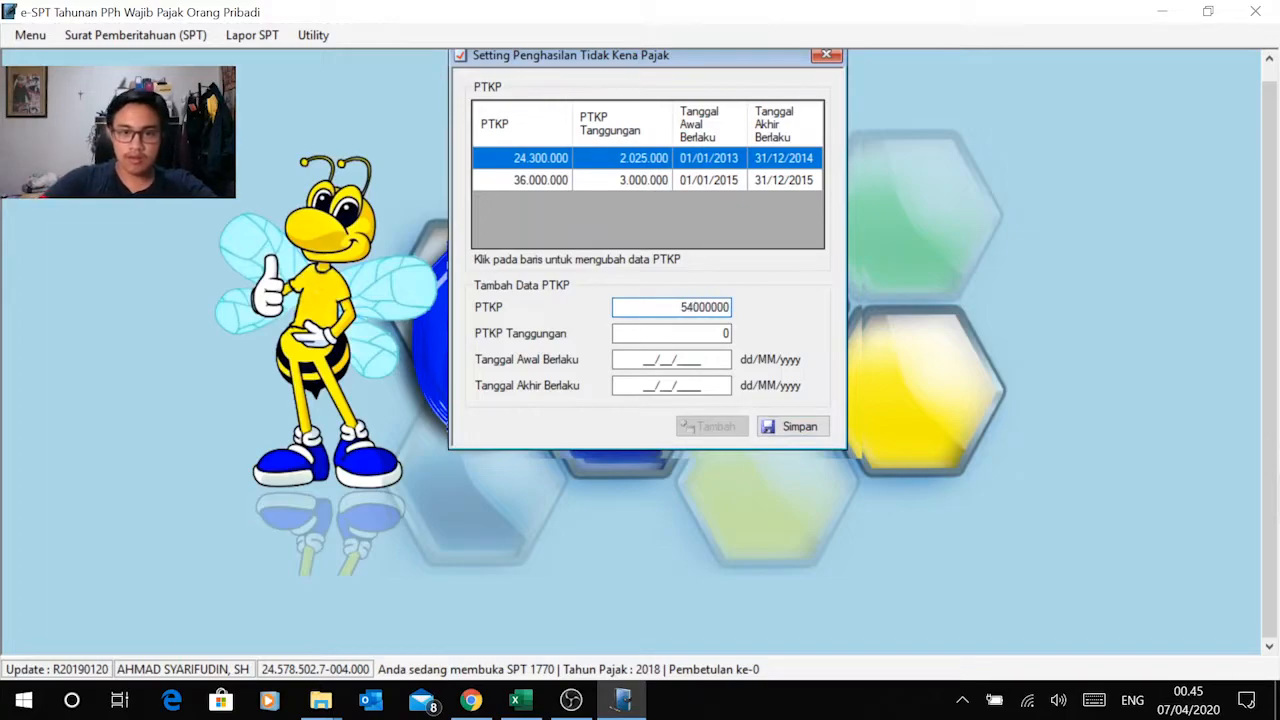
pyautogui.press('Tab')
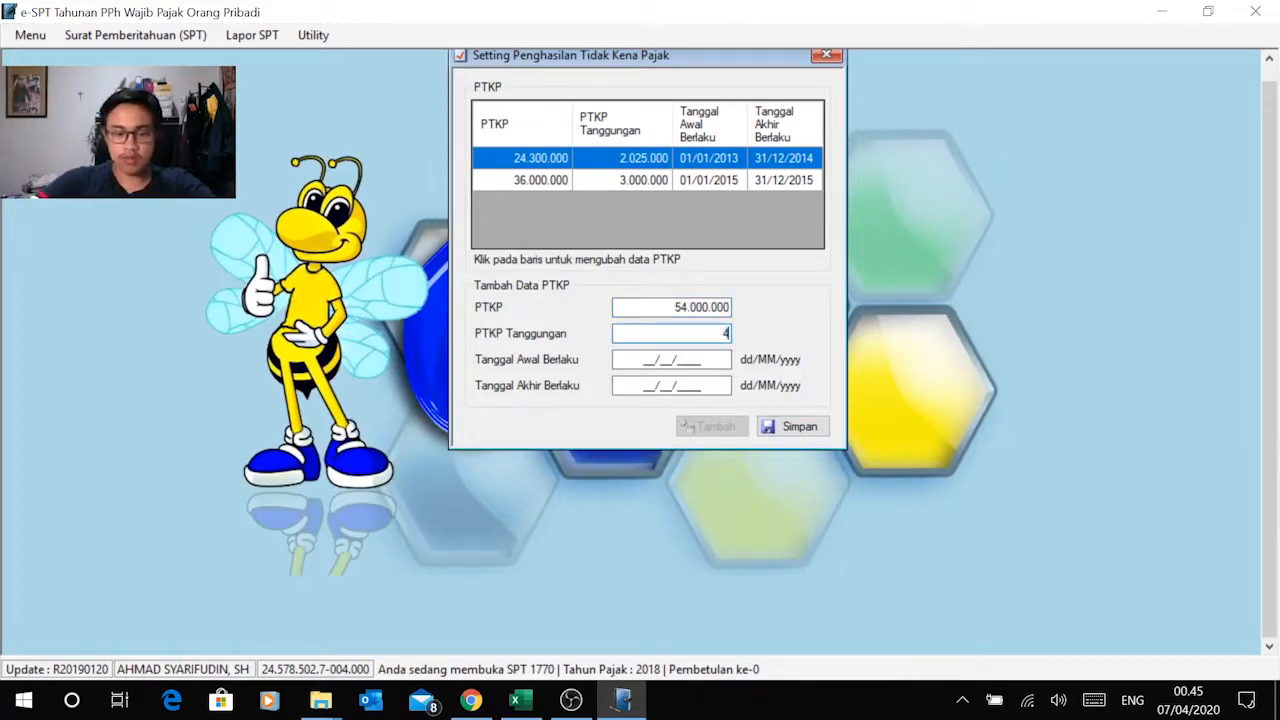
pyautogui.write('4500000')
pyautogui.press('Tab')
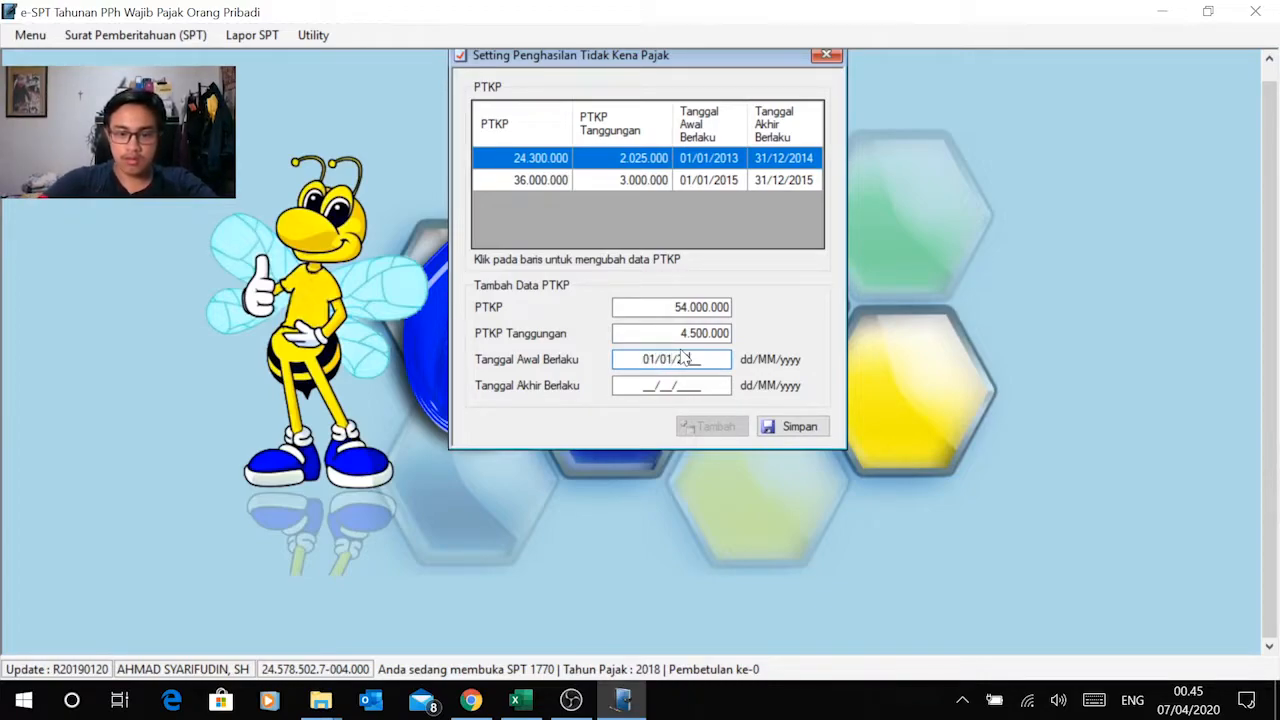
pyautogui.click(670, 383)
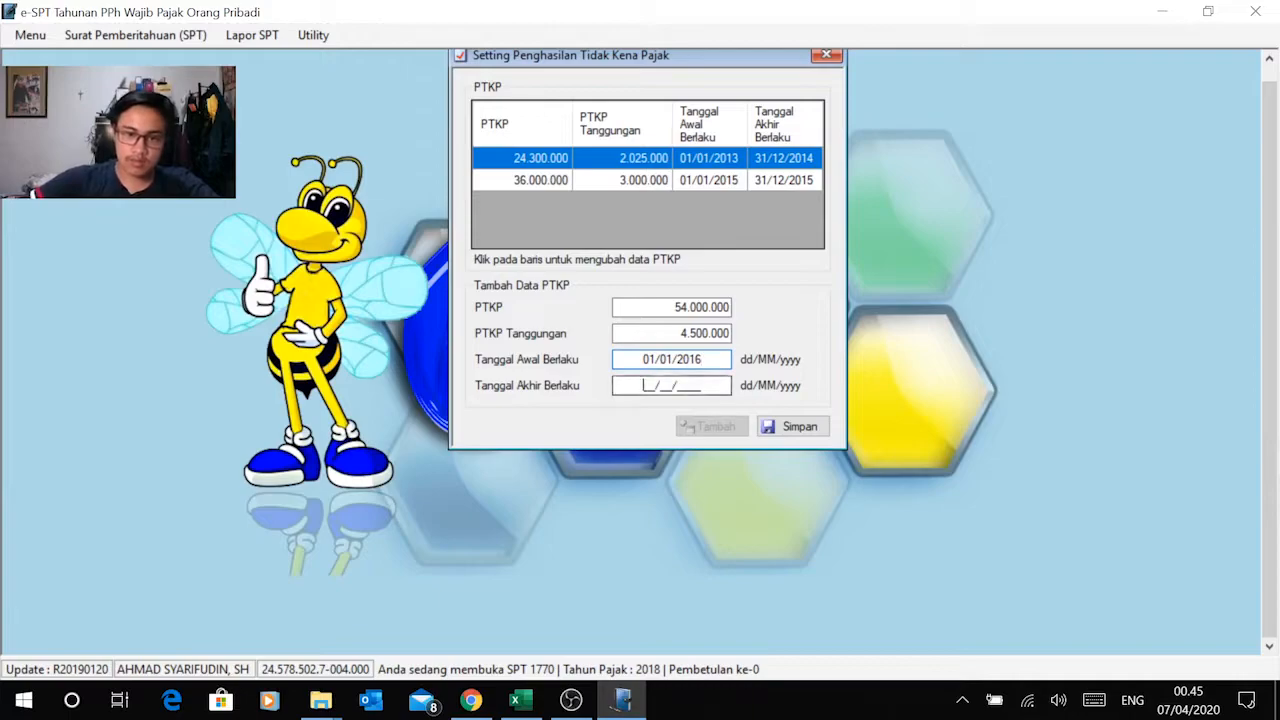
pyautogui.write('31/12/2099')
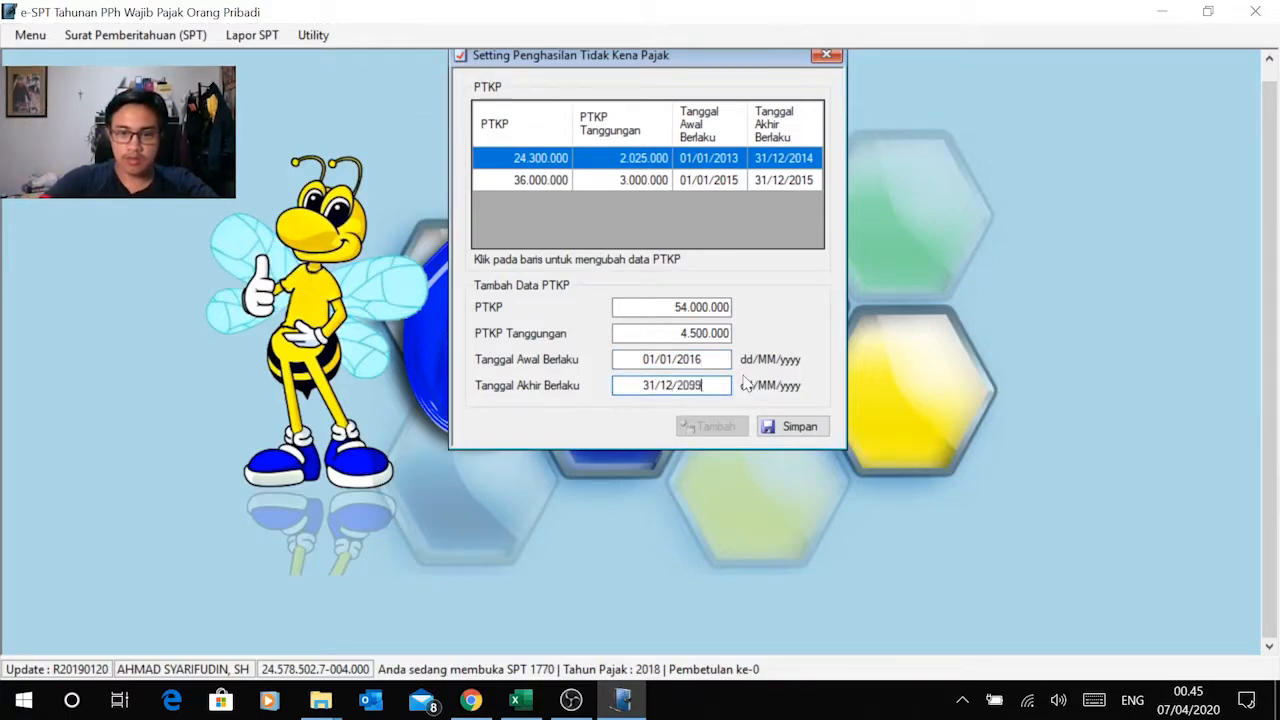
pyautogui.click(790, 427)
pyautogui.click(718, 418)
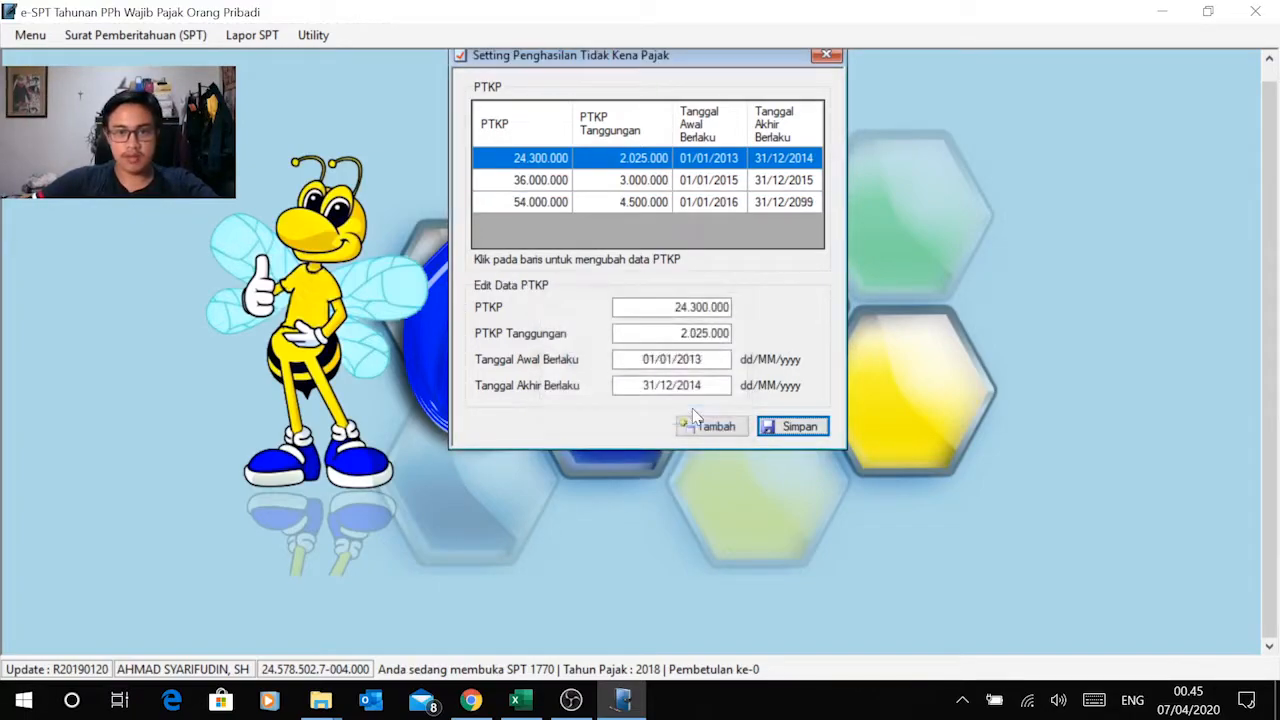
pyautogui.click(573, 203)
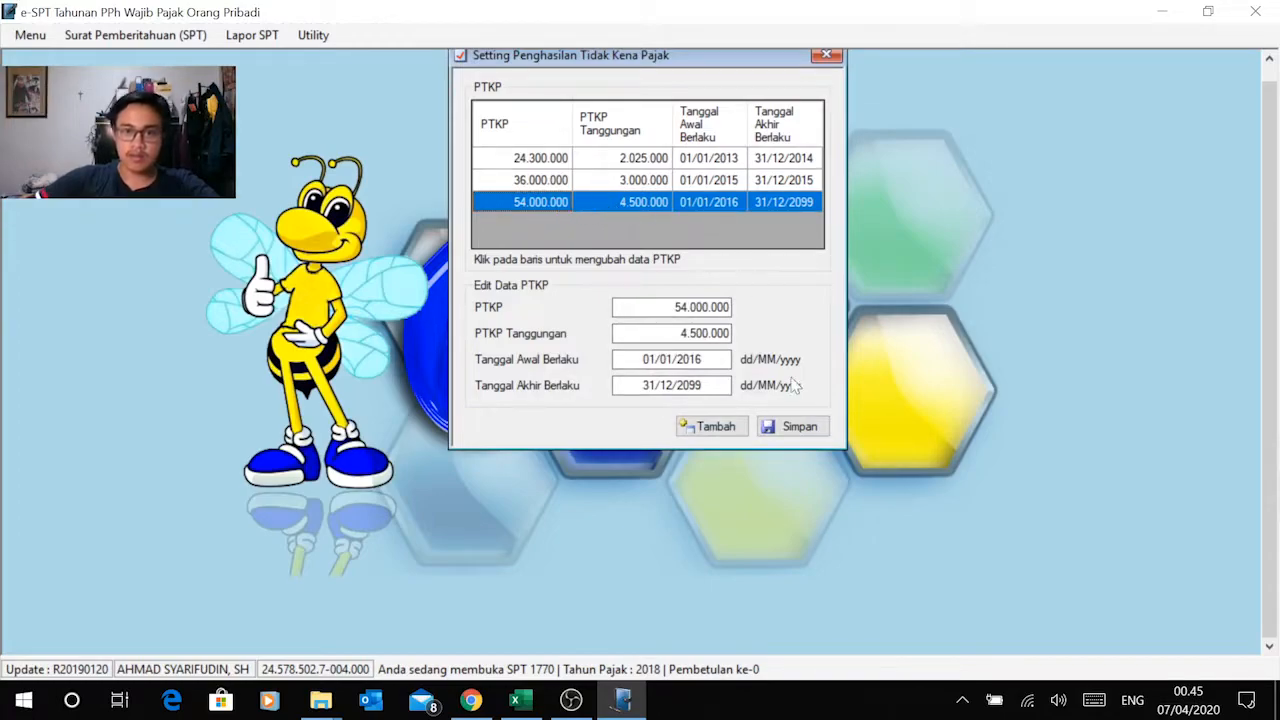
pyautogui.click(826, 55)
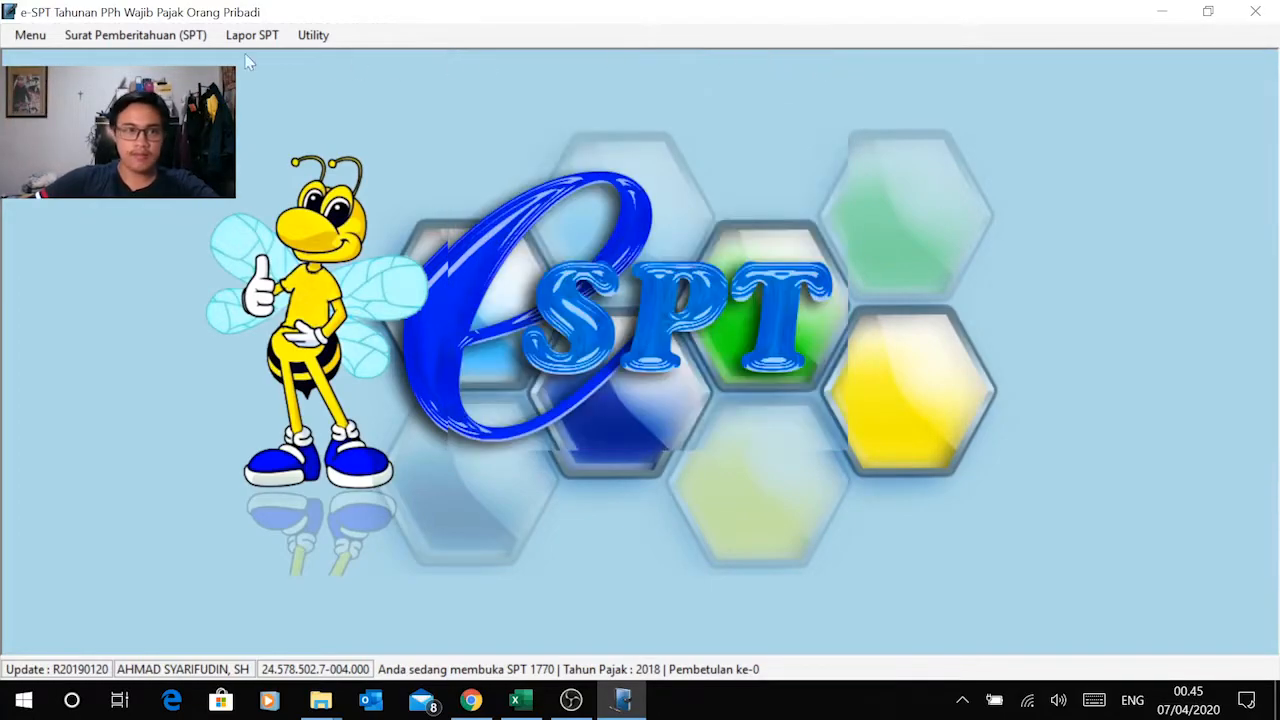
# Step: Reopen the Induk form and copy the wife's NPWP from the workbook's Data sheet into NPWP Isteri/Suami
pyautogui.click(152, 32)
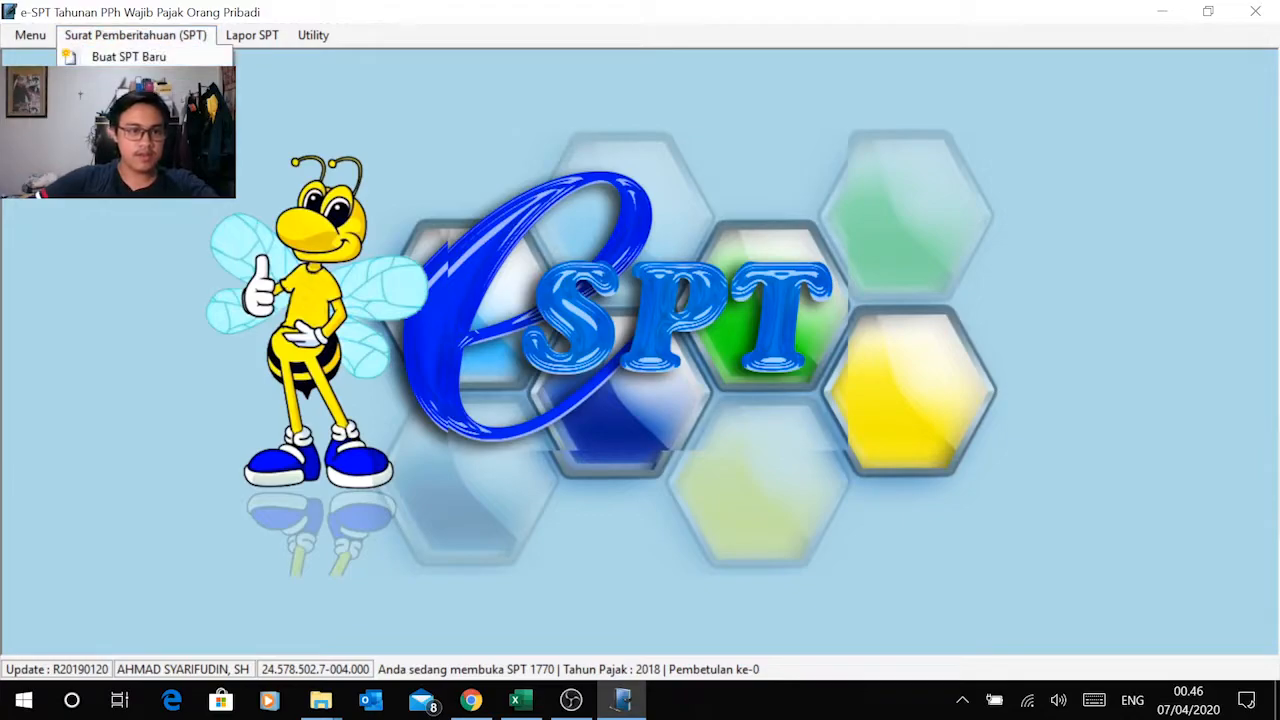
pyautogui.moveTo(140, 57)
pyautogui.click(372, 275)
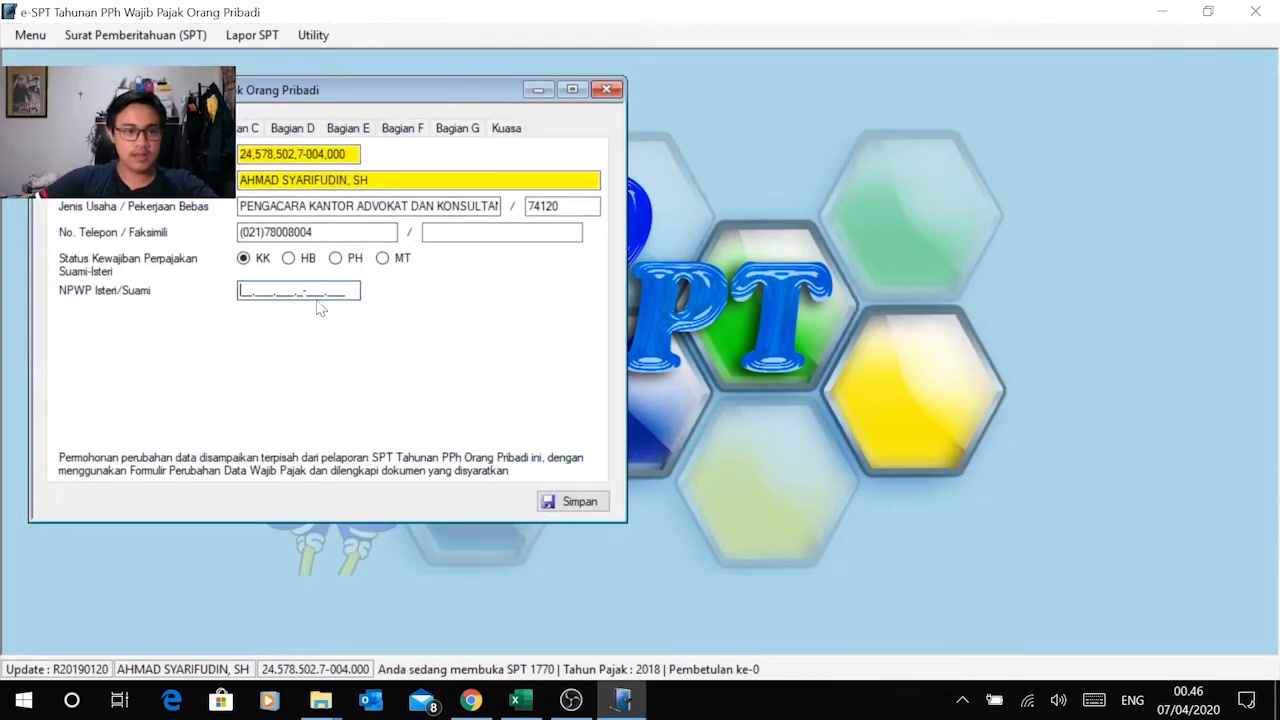
pyautogui.hotkey('alt', 'Tab')
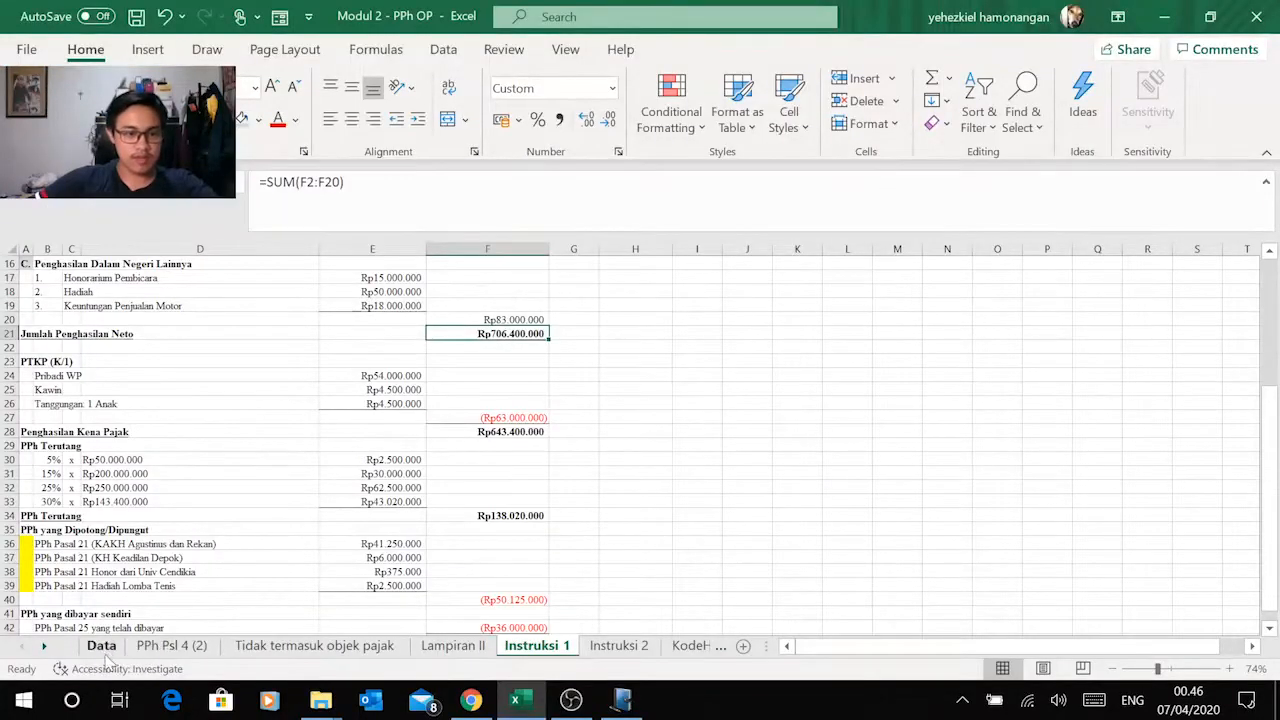
pyautogui.click(101, 646)
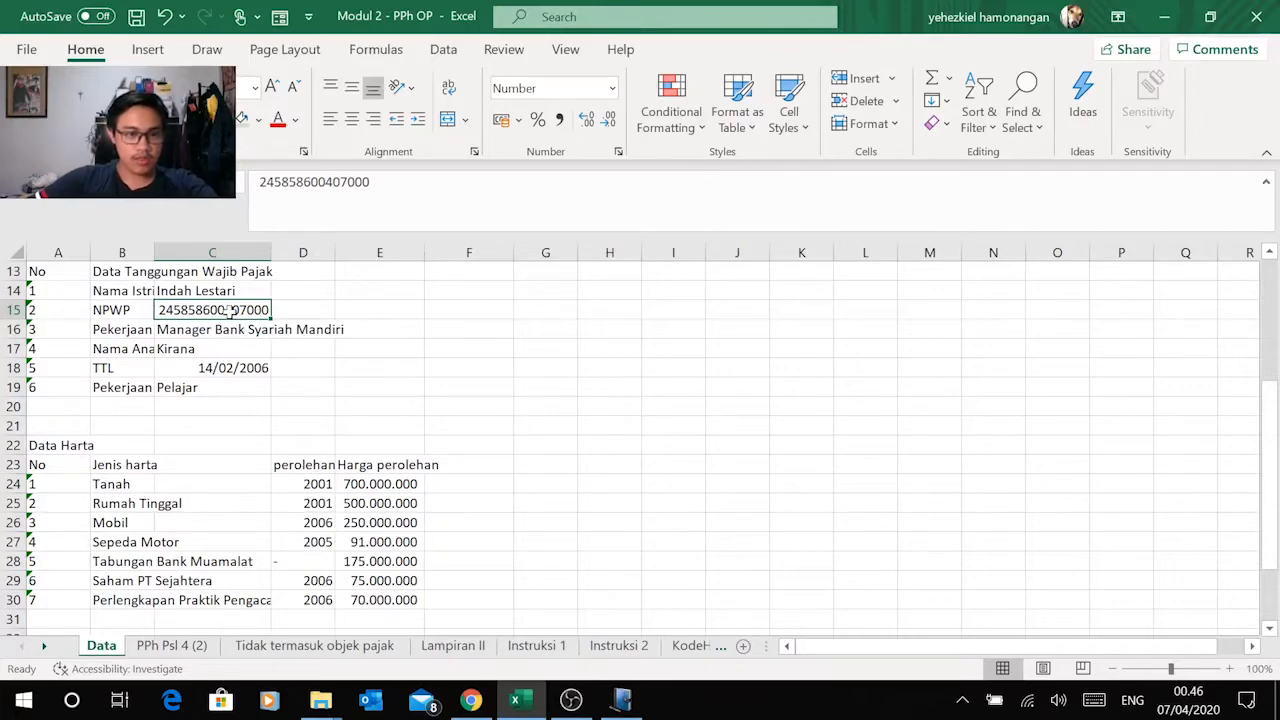
pyautogui.hotkey('ctrl', 'c')
pyautogui.hotkey('alt', 'Tab')
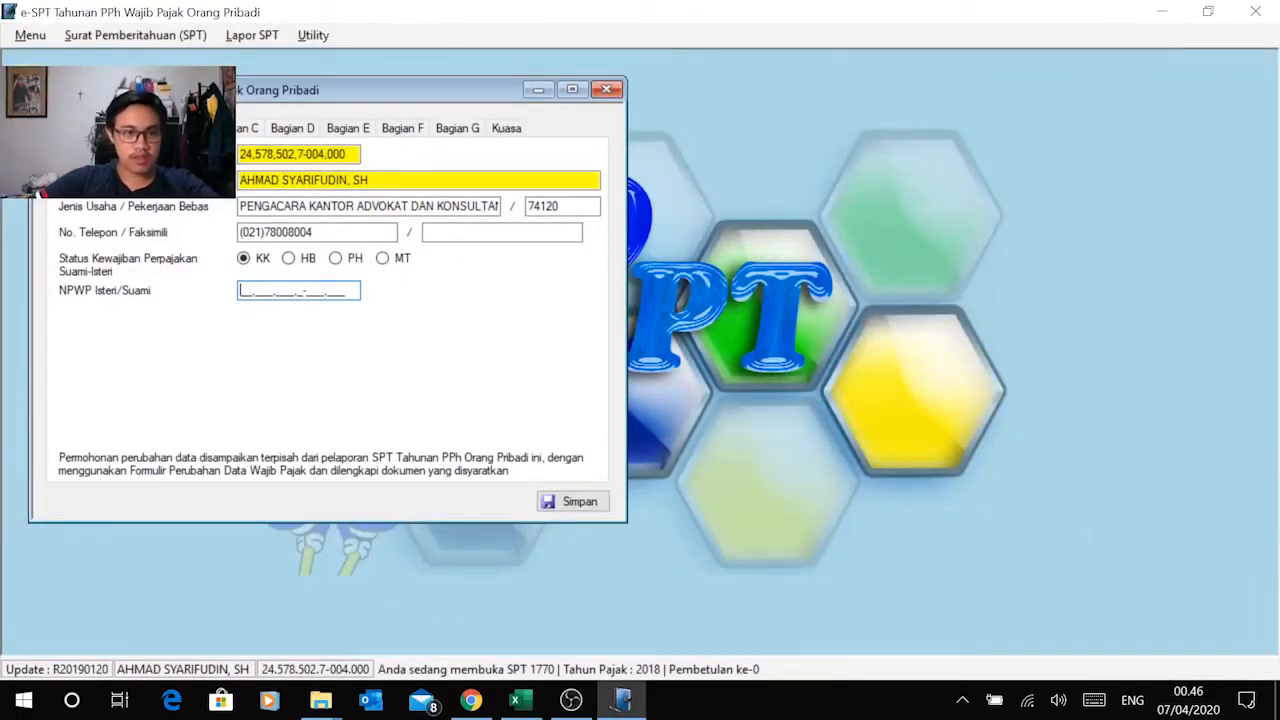
pyautogui.rightClick(255, 292)
pyautogui.click(186, 386)
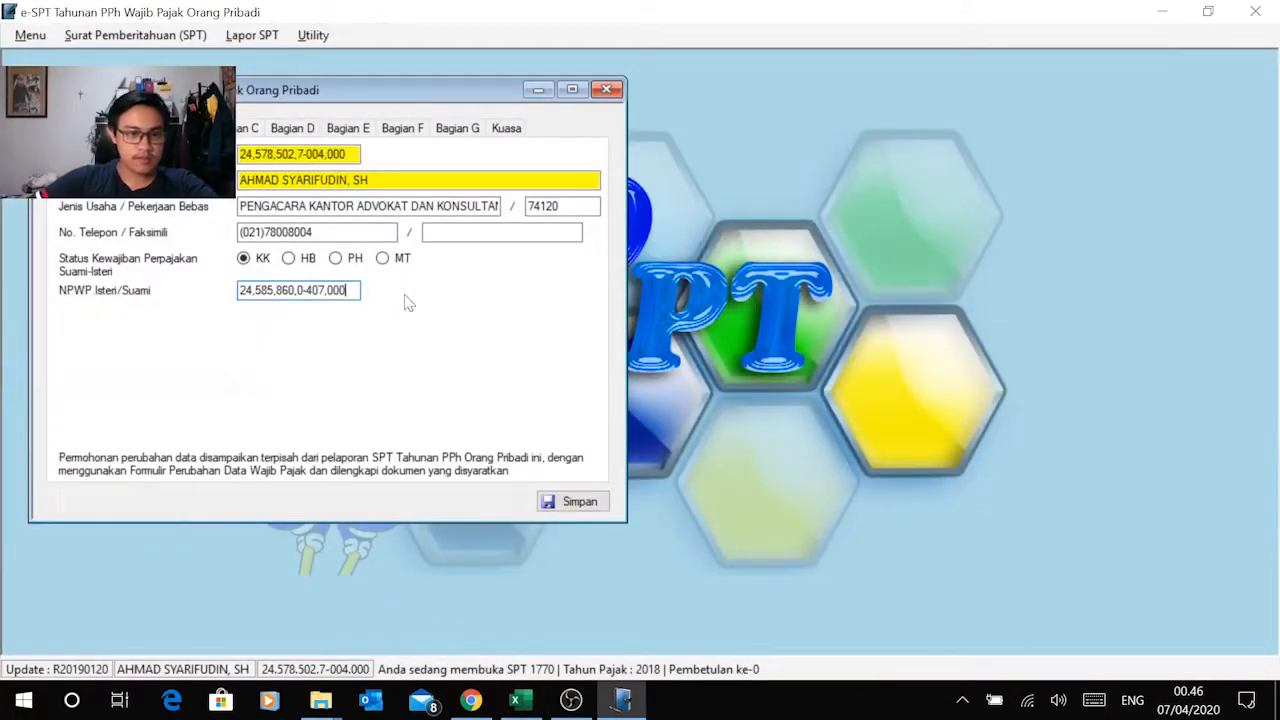
# Step: Compare the net income figures in Bagian A with the Instruksi 1 sheet in Excel
pyautogui.click(129, 128)
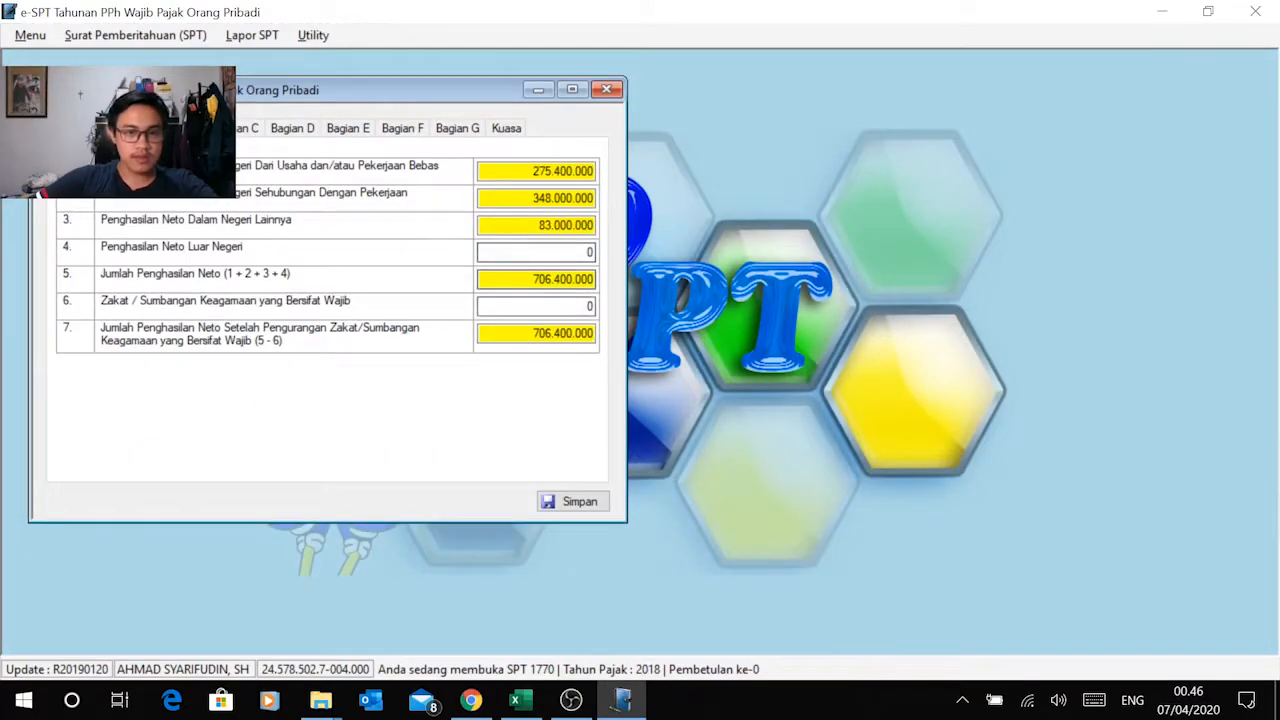
pyautogui.hotkey('alt', 'Tab')
pyautogui.click(518, 648)
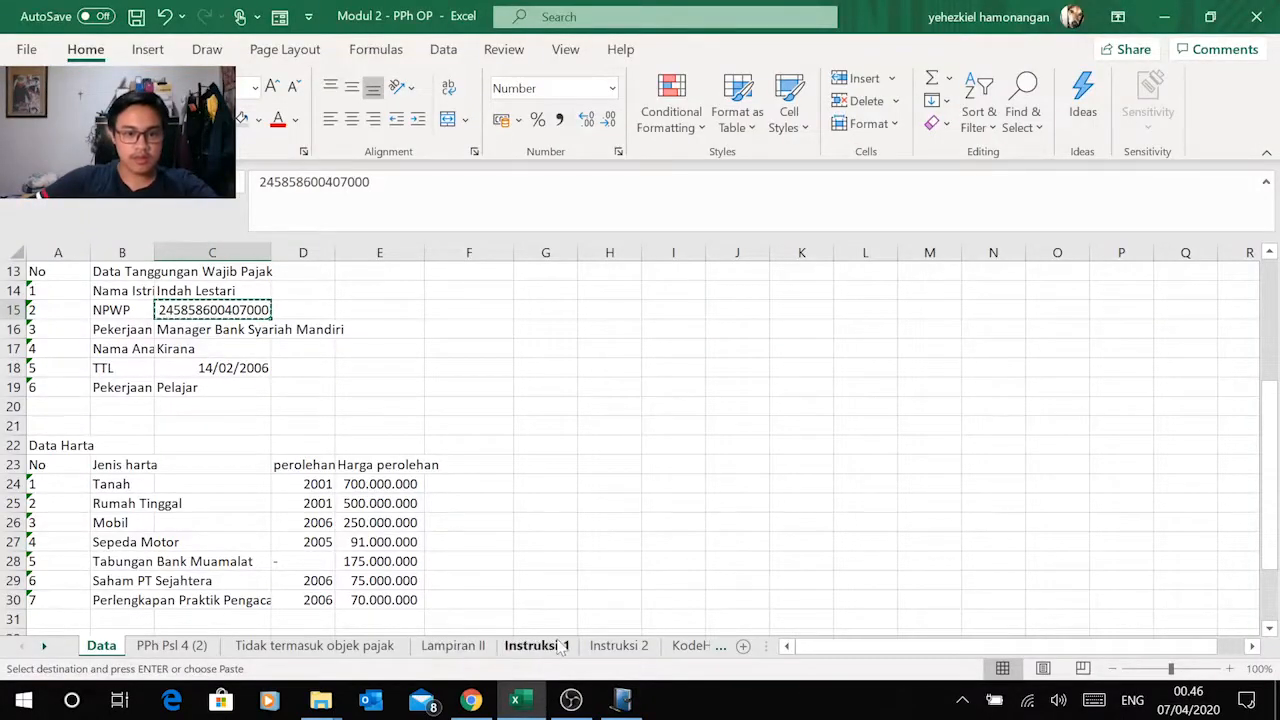
pyautogui.hotkey('alt', 'Tab')
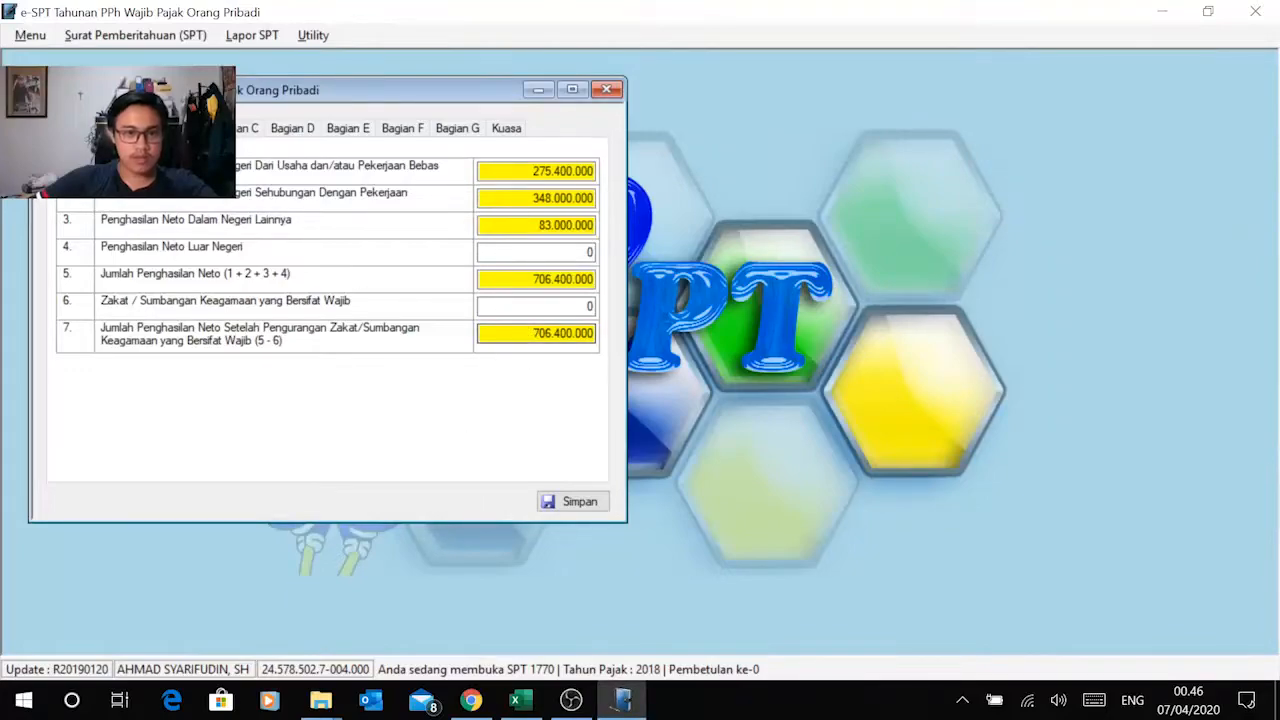
# Step: Set the Penghasilan Tidak Kena Pajak status in Bagian B to K with 1 dependant
pyautogui.scroll(-3, 312, 212)
pyautogui.click(378, 254)
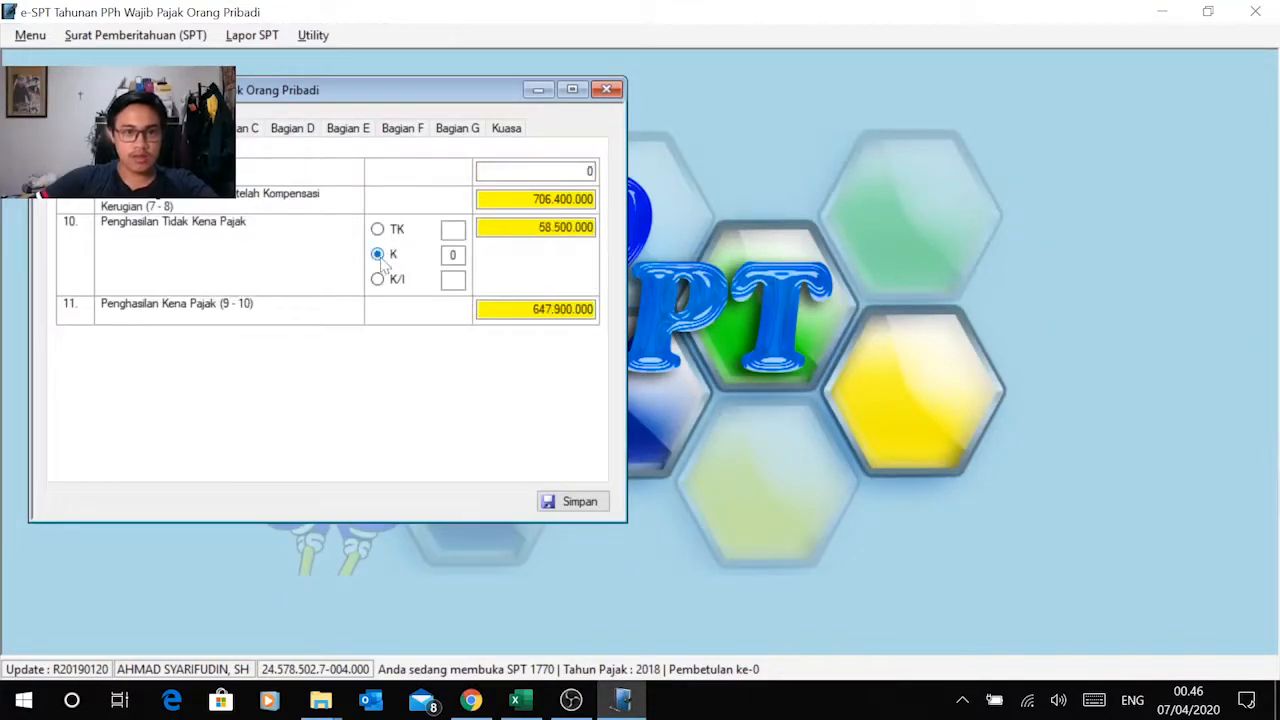
pyautogui.write('1')
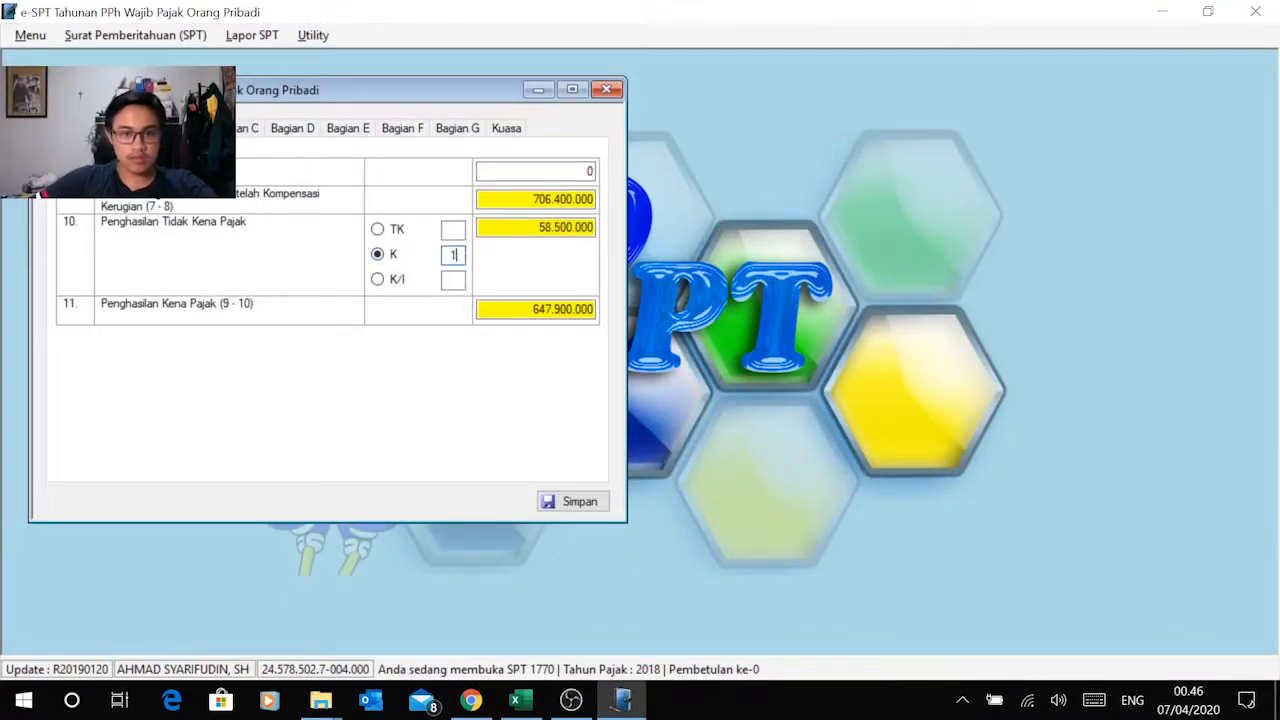
pyautogui.press('Tab')
# Step: Compare the PTKP and Penghasilan Kena Pajak in Bagian B with the calculation on the Instruksi 1 sheet
pyautogui.hotkey('alt', 'Tab')
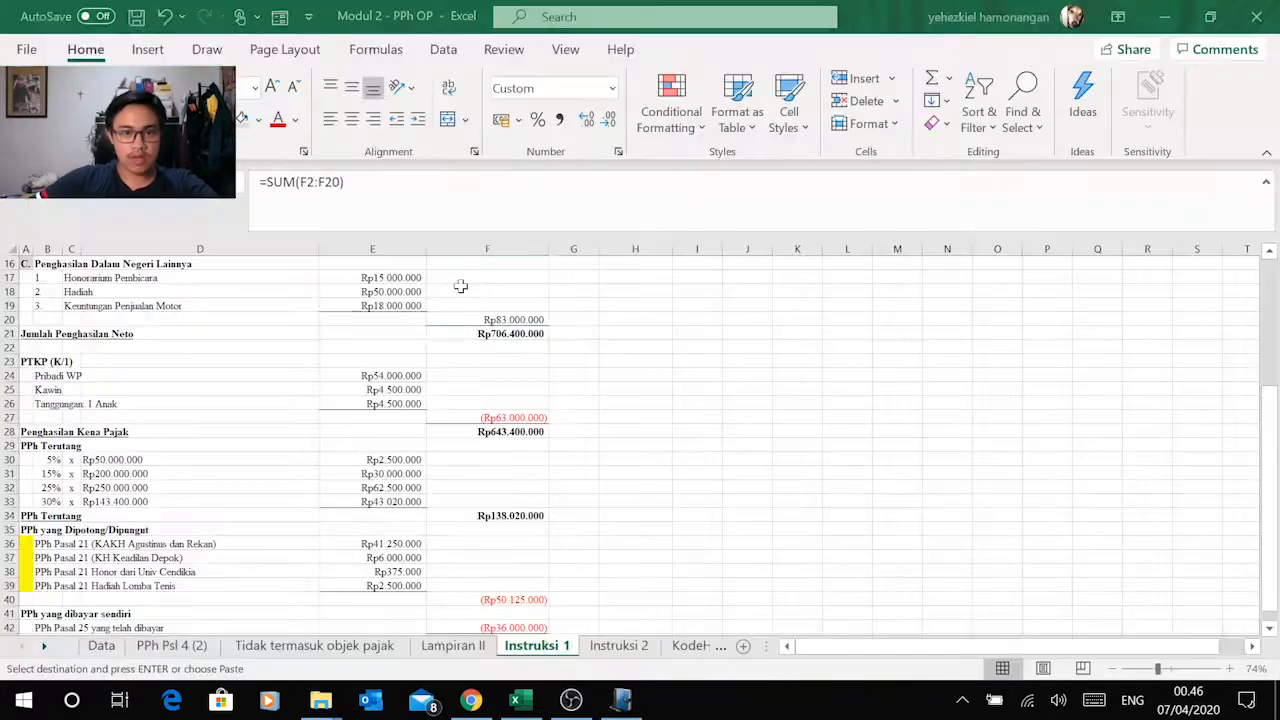
pyautogui.click(533, 430)
pyautogui.click(505, 416)
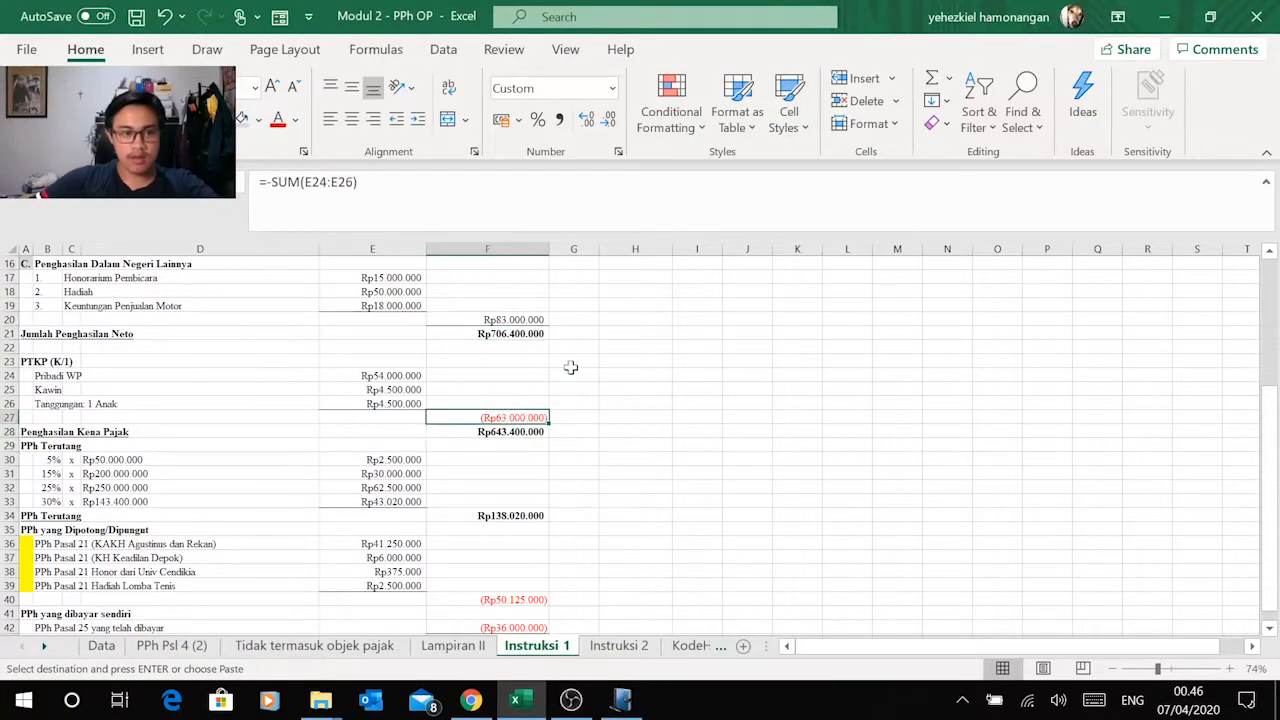
pyautogui.scroll(-2, 571, 366)
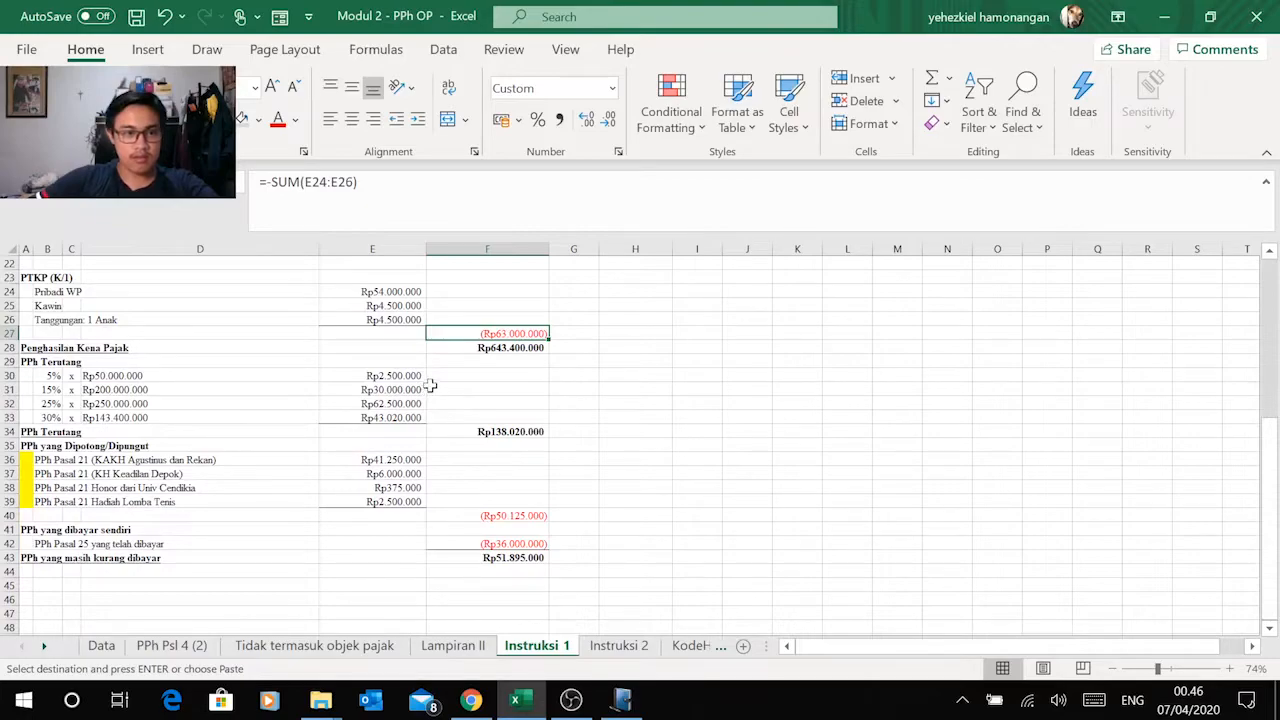
pyautogui.hotkey('alt', 'Tab')
pyautogui.hotkey('alt', 'Tab')
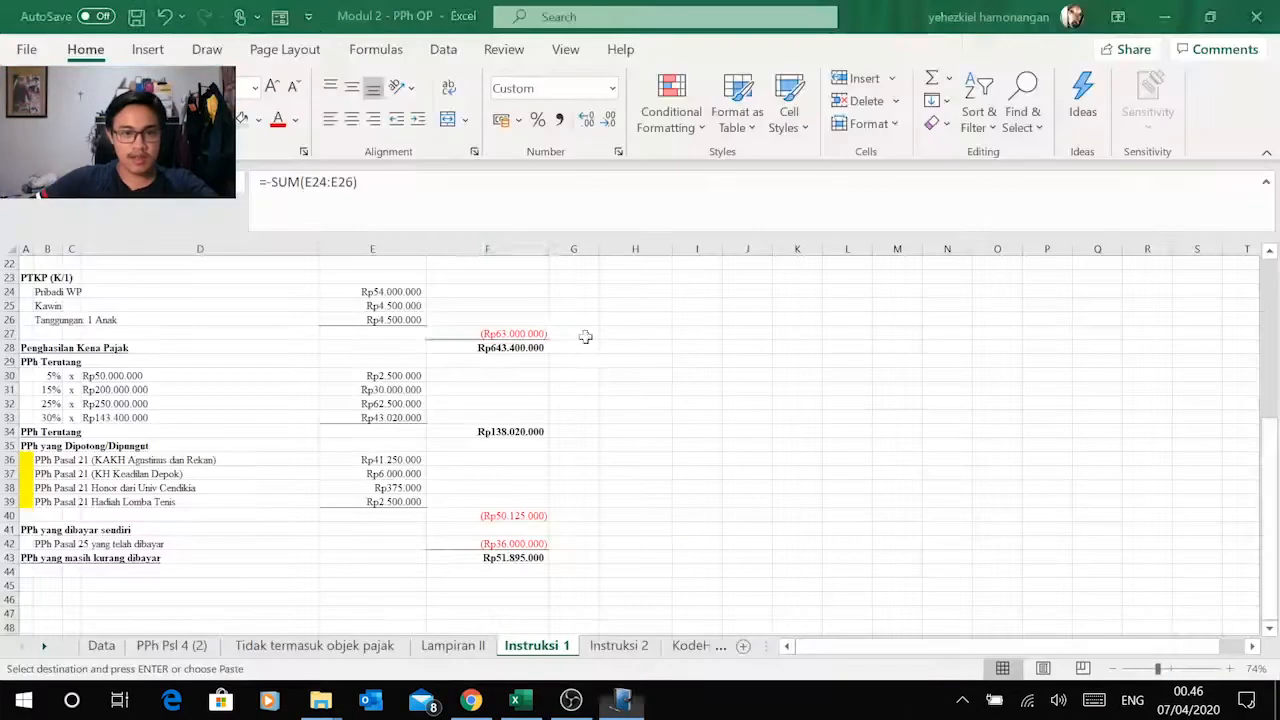
pyautogui.hotkey('alt', 'Tab')
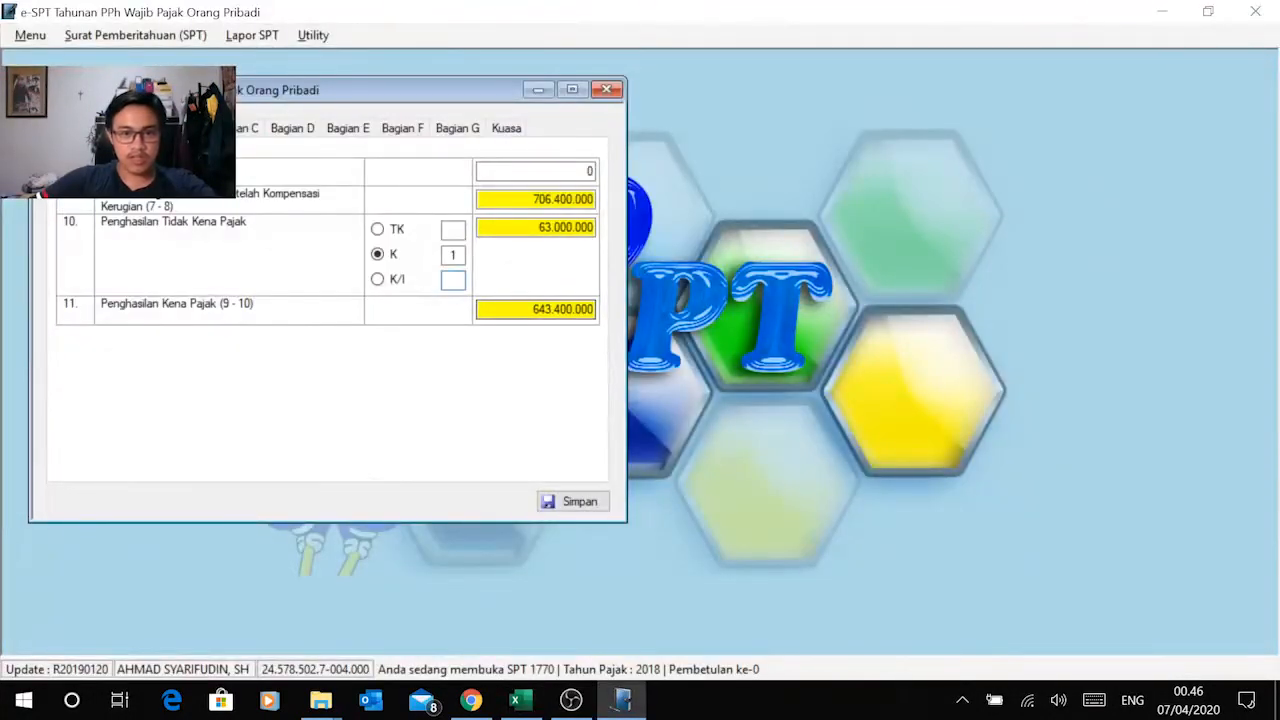
pyautogui.hotkey('alt', 'Tab')
pyautogui.press('Down')
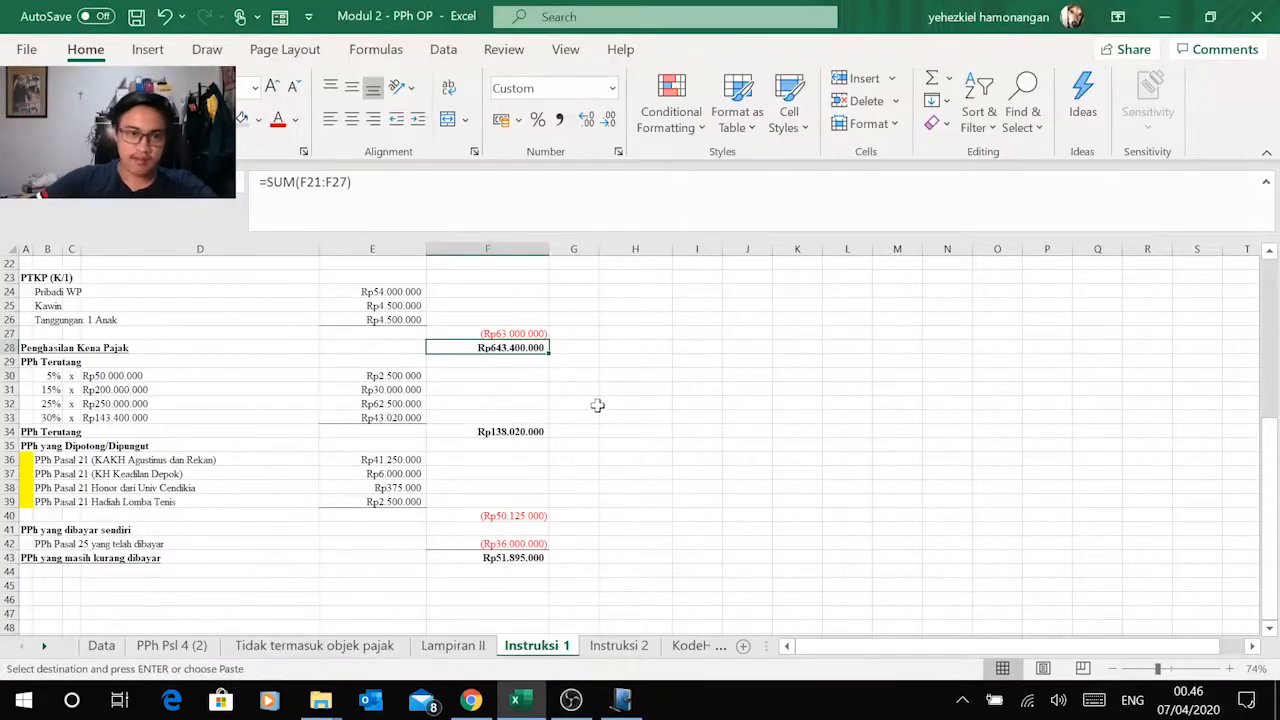
pyautogui.hotkey('alt', 'Tab')
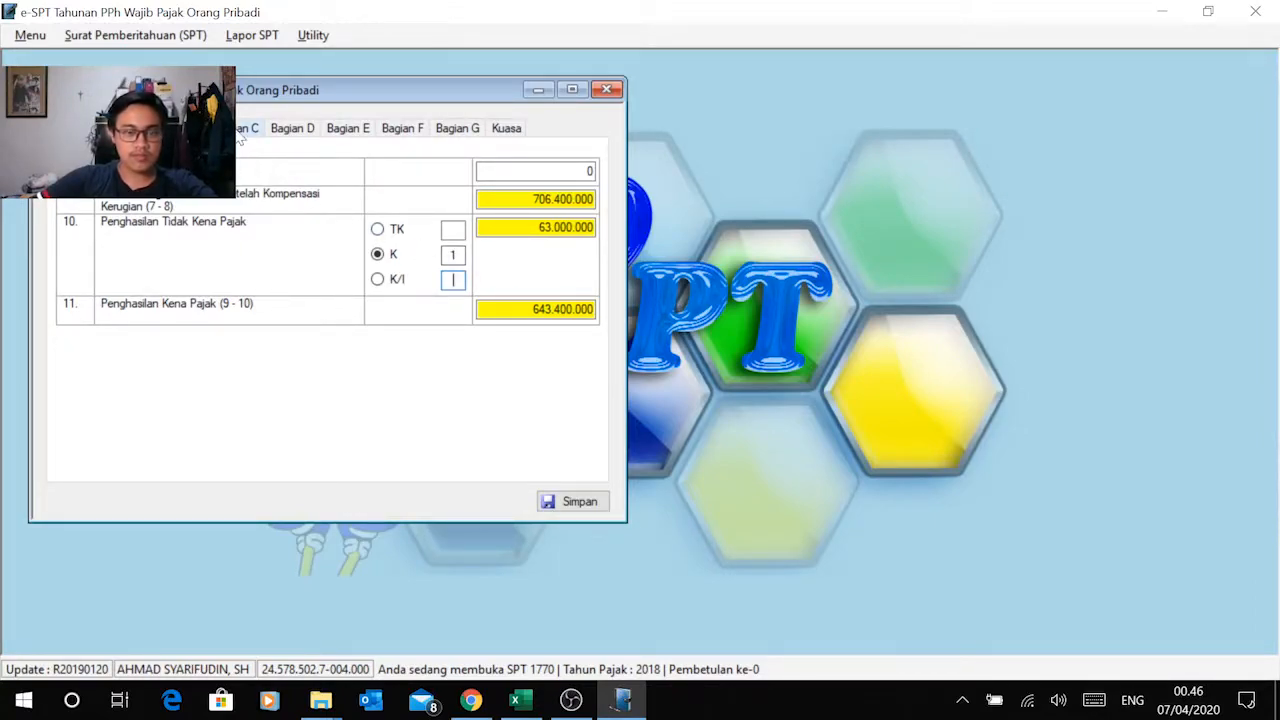
# Step: Compare the PPh Terutang in Bagian C of the Induk form with the PPh Terutang total on the Instruksi 1 sheet
pyautogui.click(240, 136)
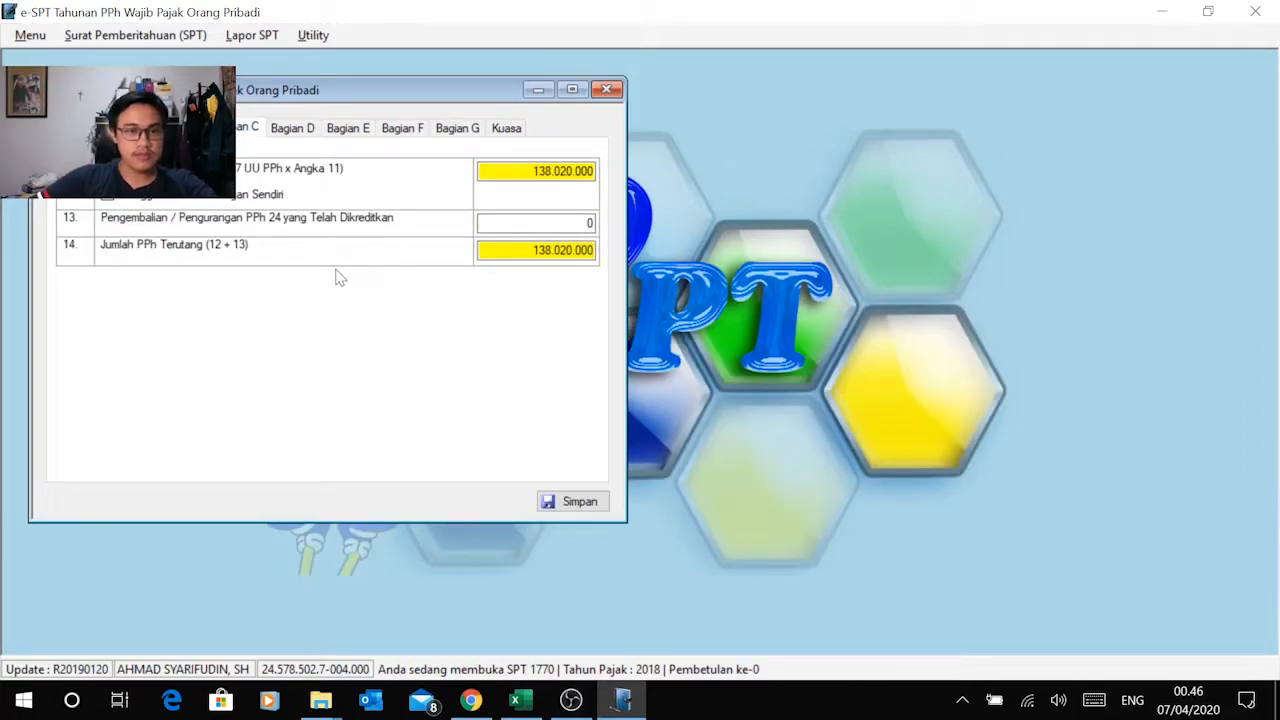
pyautogui.hotkey('alt', 'Tab')
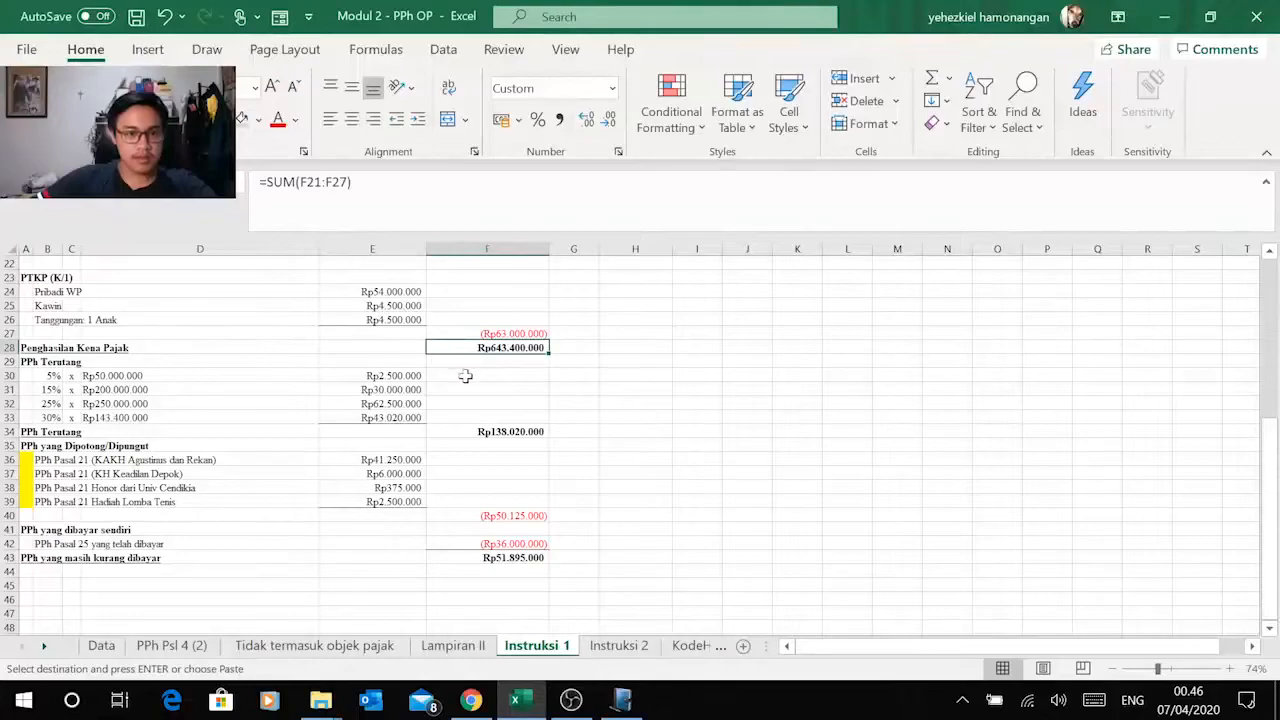
pyautogui.hotkey('alt', 'Tab')
pyautogui.hotkey('alt', 'Tab')
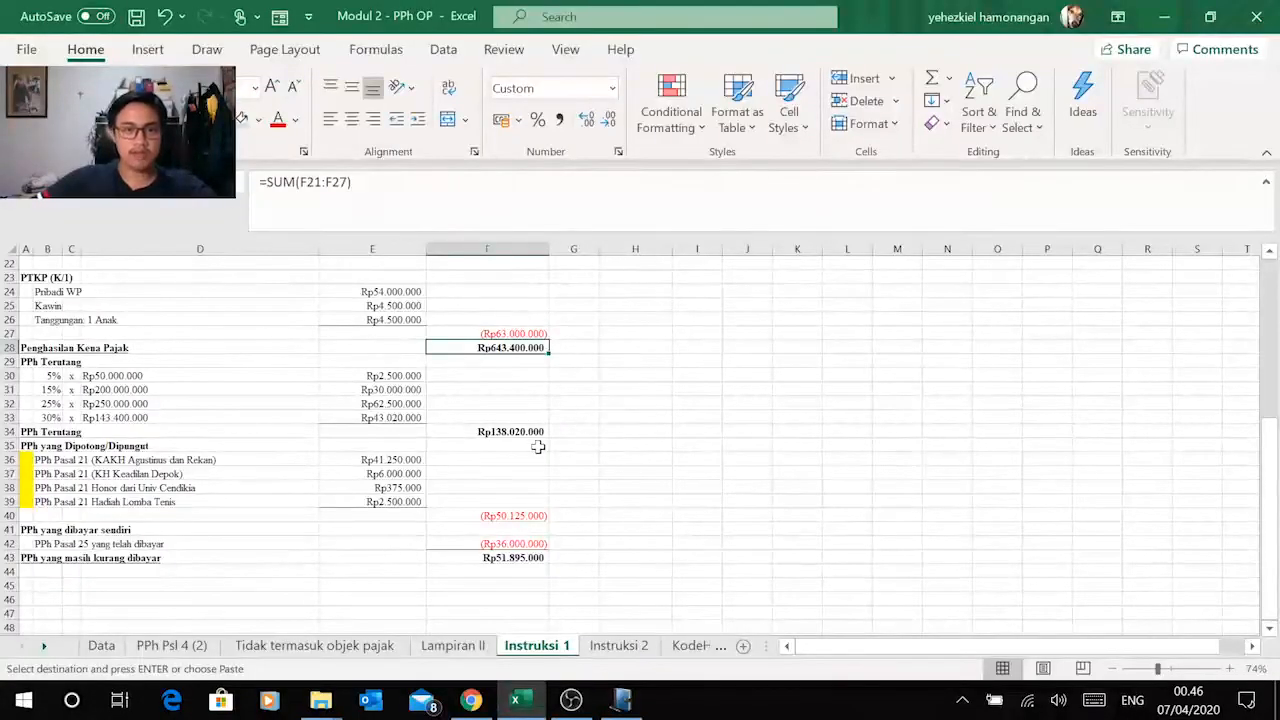
pyautogui.hotkey('alt', 'Tab')
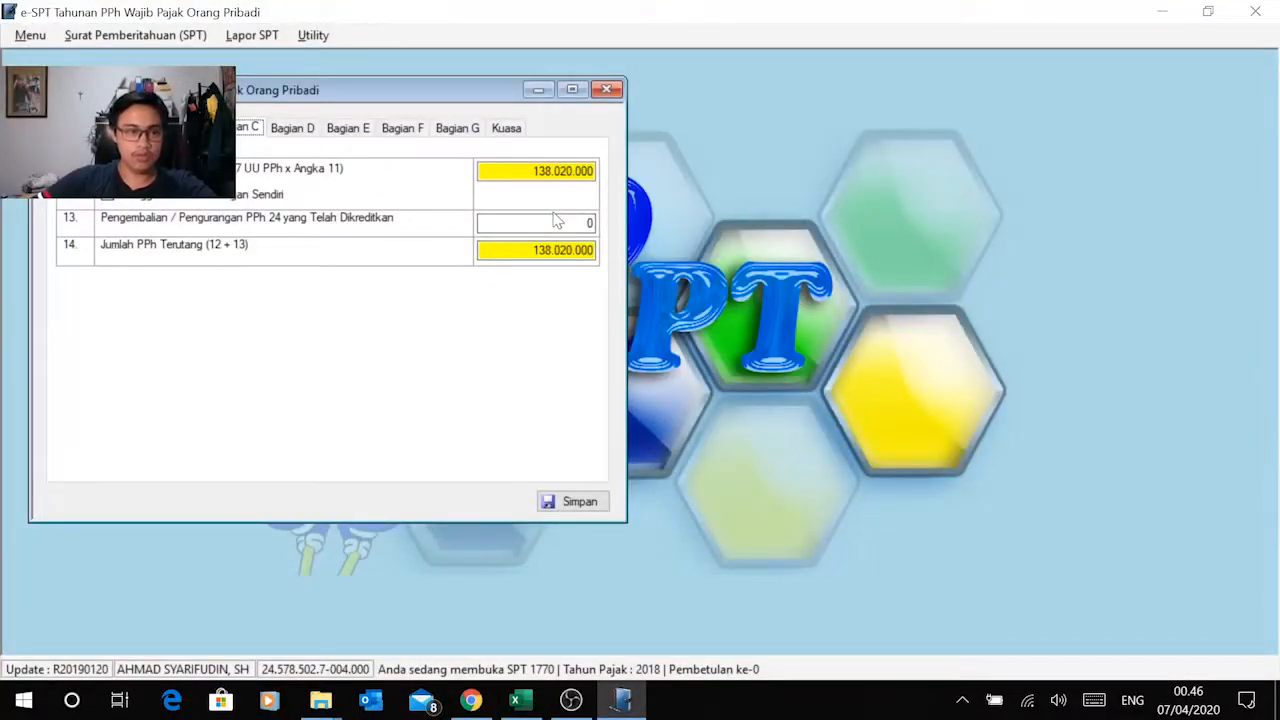
pyautogui.hotkey('alt', 'Tab')
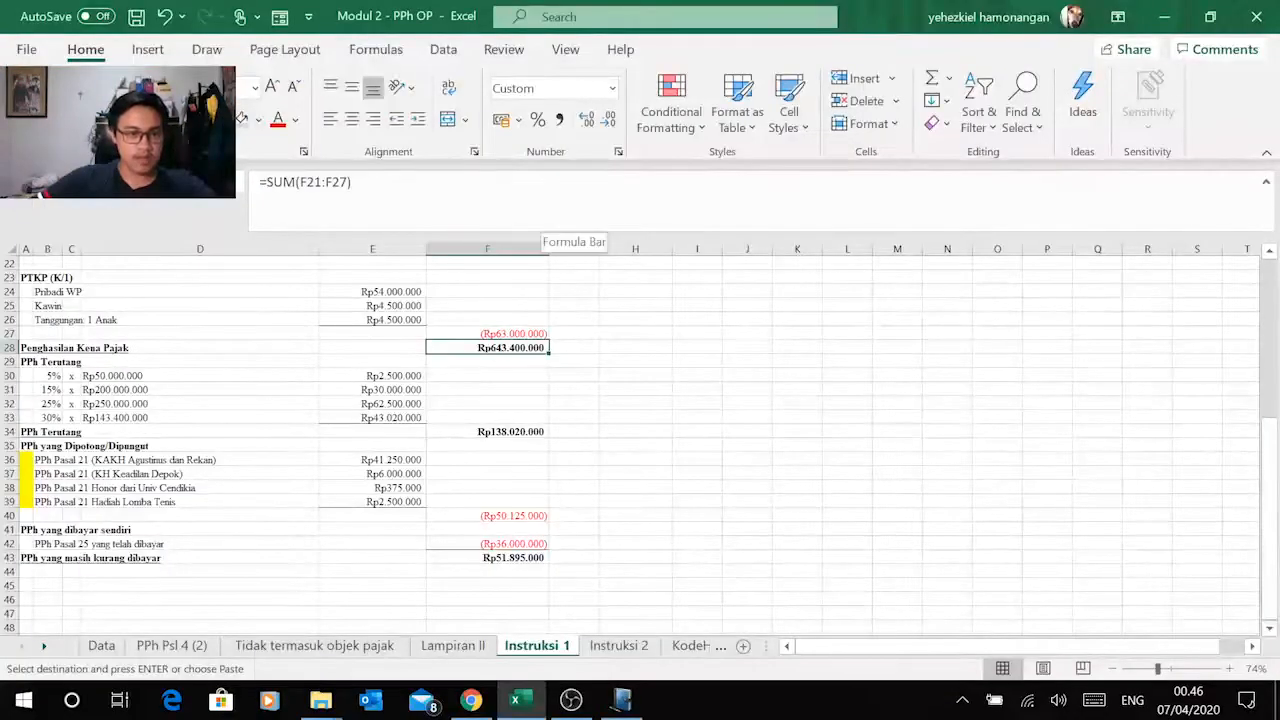
pyautogui.hotkey('alt', 'Tab')
pyautogui.click(555, 222)
pyautogui.hotkey('alt', 'Tab')
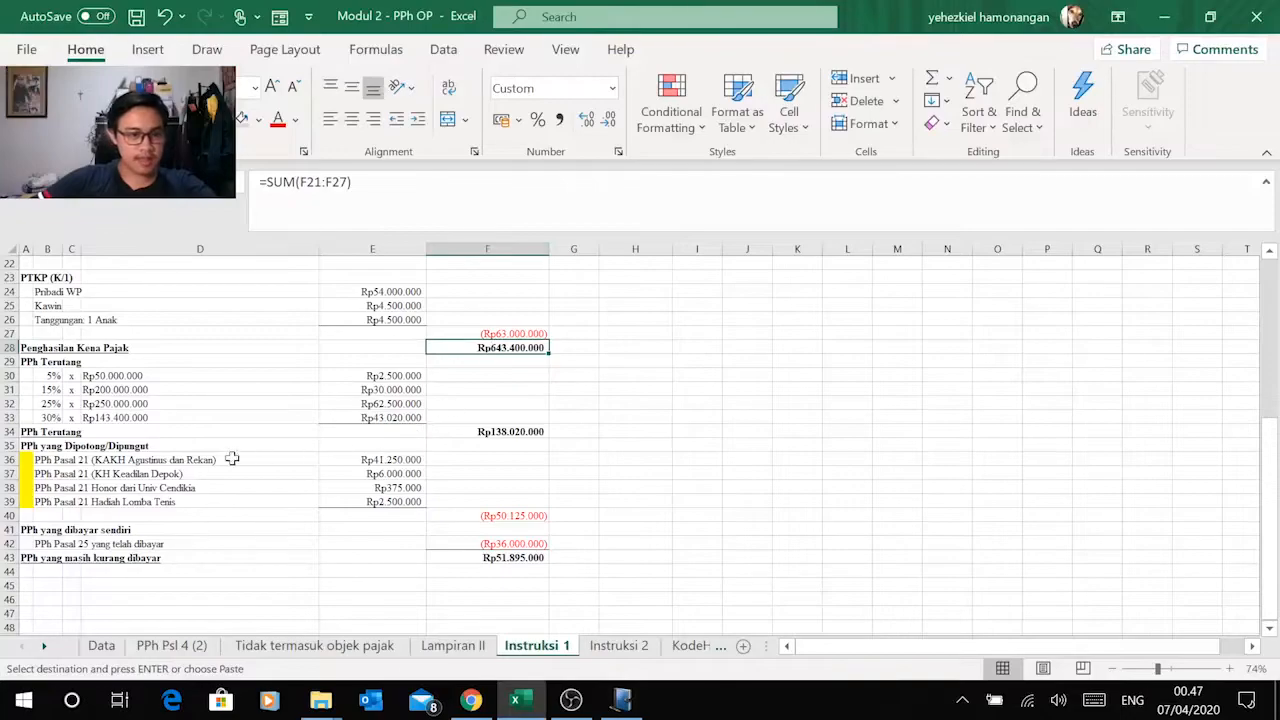
pyautogui.click(88, 434)
pyautogui.click(530, 431)
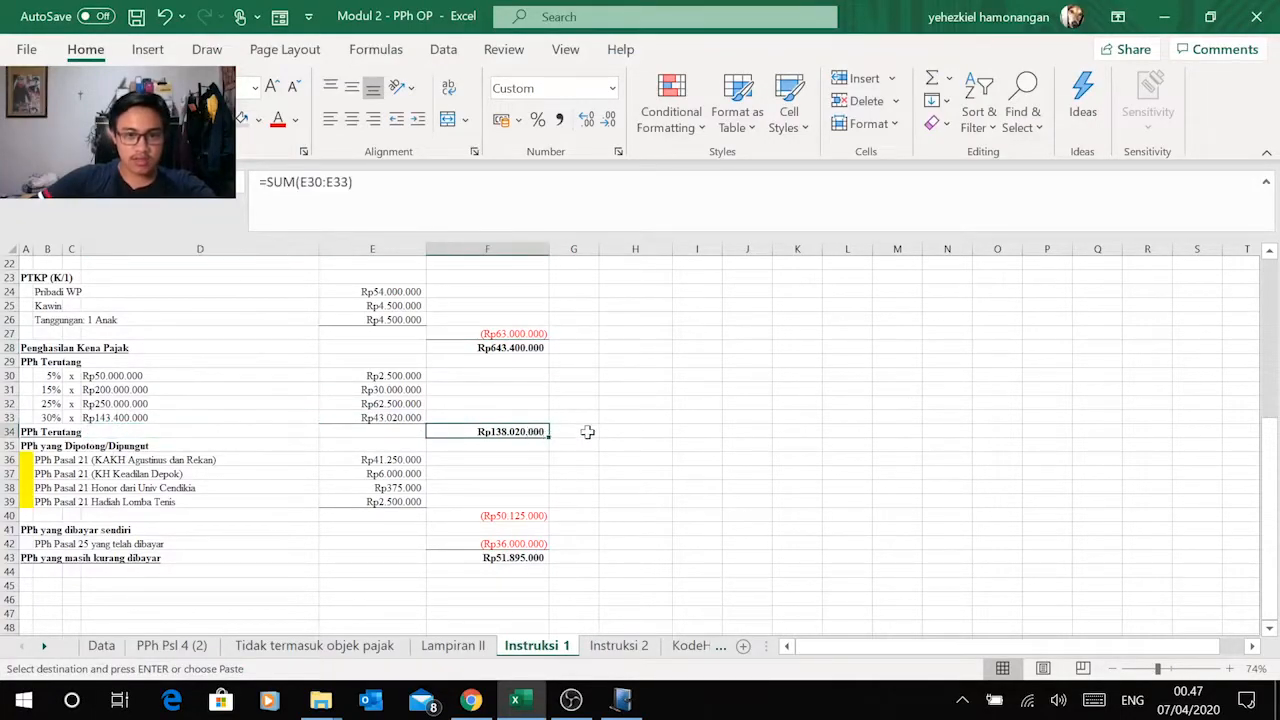
# Step: Compare the PPh withheld by other parties in Bagian D with the PPh yang Dipotong/Dipungut total on the Instruksi 1 sheet
pyautogui.hotkey('alt', 'Tab')
pyautogui.click(560, 250)
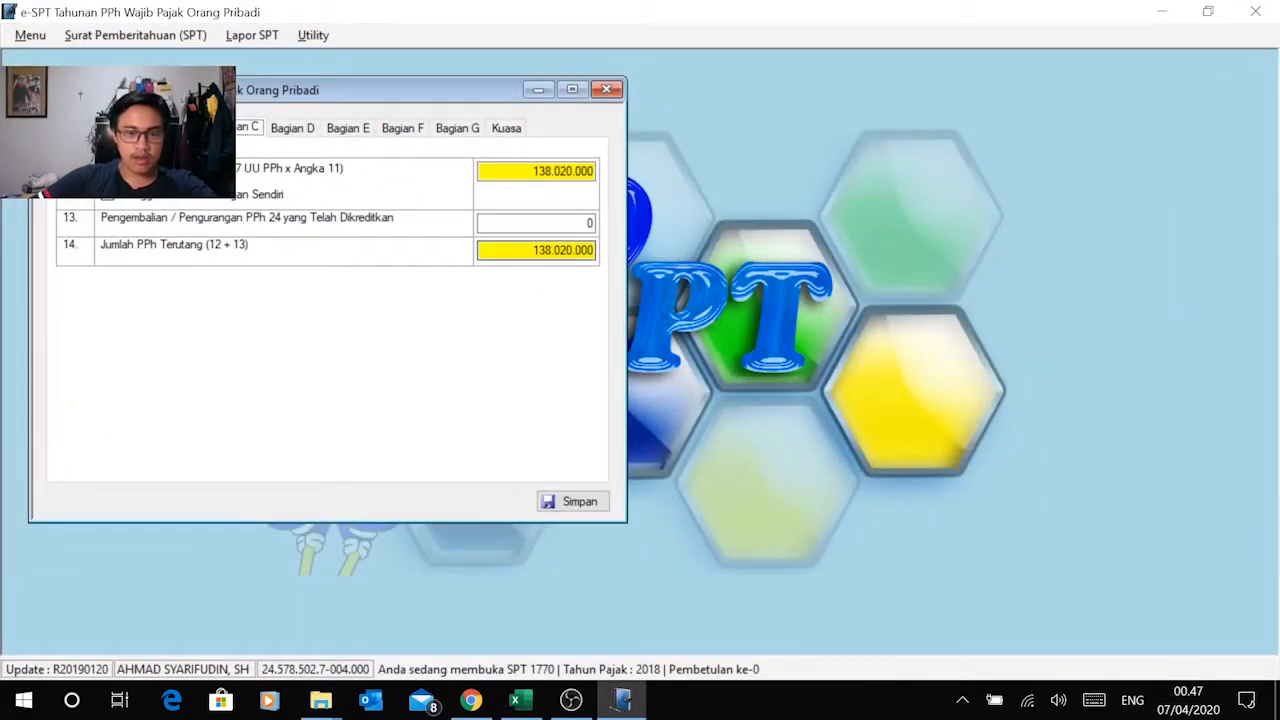
pyautogui.click(300, 128)
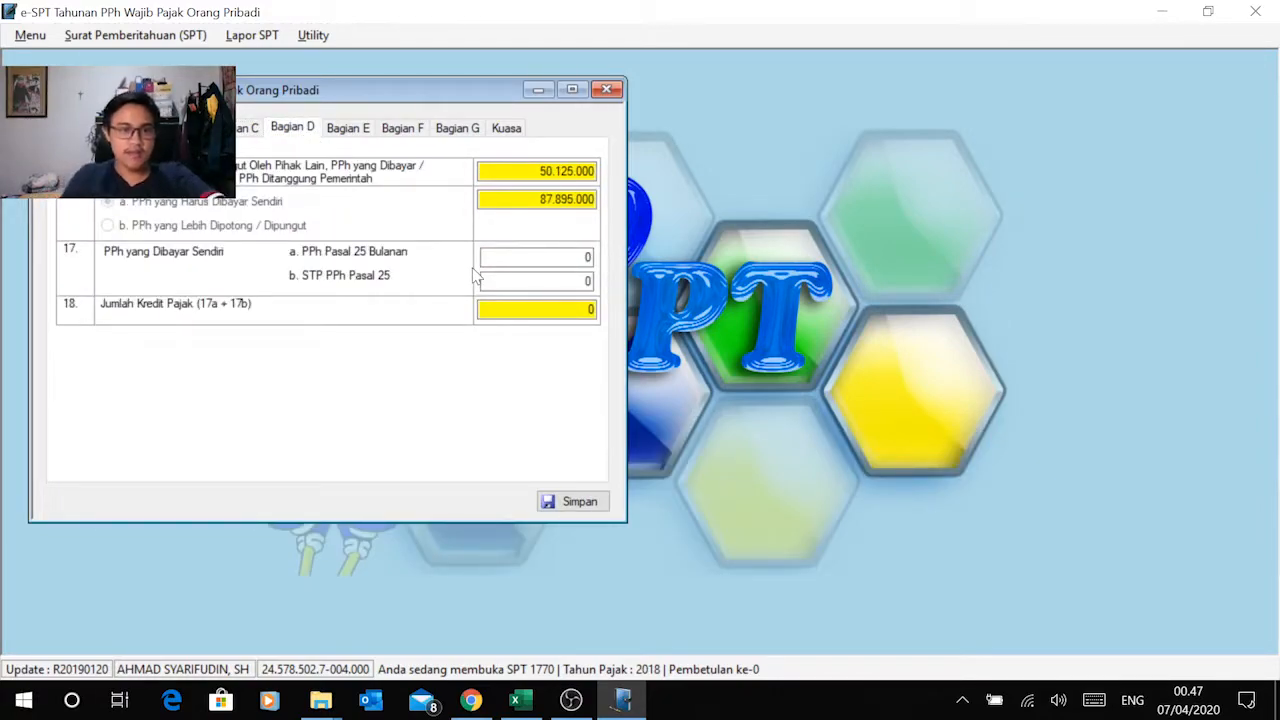
pyautogui.hotkey('alt', 'Tab')
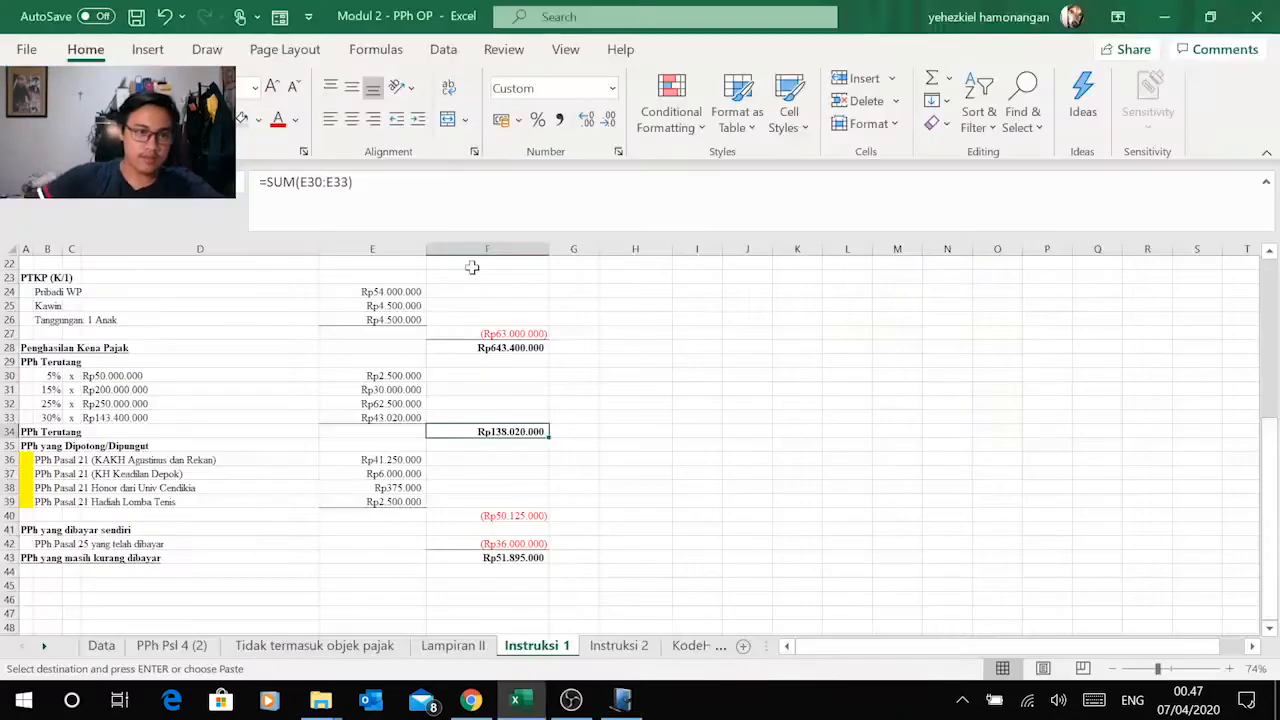
pyautogui.hotkey('alt', 'Tab')
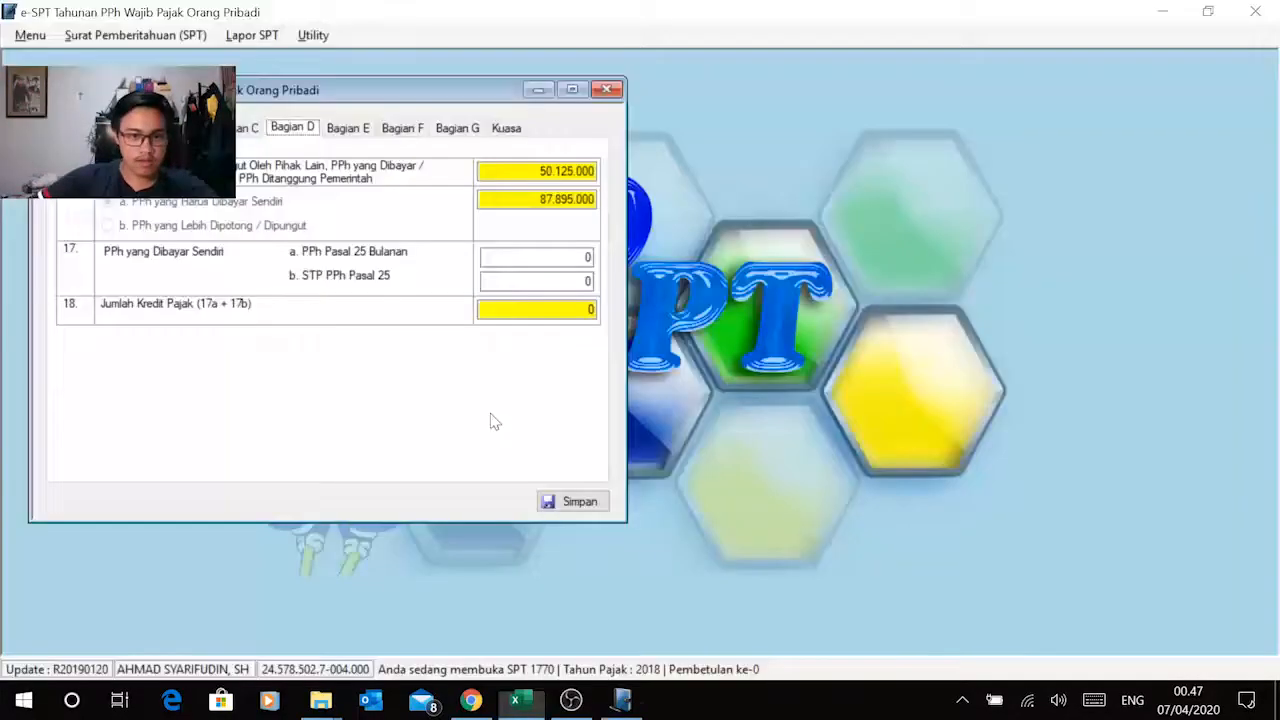
pyautogui.hotkey('alt', 'Tab')
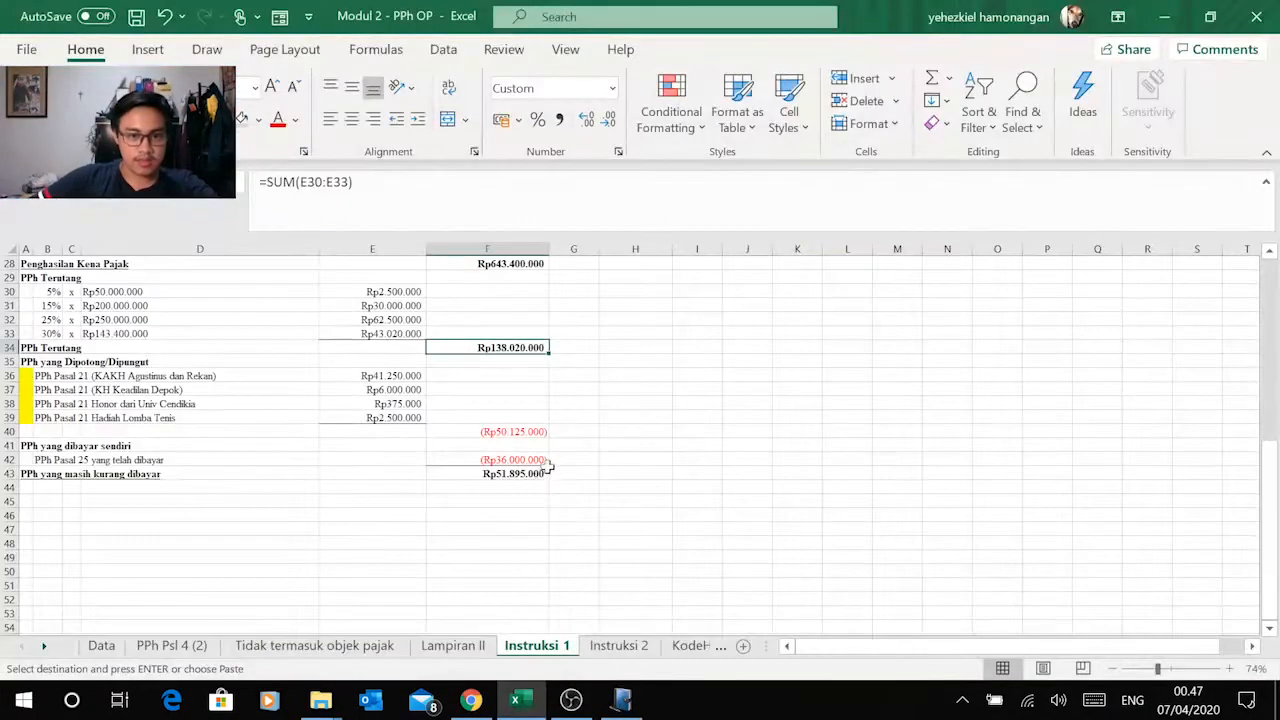
pyautogui.click(505, 444)
pyautogui.click(510, 431)
pyautogui.hotkey('alt', 'Tab')
# Step: Compare the PPh yang Harus Dibayar Sendiri in Bagian D with the PPh yang masih kurang dibayar on the Instruksi 1 sheet
pyautogui.hotkey('alt', 'Tab')
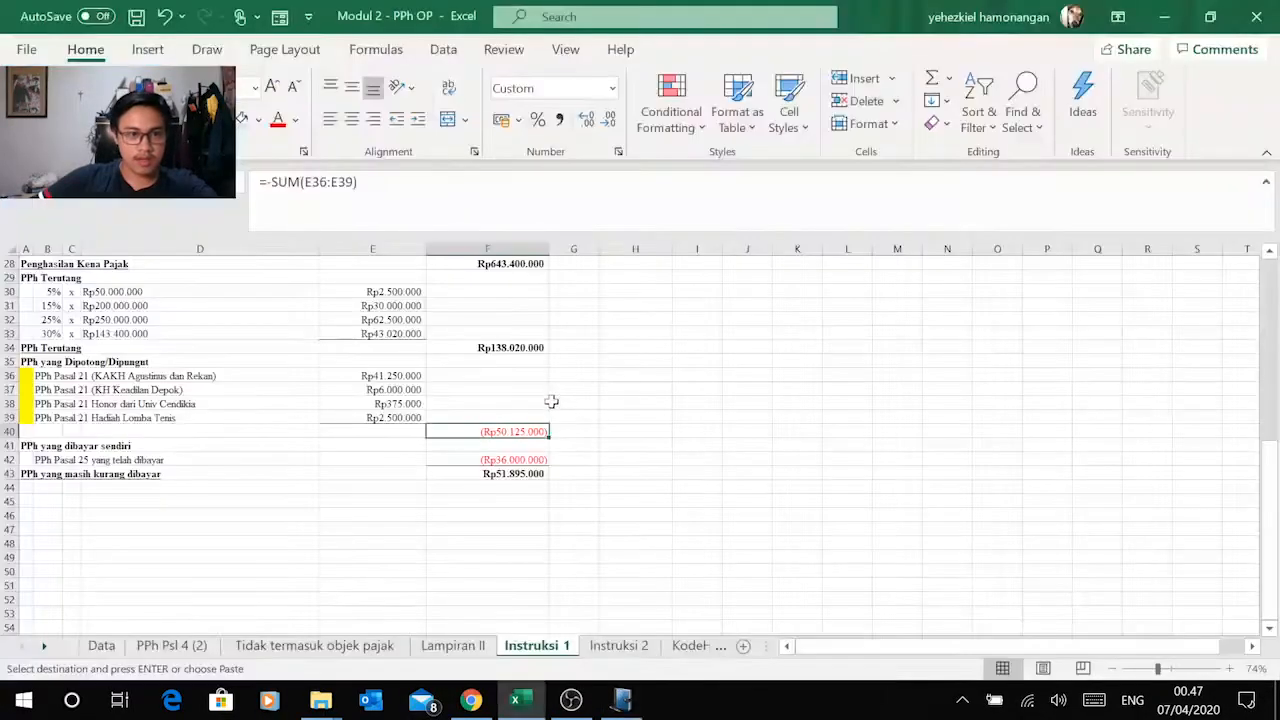
pyautogui.click(519, 473)
pyautogui.hotkey('alt', 'Tab')
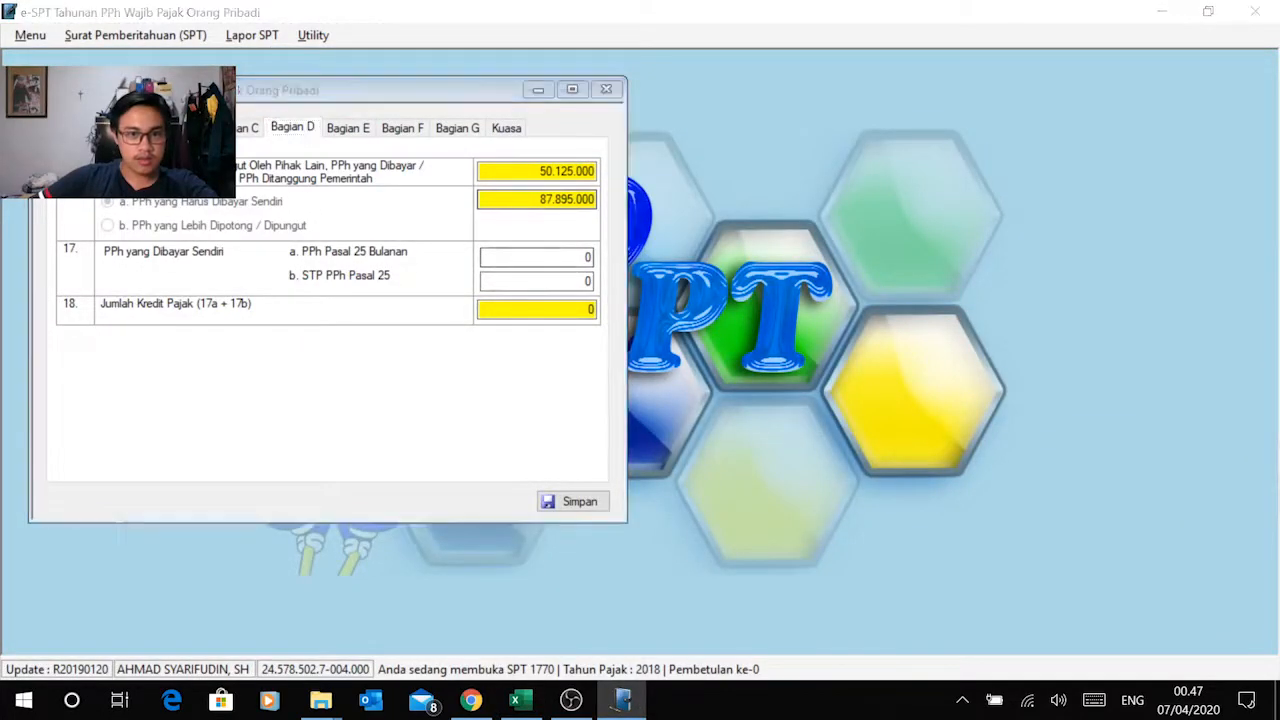
pyautogui.hotkey('alt', 'Tab')
pyautogui.hotkey('alt', 'Tab')
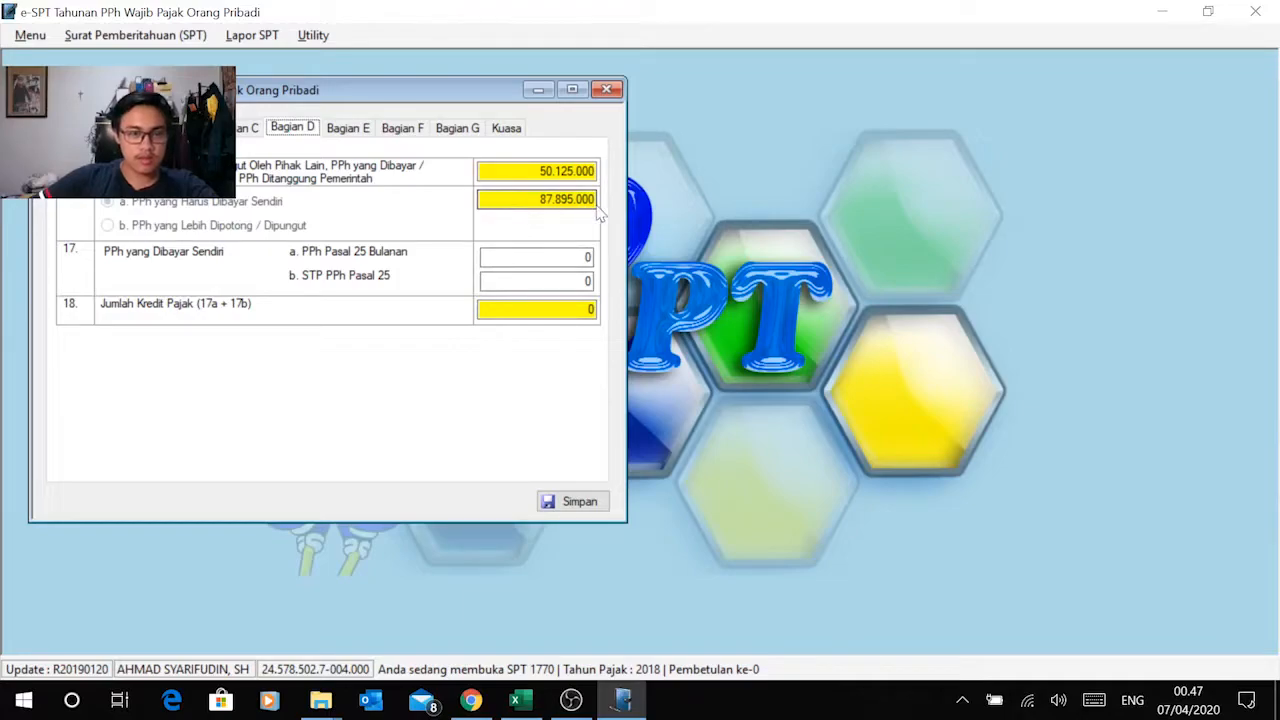
pyautogui.hotkey('alt', 'Tab')
pyautogui.hotkey('alt', 'Tab')
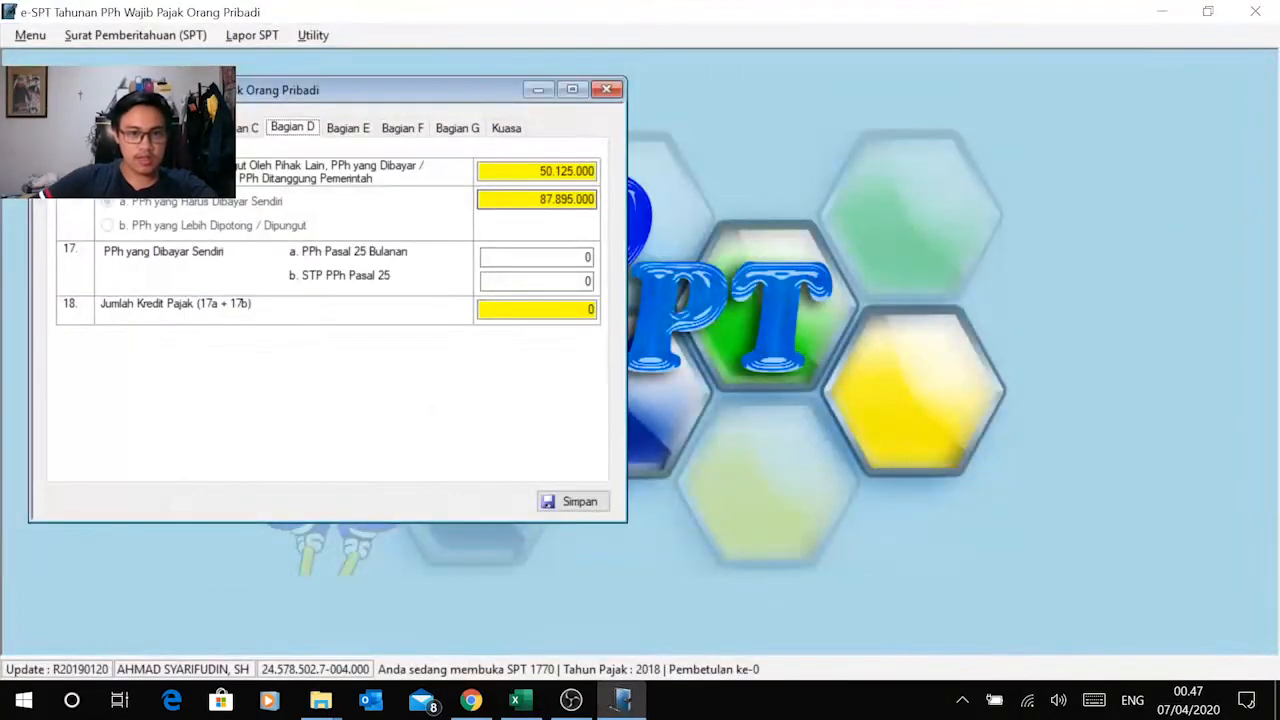
pyautogui.hotkey('alt', 'Tab')
pyautogui.hotkey('alt', 'Tab')
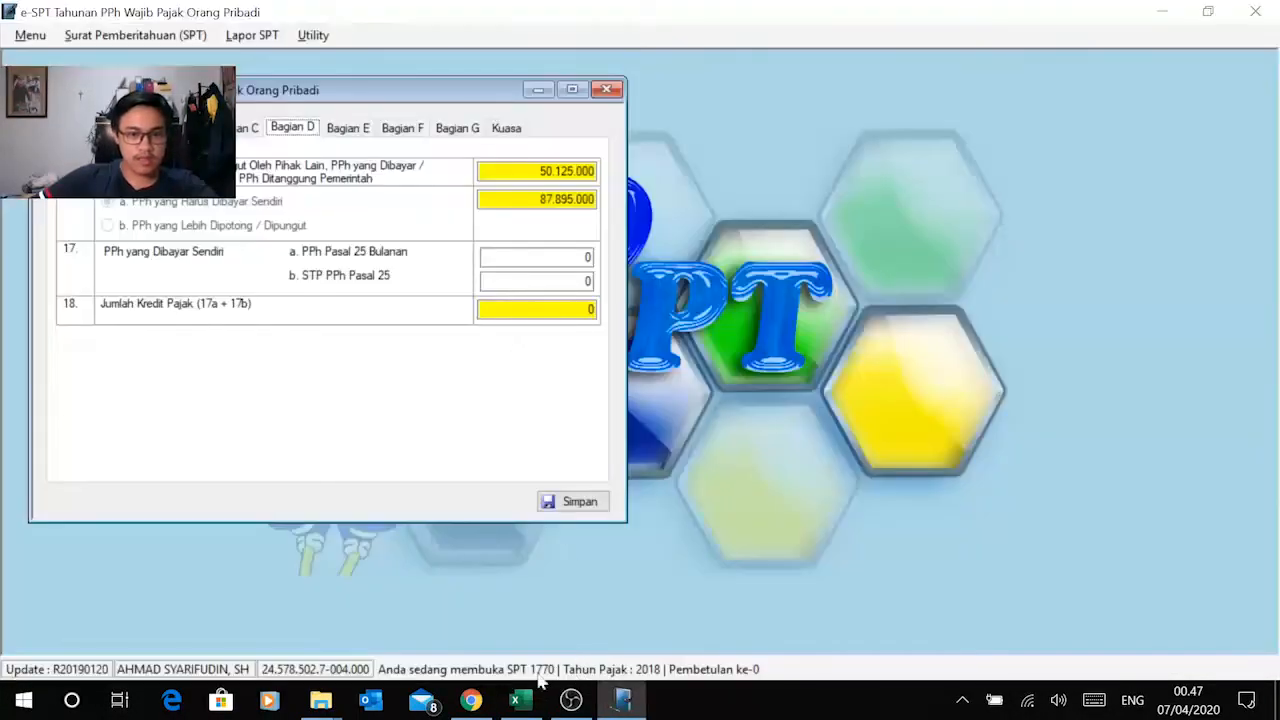
# Step: Look up the yearly PPh Pasal 25 installments in the Modul 2 PDF and set PPh Pasal 25 Bulanan in Bagian D to 36.000.000
pyautogui.click(472, 701)
pyautogui.scroll(-15, 630, 400)
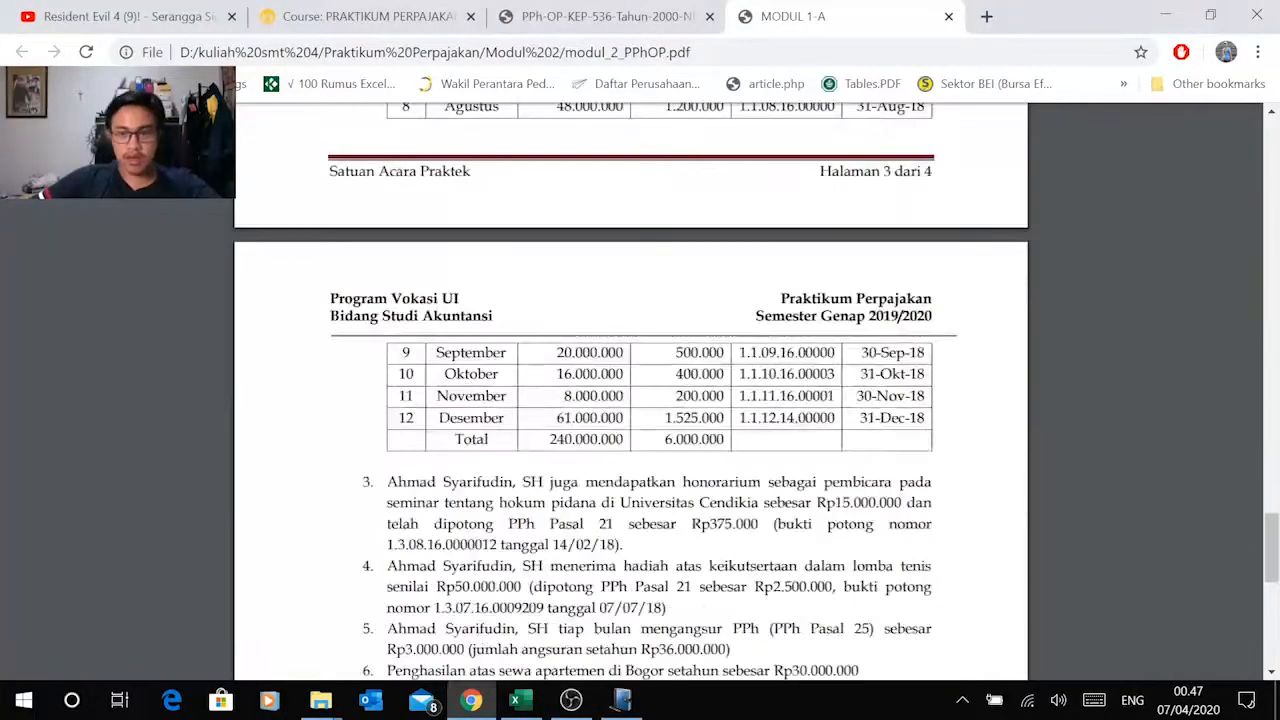
pyautogui.scroll(4, 630, 400)
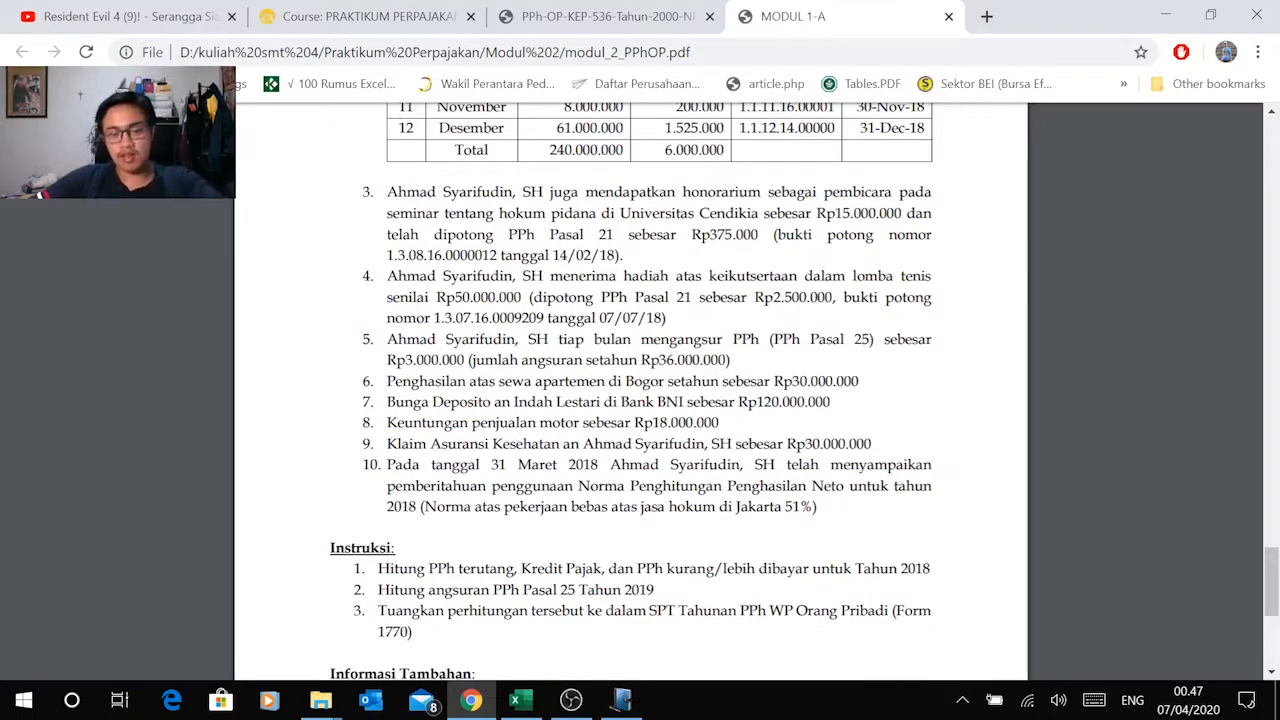
pyautogui.moveTo(772, 339); pyautogui.dragTo(864, 339)
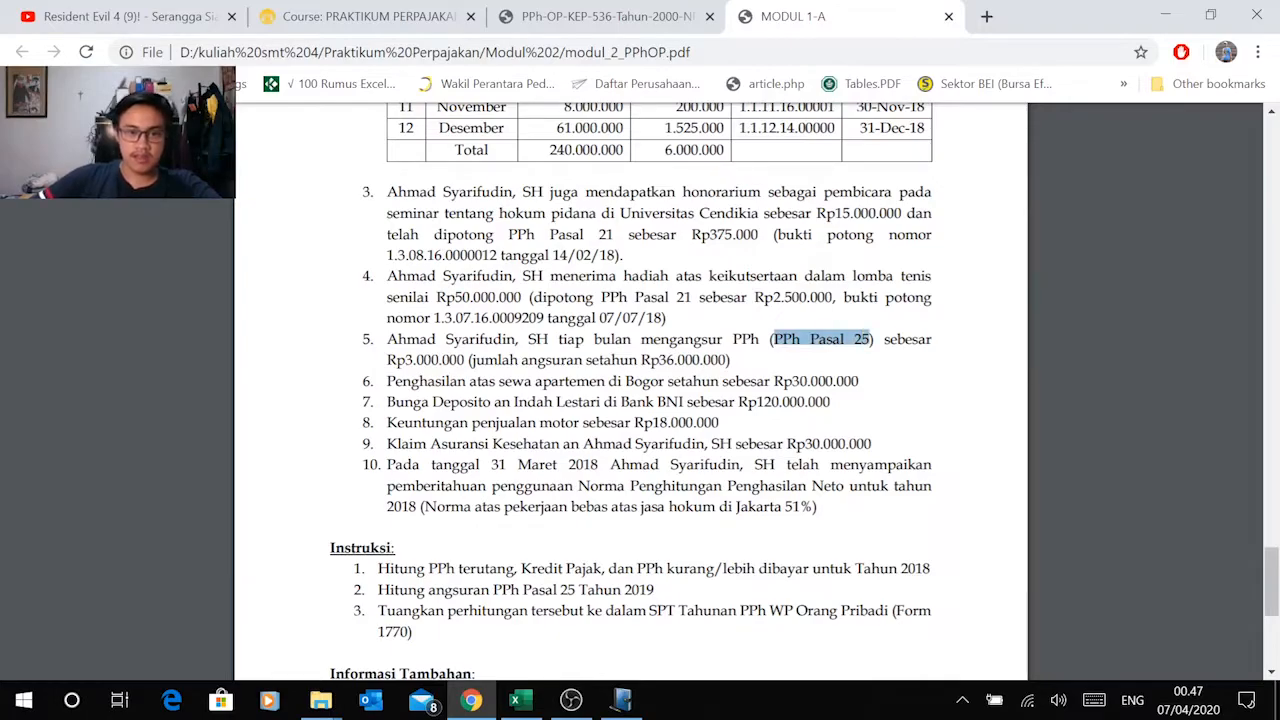
pyautogui.moveTo(387, 360); pyautogui.dragTo(450, 360)
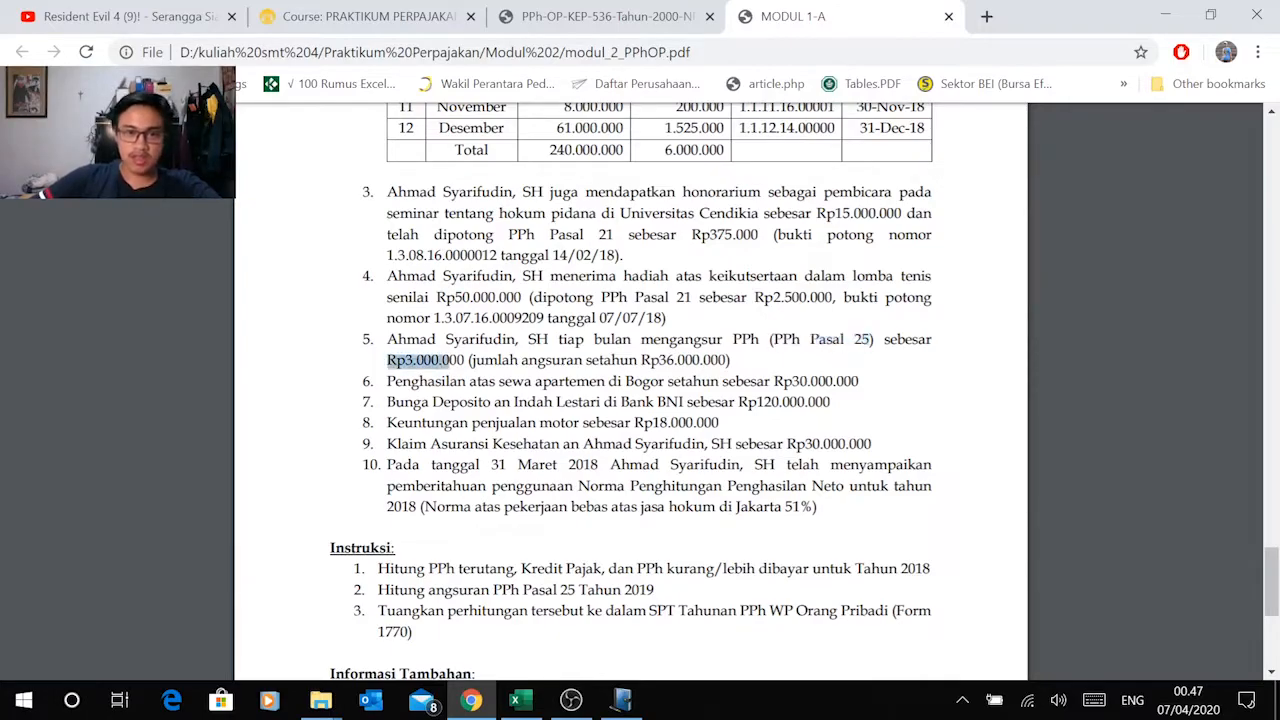
pyautogui.moveTo(558, 339); pyautogui.dragTo(624, 339)
pyautogui.moveTo(476, 360); pyautogui.dragTo(674, 360)
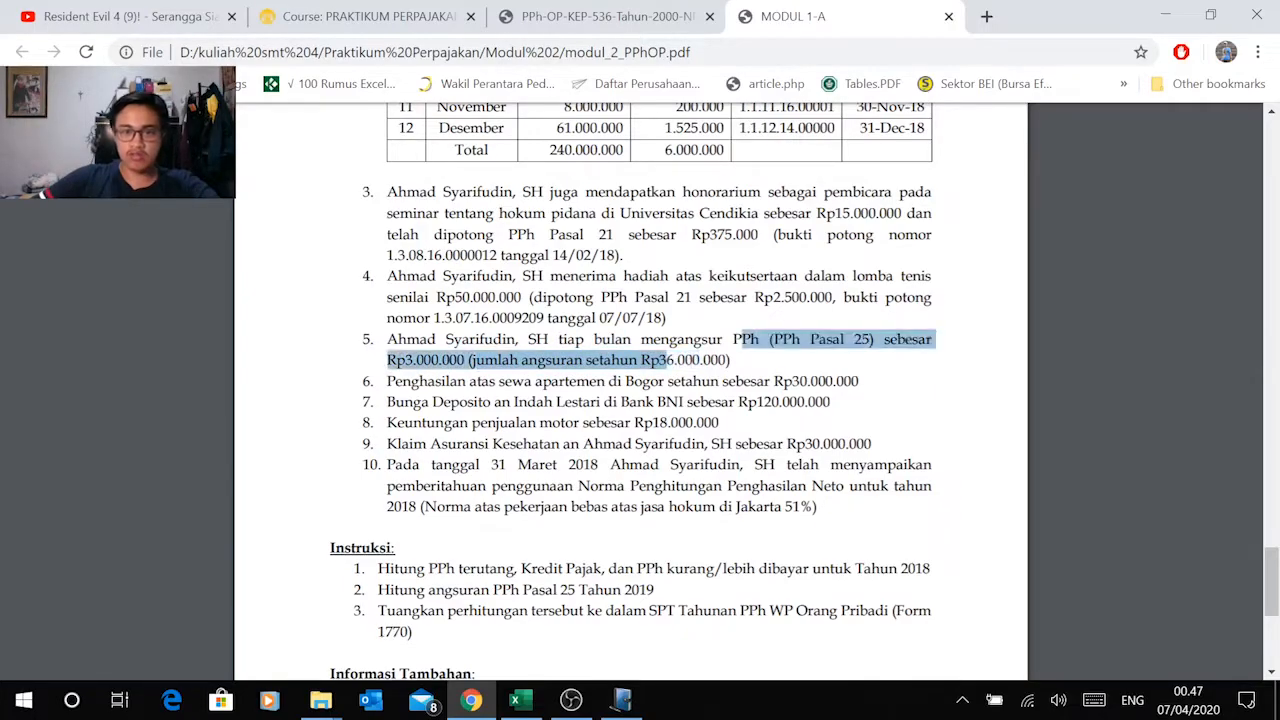
pyautogui.hotkey('alt', 'Tab')
pyautogui.moveTo(582, 258); pyautogui.dragTo(636, 265)
pyautogui.write('36000000')
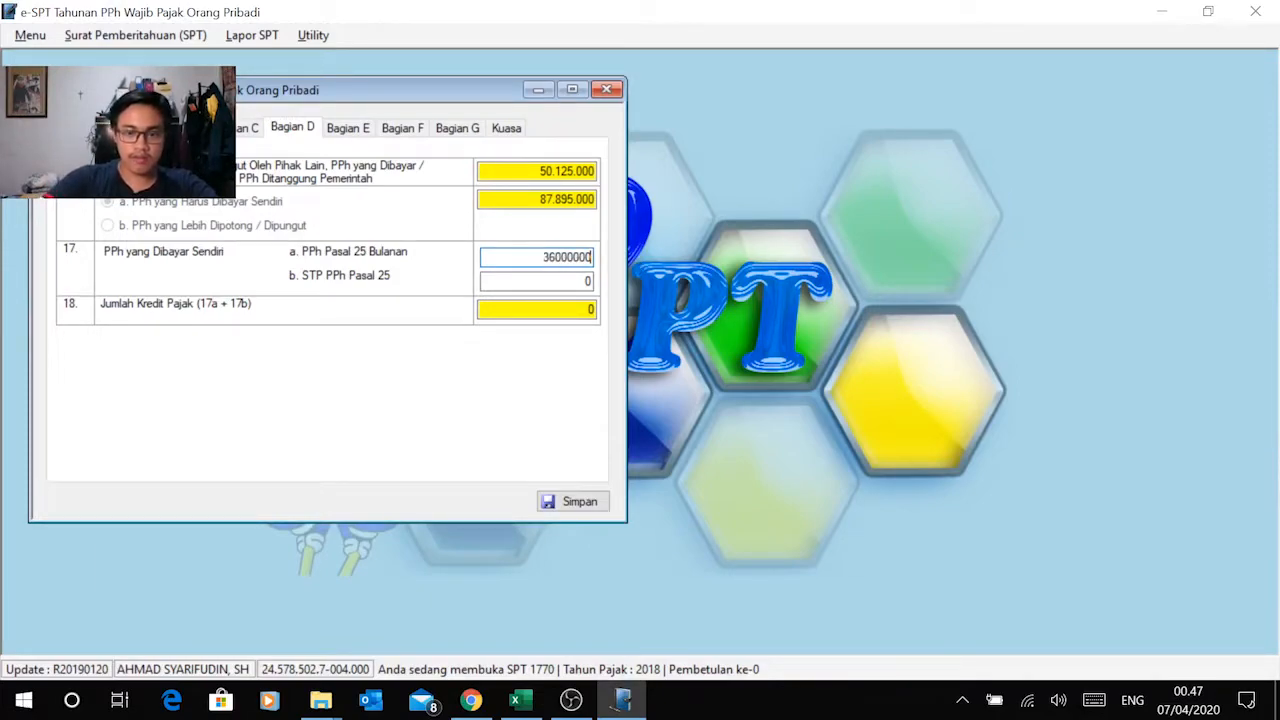
pyautogui.press('Tab')
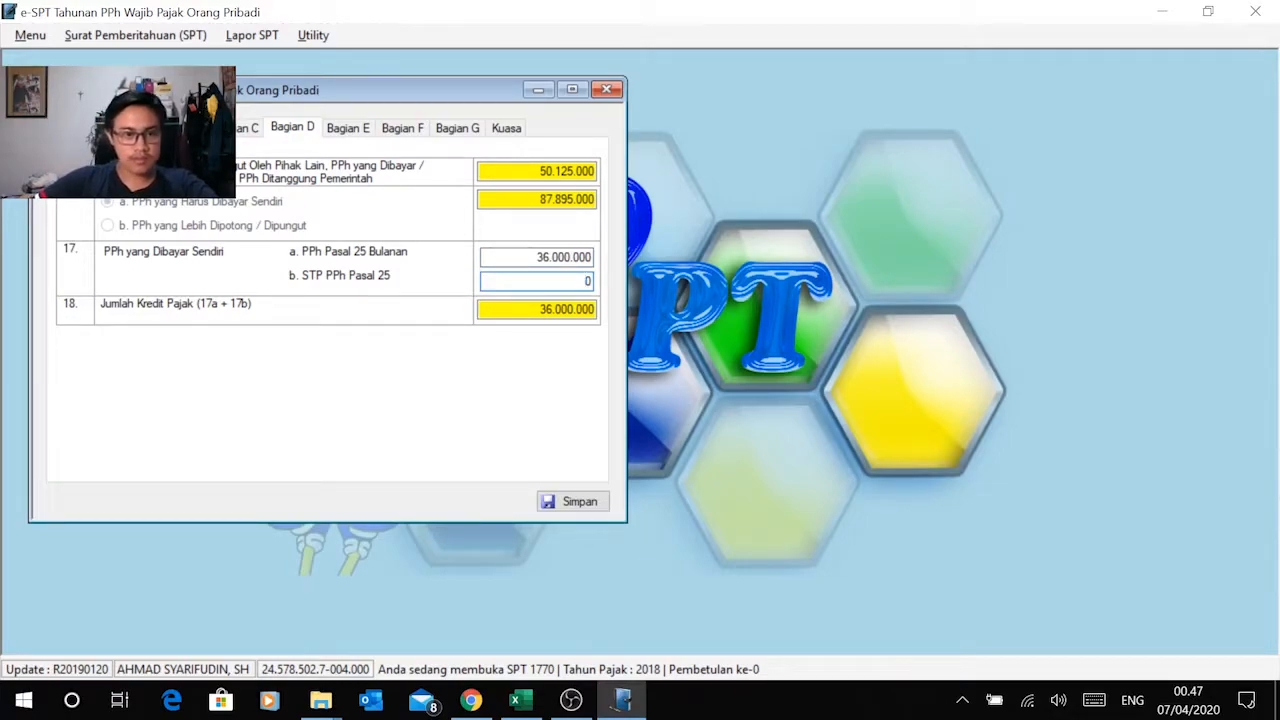
# Step: Review the tax calculation and PPh Pasal 25 installment on the Instruksi 2 sheet in Excel
pyautogui.hotkey('alt', 'Tab')
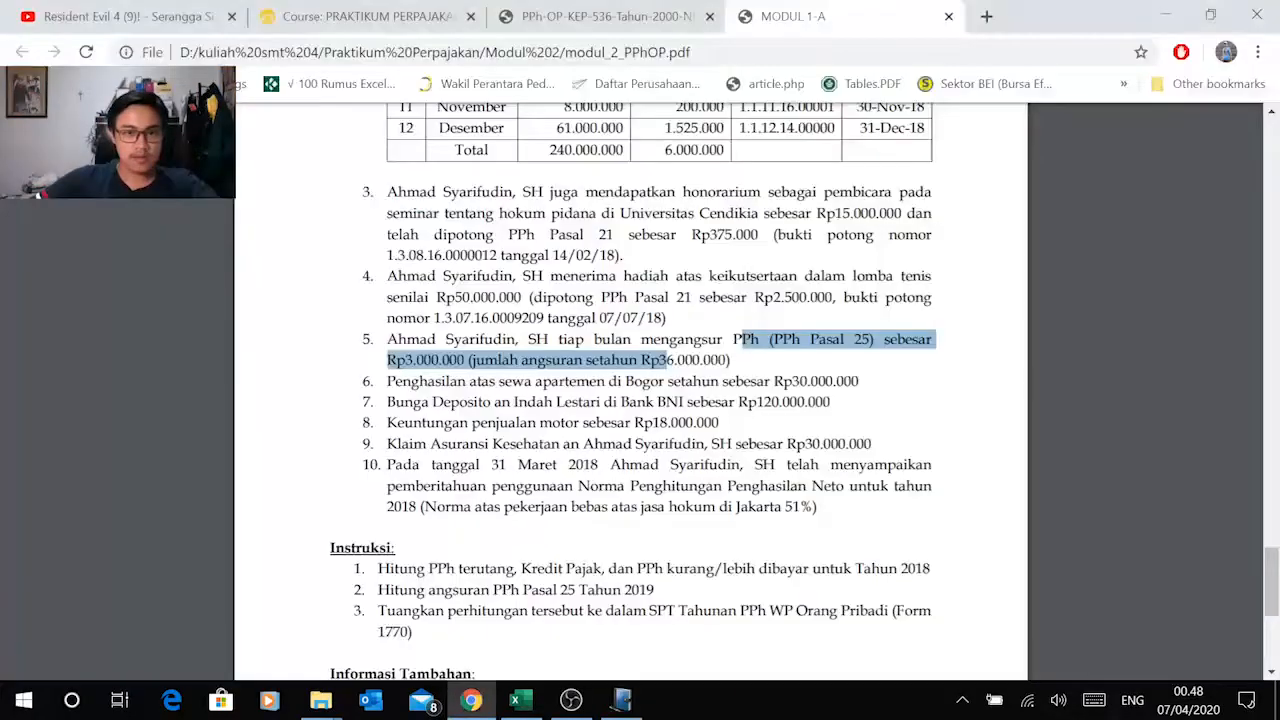
pyautogui.hotkey('alt', 'Tab')
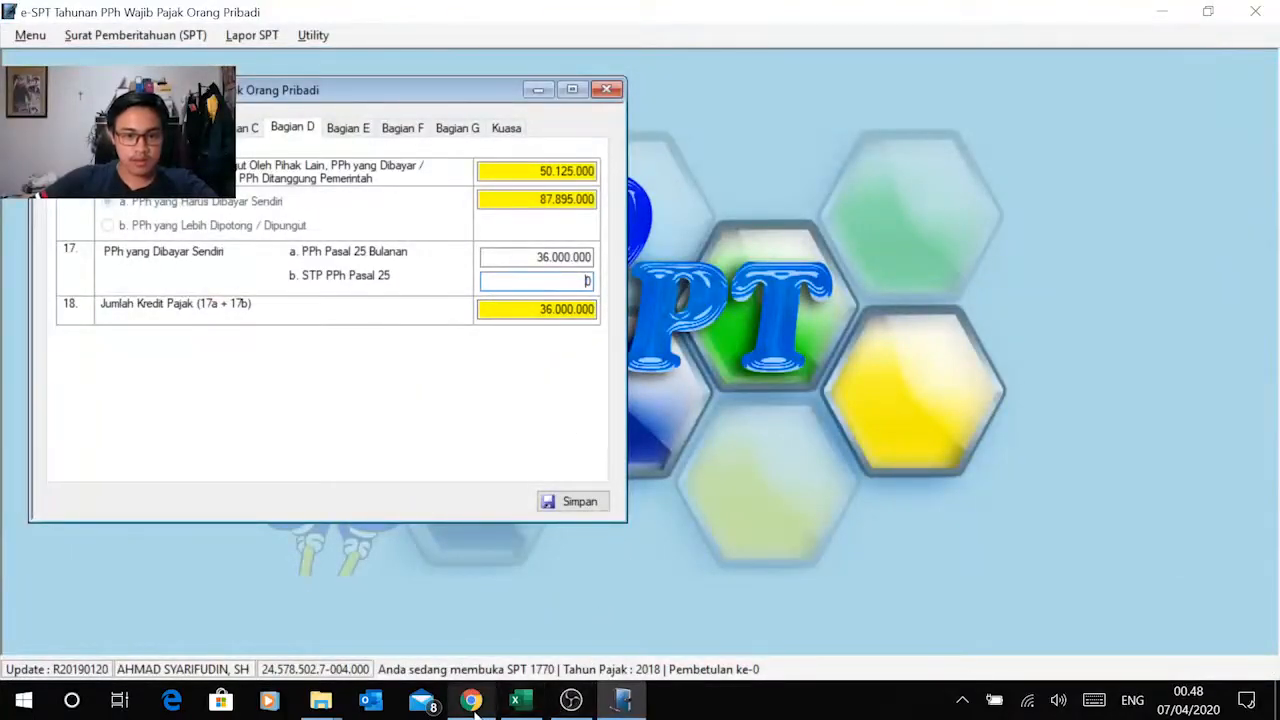
pyautogui.hotkey('alt', 'Tab')
pyautogui.hotkey('alt', 'Tab')
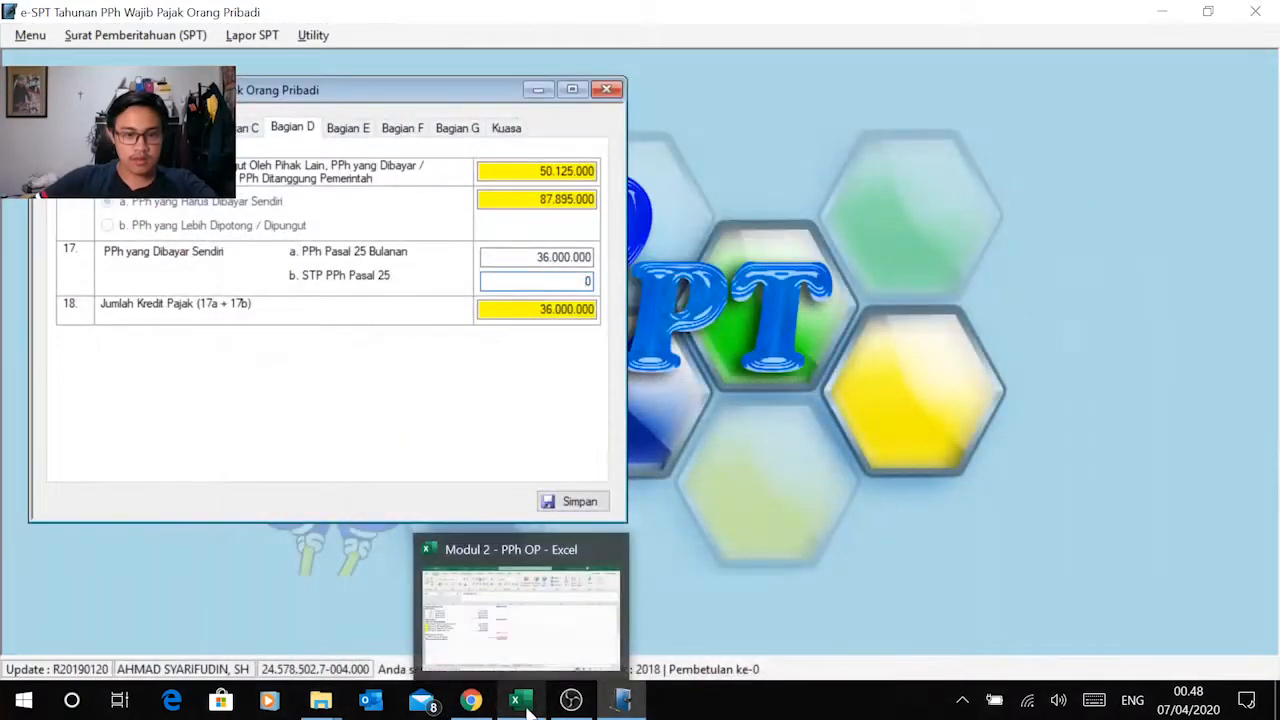
pyautogui.click(520, 702)
pyautogui.click(614, 648)
pyautogui.scroll(-4, 545, 540)
pyautogui.scroll(-3, 558, 565)
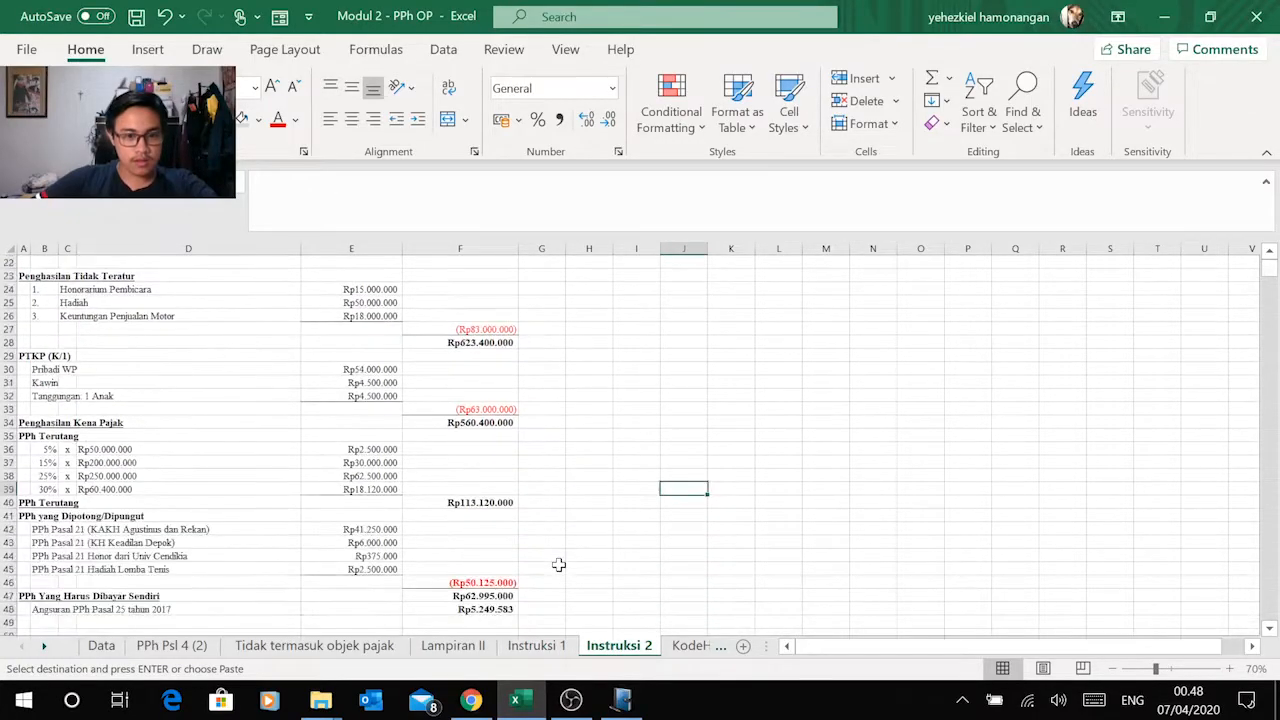
pyautogui.scroll(-1, 558, 565)
pyautogui.hotkey('alt', 'Tab')
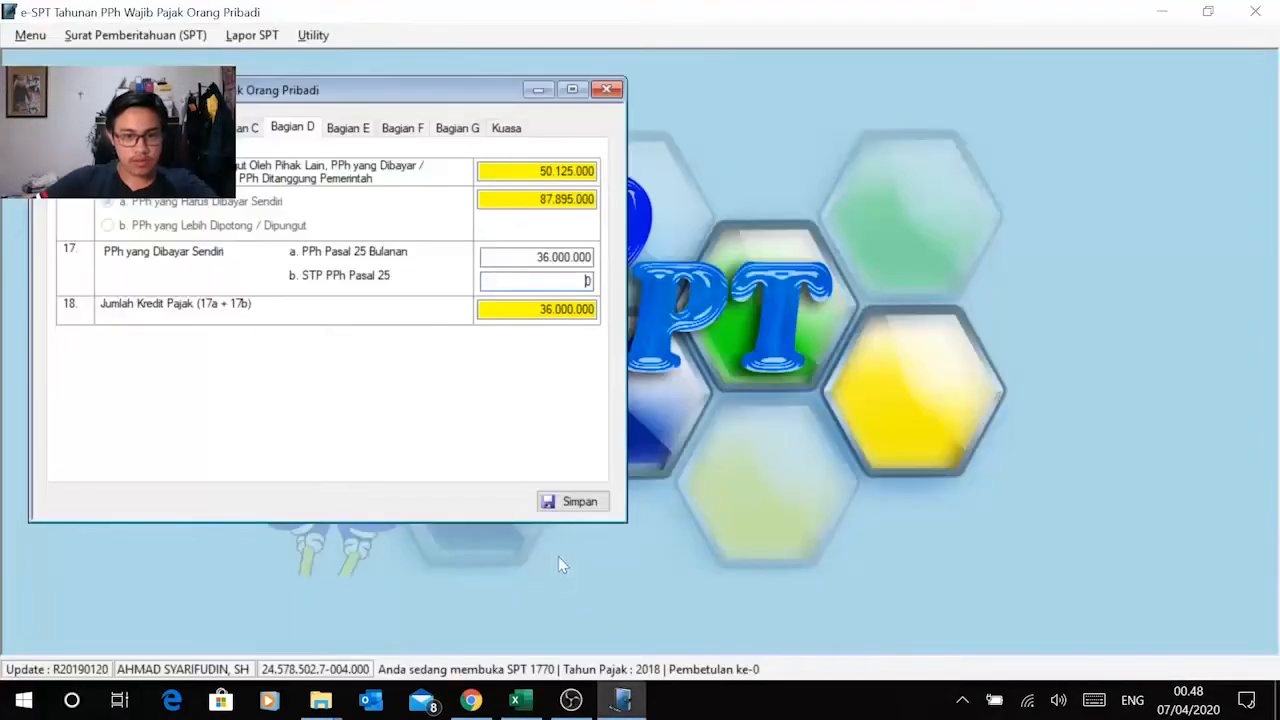
# Step: Compare the underpaid PPh Pasal 29 amount in Bagian E with the PPh yang masih kurang dibayar total on the Instruksi 1 sheet
pyautogui.click(344, 133)
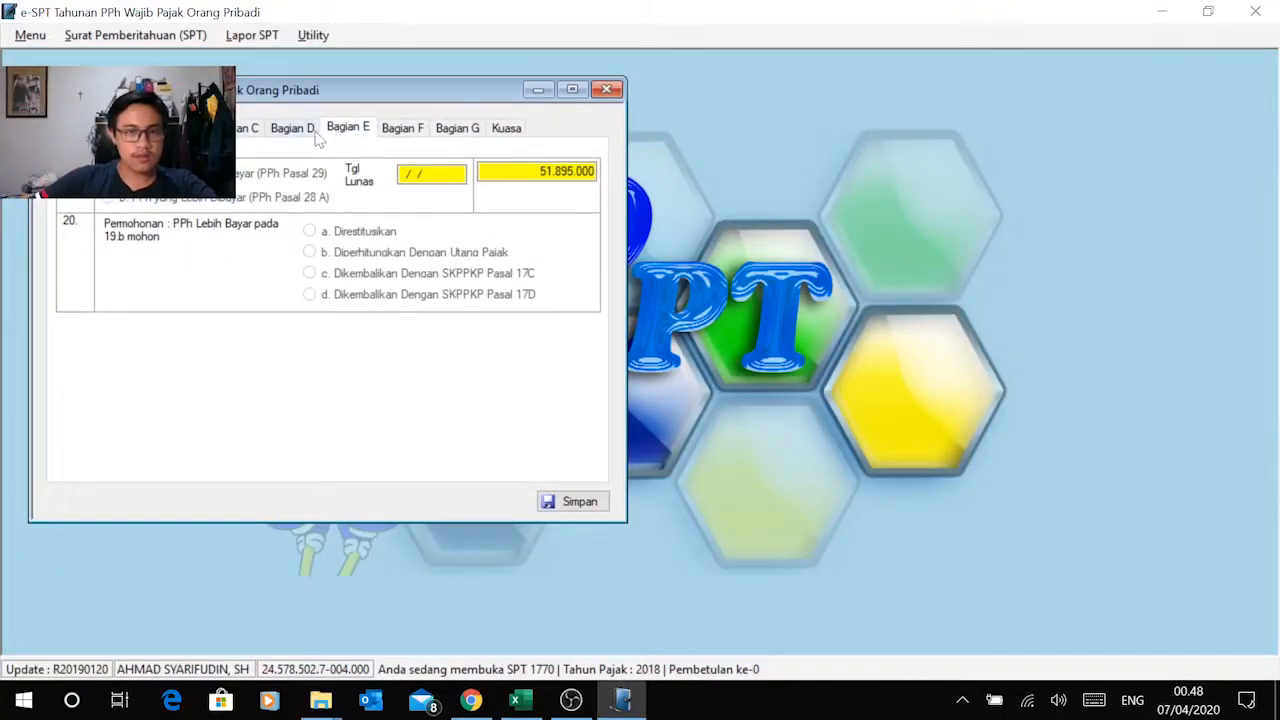
pyautogui.hotkey('alt', 'Tab')
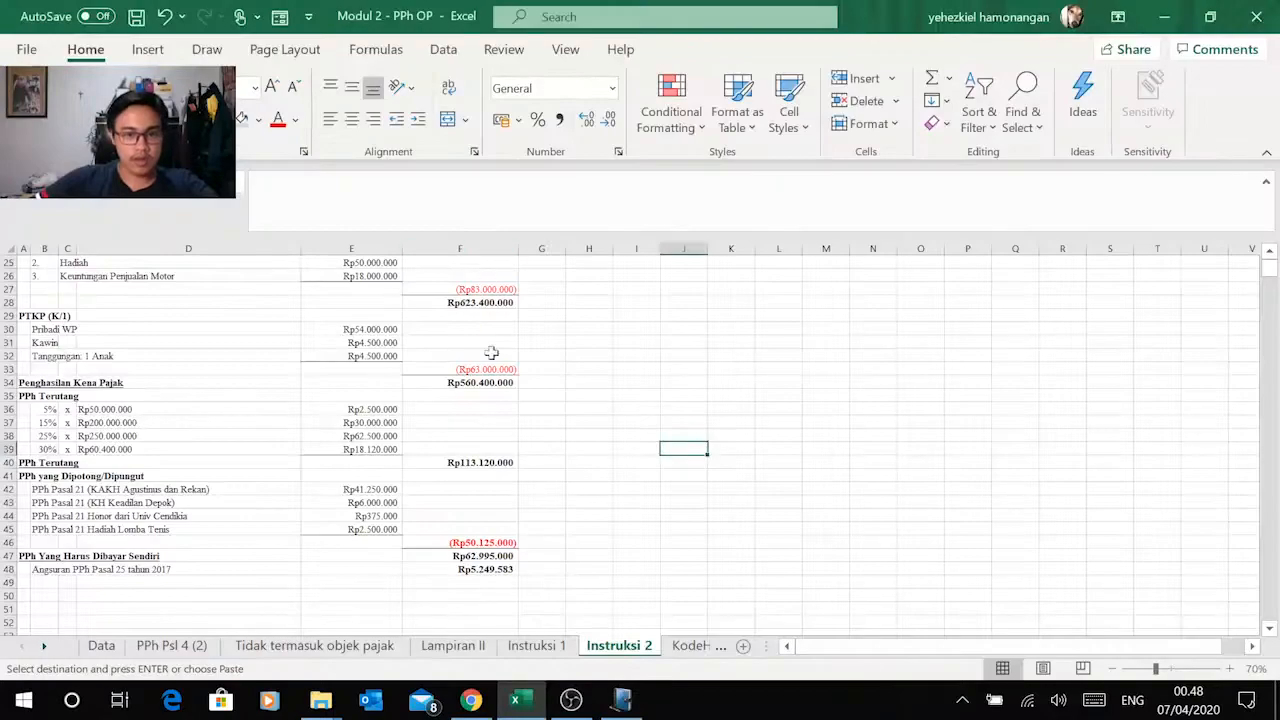
pyautogui.click(538, 646)
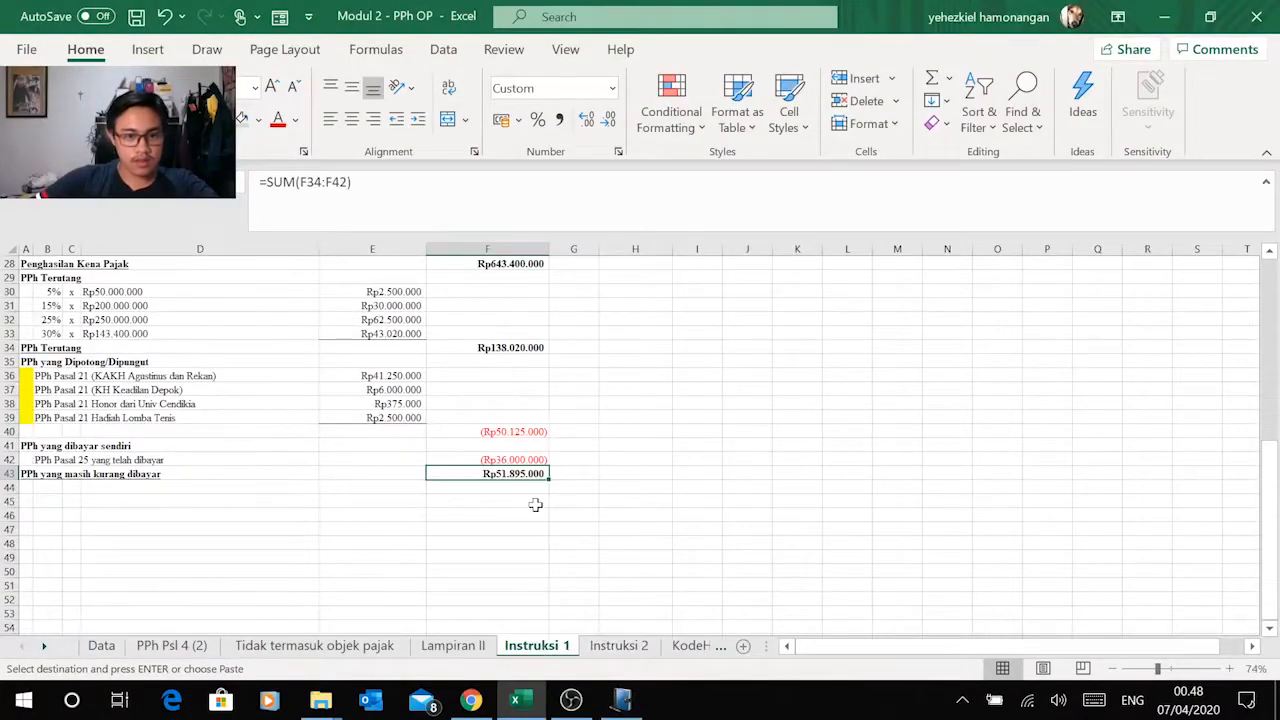
pyautogui.hotkey('alt', 'Tab')
pyautogui.hotkey('alt', 'Tab')
pyautogui.click(557, 181)
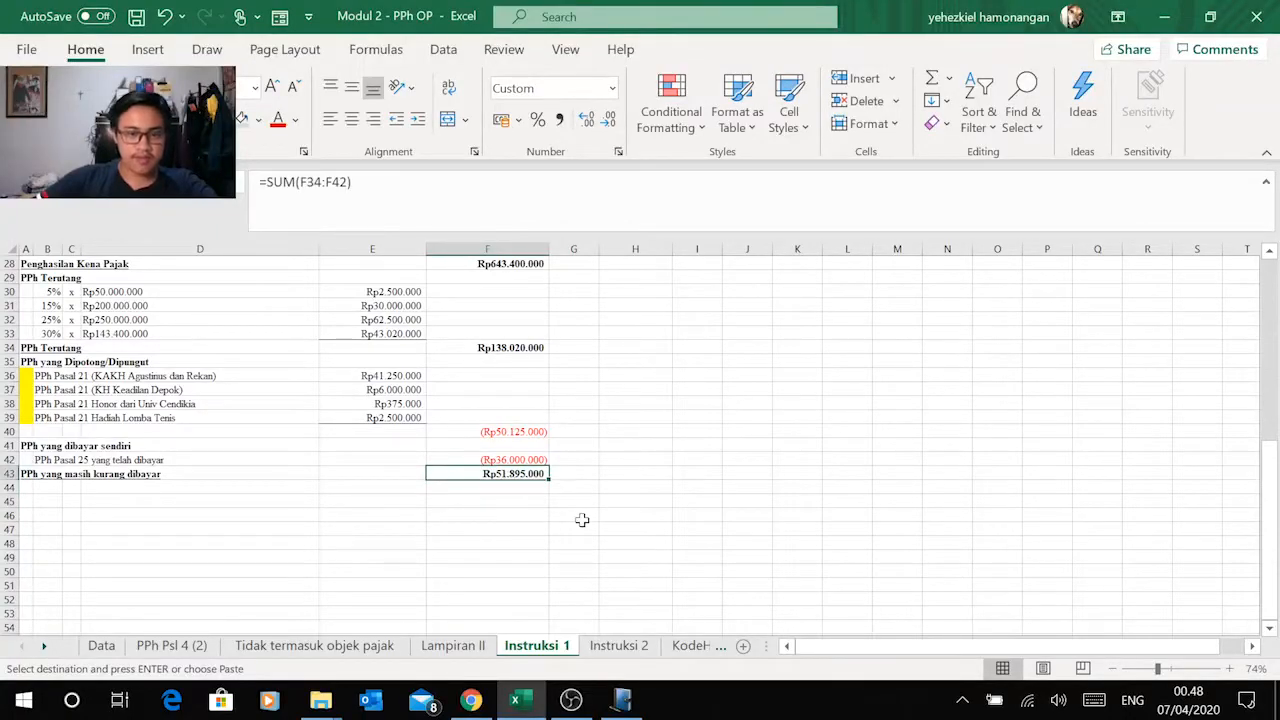
pyautogui.hotkey('alt', 'Tab')
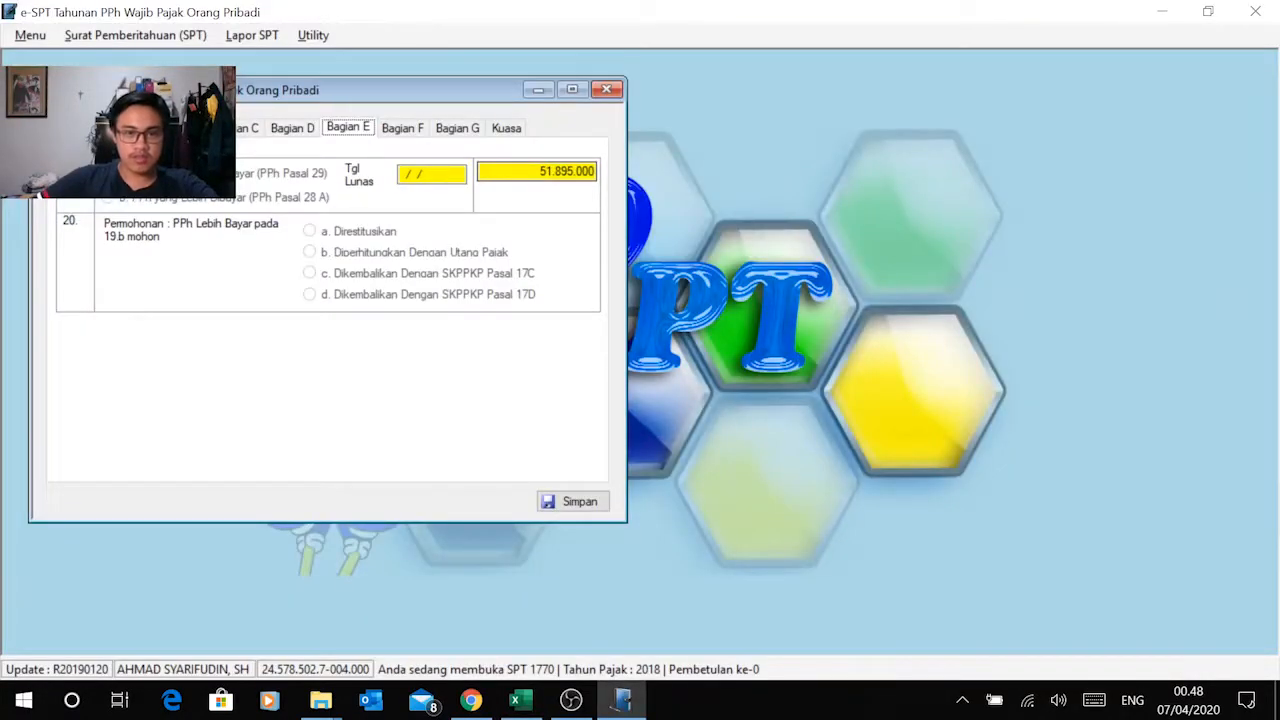
pyautogui.hotkey('alt', 'Tab')
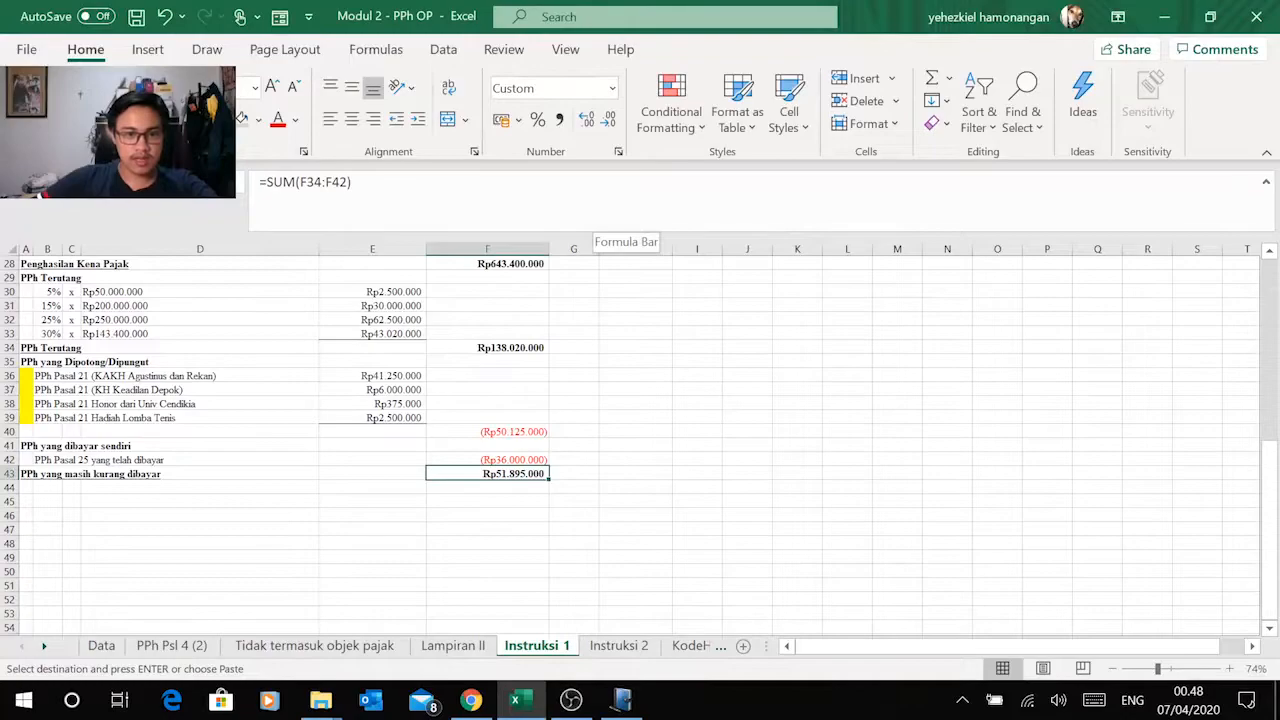
pyautogui.hotkey('alt', 'Tab')
pyautogui.hotkey('alt', 'Tab')
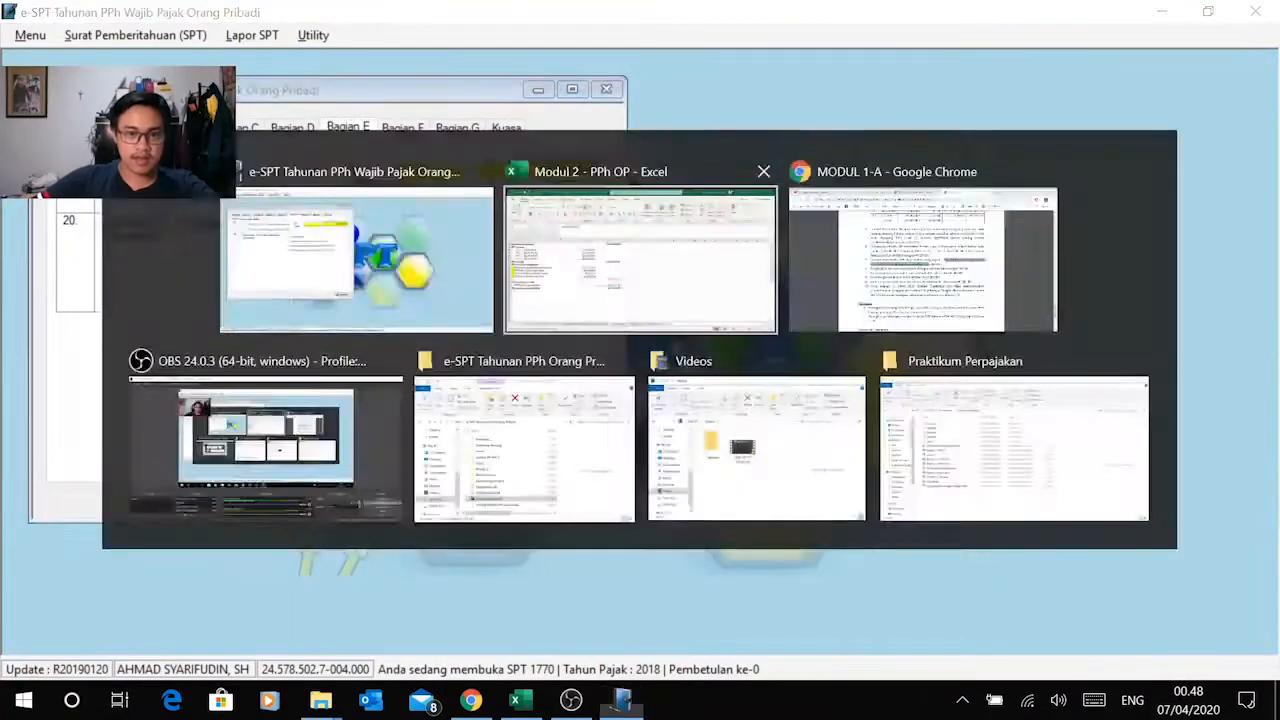
pyautogui.hotkey('alt', 'Tab')
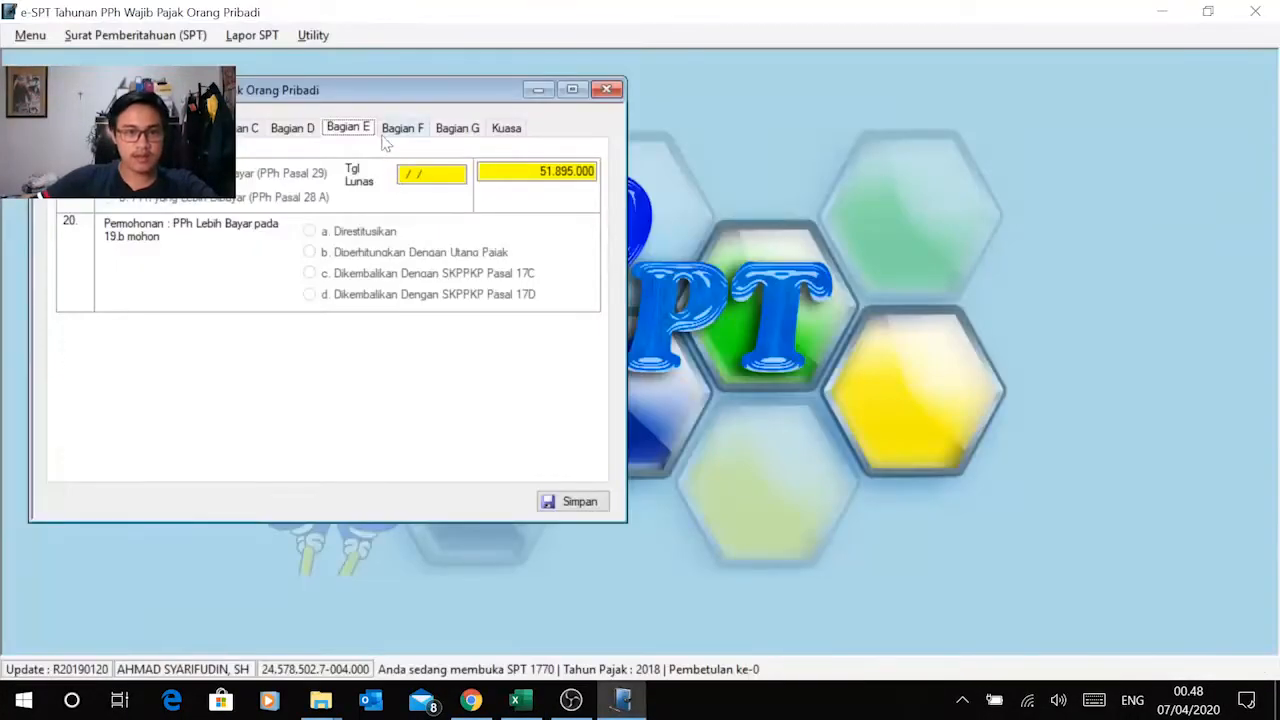
# Step: Recheck Bagian D and Bagian E of the Induk form, and open Bagian F for the following year's PPh Pasal 25 installment
pyautogui.click(291, 133)
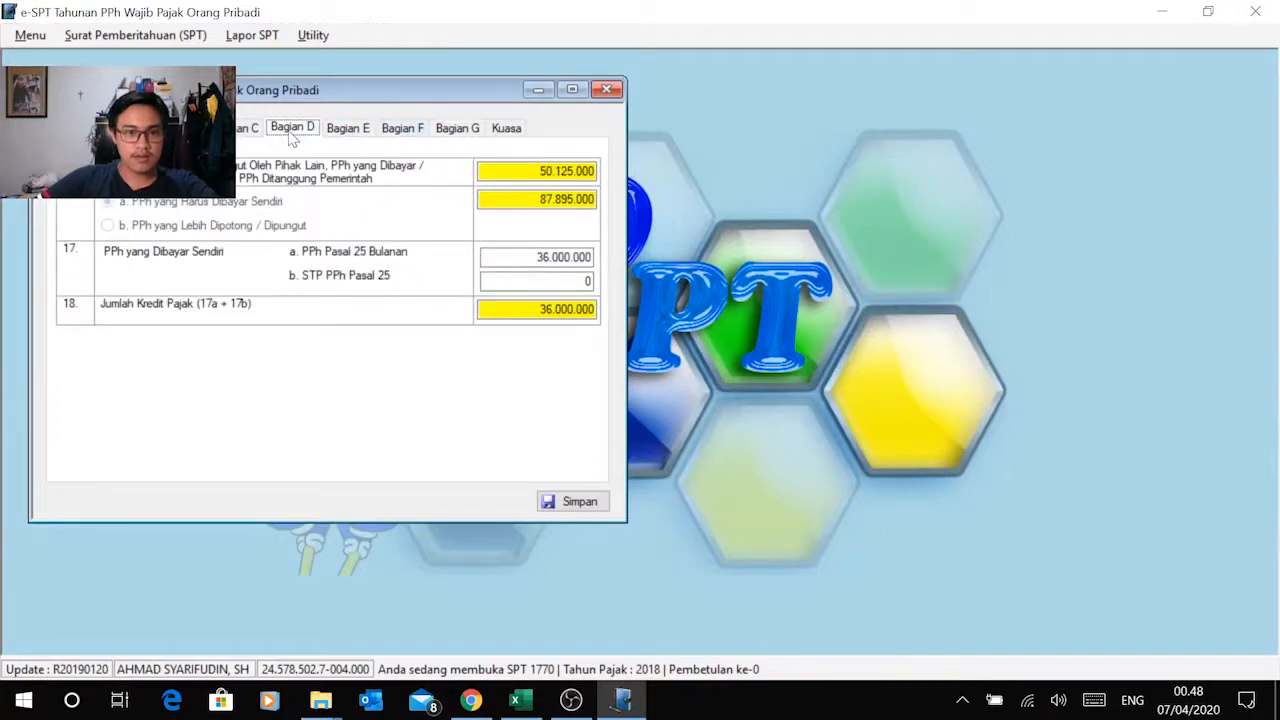
pyautogui.click(348, 134)
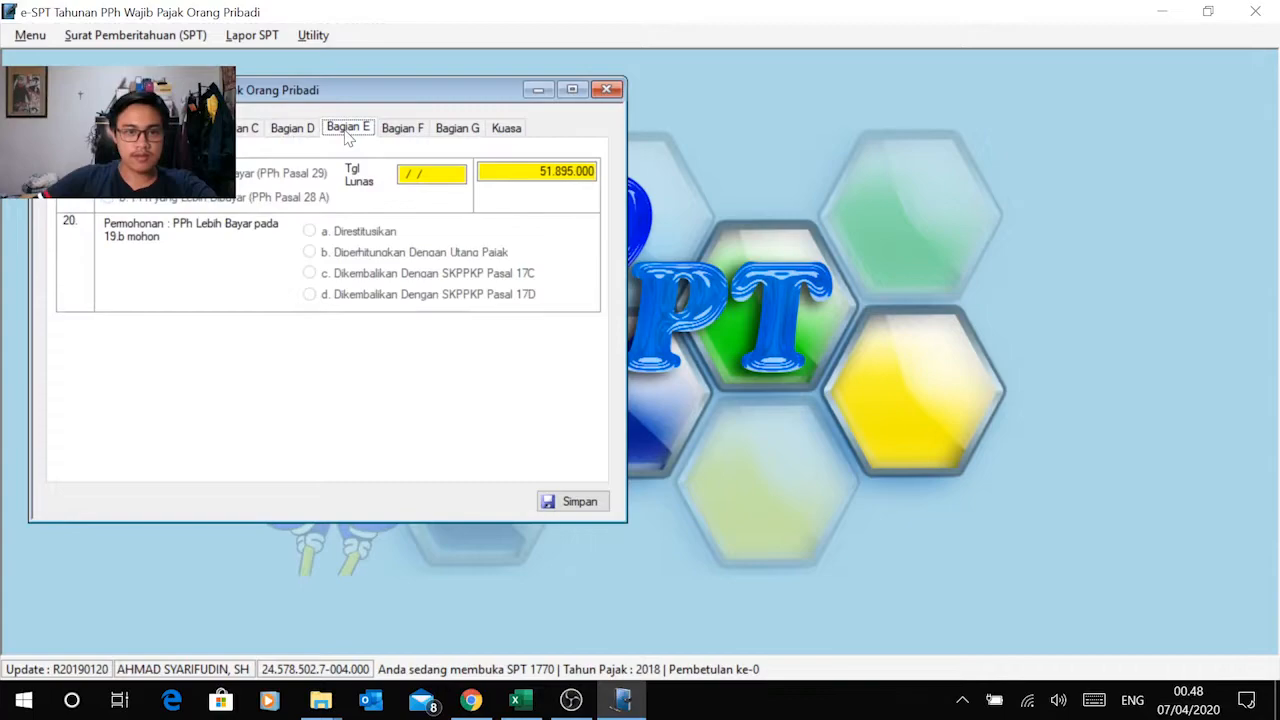
pyautogui.click(401, 133)
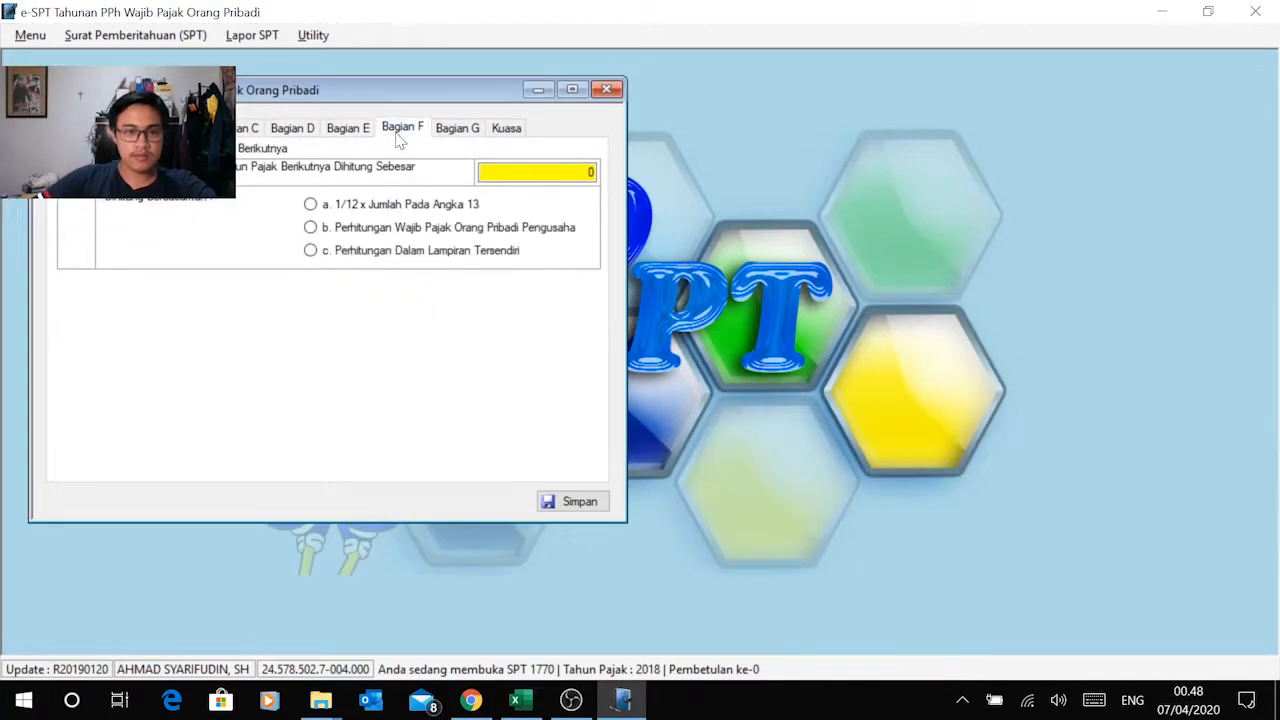
pyautogui.click(352, 134)
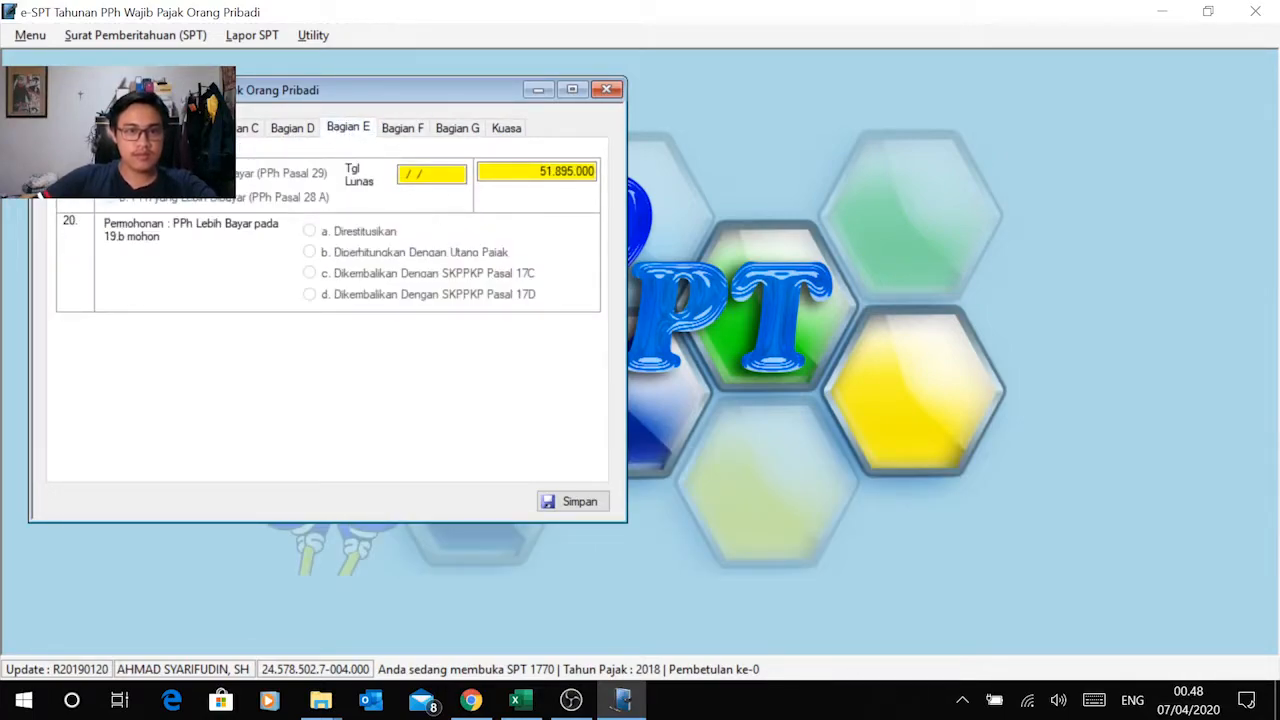
pyautogui.click(414, 134)
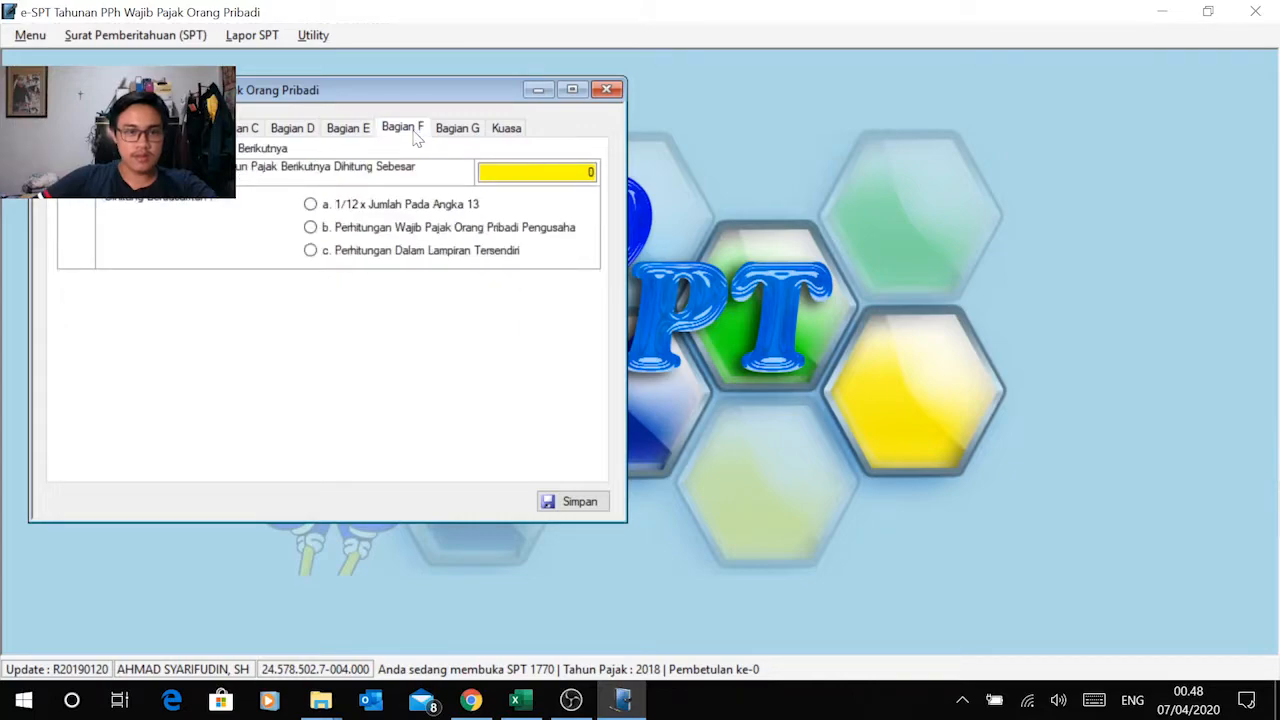
# Step: Check the underpaid PPh Pasal 29 amount in Bagian E once more against the Instruksi 1 sheet in Excel, and revisit Bagian D
pyautogui.click(362, 136)
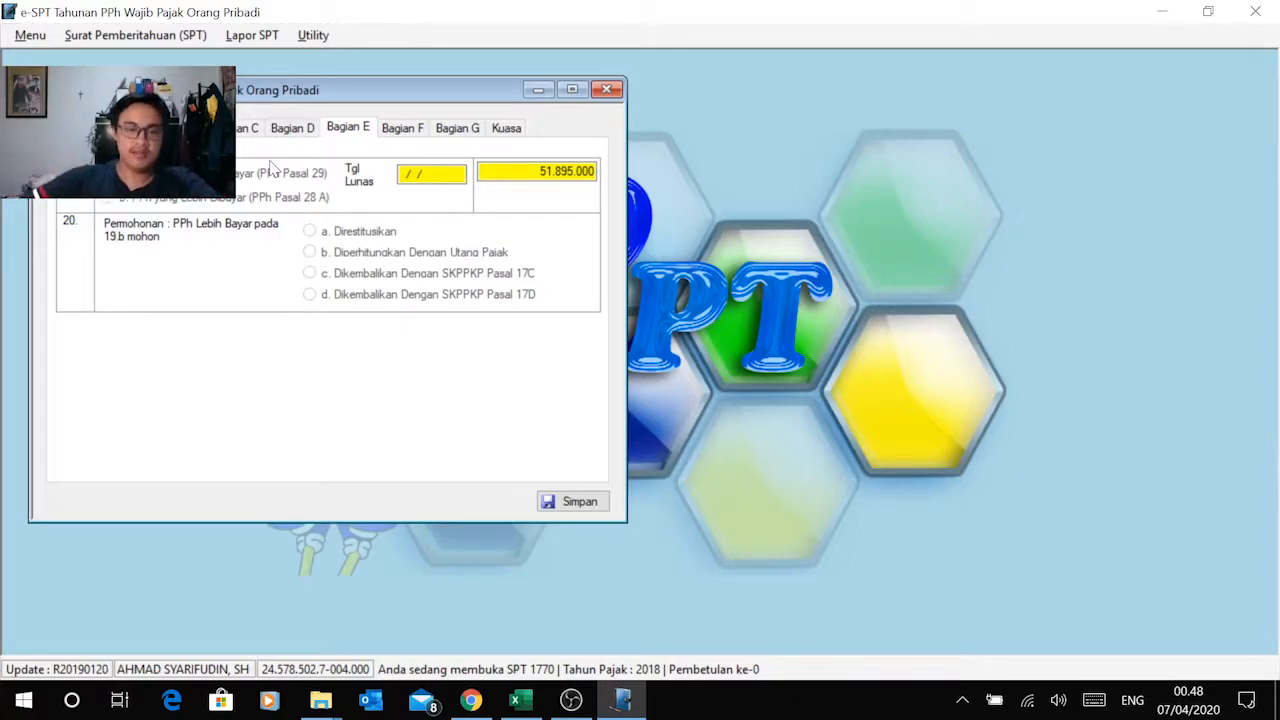
pyautogui.hotkey('alt', 'Tab')
pyautogui.click(530, 502)
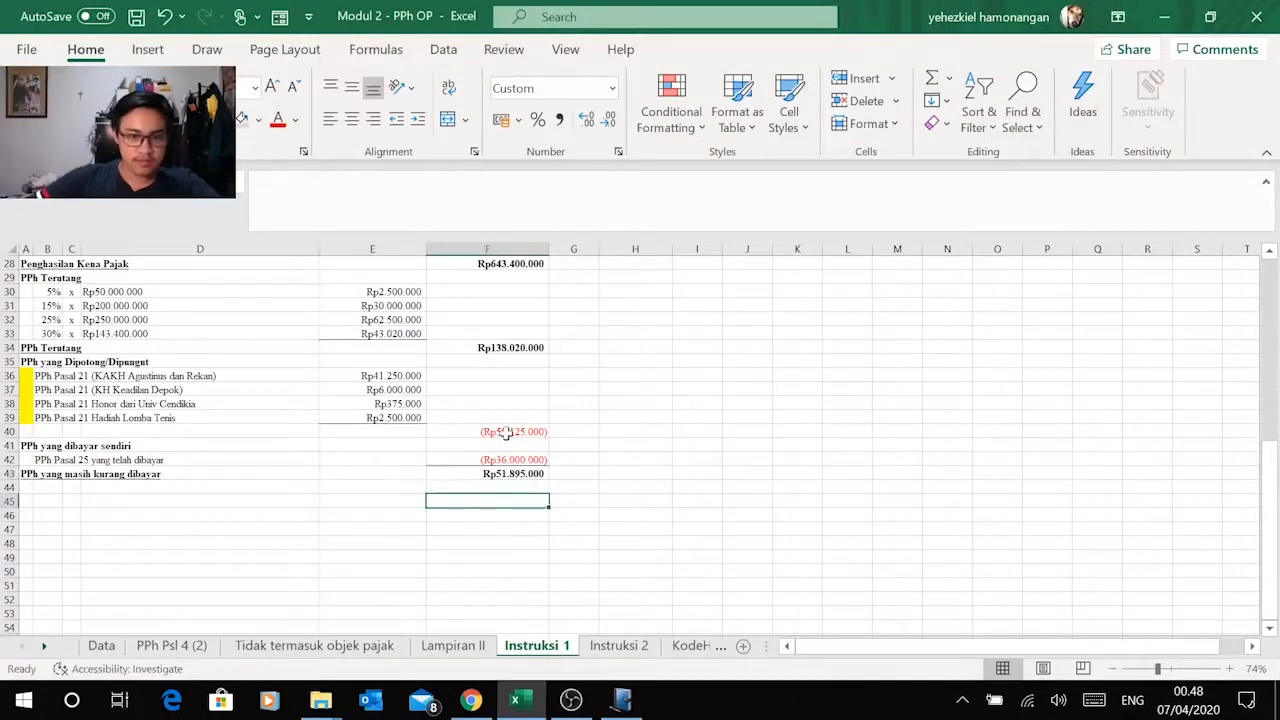
pyautogui.hotkey('alt', 'Tab')
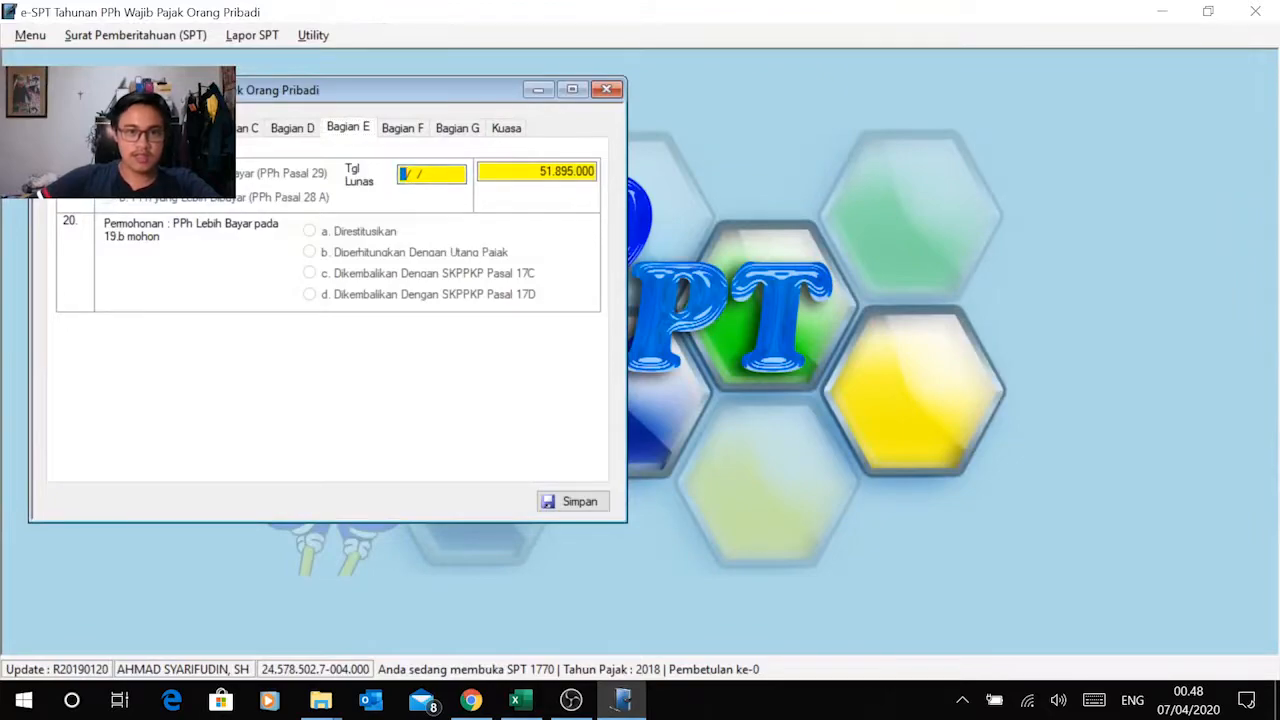
pyautogui.click(308, 130)
pyautogui.click(353, 128)
# Step: In Bagian F, base the following year's PPh Pasal 25 installment on option b, Perhitungan Wajib Pajak Orang Pribadi Pengusaha
pyautogui.click(400, 130)
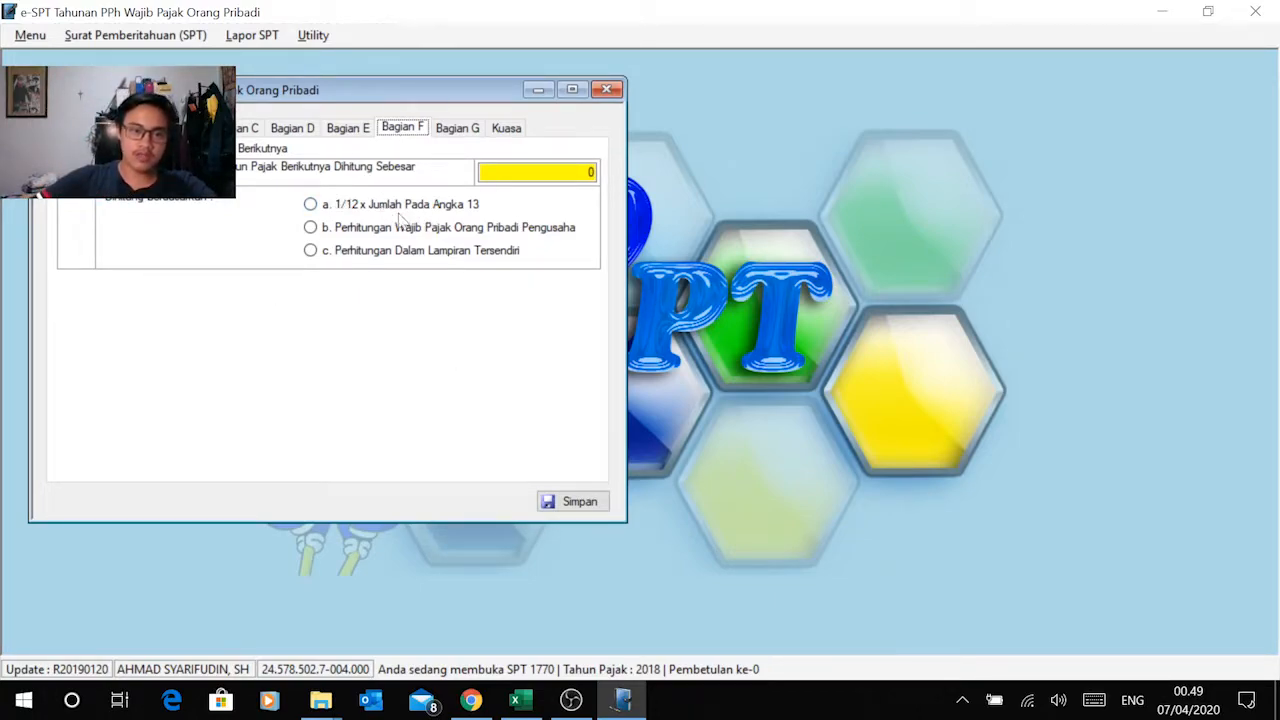
pyautogui.click(311, 205)
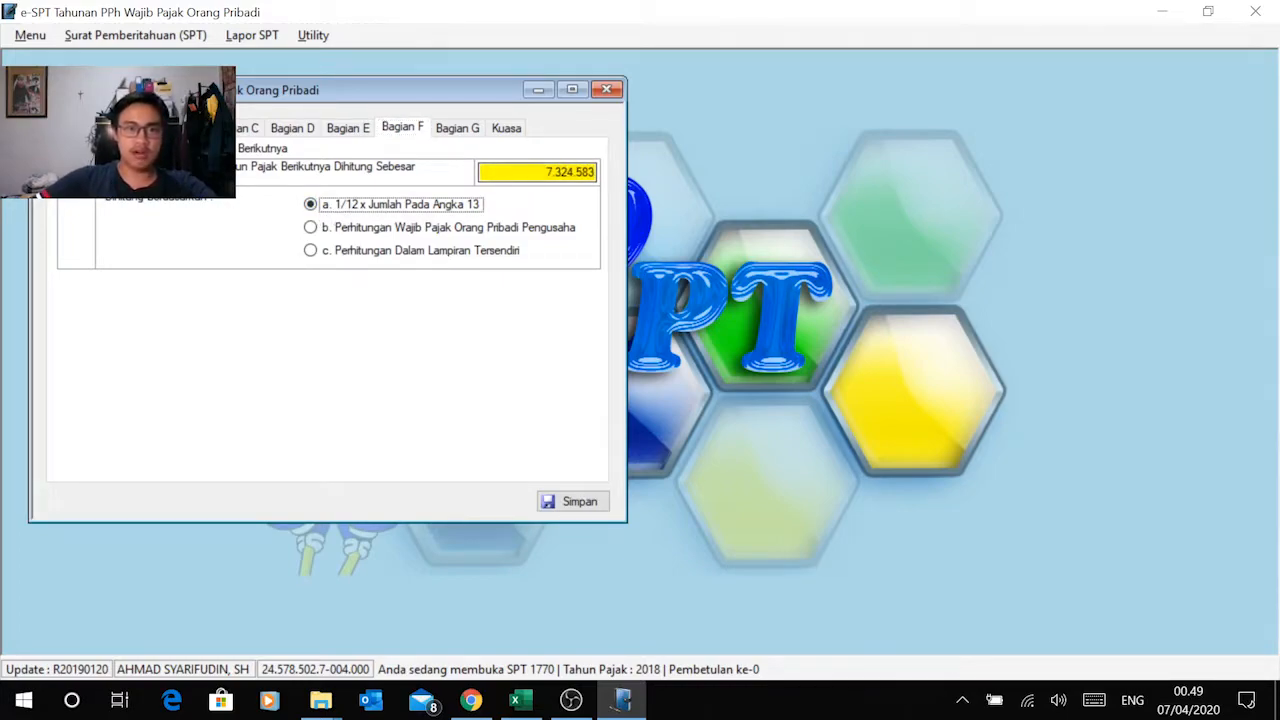
pyautogui.click(347, 230)
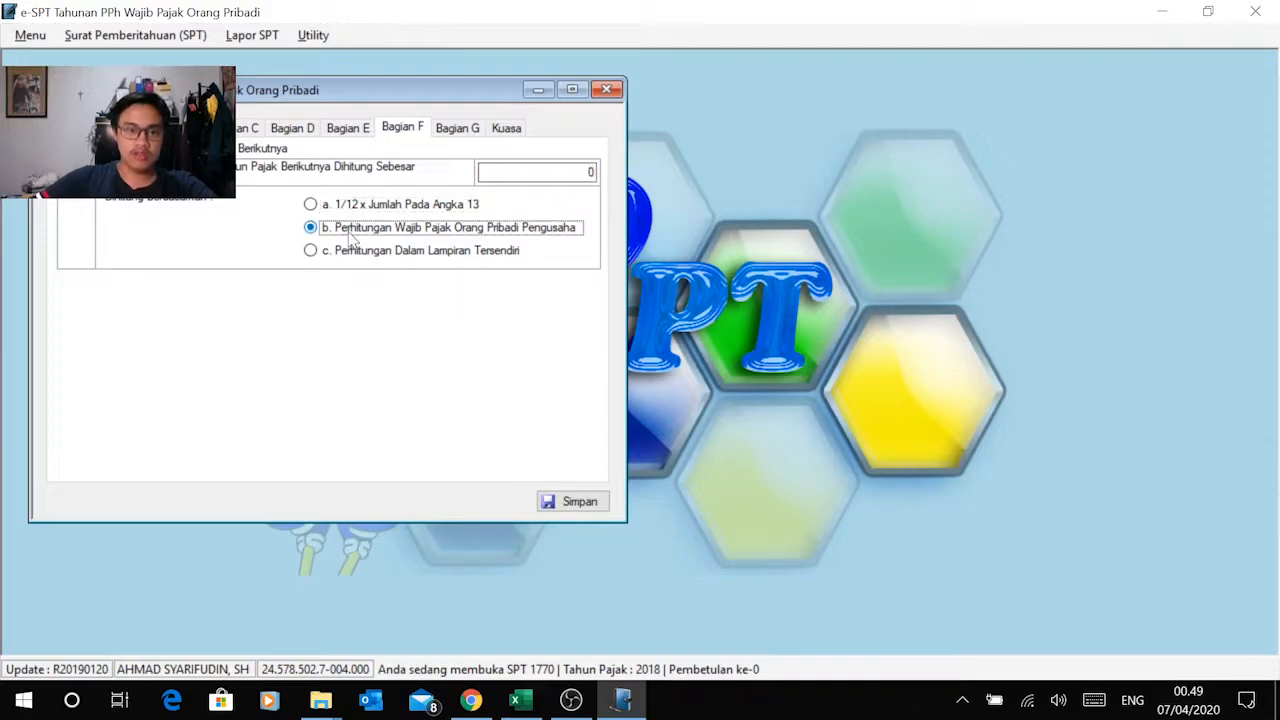
# Step: On the Instruksi 2 sheet in Excel, correct the installment row's label to "Angsuran PPh Pasal 25 tahun 2019"
pyautogui.hotkey('alt', 'Tab')
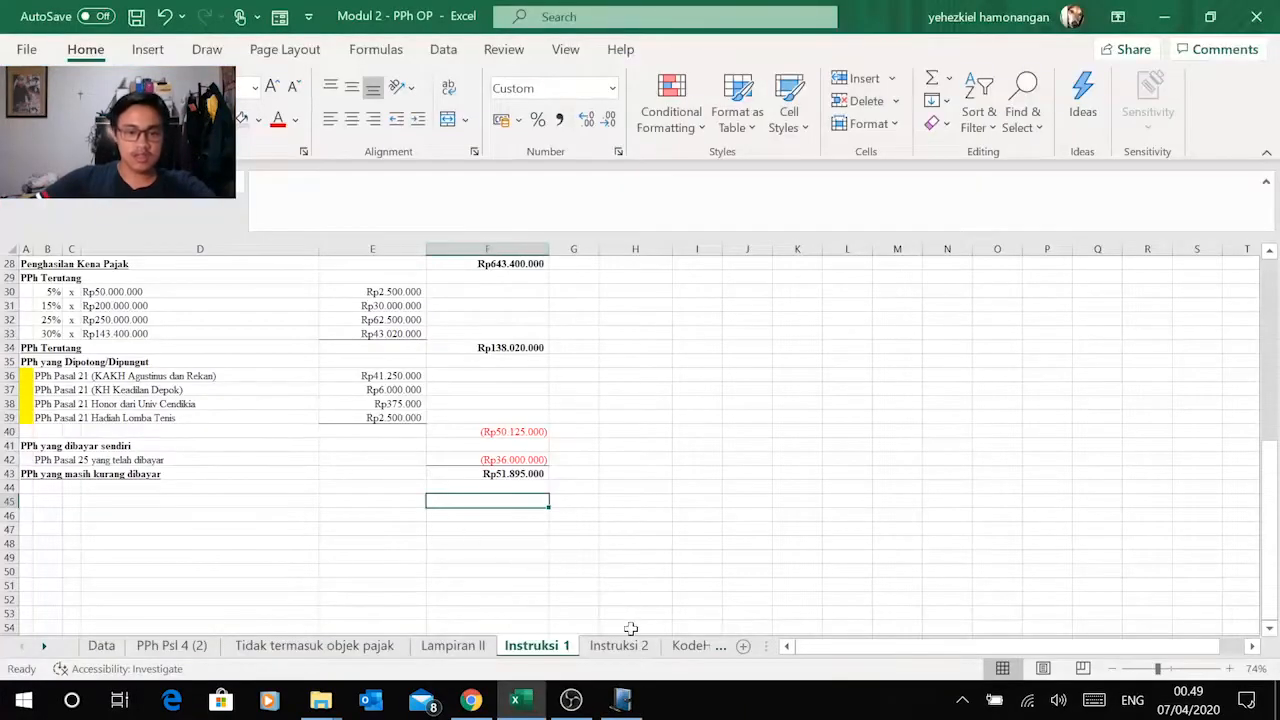
pyautogui.click(612, 648)
pyautogui.scroll(8, 474, 361)
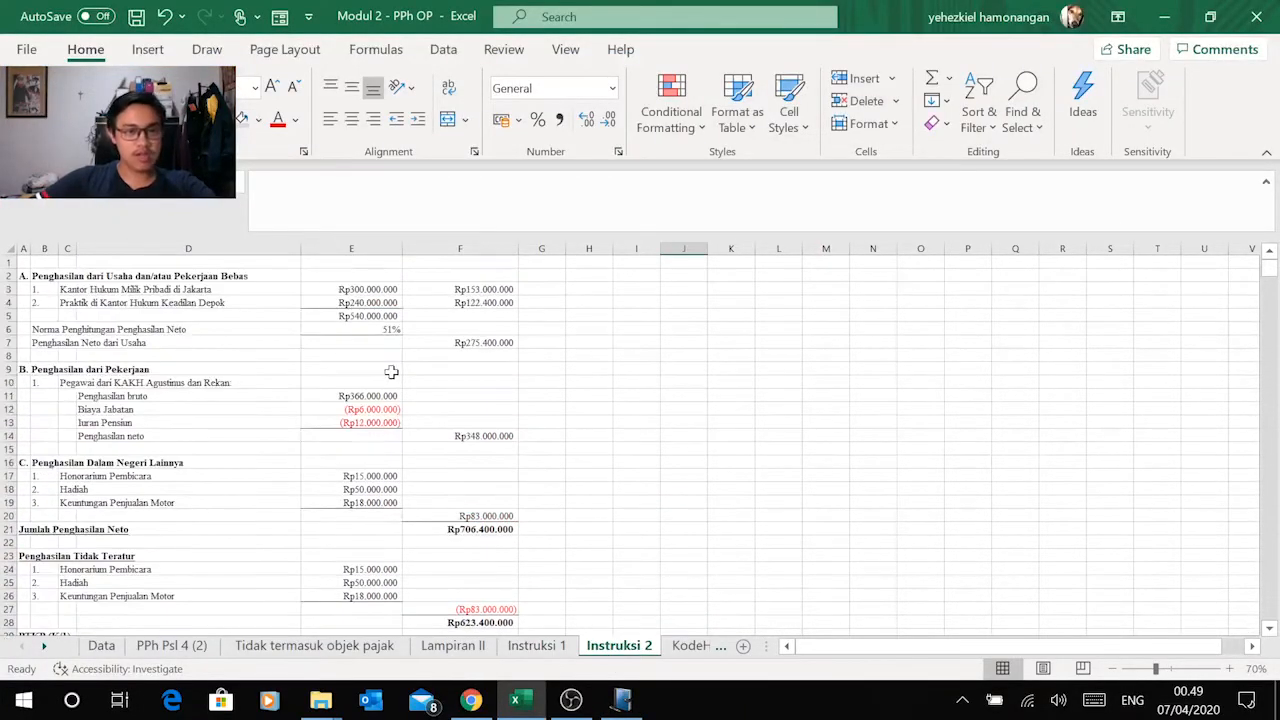
pyautogui.scroll(-5, 174, 457)
pyautogui.scroll(-6, 190, 456)
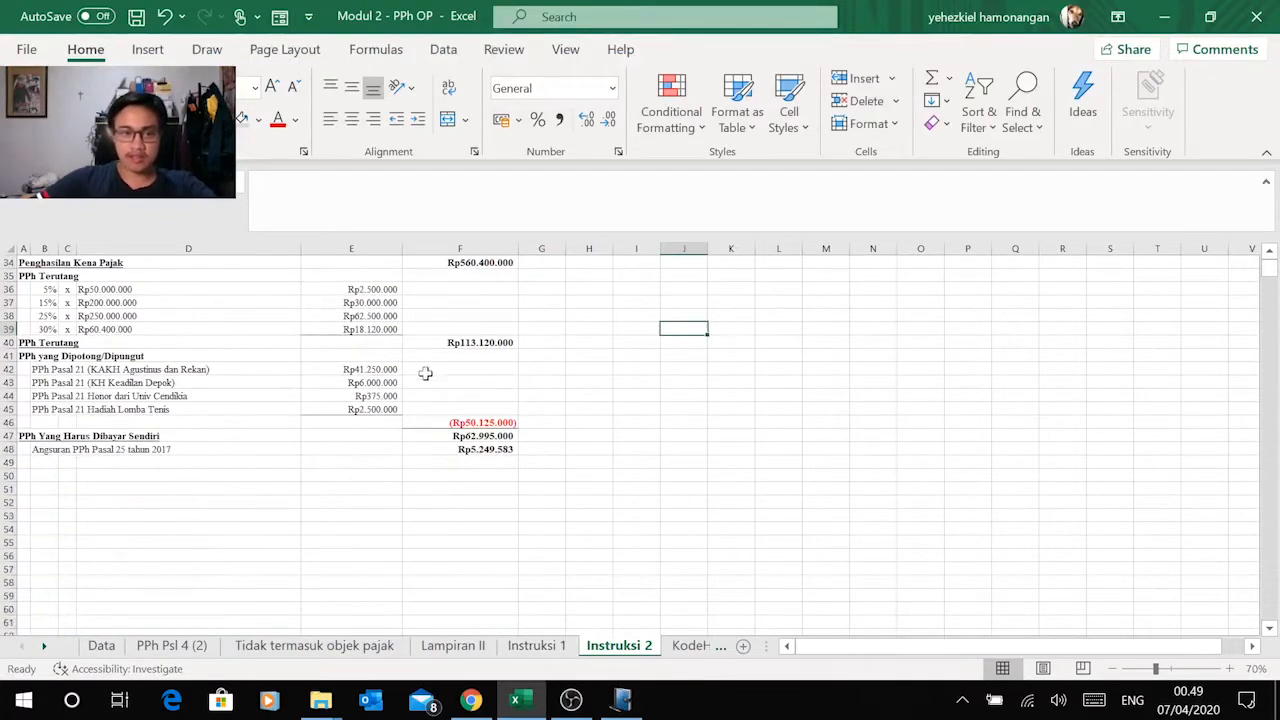
pyautogui.click(493, 451)
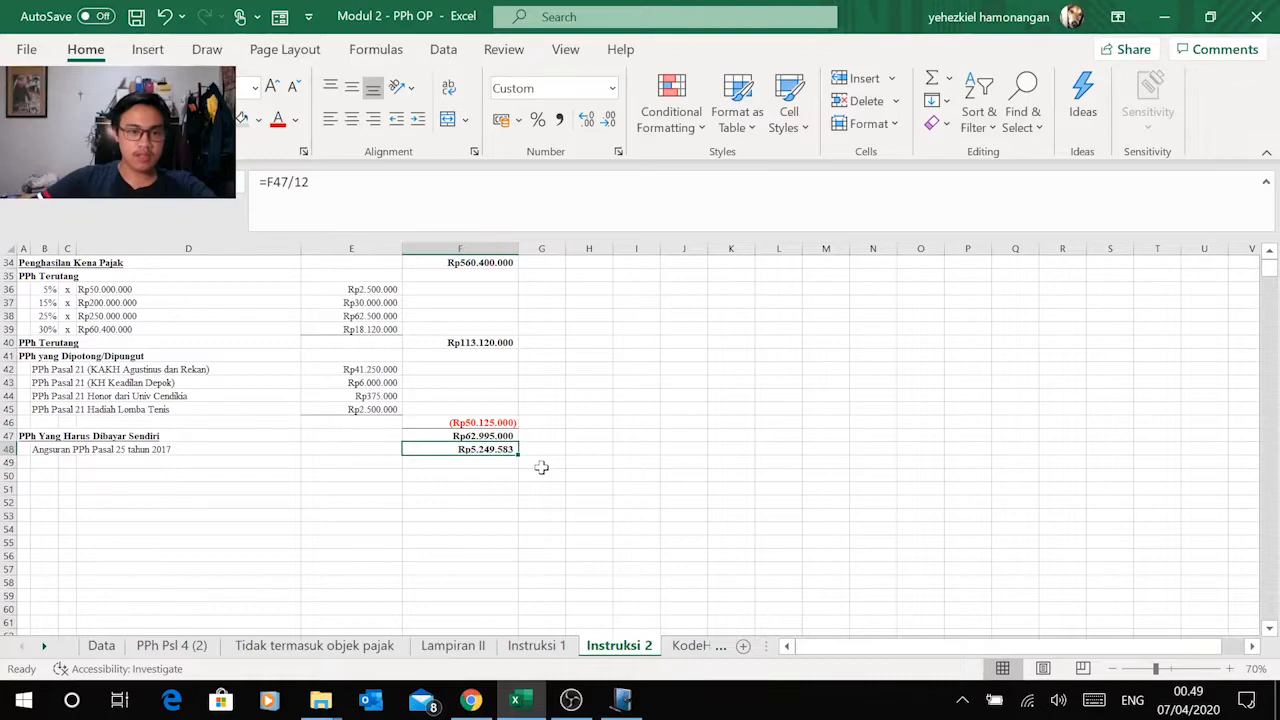
pyautogui.click(117, 455)
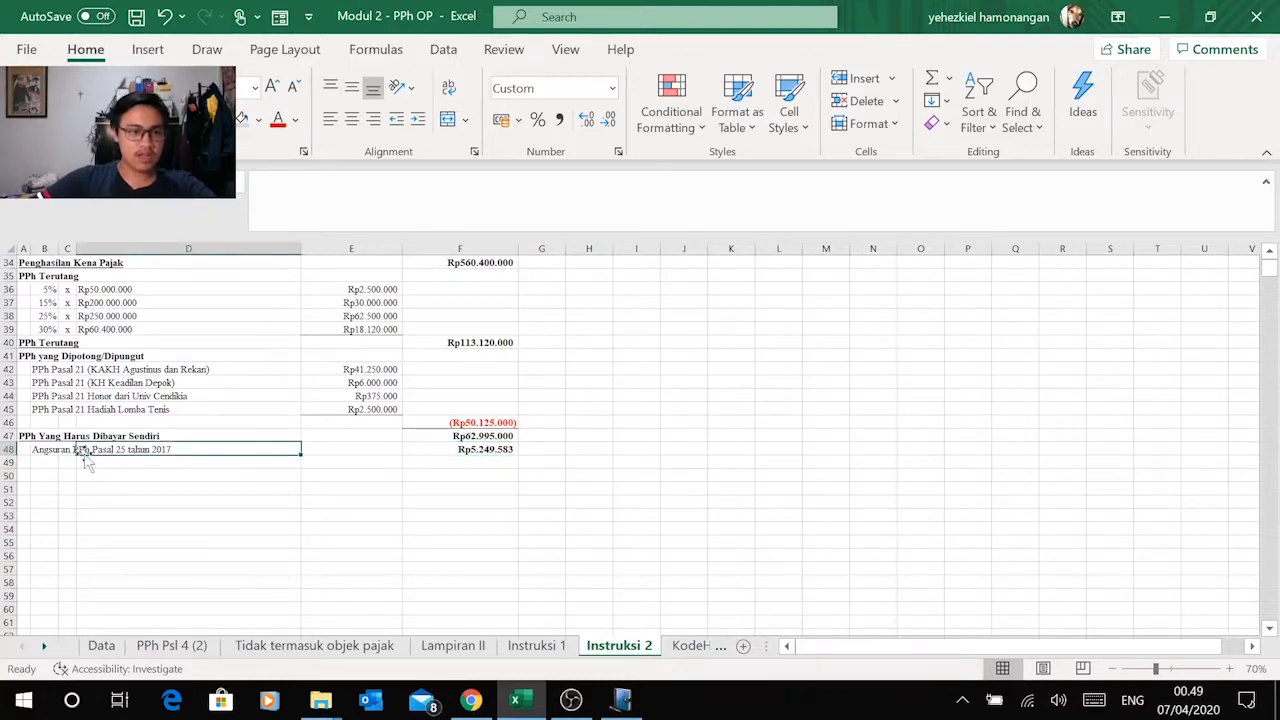
pyautogui.click(52, 450)
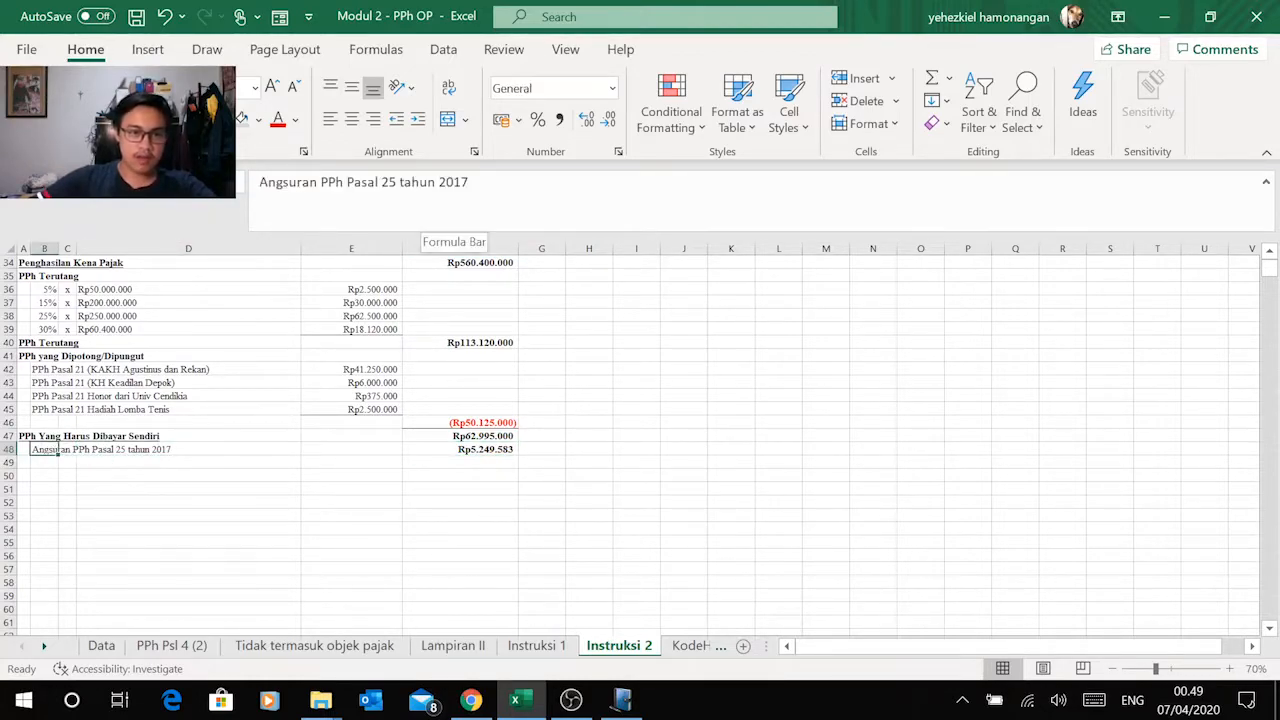
pyautogui.click(469, 182)
pyautogui.press('BackSpace')
pyautogui.write('9')
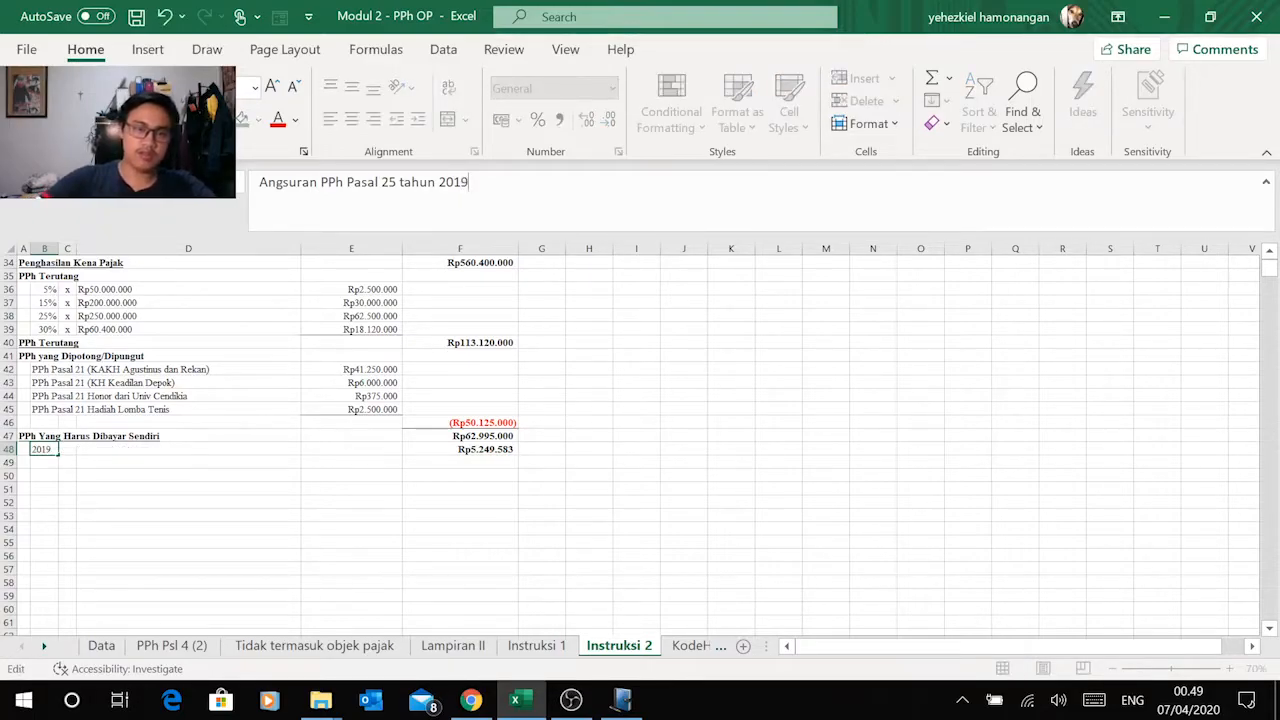
pyautogui.press('Return')
# Step: Copy the monthly installment from cell F48 in Excel into the Bagian F amount in e-SPT, leaving it as 5.249.583 without the Rp prefix
pyautogui.click(490, 450)
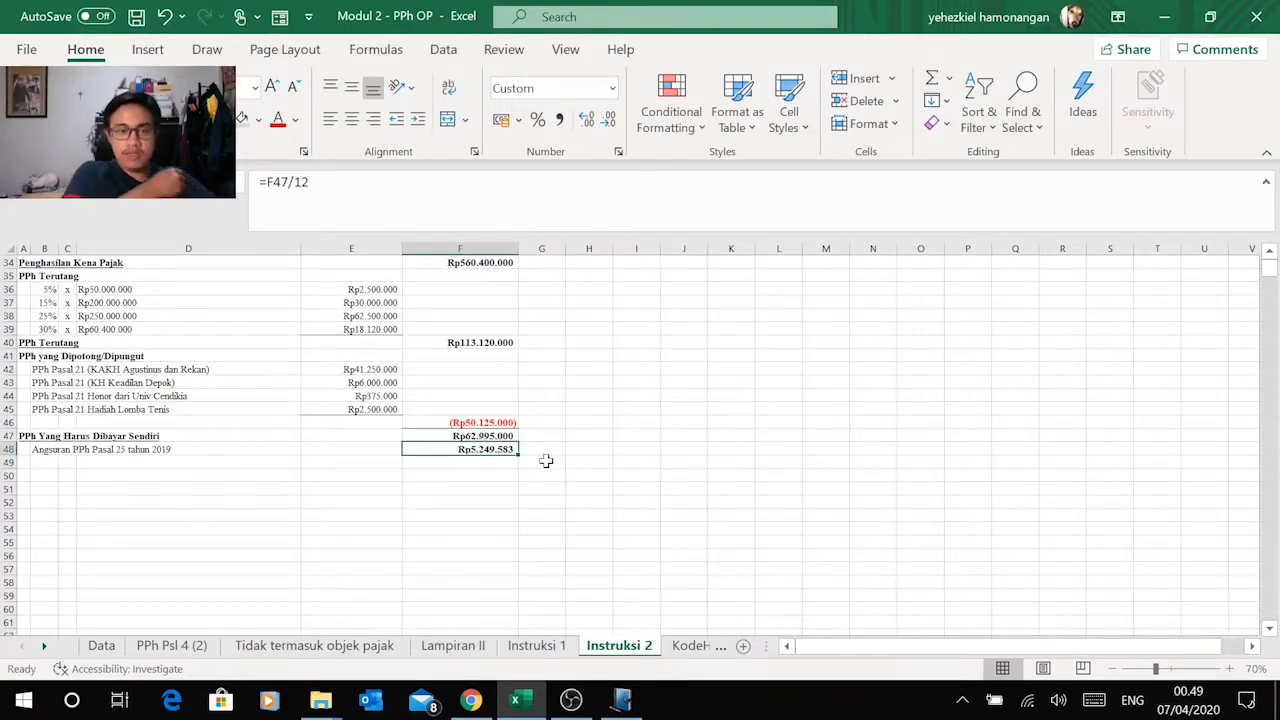
pyautogui.hotkey('ctrl', 'c')
pyautogui.hotkey('alt', 'Tab')
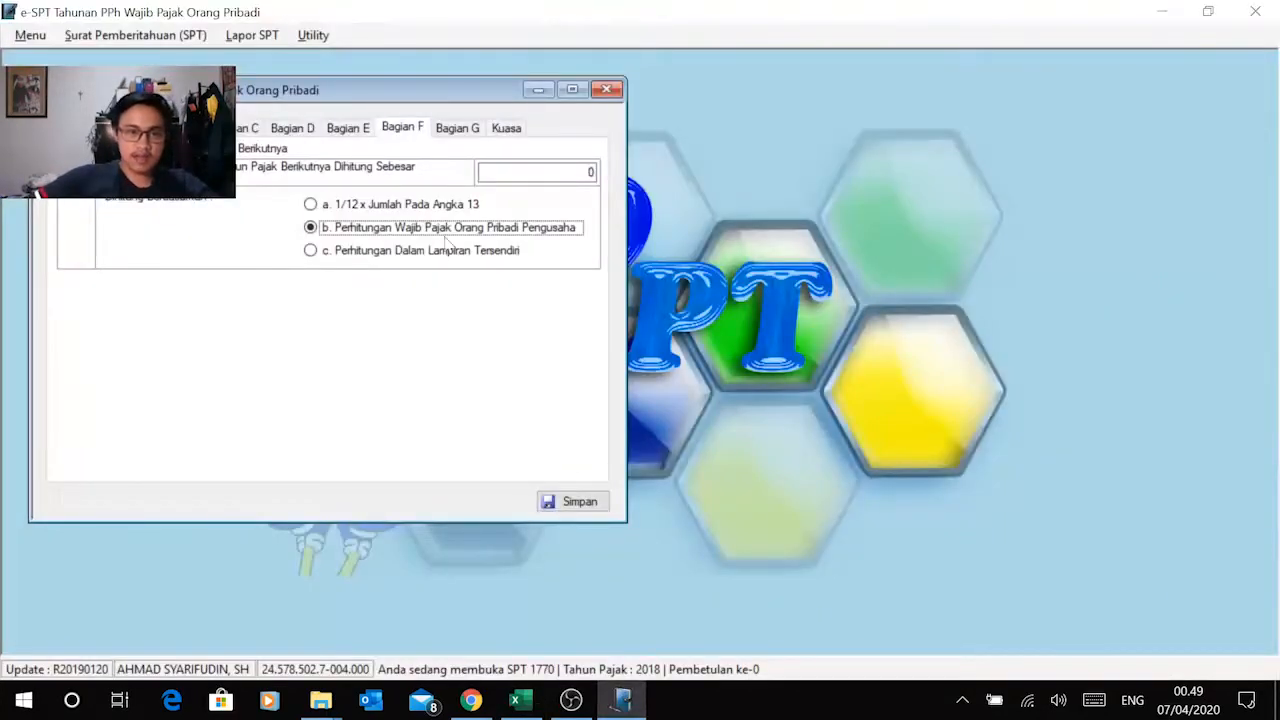
pyautogui.click(545, 172)
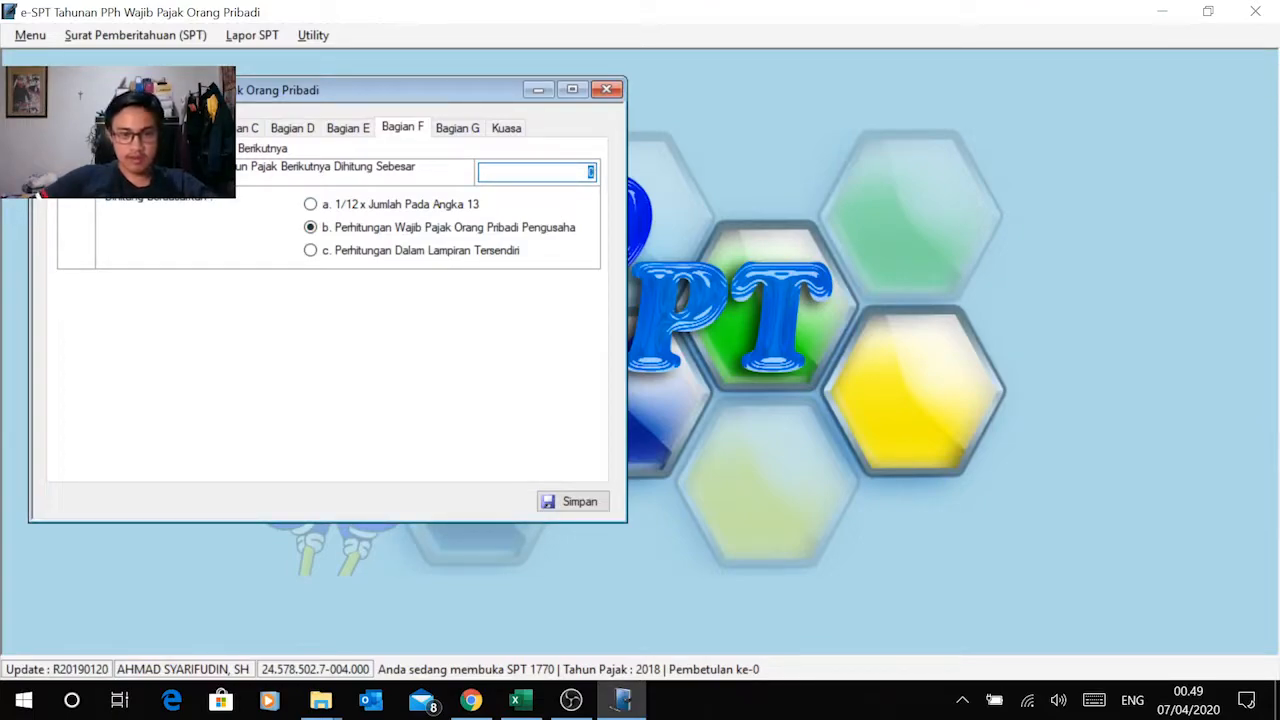
pyautogui.rightClick(575, 174)
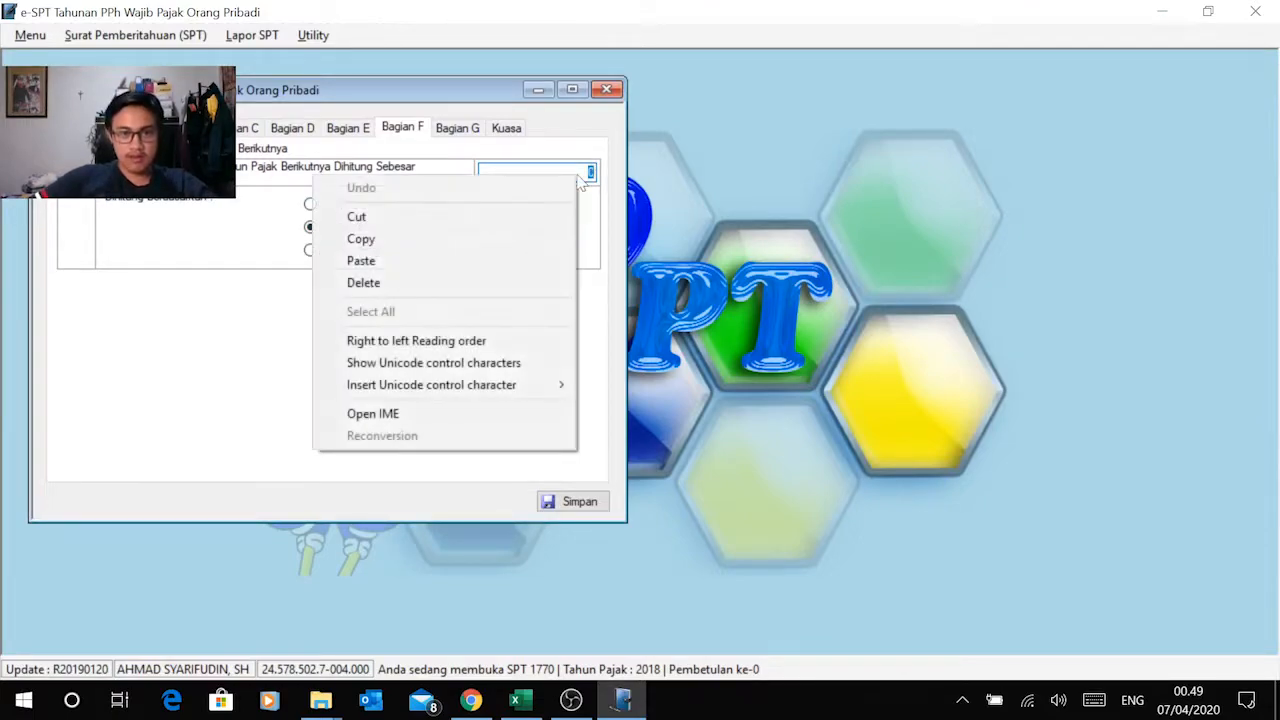
pyautogui.click(465, 260)
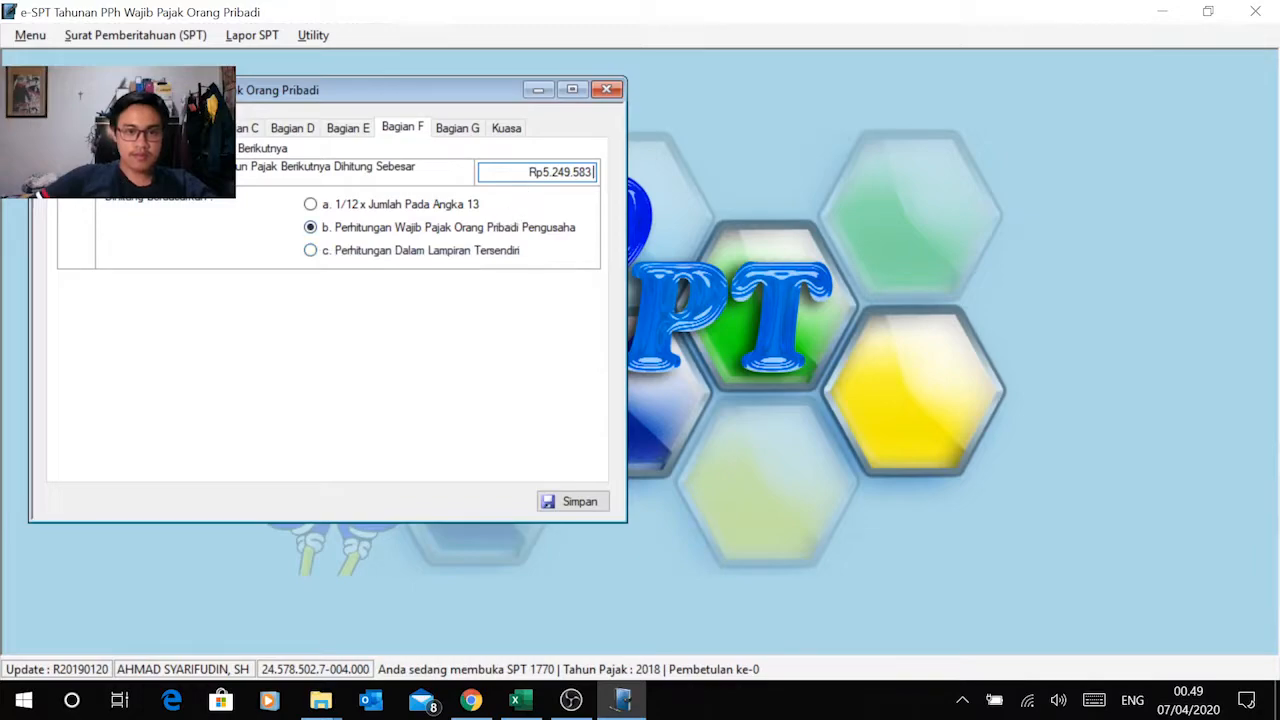
pyautogui.click(542, 172)
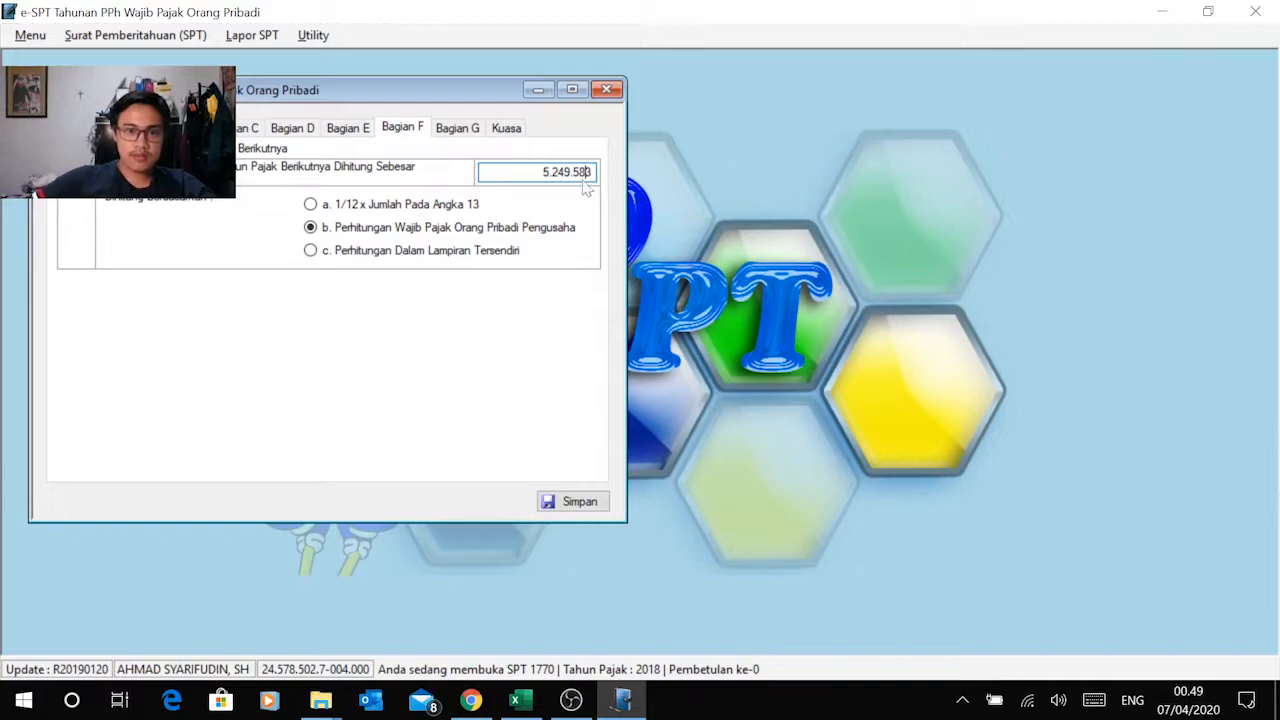
pyautogui.click(474, 130)
pyautogui.click(415, 132)
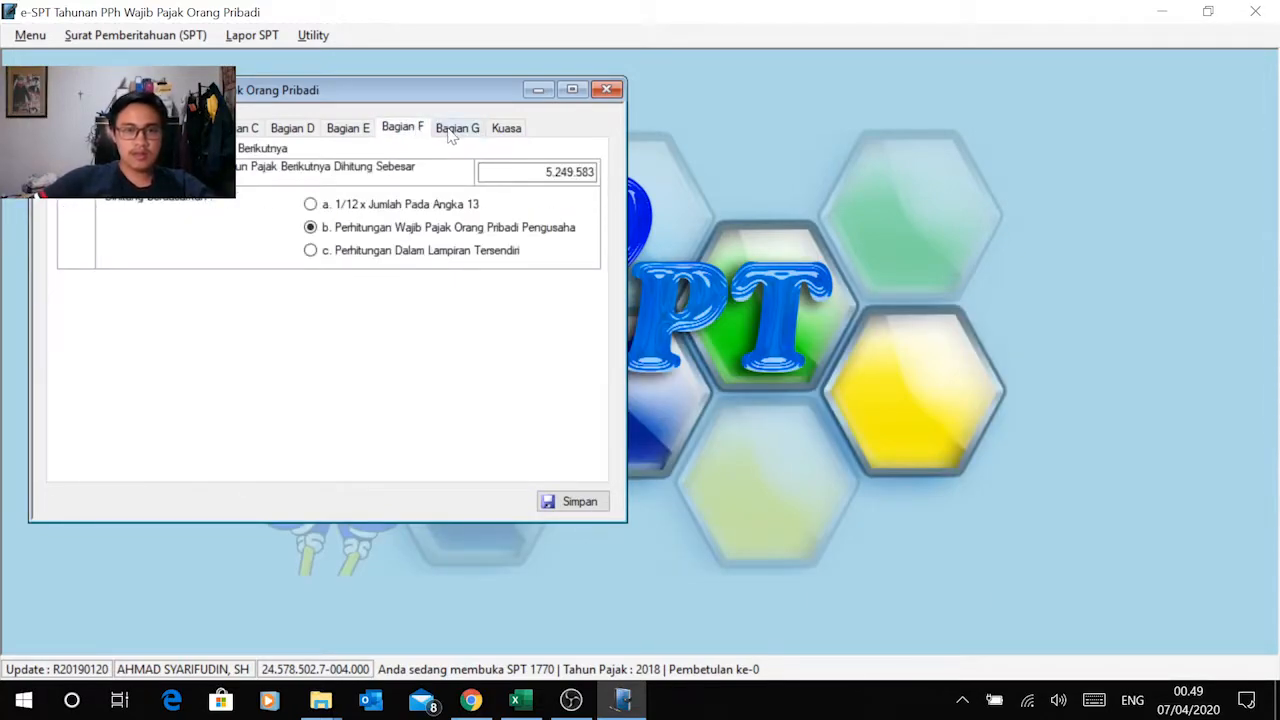
# Step: Fill the Kuasa declaration with the taxpayer's own name and NPWP, and set Tanggal to 01/03/2019
pyautogui.click(452, 134)
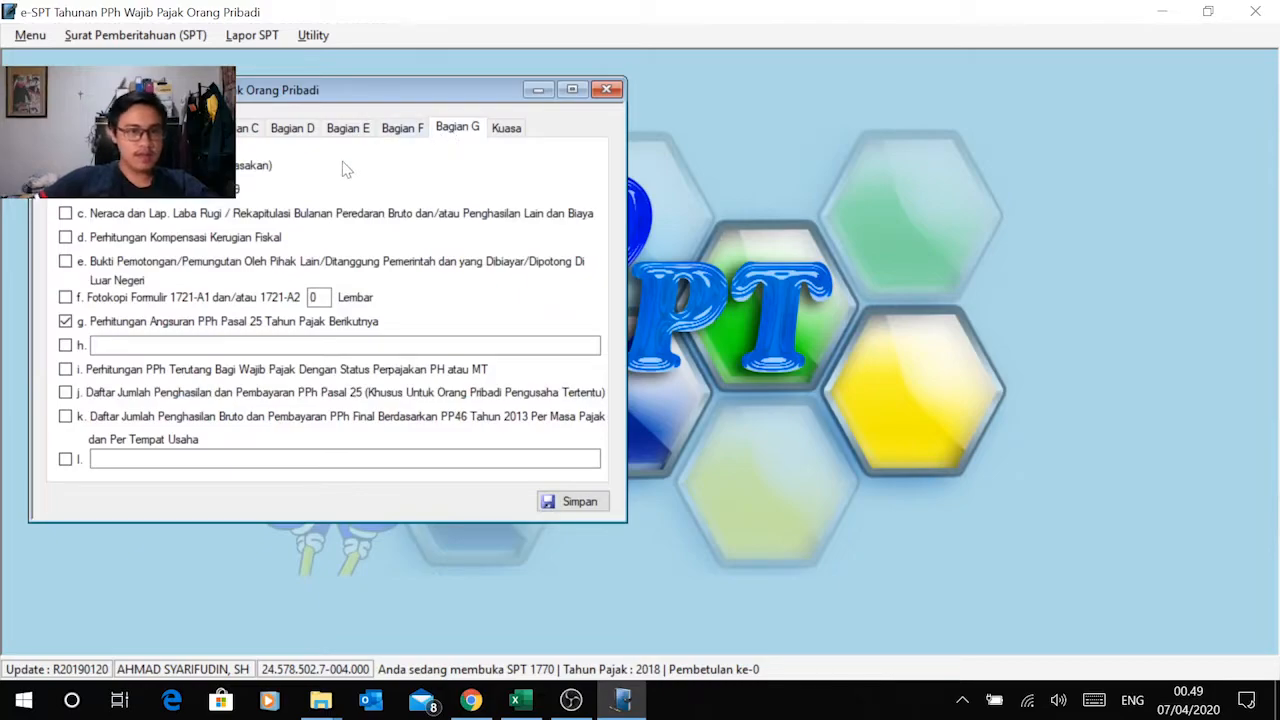
pyautogui.click(507, 130)
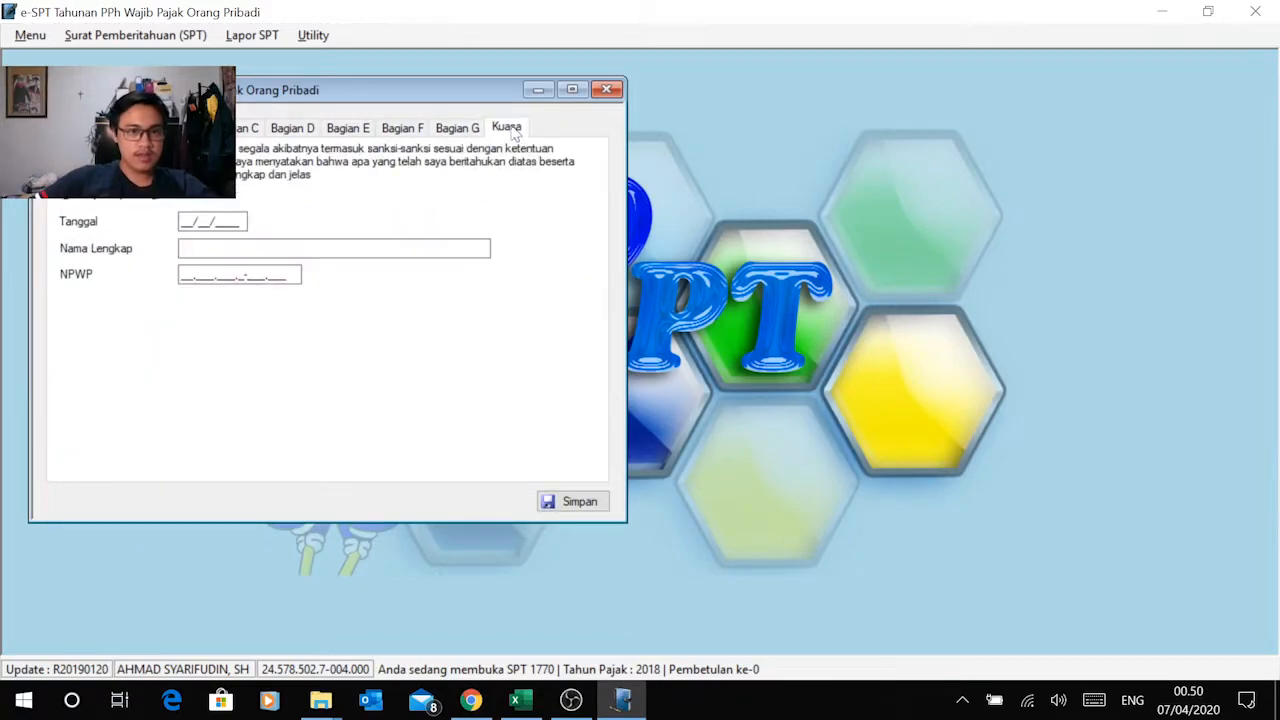
pyautogui.click(181, 227)
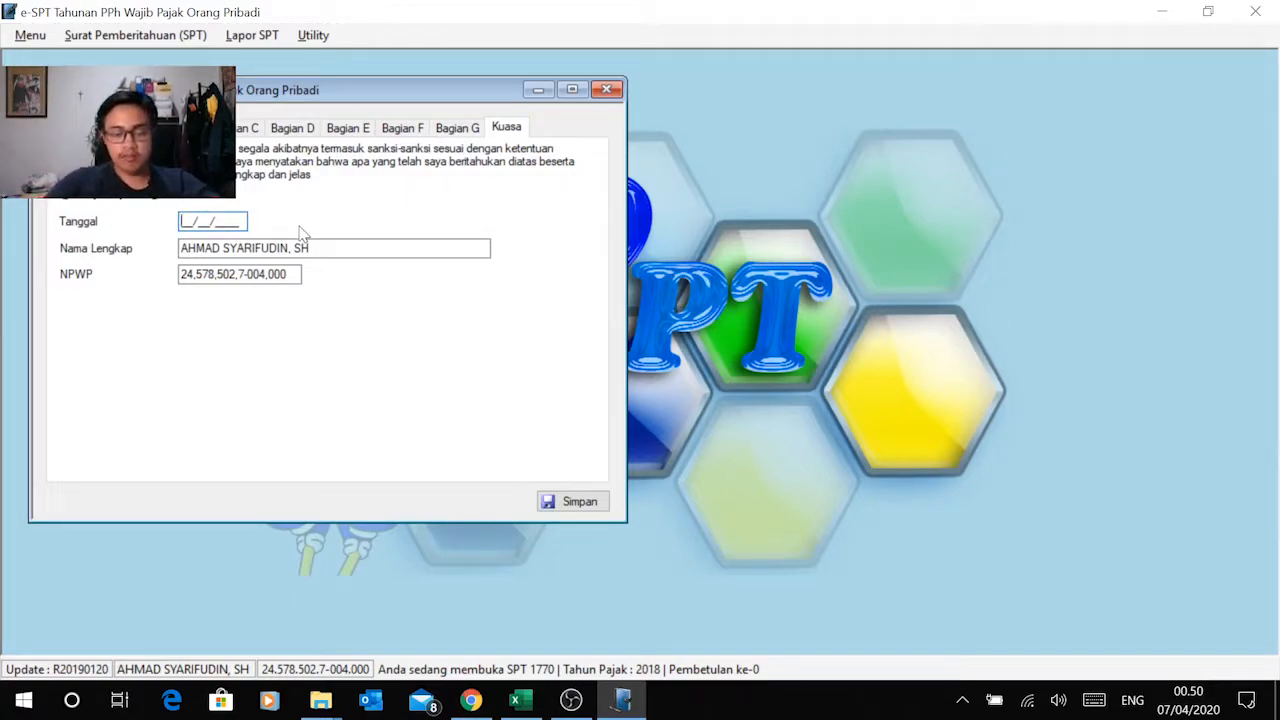
pyautogui.write('01/03/')
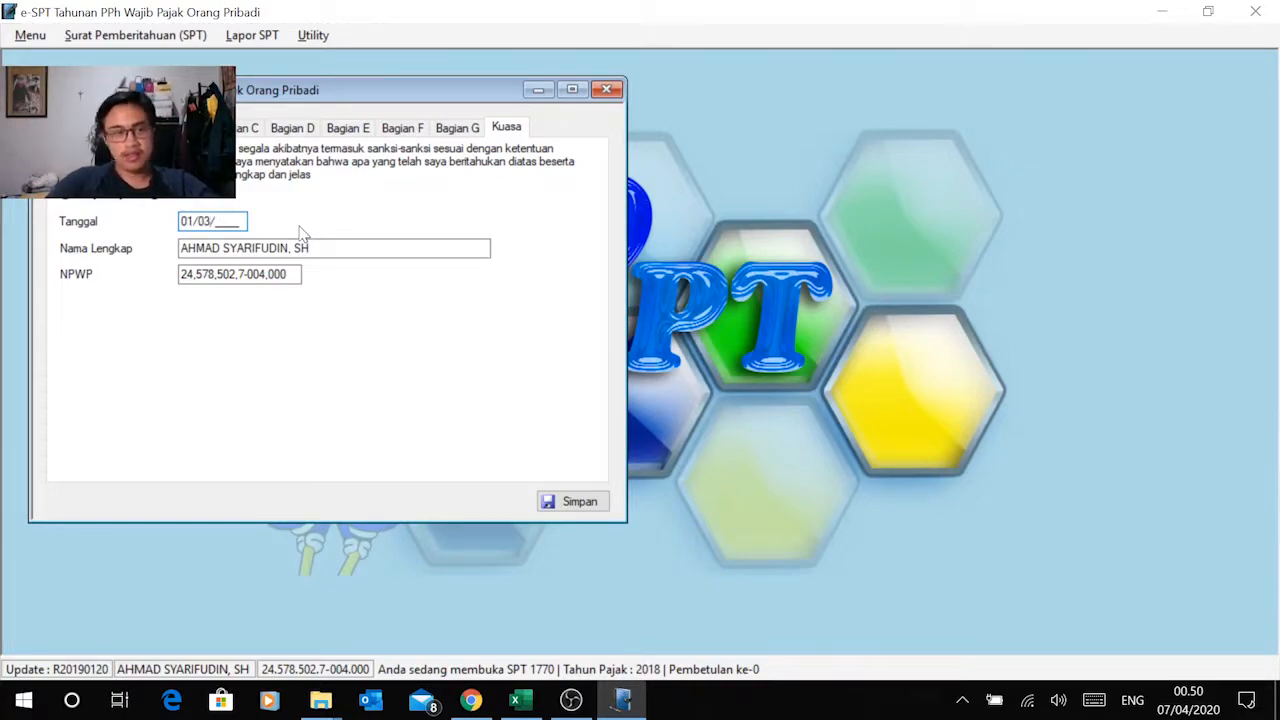
pyautogui.write('2')
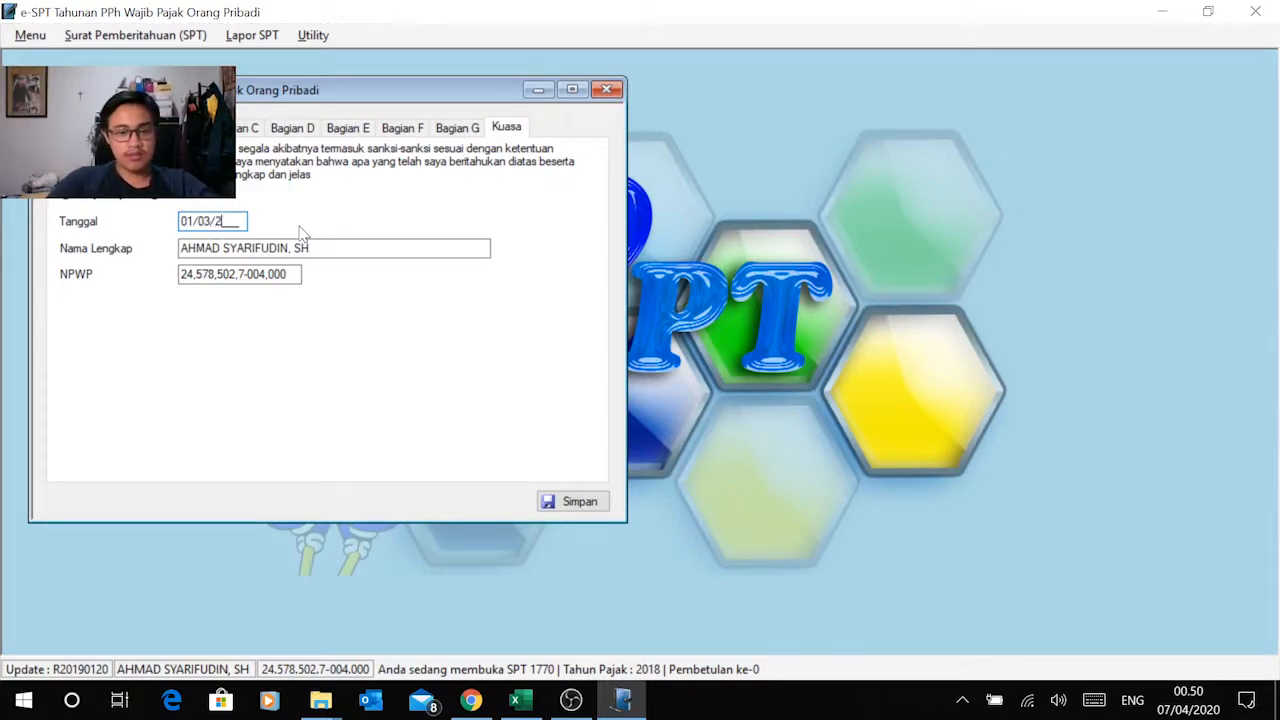
pyautogui.write('019')
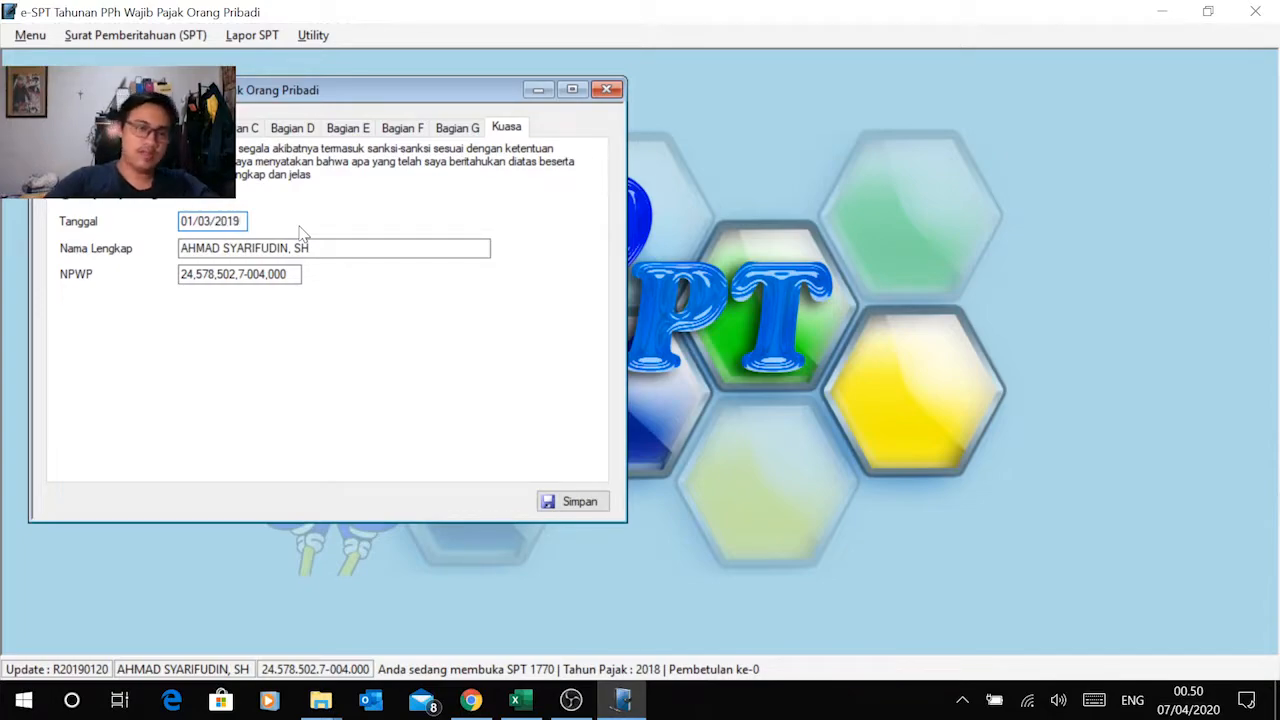
# Step: Tick attachment f, Fotokopi Formulir 1721-A1 dan/atau 1721-A2, in Bagian G and look up the Formulir 1721-A1 income sections in the Modul 2 PDF
pyautogui.click(457, 128)
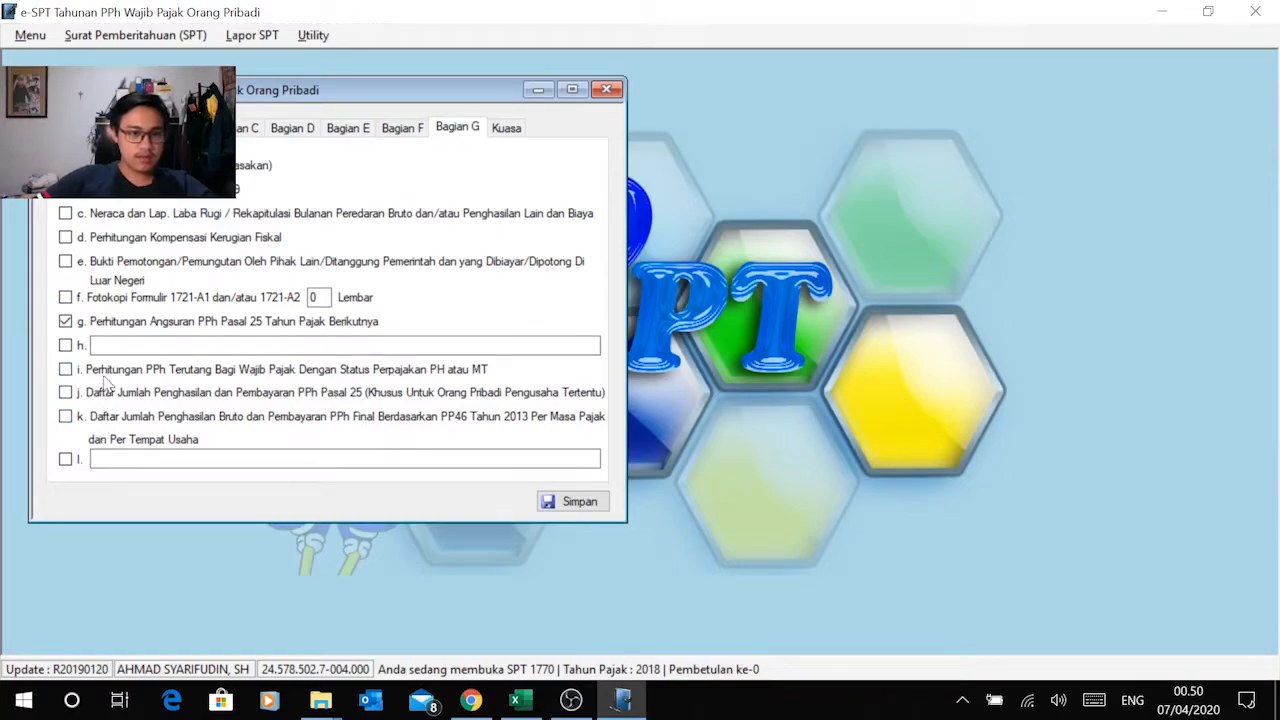
pyautogui.click(106, 302)
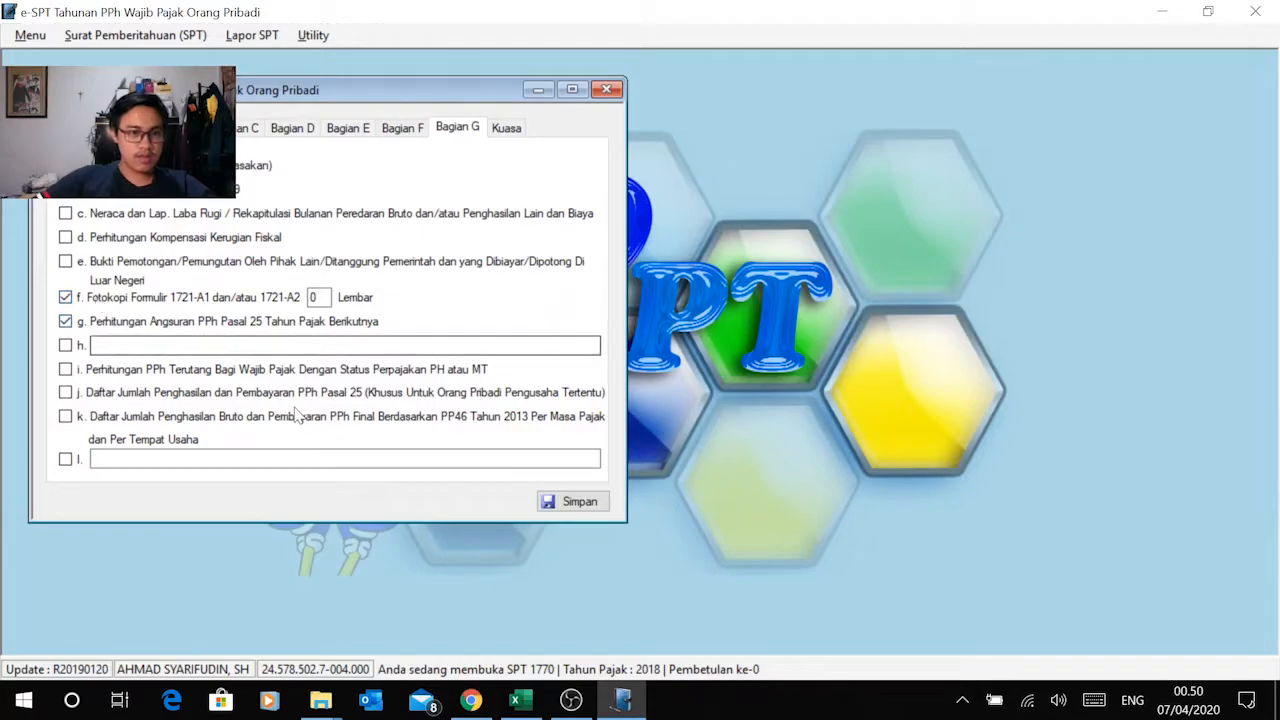
pyautogui.click(471, 700)
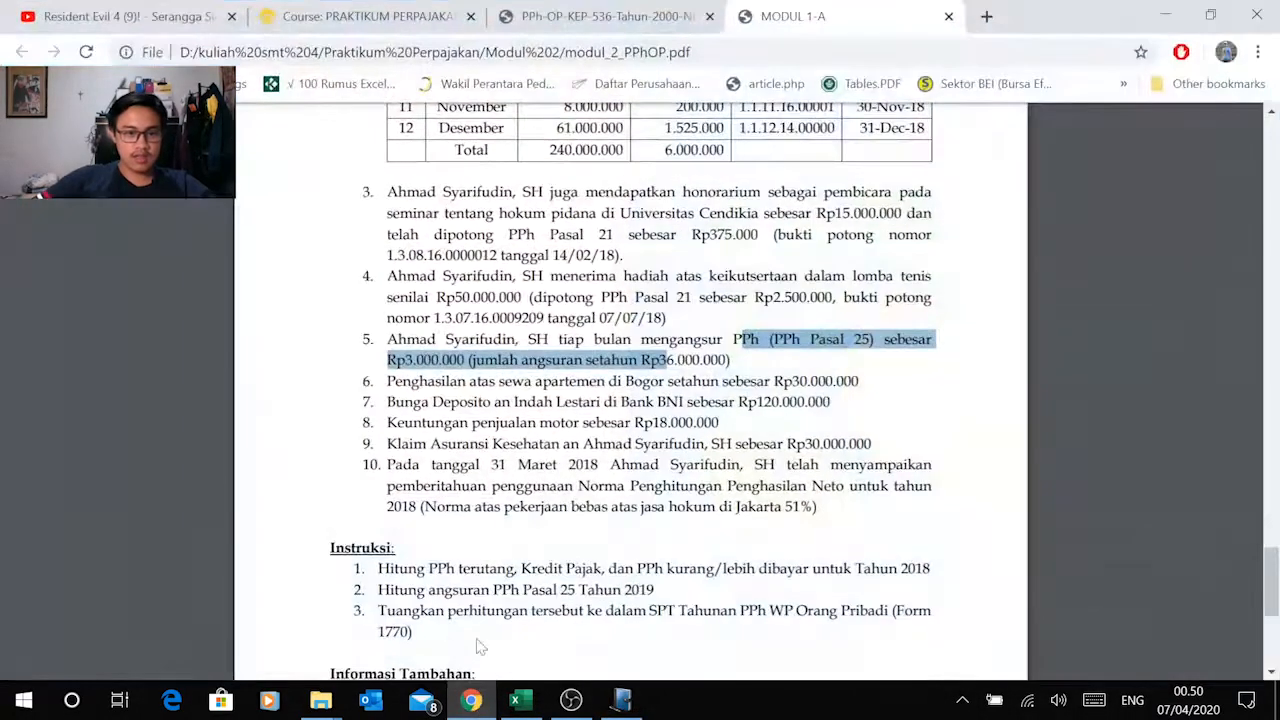
pyautogui.scroll(12, 562, 460)
pyautogui.scroll(9, 562, 460)
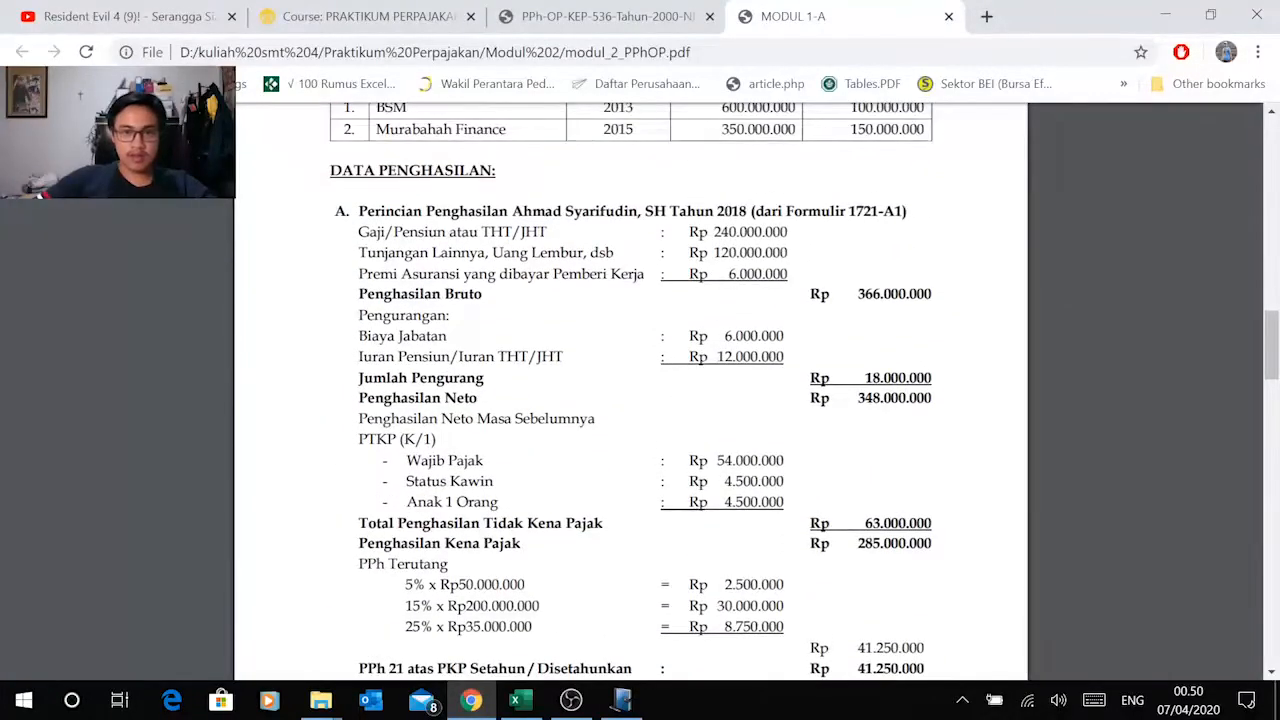
pyautogui.scroll(-5, 589, 294)
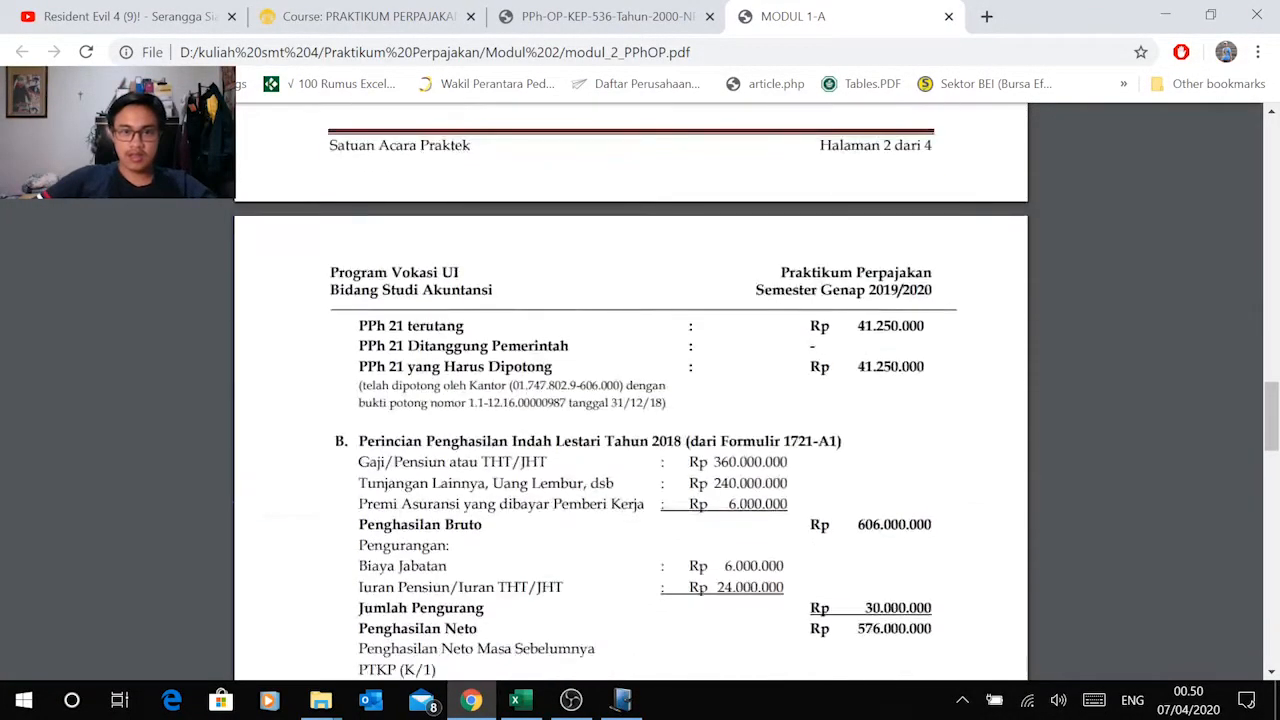
pyautogui.scroll(-4, 790, 251)
pyautogui.scroll(2, 790, 251)
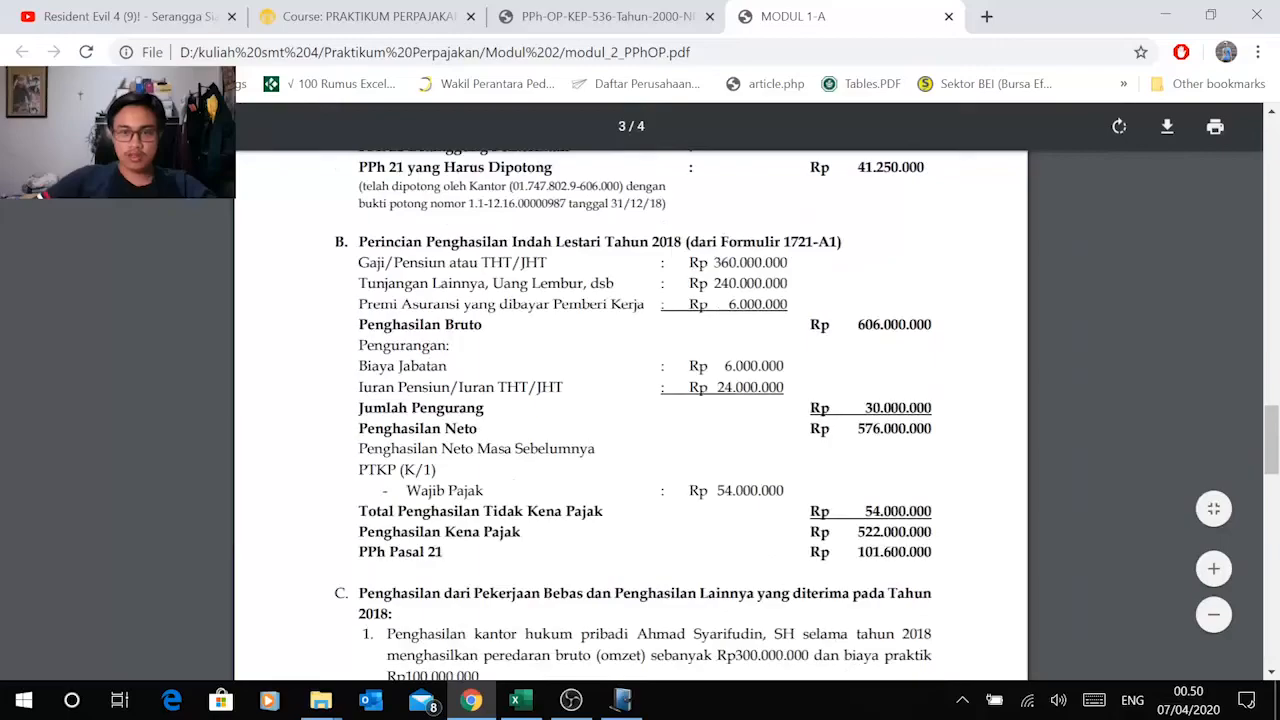
pyautogui.moveTo(688, 242); pyautogui.dragTo(838, 242)
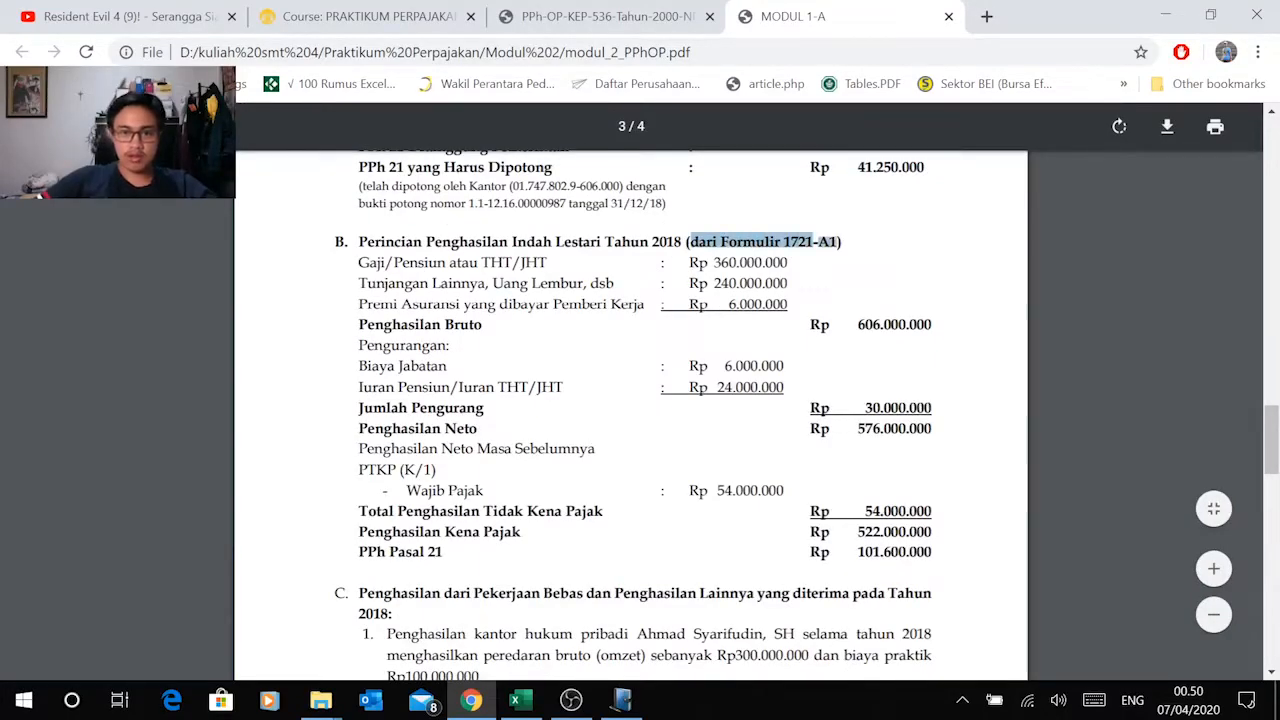
# Step: In e-SPT's Bagian G, set the Formulir 1721-A1/A2 copies to 2 Lembar and tick attachment e, Bukti Pemotongan/Pemungutan Oleh Pihak Lain
pyautogui.click(622, 700)
pyautogui.doubleClick(314, 297)
pyautogui.write('2')
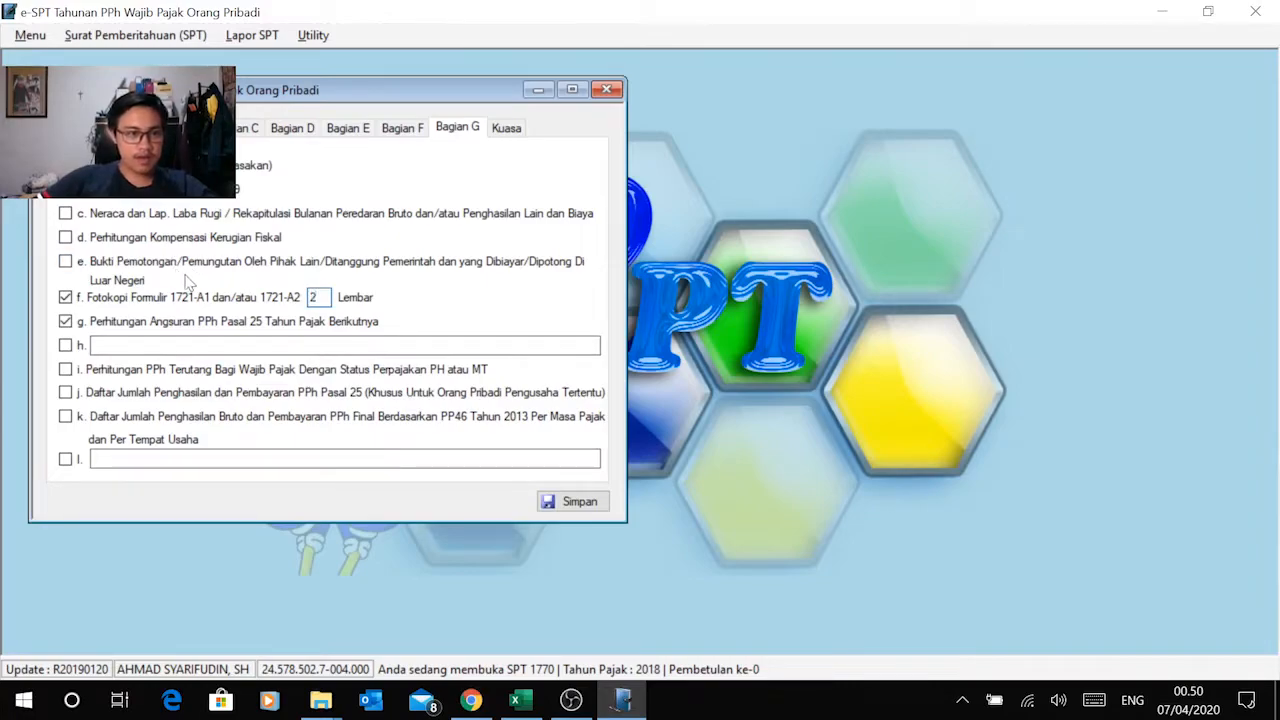
pyautogui.click(172, 264)
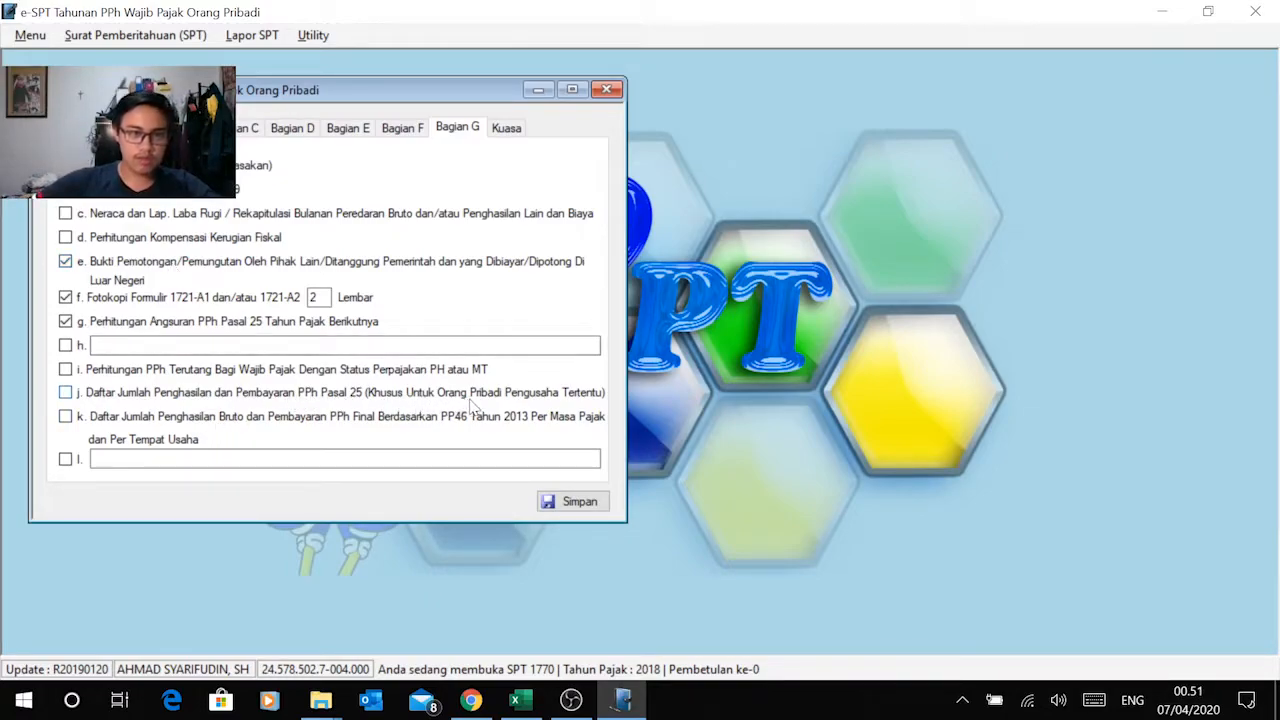
# Step: In Bagian F, change the basis of the next year's PPh Pasal 25 installment to c, Perhitungan Dalam Lampiran Tersendiri
pyautogui.click(403, 130)
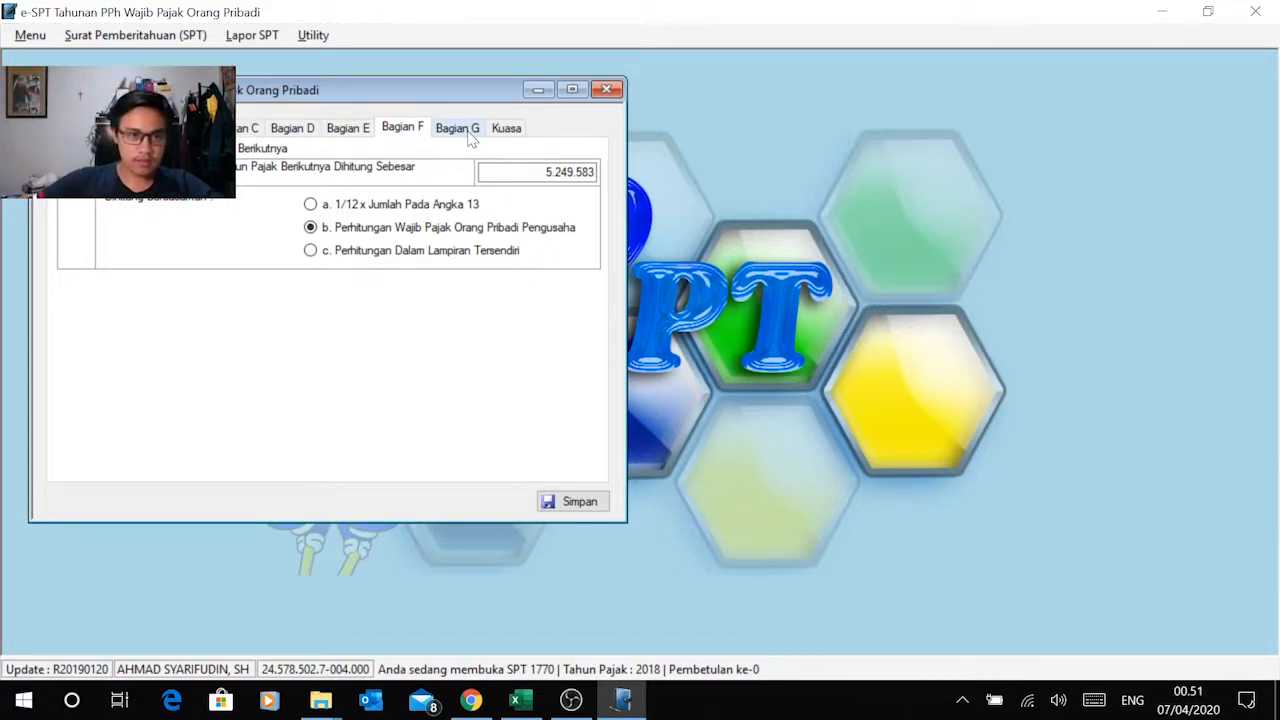
pyautogui.click(427, 255)
pyautogui.click(412, 230)
pyautogui.click(420, 256)
# Step: Paste the monthly installment from Excel cell F48 into the Bagian F amount again, leaving 5.249.583 without the Rp prefix
pyautogui.click(590, 172)
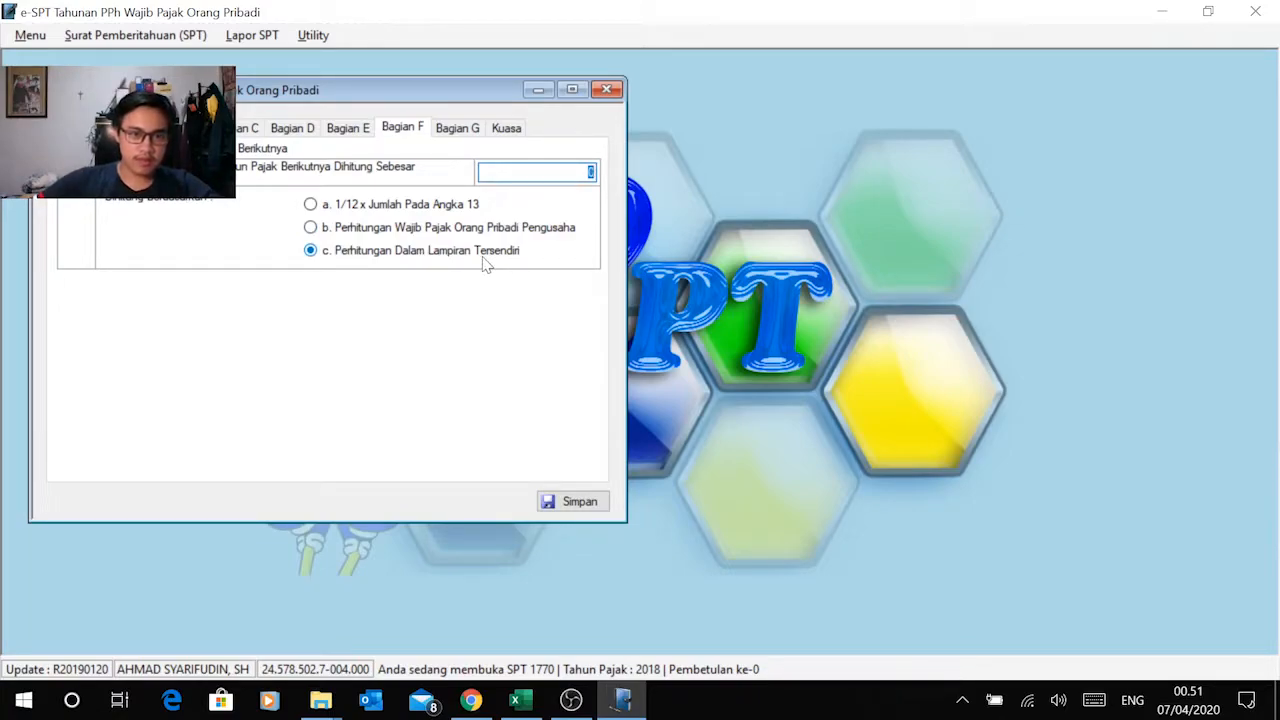
pyautogui.hotkey('alt', 'Tab')
pyautogui.hotkey('alt', 'Tab')
pyautogui.click(533, 714)
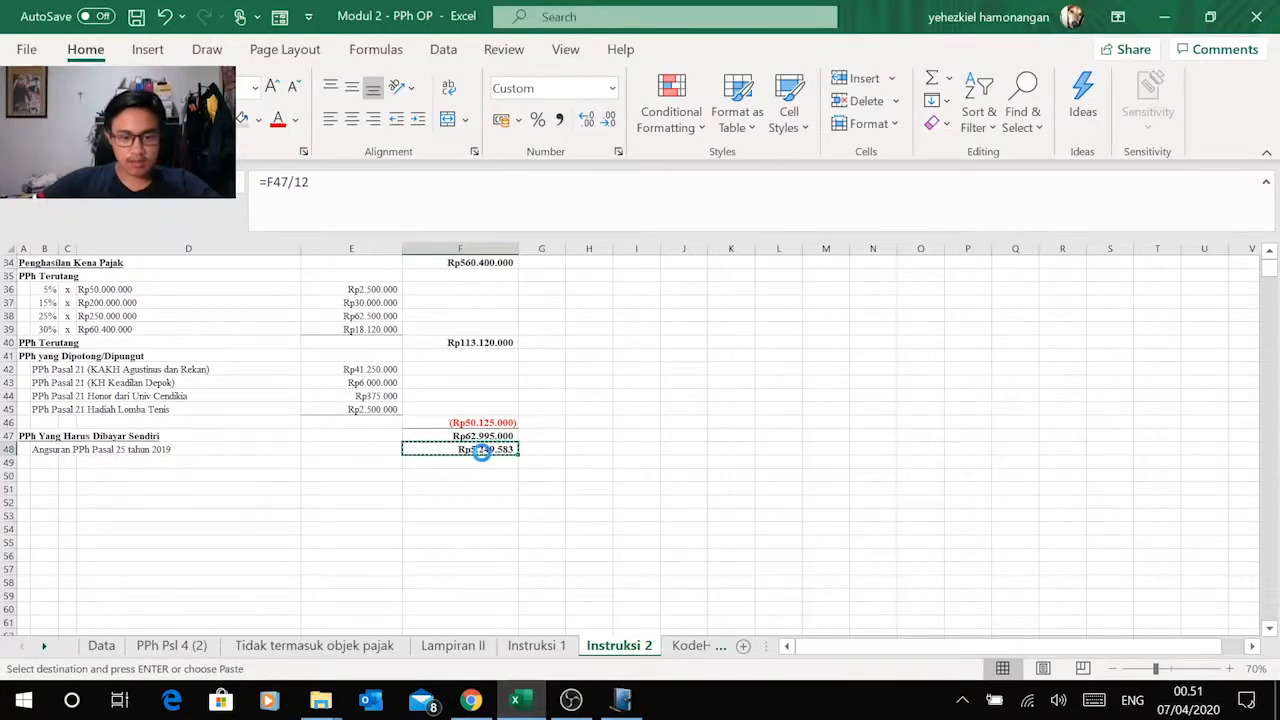
pyautogui.hotkey('alt', 'Tab')
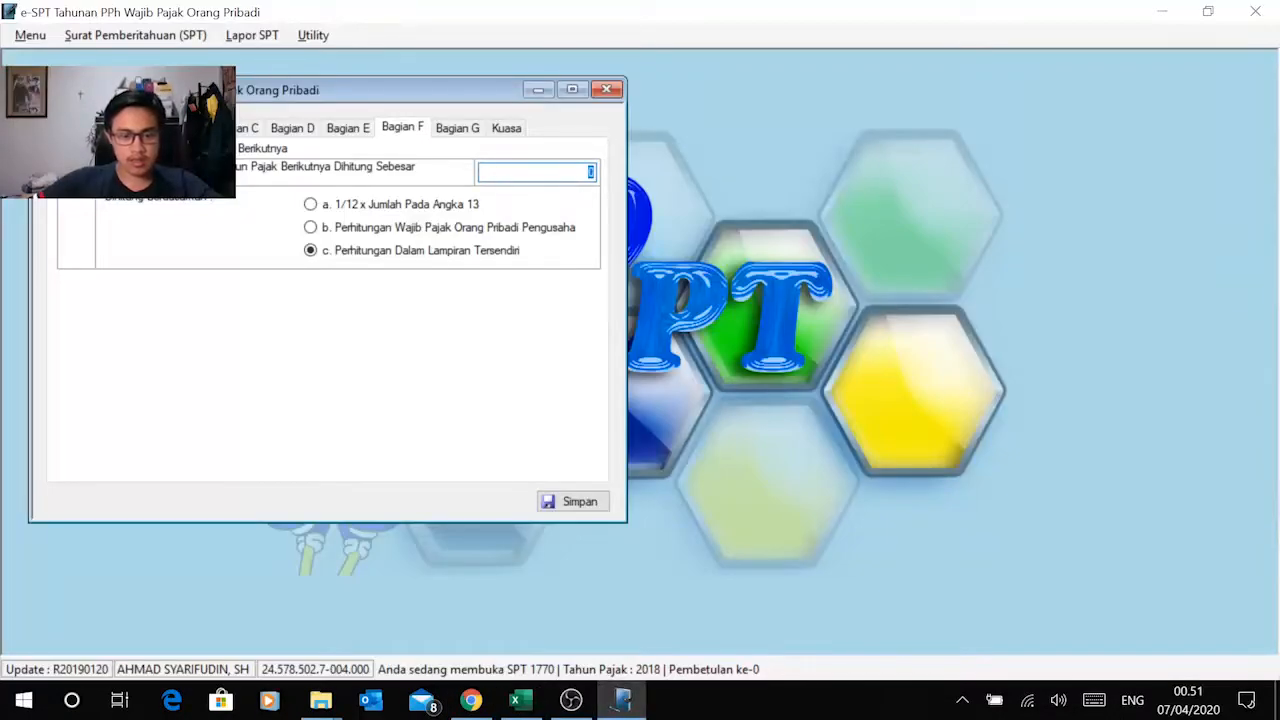
pyautogui.write('Rp5.249.583')
pyautogui.click(543, 172)
pyautogui.press('BackSpace')
pyautogui.press('BackSpace')
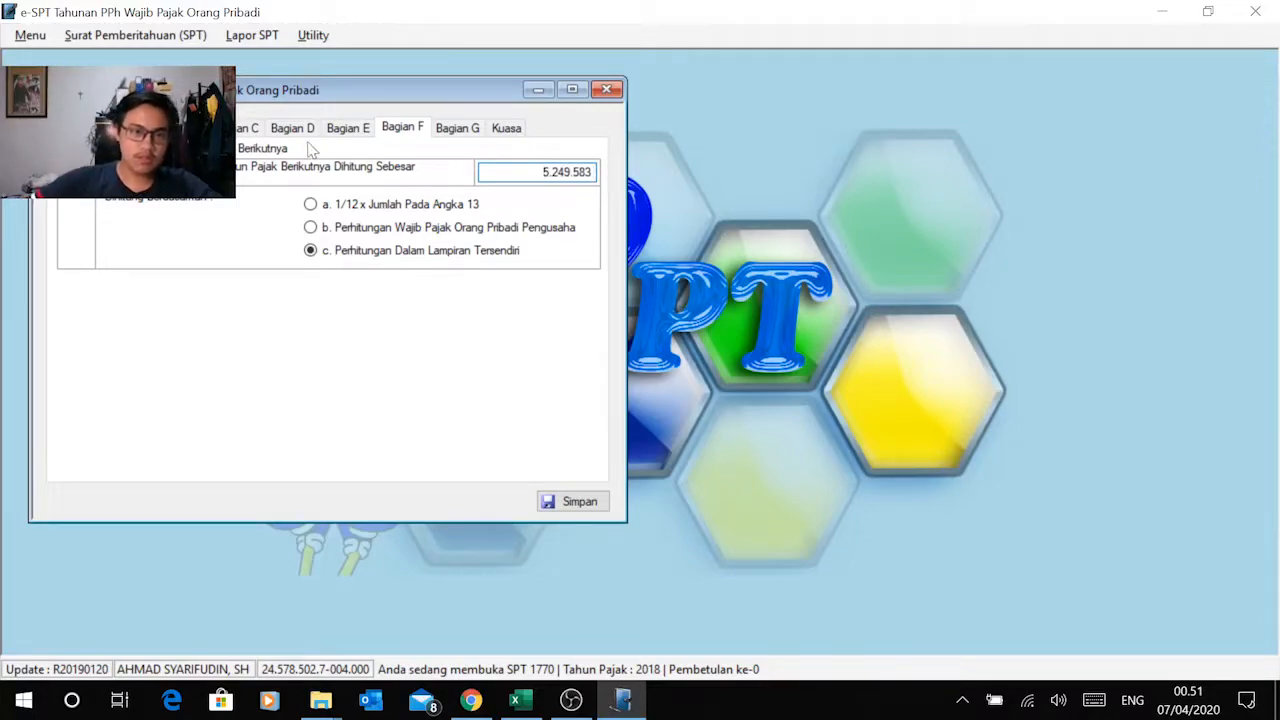
# Step: Review the Induk form's entries in Bagian G and Kuasa, and back through the earlier sections to the taxpayer identity
pyautogui.click(466, 134)
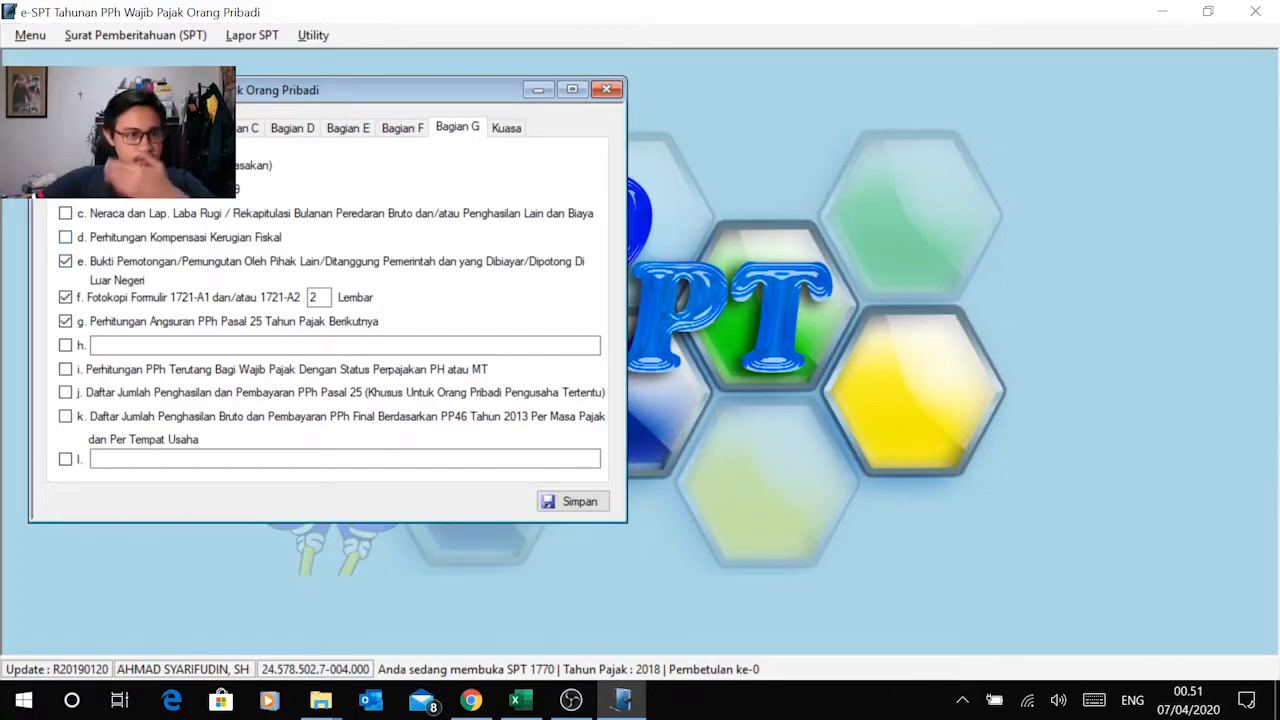
pyautogui.click(506, 128)
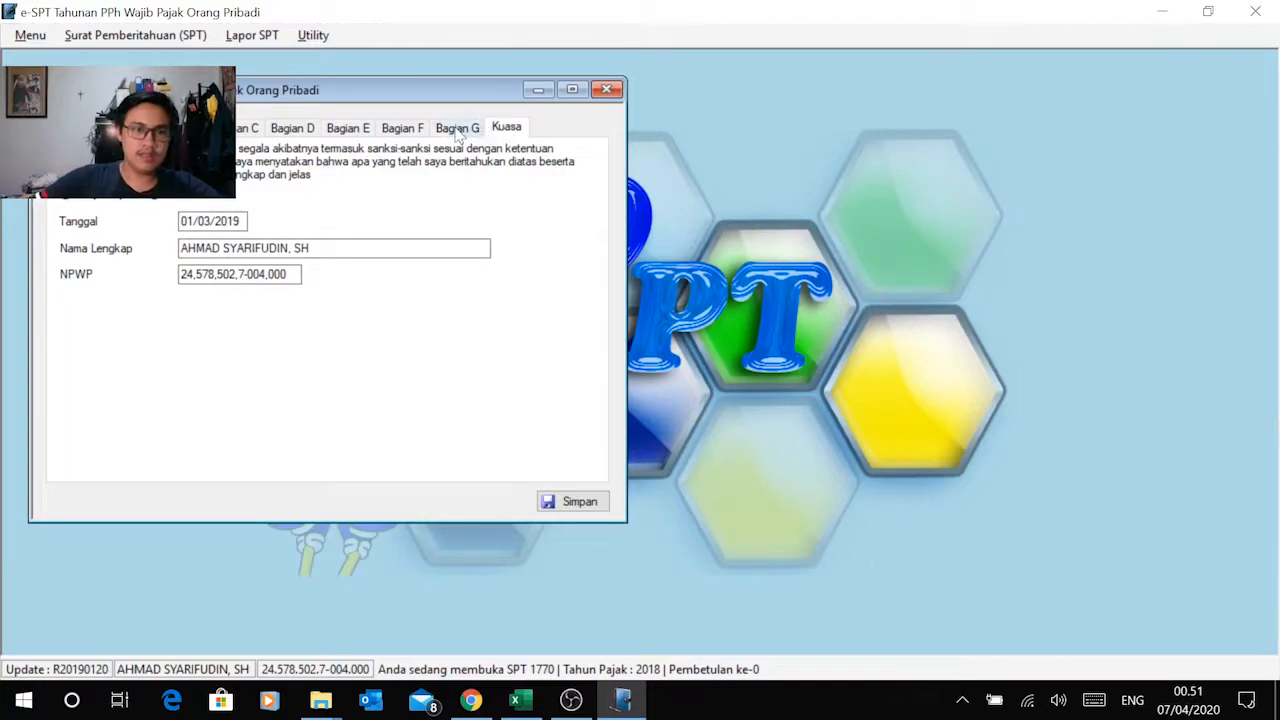
pyautogui.click(458, 130)
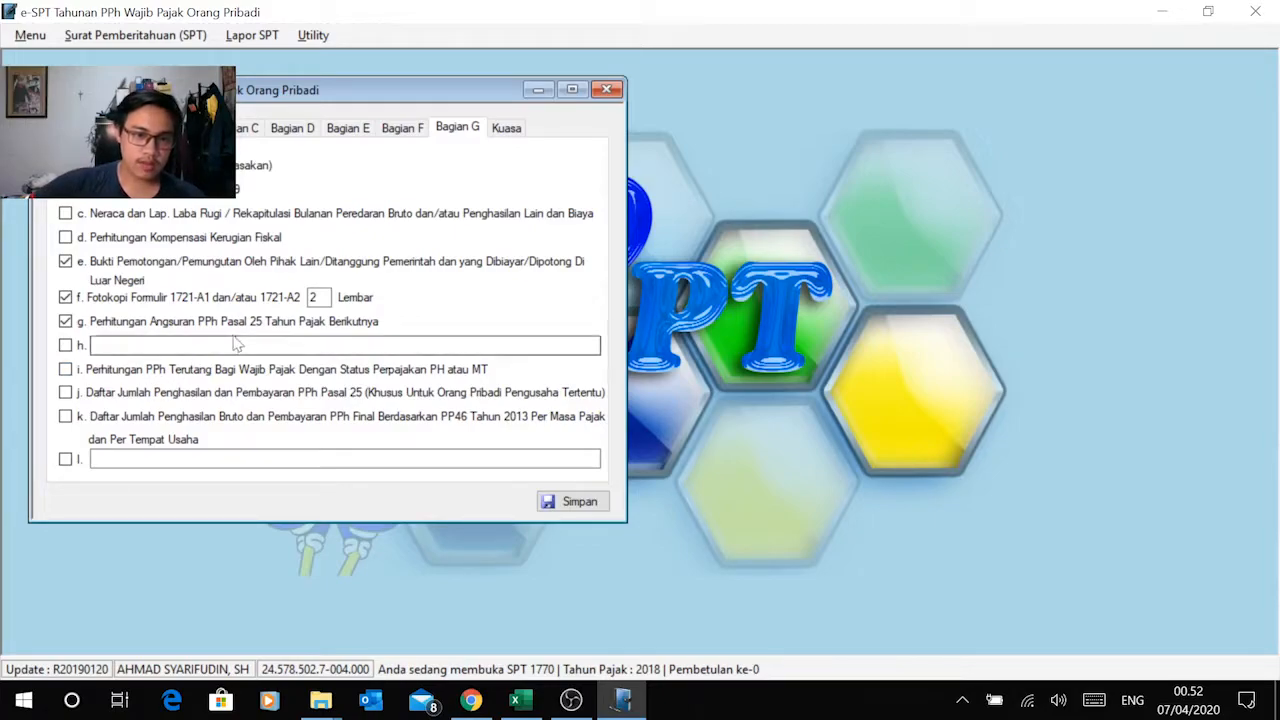
pyautogui.click(497, 136)
pyautogui.click(458, 132)
pyautogui.click(405, 132)
pyautogui.click(345, 132)
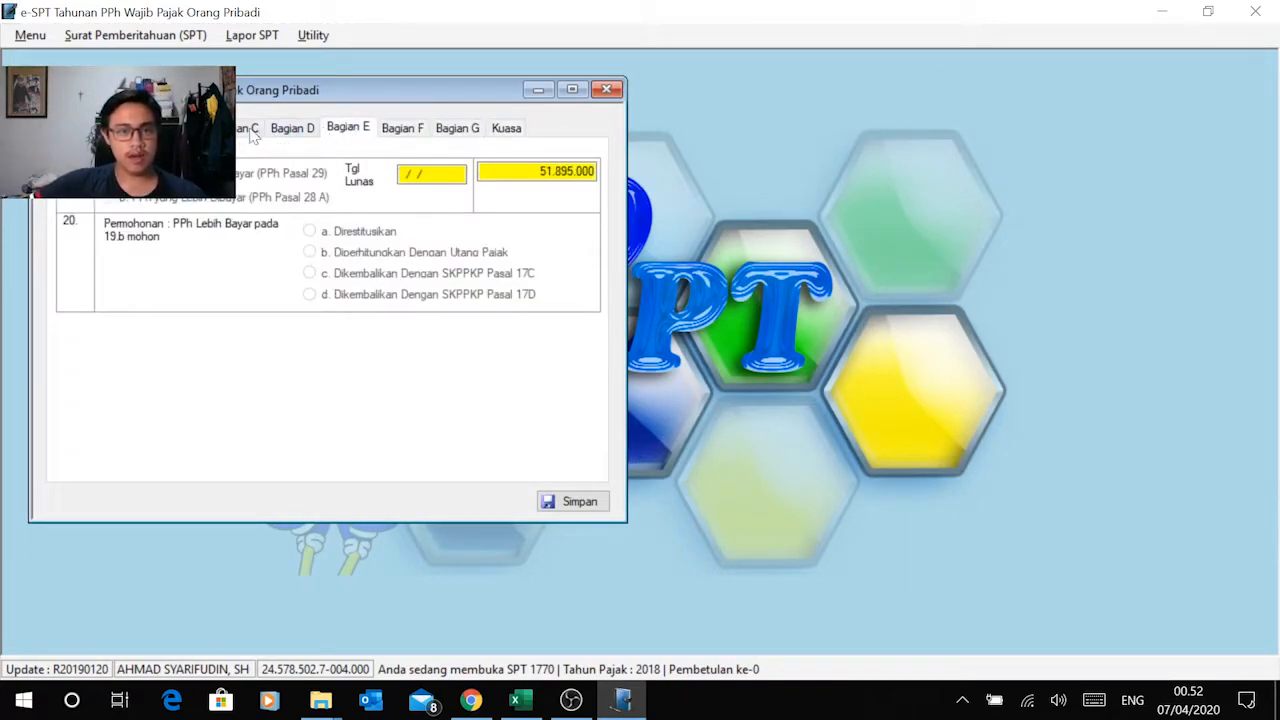
pyautogui.click(292, 132)
pyautogui.click(242, 132)
pyautogui.click(184, 132)
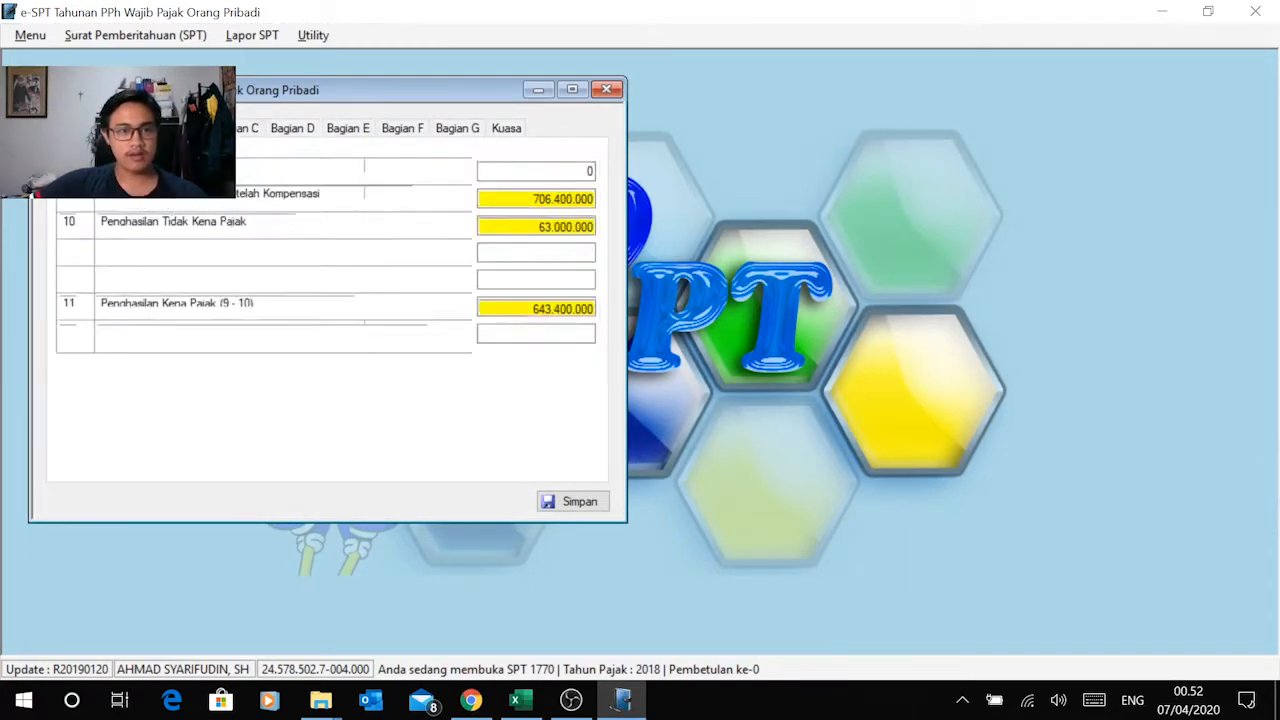
pyautogui.click(129, 132)
pyautogui.click(76, 132)
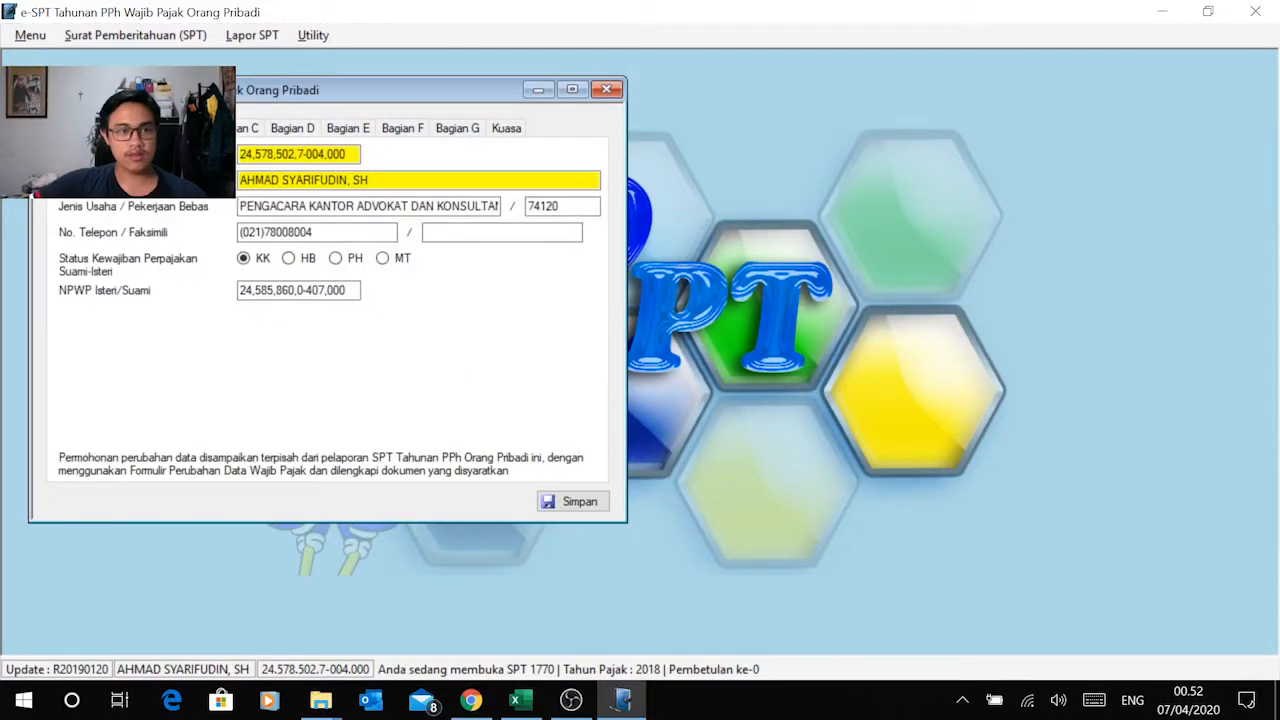
# Step: Save the Induk form from Kuasa and again from Bagian F, and close the form
pyautogui.click(500, 132)
pyautogui.click(566, 501)
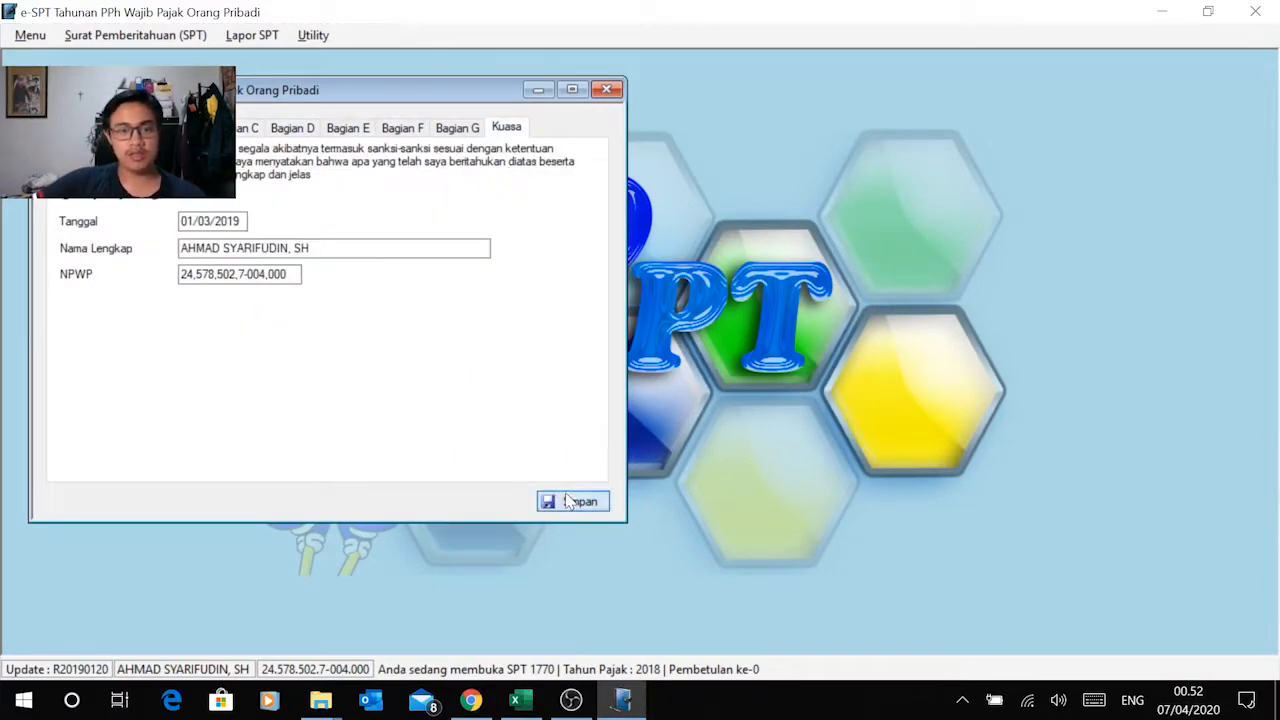
pyautogui.click(697, 417)
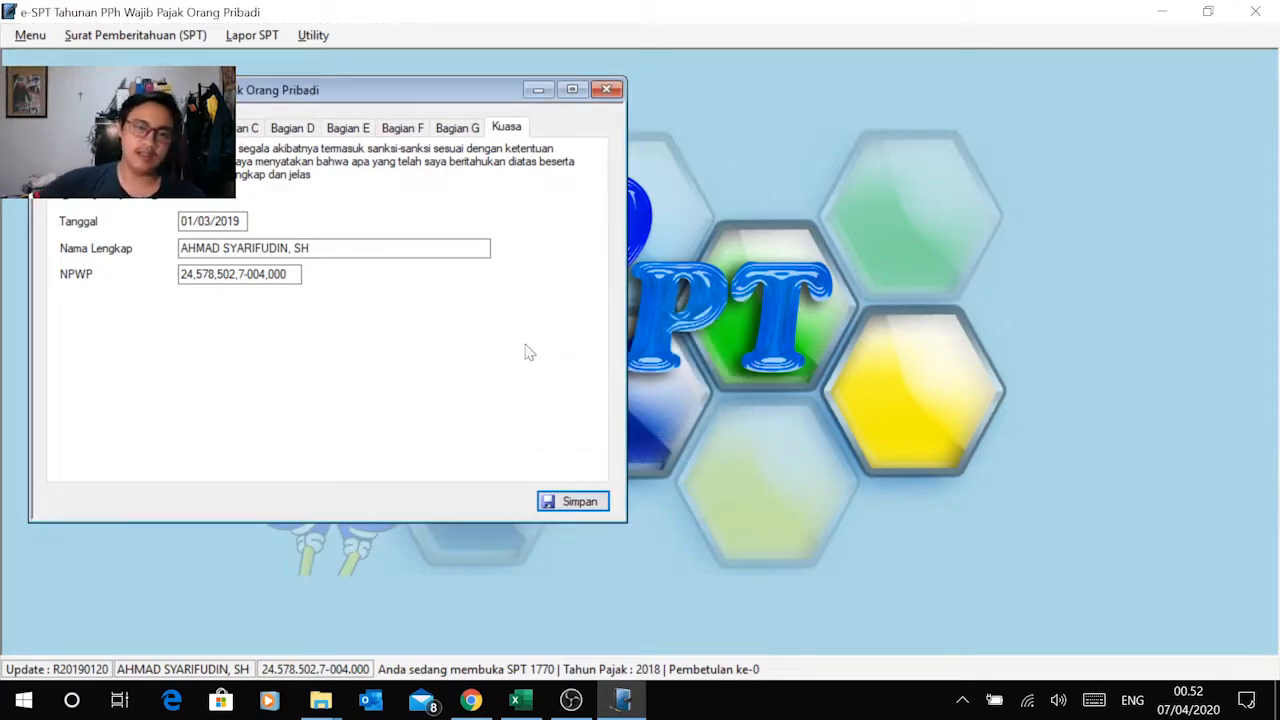
pyautogui.click(445, 130)
pyautogui.click(410, 129)
pyautogui.click(570, 501)
pyautogui.click(673, 419)
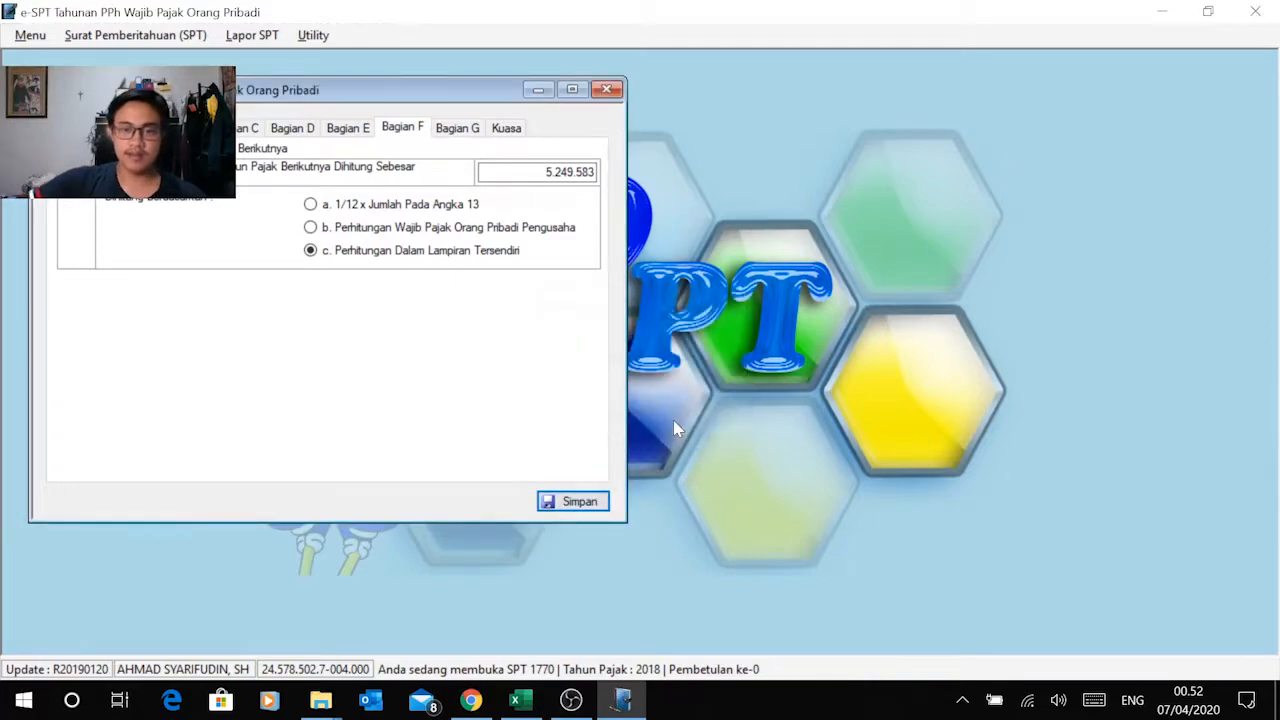
pyautogui.click(607, 90)
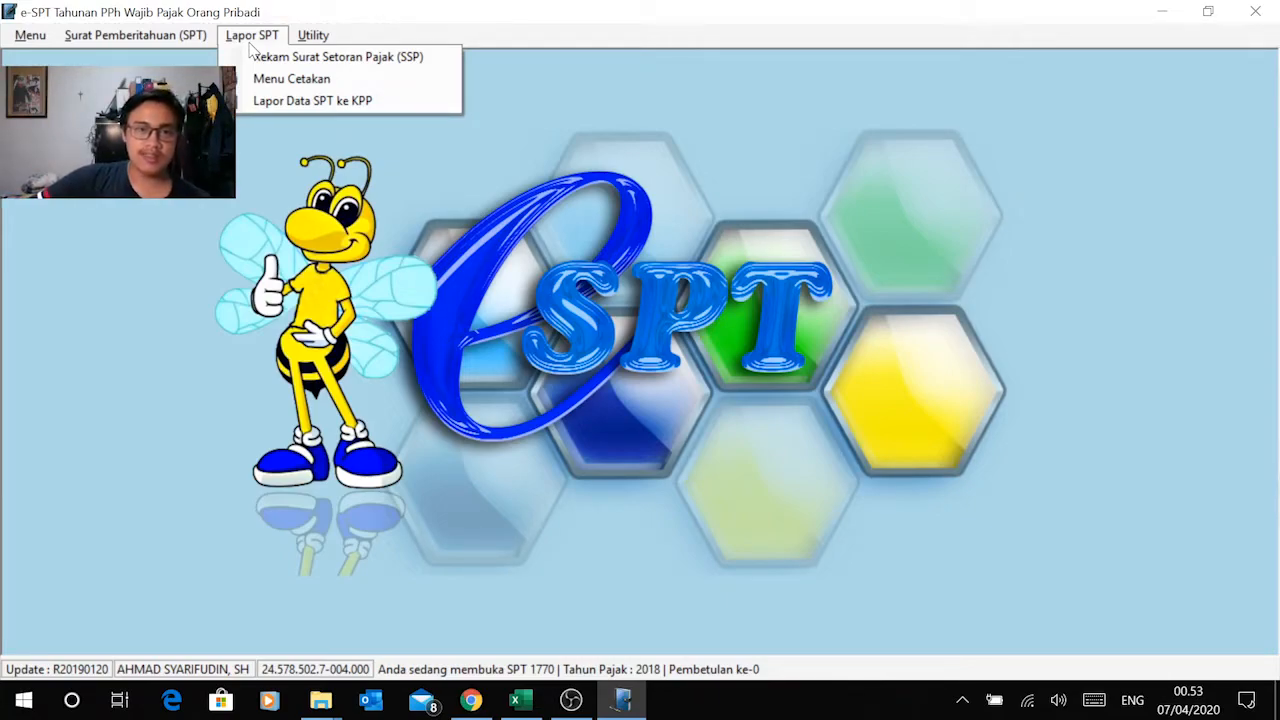
# Step: Open the print preview of Formulir 1770 from the SPT printing list and enlarge it to a readable size
pyautogui.click(291, 80)
pyautogui.moveTo(399, 119); pyautogui.dragTo(622, 115)
pyautogui.click(780, 458)
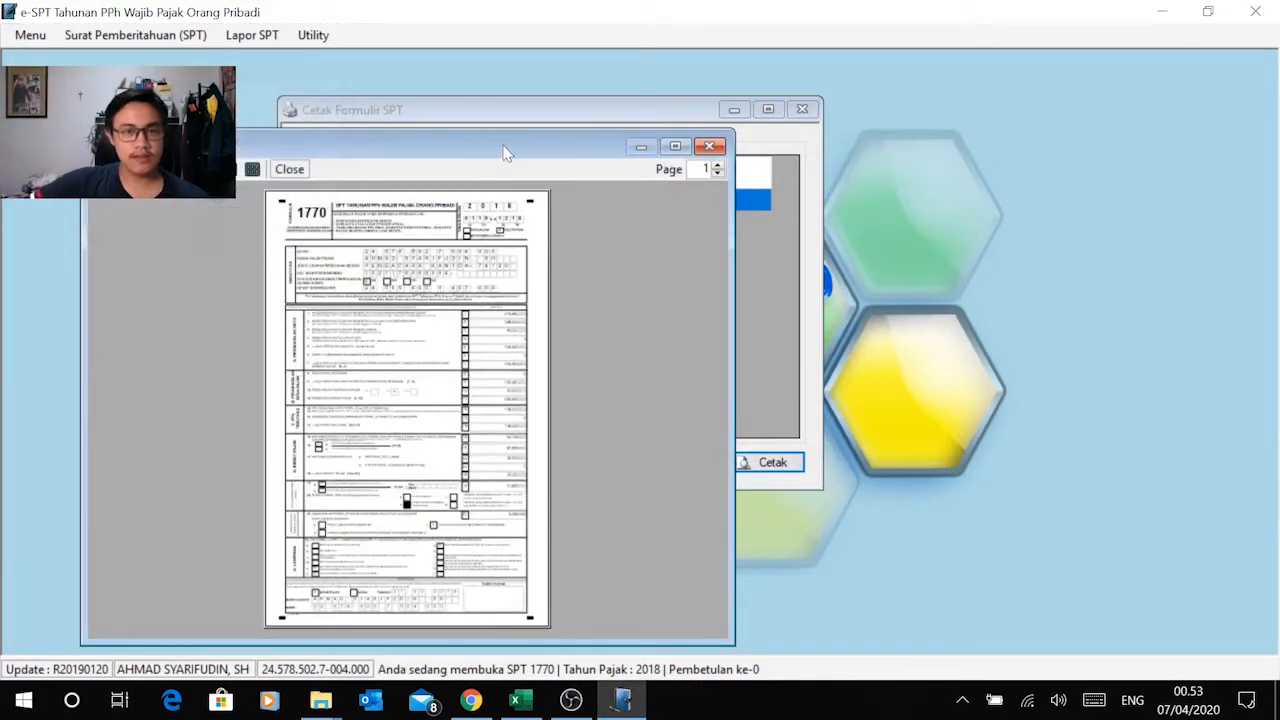
pyautogui.moveTo(509, 149); pyautogui.dragTo(609, 77)
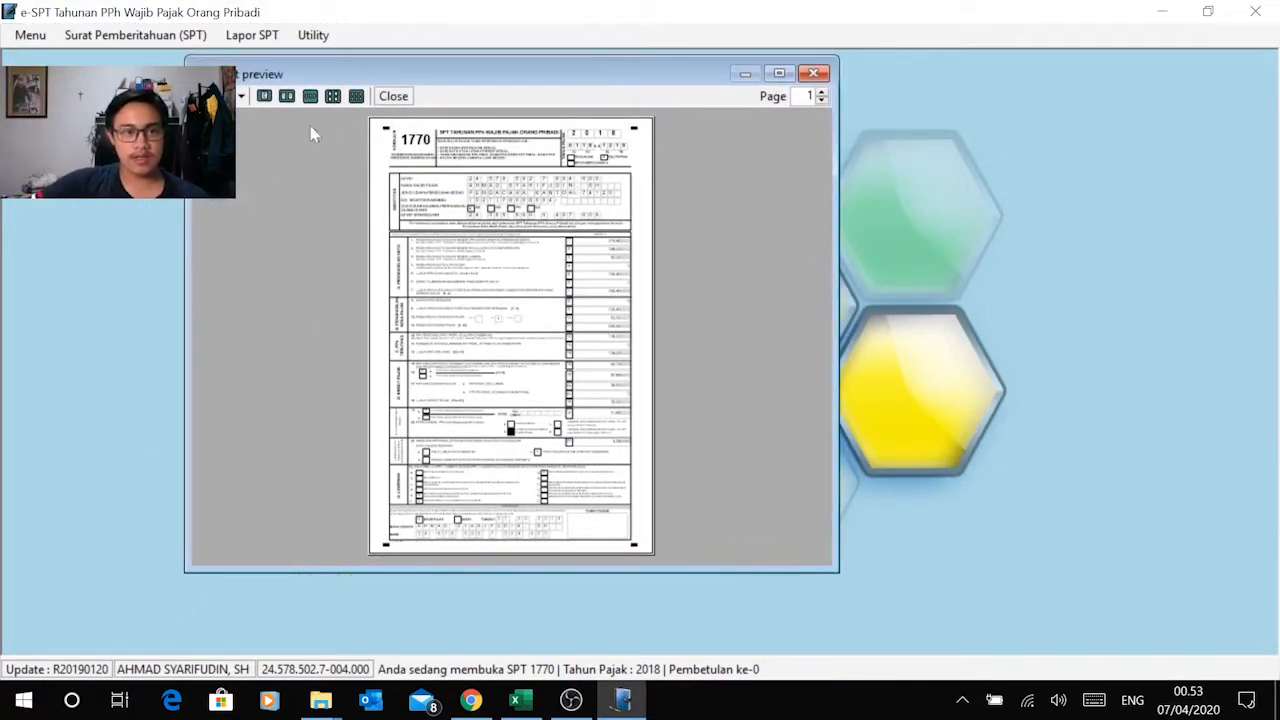
pyautogui.click(241, 96)
pyautogui.click(266, 227)
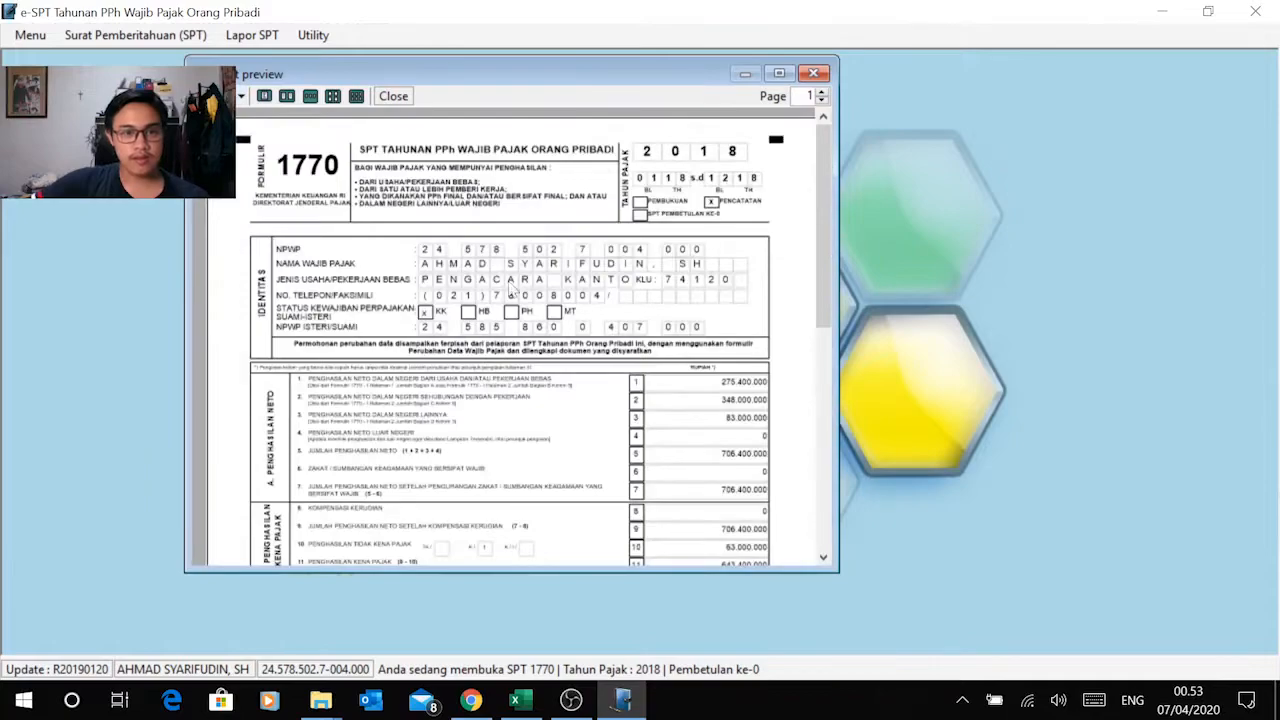
pyautogui.moveTo(817, 252)
pyautogui.mouseDown()
pyautogui.moveTo(838, 487)
pyautogui.moveTo(830, 250)
pyautogui.mouseUp()
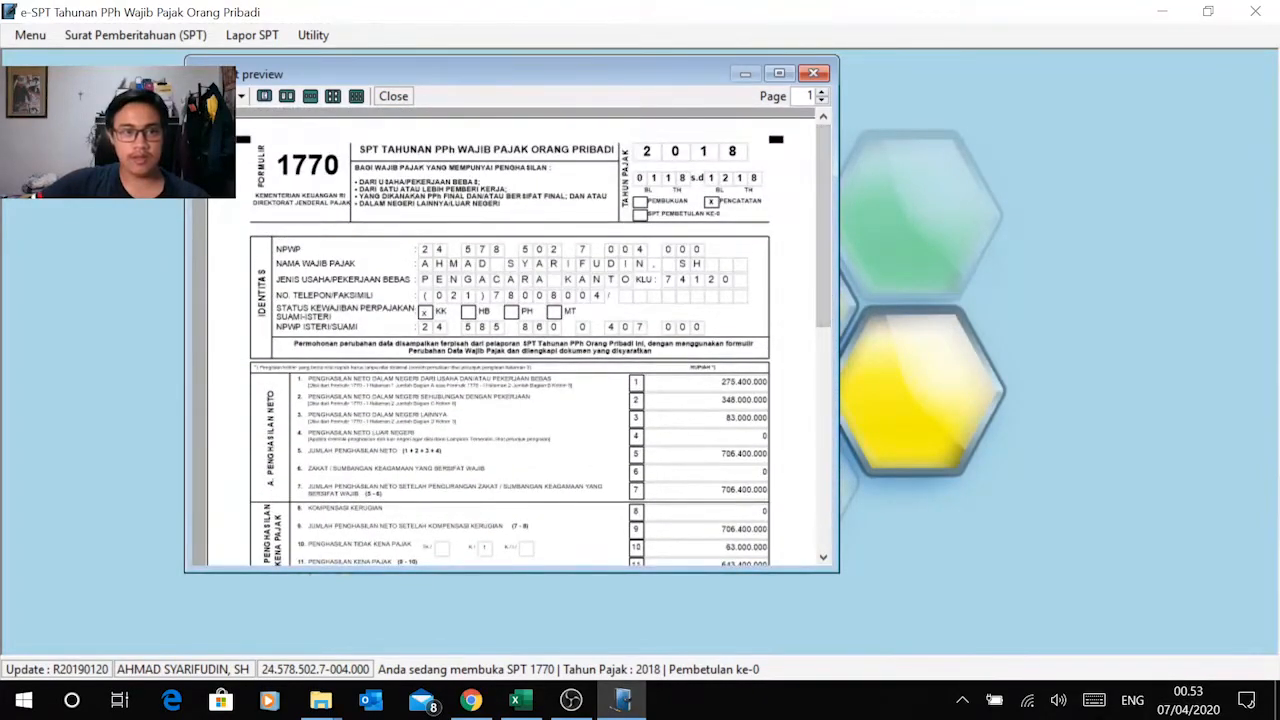
# Step: Print the previewed Formulir 1770 with Microsoft Print to PDF, leaving the printer properties as they are
pyautogui.click(205, 96)
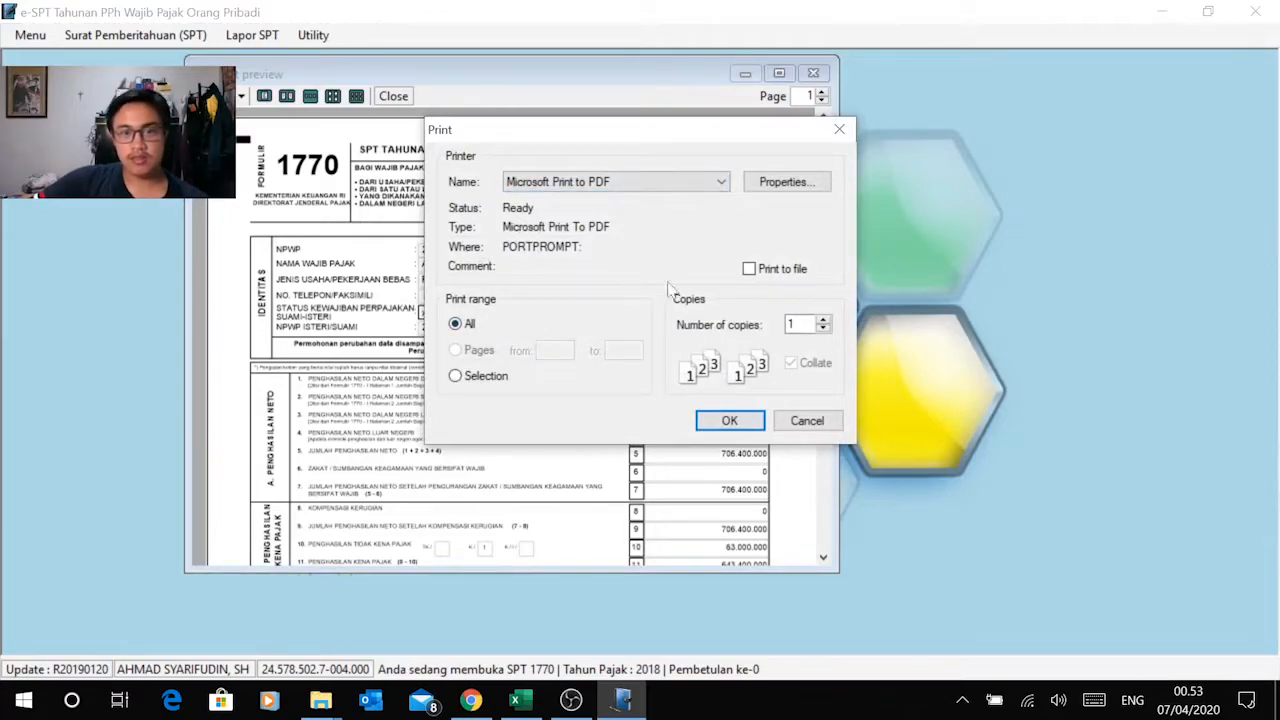
pyautogui.click(775, 188)
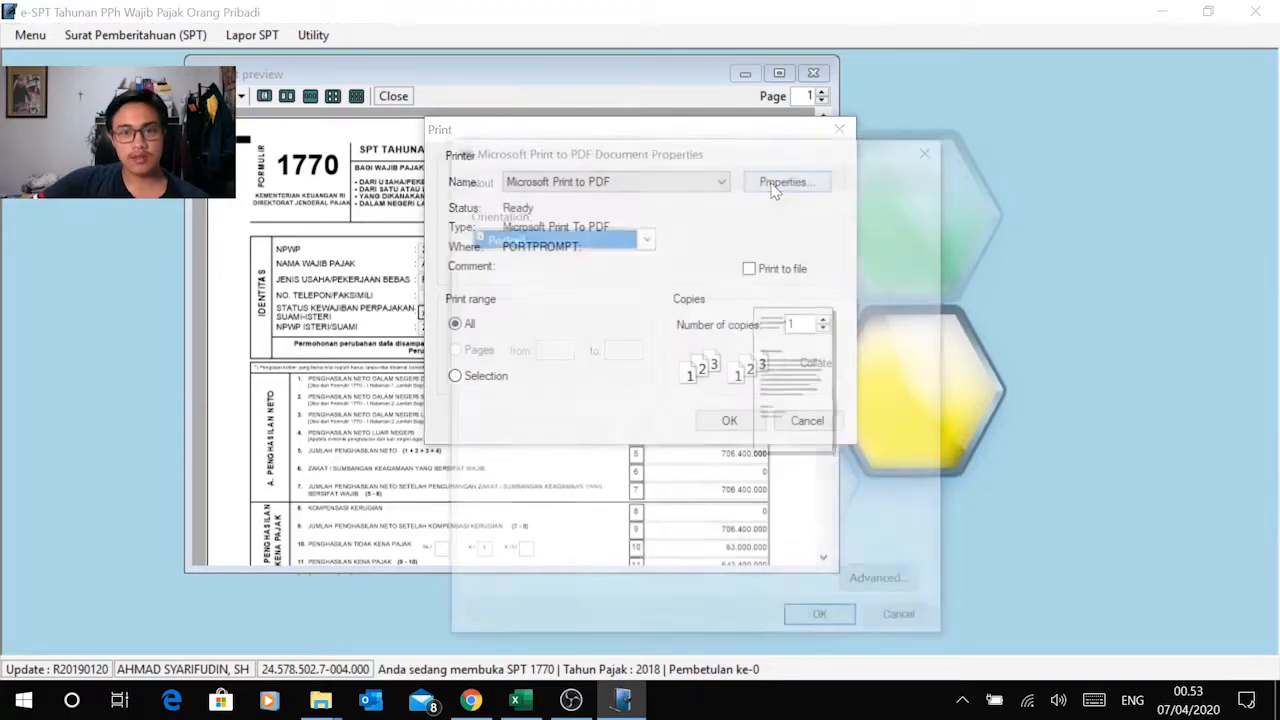
pyautogui.click(932, 152)
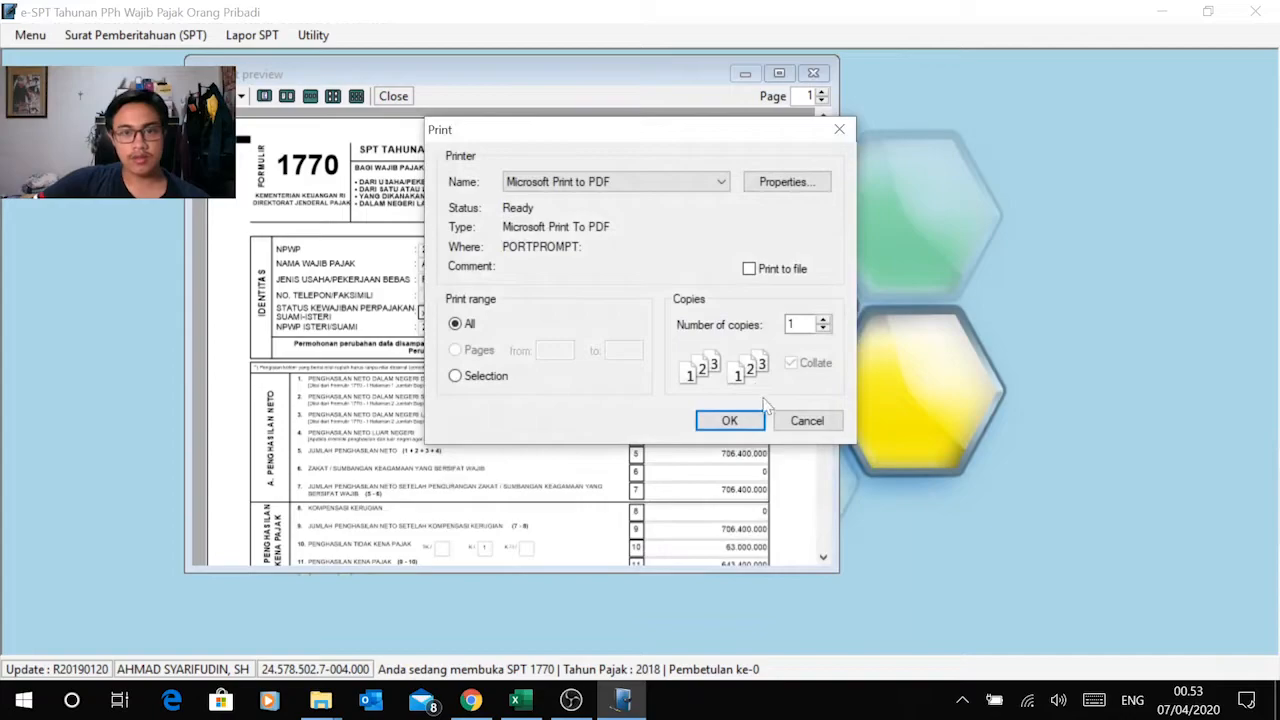
pyautogui.click(730, 421)
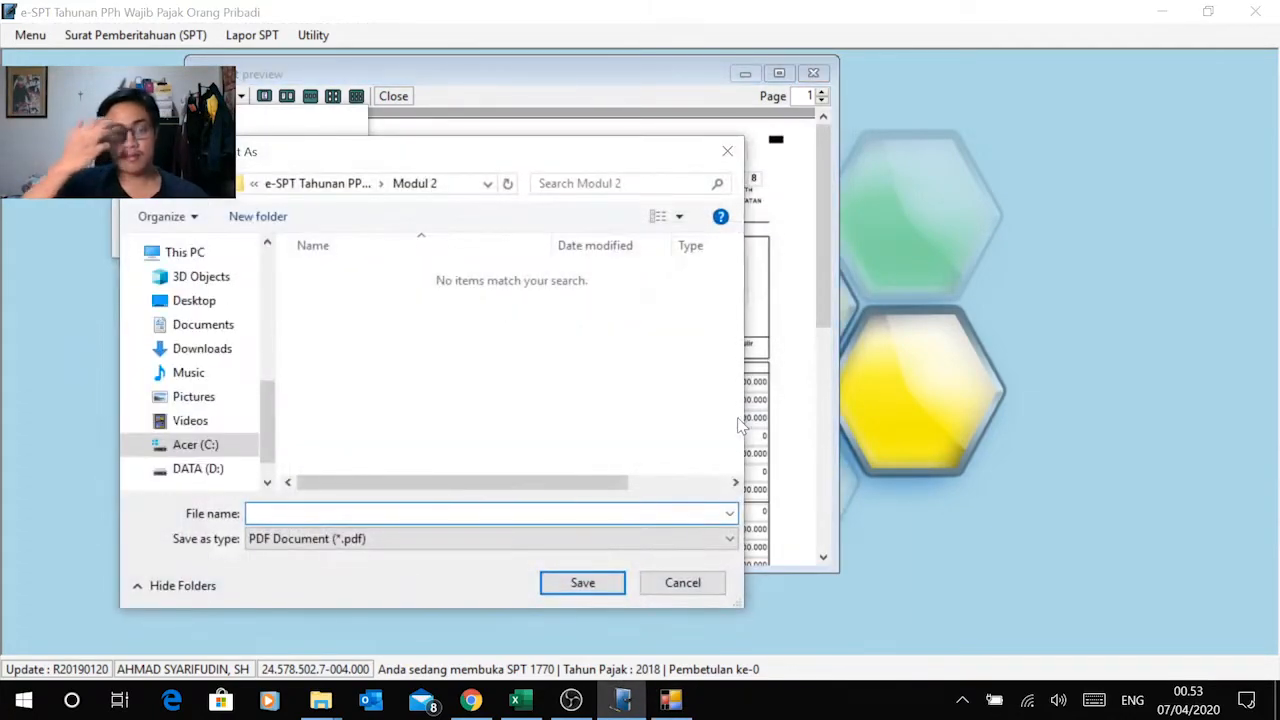
# Step: Choose the Modul 2 folder under DATA (D:), kuliah smt 4, Praktikum Perpajakan as the location for the PDF
pyautogui.click(229, 469)
pyautogui.scroll(-3, 443, 371)
pyautogui.click(403, 449)
pyautogui.doubleClick(403, 449)
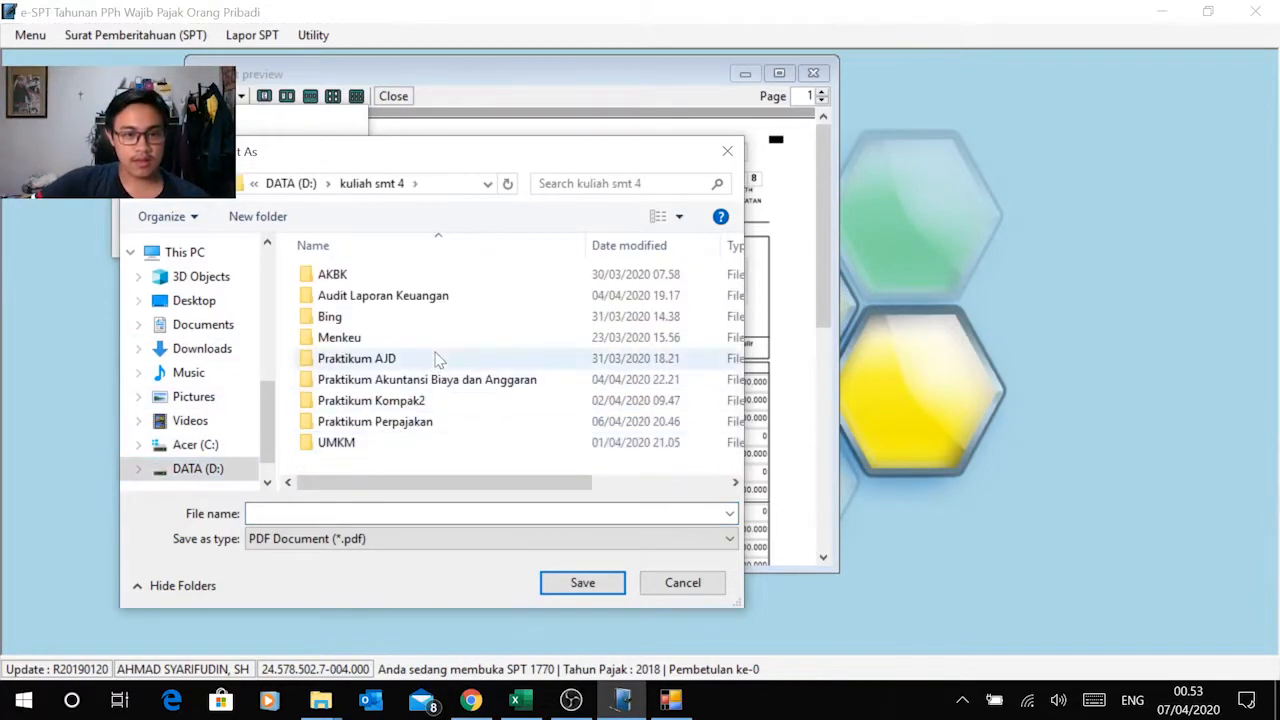
pyautogui.doubleClick(429, 421)
pyautogui.doubleClick(392, 339)
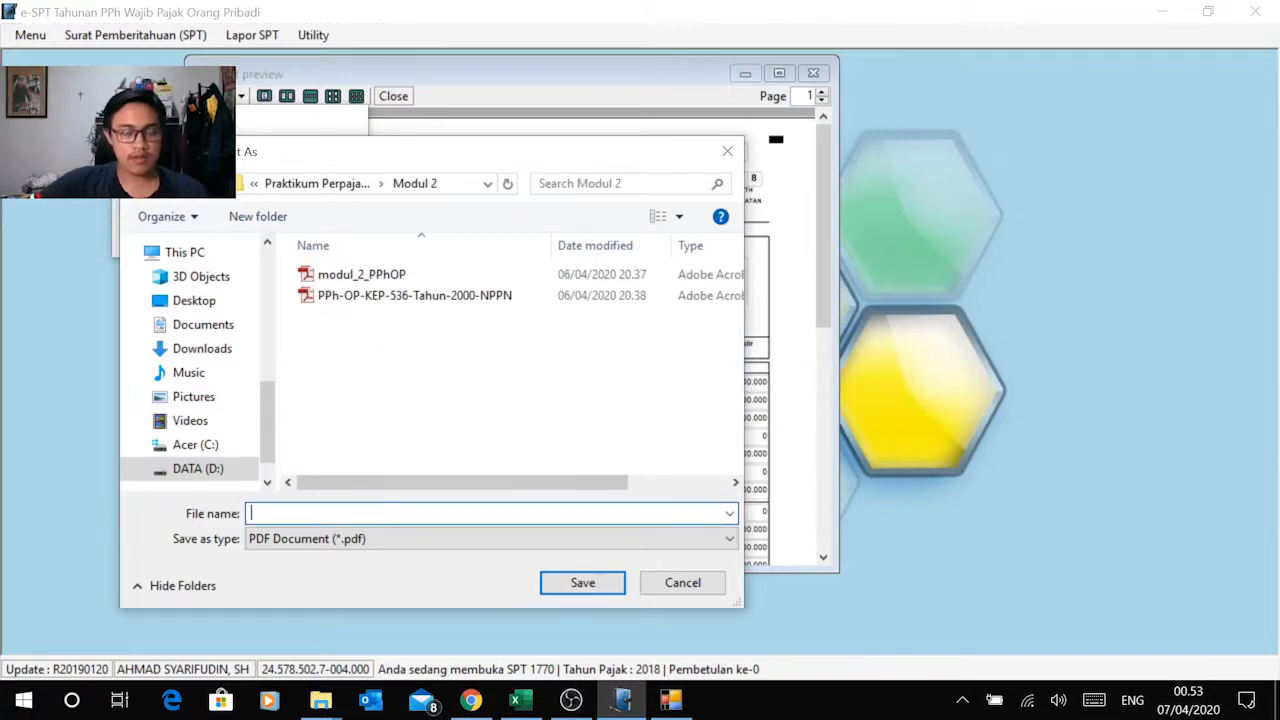
# Step: Name the PDF "SPT Tahunan PPh Wajib Pajak Orang Pribadi Modul 2" and save it
pyautogui.write('SPY')
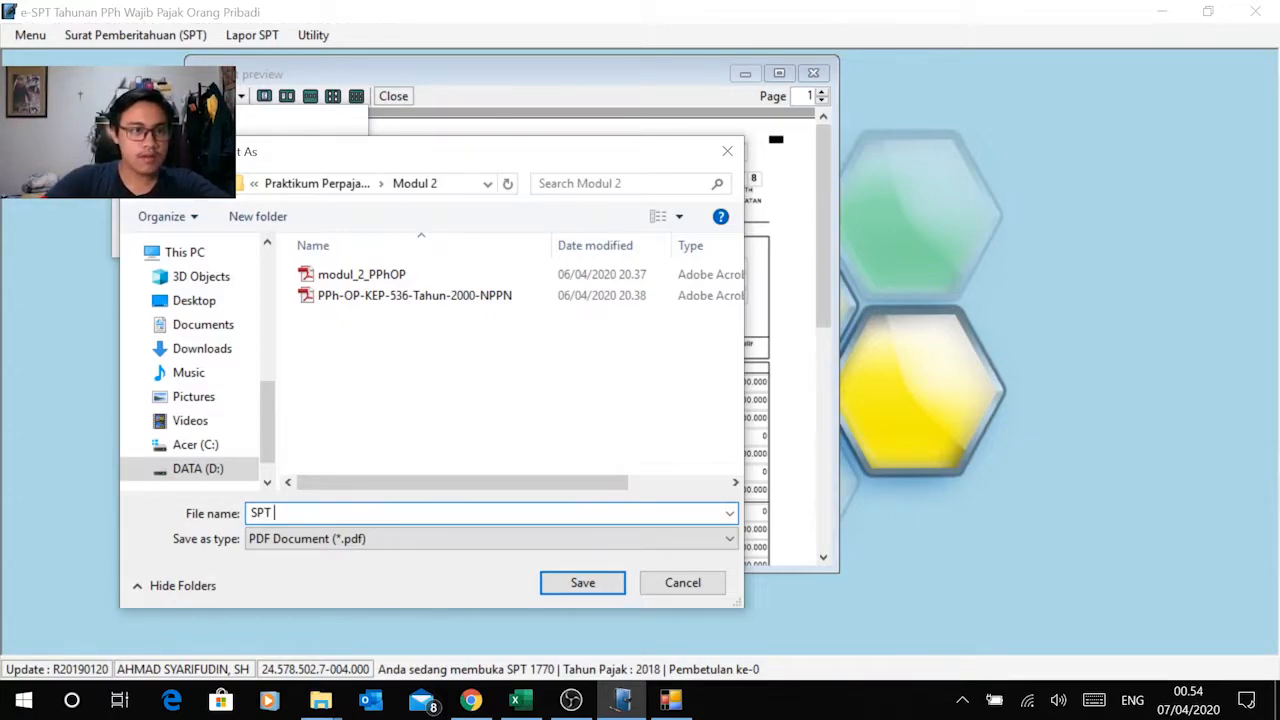
pyautogui.write('nan PPh')
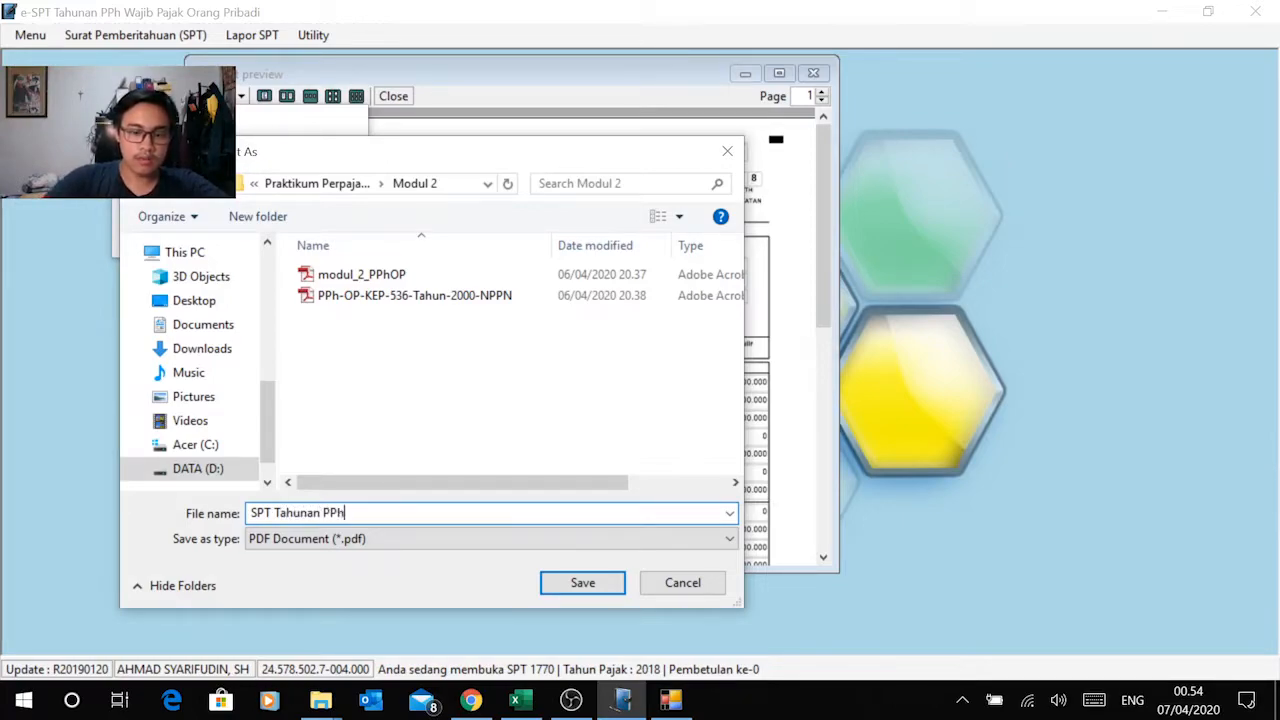
pyautogui.write(' Op')
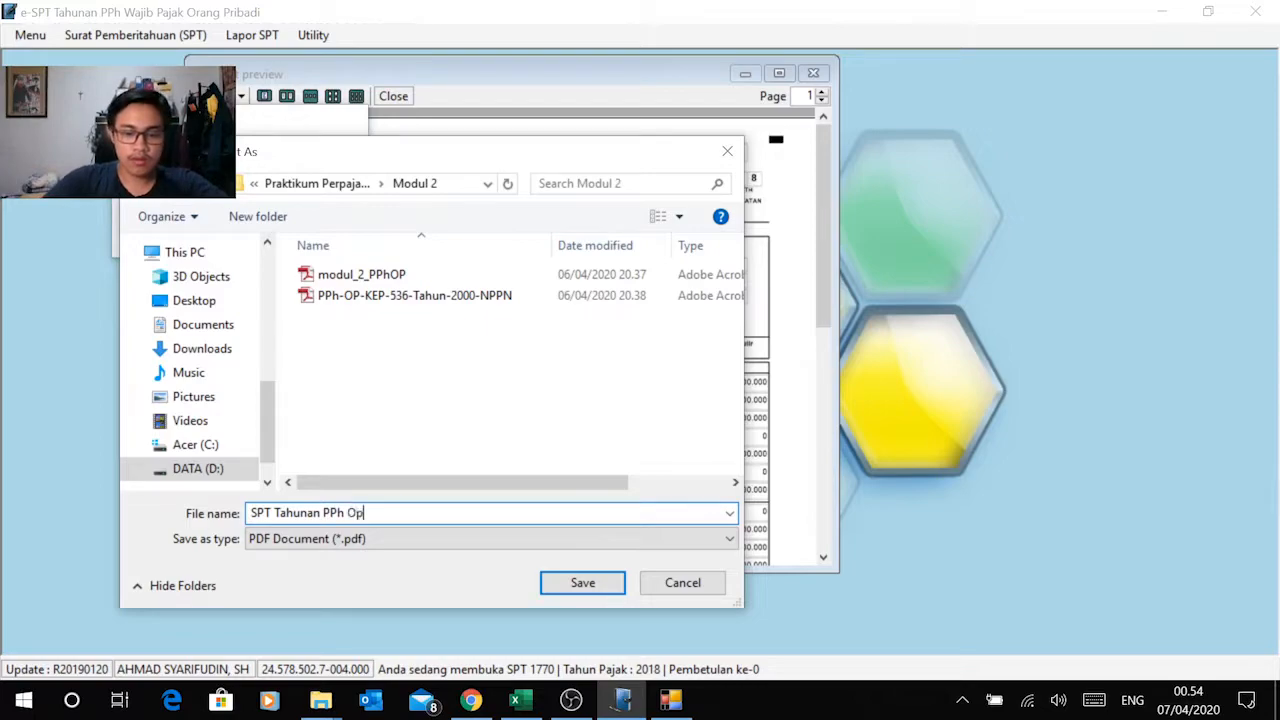
pyautogui.press('BackSpace')
pyautogui.press('BackSpace')
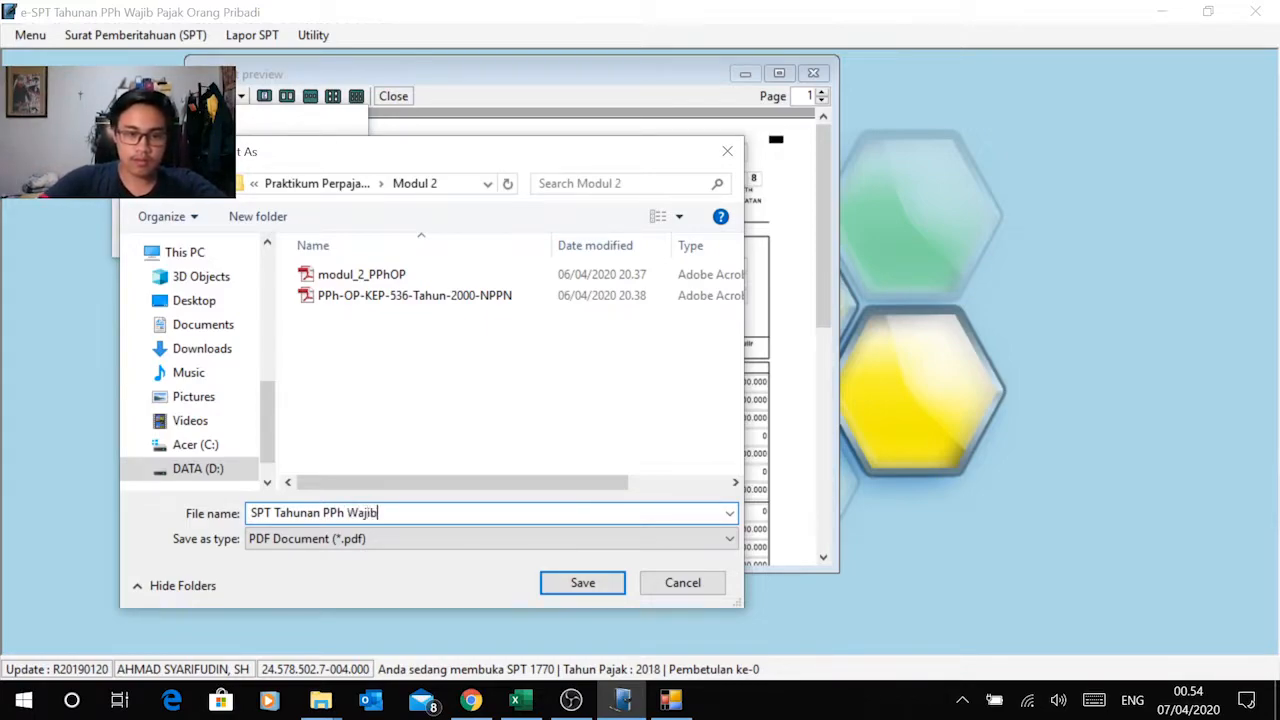
pyautogui.write('Wajib Pajak Or')
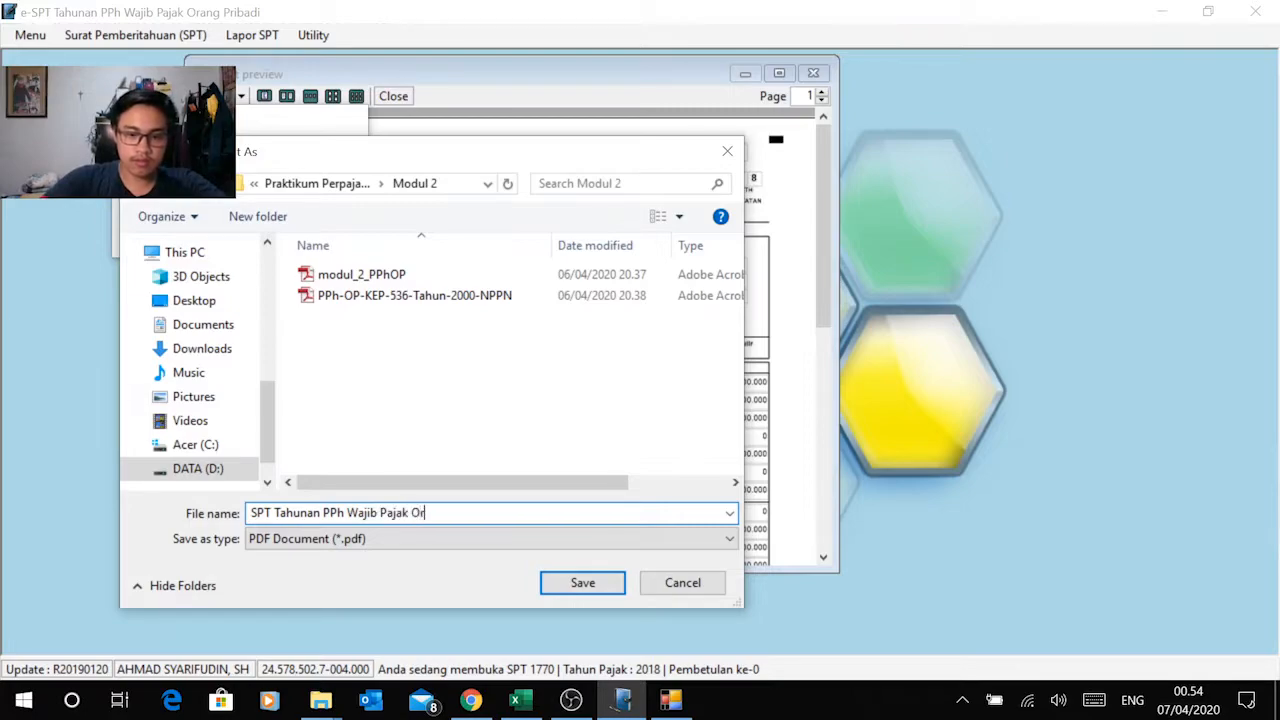
pyautogui.write('ang Pribadi')
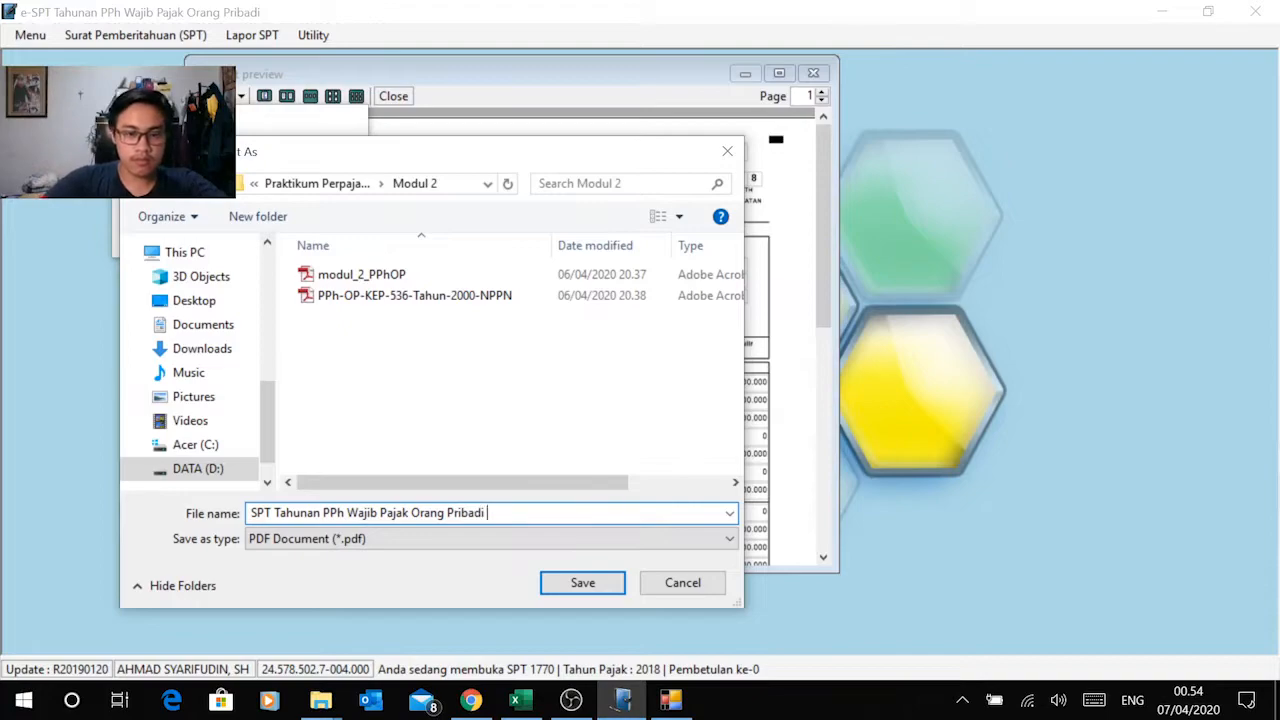
pyautogui.write(' Modul 2')
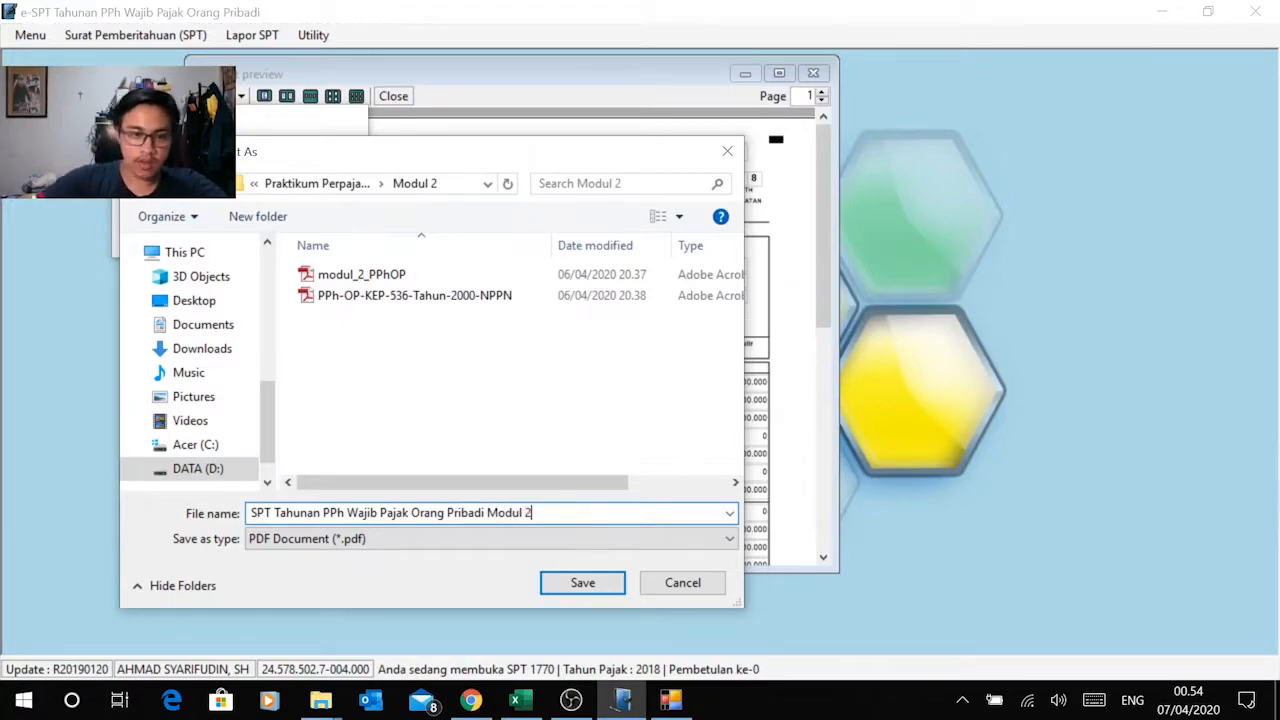
pyautogui.press('Return')
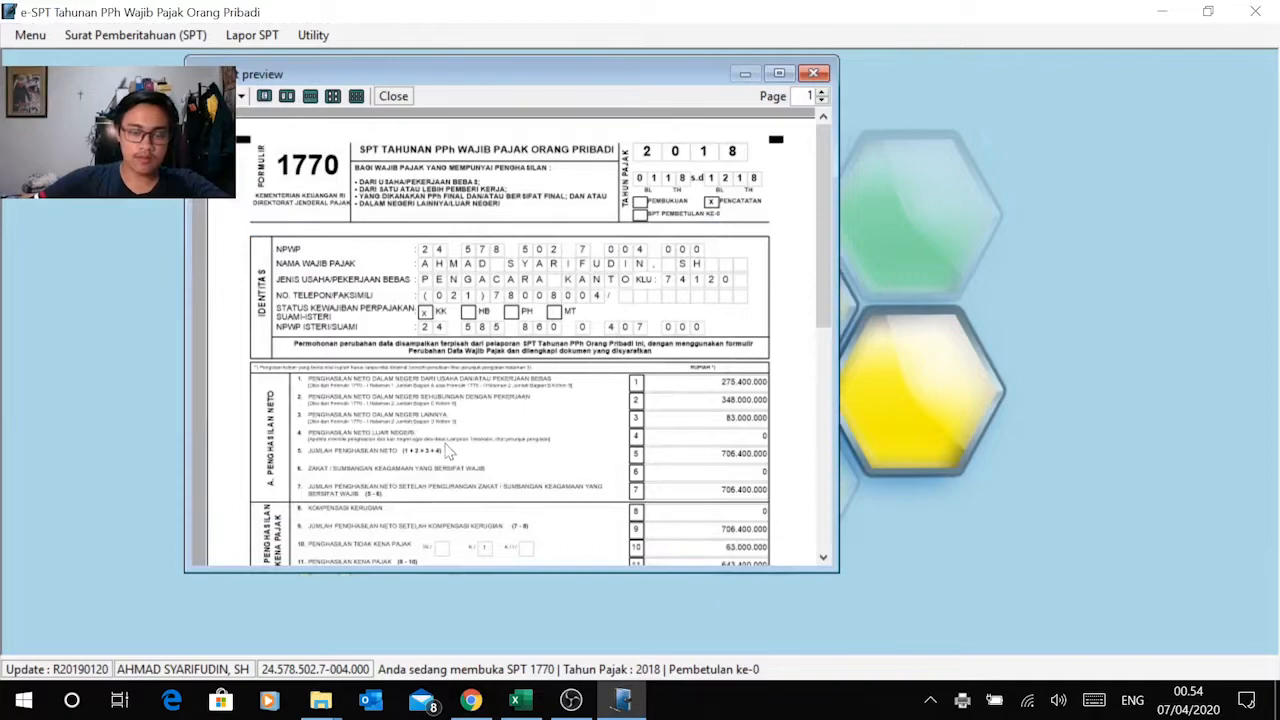
# Step: Open the saved PDF "SPT Tahunan PPh Wajib Pajak Orang Pribadi Modul 2" from the Modul 2 folder in Praktikum Perpajakan
pyautogui.moveTo(335, 697)
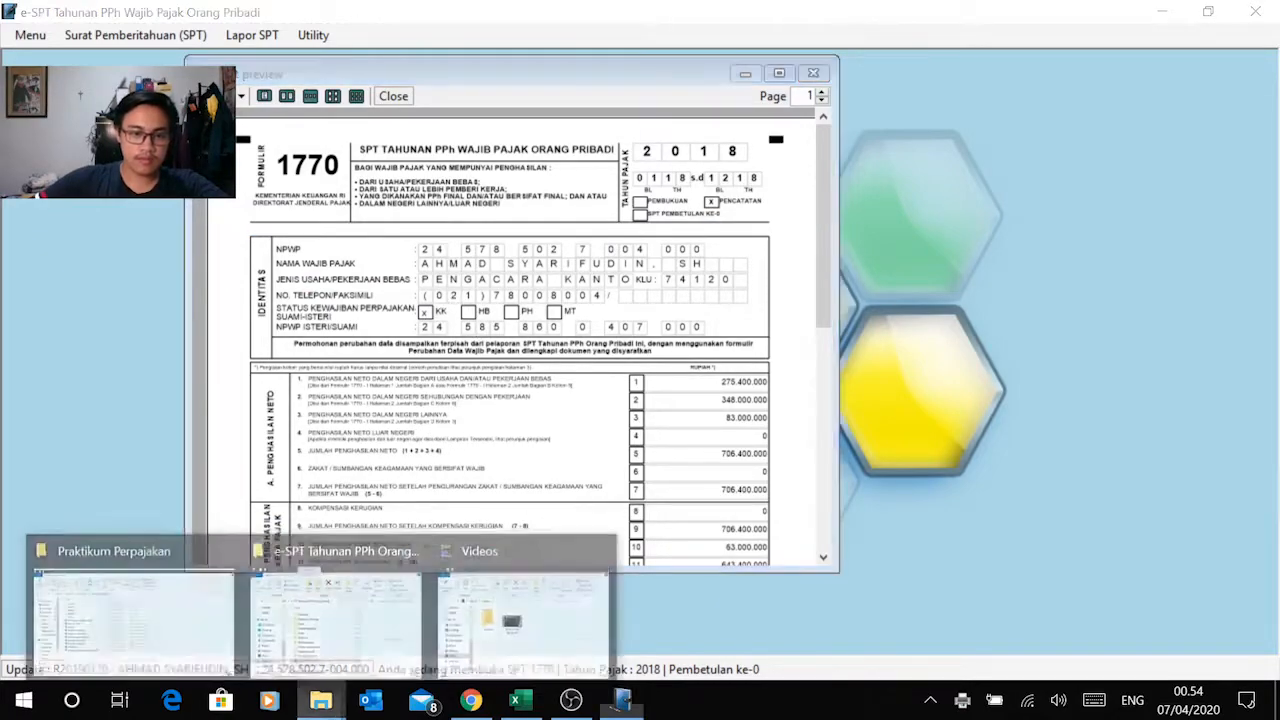
pyautogui.moveTo(360, 648)
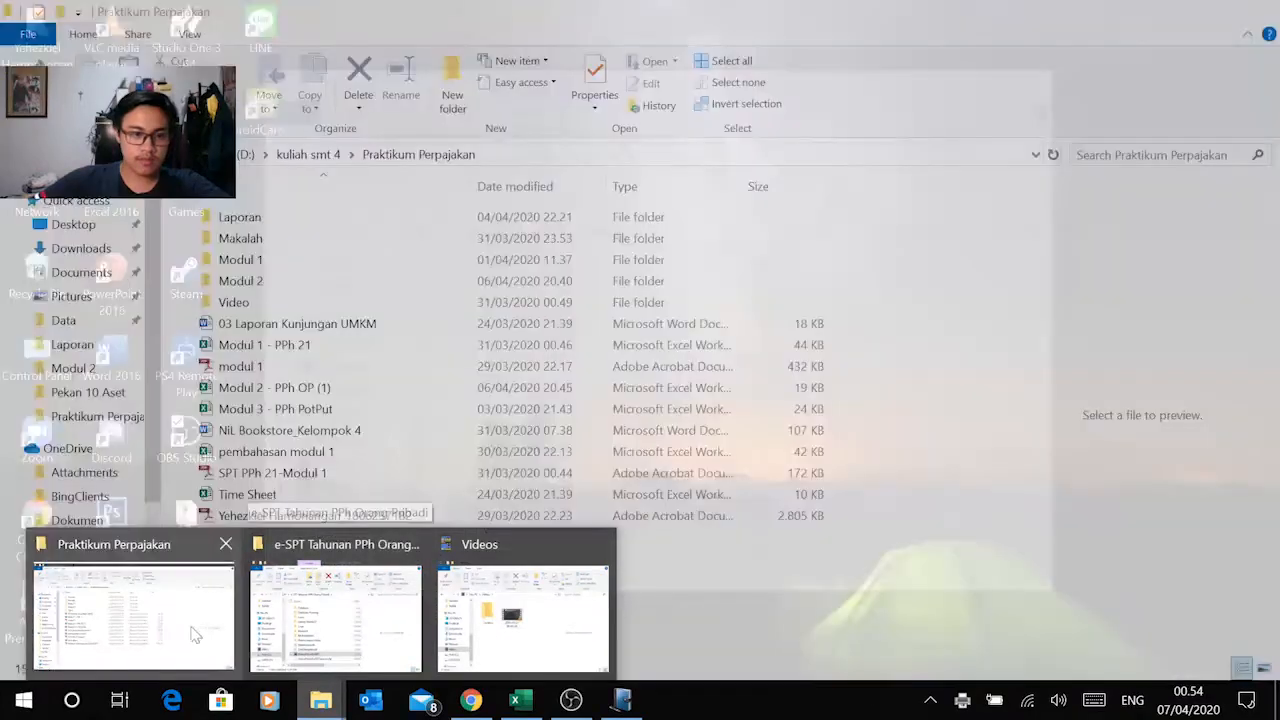
pyautogui.click(182, 627)
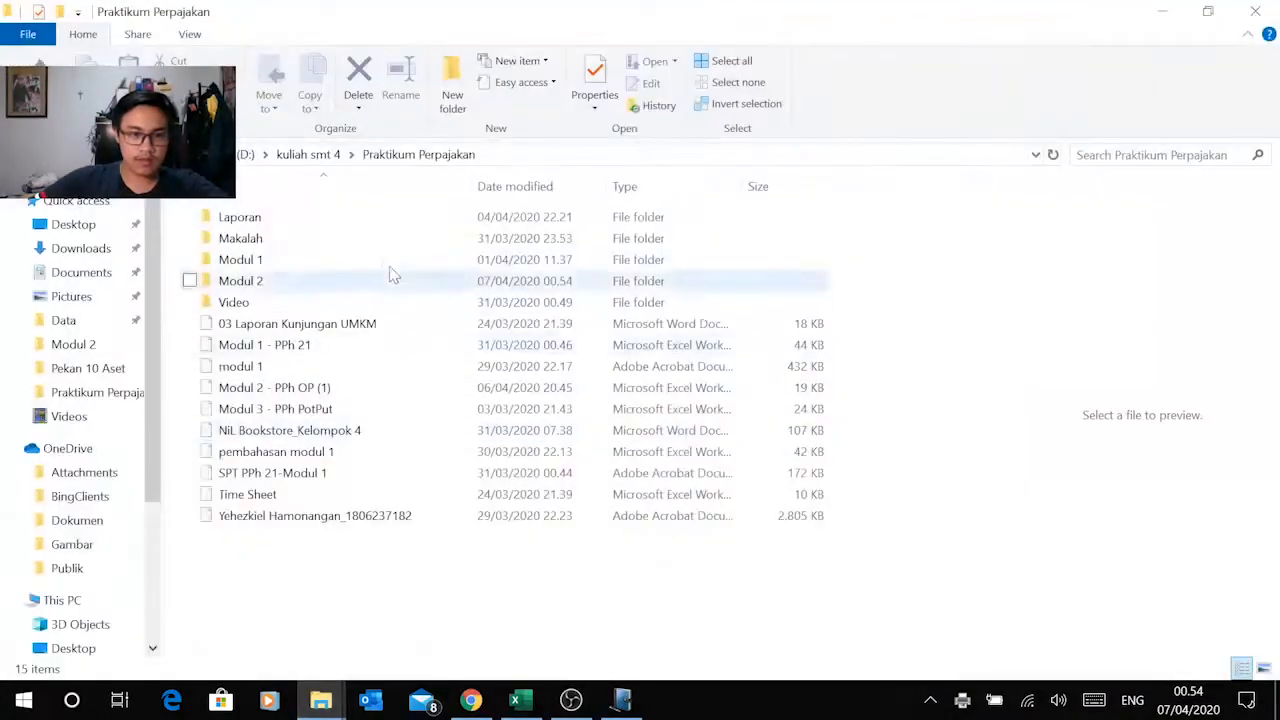
pyautogui.doubleClick(346, 283)
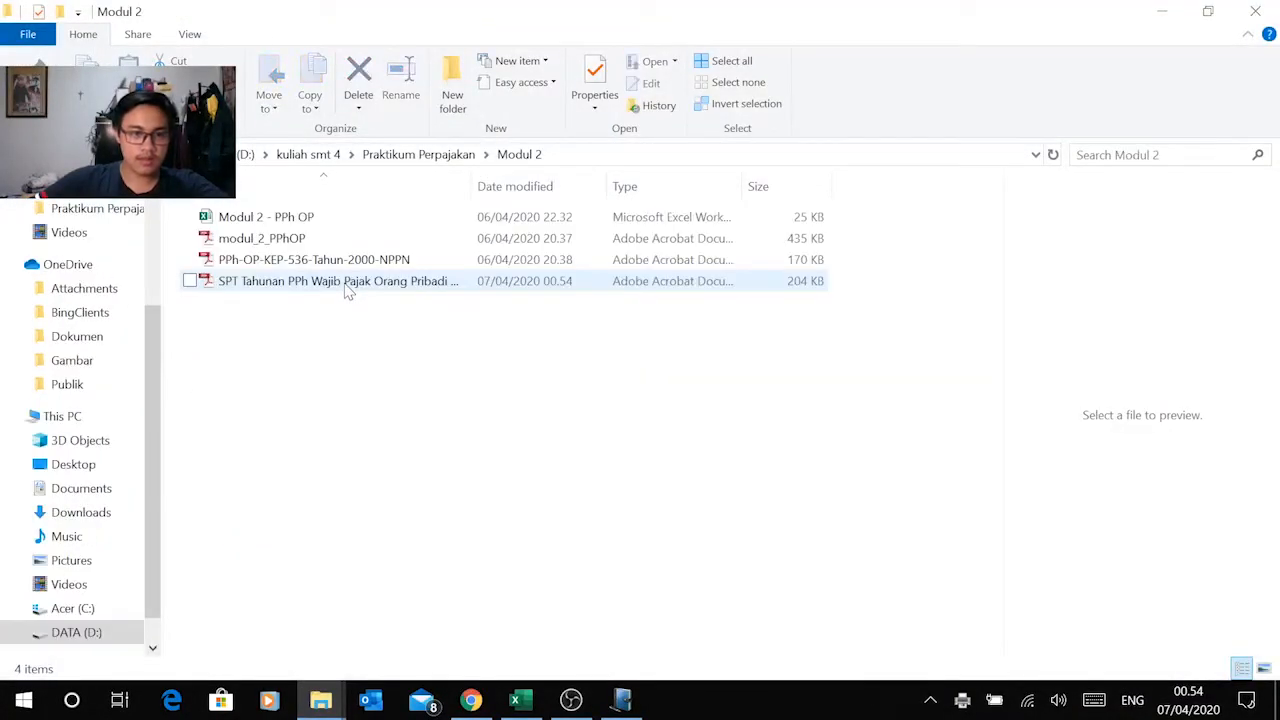
pyautogui.doubleClick(346, 283)
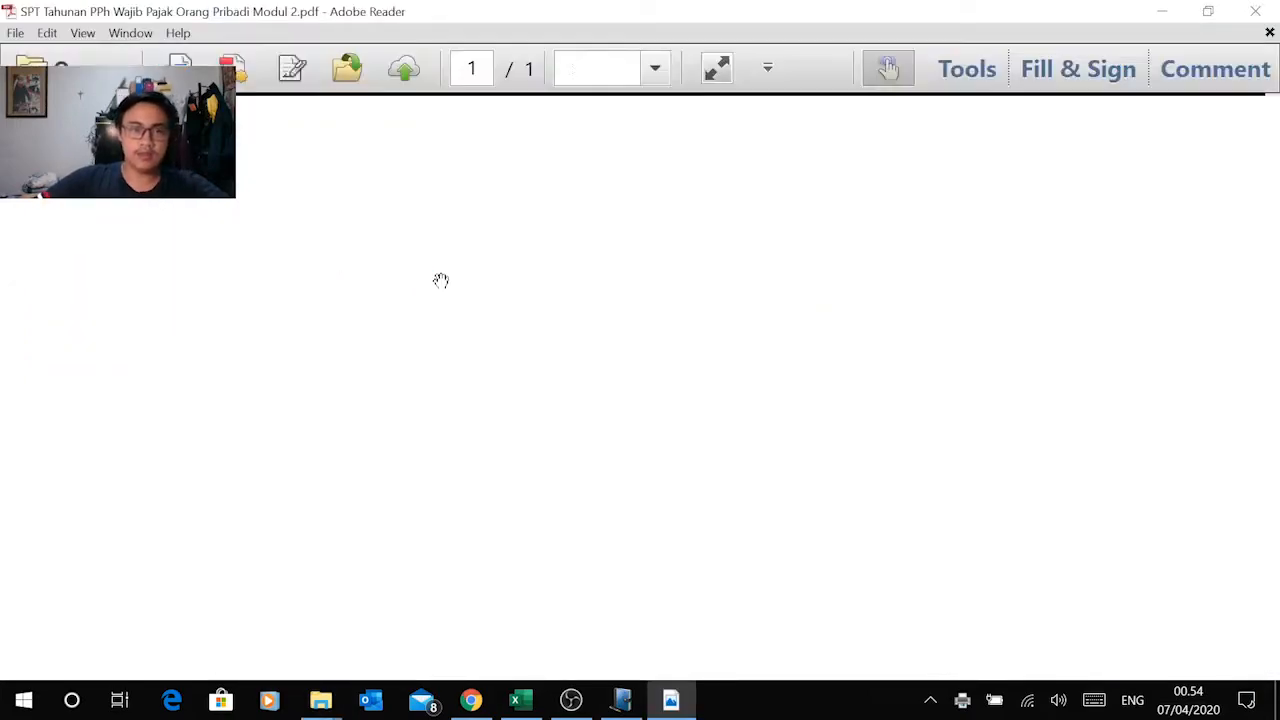
# Step: Review the identity, income and tax sections of the Formulir 1770 PDF at 75% zoom, and close it
pyautogui.click(655, 68)
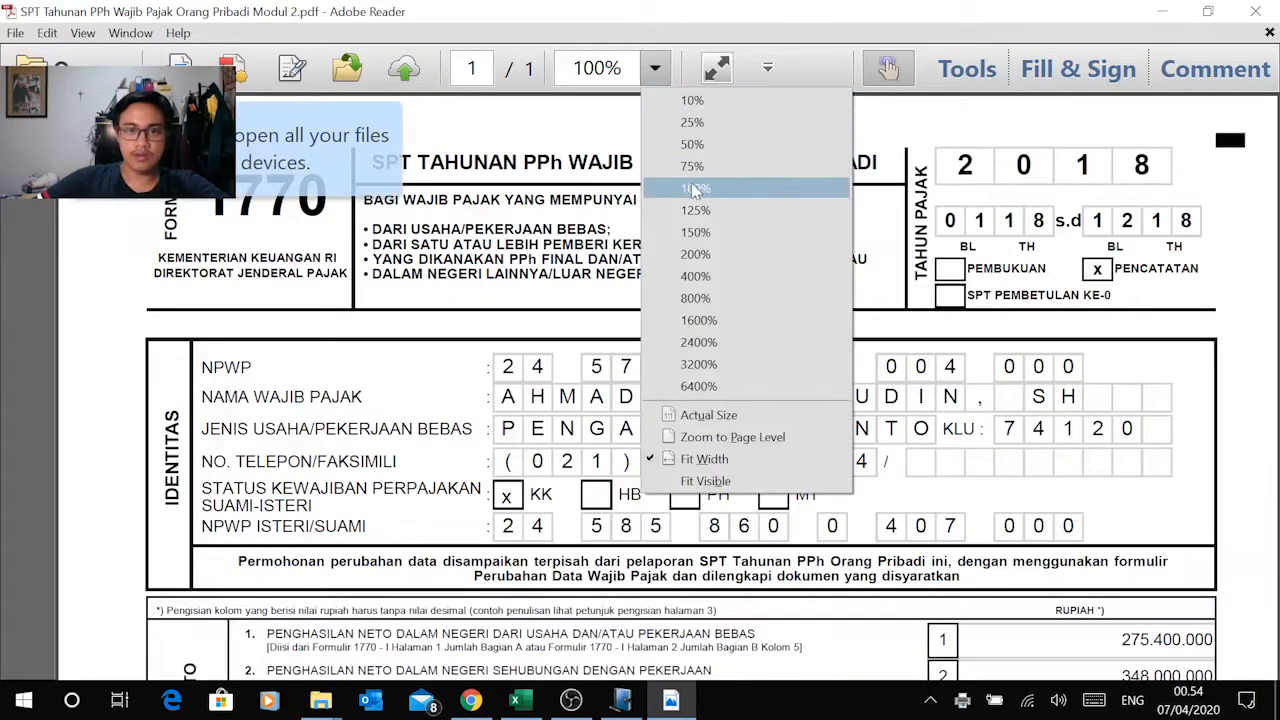
pyautogui.click(692, 166)
pyautogui.scroll(-1, 877, 250)
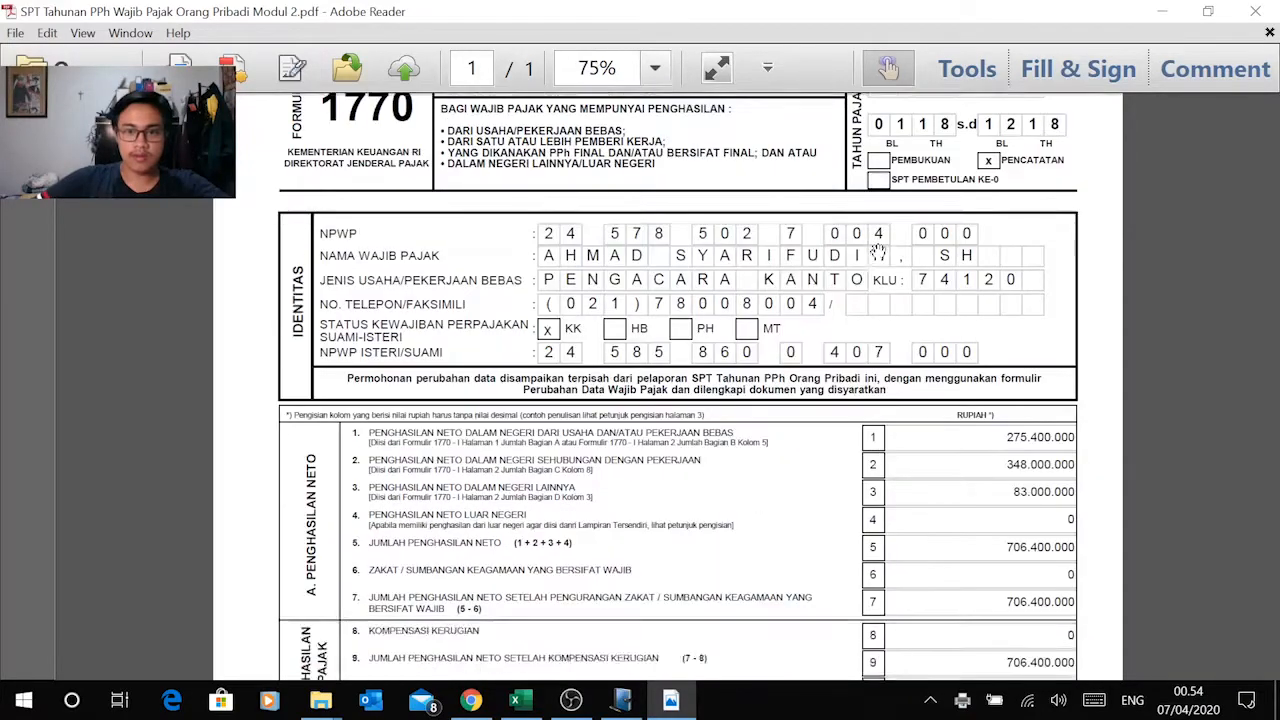
pyautogui.scroll(-1, 877, 250)
pyautogui.scroll(-2, 916, 290)
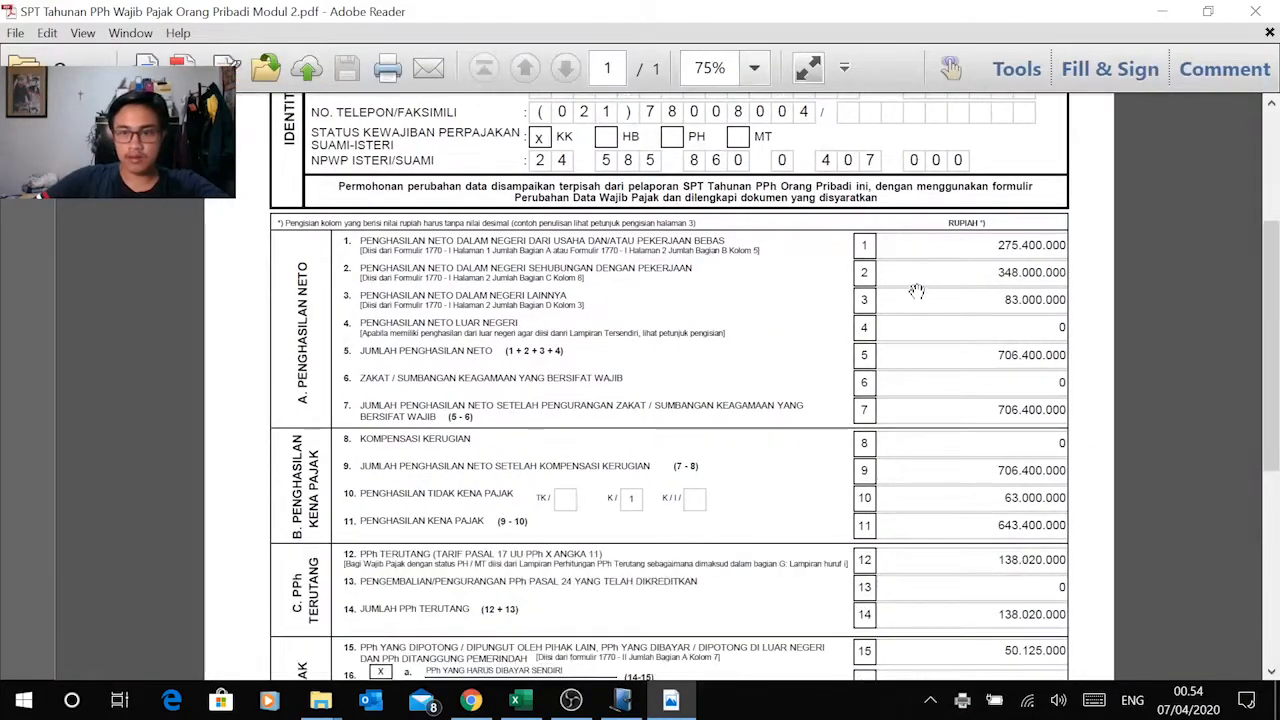
pyautogui.scroll(-7, 916, 290)
pyautogui.scroll(2, 899, 315)
pyautogui.scroll(-2, 899, 315)
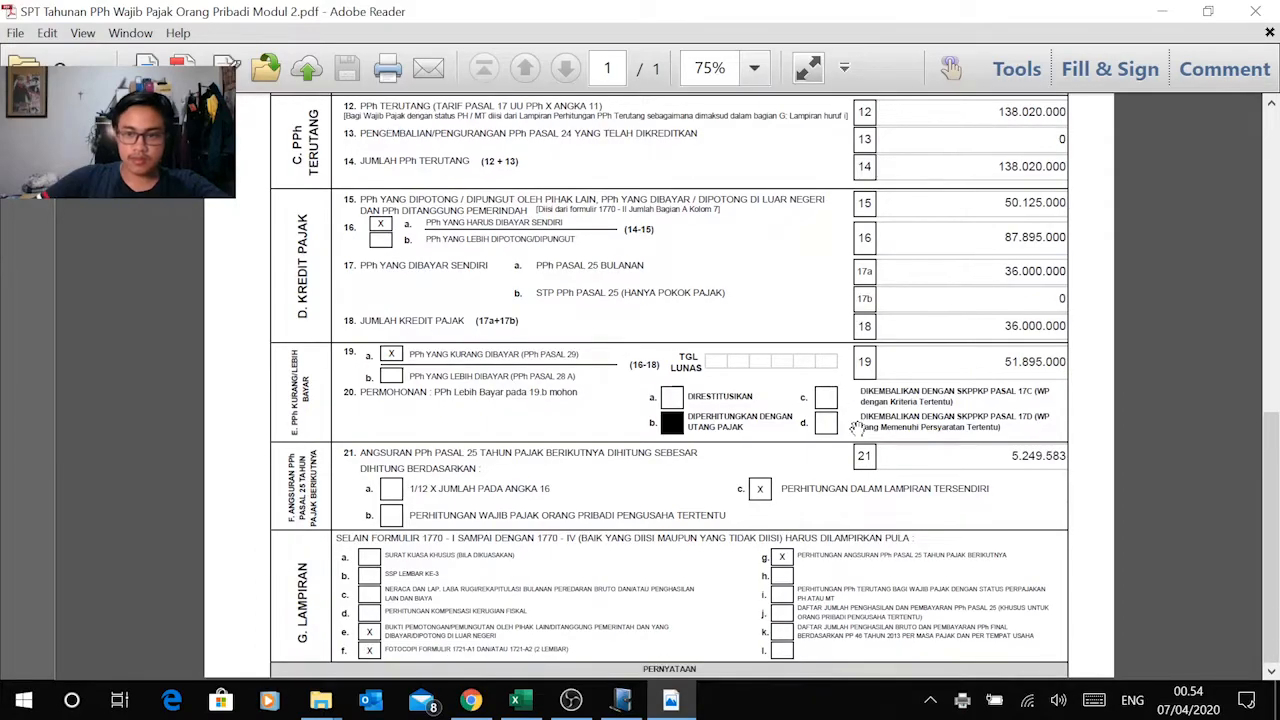
pyautogui.scroll(15, 855, 428)
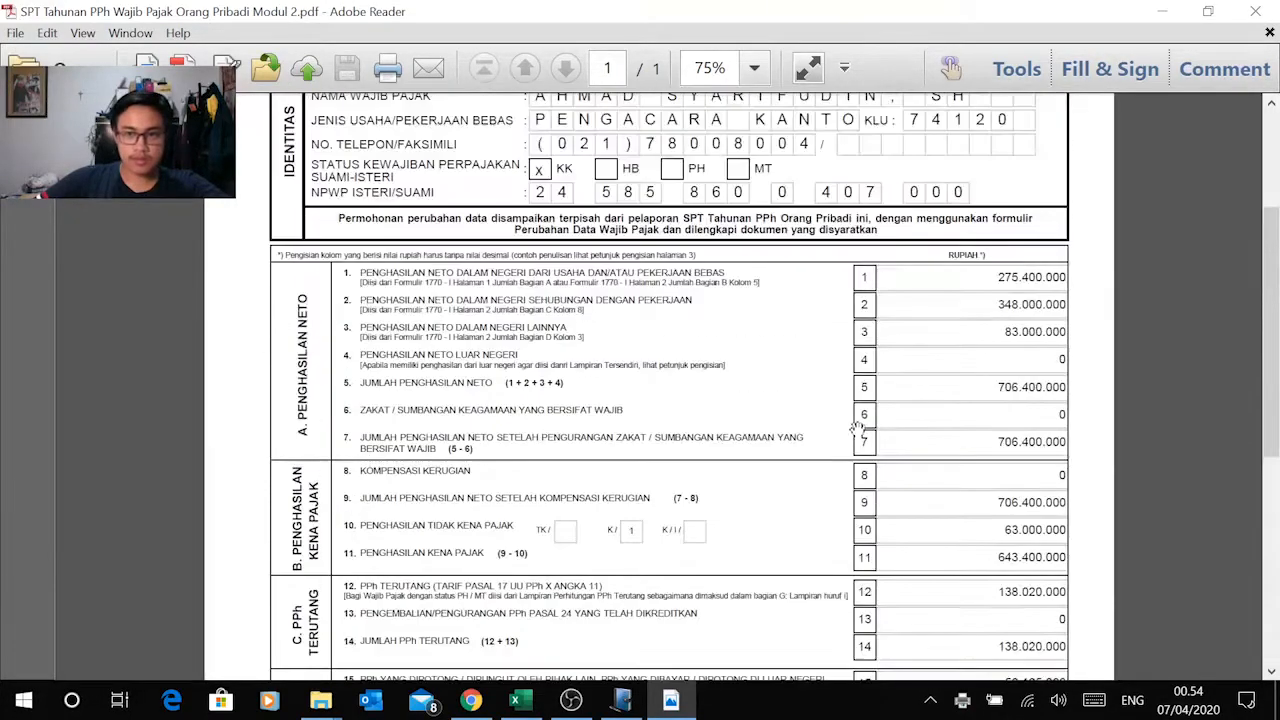
pyautogui.click(1255, 11)
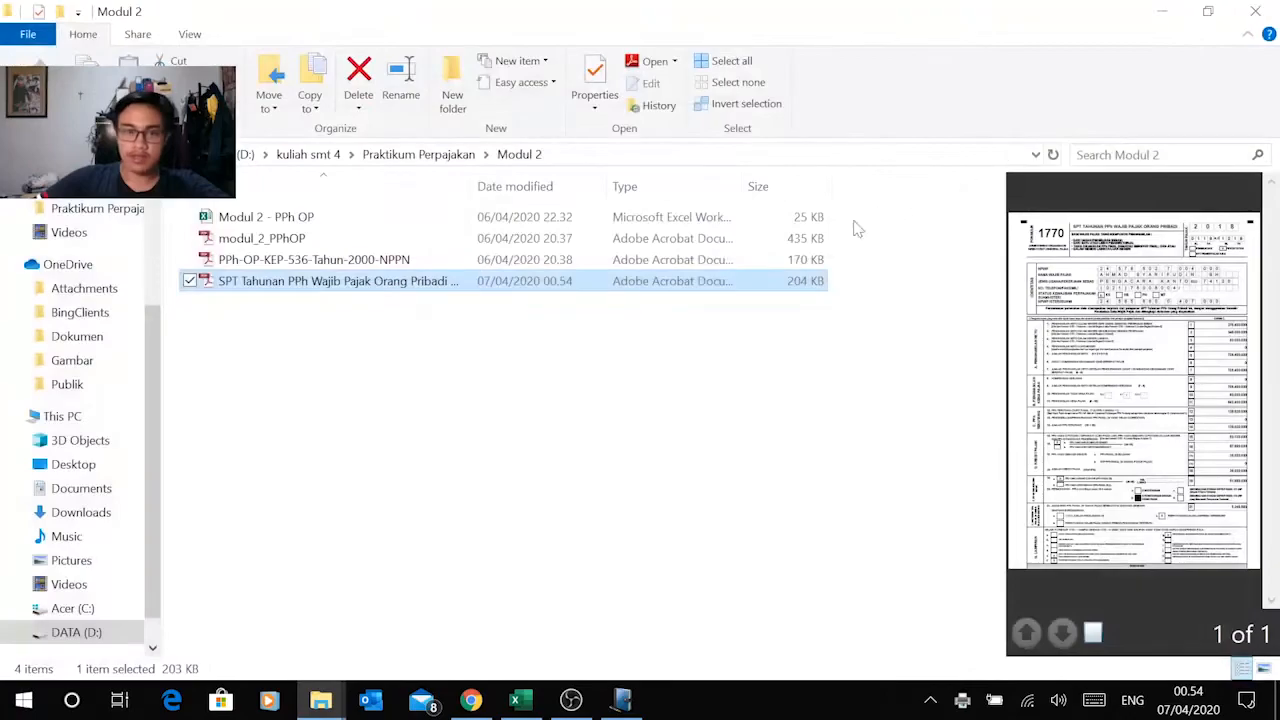
# Step: Return to e-SPT and close the print preview and the Cetak Formulir SPT list
pyautogui.click(1166, 14)
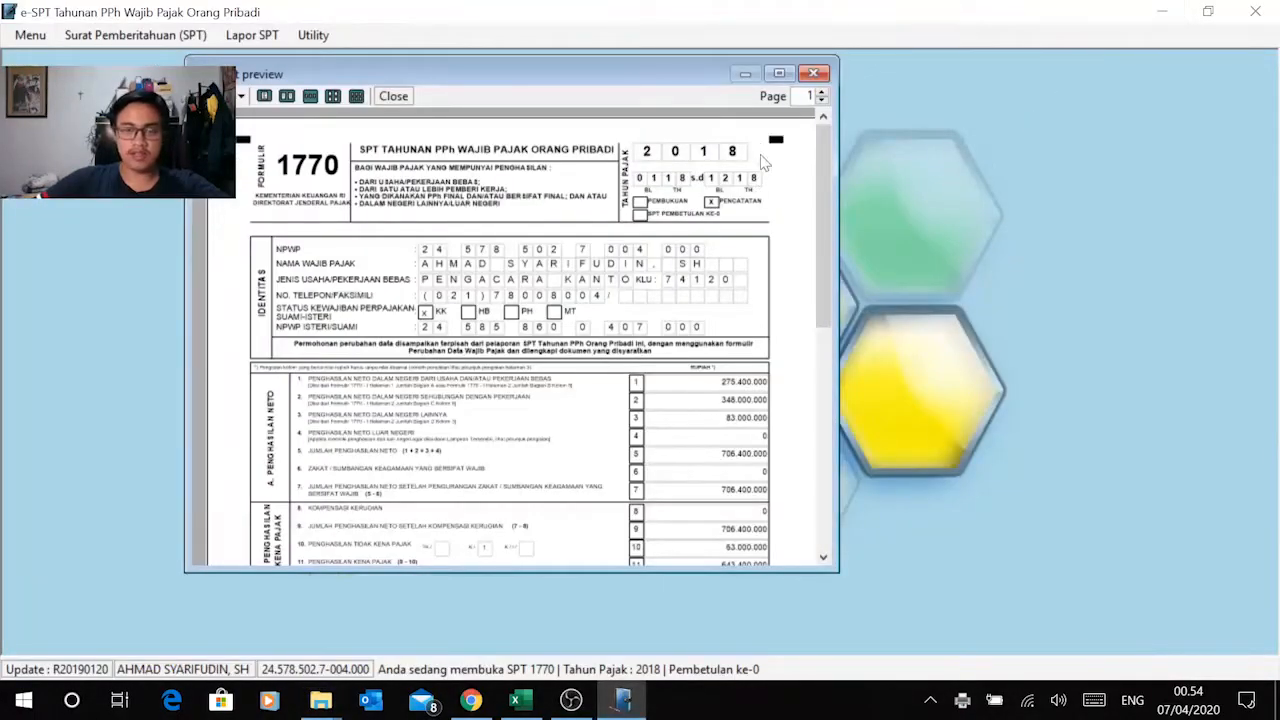
pyautogui.click(813, 73)
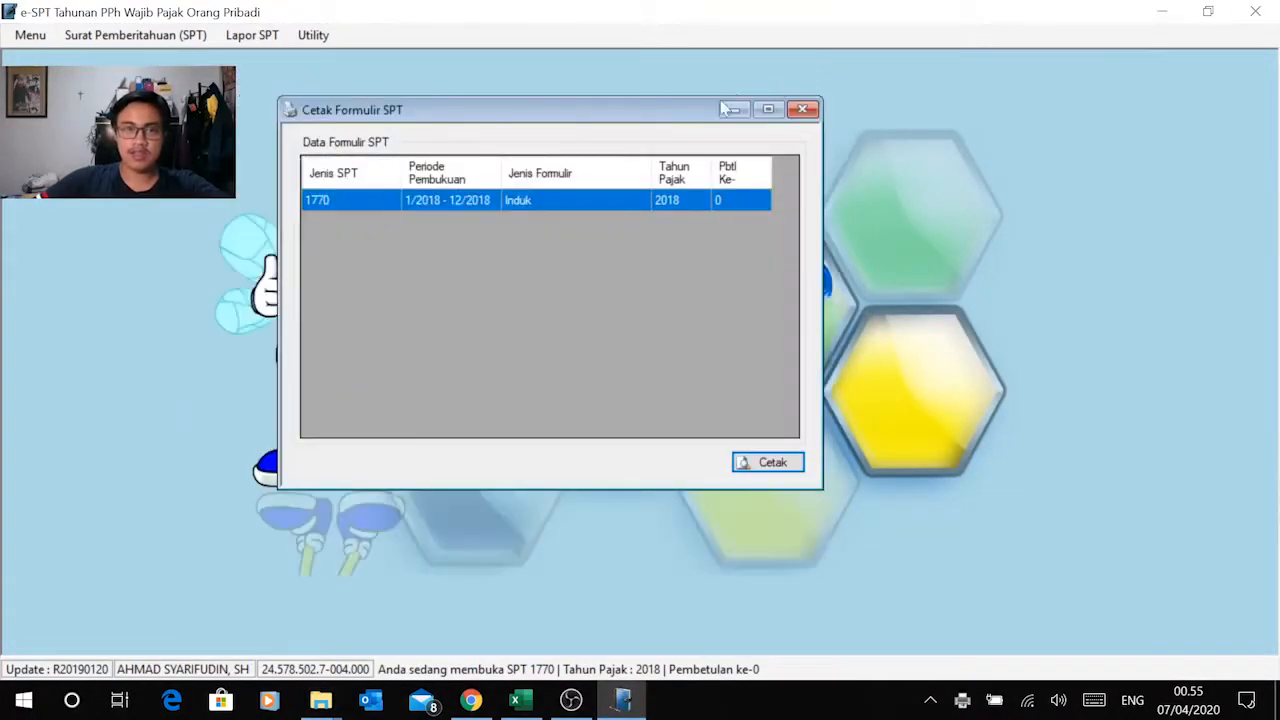
pyautogui.click(803, 110)
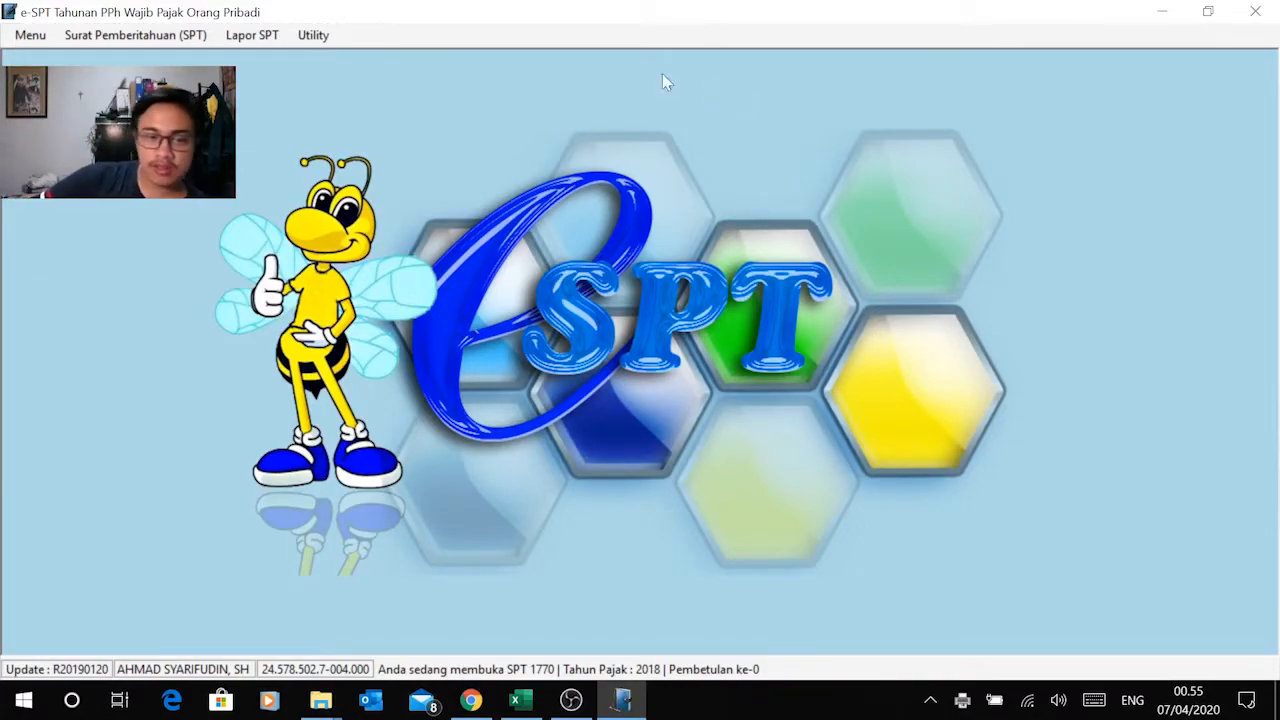
# Step: Try to create the report file for the 2018 SPT 1770 in Lapor Data SPT ke KPP
pyautogui.click(254, 37)
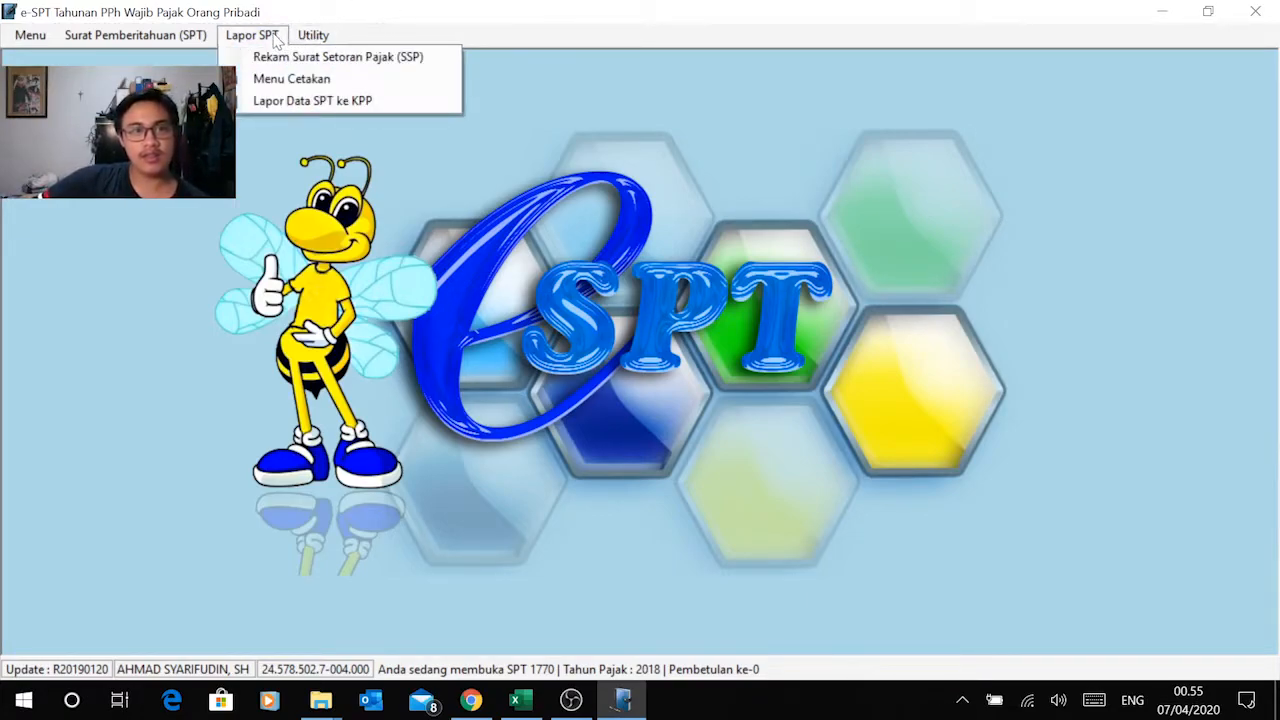
pyautogui.click(293, 104)
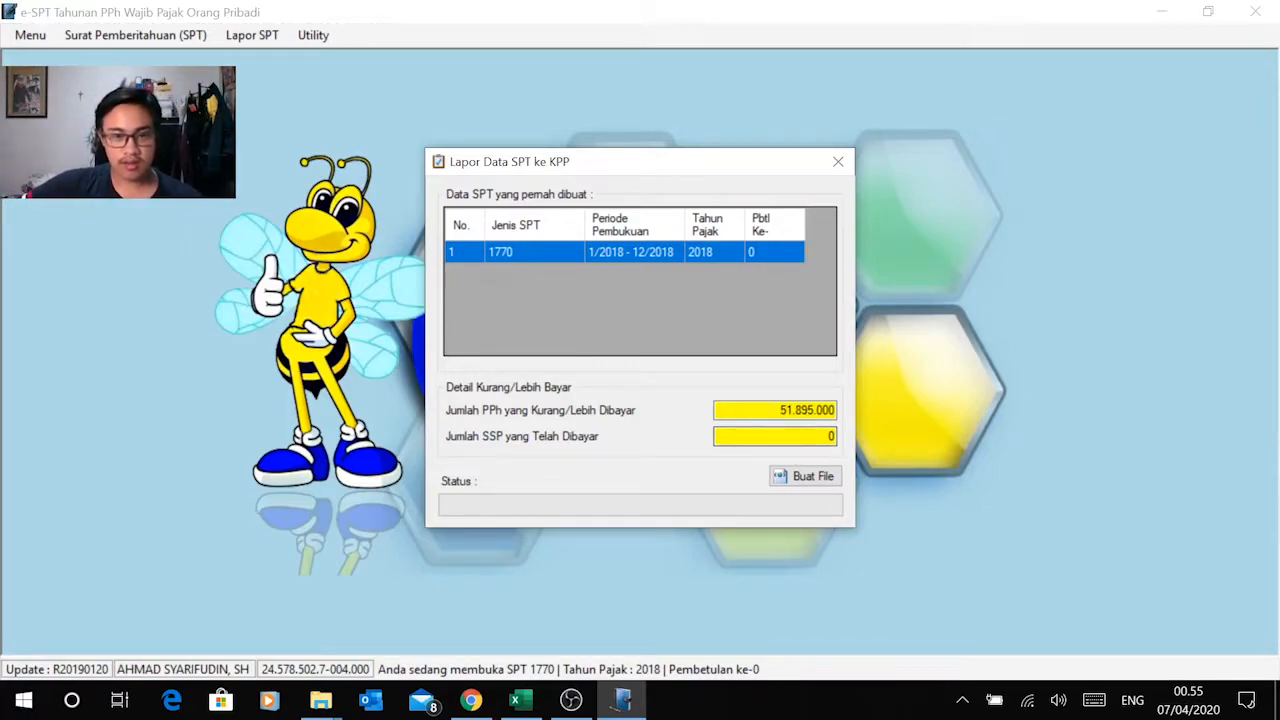
pyautogui.click(796, 478)
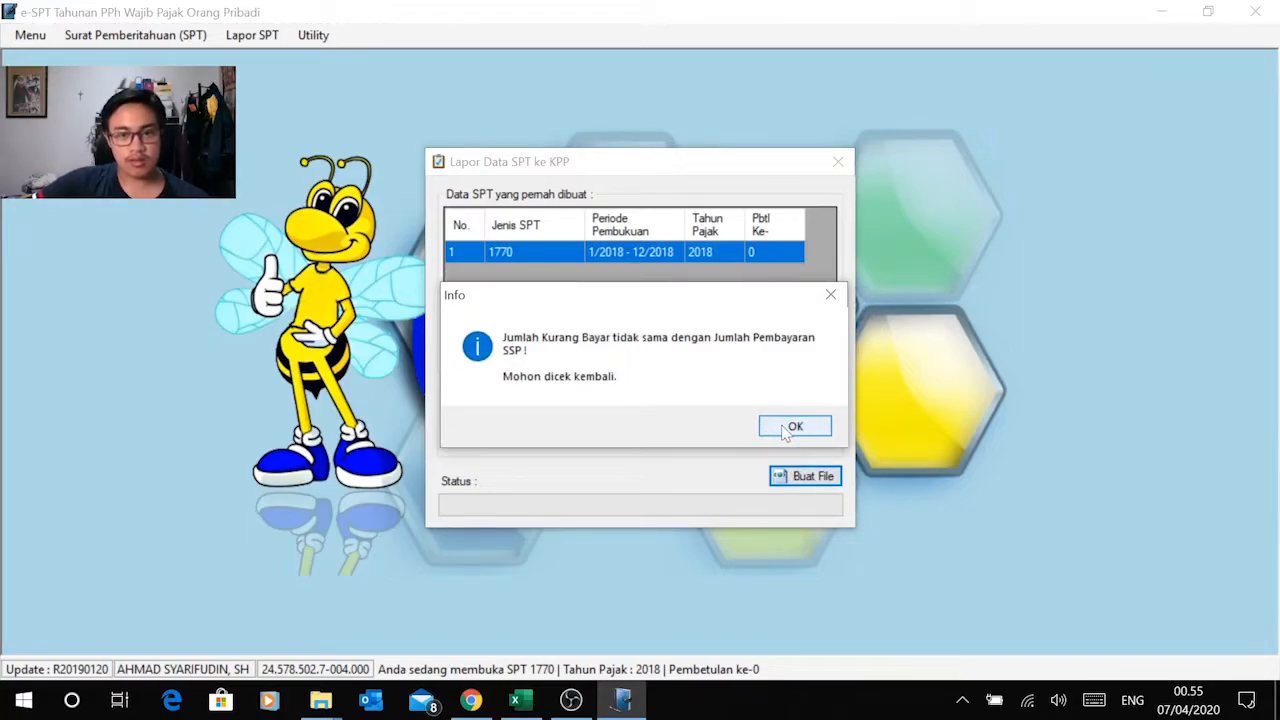
pyautogui.click(787, 431)
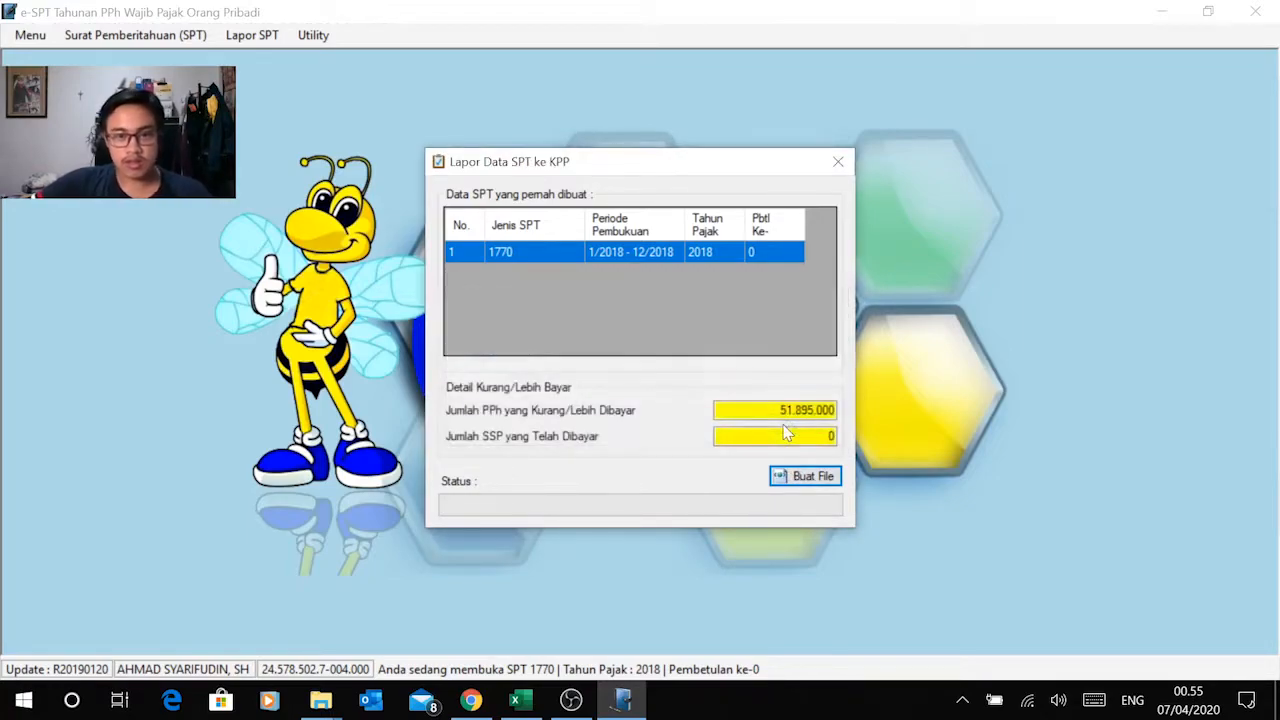
# Step: Check the PPh Kurang/Lebih Dibayar amount against the SSP paid amount, and close the Lapor Data SPT ke KPP dialog
pyautogui.moveTo(777, 410); pyautogui.dragTo(835, 411)
pyautogui.hotkey('ctrl', 'c')
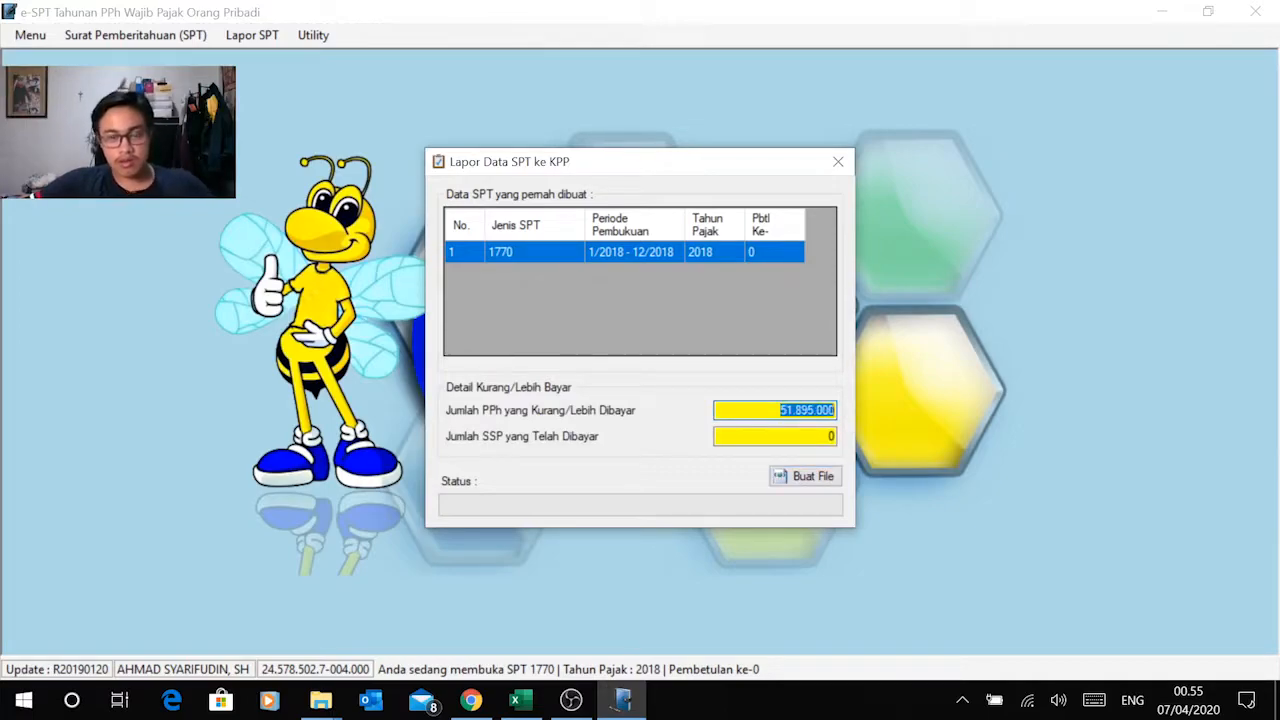
pyautogui.click(829, 436)
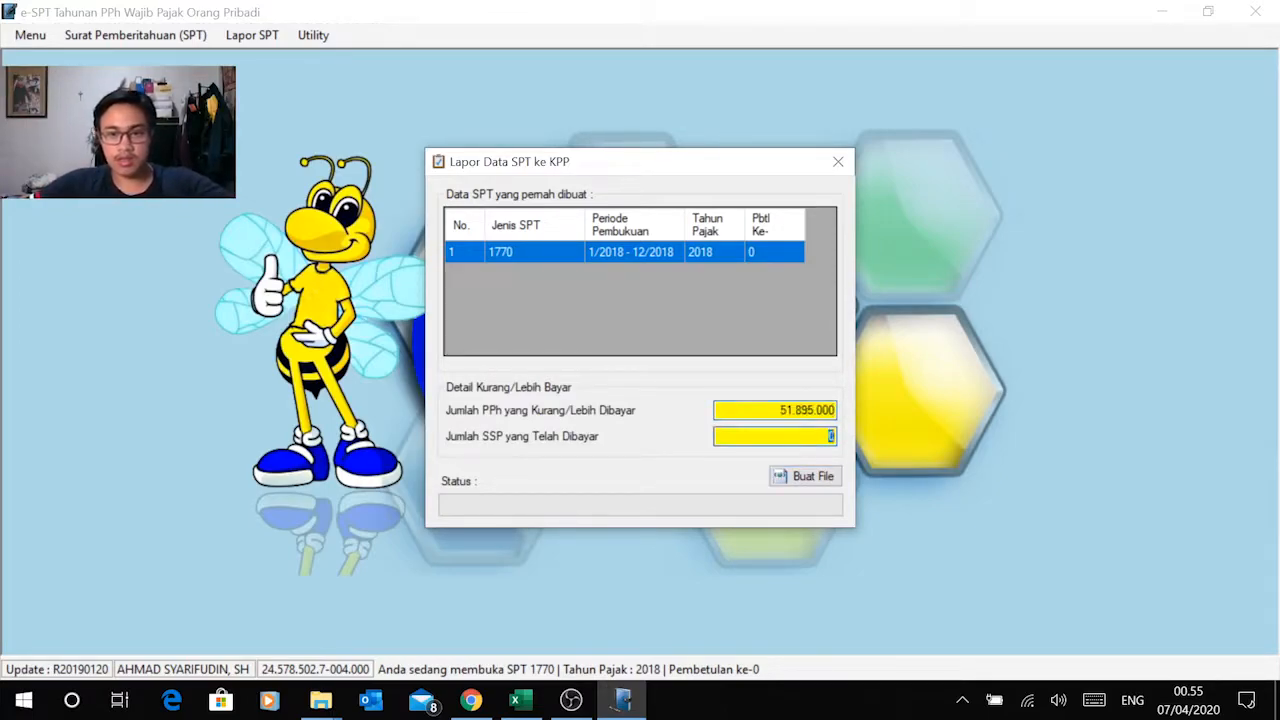
pyautogui.rightClick(827, 436)
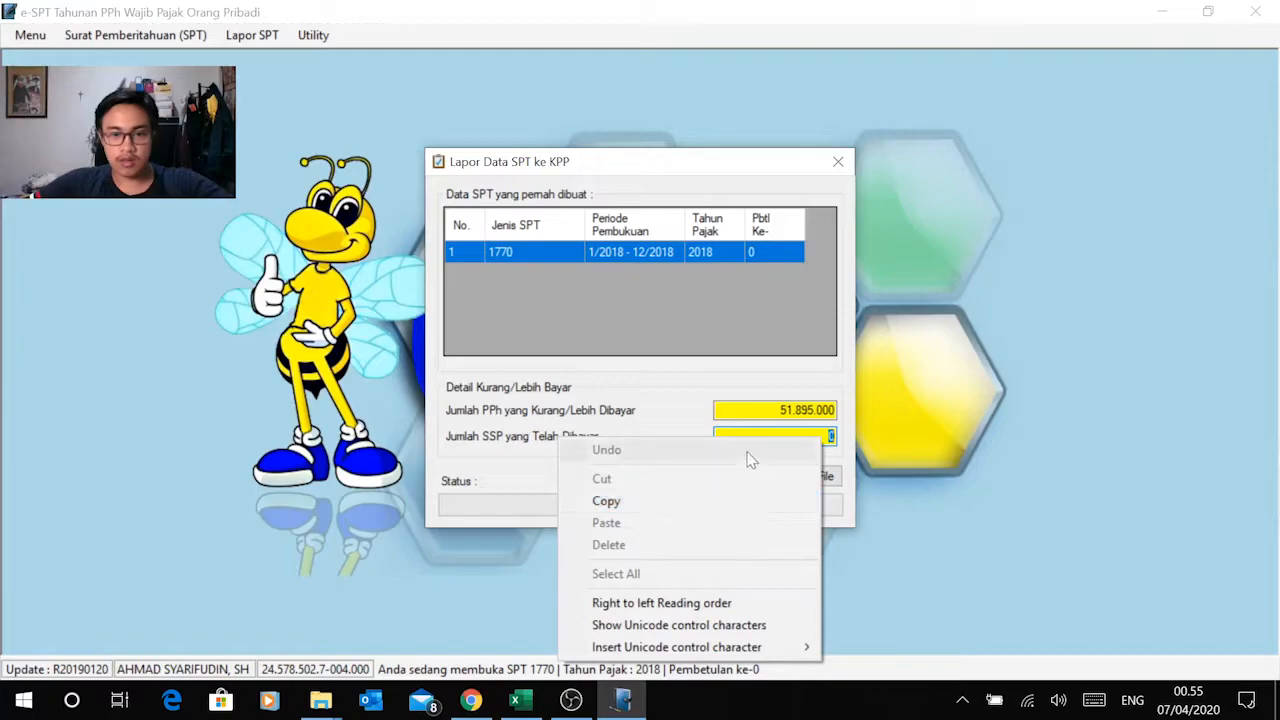
pyautogui.click(808, 437)
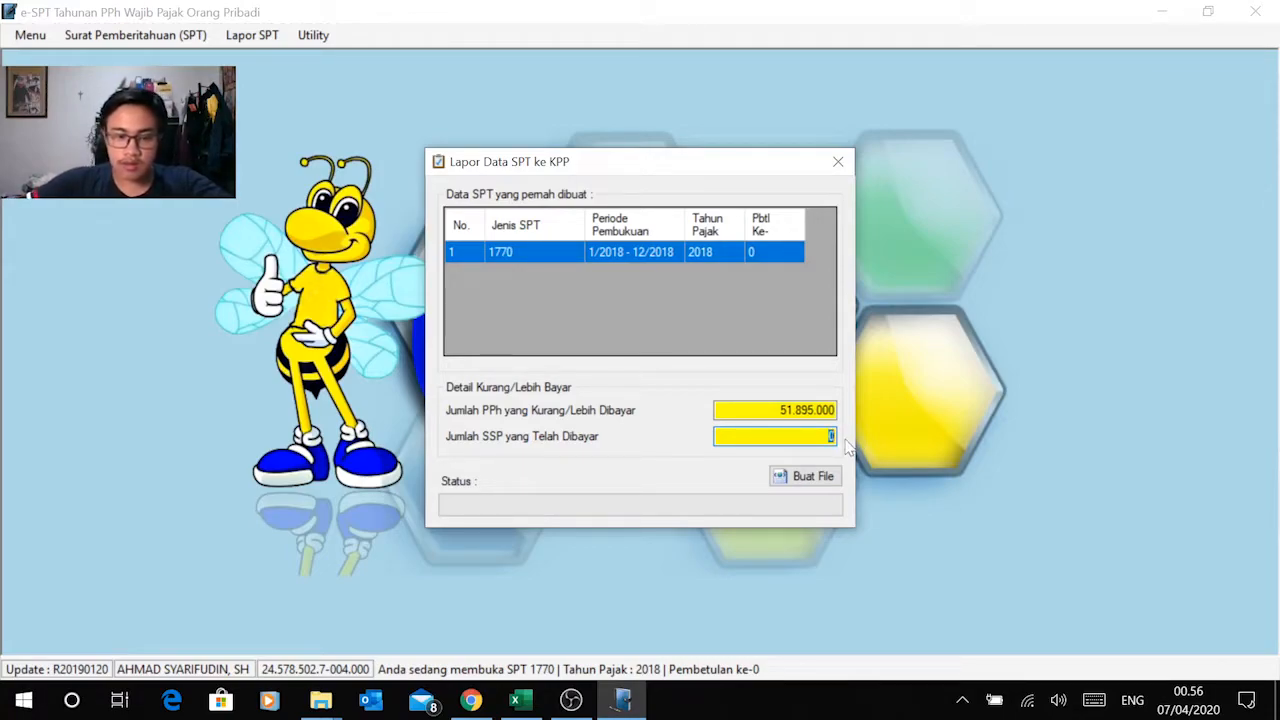
pyautogui.click(783, 410)
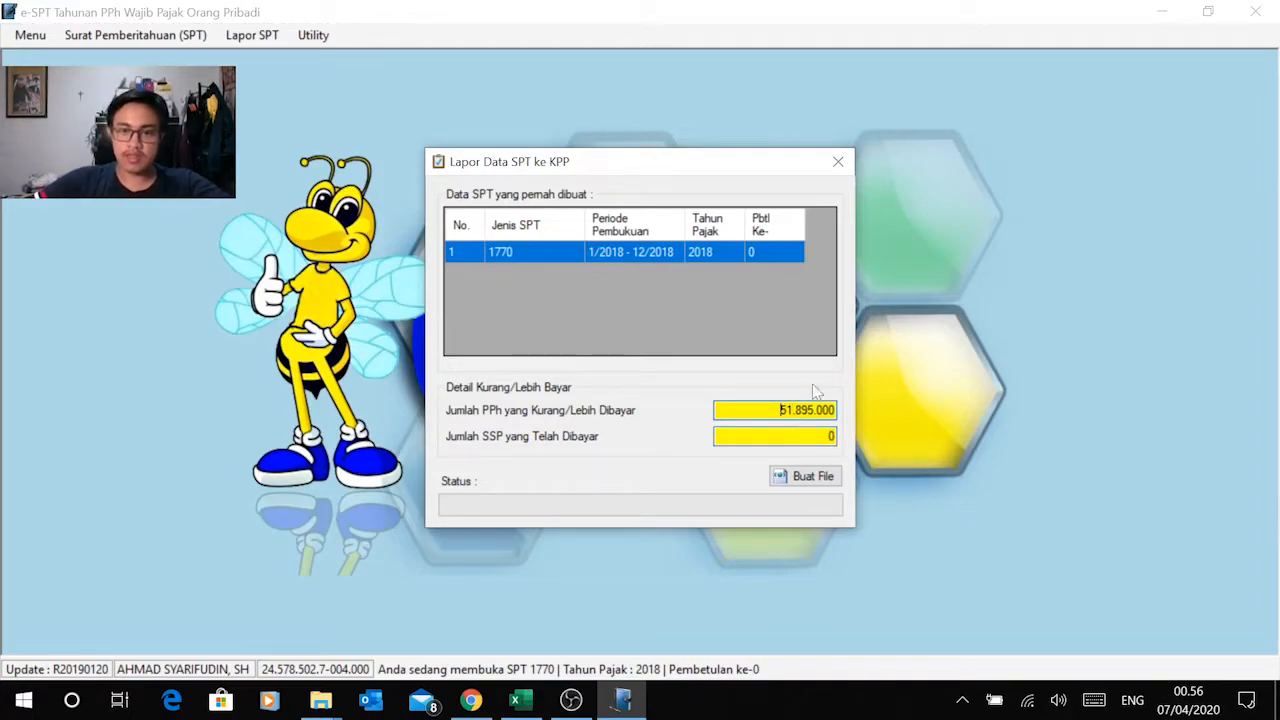
pyautogui.click(834, 163)
pyautogui.click(245, 35)
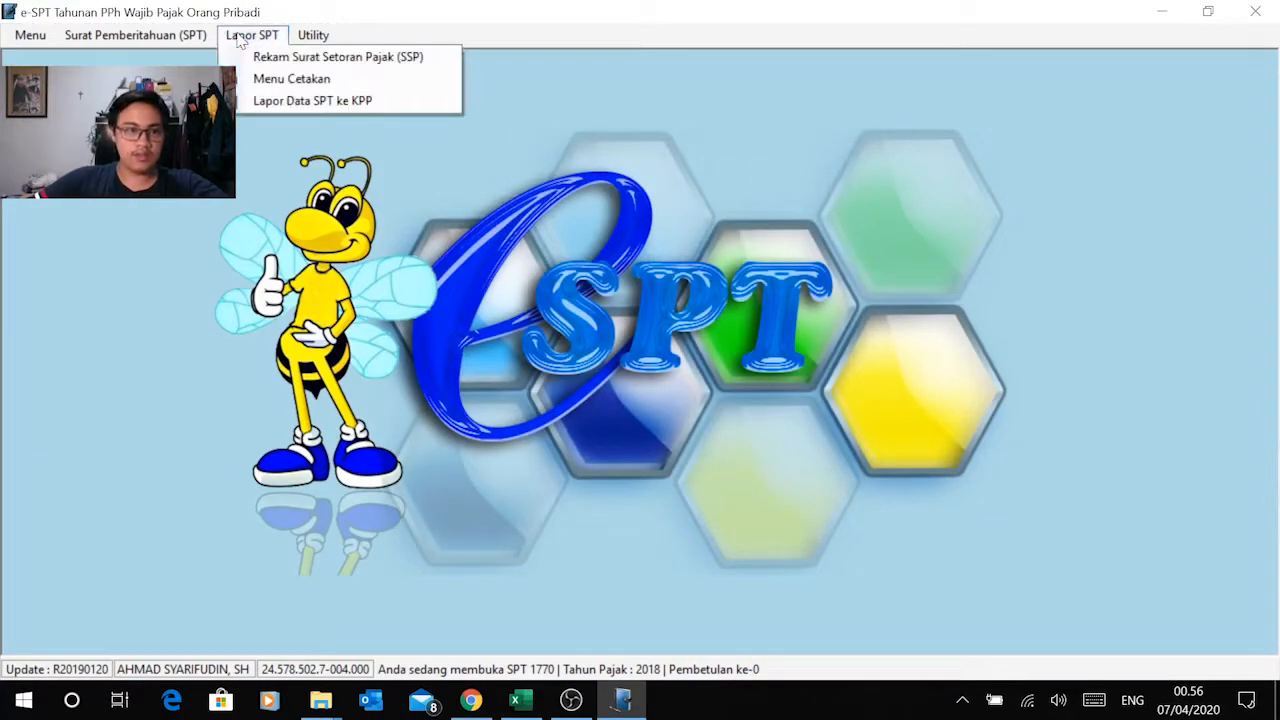
pyautogui.click(268, 55)
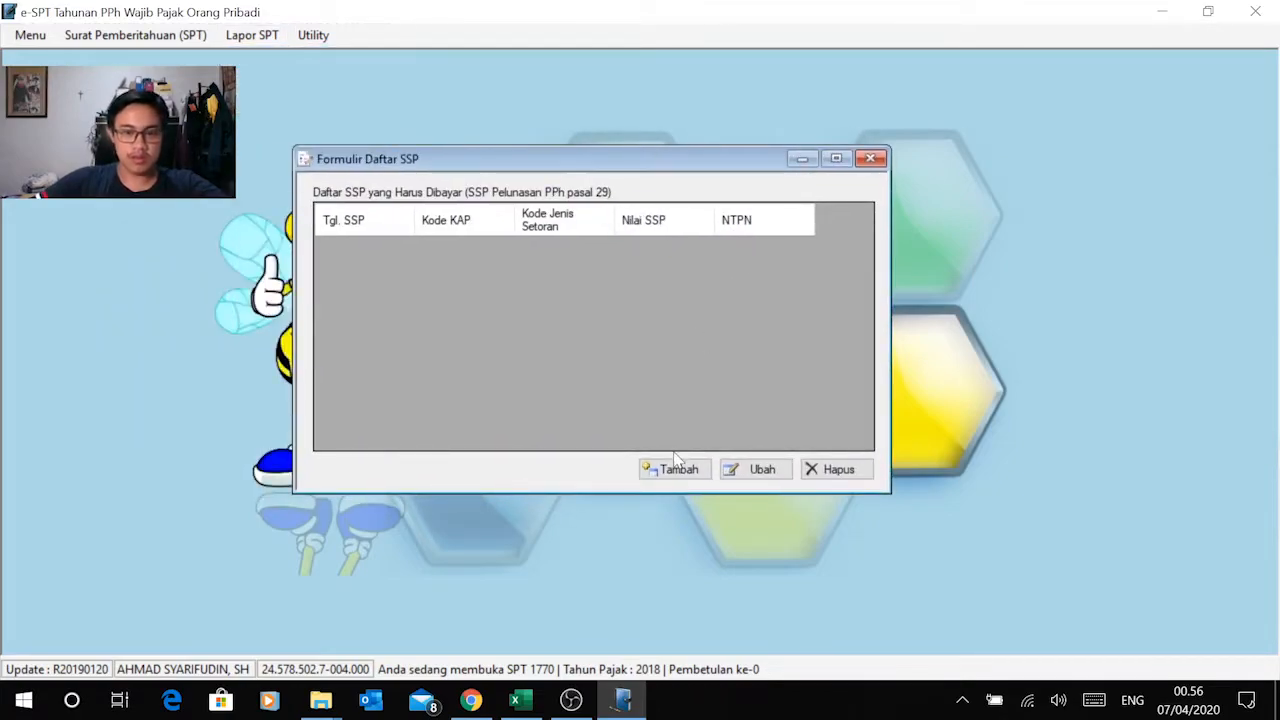
pyautogui.click(677, 470)
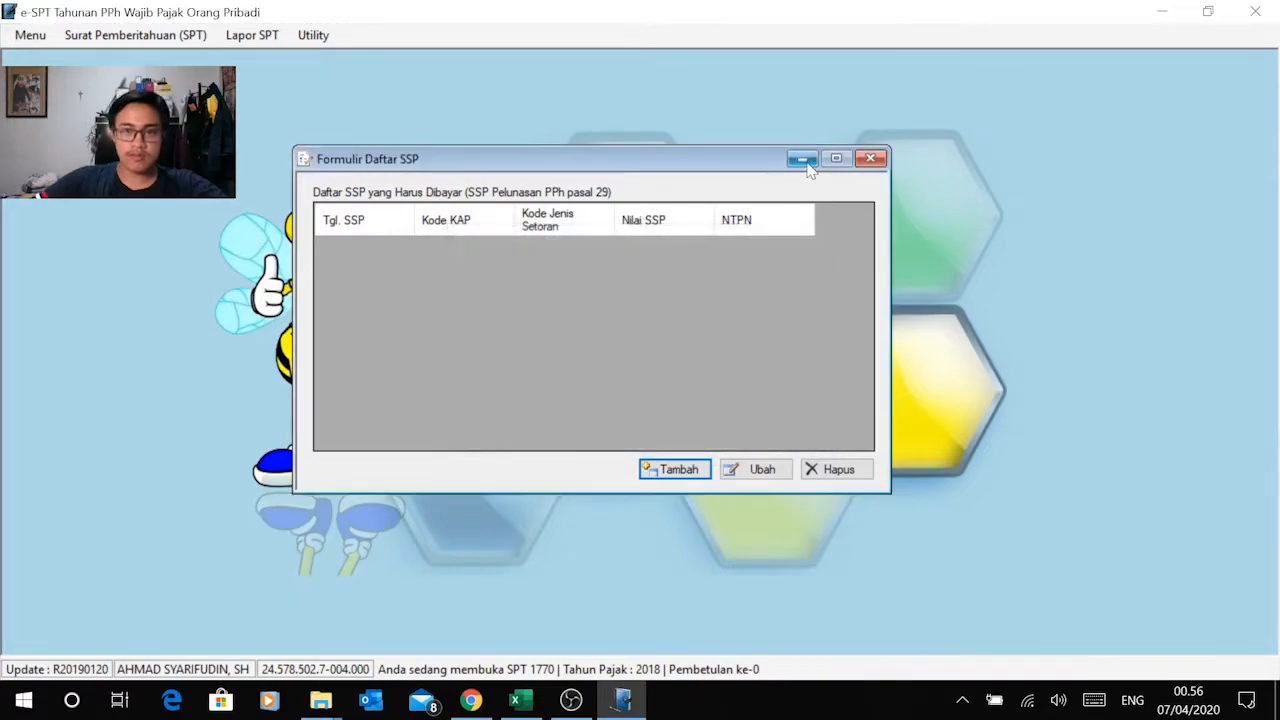
pyautogui.click(803, 160)
# Step: Copy the Jumlah PPh yang Kurang/Lebih Dibayar amount from Lapor Data SPT ke KPP and close the dialog
pyautogui.click(252, 35)
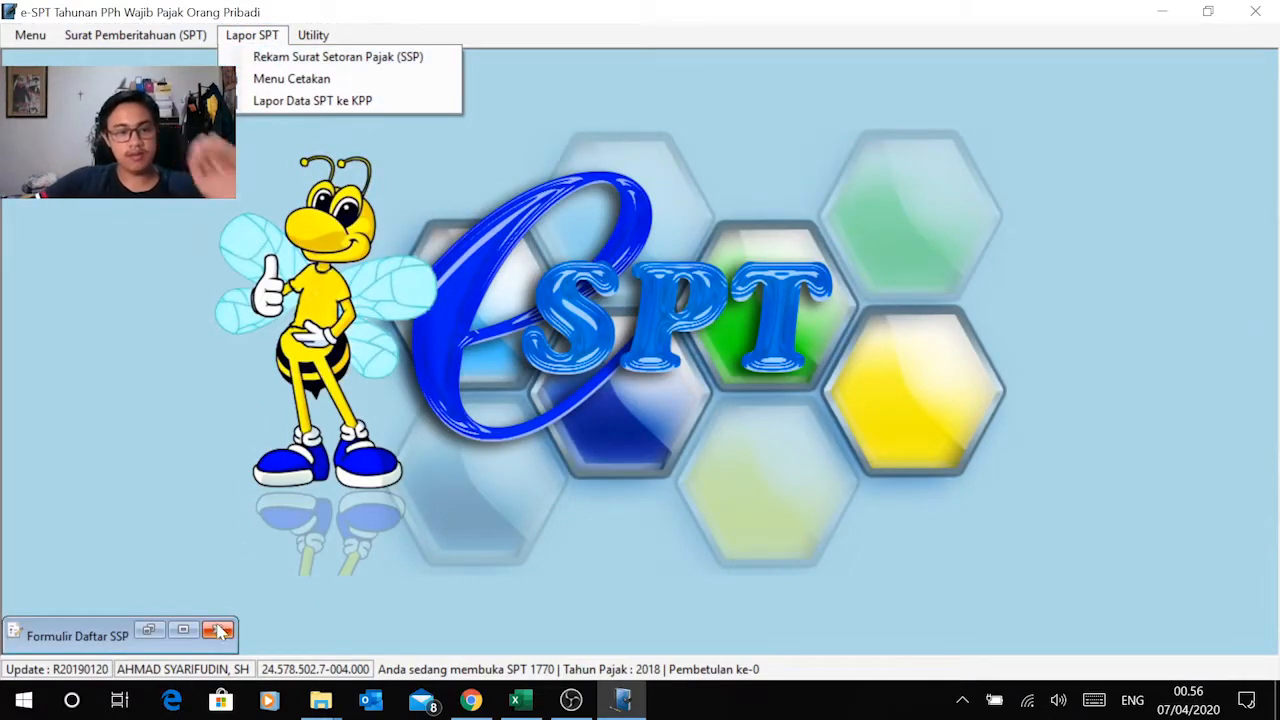
pyautogui.click(275, 57)
pyautogui.click(254, 37)
pyautogui.click(317, 99)
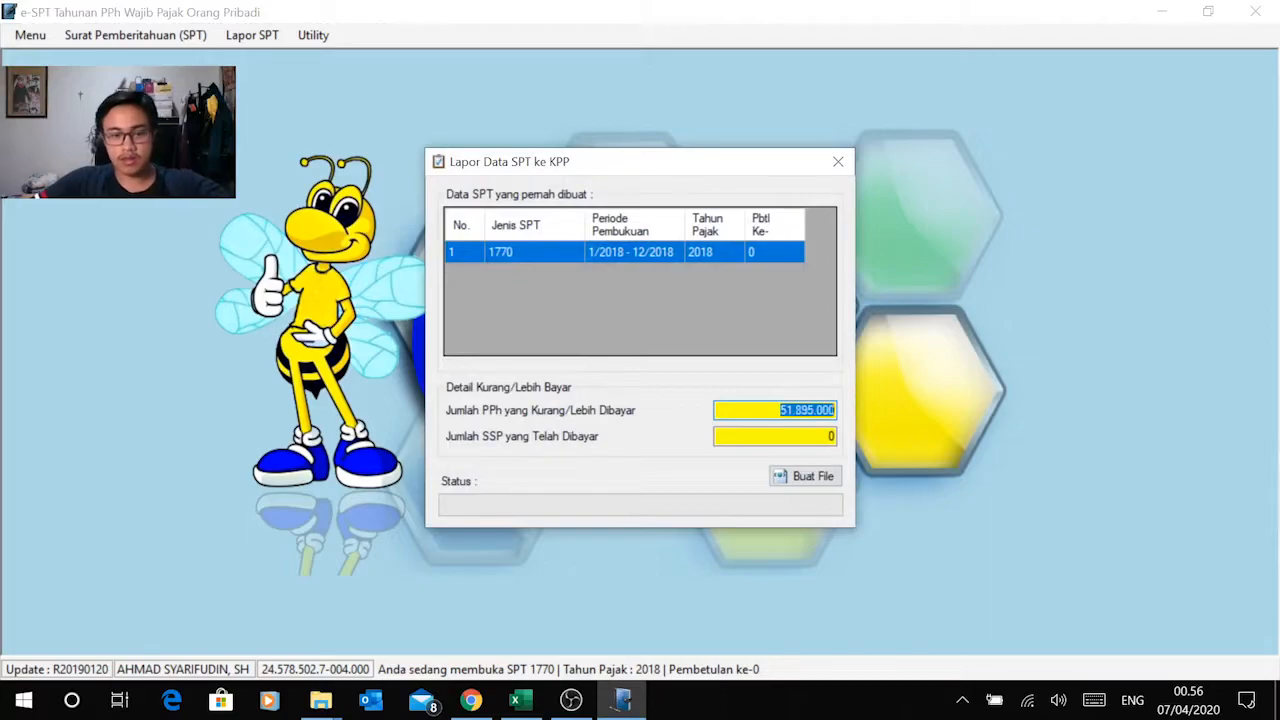
pyautogui.click(838, 161)
# Step: Add a record to the SSP list with NTPN 001 and the copied 51.895.000 as Jumlah Pembayaran
pyautogui.click(254, 38)
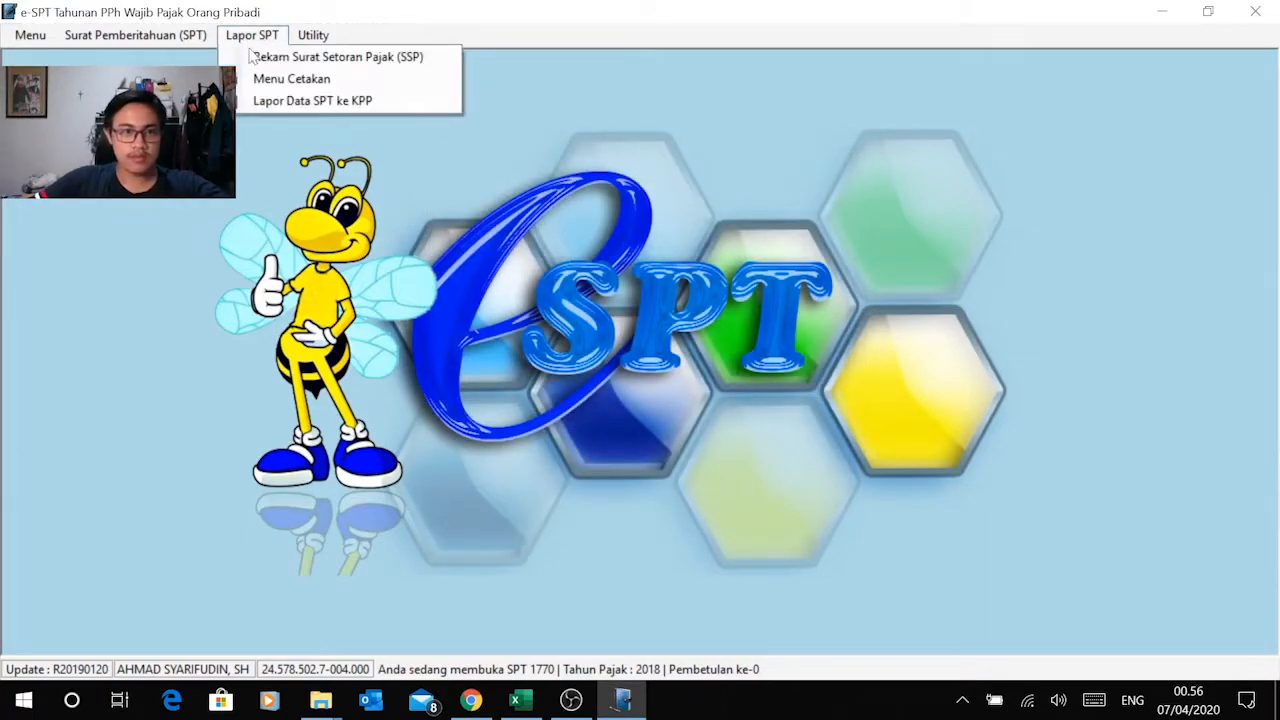
pyautogui.click(302, 57)
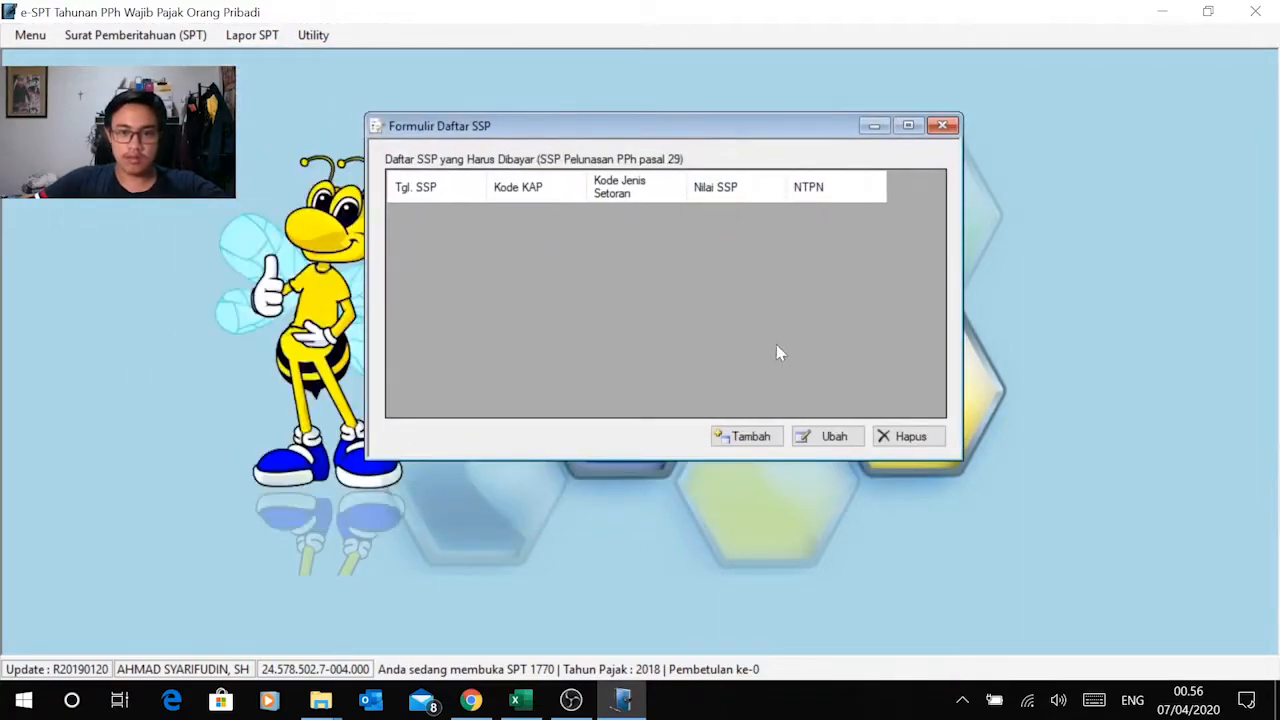
pyautogui.click(746, 437)
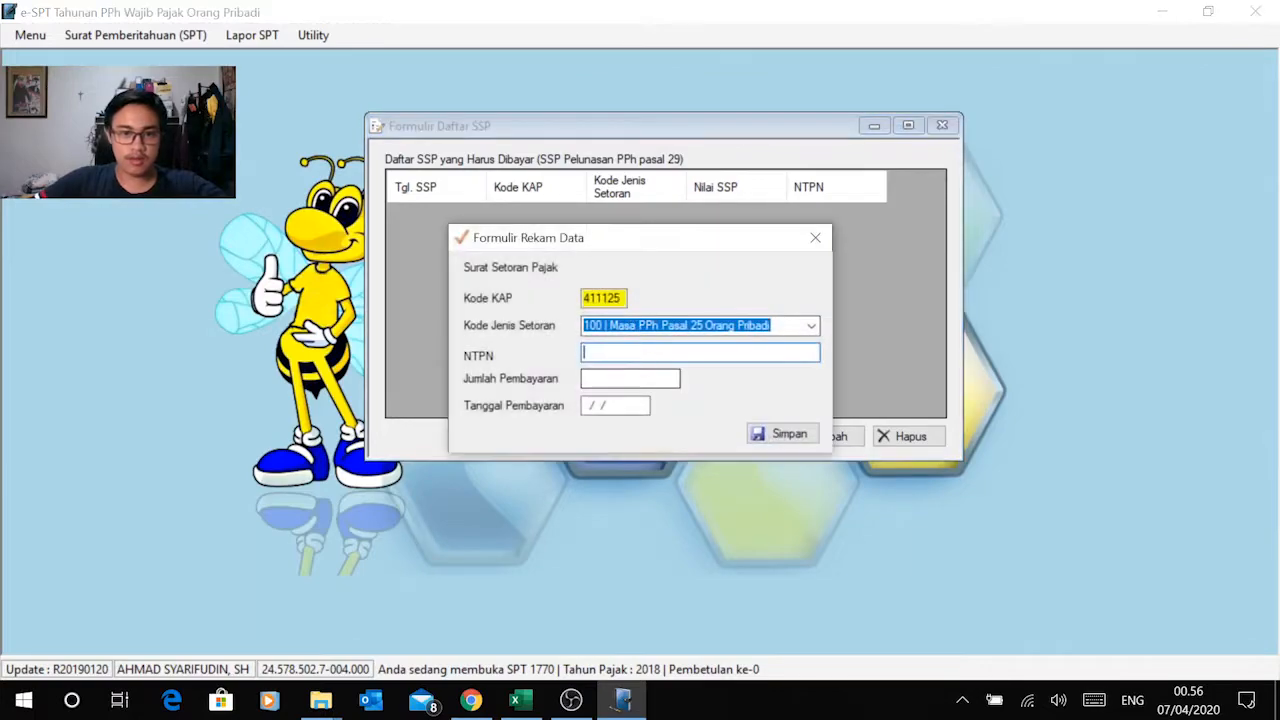
pyautogui.write('001')
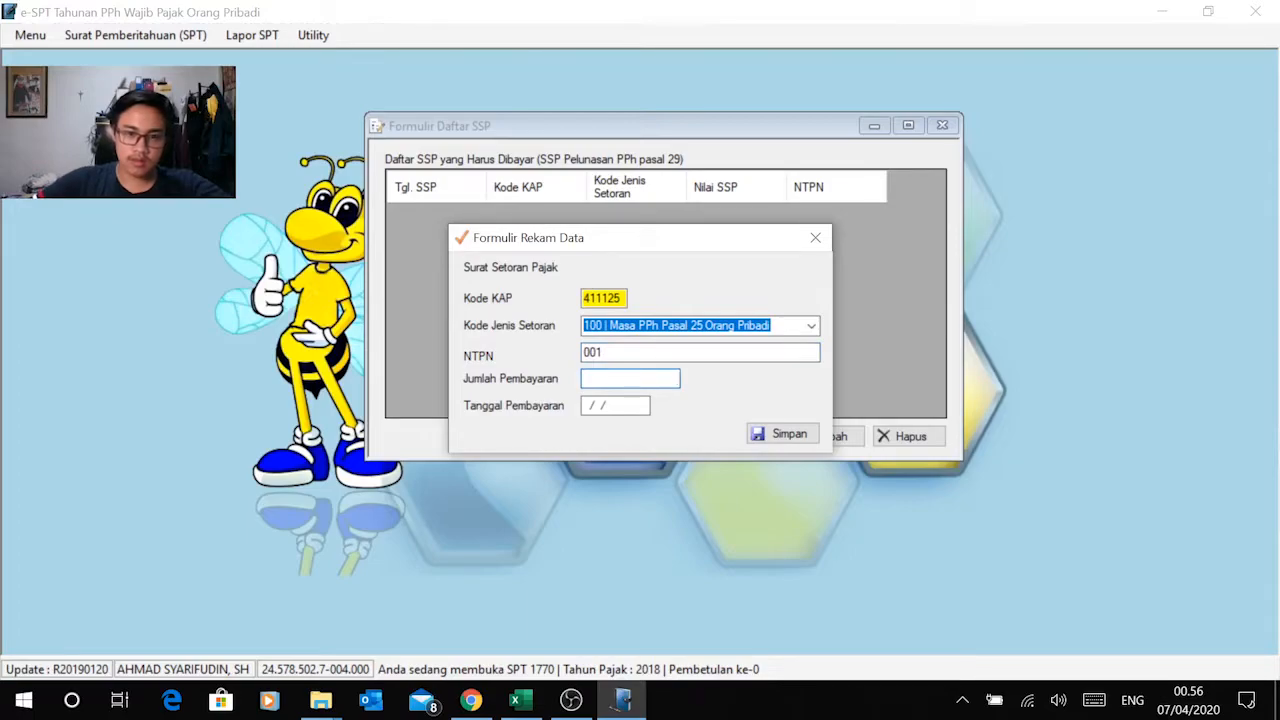
pyautogui.rightClick(634, 383)
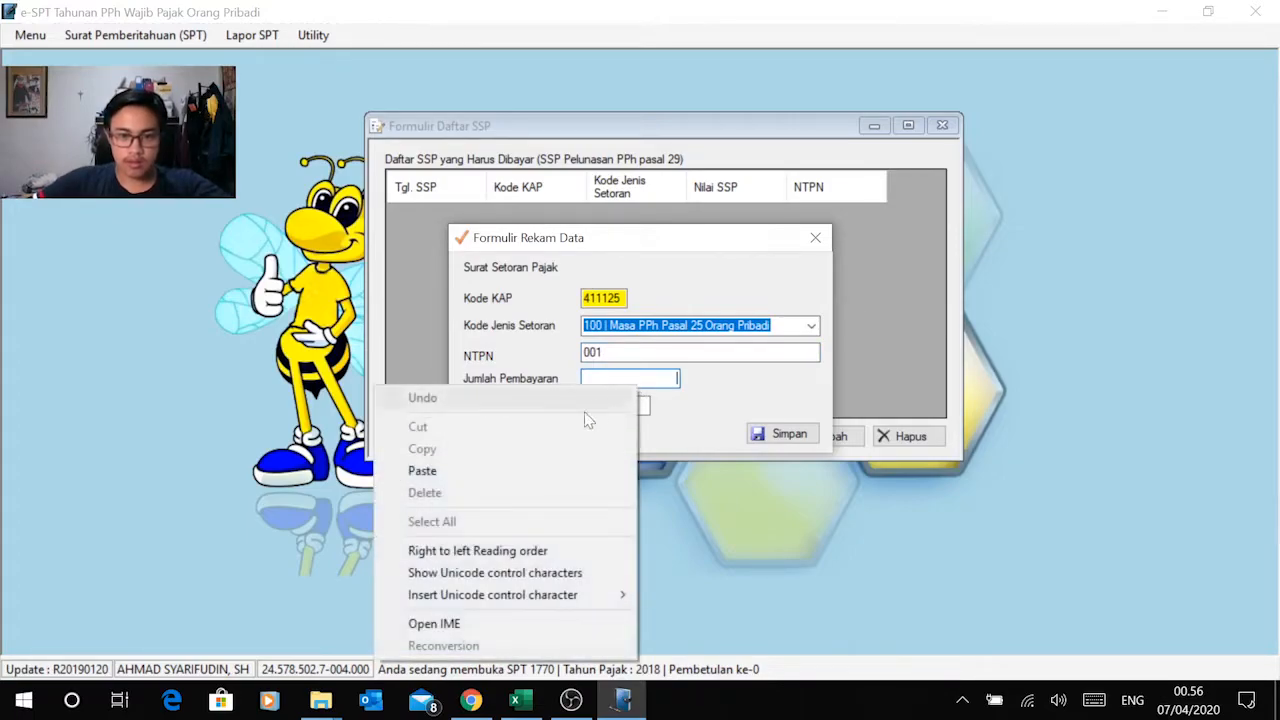
pyautogui.click(531, 466)
# Step: Set the SSP record's Tanggal Pembayaran to 15/03/2019, save the record and close the SSP list
pyautogui.click(588, 408)
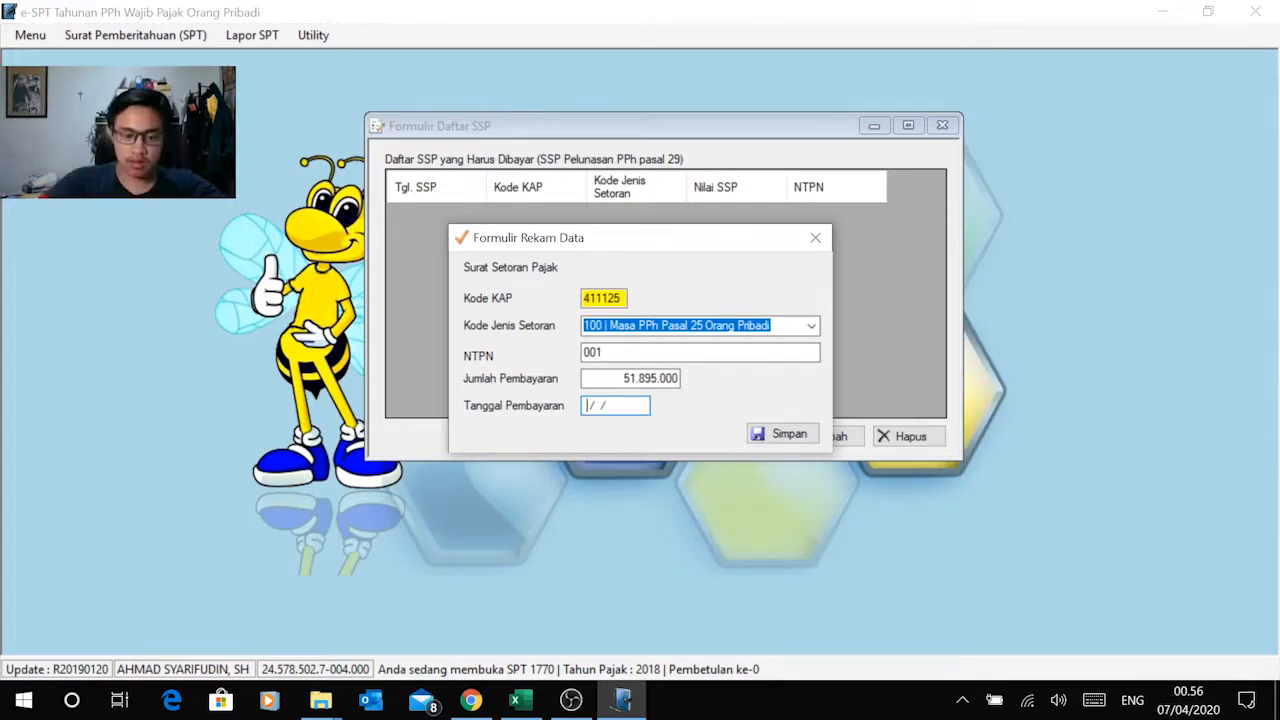
pyautogui.write('15')
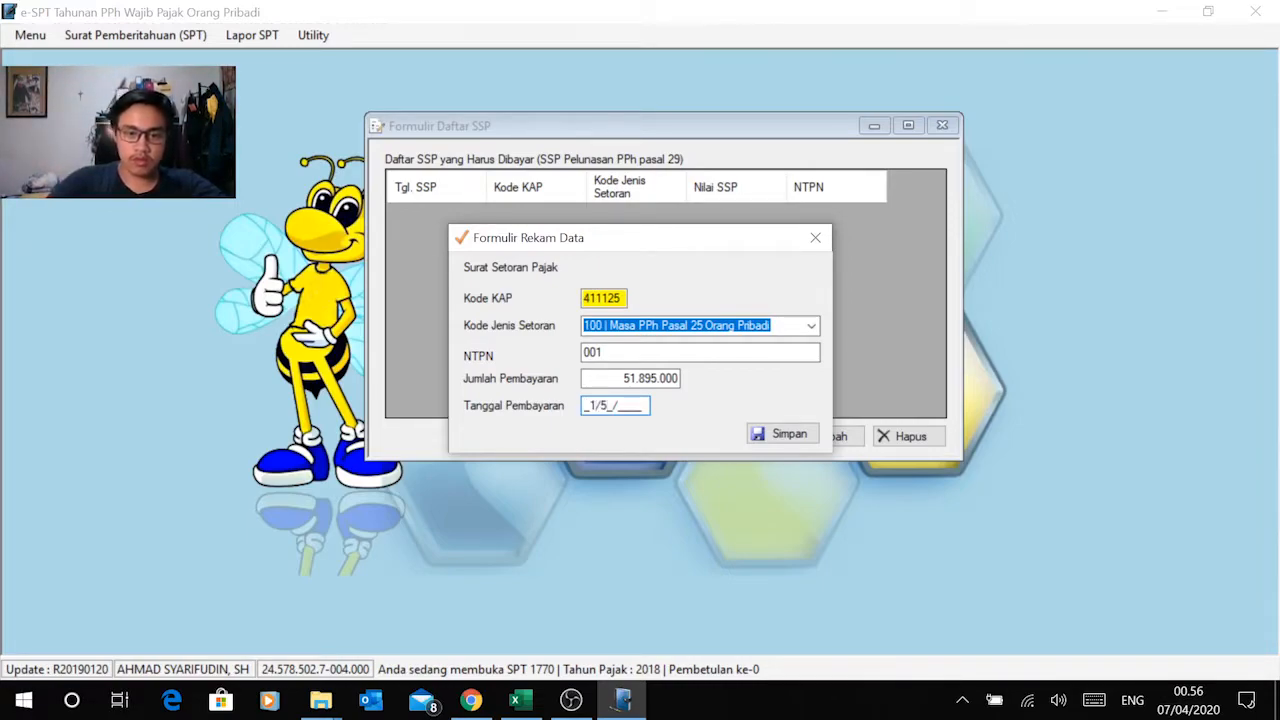
pyautogui.press('BackSpace')
pyautogui.press('BackSpace')
pyautogui.write('15/03/2019')
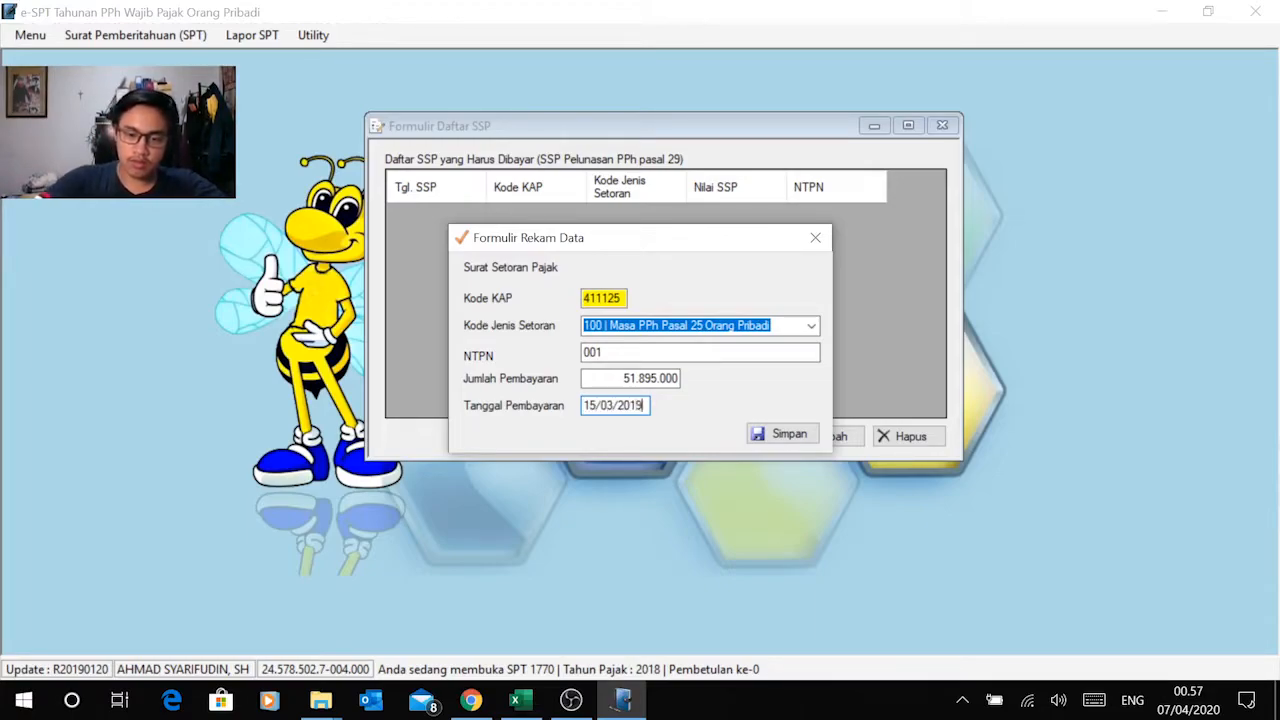
pyautogui.click(773, 434)
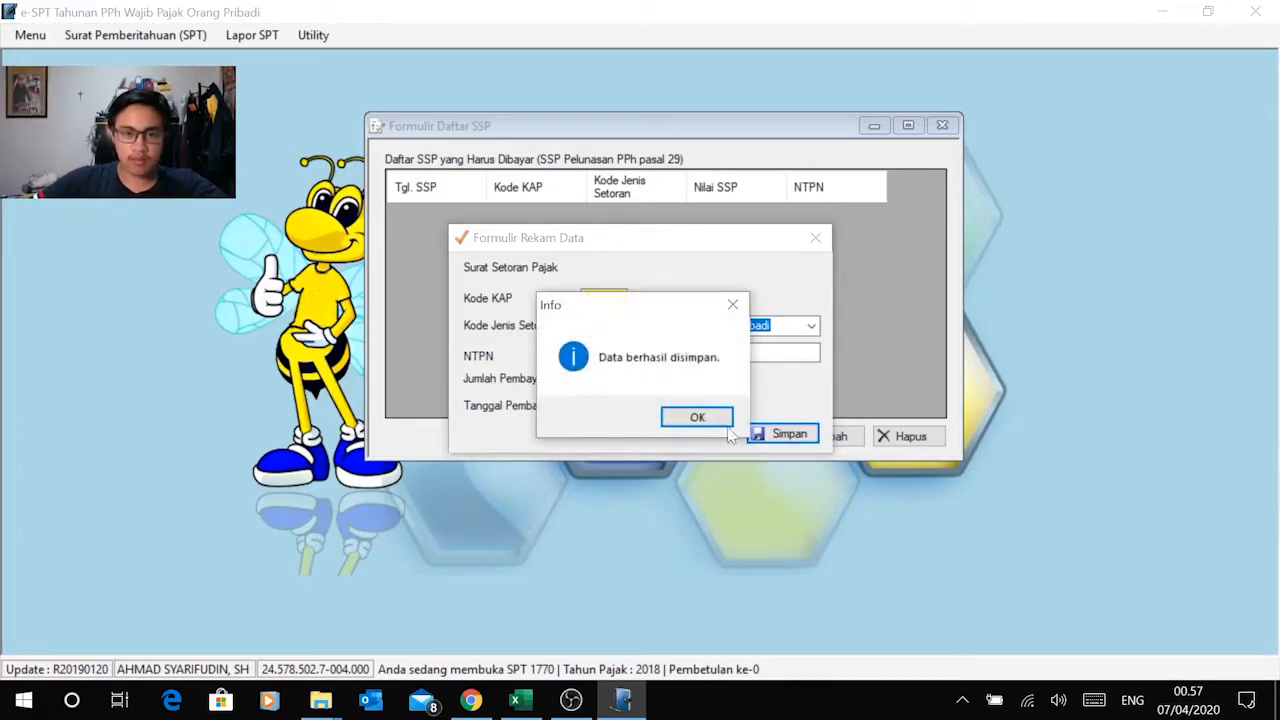
pyautogui.click(697, 422)
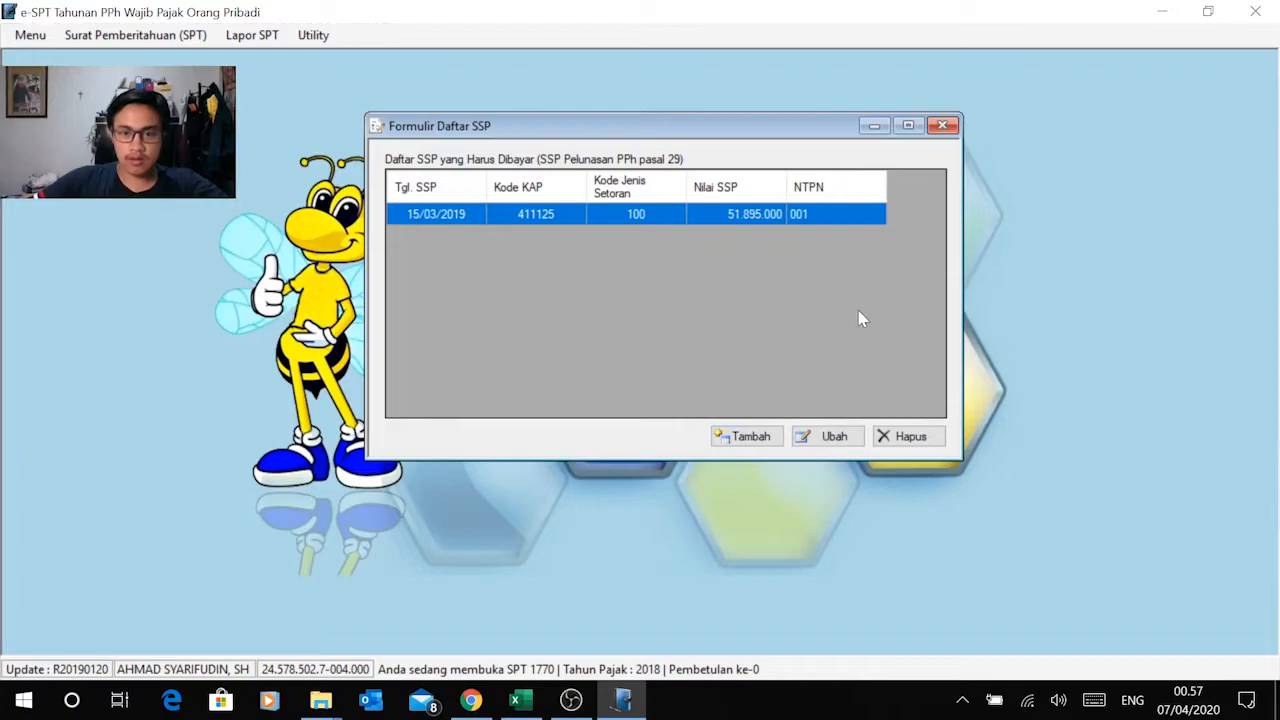
pyautogui.click(942, 126)
# Step: Open Lapor Data SPT ke KPP and compare the PPh Kurang/Lebih Dibayar amount with the SSP paid amount
pyautogui.click(252, 35)
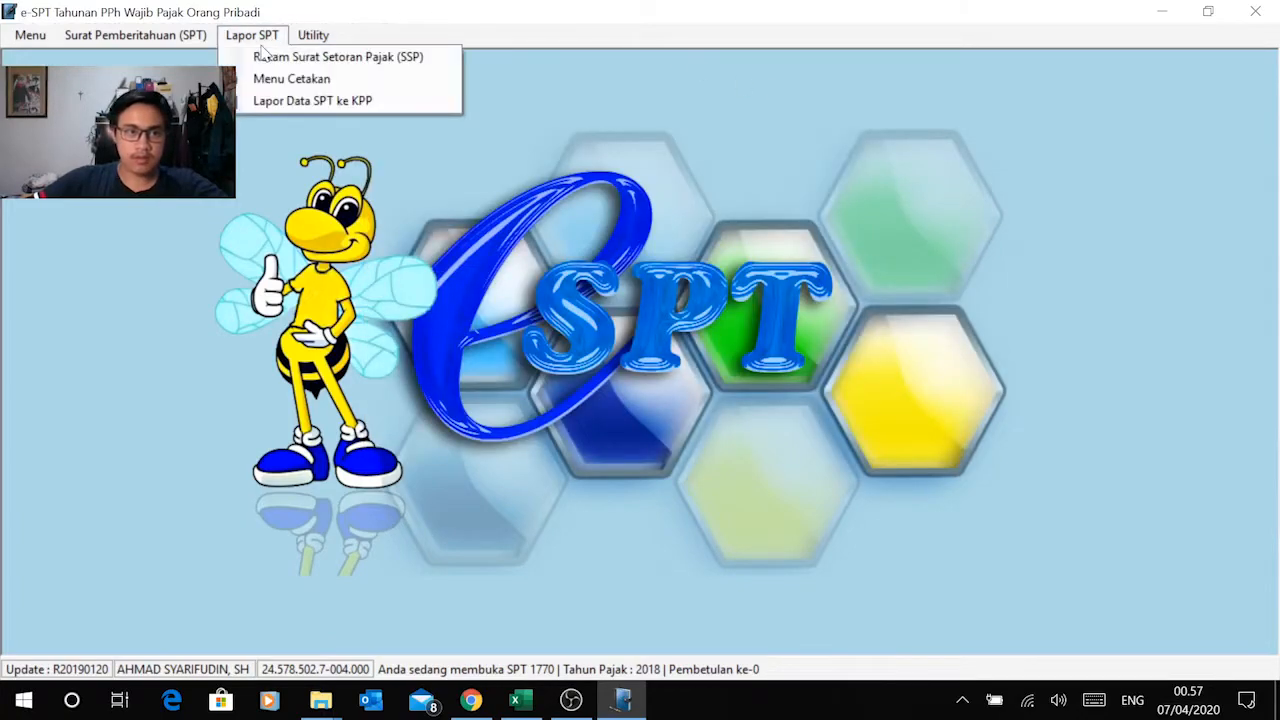
pyautogui.click(298, 102)
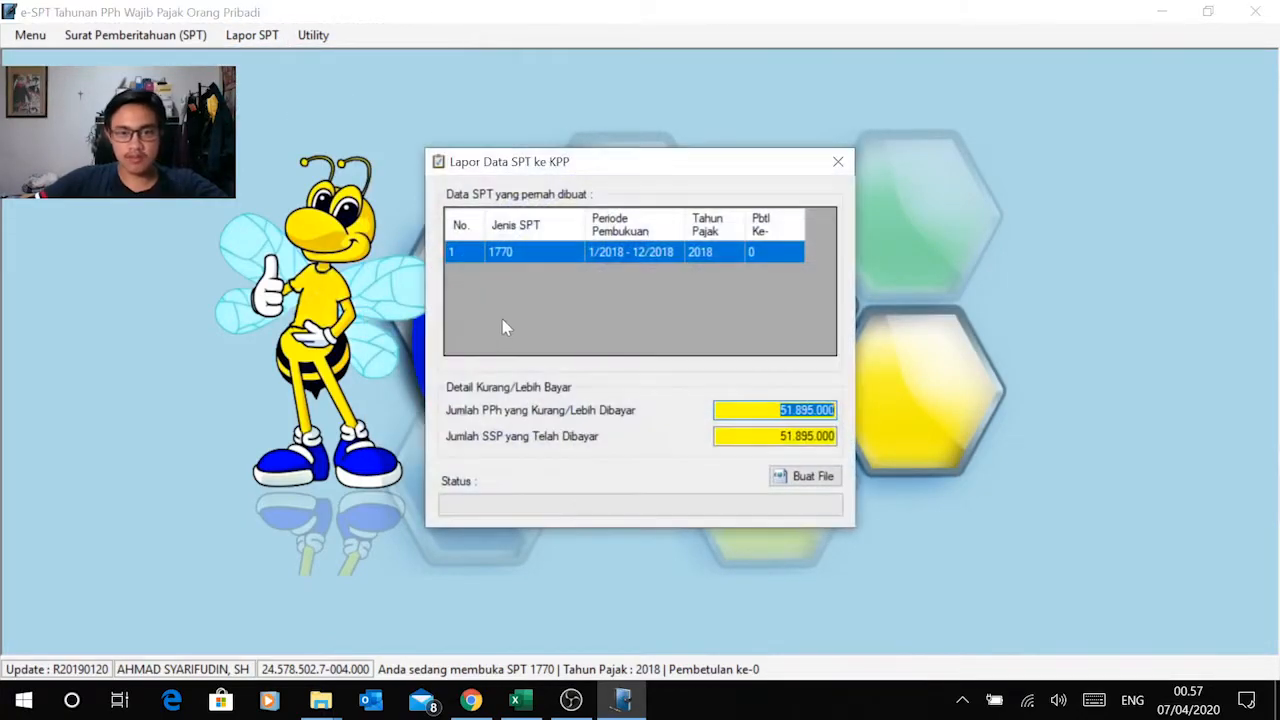
pyautogui.click(735, 436)
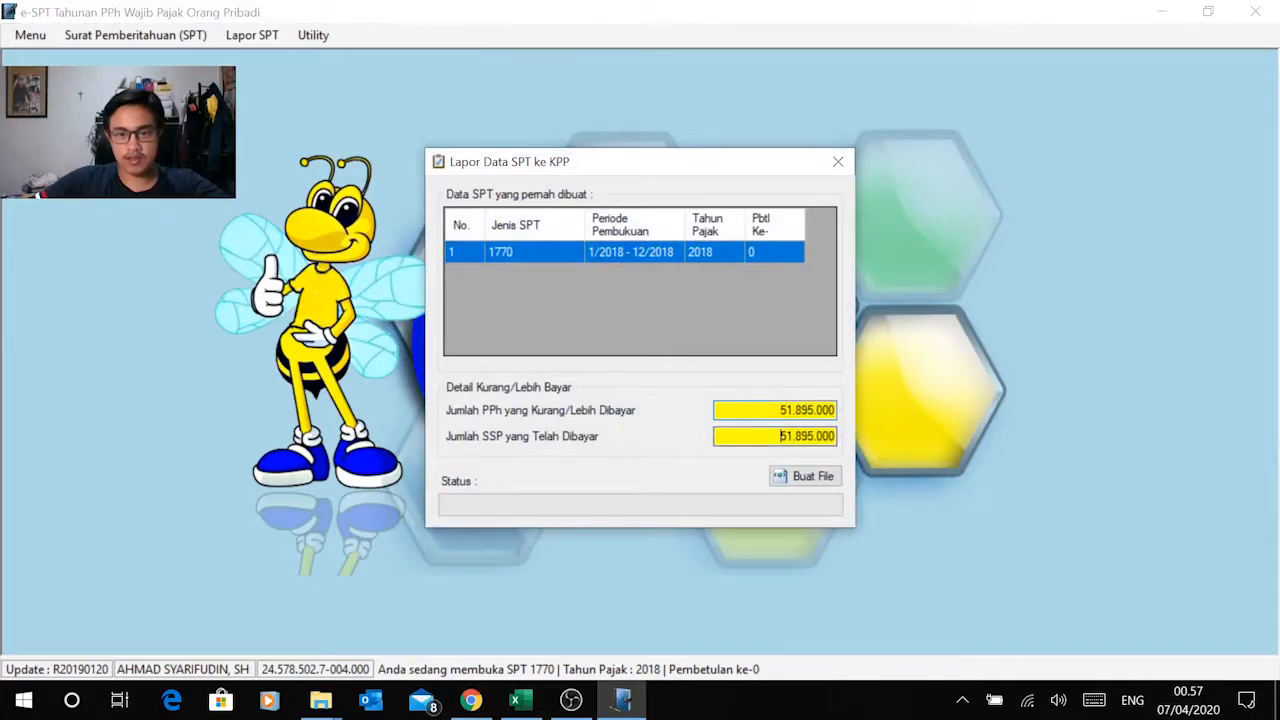
# Step: Create the CSV report file for the 2018 SPT 1770 in the folder D:\kuliah smt 4\Praktikum Perpajakan\Modul 2
pyautogui.click(811, 478)
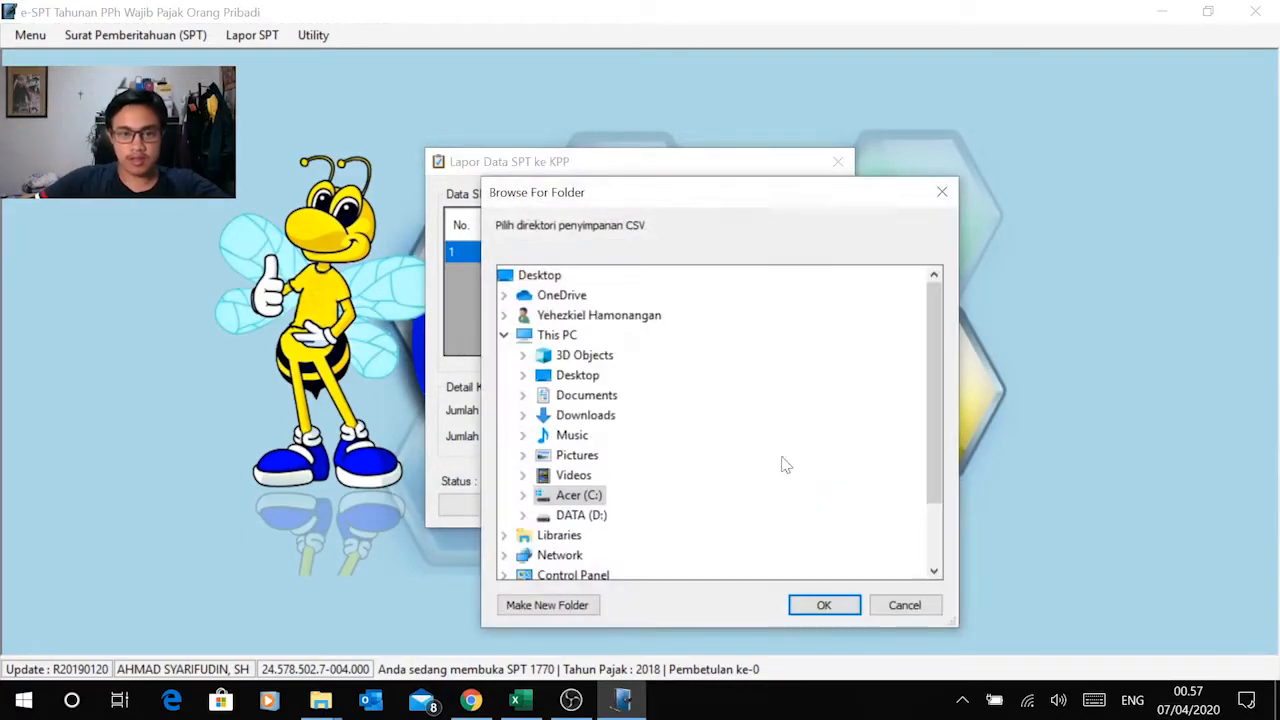
pyautogui.moveTo(703, 203); pyautogui.dragTo(700, 140)
pyautogui.scroll(-2, 600, 440)
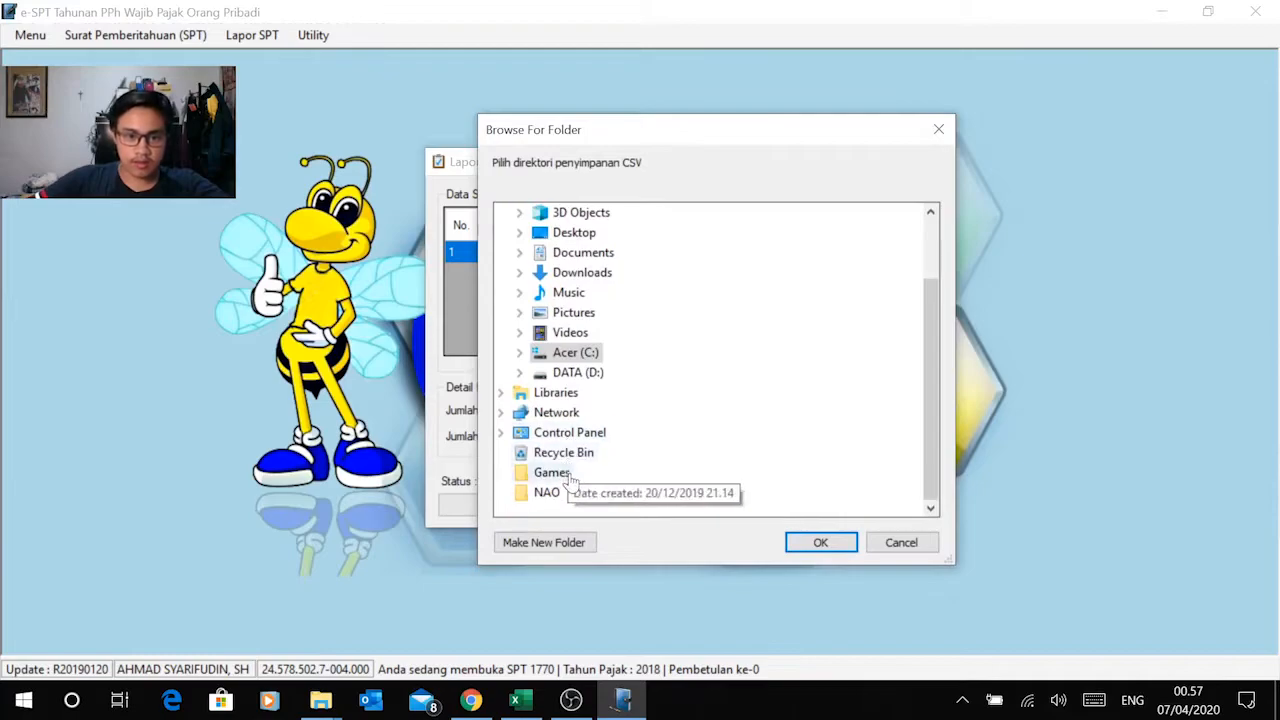
pyautogui.doubleClick(572, 372)
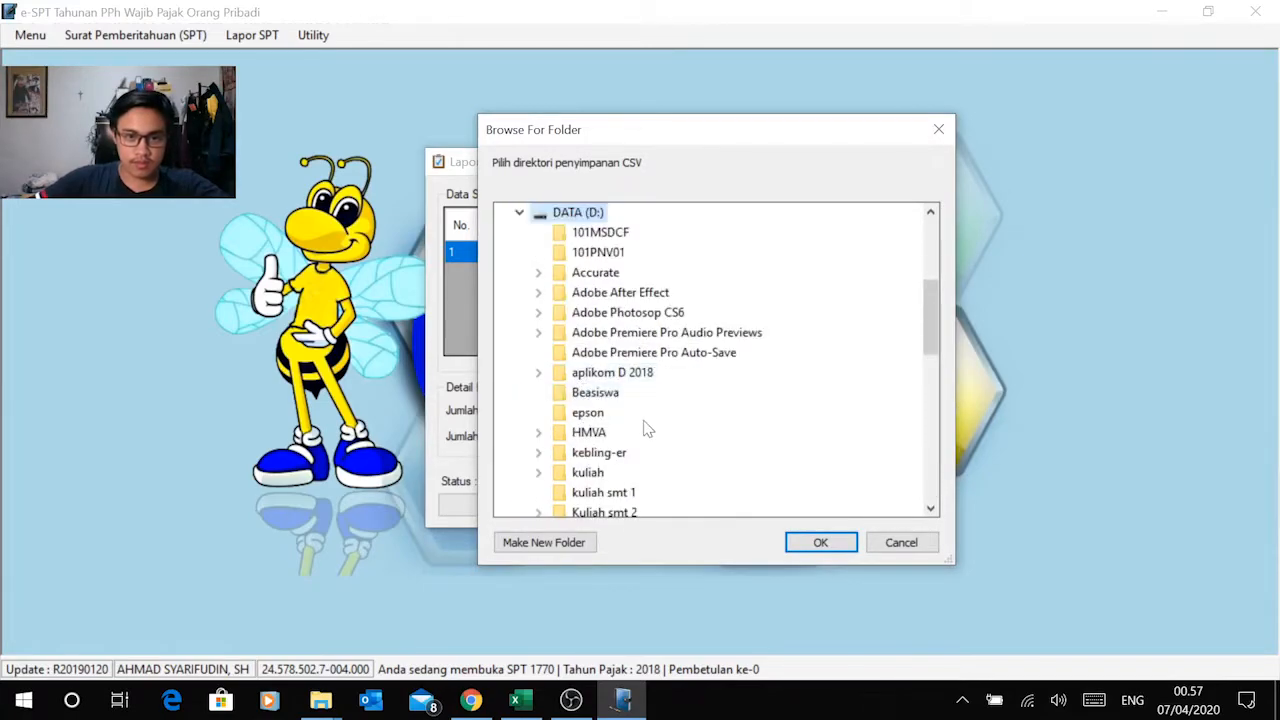
pyautogui.scroll(-1, 646, 440)
pyautogui.doubleClick(635, 493)
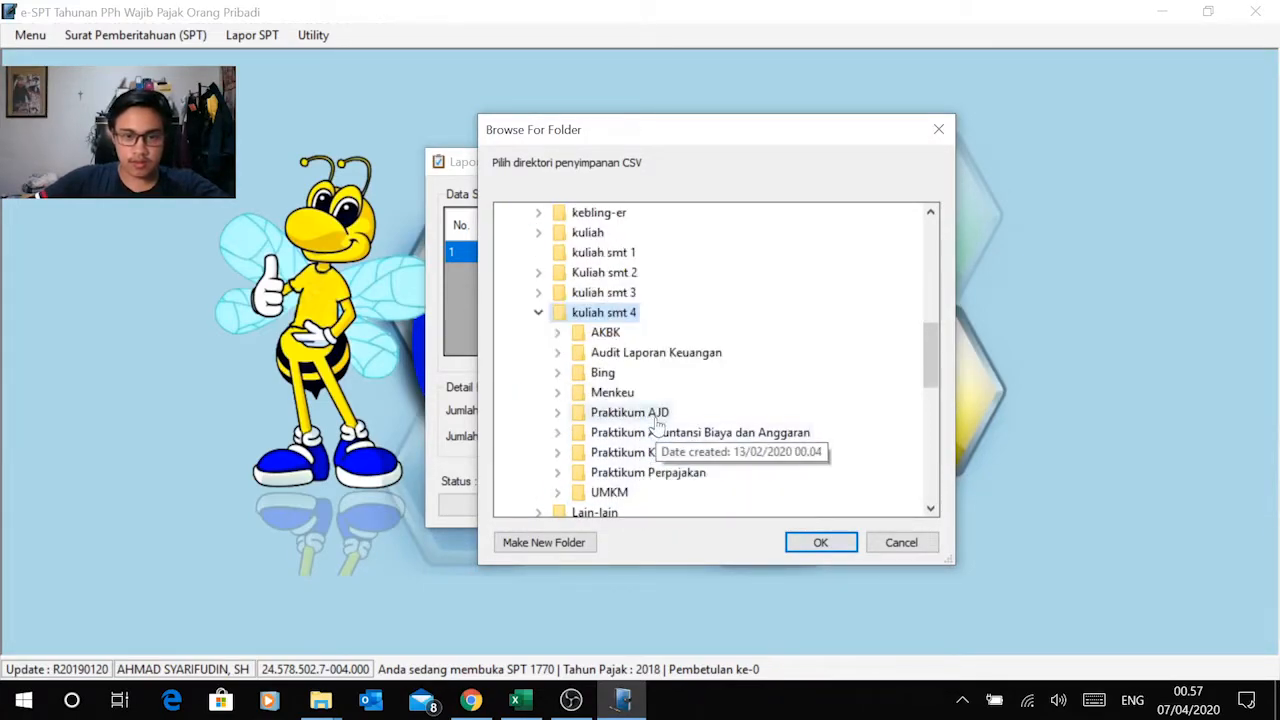
pyautogui.doubleClick(655, 474)
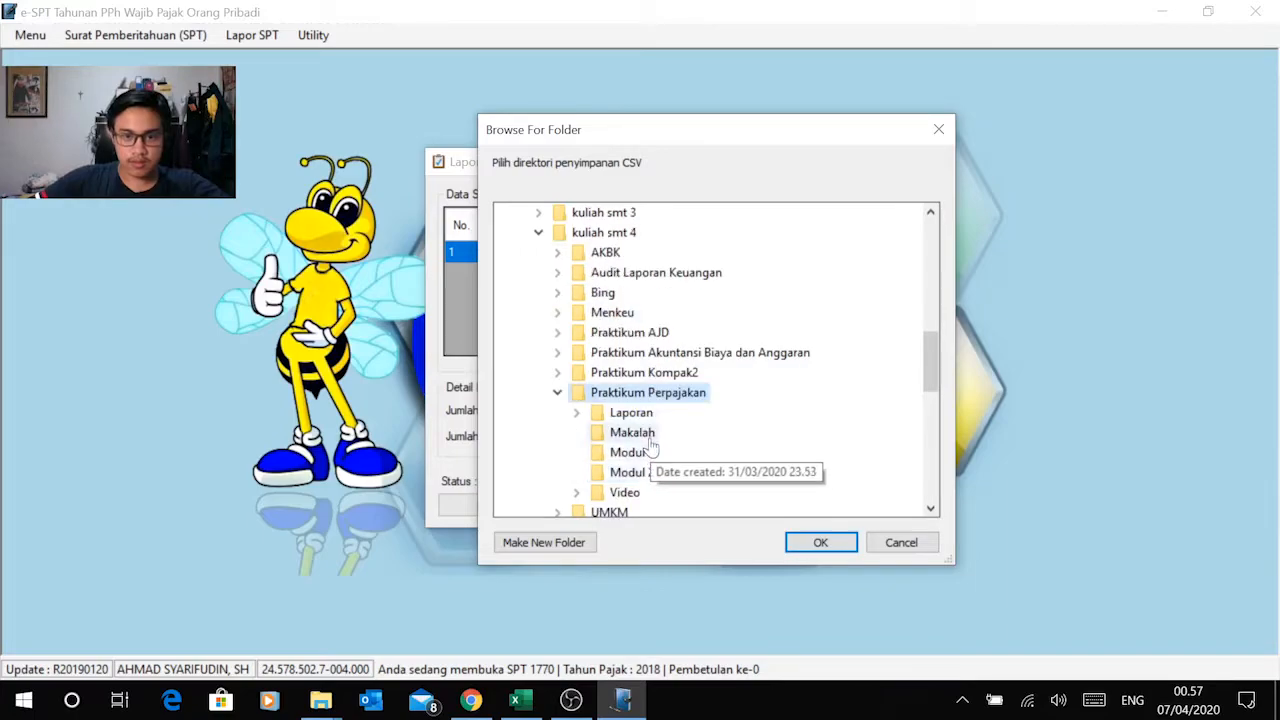
pyautogui.scroll(-1, 655, 455)
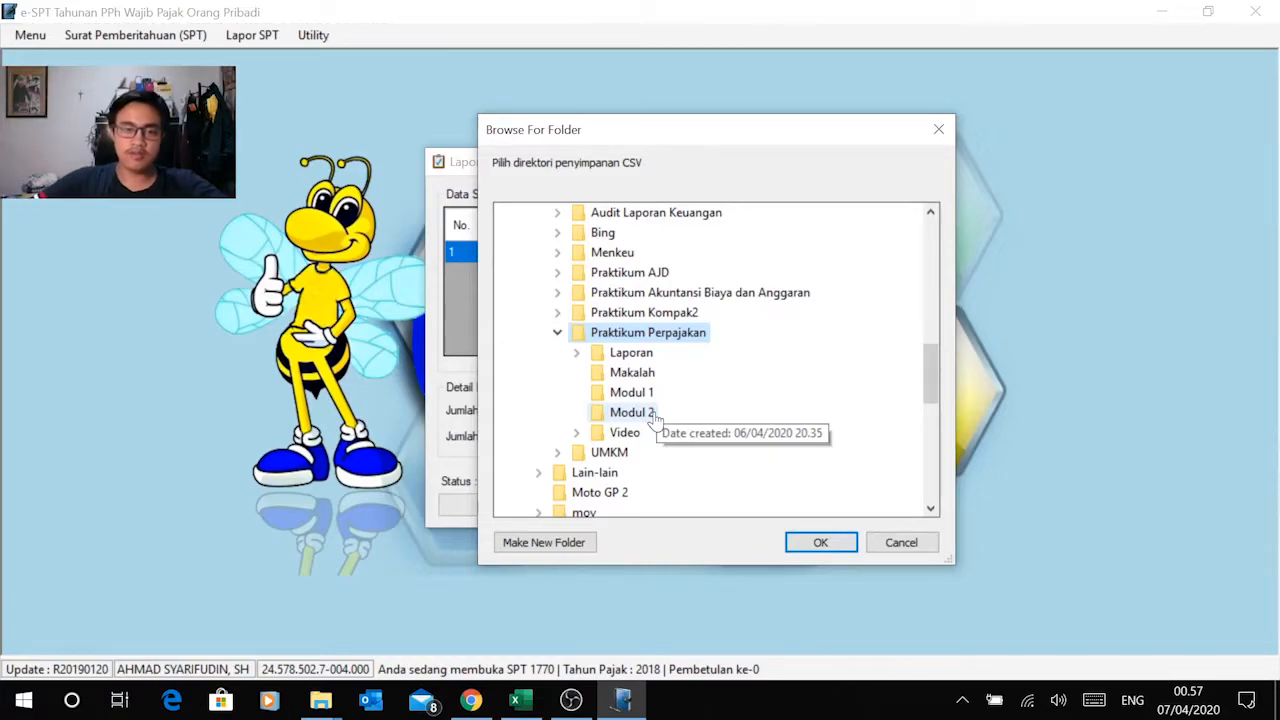
pyautogui.click(641, 418)
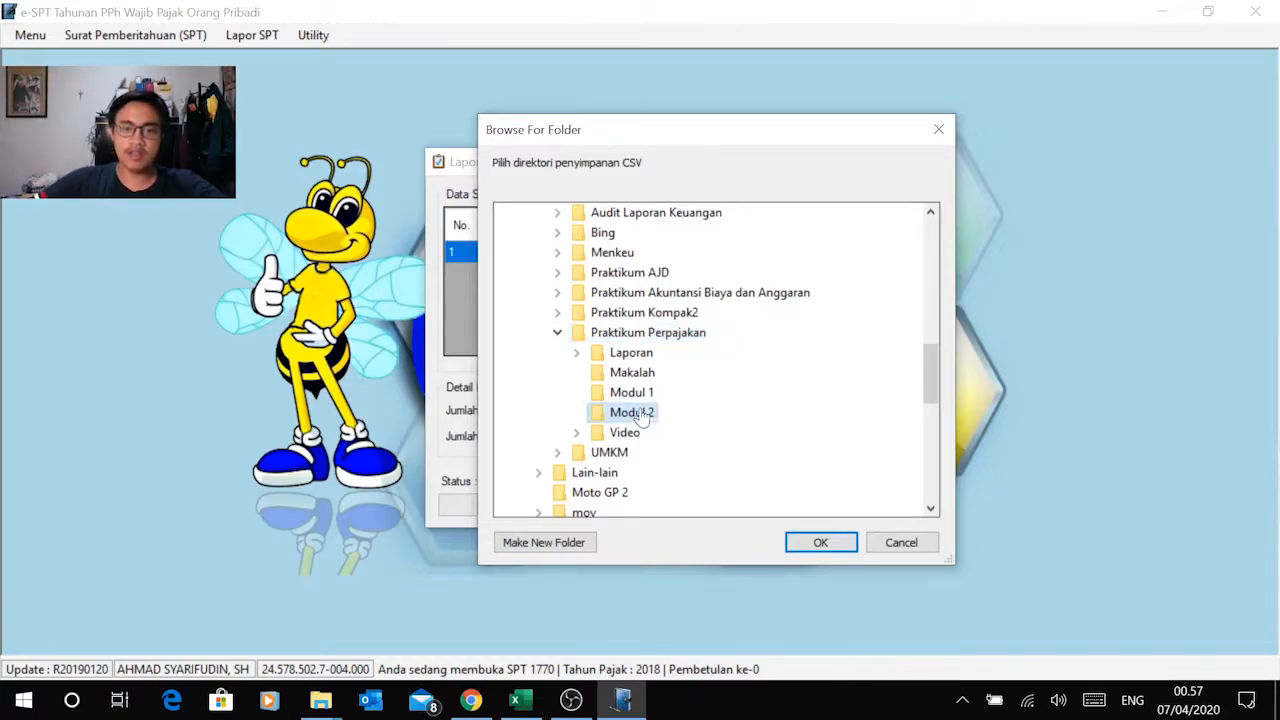
pyautogui.click(822, 542)
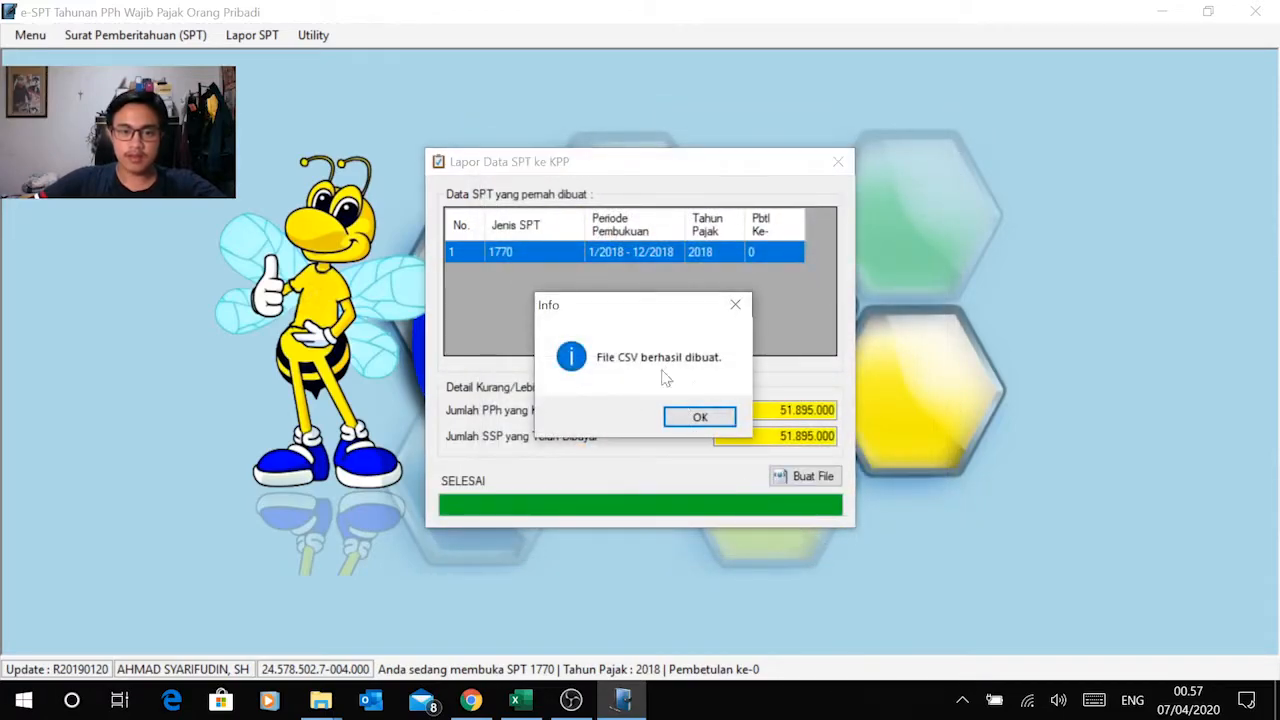
pyautogui.click(700, 418)
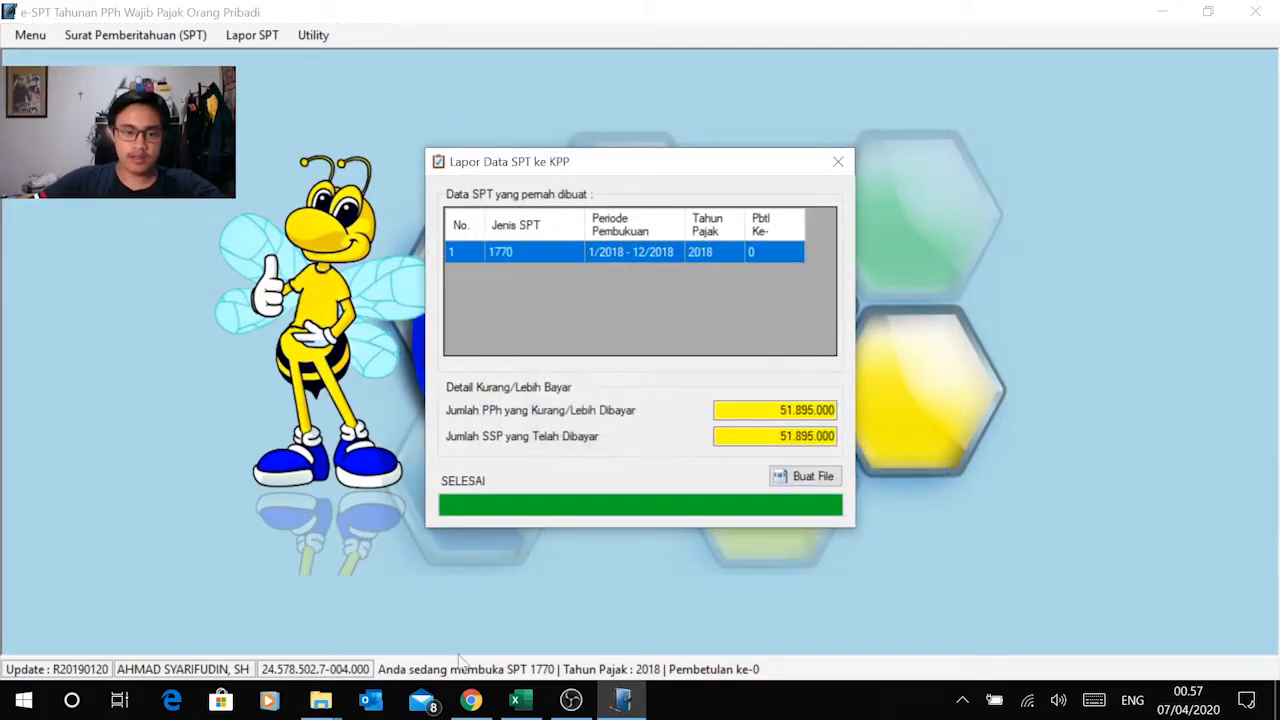
# Step: Switch to File Explorer, preview the created CSV file in the Modul 2 folder, and return to e-SPT
pyautogui.moveTo(320, 702)
pyautogui.click(198, 615)
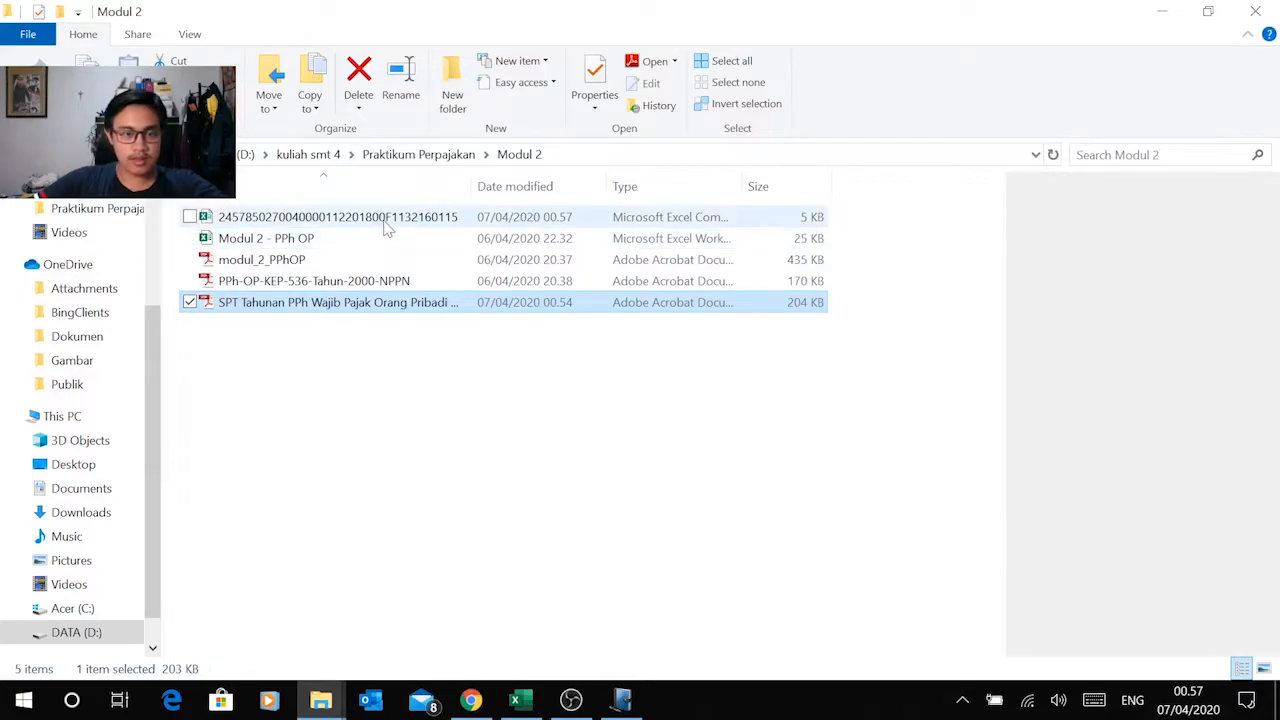
pyautogui.click(389, 218)
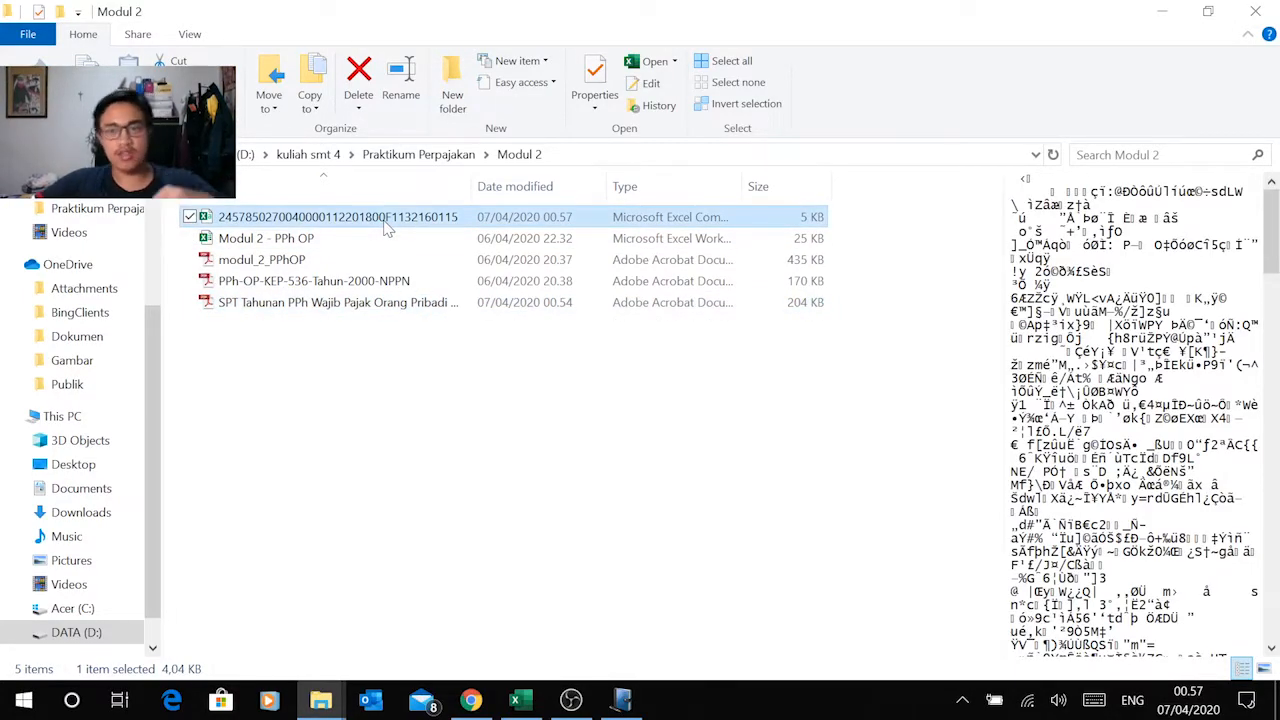
pyautogui.click(459, 389)
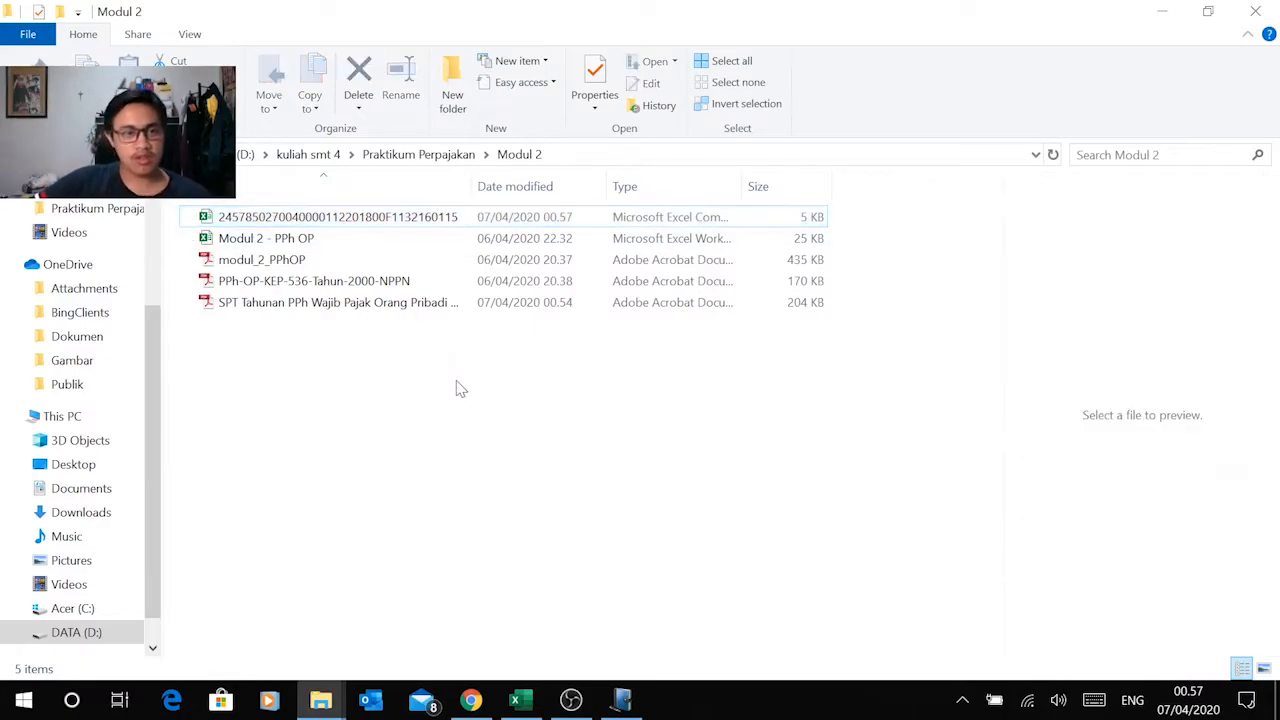
pyautogui.click(1150, 12)
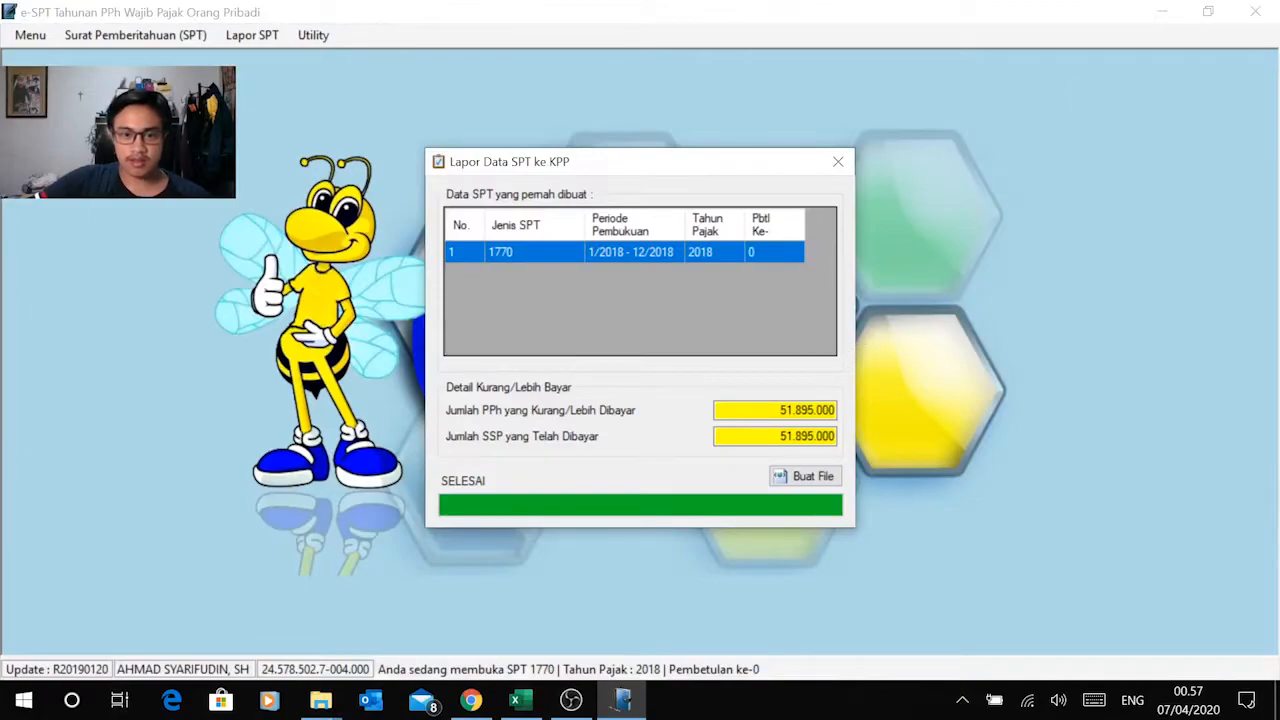
# Step: Close the Lapor Data SPT ke KPP dialog and log out of the taxpayer's database
pyautogui.click(838, 164)
pyautogui.click(22, 38)
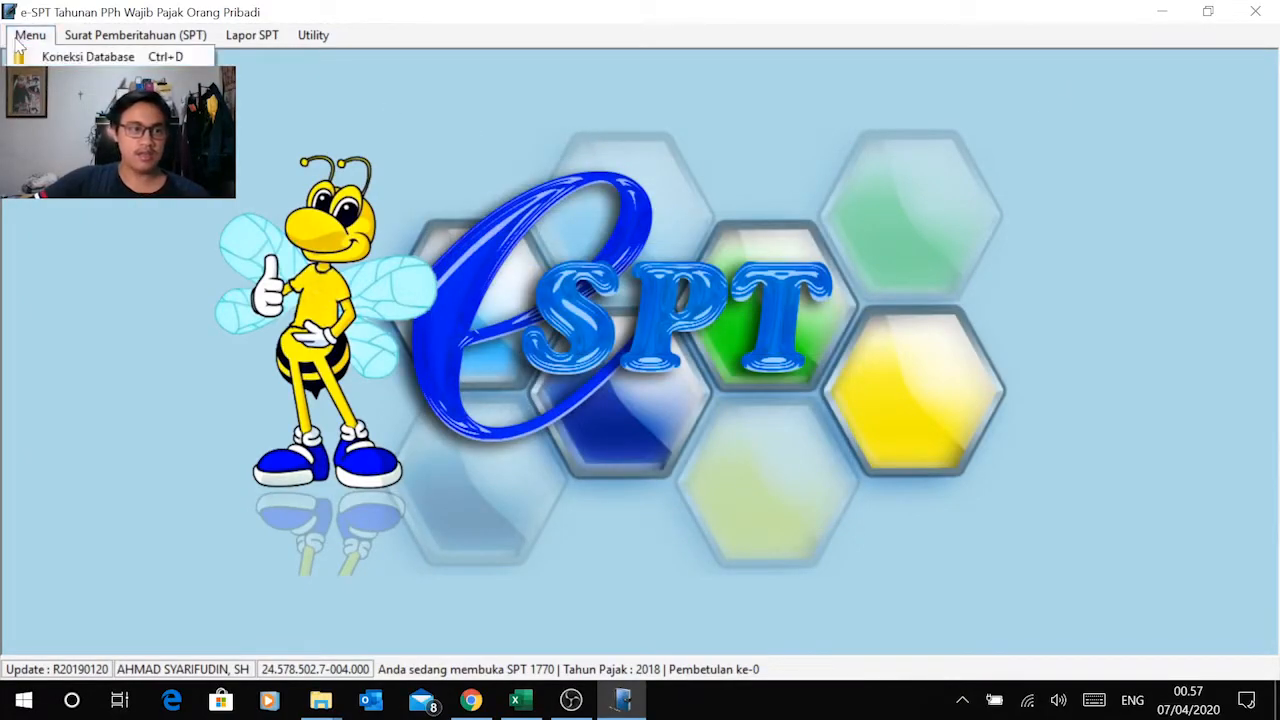
pyautogui.click(78, 78)
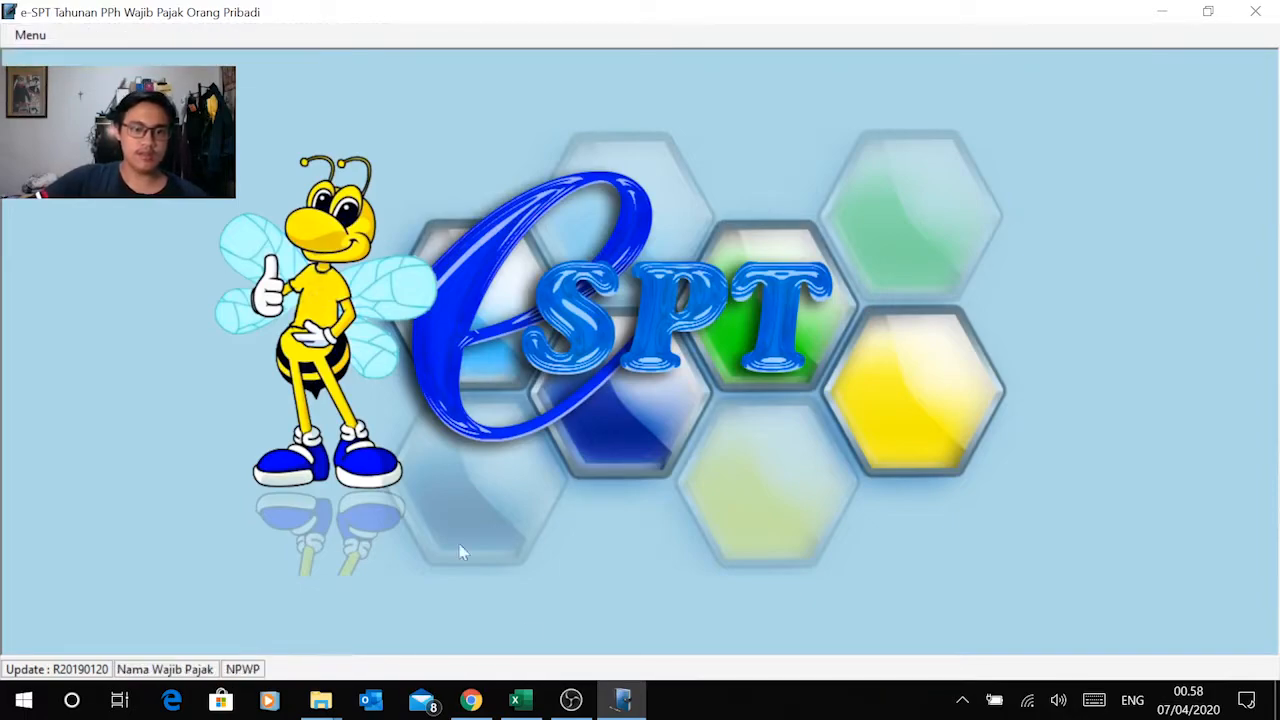
pyautogui.click(571, 700)
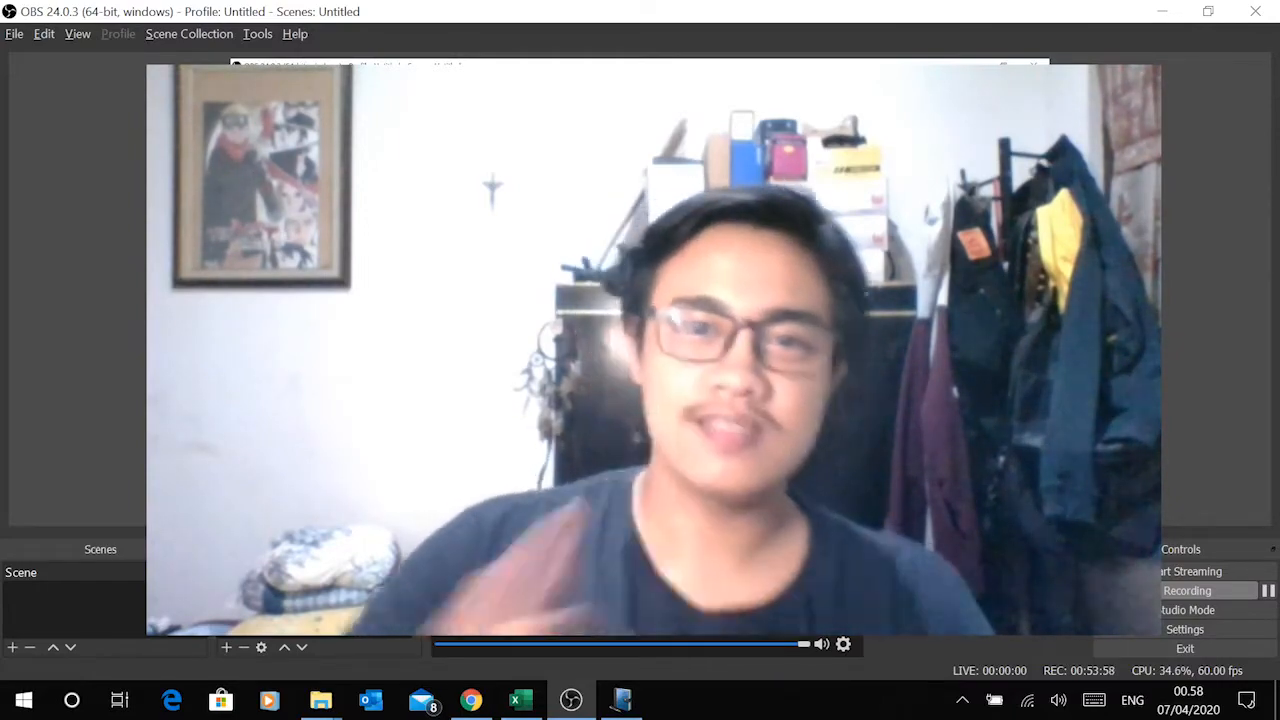
pyautogui.click(1183, 596)
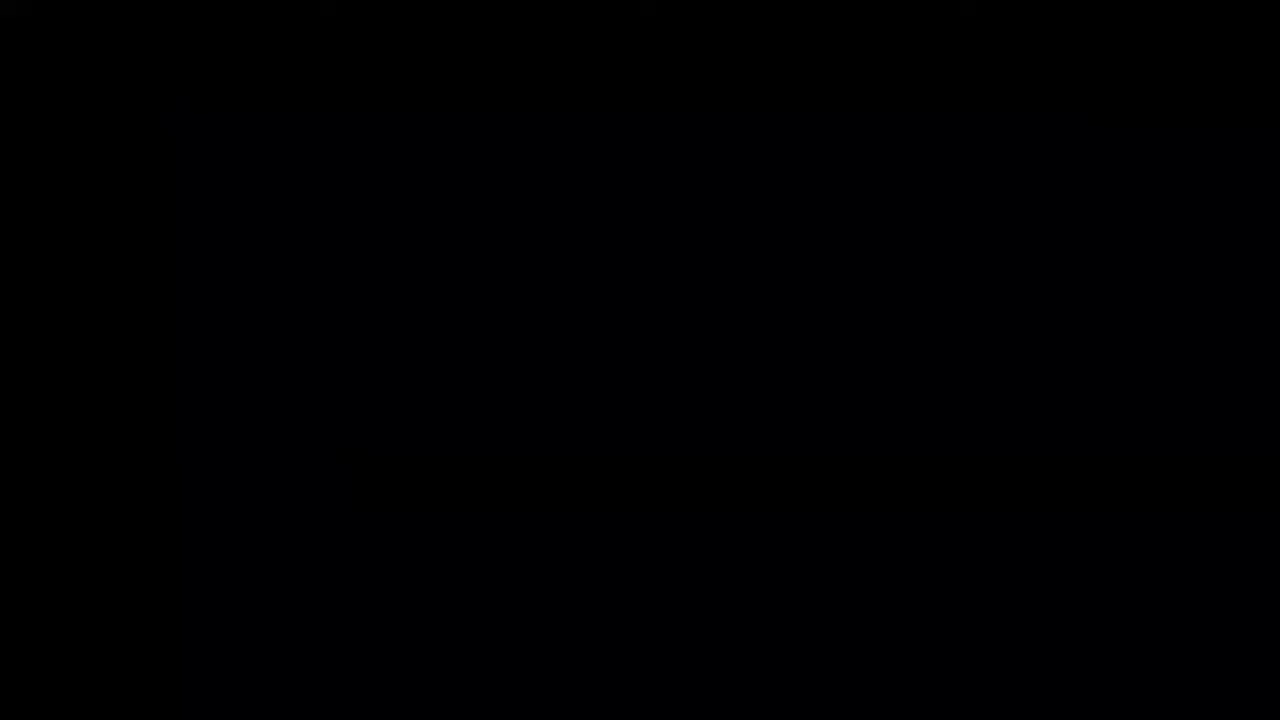